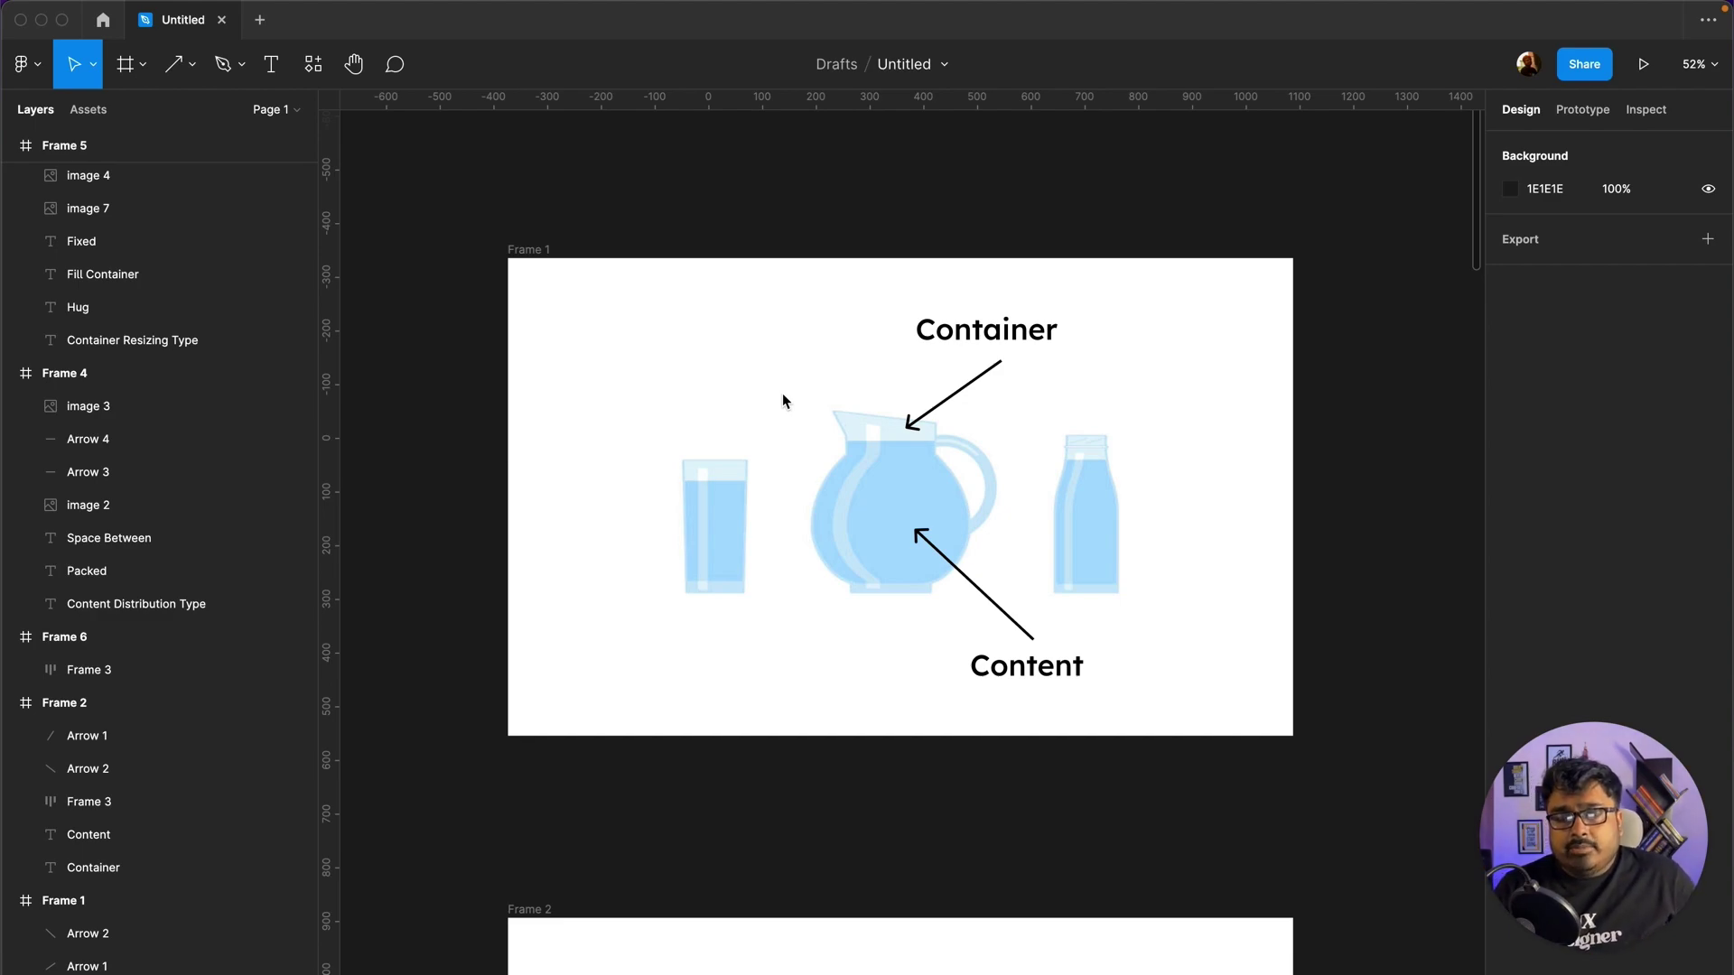
Step: Scroll past Frame 2 and select its red auto layout frame of grey boxes
click(545, 252)
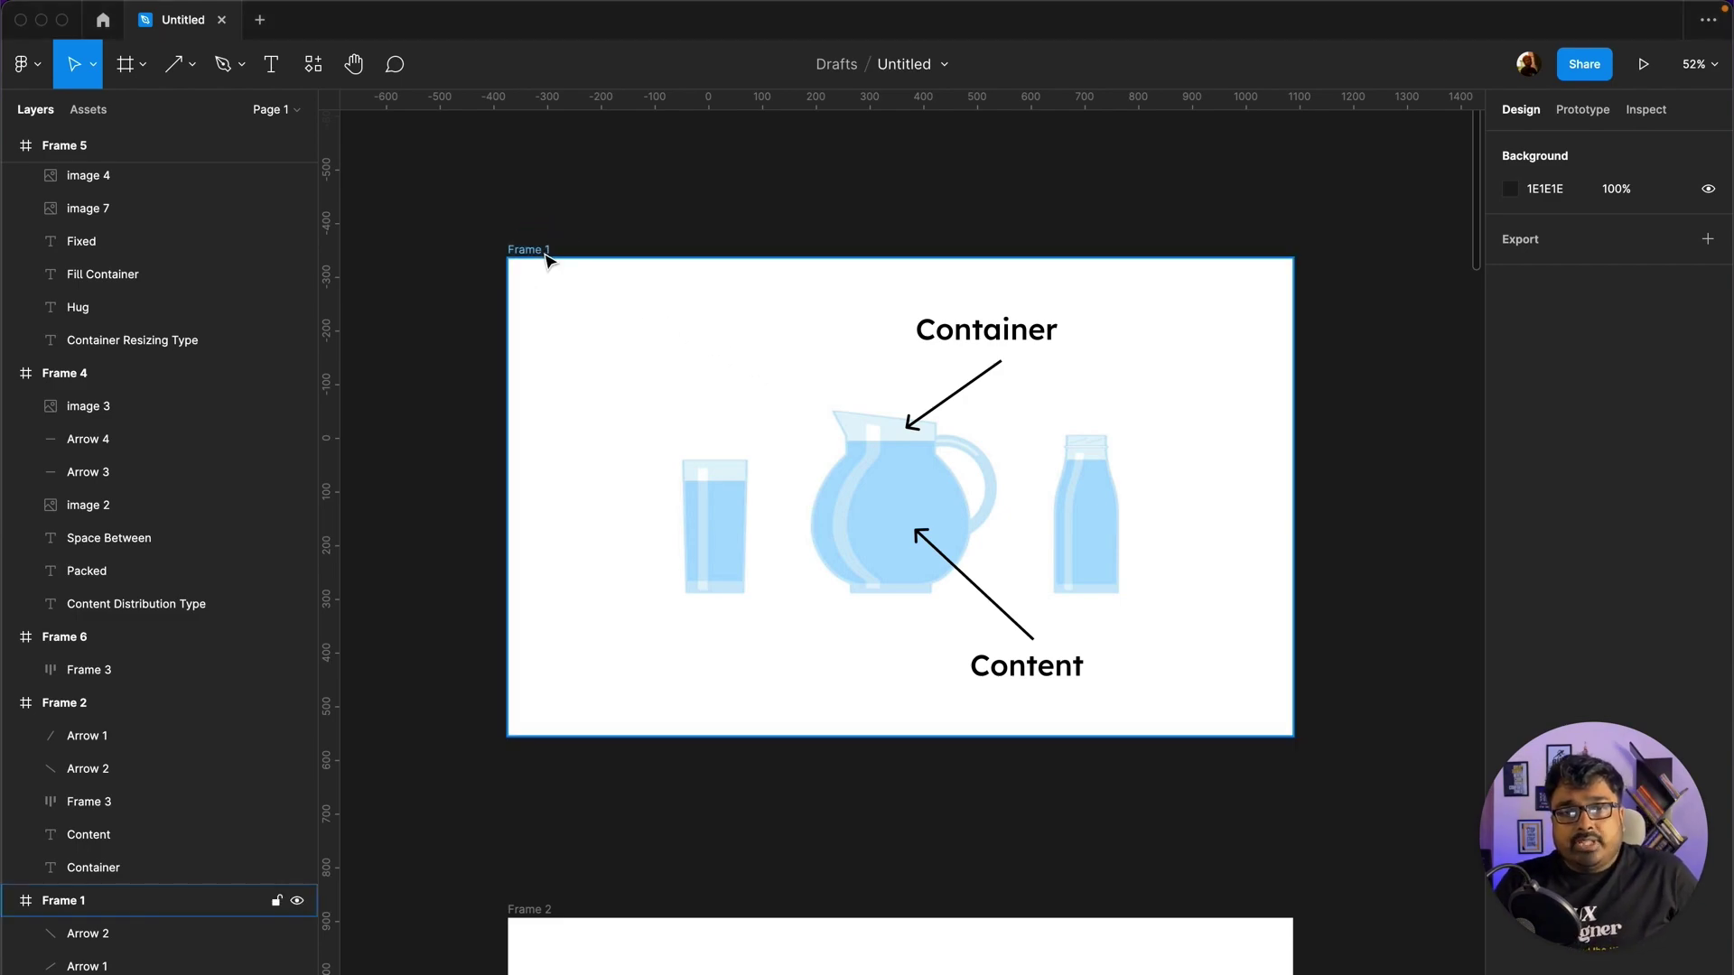
click(545, 256)
click(793, 249)
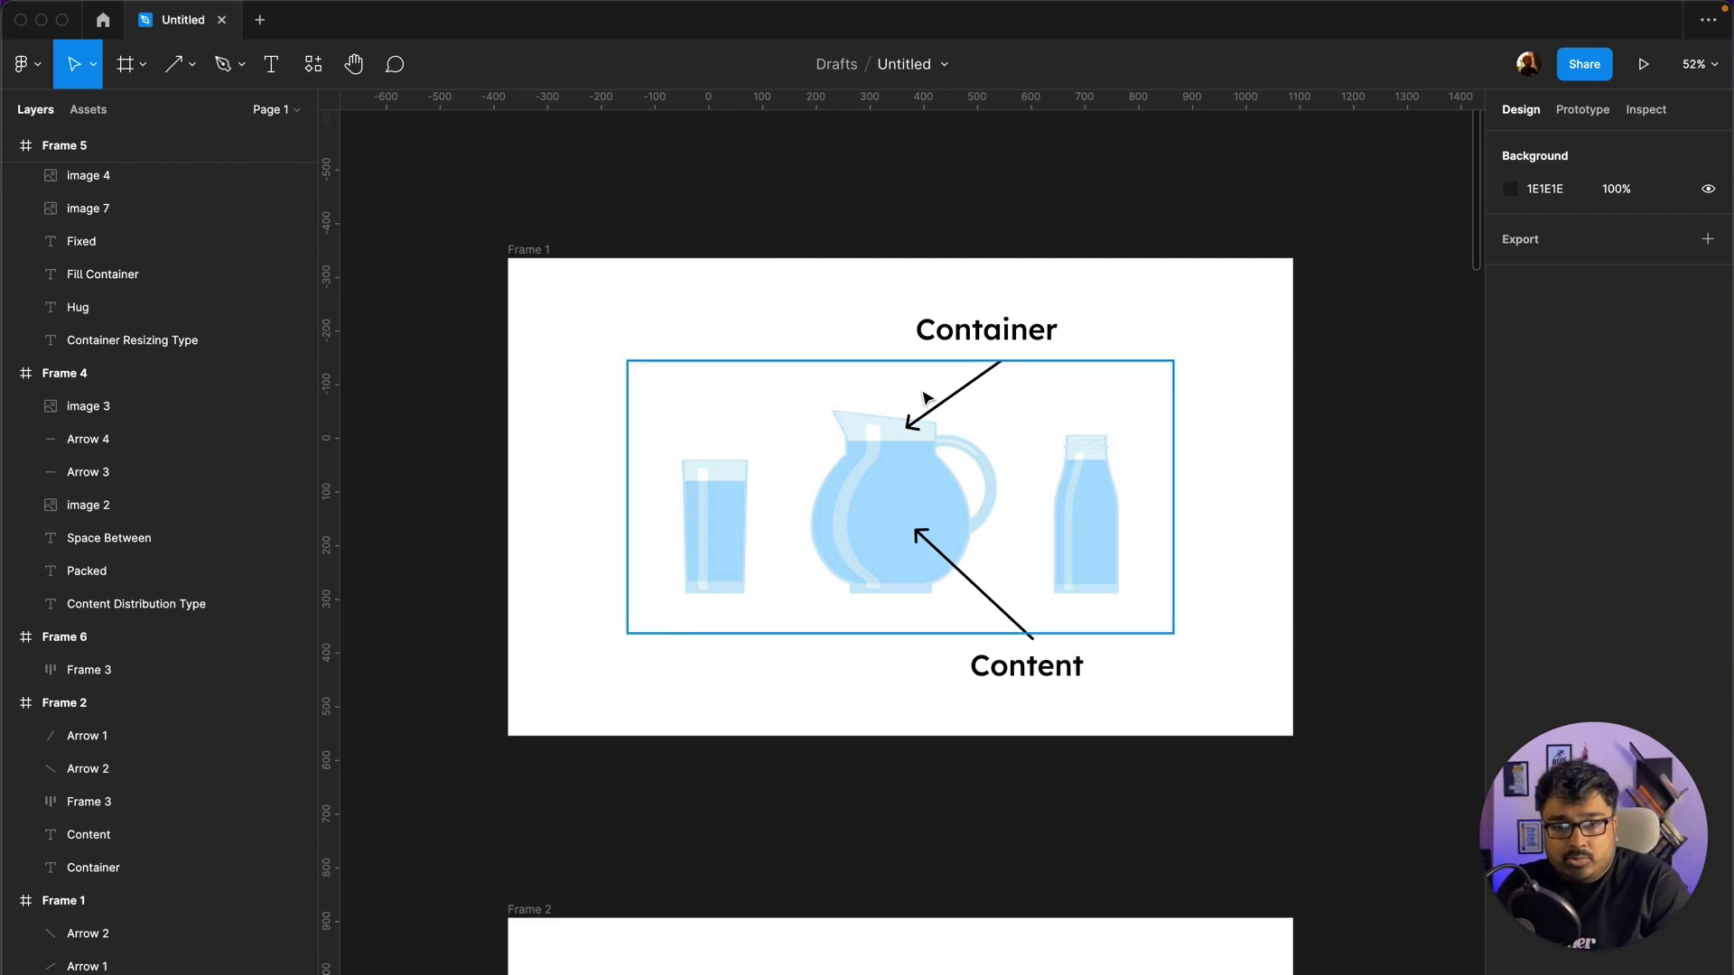
scroll(921, 393, down, 6)
scroll(923, 395, down, 3)
scroll(928, 398, down, 1)
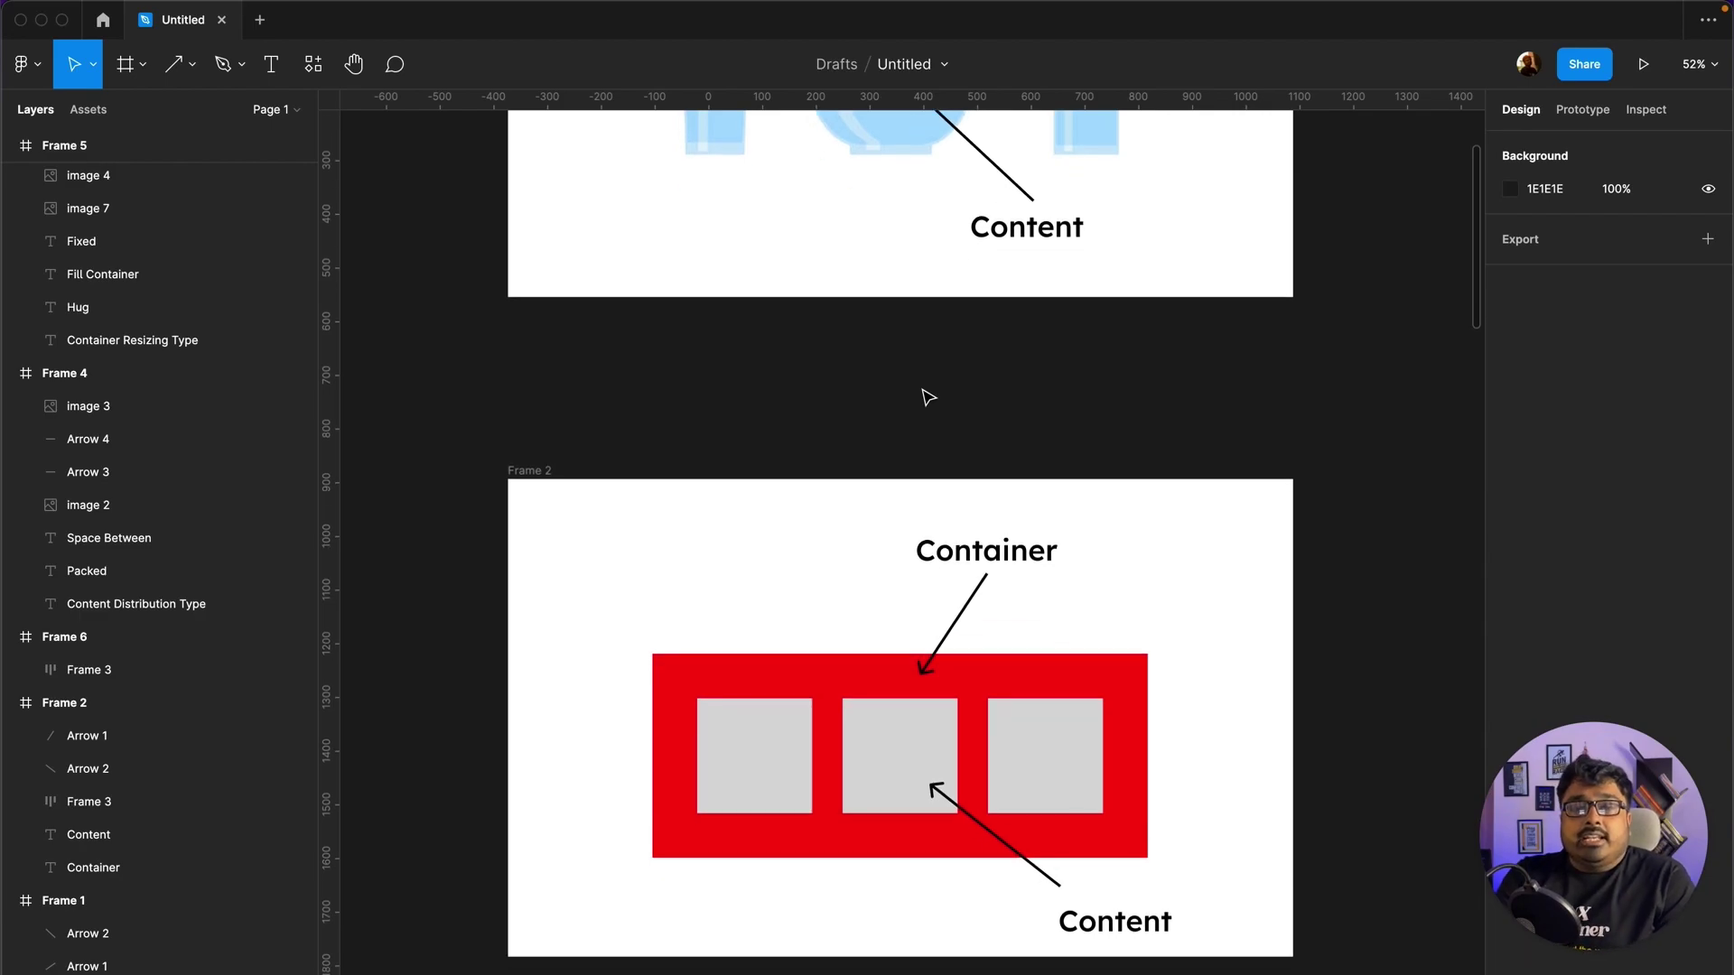
scroll(928, 398, down, 5)
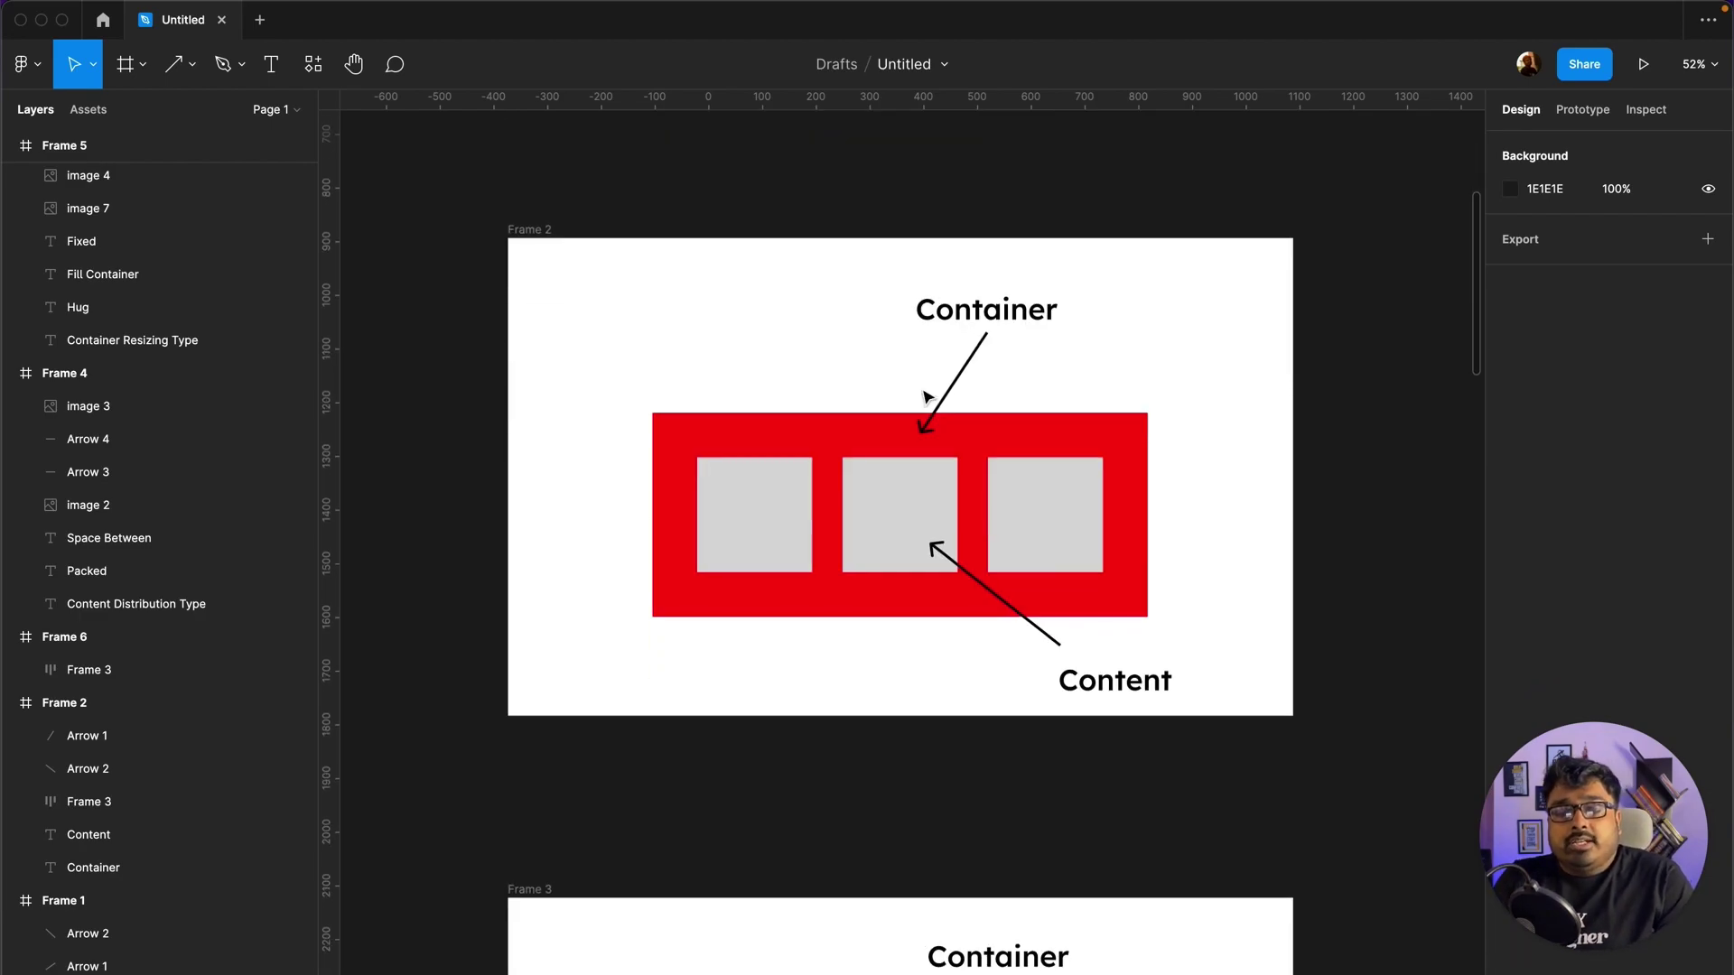
click(1130, 447)
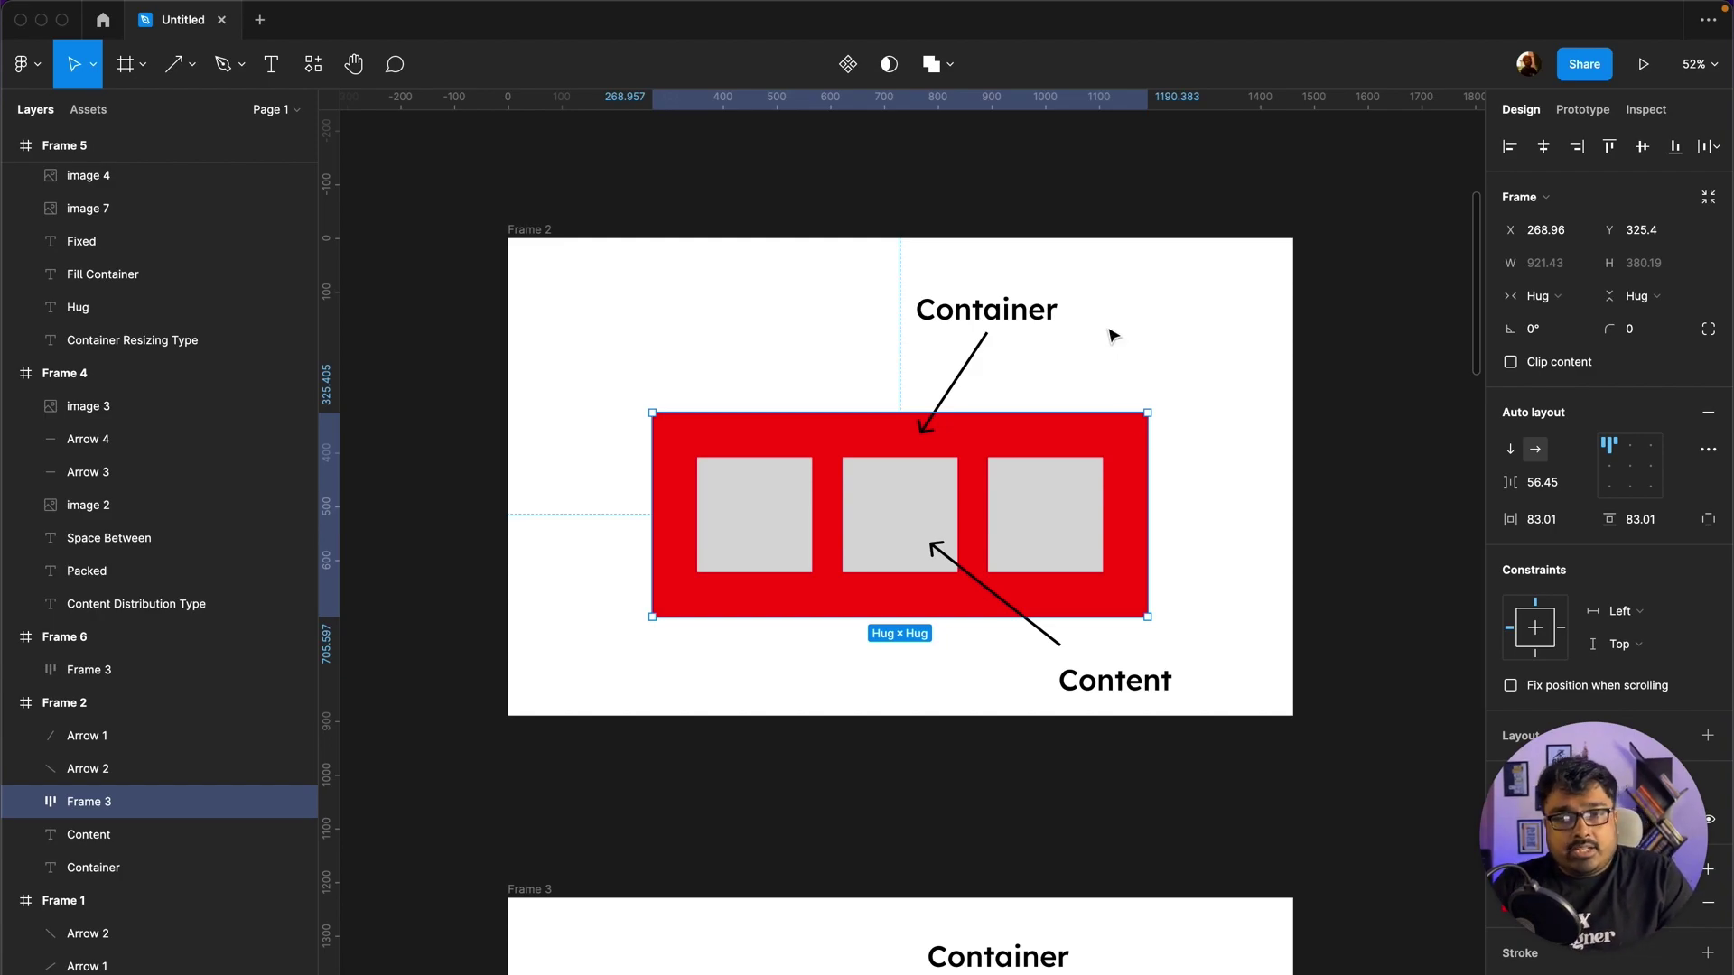
Step: Scroll down to the Frame 3 'Content or Container?' slide and clear the selection
scroll(1107, 330, down, 5)
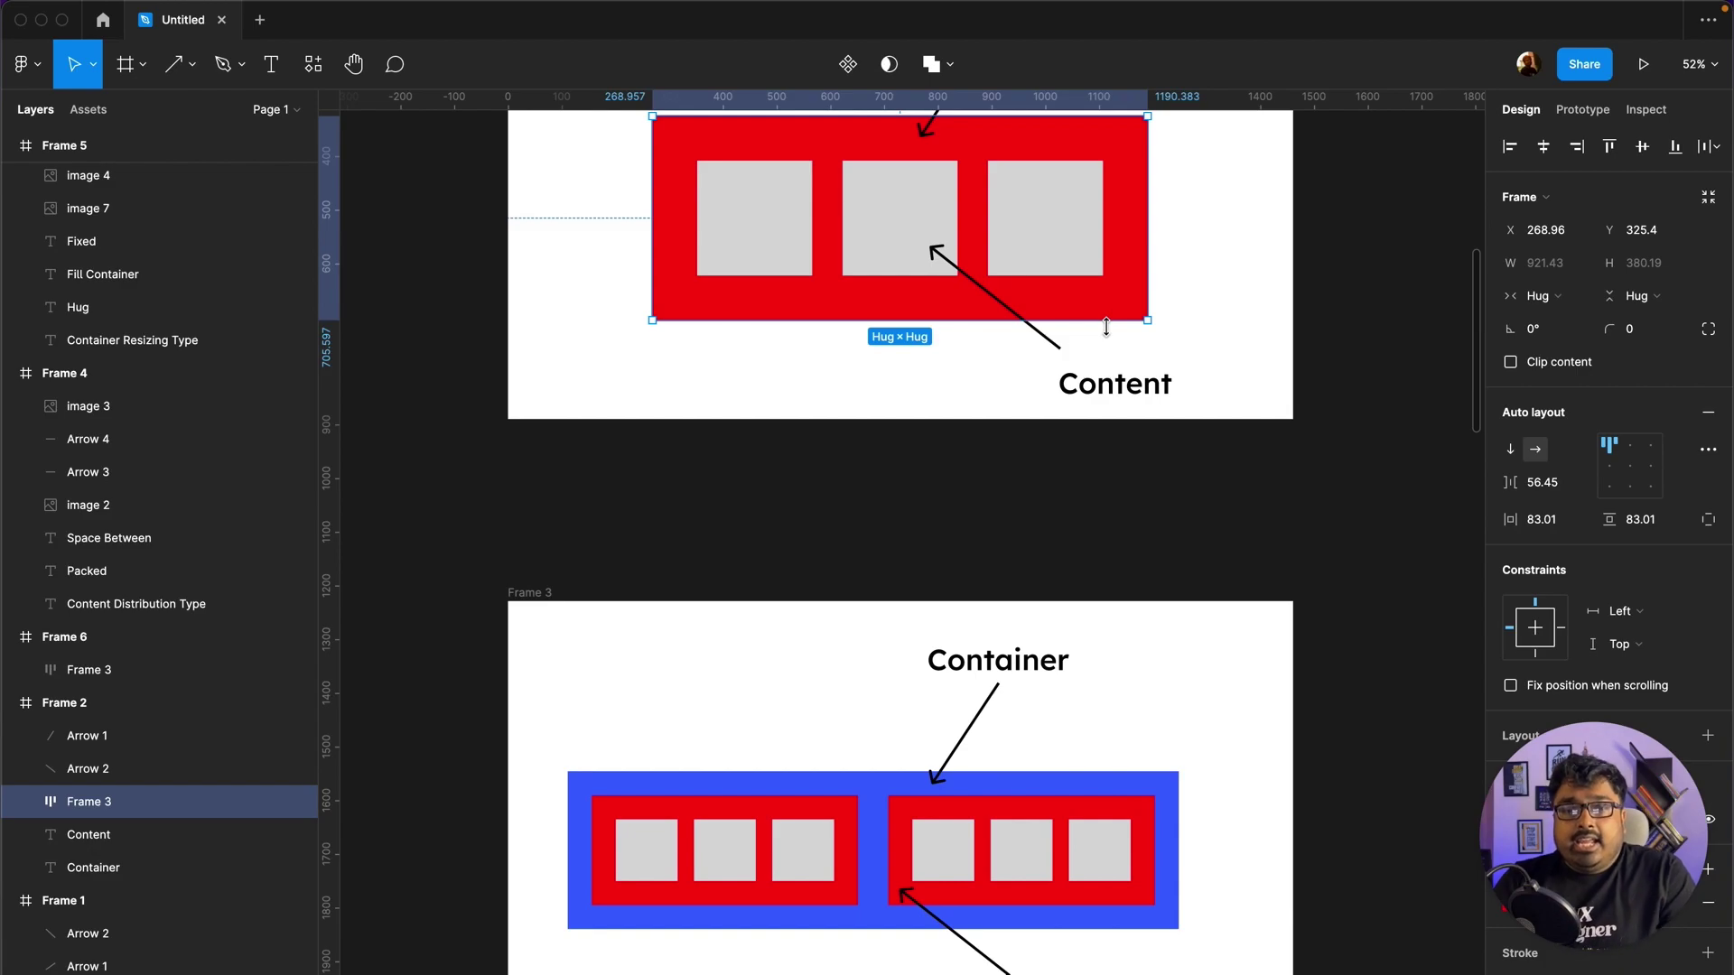
scroll(1109, 329, down, 5)
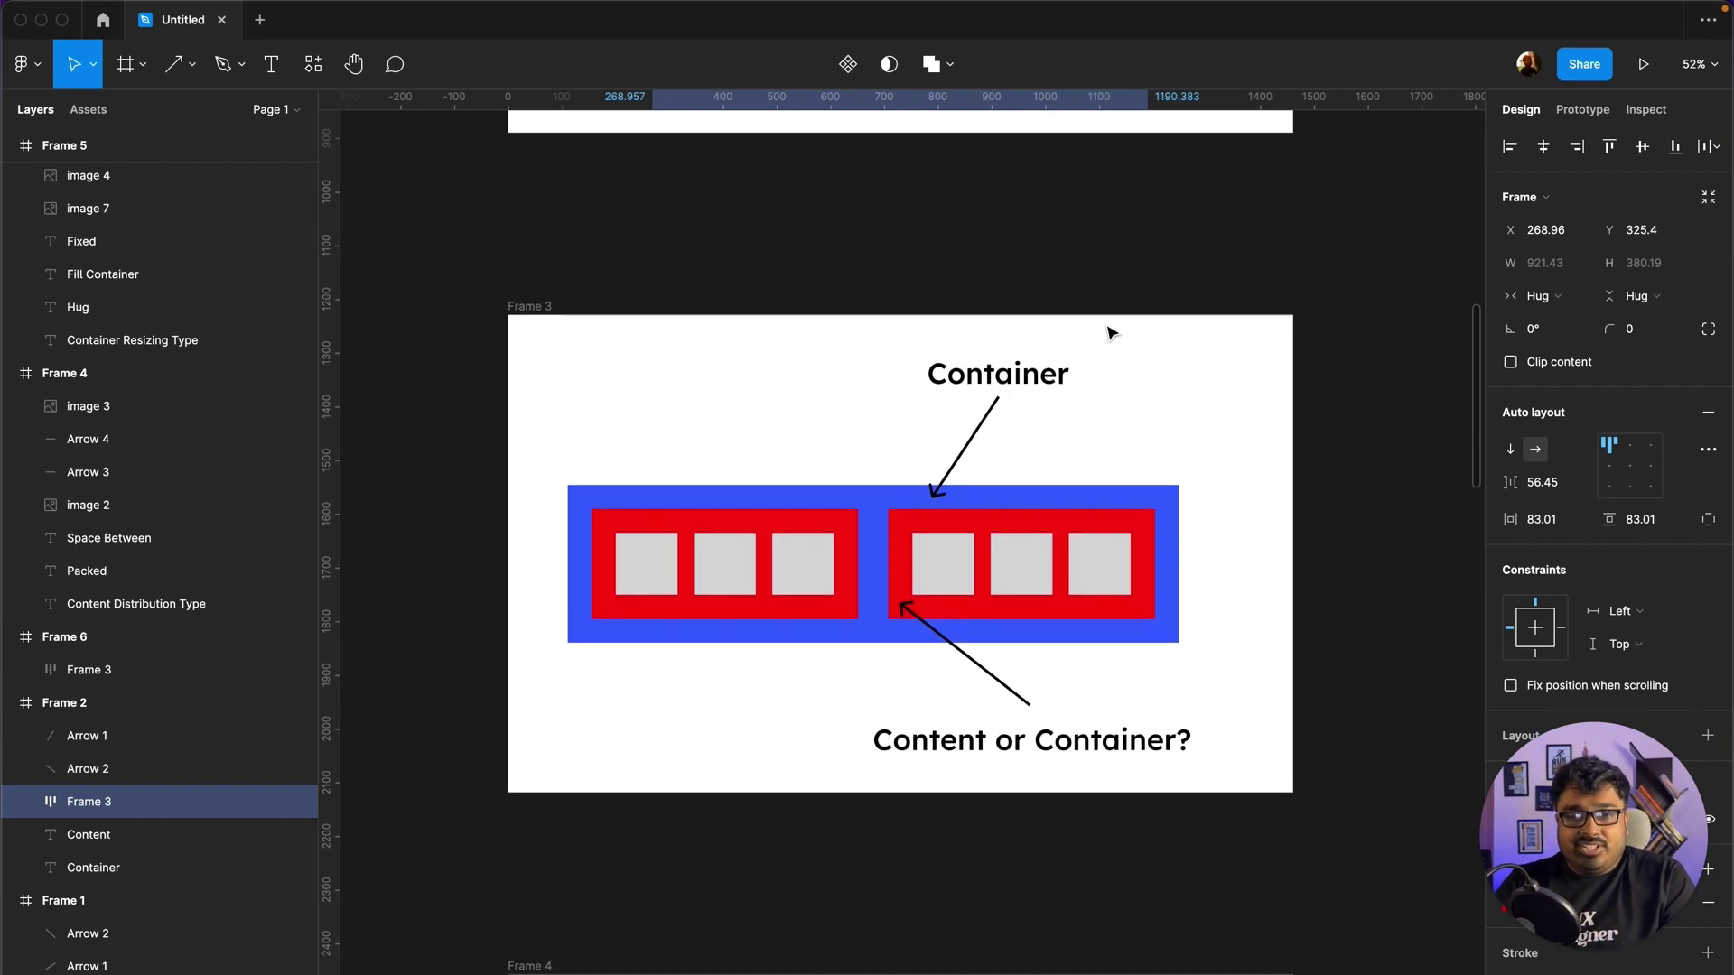
scroll(1111, 332, up, 5)
scroll(1111, 333, up, 5)
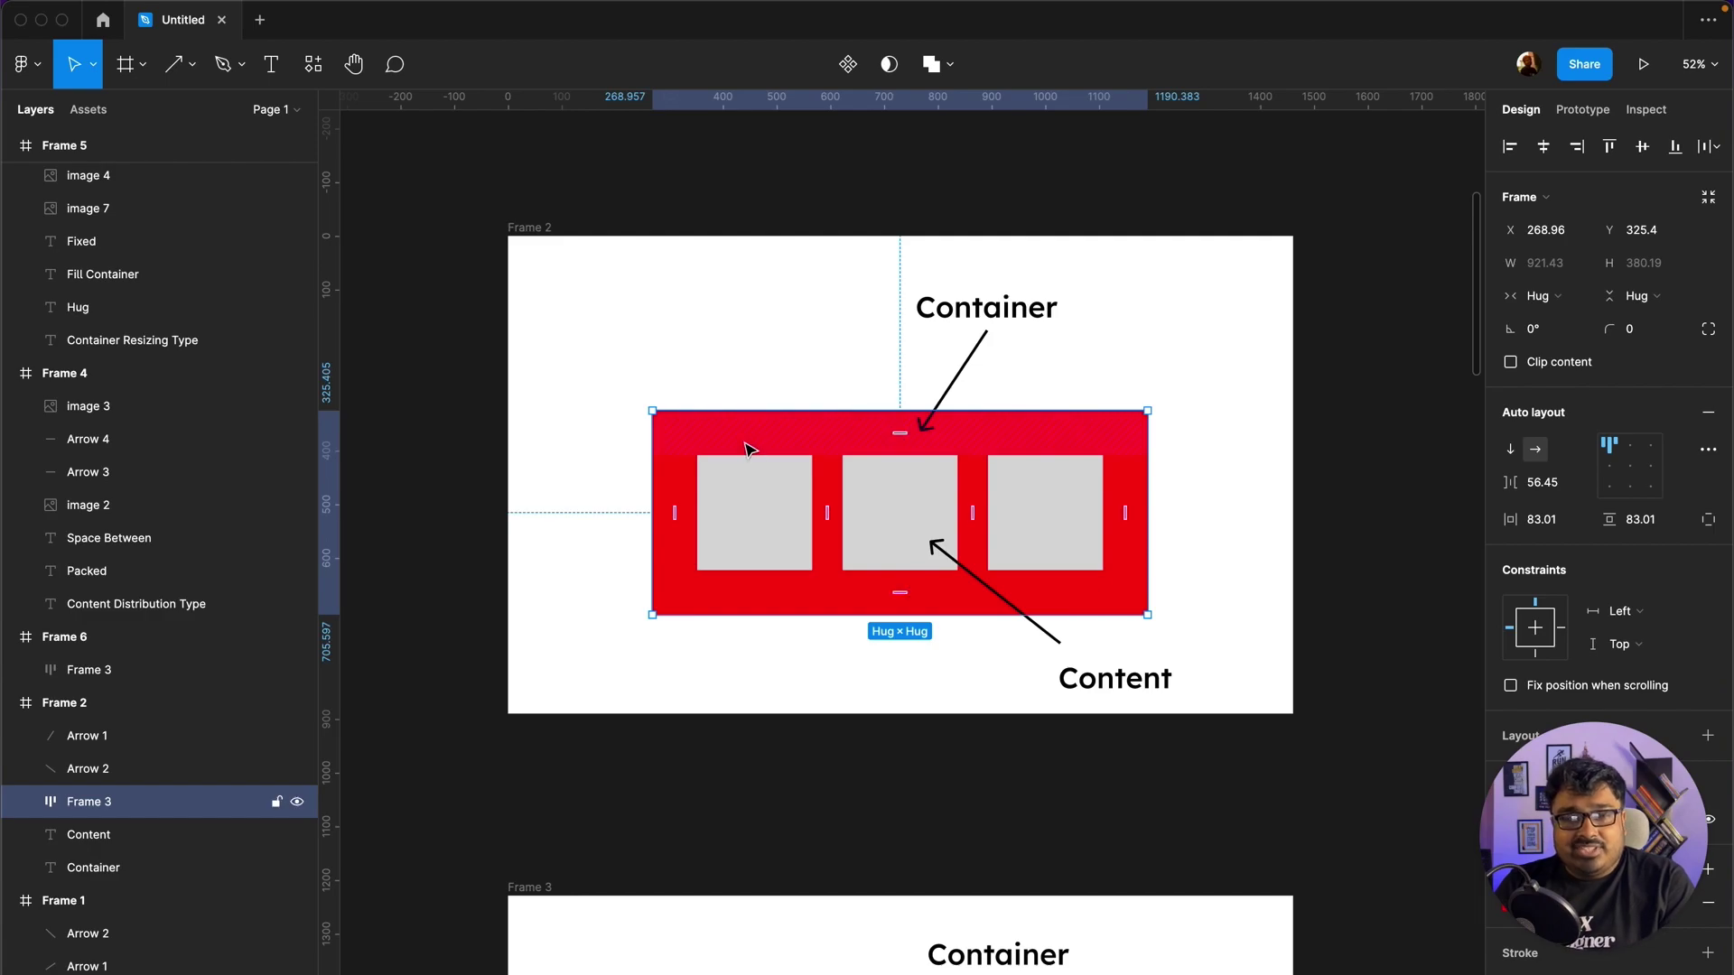
mouse_move(1042, 515)
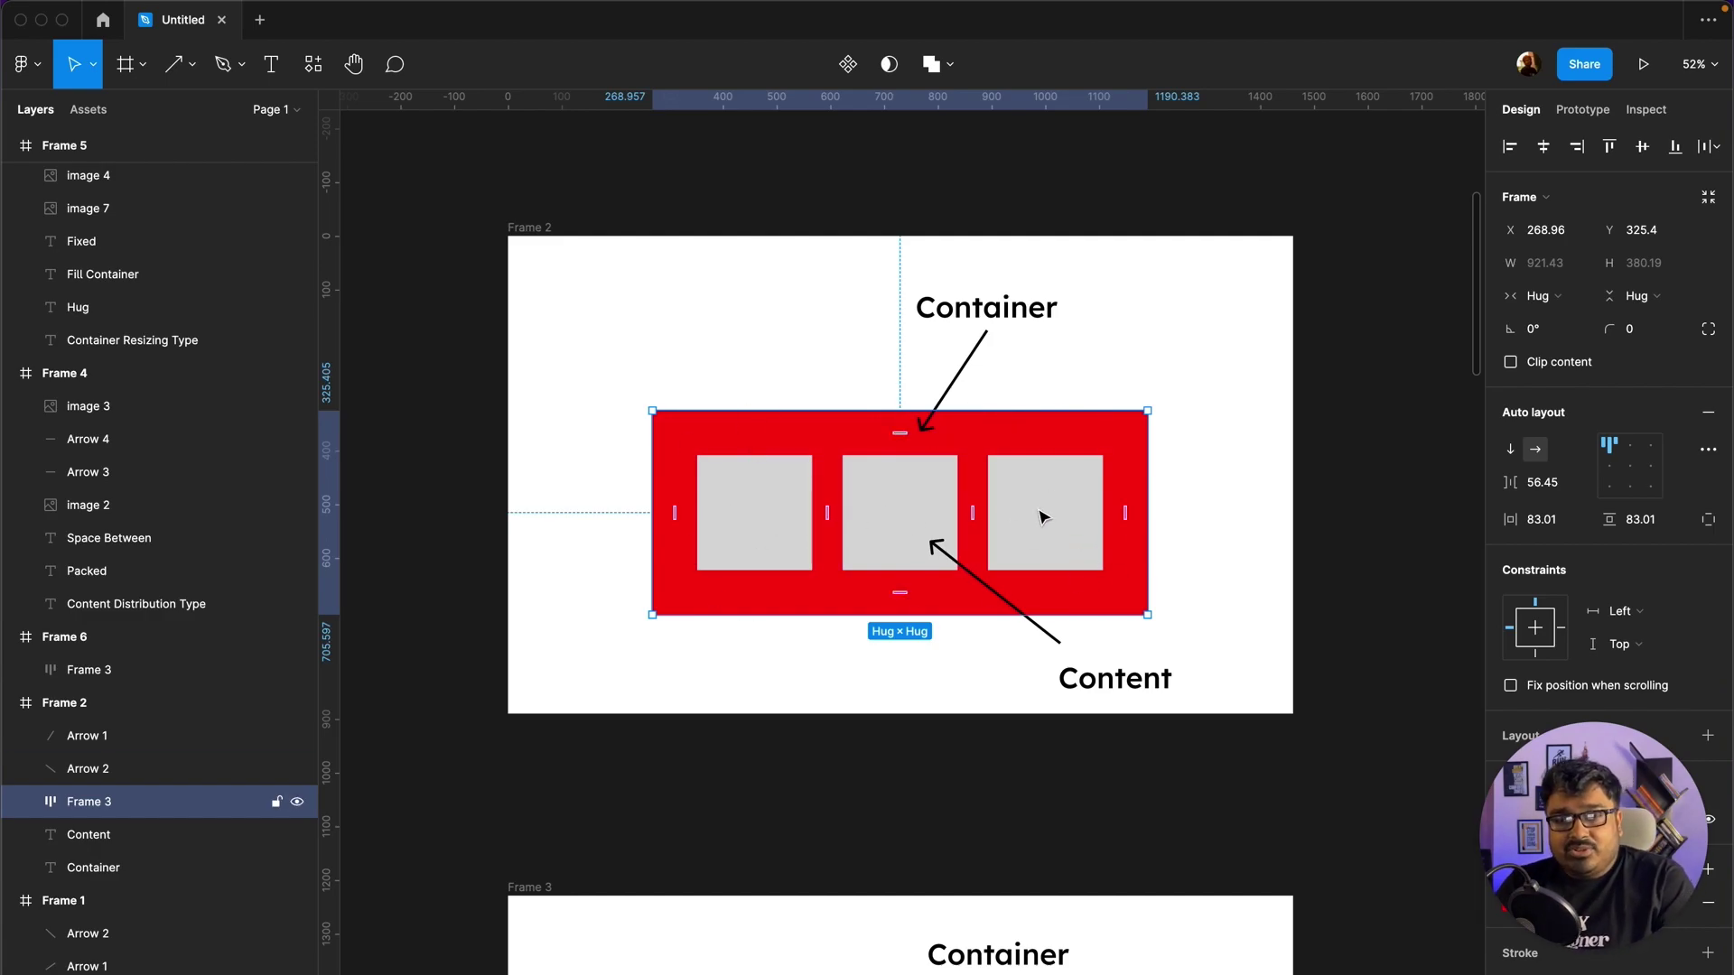
scroll(1041, 515, down, 5)
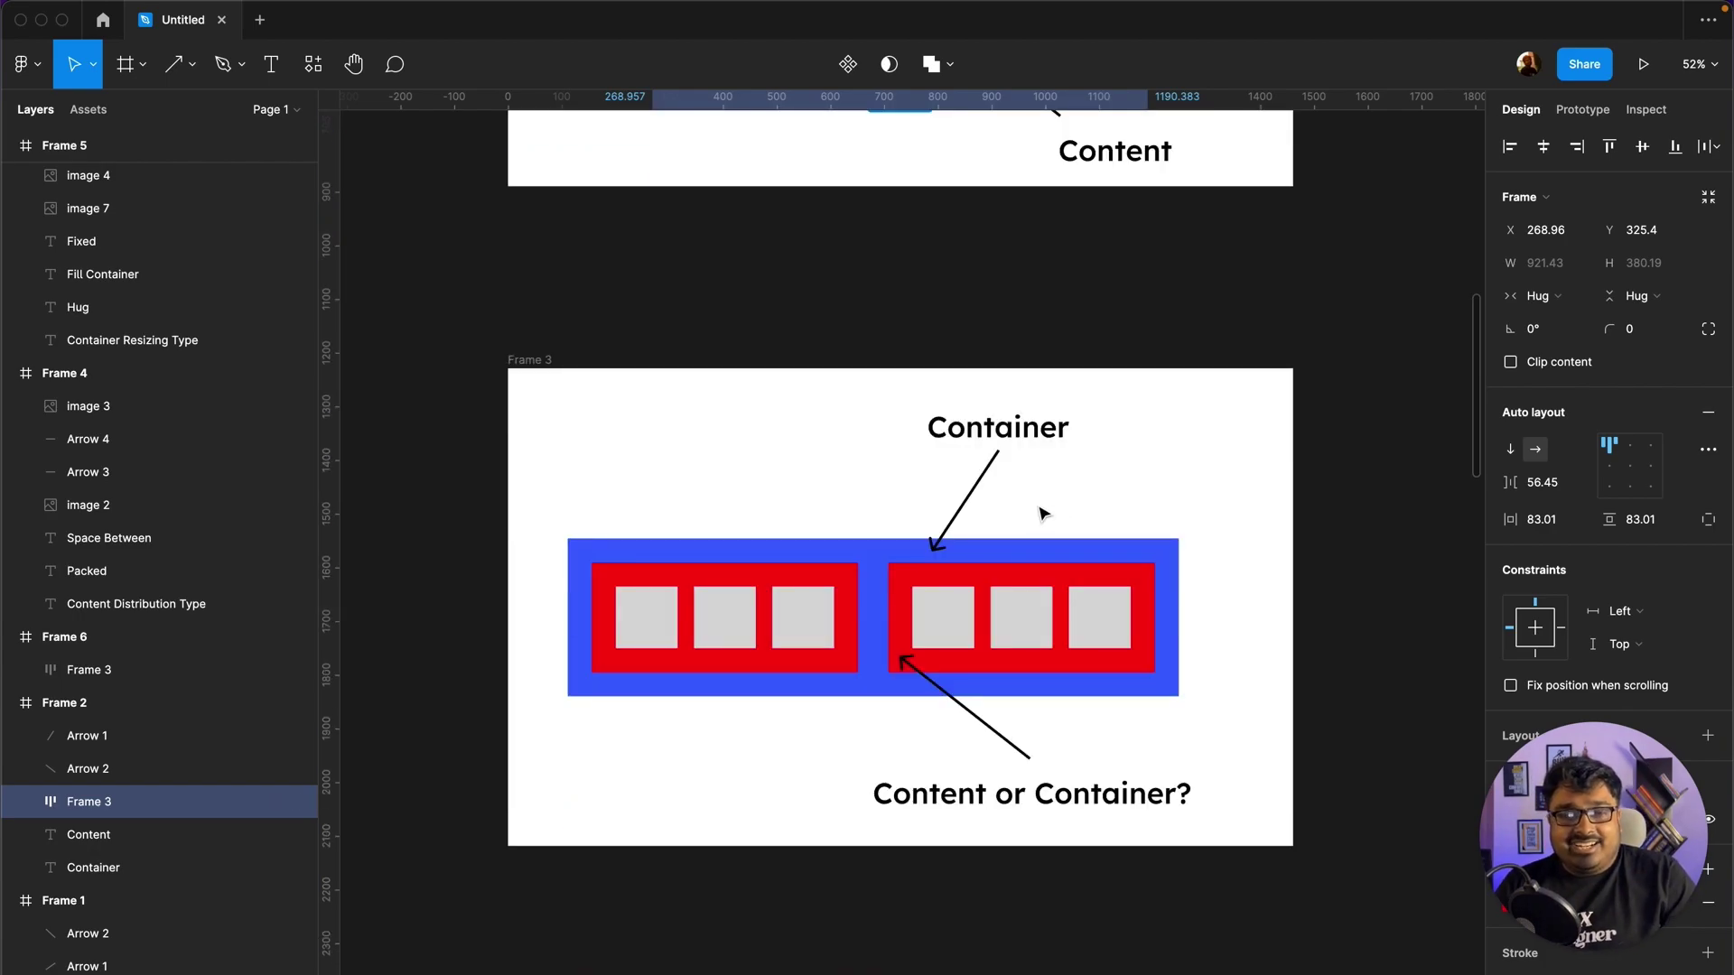
scroll(637, 568, down, 1)
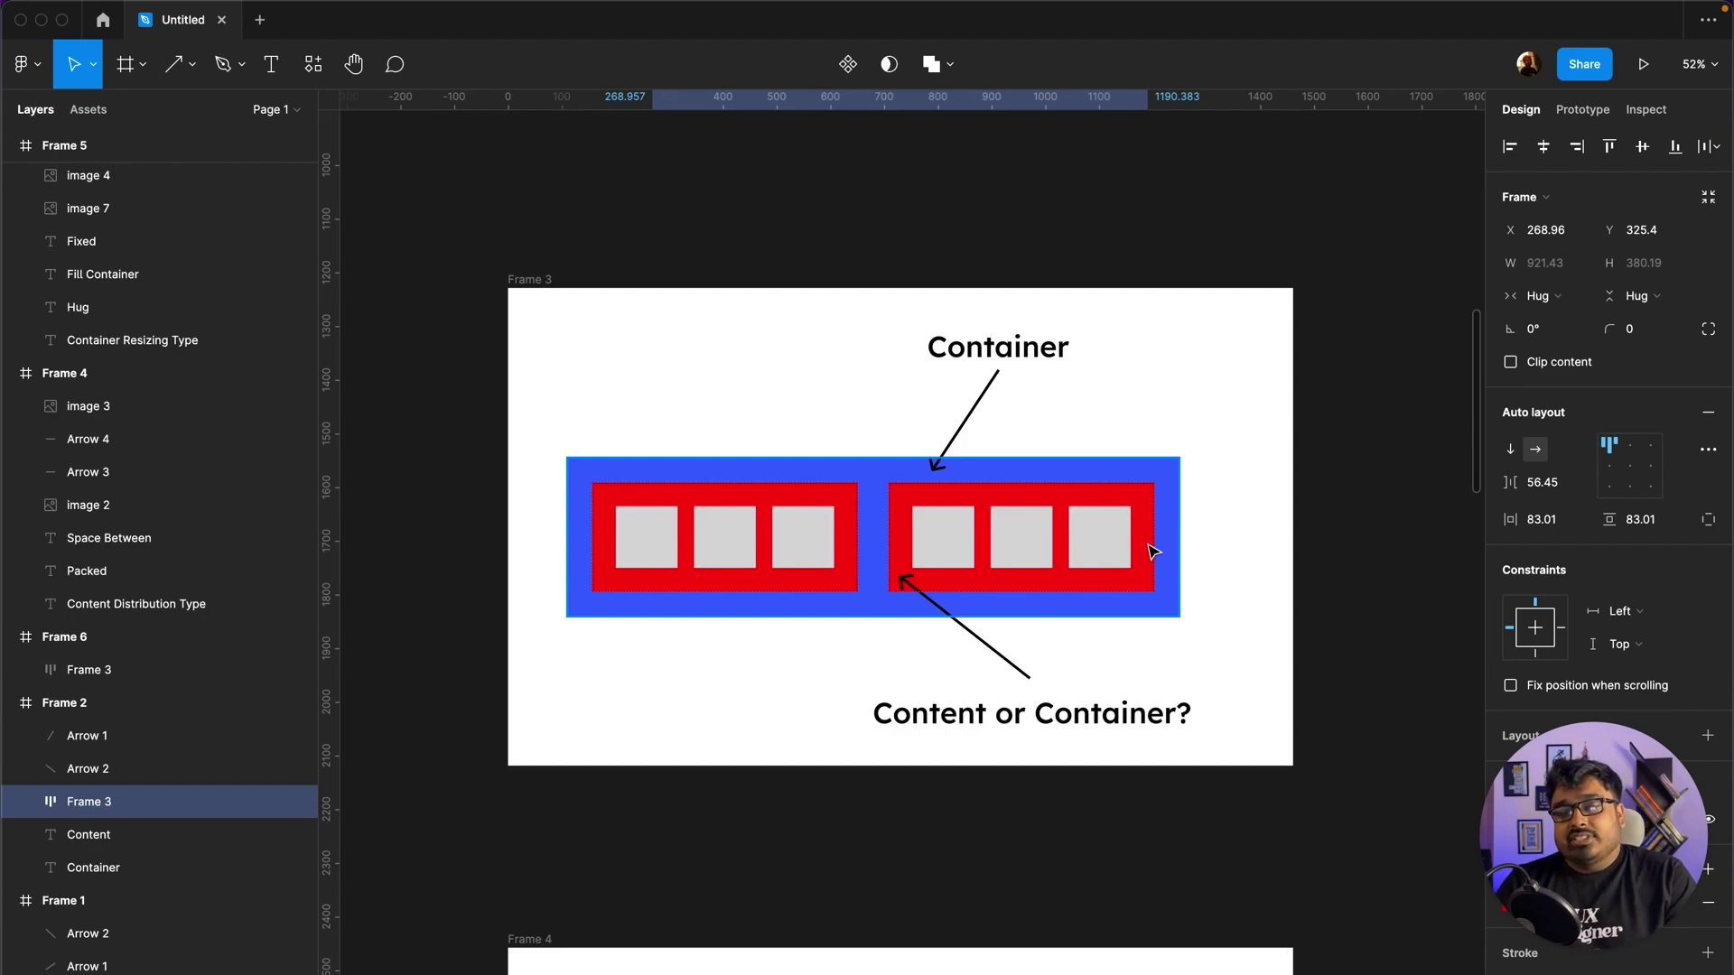
click(711, 416)
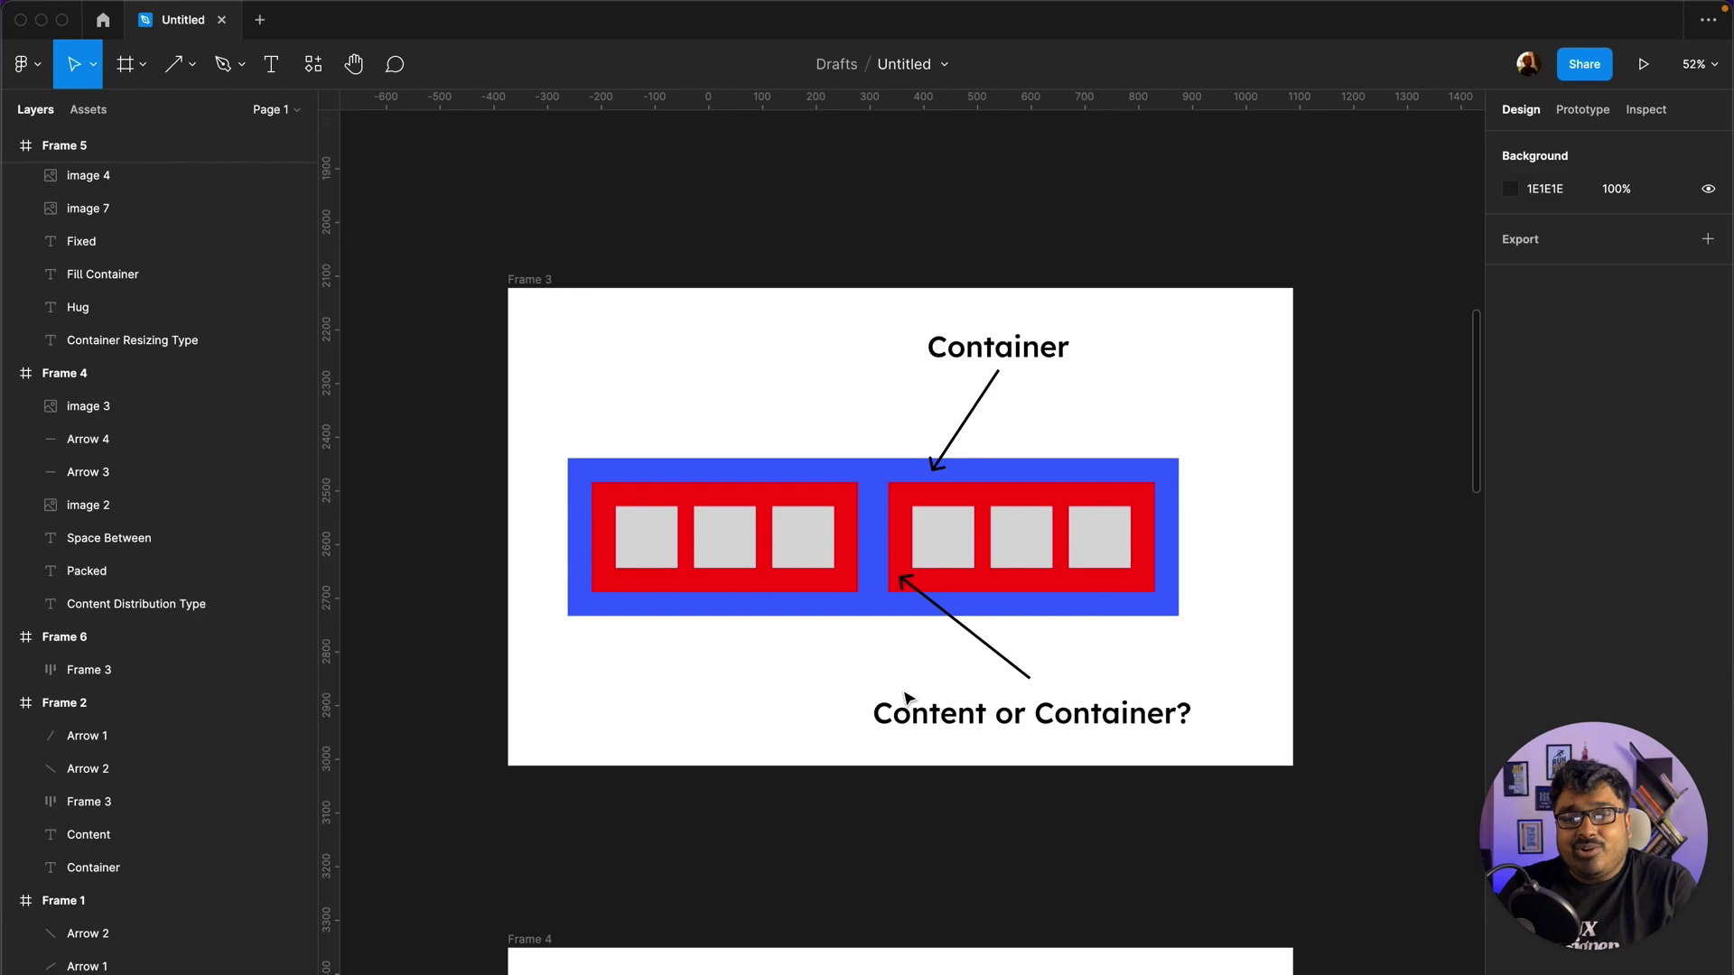
click(1101, 698)
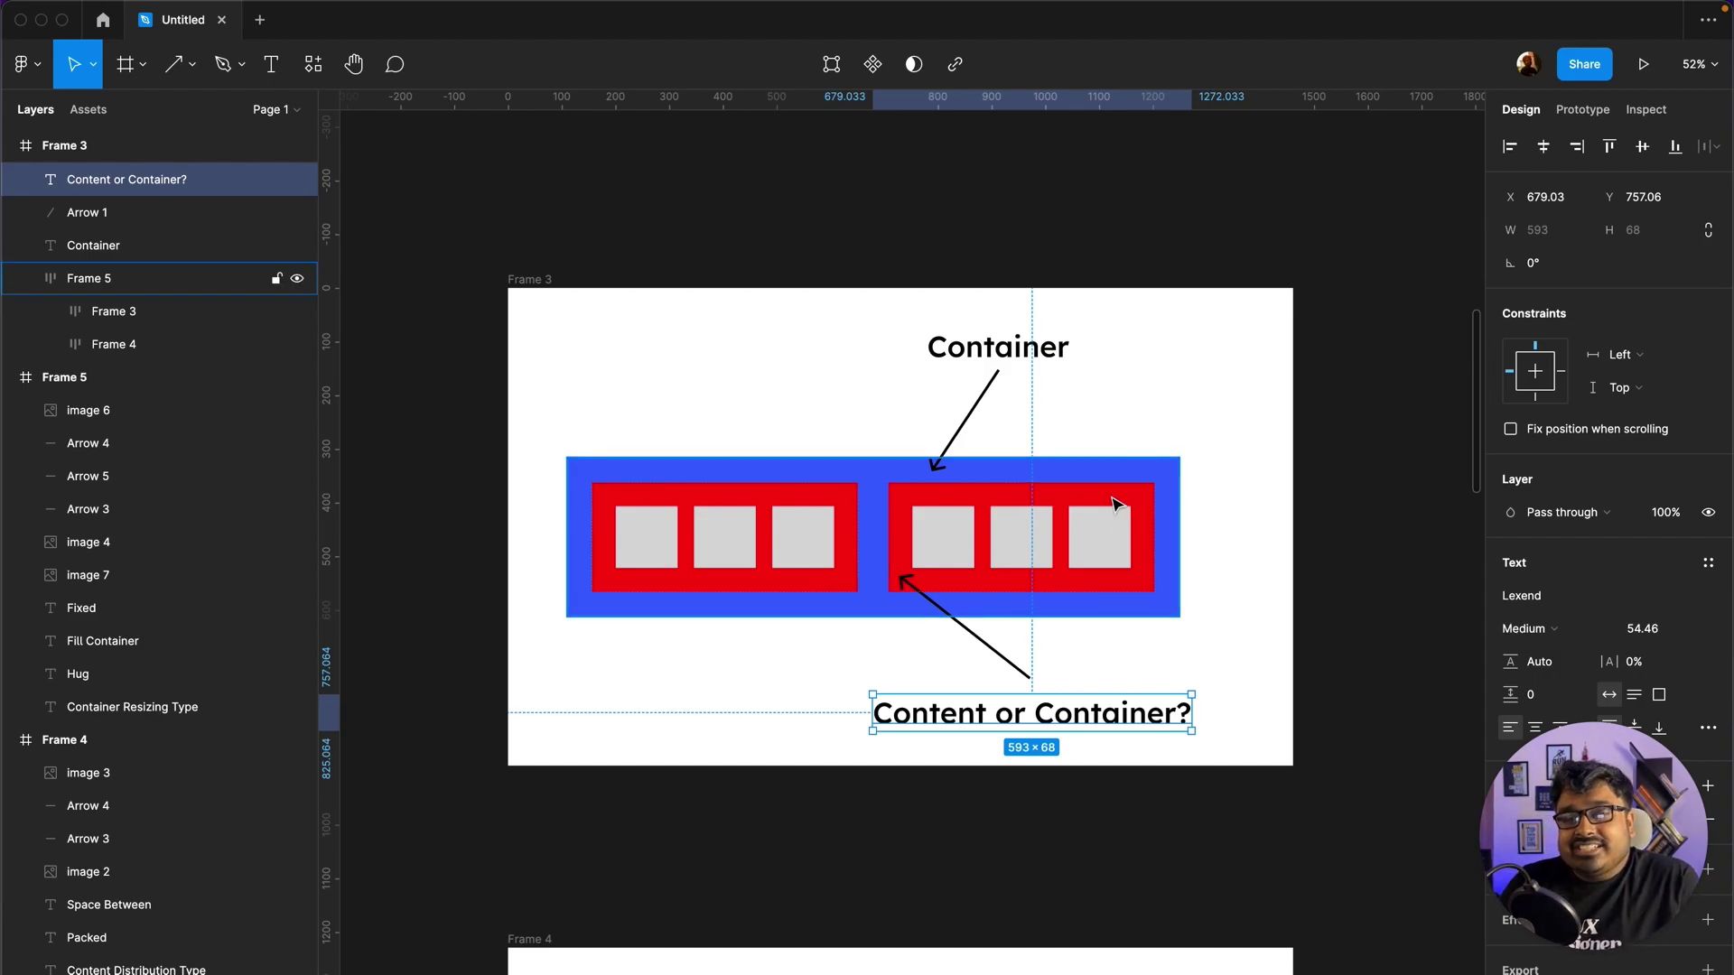
click(1120, 439)
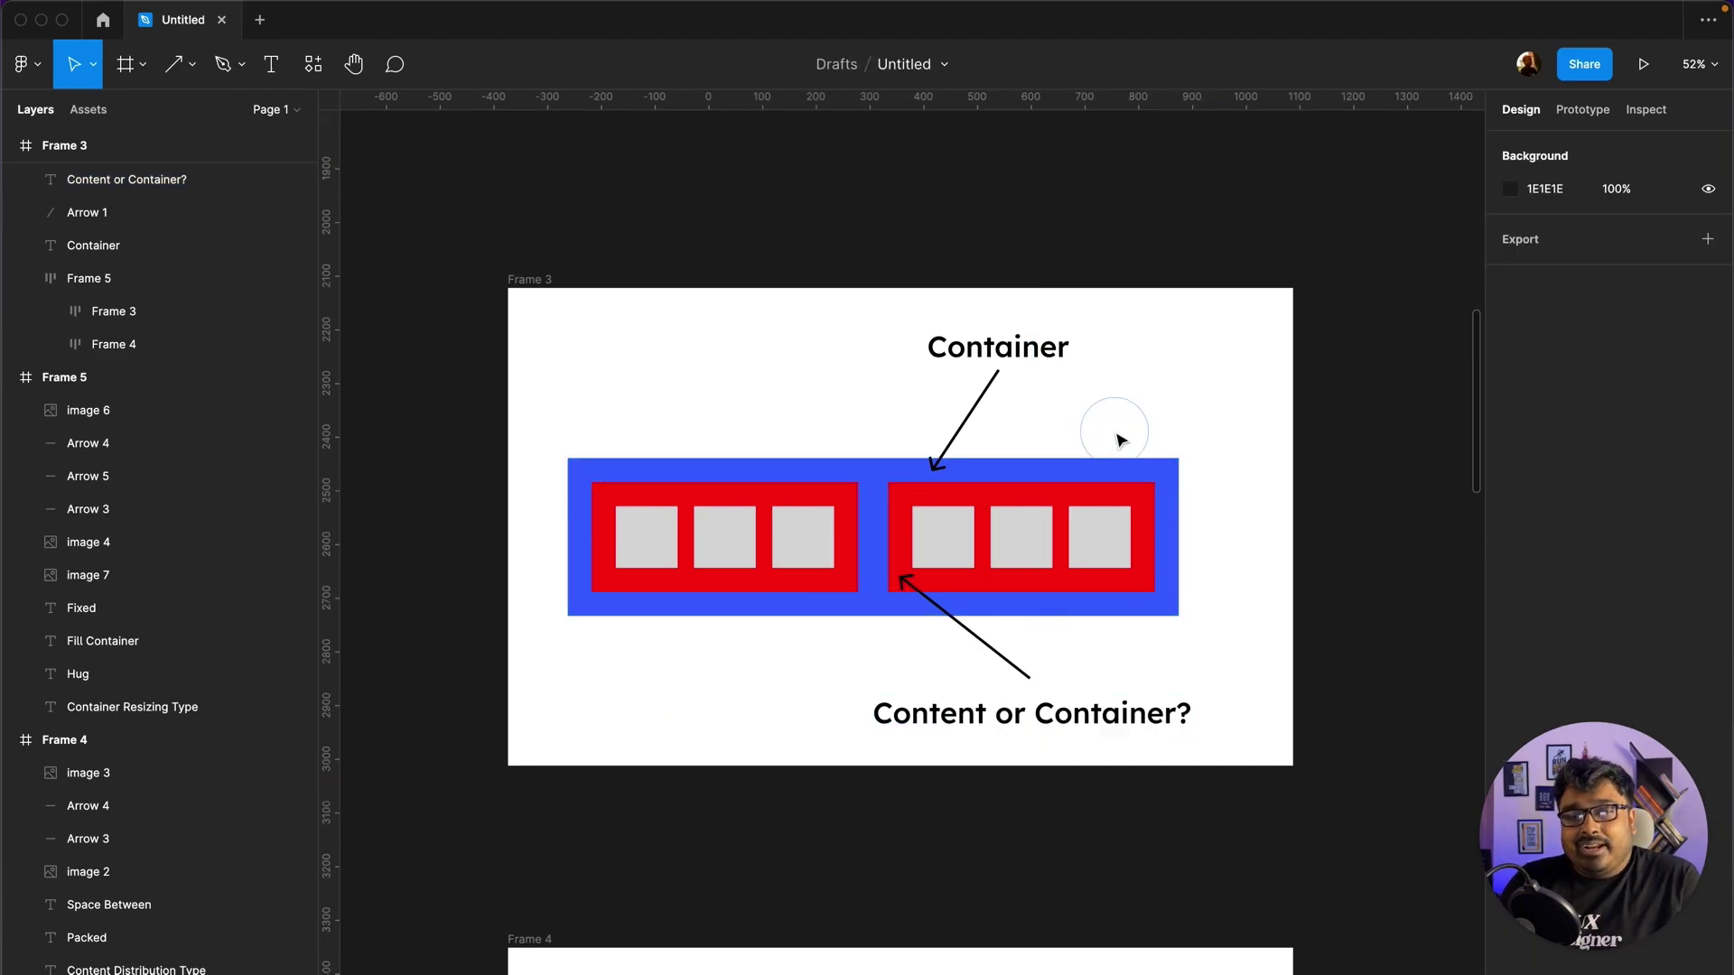
click(867, 468)
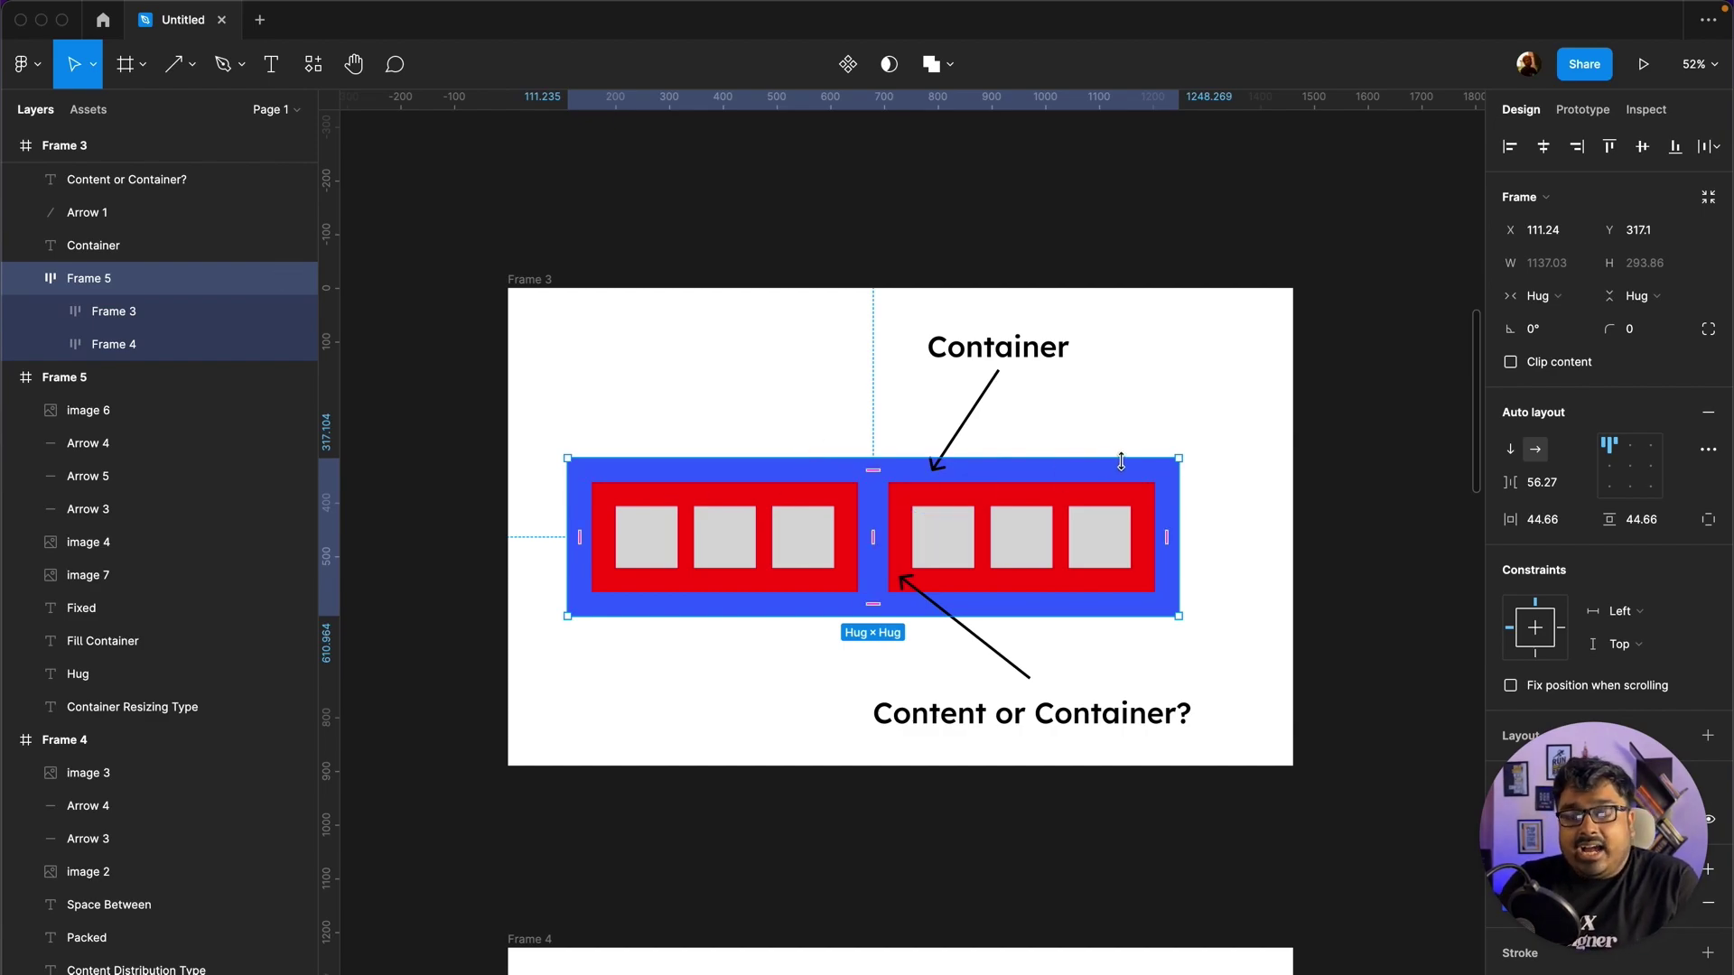
click(1156, 426)
click(937, 458)
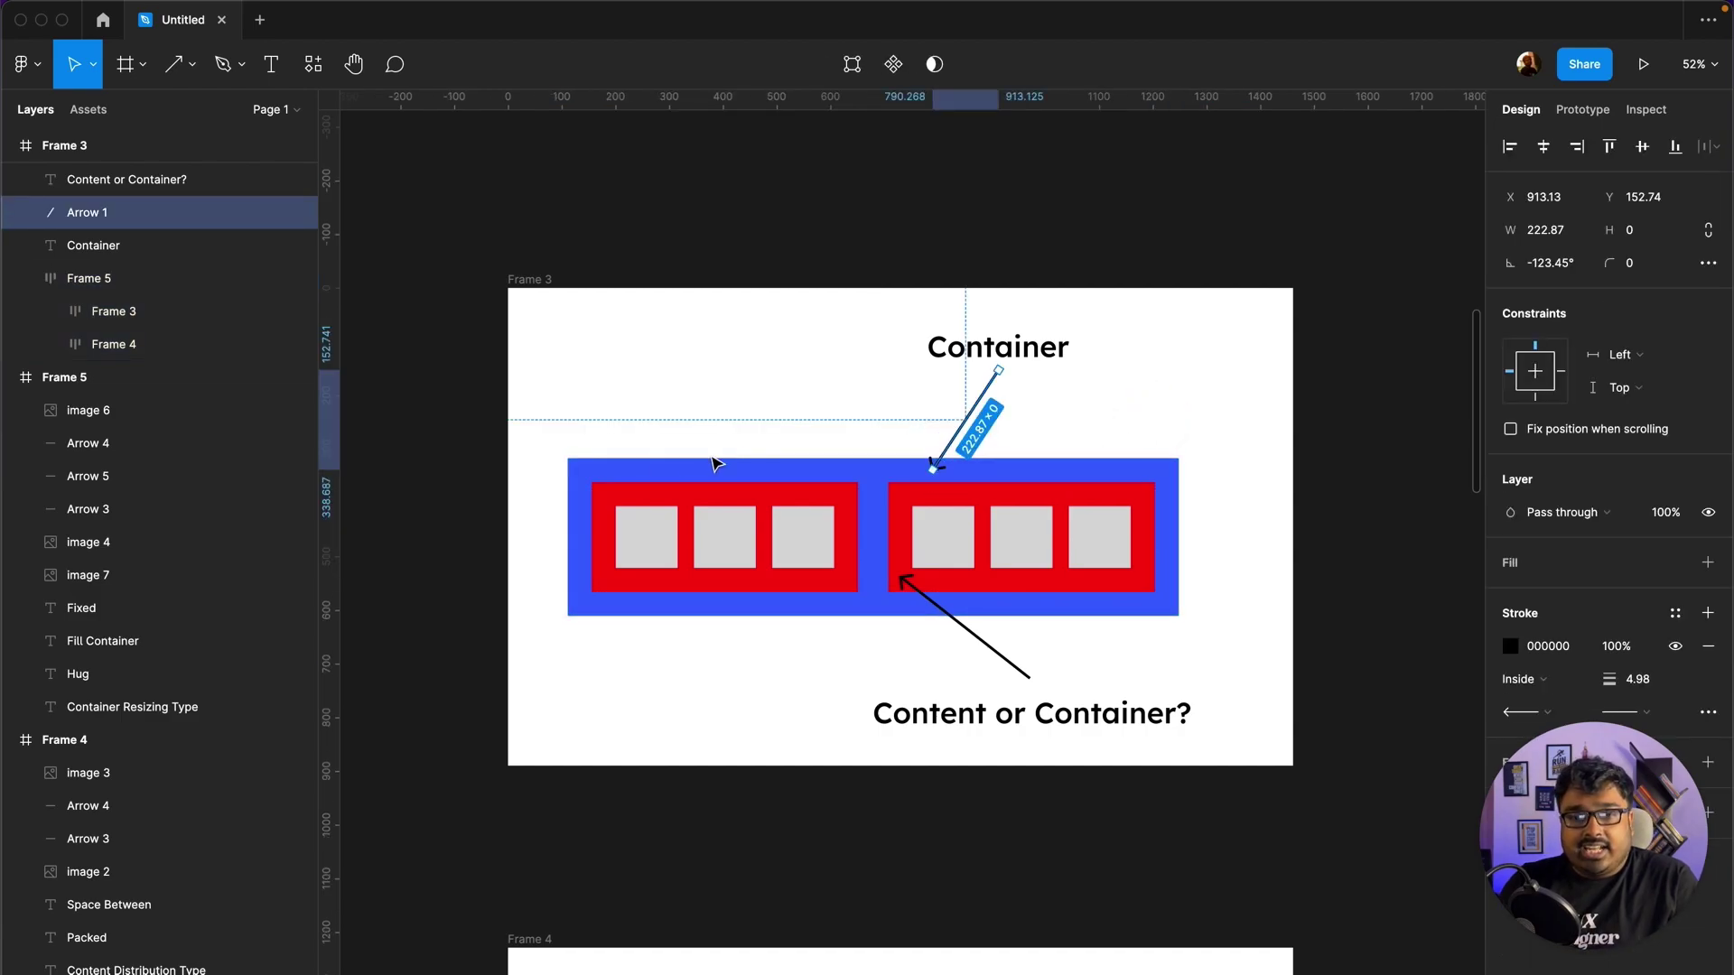
click(1230, 619)
click(1033, 541)
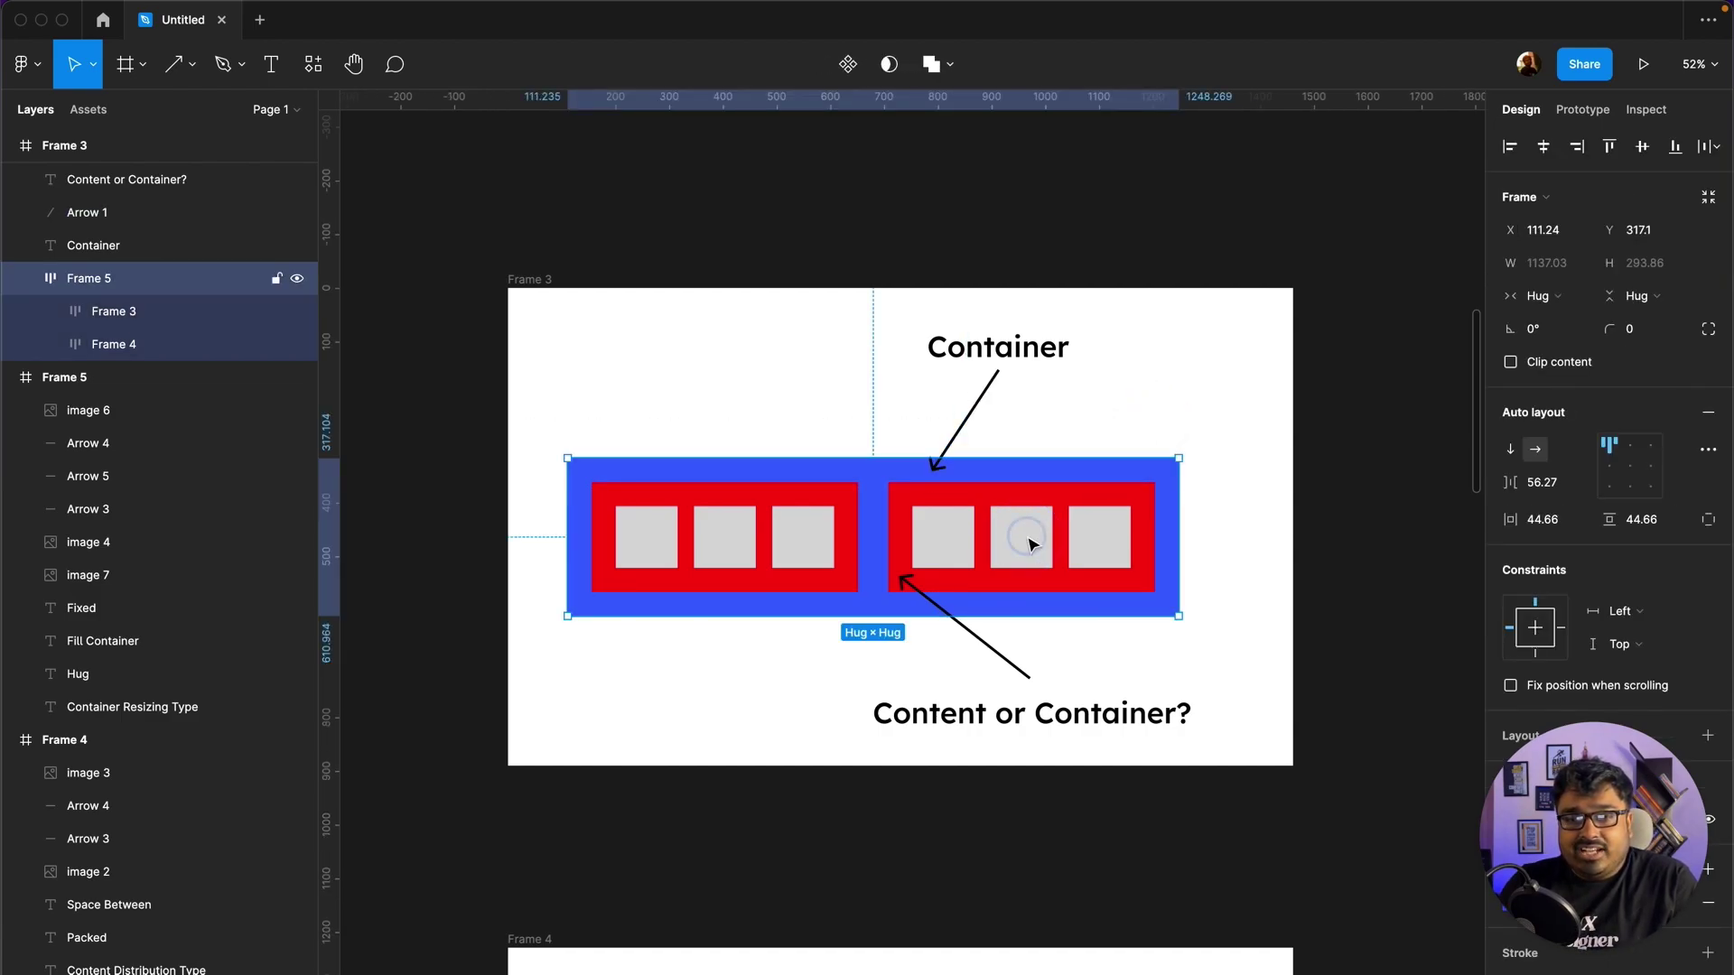
double_click(921, 488)
click(817, 535)
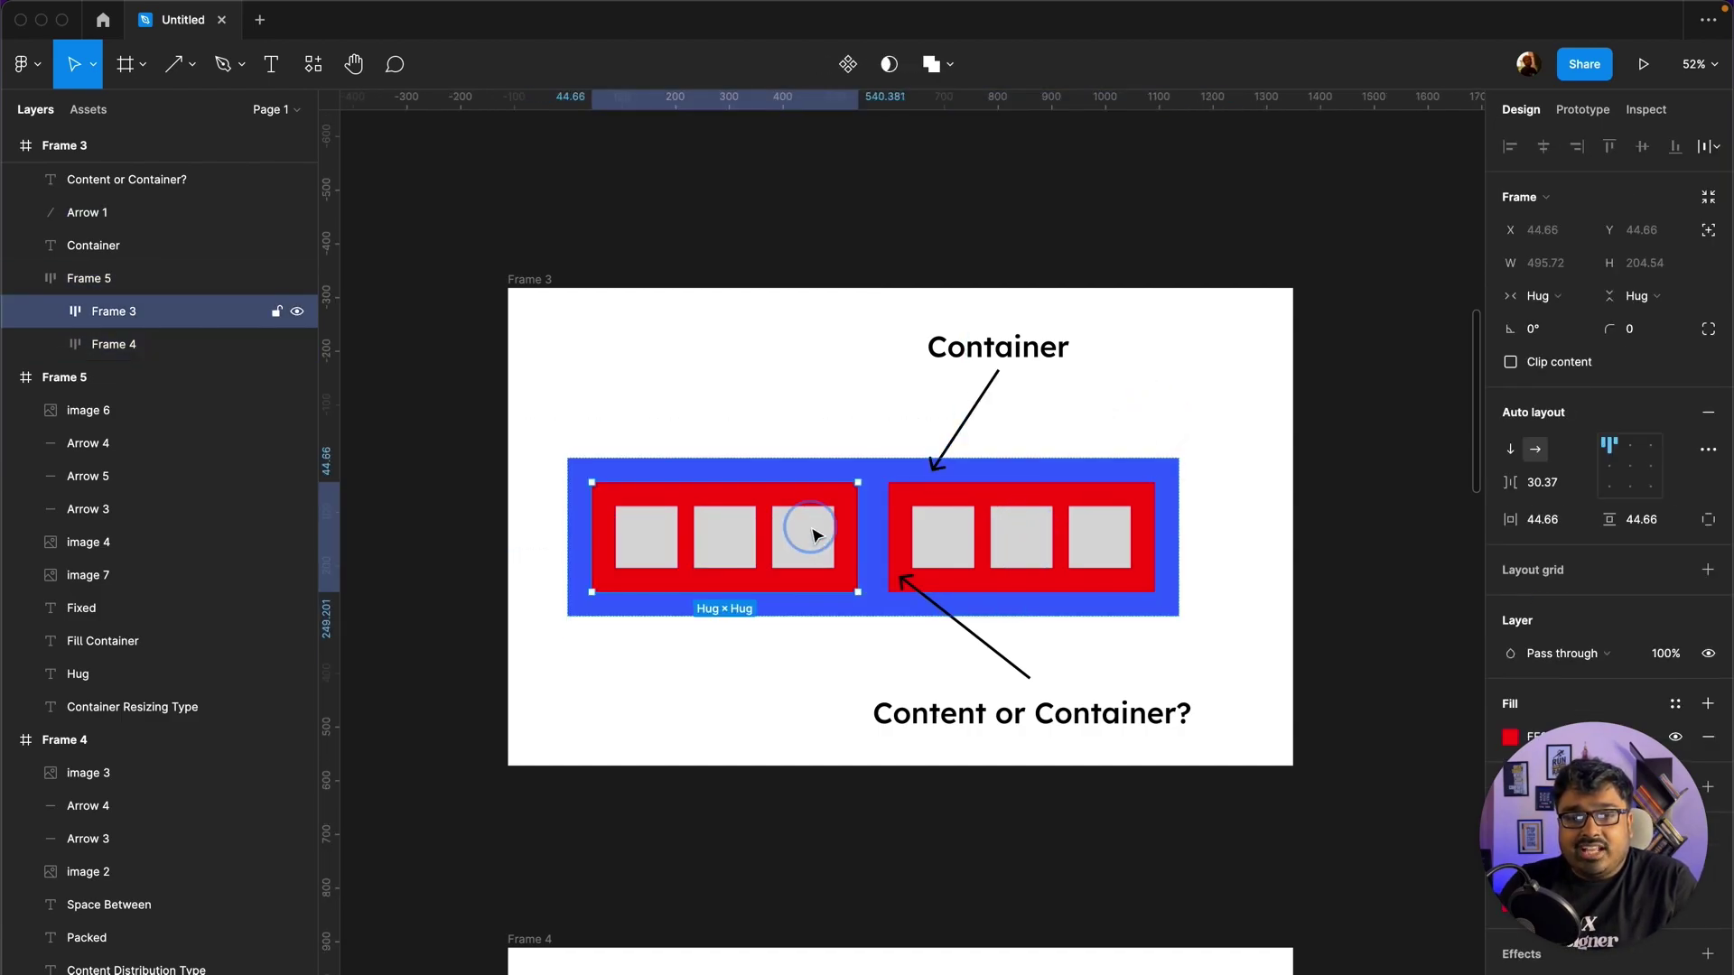
click(883, 437)
click(806, 522)
mouse_move(724, 537)
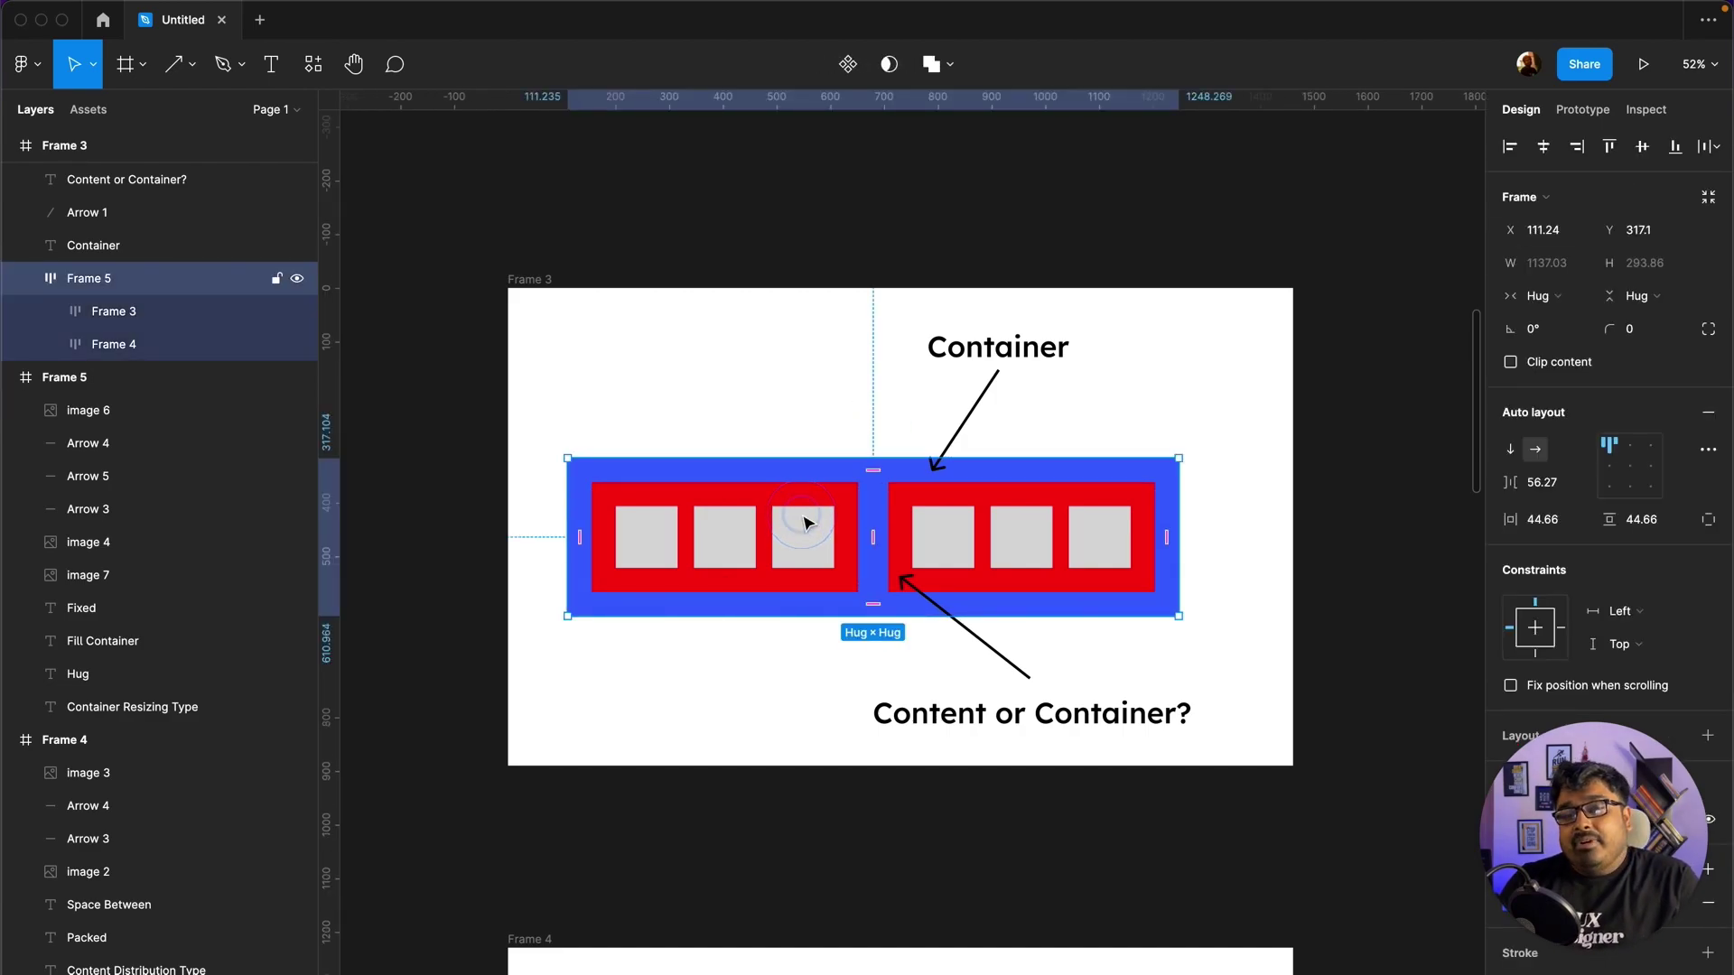
click(807, 522)
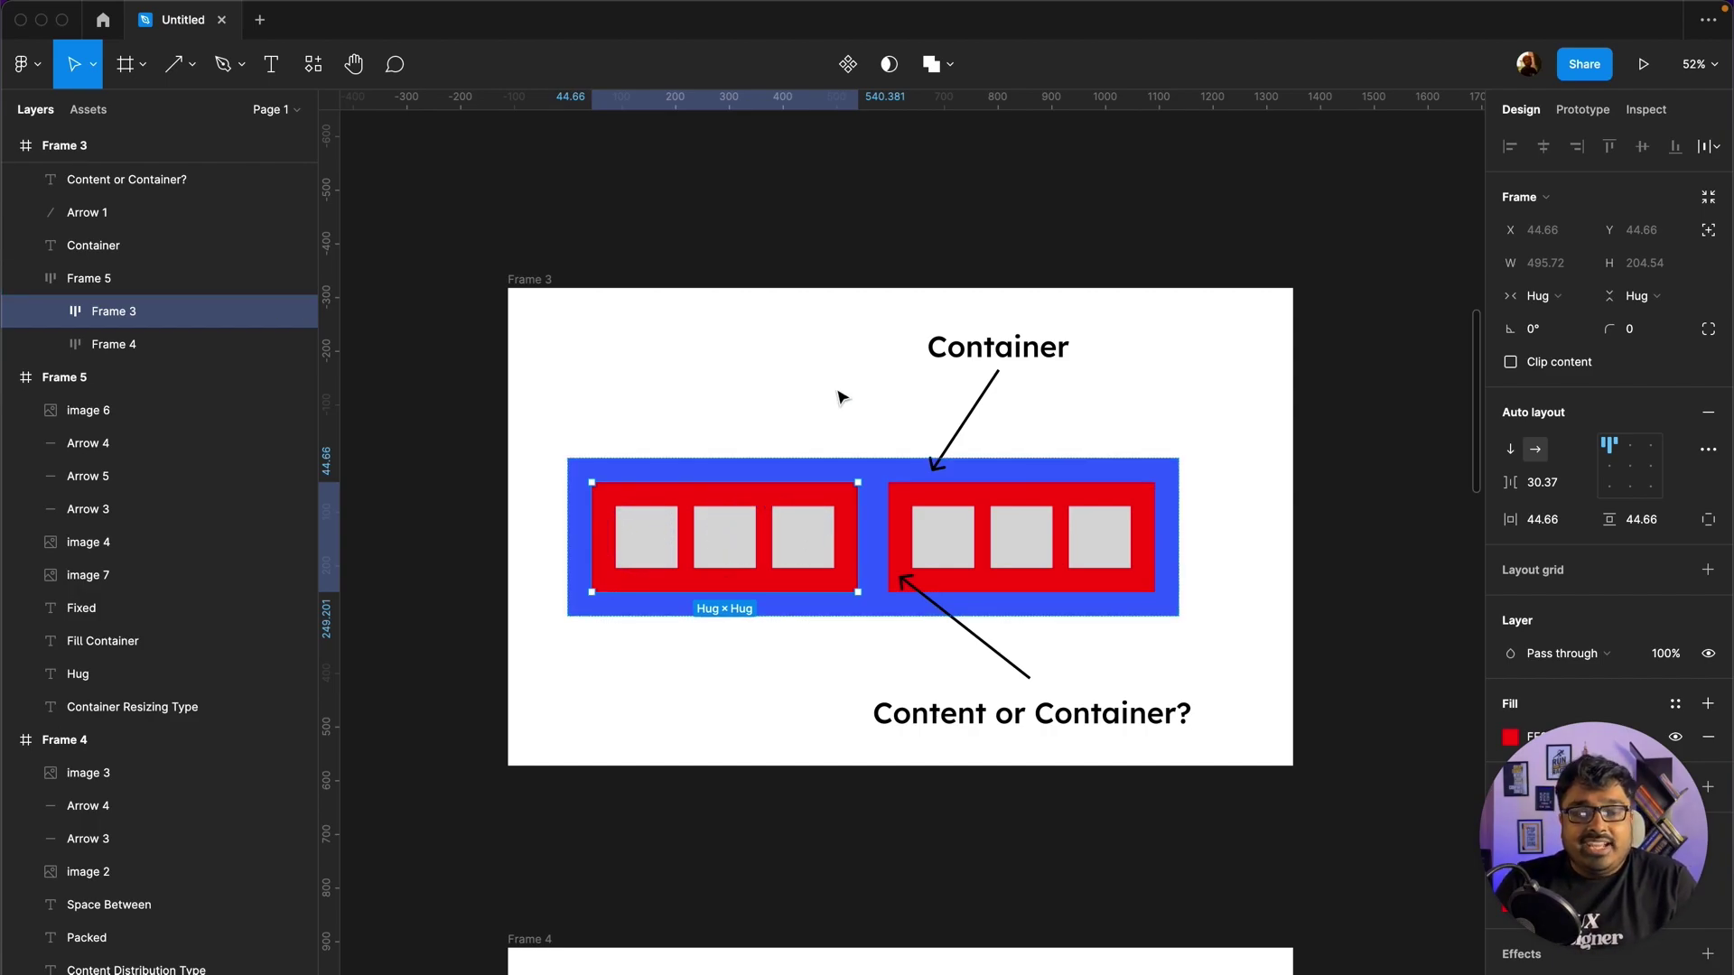
click(856, 411)
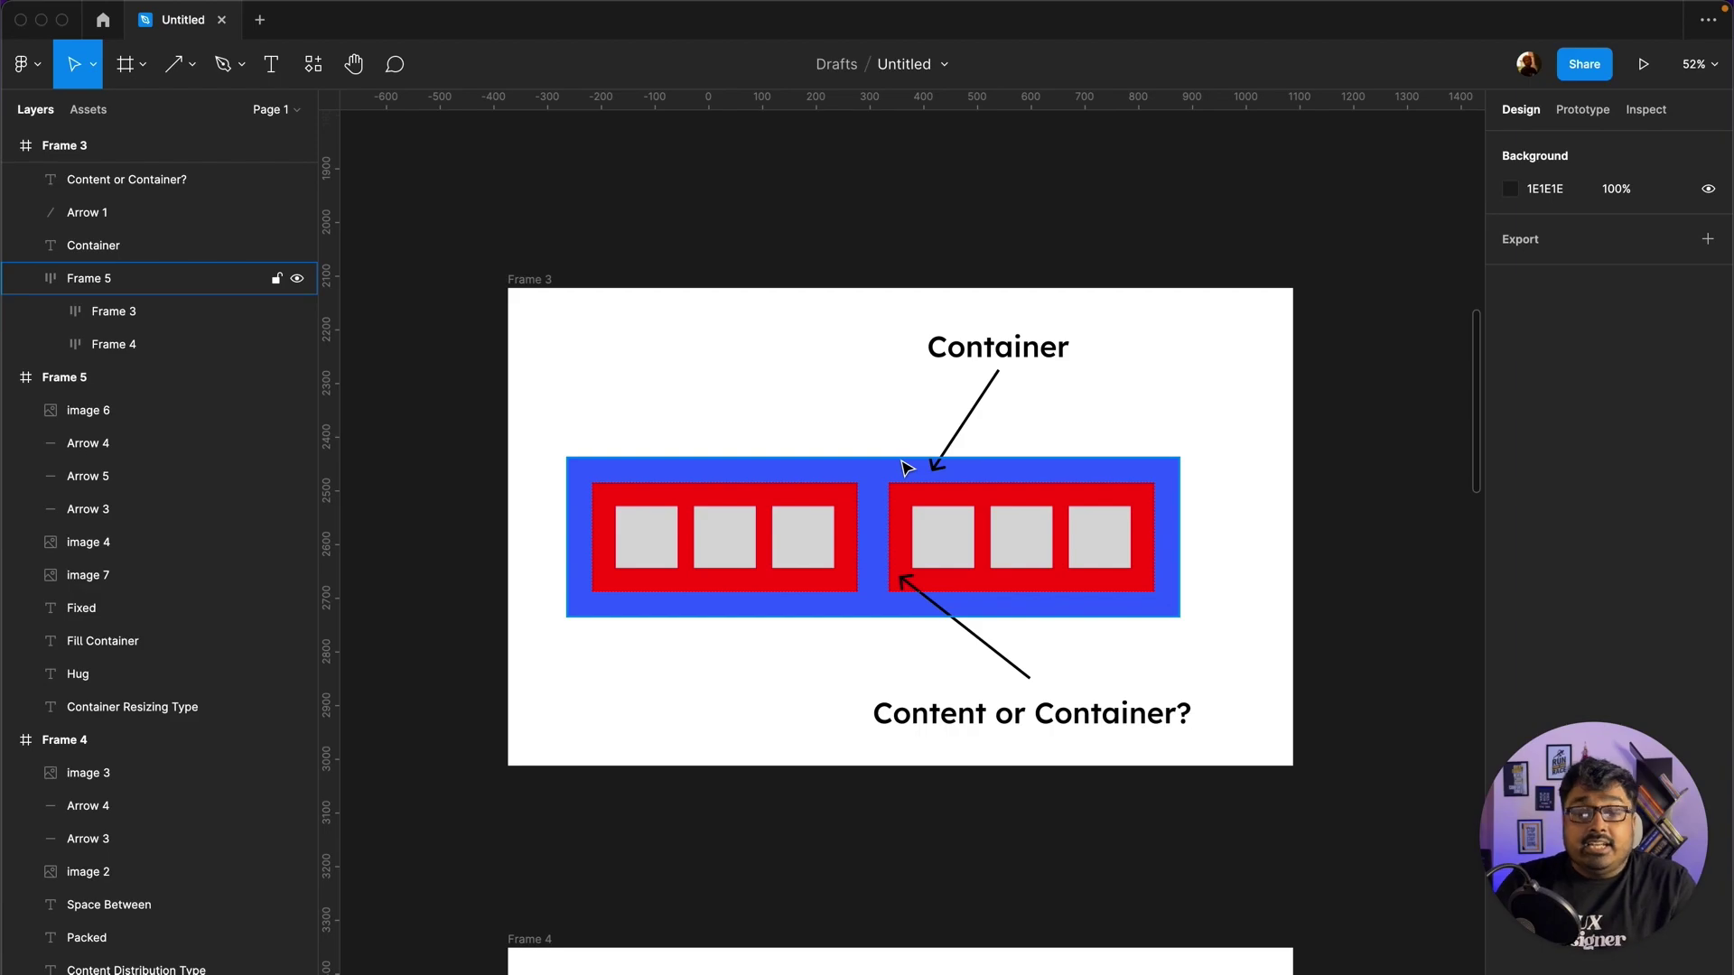
click(908, 468)
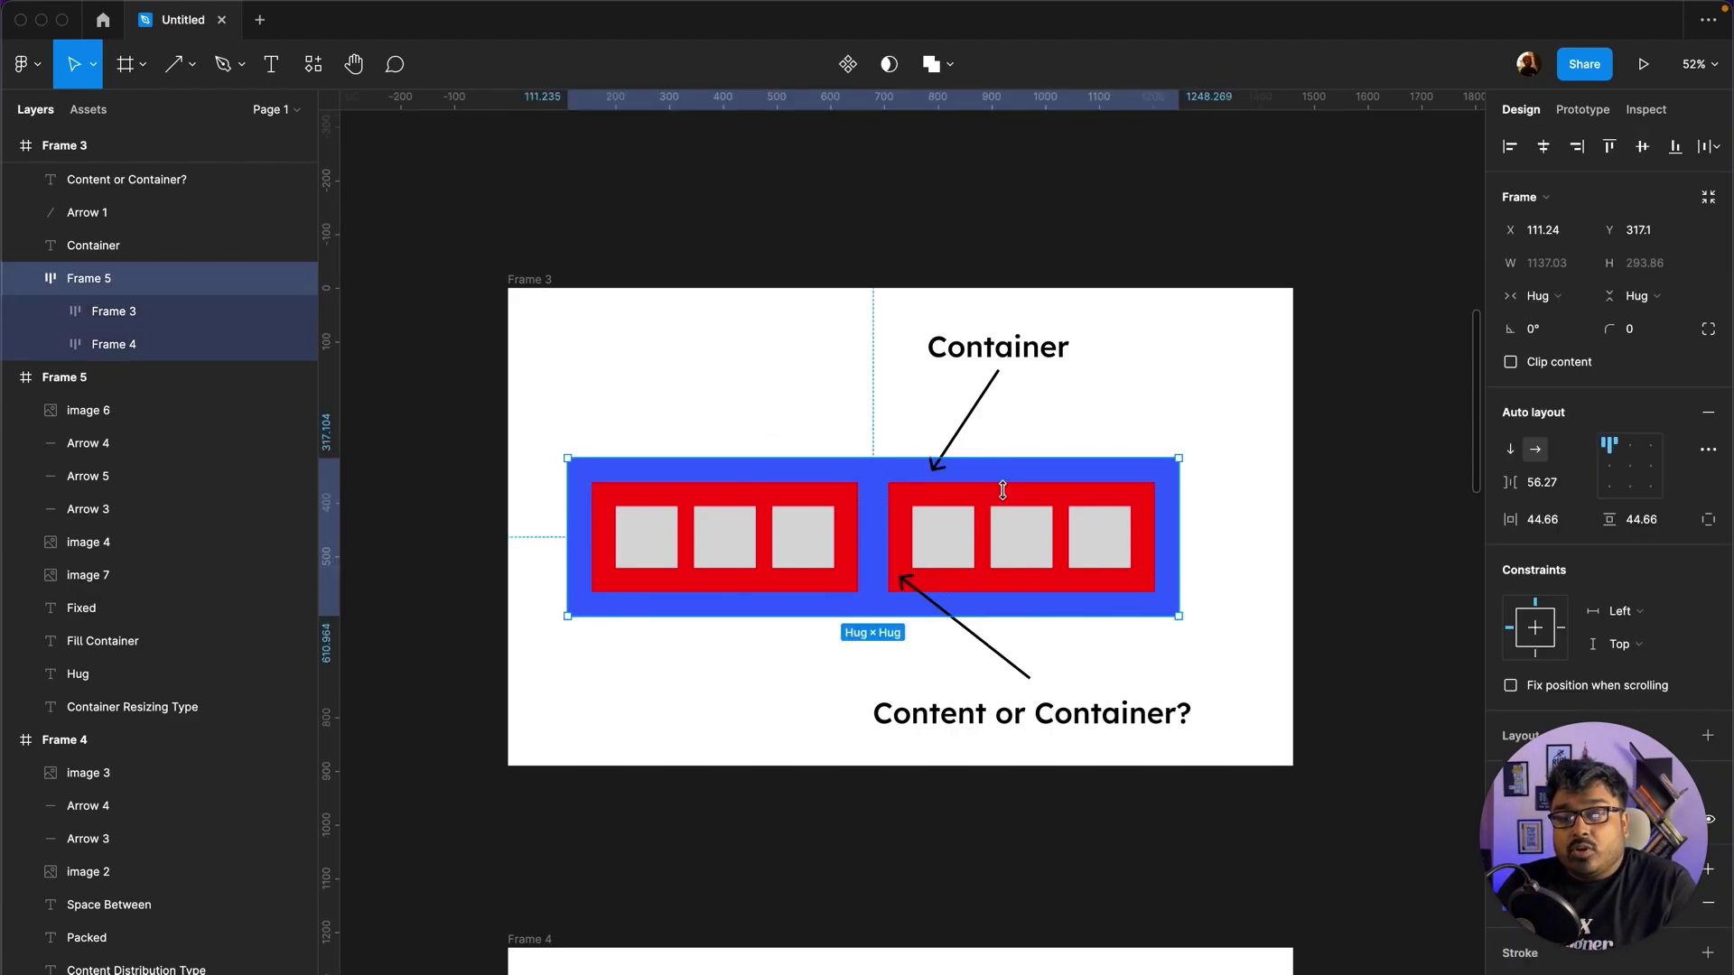
mouse_move(934, 513)
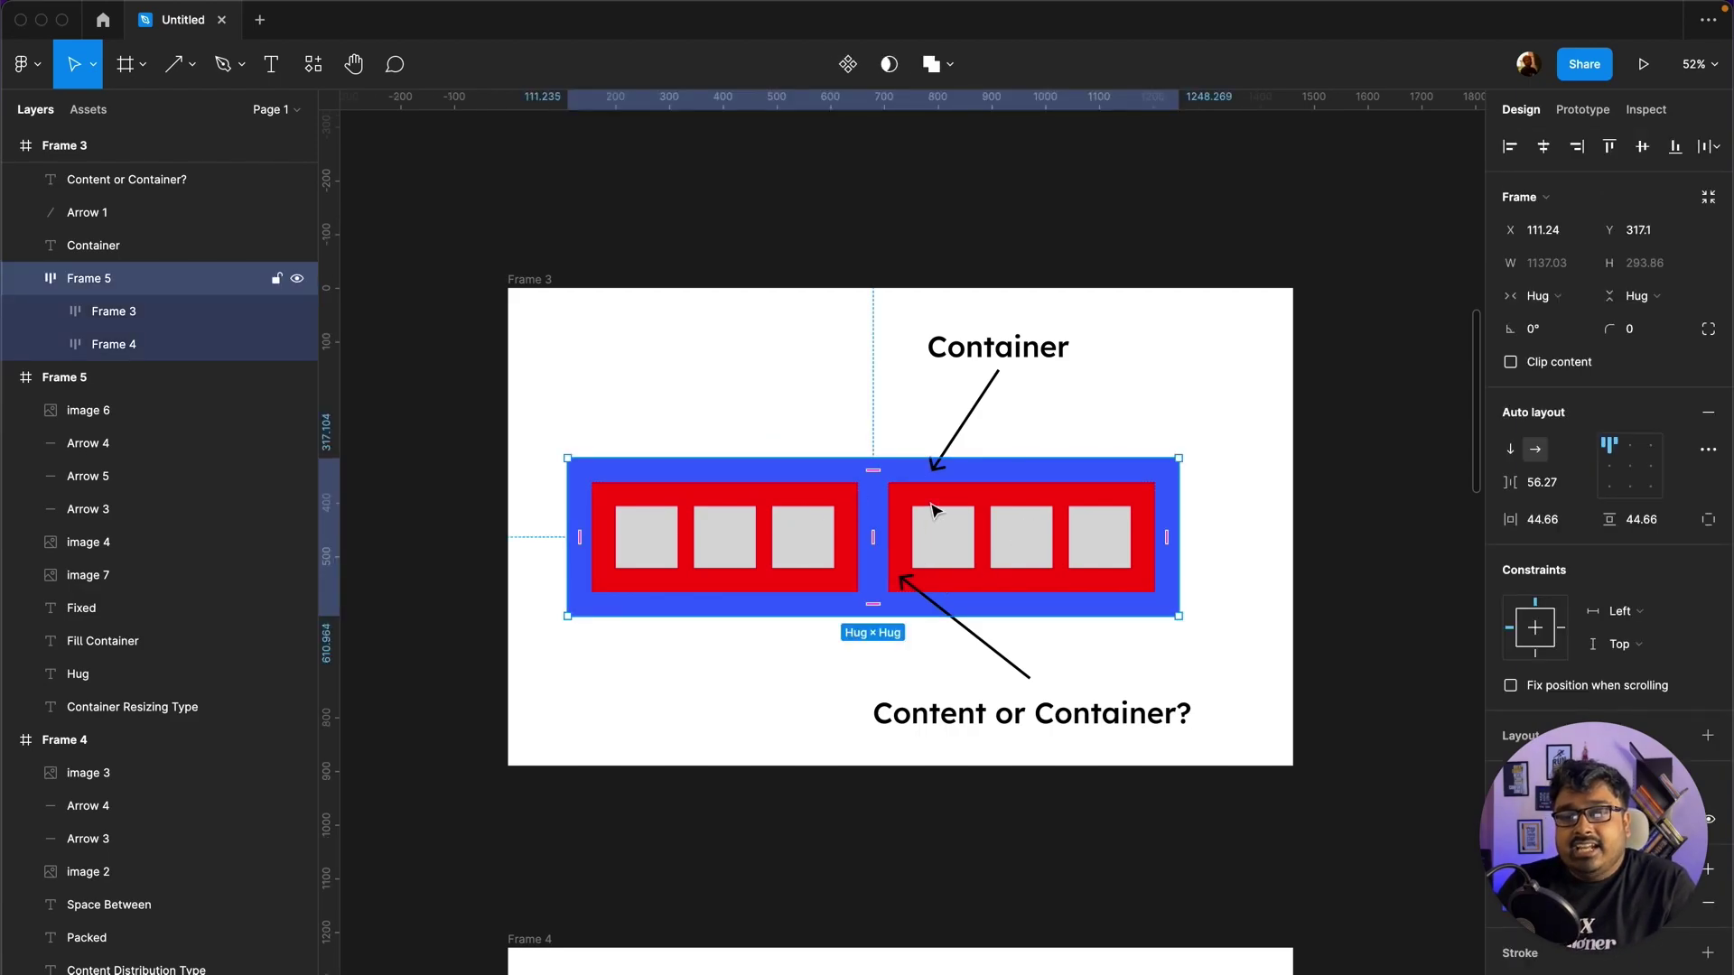
click(910, 476)
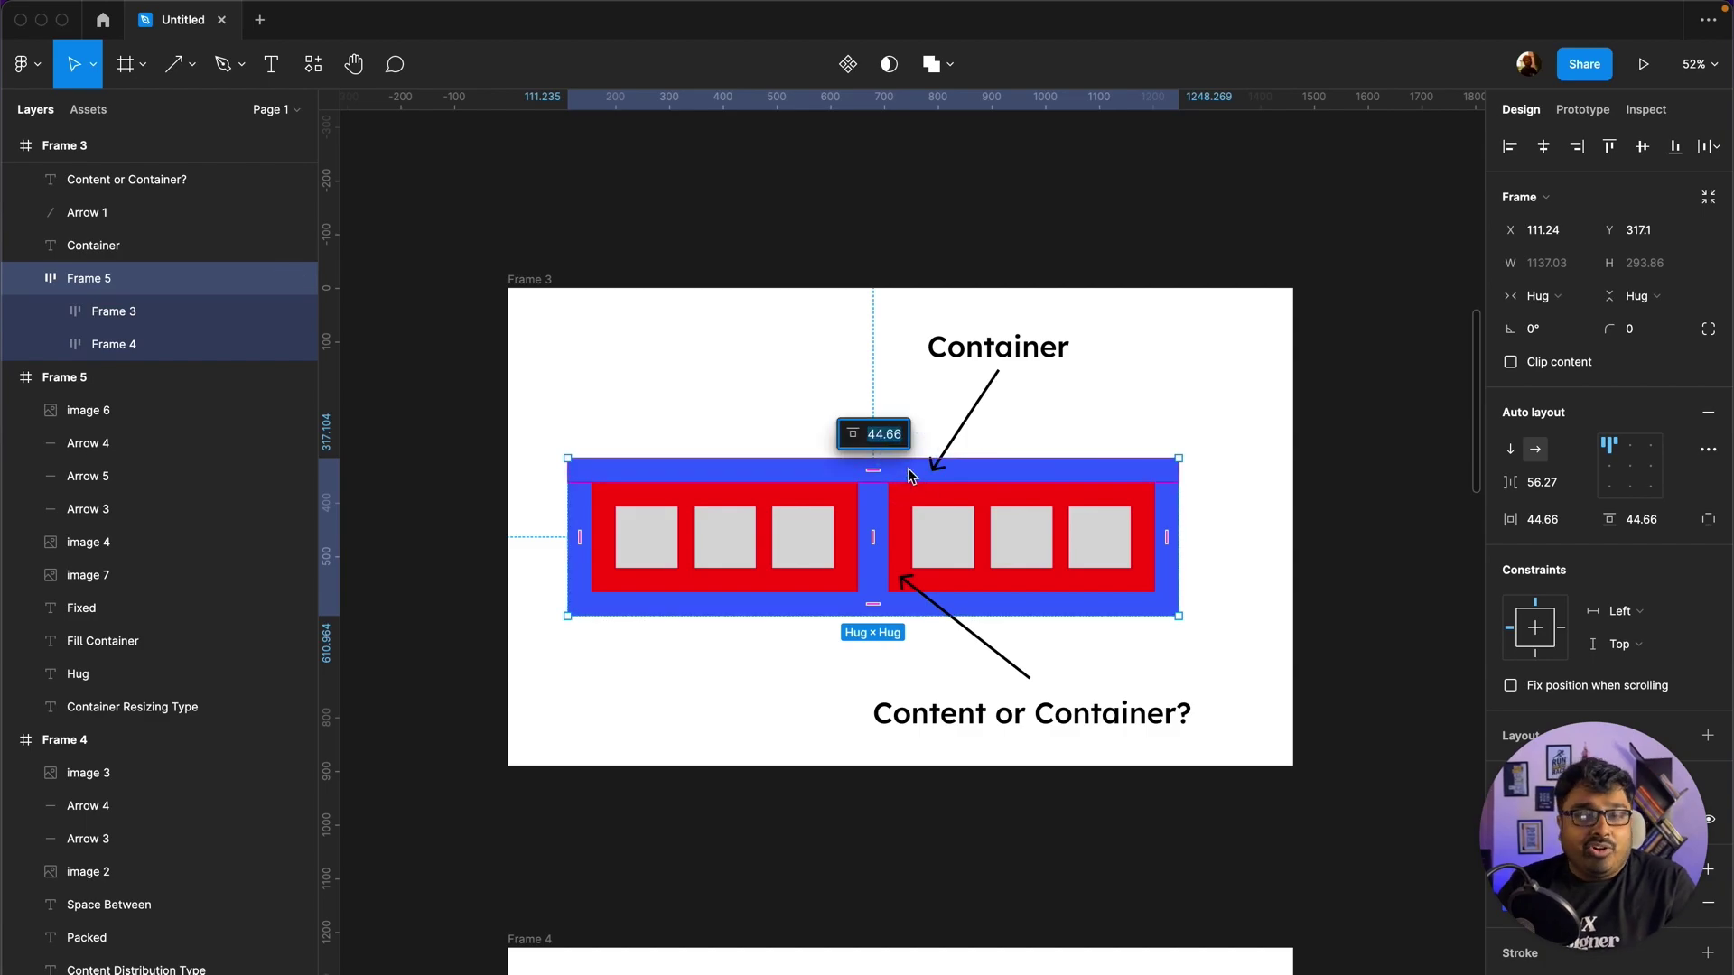
click(1012, 454)
click(908, 520)
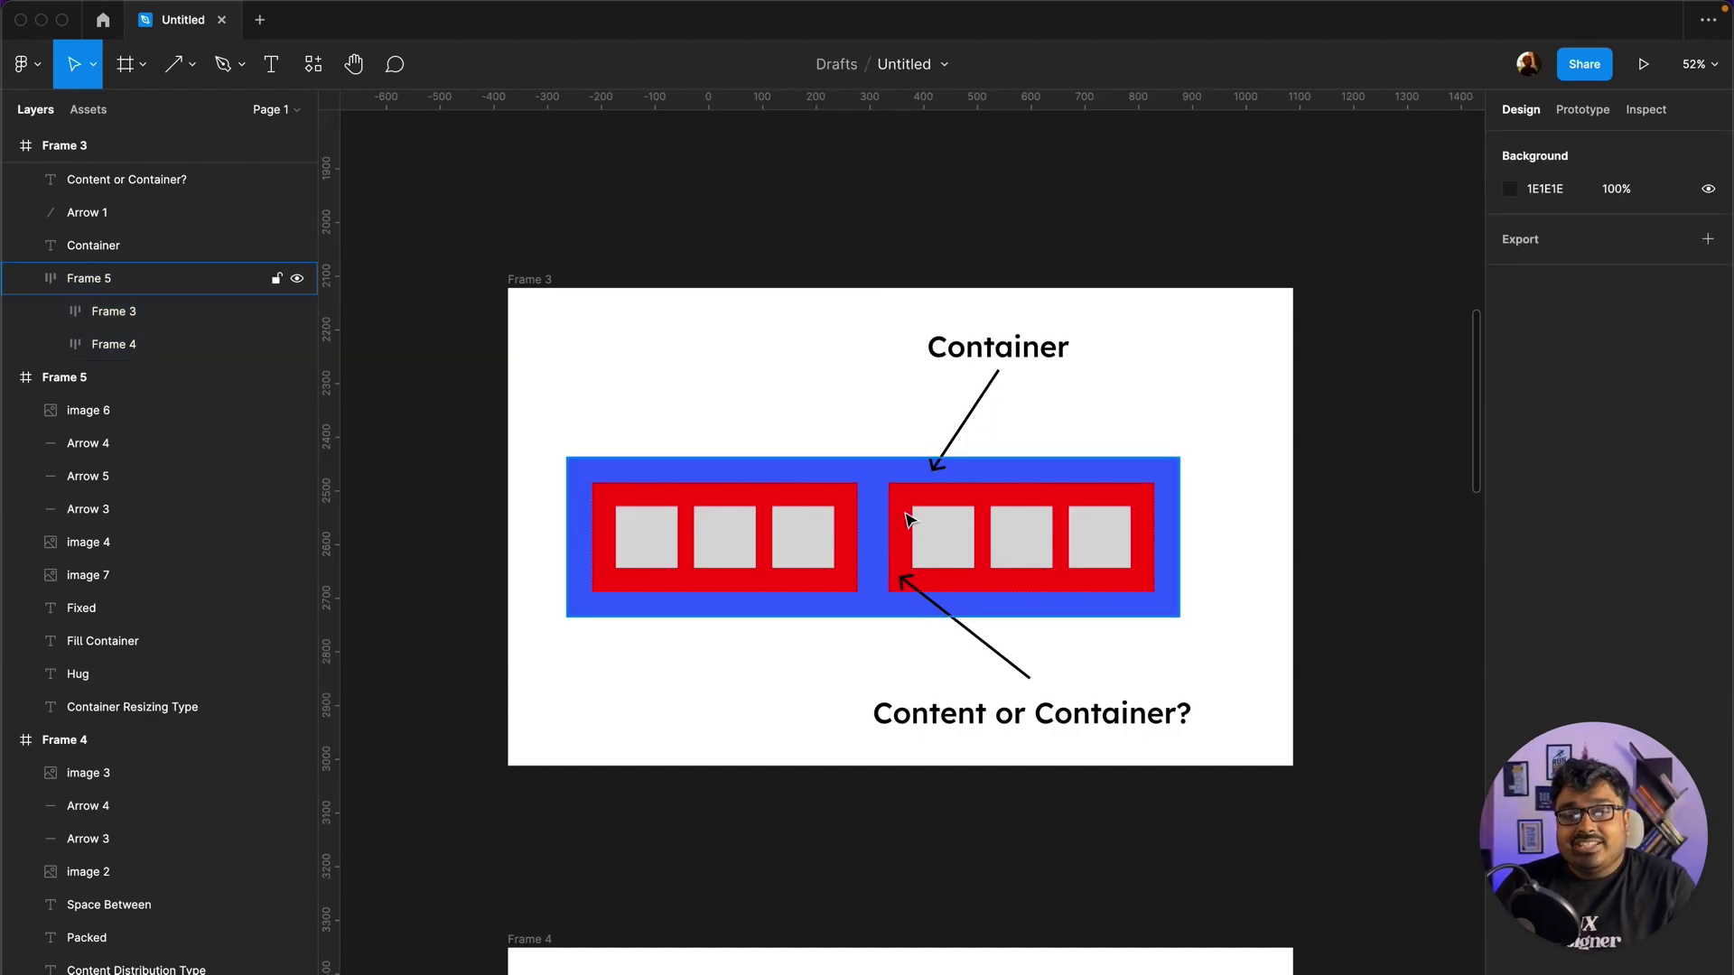
click(908, 520)
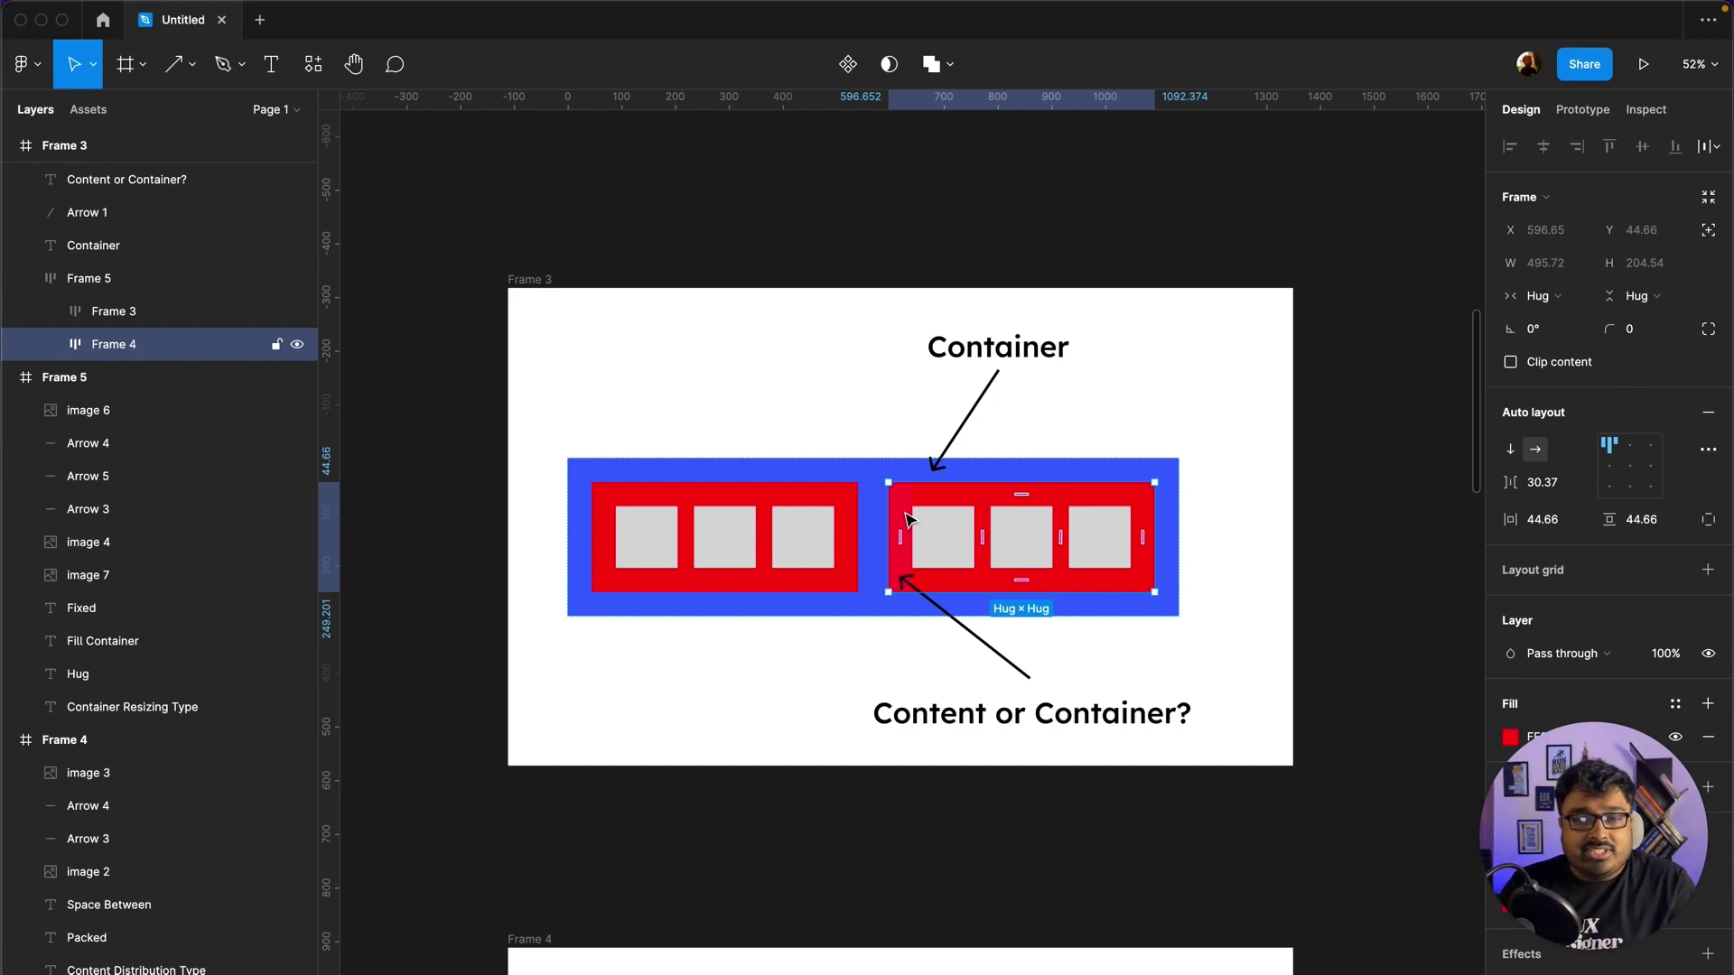
mouse_move(1043, 551)
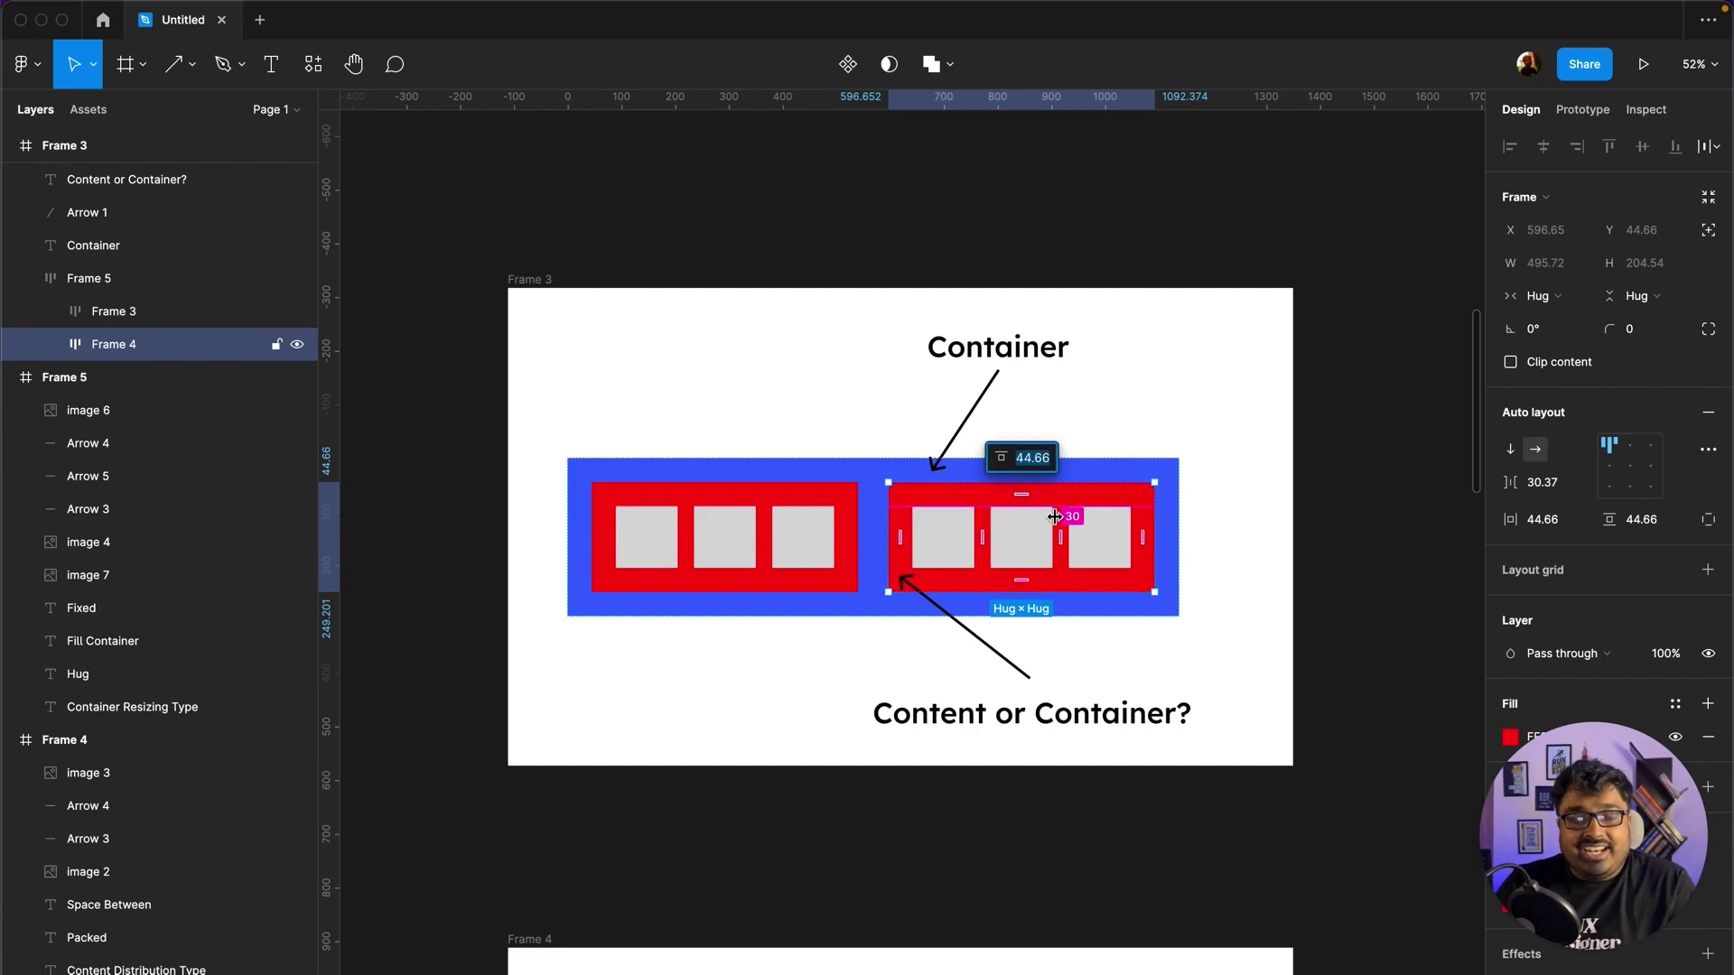
click(1099, 399)
click(955, 513)
click(1050, 526)
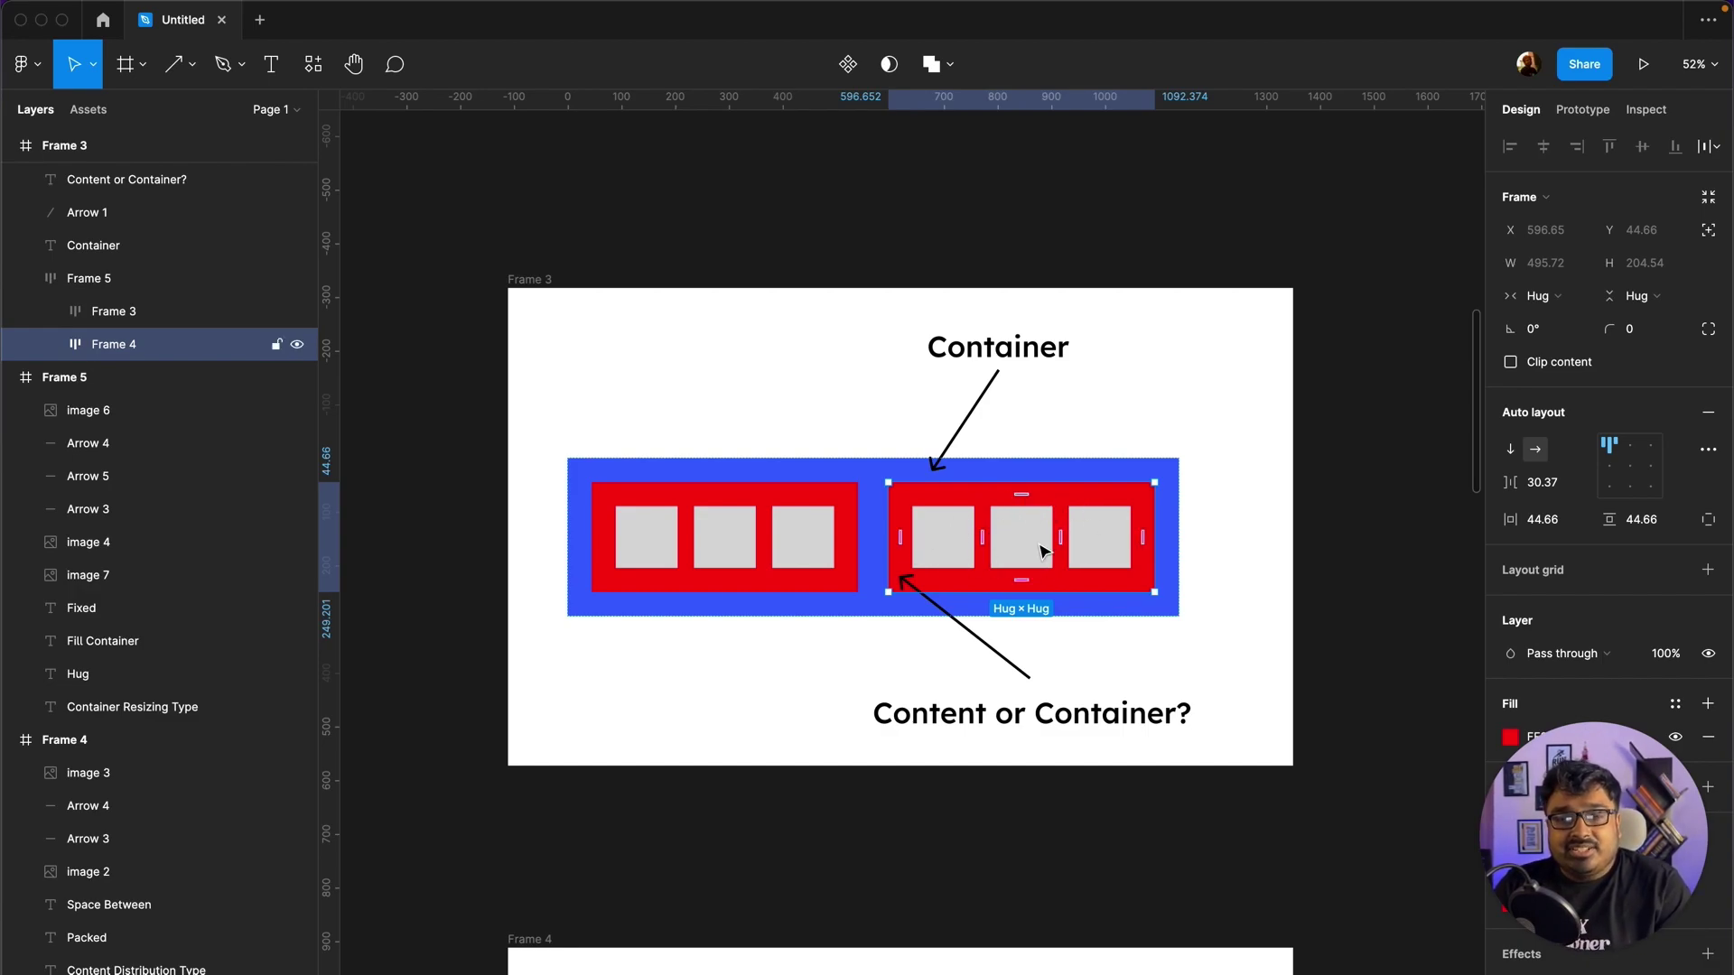
click(1237, 565)
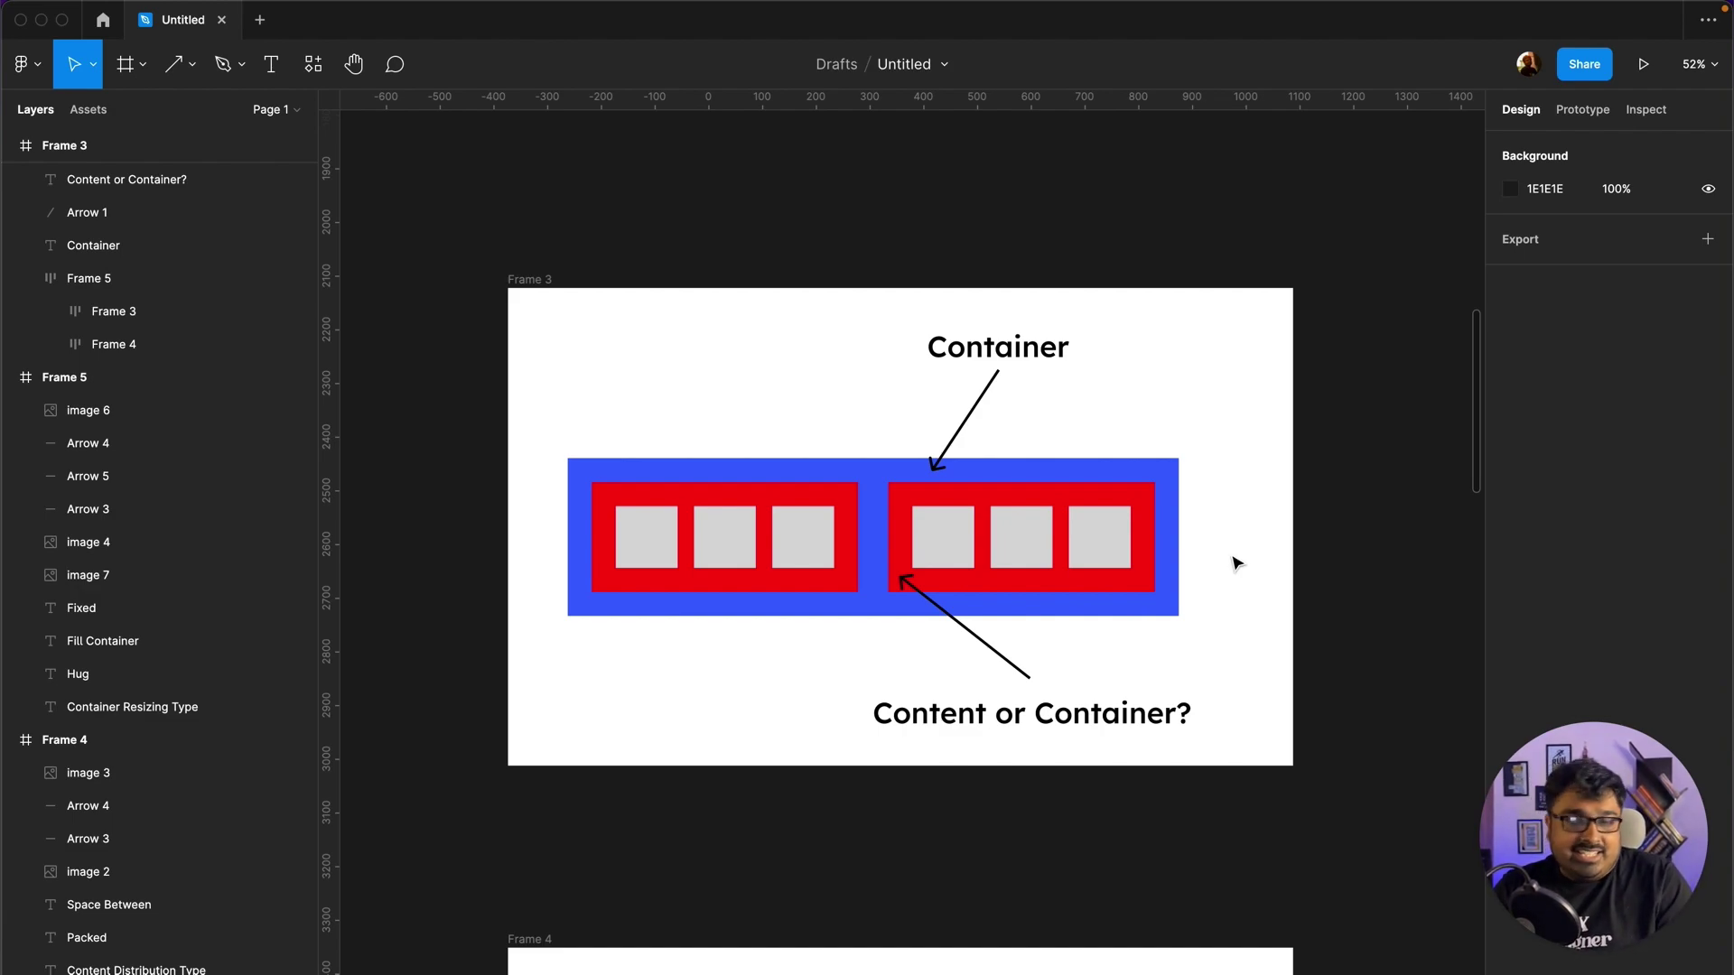
scroll(1237, 564, down, 1)
scroll(1237, 562, down, 5)
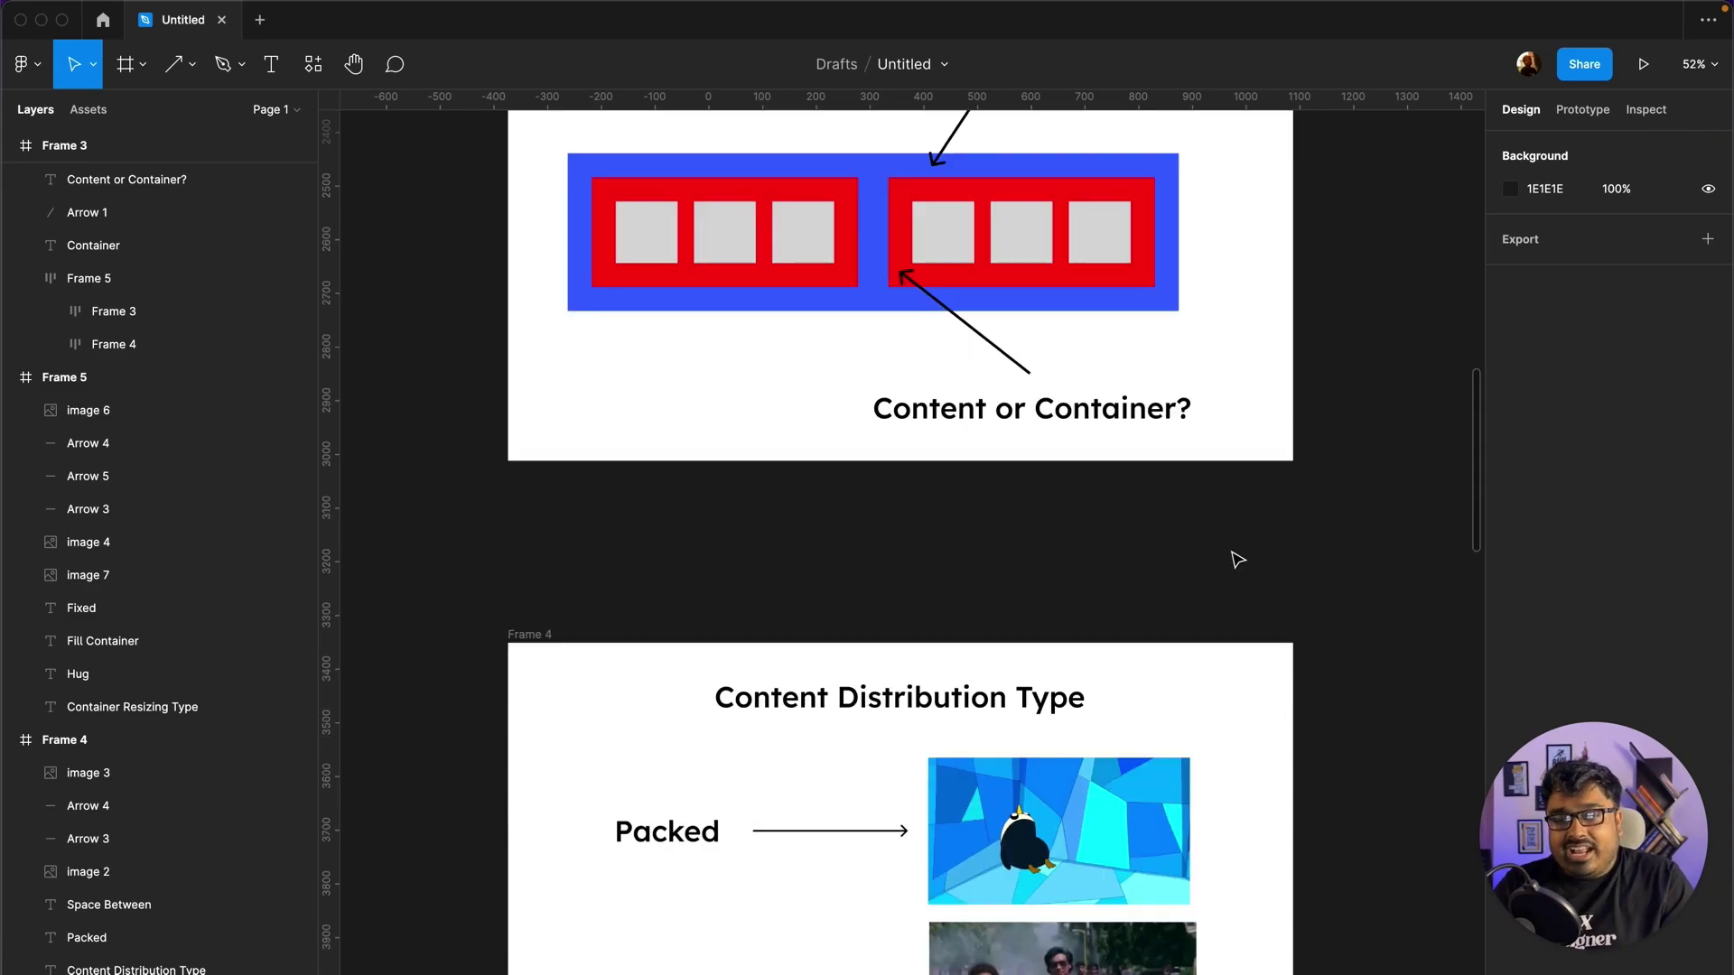
scroll(1237, 560, up, 5)
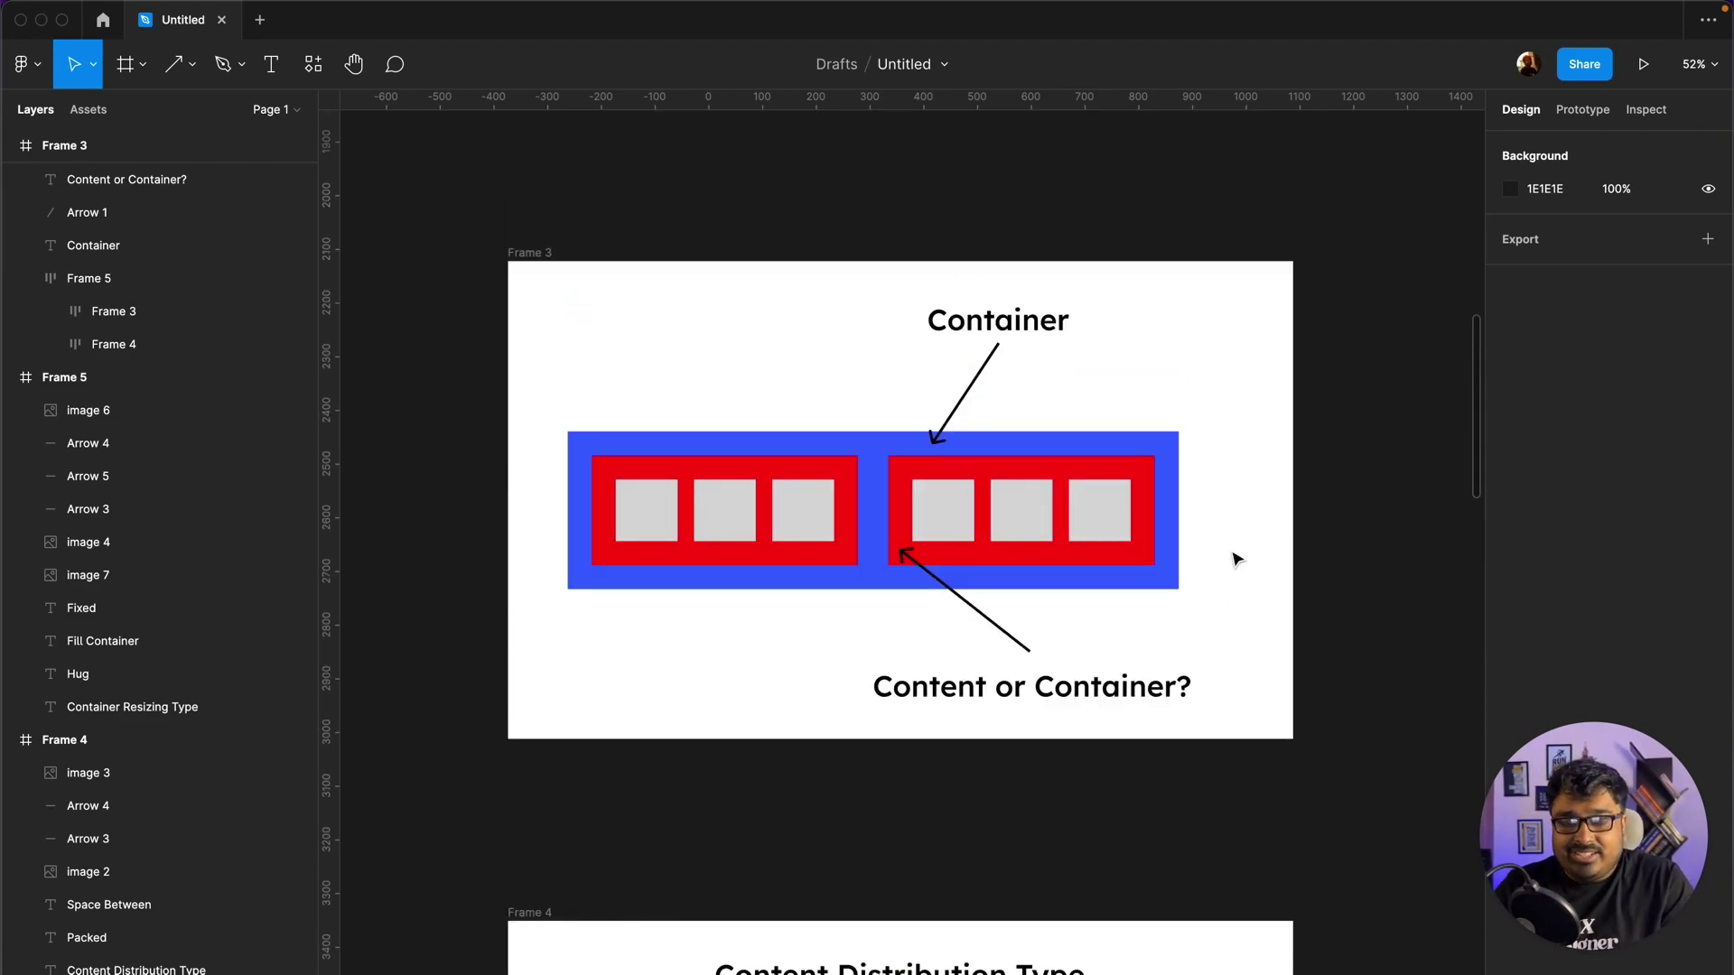
scroll(1237, 560, down, 8)
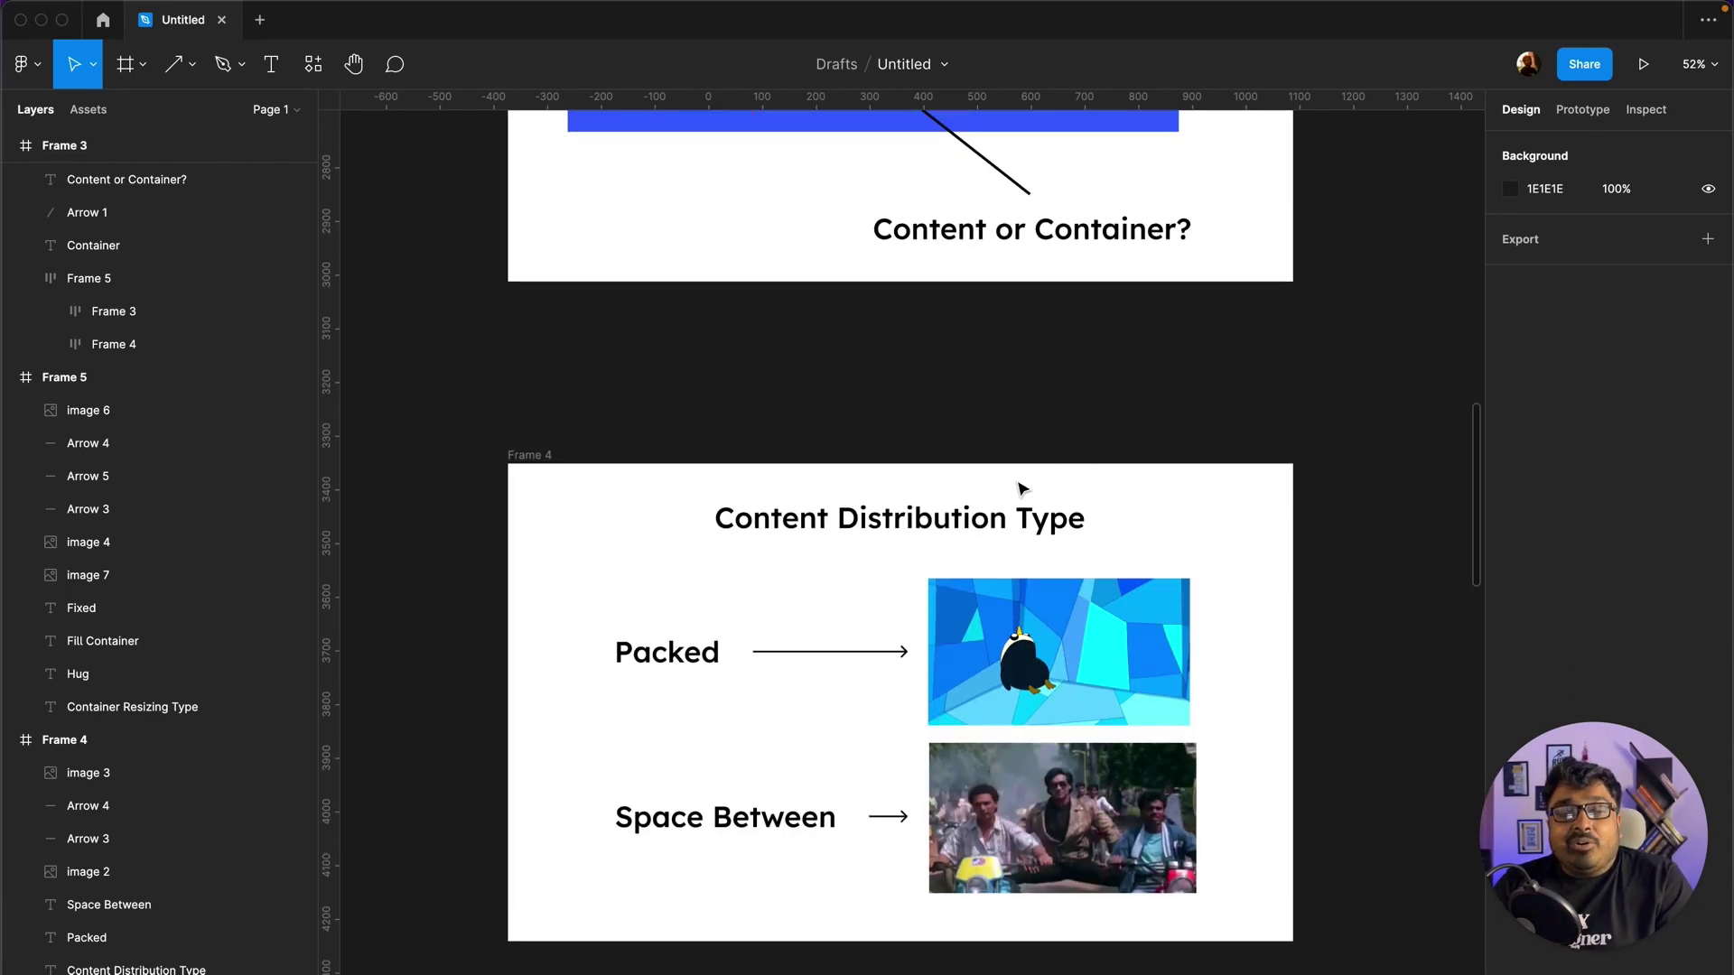
click(1016, 516)
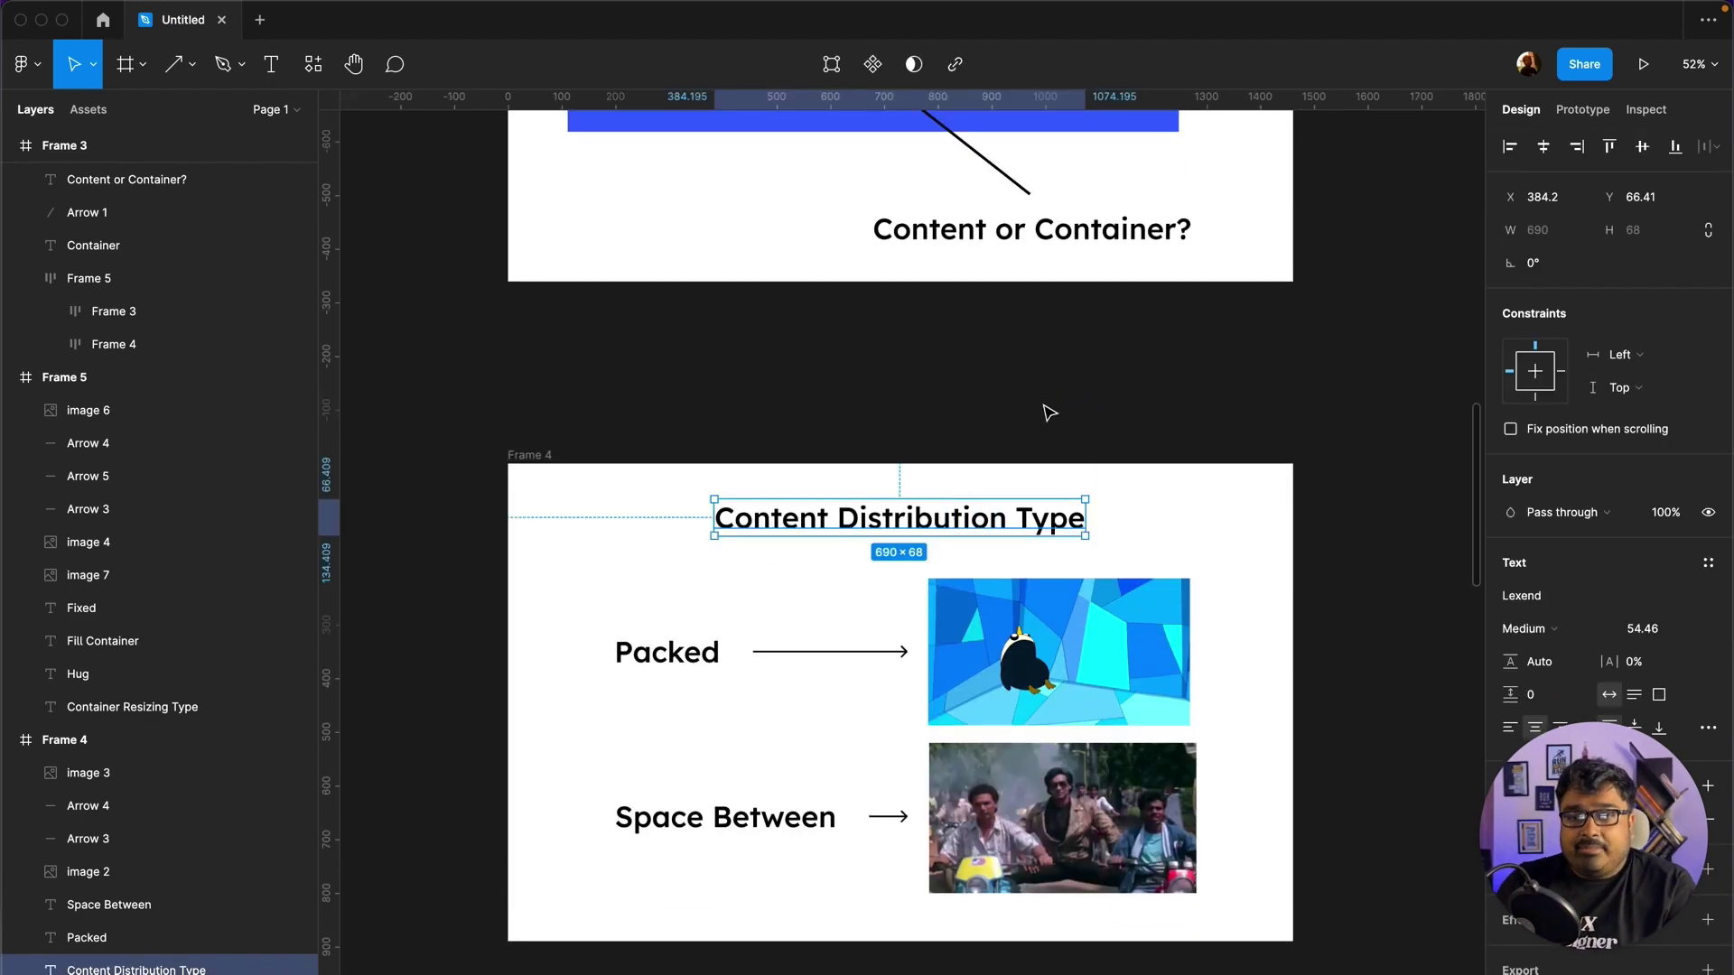
scroll(1048, 413, up, 4)
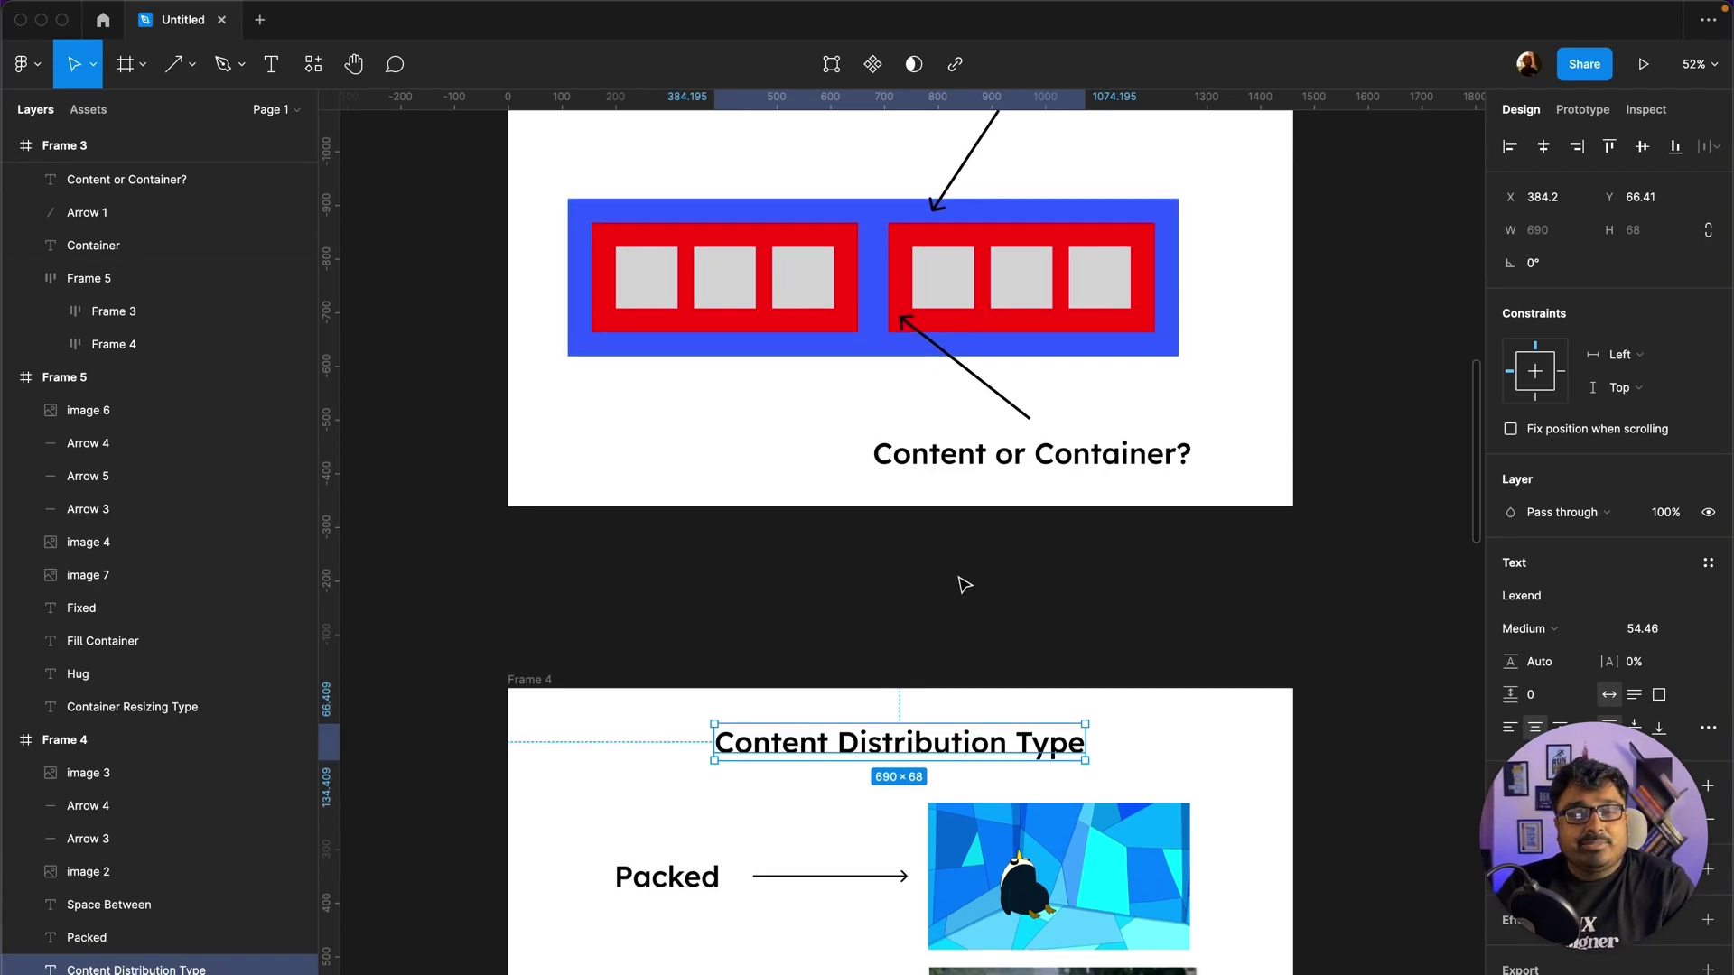
scroll(961, 581, down, 5)
click(1174, 323)
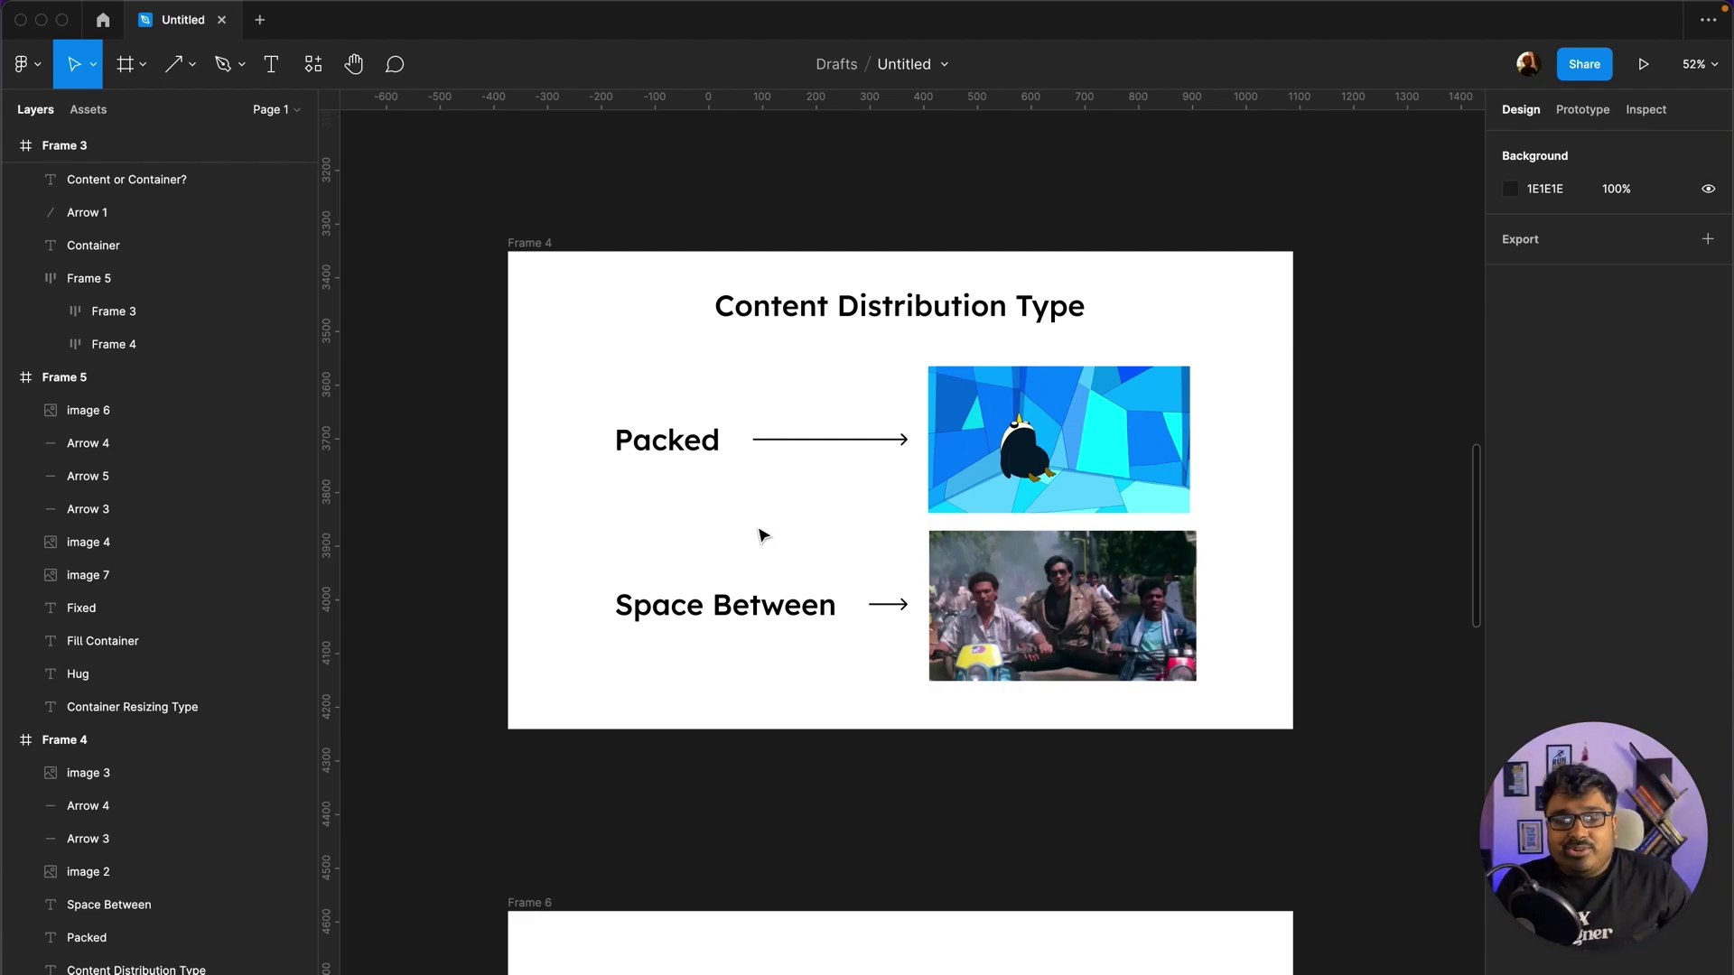
click(768, 616)
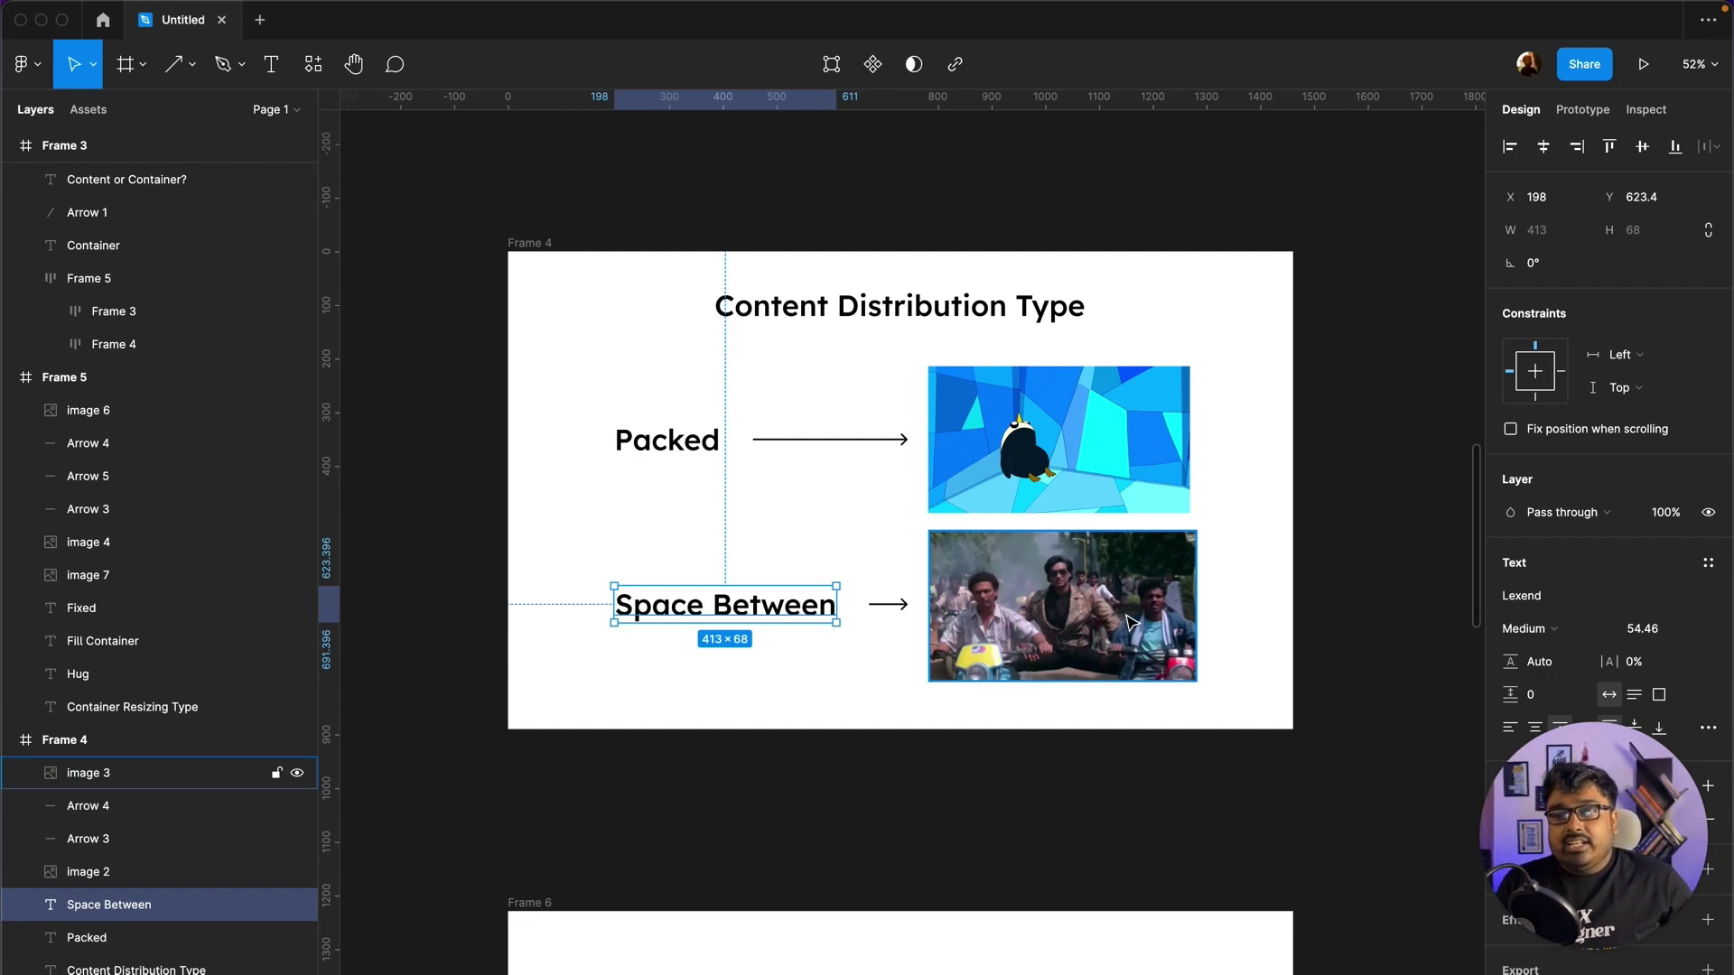
scroll(1034, 541, up, 5)
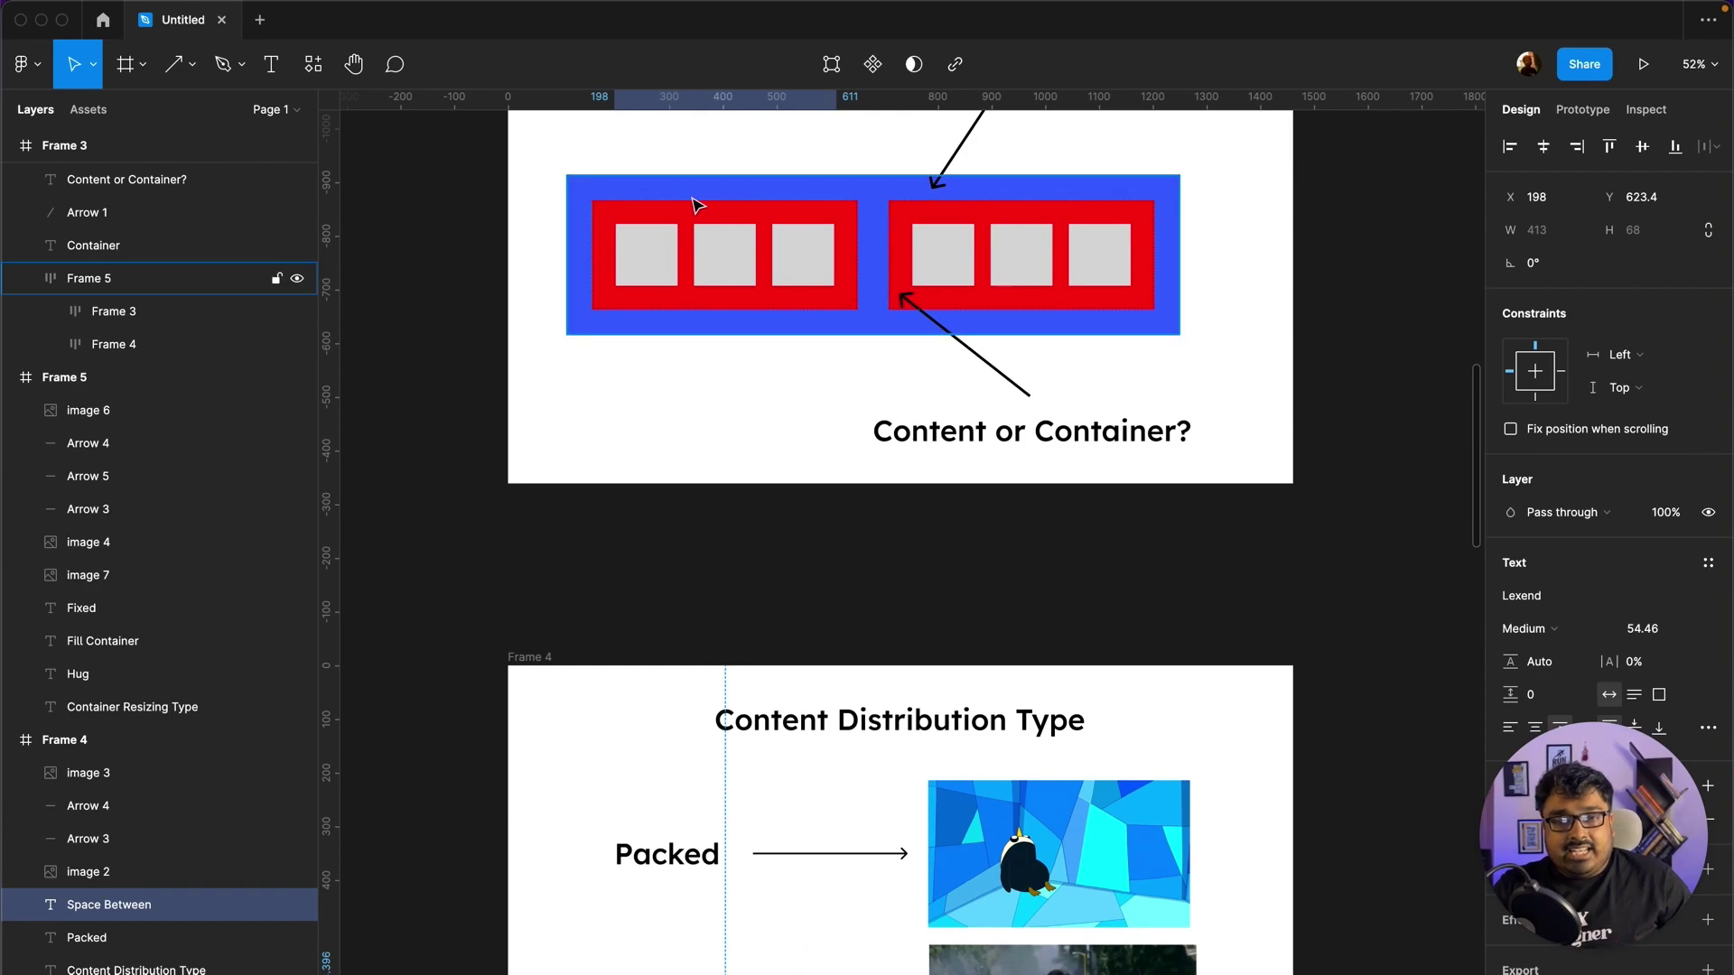
scroll(838, 559, down, 6)
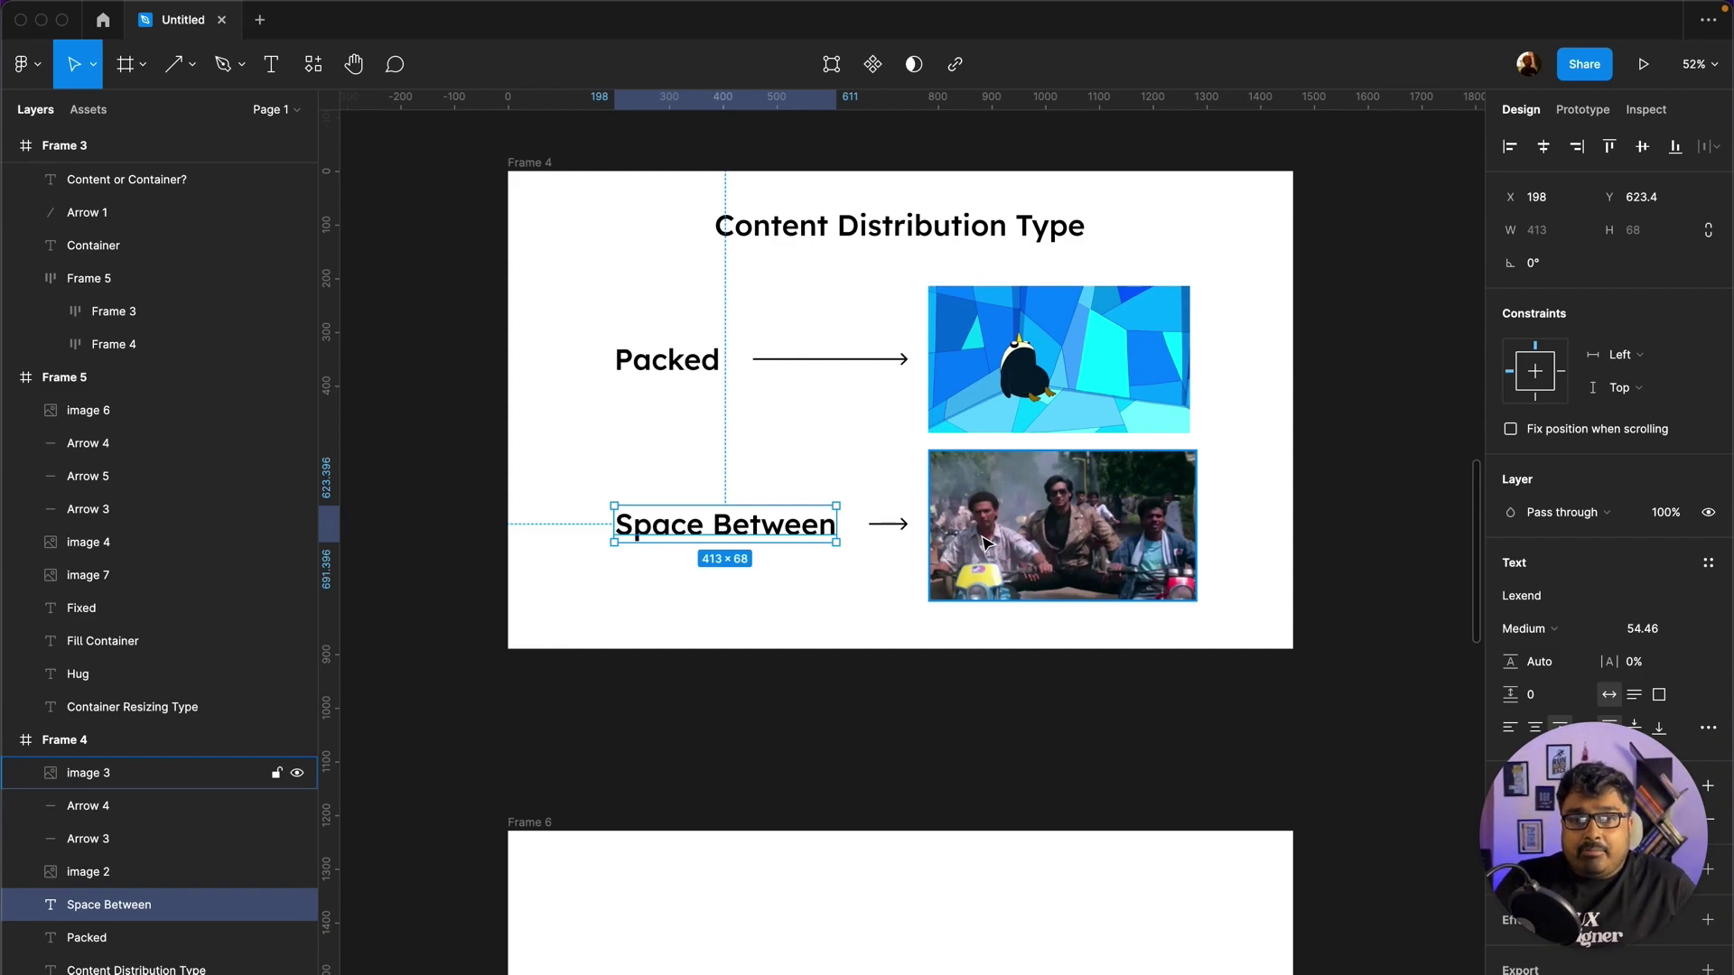
scroll(969, 581, down, 5)
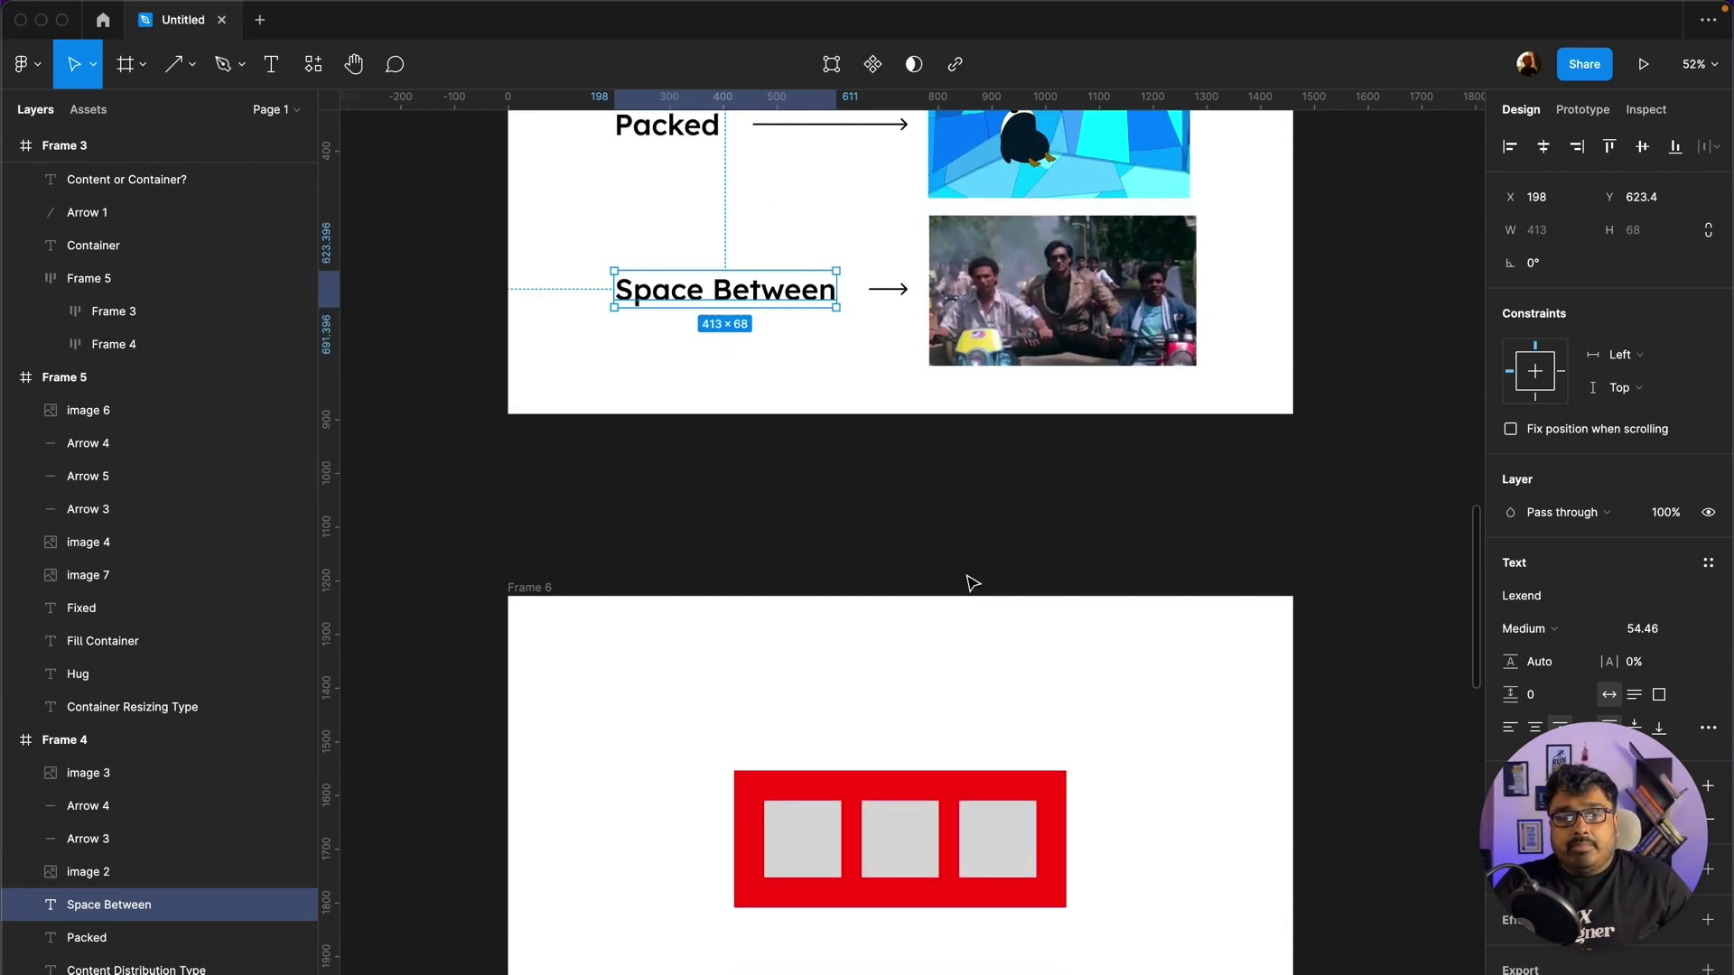
click(987, 537)
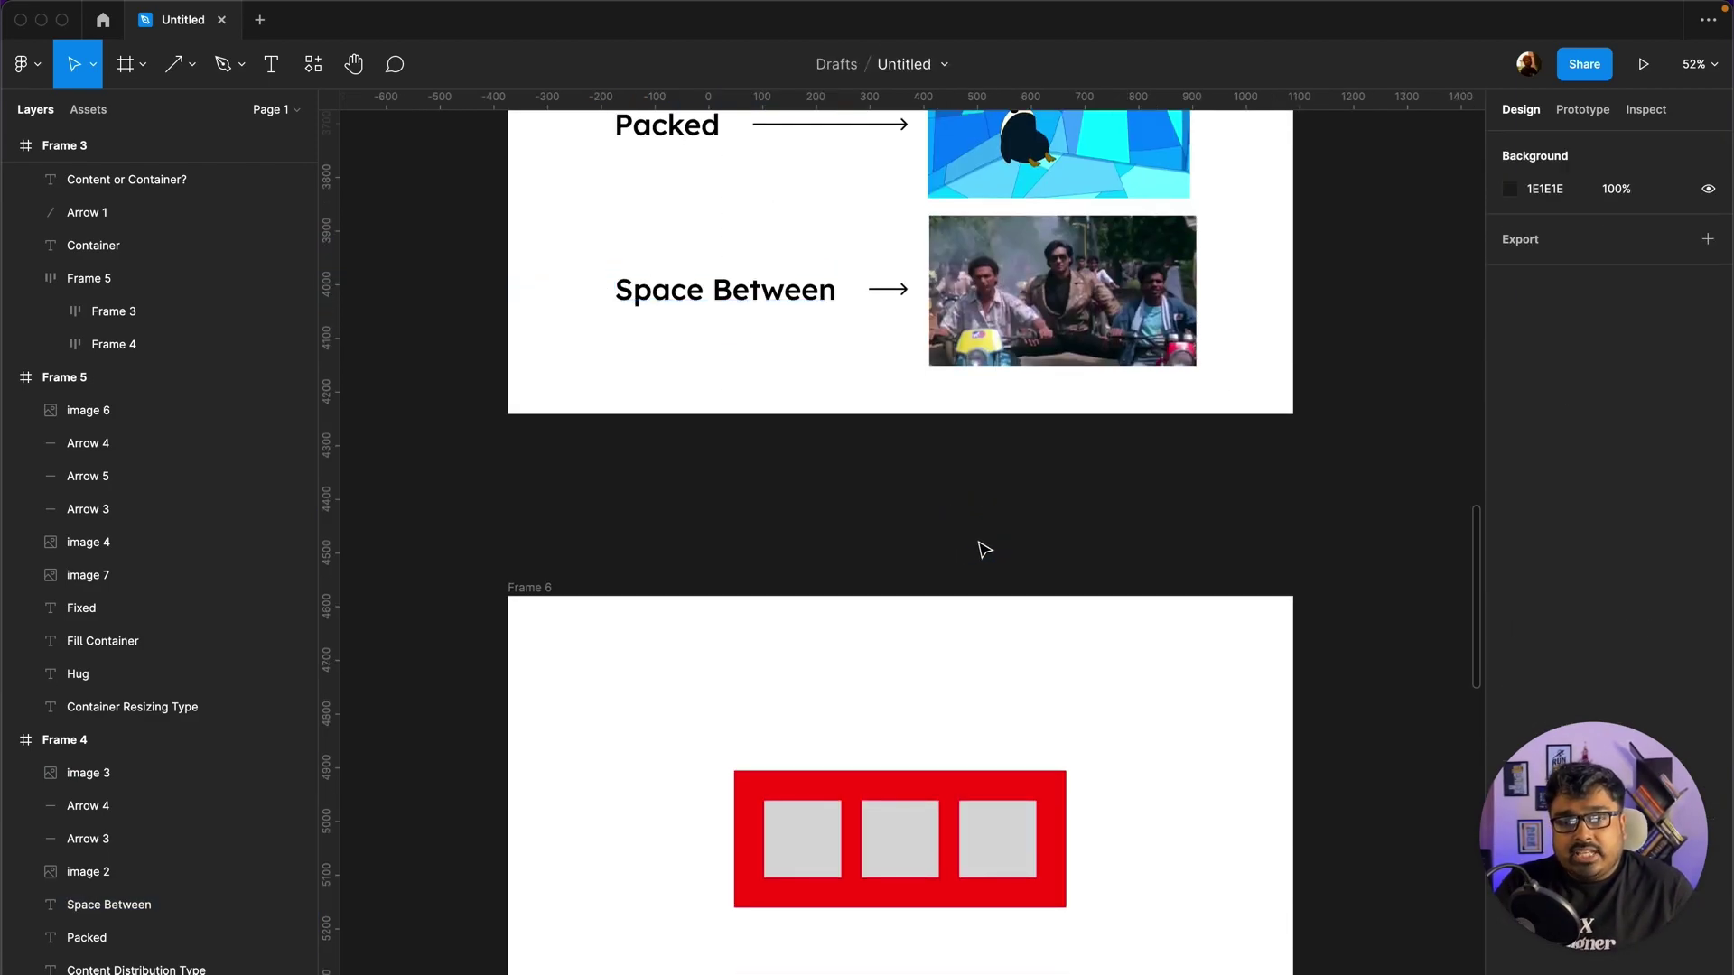
scroll(982, 548, down, 2)
scroll(980, 550, down, 6)
click(910, 417)
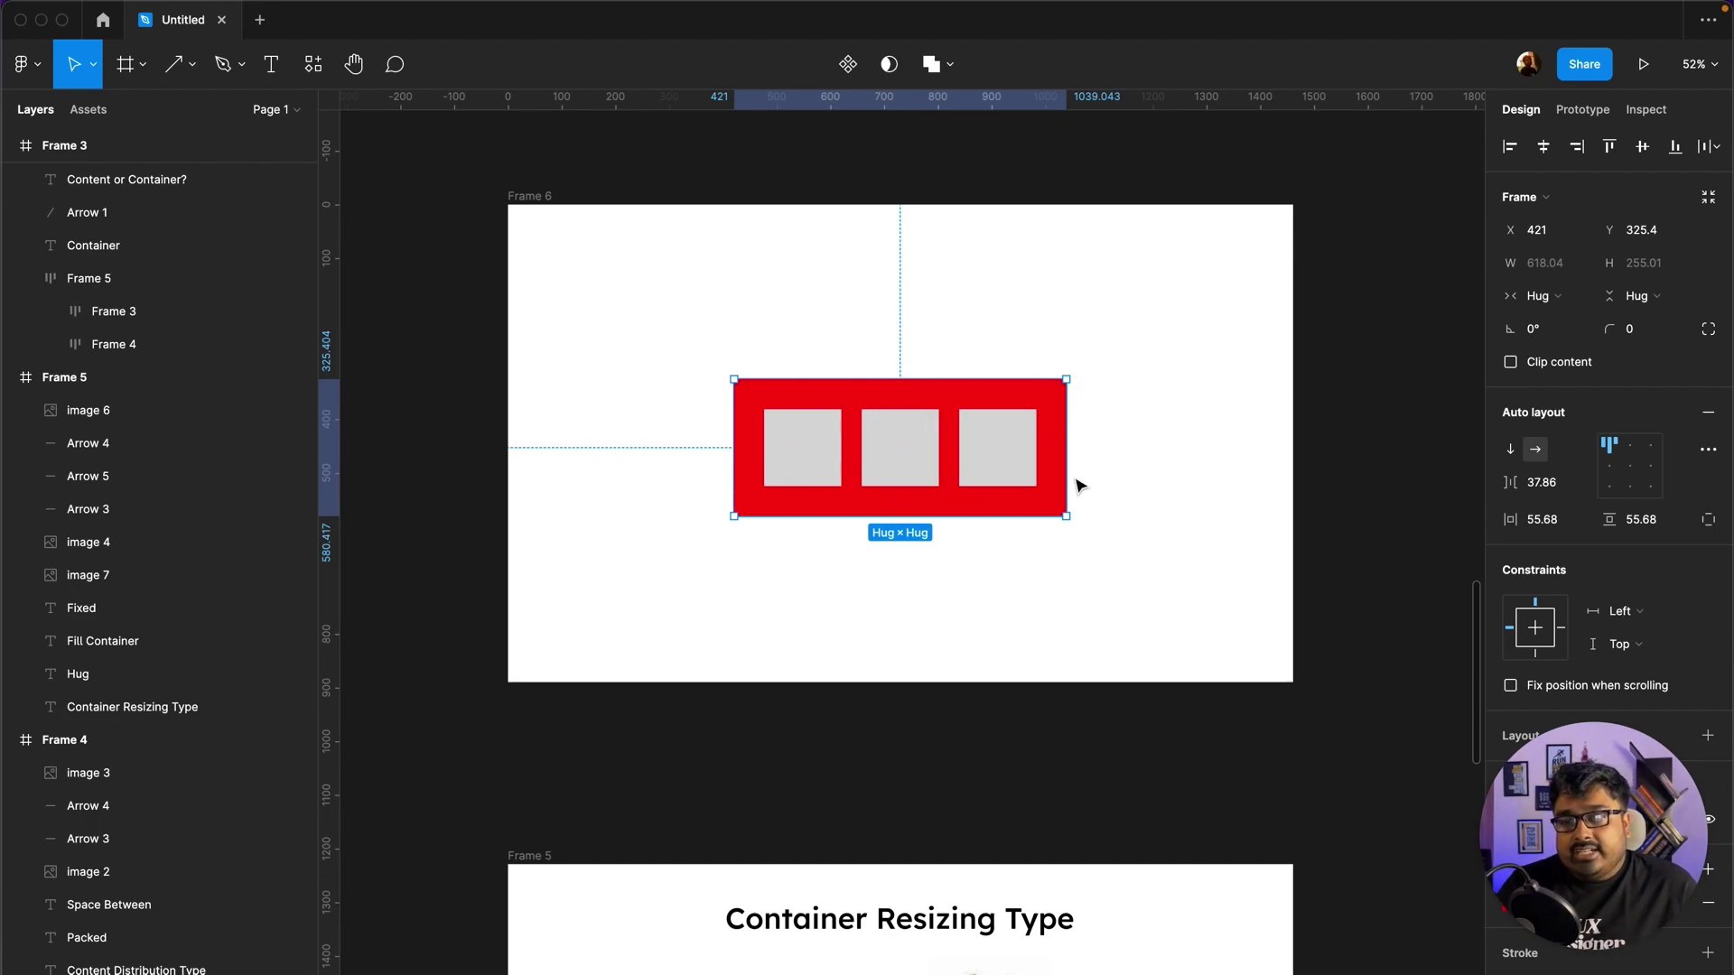
click(791, 447)
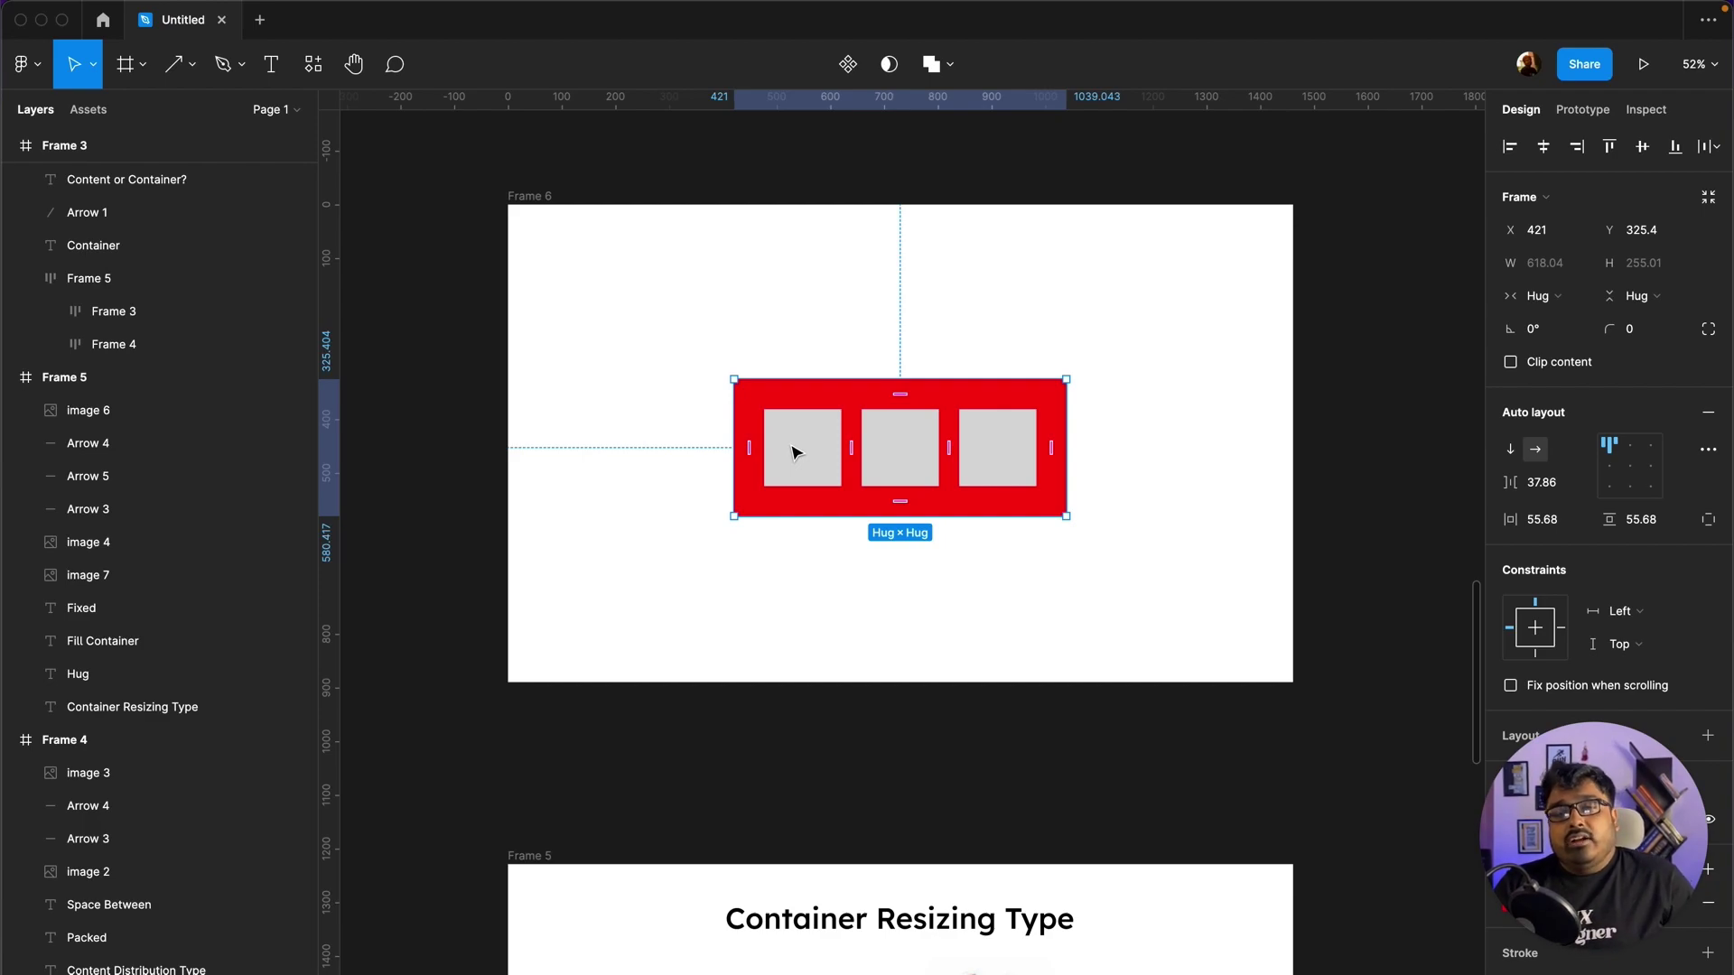
click(840, 317)
click(794, 386)
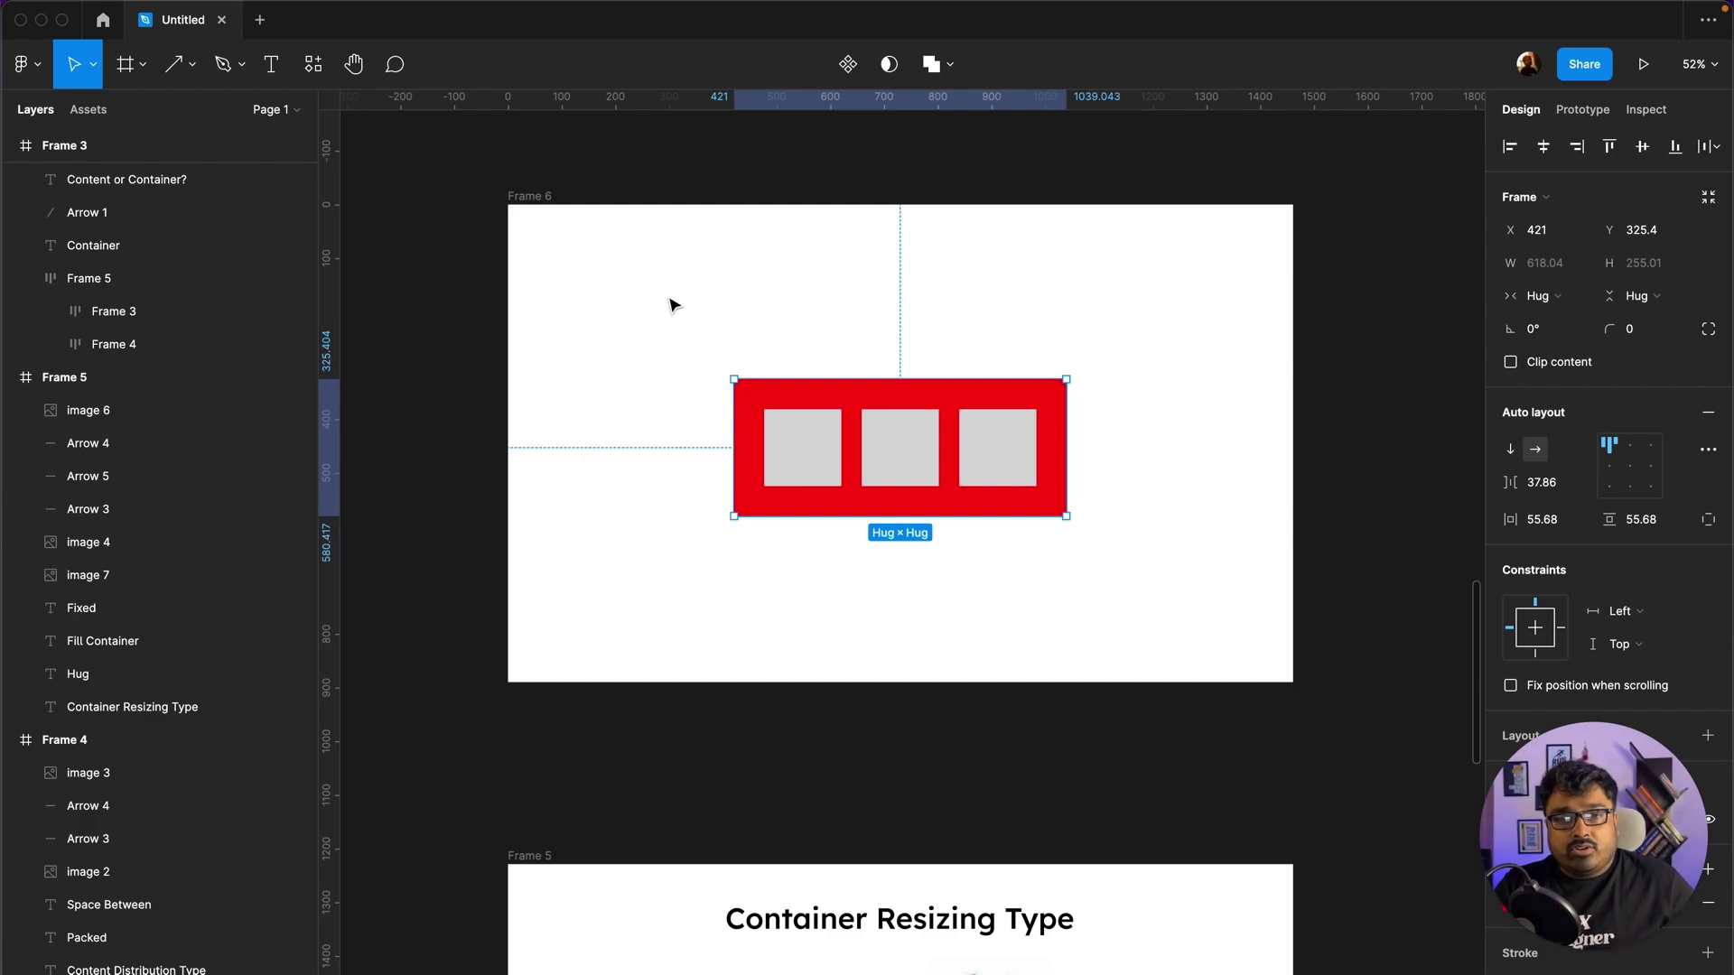
click(191, 72)
click(181, 112)
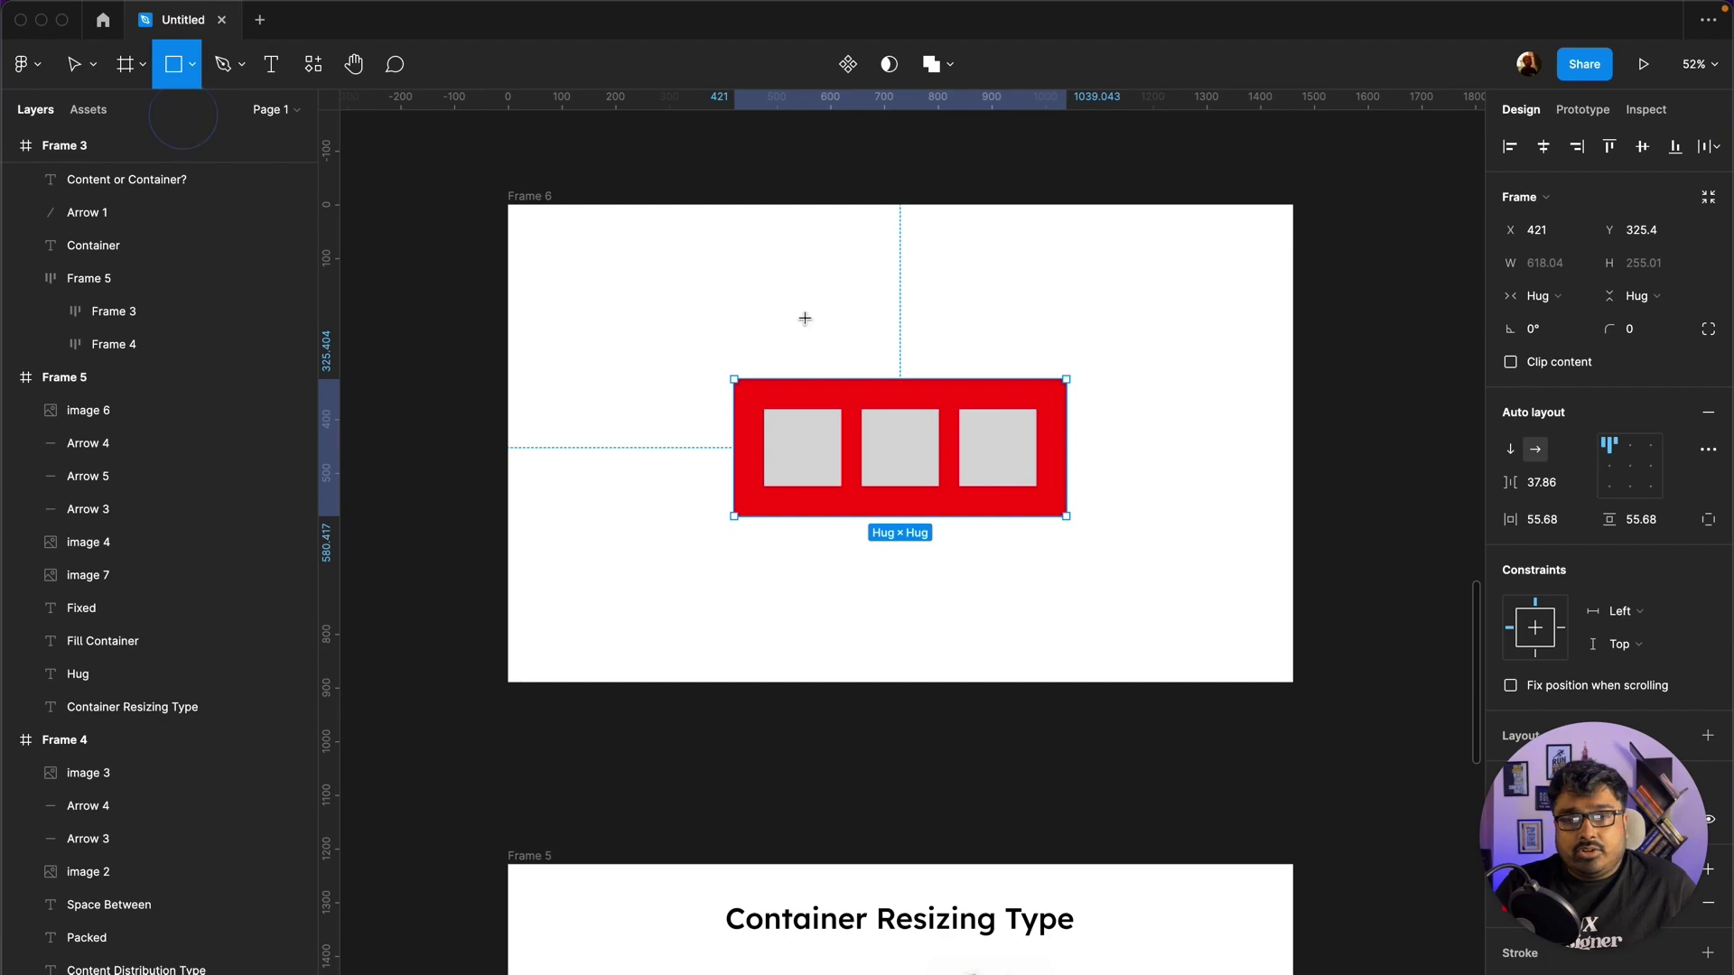
mouse_move(720, 248)
mouse_down()
mouse_move(791, 317)
mouse_move(865, 289)
mouse_move(972, 289)
mouse_up()
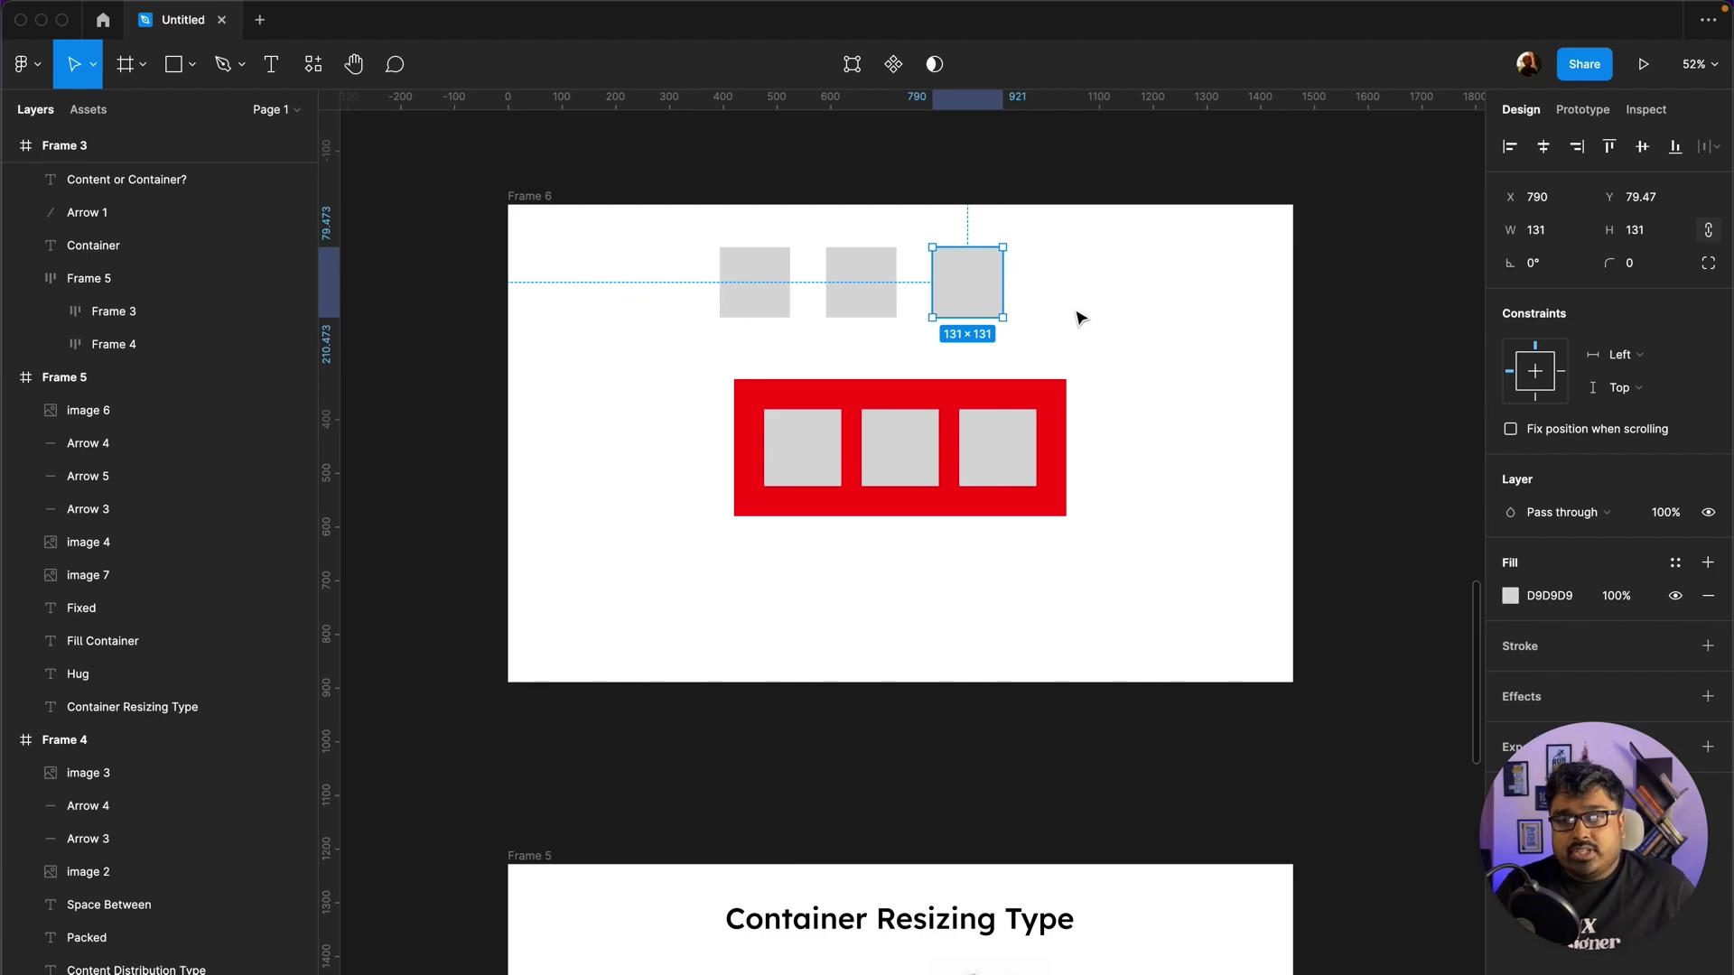
drag(1088, 327, 763, 269)
key(shift+a)
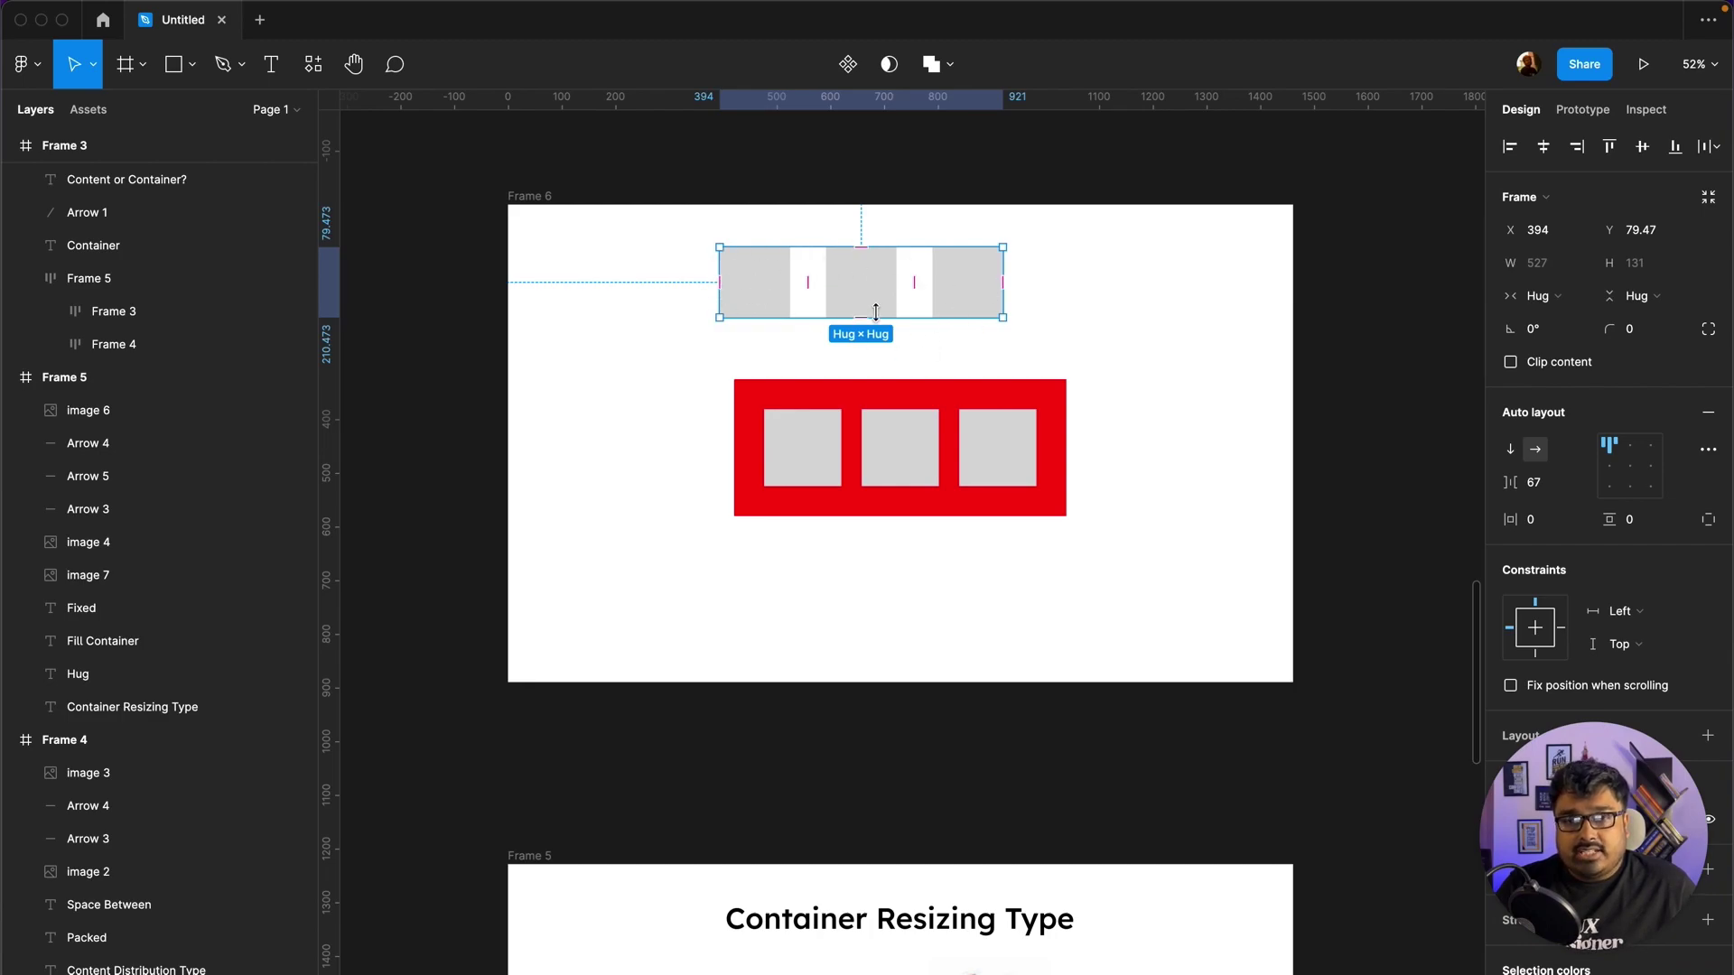
click(769, 285)
drag(772, 291, 766, 302)
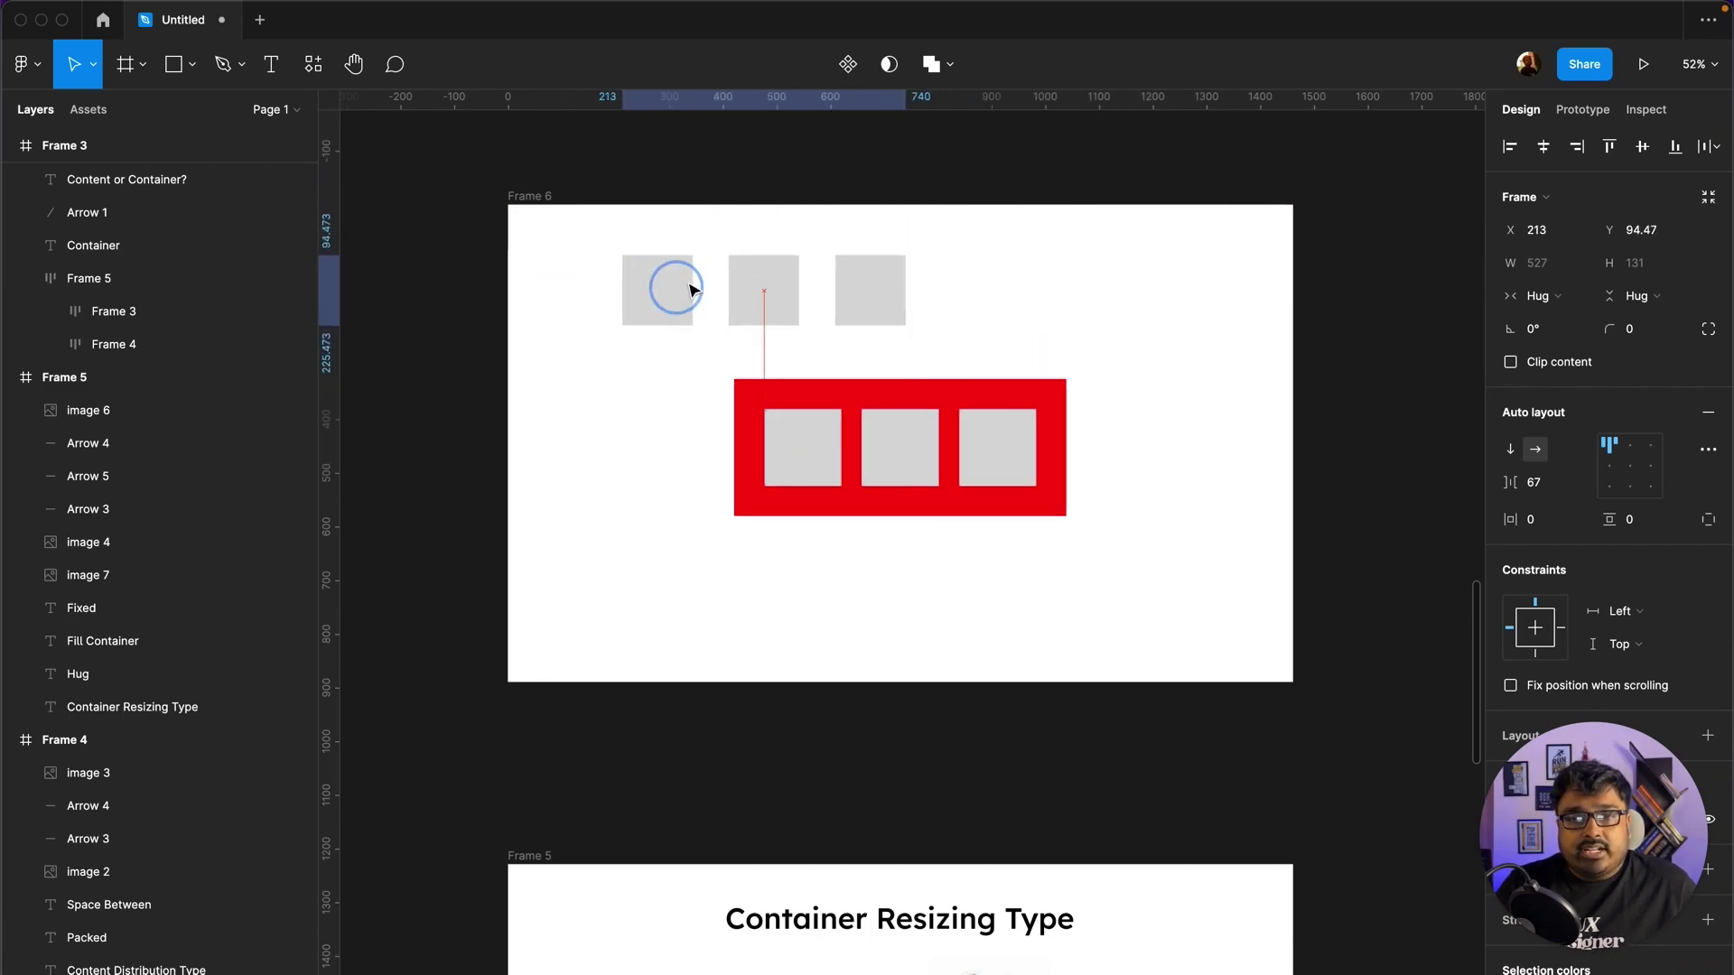
scroll(221, 561, down, 5)
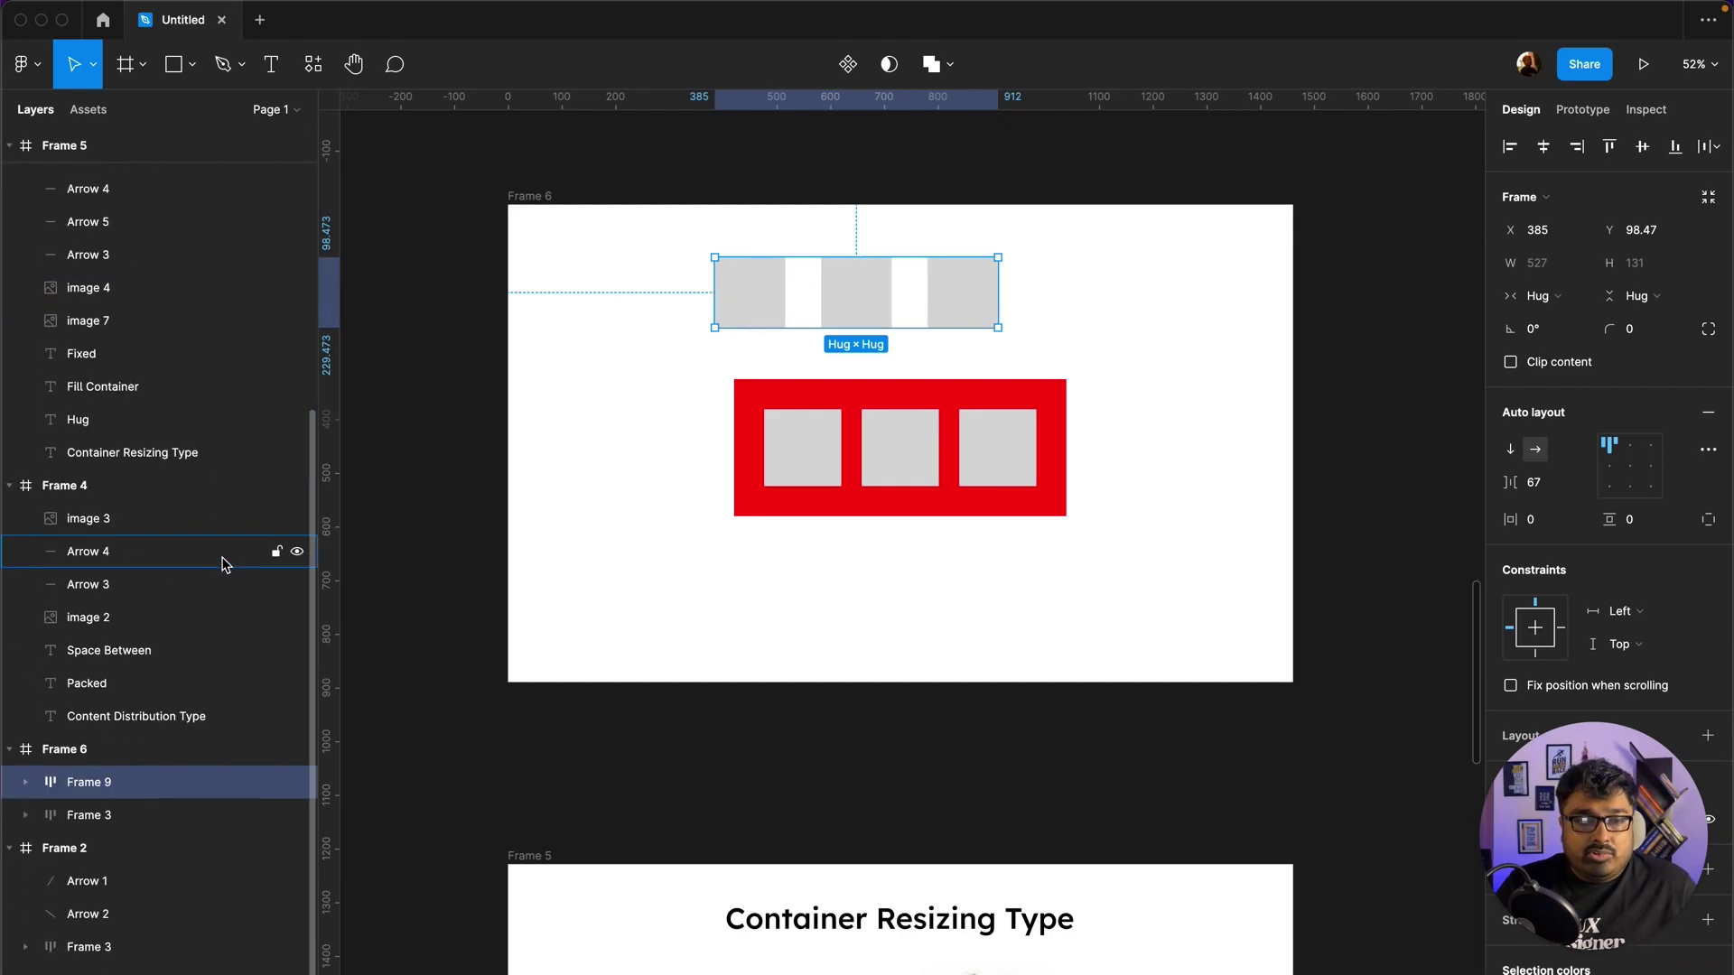
scroll(220, 561, down, 3)
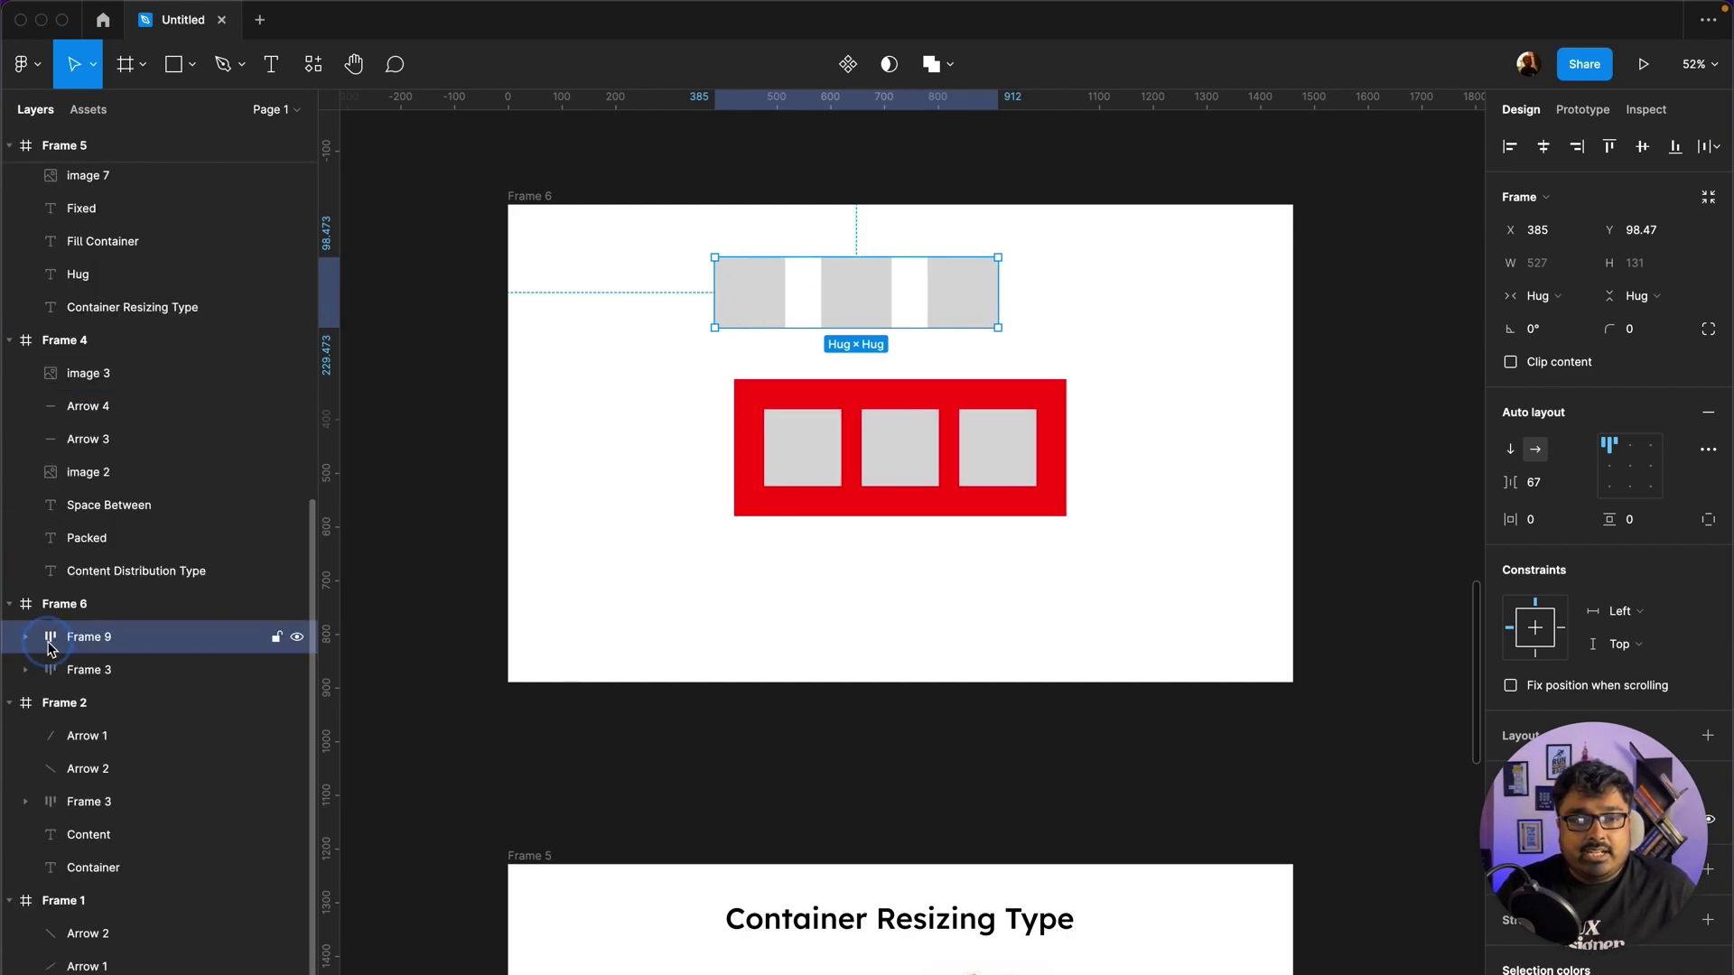
click(1116, 291)
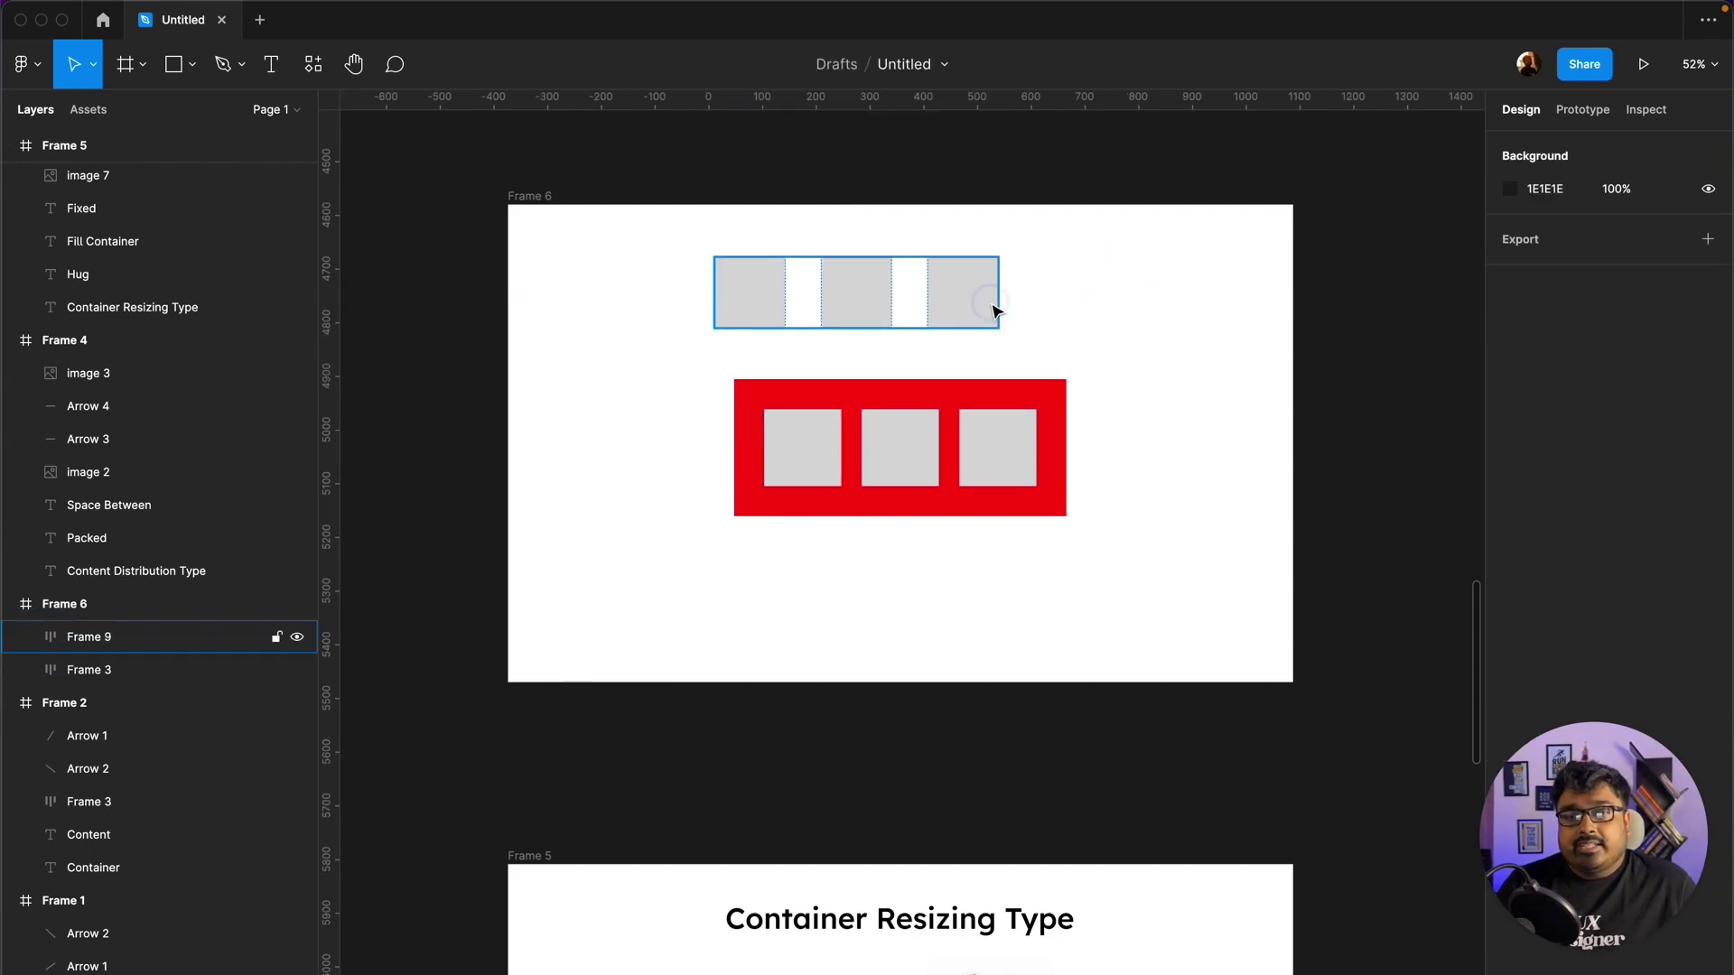
click(980, 293)
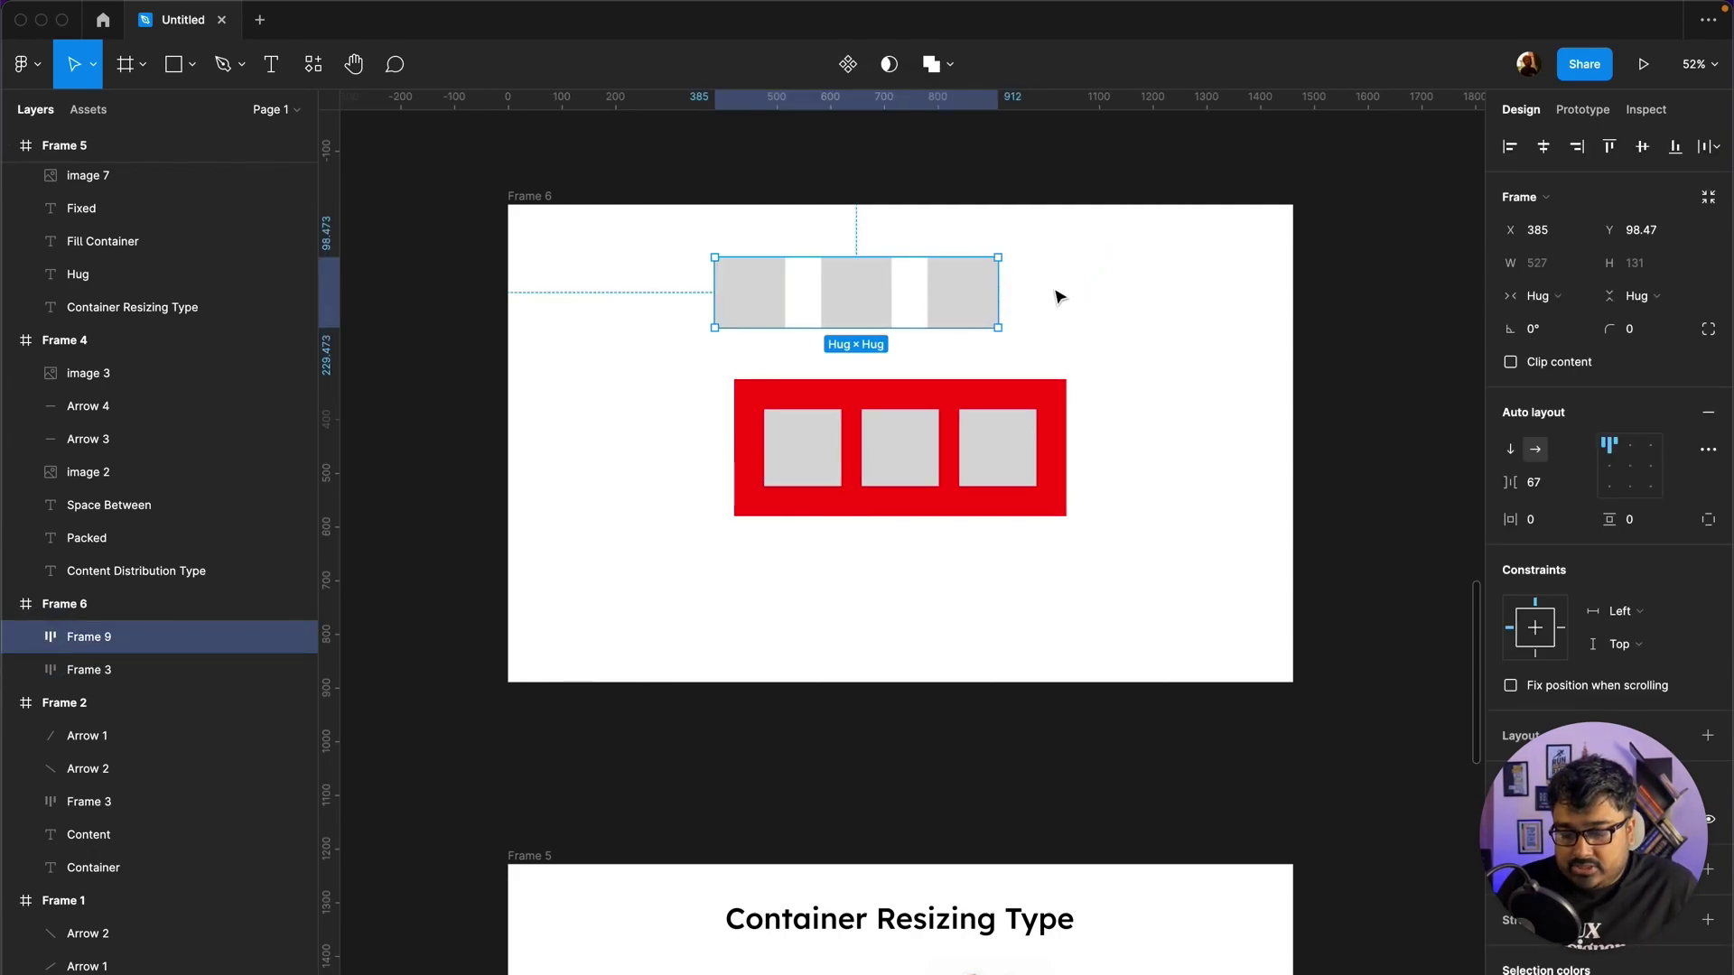
key(Delete)
click(992, 395)
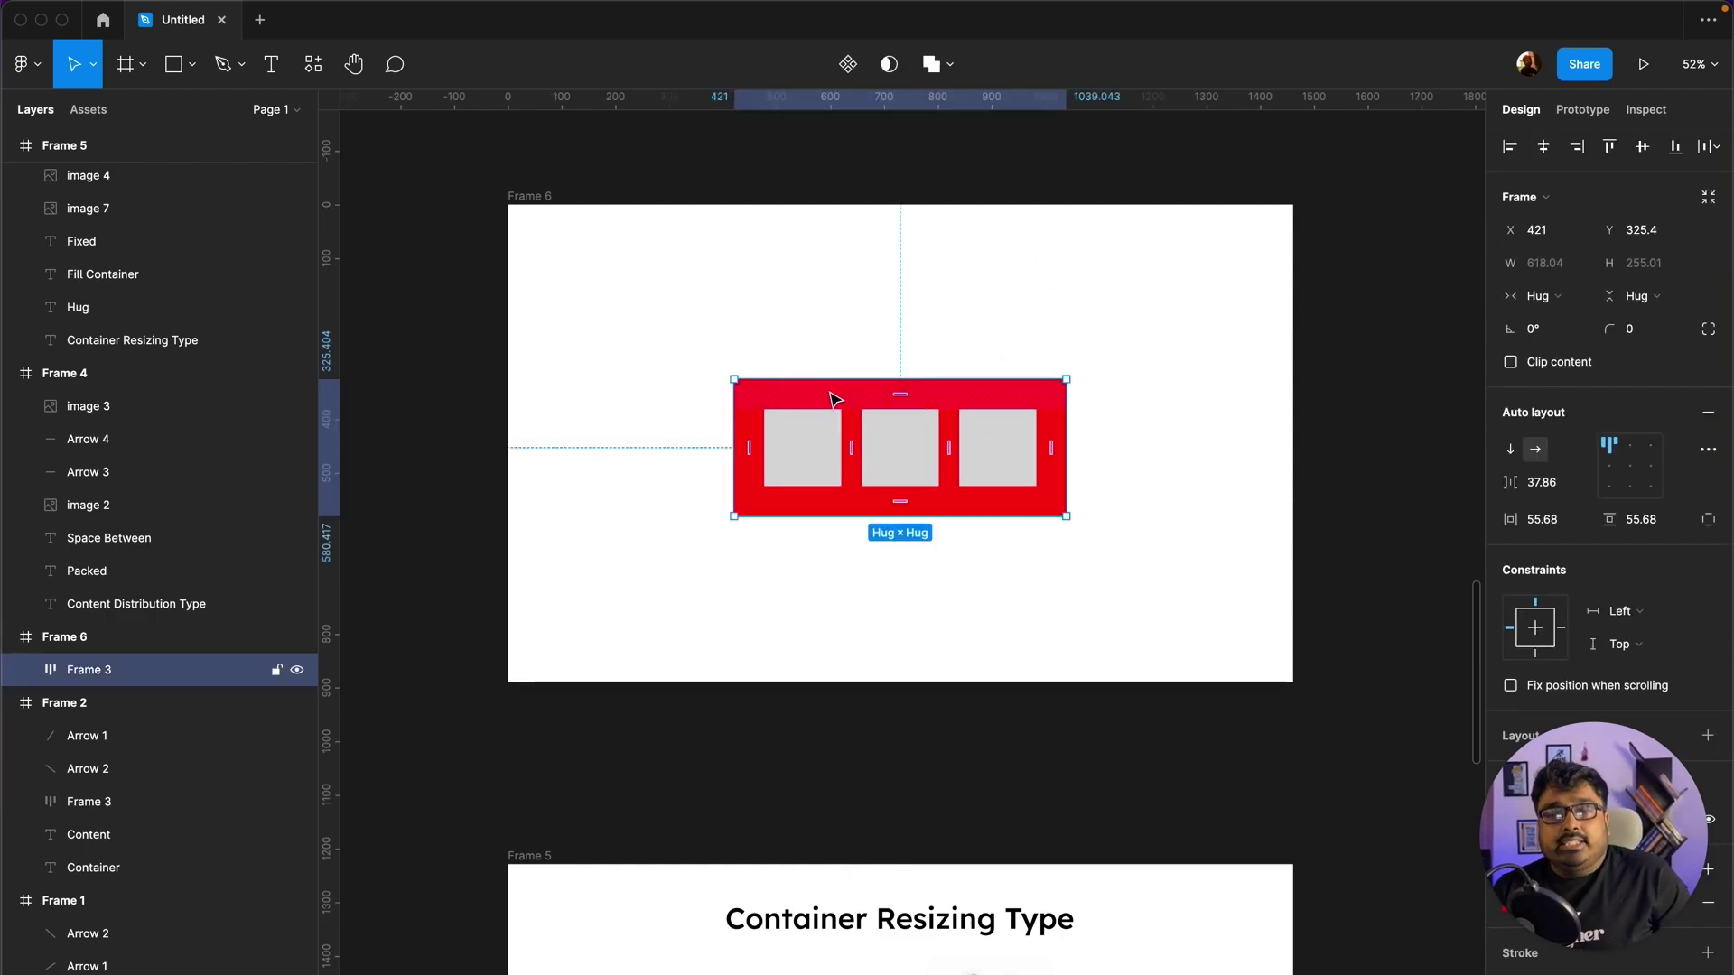
mouse_move(1030, 425)
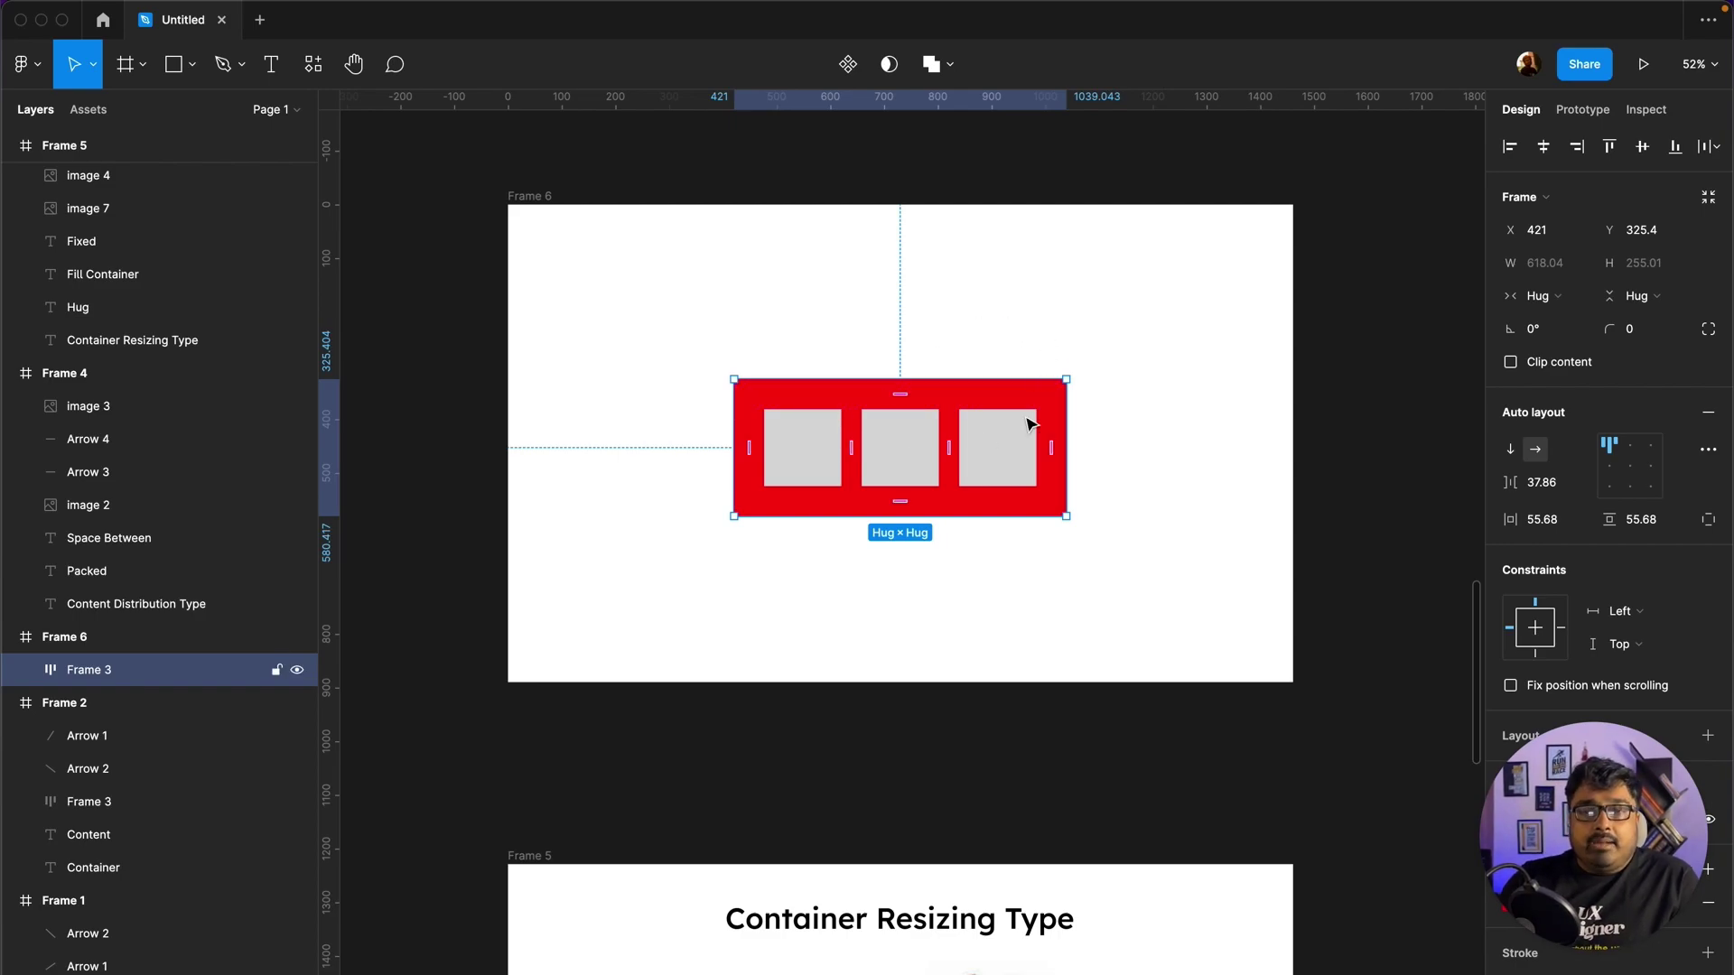
Step: Switch the red frame's squares to space-between, then back to packed left with 37.86 gap
scroll(993, 451, up, 5)
scroll(903, 541, up, 4)
scroll(804, 759, down, 3)
scroll(991, 666, down, 2)
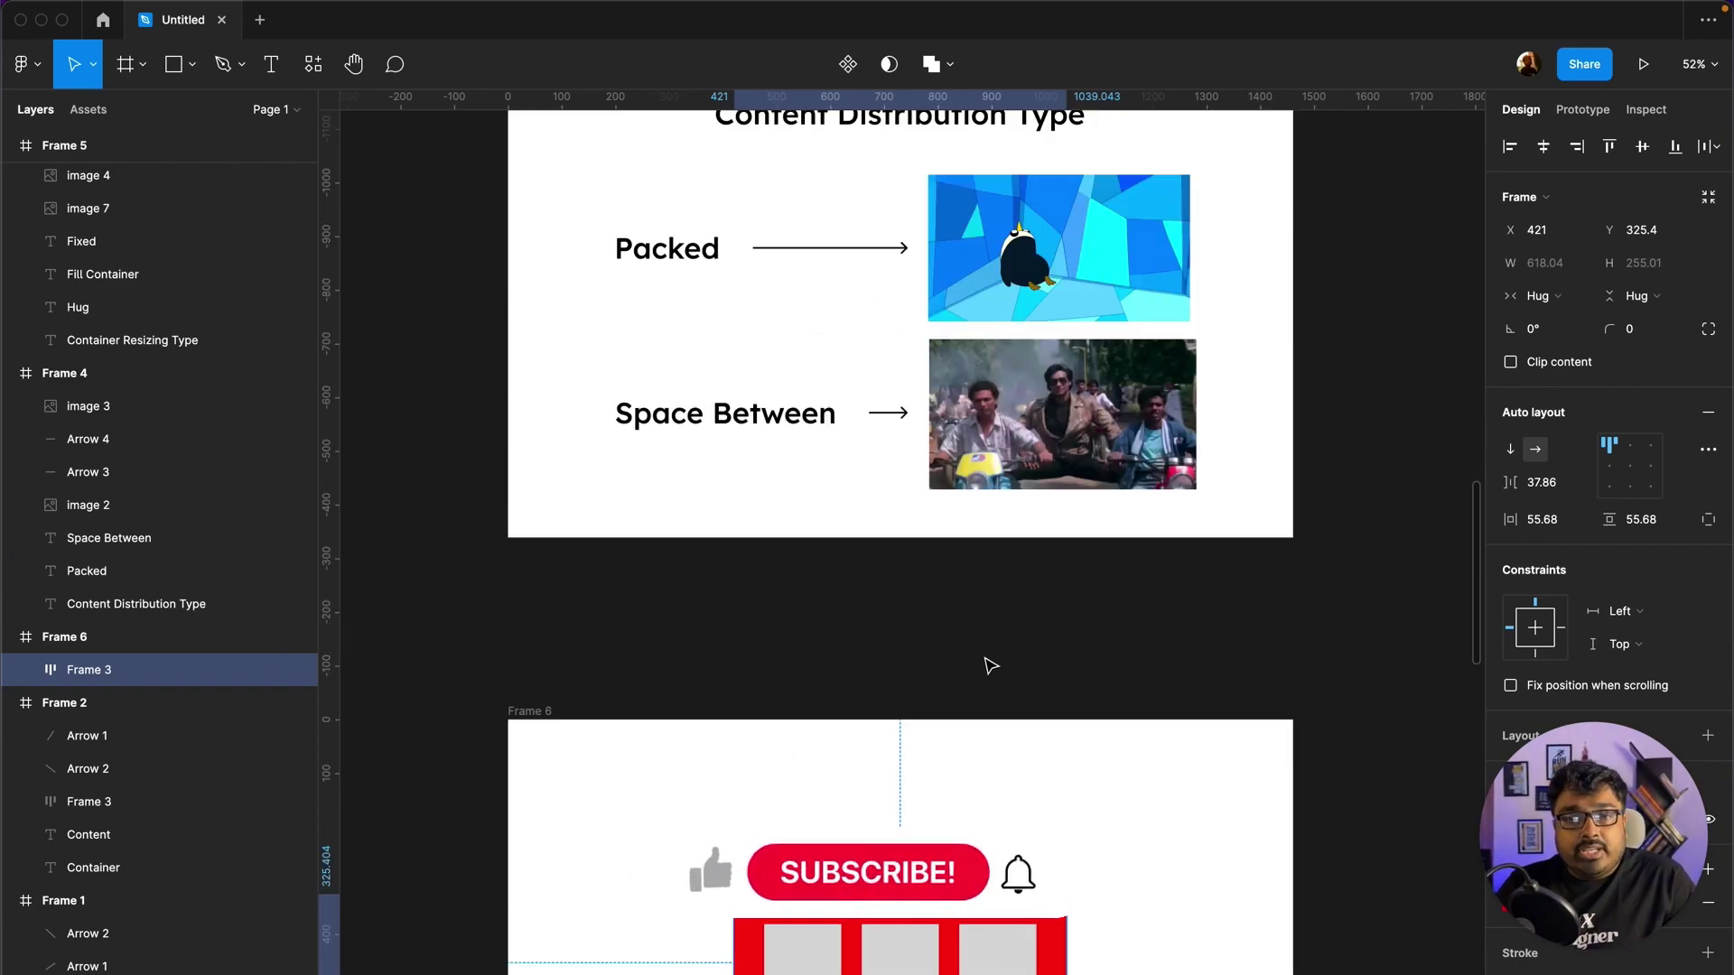
scroll(1080, 631, down, 5)
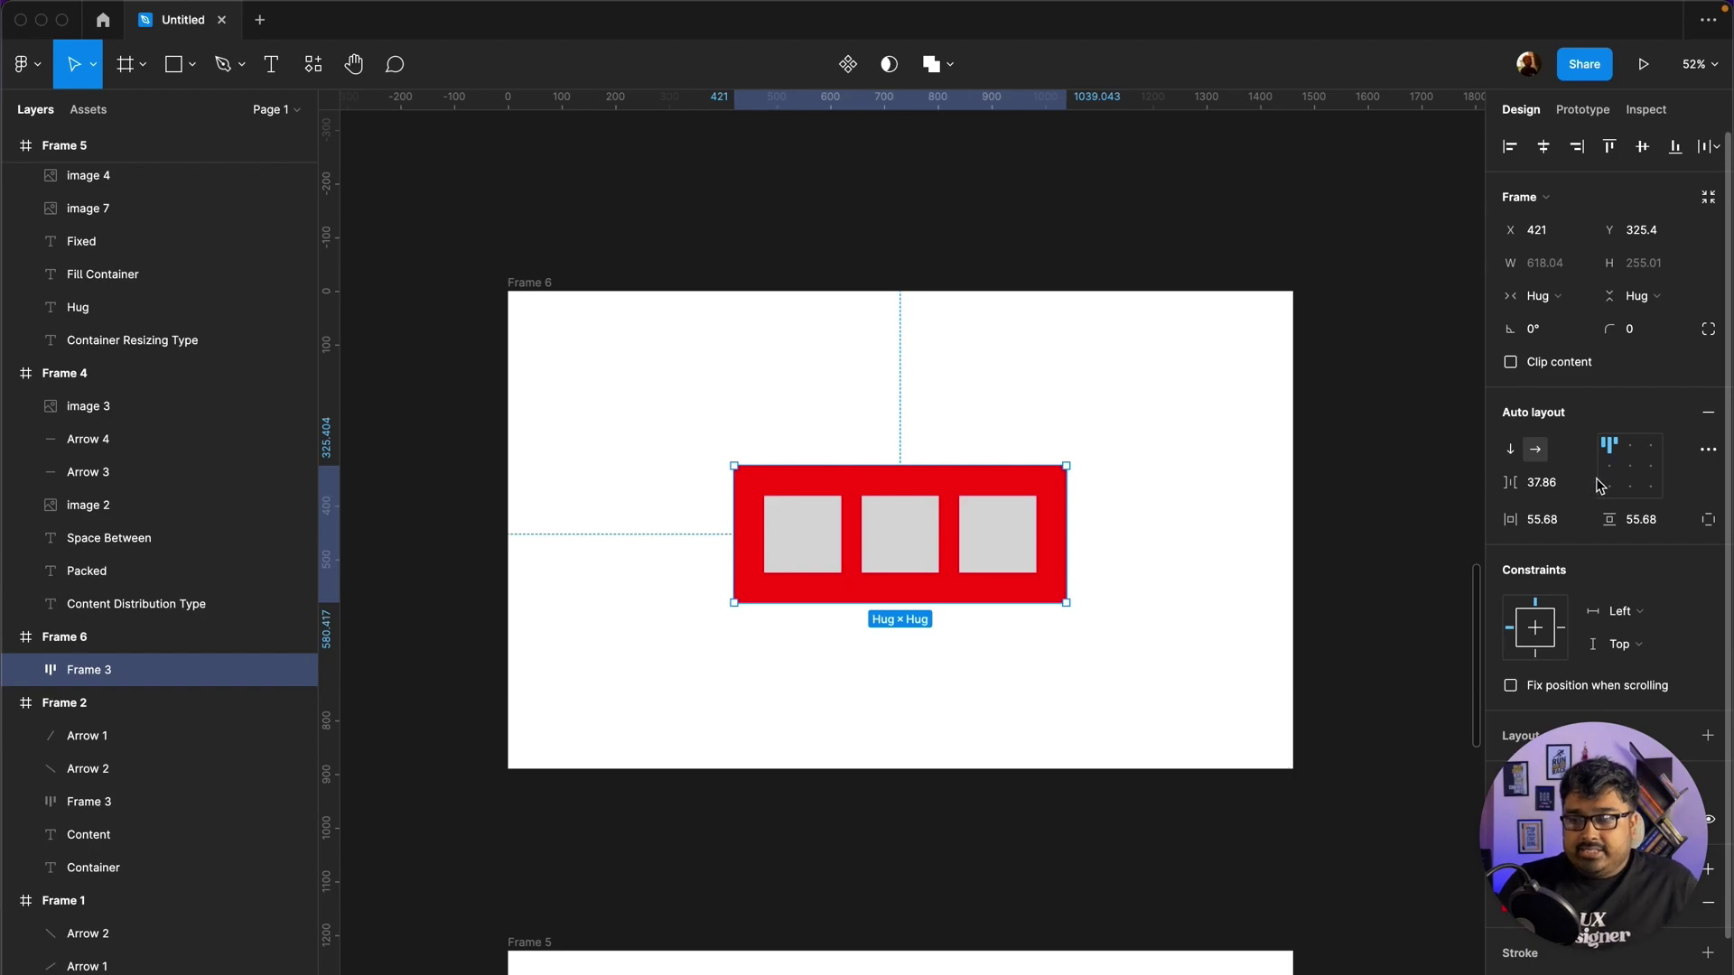
click(1617, 450)
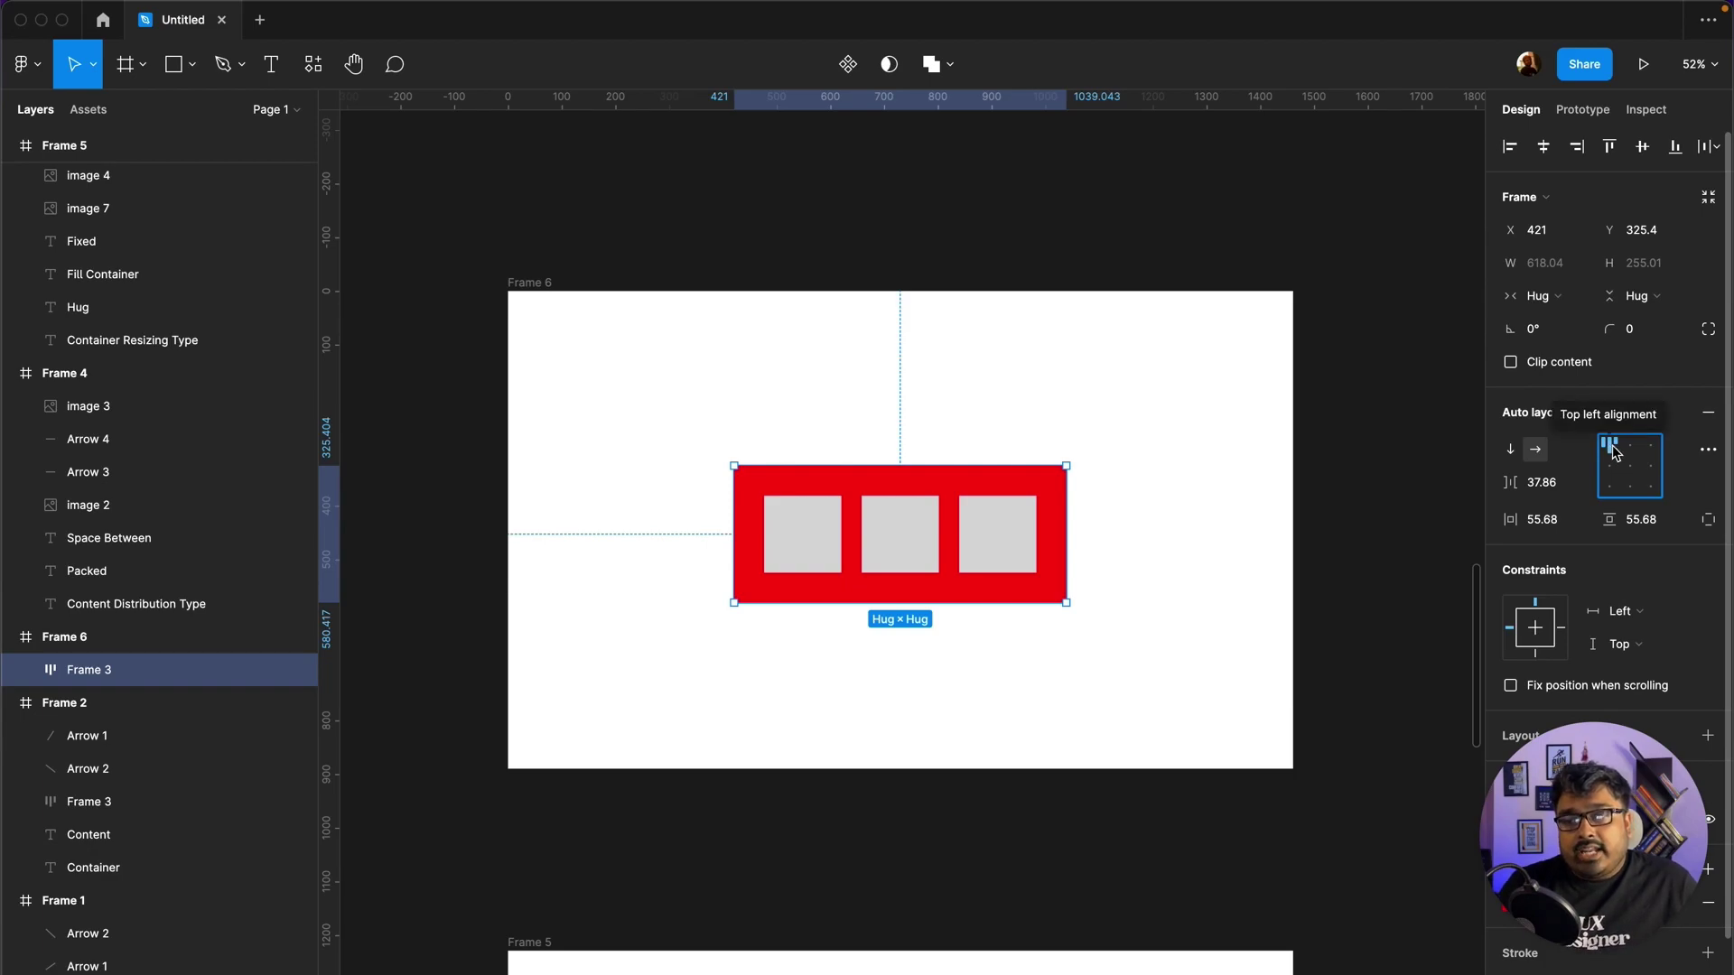
double_click(1614, 452)
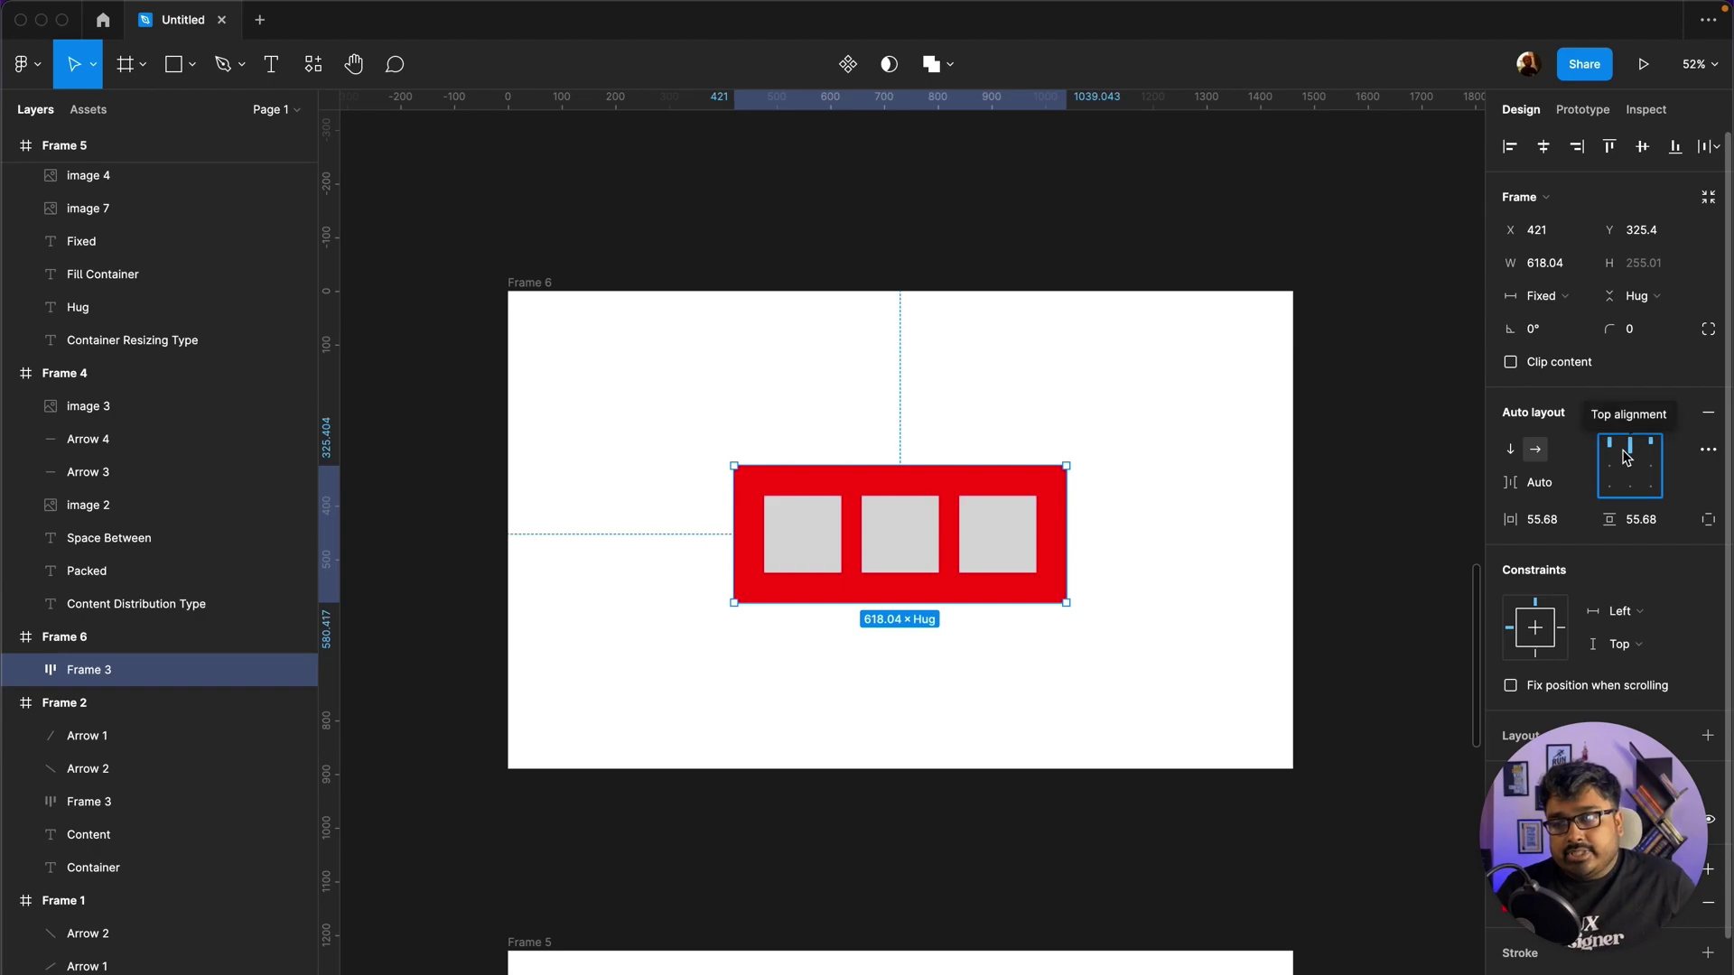
double_click(1623, 455)
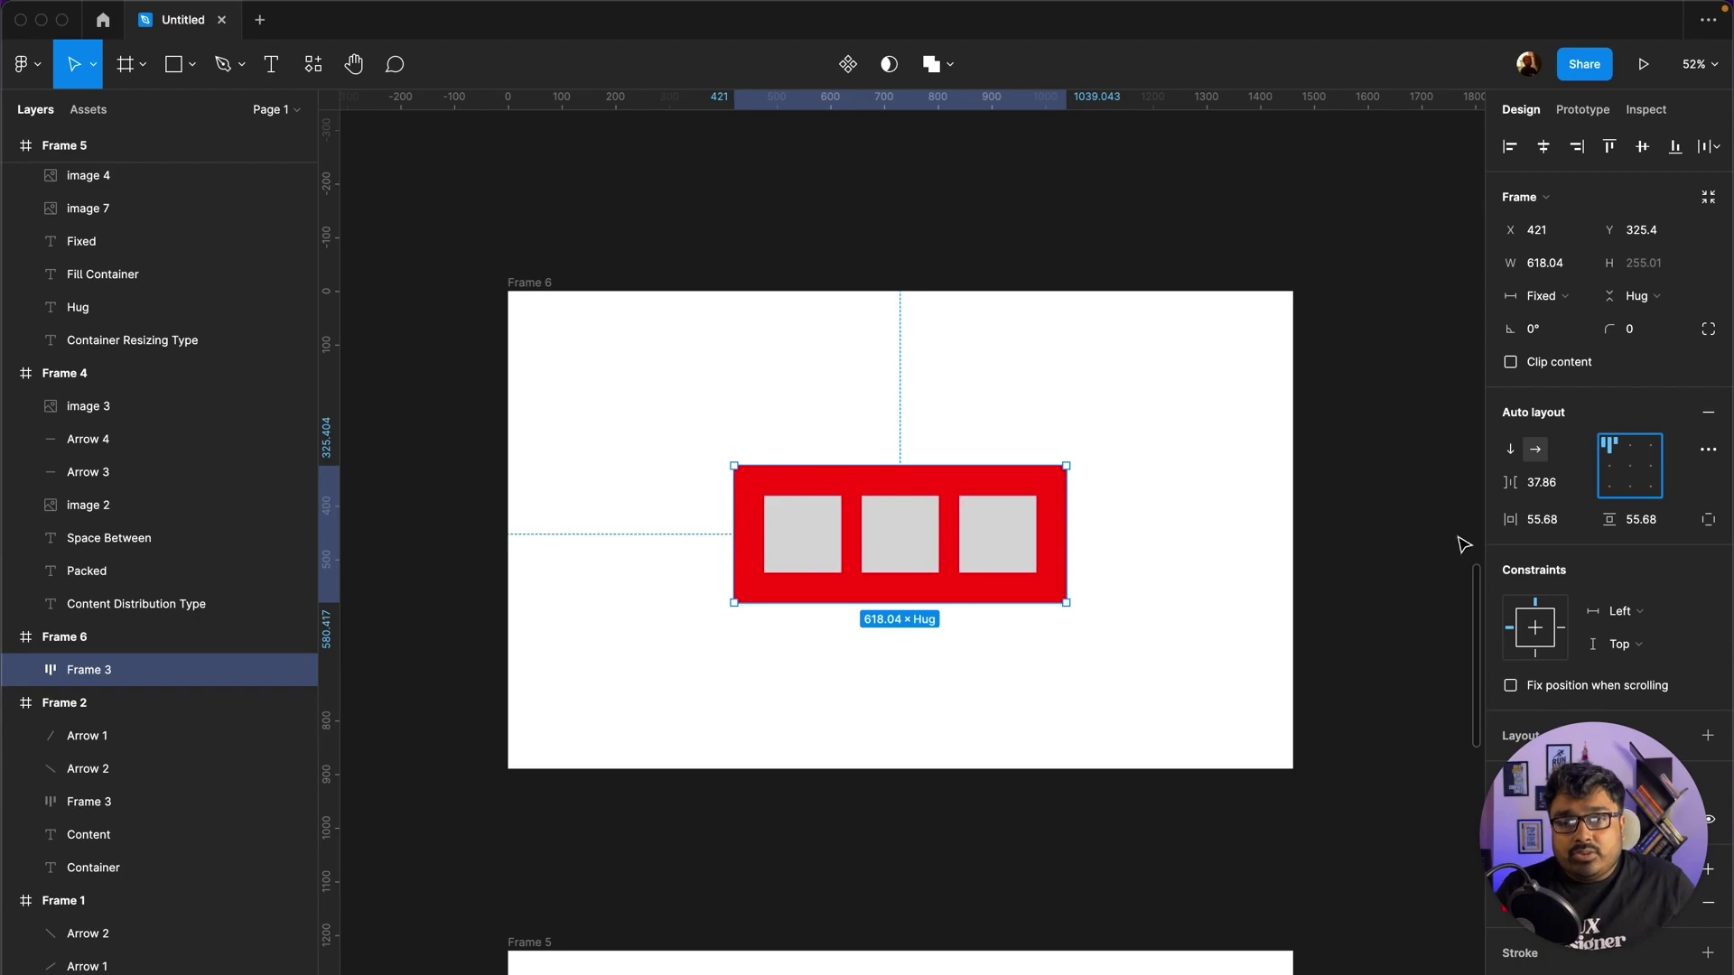
drag(901, 520, 792, 489)
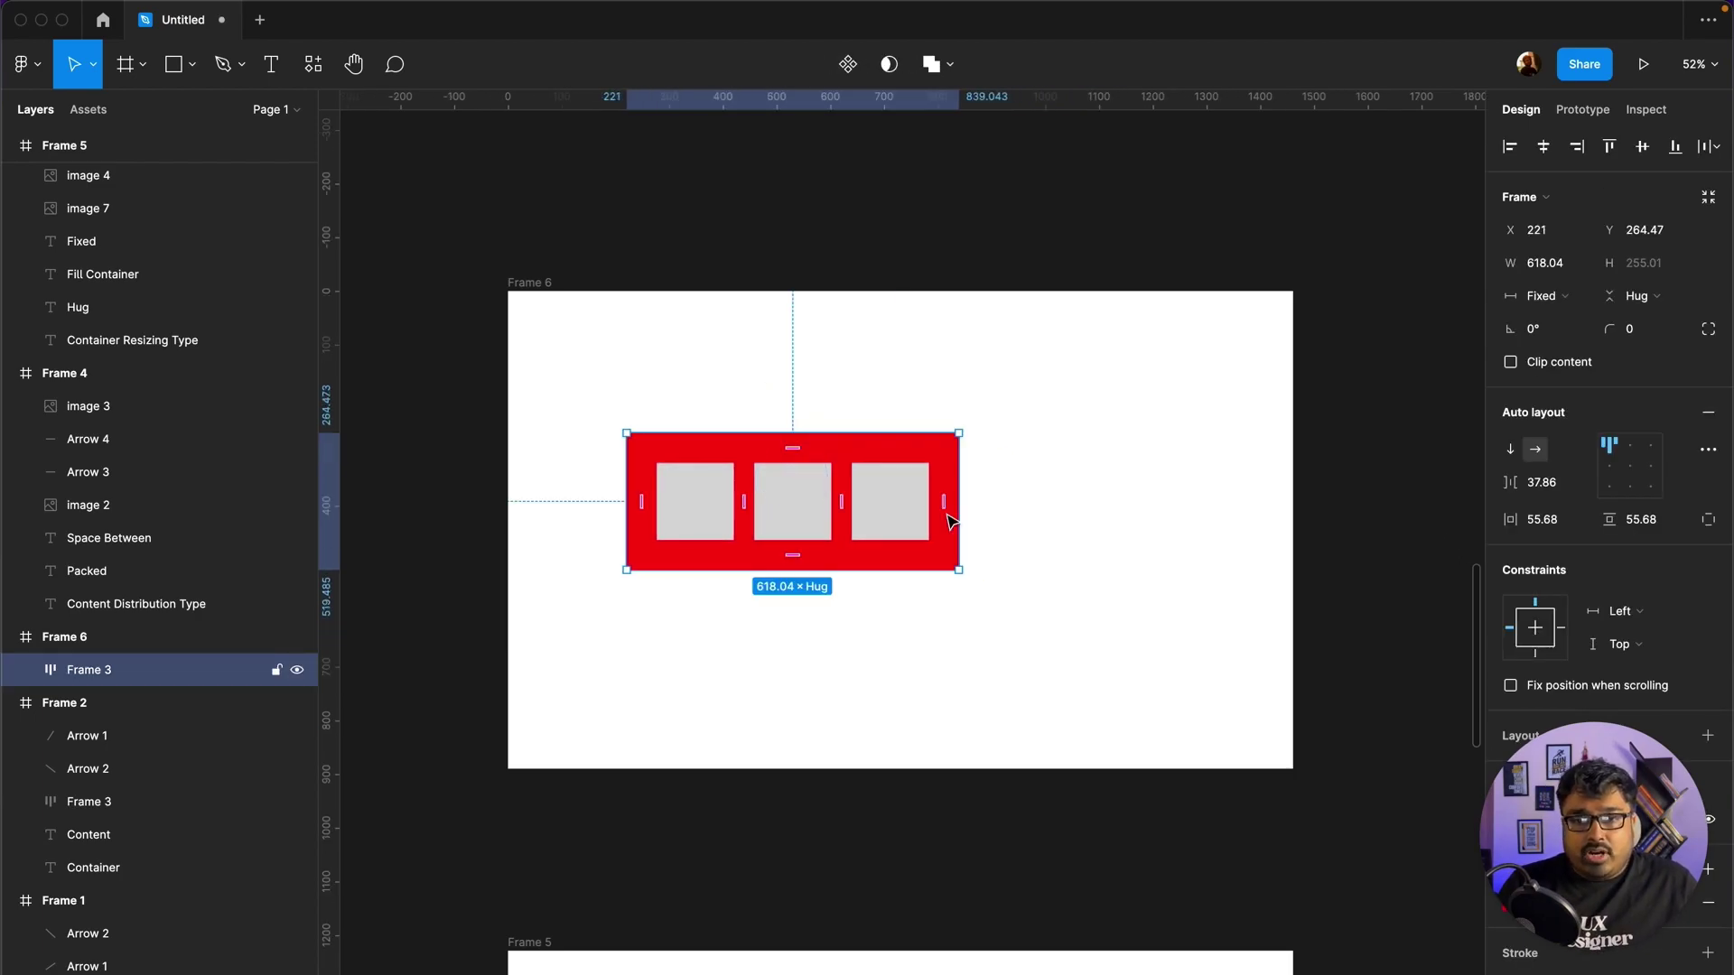
drag(962, 507, 1169, 518)
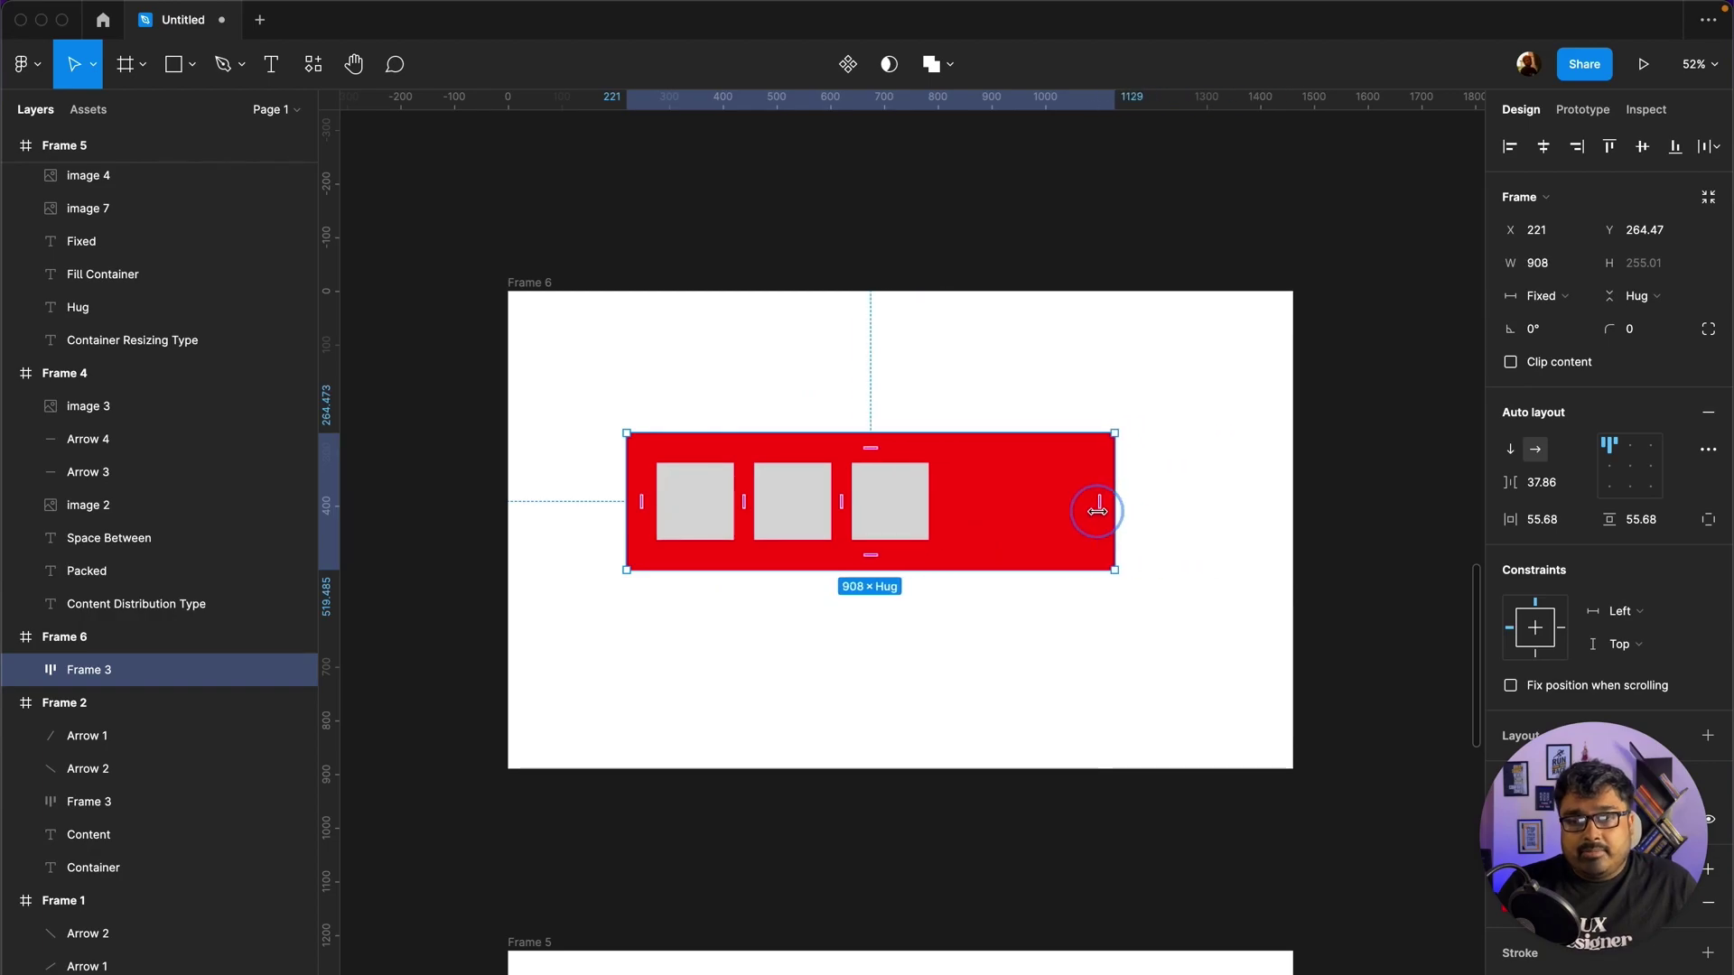
drag(1168, 518, 1201, 503)
click(1251, 503)
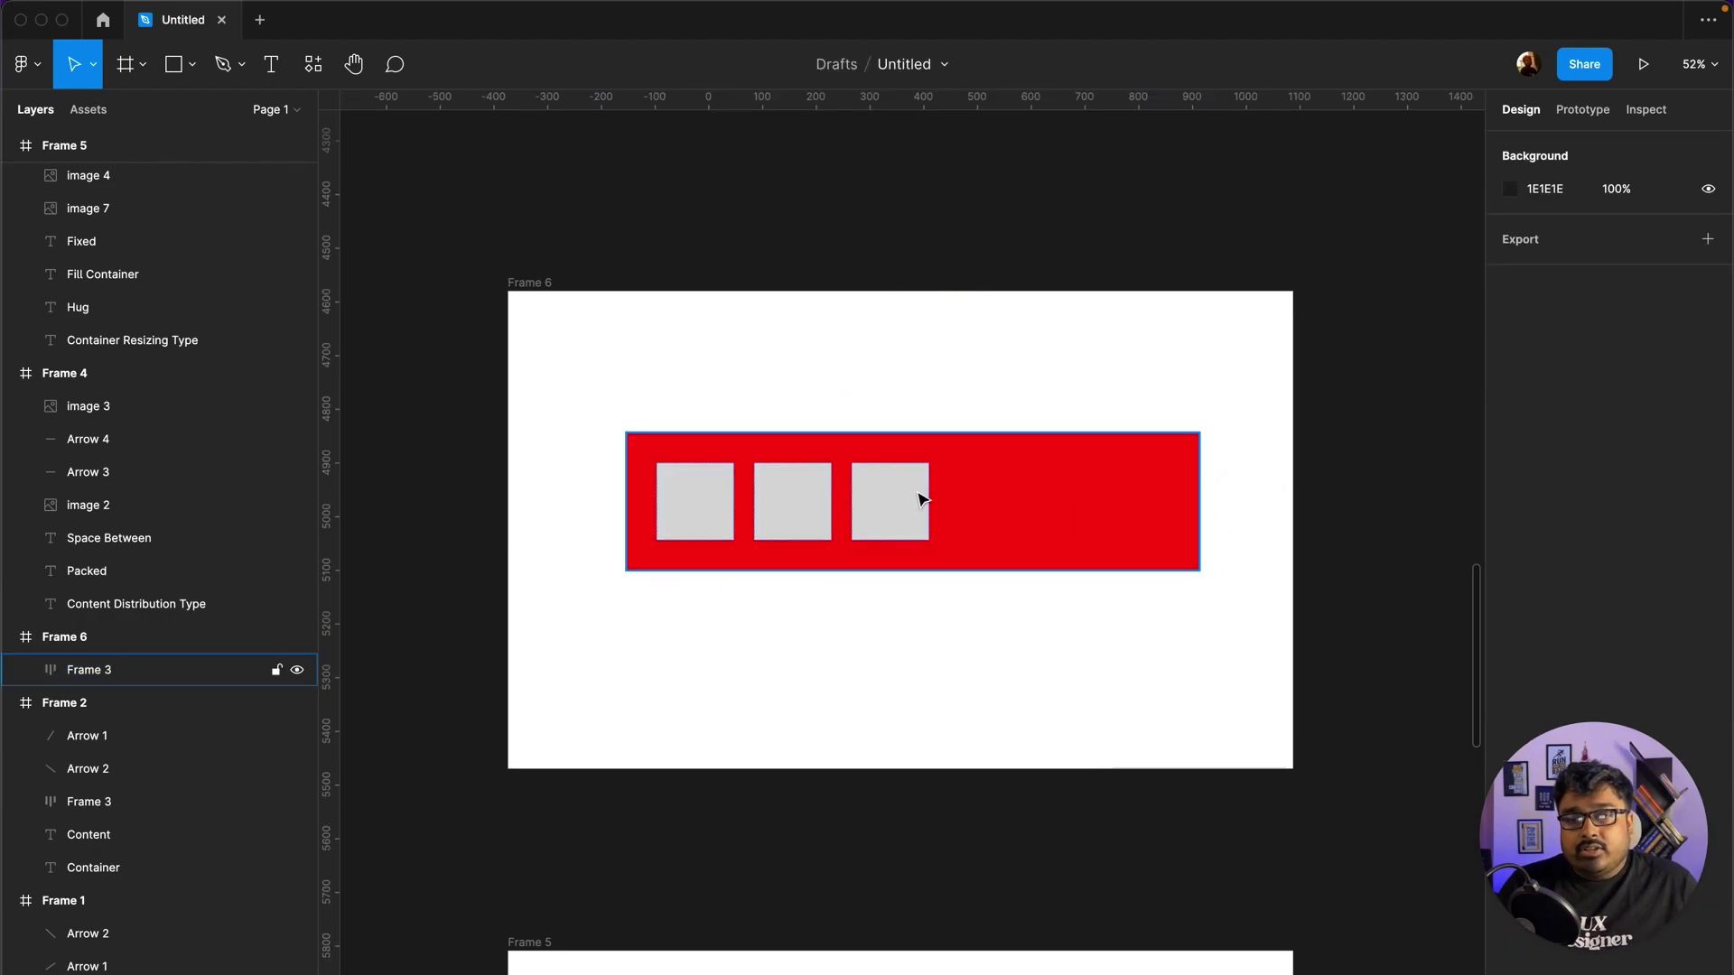
click(958, 483)
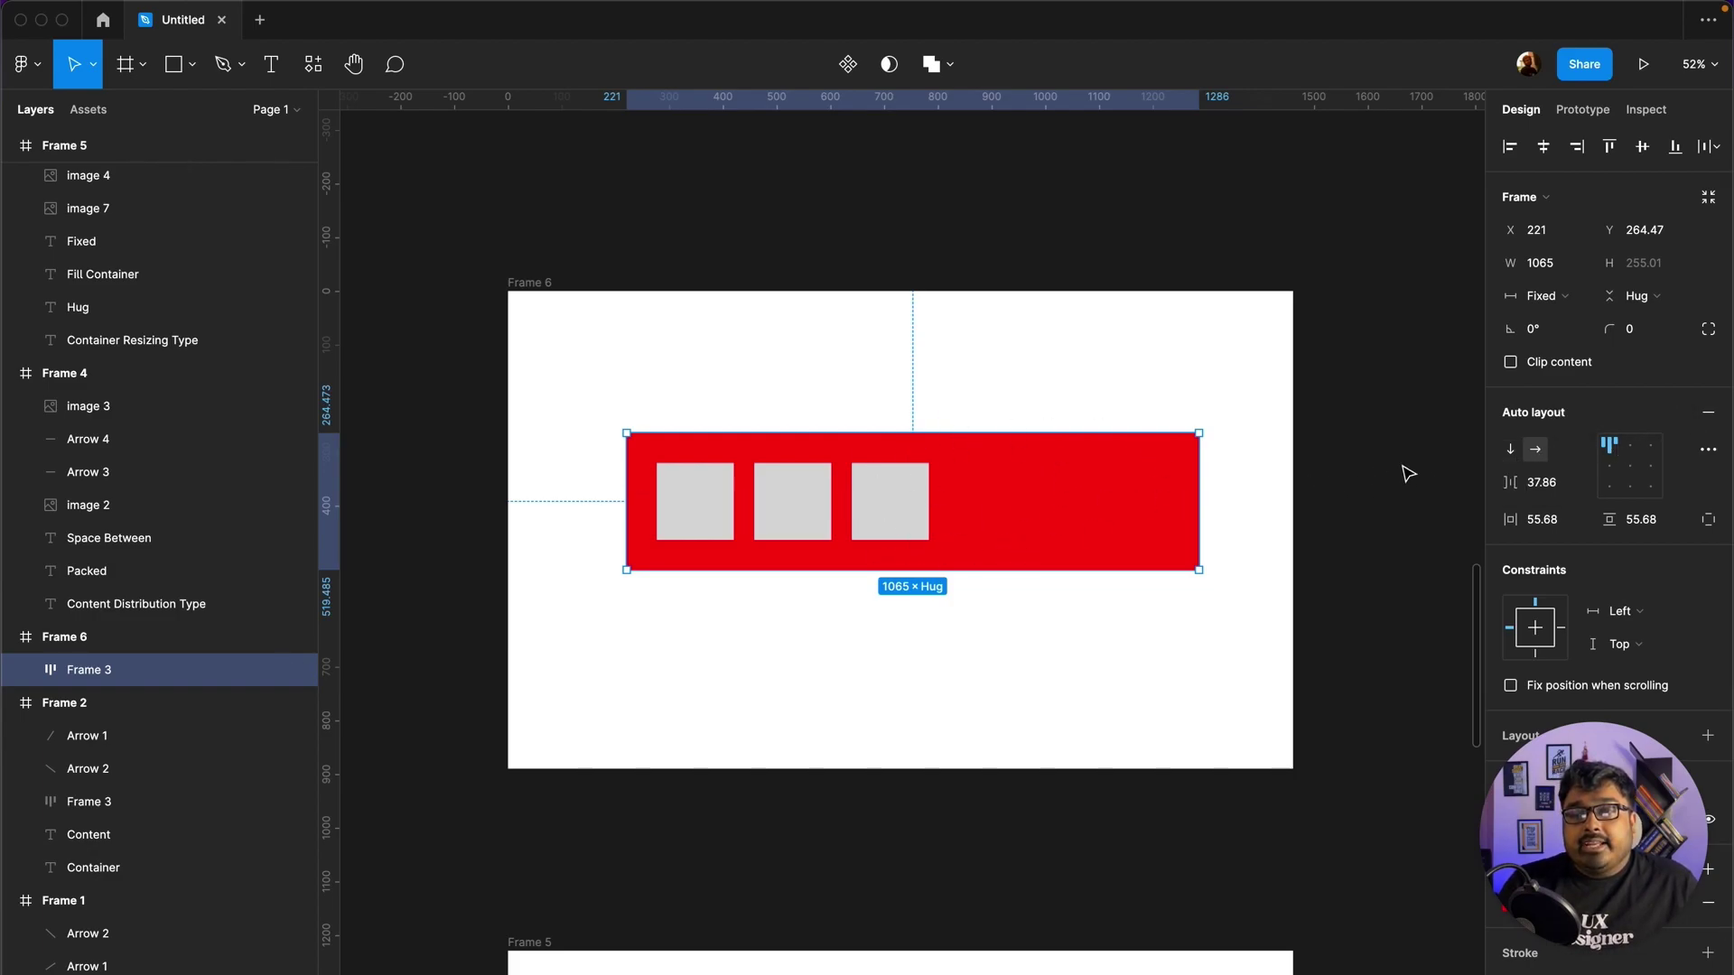
click(1618, 447)
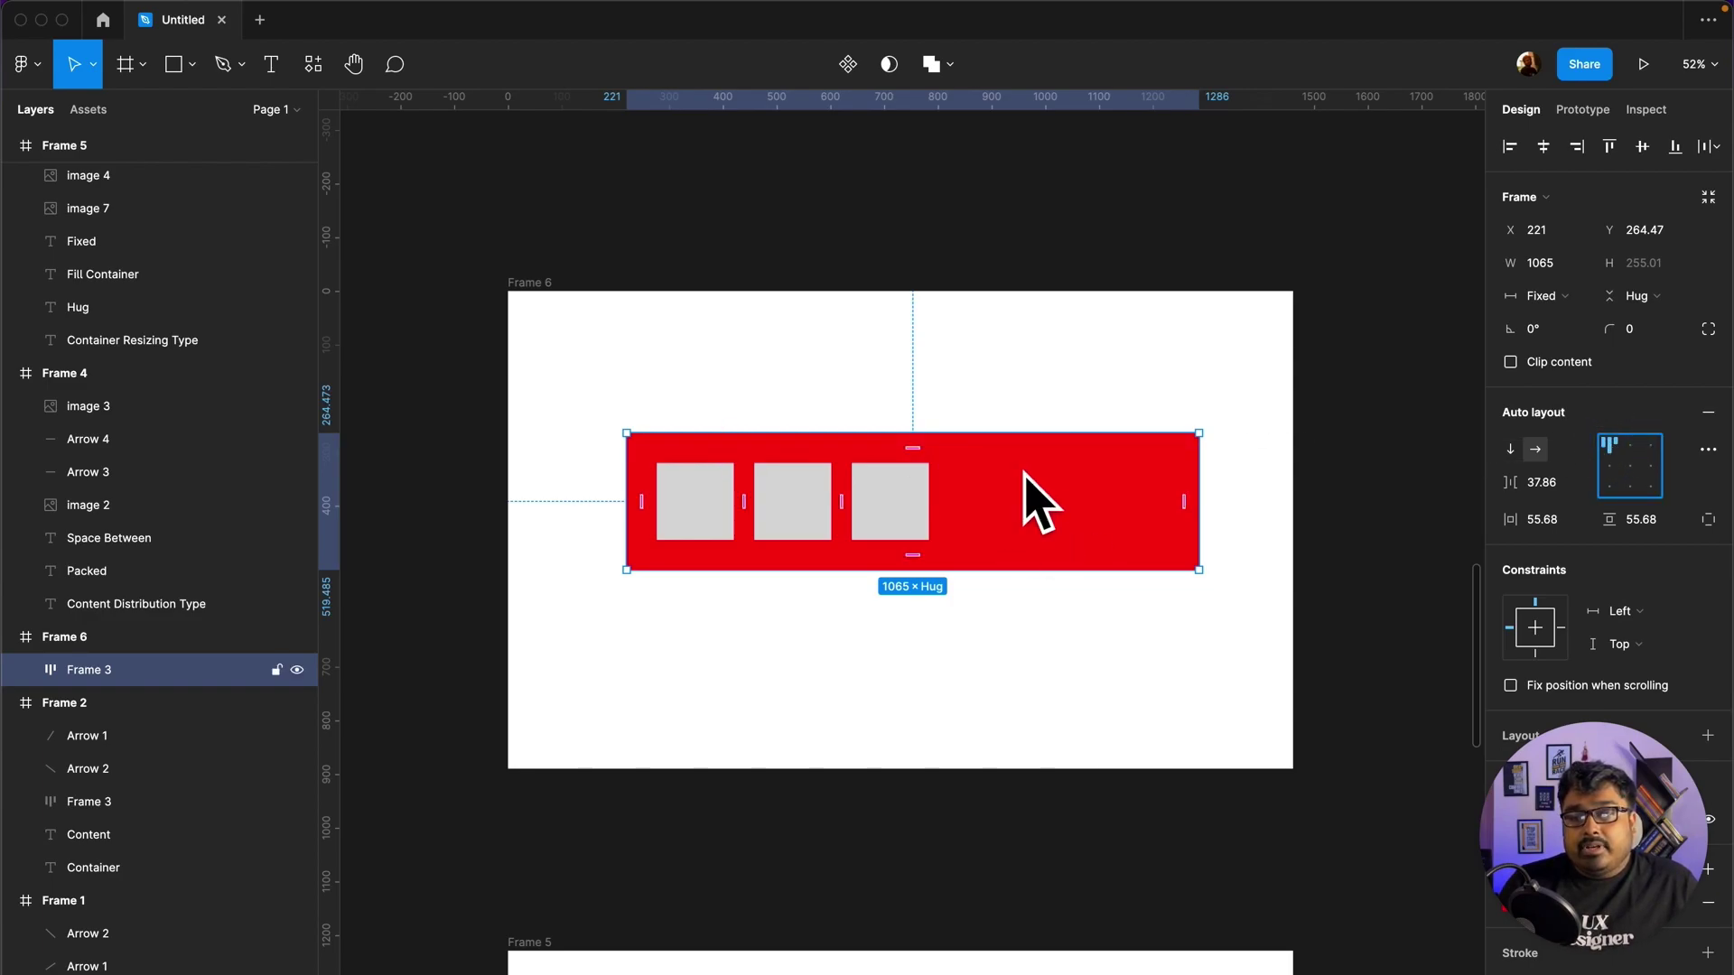
click(1018, 394)
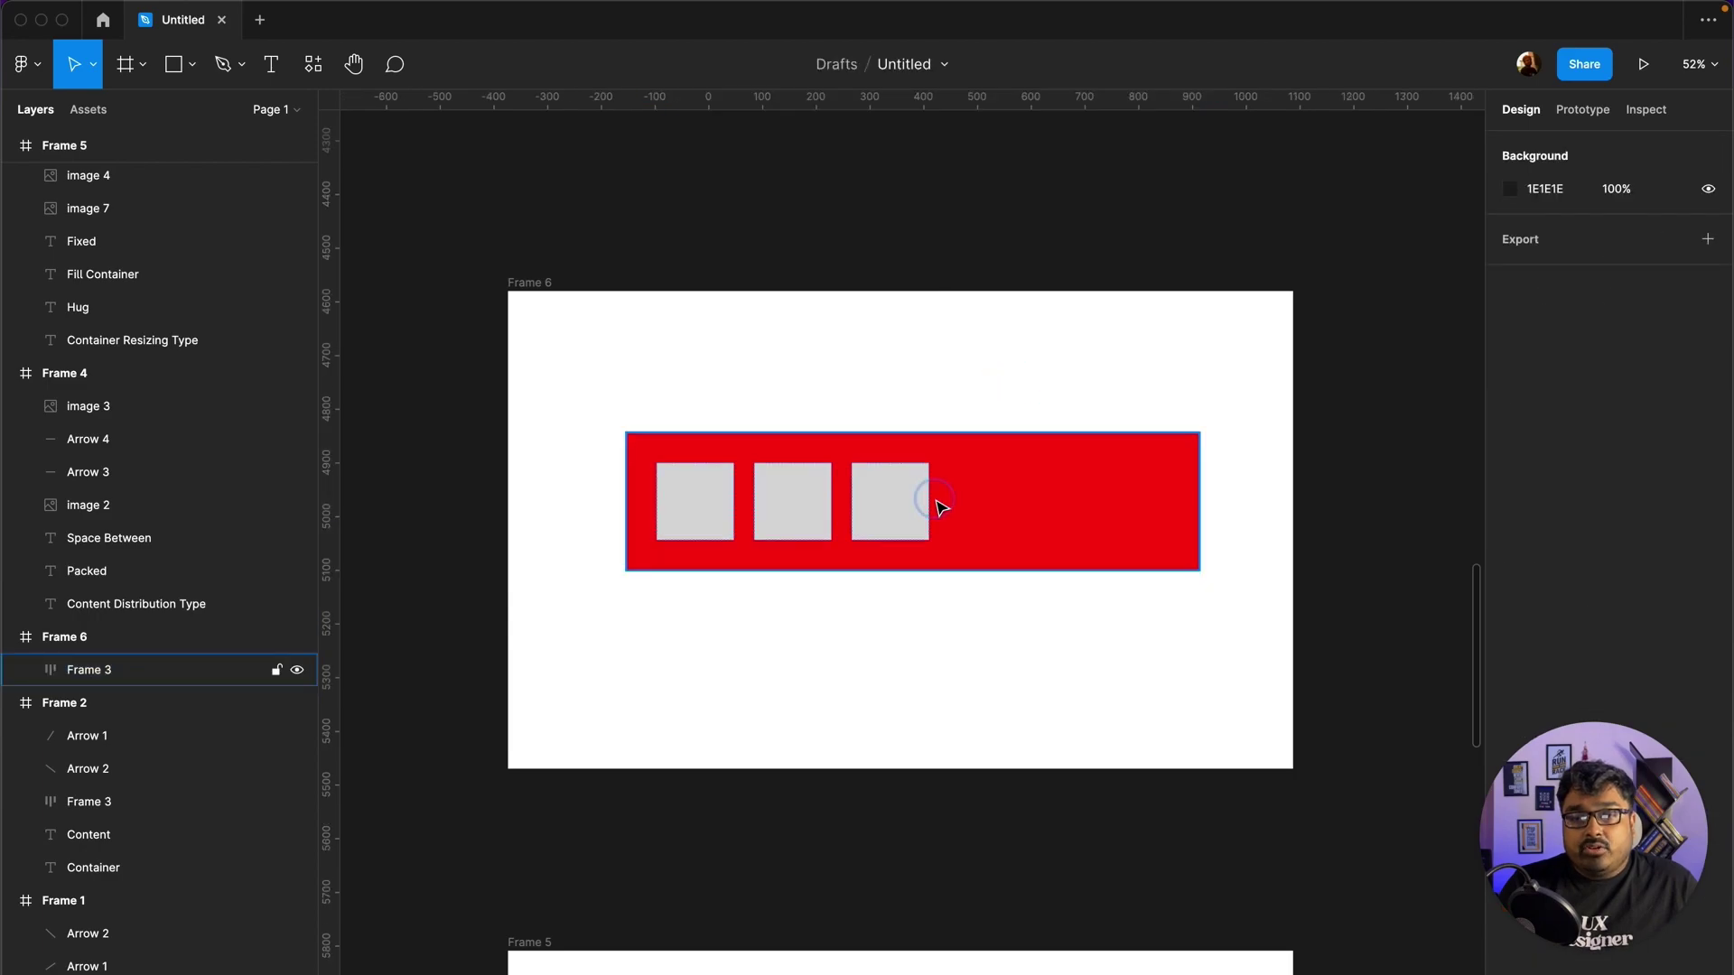
click(935, 503)
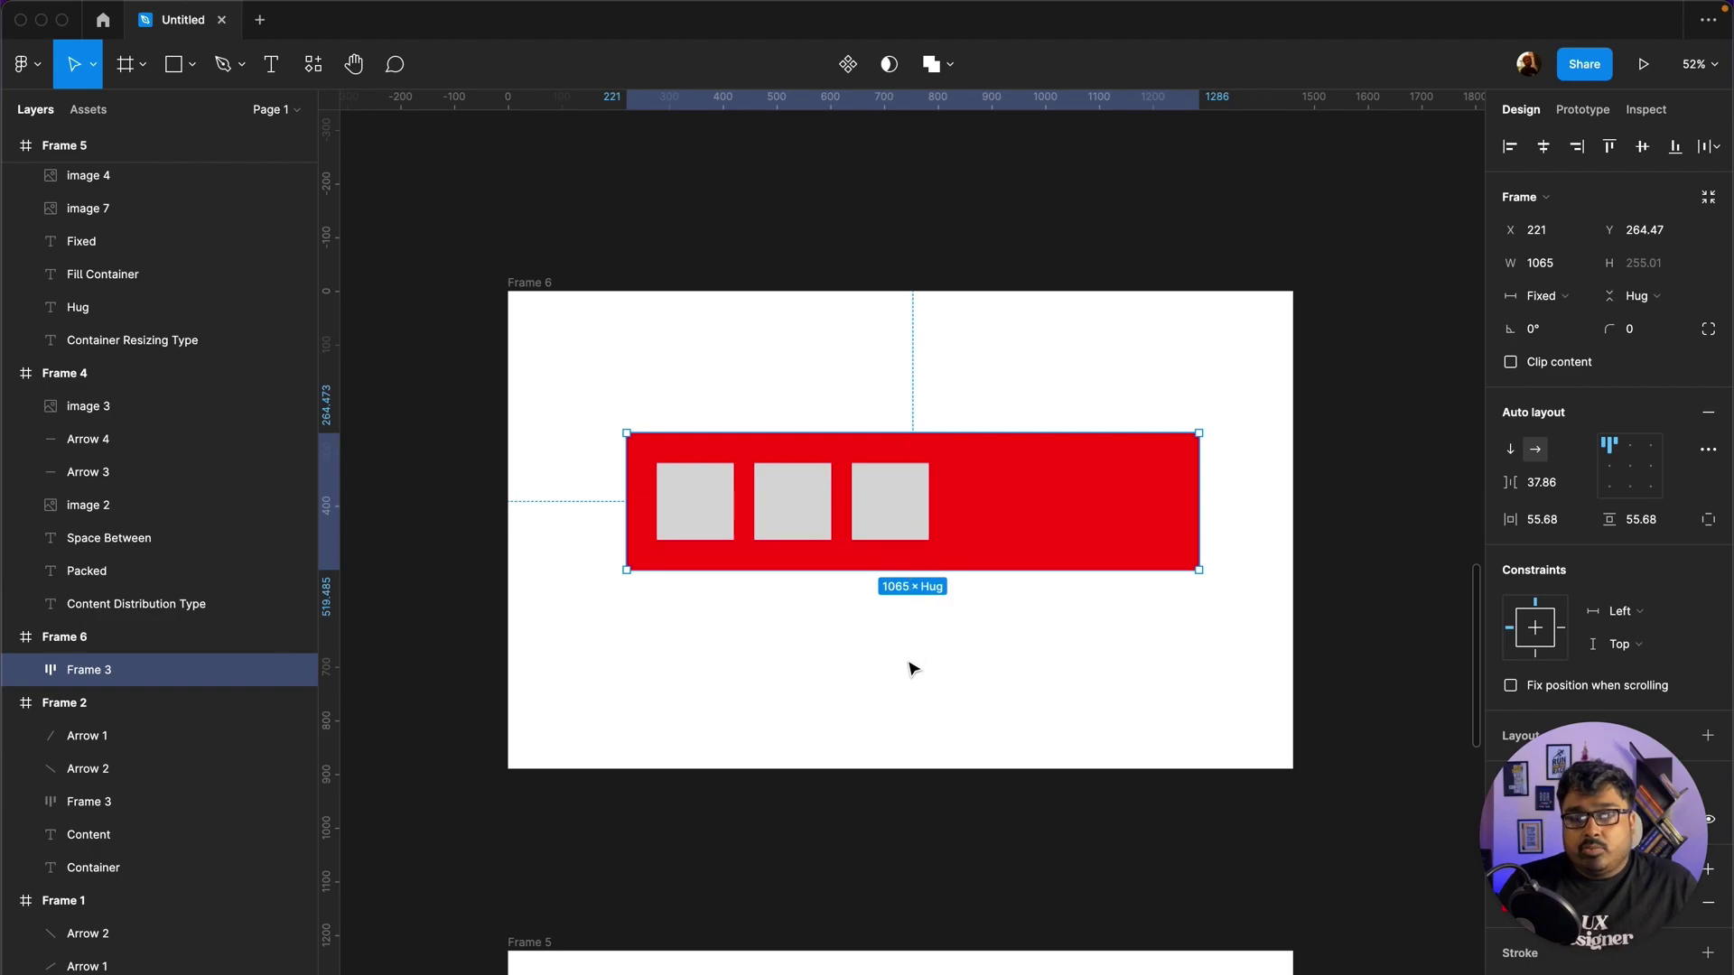
Step: Try a taller fixed height on the red frame, then undo so it hugs again
drag(1023, 787, 1029, 688)
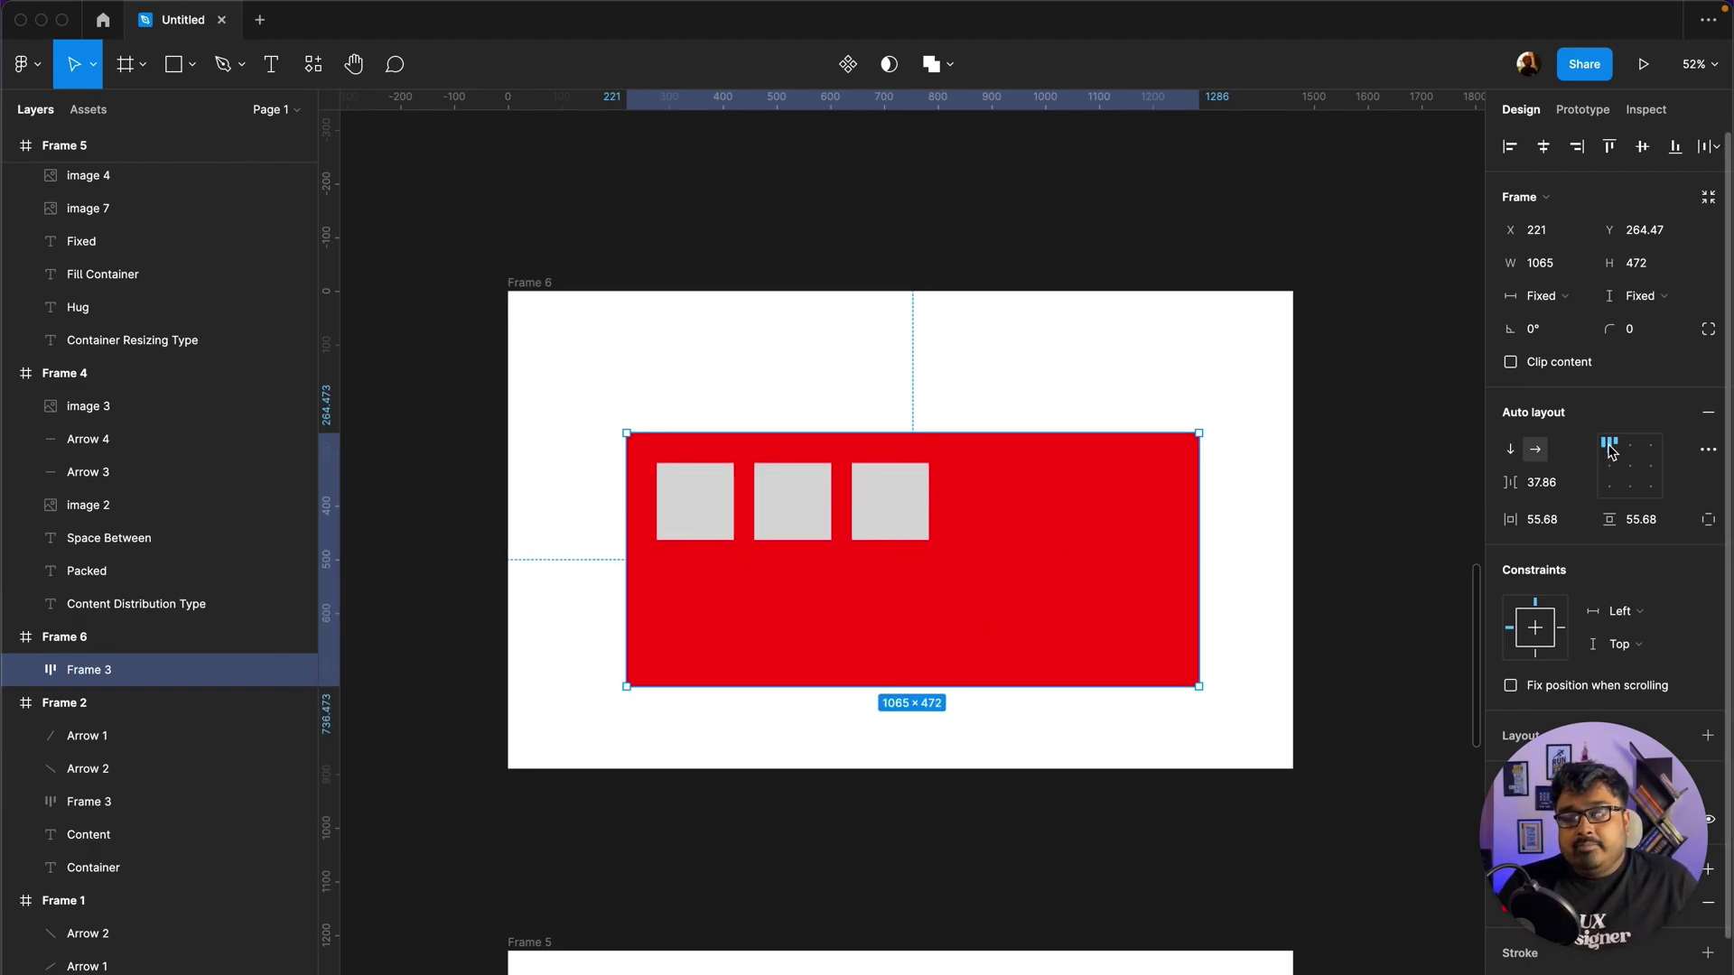
mouse_move(847, 477)
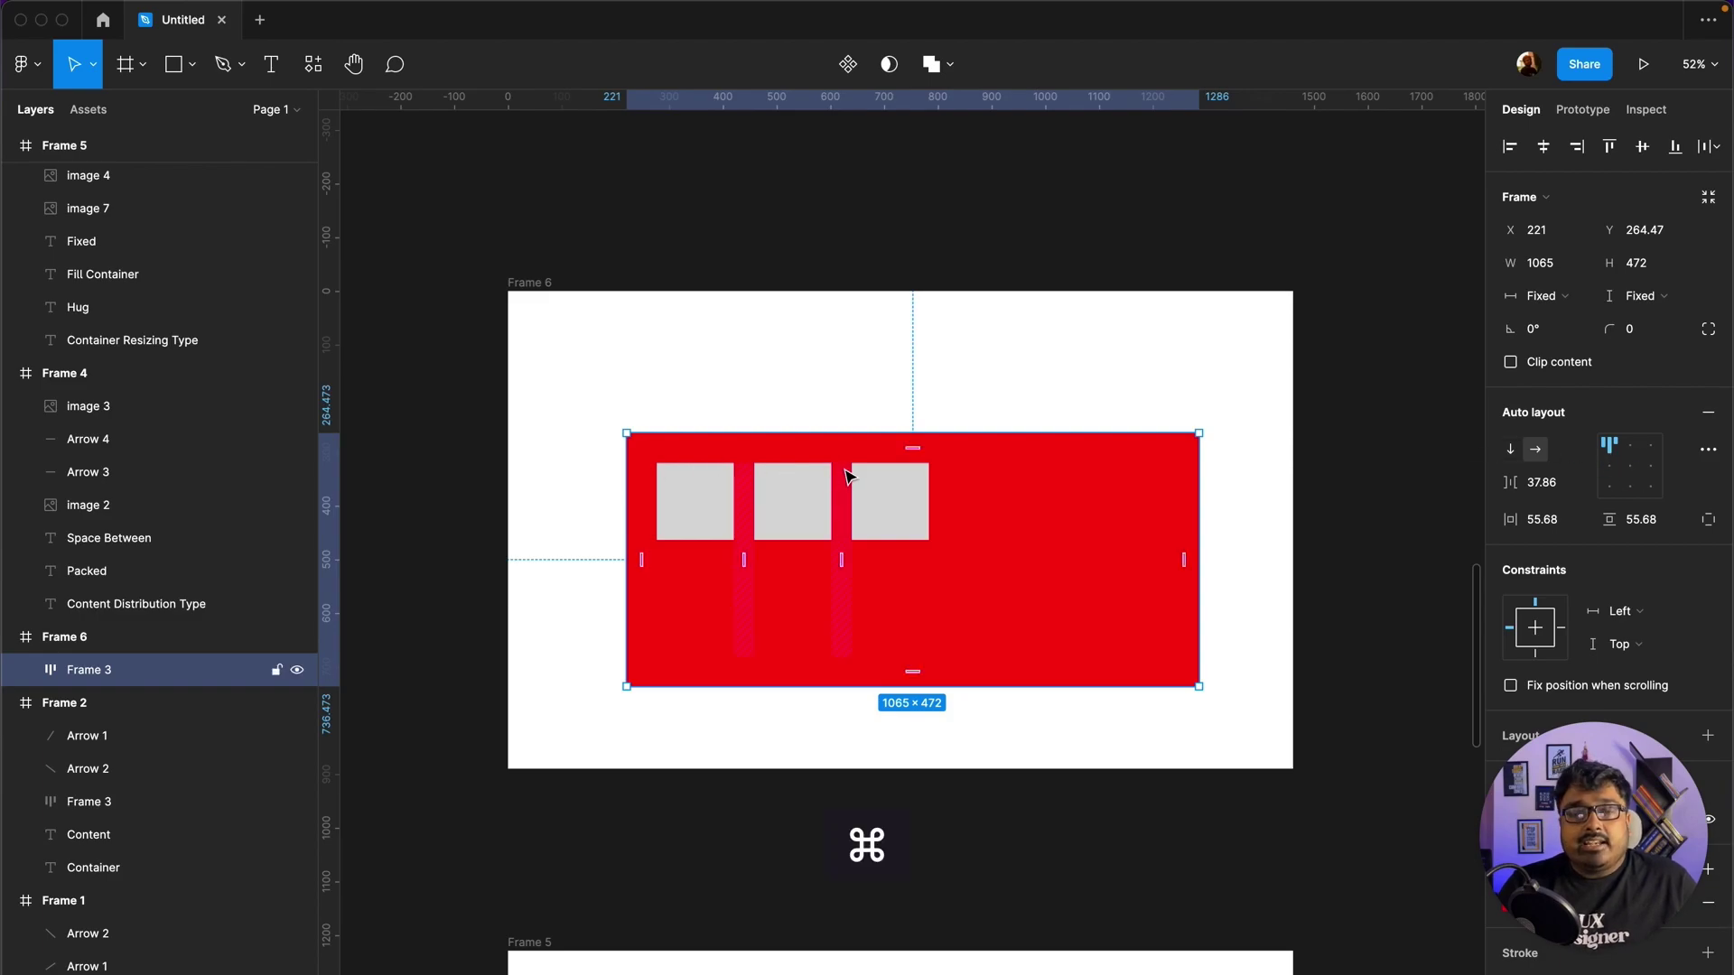
key(super+z)
click(958, 391)
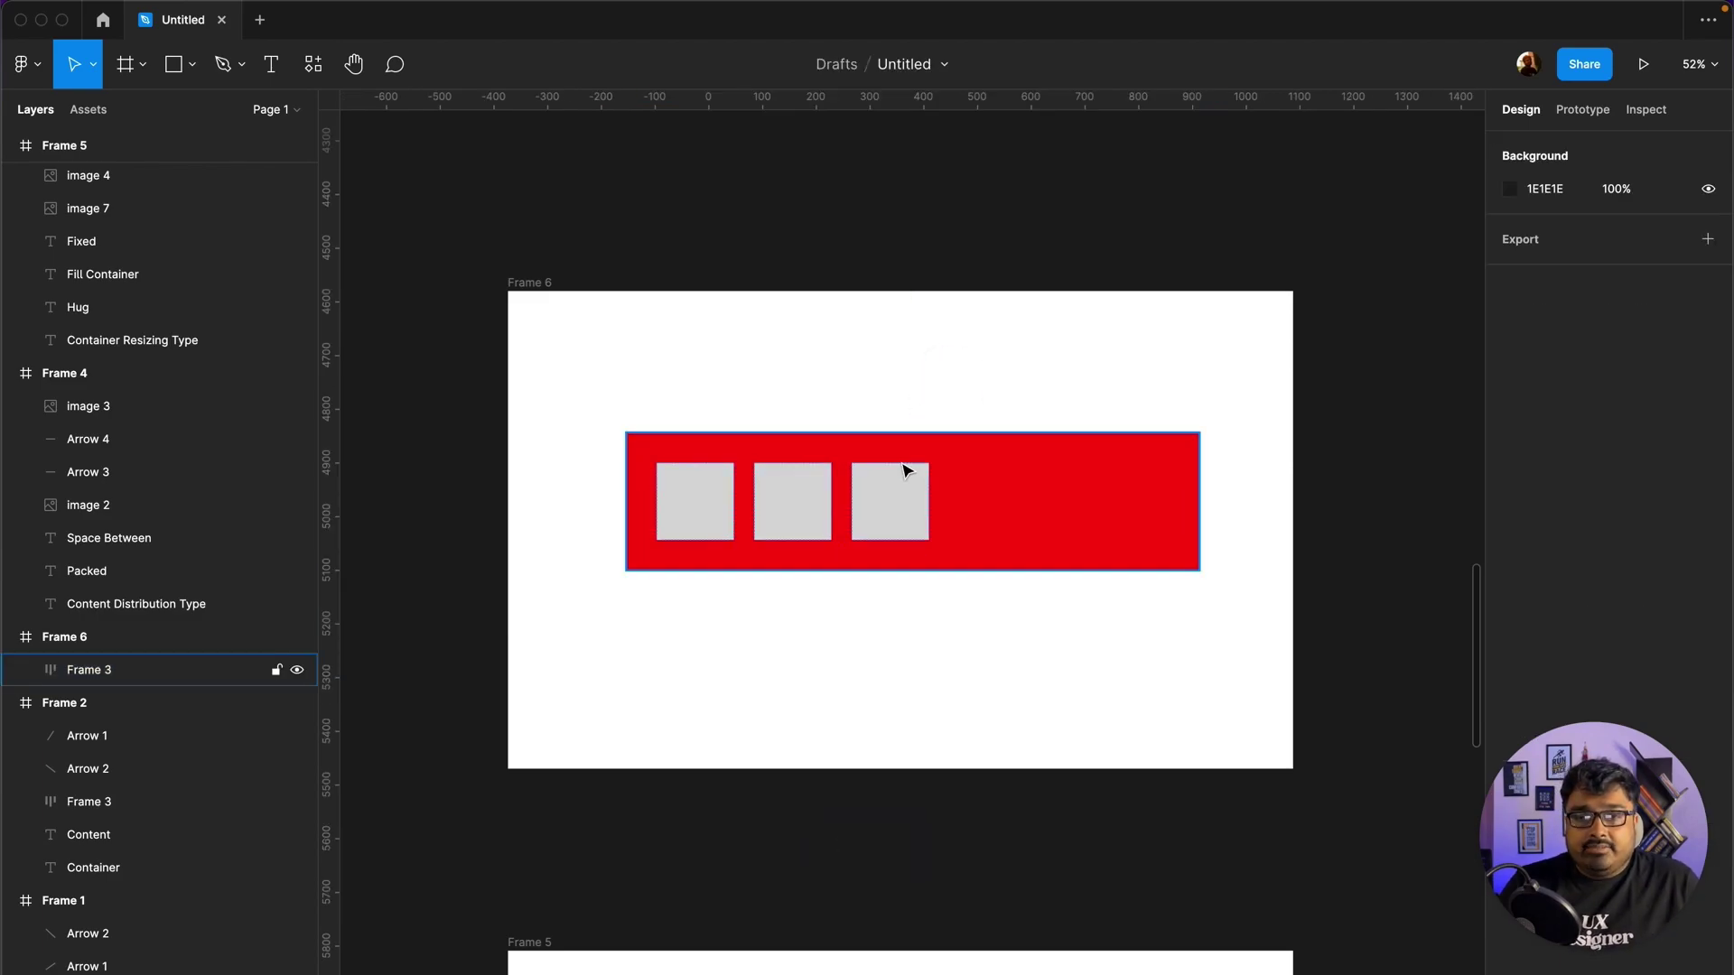
click(906, 469)
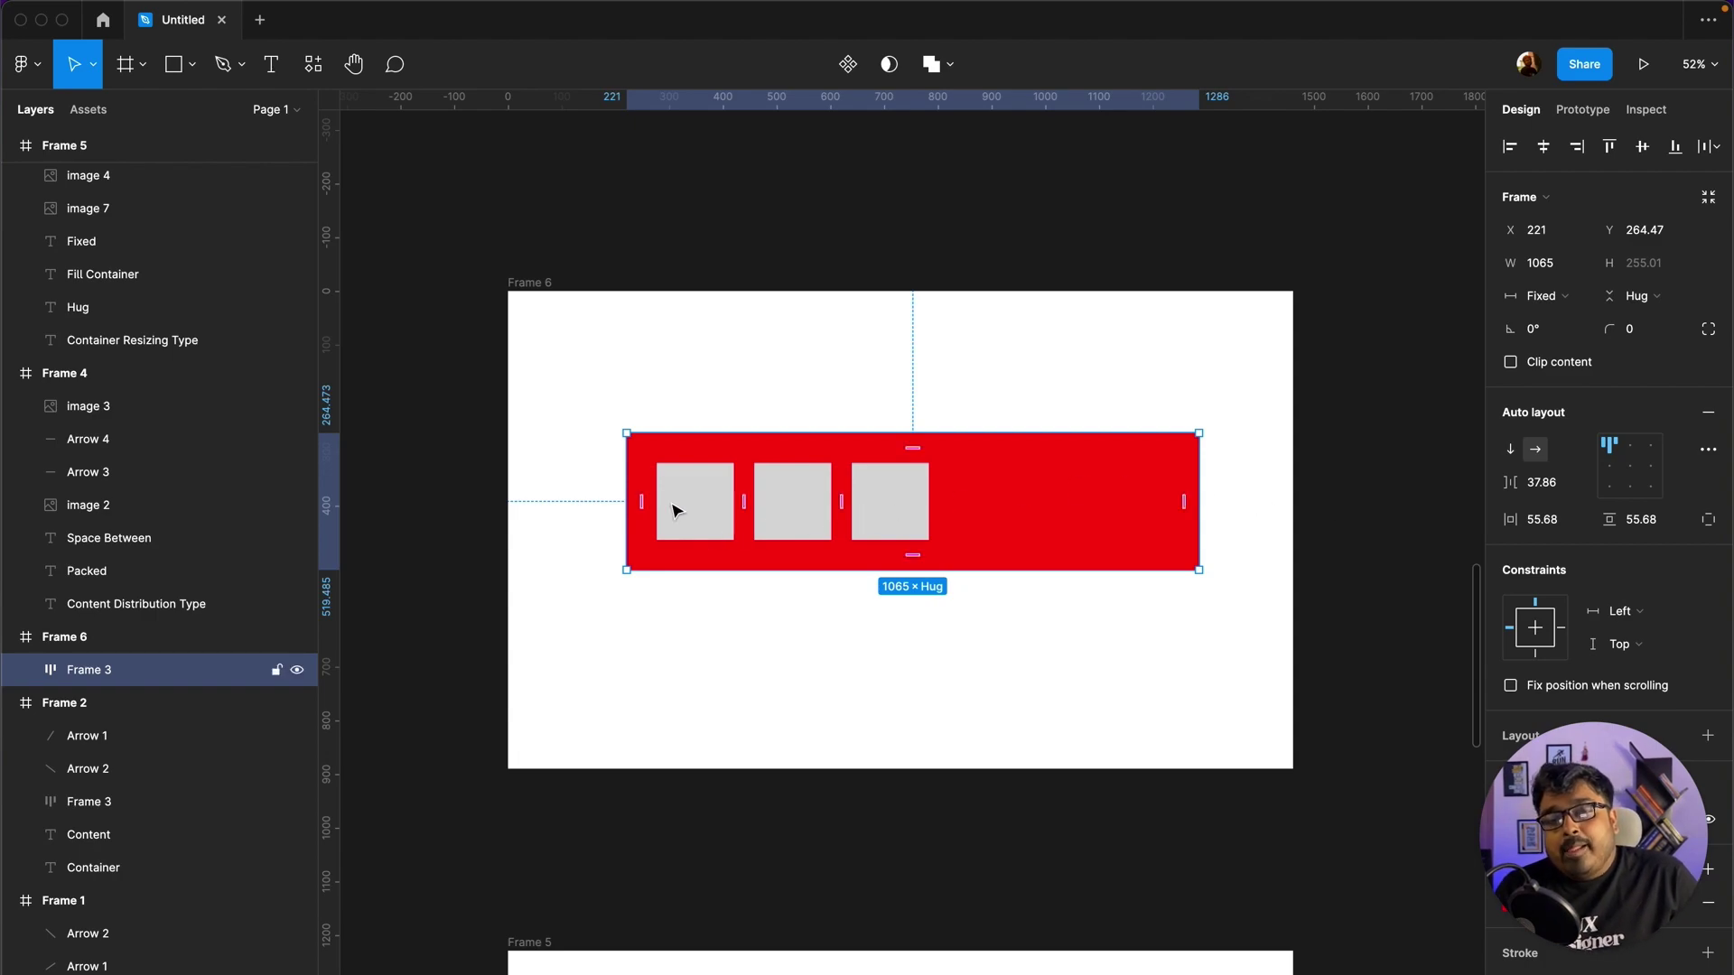
Step: Switch the squares to space-between distribution, then back to packed
click(1610, 445)
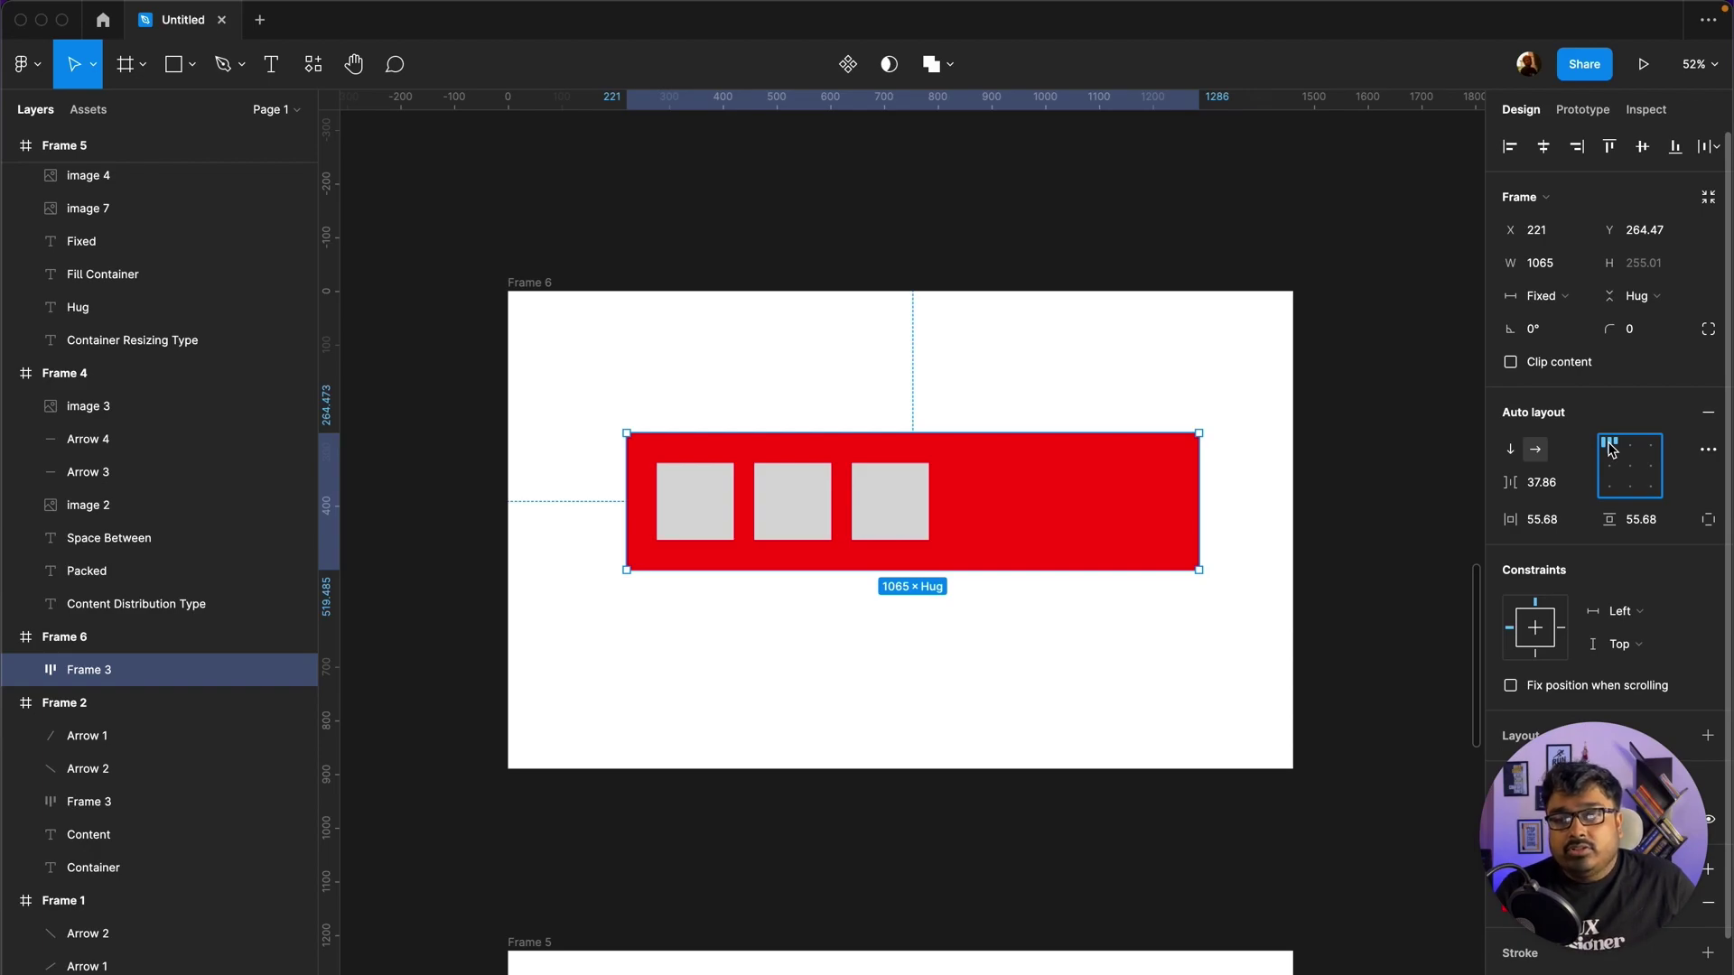
double_click(1612, 448)
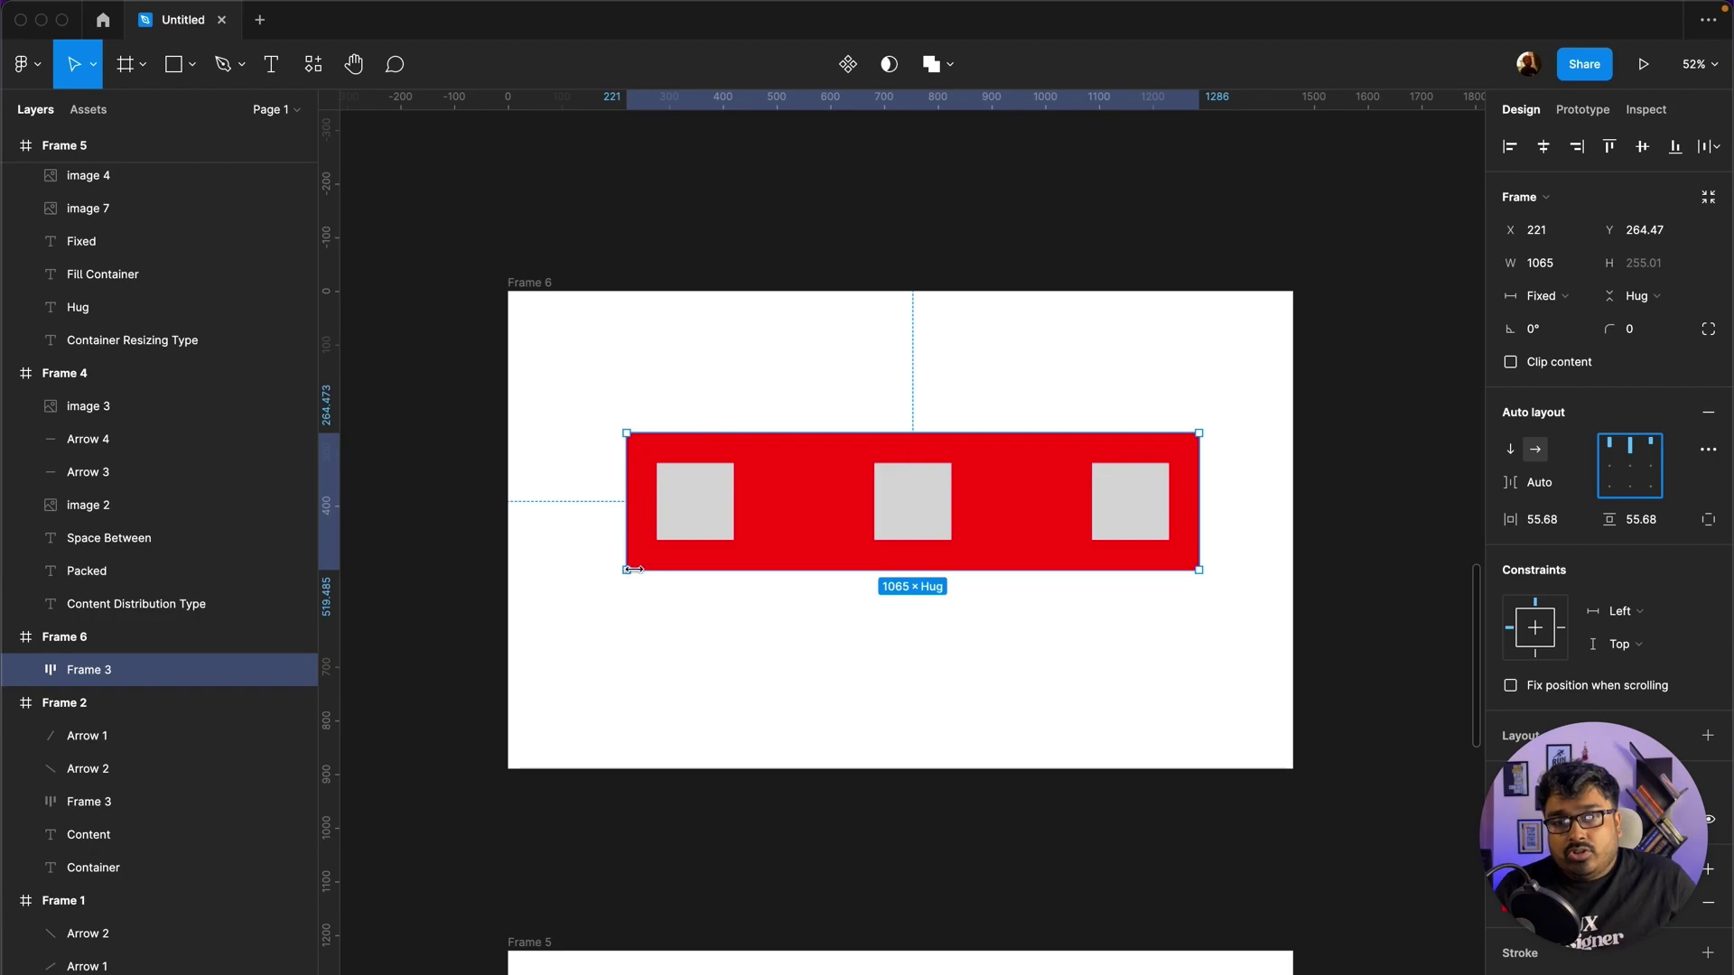
mouse_move(747, 502)
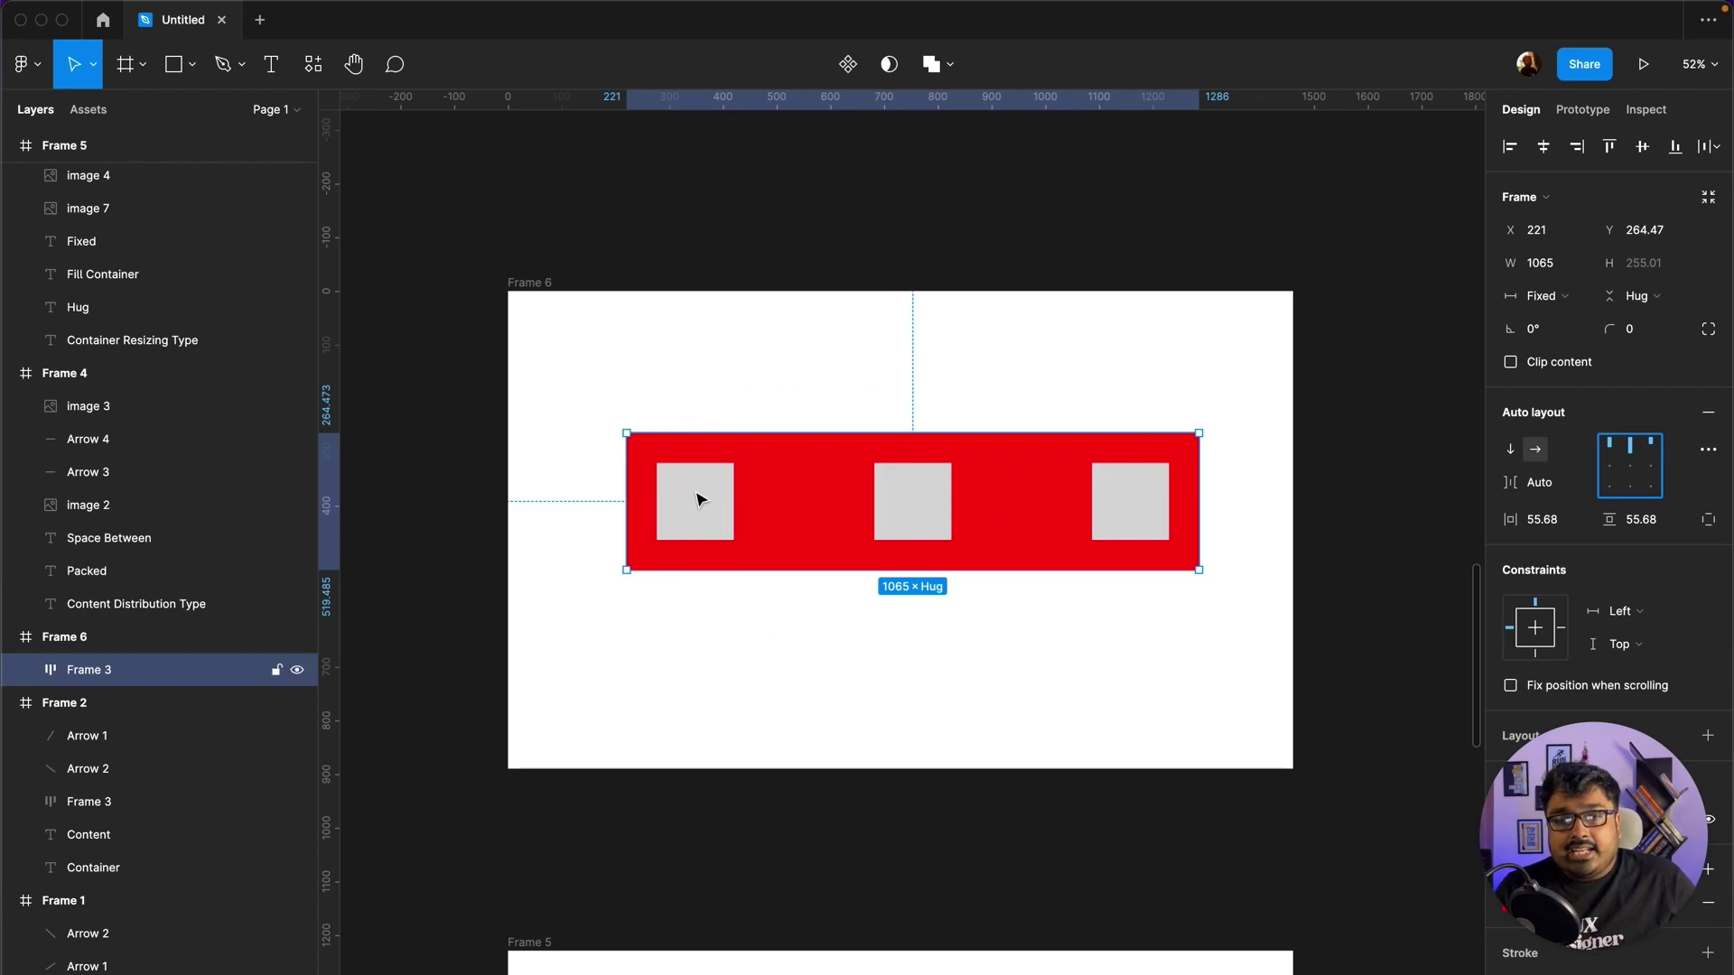
scroll(863, 593, up, 6)
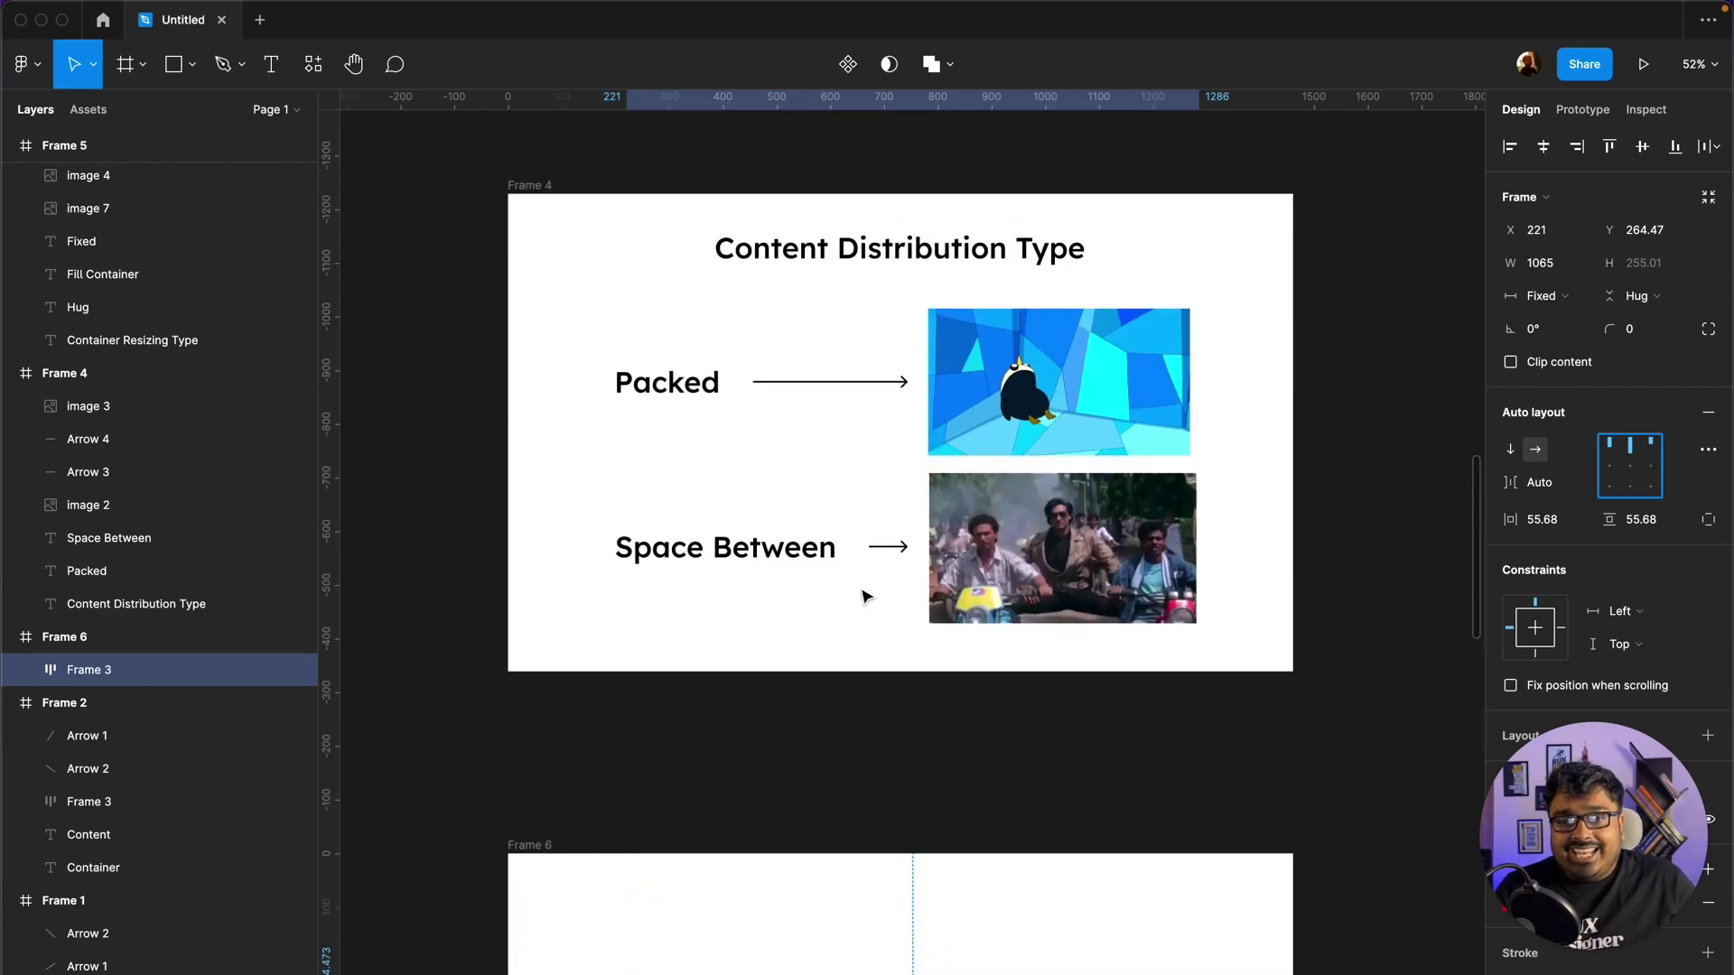
scroll(863, 593, down, 4)
scroll(863, 593, up, 2)
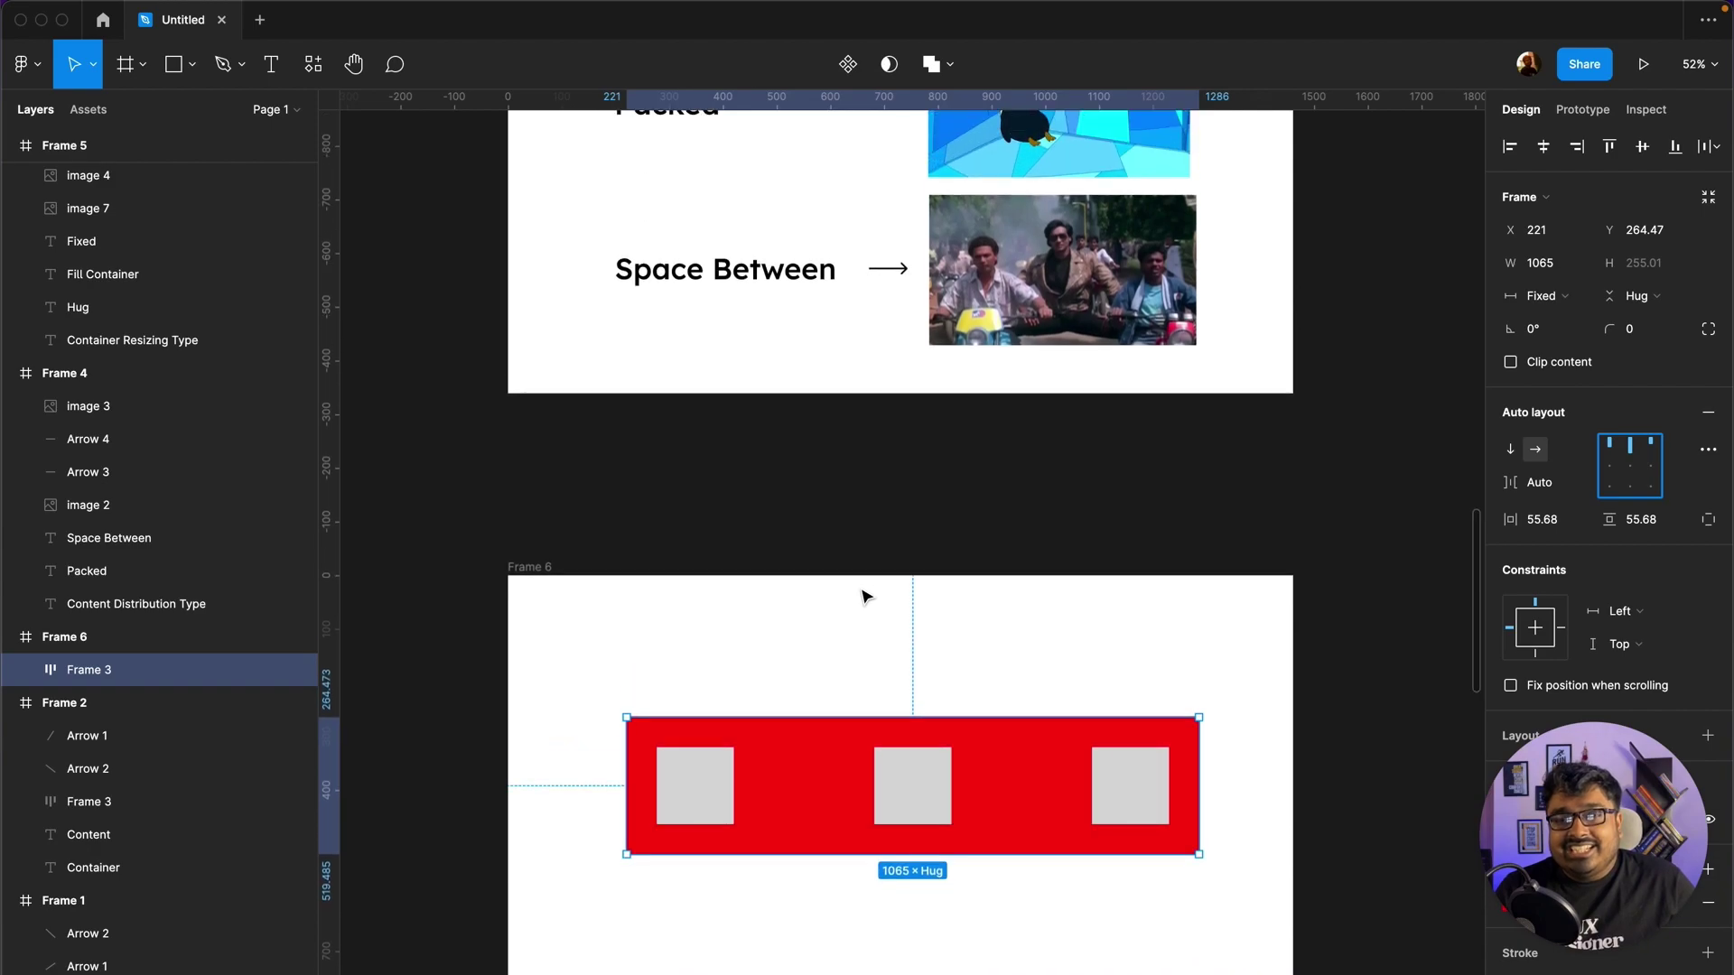
click(1613, 449)
scroll(925, 757, up, 5)
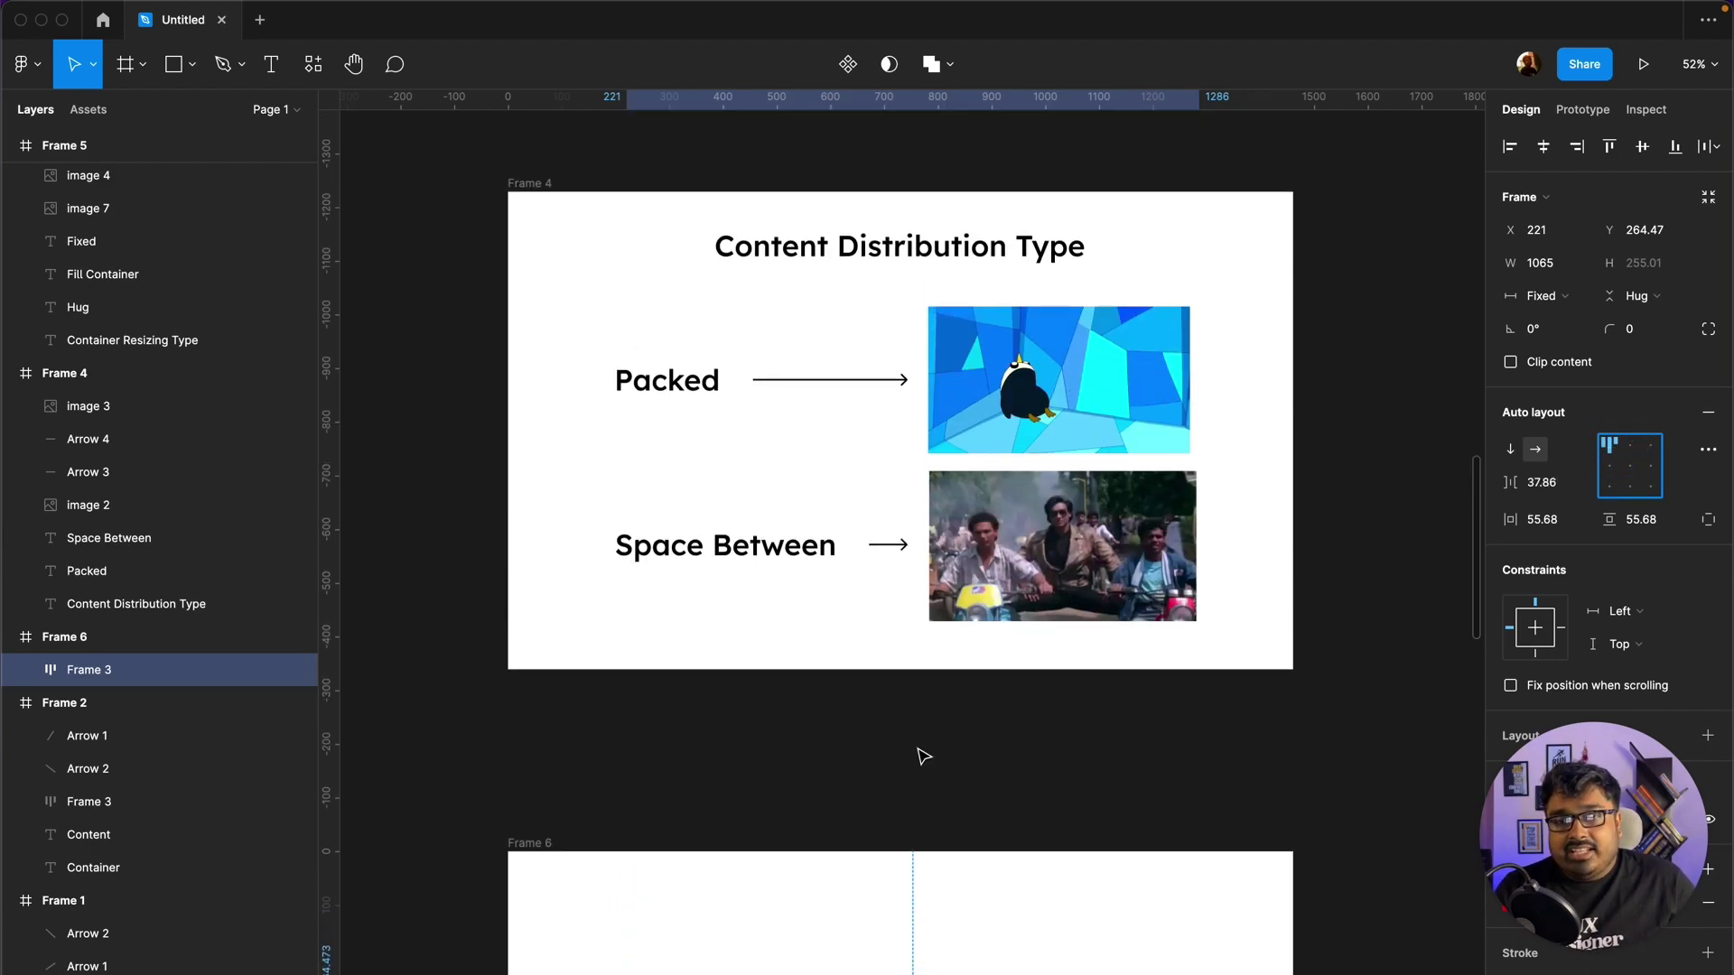
Step: Reselect the red frame and spread its three squares with space between again
click(608, 369)
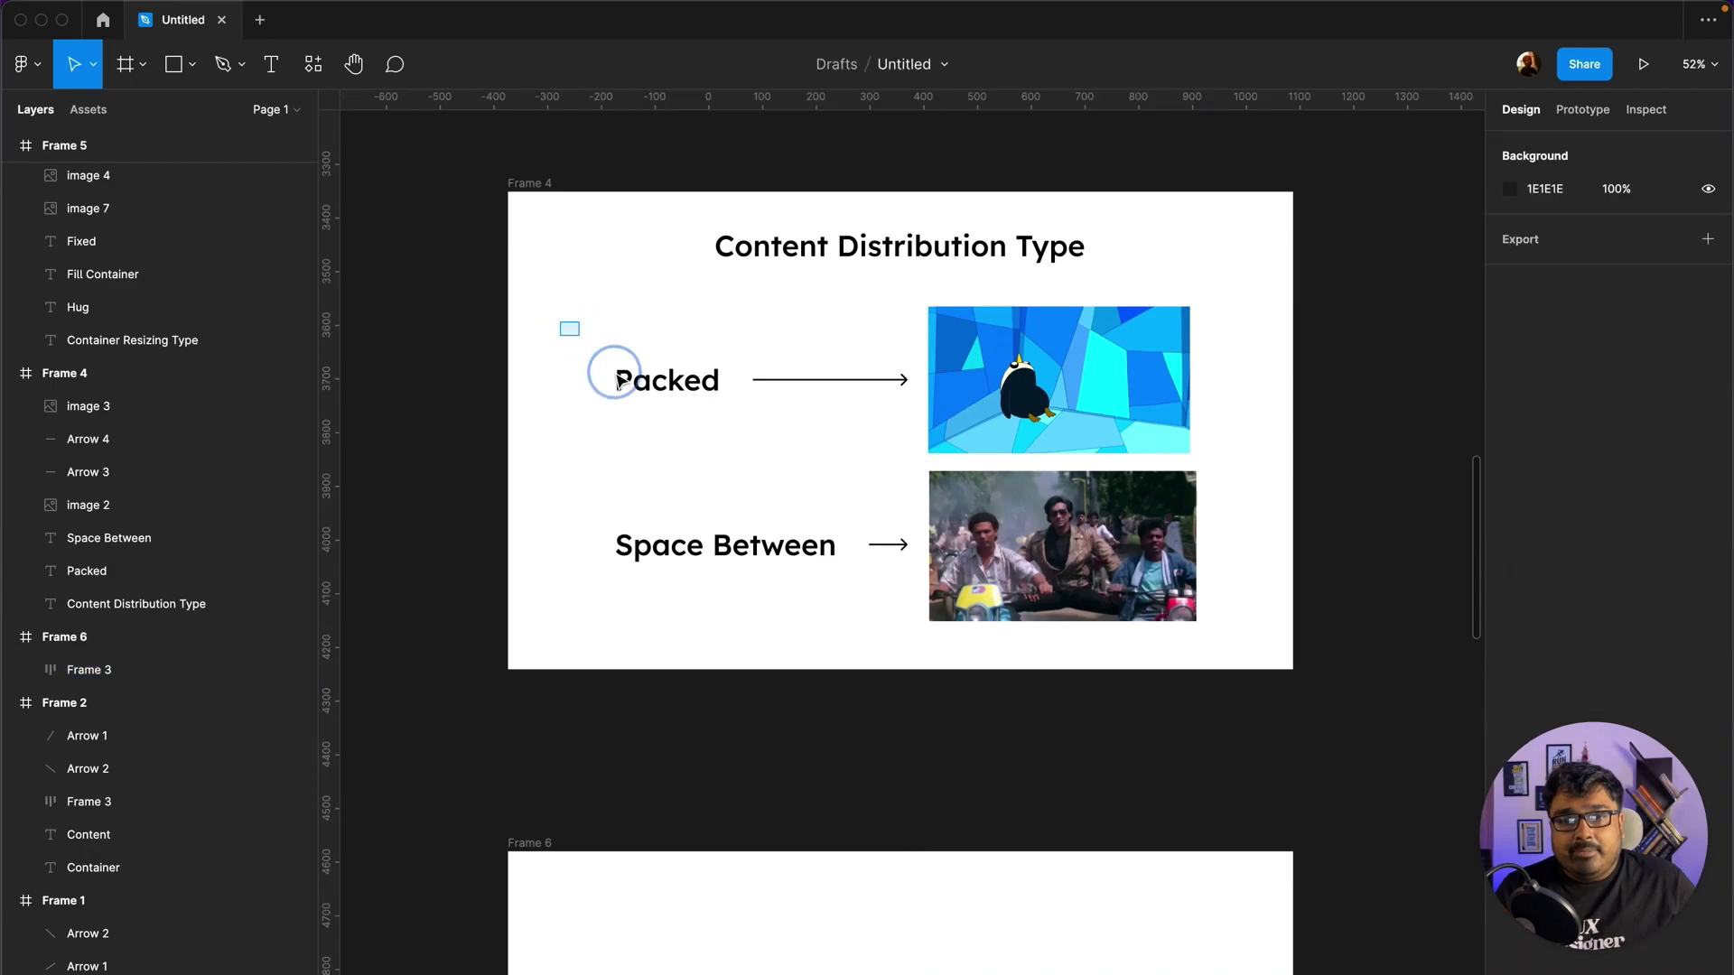
scroll(827, 476, down, 5)
click(845, 749)
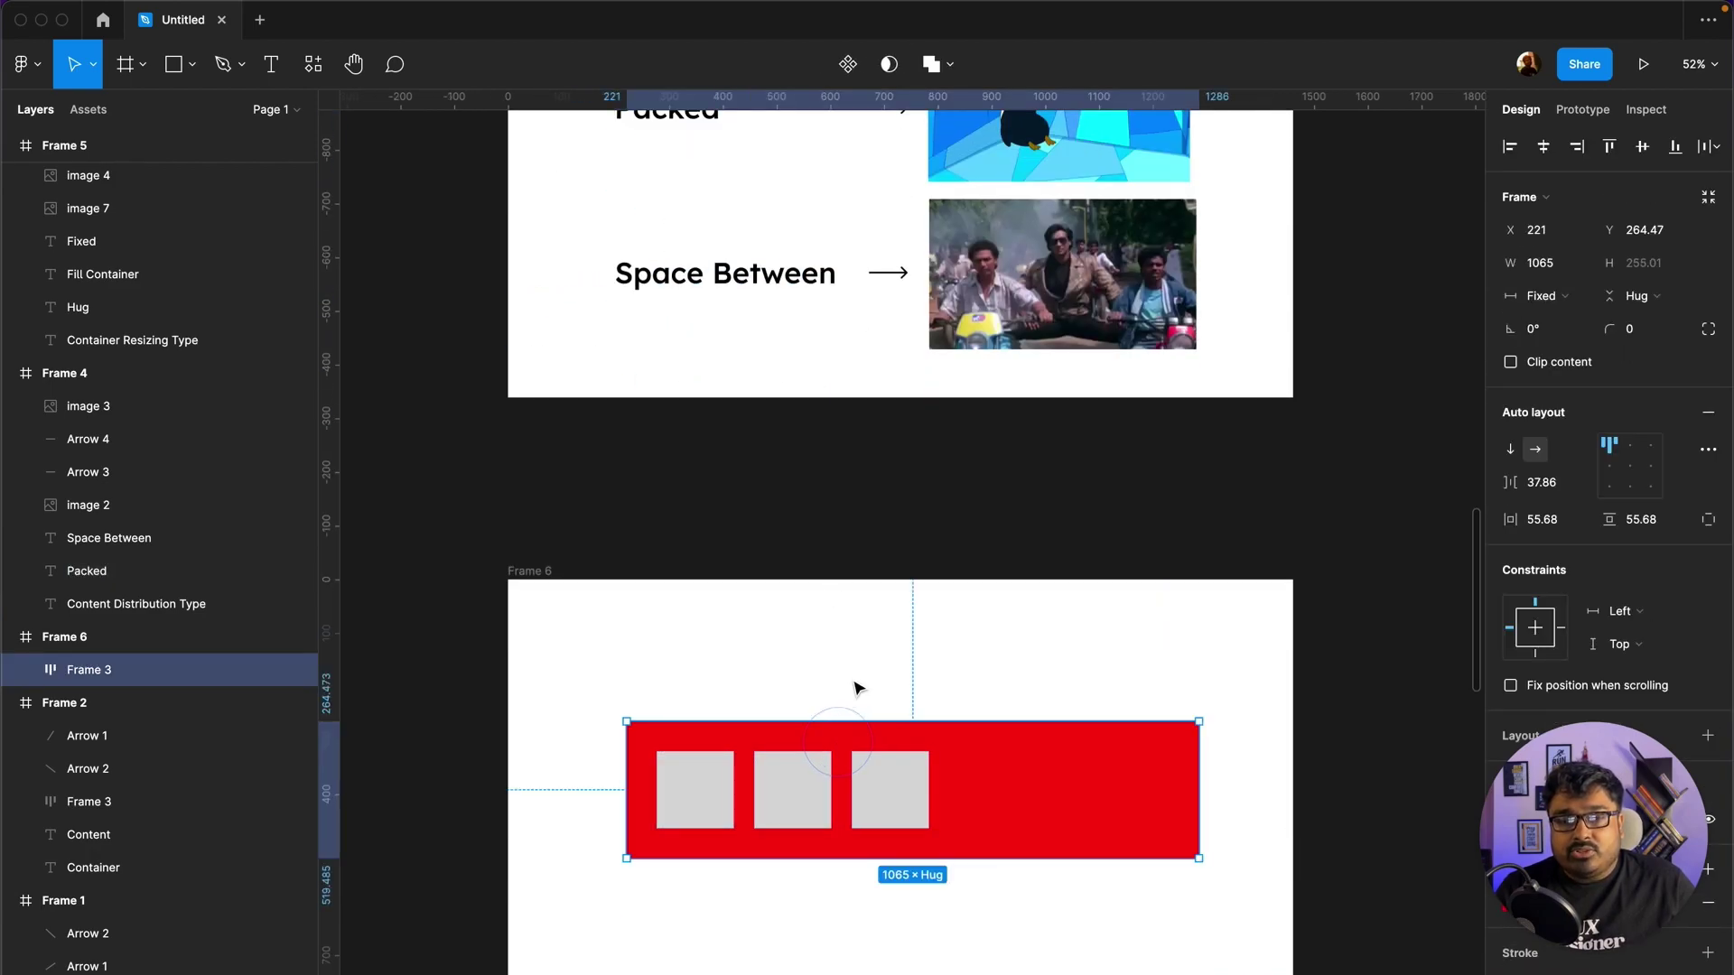
scroll(940, 720, up, 5)
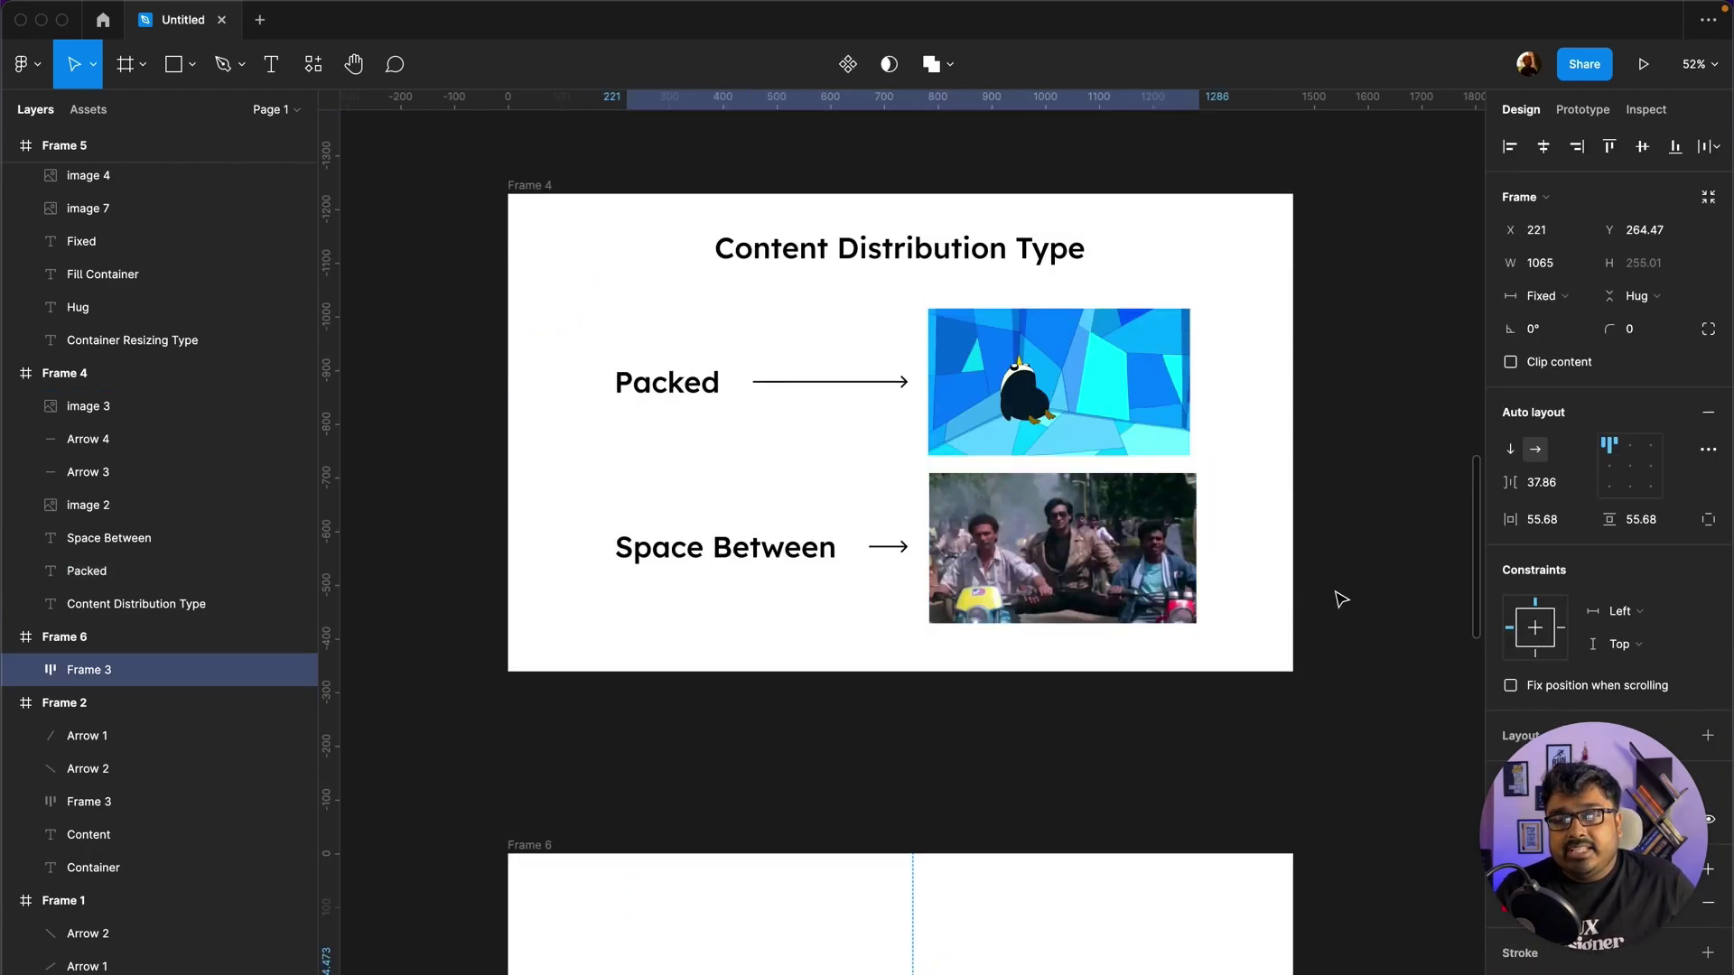
scroll(1343, 596, down, 5)
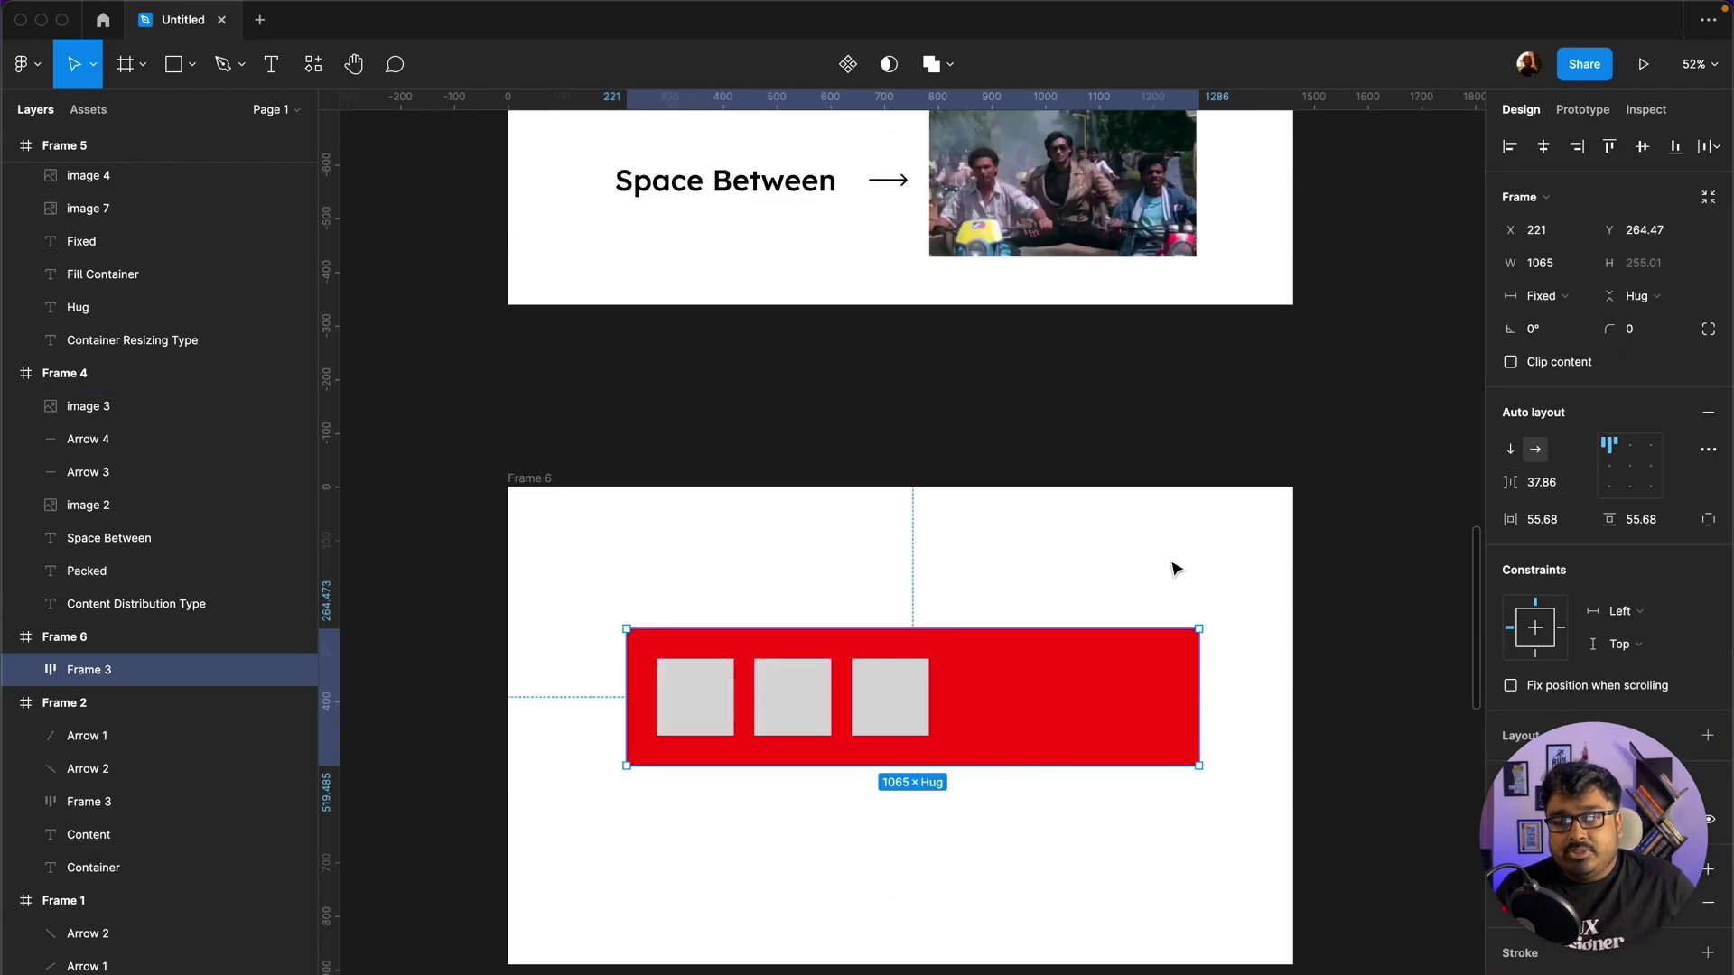
double_click(1612, 449)
scroll(999, 611, down, 3)
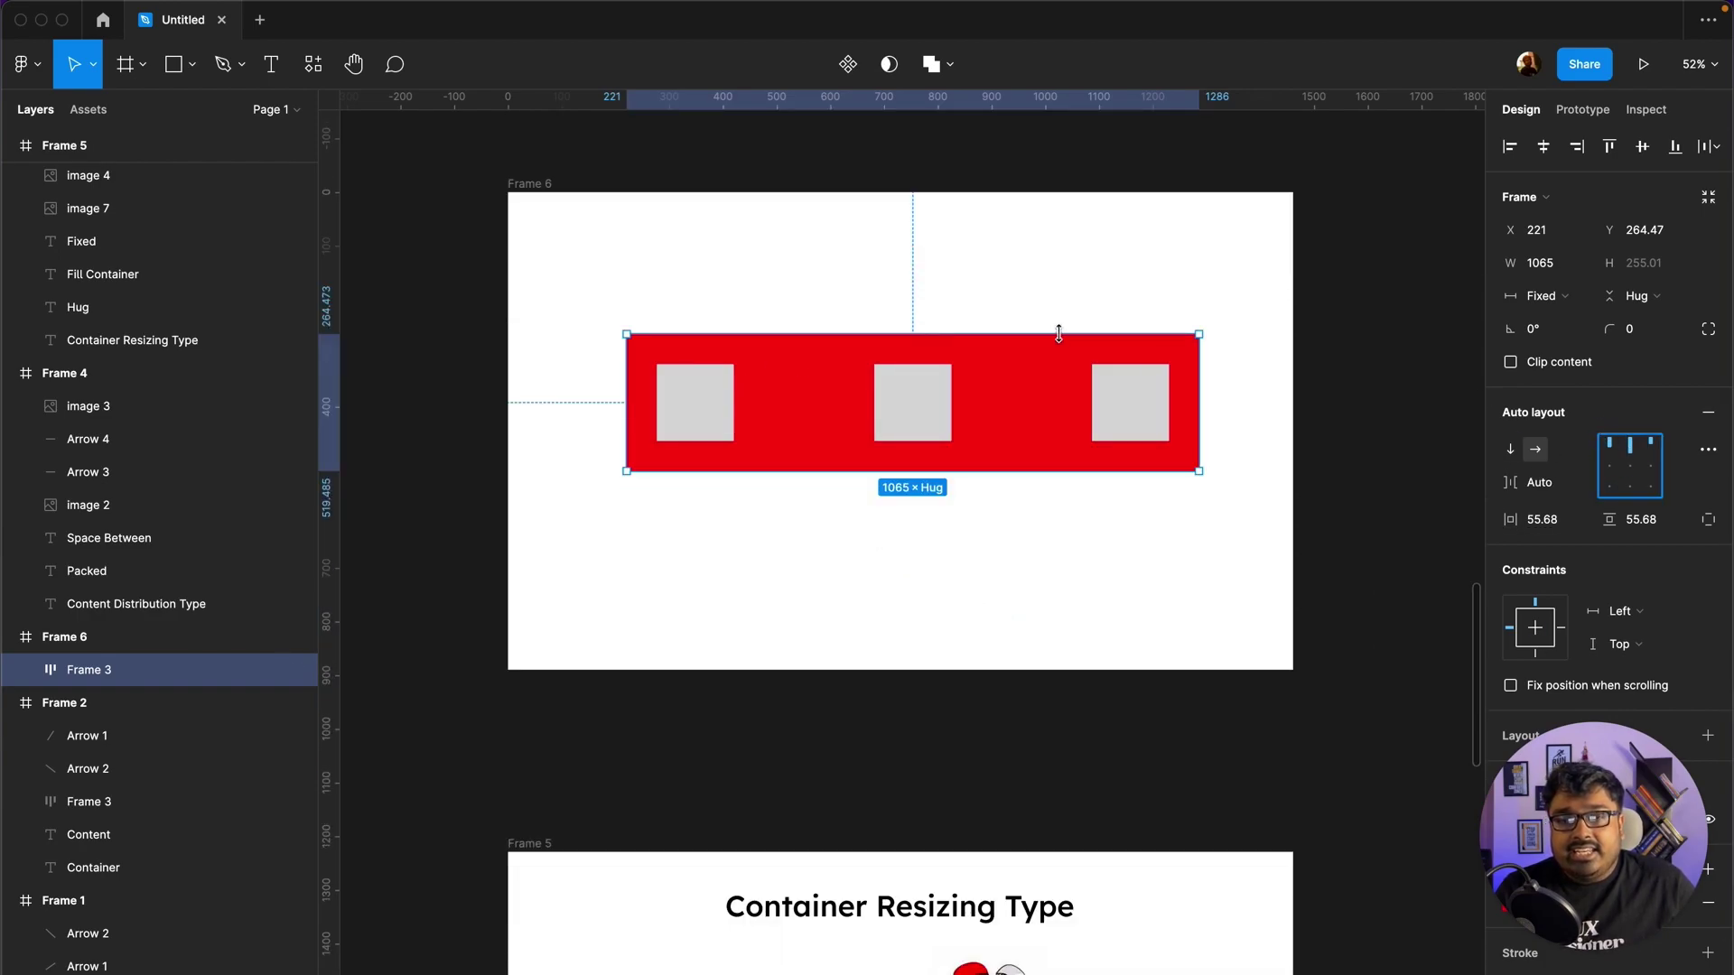
Step: Reselect the red frame and move it slightly lower on the slide
click(1211, 524)
click(1045, 414)
mouse_move(849, 437)
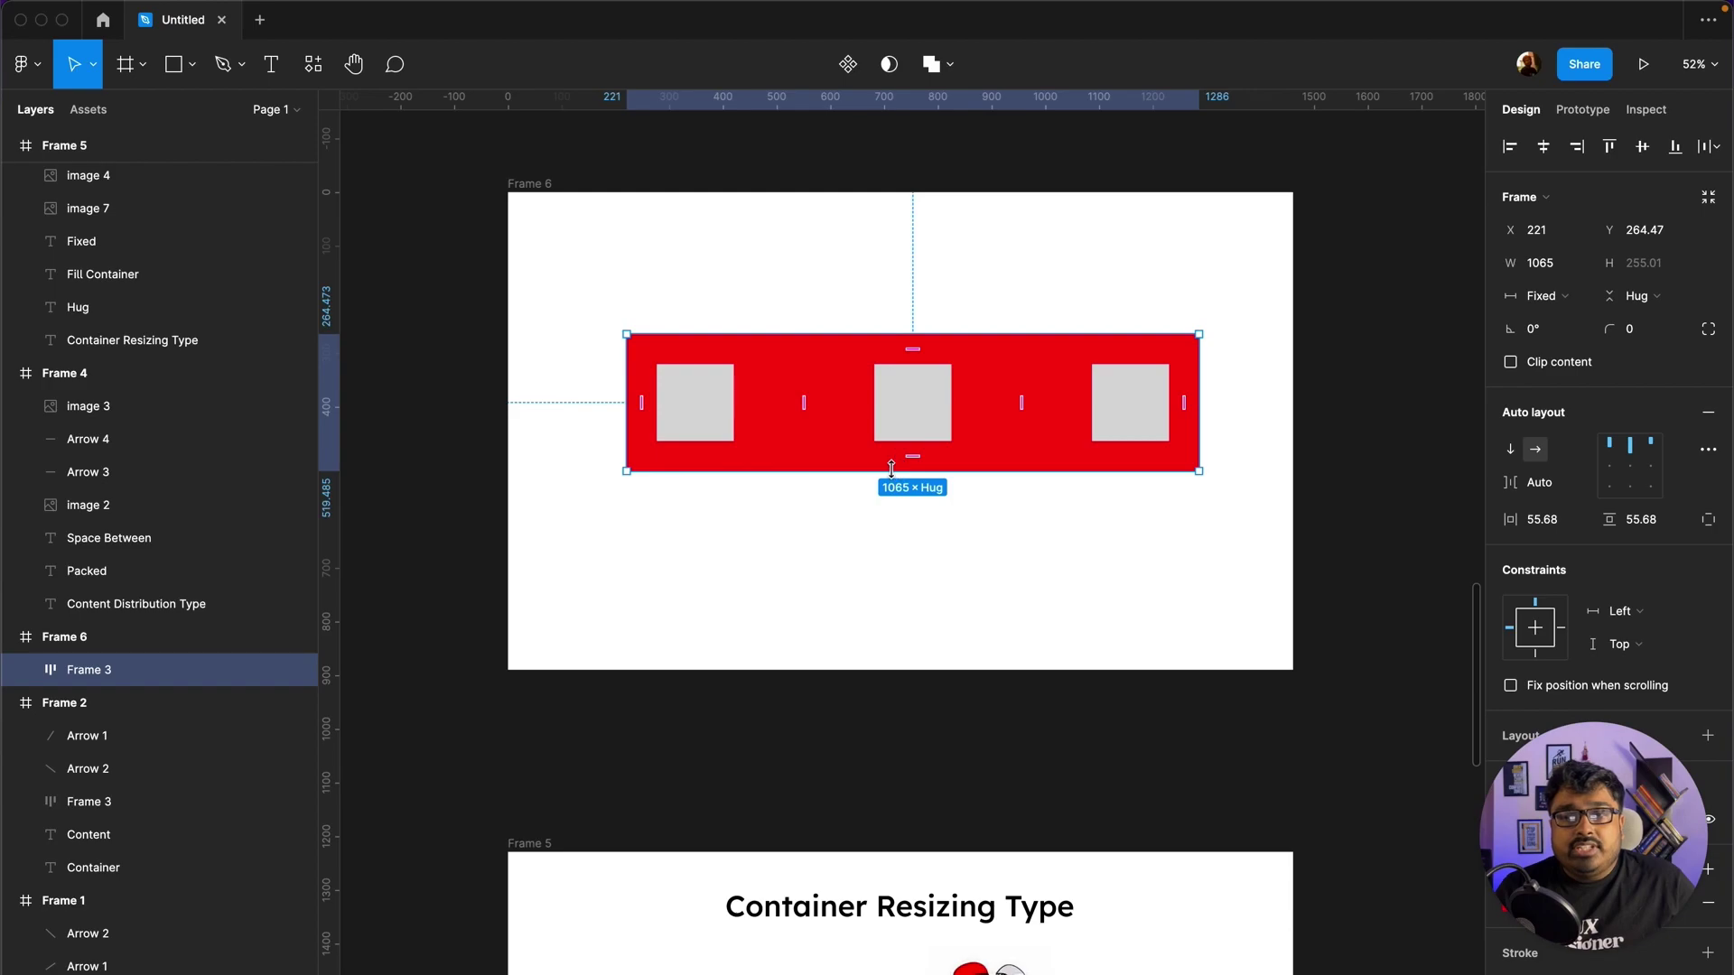
scroll(894, 402, up, 1)
scroll(858, 395, up, 1)
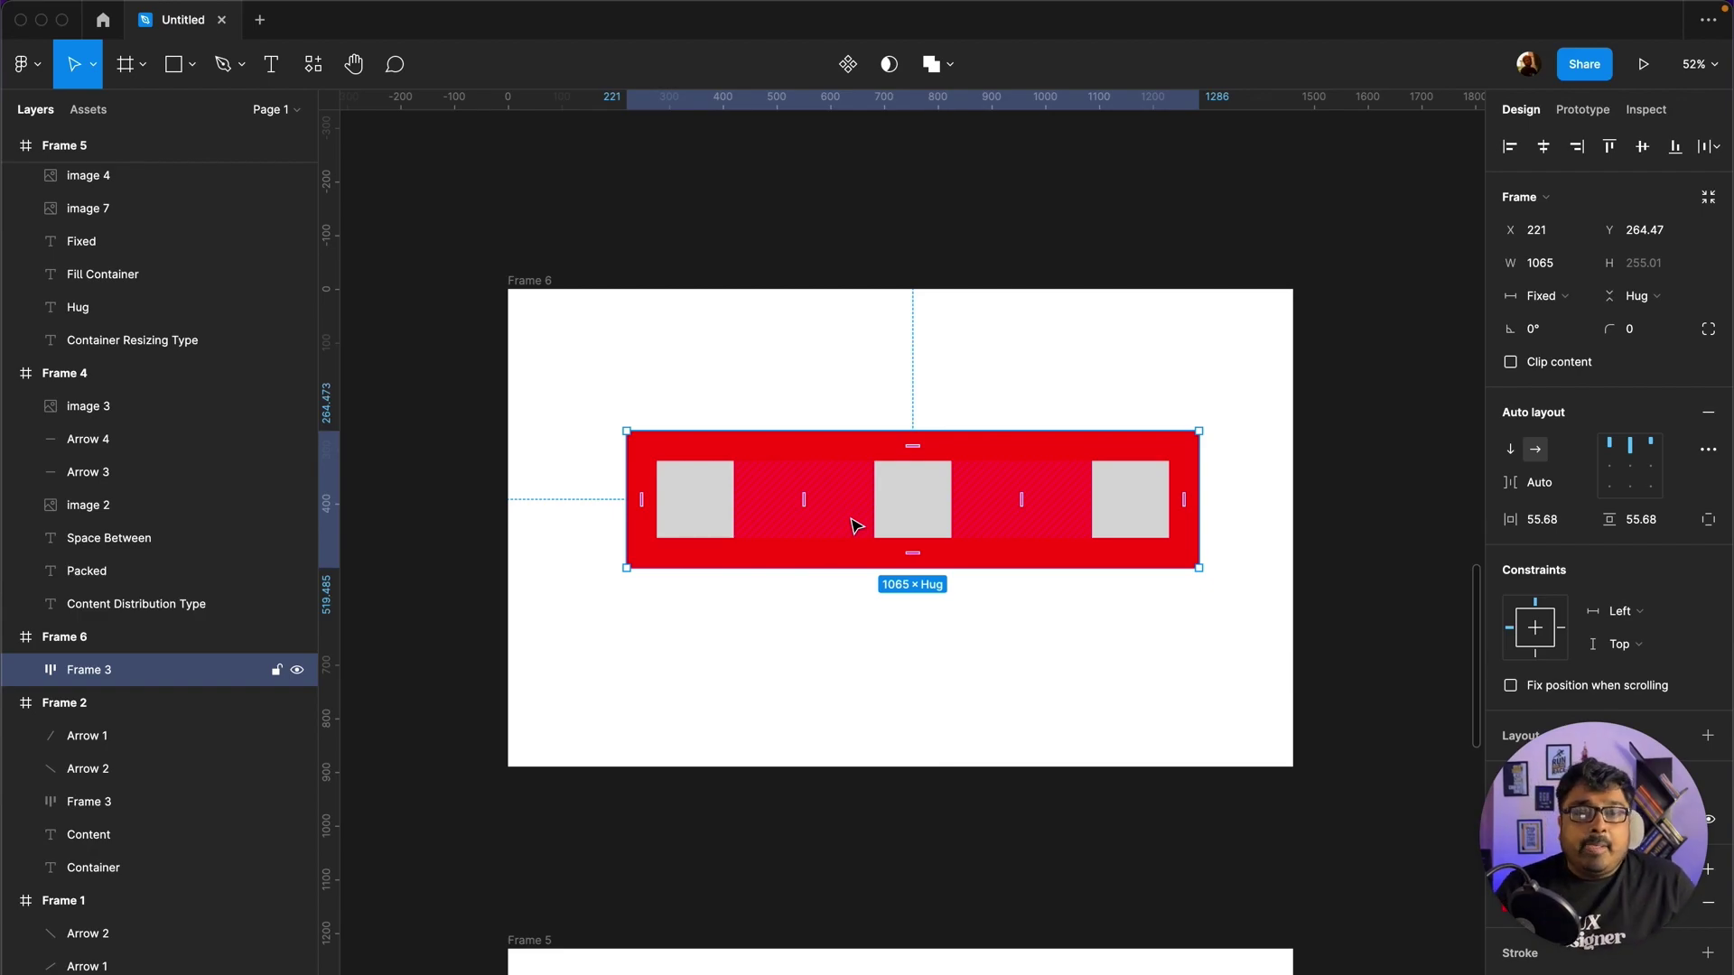
drag(849, 483, 847, 505)
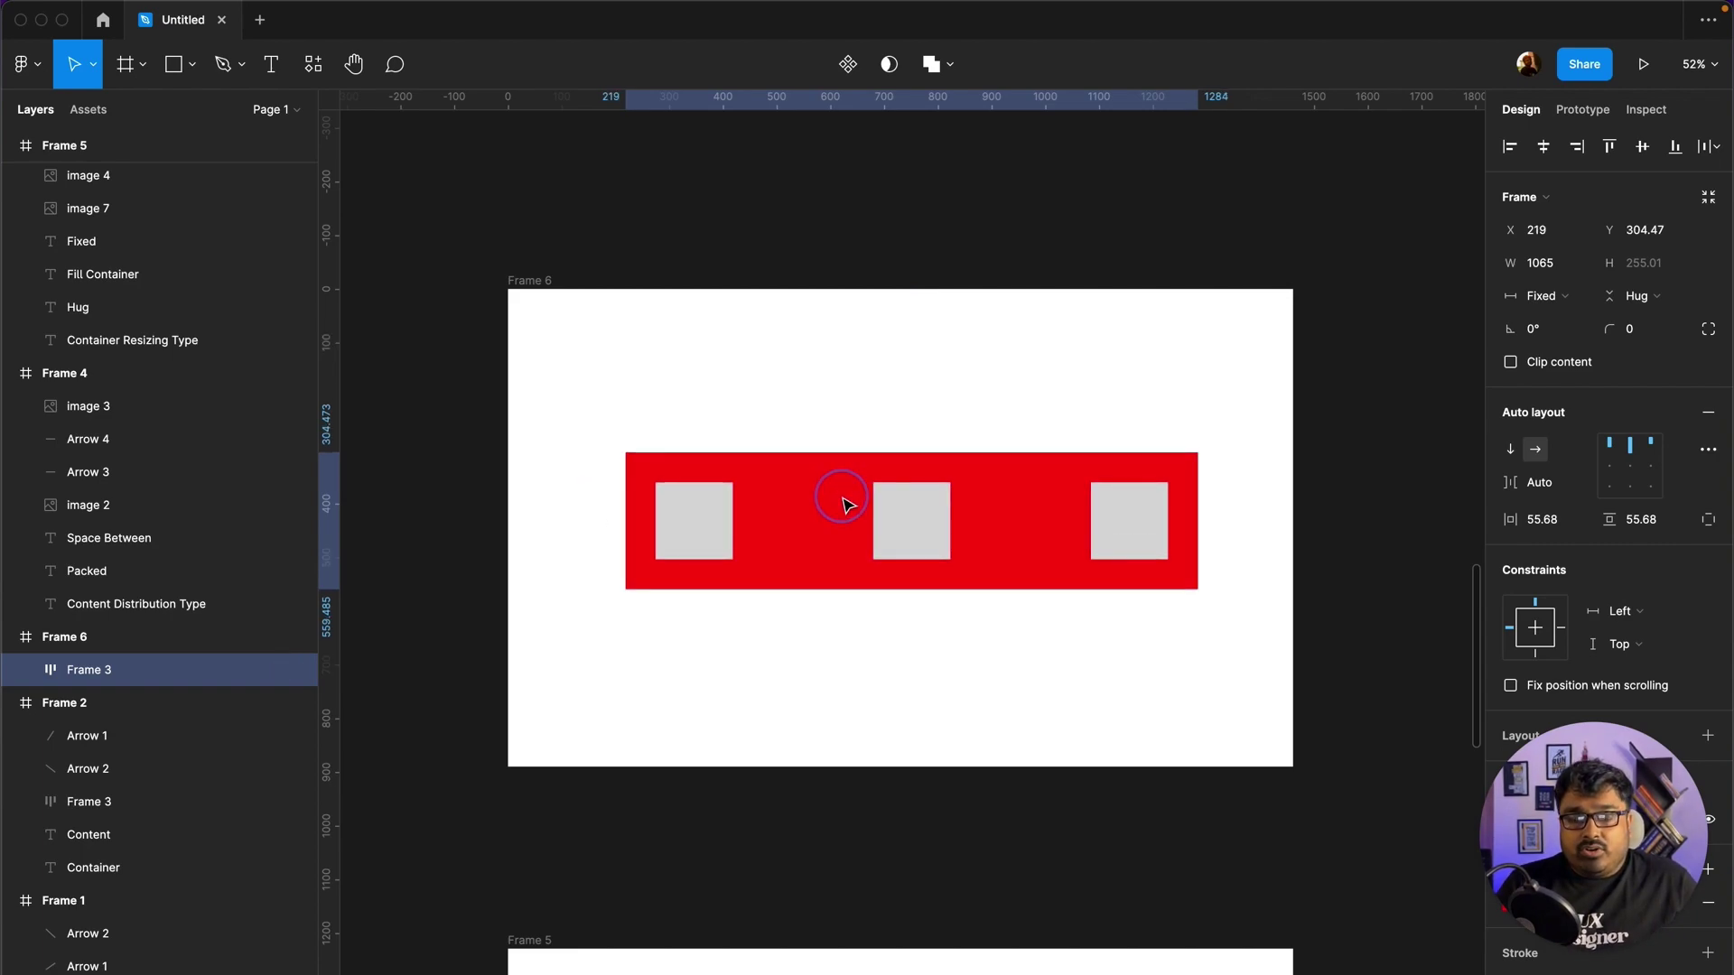
Step: Return the squares to packed spacing, trying centre and right alignments before settling on top-left
double_click(1617, 454)
click(1609, 444)
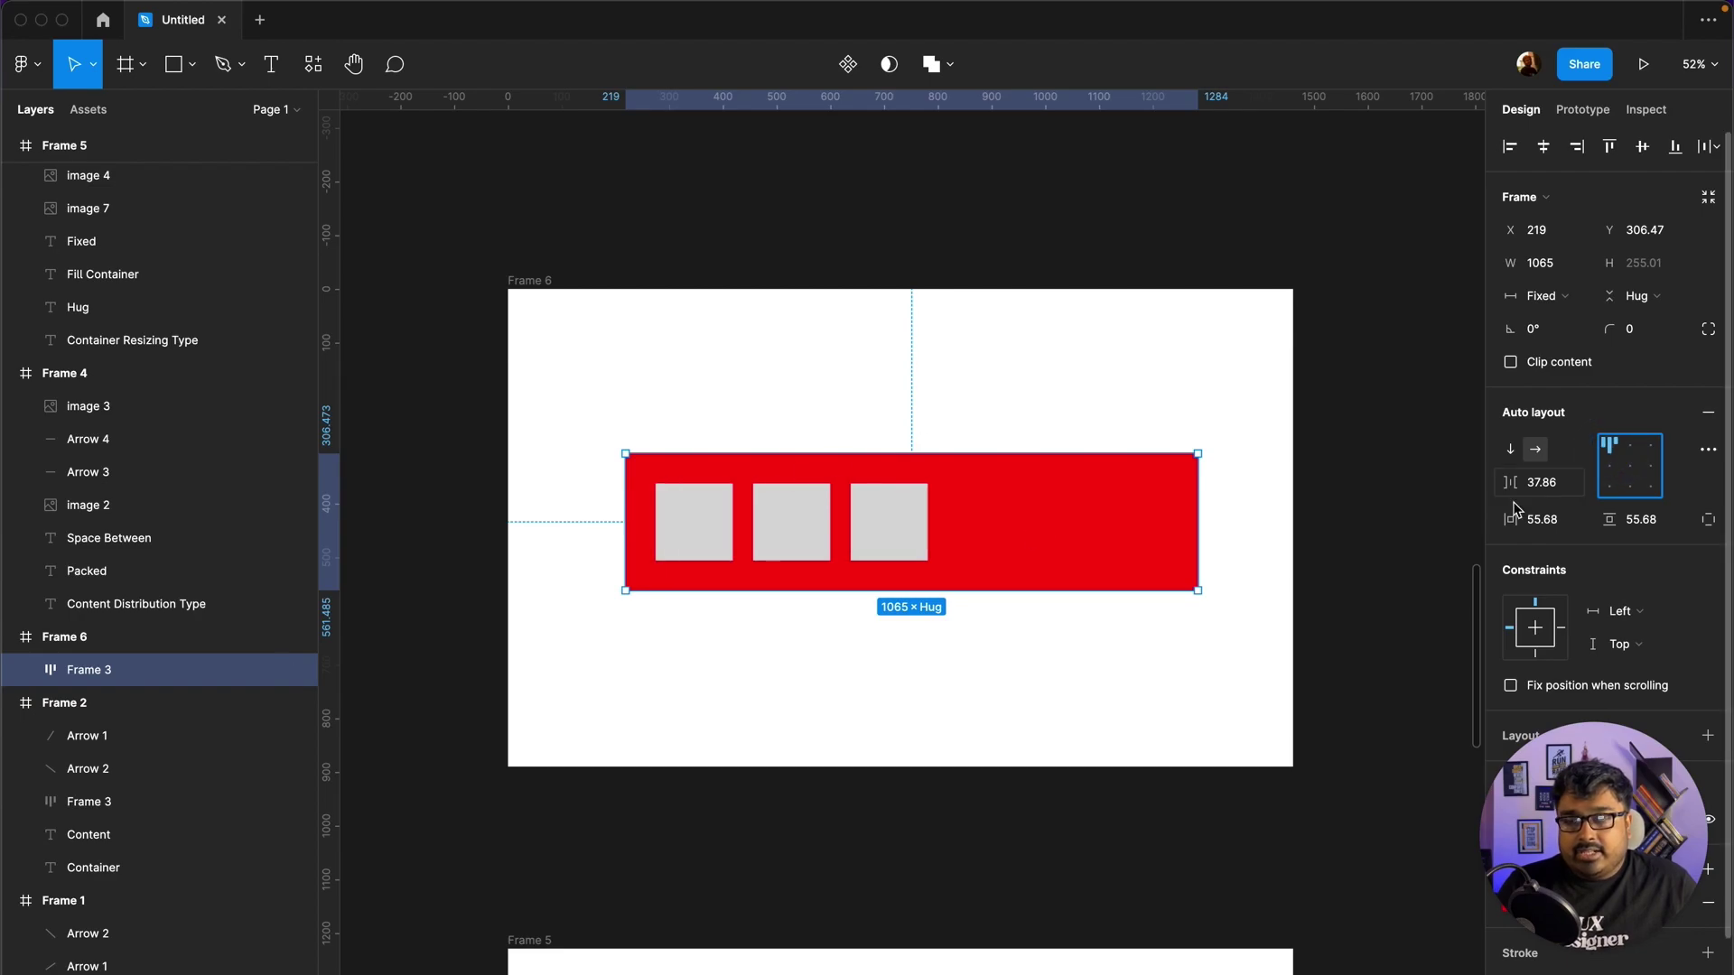
click(1631, 466)
click(1654, 466)
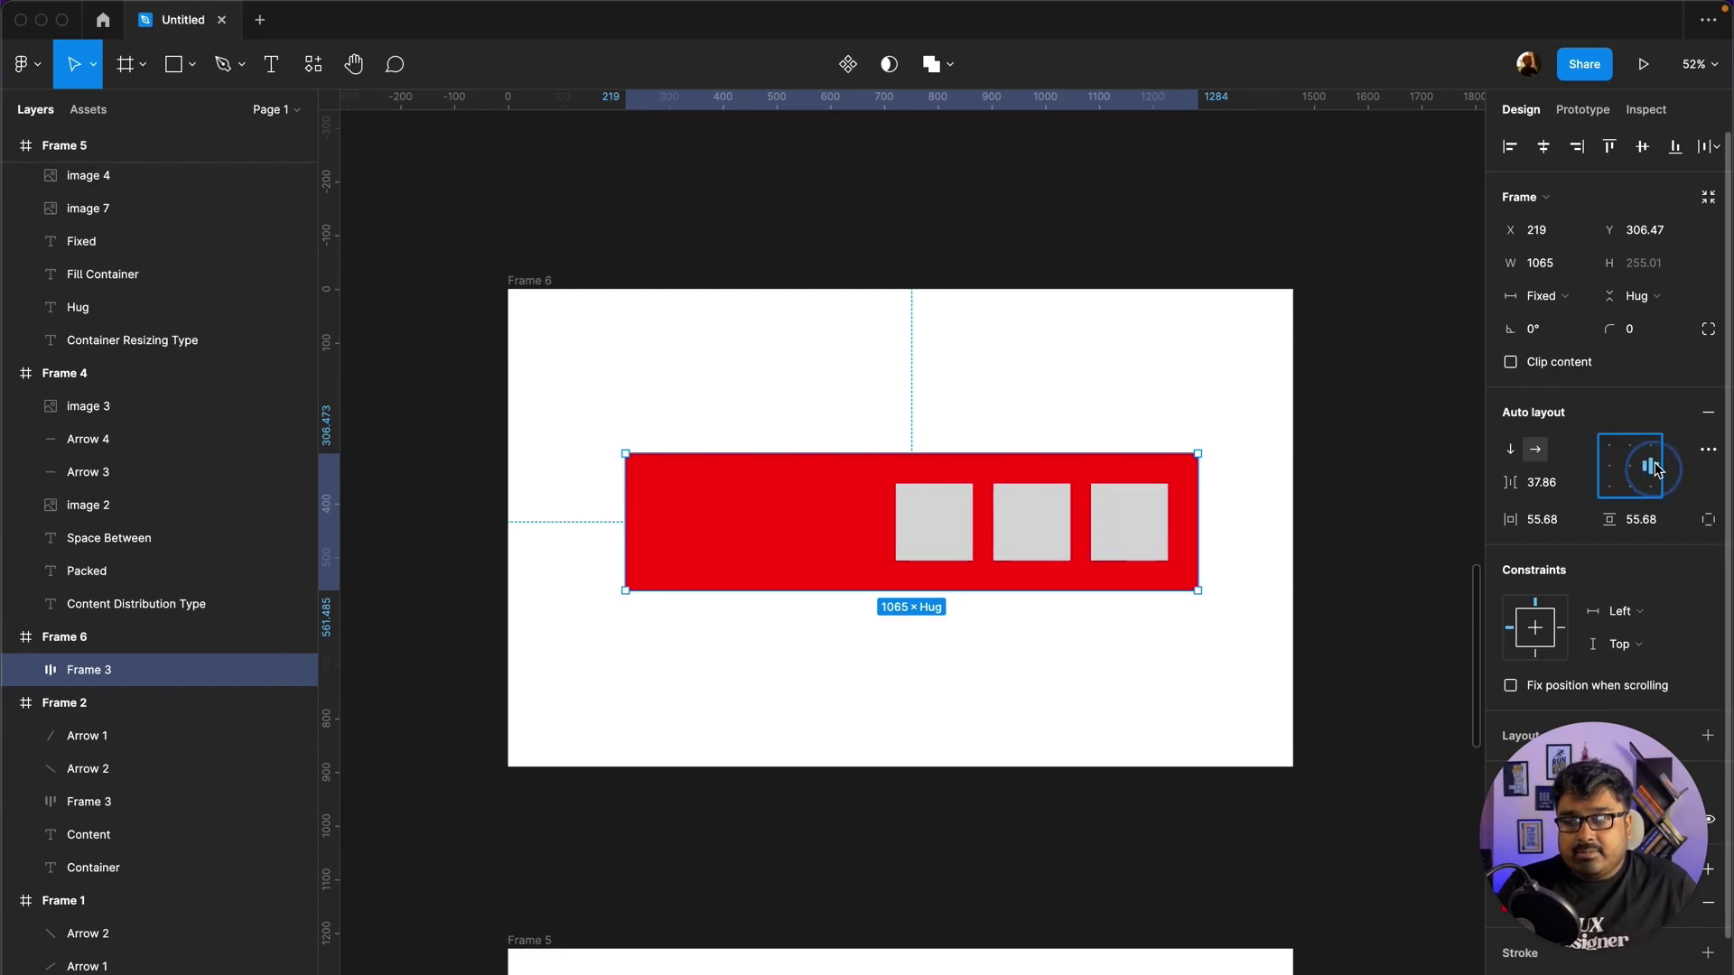
click(1631, 487)
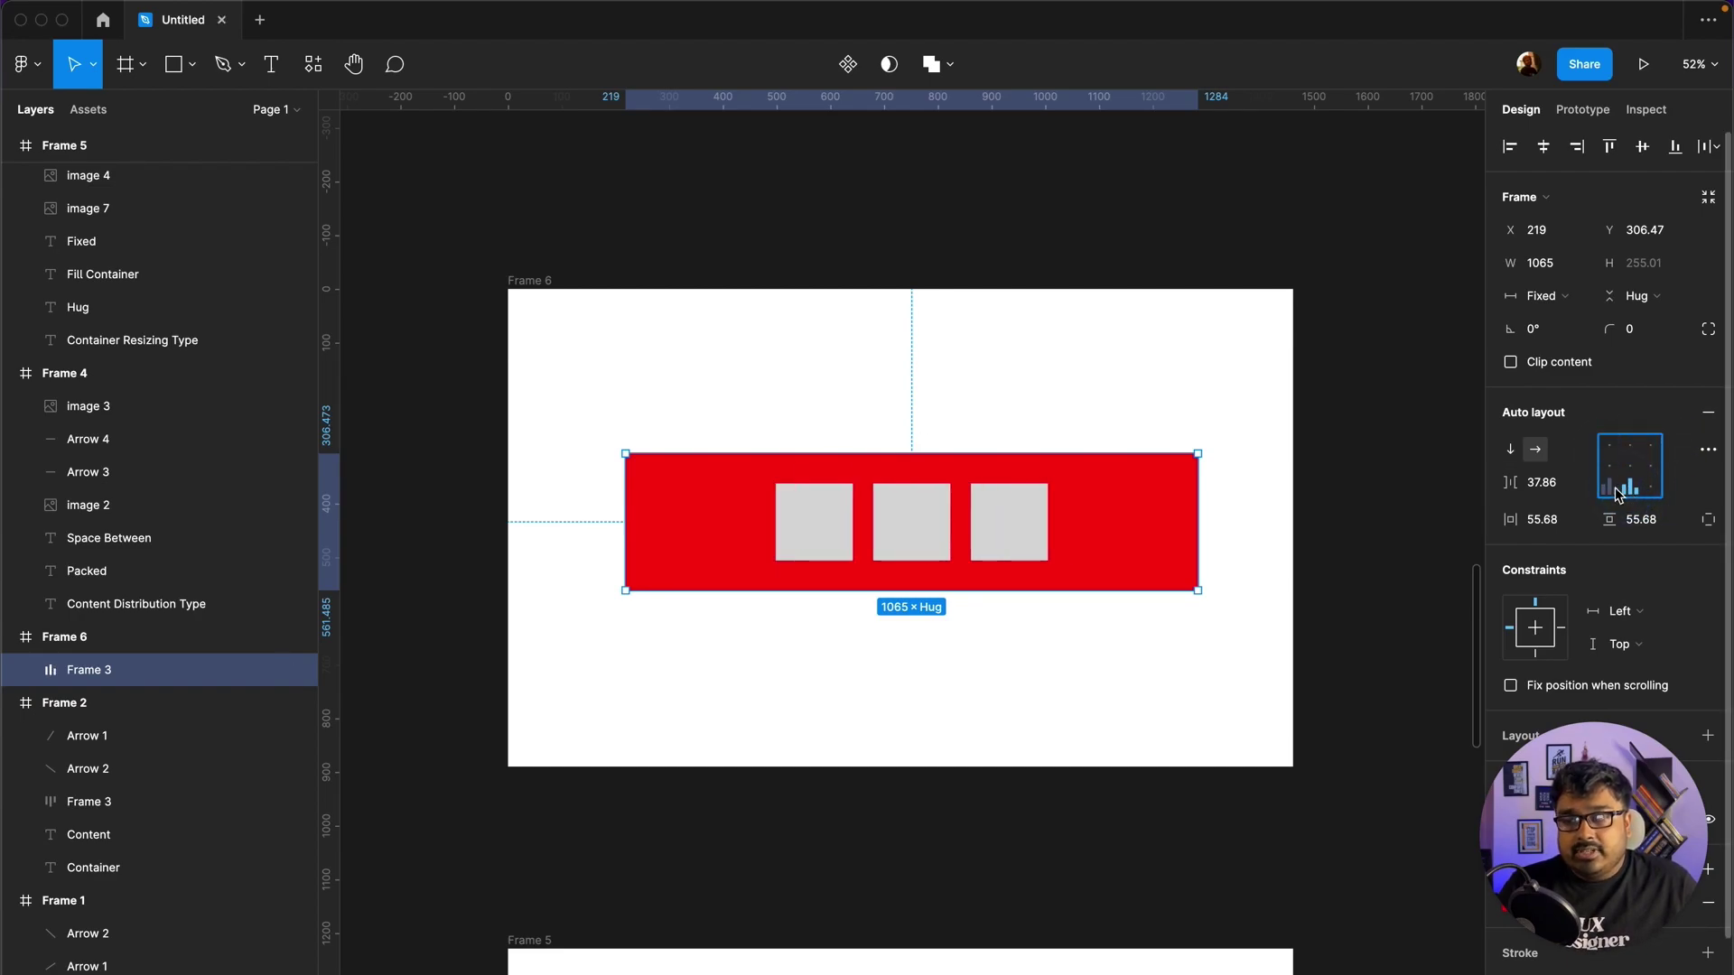
click(1616, 457)
click(1344, 522)
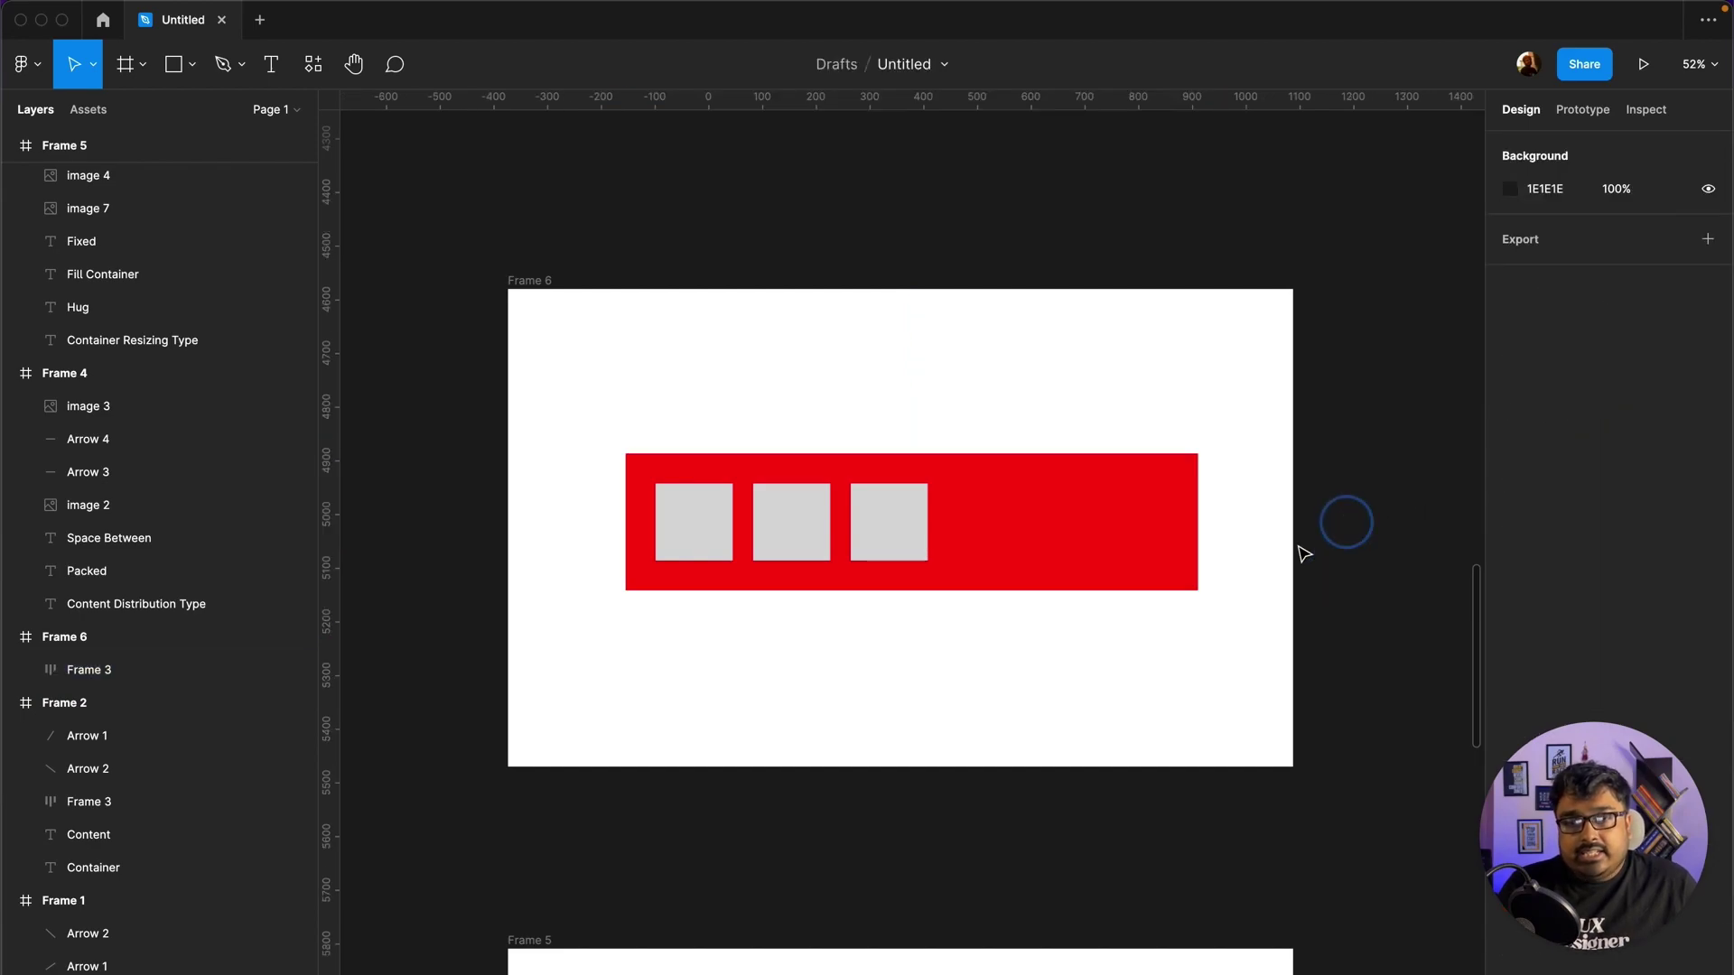
scroll(1122, 631, down, 3)
scroll(1123, 636, down, 3)
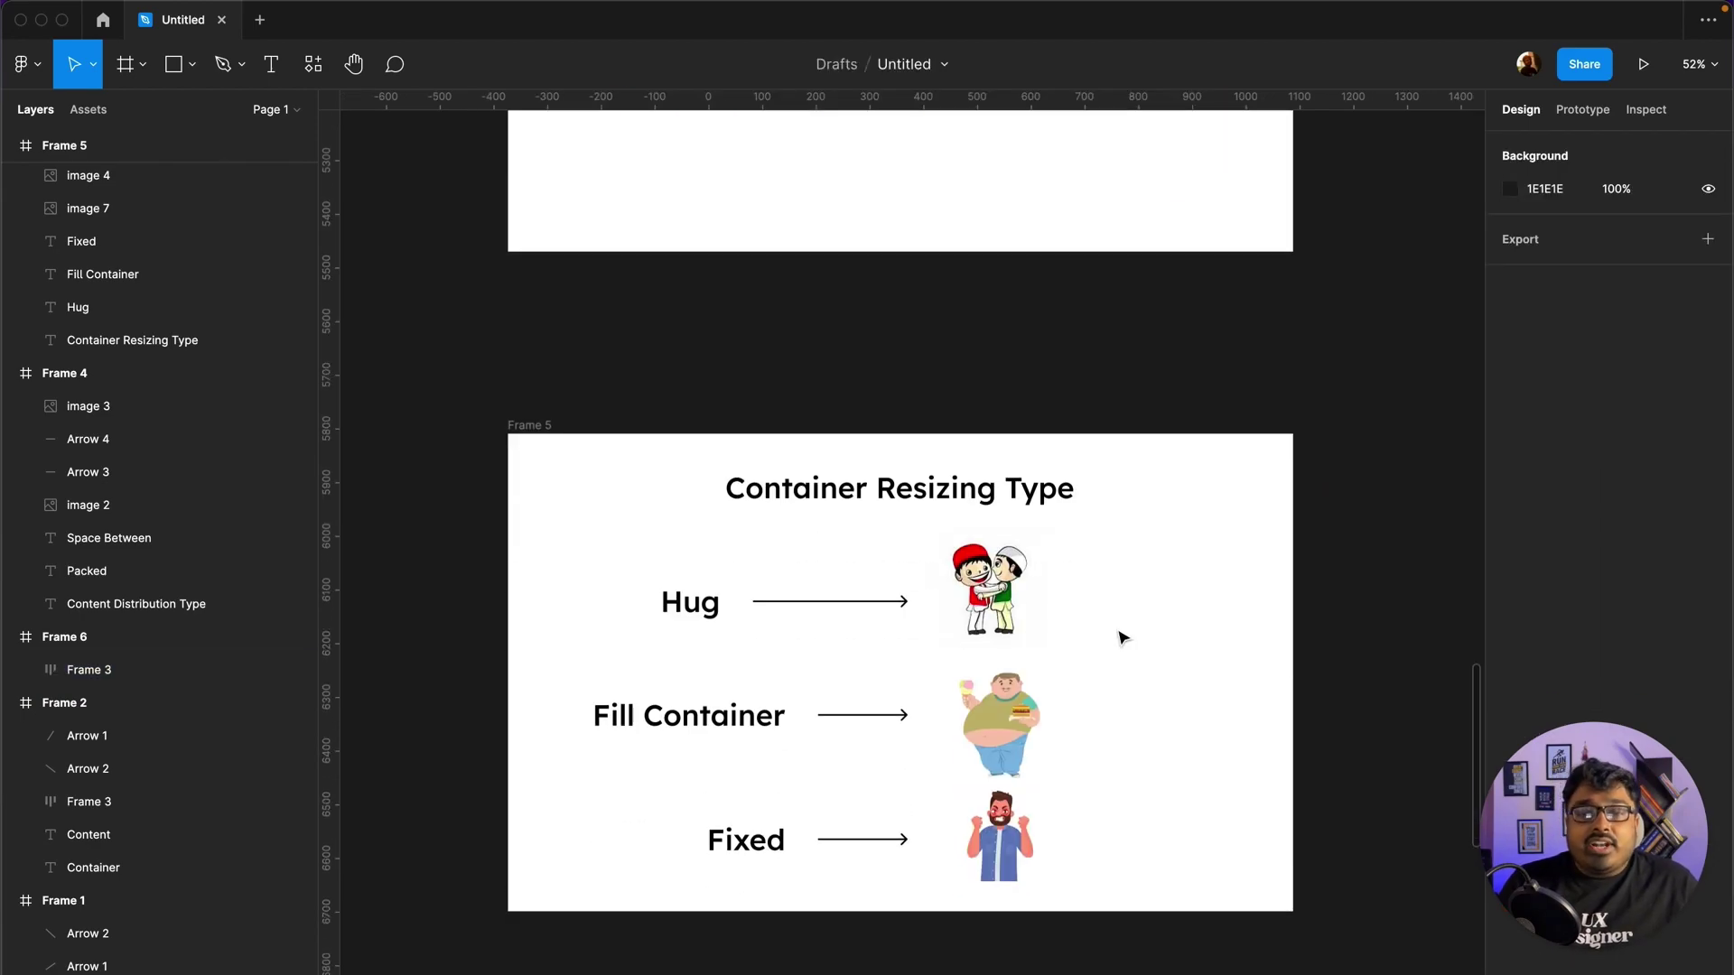
scroll(1123, 637, up, 10)
scroll(1119, 632, up, 1)
scroll(813, 686, down, 3)
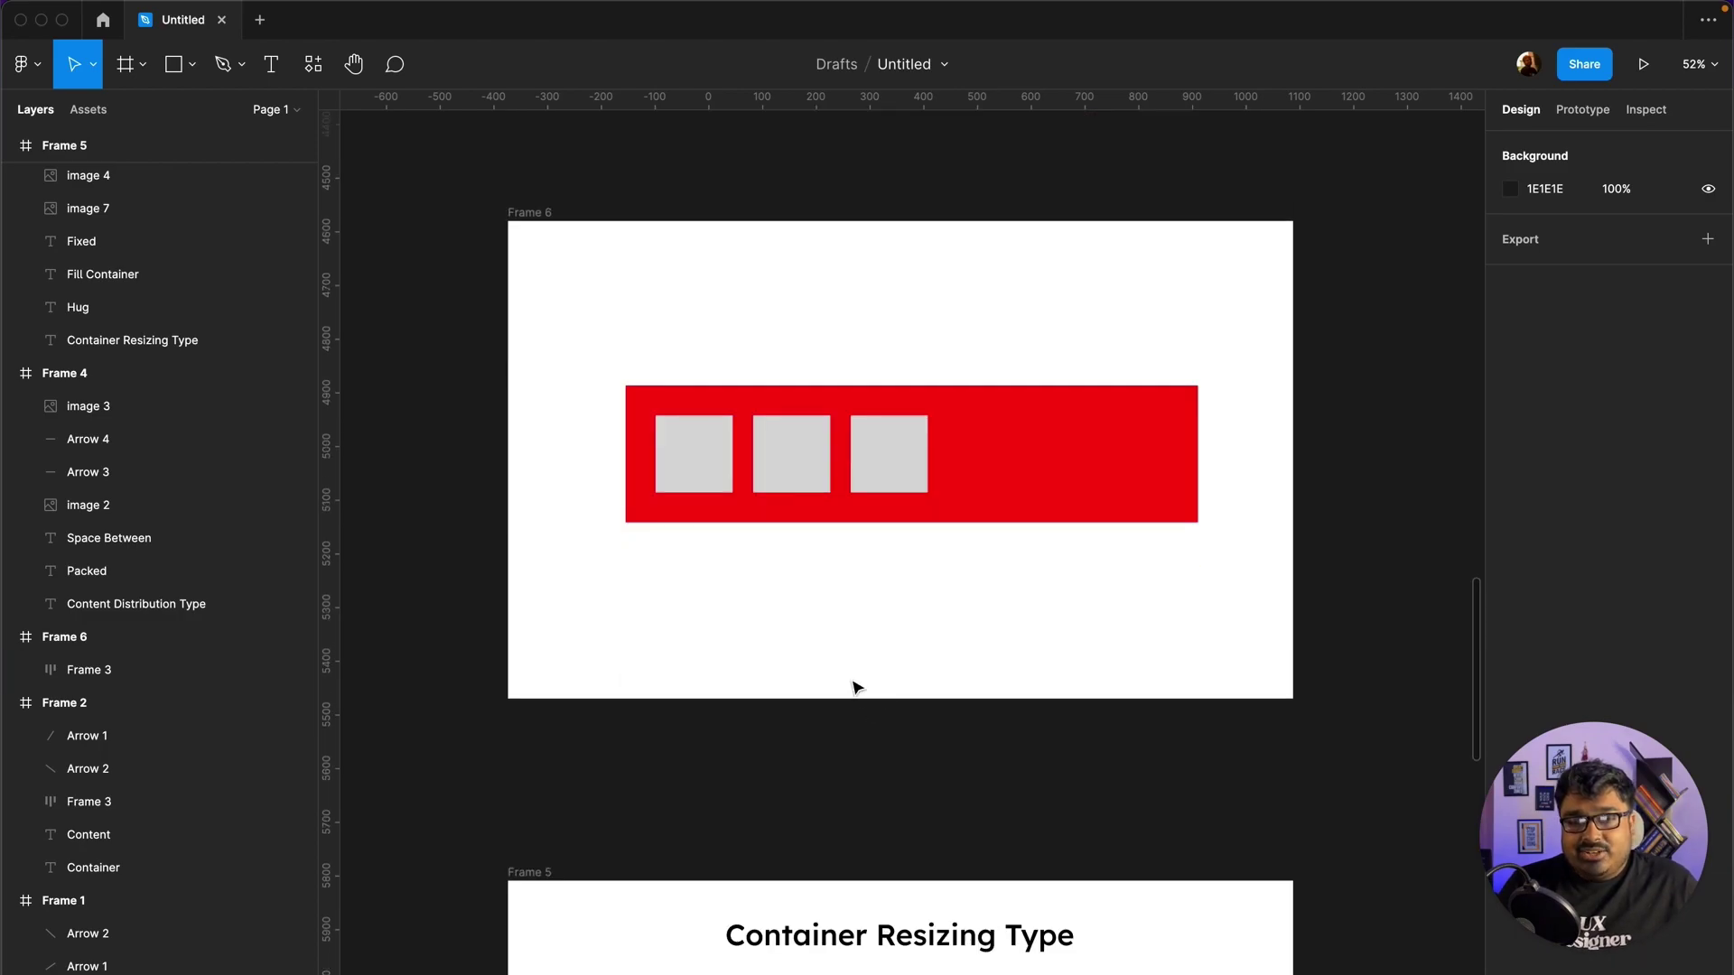
click(904, 456)
mouse_move(930, 485)
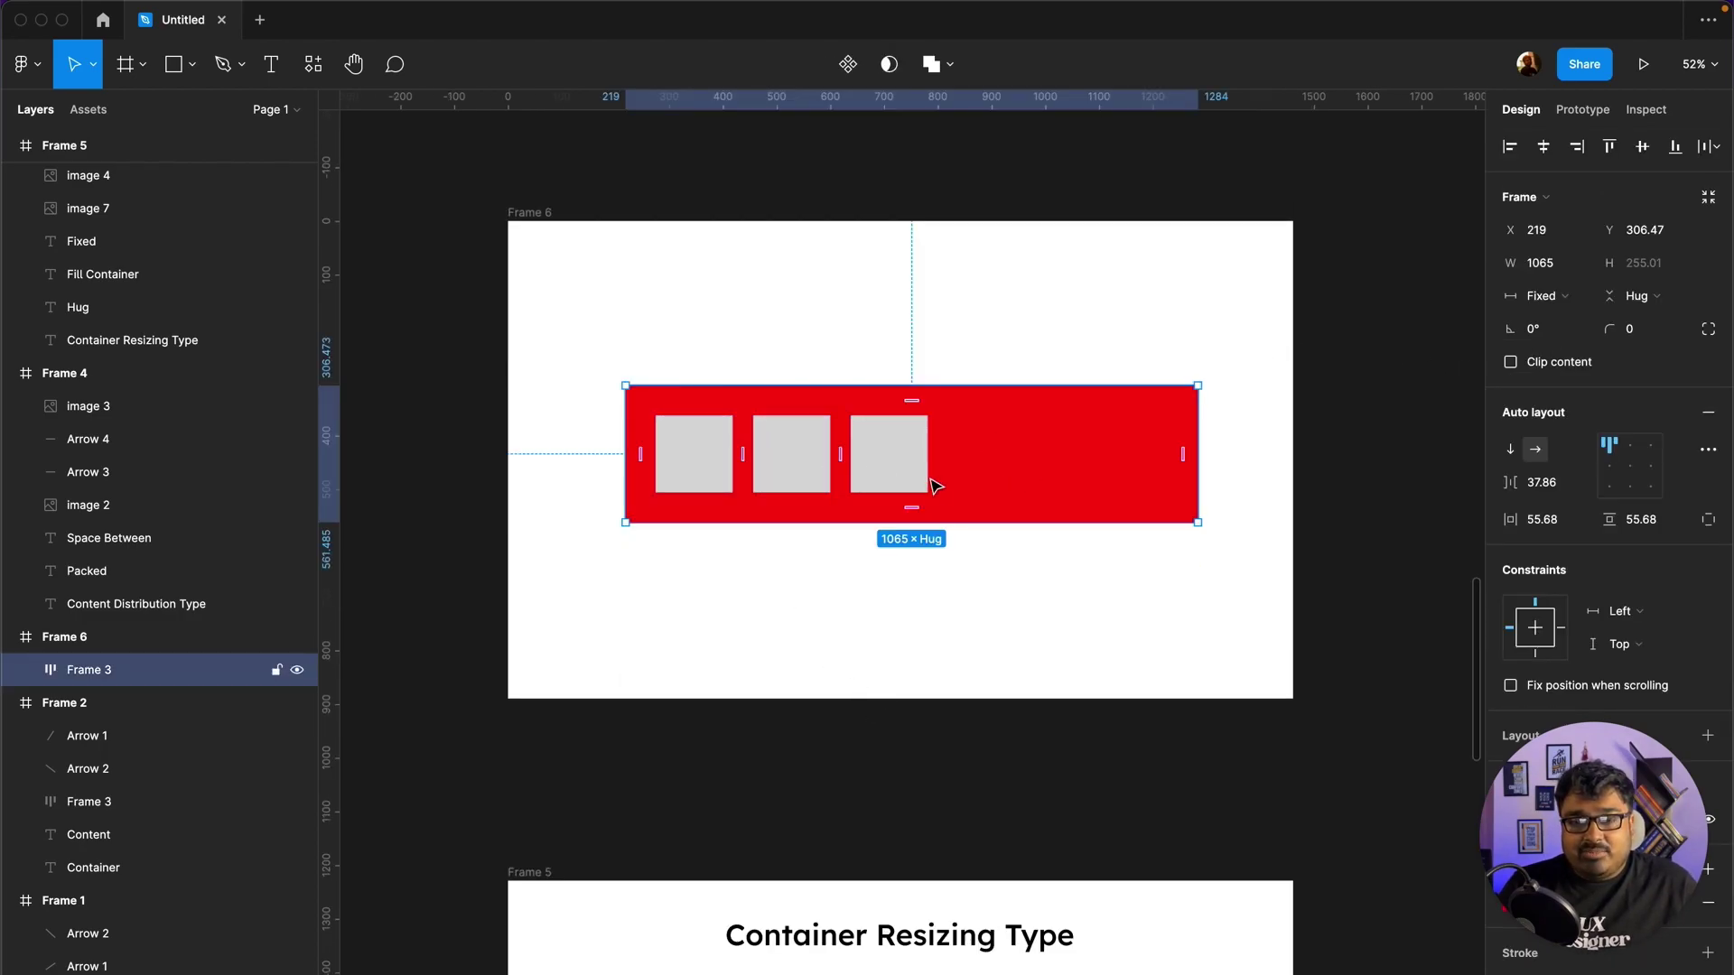
scroll(942, 542, down, 5)
scroll(942, 615, up, 5)
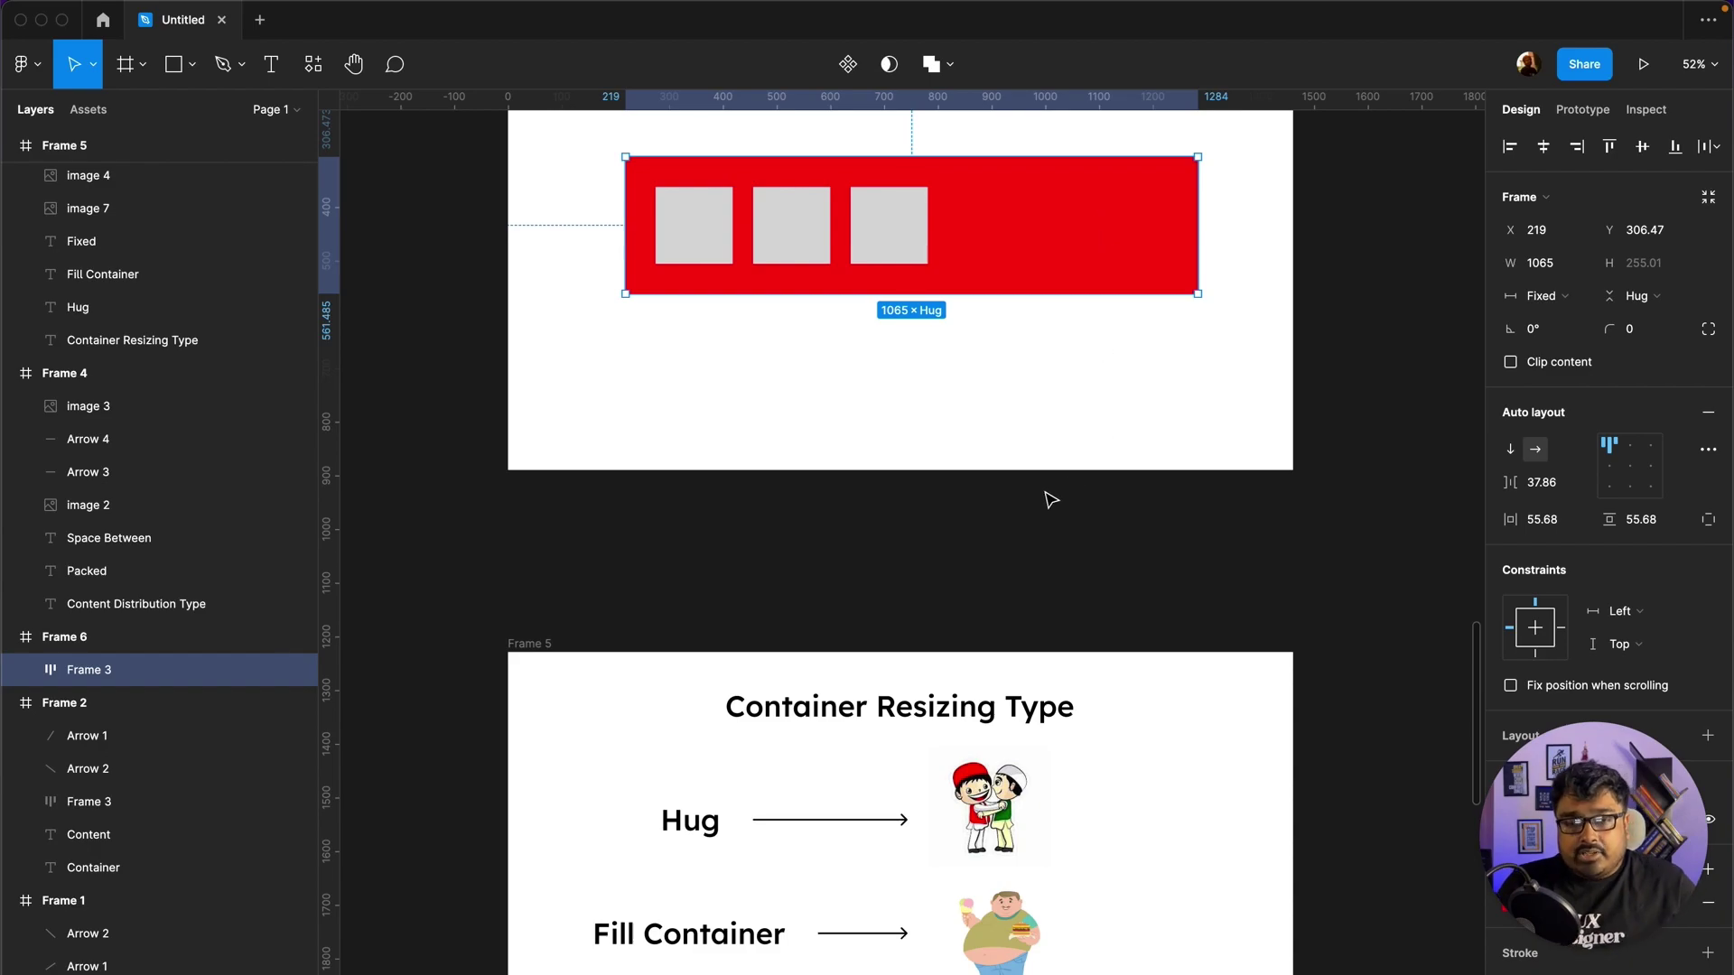
scroll(1050, 499, down, 1)
scroll(1048, 497, down, 5)
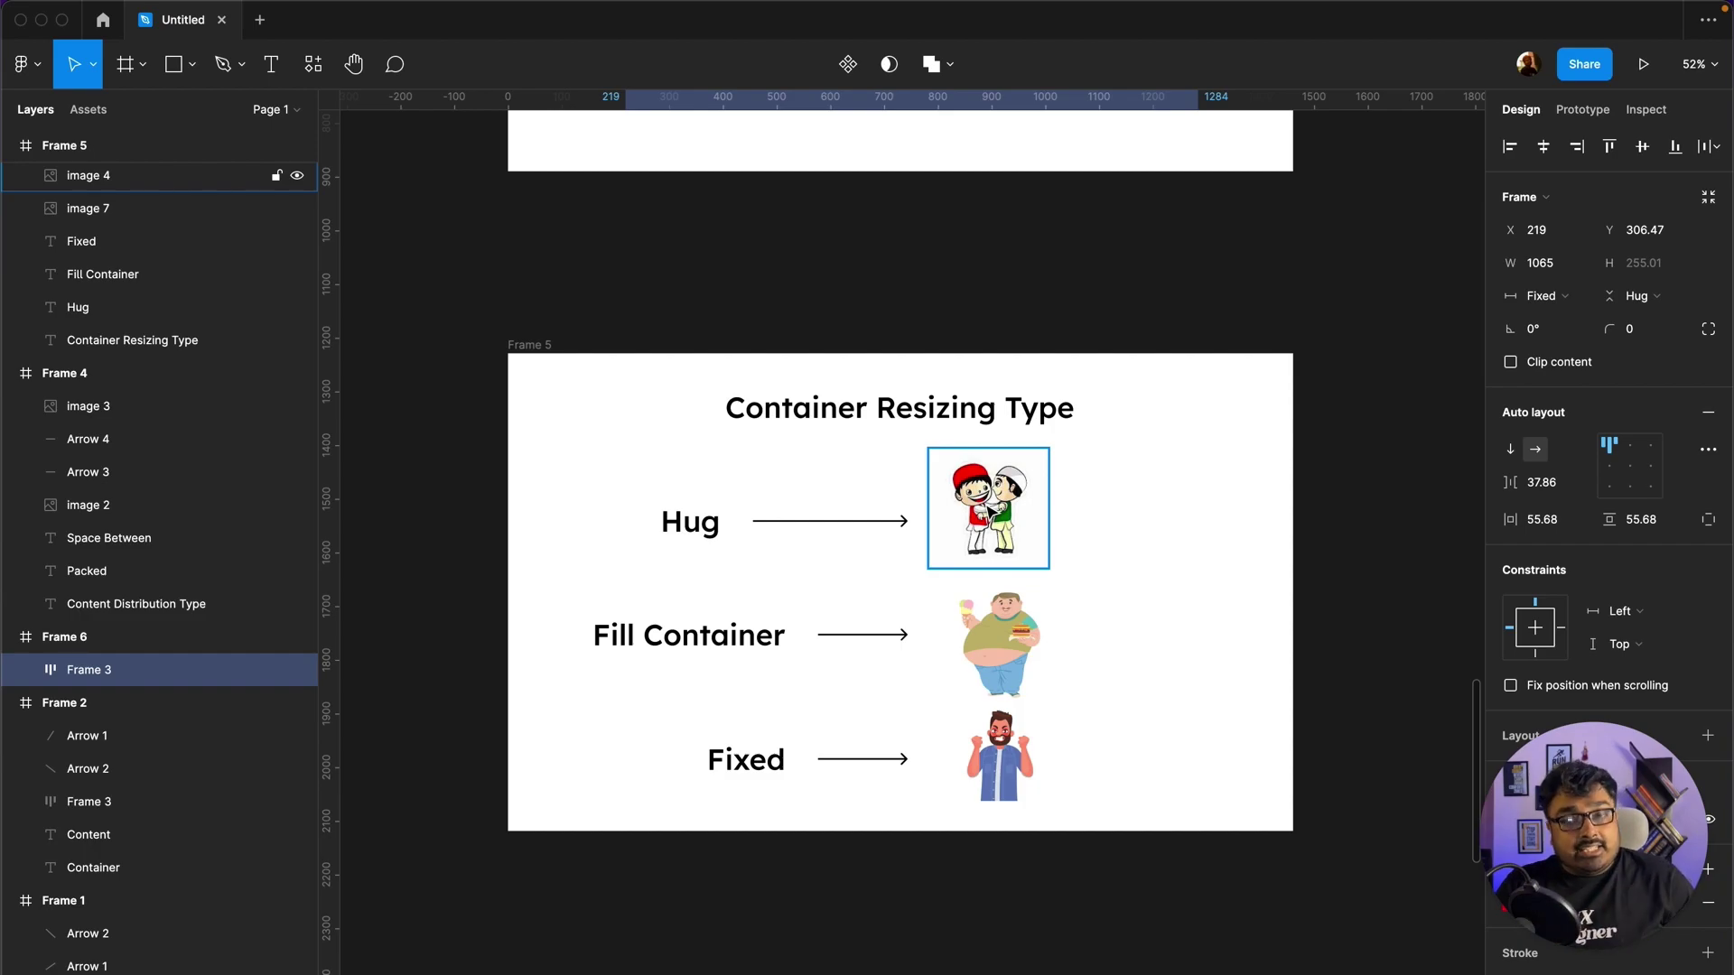
click(697, 522)
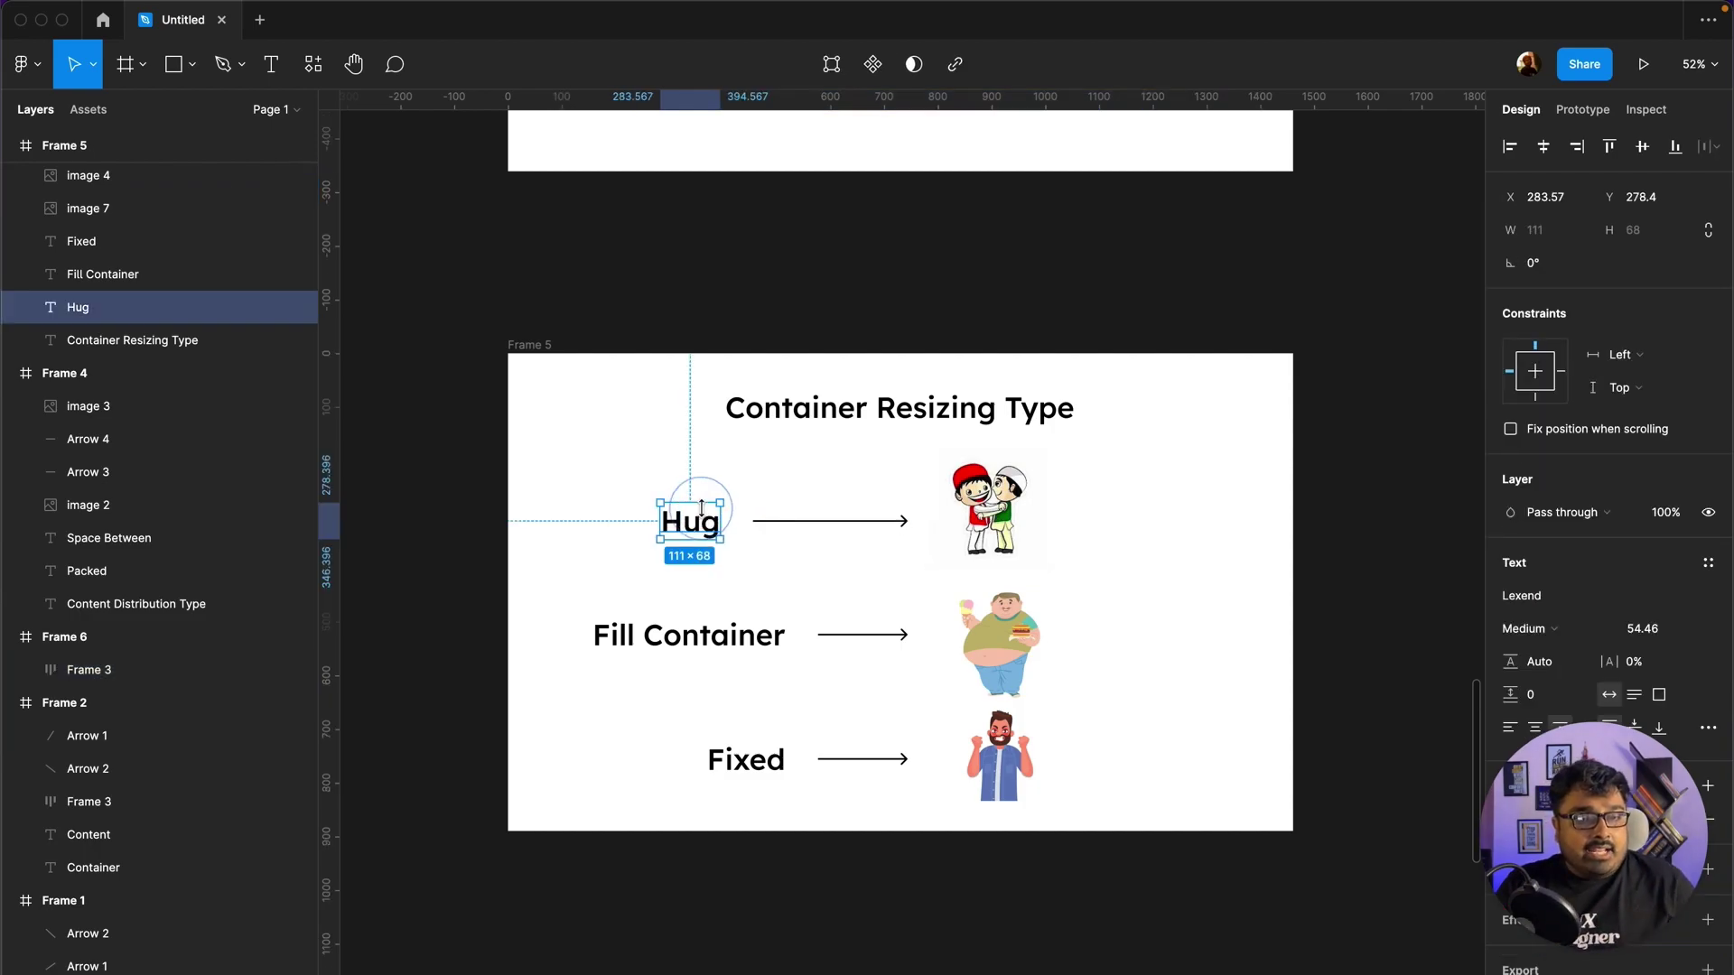
click(1017, 551)
scroll(1174, 569, down, 2)
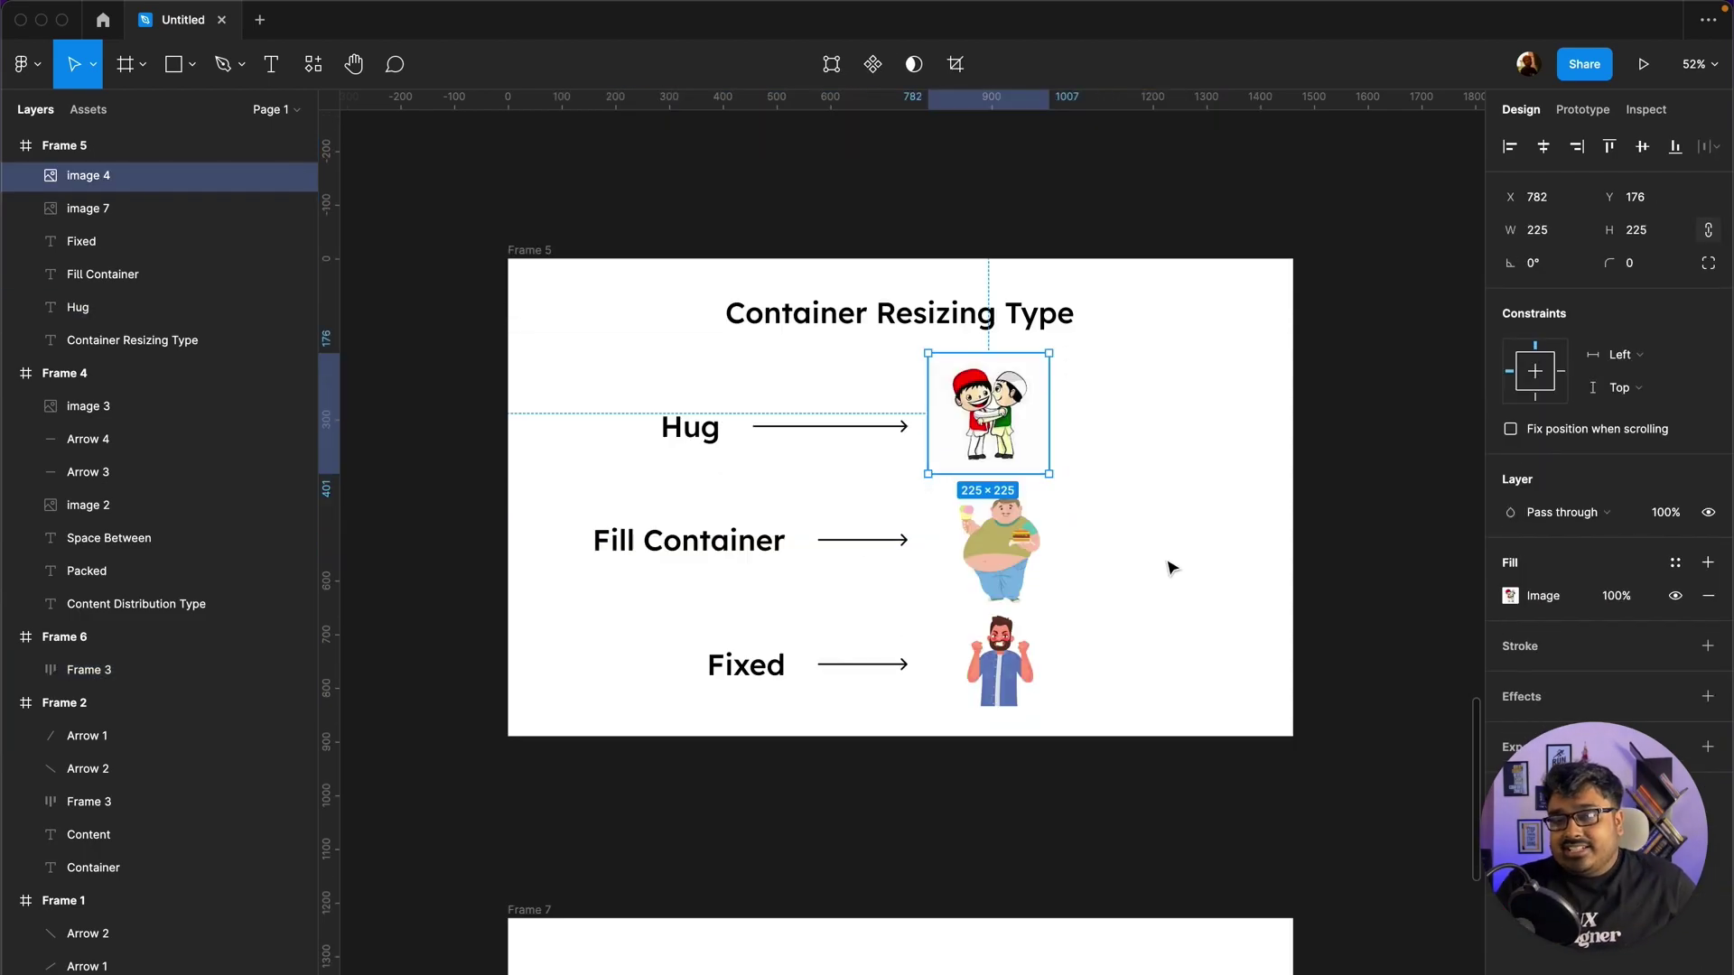
click(754, 553)
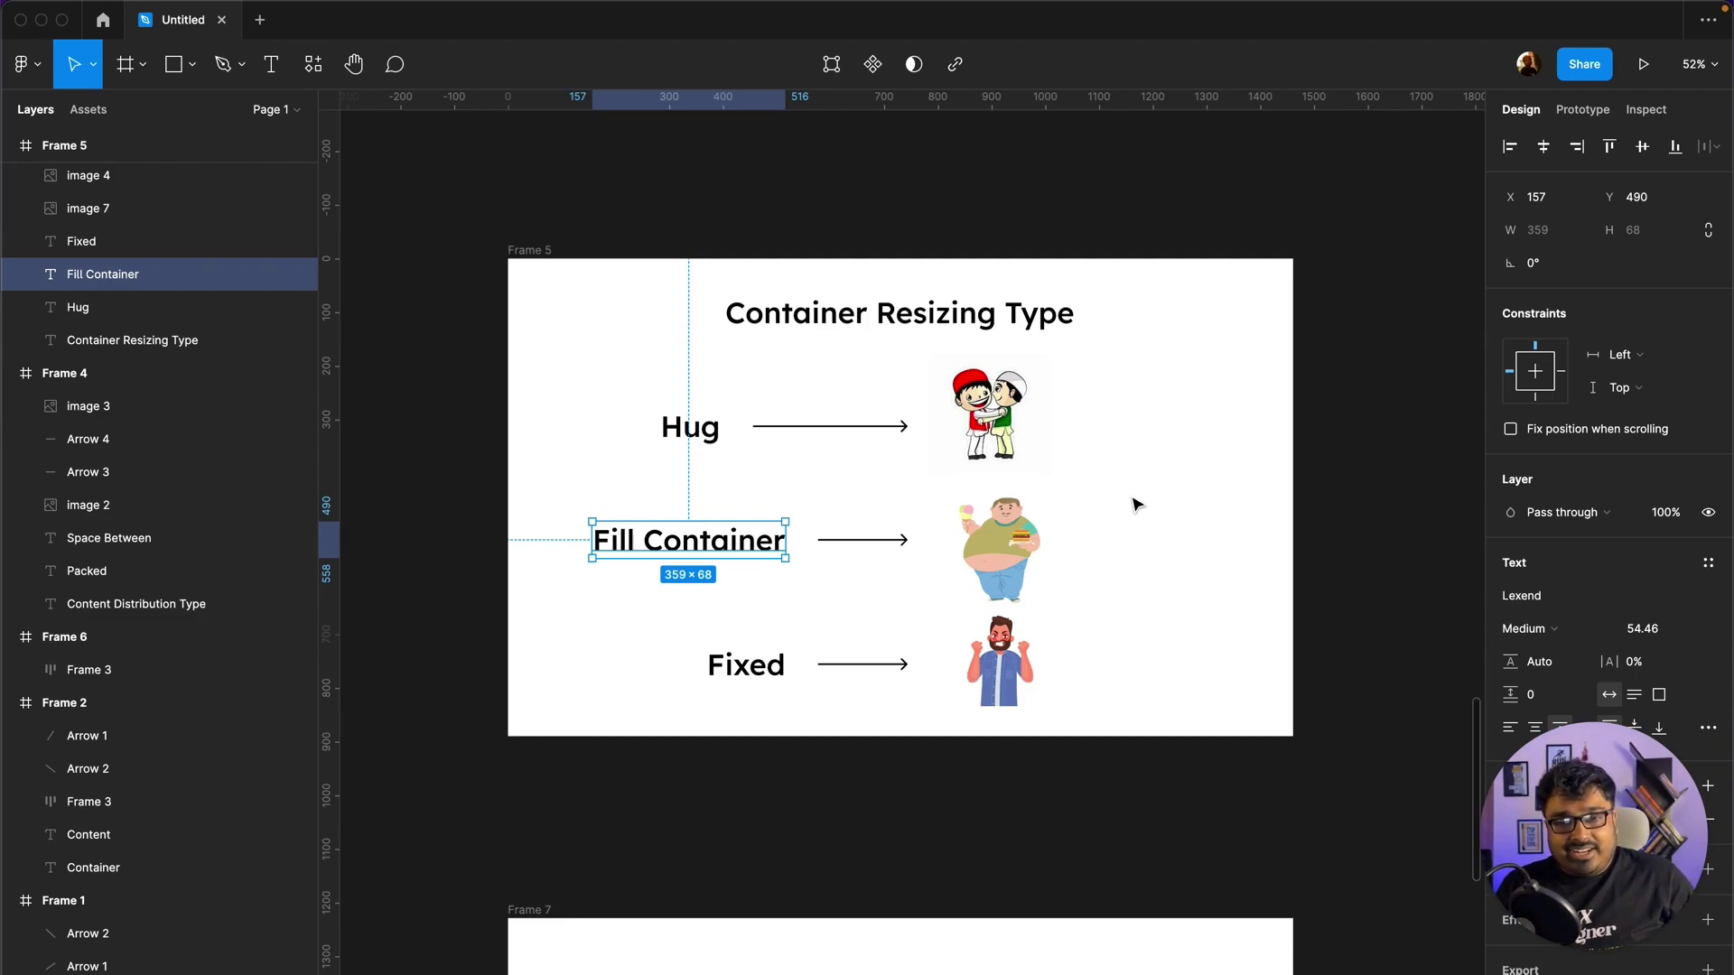
click(1136, 504)
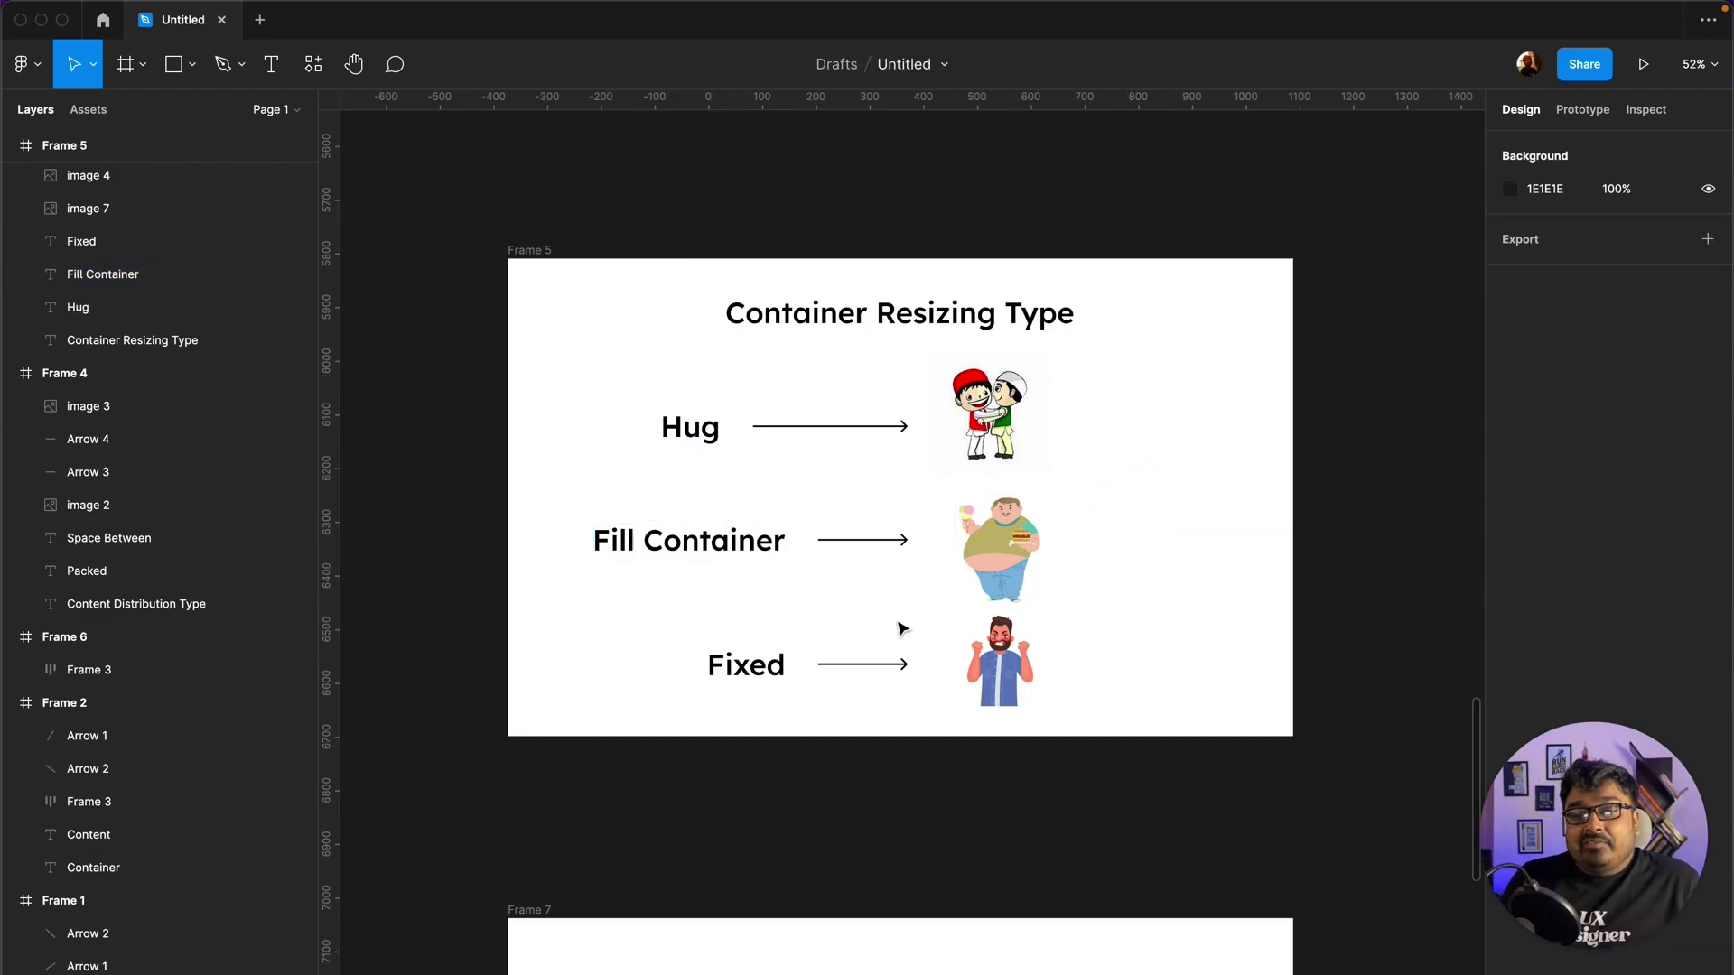
click(754, 668)
click(1073, 641)
click(1021, 655)
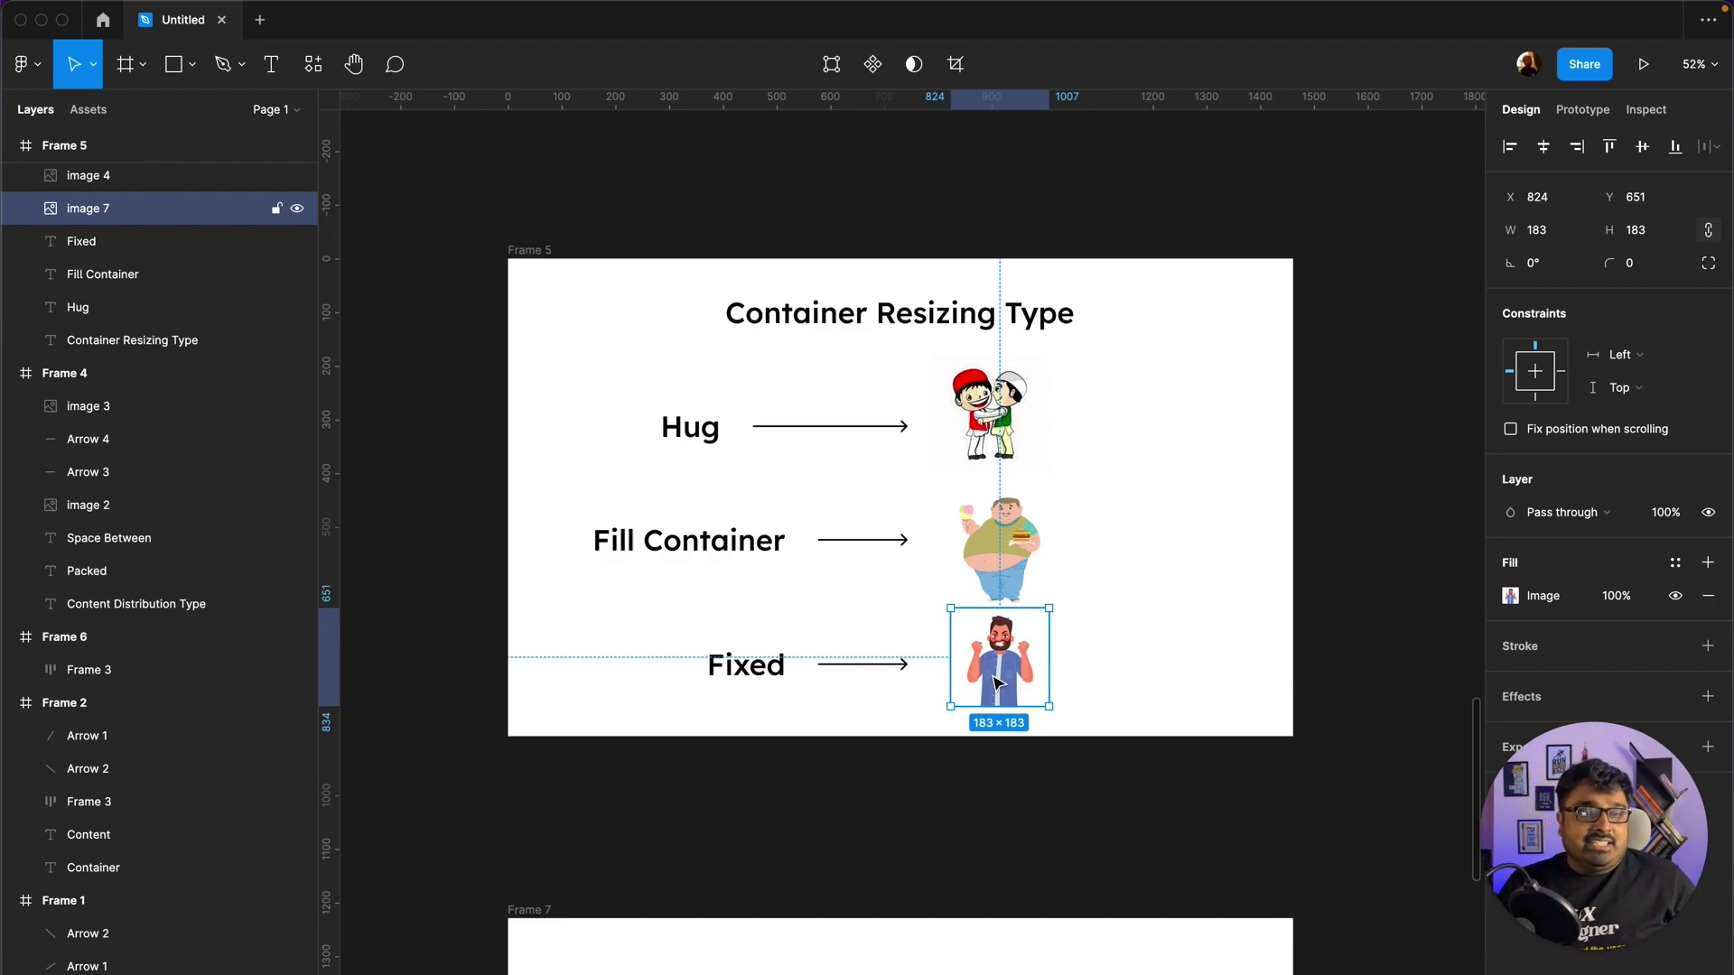
click(966, 438)
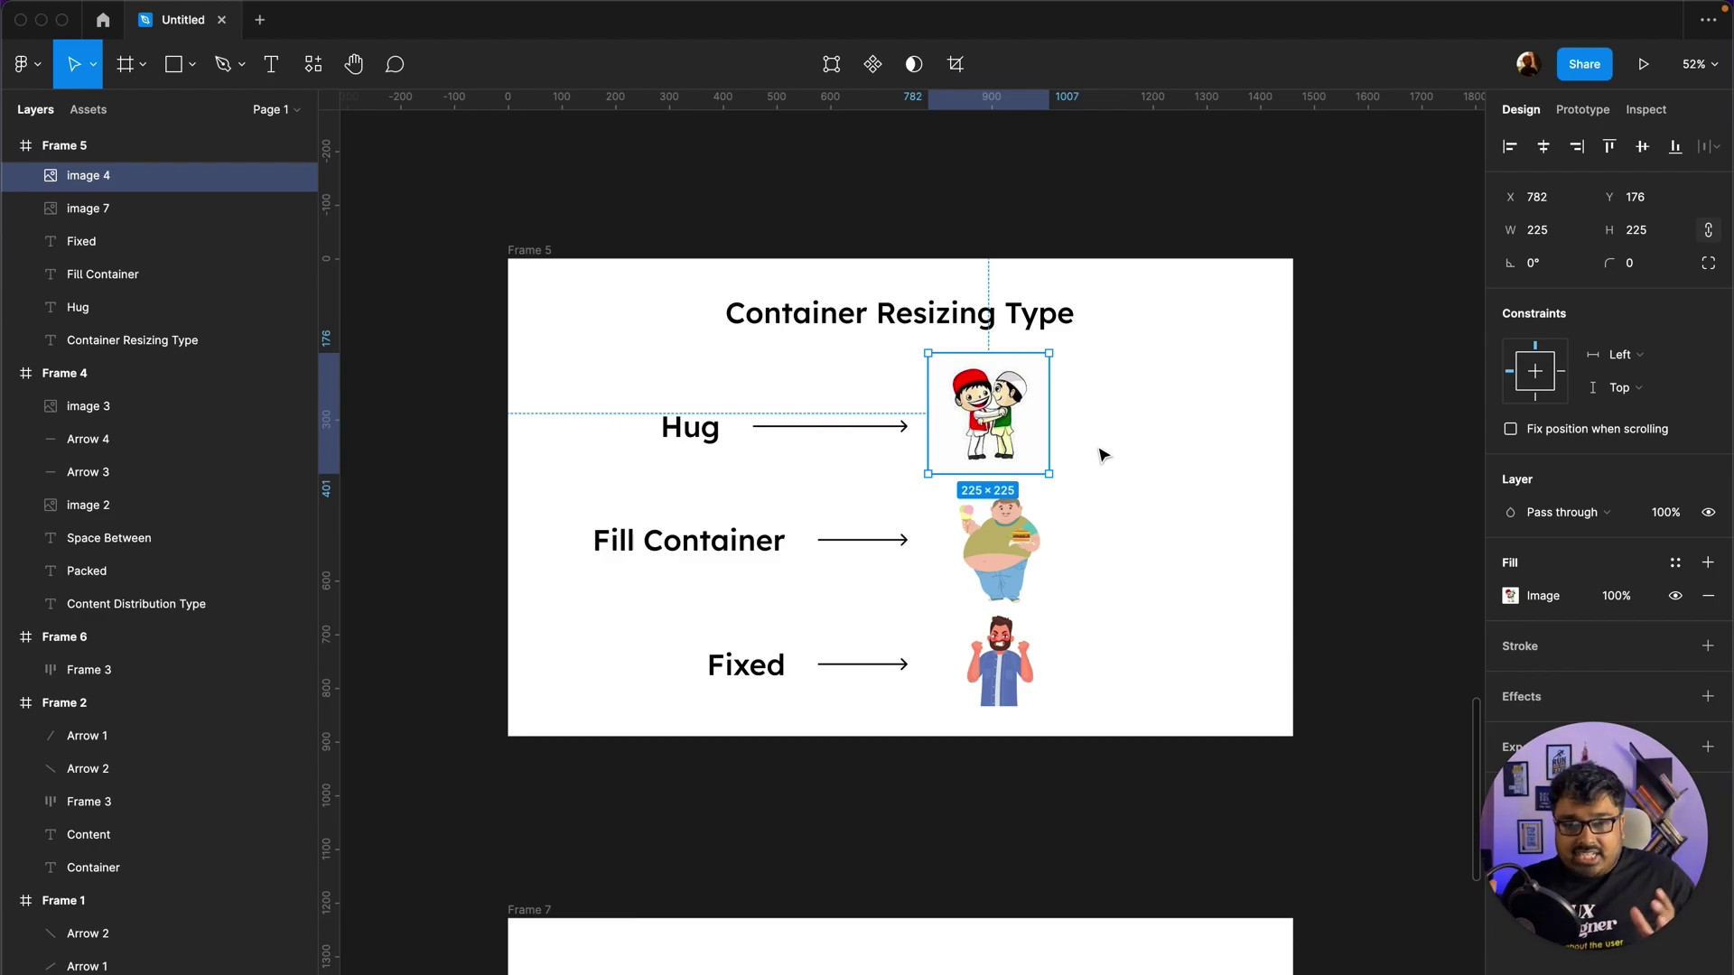
click(1014, 535)
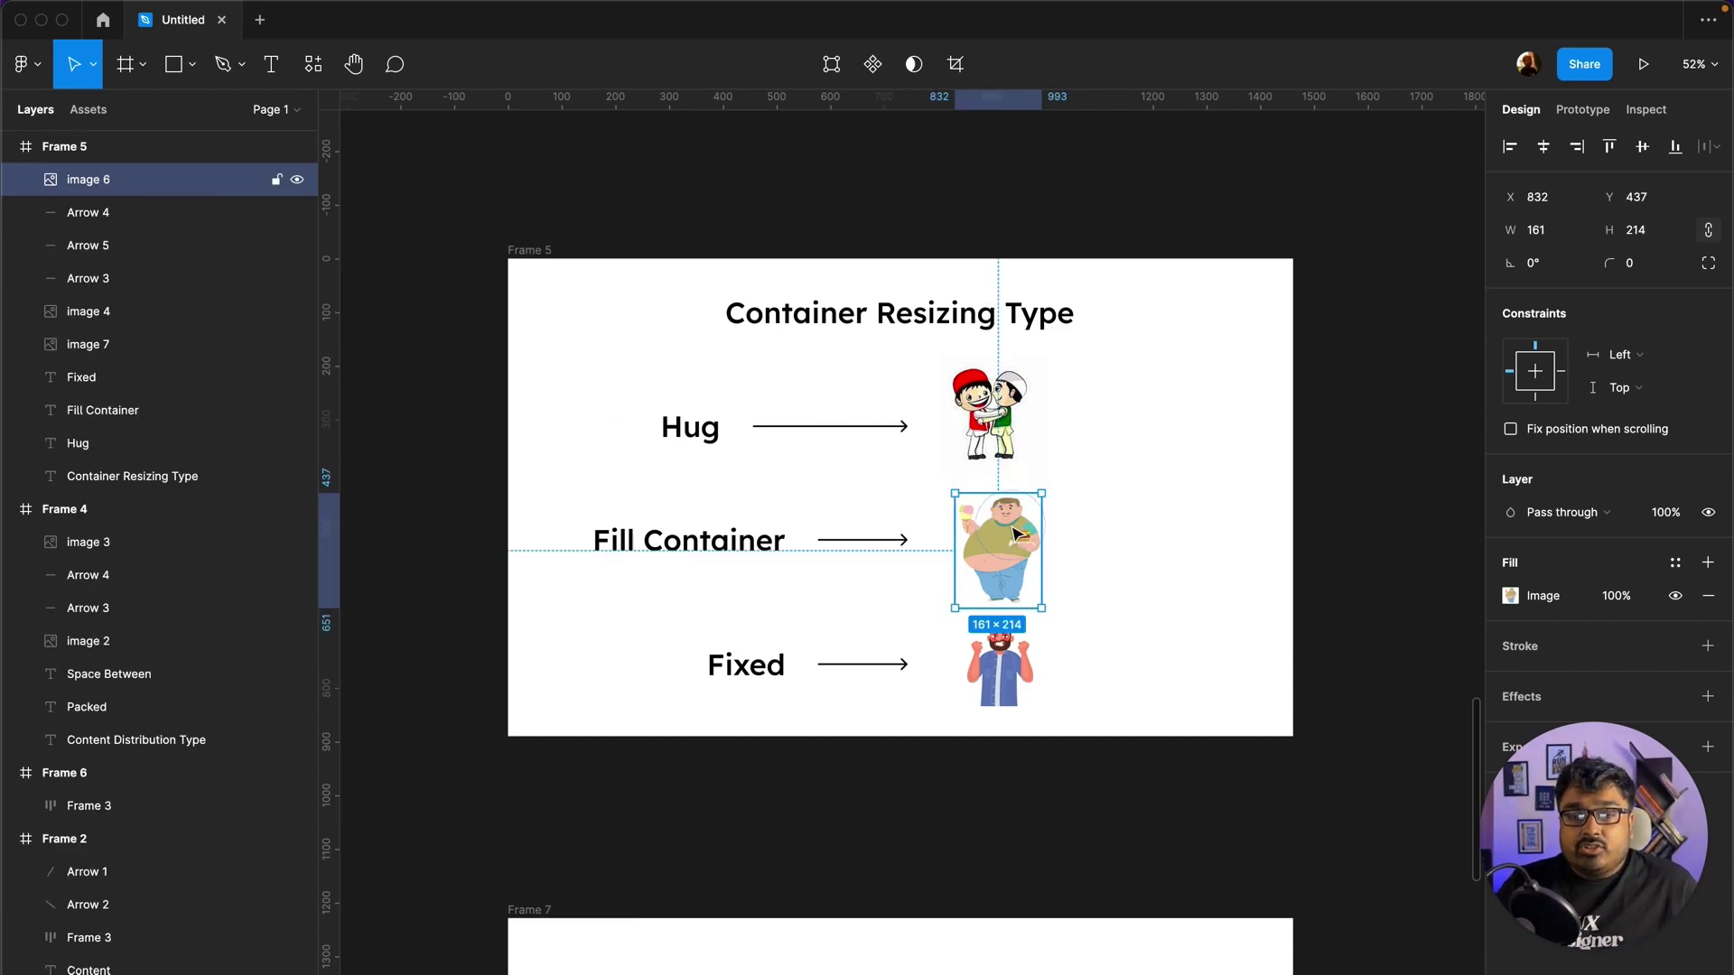
click(1018, 656)
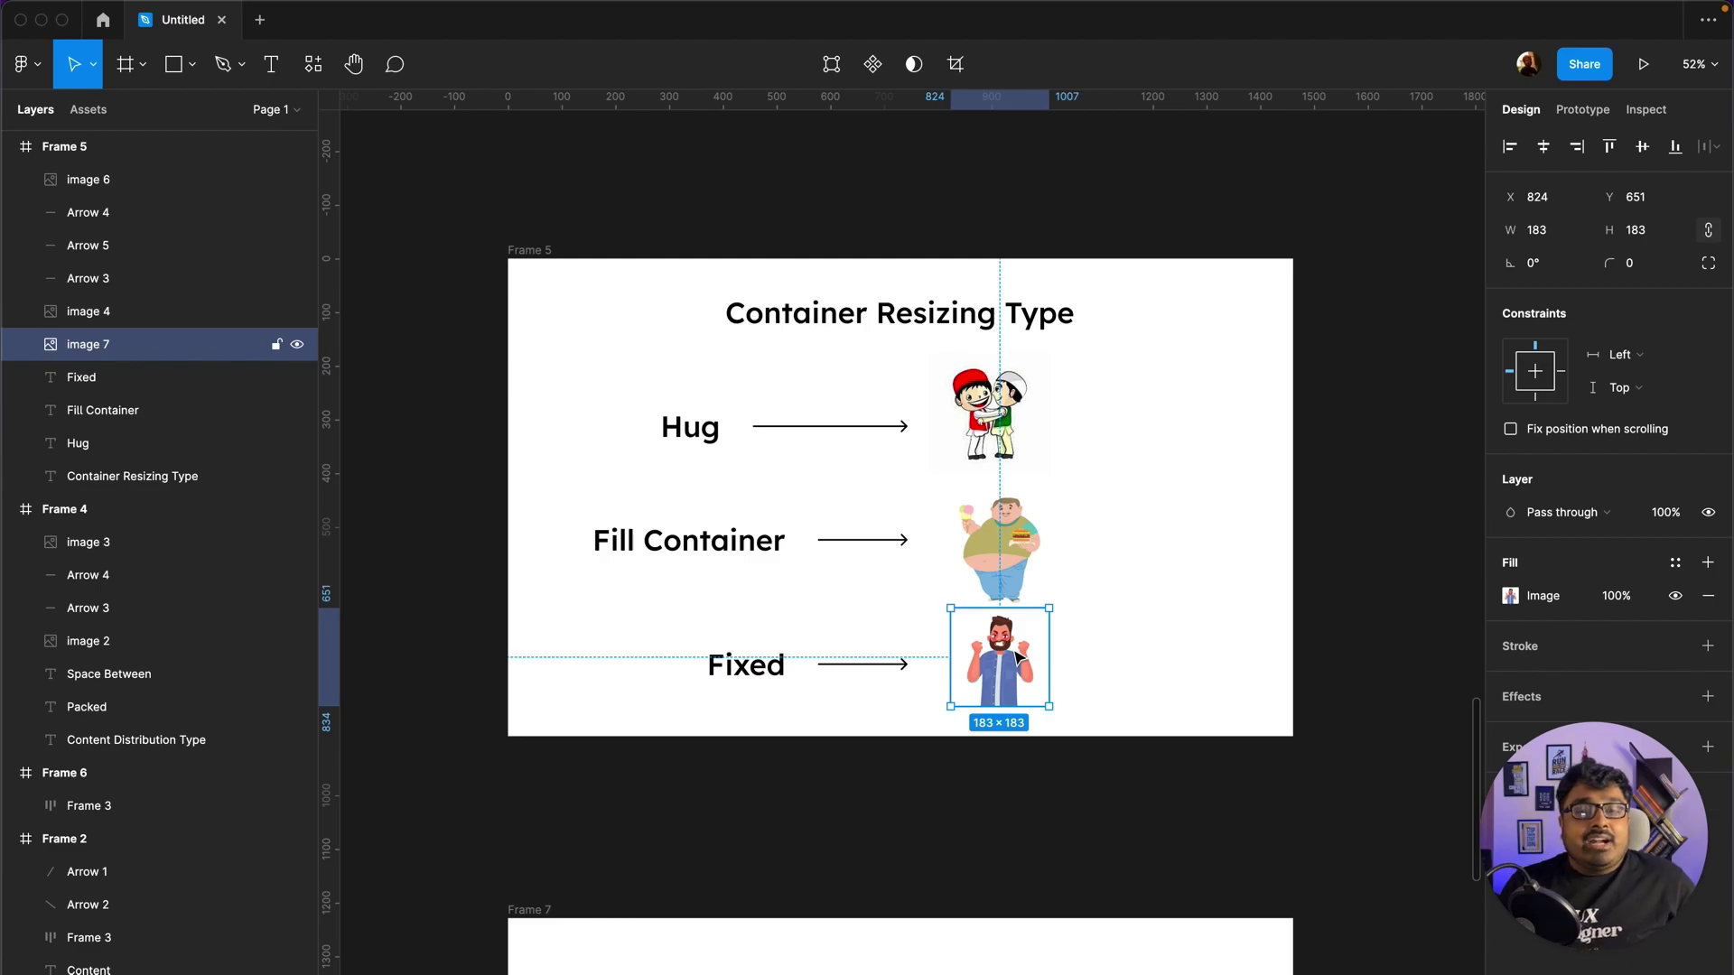
scroll(1025, 632, down, 5)
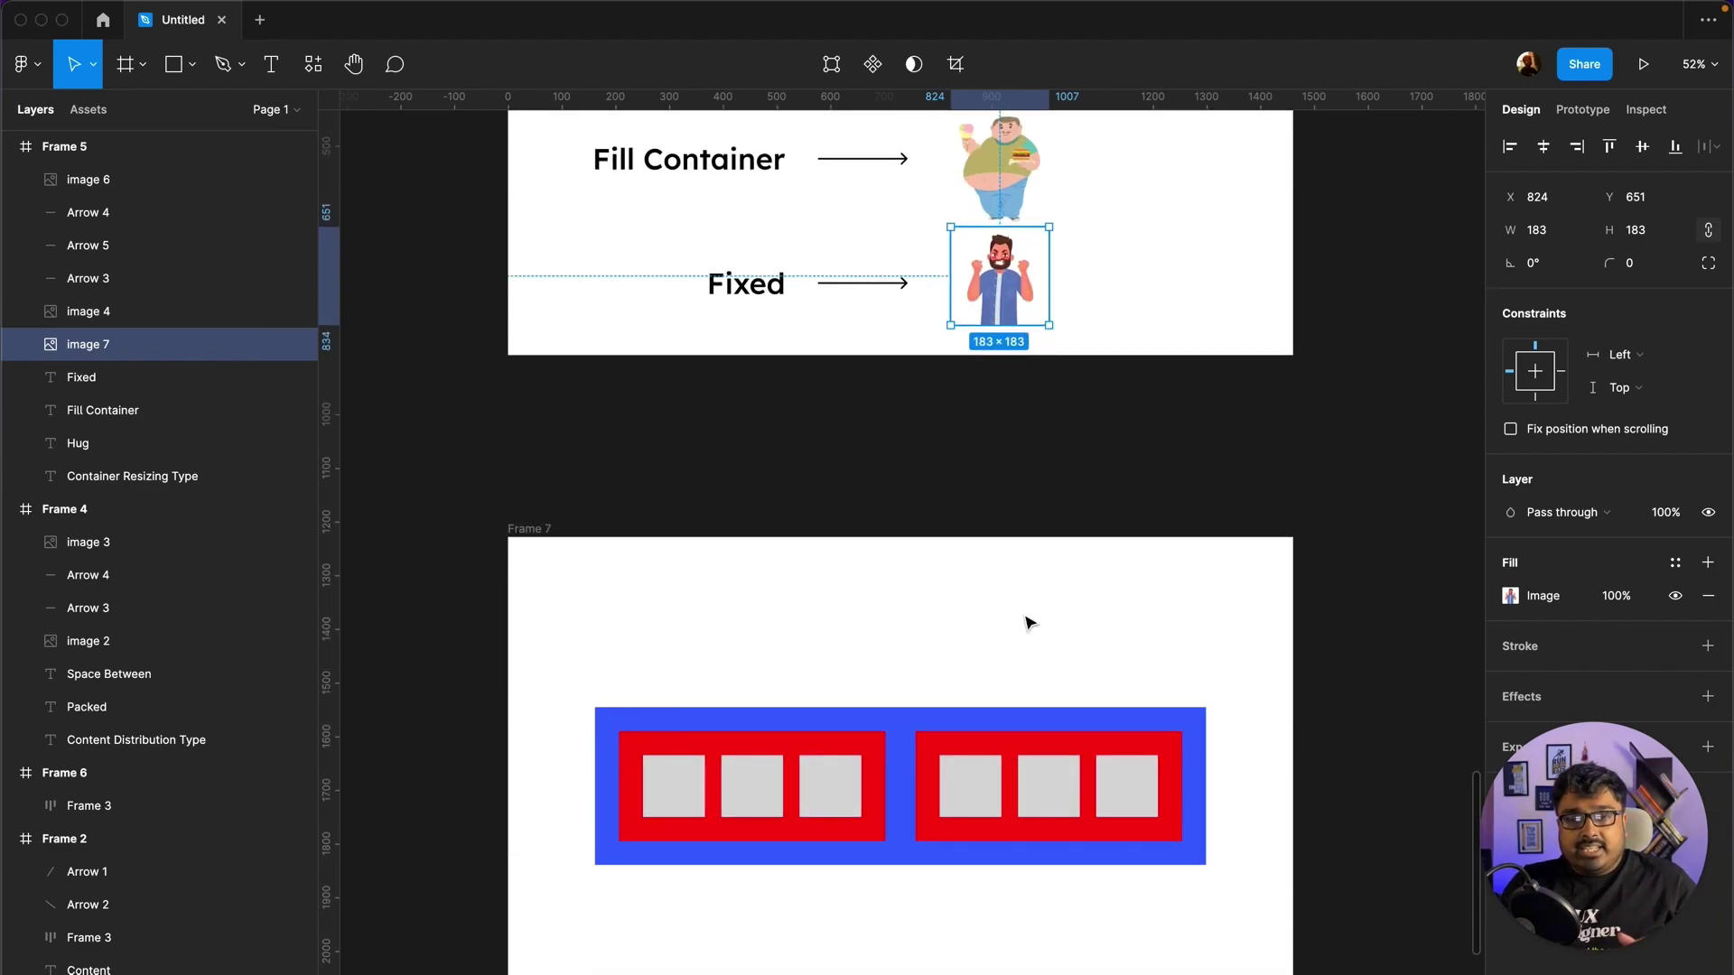
click(918, 716)
scroll(958, 713, down, 1)
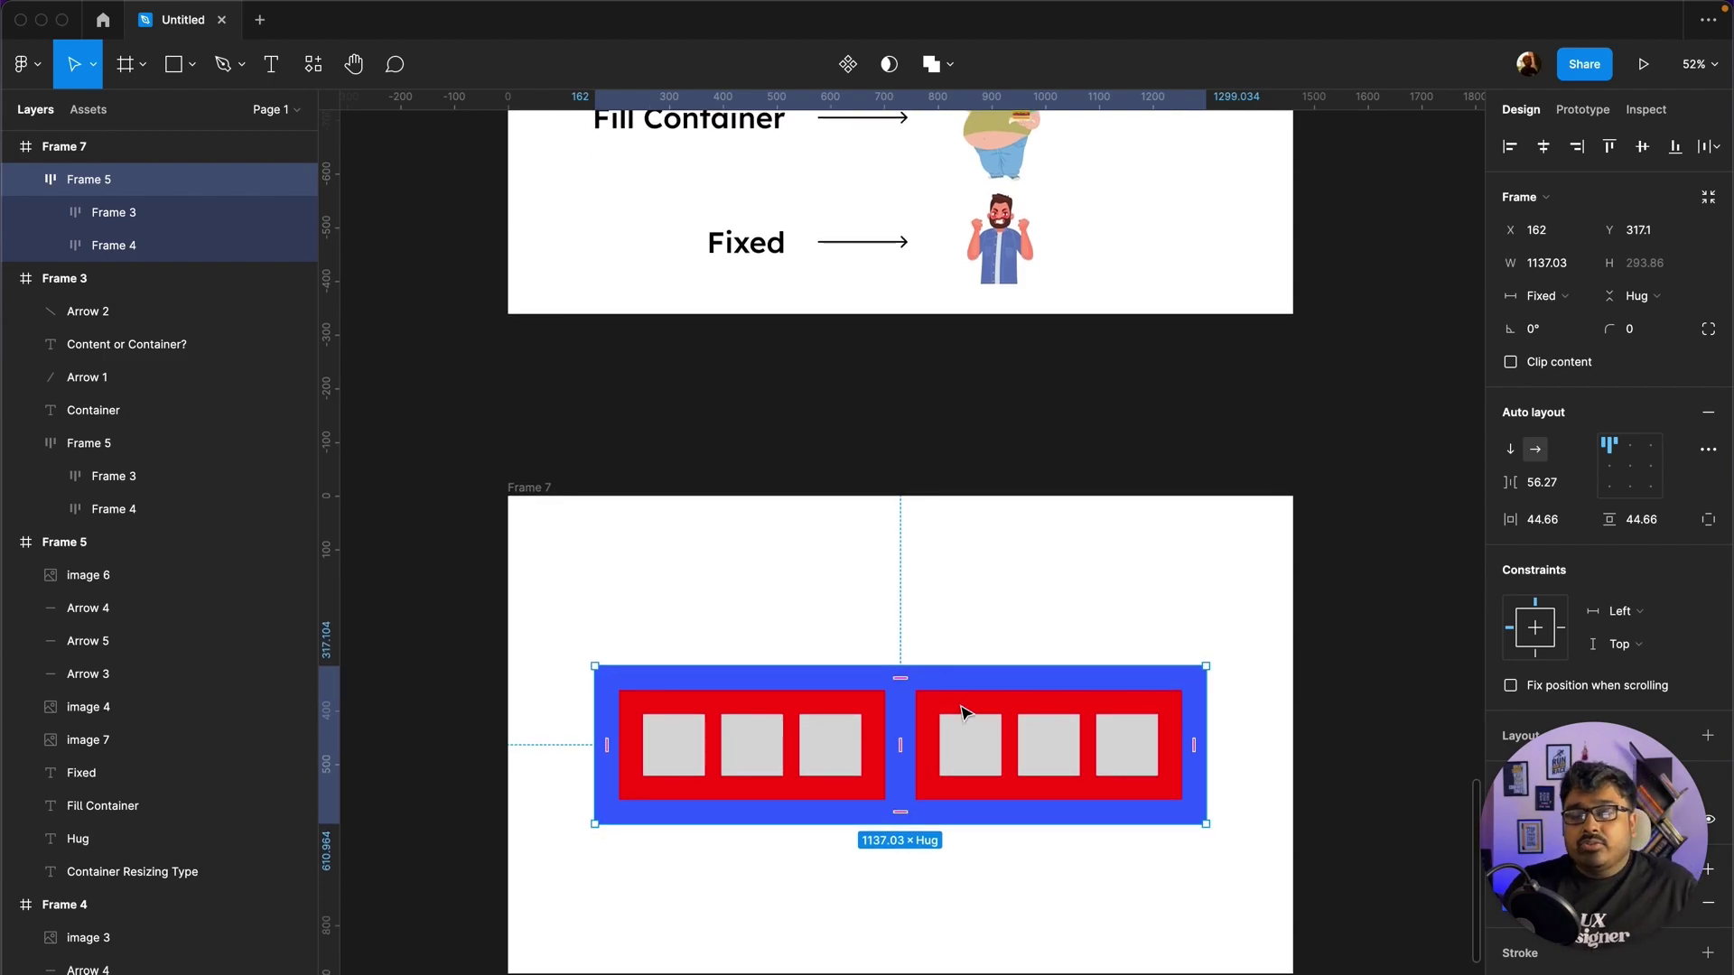
scroll(963, 714, up, 7)
scroll(963, 714, up, 7)
scroll(1030, 669, up, 4)
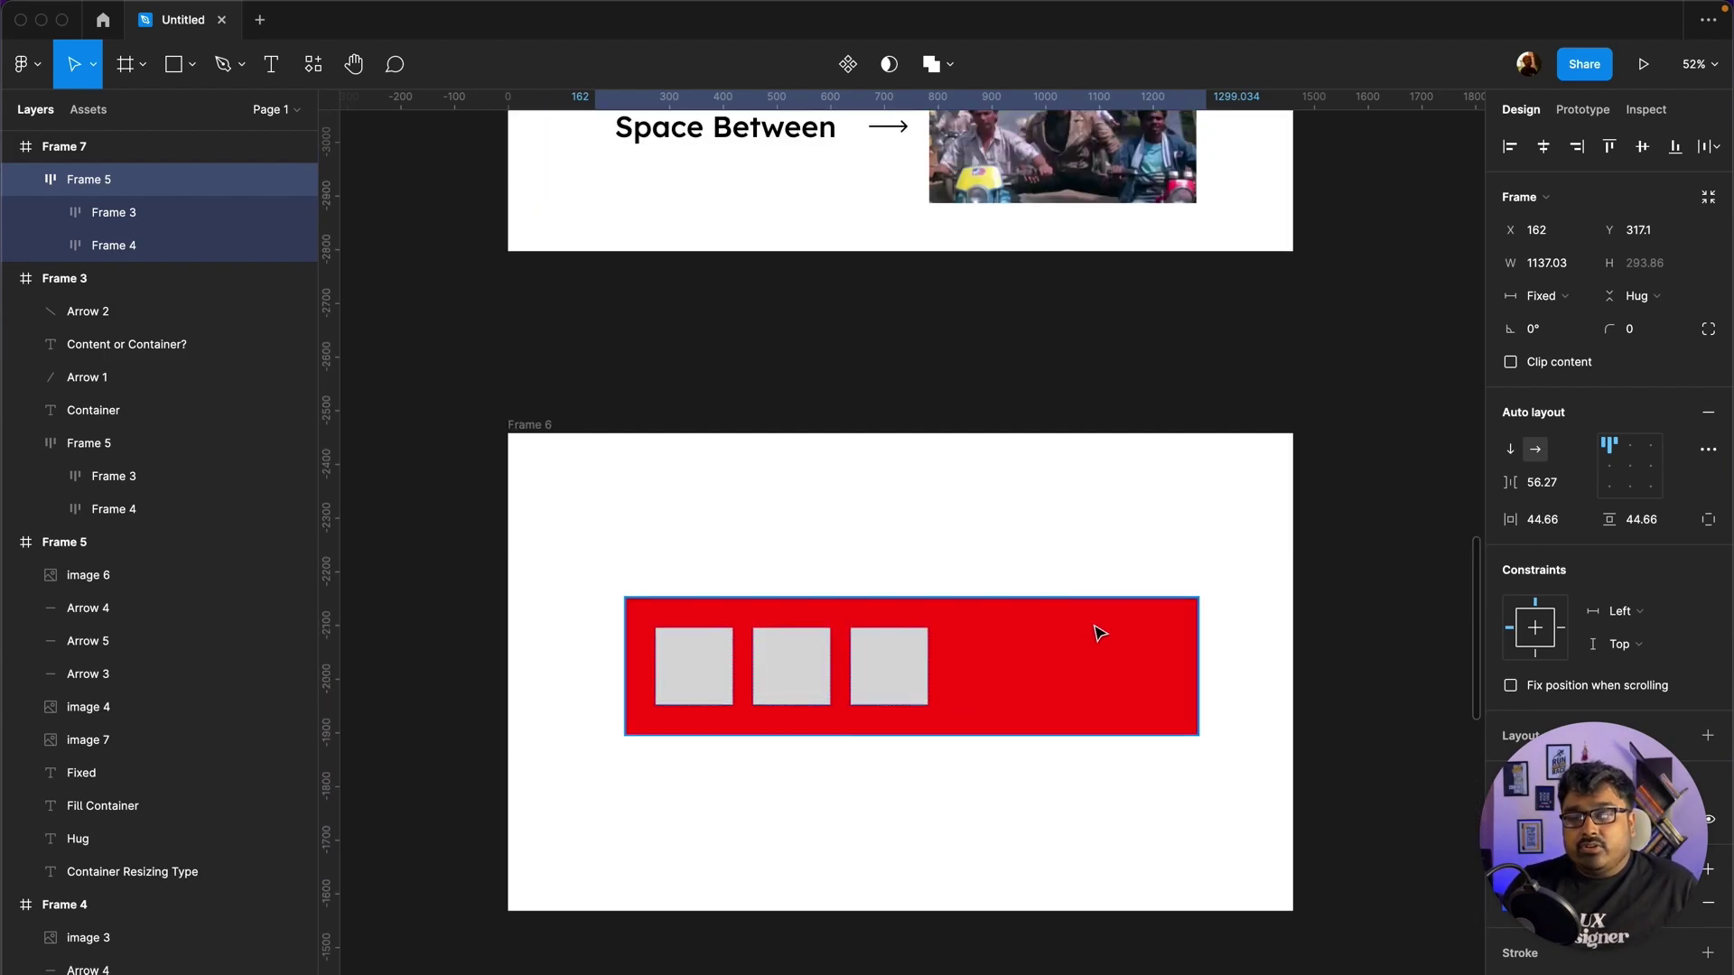
click(1100, 633)
scroll(1108, 716, down, 6)
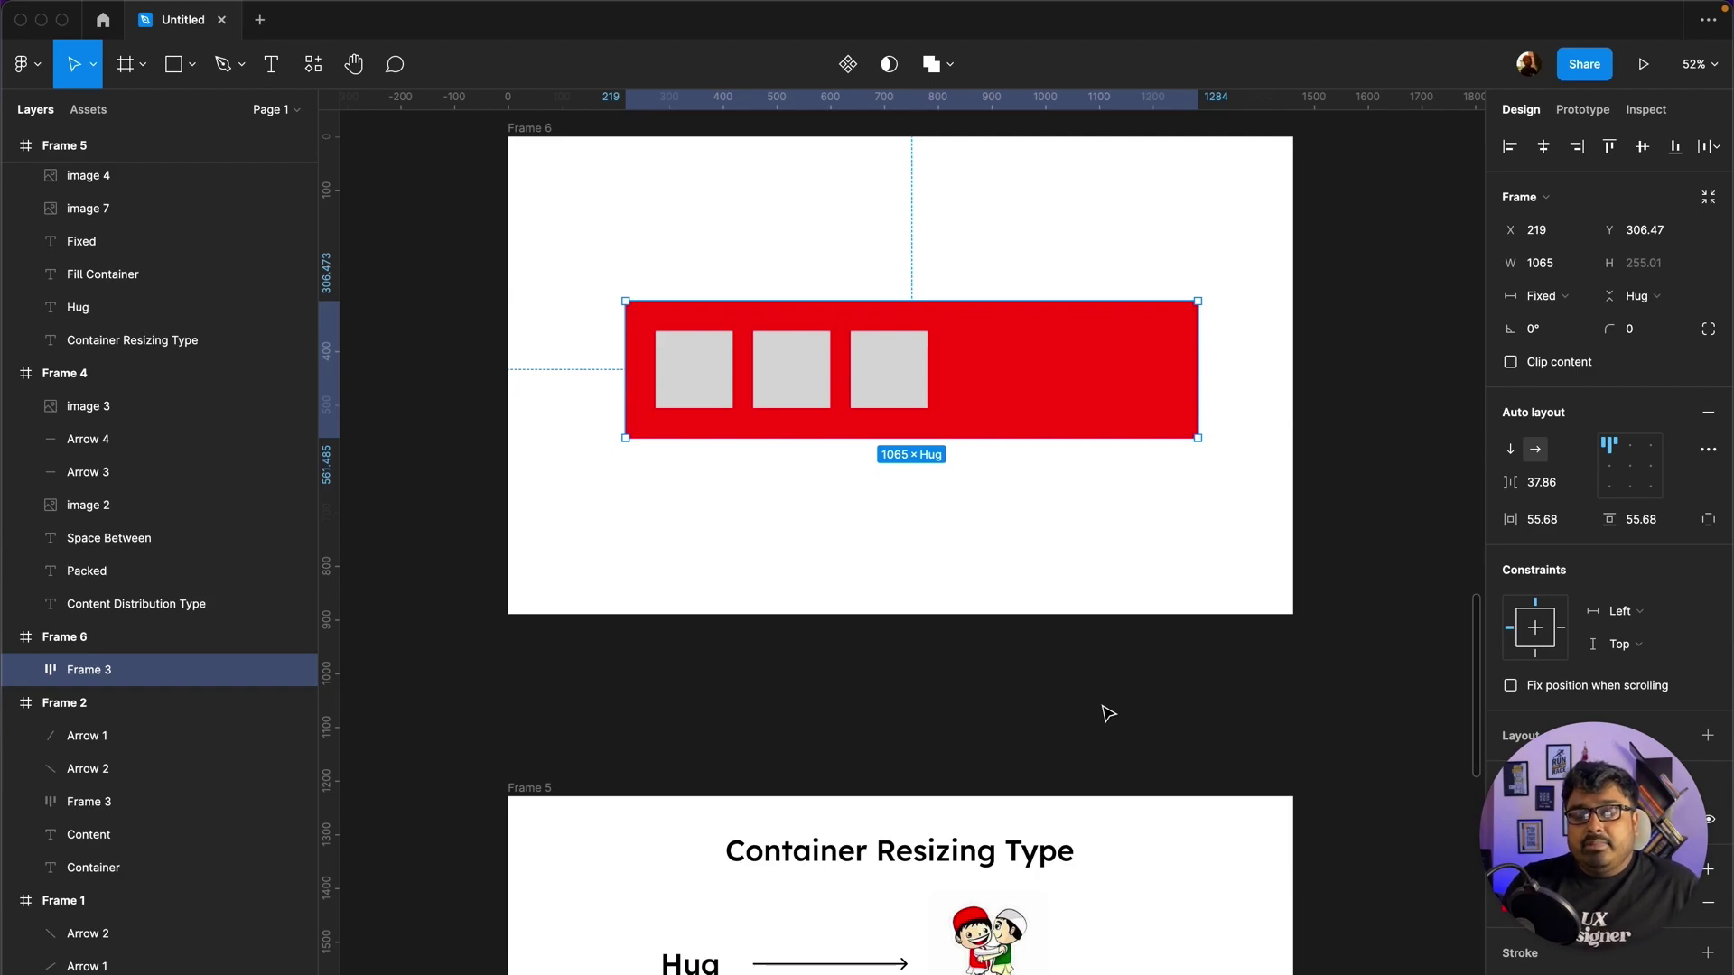
scroll(1107, 713, down, 10)
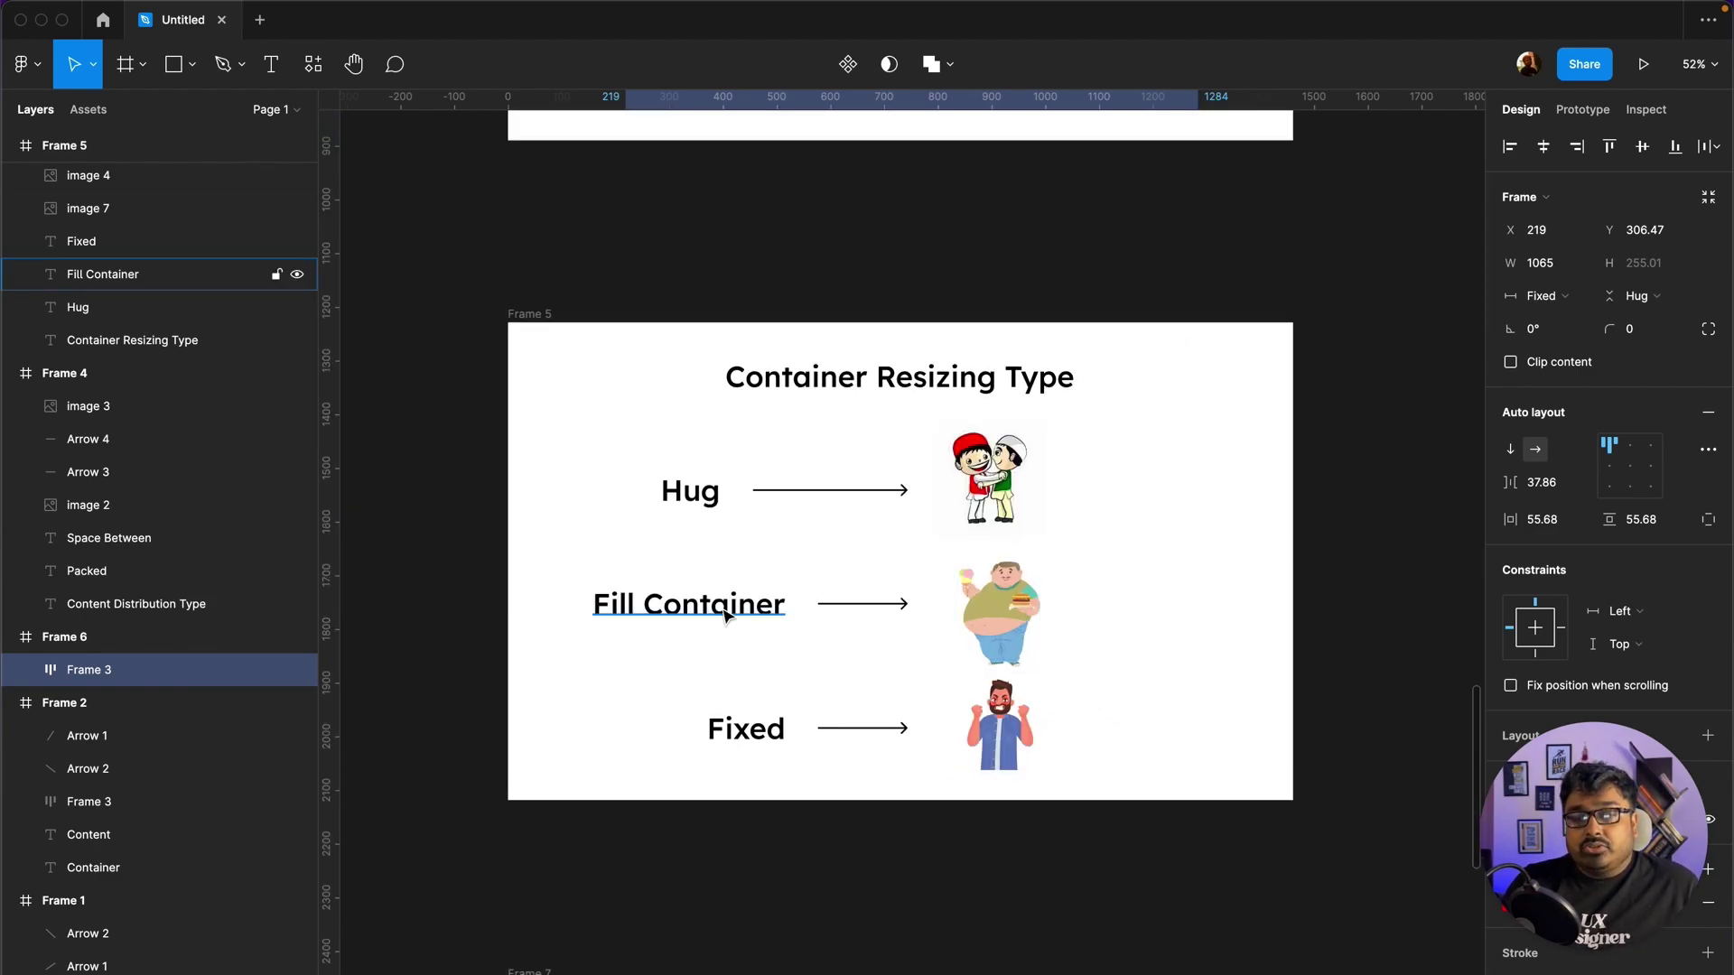
scroll(1040, 627, up, 10)
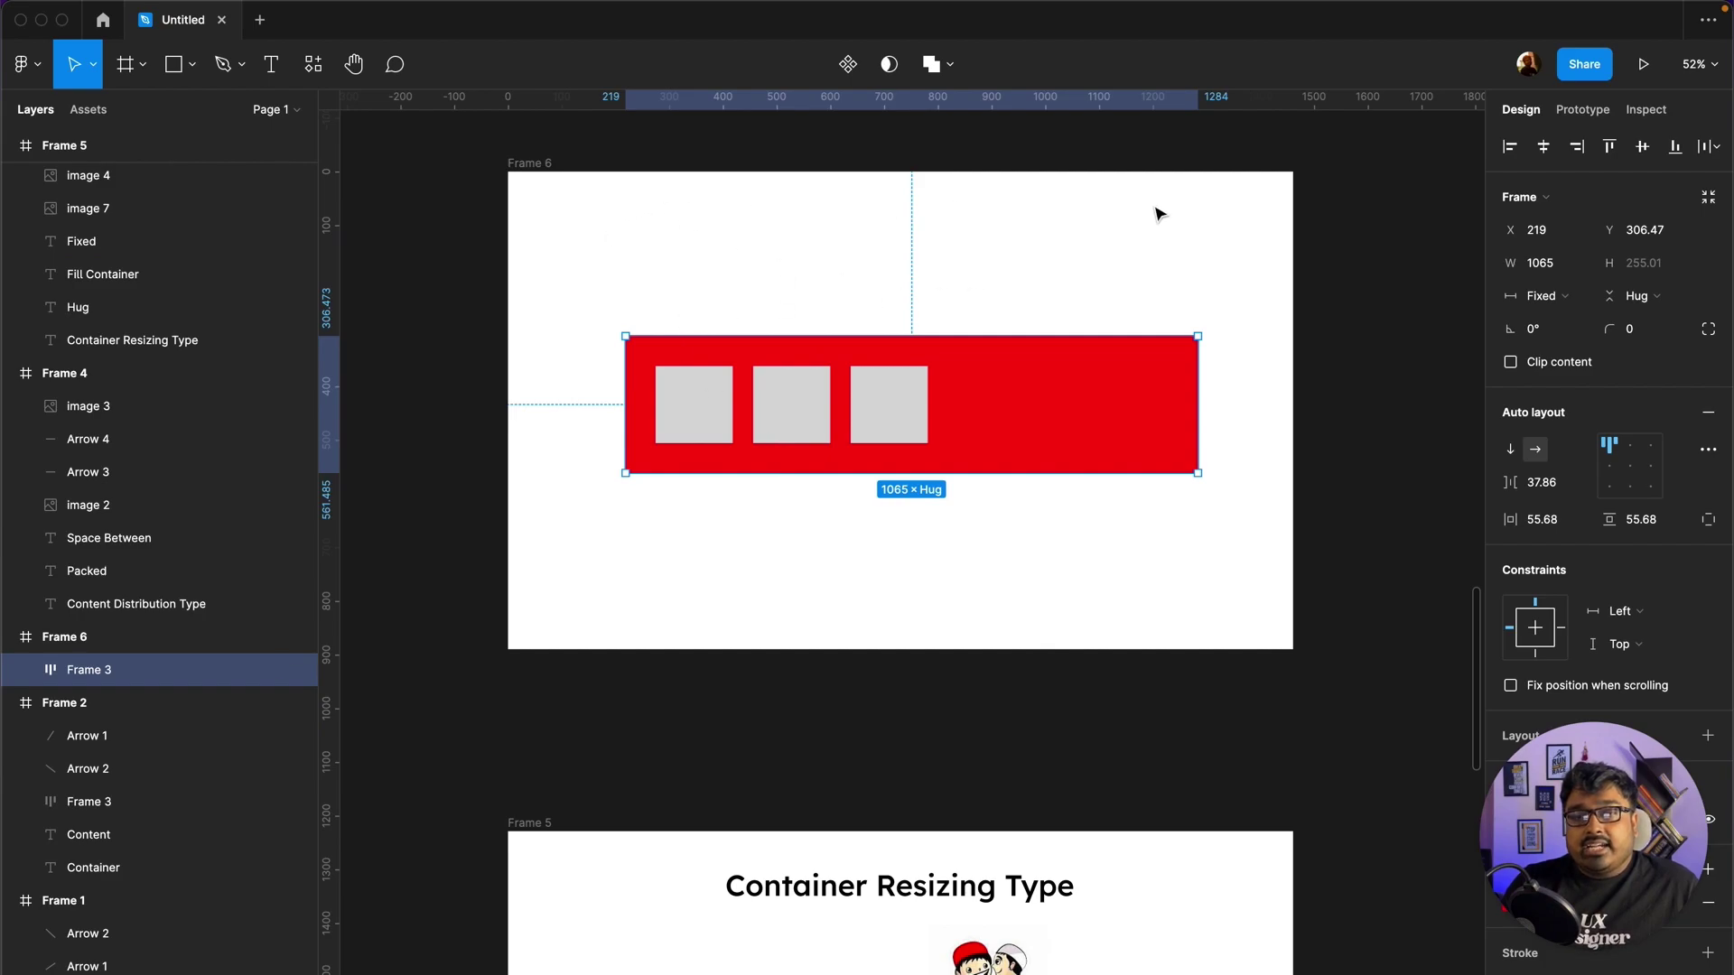
mouse_move(973, 469)
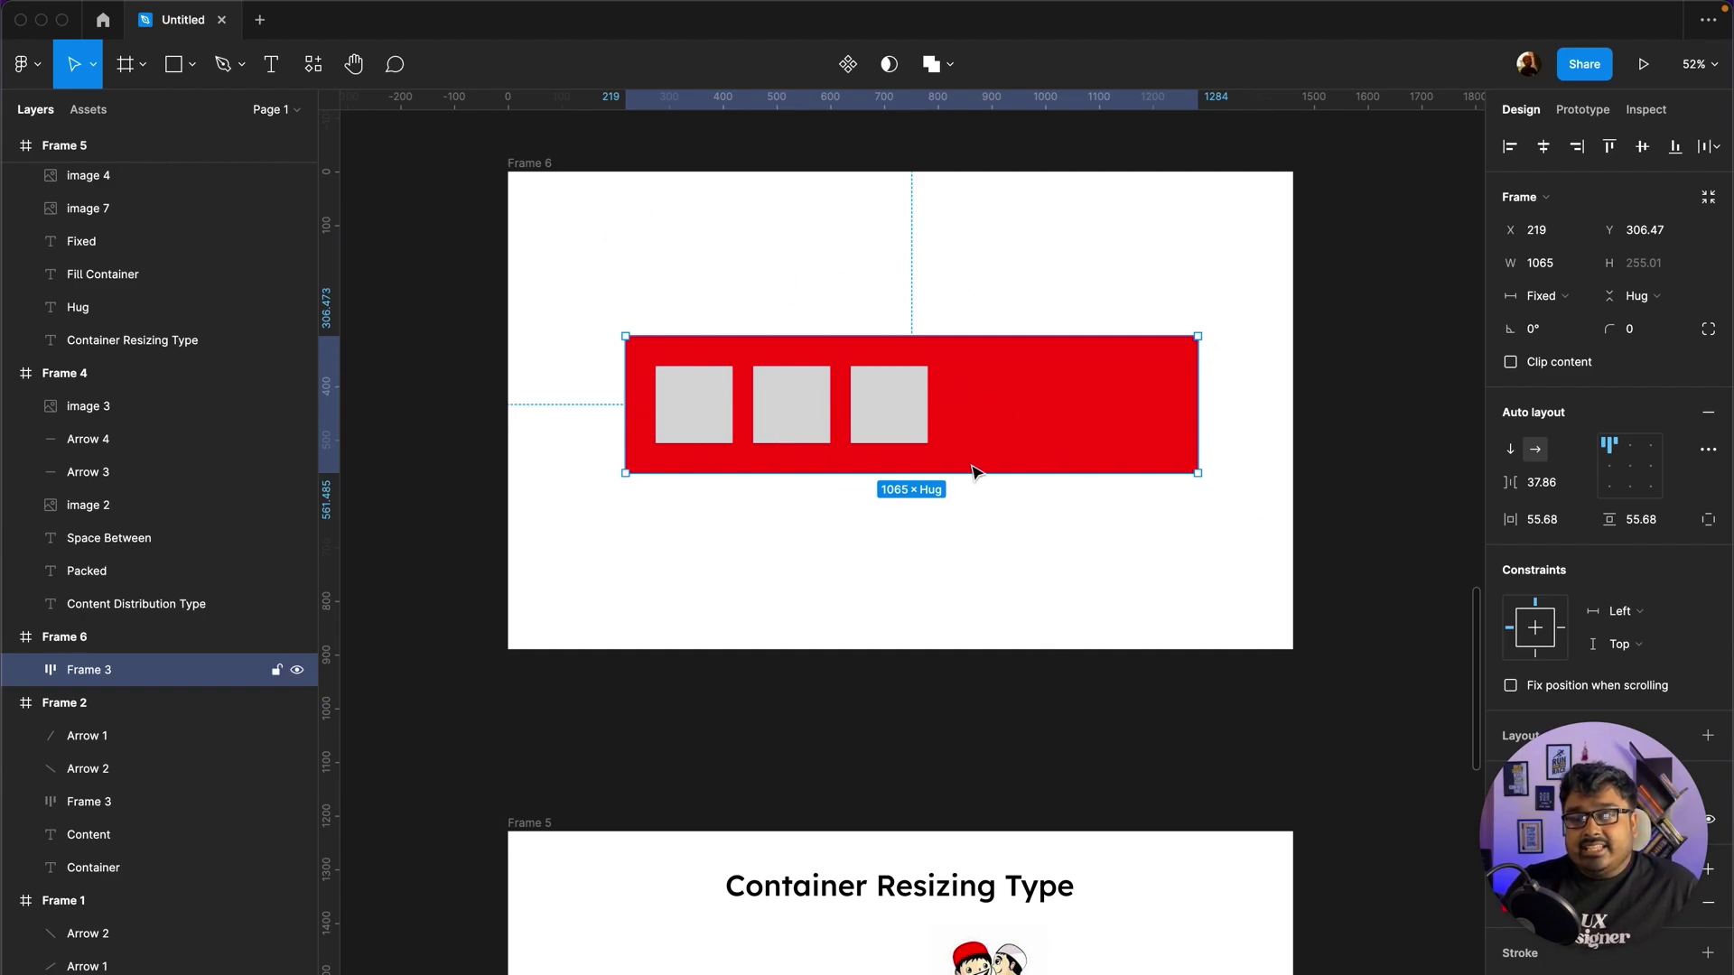
scroll(987, 680, down, 1)
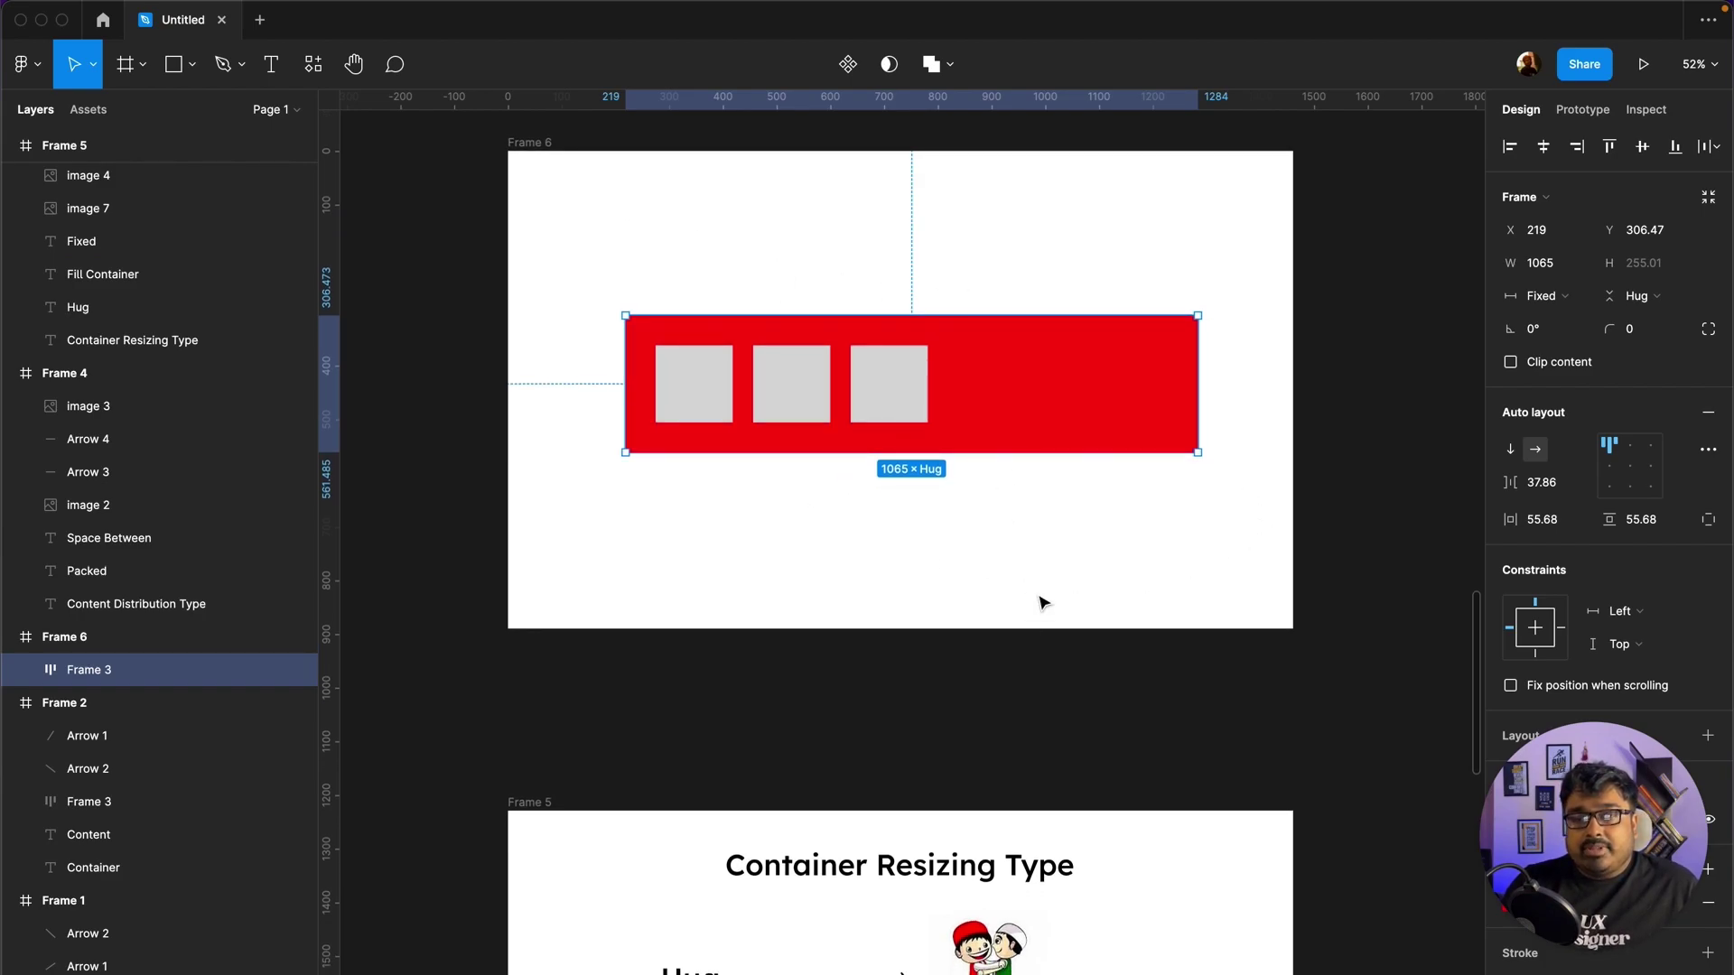
Step: Drag the red frame's width through about 950, 1111 and 912
click(1082, 543)
click(971, 421)
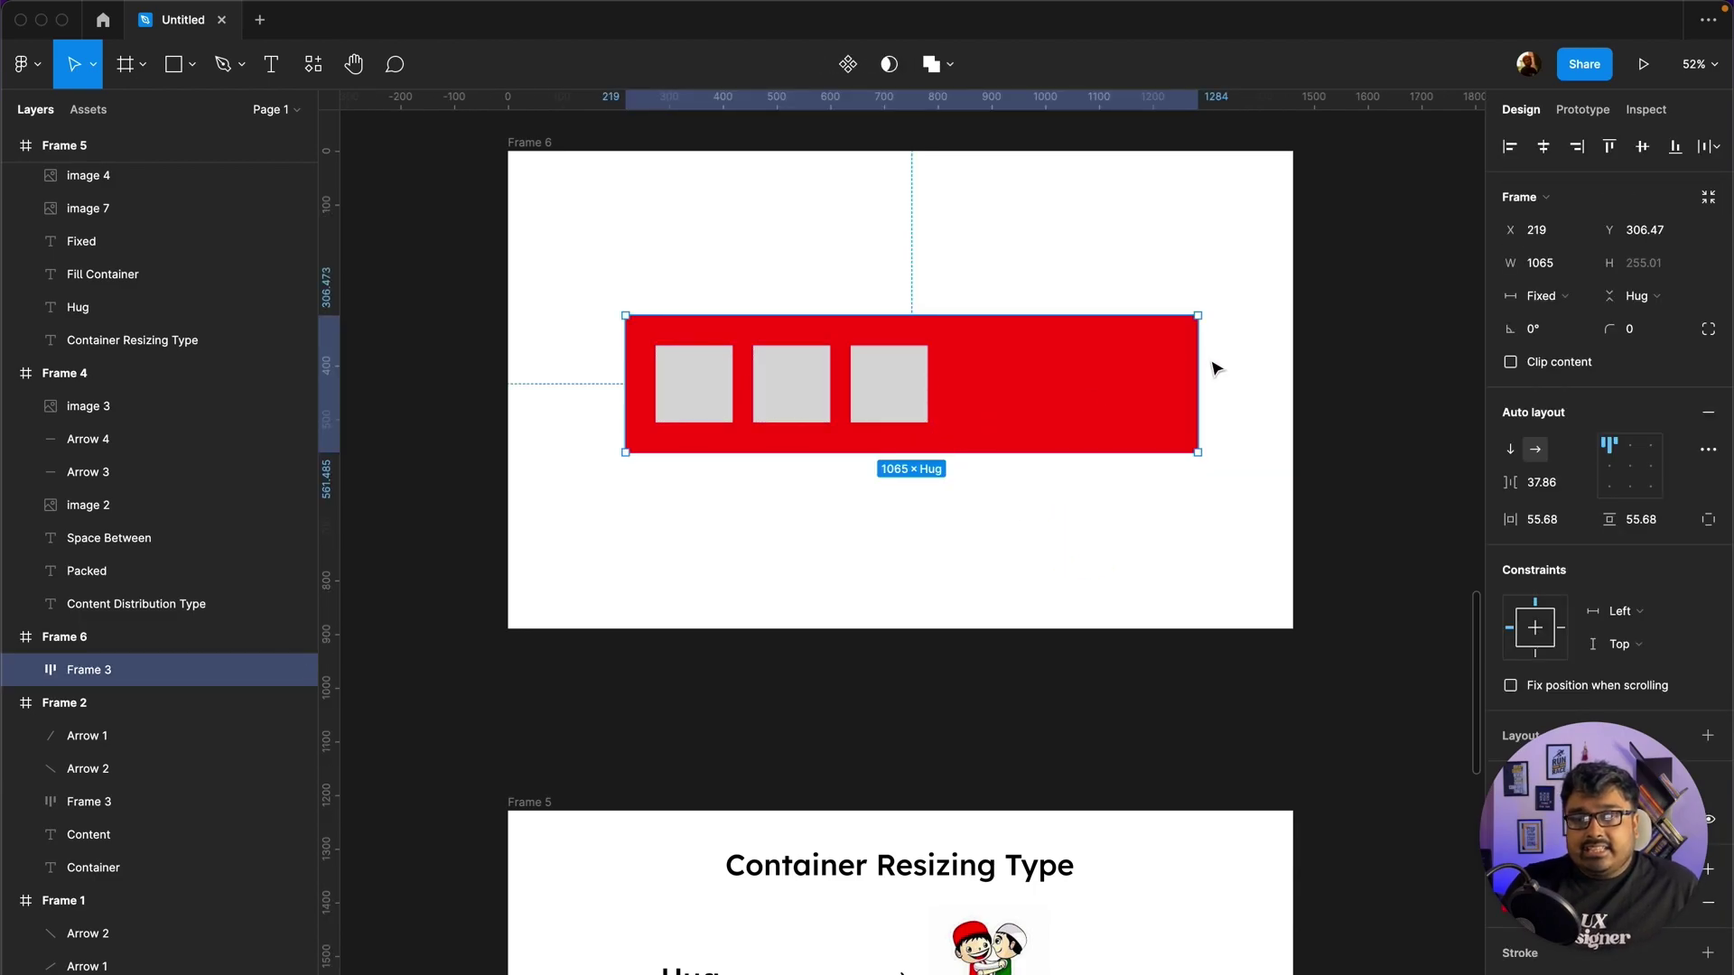
drag(1199, 351, 1137, 350)
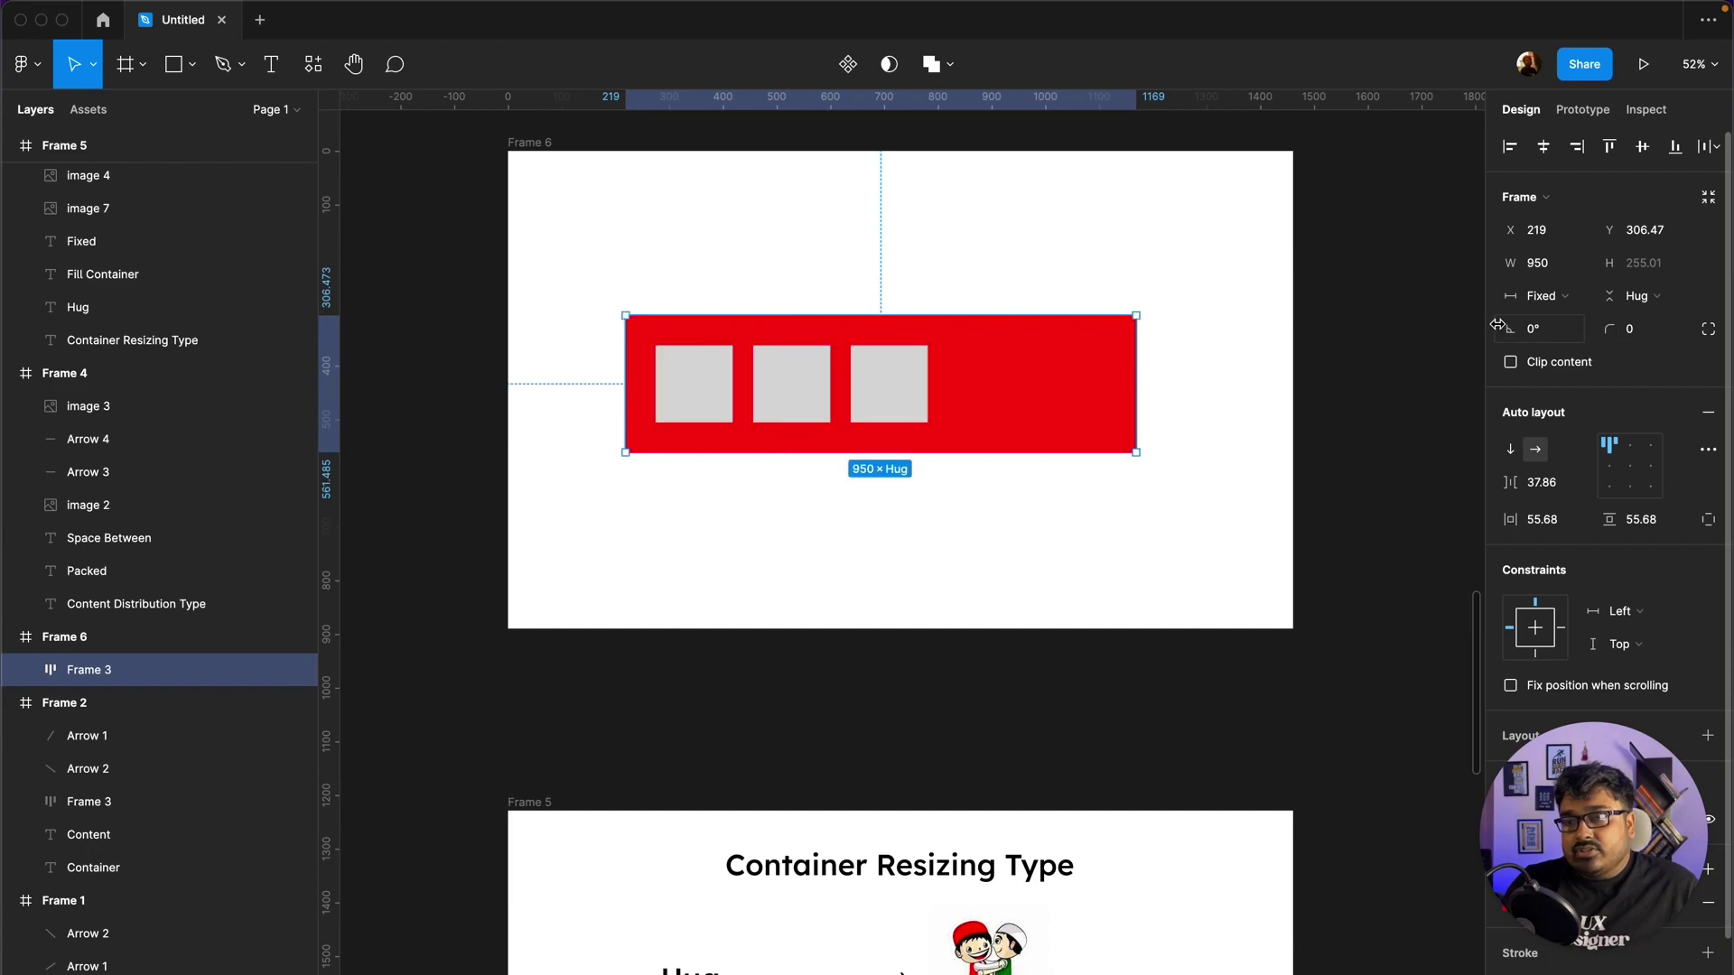
click(1581, 300)
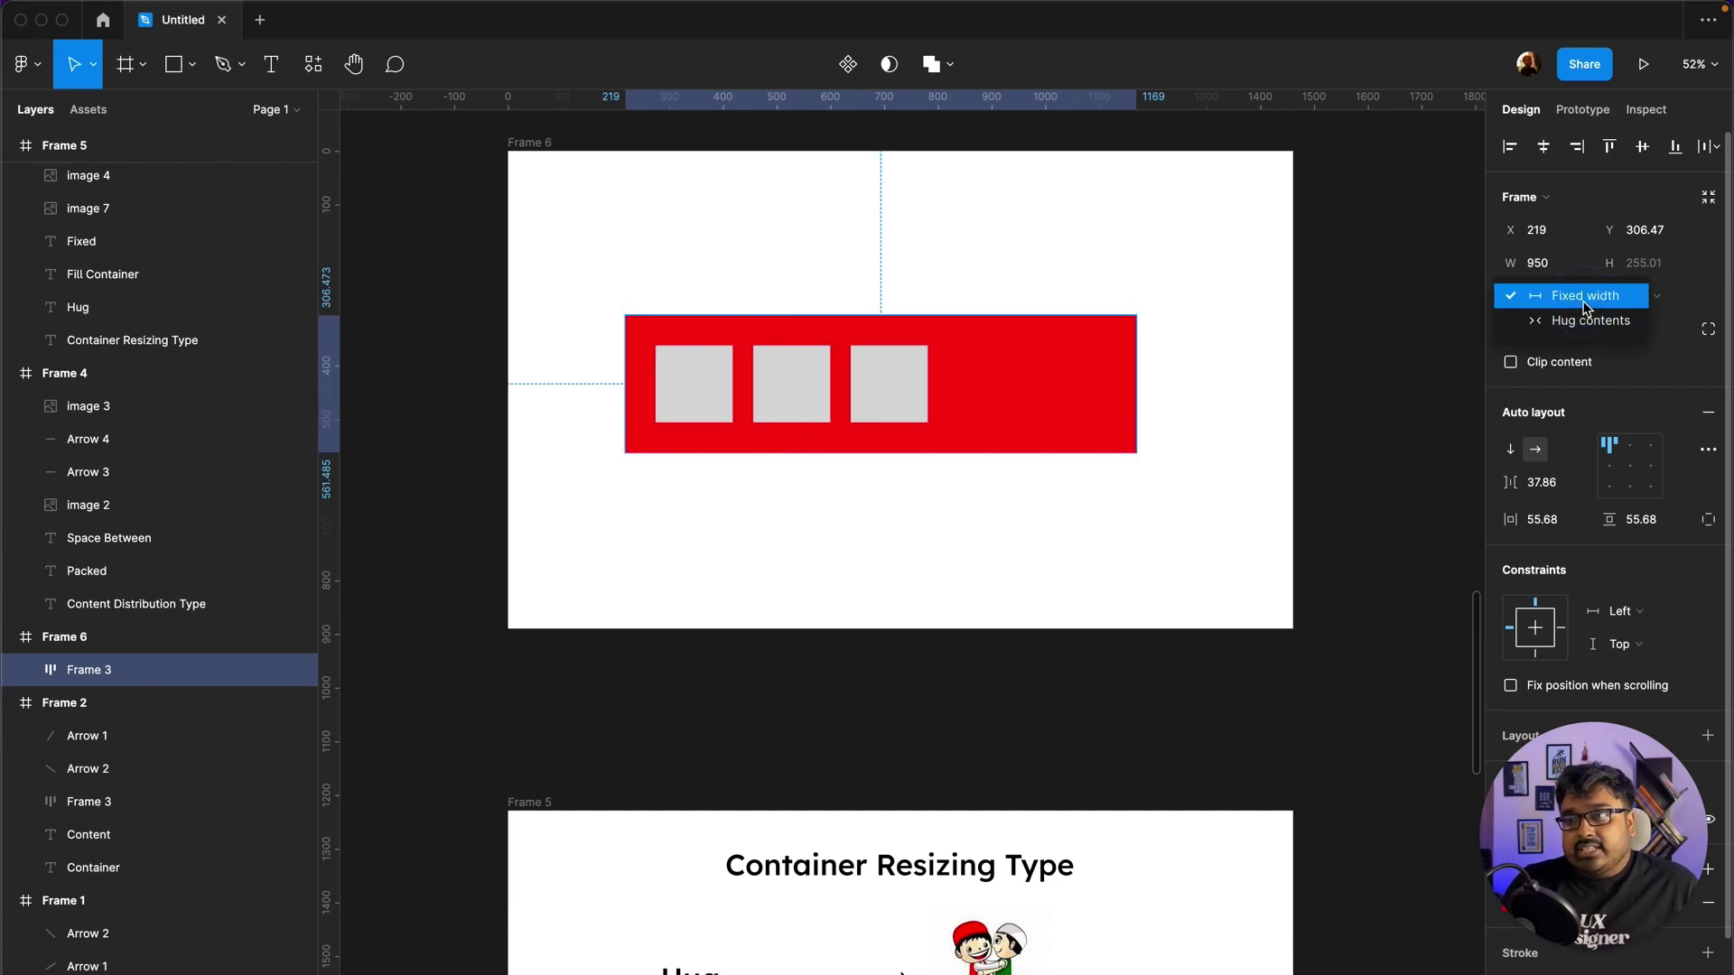
click(1470, 313)
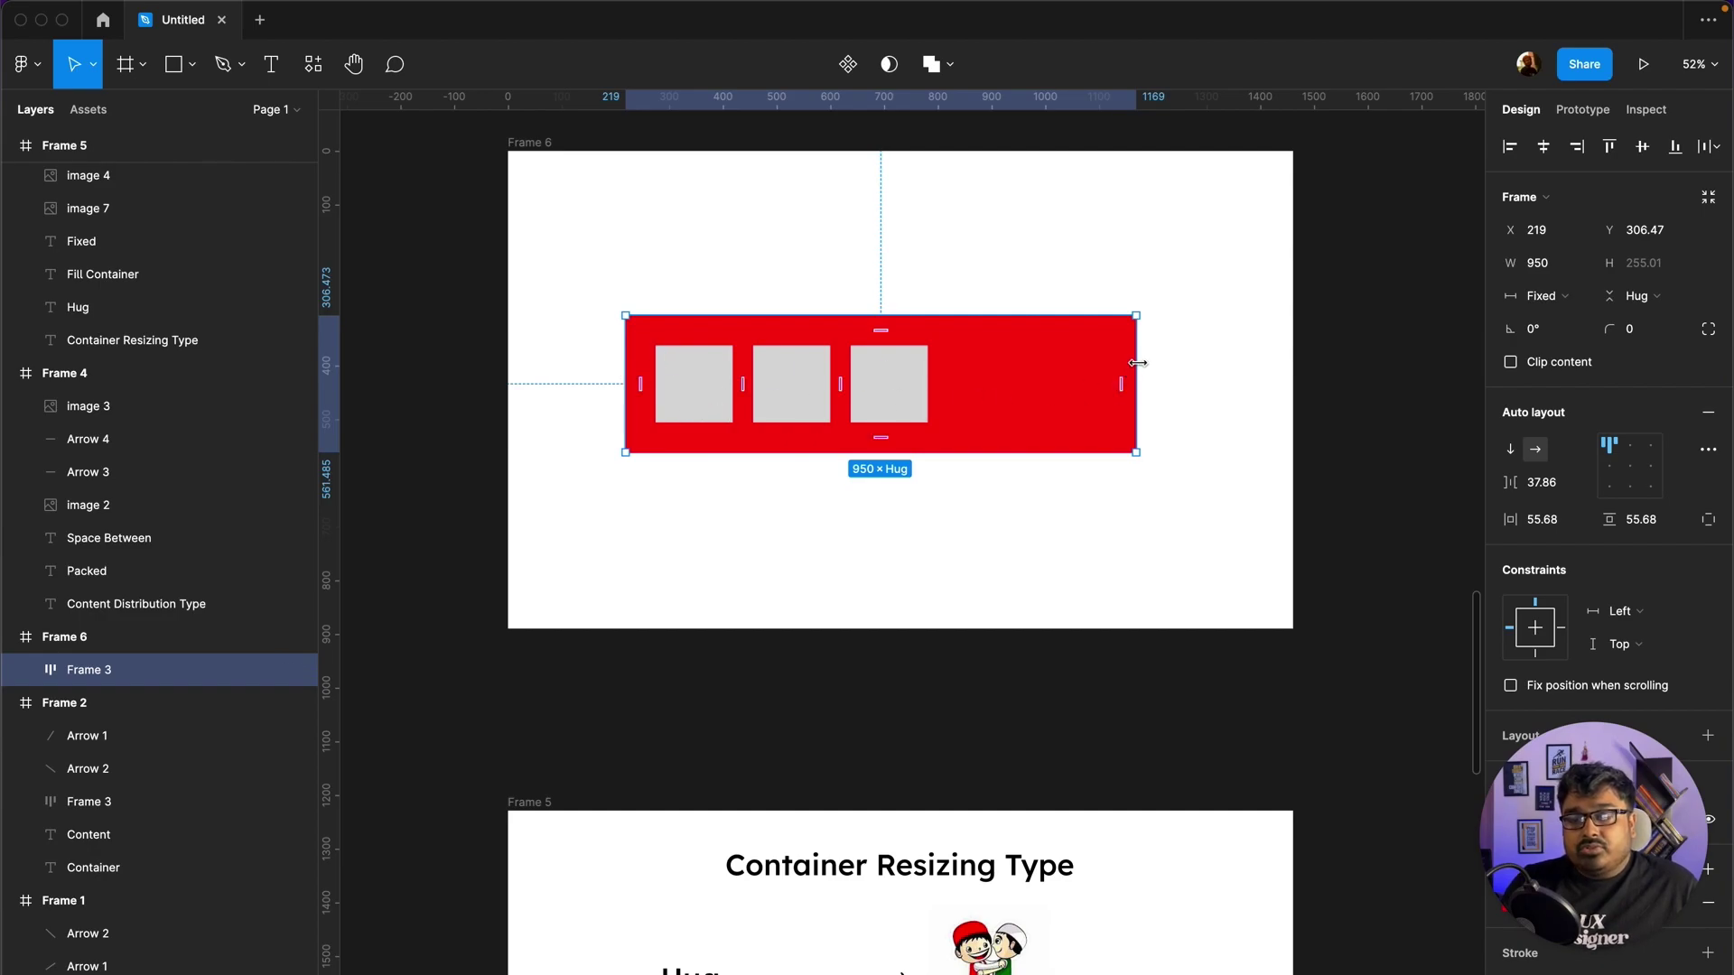
drag(1138, 350, 1223, 341)
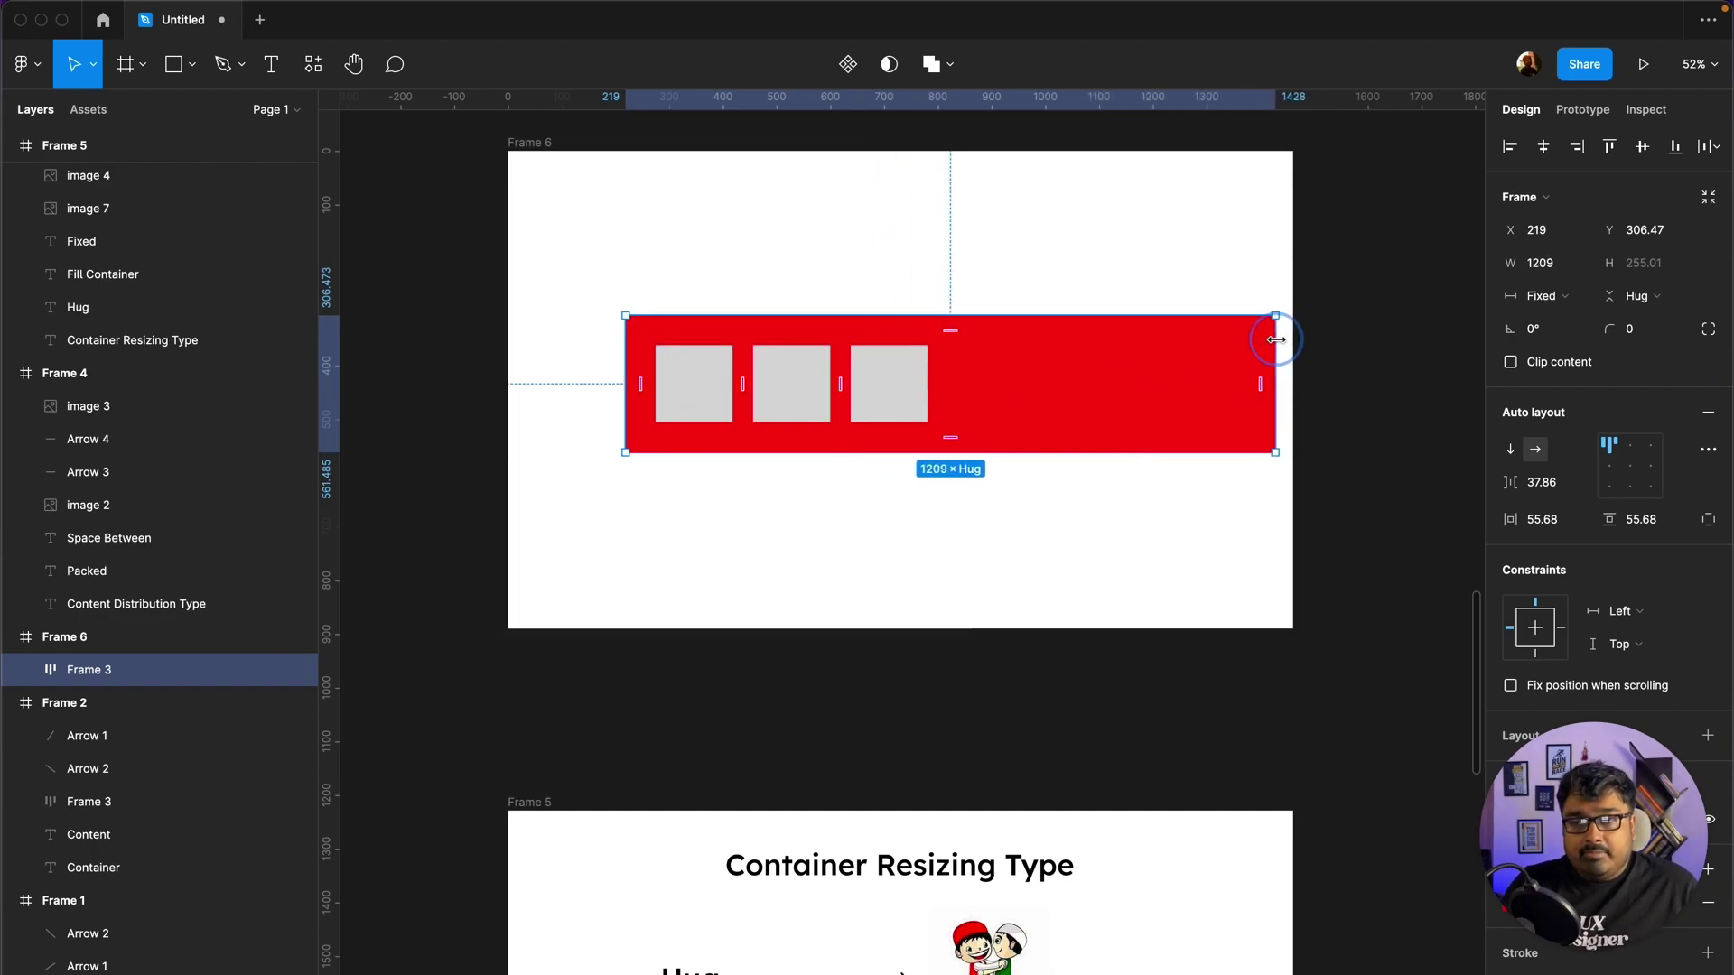
drag(1223, 342, 1117, 351)
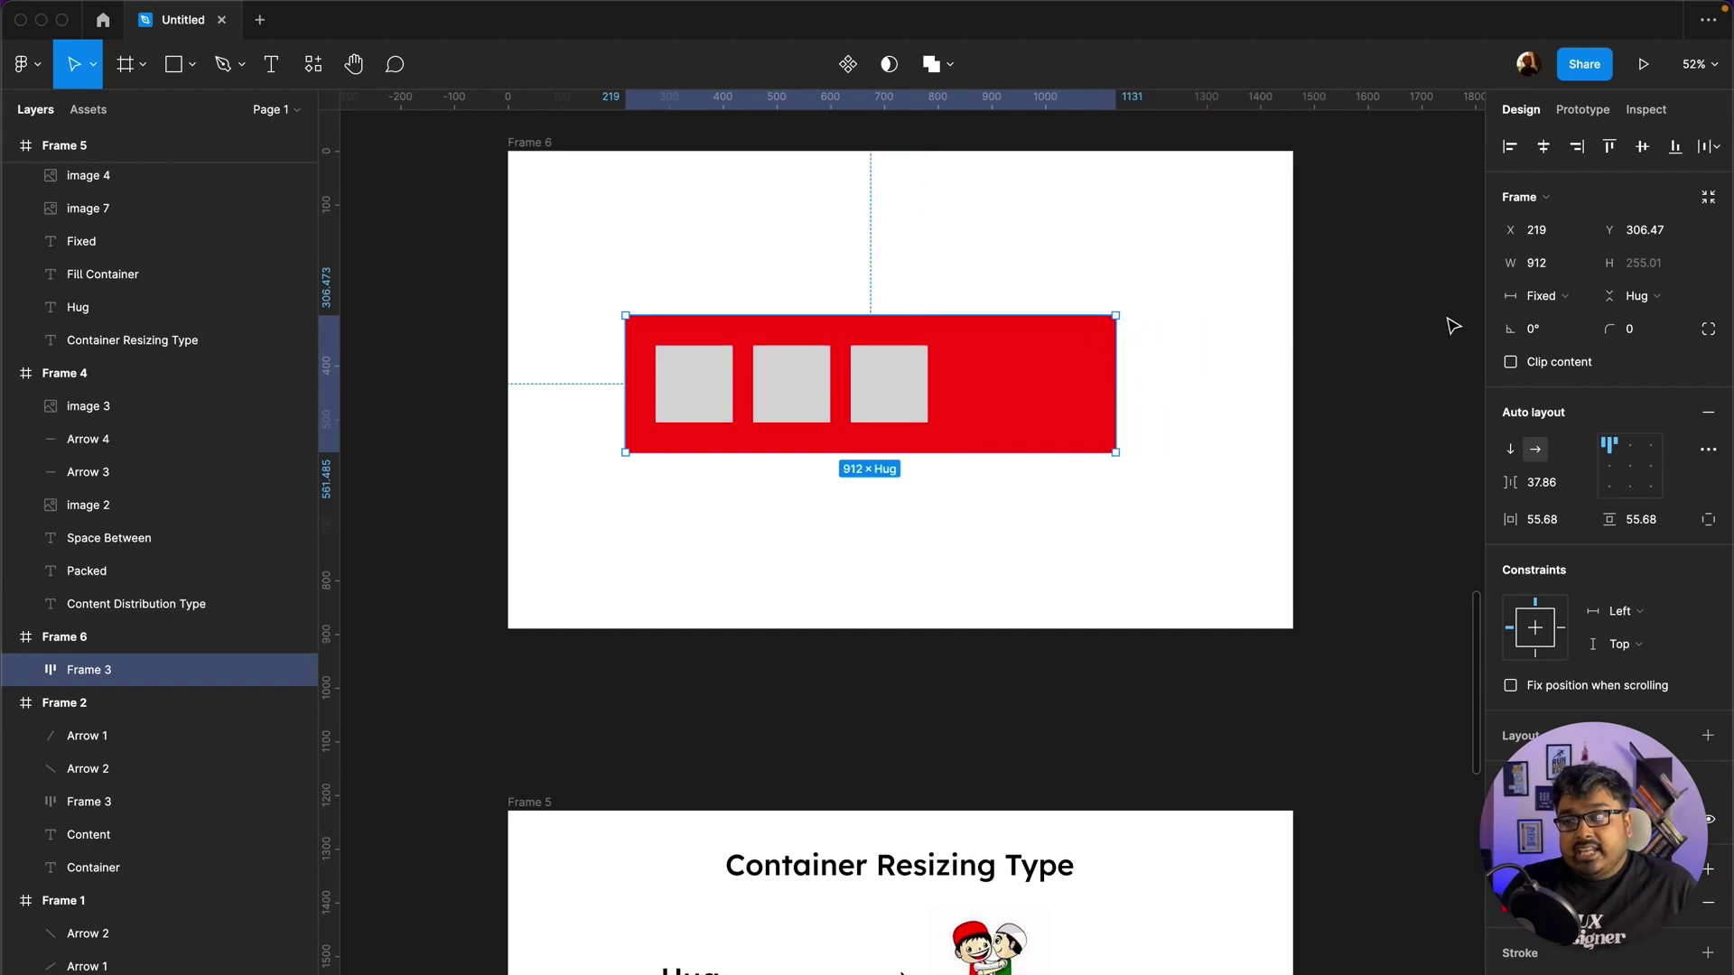
Step: Toggle the width between Hug contents and fixed, finally narrowing it to 622 around the squares
click(1538, 298)
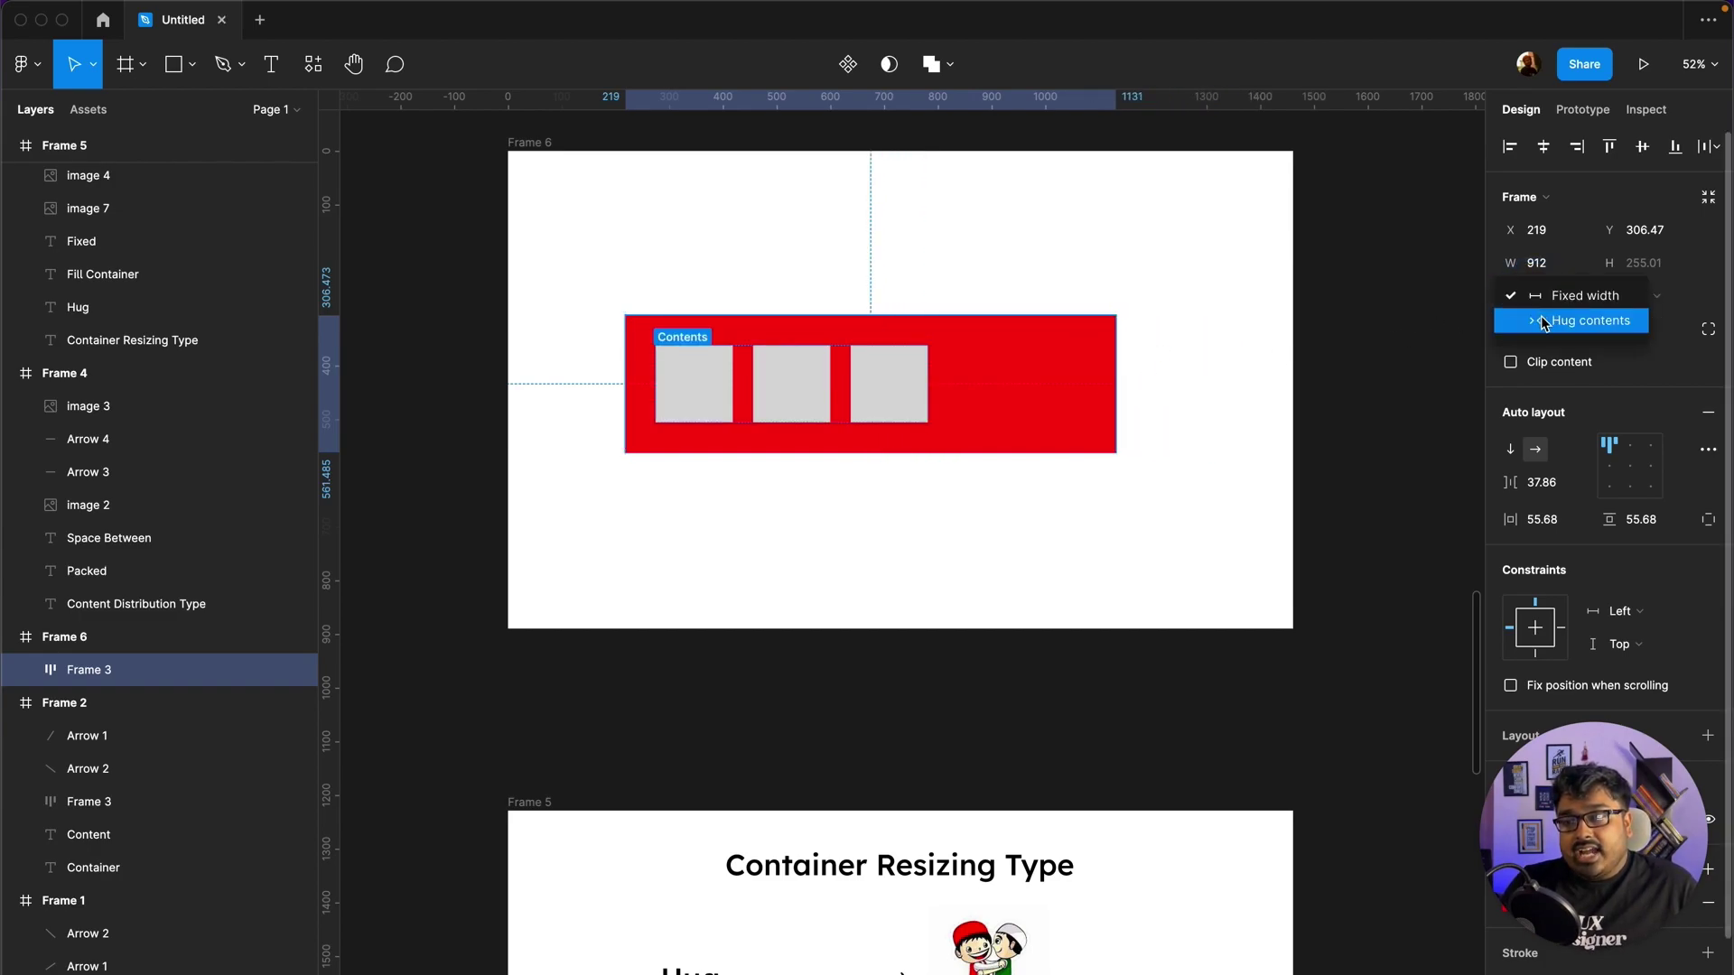
click(1544, 322)
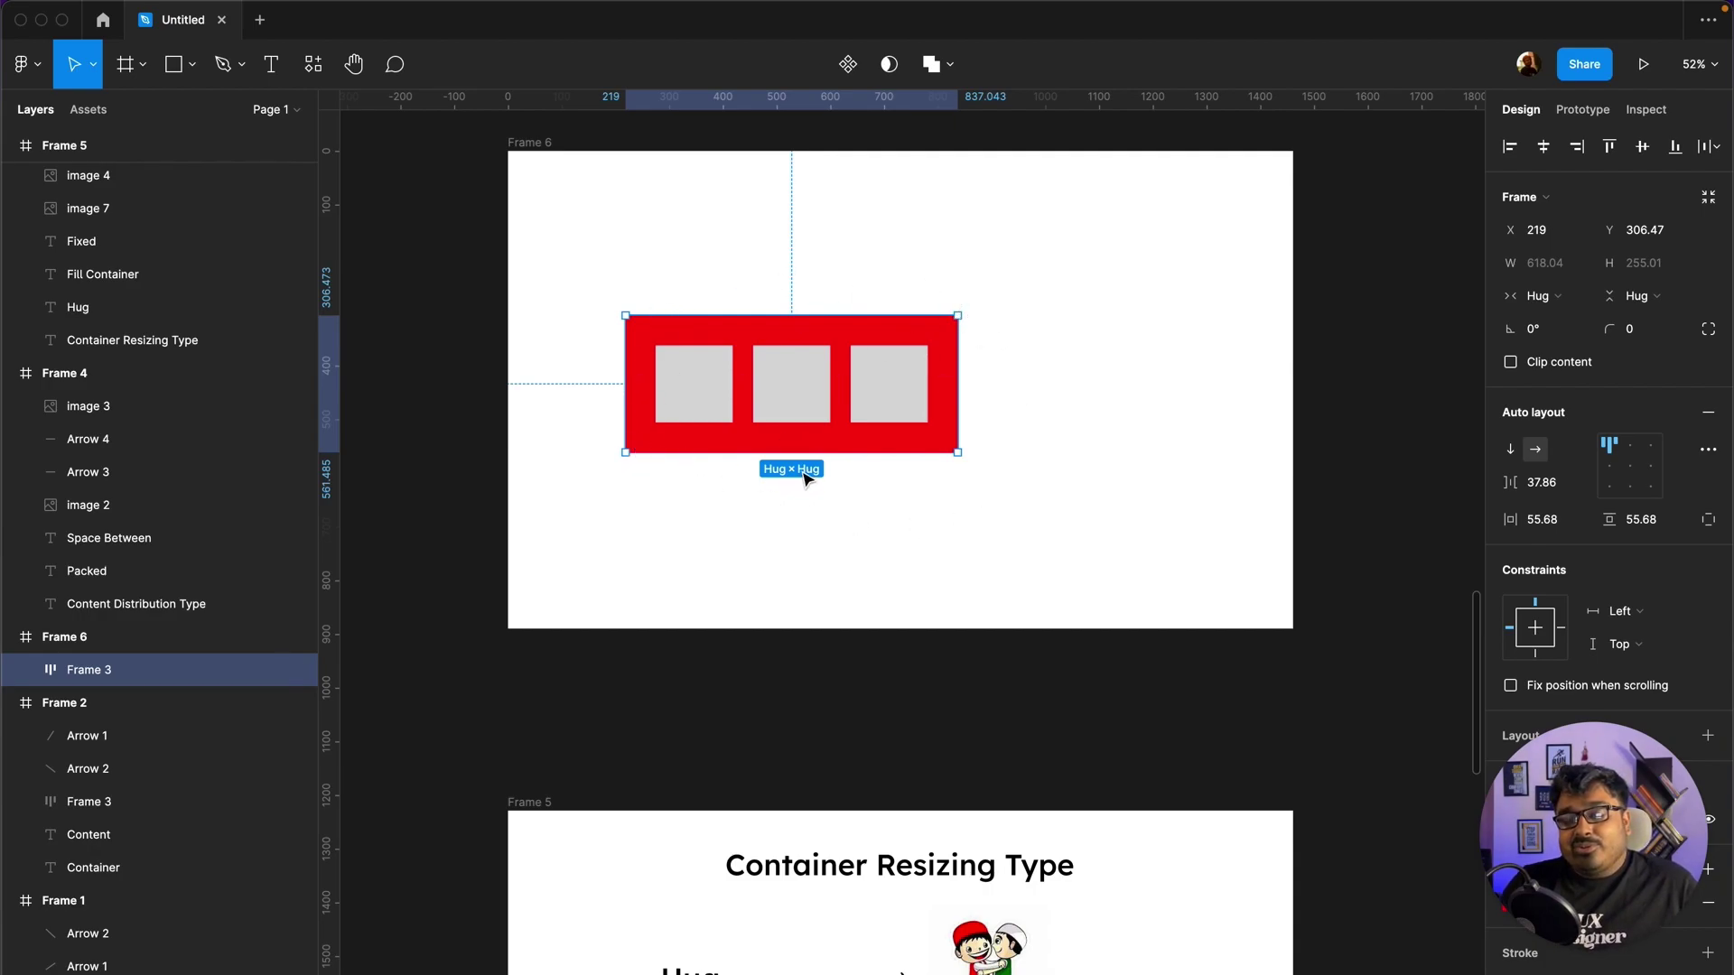
mouse_move(724, 374)
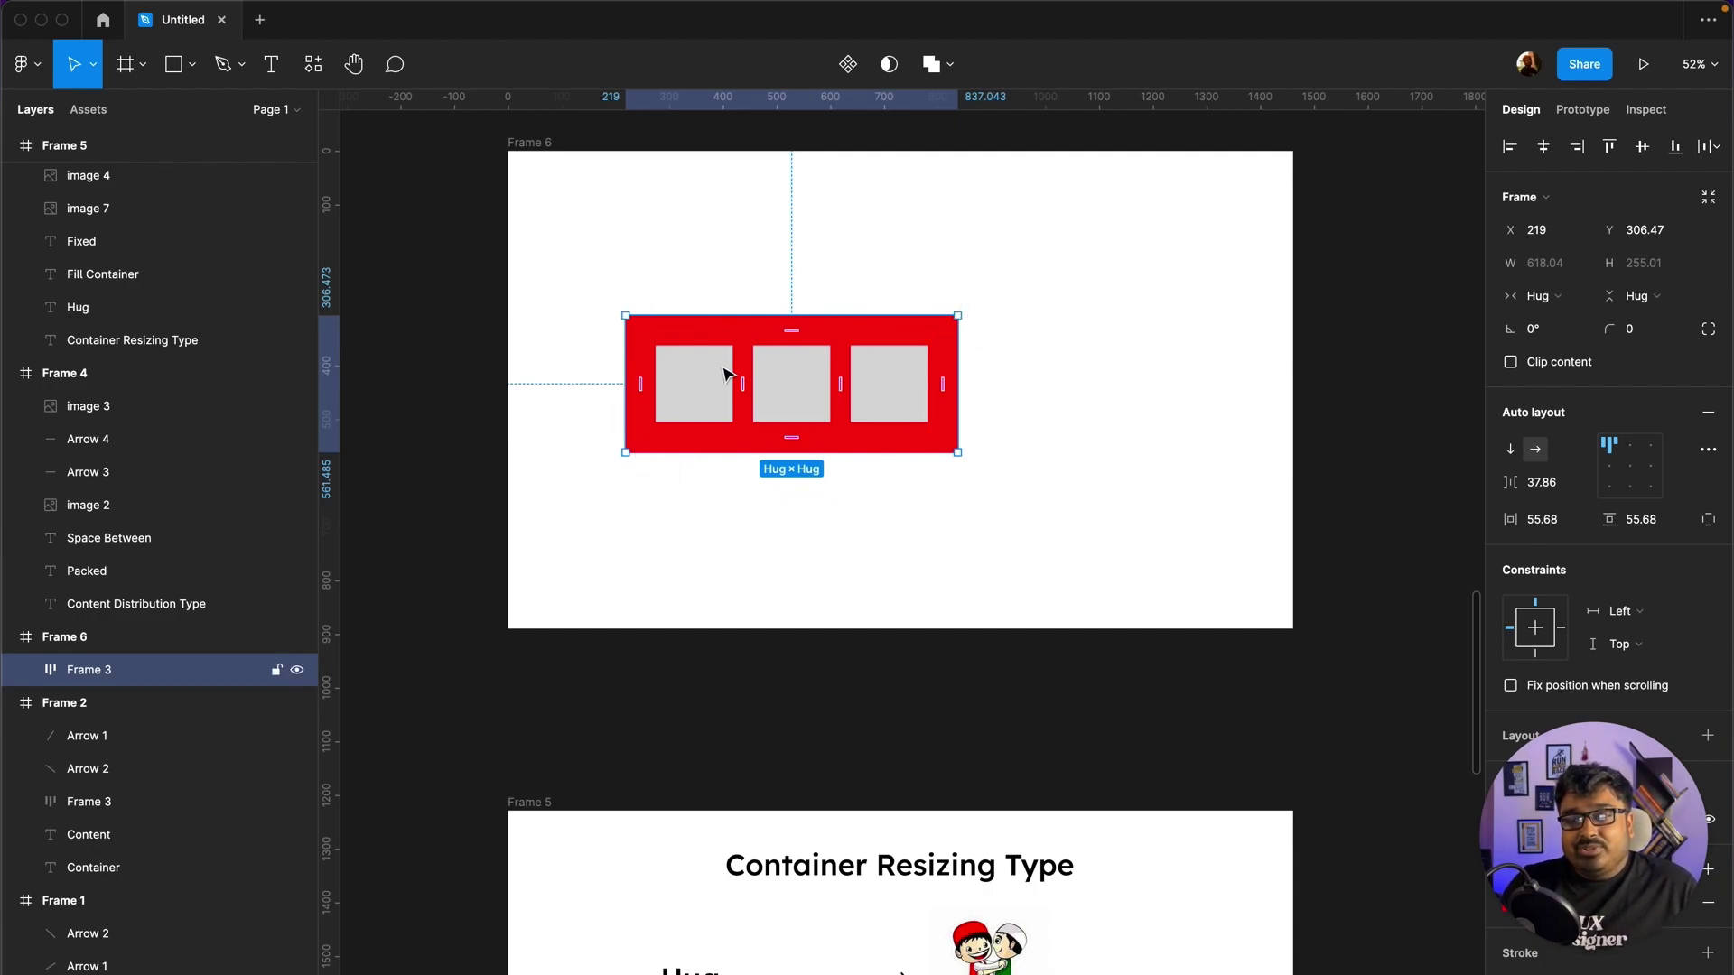
click(1029, 370)
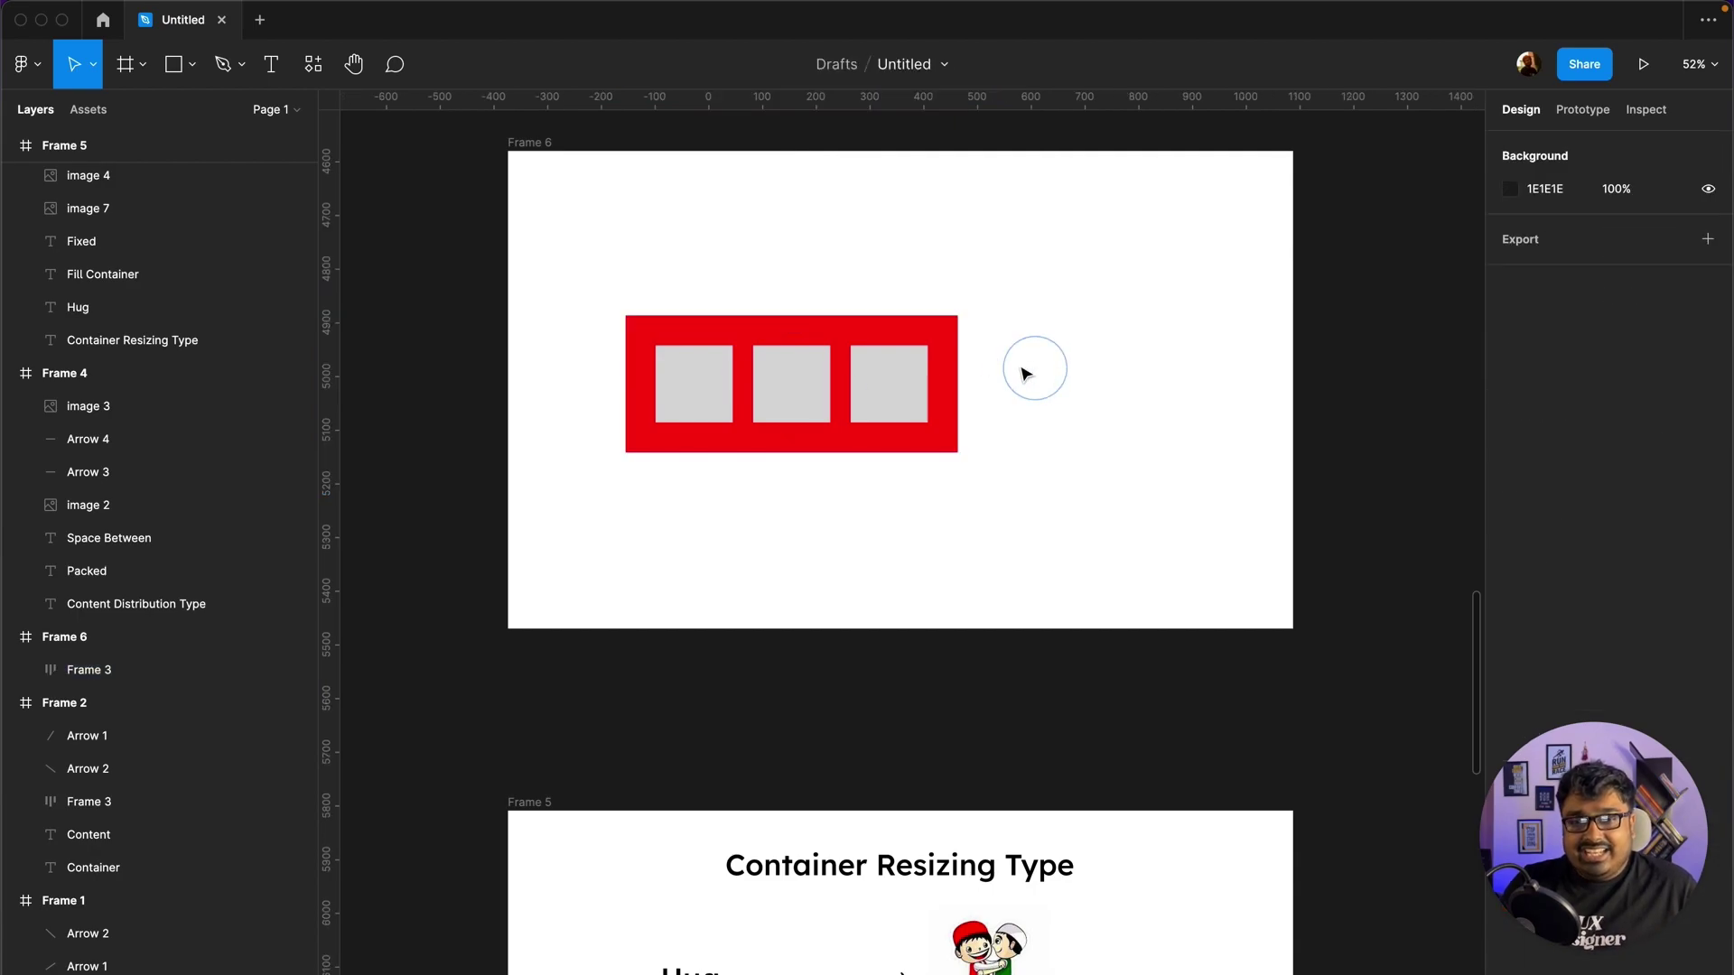
click(914, 328)
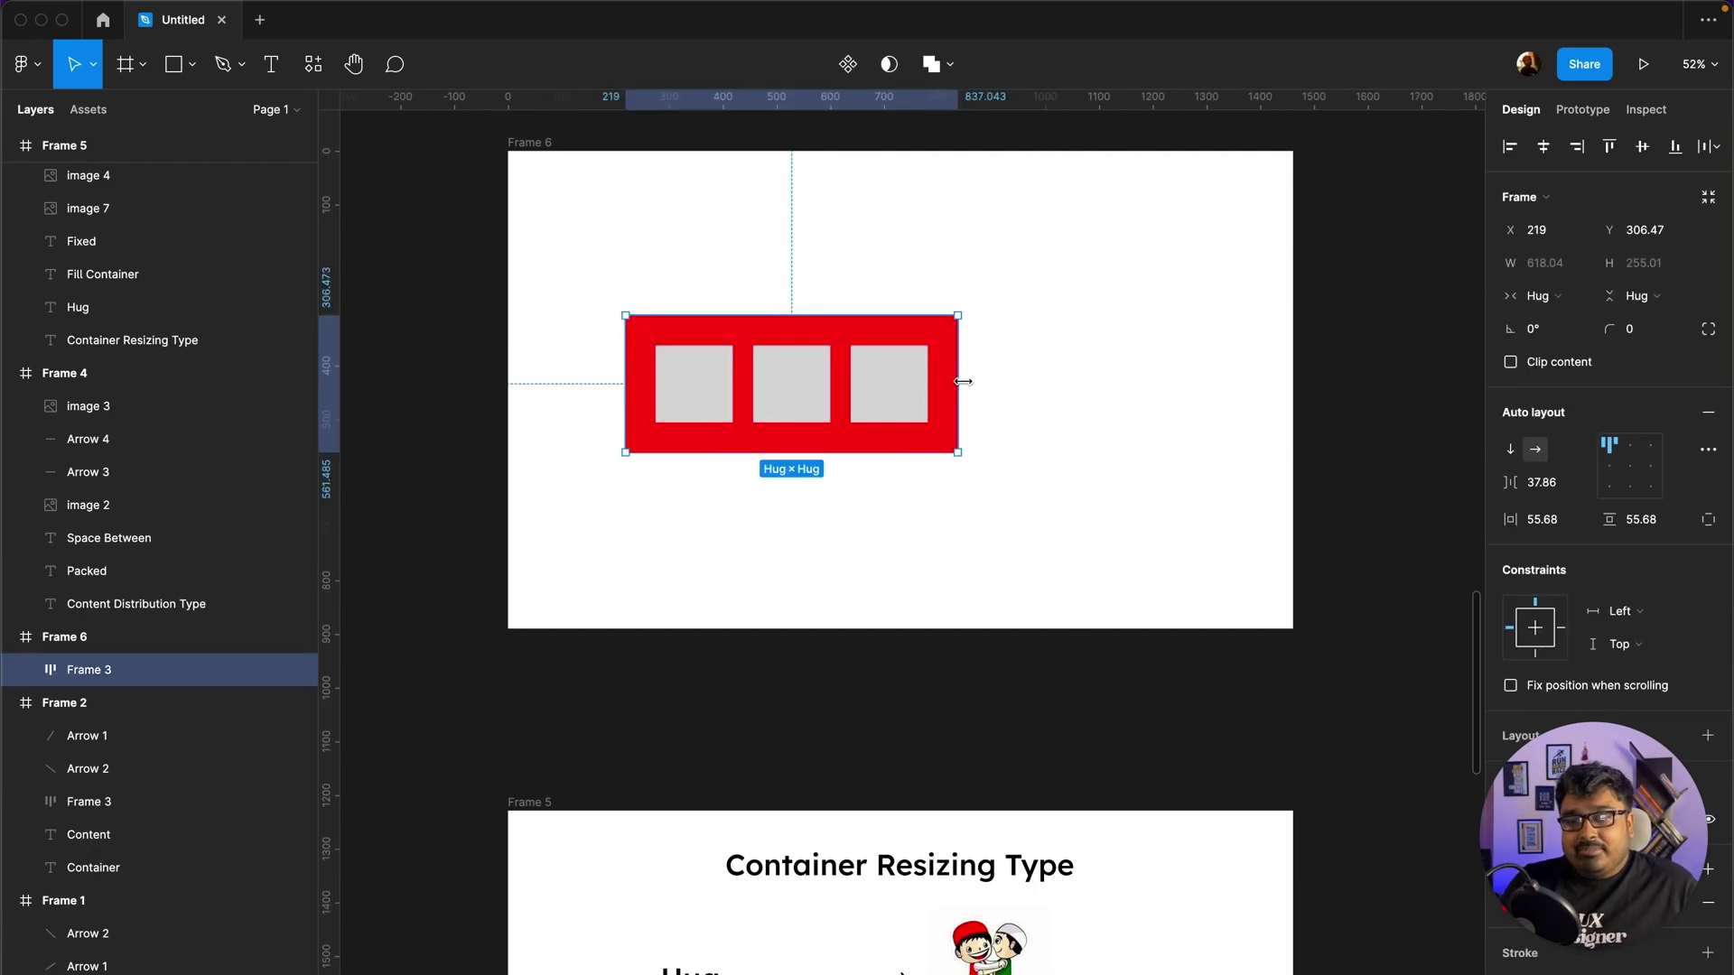
mouse_move(960, 379)
mouse_down()
mouse_move(1153, 380)
mouse_move(1042, 361)
mouse_up()
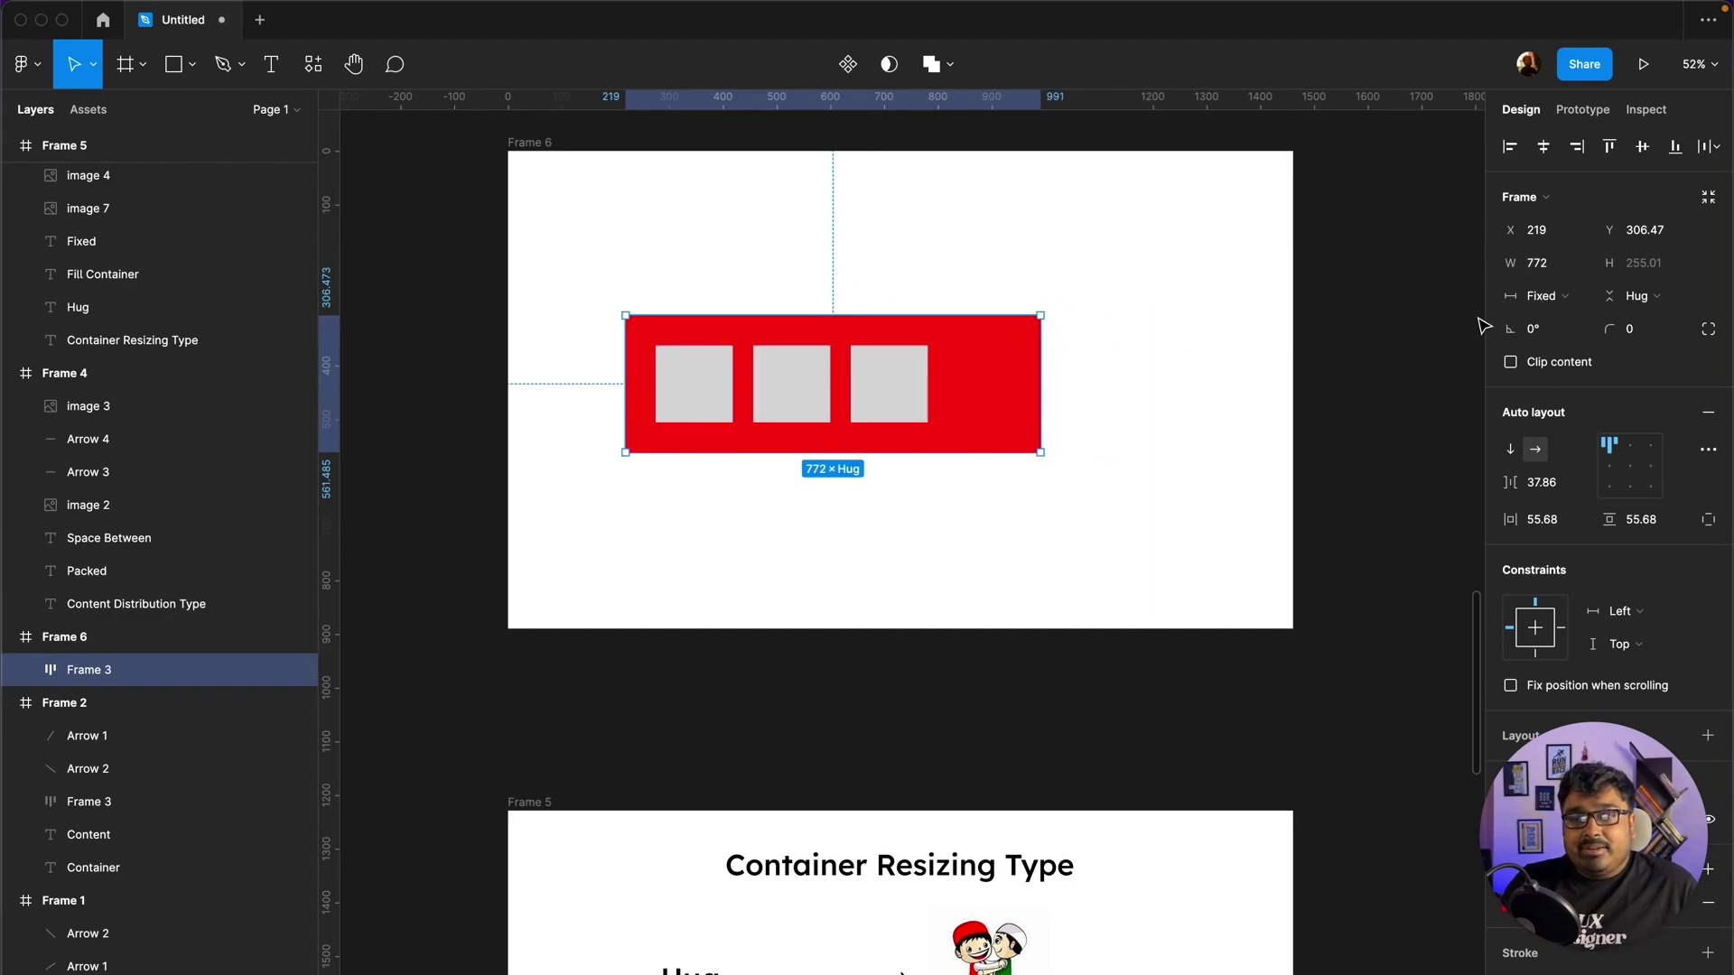
click(1541, 295)
click(1558, 323)
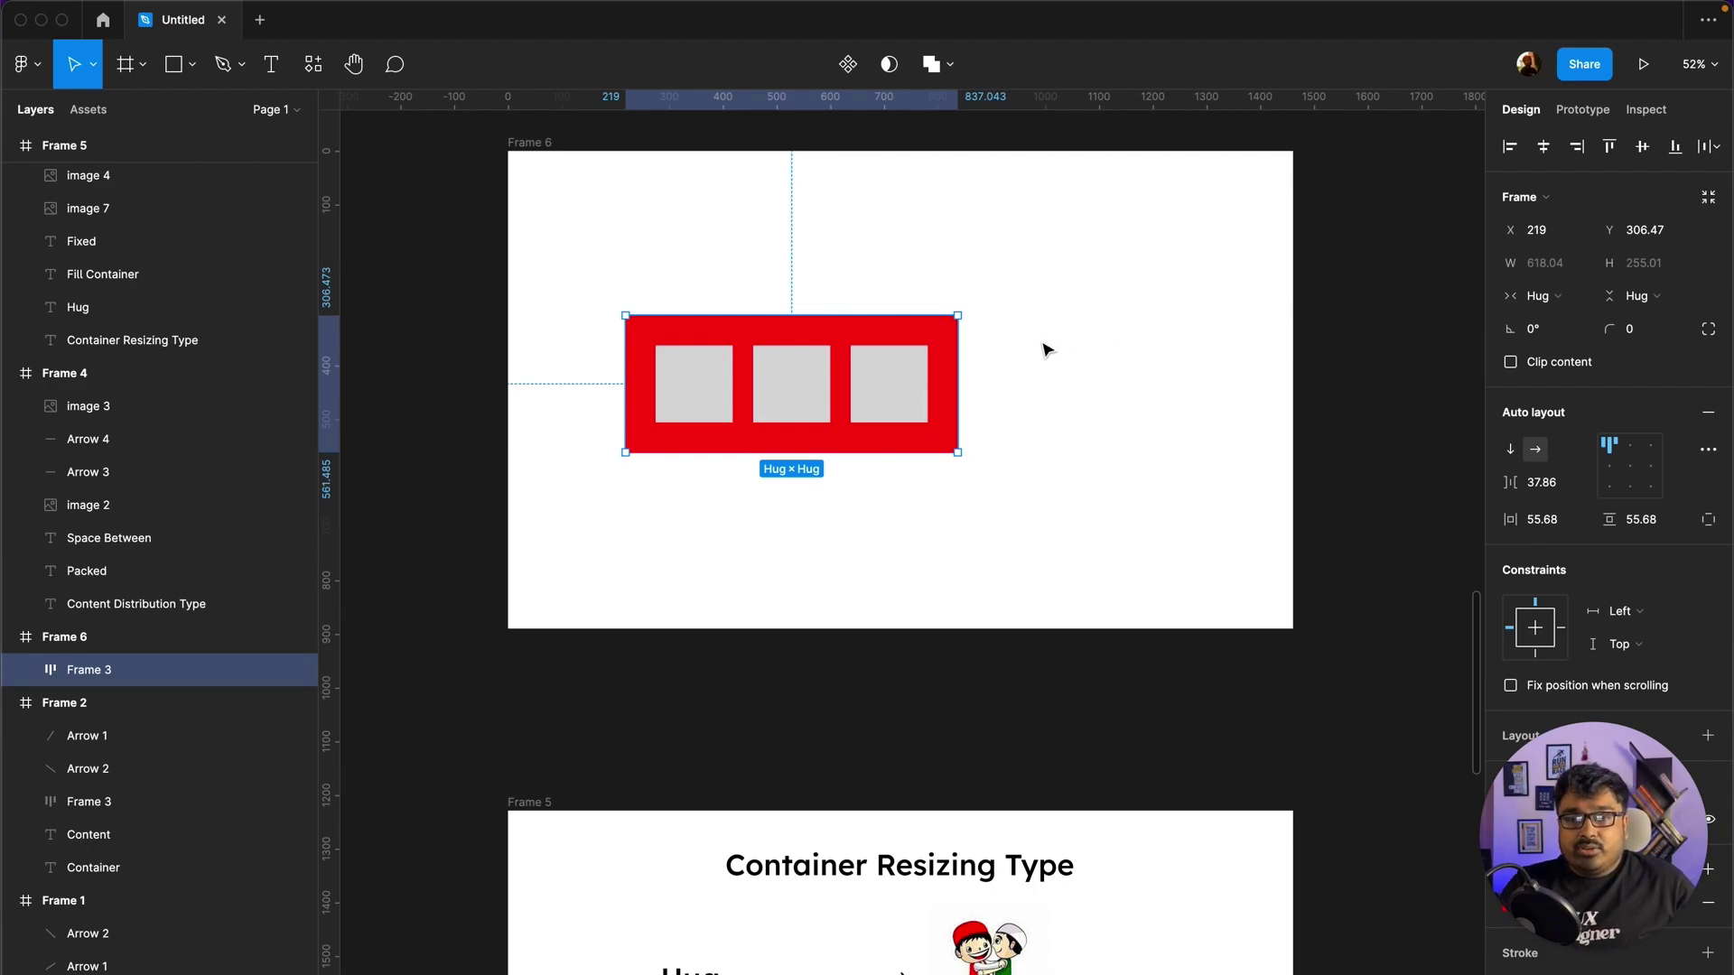
mouse_move(958, 365)
drag(958, 353, 1075, 368)
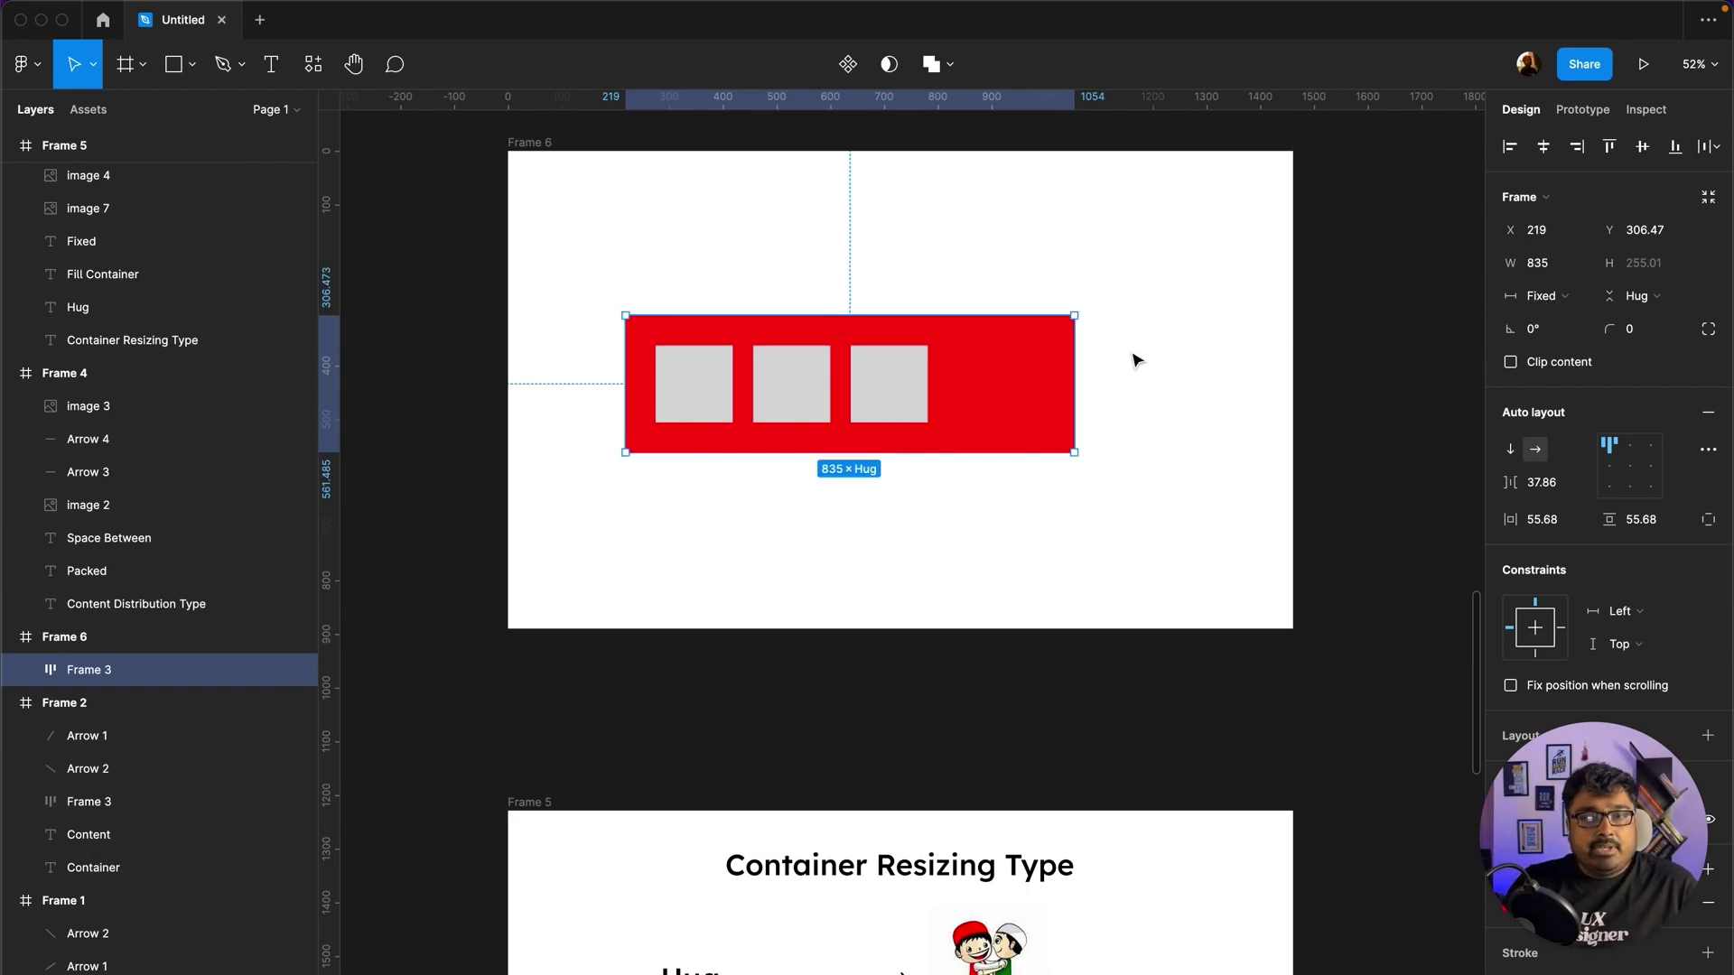
drag(1069, 359, 960, 366)
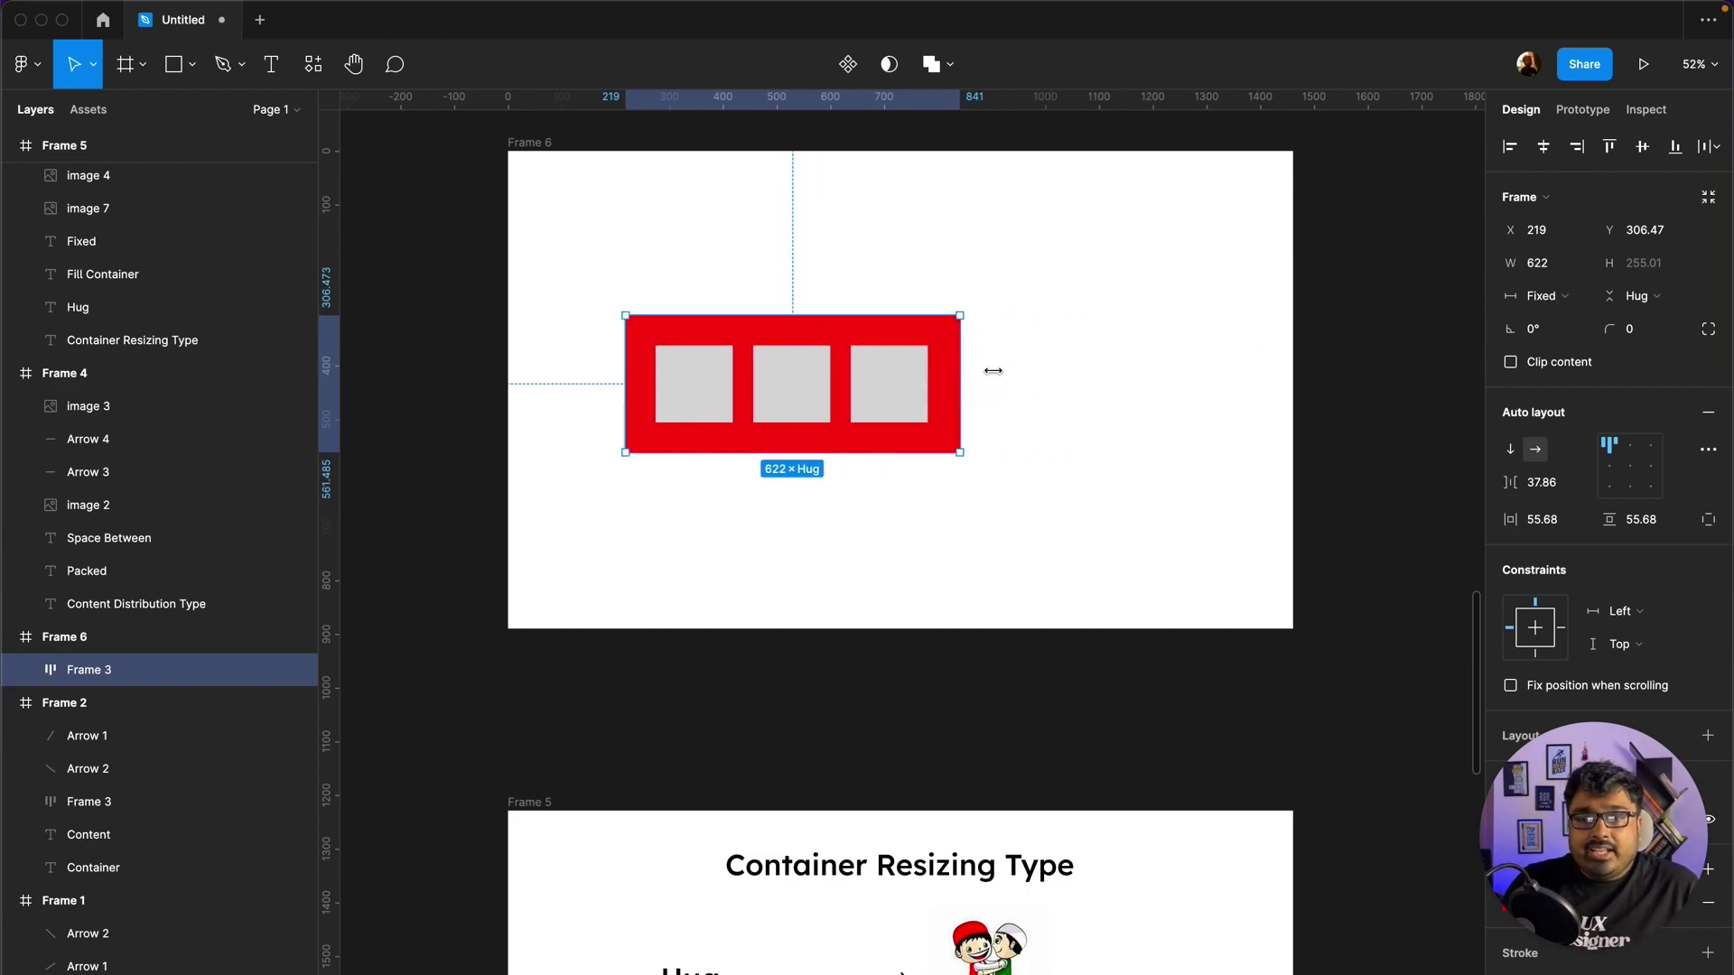
Step: Set the Frame 6 red frame's width to Hug contents
scroll(1116, 513, down, 4)
scroll(1115, 513, down, 1)
scroll(1115, 513, down, 5)
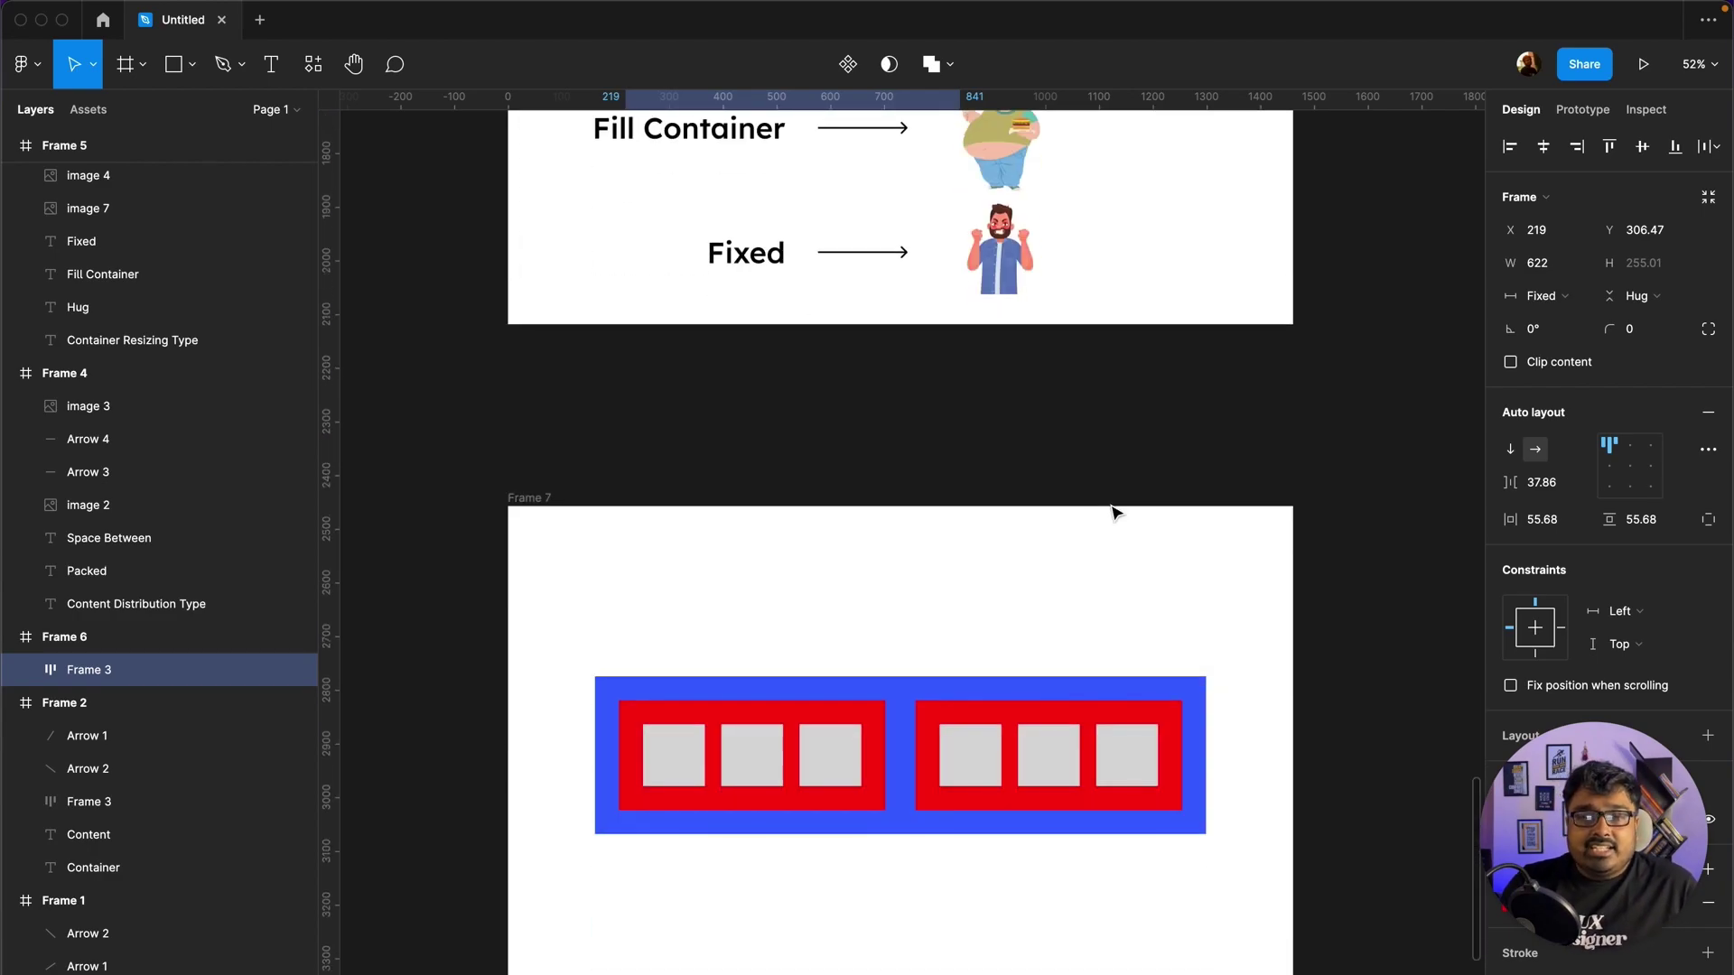
scroll(1116, 513, down, 4)
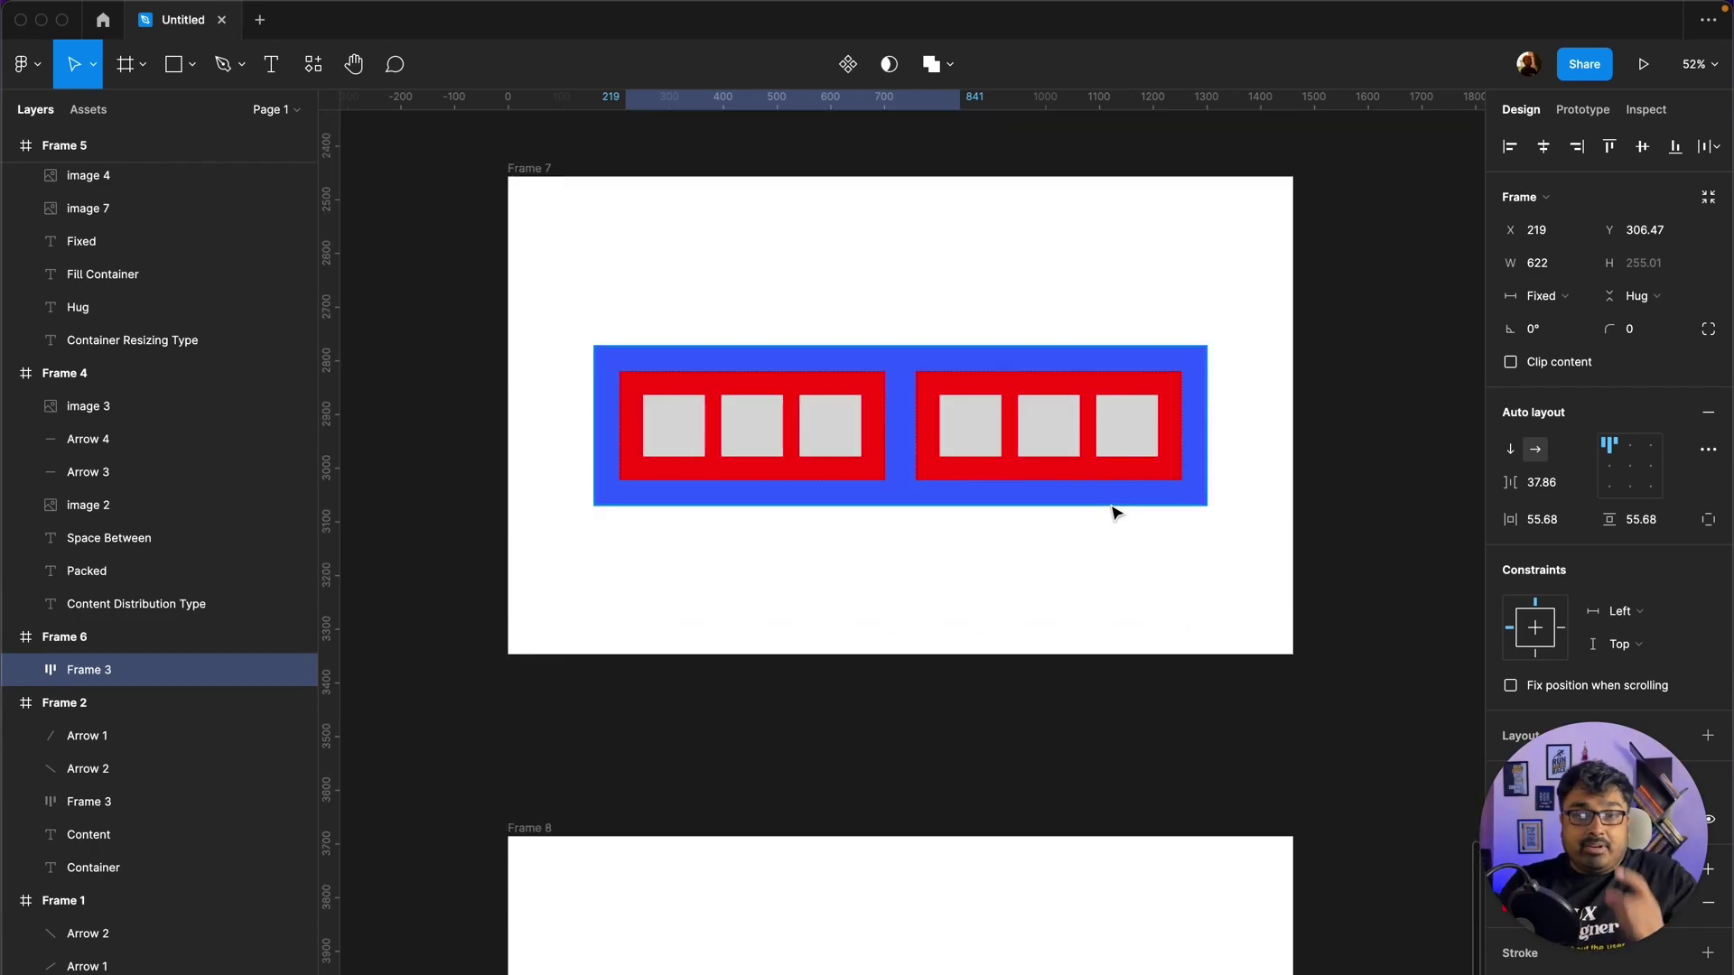
scroll(1107, 502, up, 15)
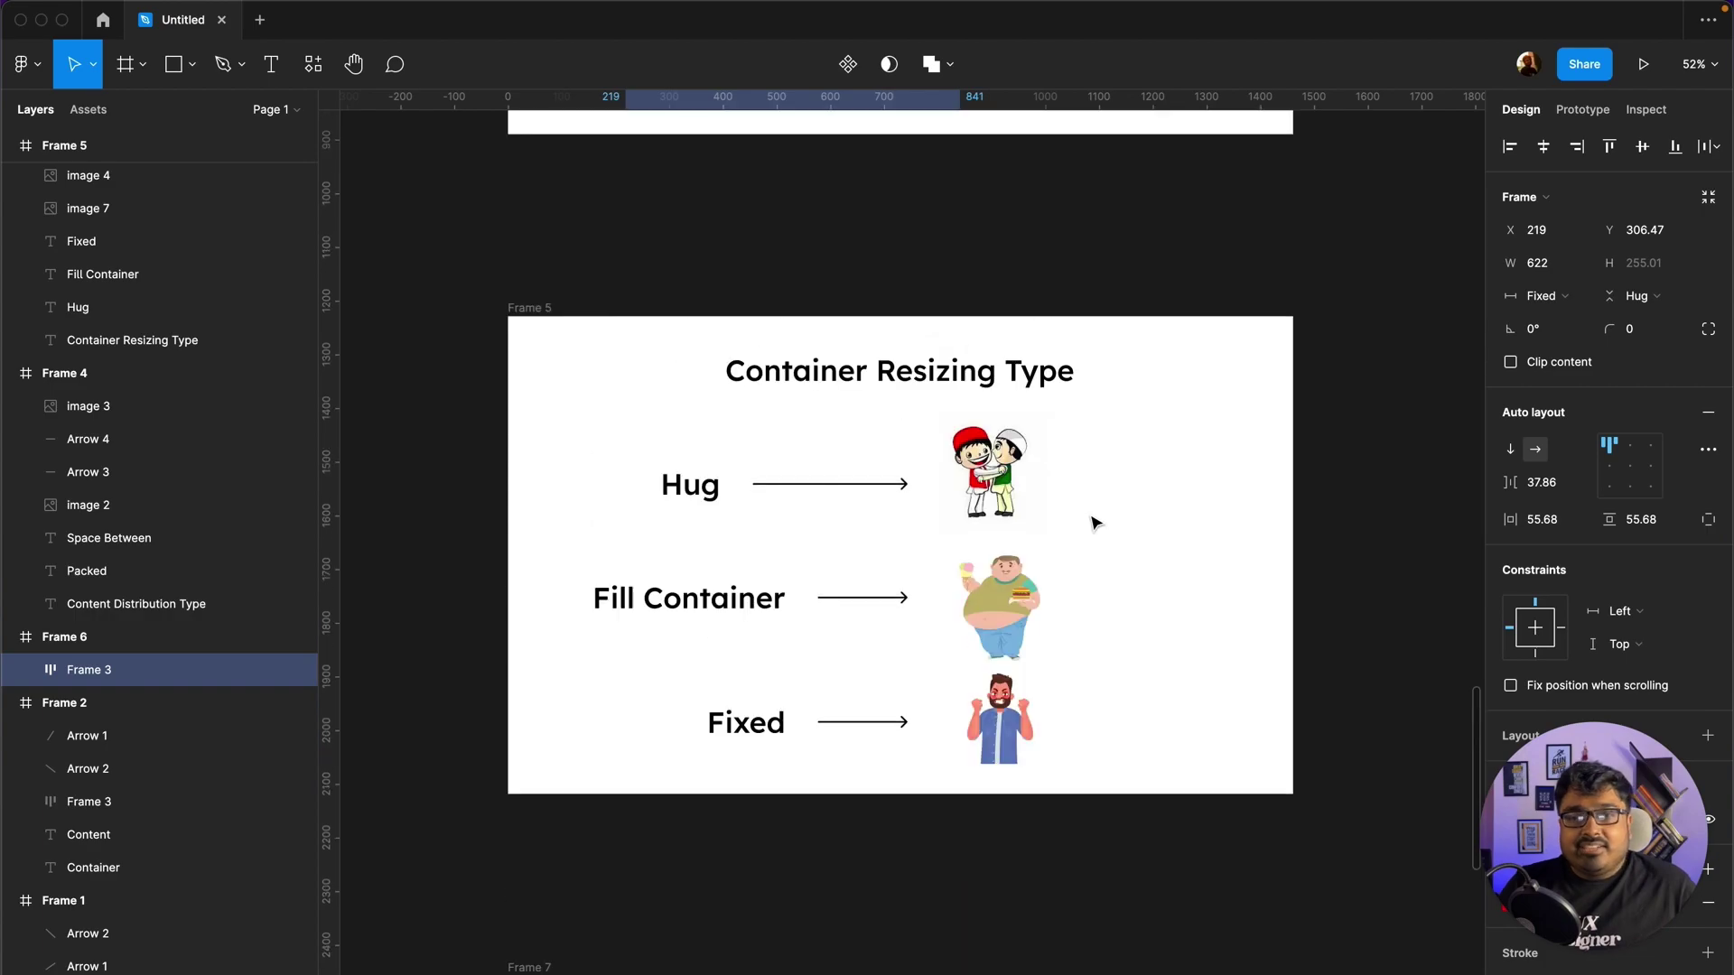
click(1541, 296)
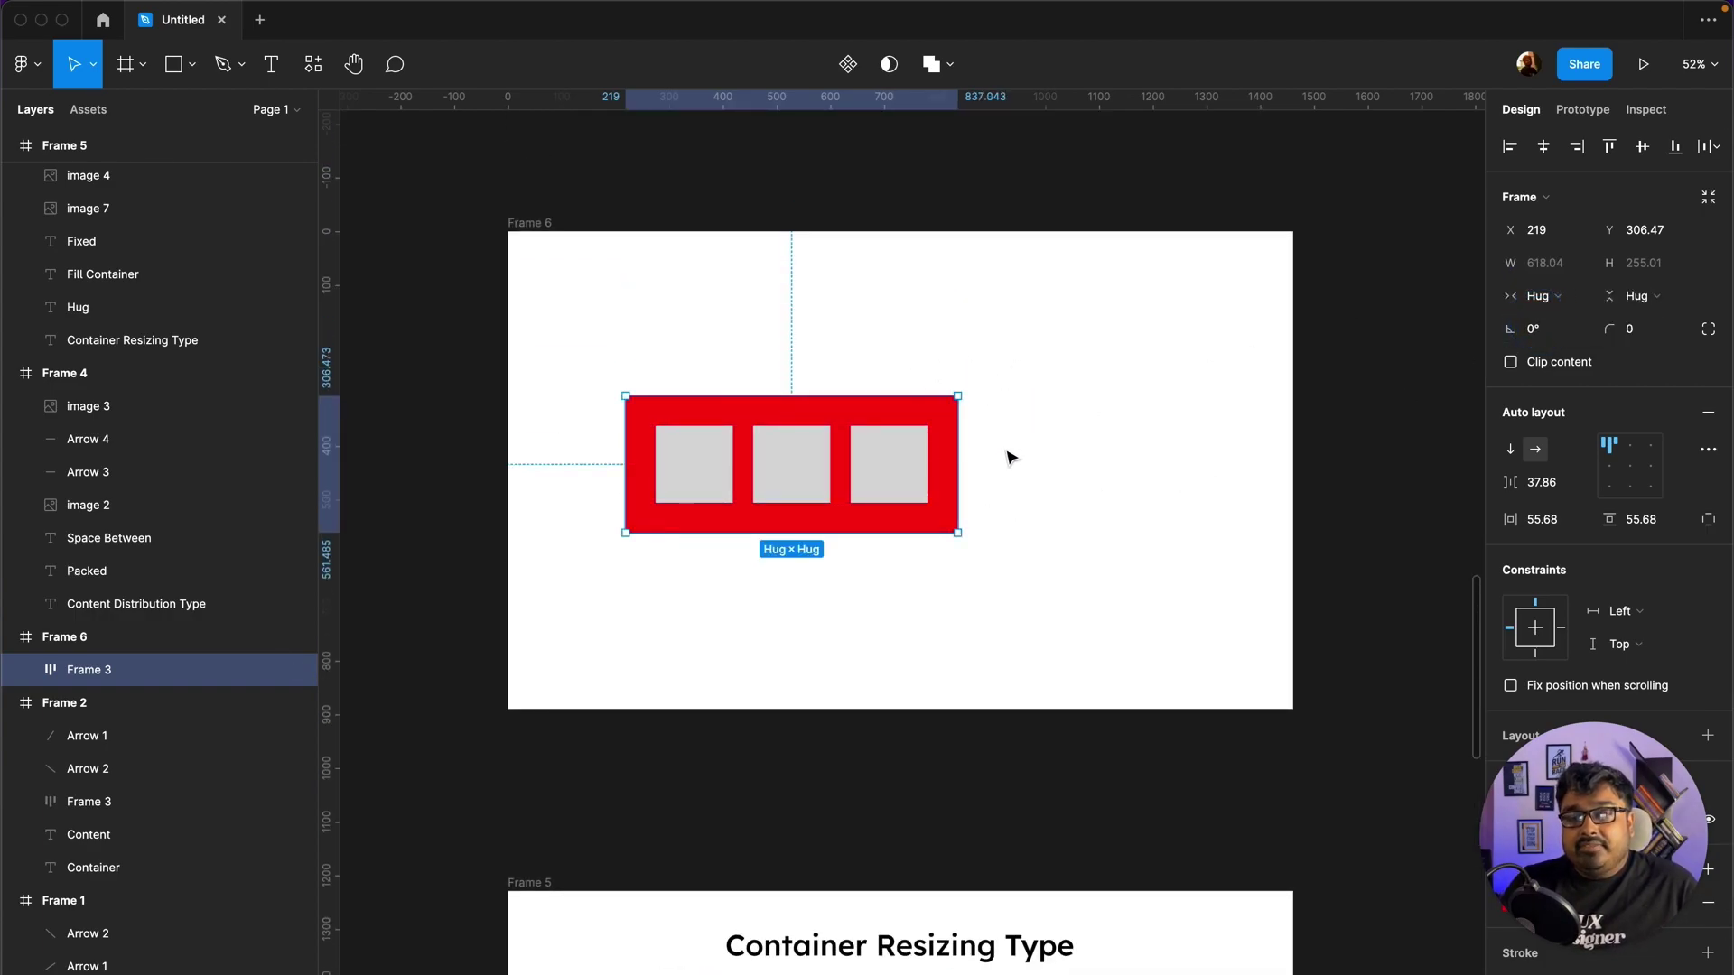
Step: Scroll down to Frame 7 and select its blue container, fixed 1137 wide
scroll(961, 460, down, 2)
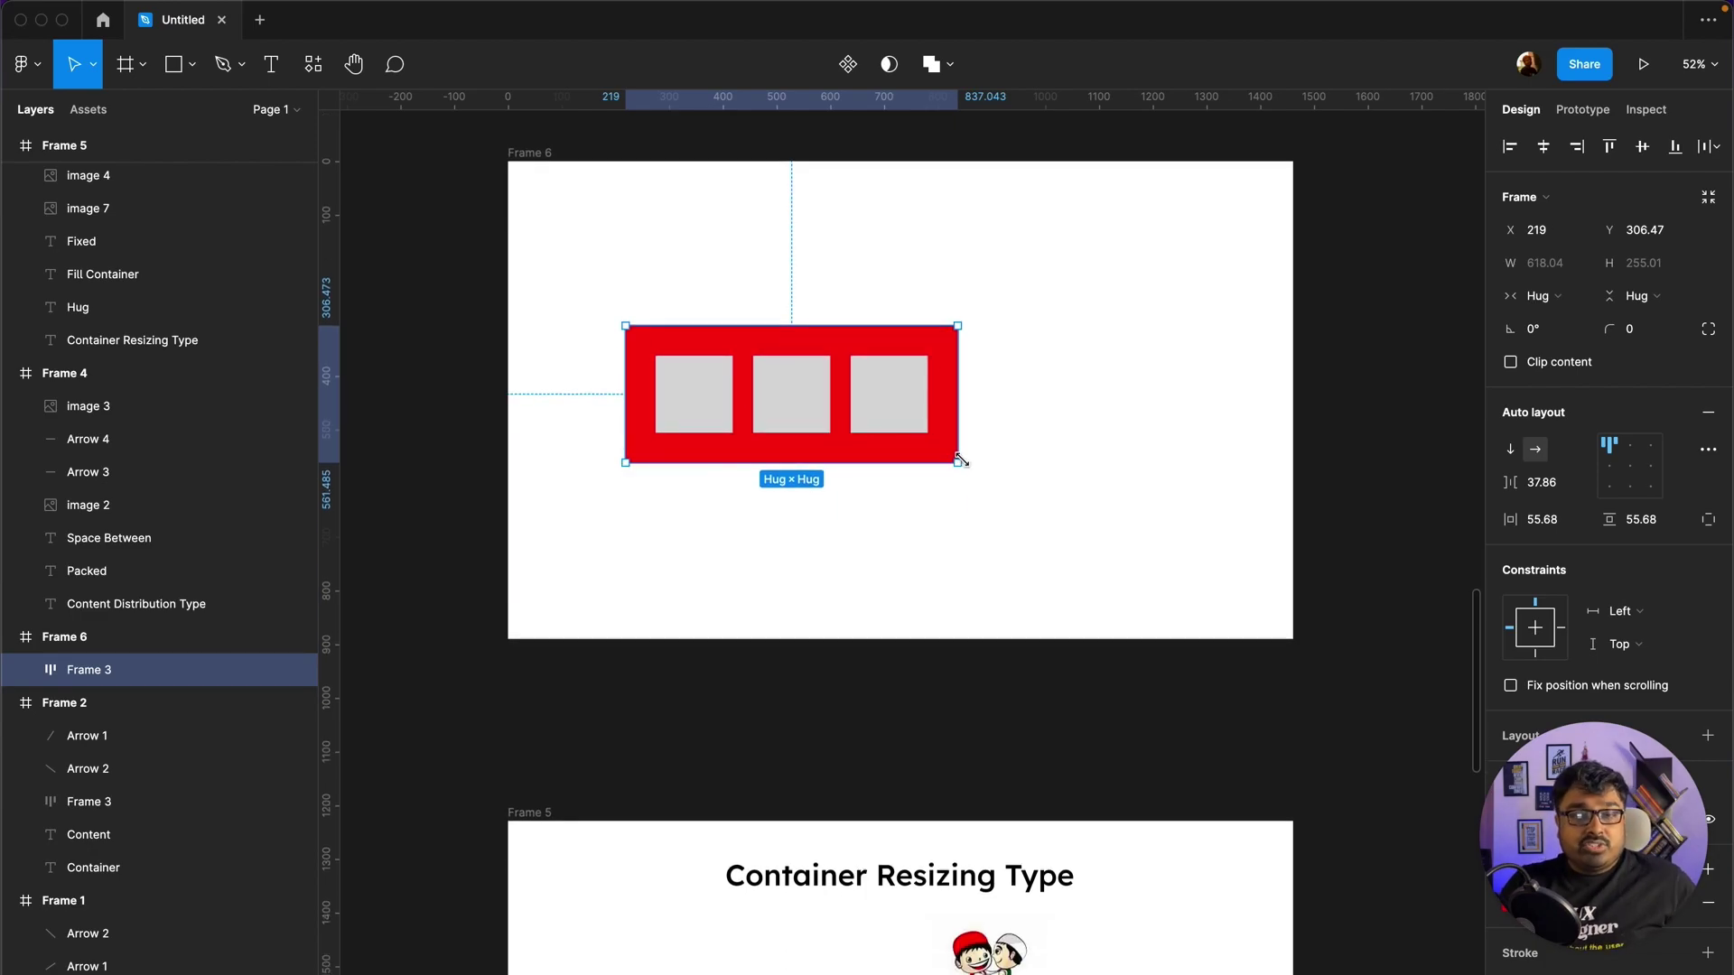
scroll(994, 539, down, 5)
scroll(996, 538, down, 10)
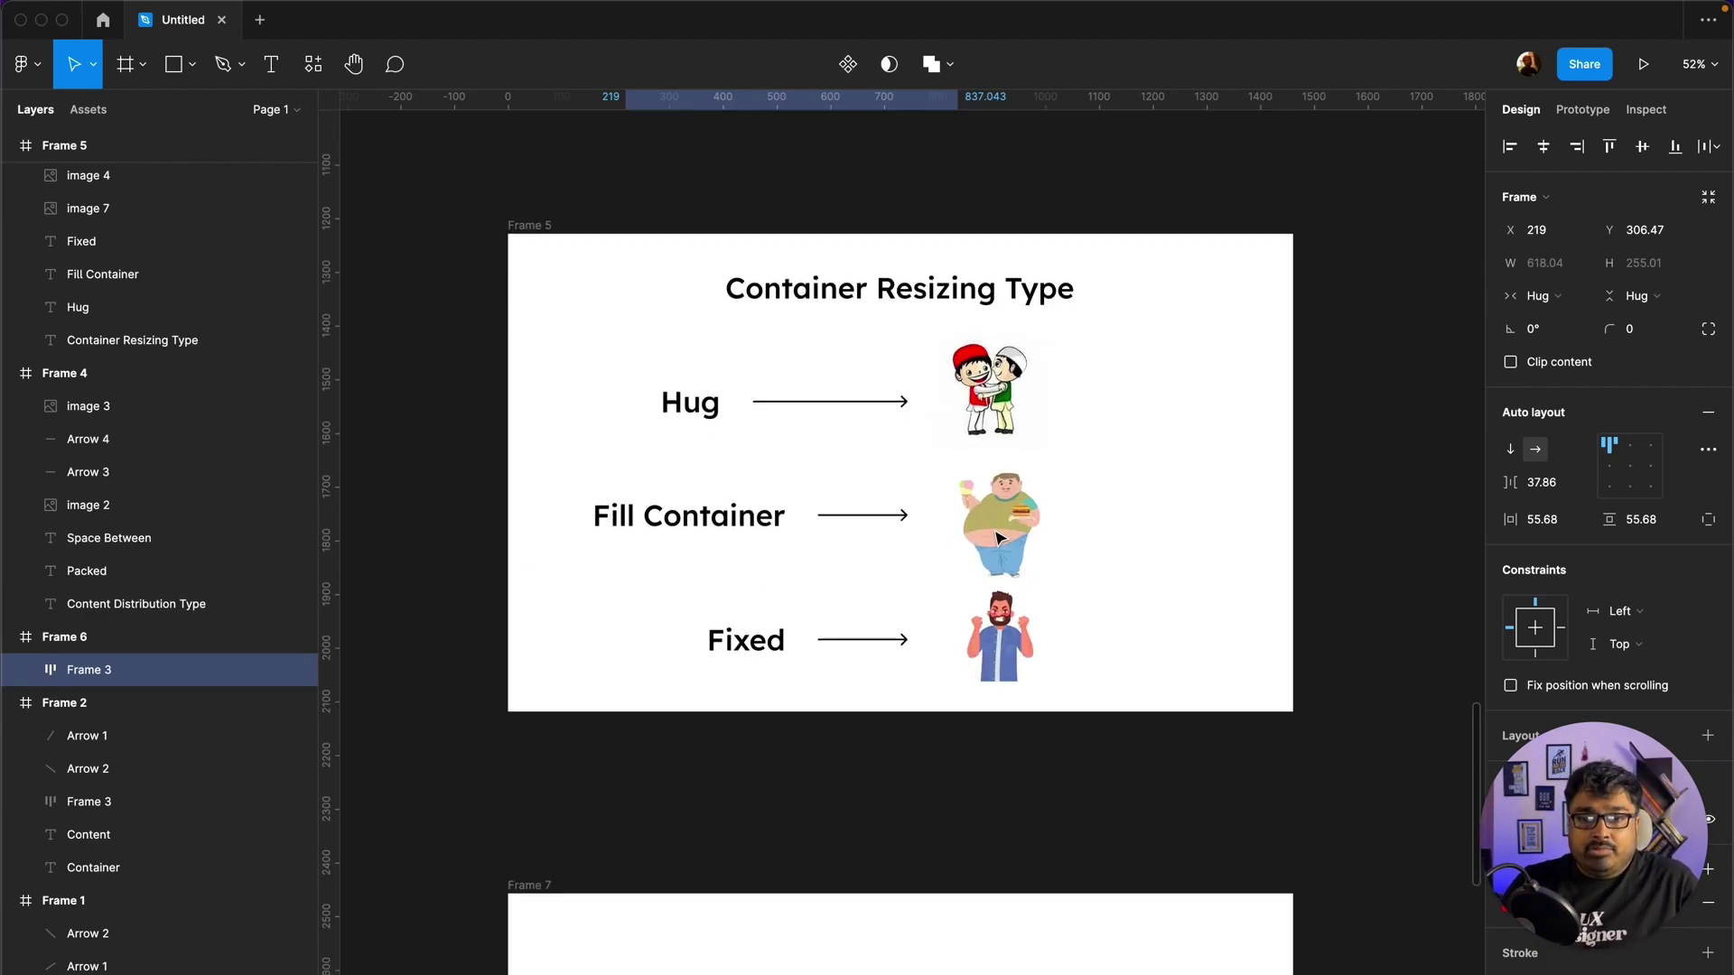
scroll(998, 539, down, 10)
scroll(996, 533, down, 5)
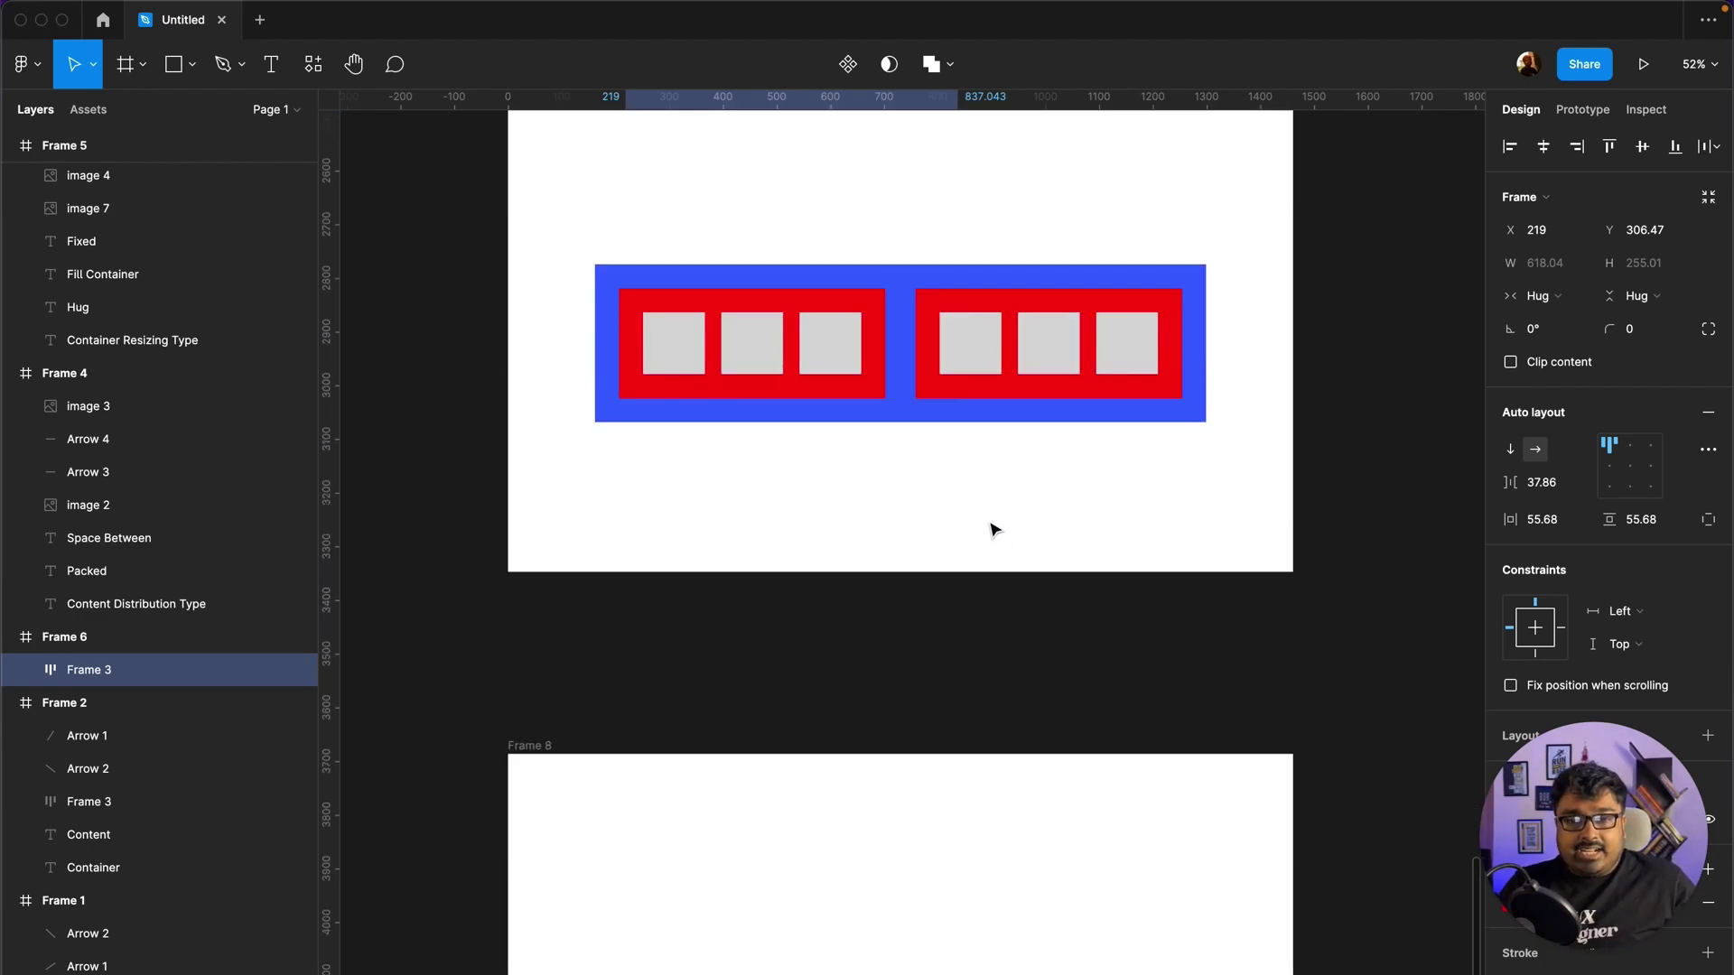
click(908, 379)
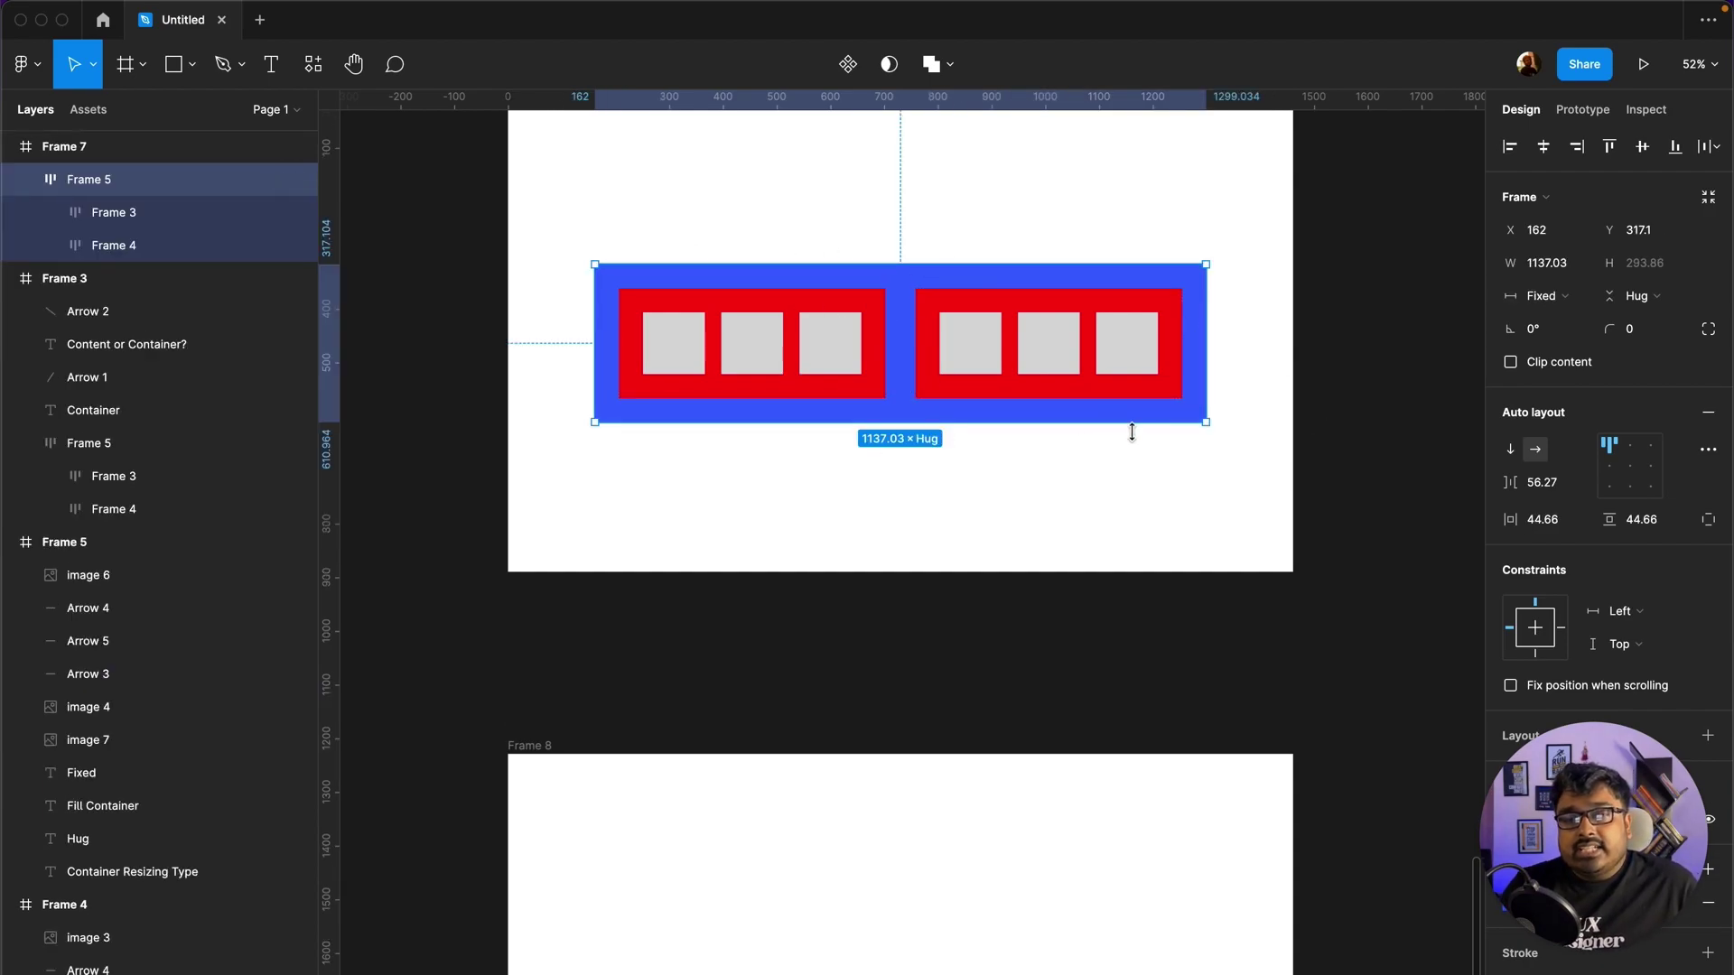
mouse_move(900, 410)
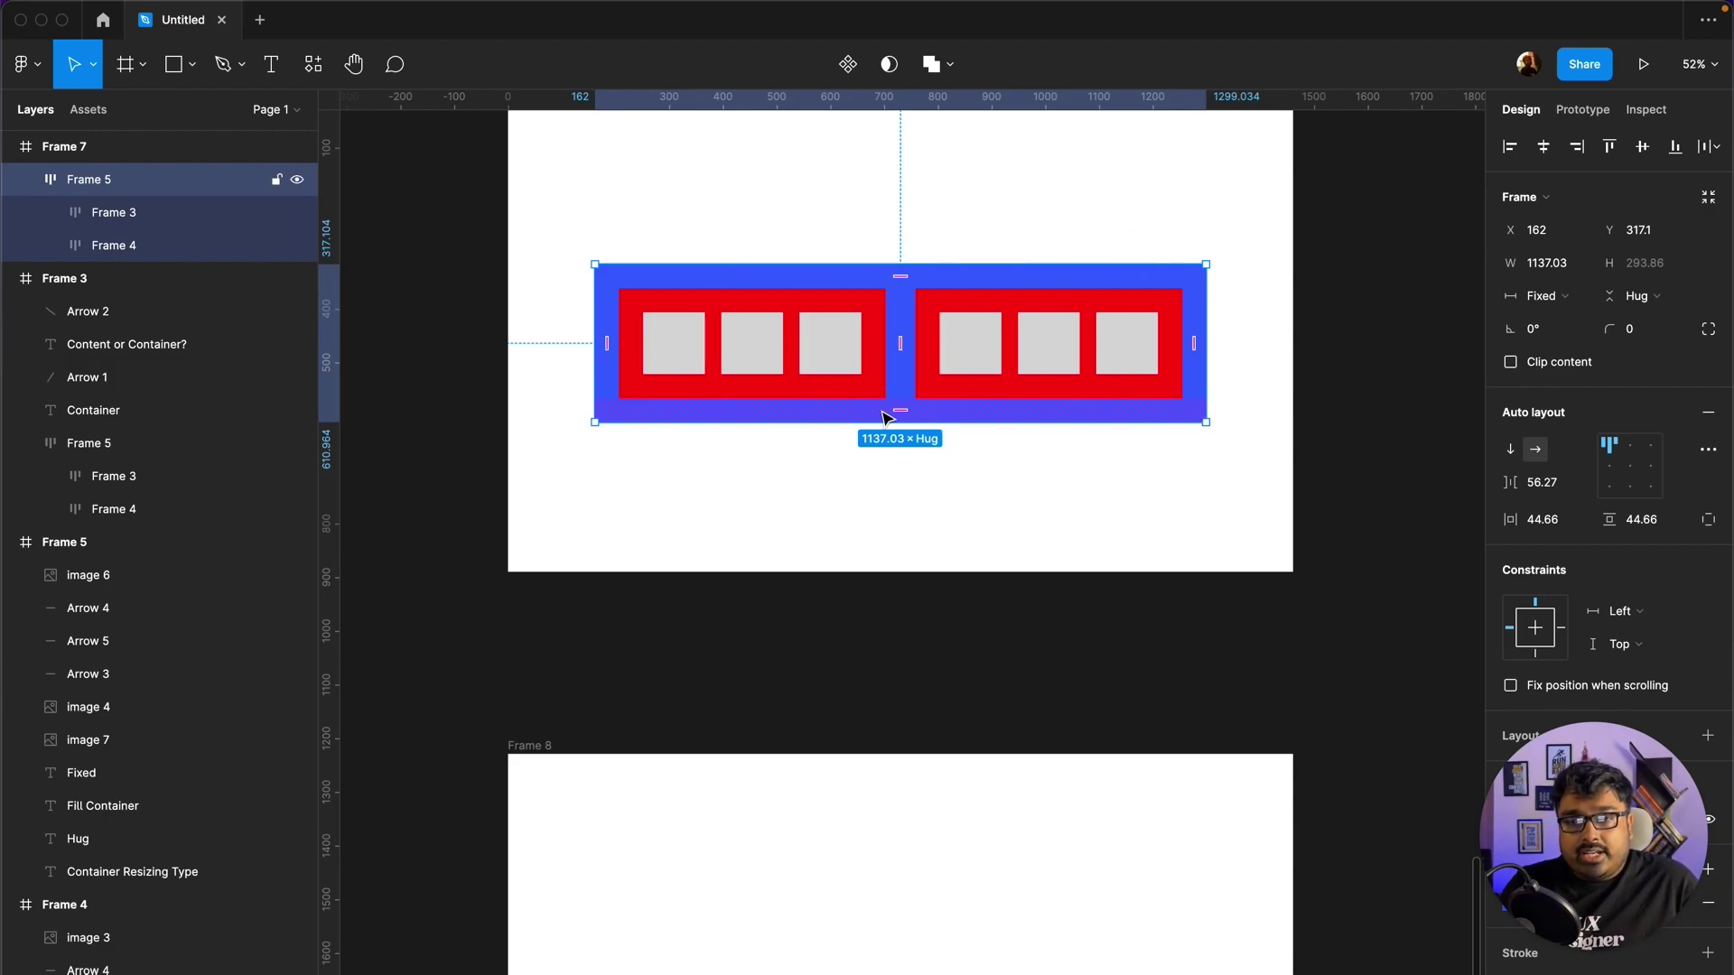
click(1174, 327)
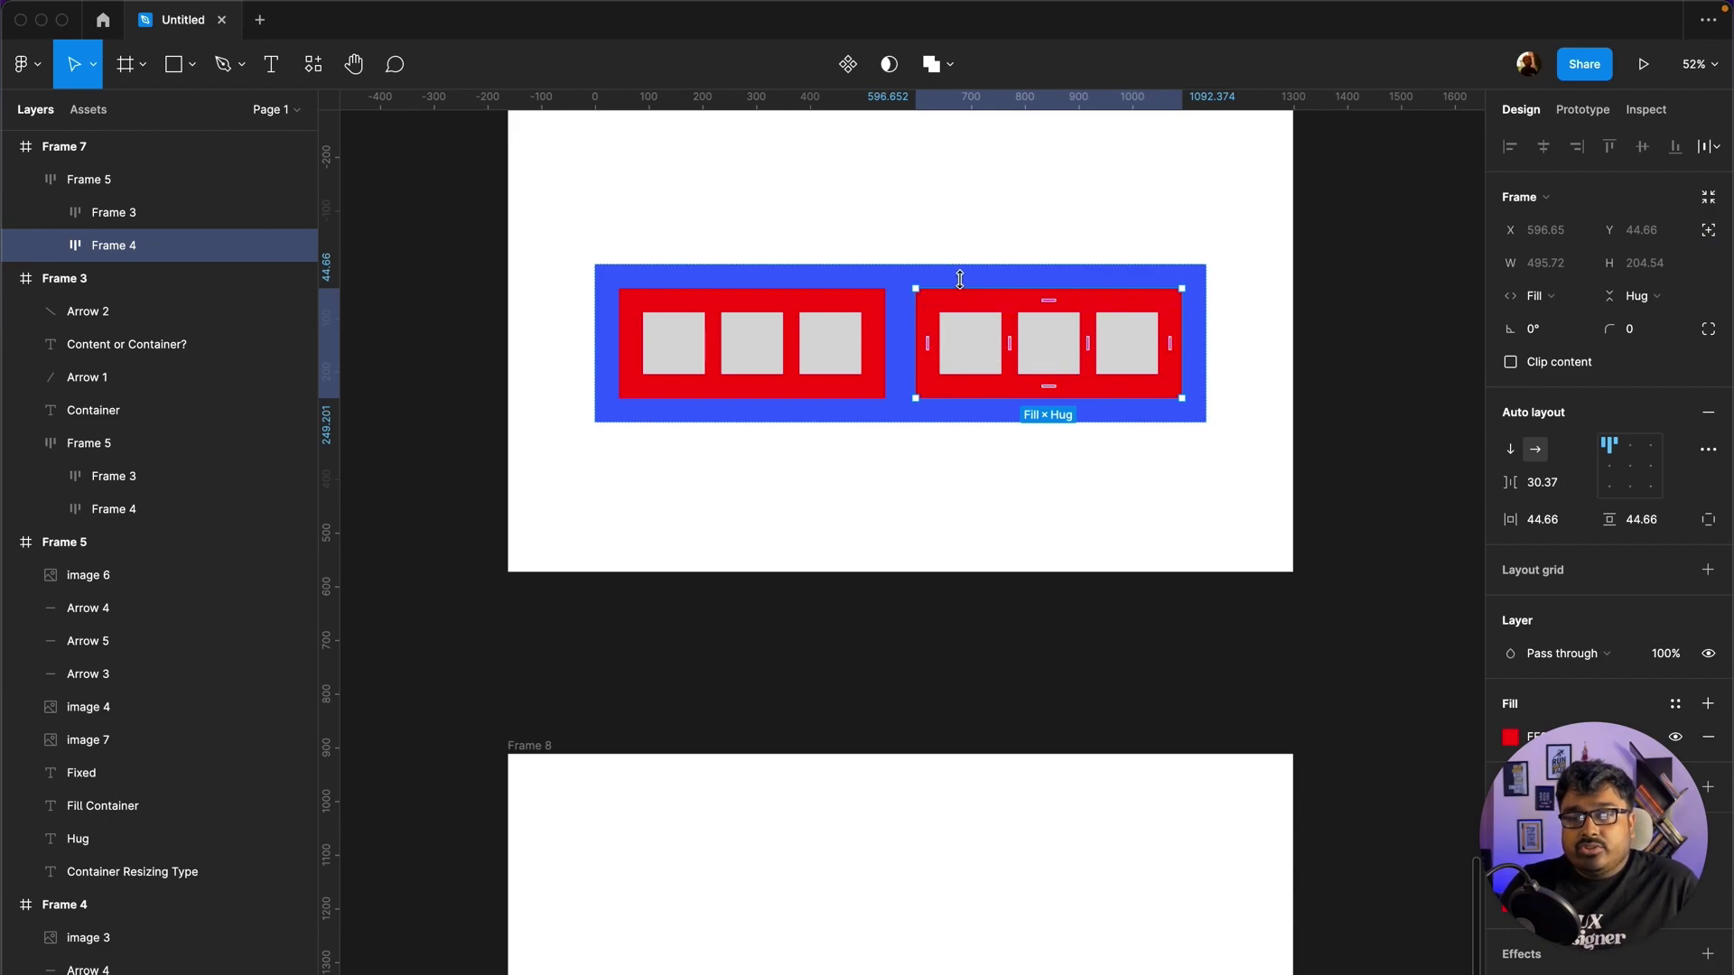
mouse_move(1030, 313)
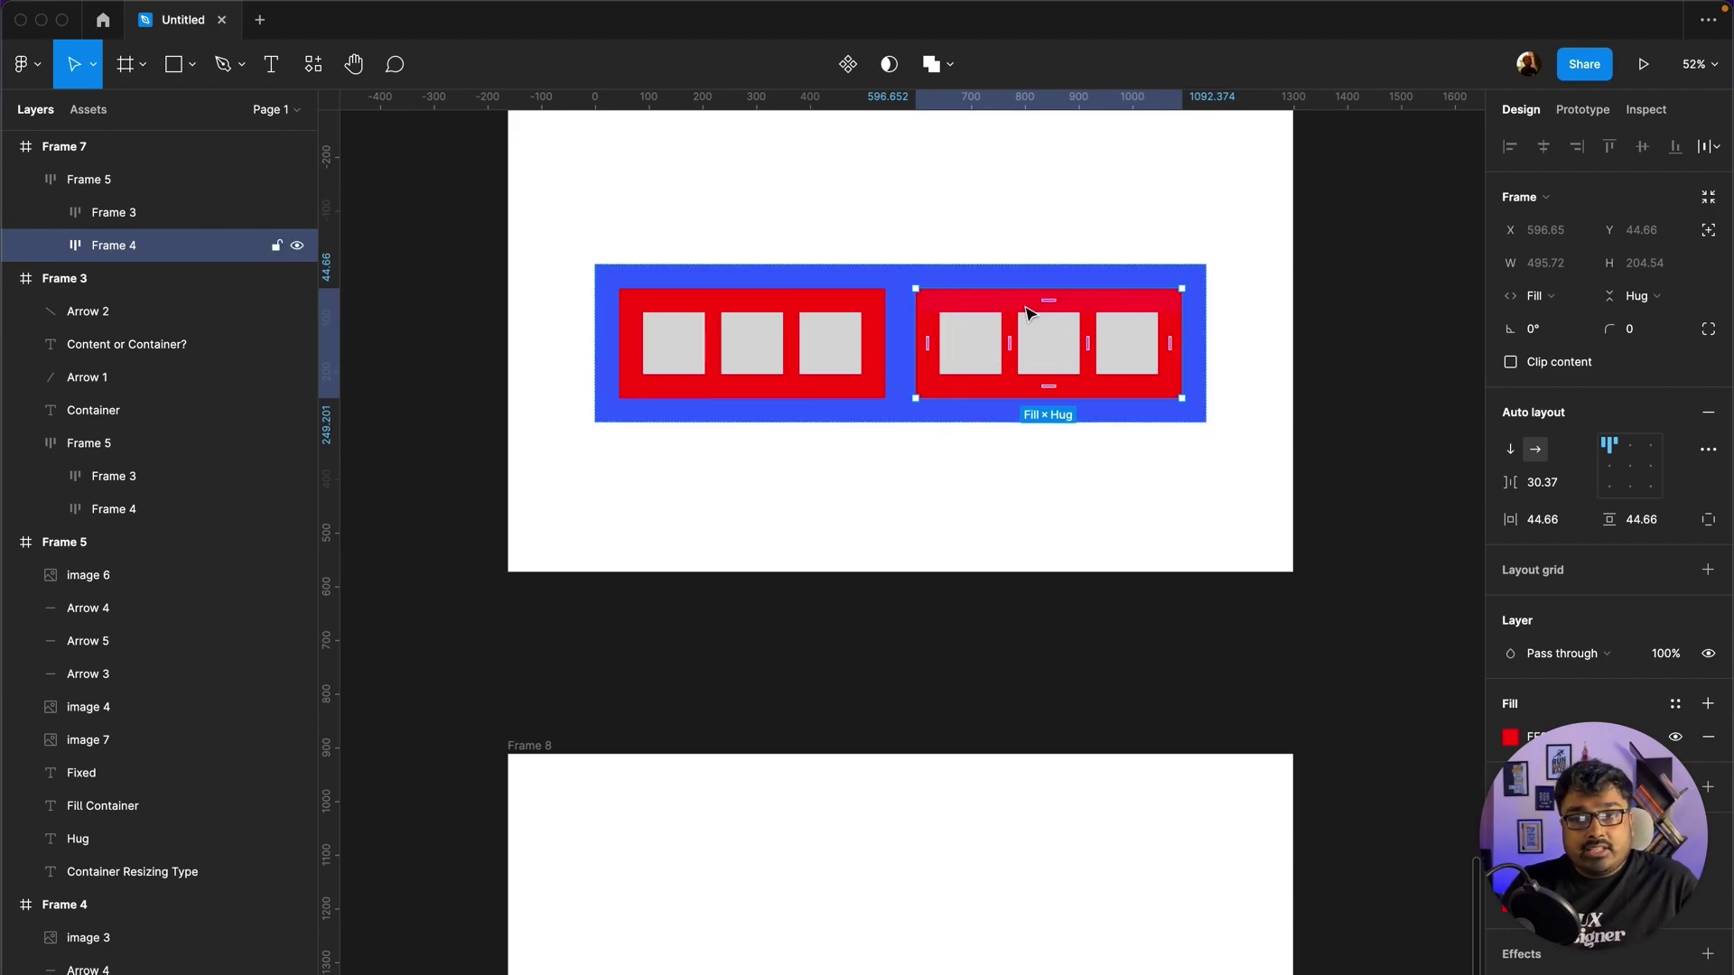
click(835, 311)
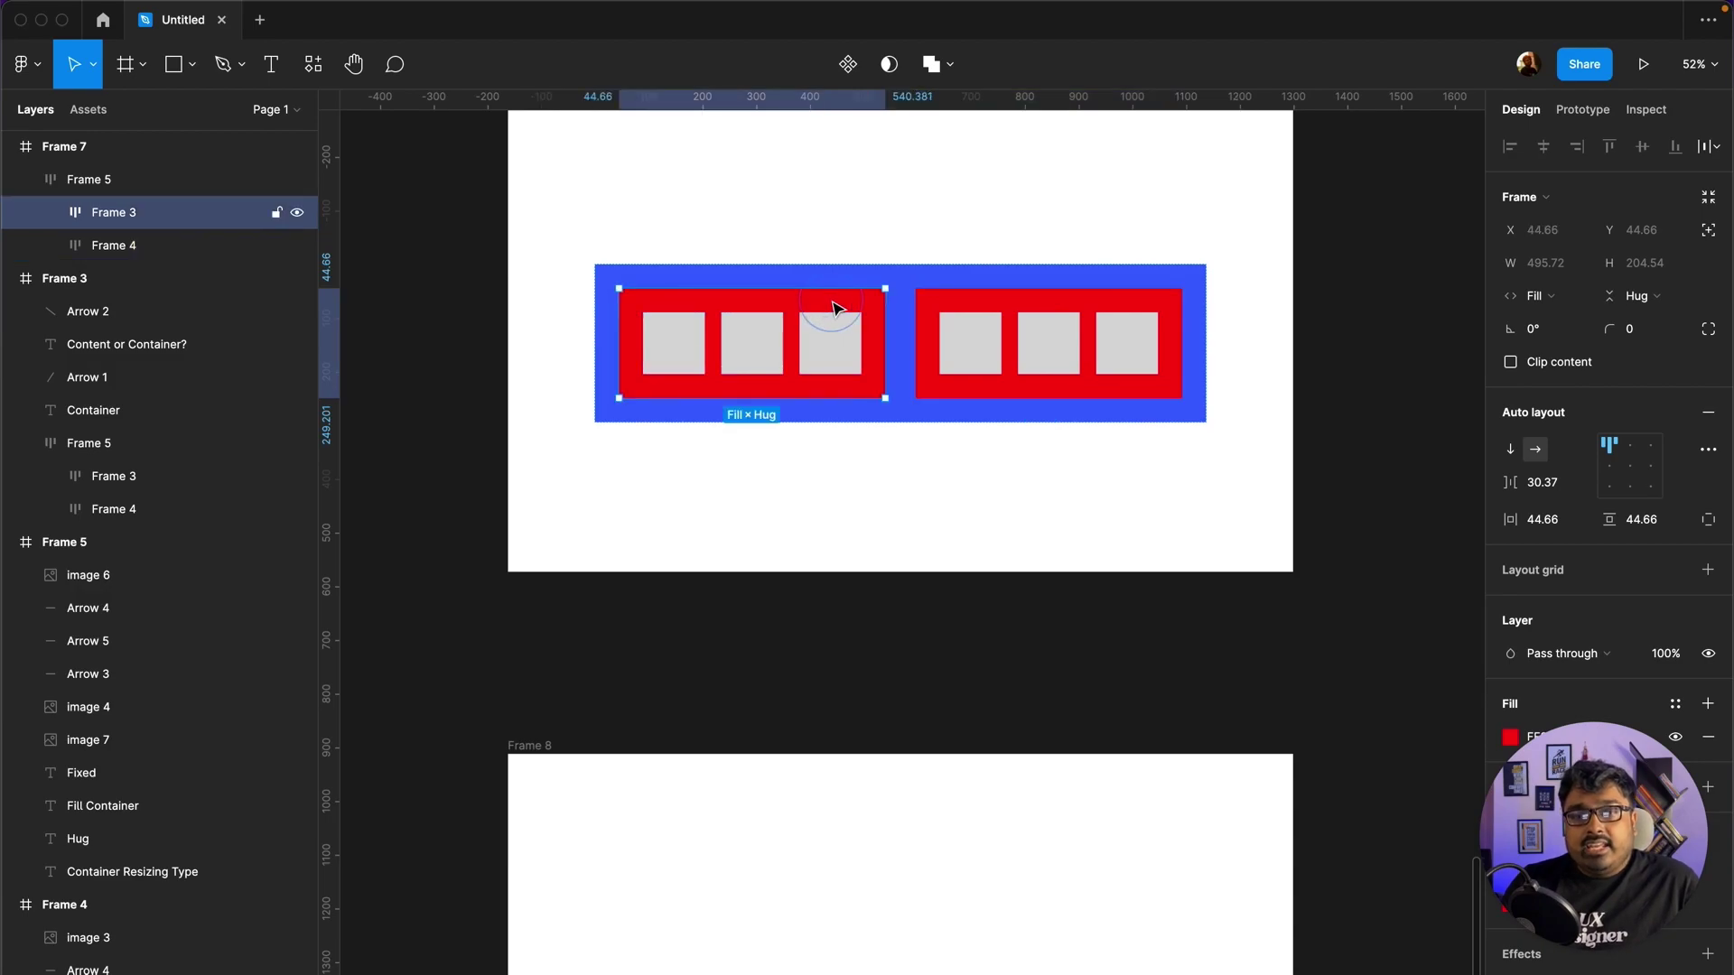
click(969, 315)
click(937, 215)
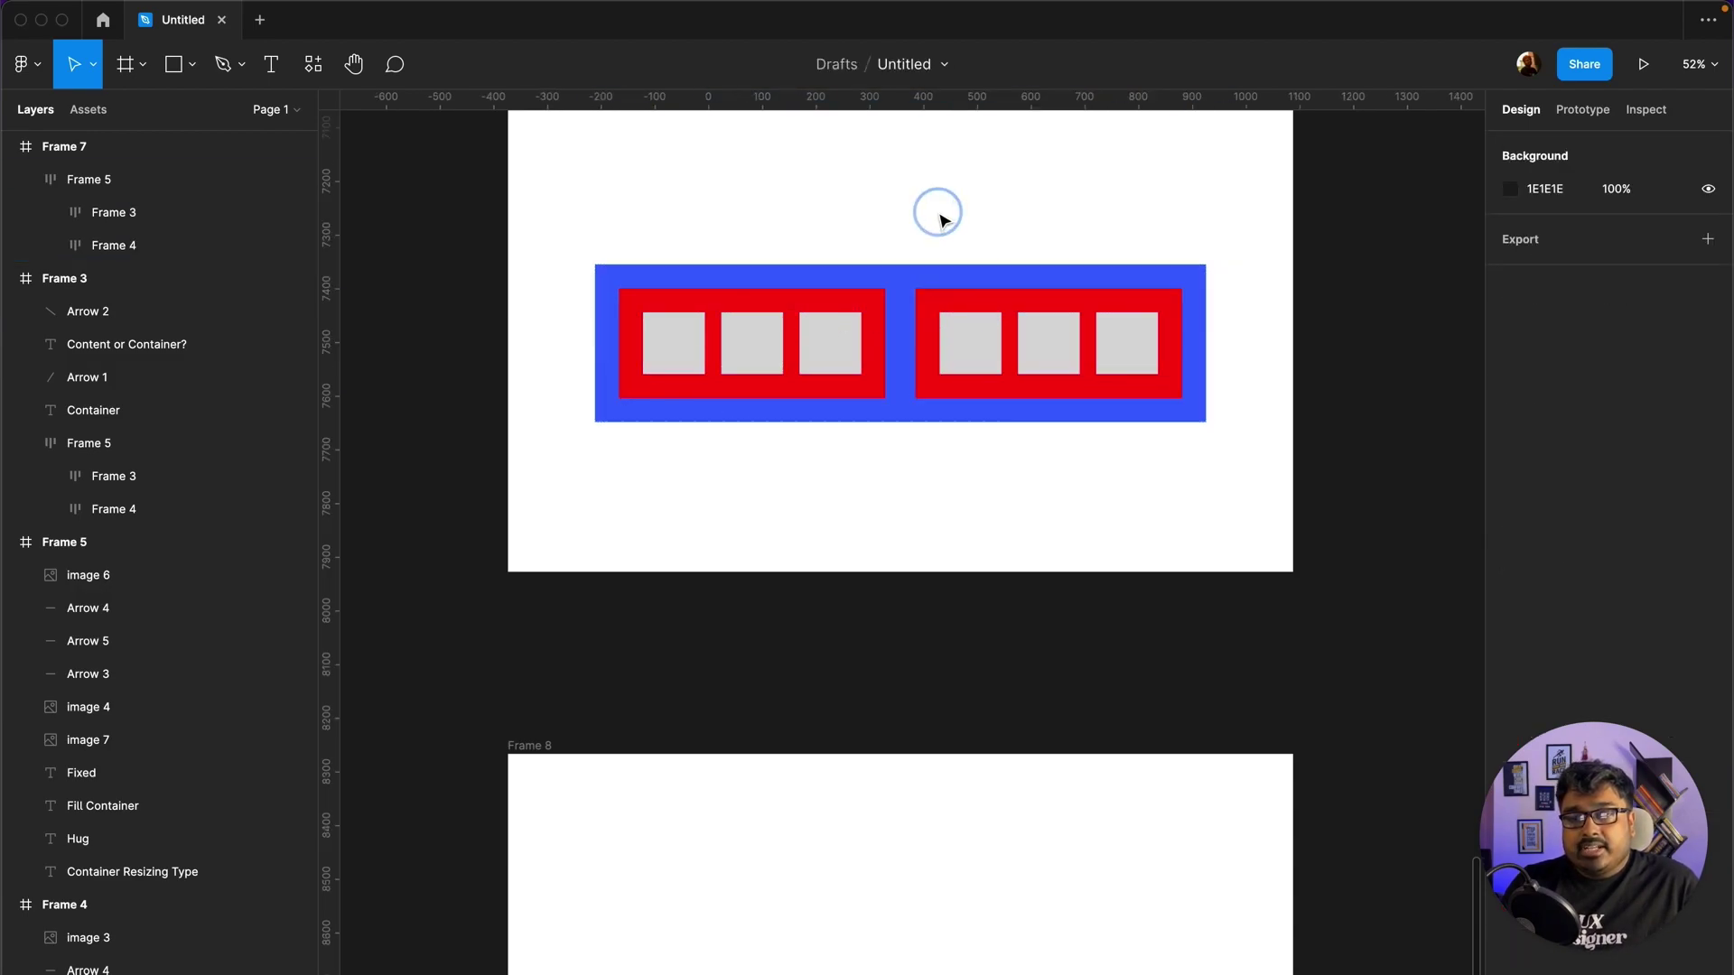
click(896, 274)
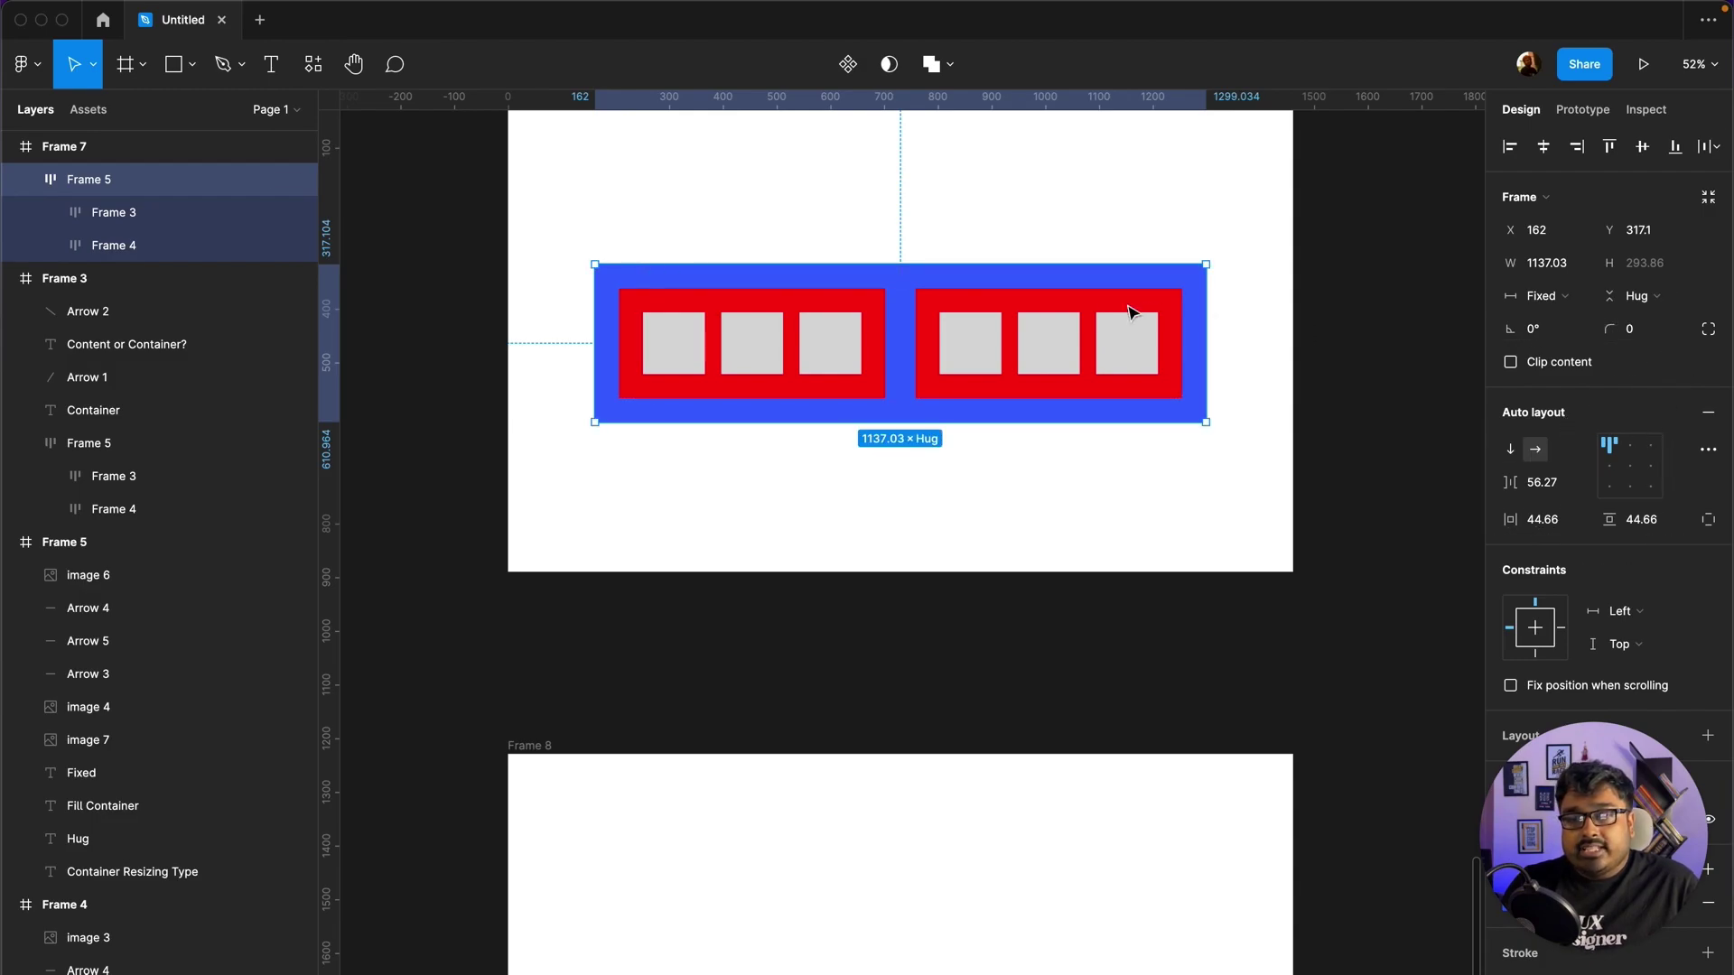
click(673, 346)
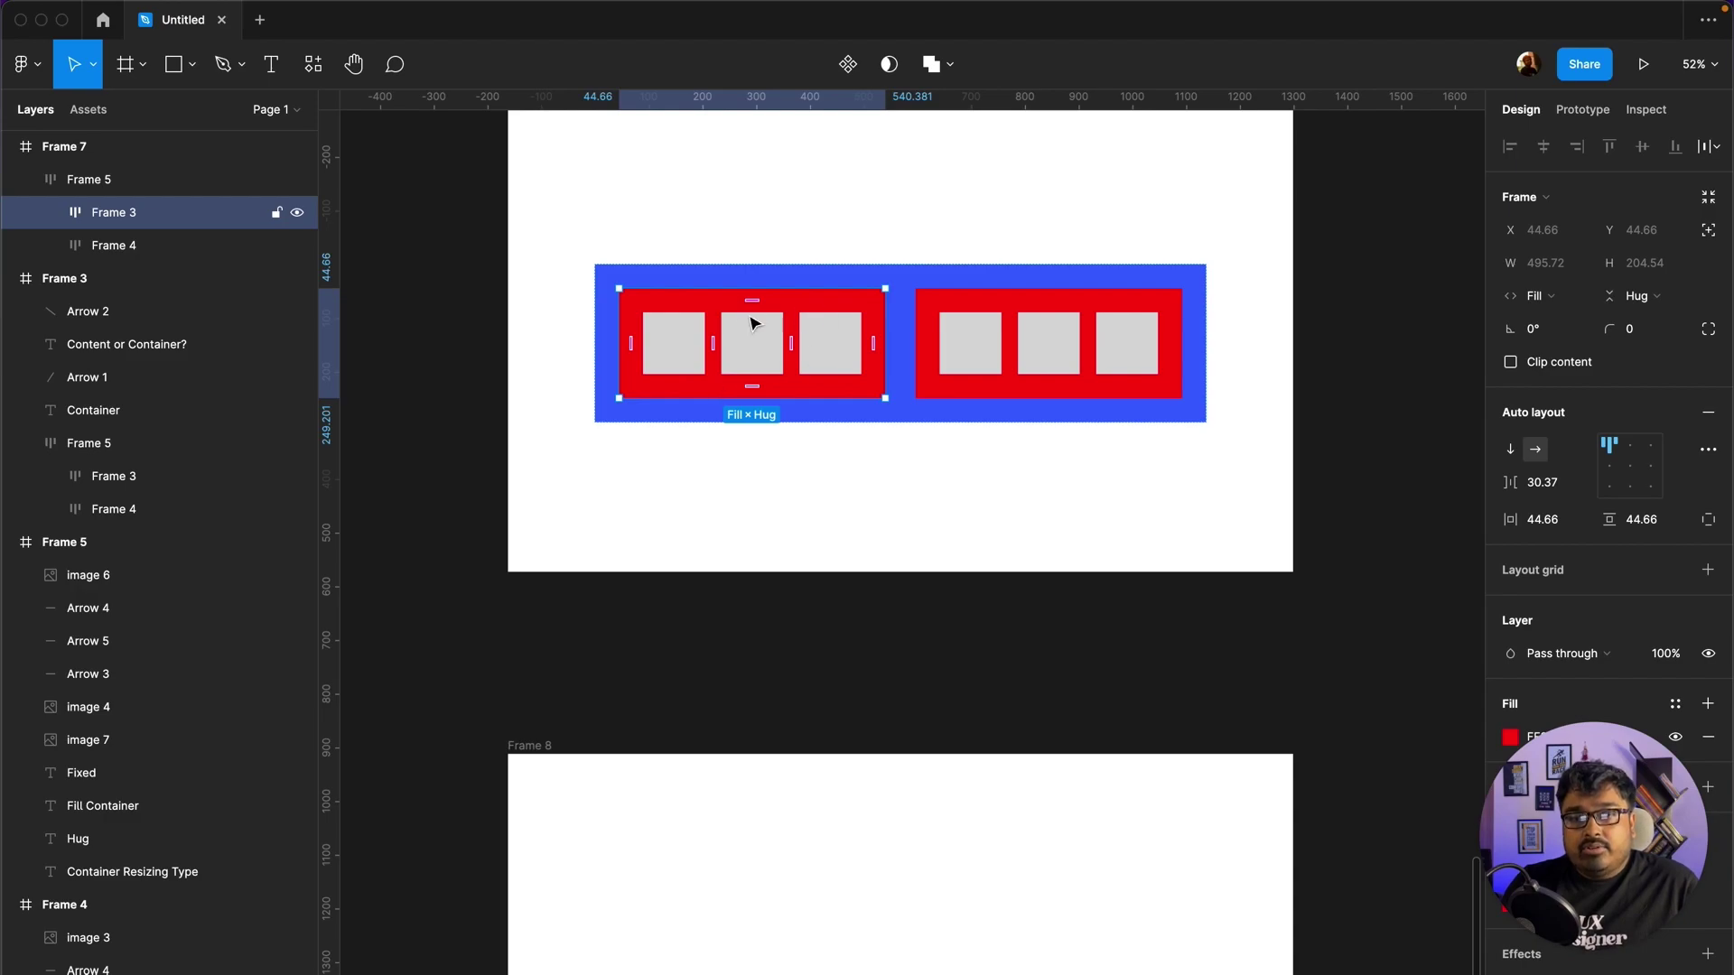
click(1011, 339)
click(876, 332)
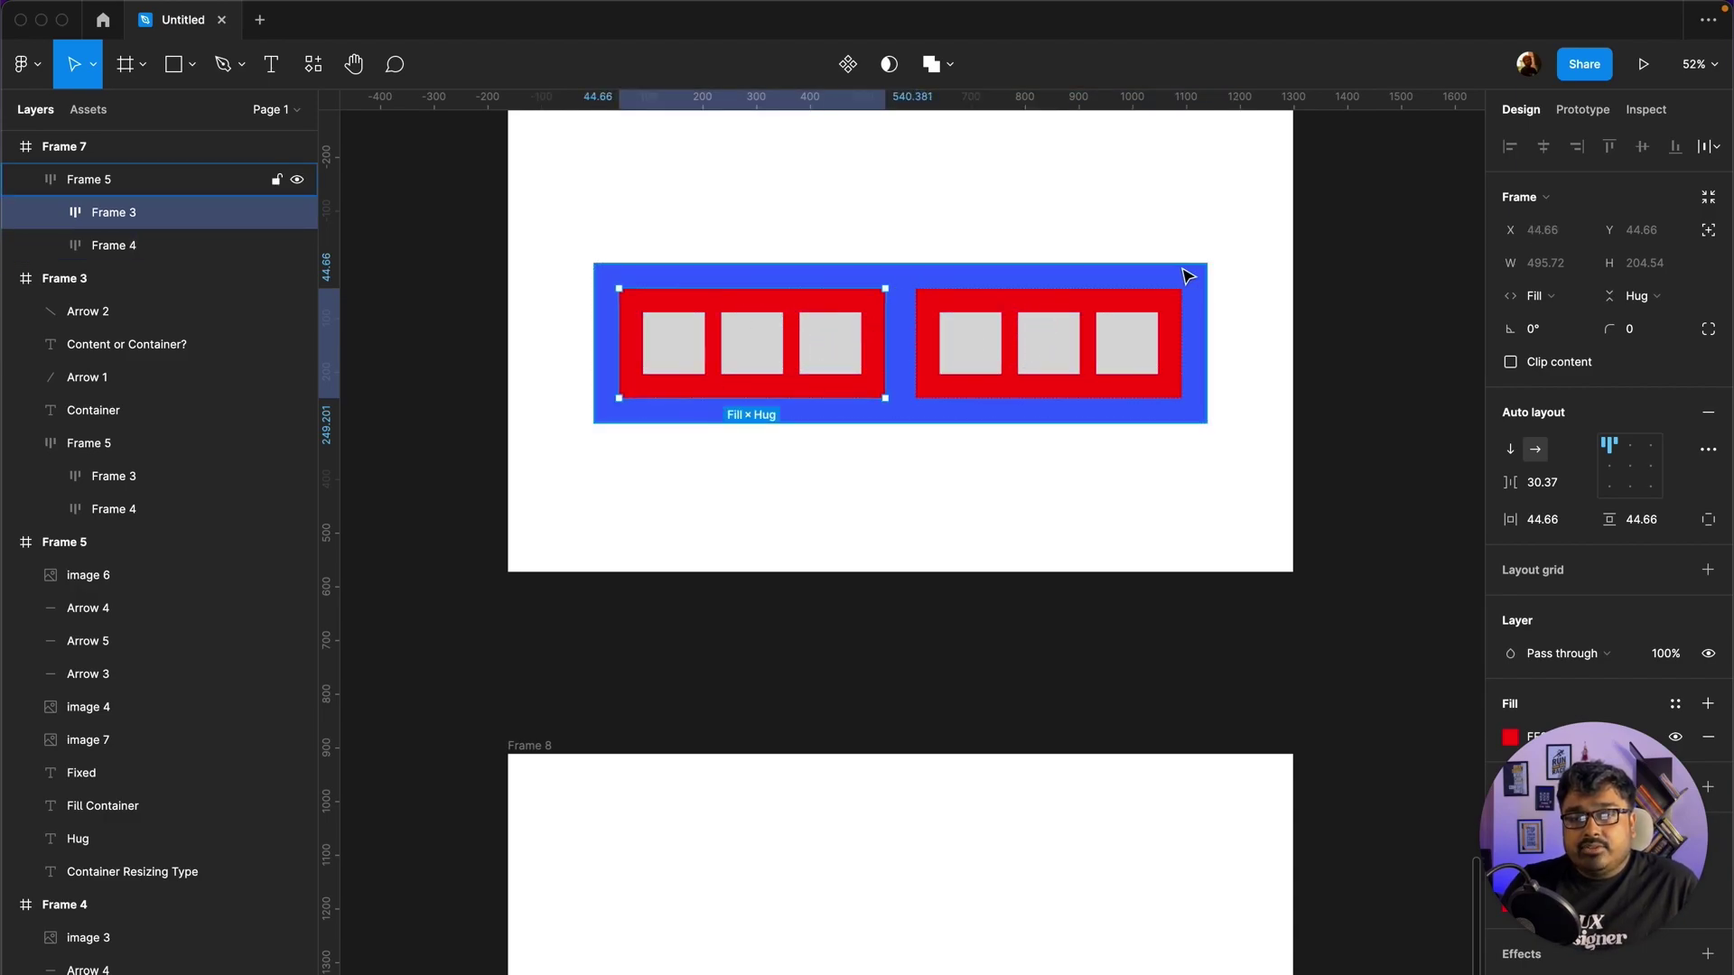
click(879, 233)
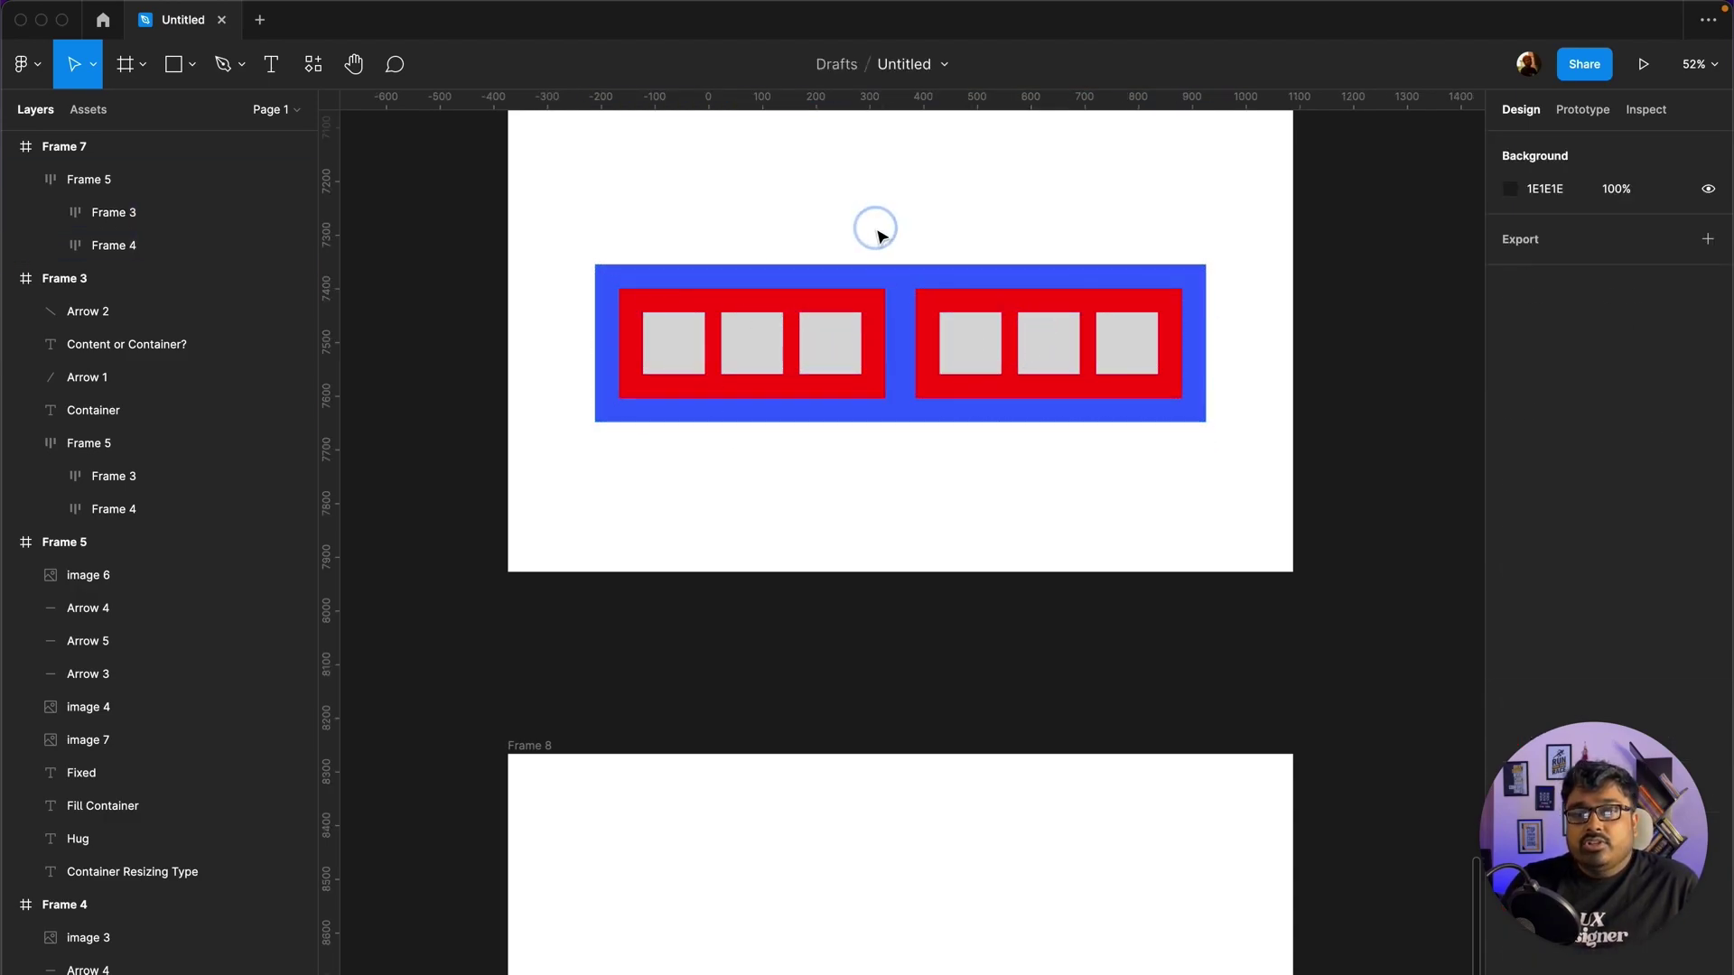
click(901, 276)
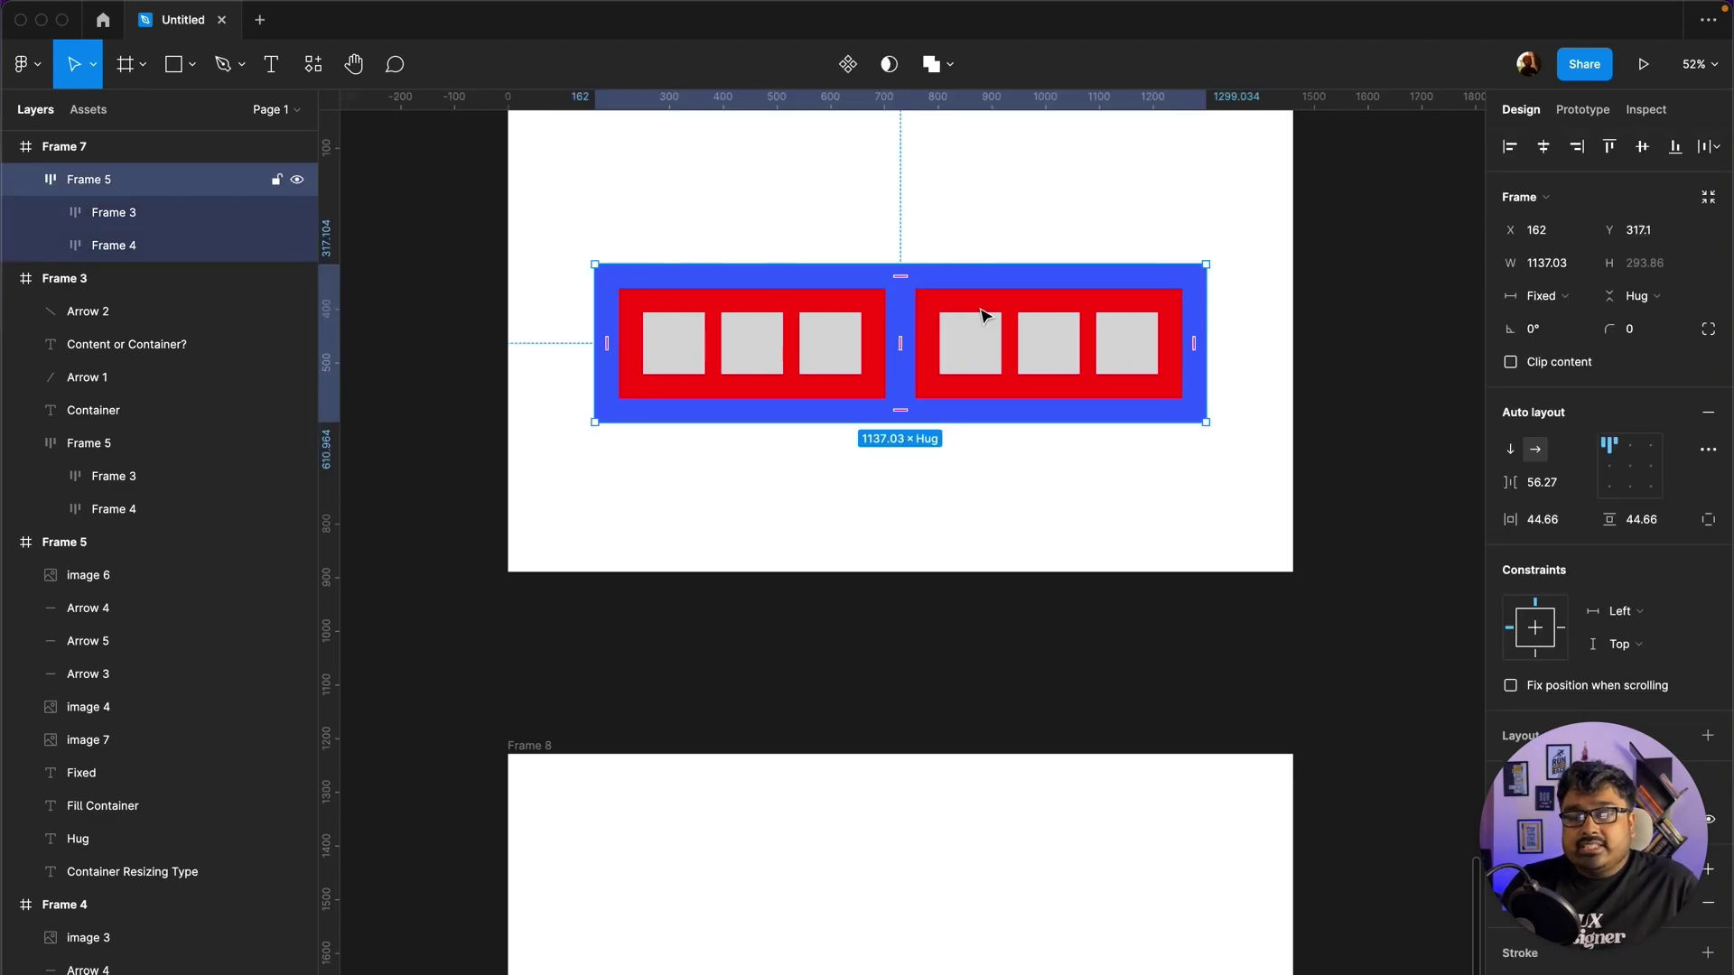
mouse_move(899, 343)
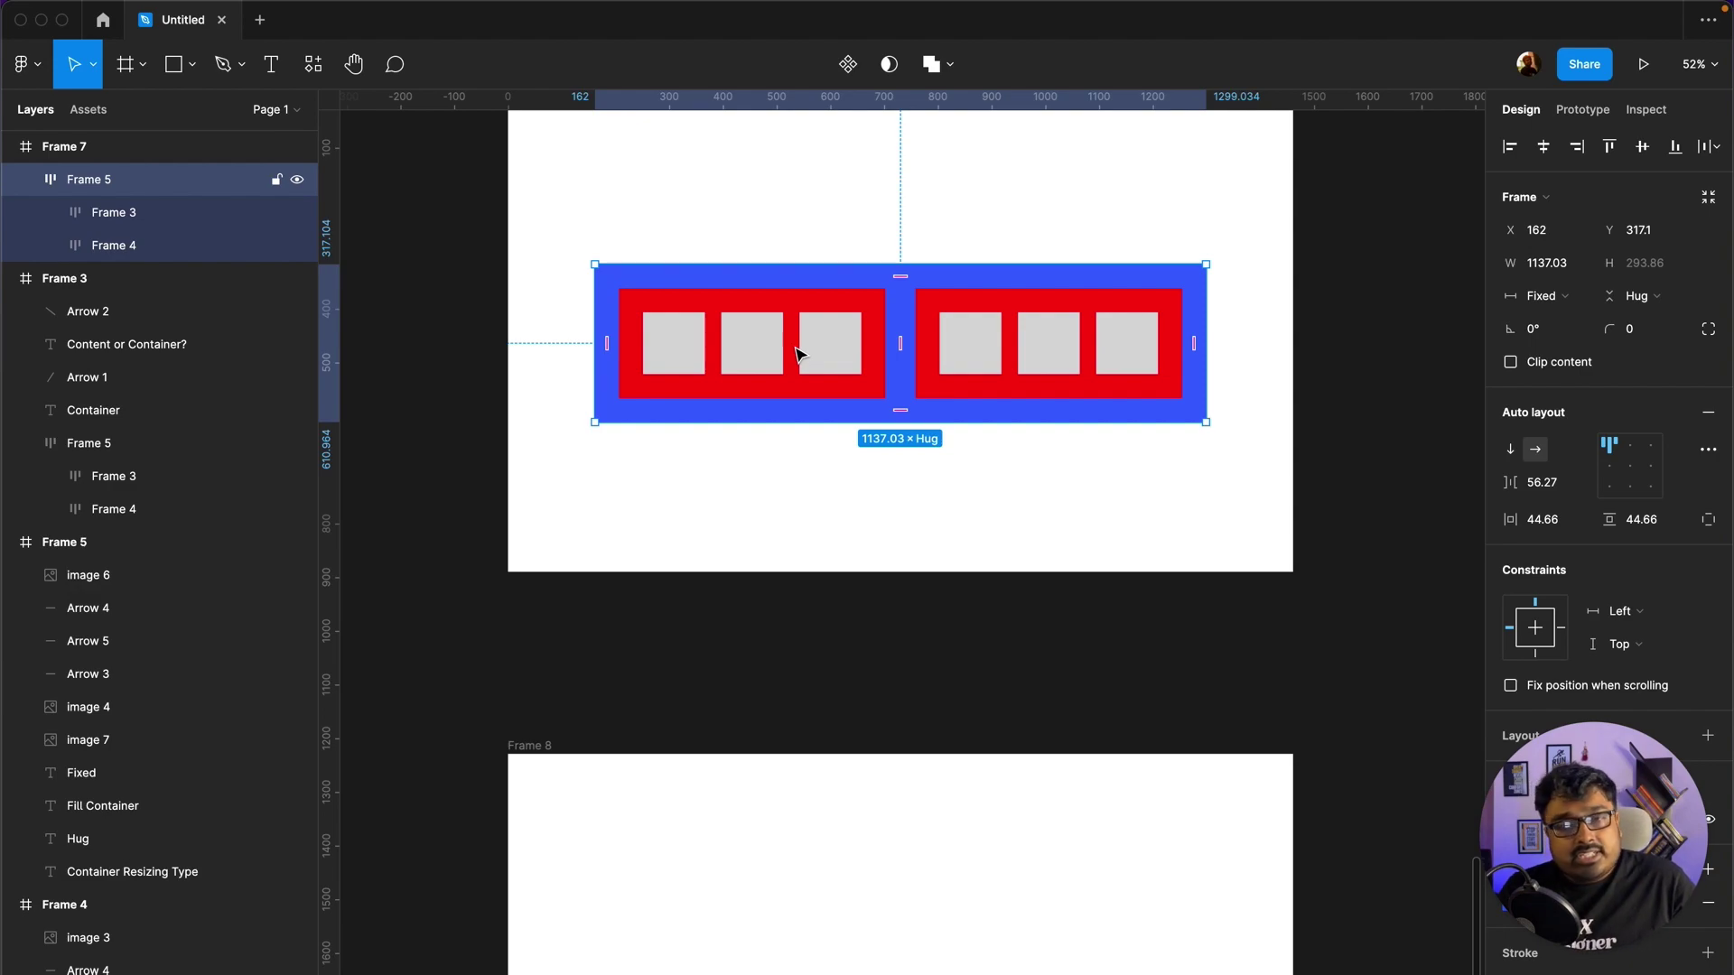
mouse_move(800, 349)
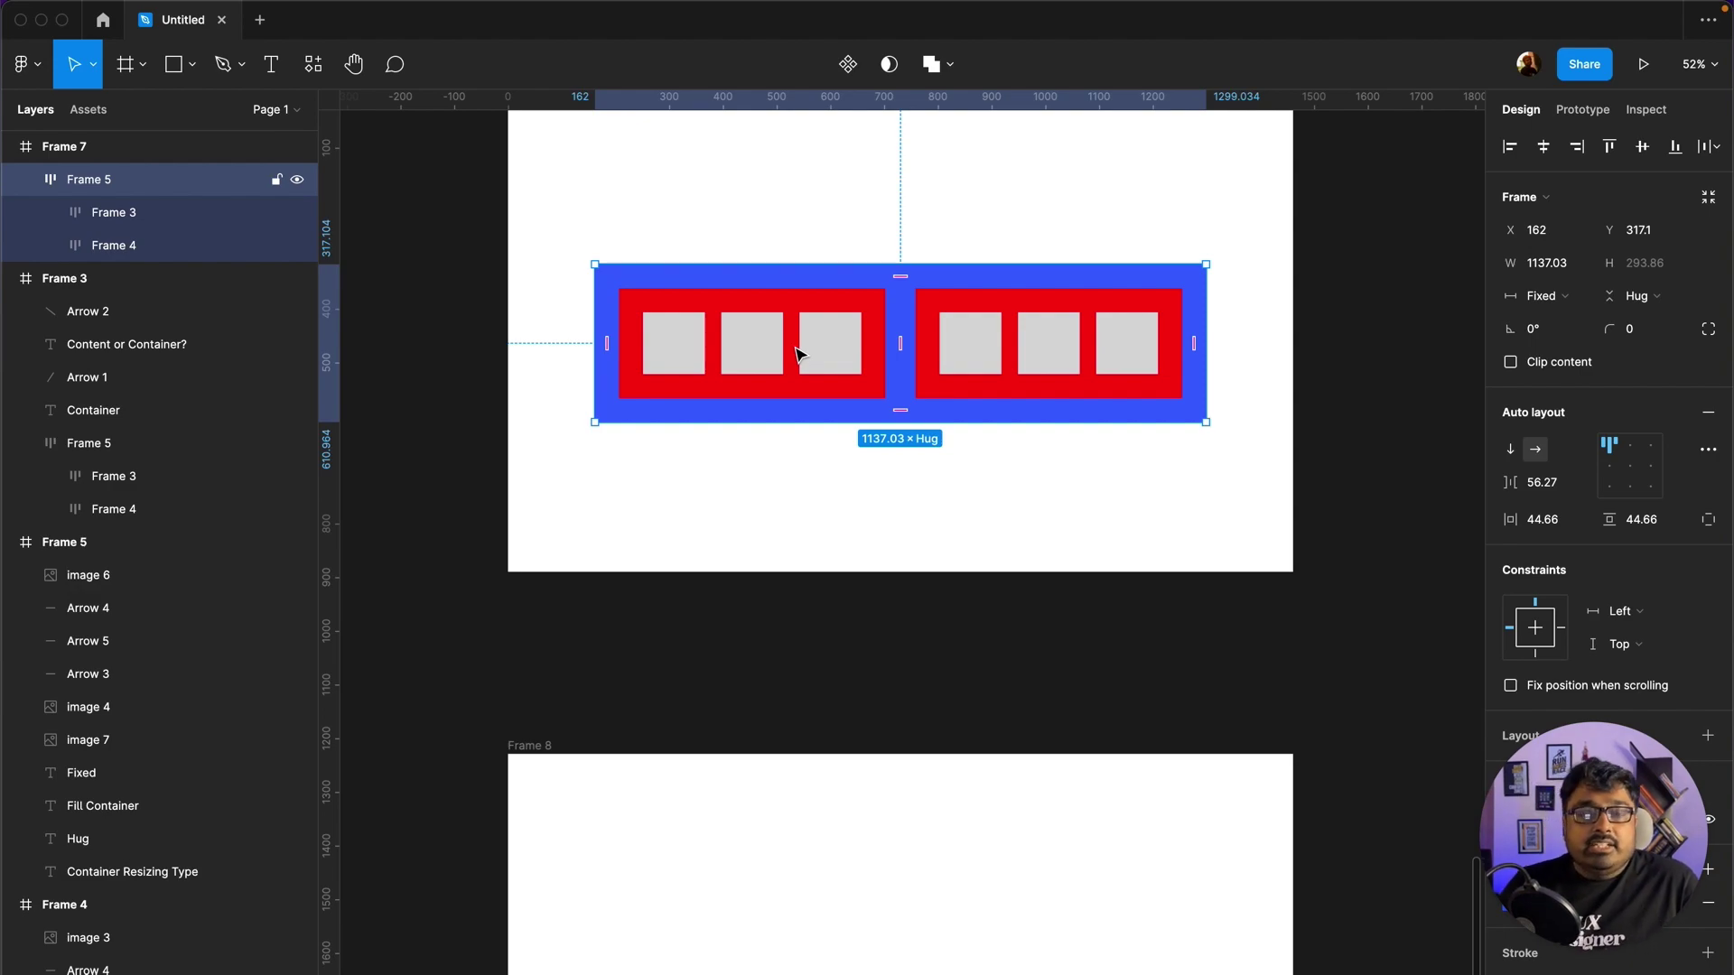
click(1073, 237)
click(1176, 282)
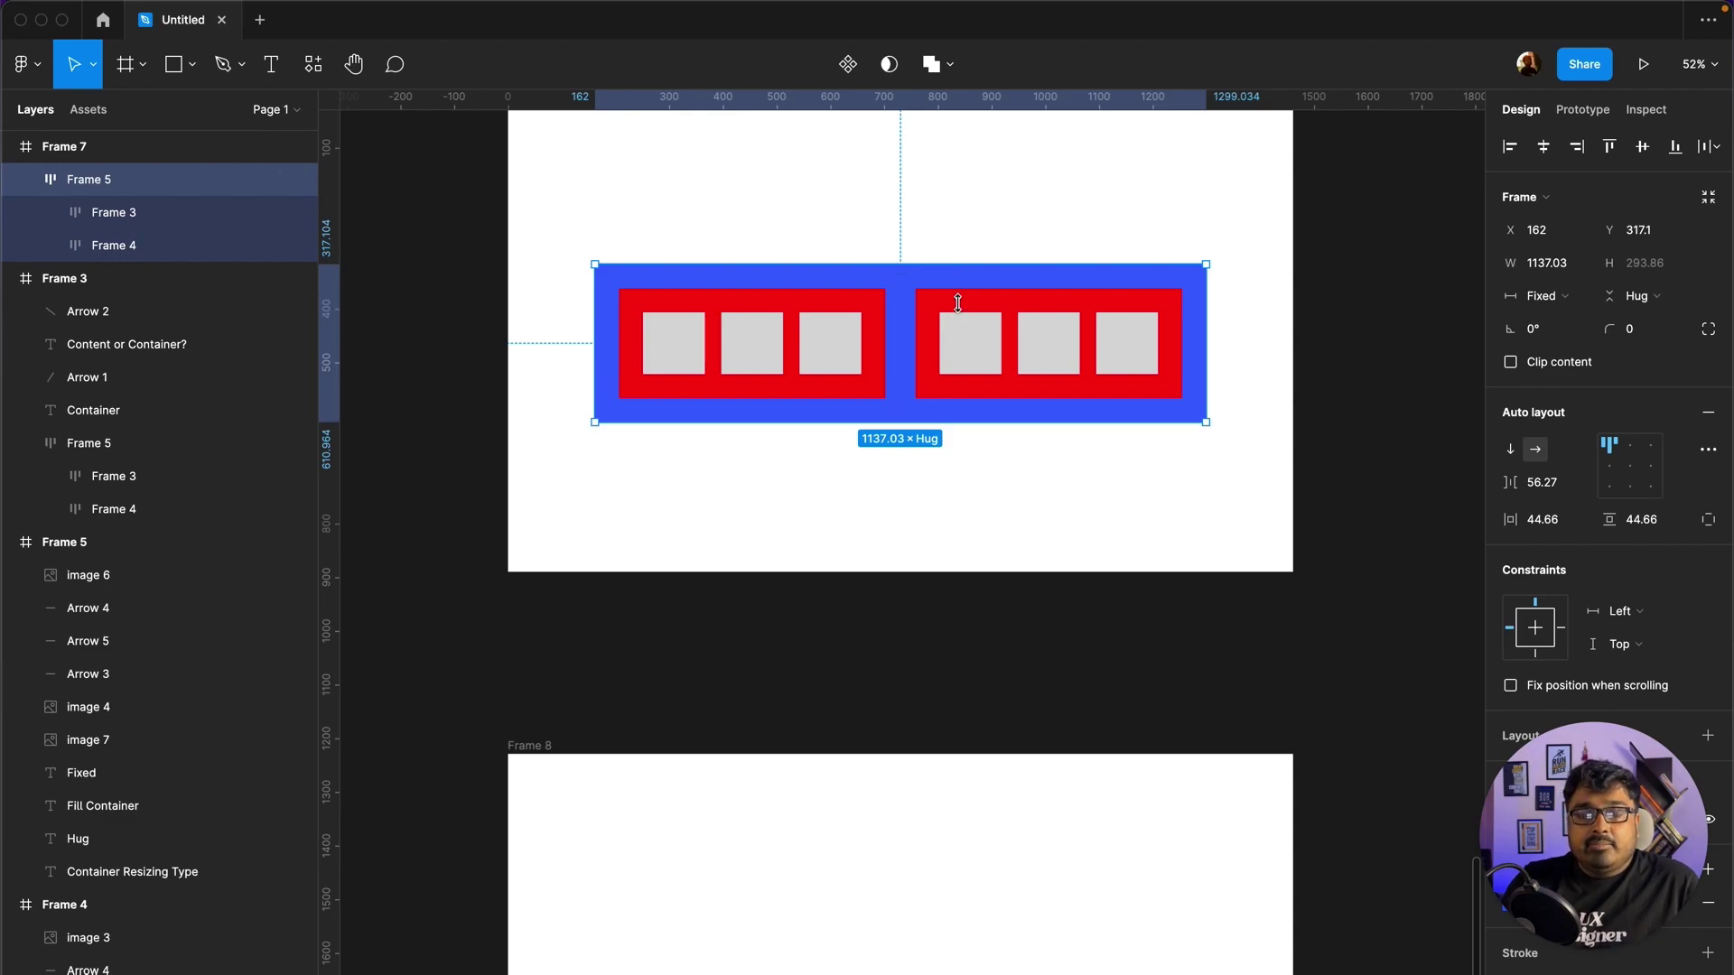
double_click(981, 344)
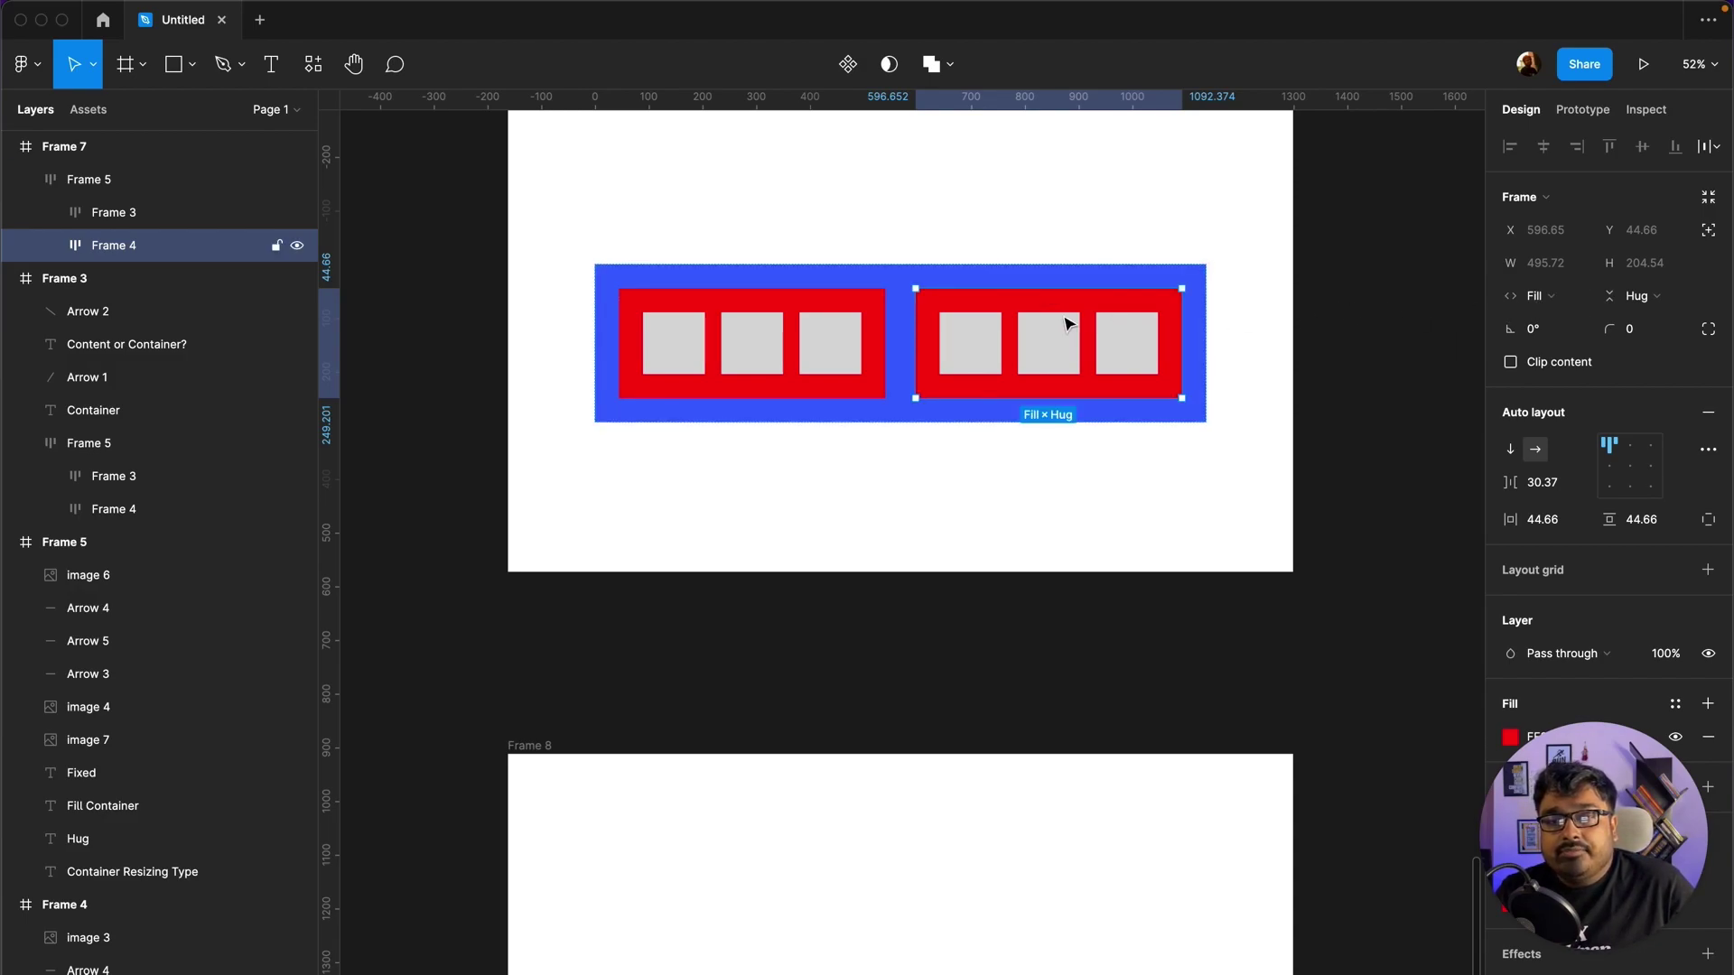
mouse_move(1049, 319)
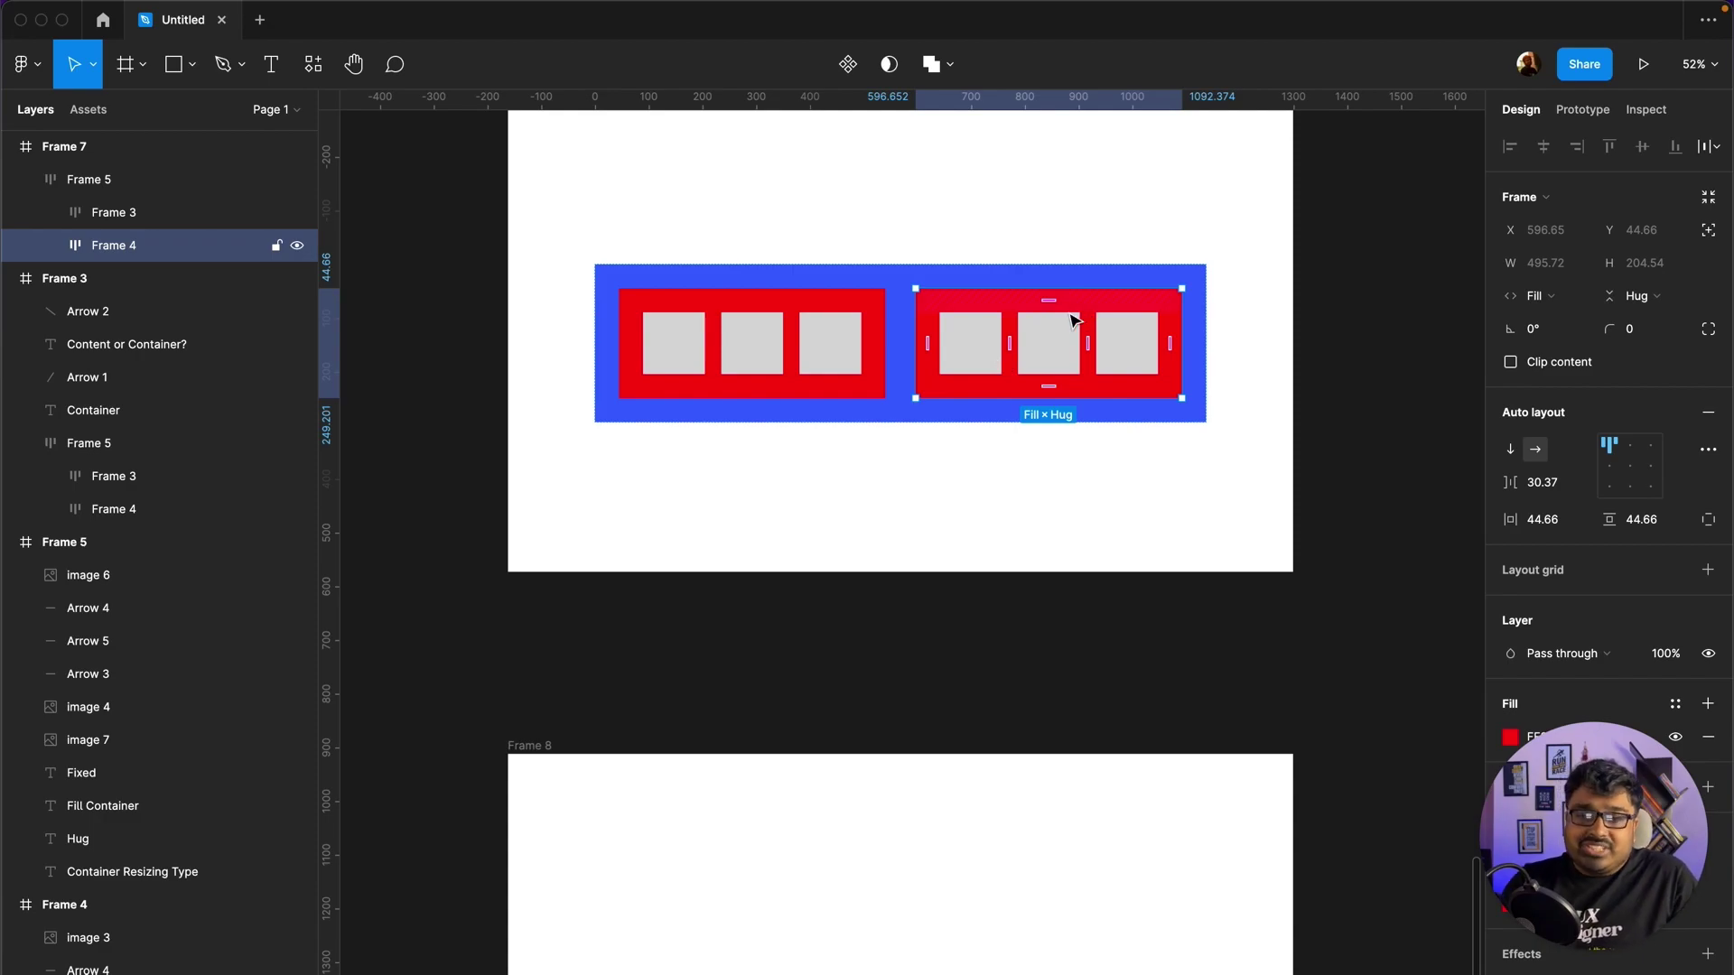
click(797, 359)
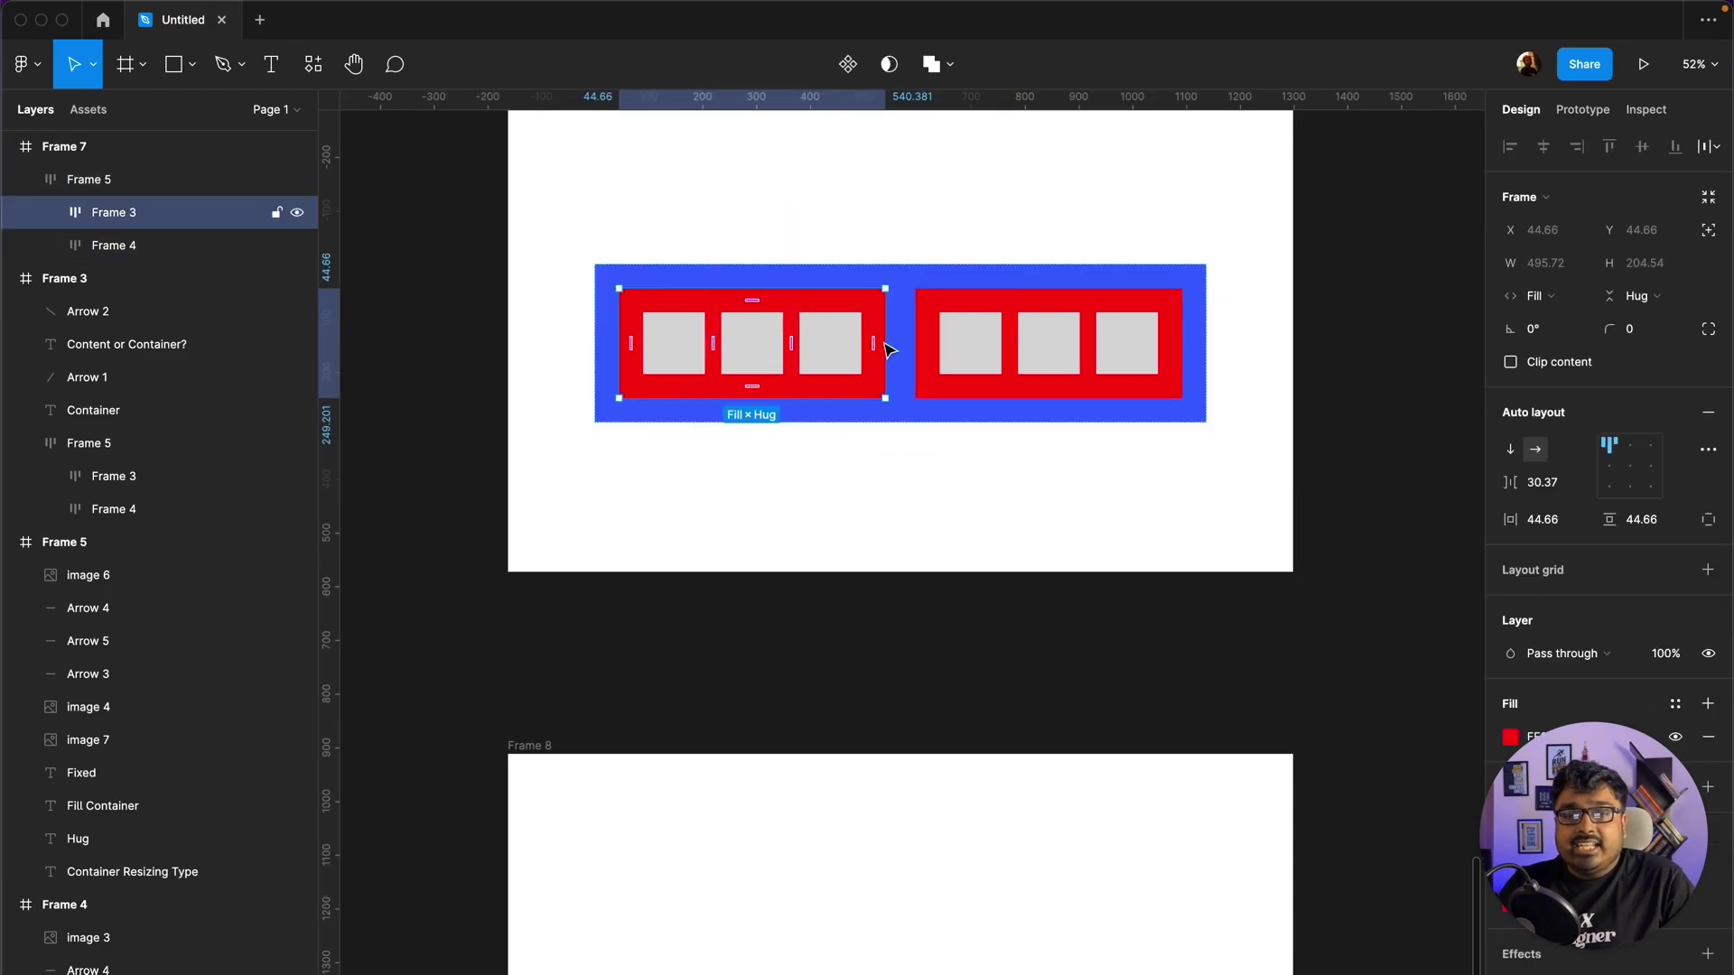
click(983, 341)
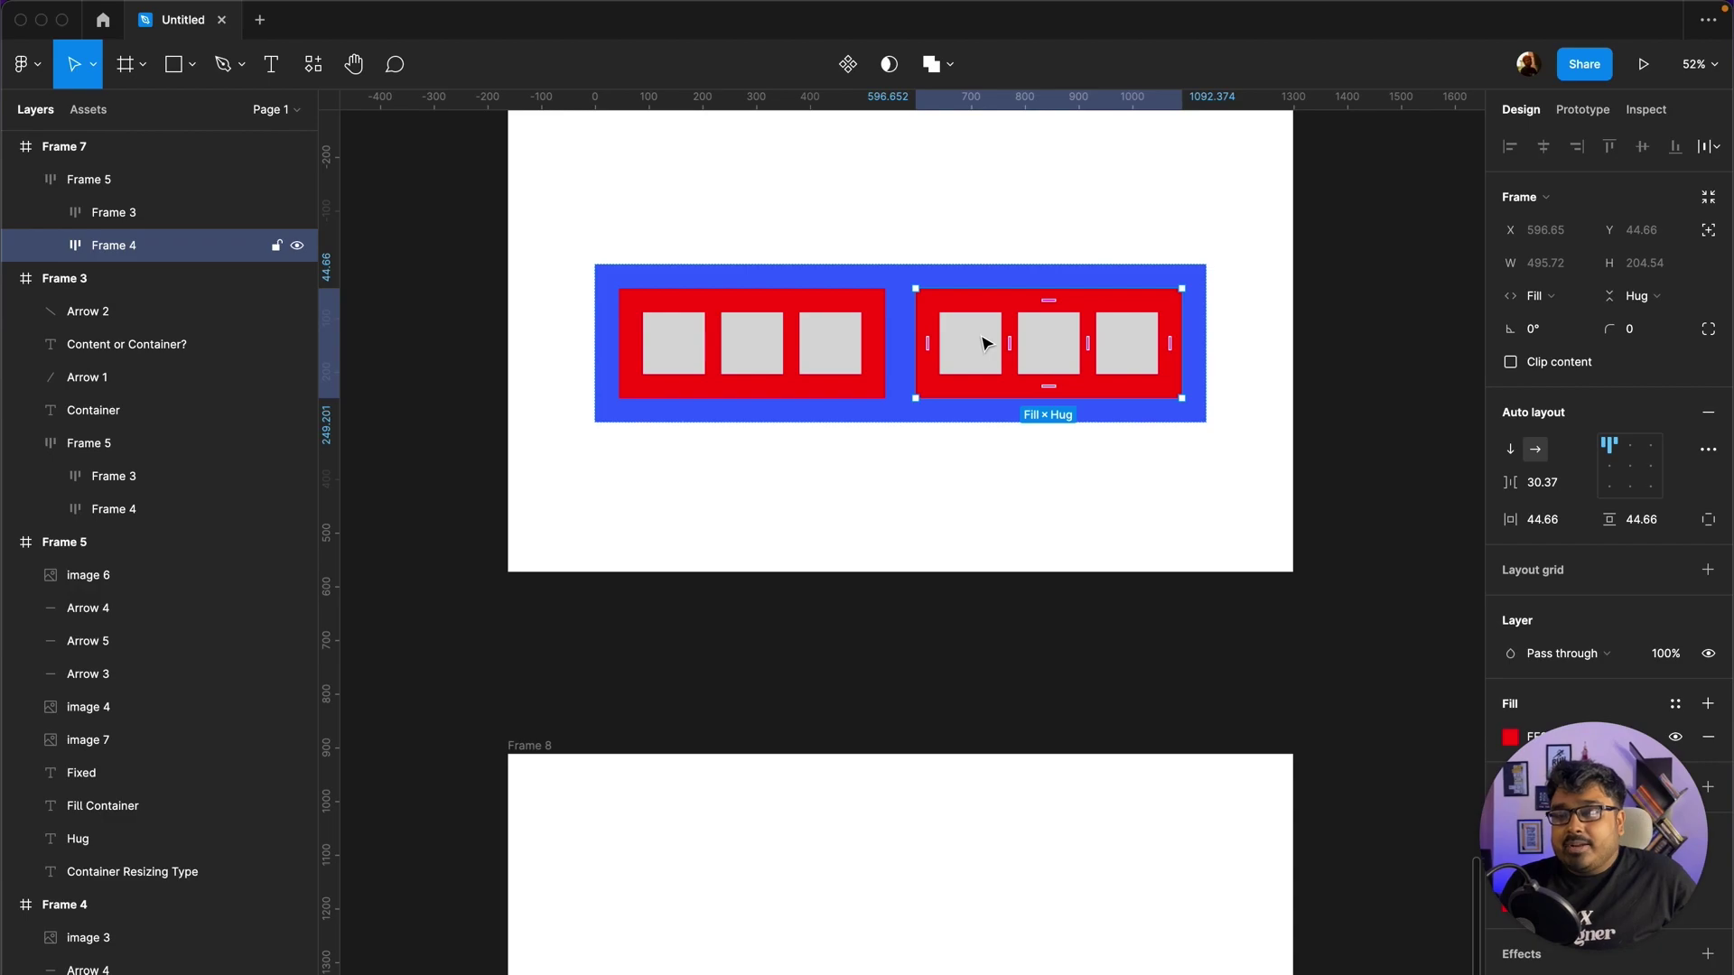
click(871, 360)
click(1034, 344)
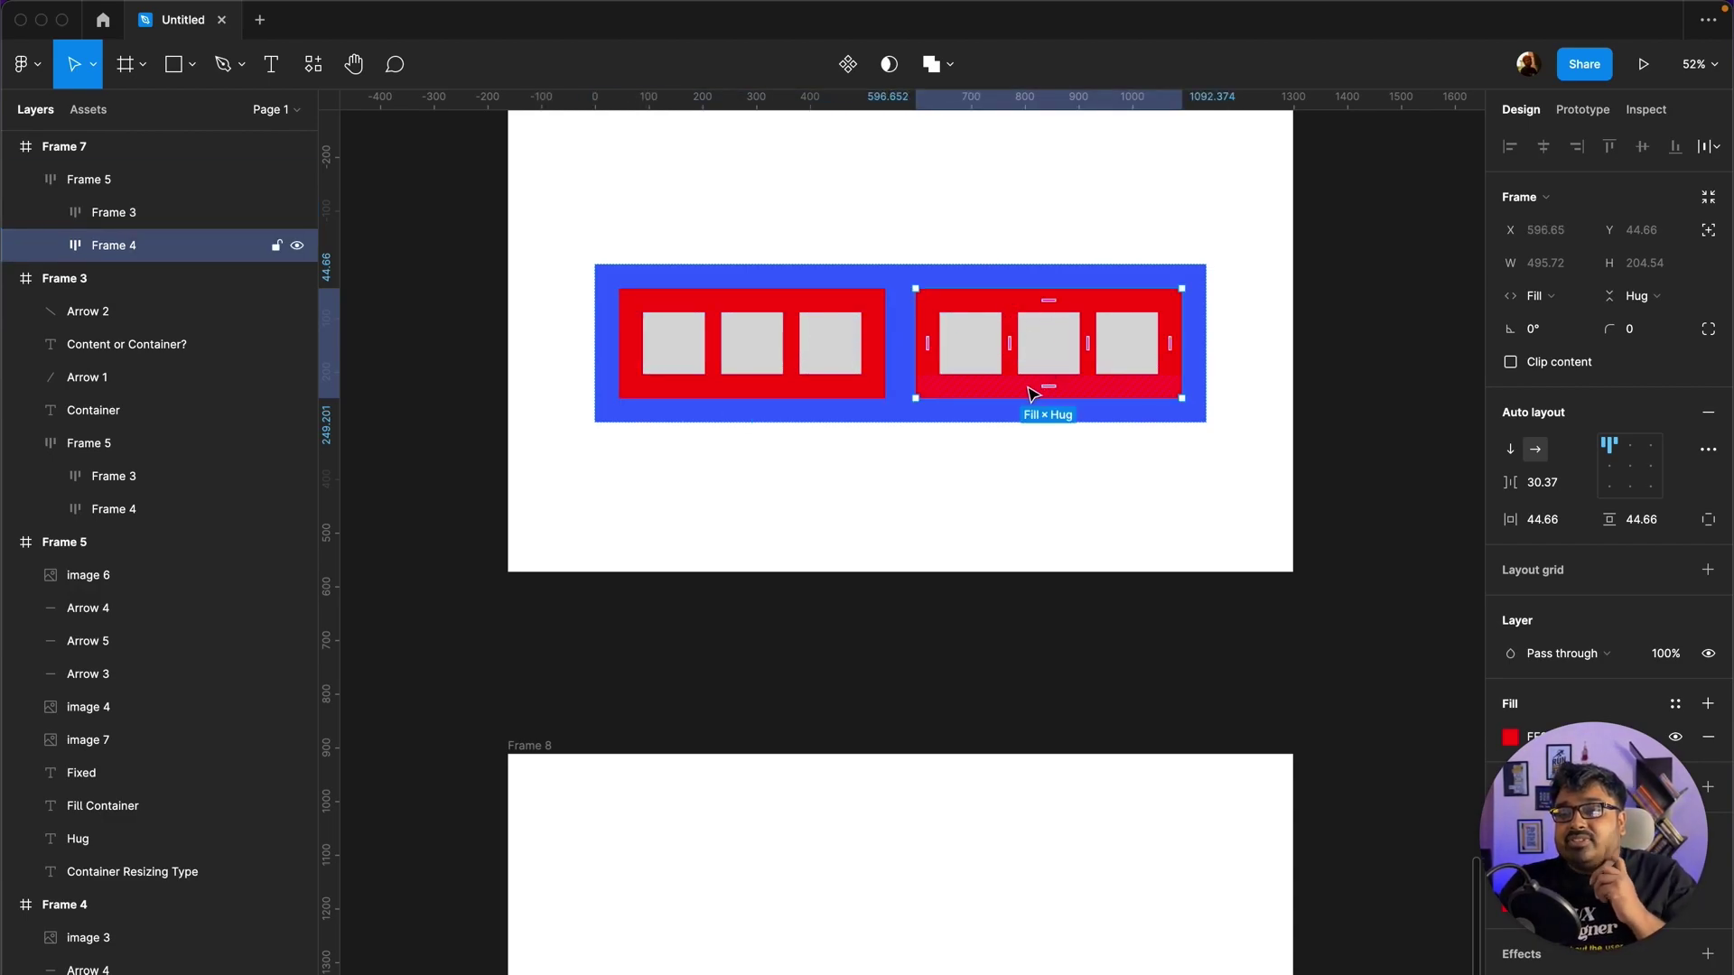
click(874, 313)
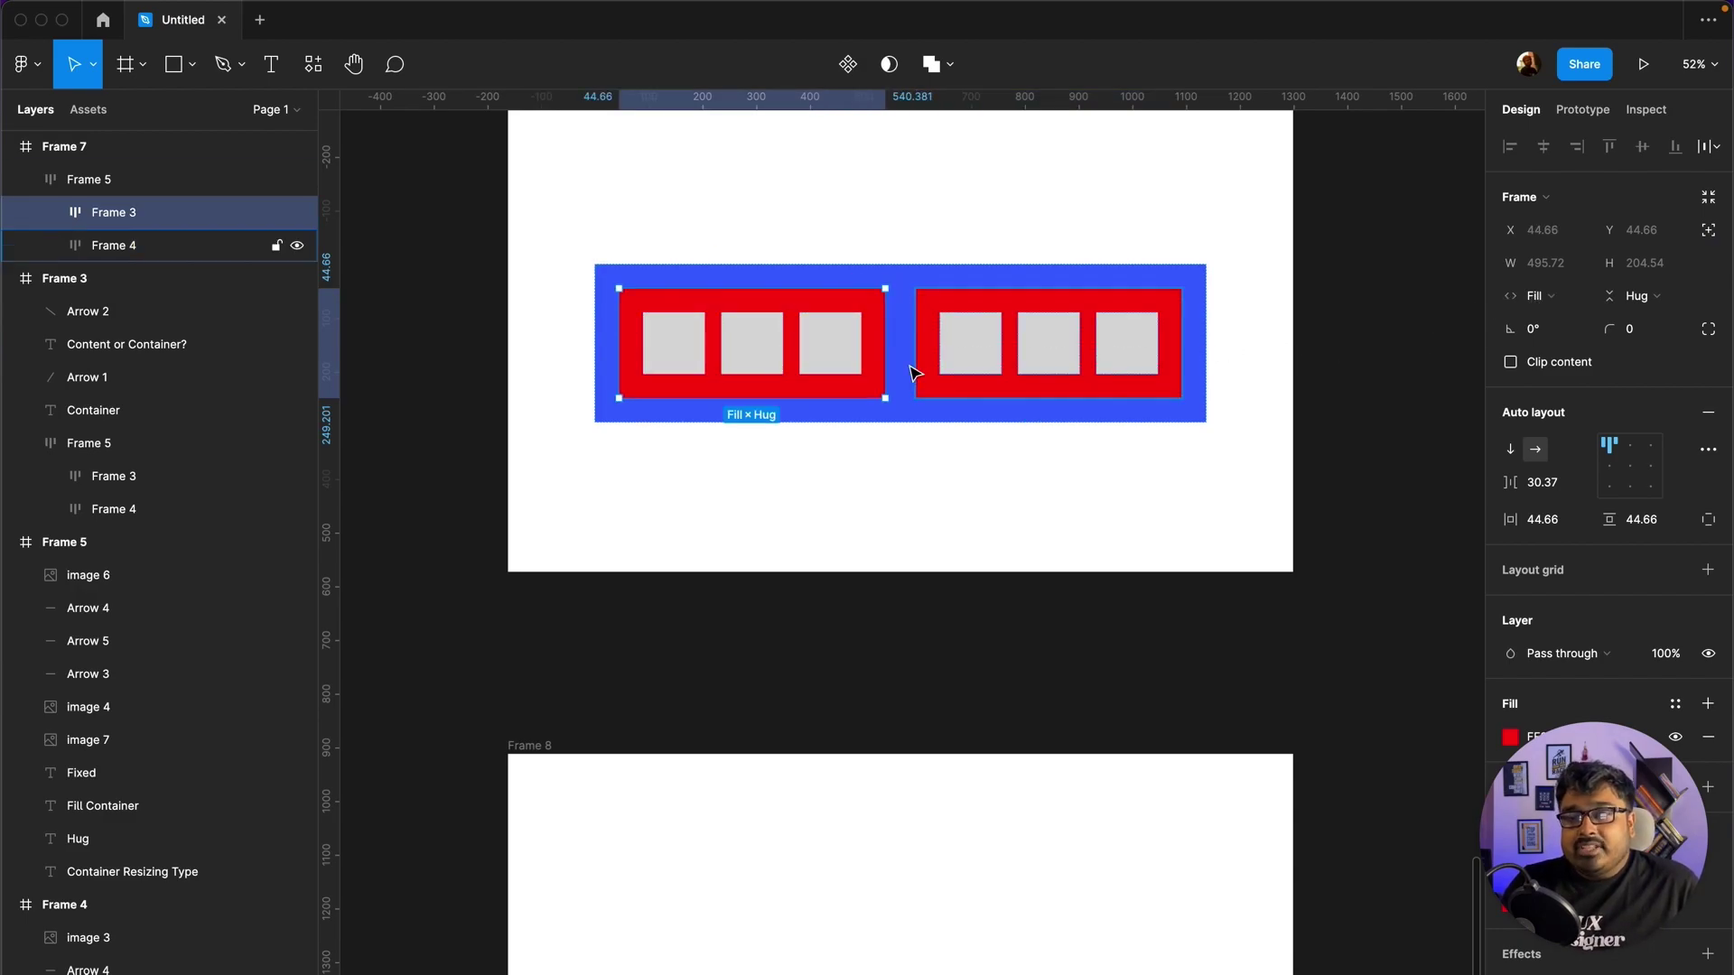
Step: Give Frame 7's left red row a fixed width and resize it to about 521
click(1555, 306)
click(1570, 242)
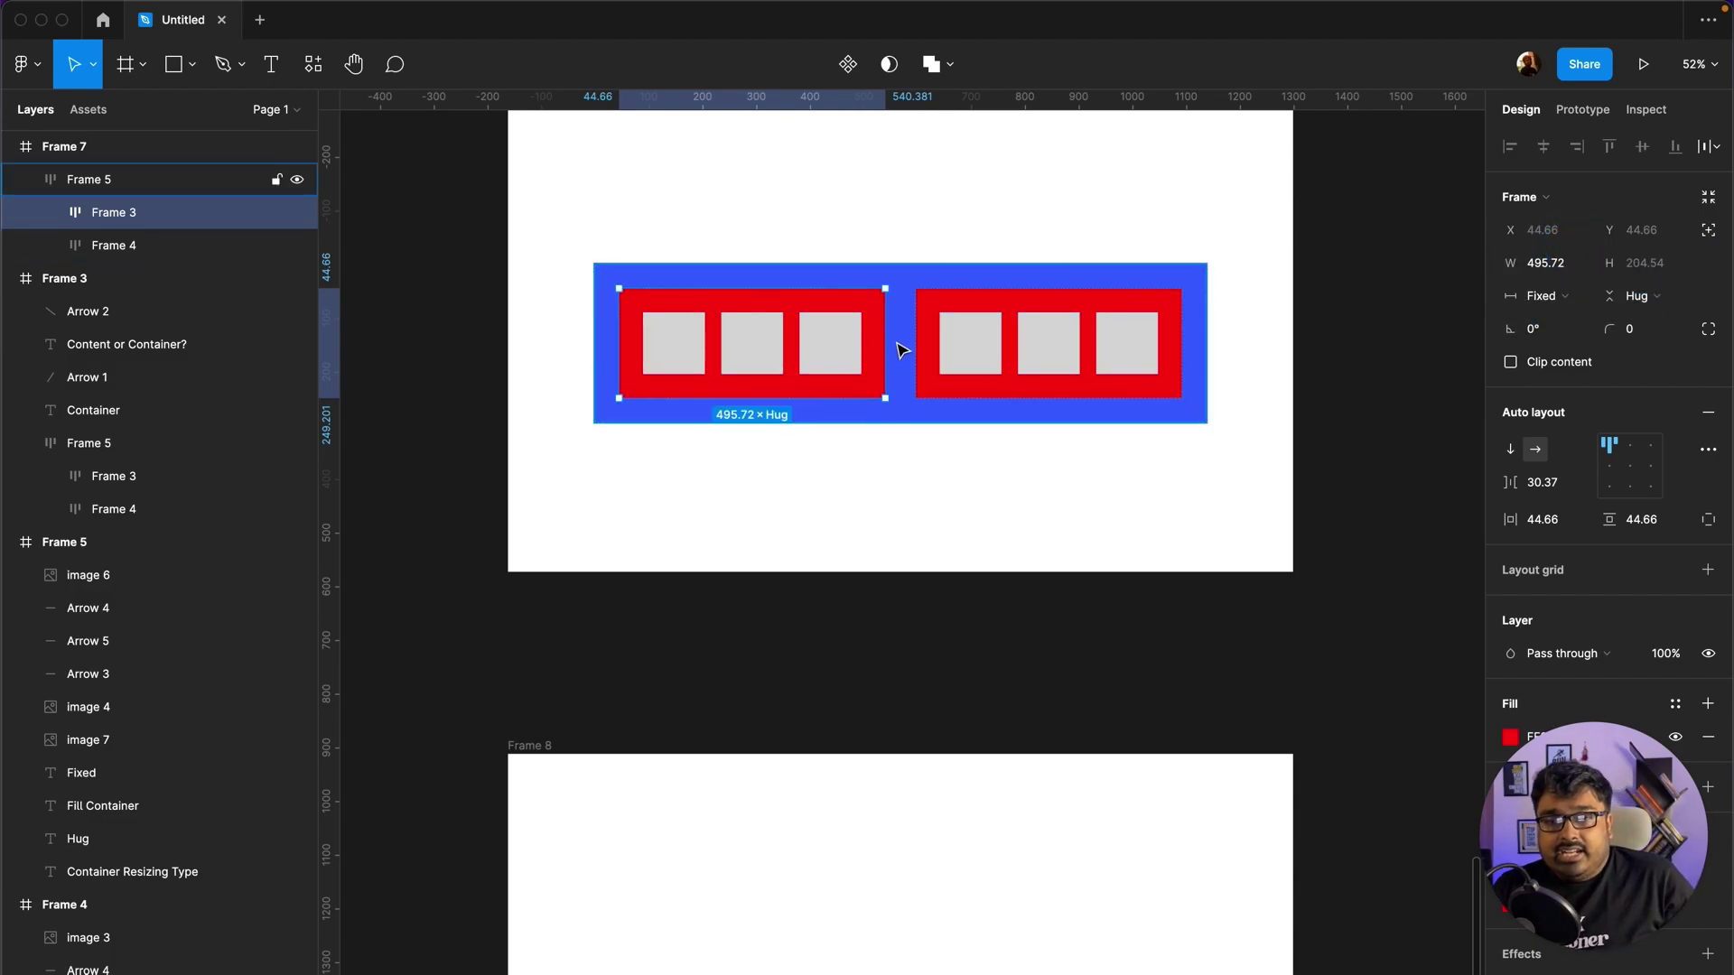
drag(889, 334, 889, 333)
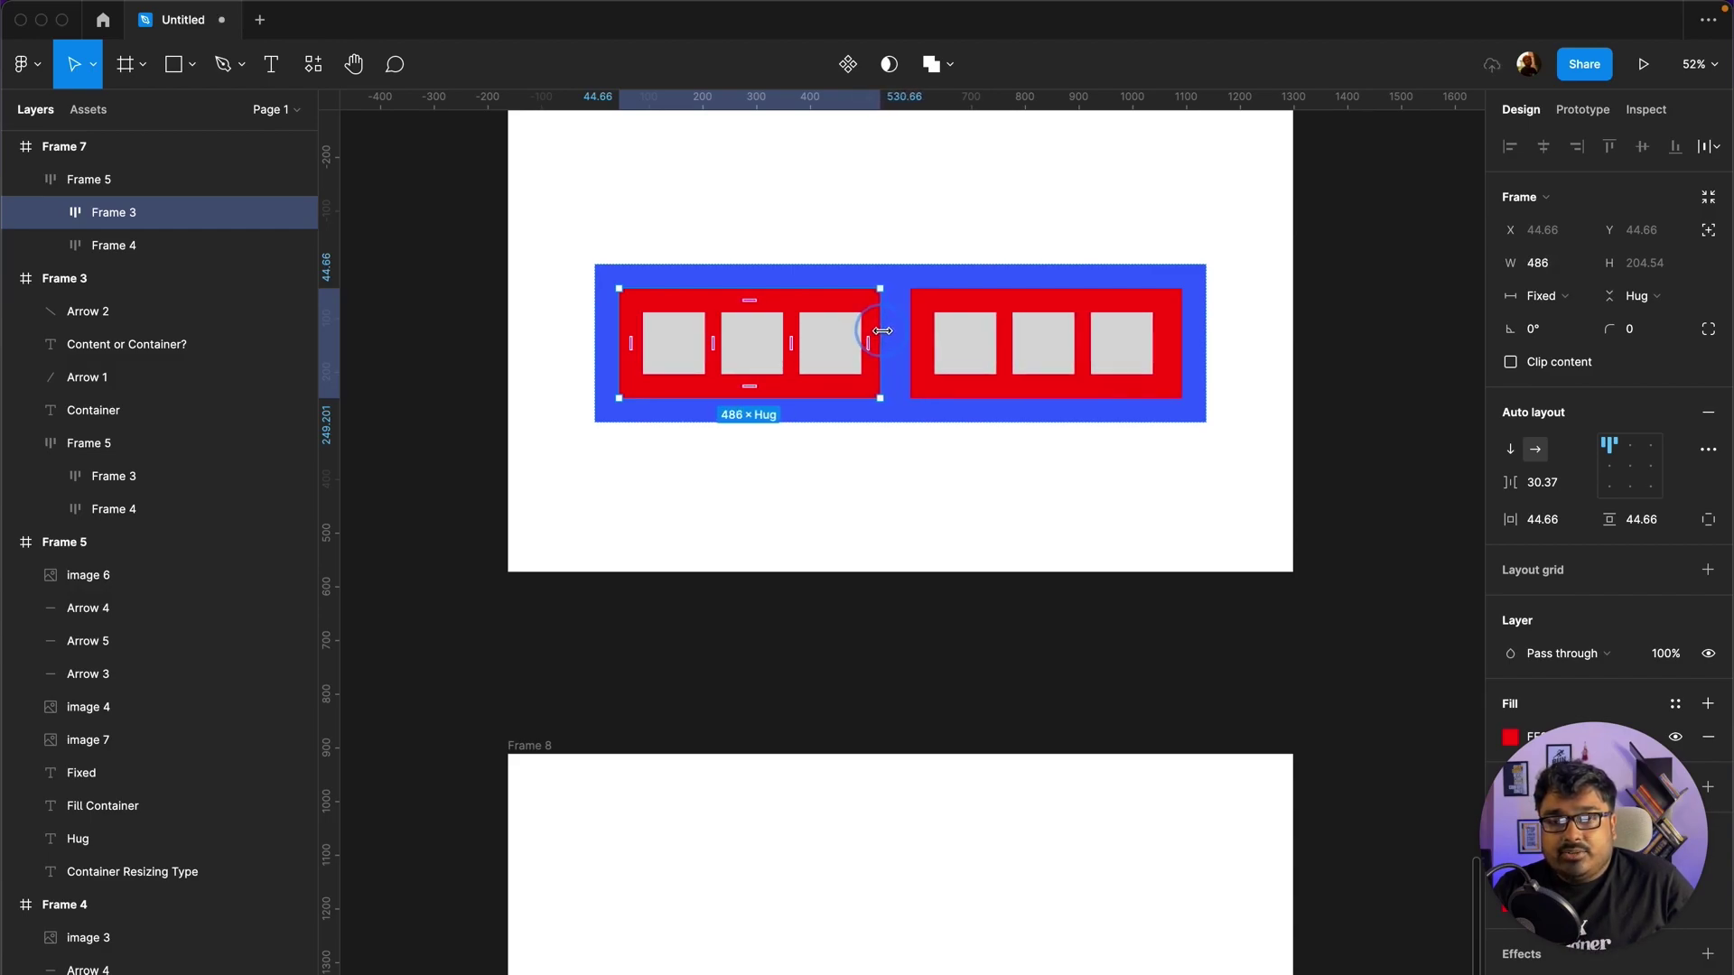
mouse_move(890, 333)
mouse_down()
mouse_move(877, 325)
mouse_move(929, 325)
mouse_up()
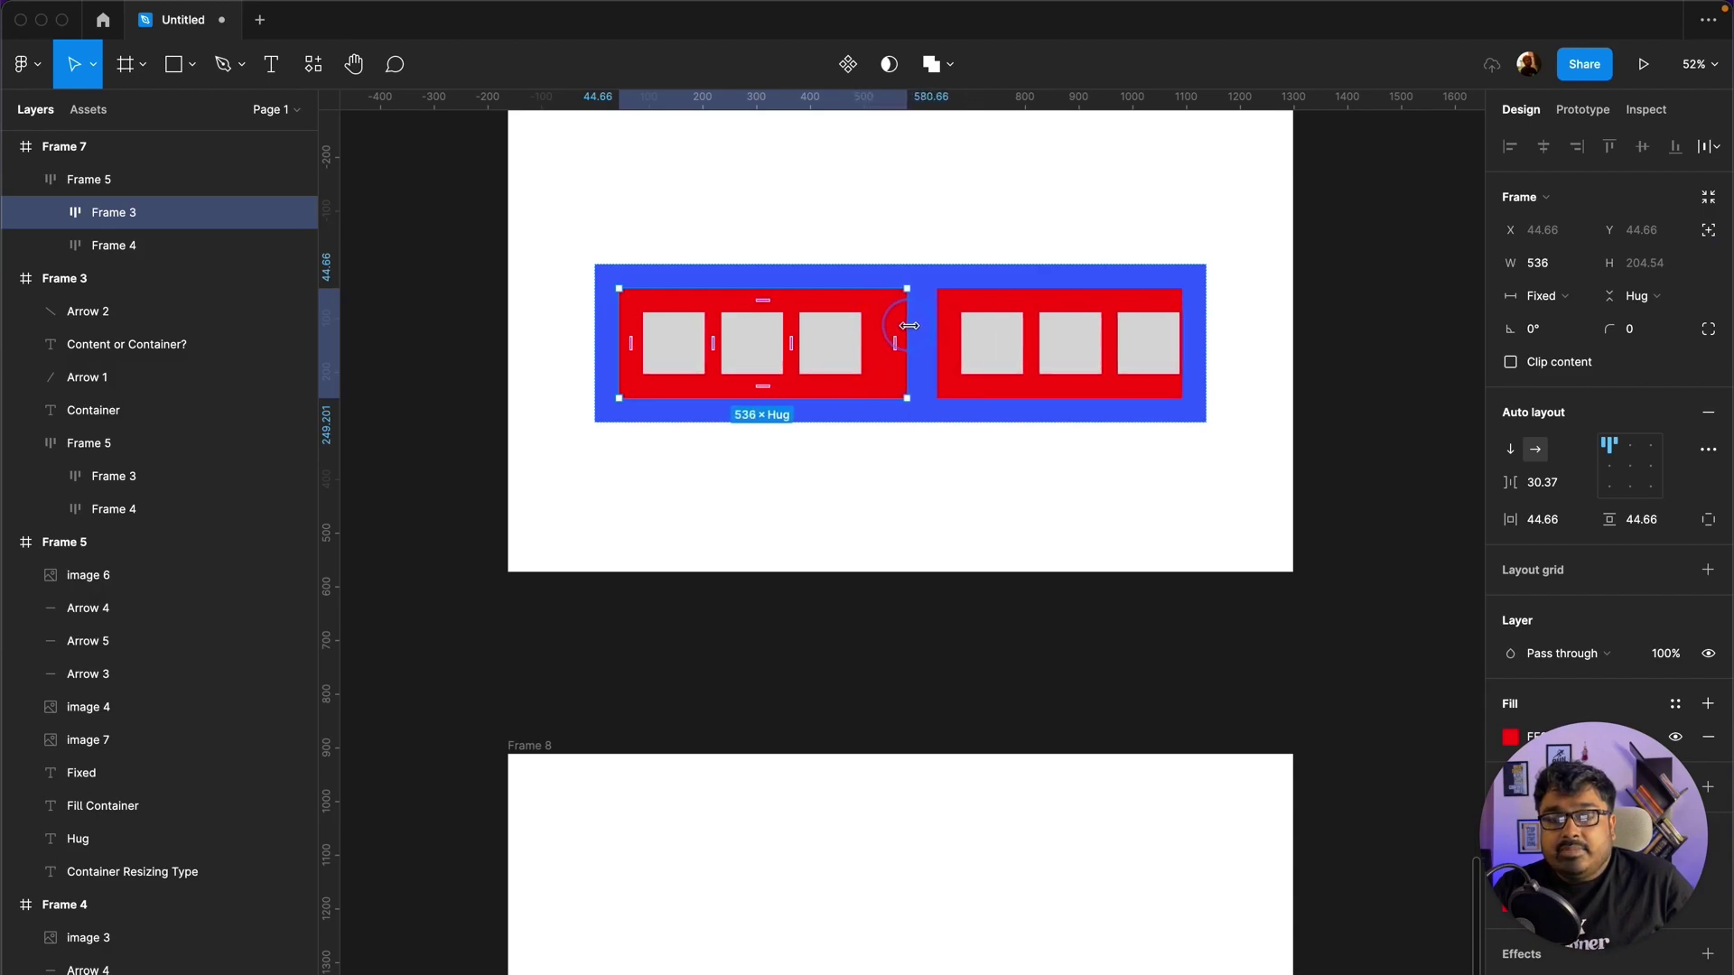
mouse_move(929, 325)
mouse_down()
mouse_move(897, 327)
mouse_move(940, 326)
mouse_up()
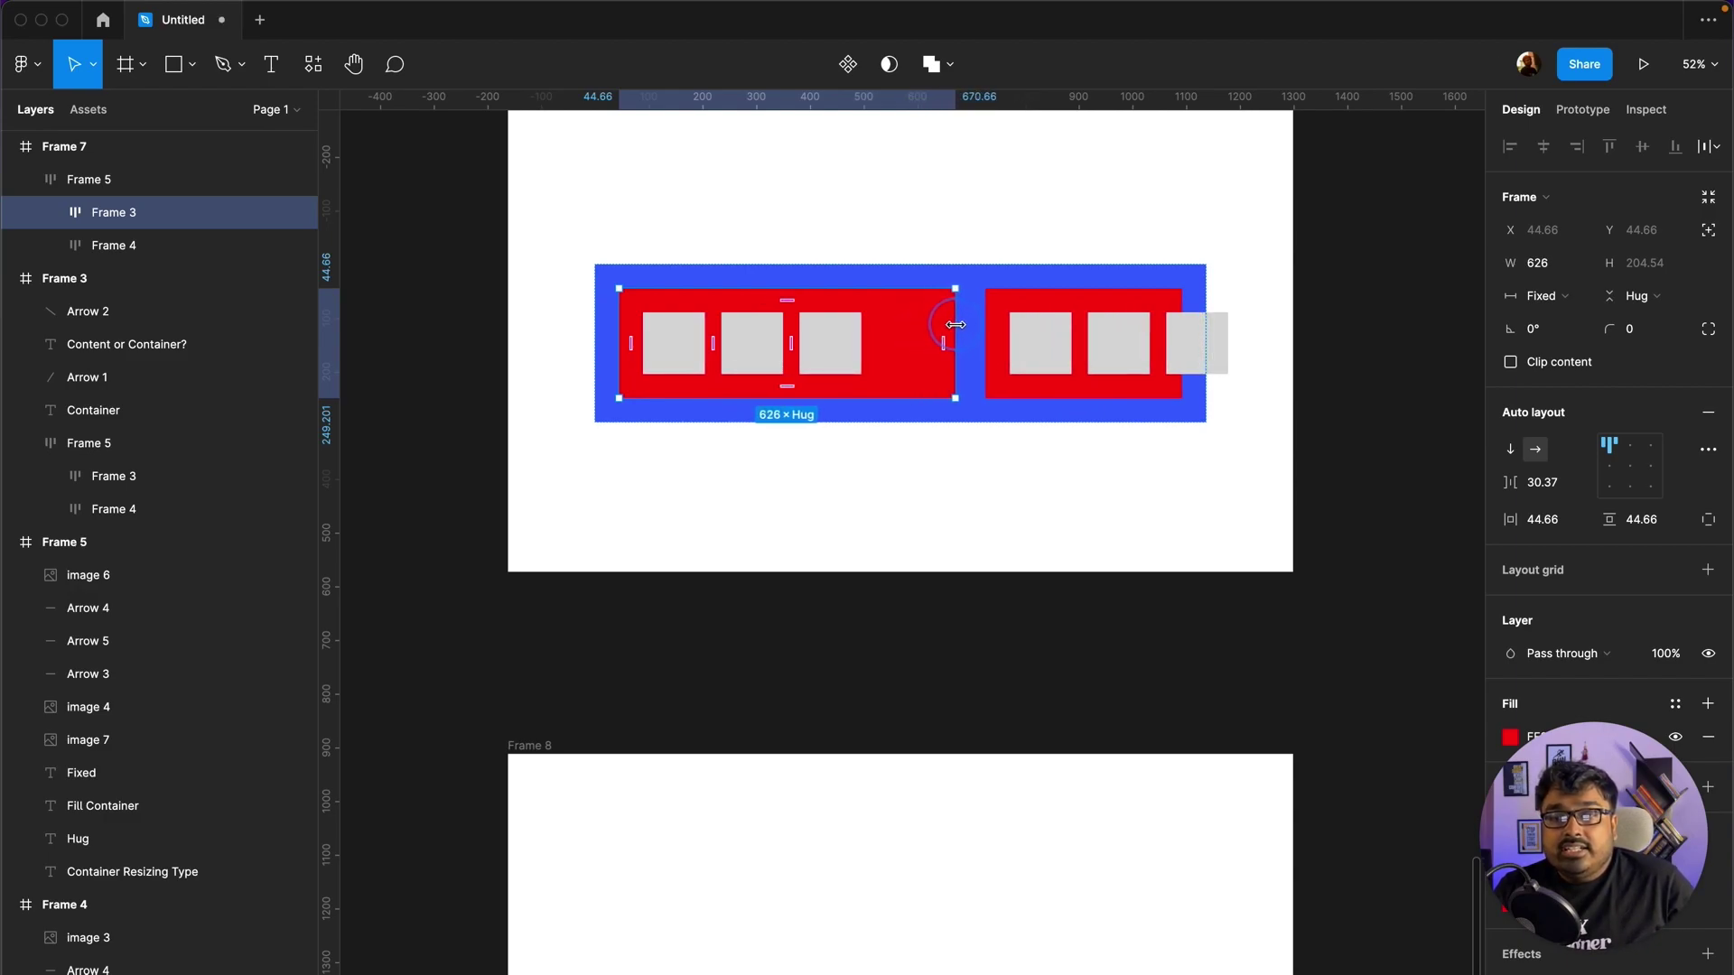
mouse_move(940, 325)
mouse_down()
mouse_move(917, 320)
mouse_move(950, 322)
mouse_up()
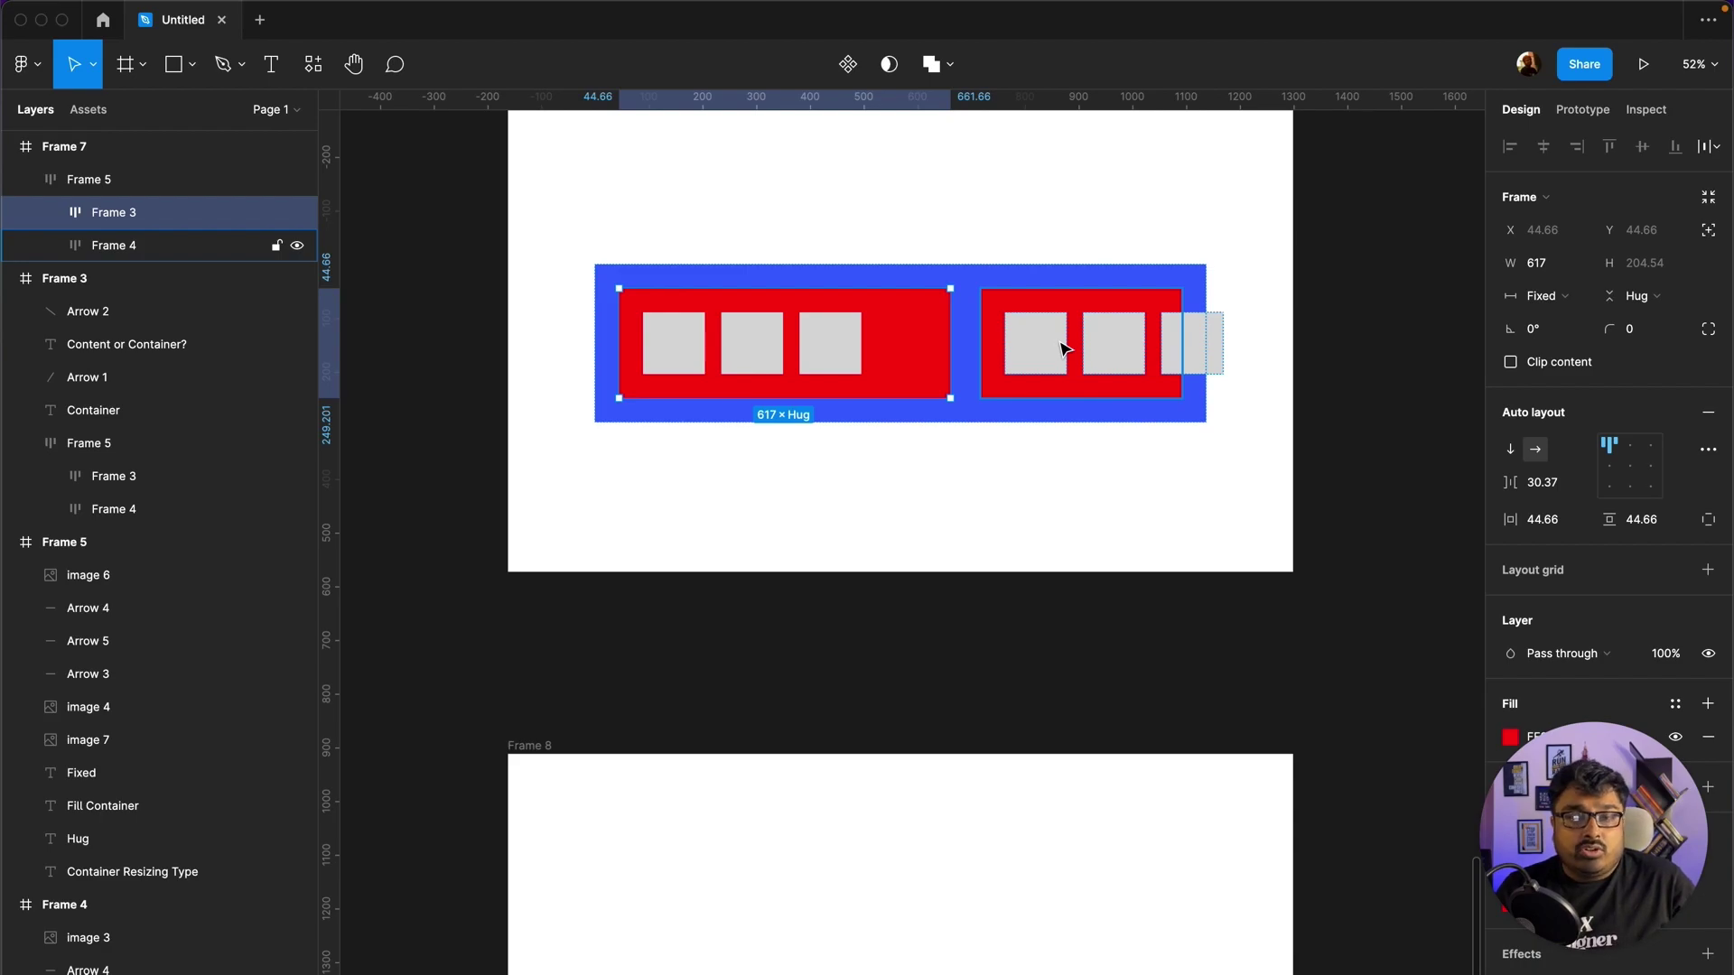
mouse_move(949, 338)
mouse_down()
mouse_move(755, 341)
mouse_move(1006, 347)
mouse_up()
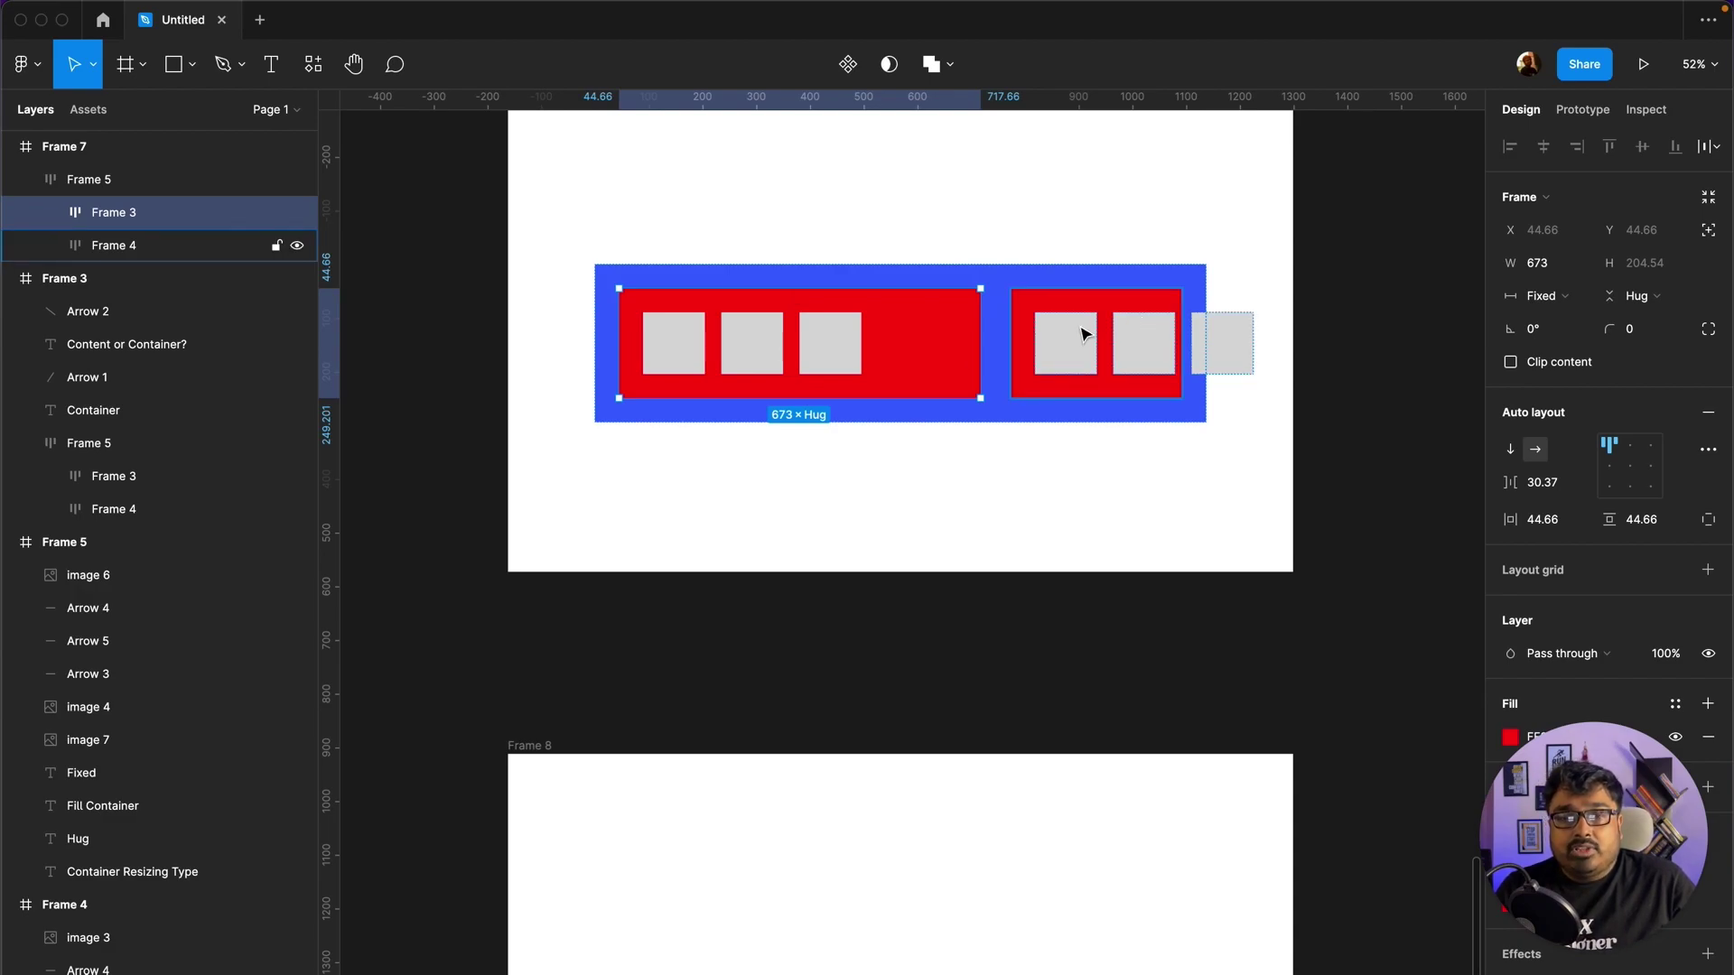
drag(982, 327, 900, 327)
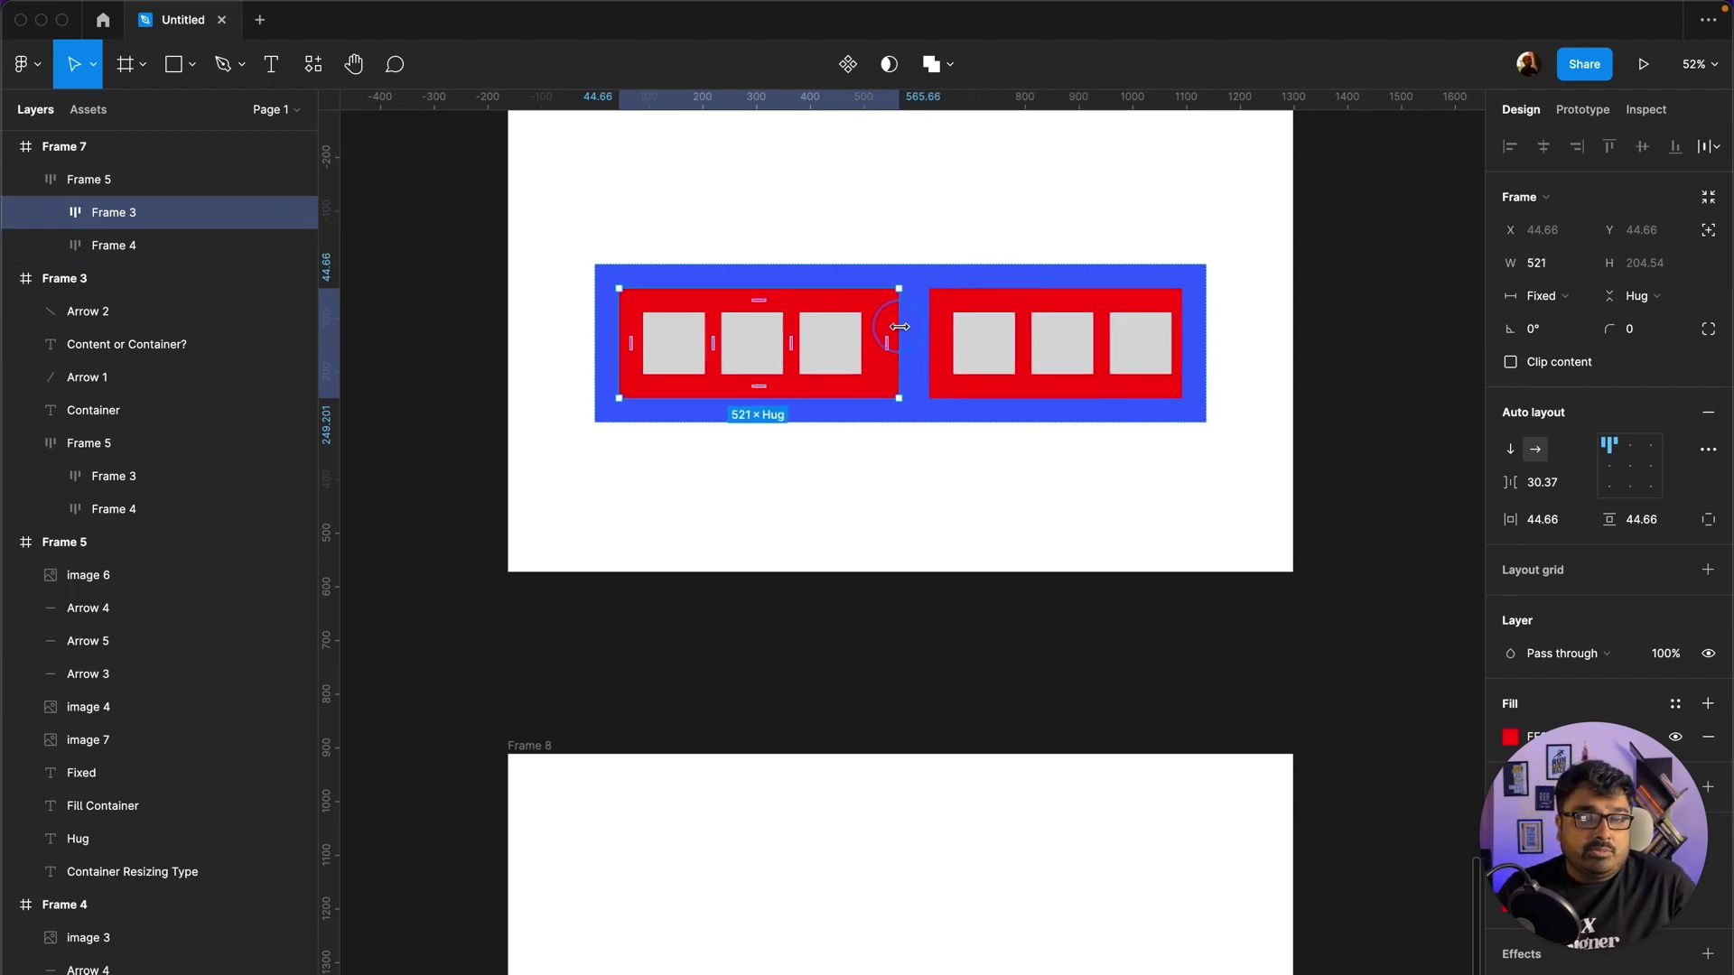
click(1096, 341)
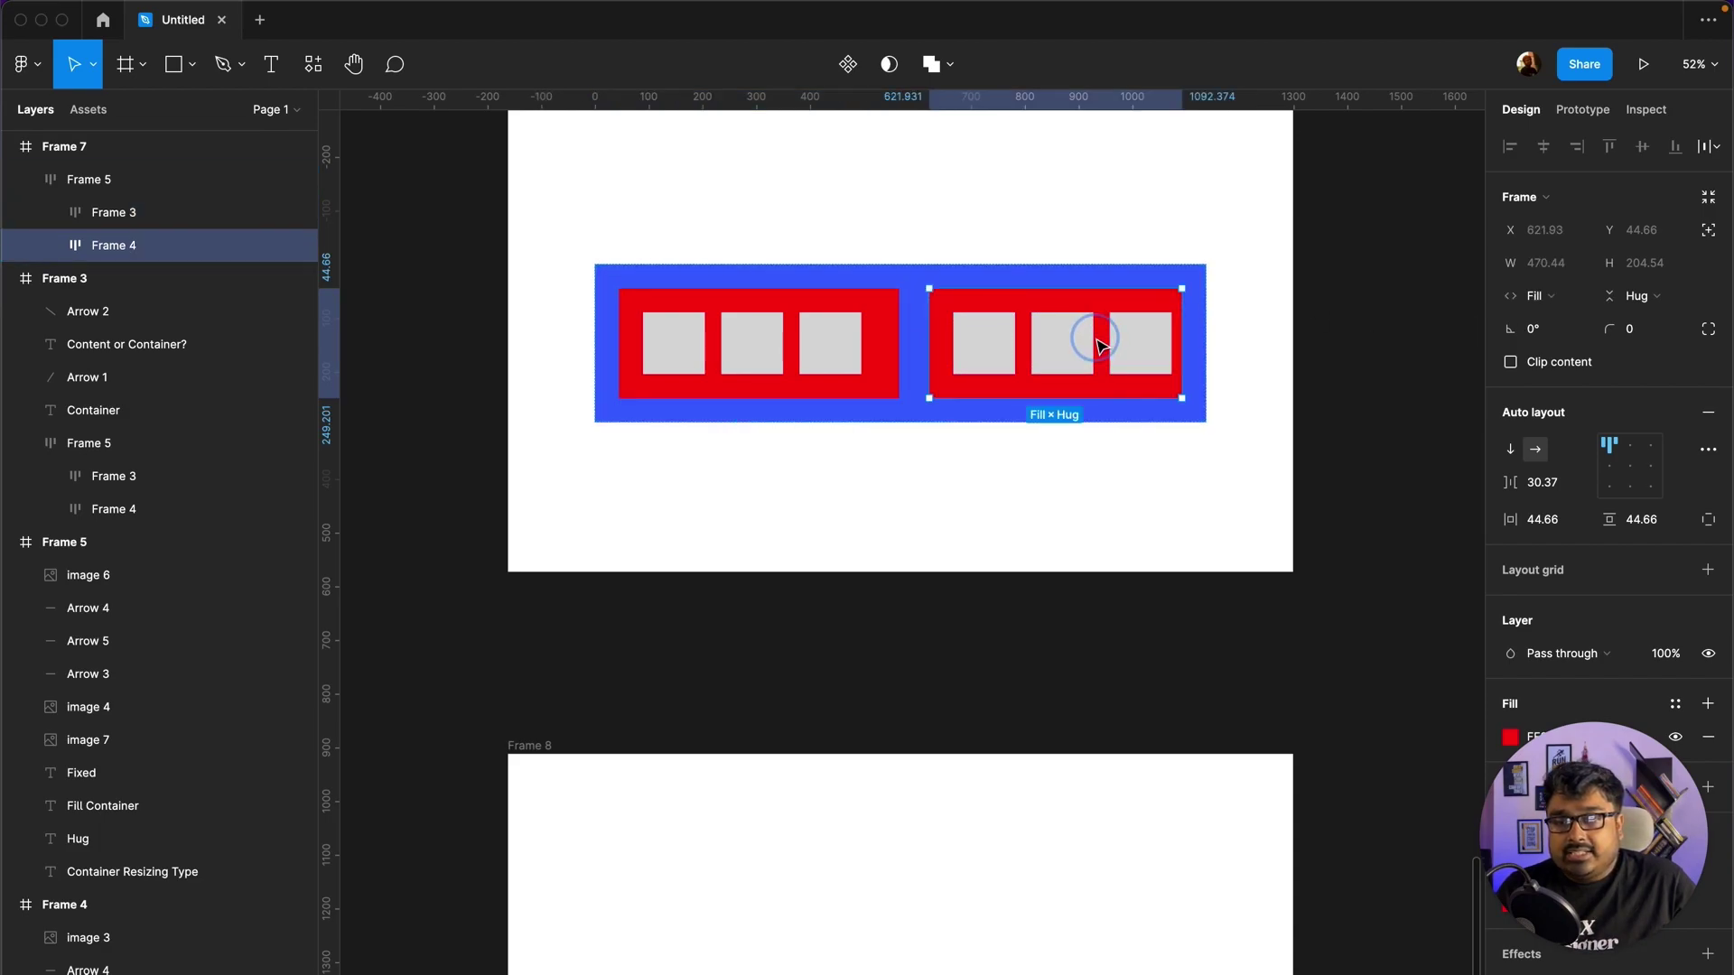
click(792, 357)
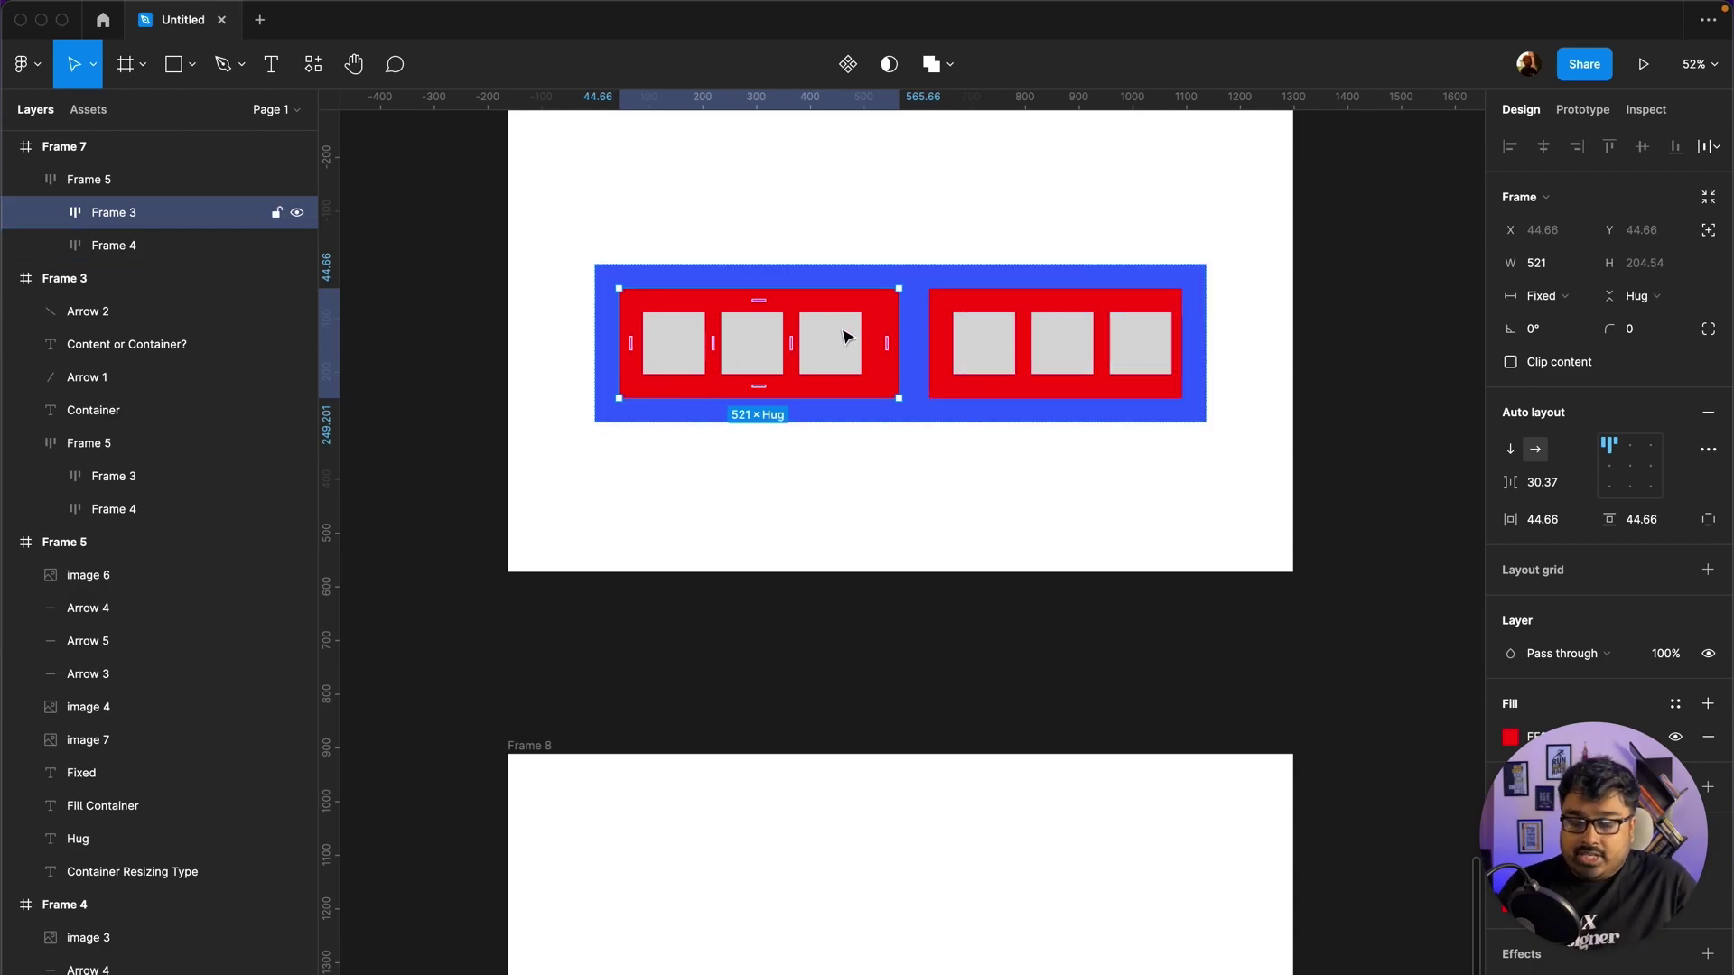
Step: Delete the left red row, restore it with undo, then test and undo a narrowing resize
key(BackSpace)
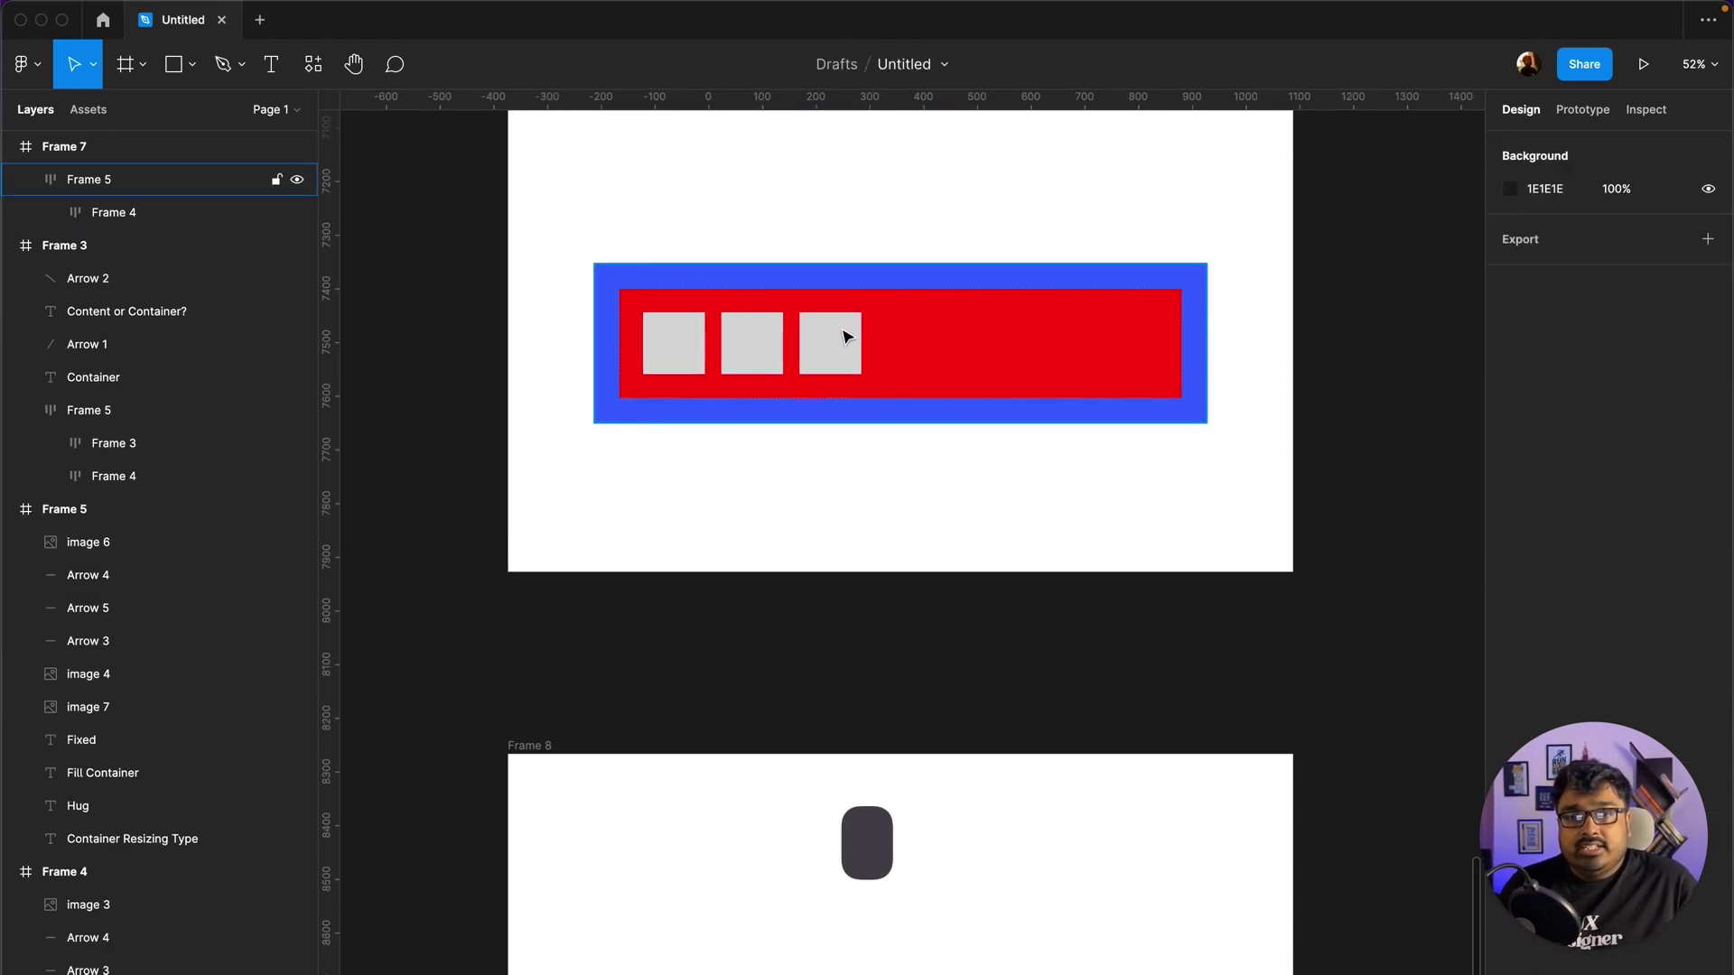
click(1048, 335)
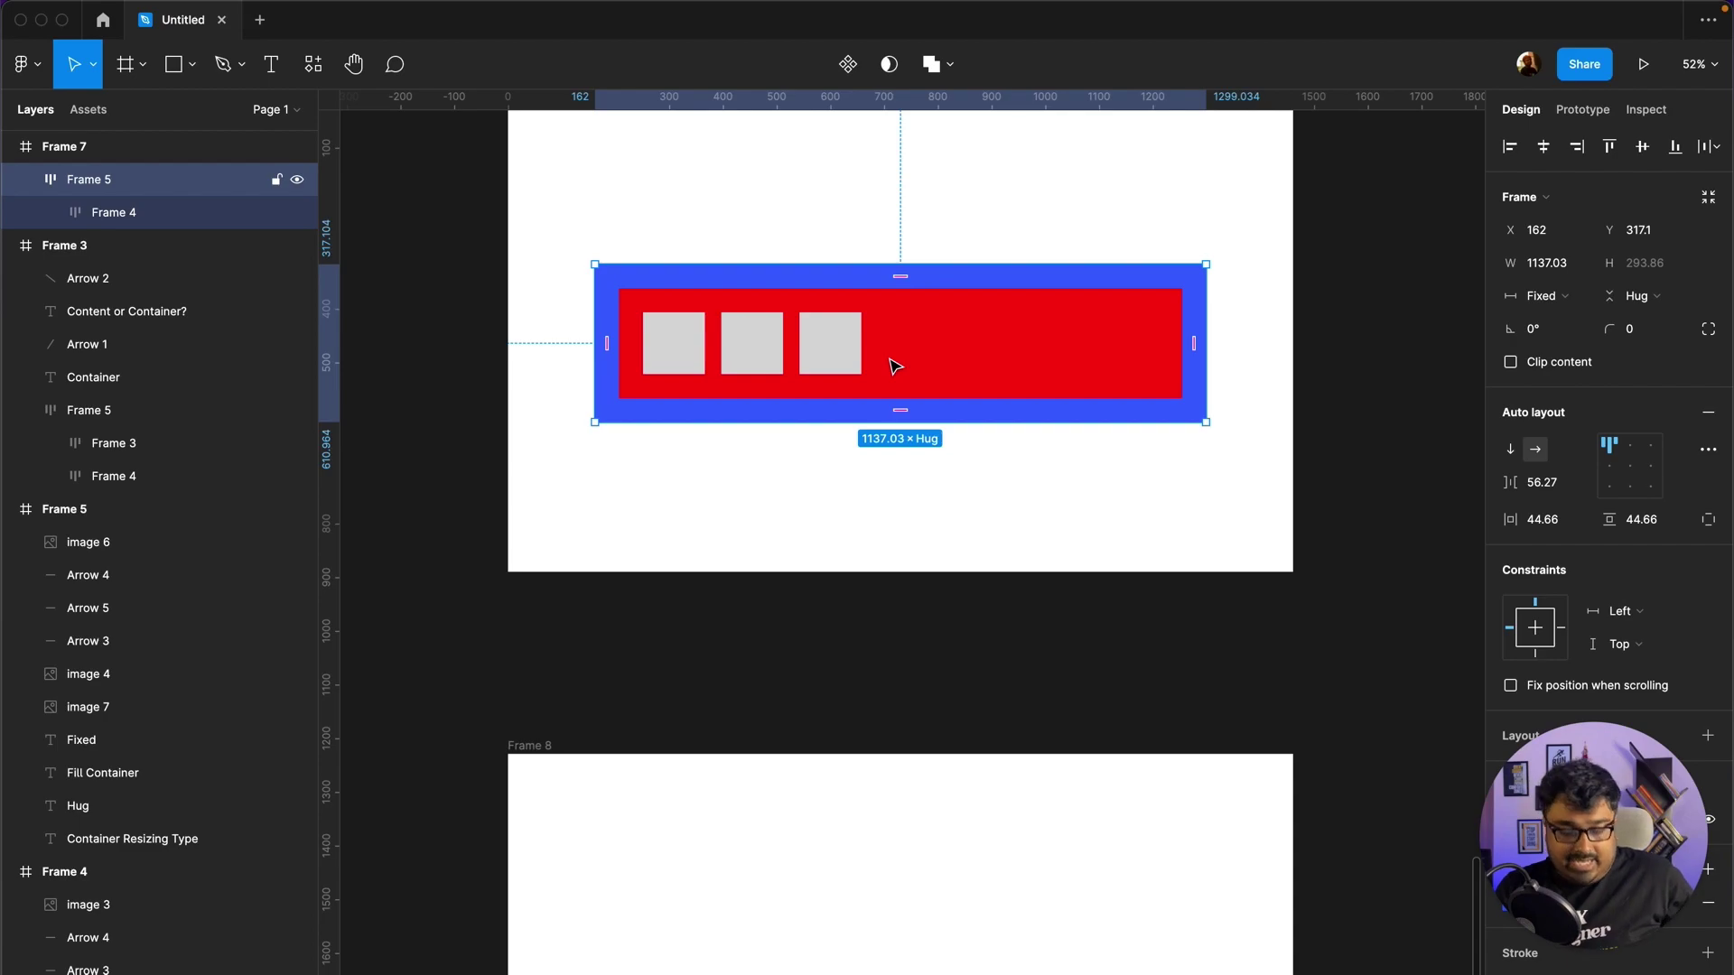
key(super+z)
key(super+z)
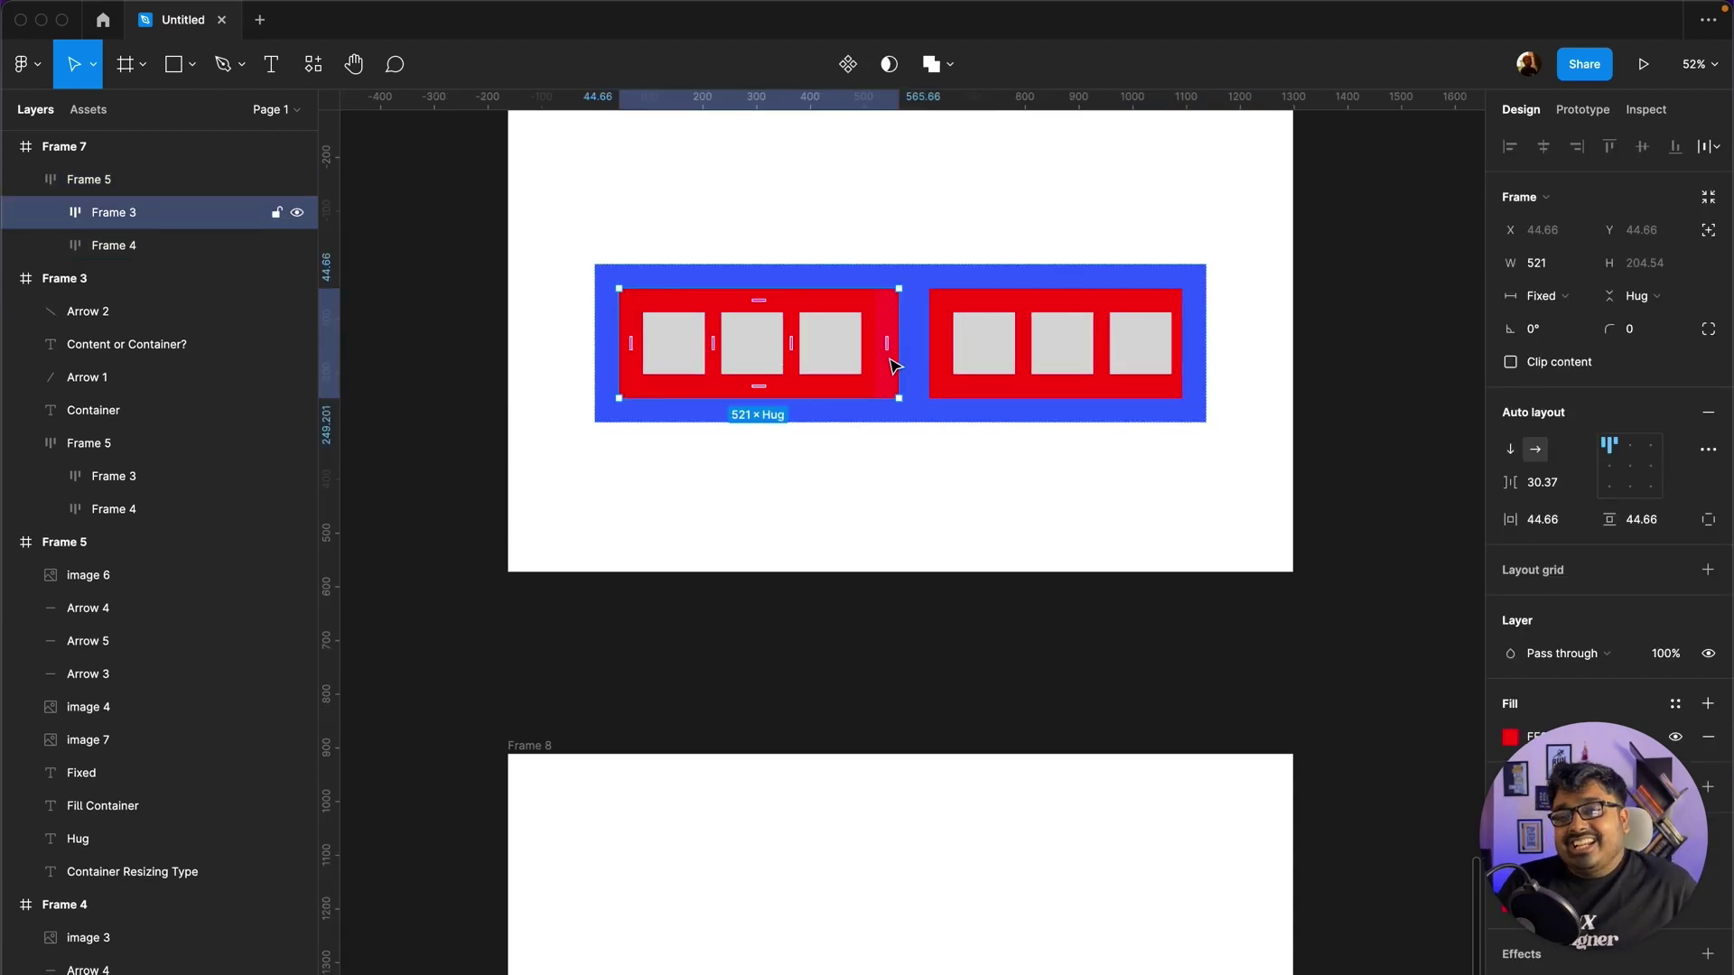
mouse_move(904, 318)
mouse_down()
mouse_move(869, 319)
mouse_move(919, 322)
mouse_up()
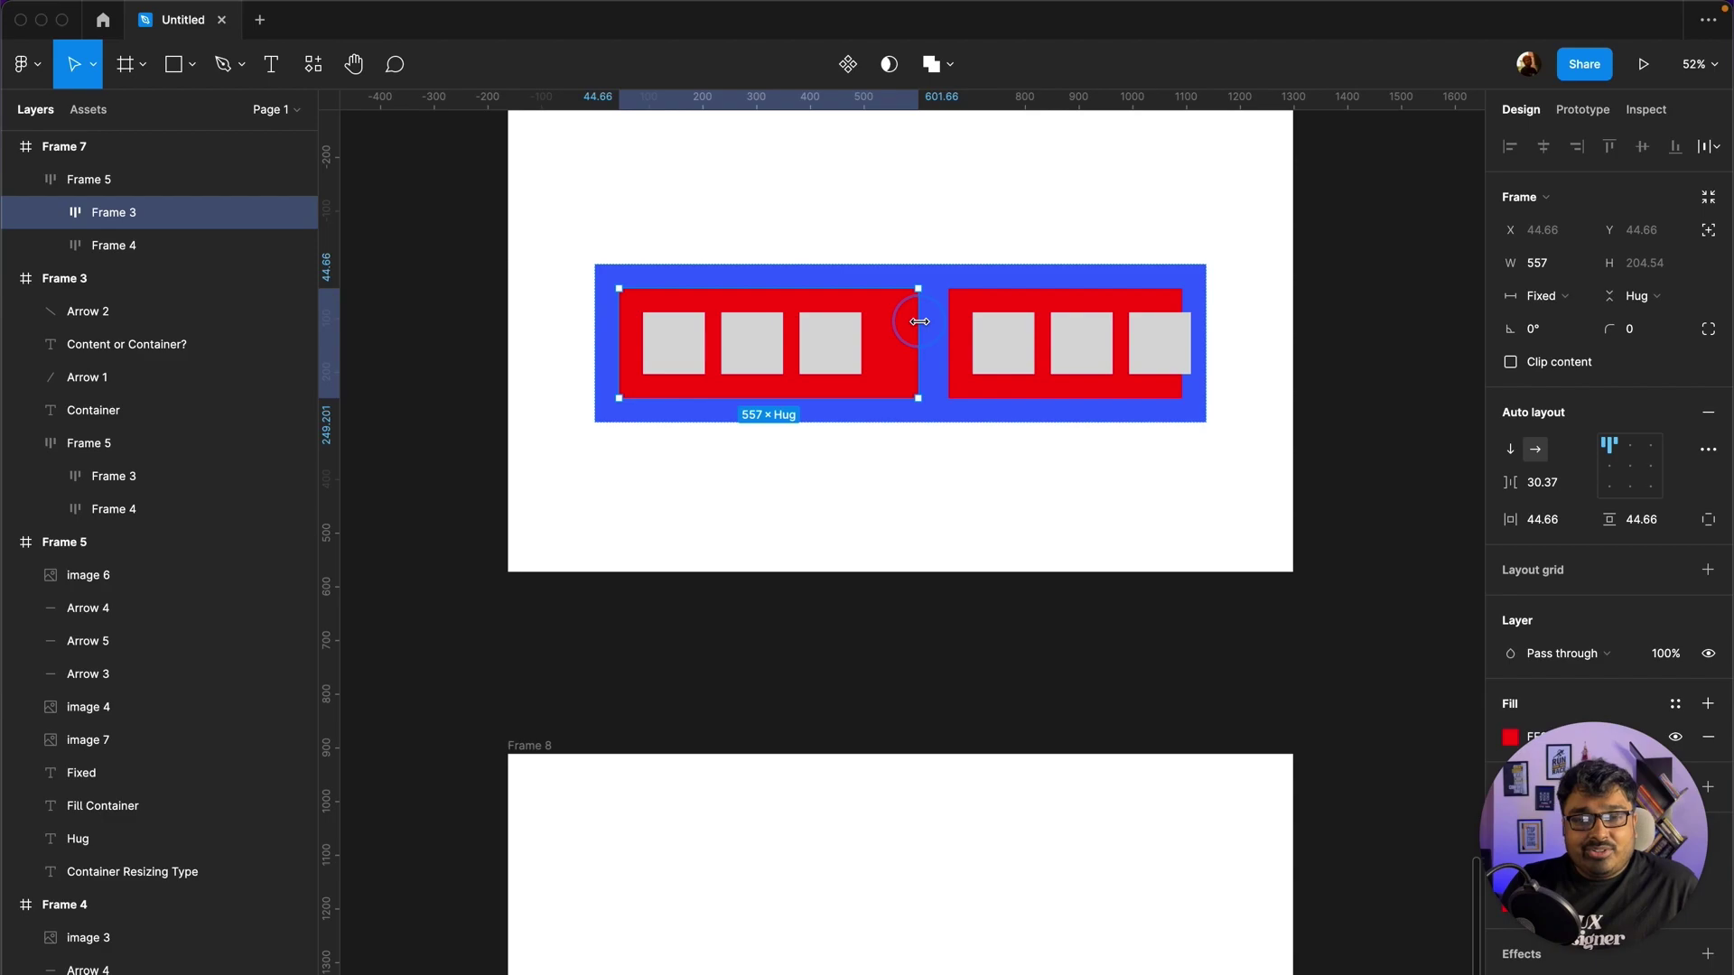
key(super+z)
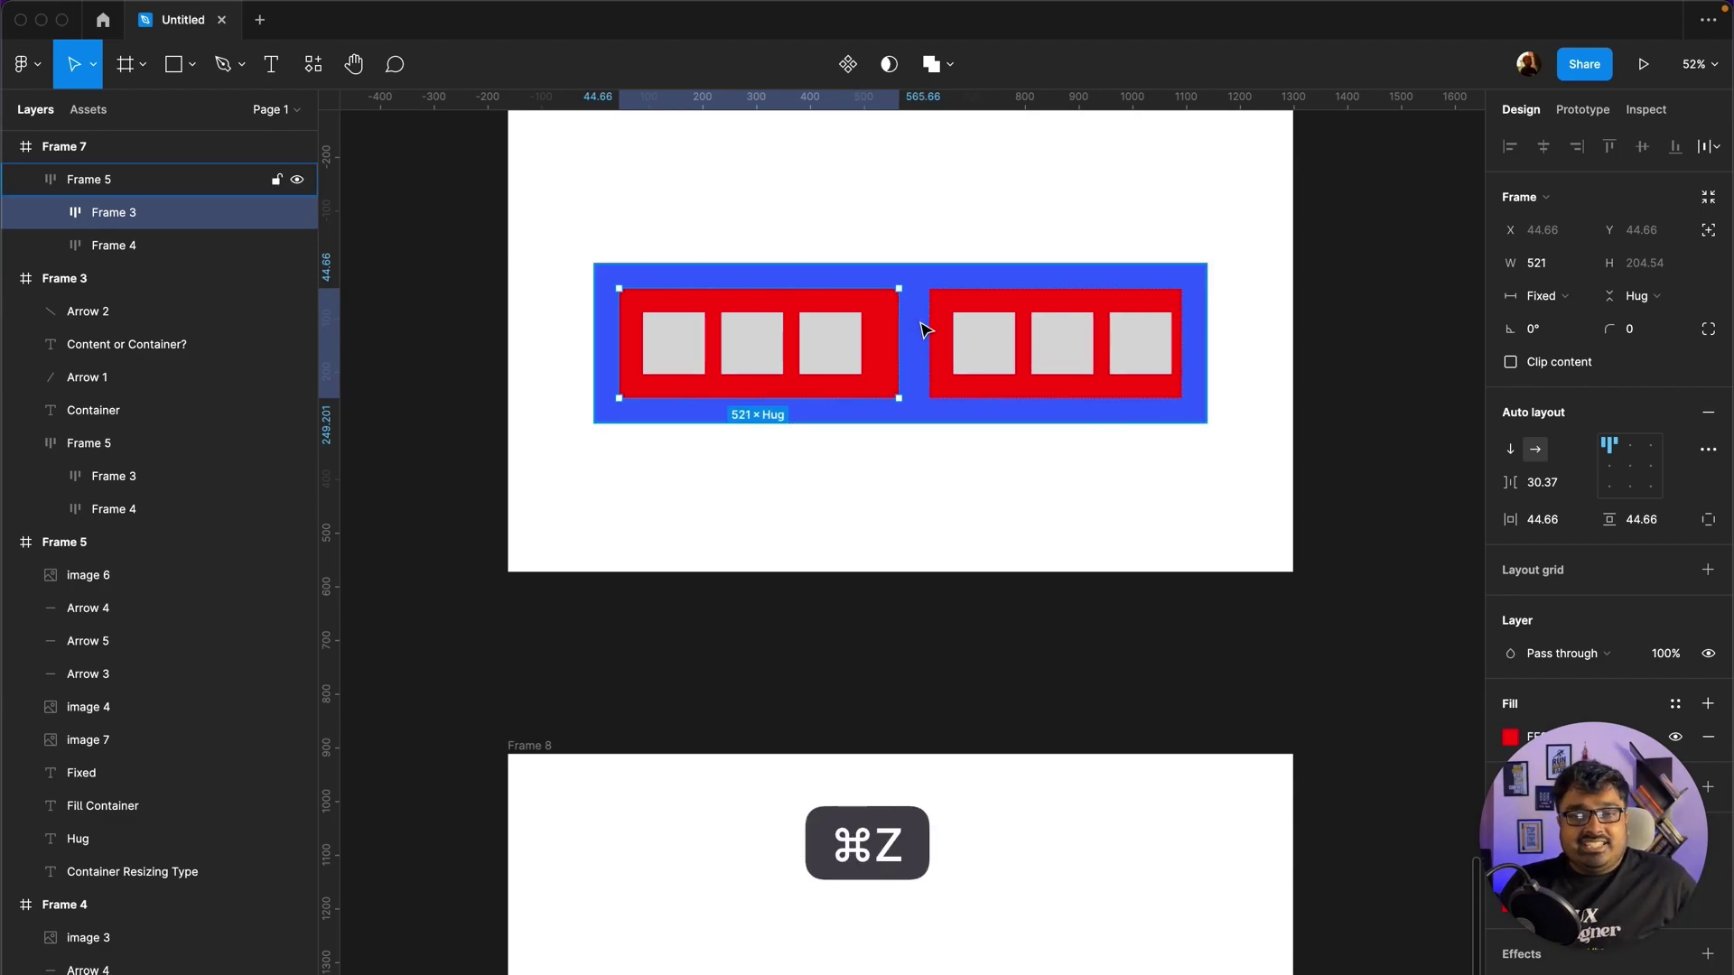
click(993, 352)
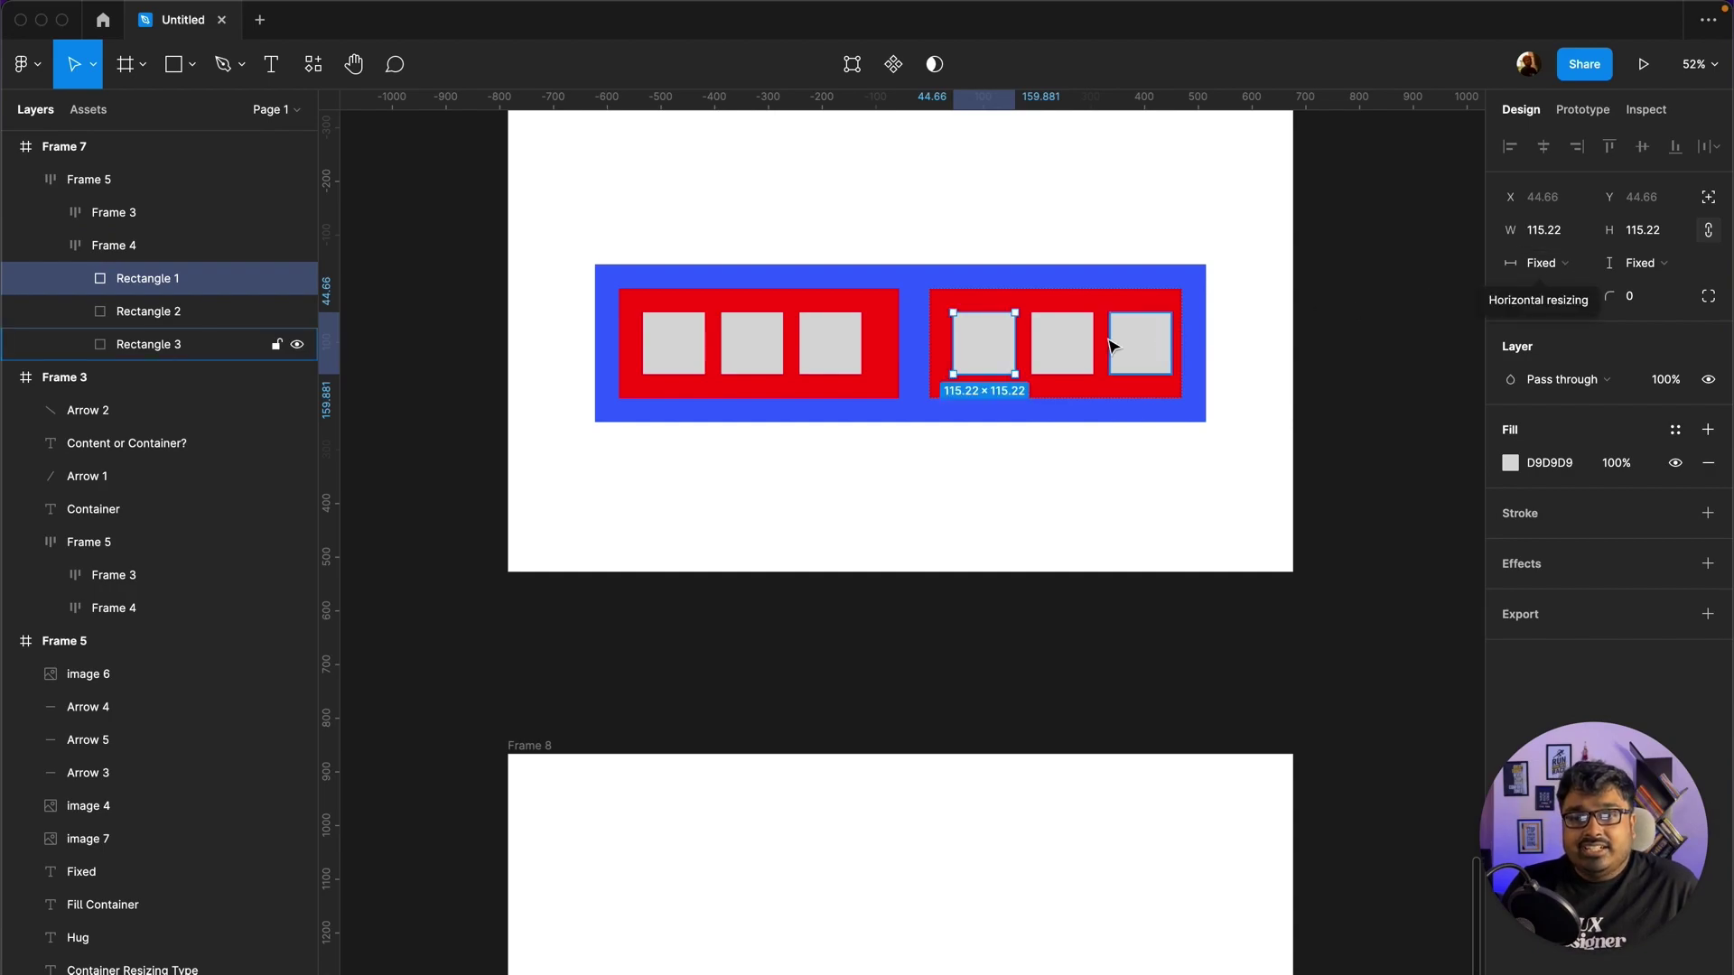
Step: Set the right row's three grey squares to Fill container for width and height
click(1066, 343)
click(1155, 345)
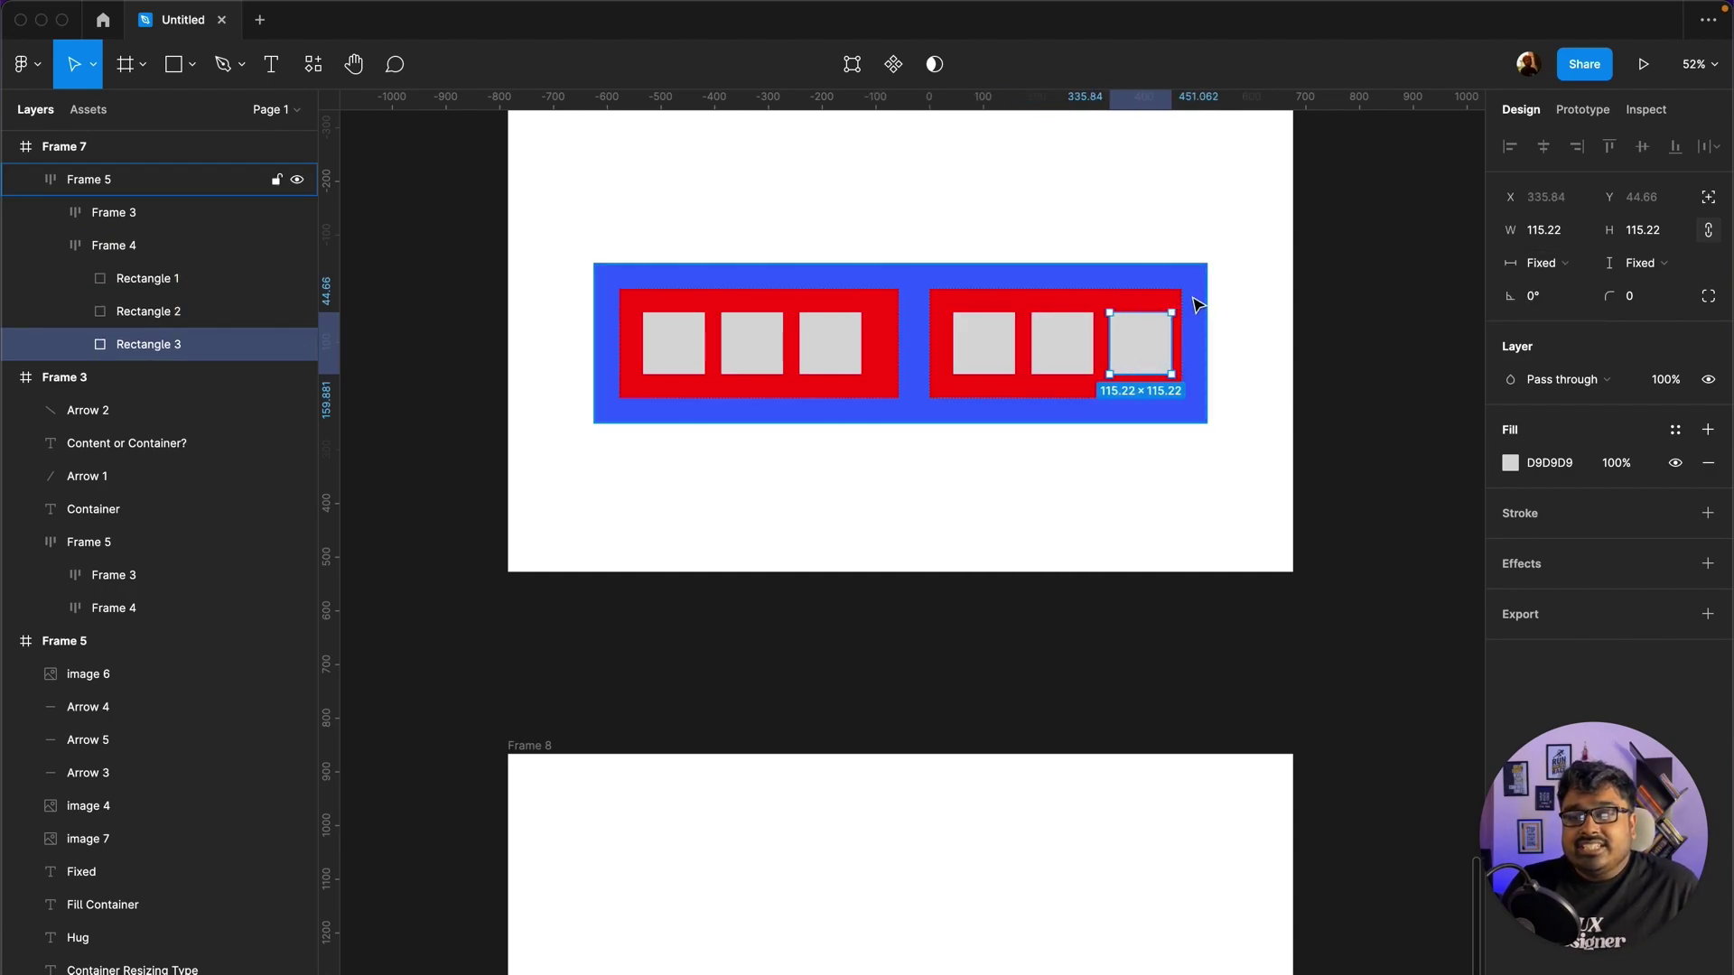
shift+click(984, 347)
shift+click(1053, 344)
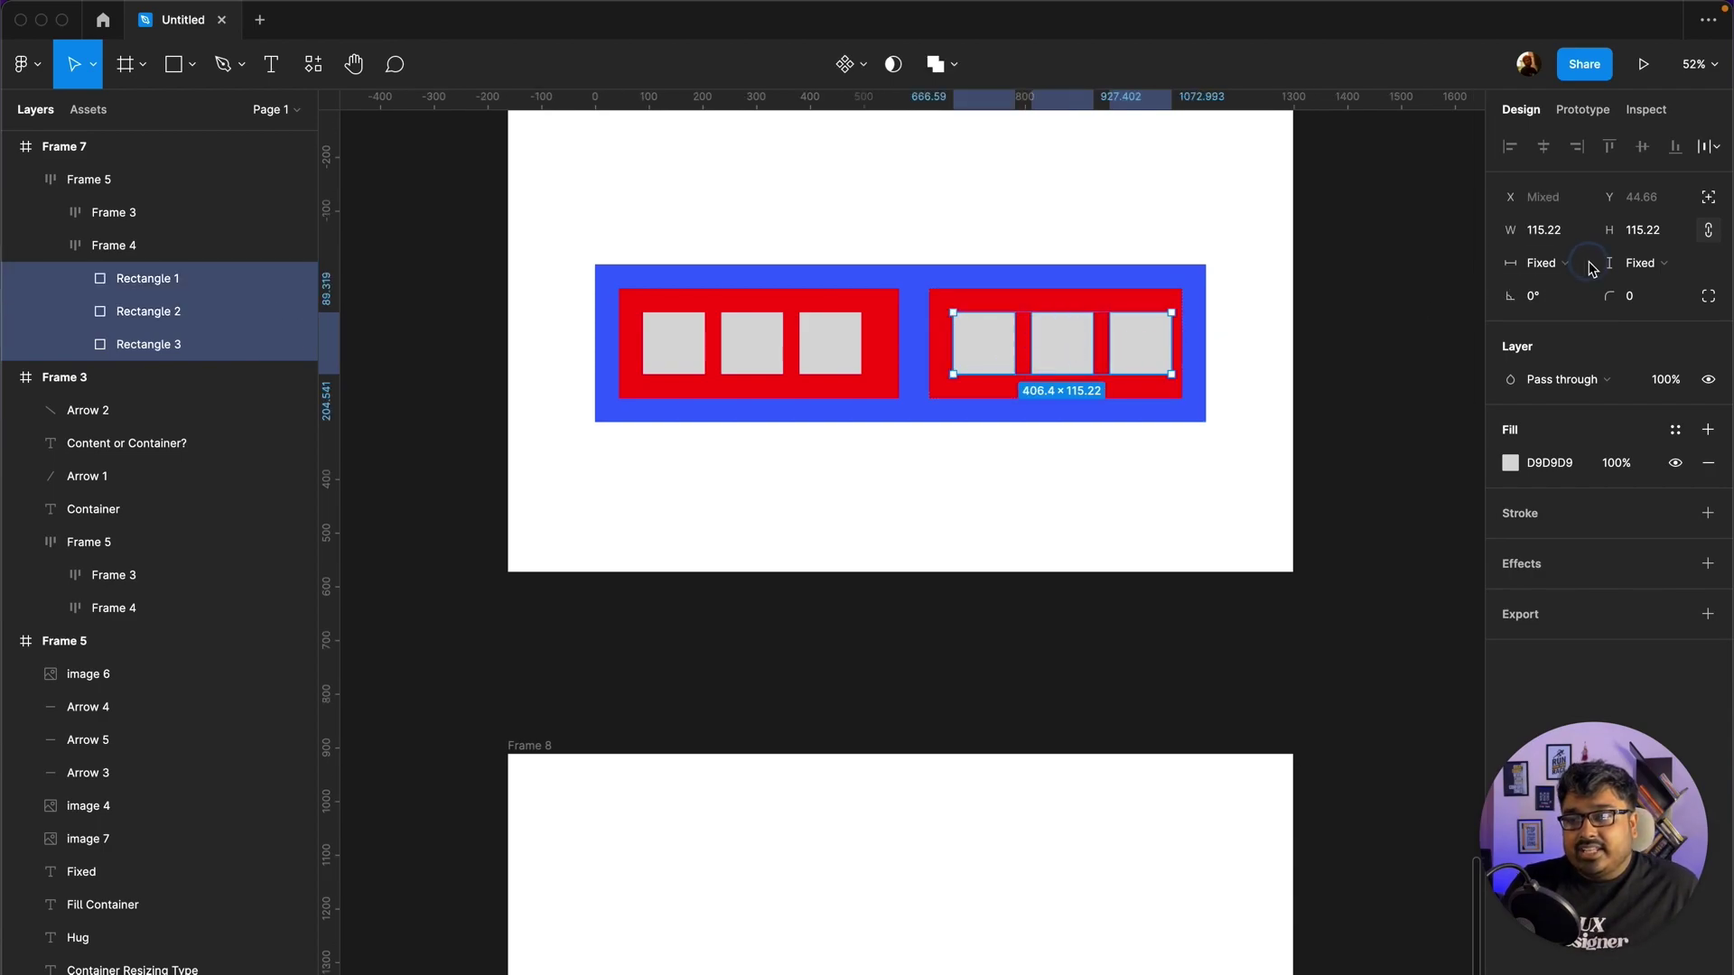
click(1557, 275)
click(1560, 287)
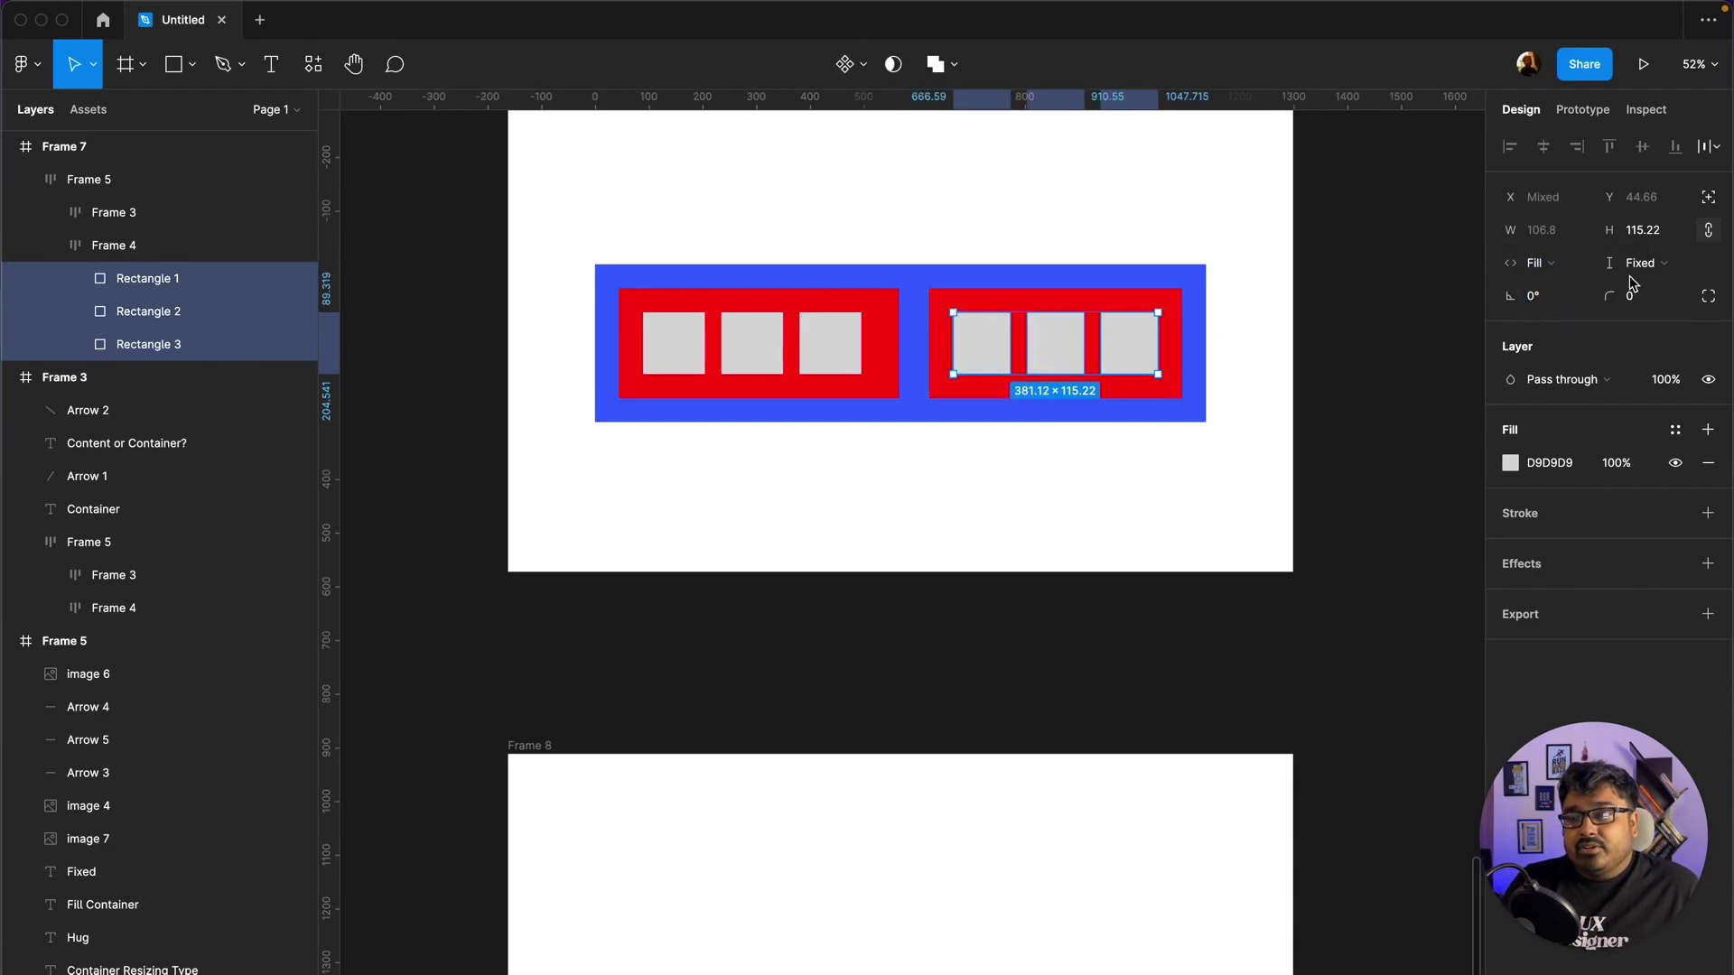
click(1642, 267)
click(1644, 287)
Step: Set the left row's three grey squares to Fill container for width and height
click(805, 348)
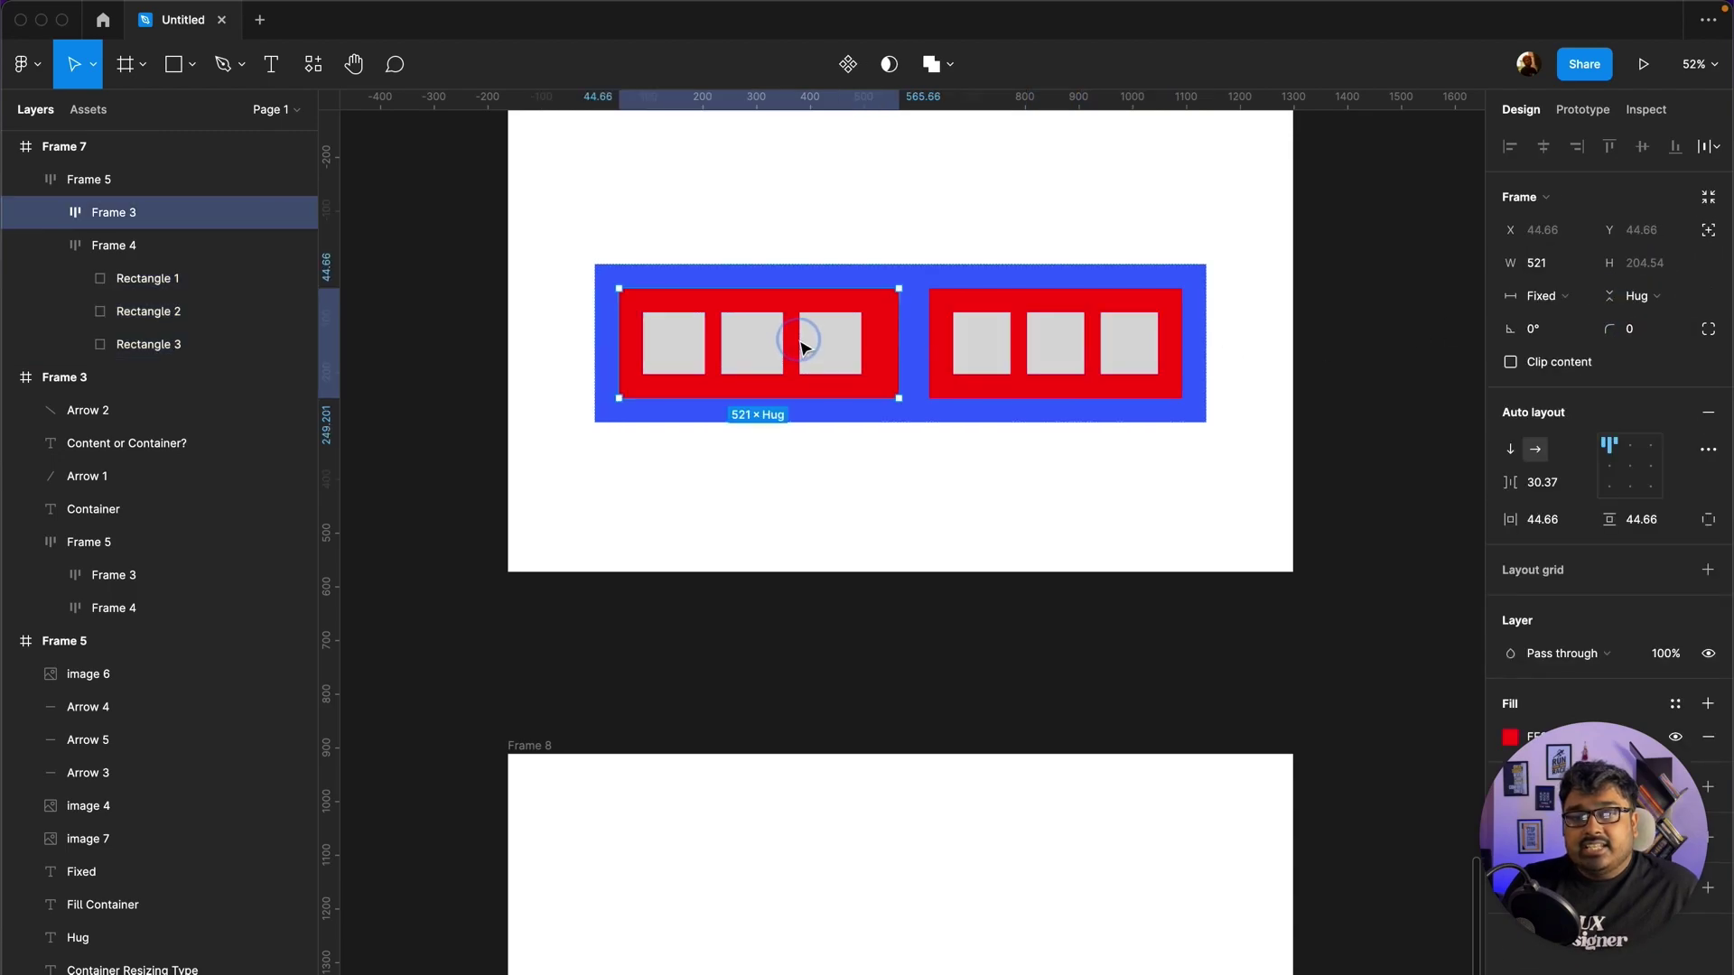
shift+click(753, 344)
shift+click(674, 343)
click(1547, 262)
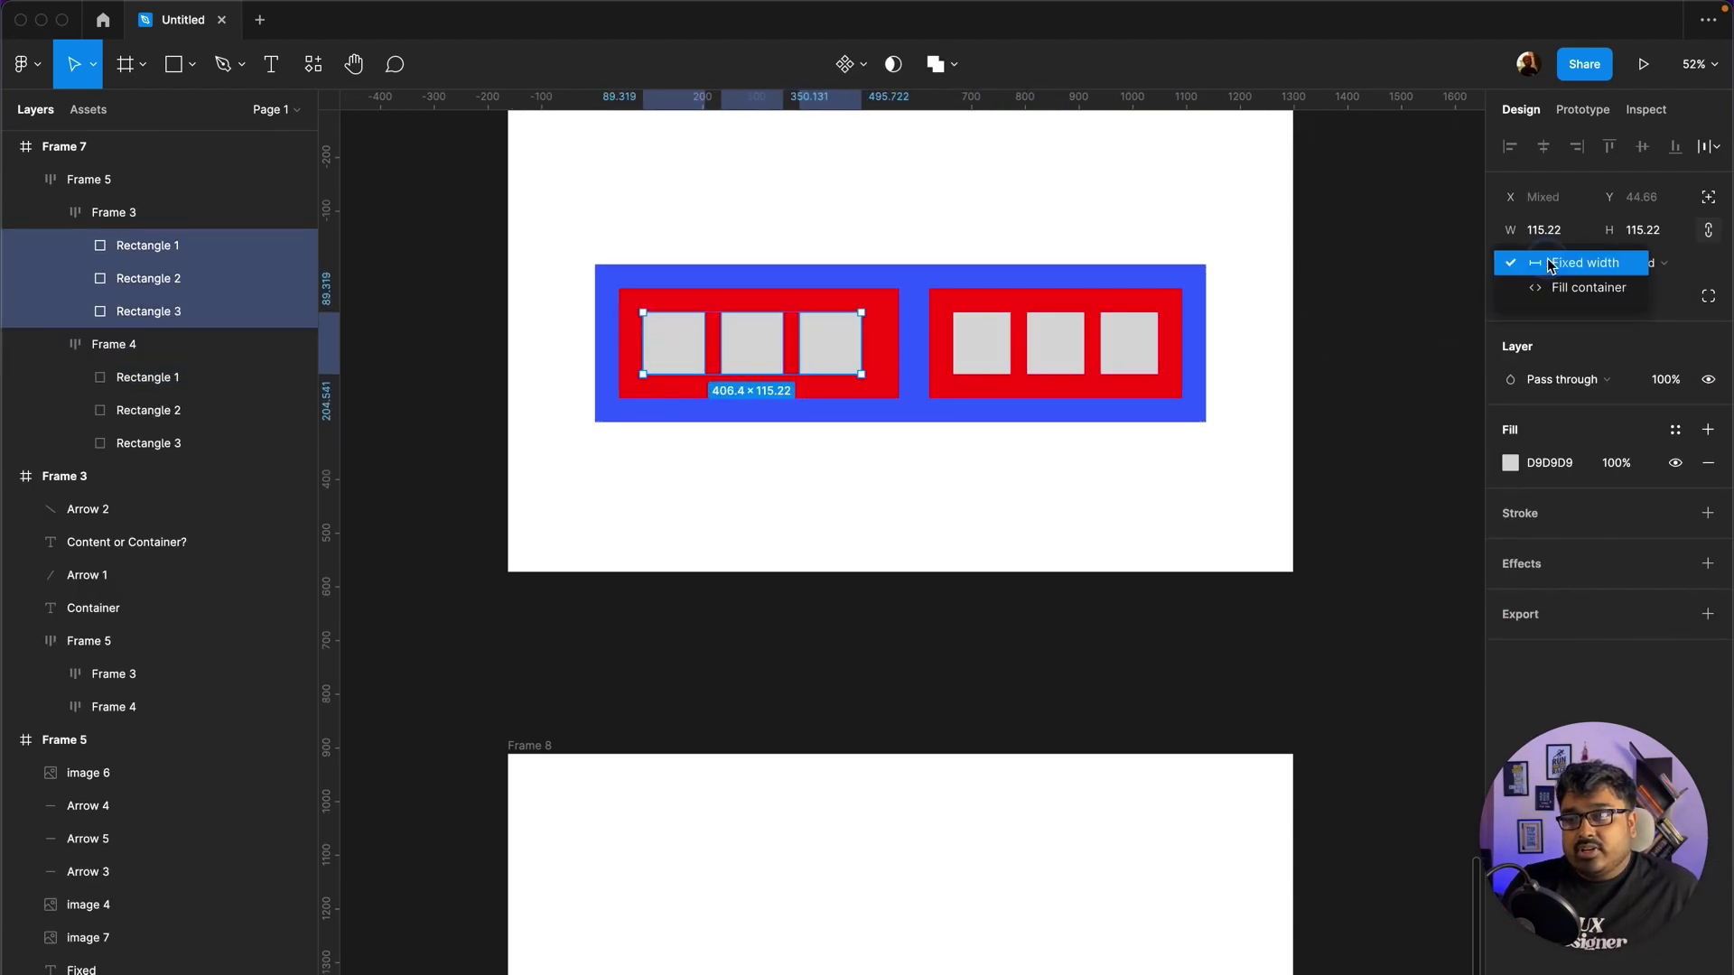
click(1559, 288)
click(1644, 263)
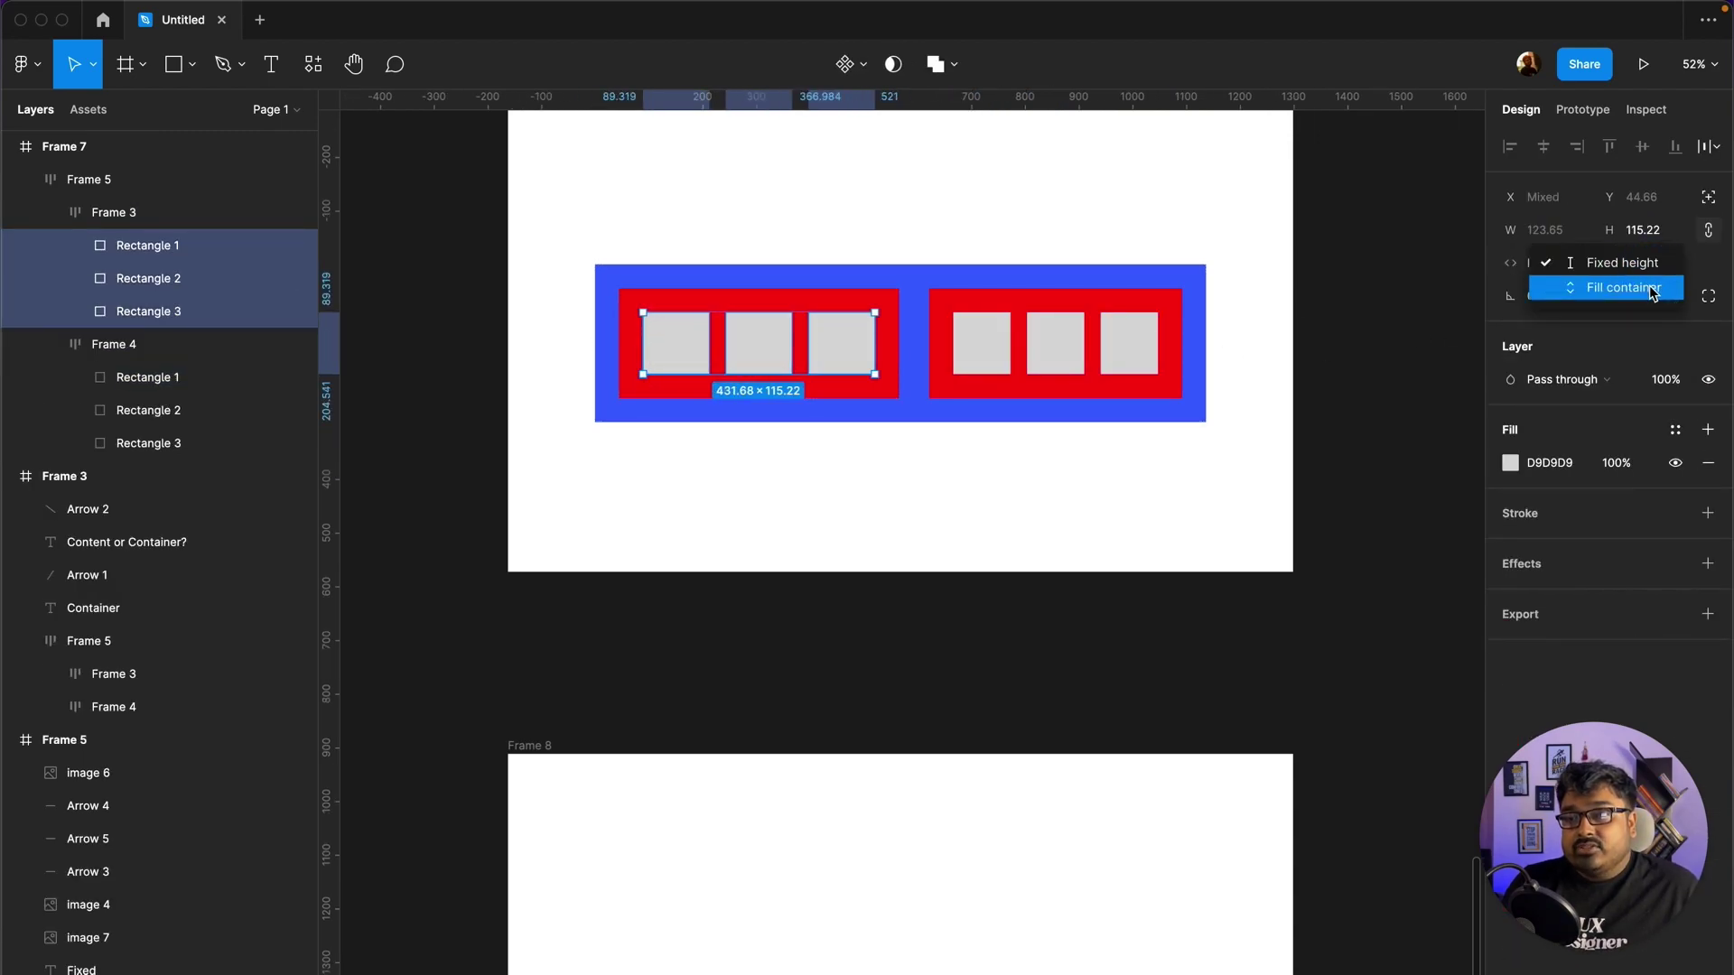
click(1381, 411)
double_click(858, 355)
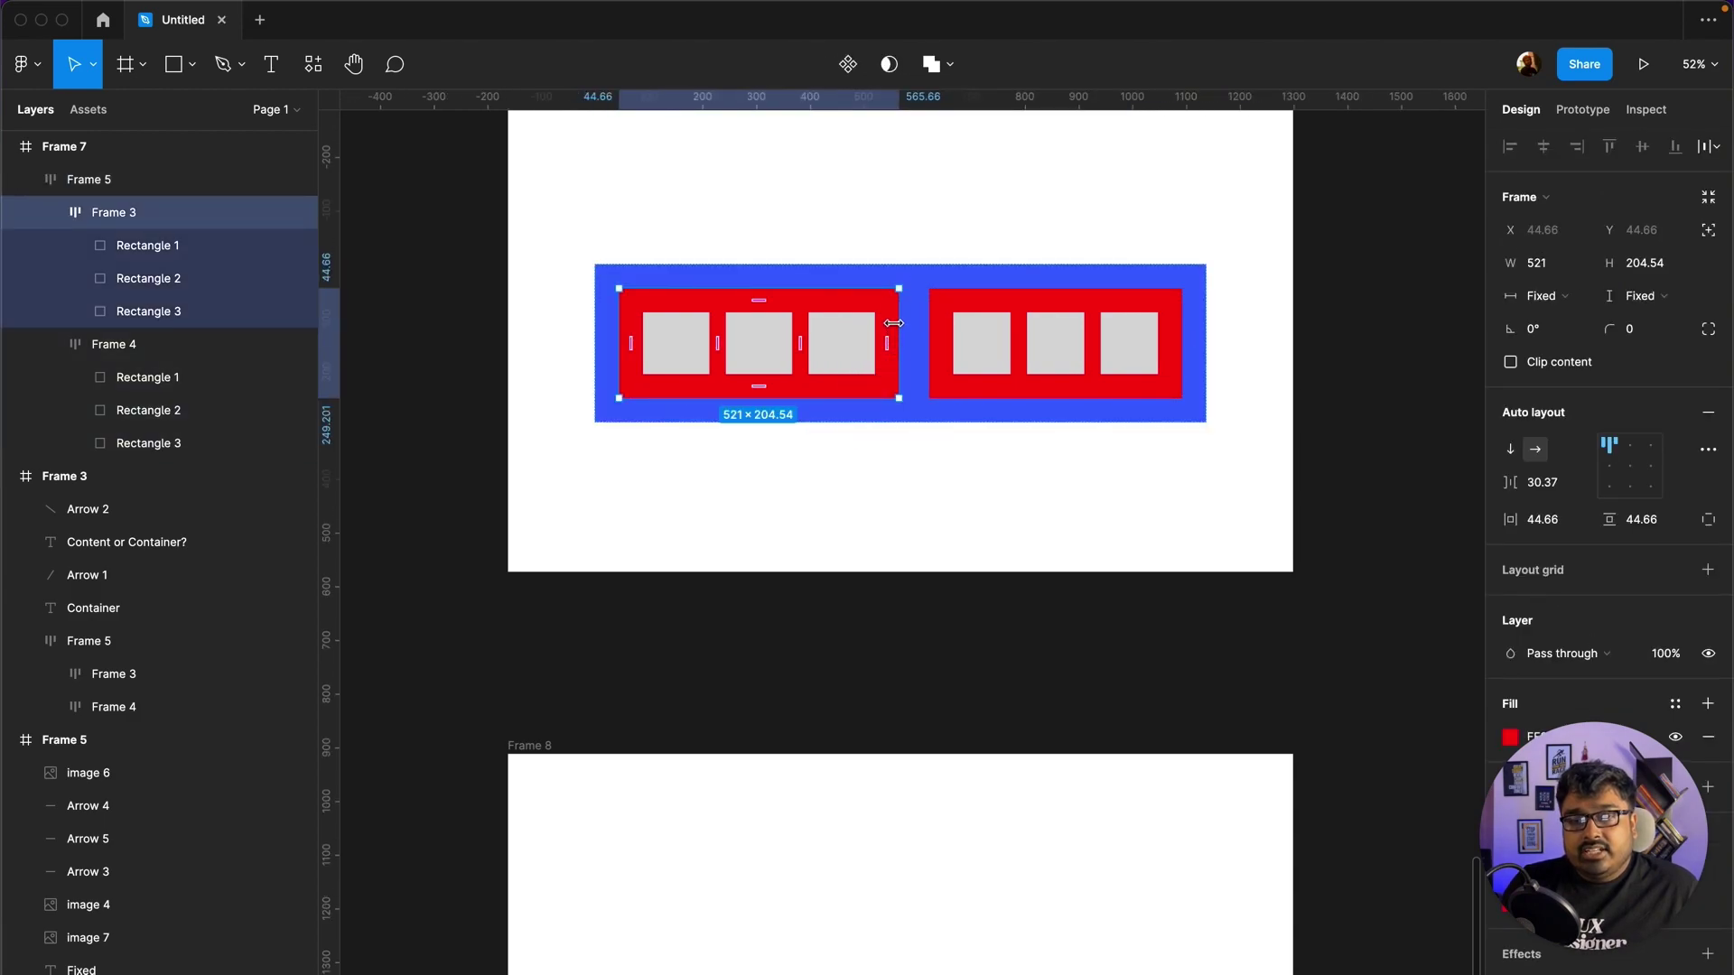
Step: Widen the left red row to a fixed 592×204, its grey squares stretching to fill it
drag(900, 318, 952, 314)
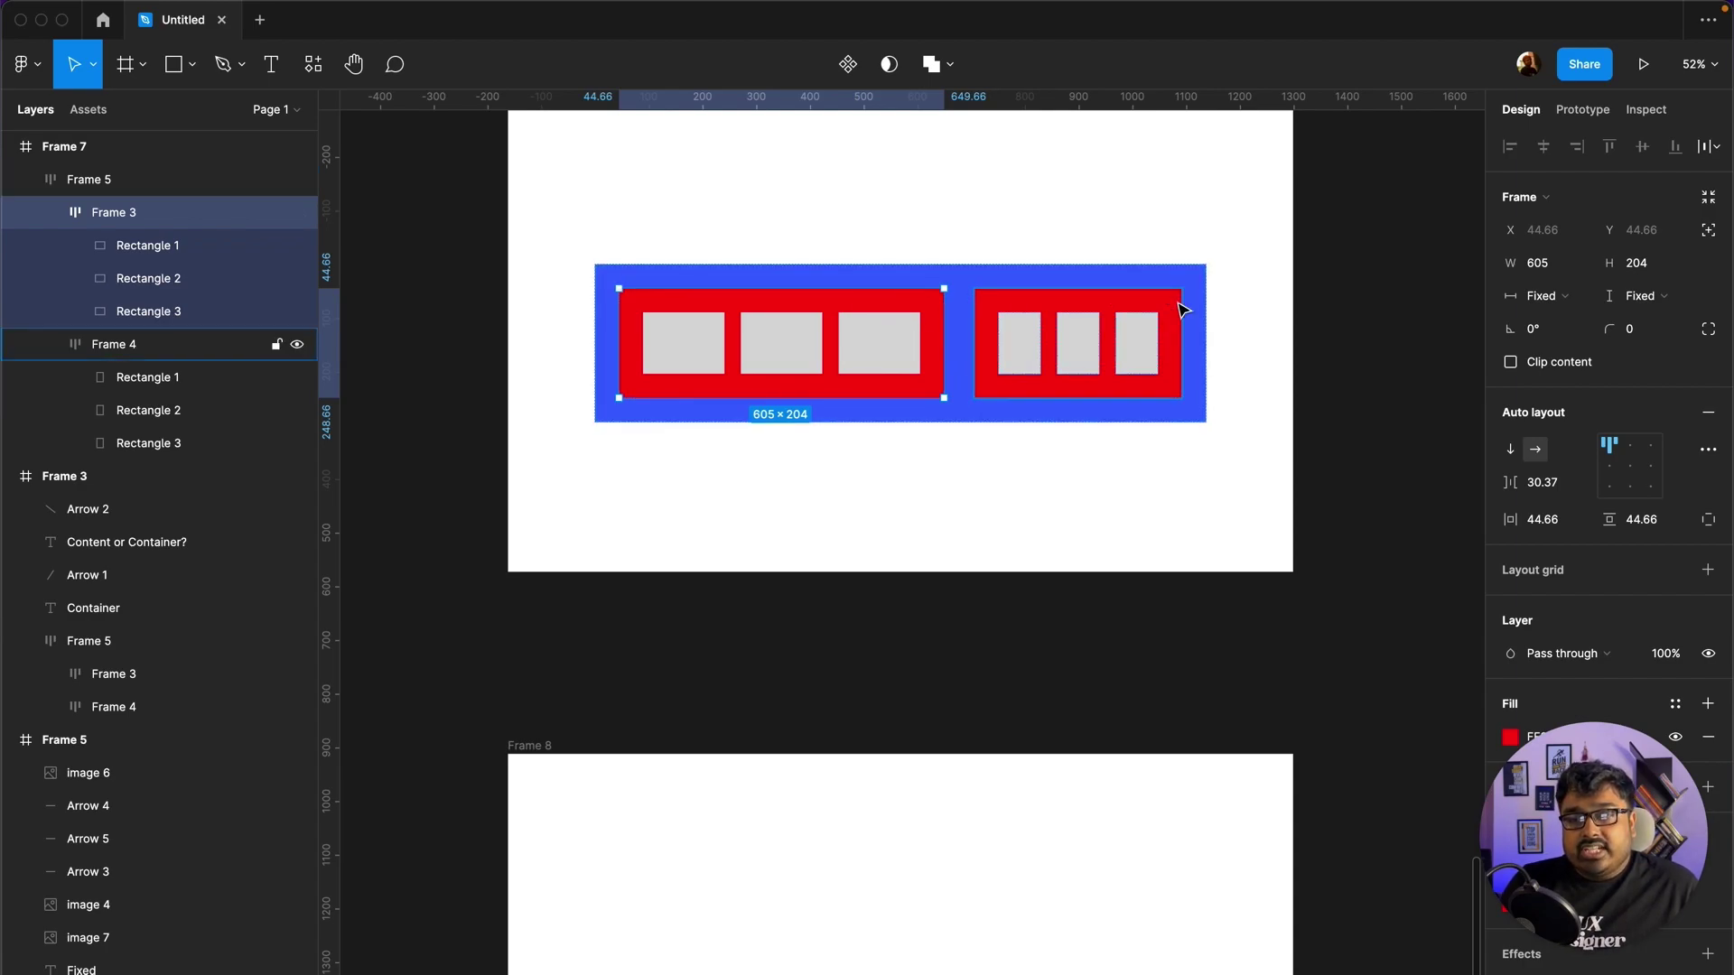
double_click(1026, 351)
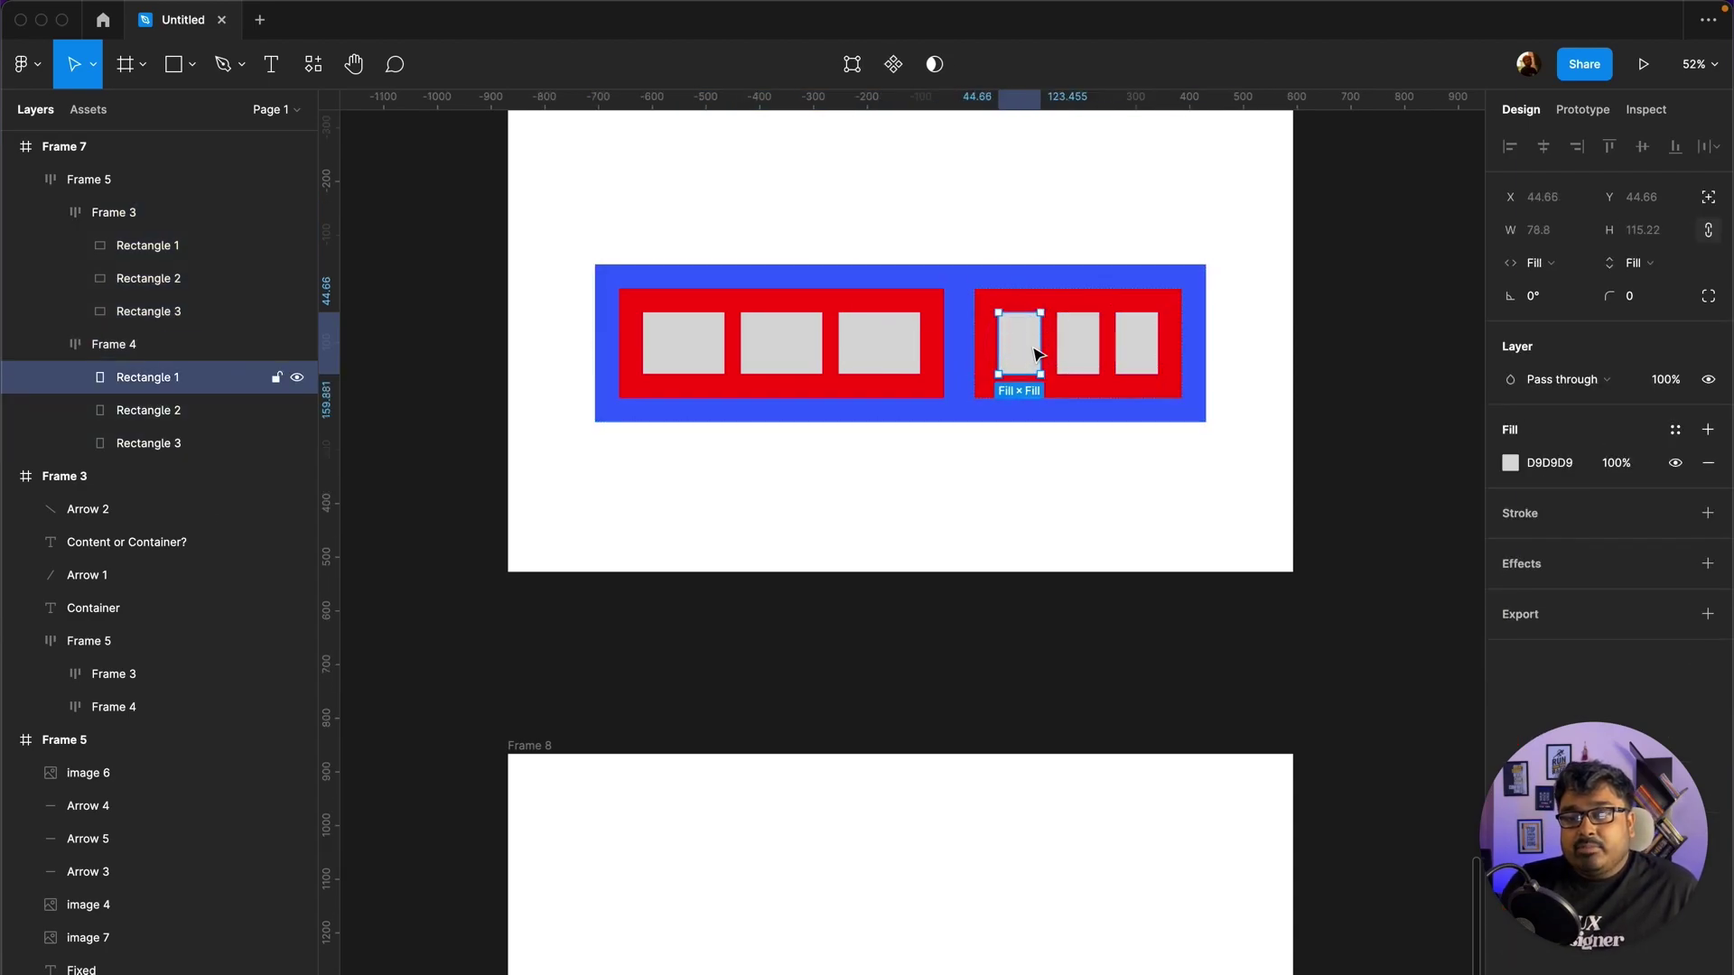
shift+click(1075, 343)
shift+click(1136, 350)
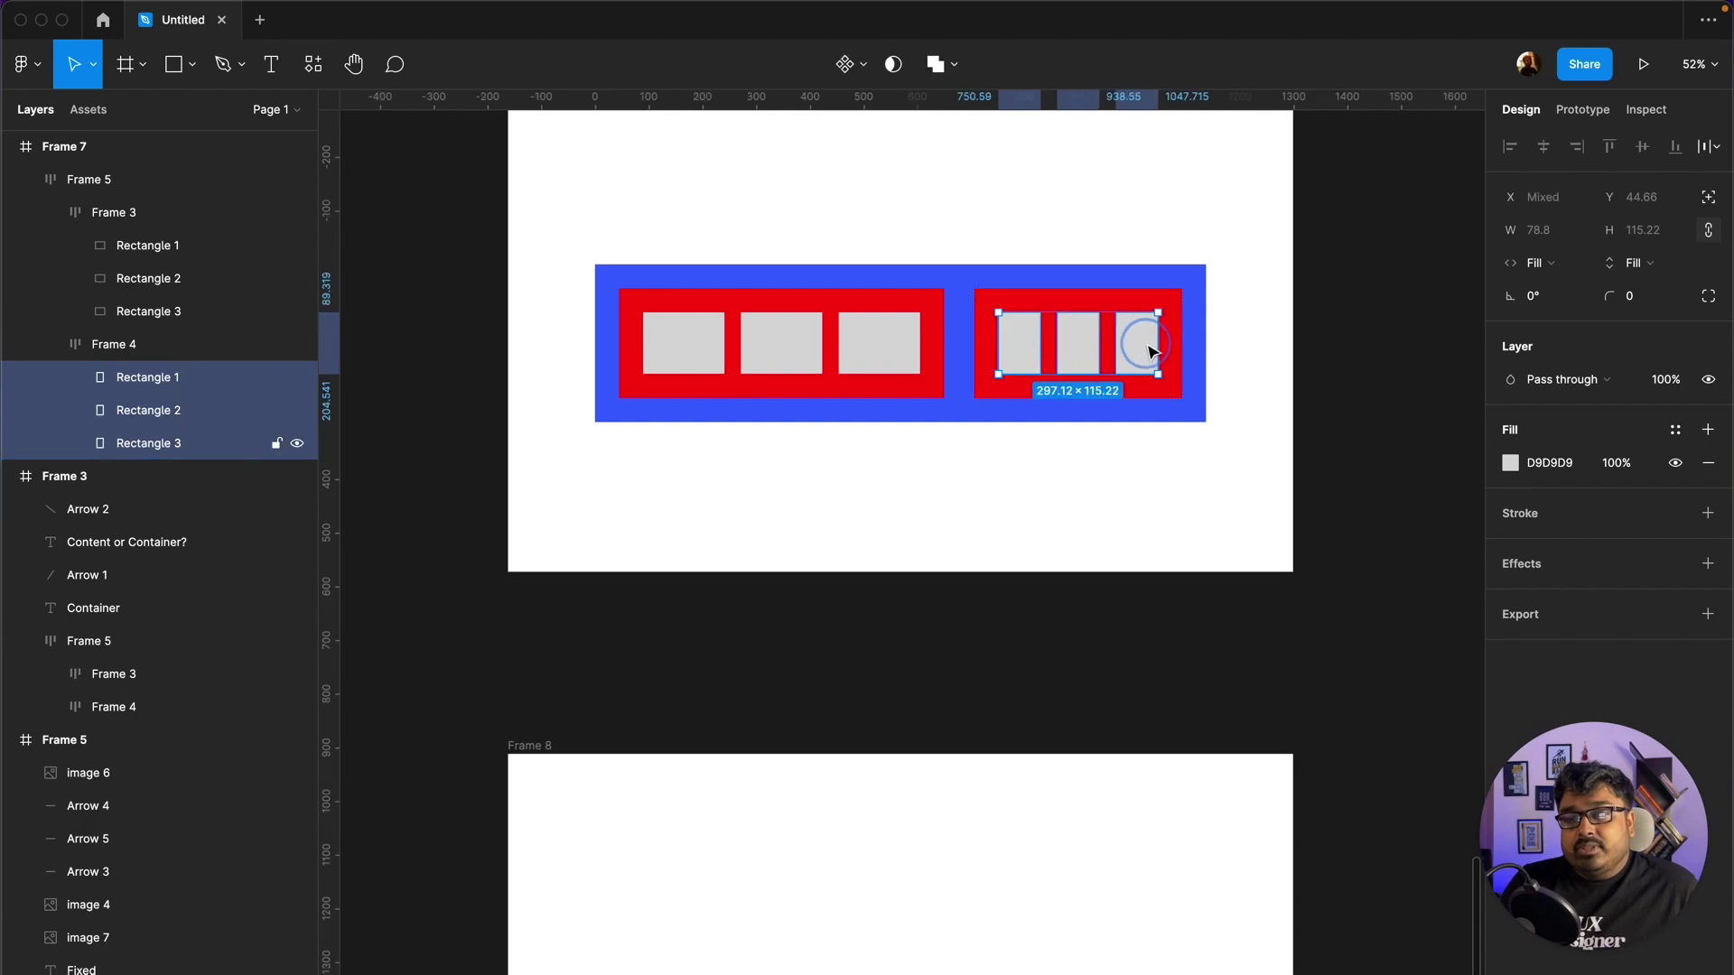
click(1264, 337)
double_click(940, 325)
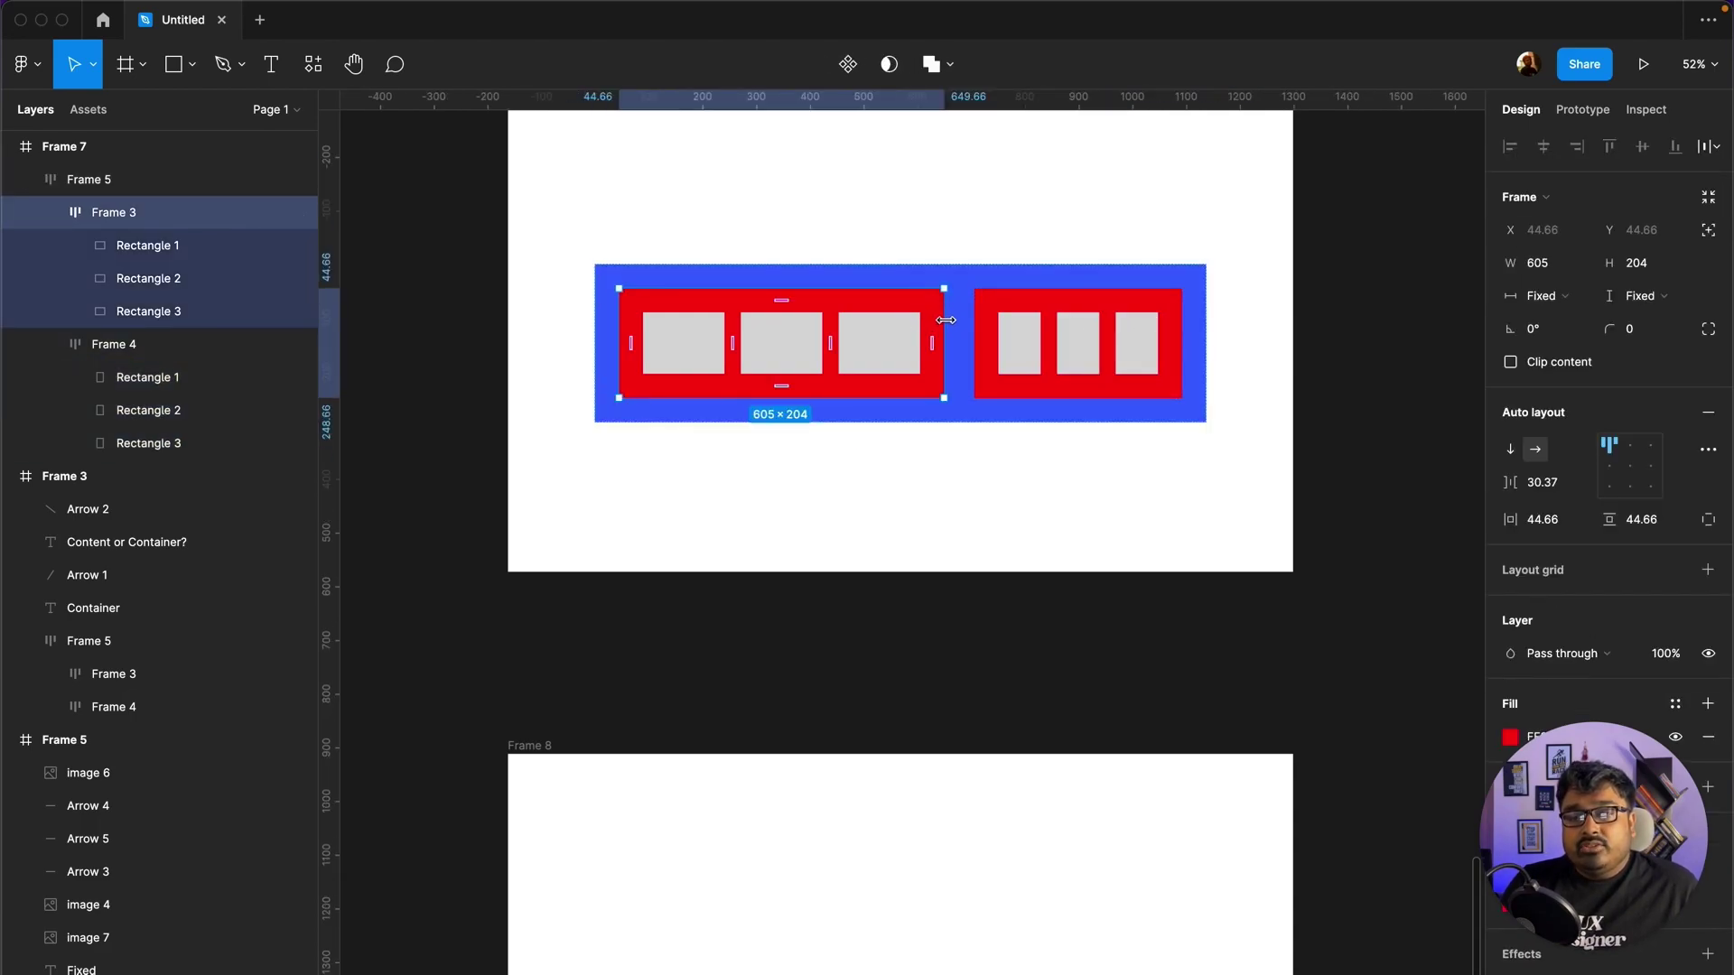
mouse_move(945, 320)
mouse_down()
mouse_move(1026, 337)
mouse_move(939, 341)
mouse_up()
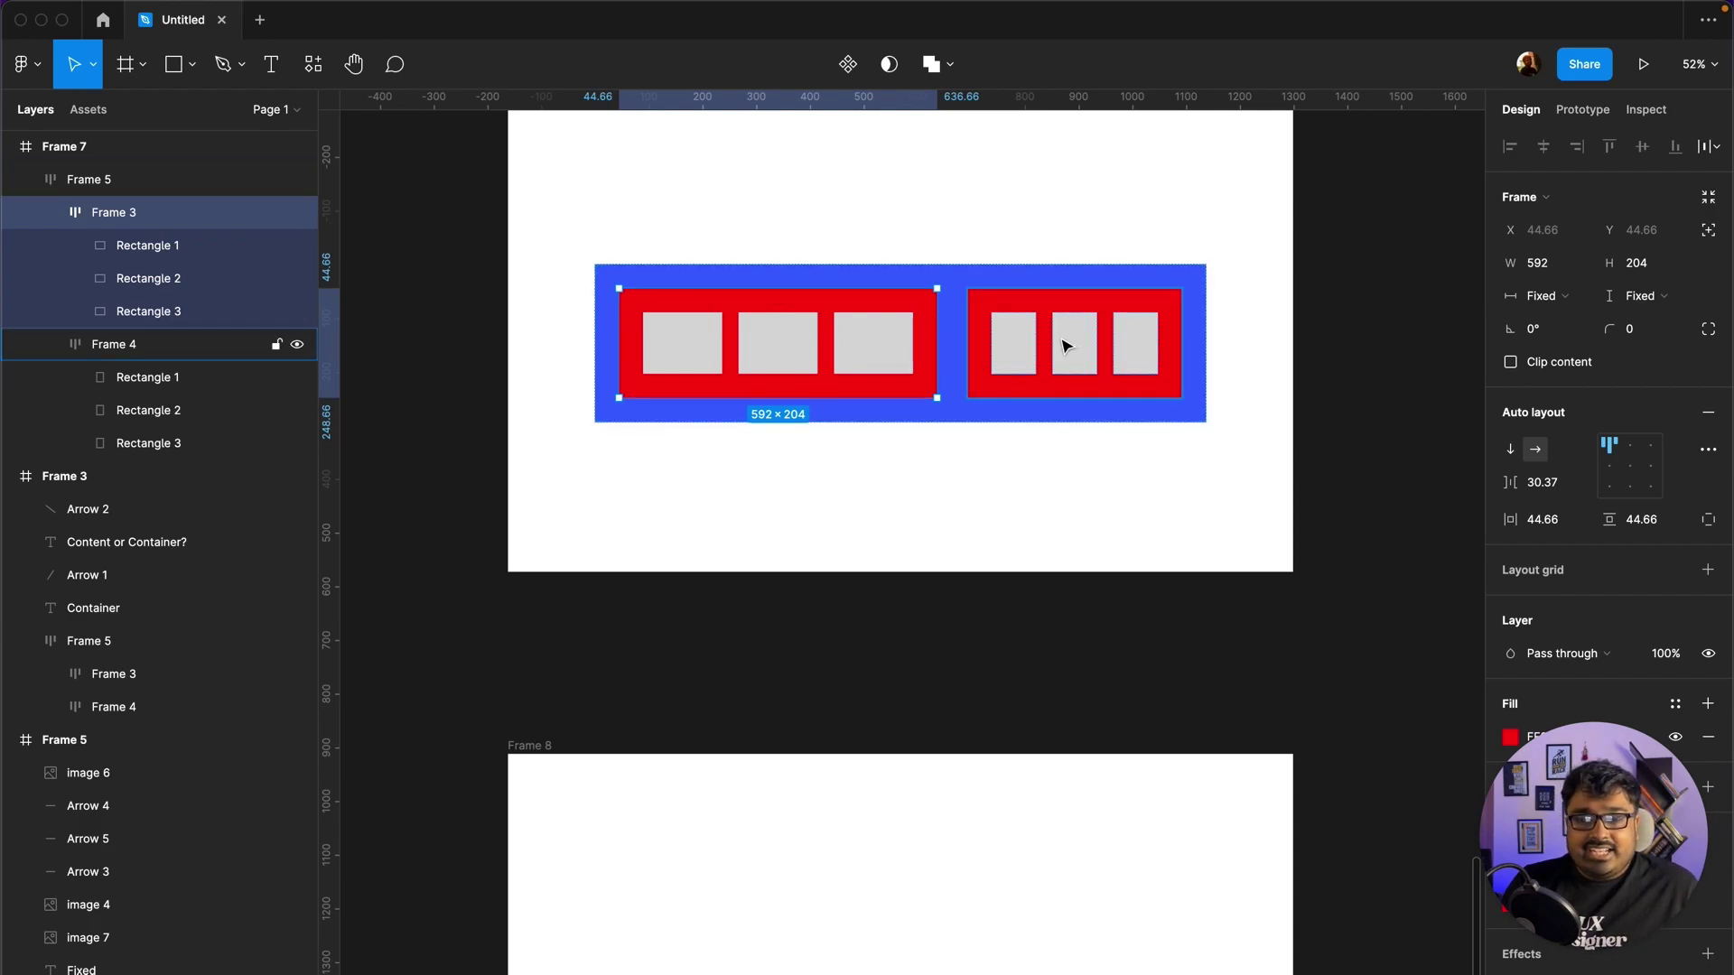
click(997, 279)
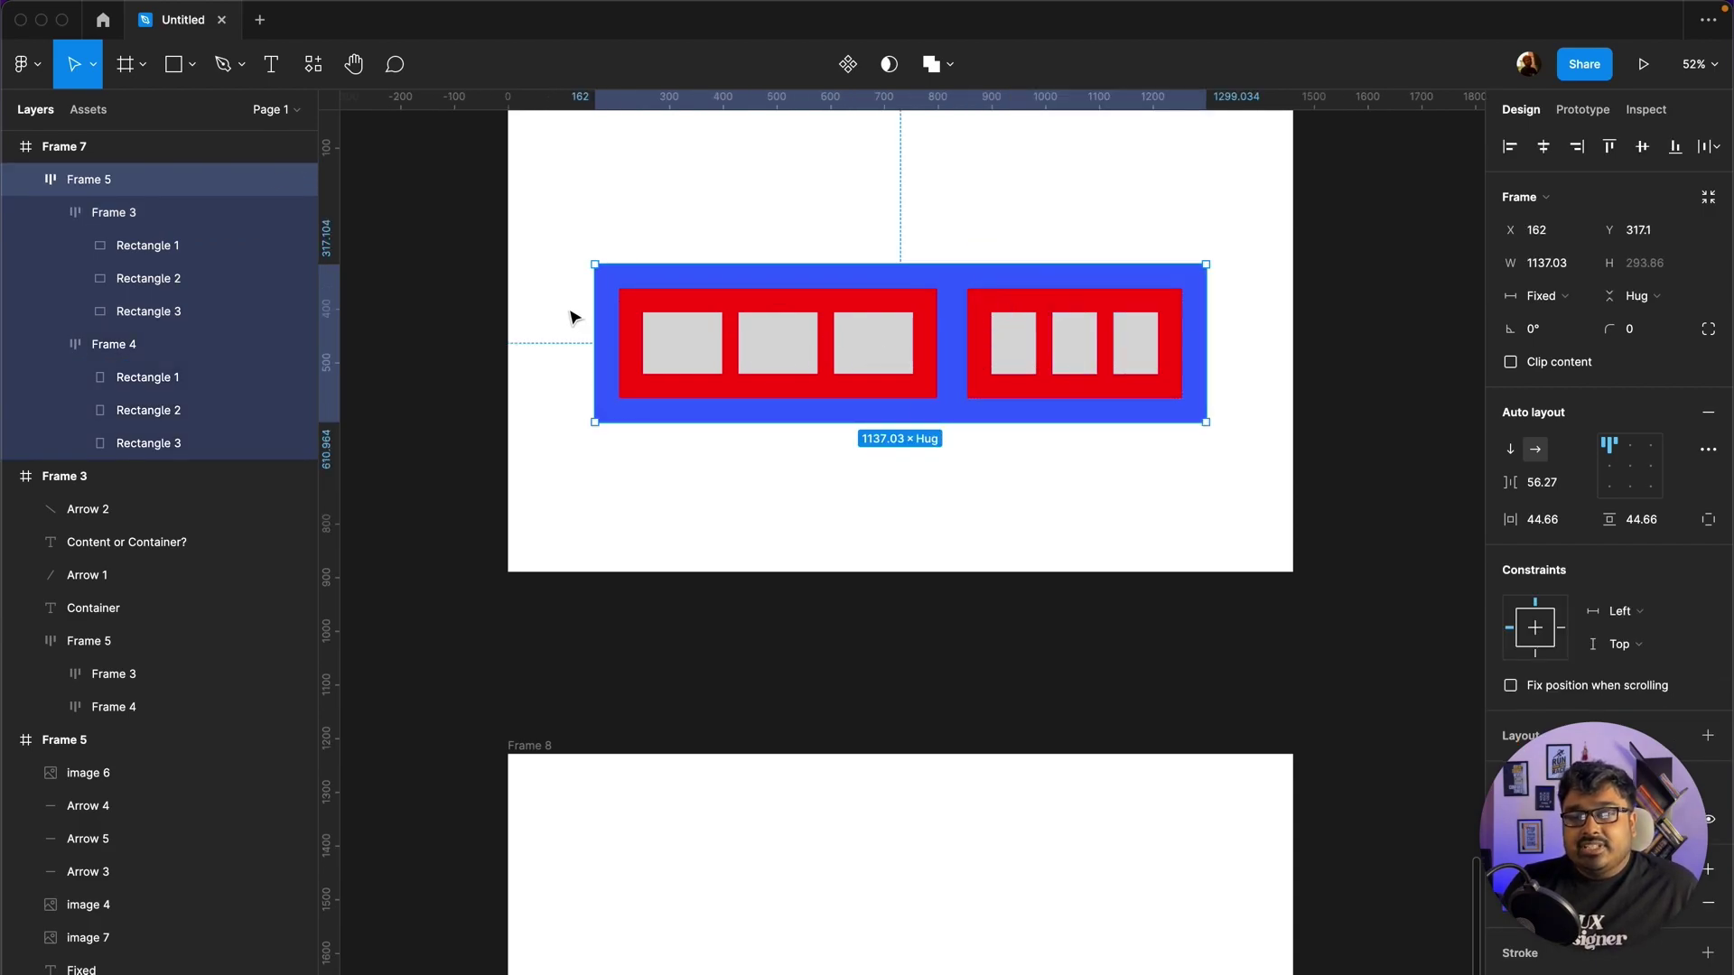
Step: Make both red frames fill the blue frame's width, then stretch the blue frame taller
click(761, 340)
shift+click(988, 312)
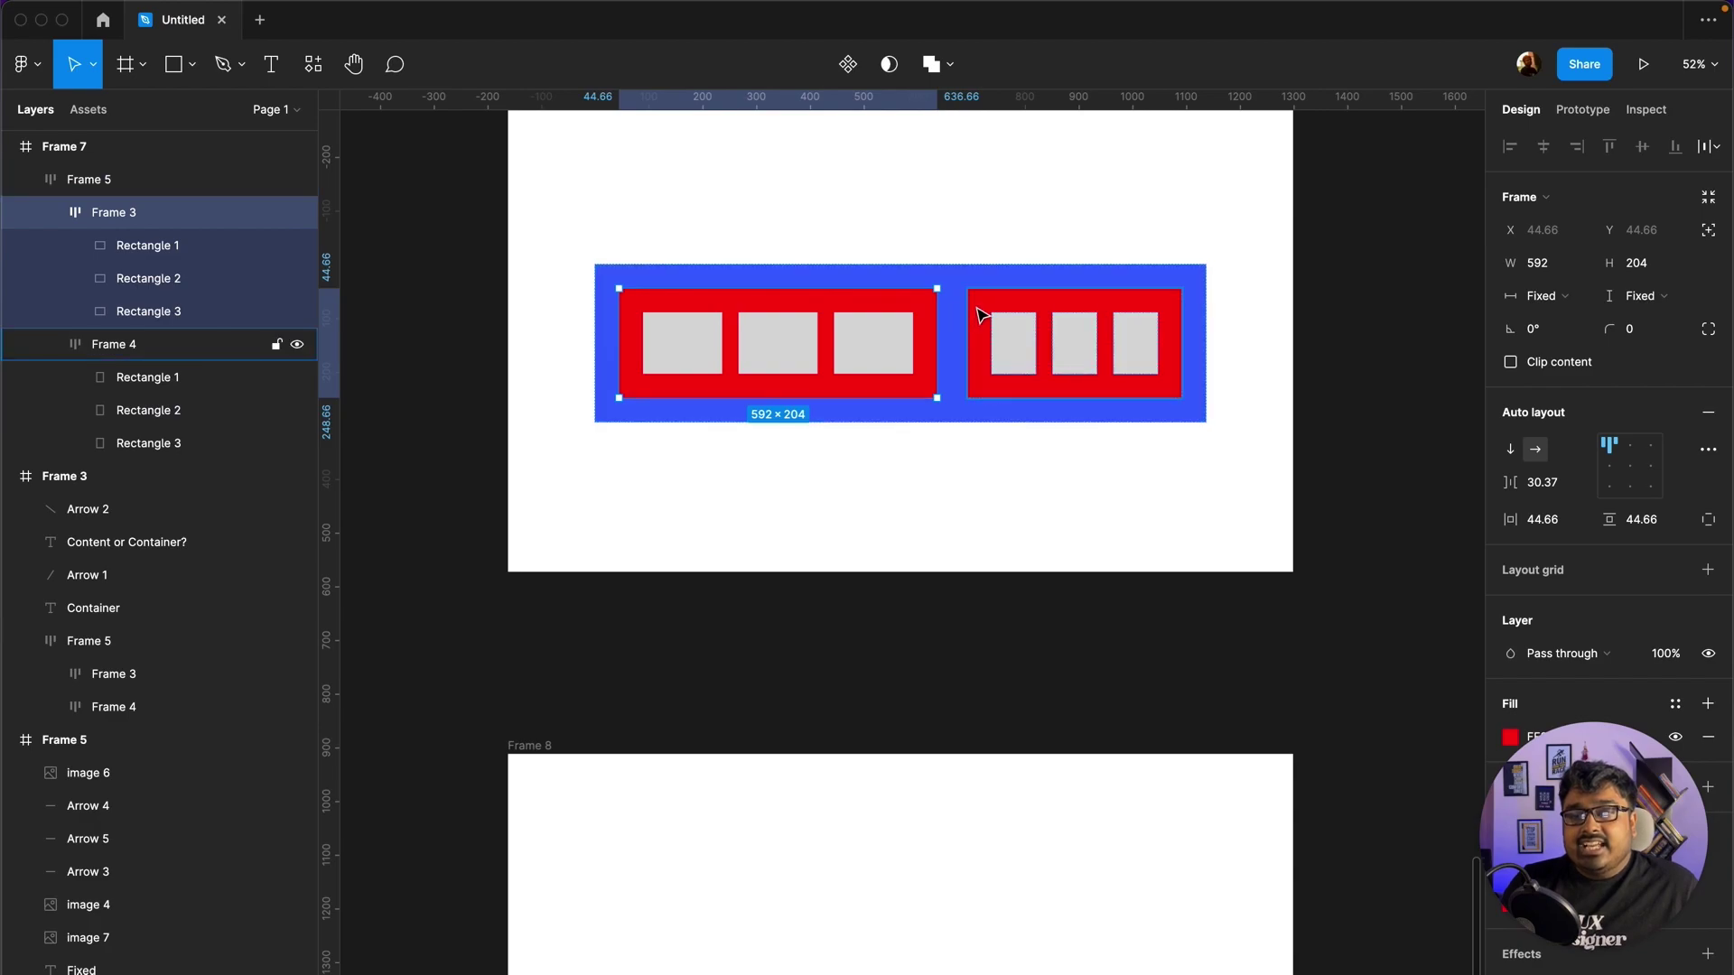
click(1551, 298)
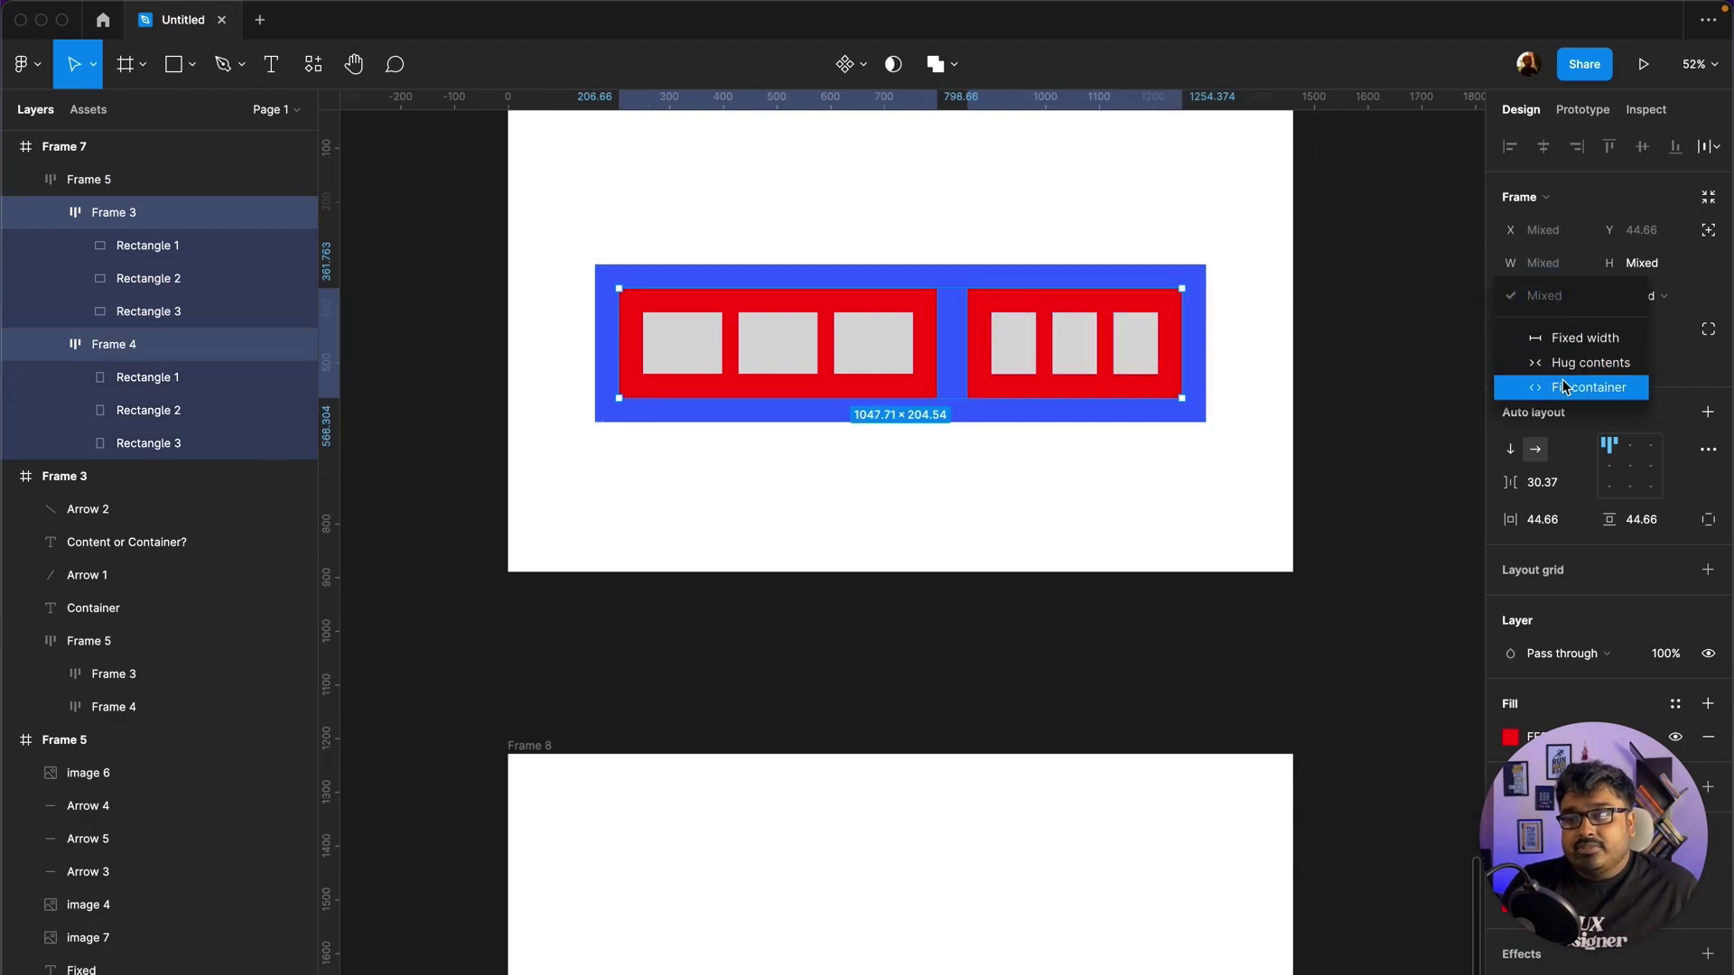
click(1563, 380)
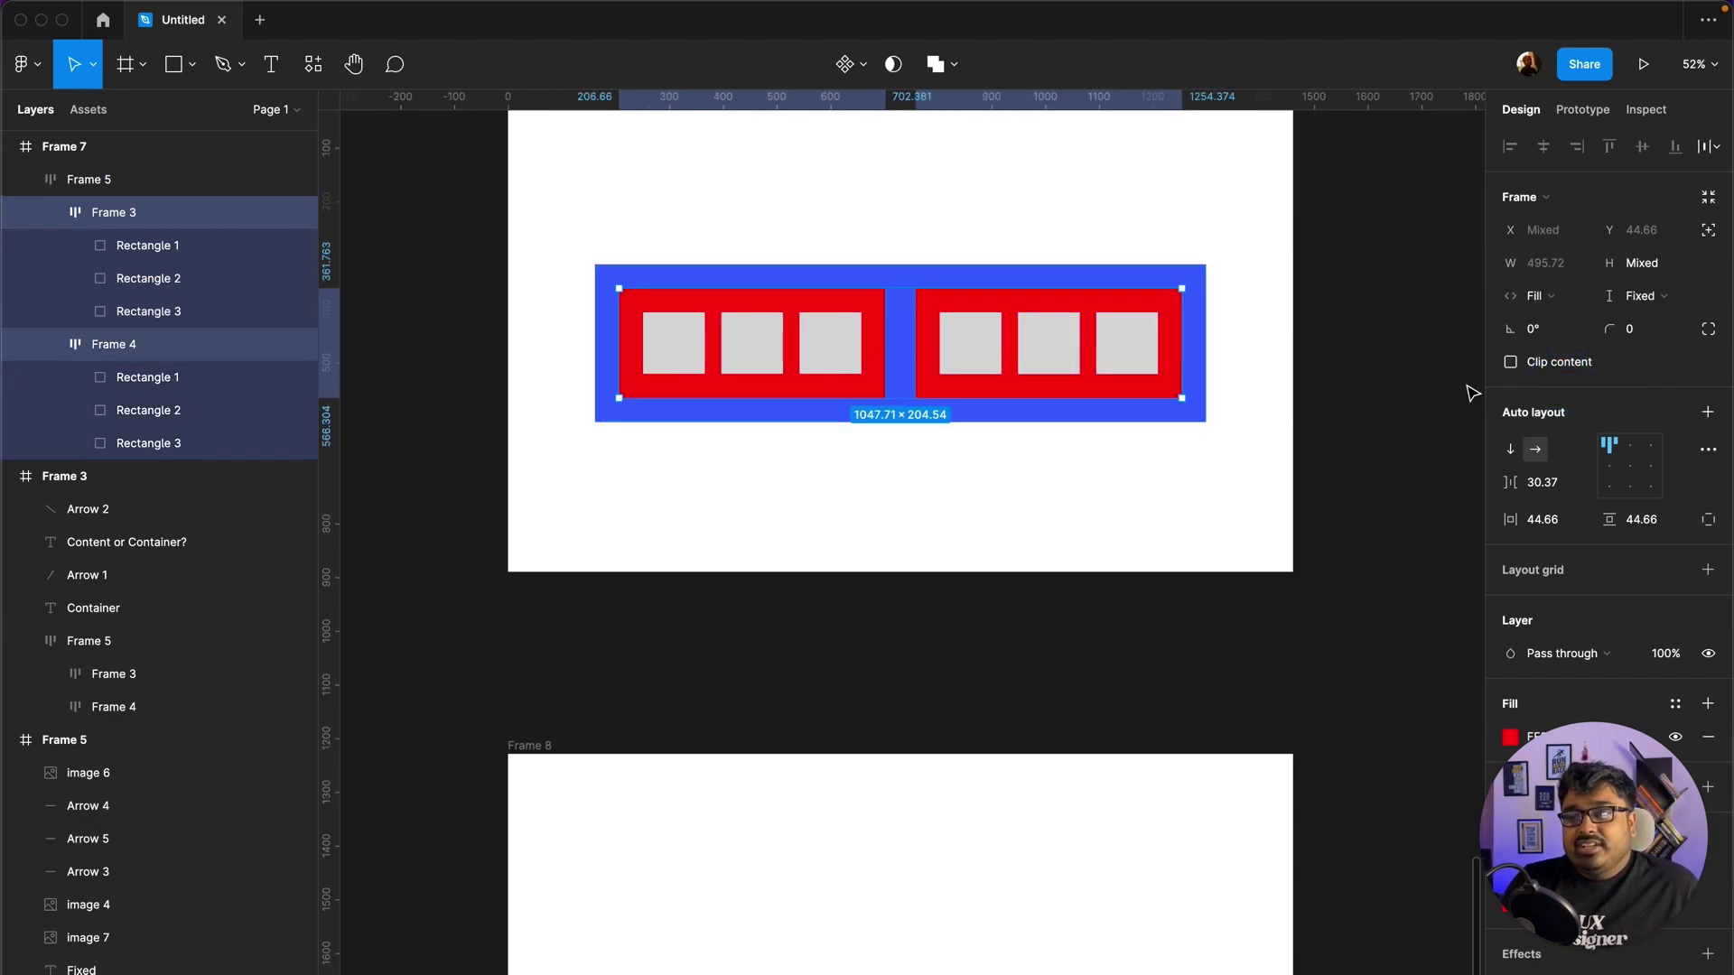
click(614, 271)
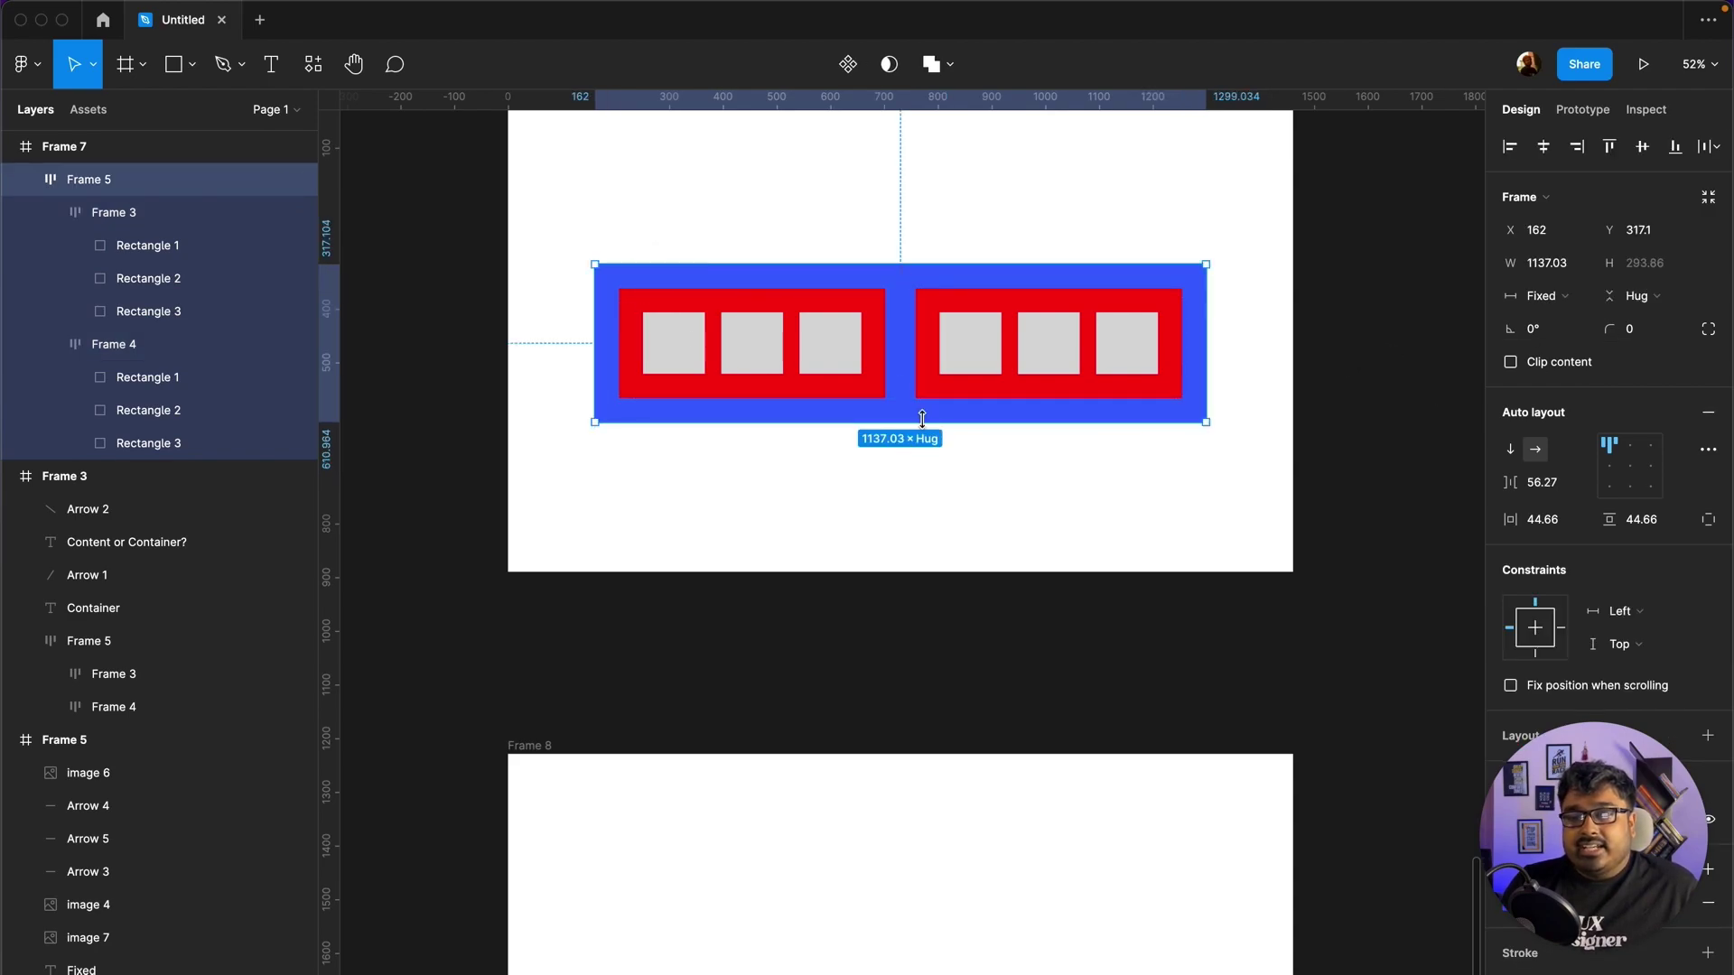
drag(926, 420, 915, 489)
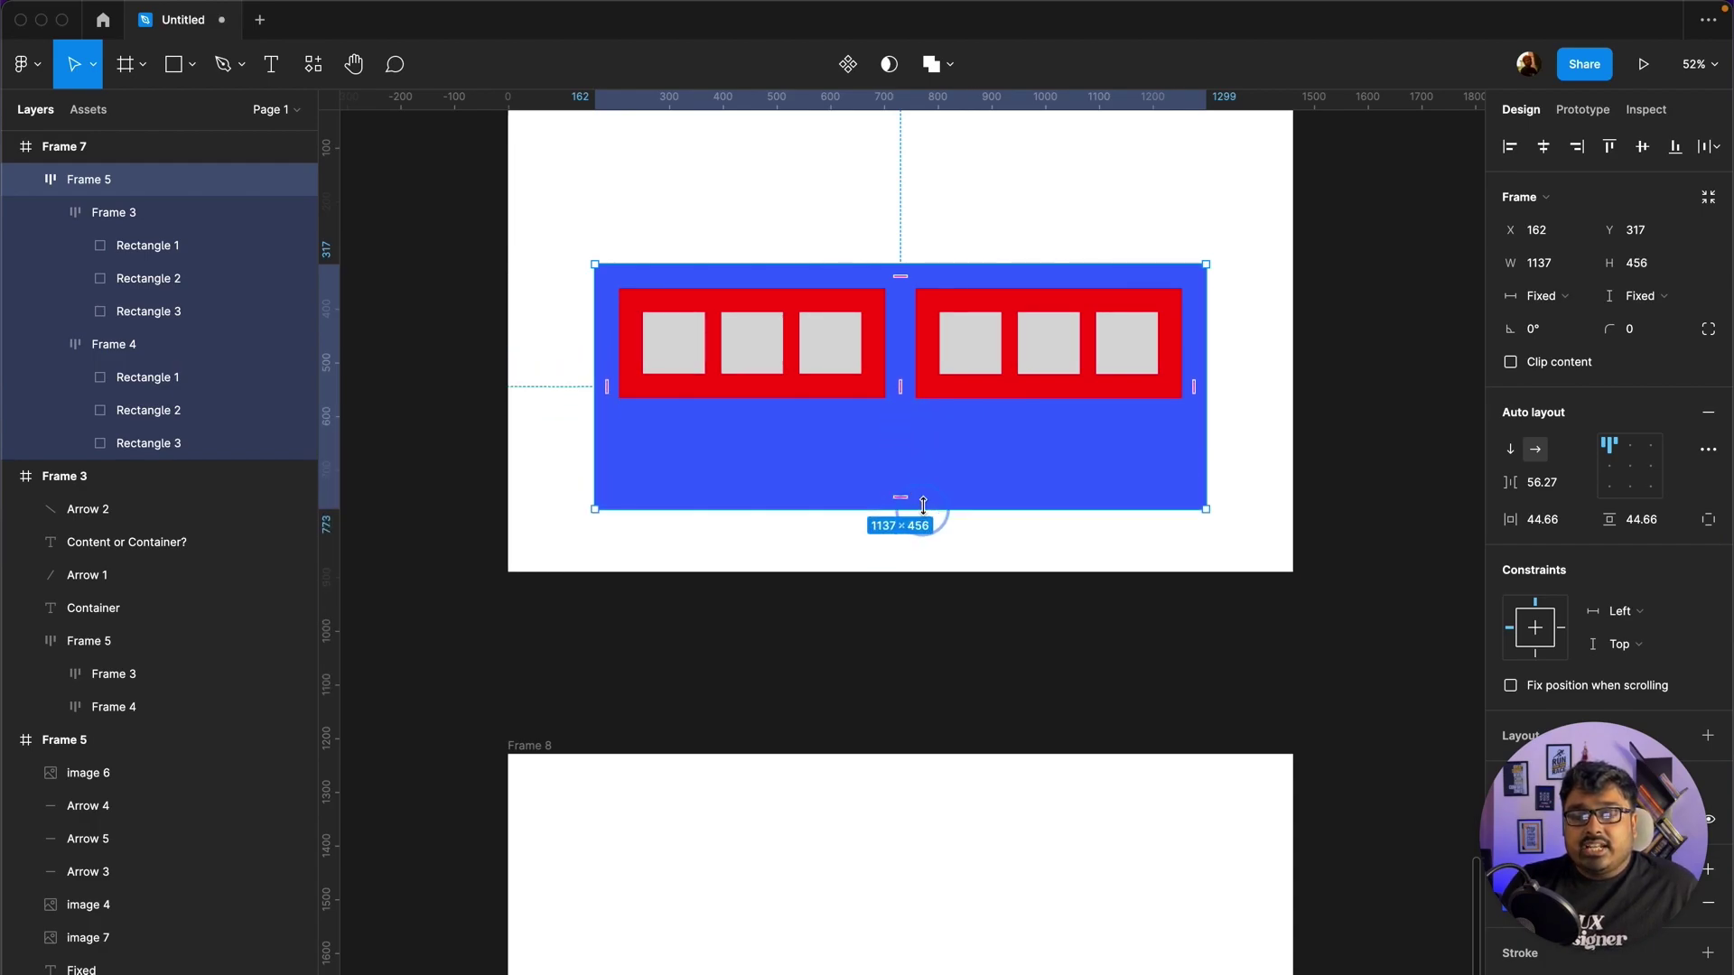
drag(915, 489, 915, 527)
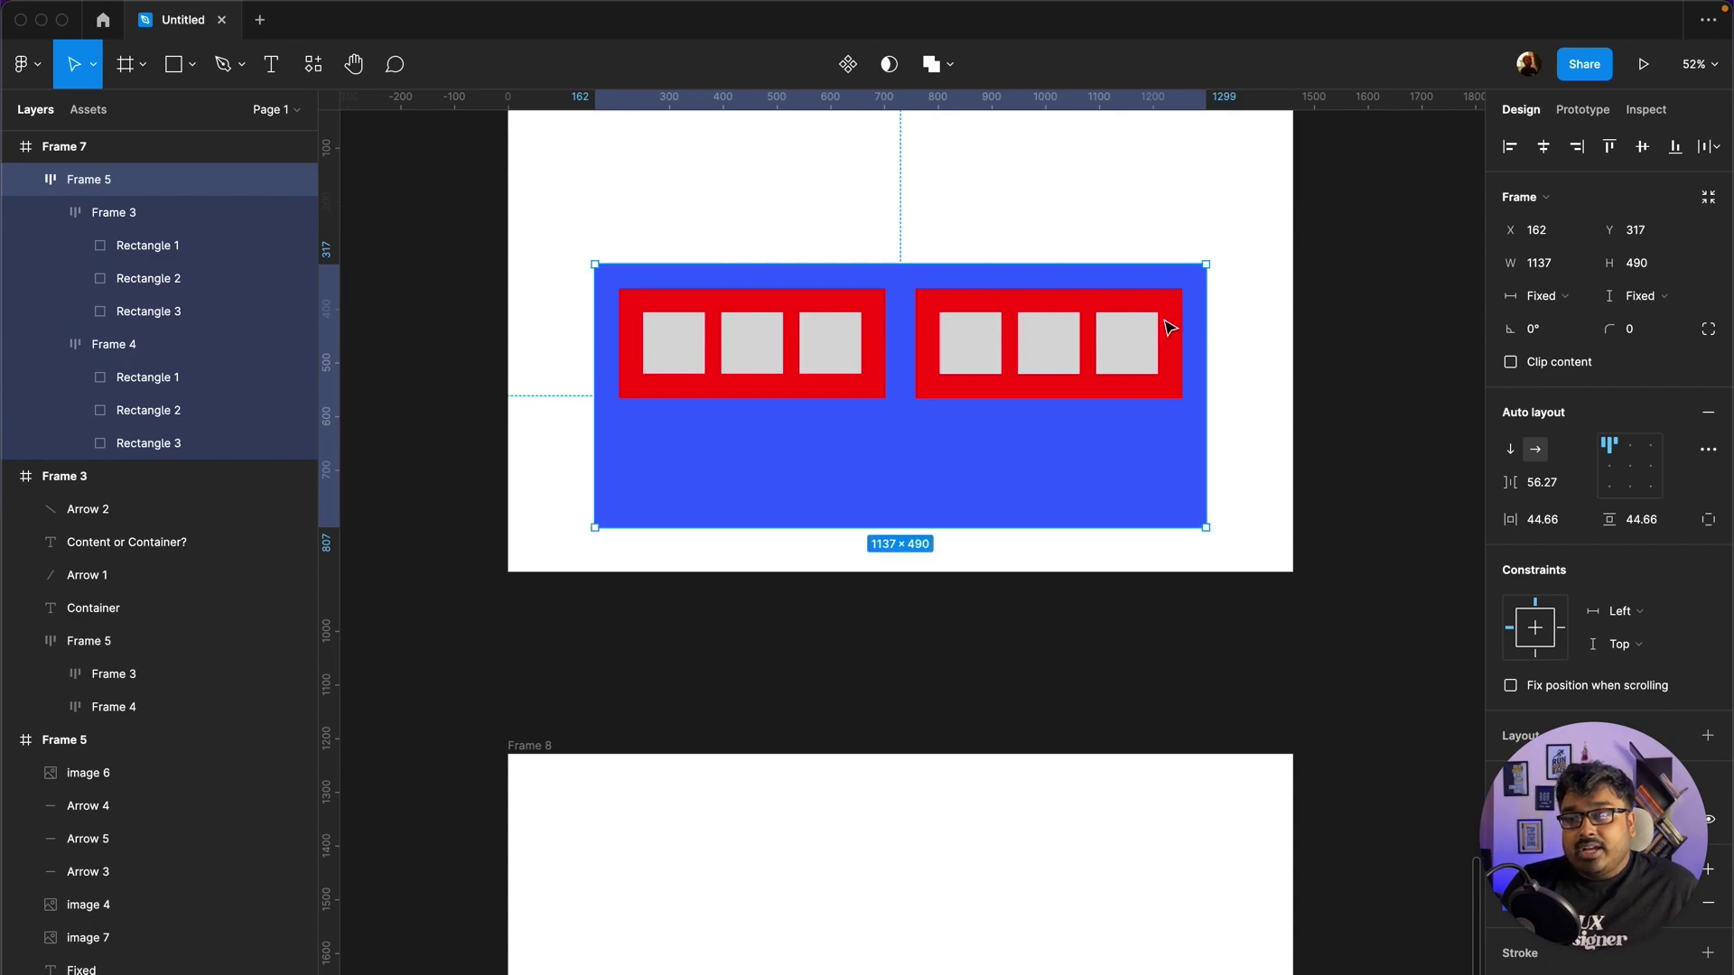
Step: Set both red frames to fill the blue container's height
click(999, 344)
shift+click(813, 356)
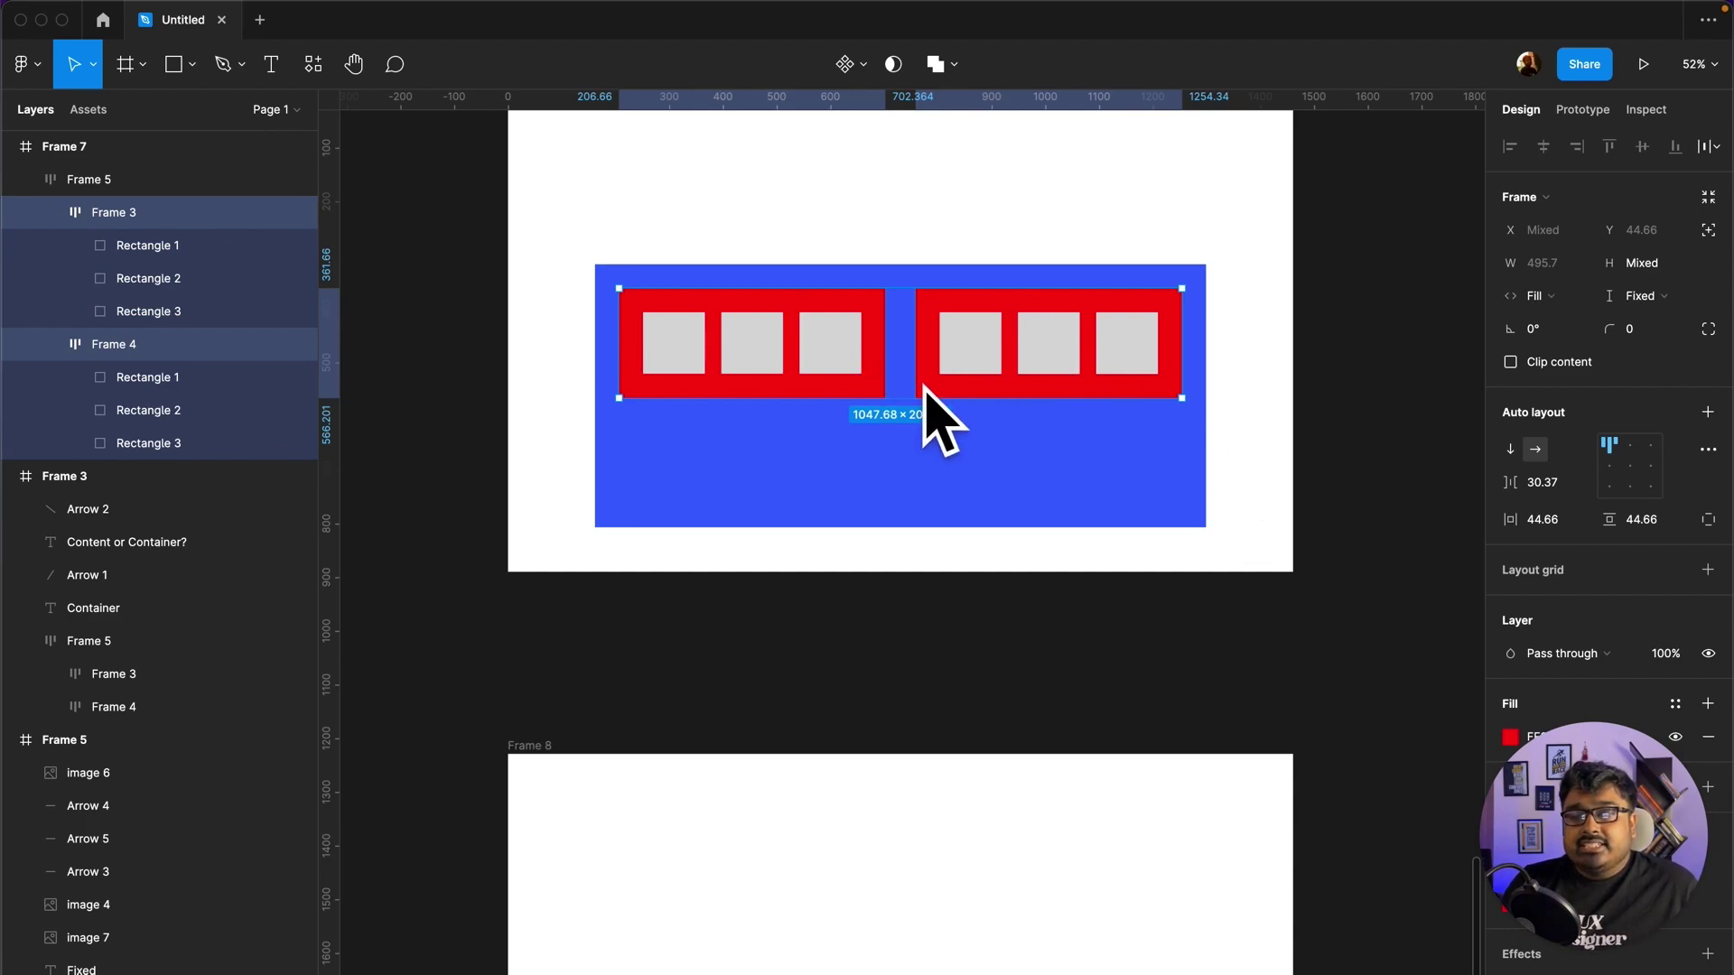
click(1646, 305)
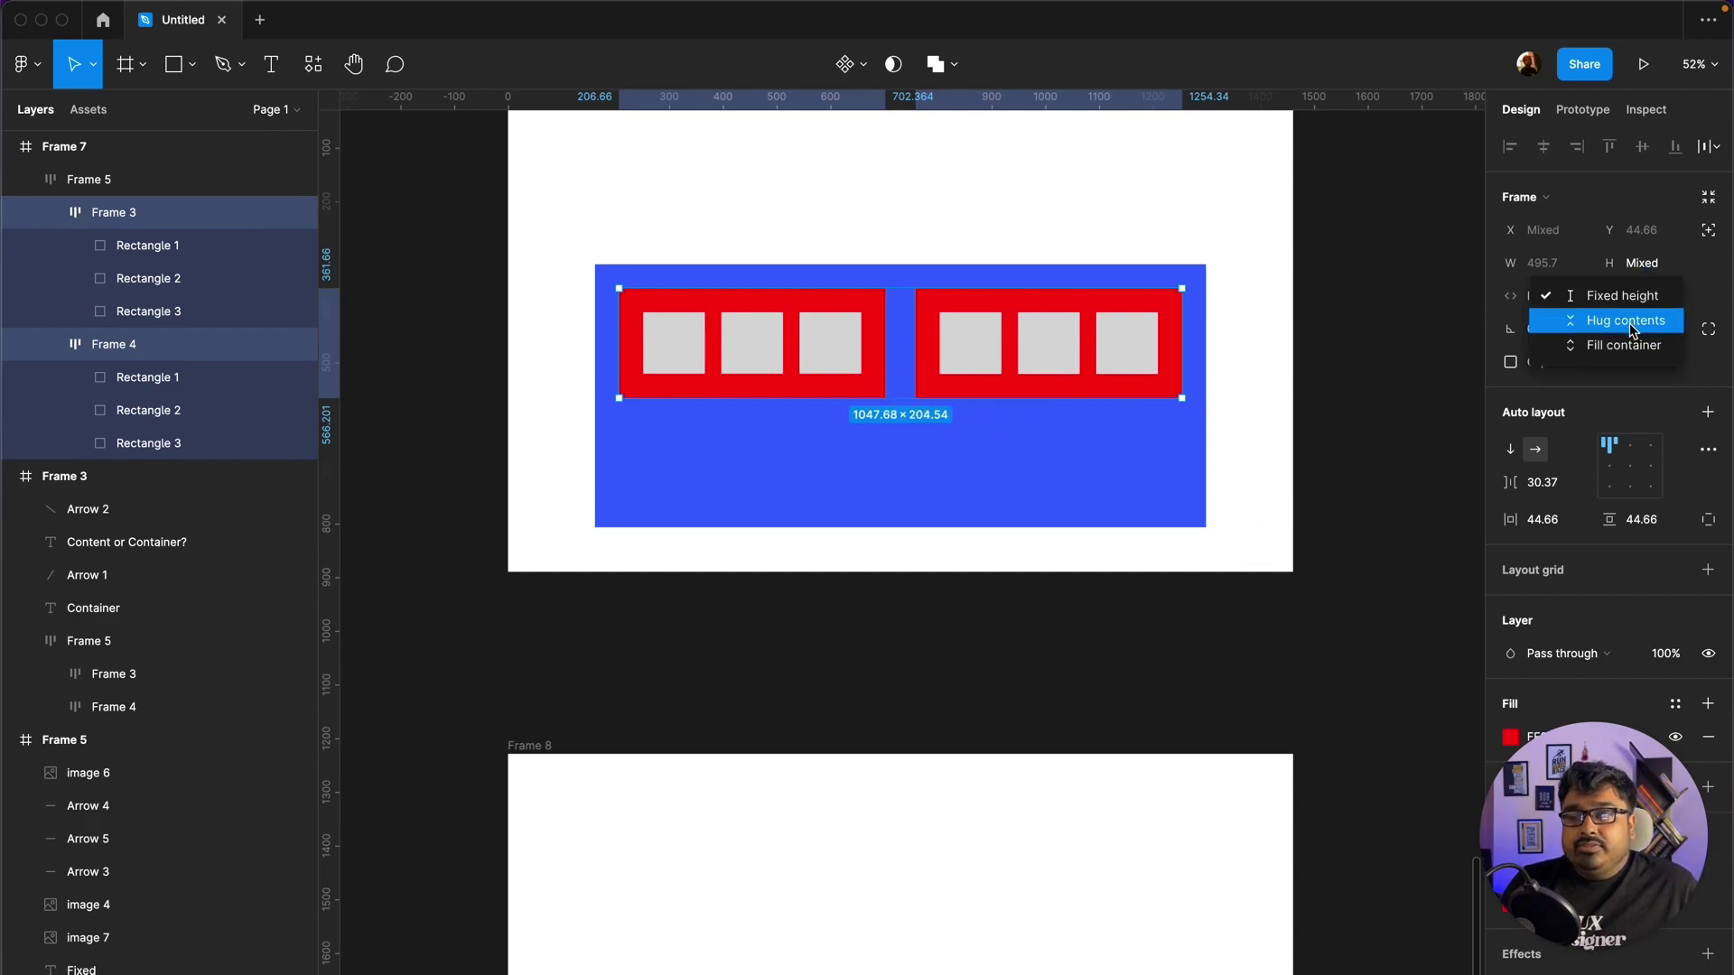
click(1623, 345)
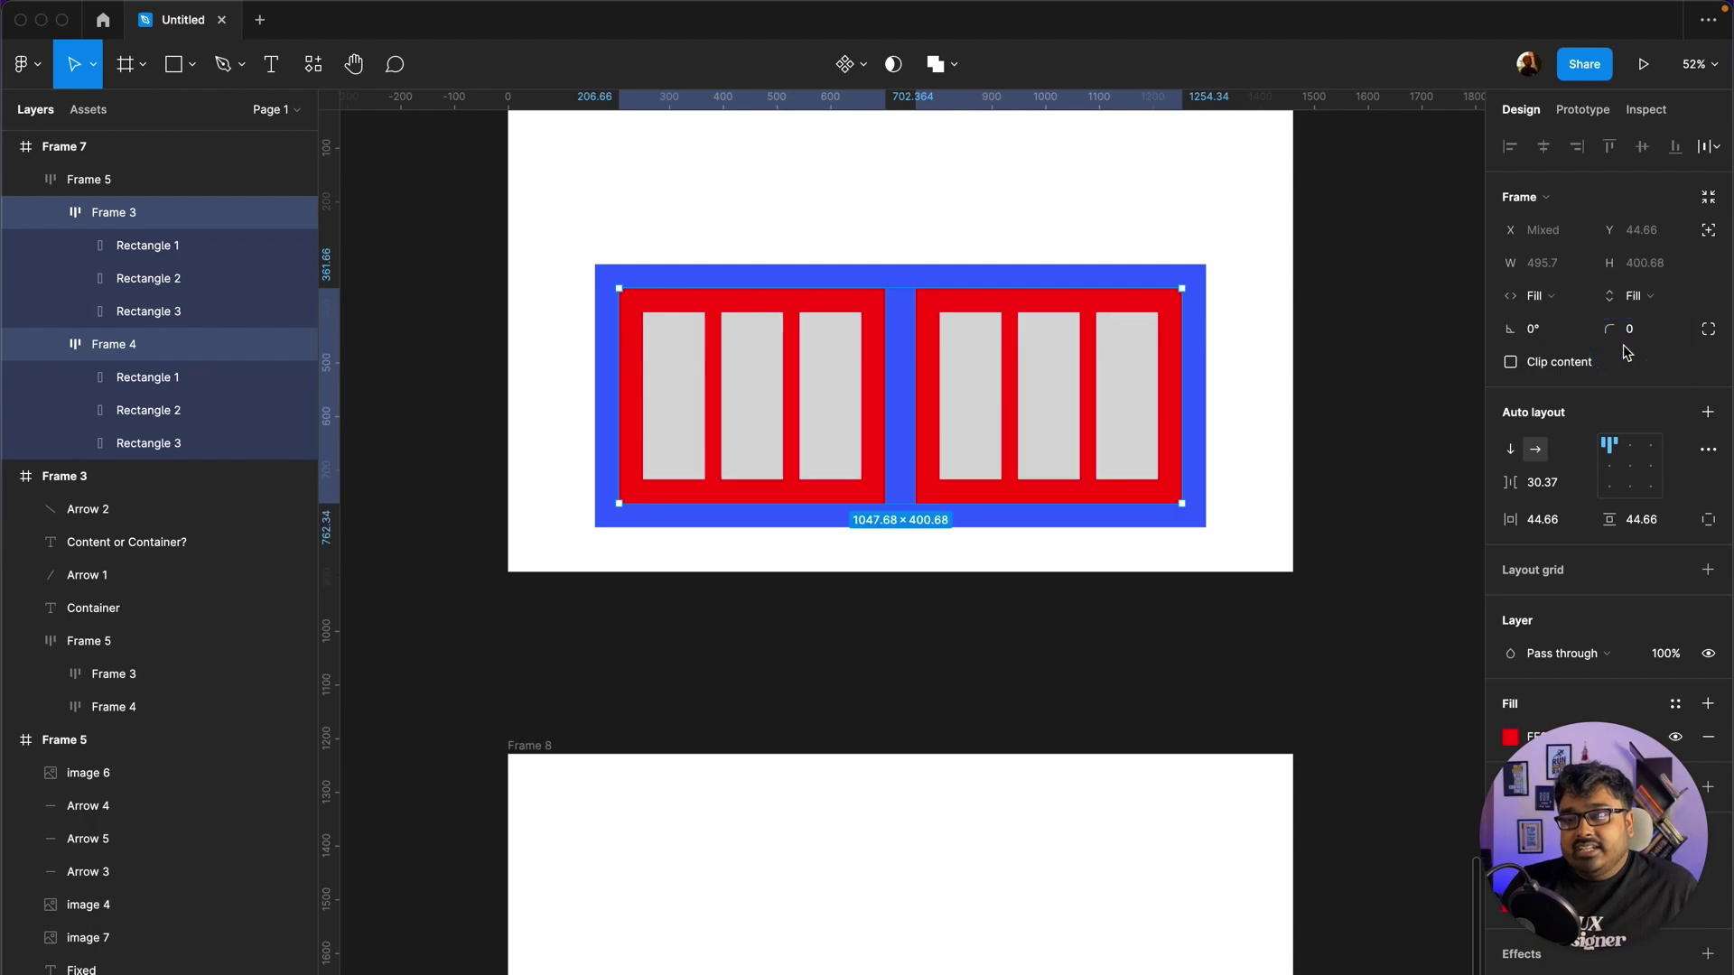
click(1269, 420)
click(1016, 351)
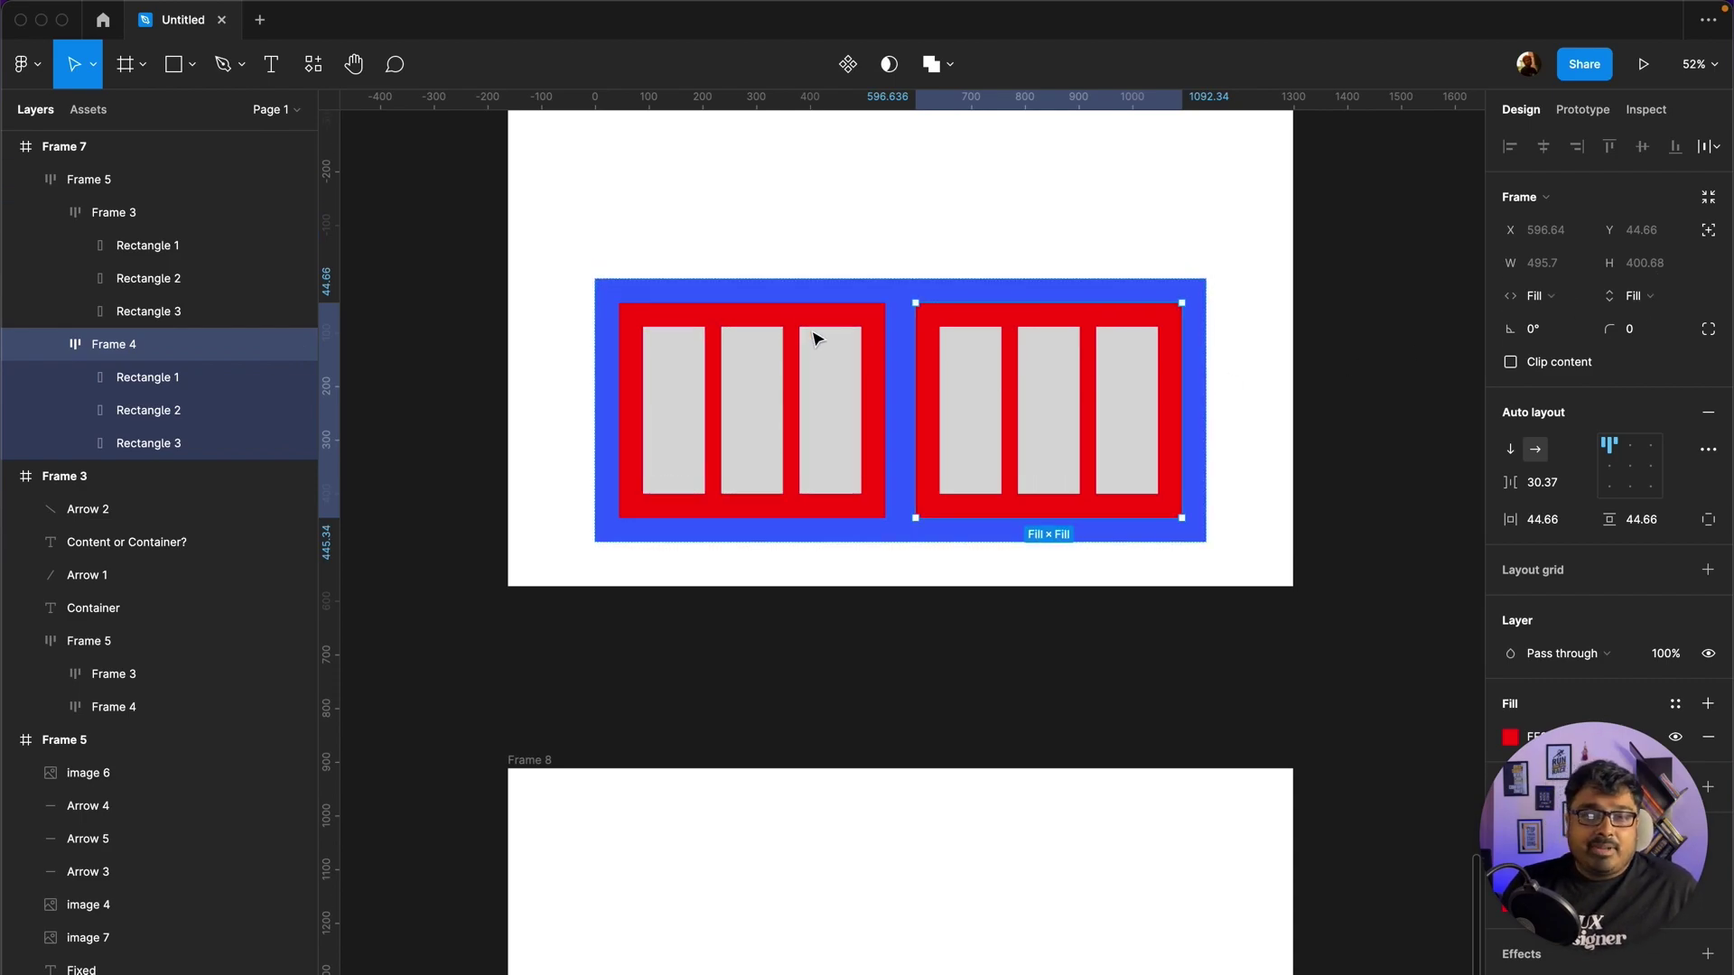
Step: Move the blue container up in Frame 7 and resize it to 1092×380
scroll(817, 452, up, 5)
click(825, 489)
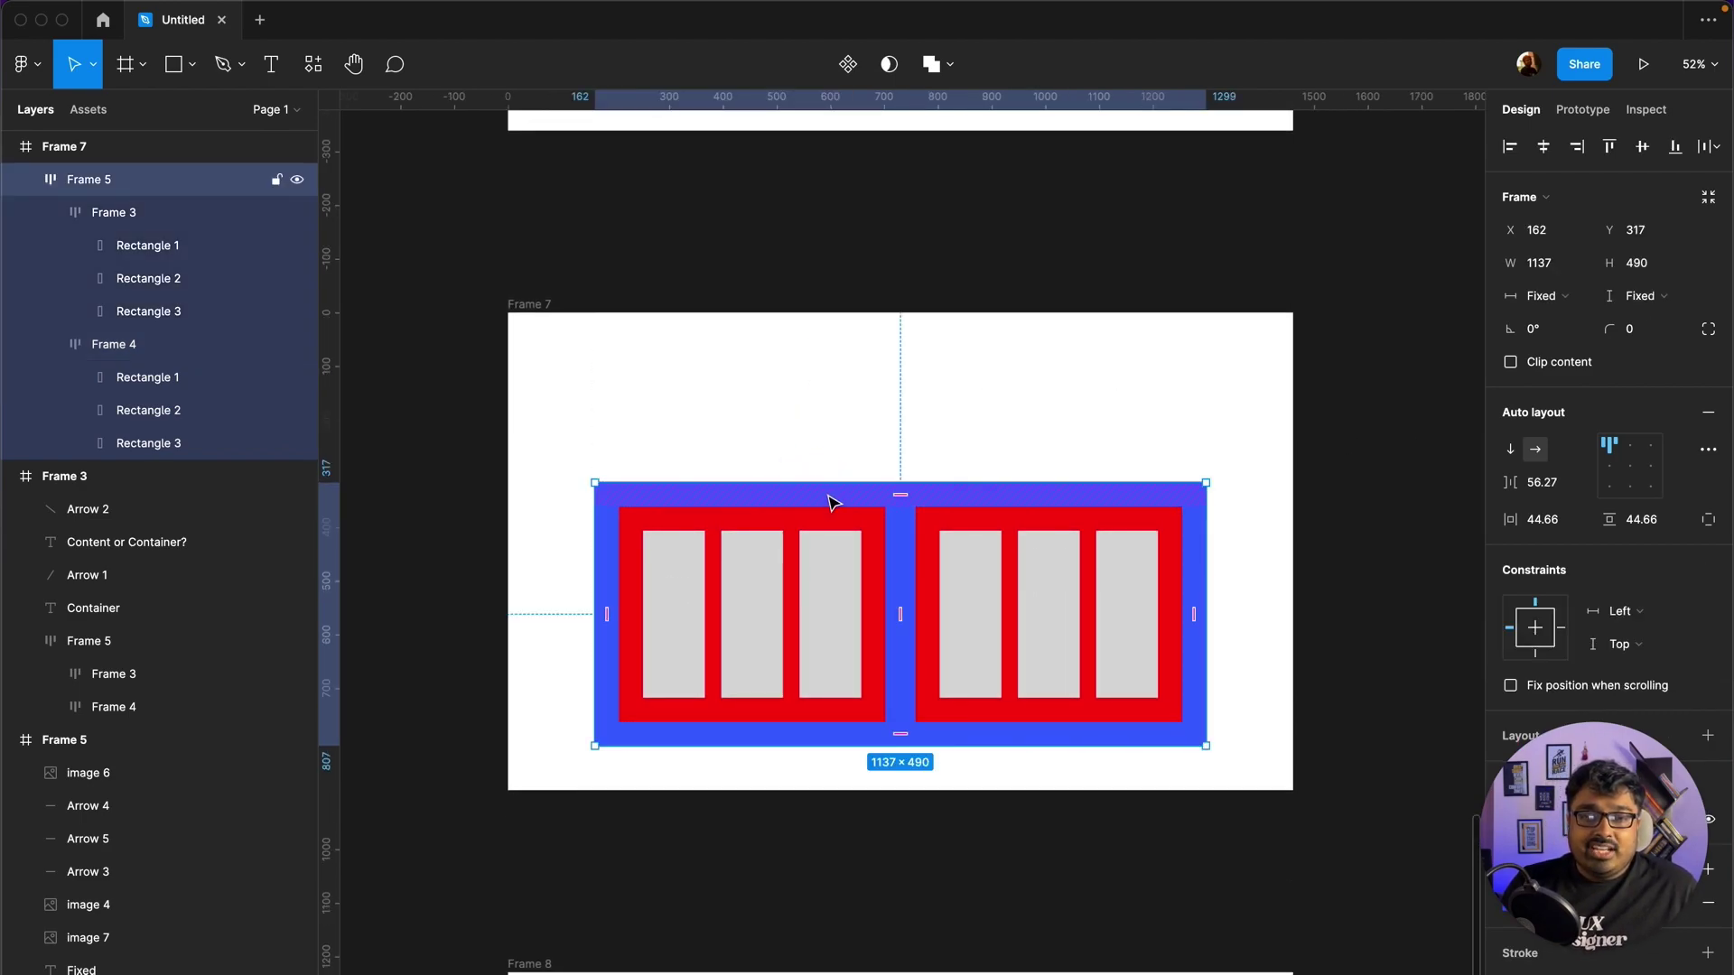
drag(831, 502, 834, 408)
drag(863, 655, 867, 666)
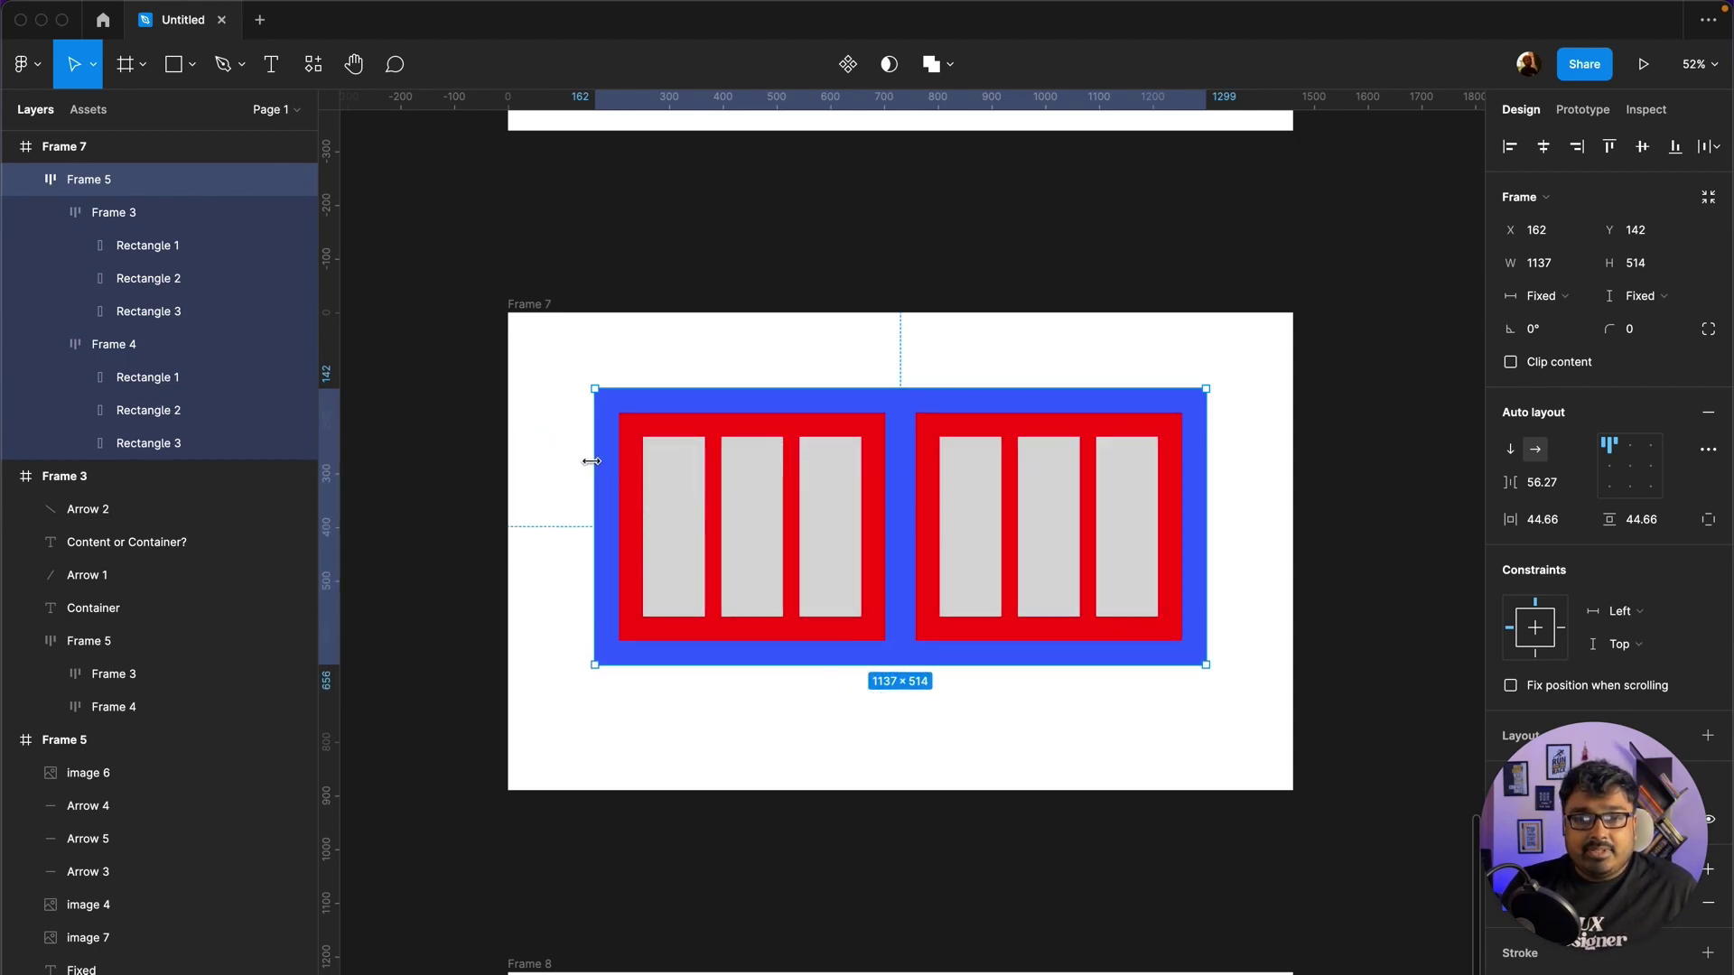
drag(594, 474, 621, 475)
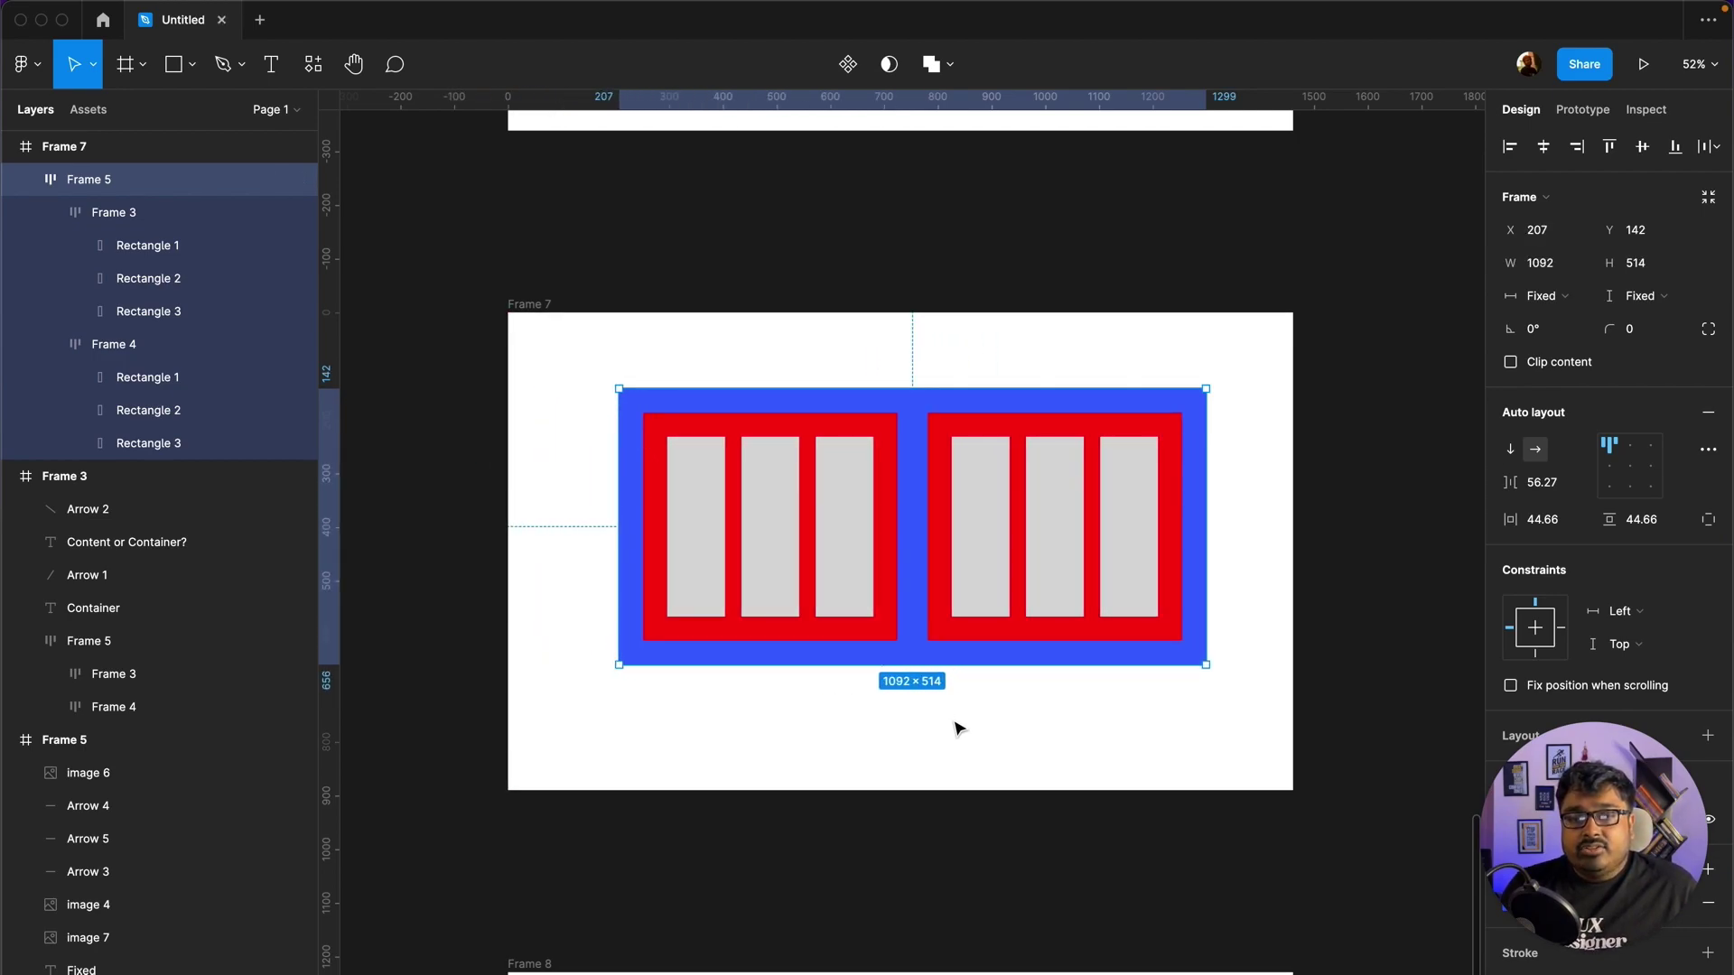
drag(941, 670, 941, 579)
double_click(1027, 456)
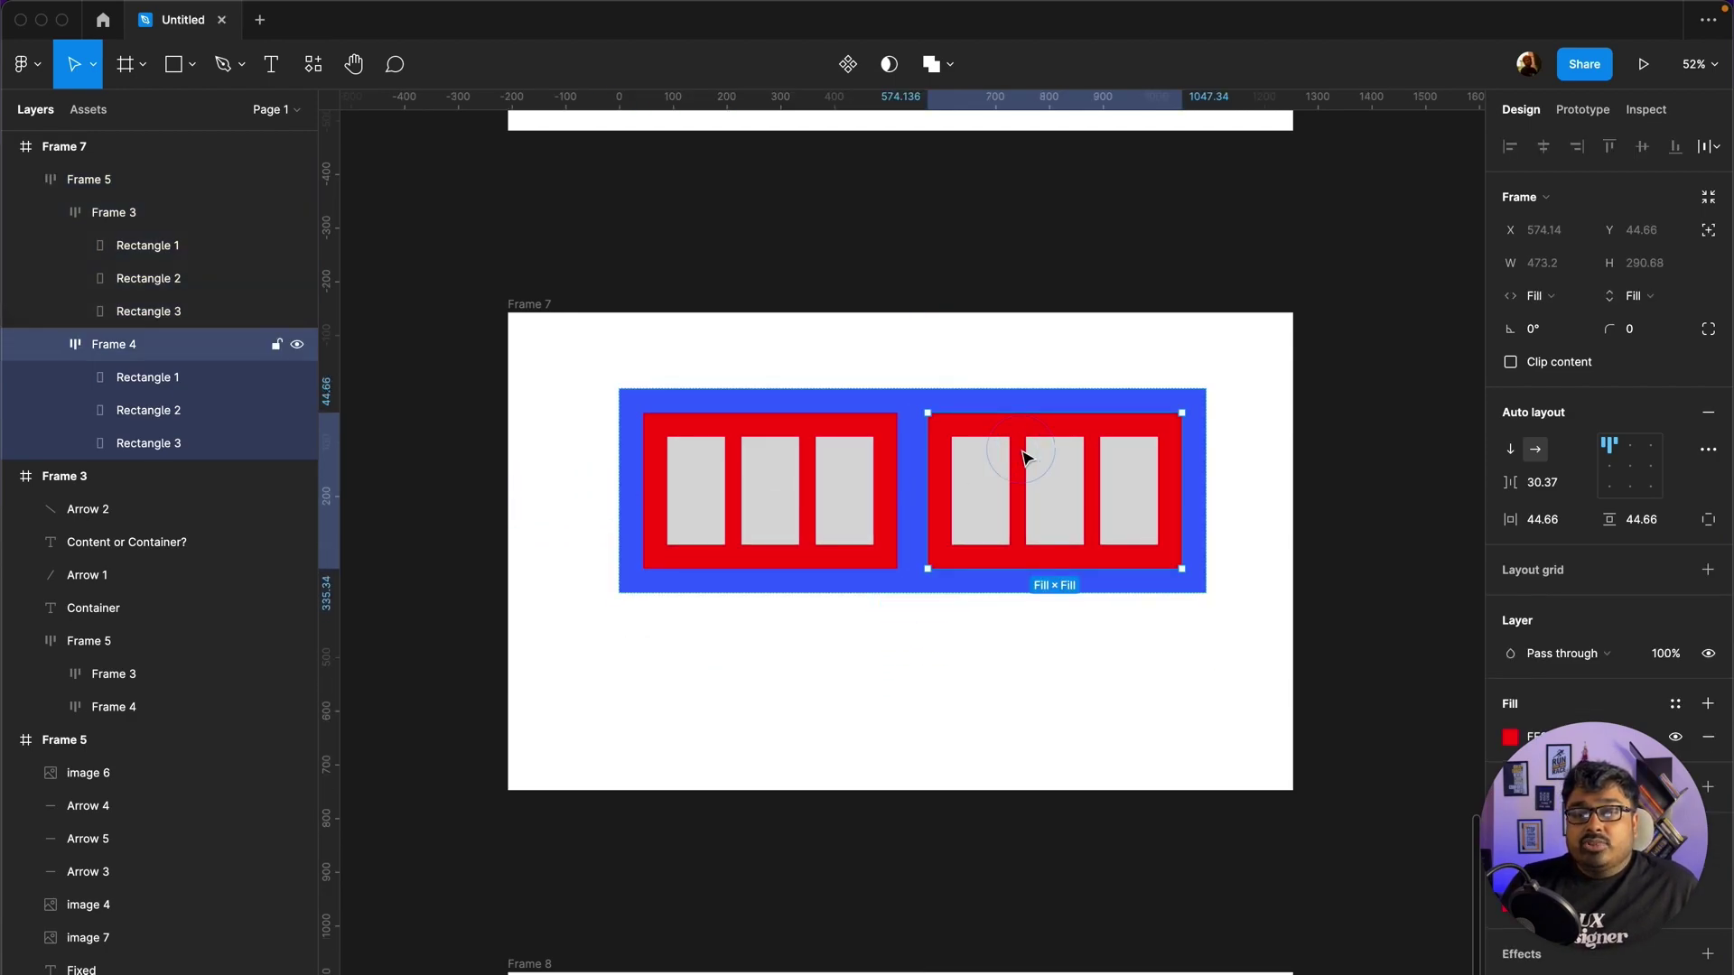
click(882, 464)
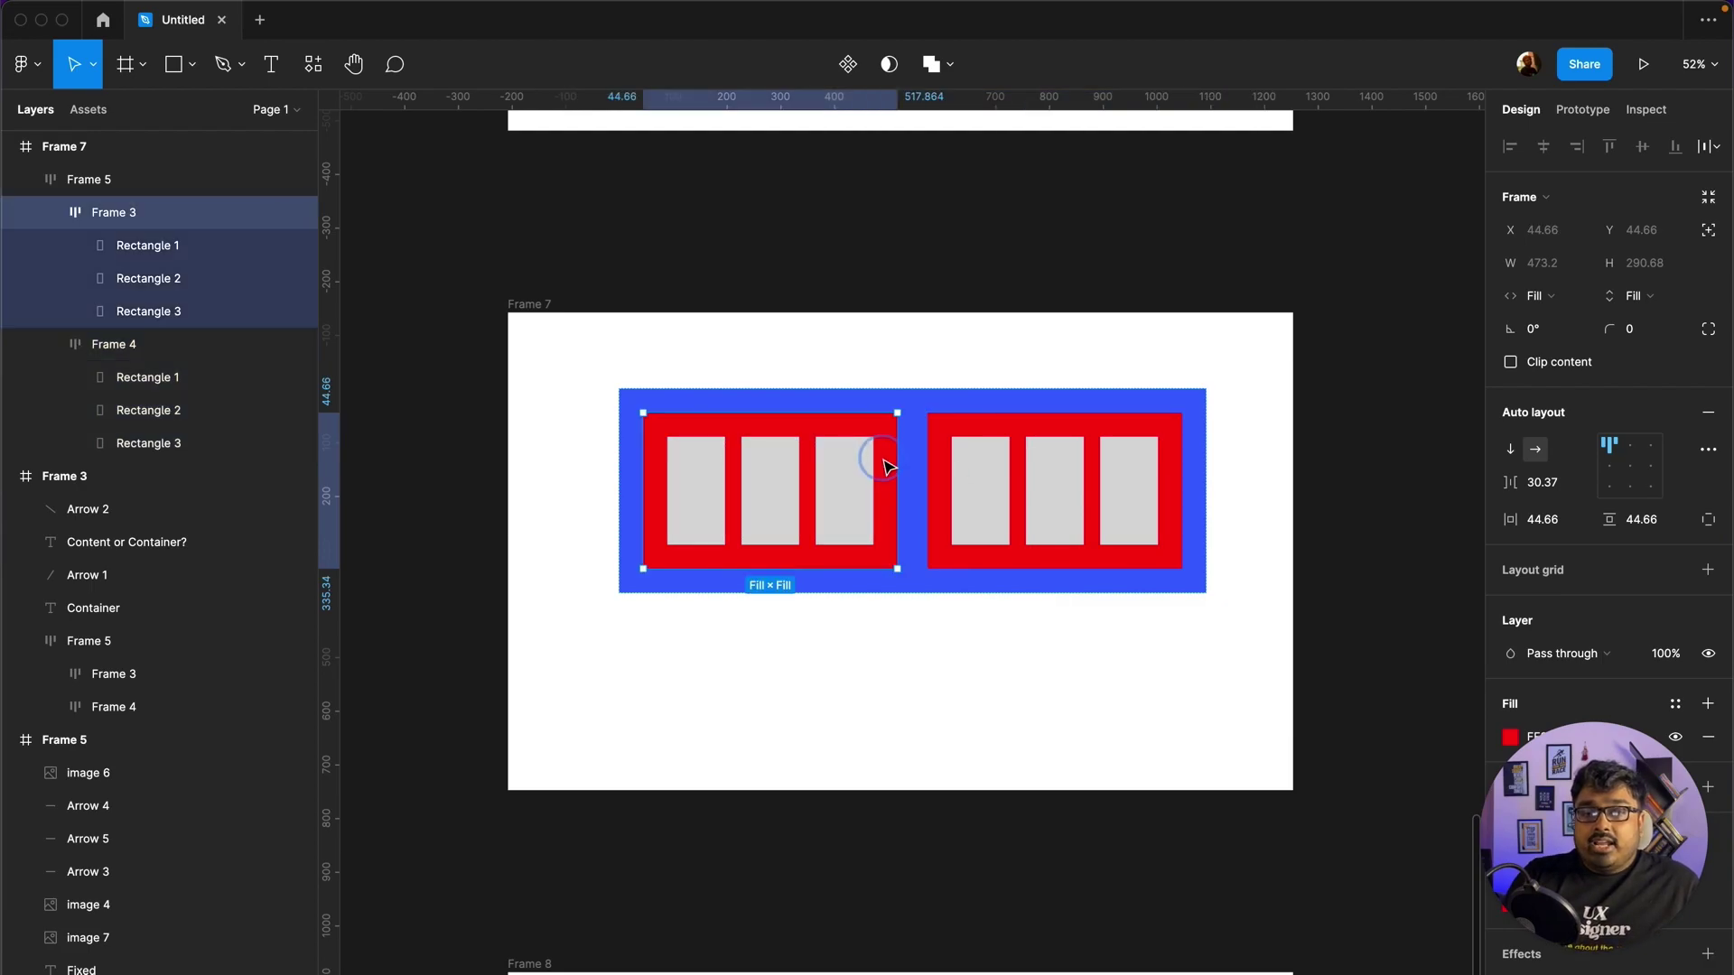
click(872, 483)
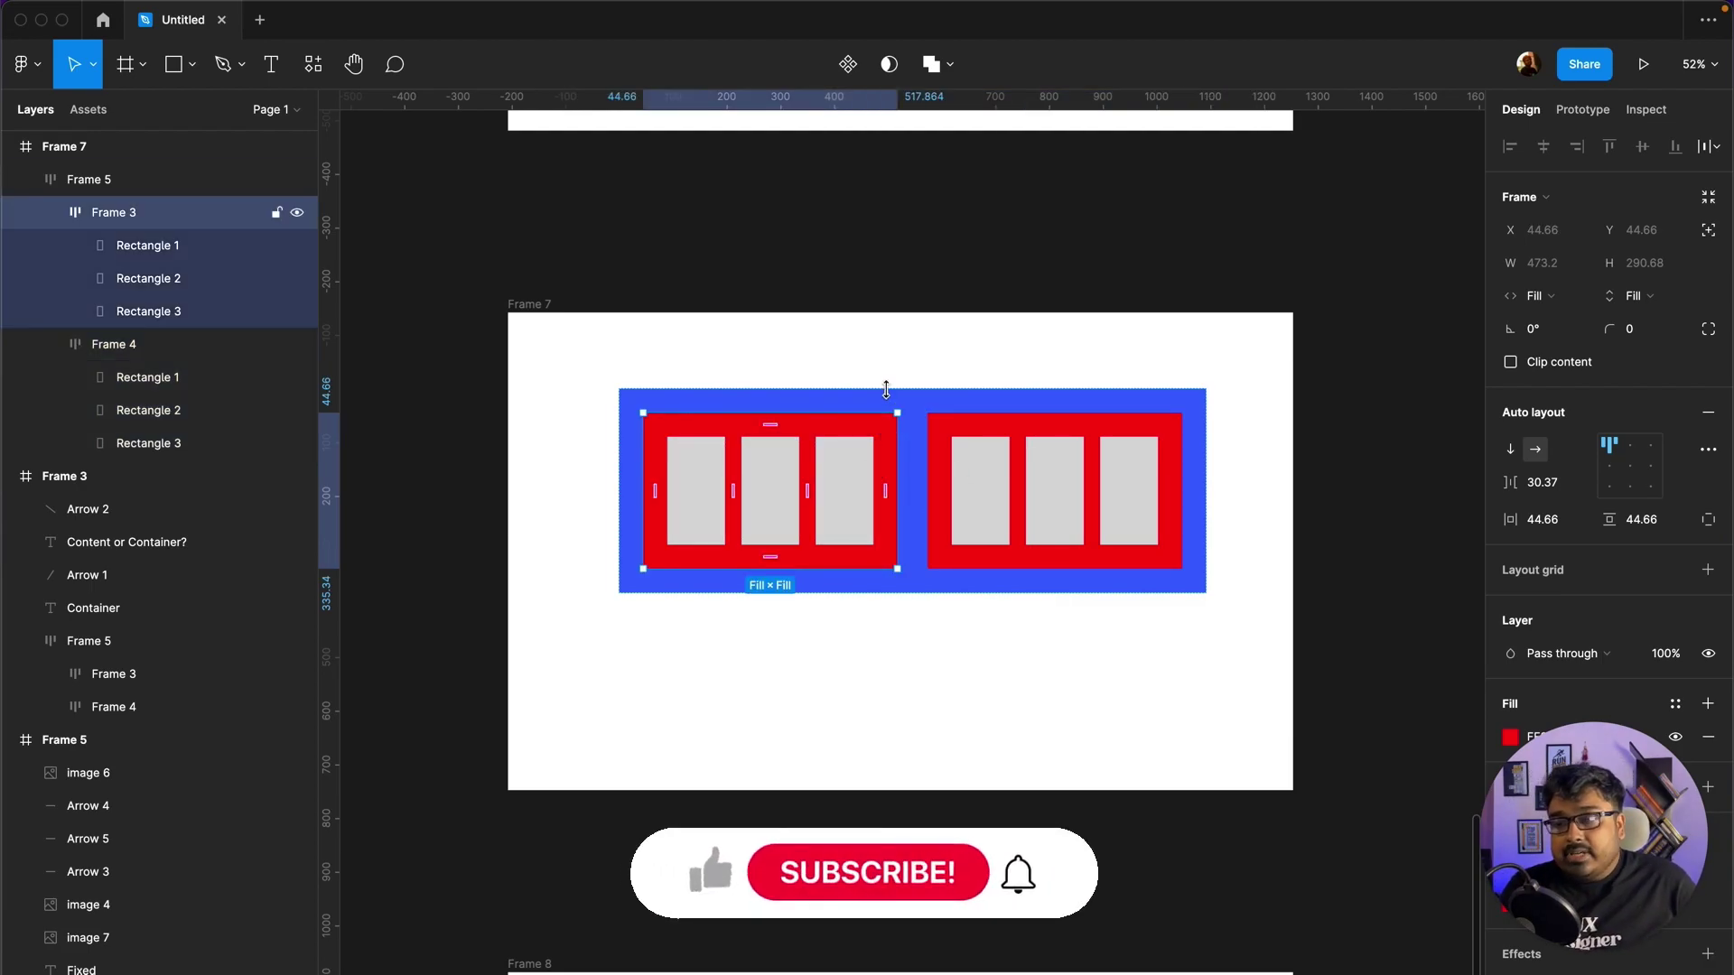
click(913, 398)
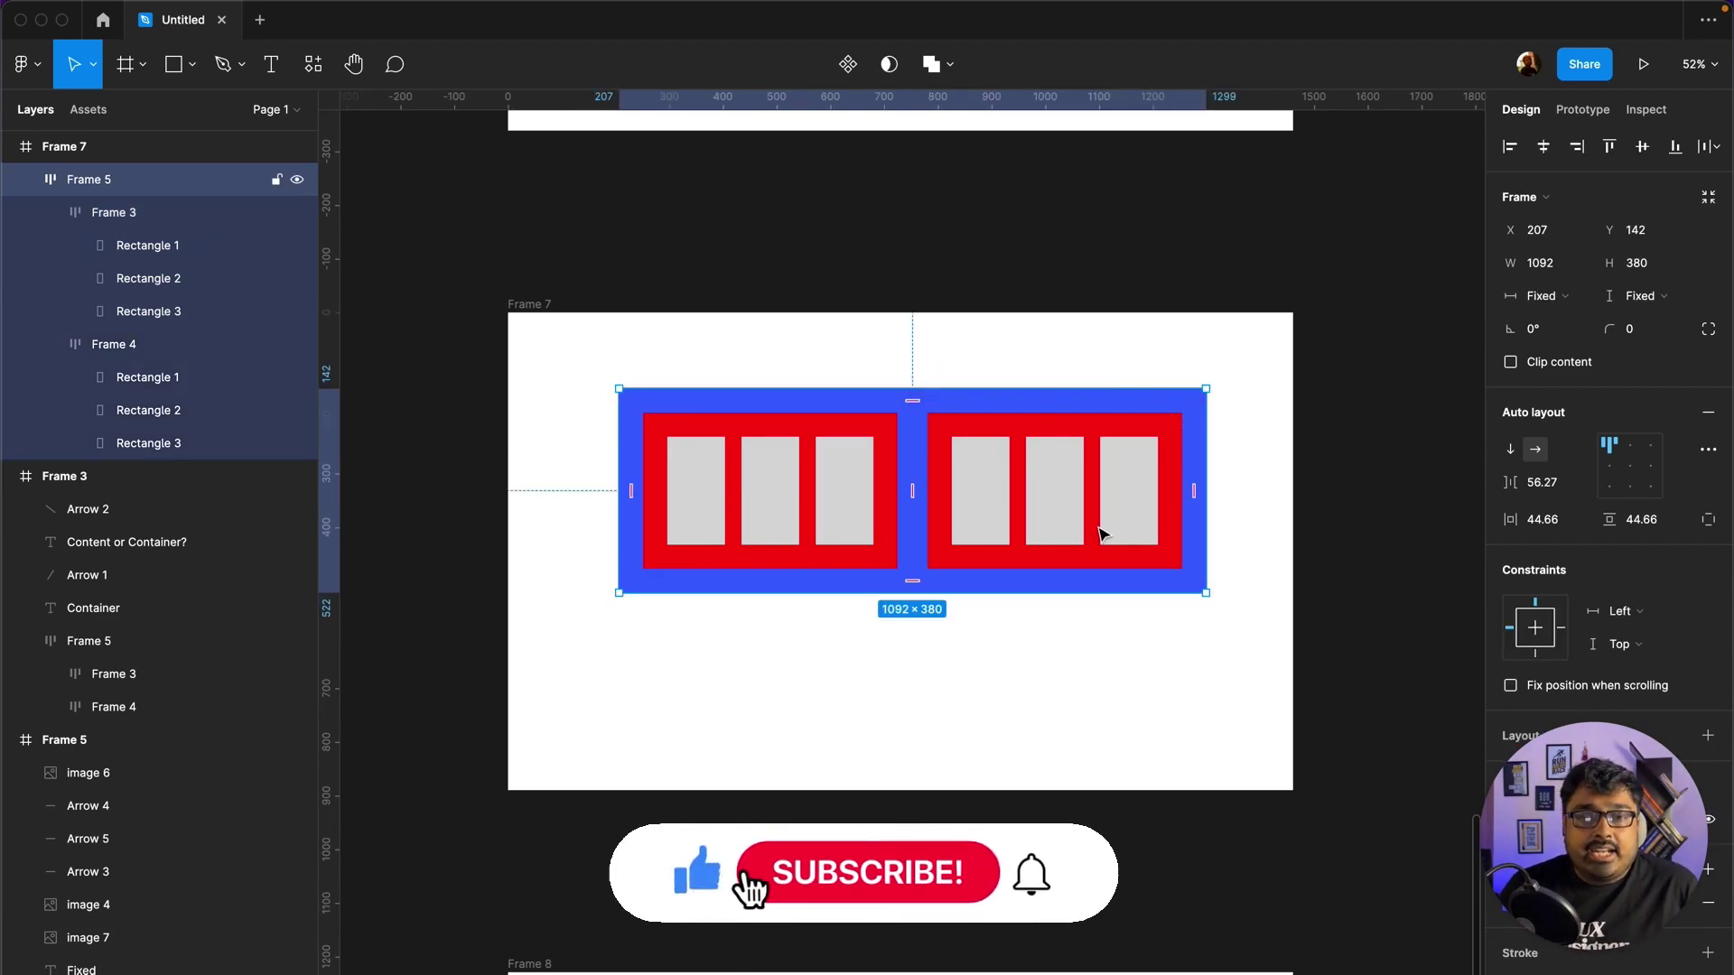
Step: Scroll down past the Container Resizing Type frame until empty Frame 8 fills the view
scroll(1103, 540, up, 7)
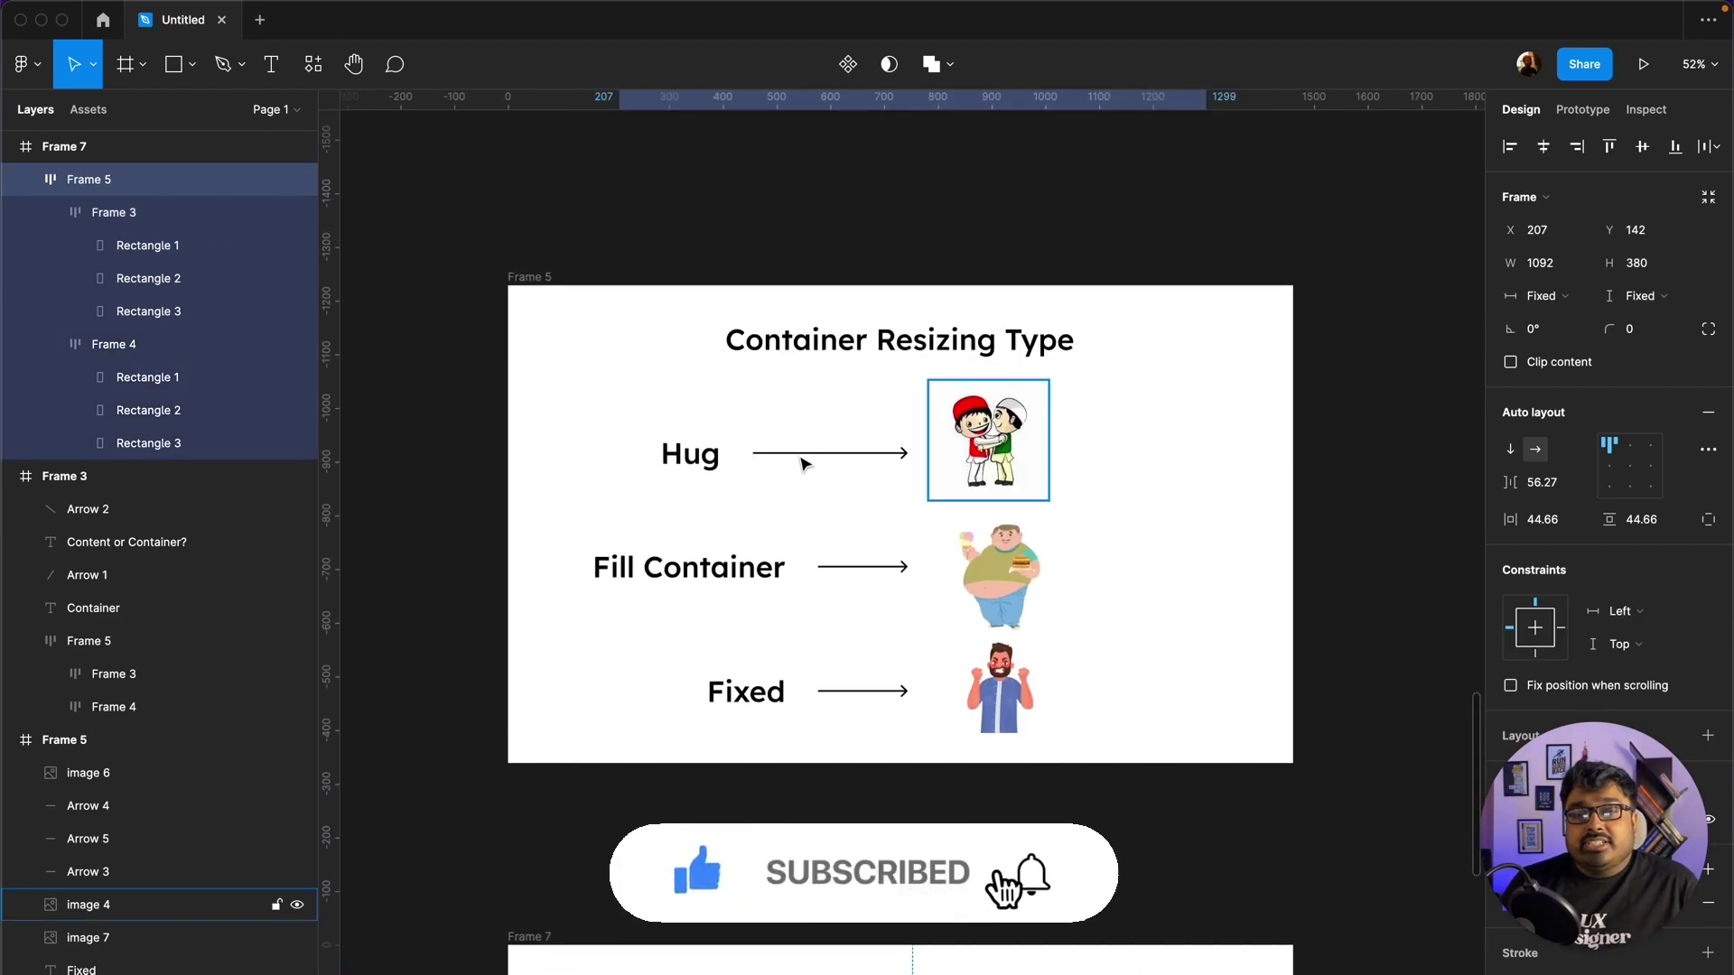
scroll(767, 610, down, 3)
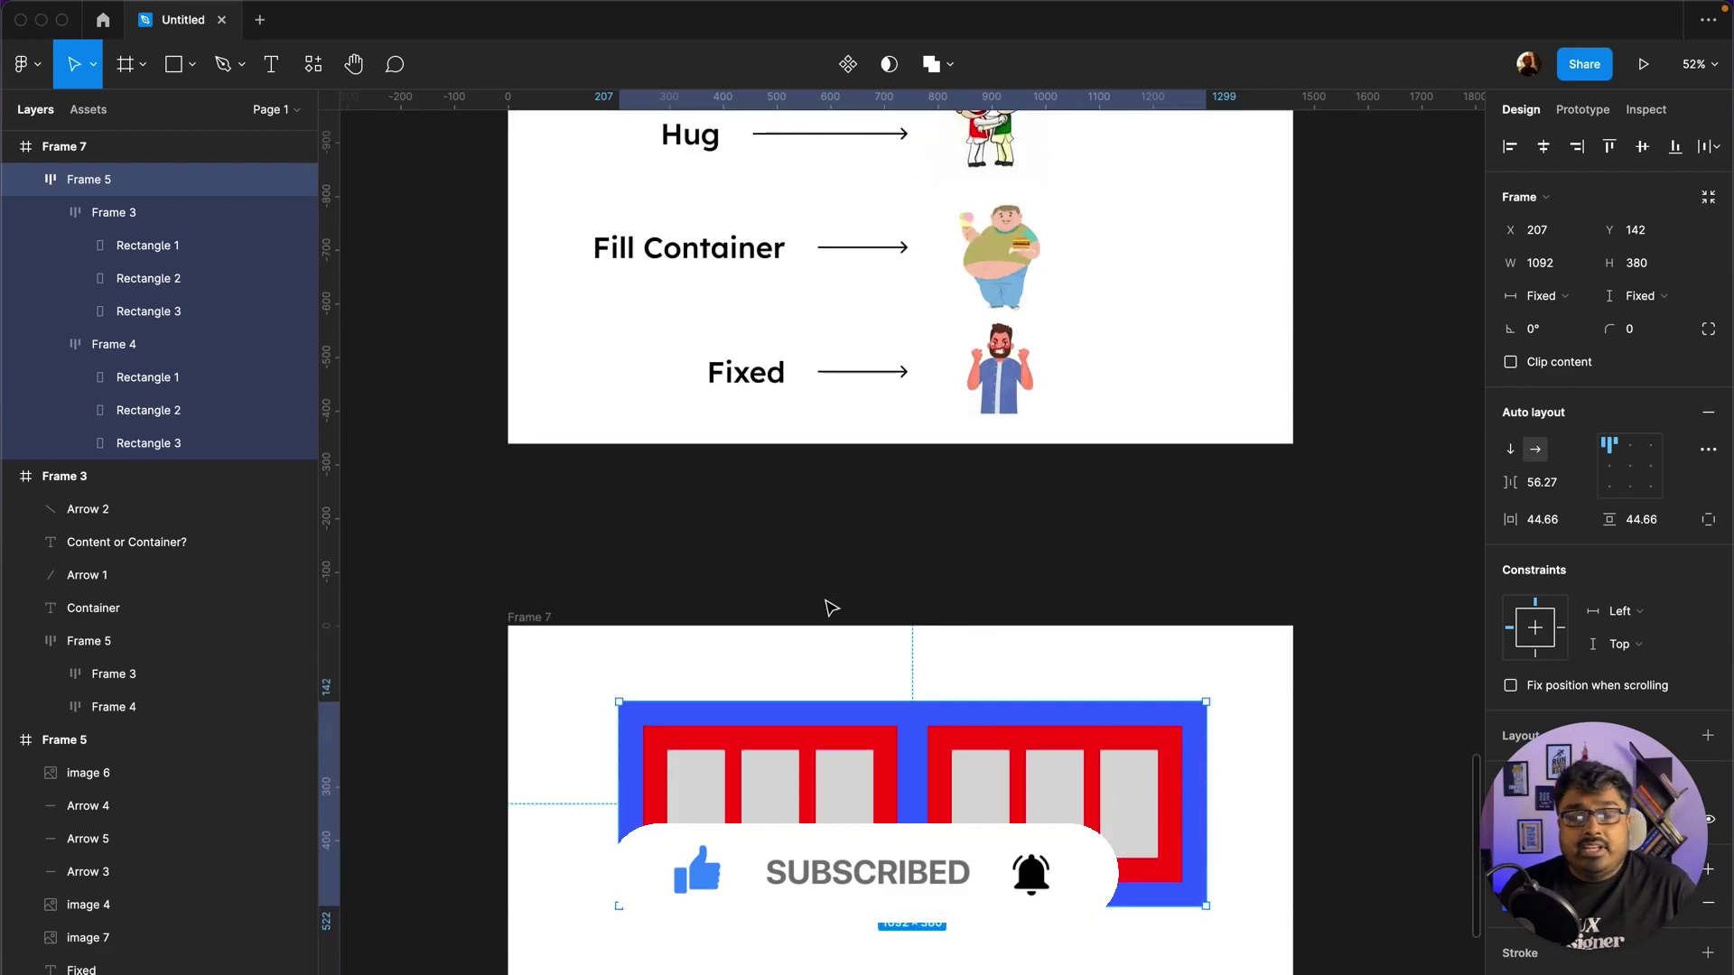
scroll(1129, 620, down, 5)
scroll(1075, 616, down, 3)
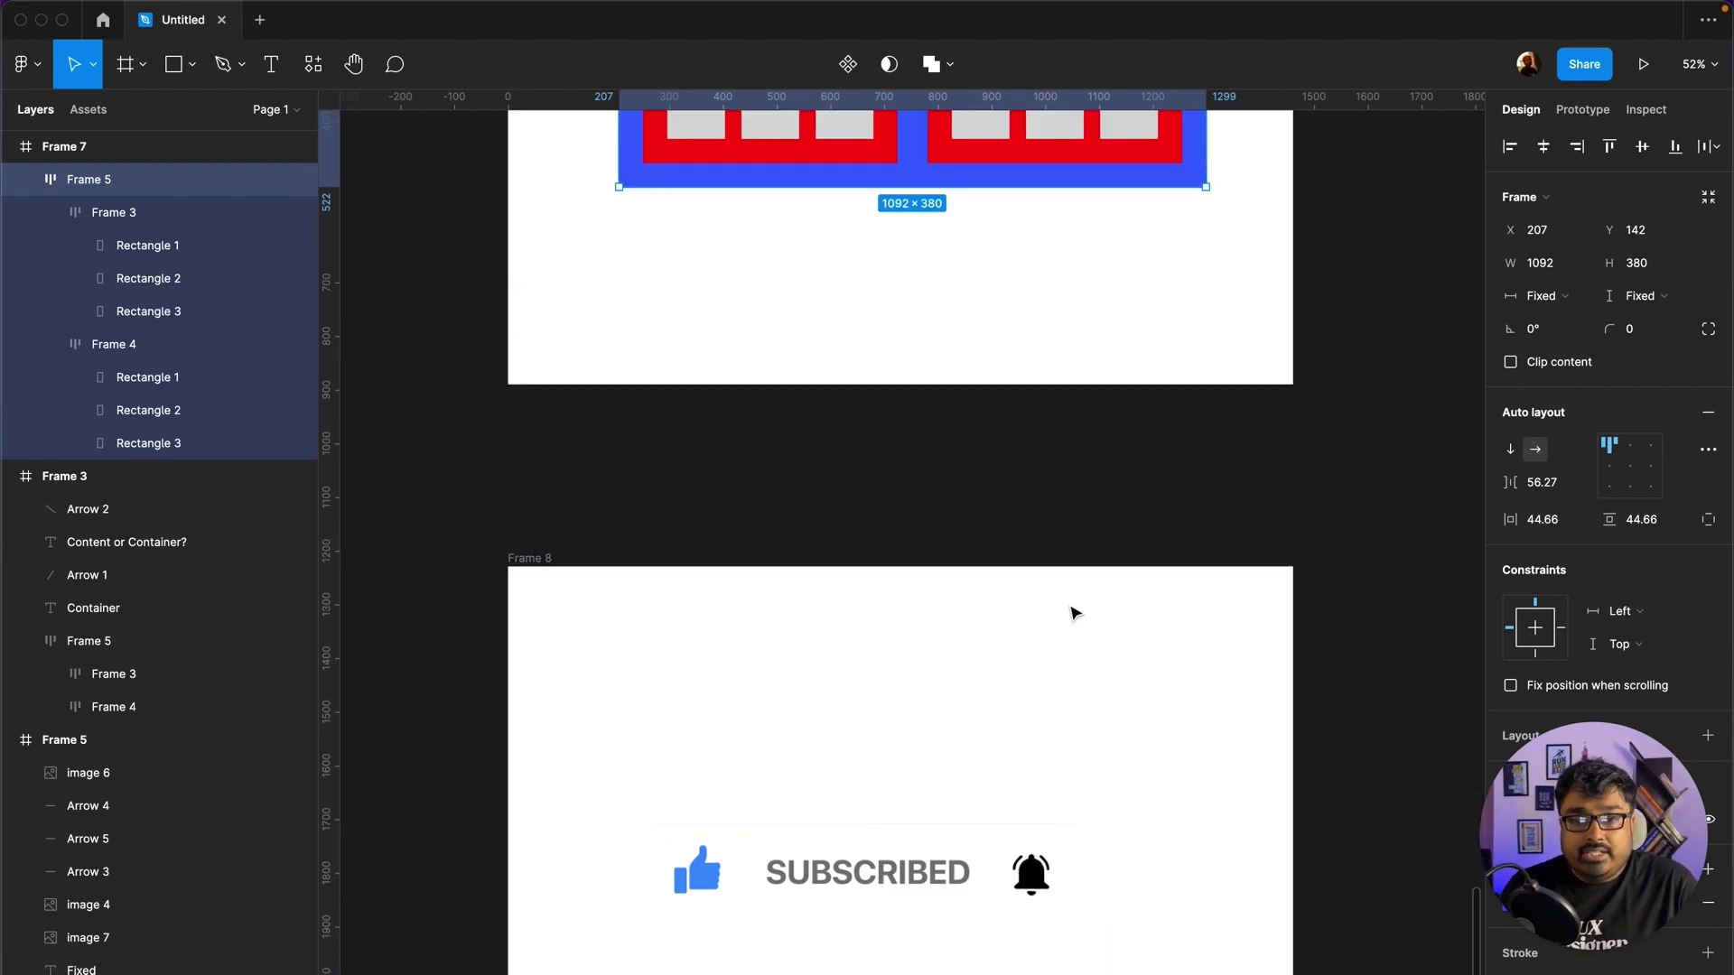
scroll(1074, 614, down, 3)
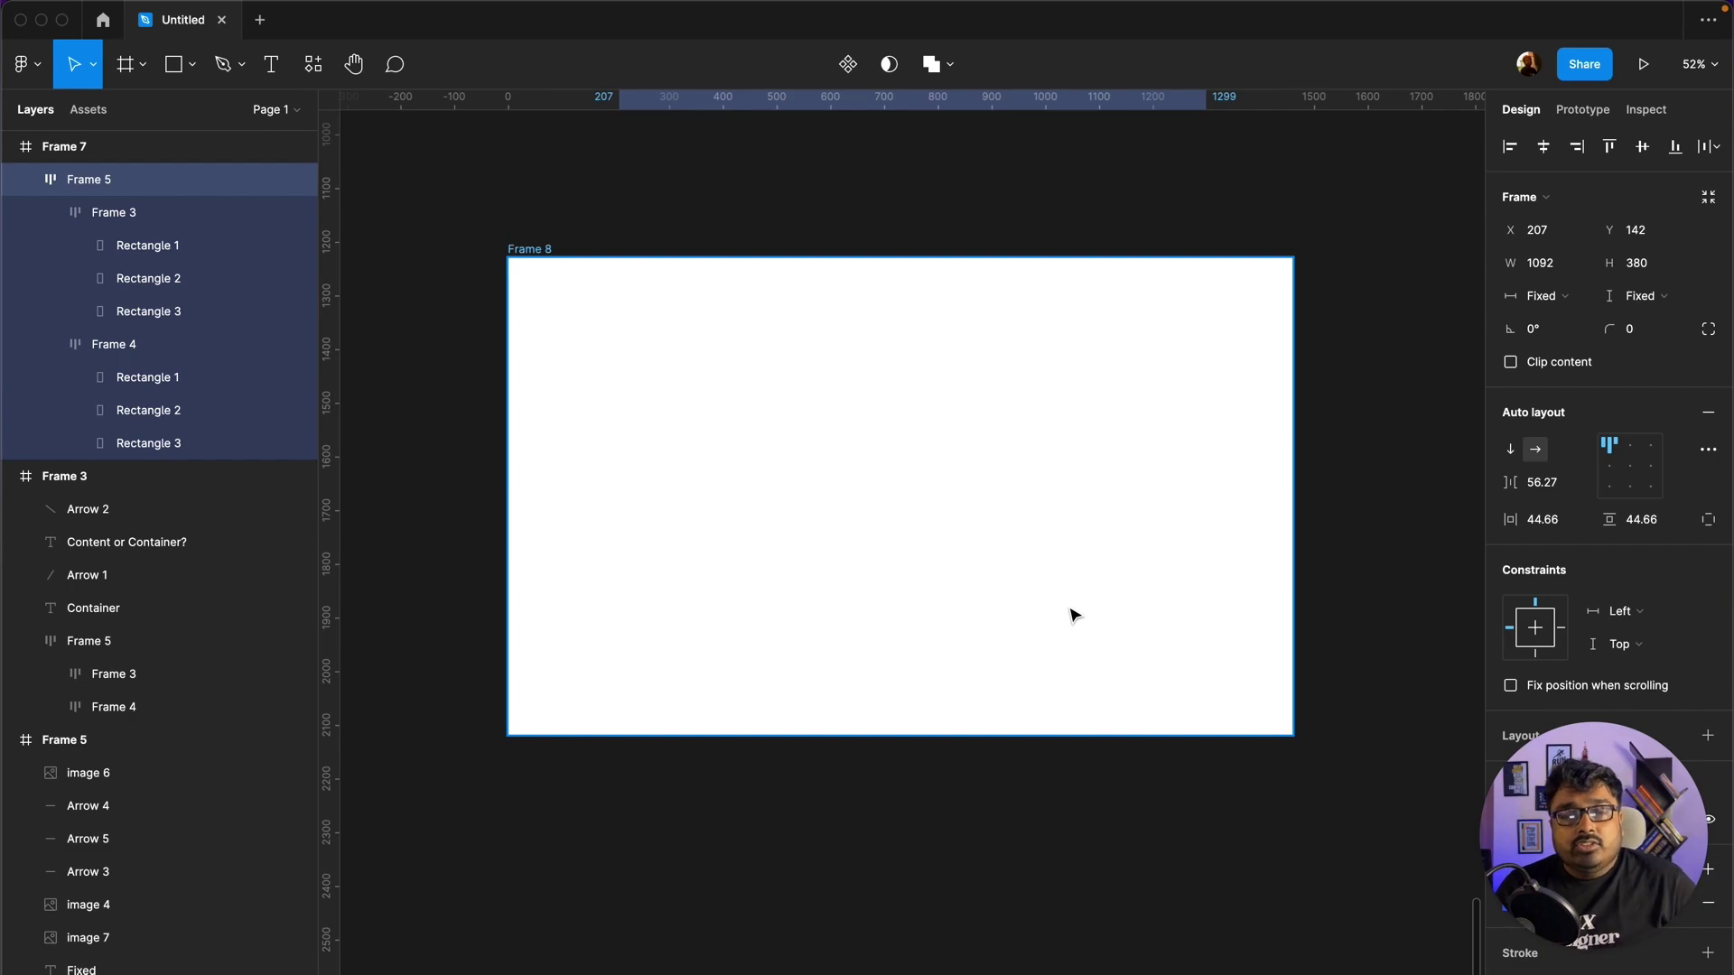
Step: Draw three 179-pixel grey squares in a row and wrap them in auto layout Frame 9
click(171, 70)
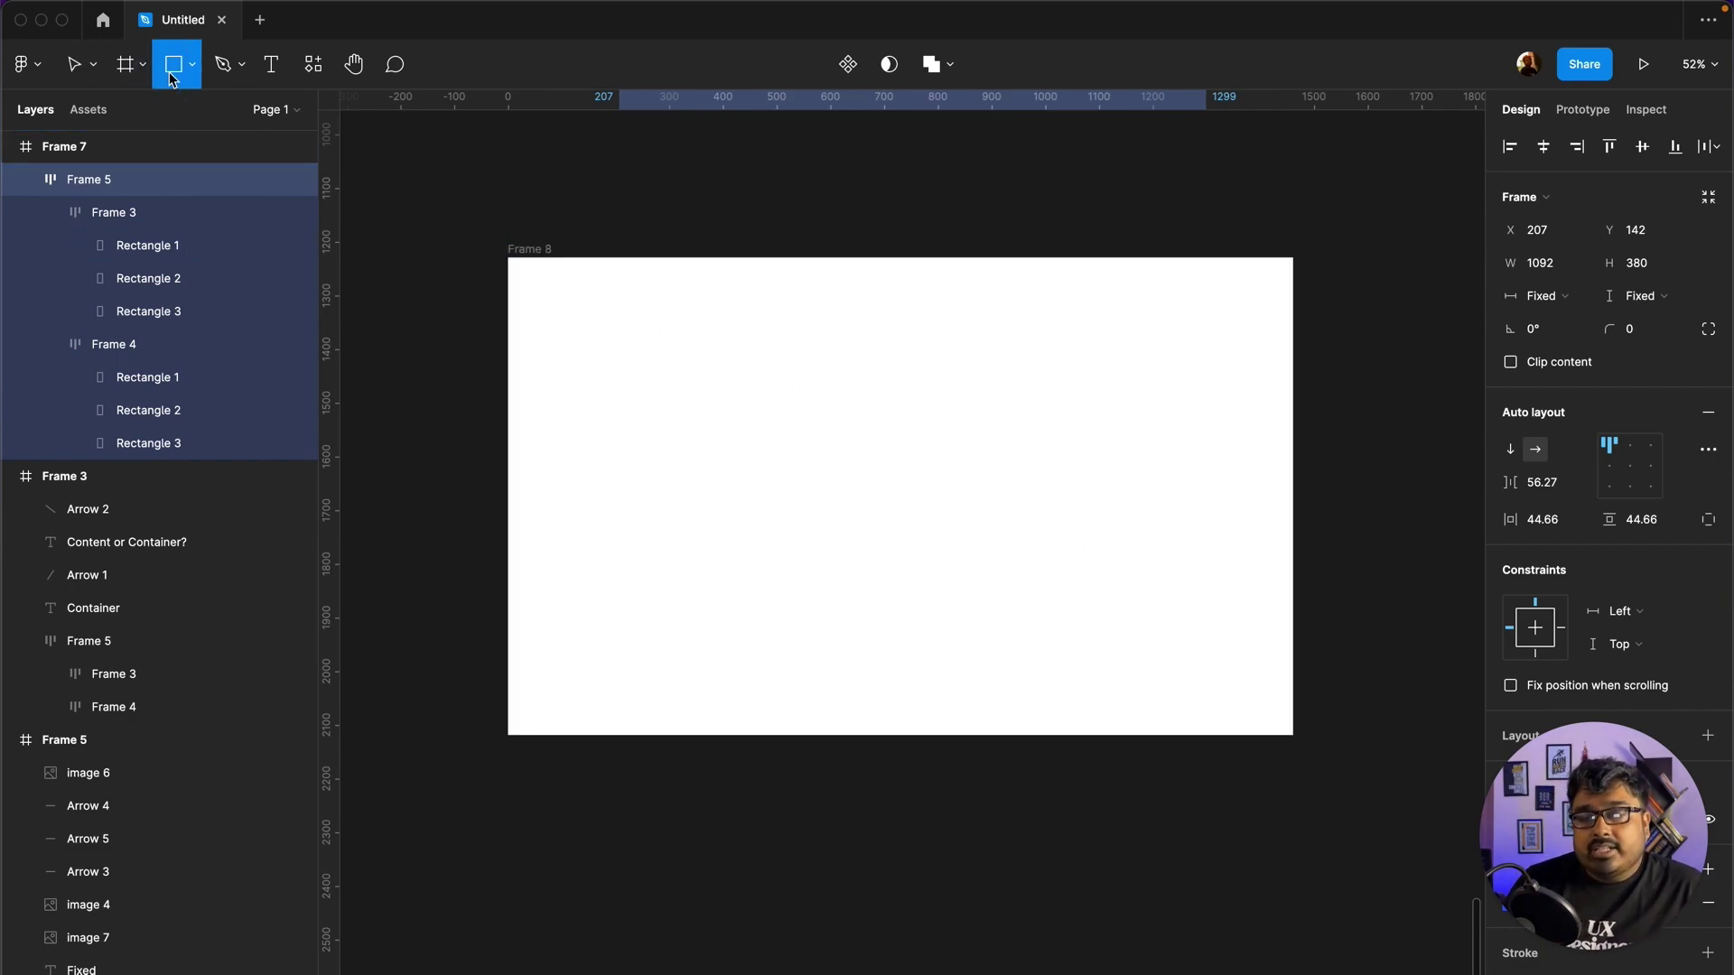
mouse_move(653, 387)
mouse_down()
mouse_move(748, 481)
mouse_move(849, 442)
mouse_move(973, 443)
mouse_up()
drag(1096, 549, 658, 403)
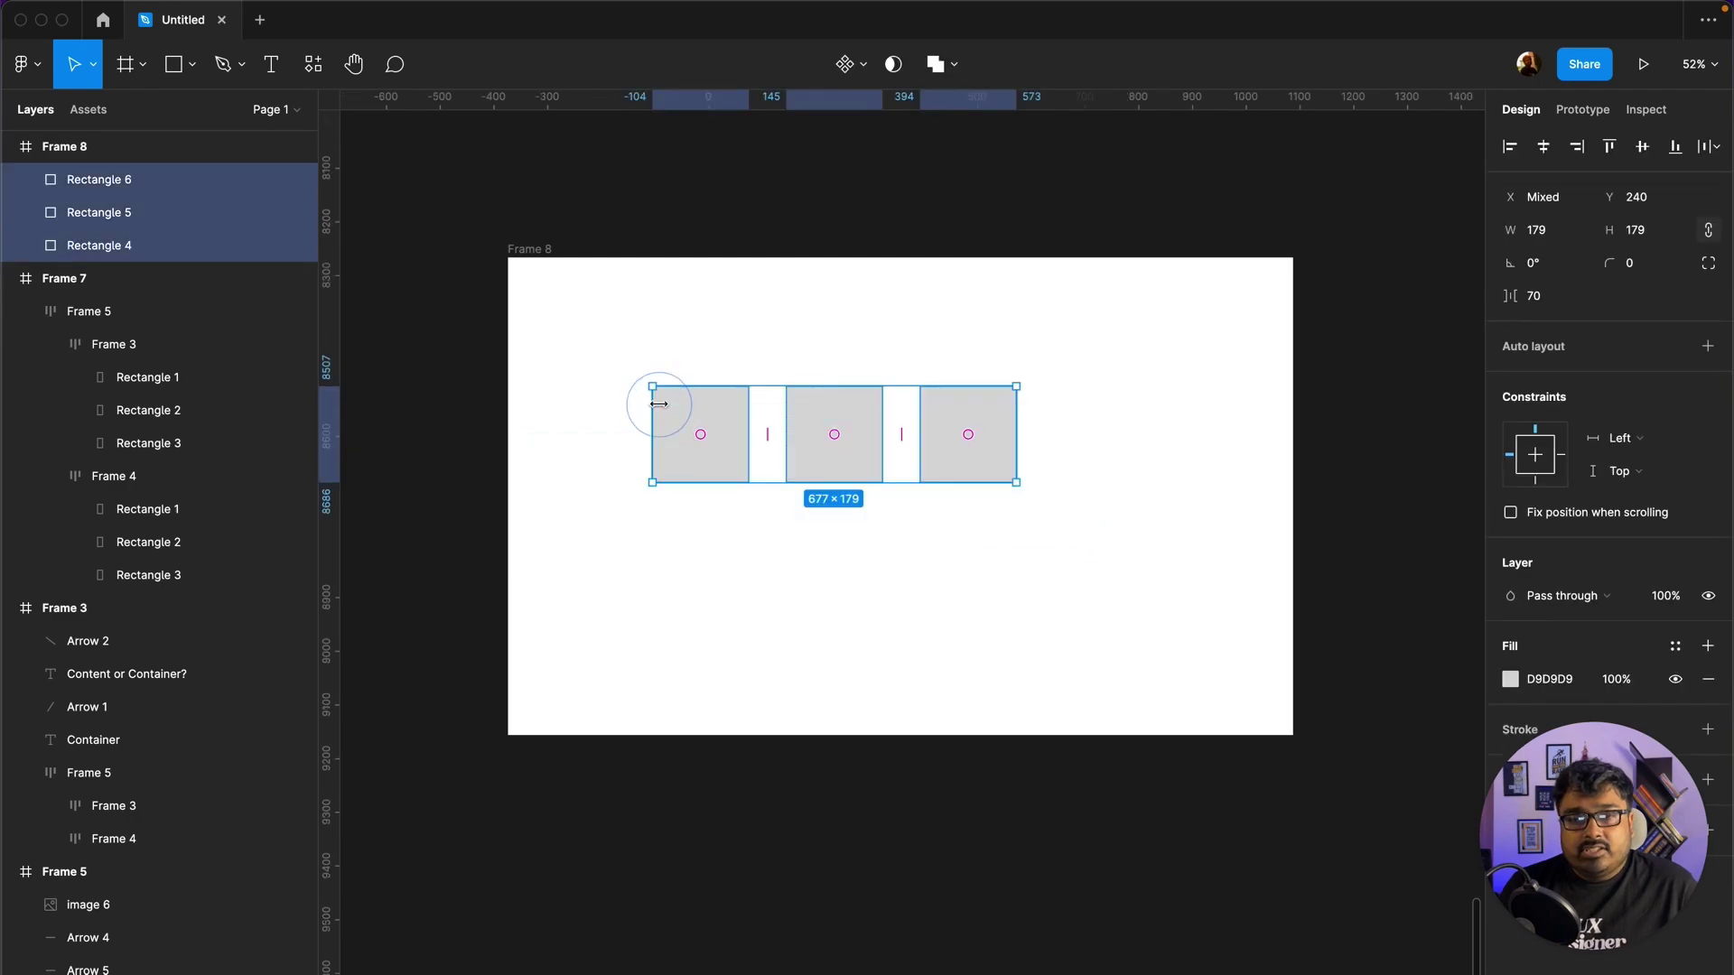
key(shift+a)
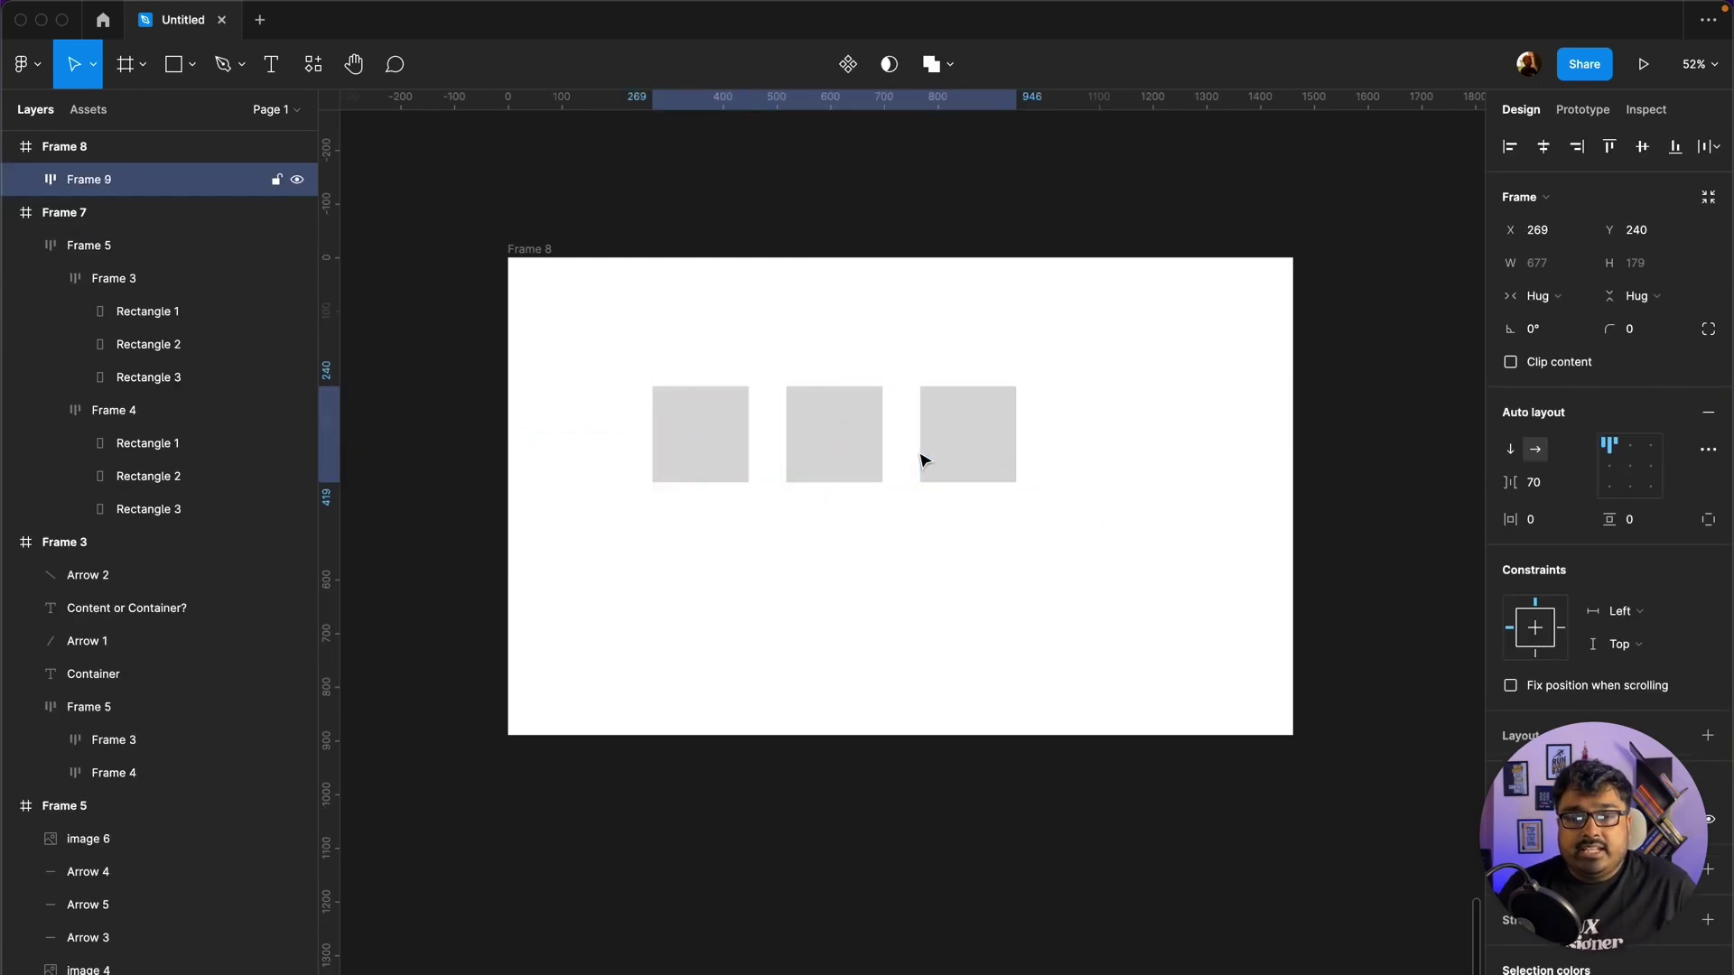
click(1161, 459)
click(999, 424)
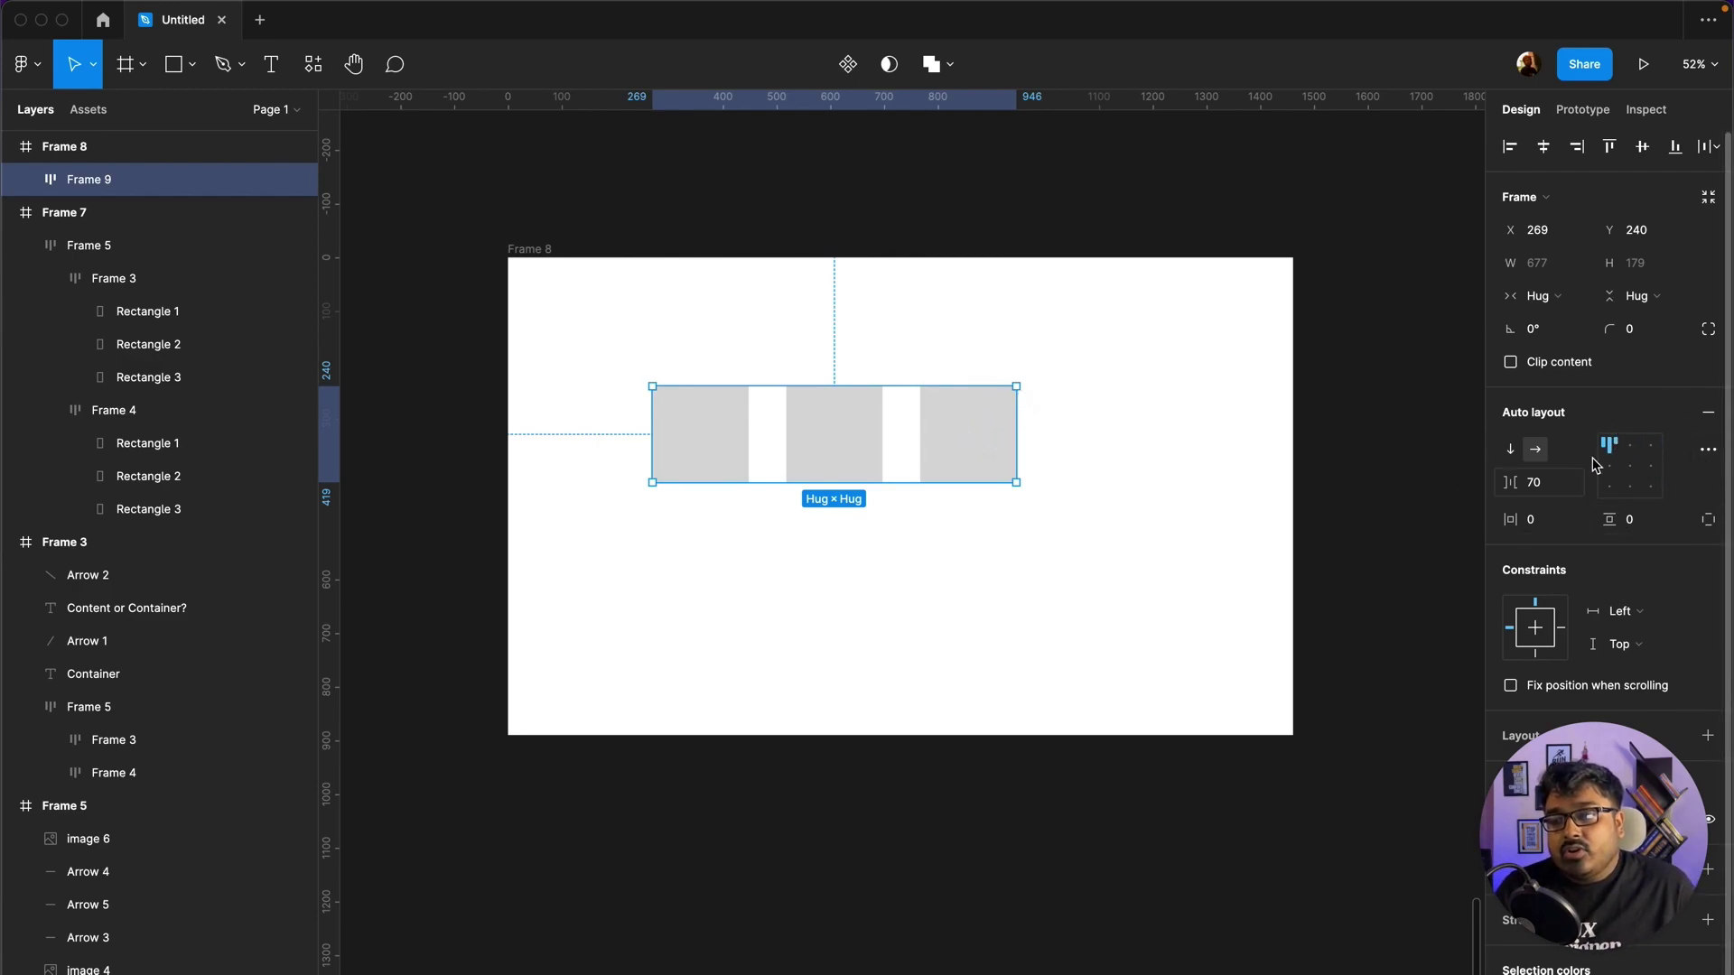
Step: Set Frame 9's item spacing to 72, undoing trial gaps of 200 and 84
click(1553, 490)
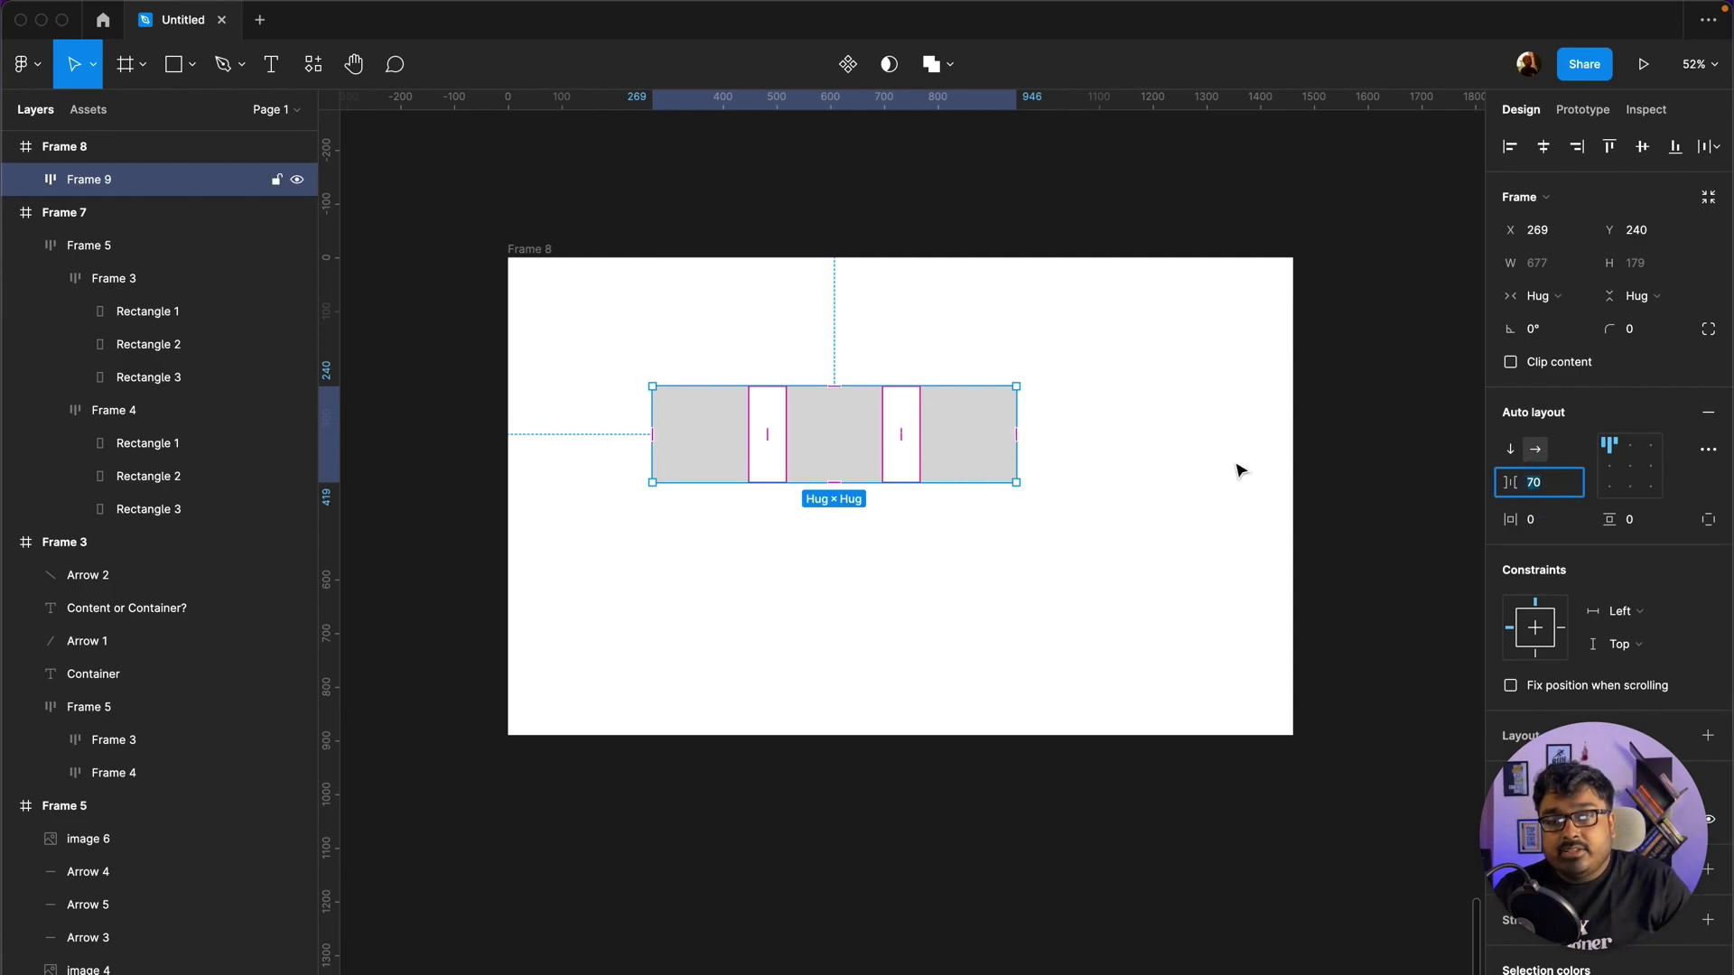
key(Up)
key(Up)
key(Up)
key(Down)
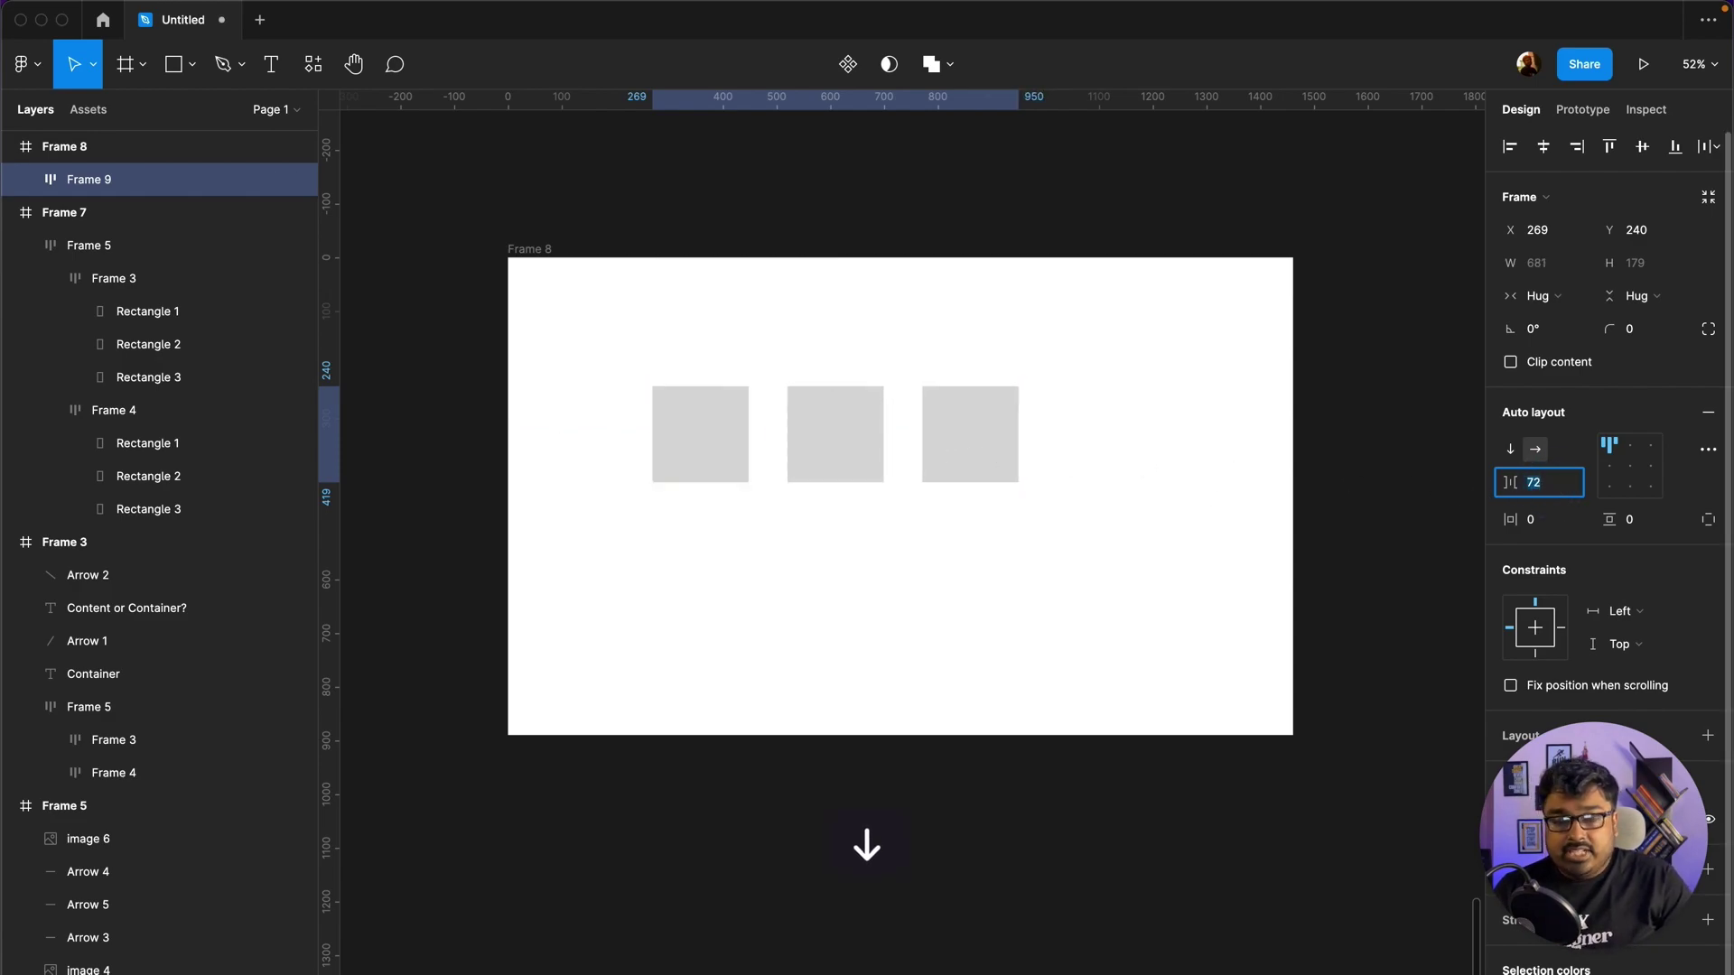
text(200)
key(Return)
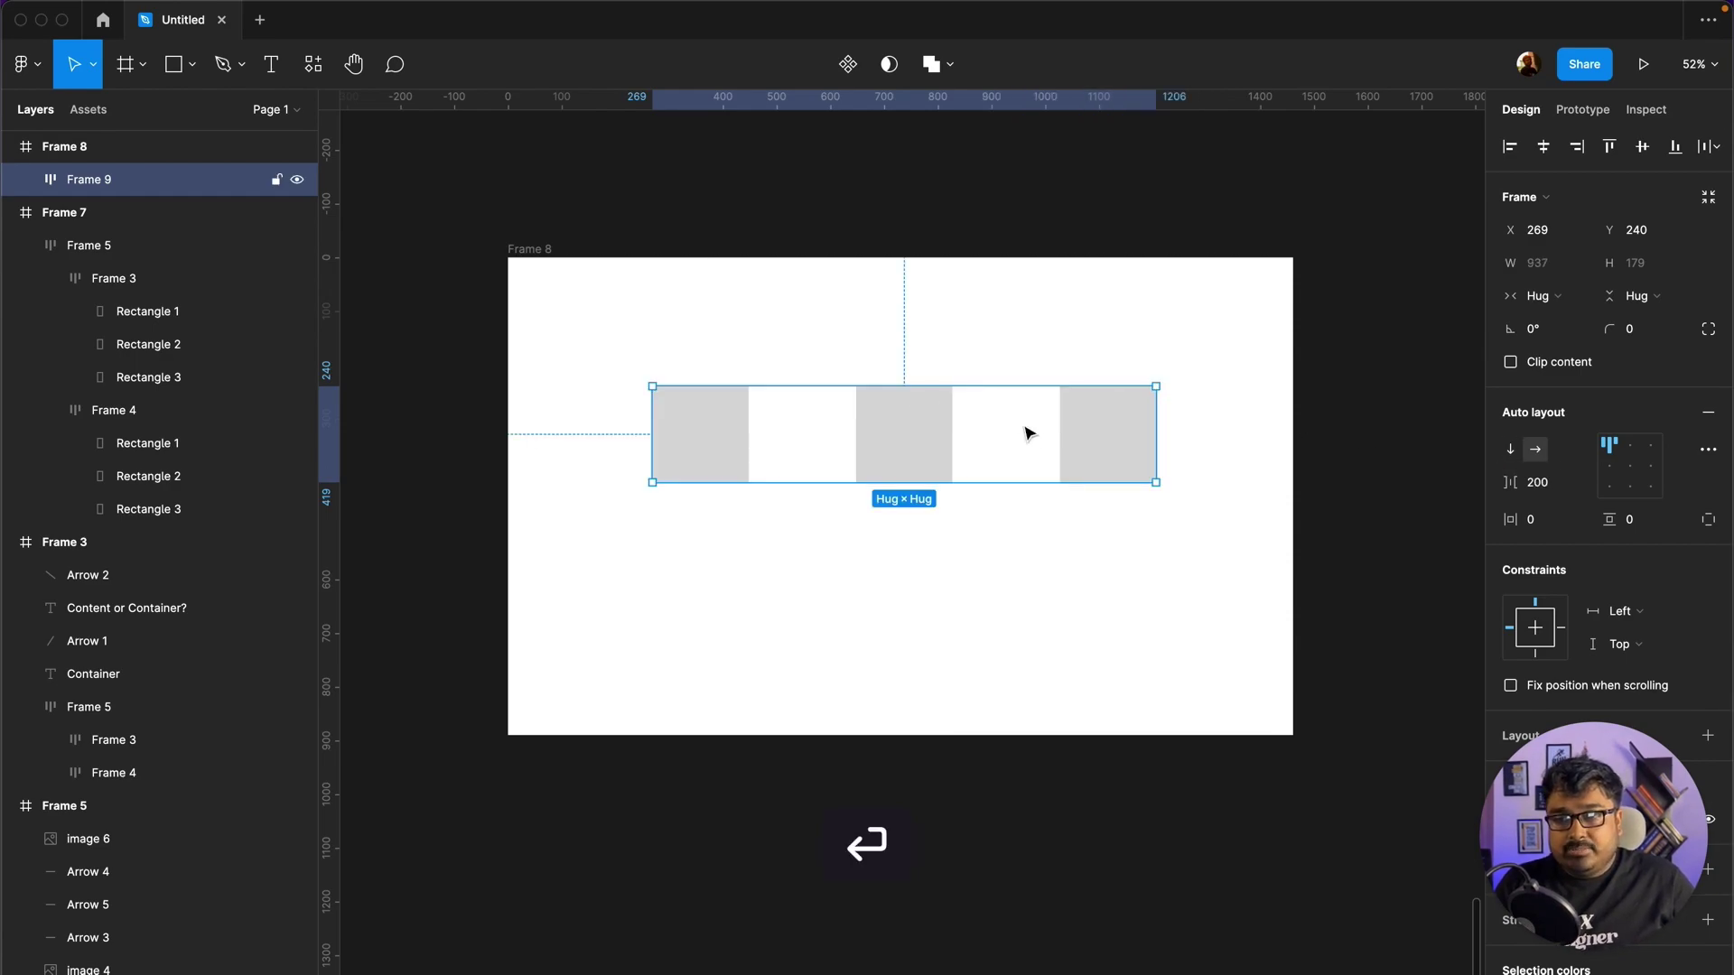
key(super+z)
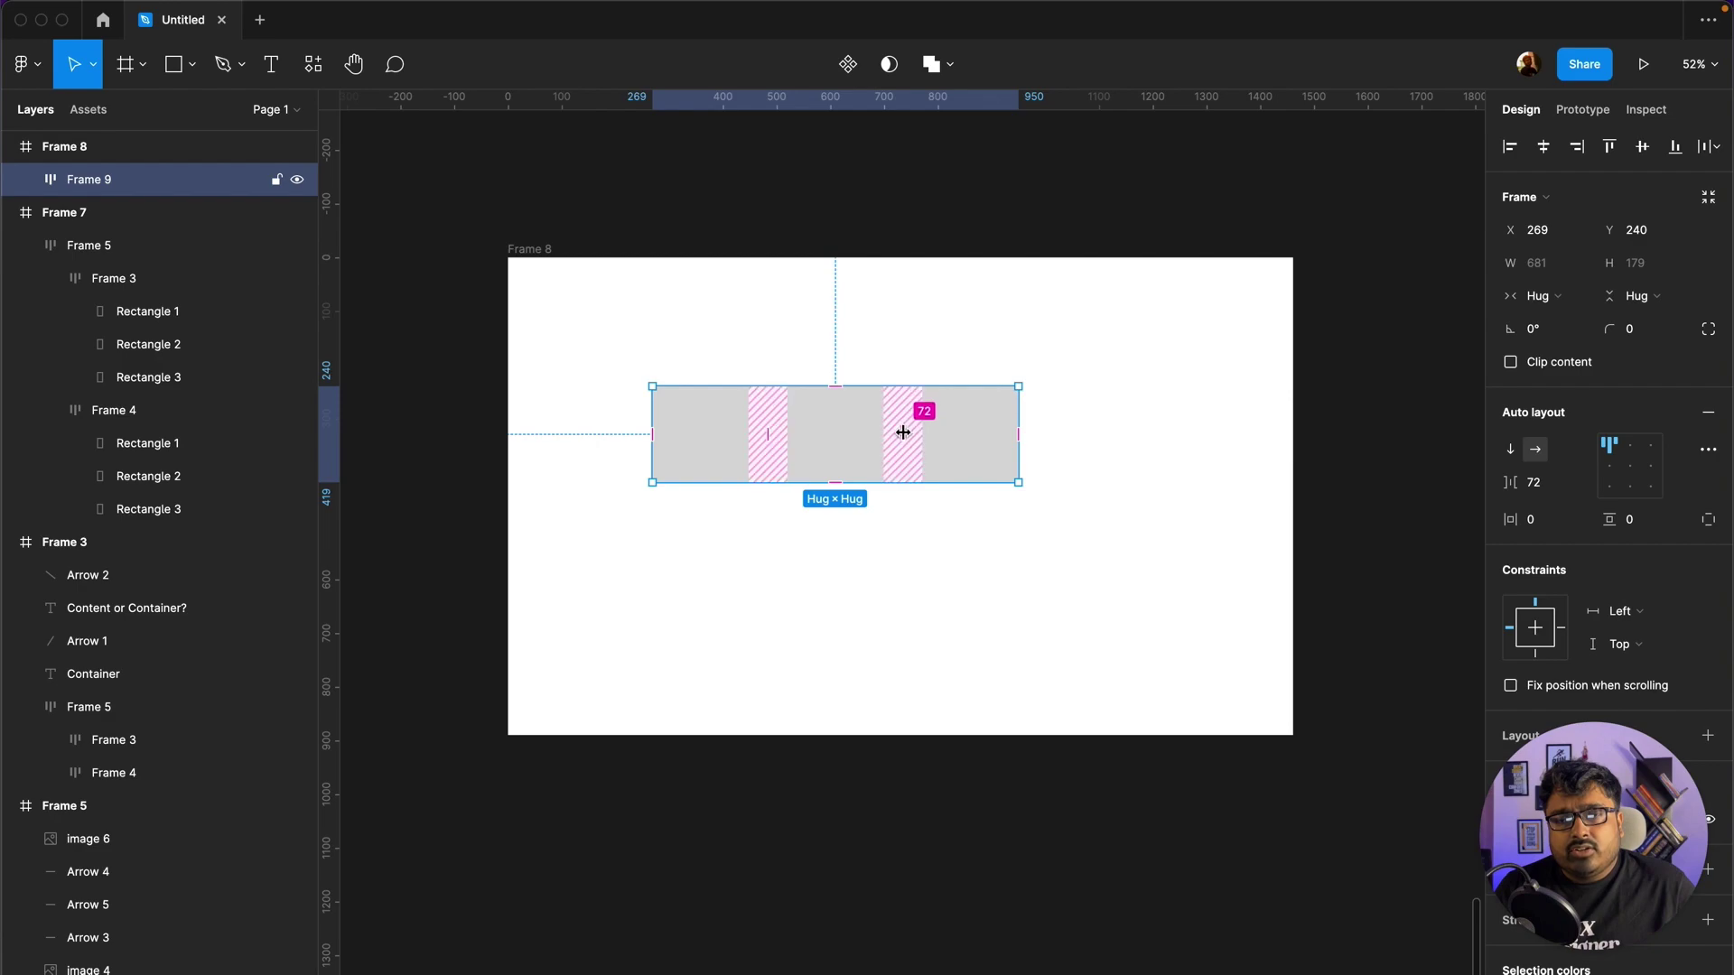
drag(904, 434, 912, 446)
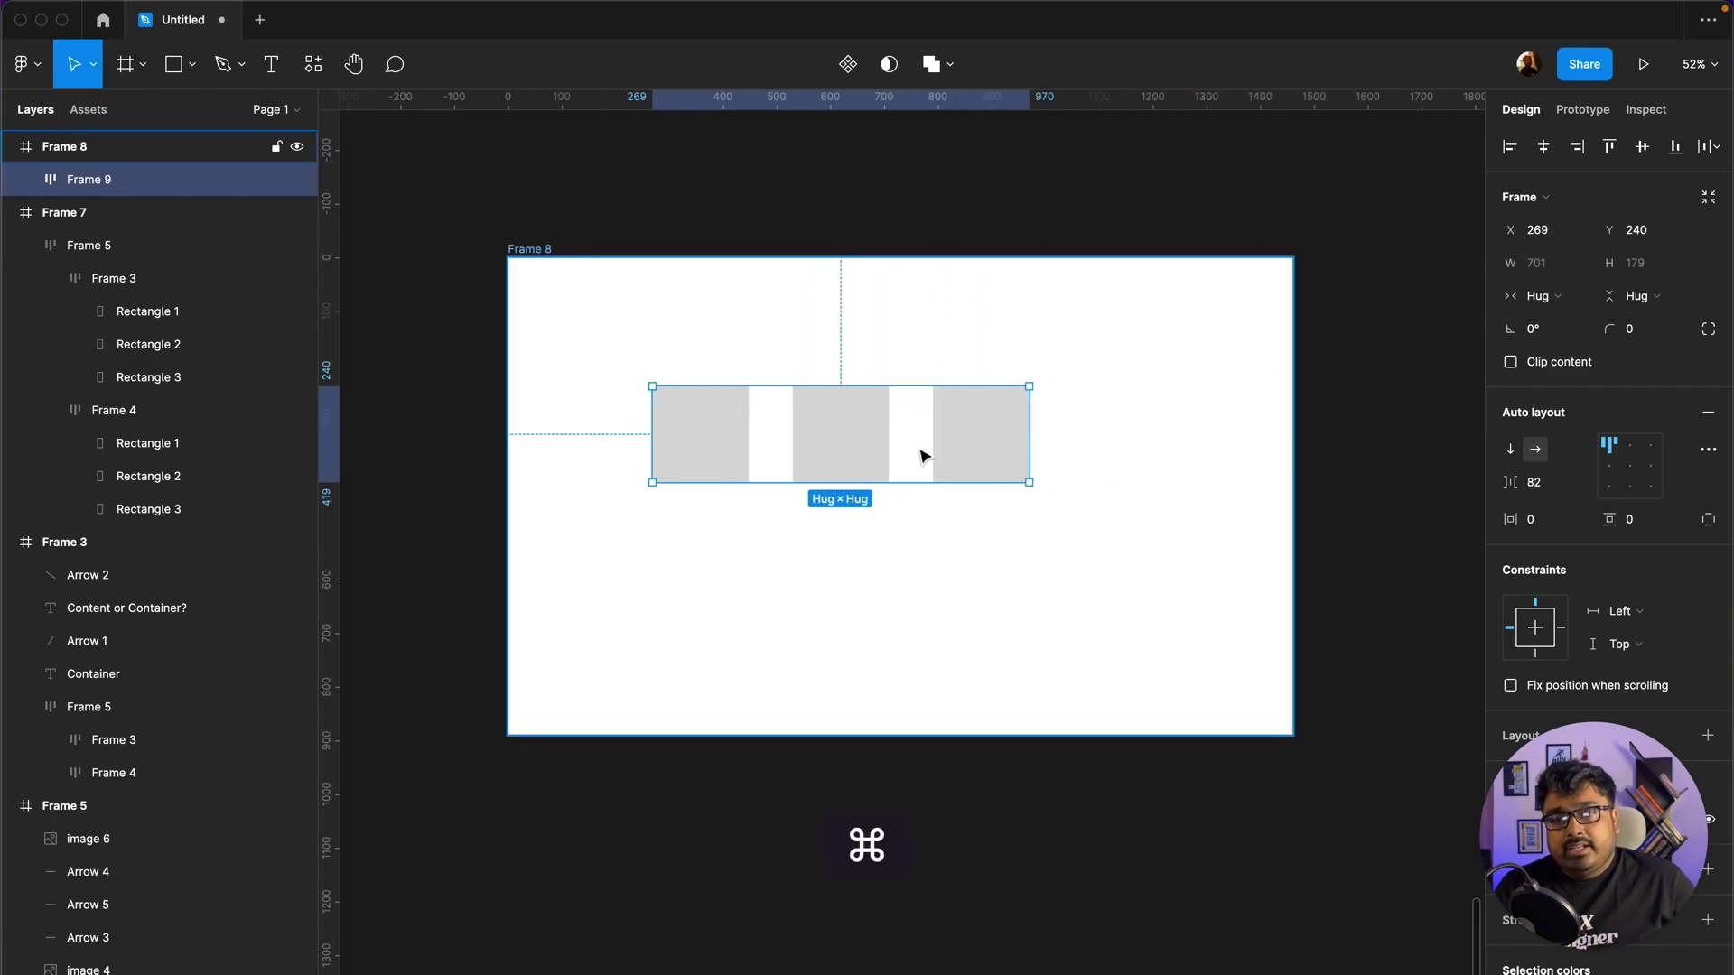
key(ctrl+z)
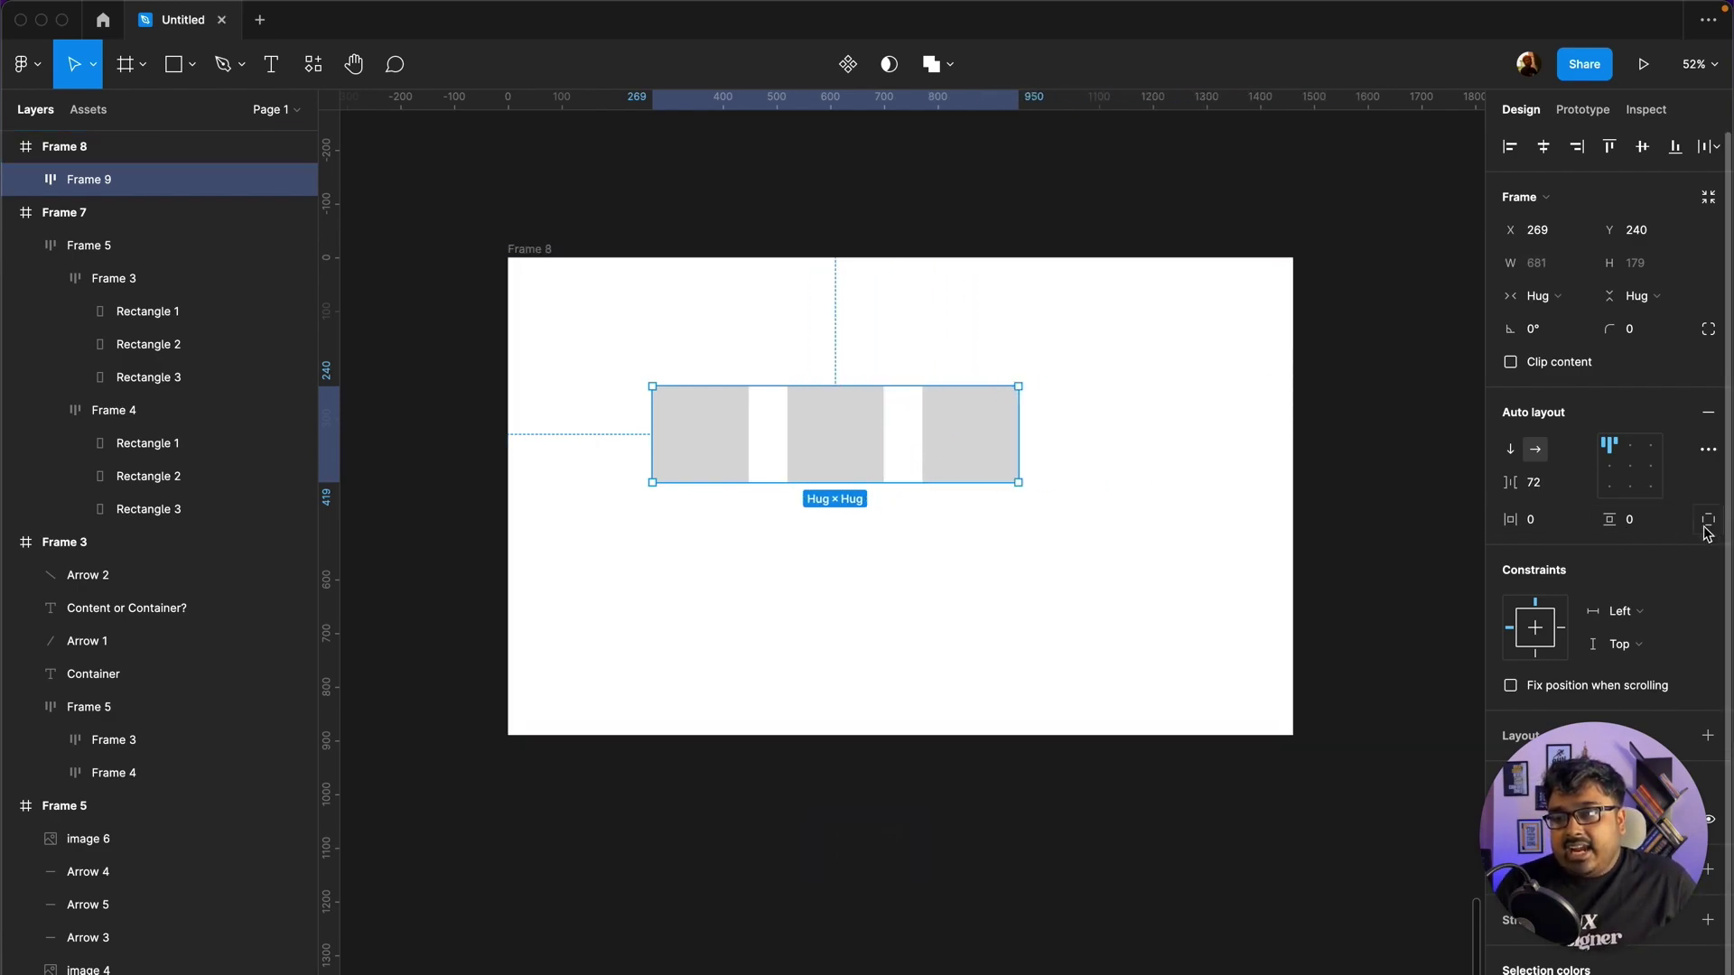
Step: Give Frame 9 35-pixel horizontal padding and 18-pixel vertical padding
click(1550, 530)
key(Up)
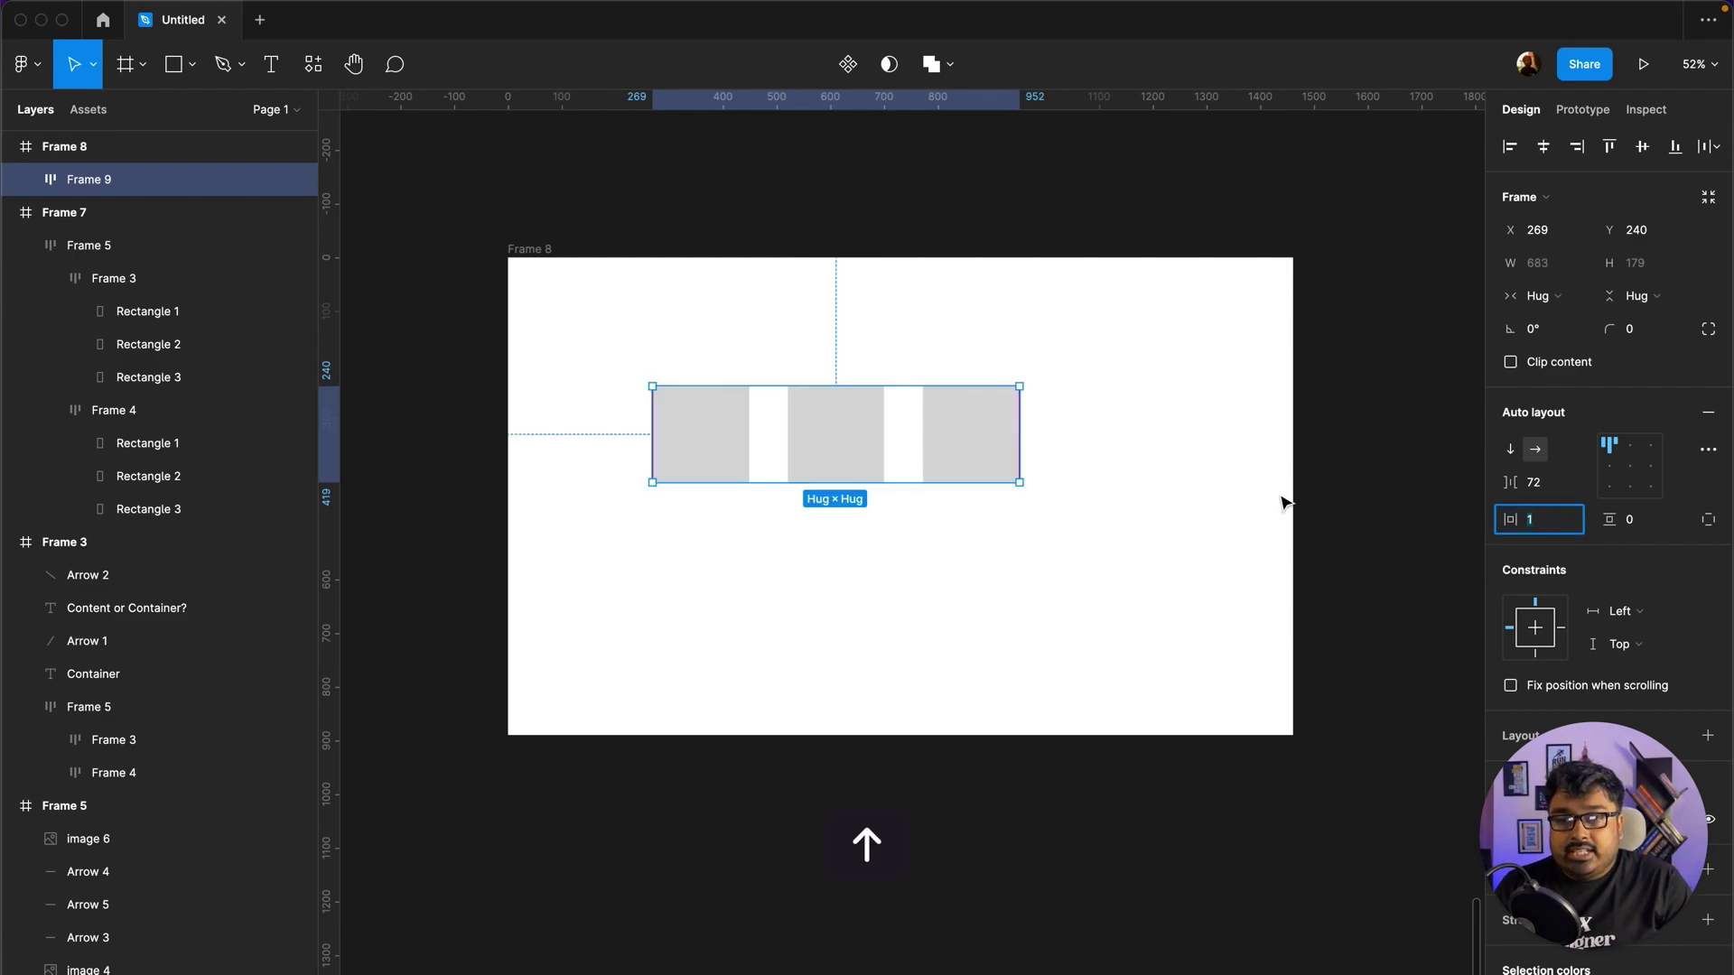
key(Up)
key(Up)
key(Up)
key(Up)
key(Up)
key(Up)
key(Up)
key(Up)
key(Up)
key(Up)
key(Up)
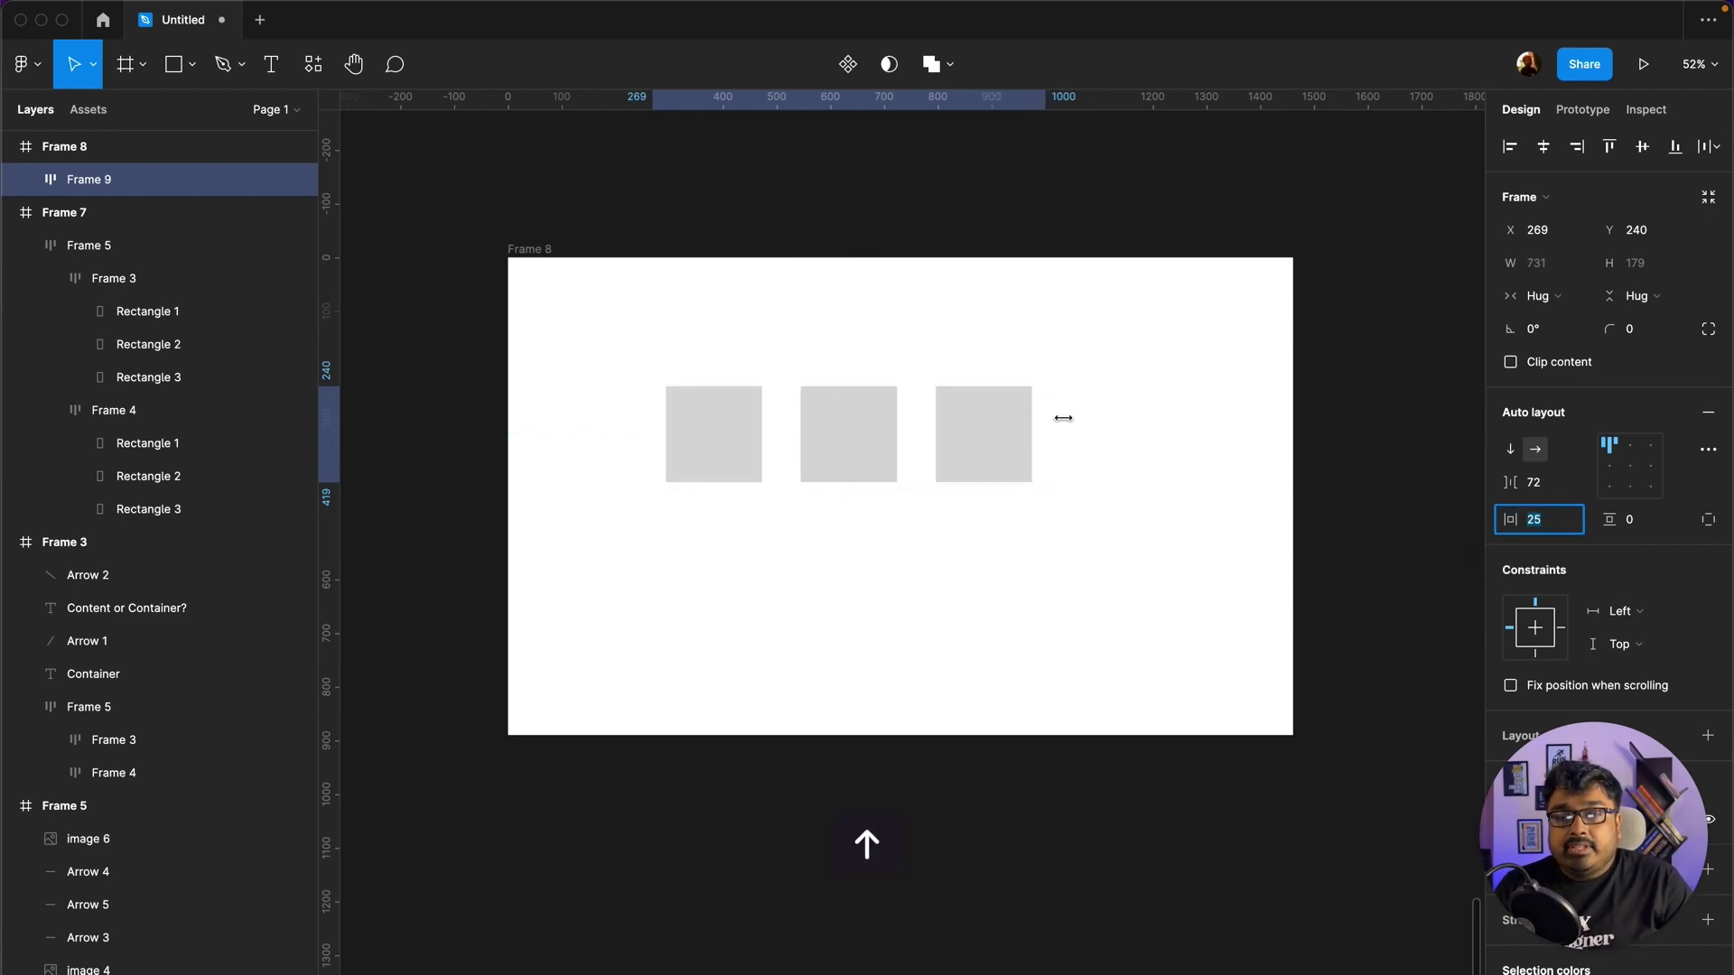
key(Up)
key(Up)
key(Up)
key(Up)
key(Up)
key(Up)
key(Up)
key(Up)
key(Up)
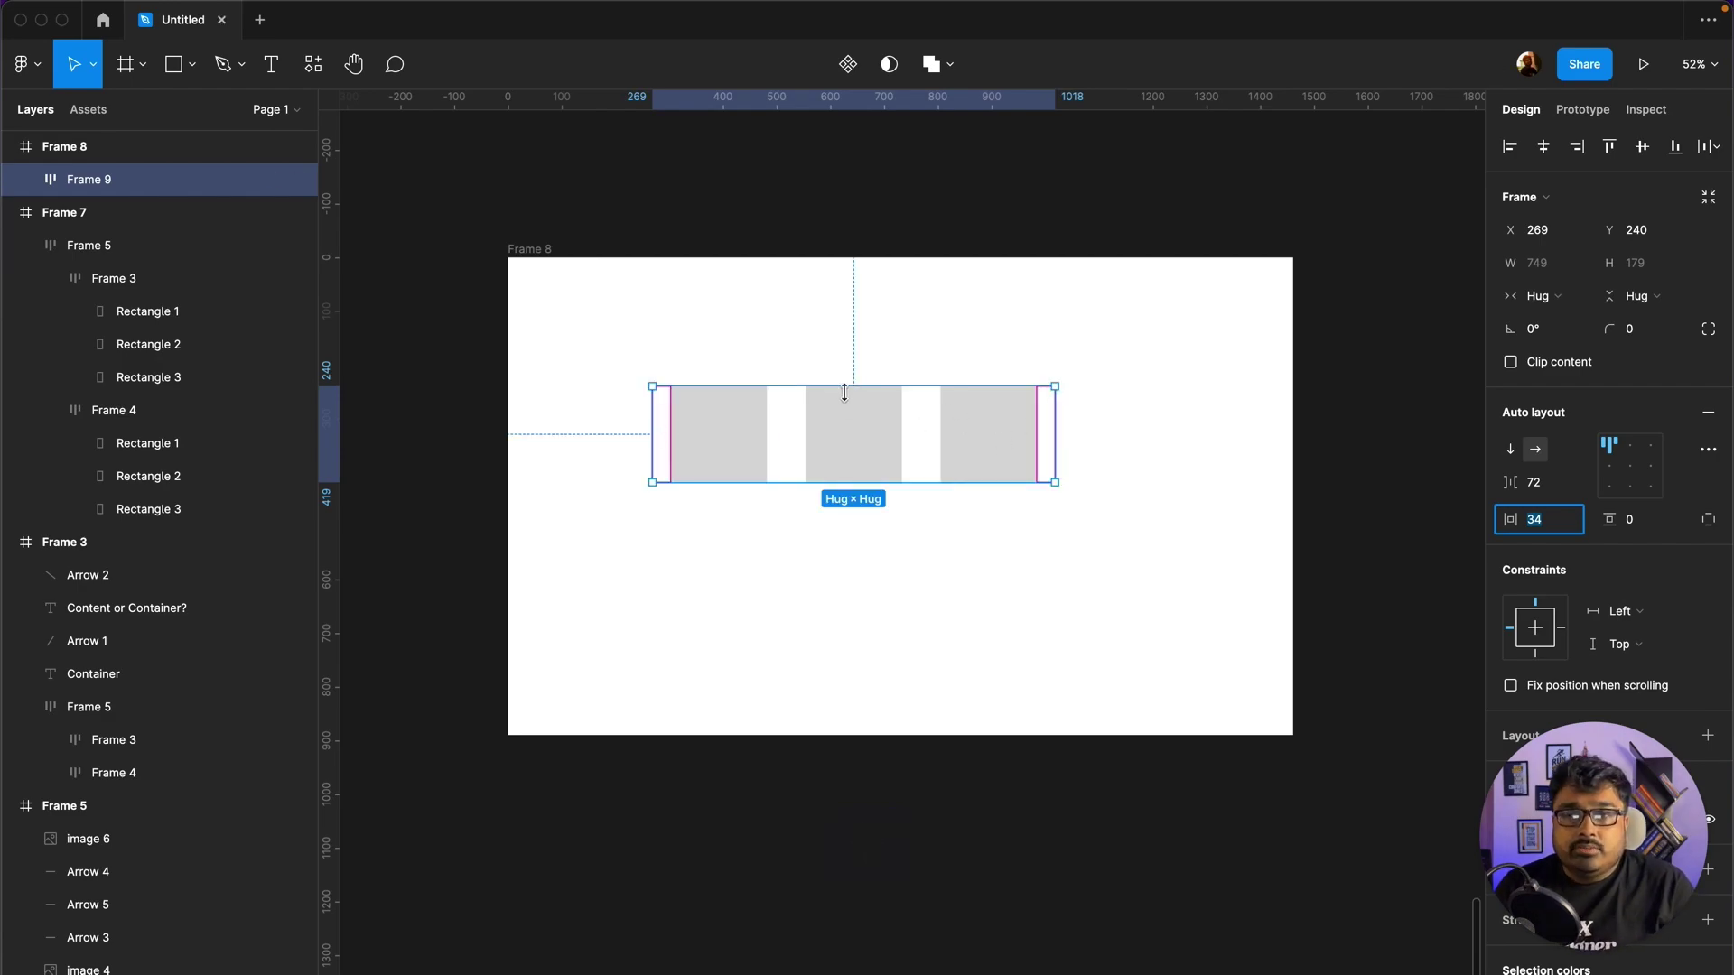
key(Up)
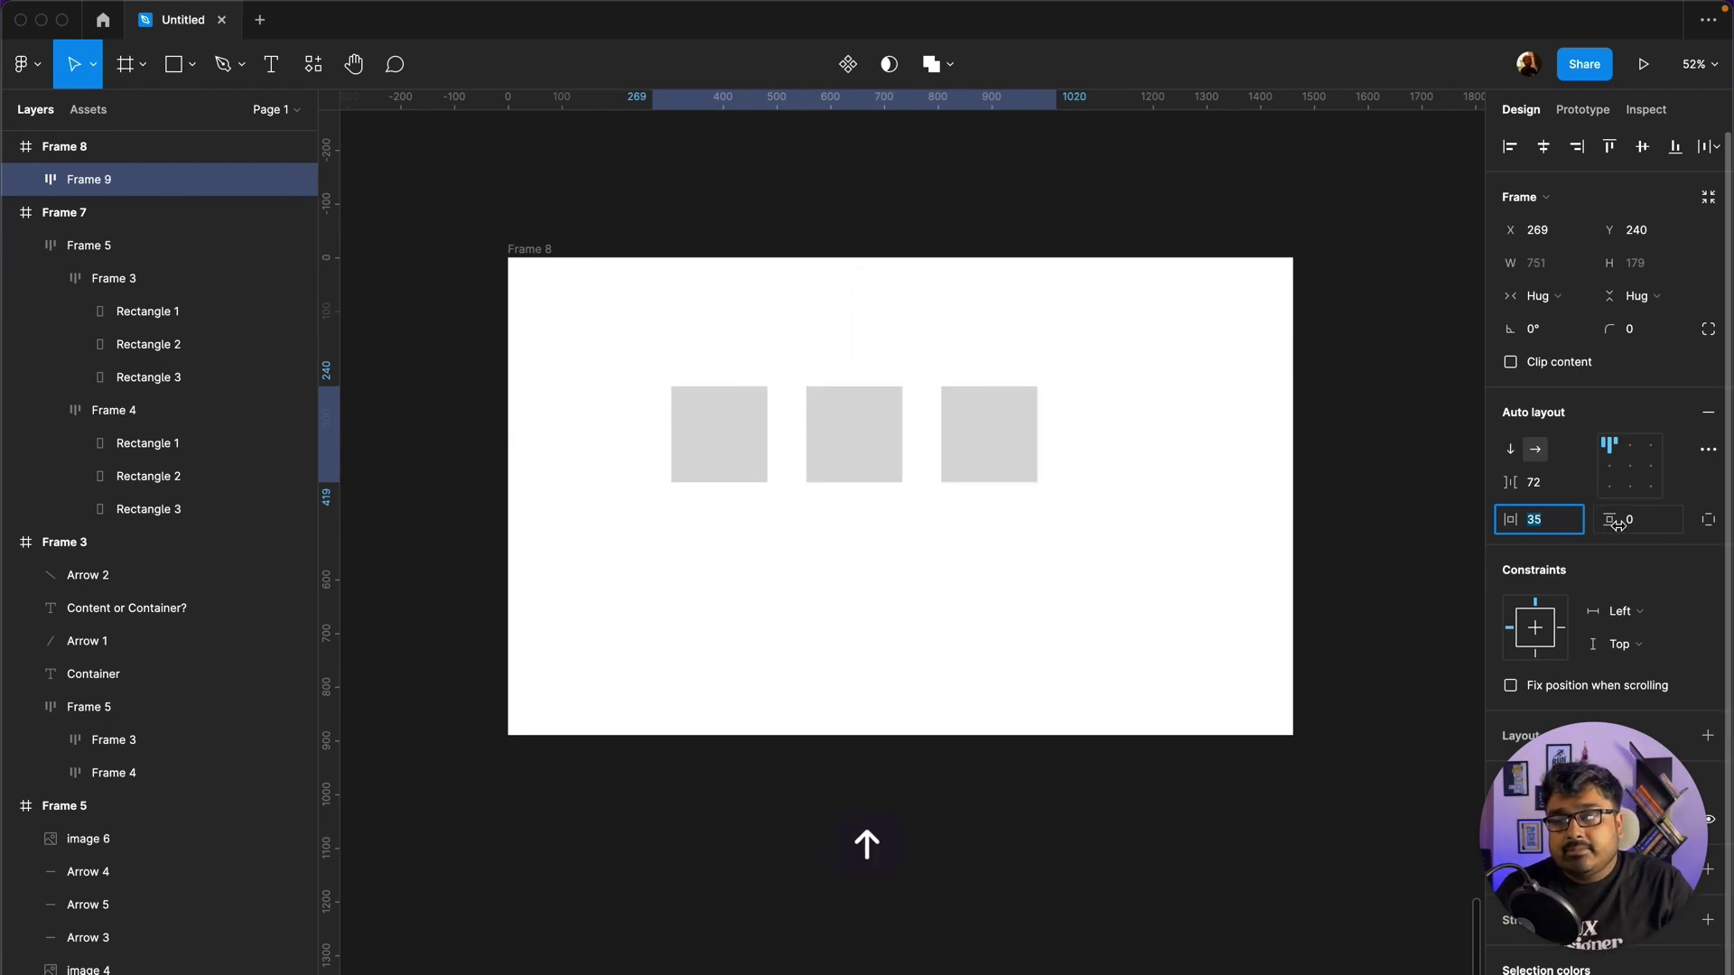
key(Tab)
key(Up)
key(Up)
key(Up)
key(Up)
key(Up)
key(Up)
key(Up)
key(Up)
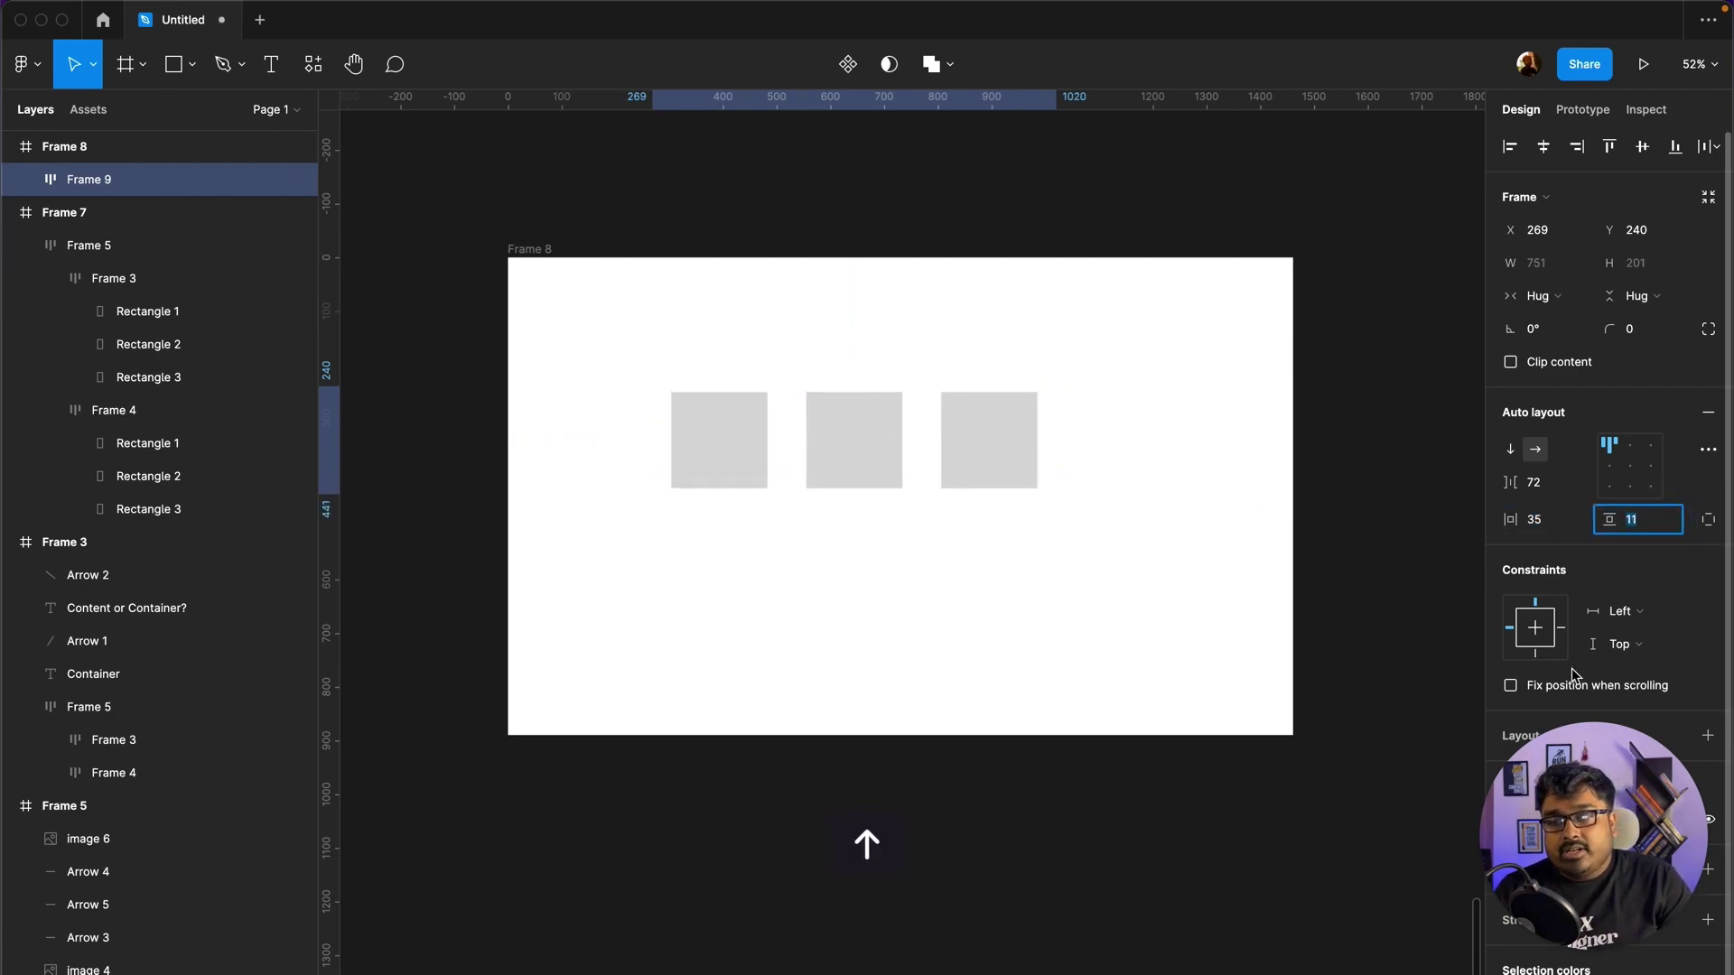
key(Up)
key(Up)
key(Up)
scroll(1576, 578, down, 2)
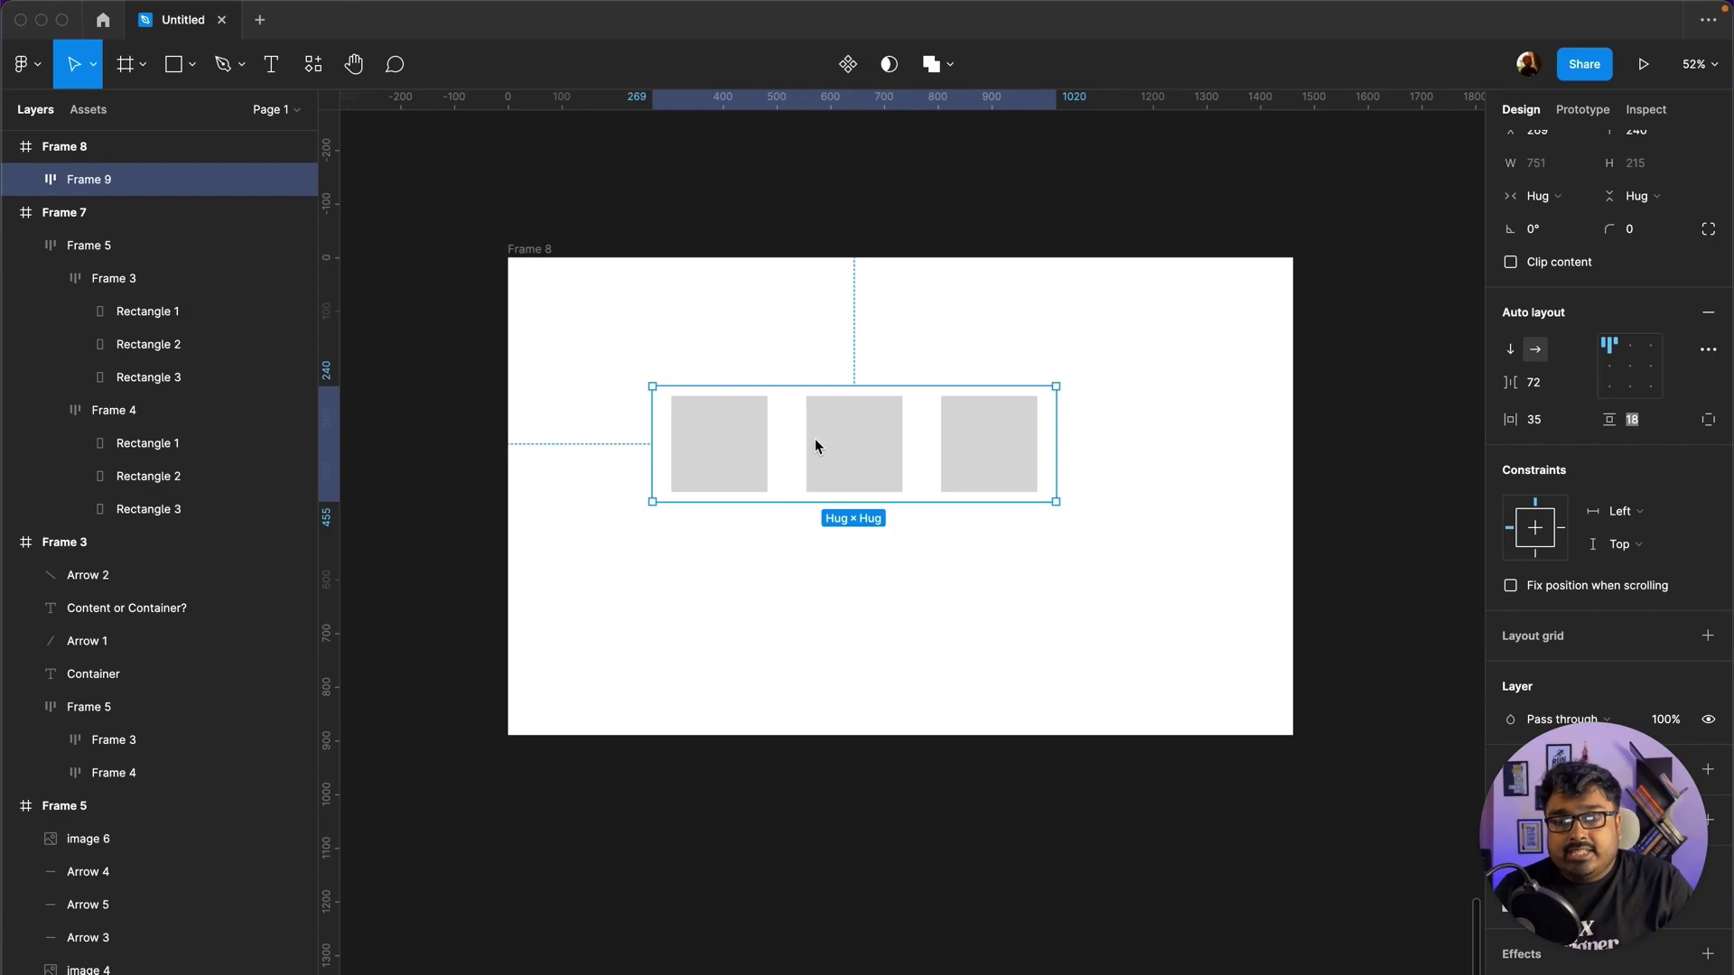
Step: Fill Frame 9 with red sampled from the canvas using the eyedropper
scroll(812, 386, up, 3)
key(ctrl+c)
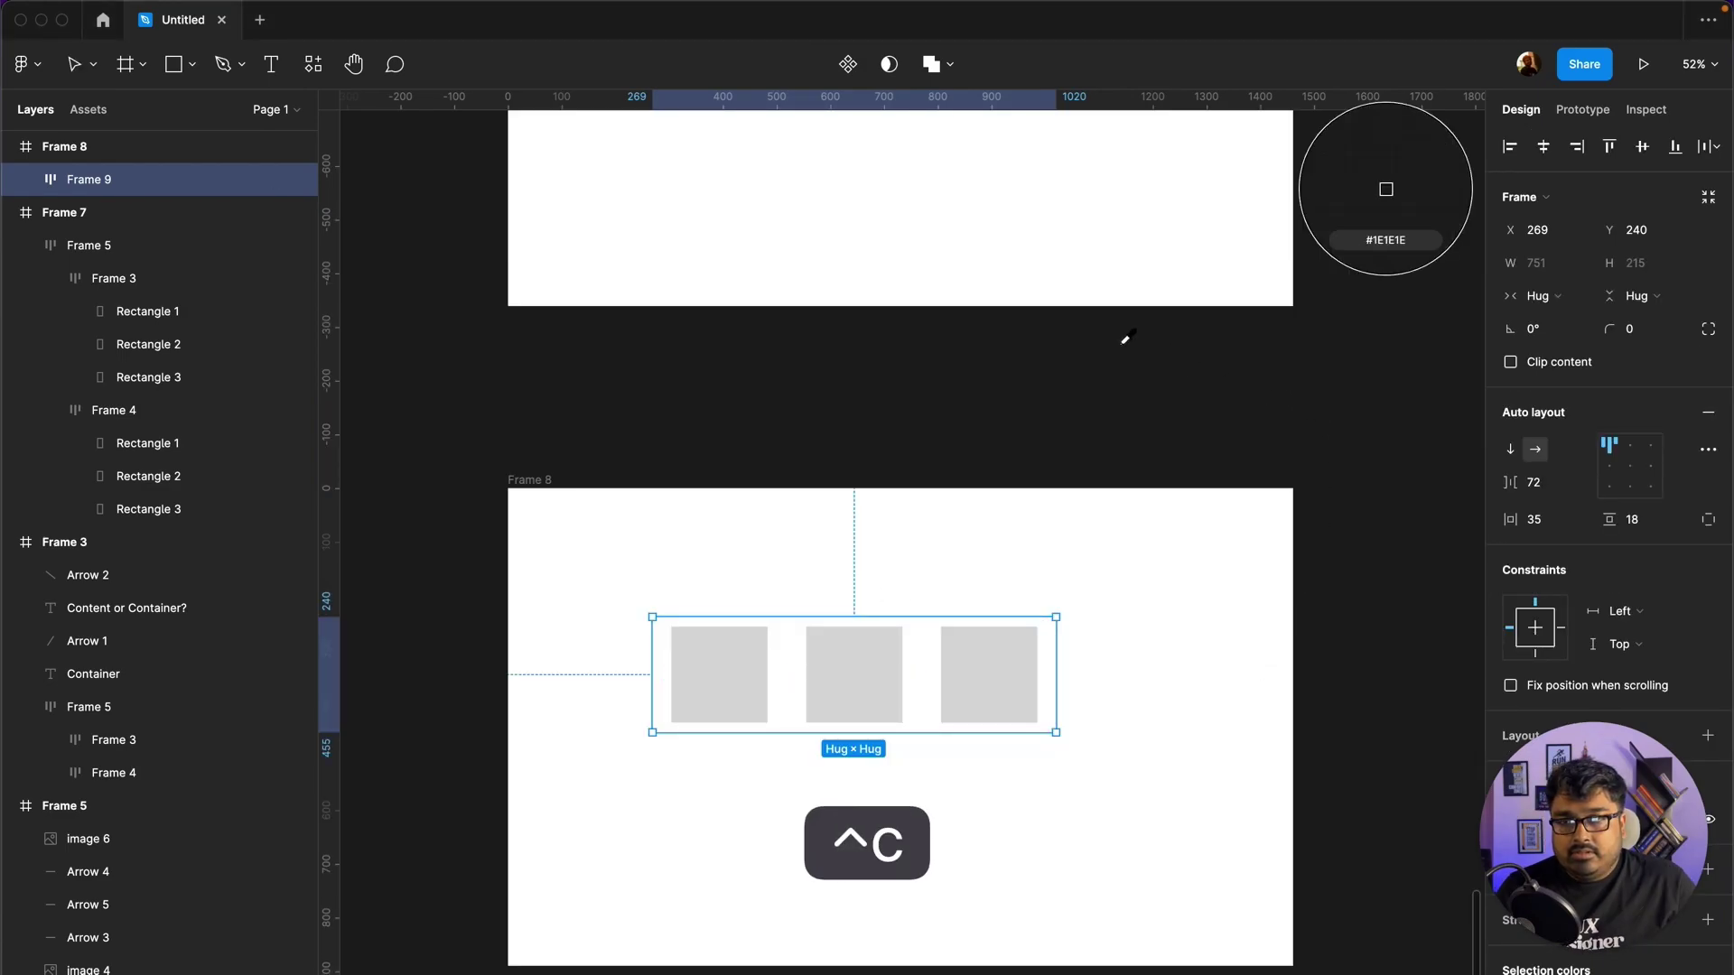
click(1176, 610)
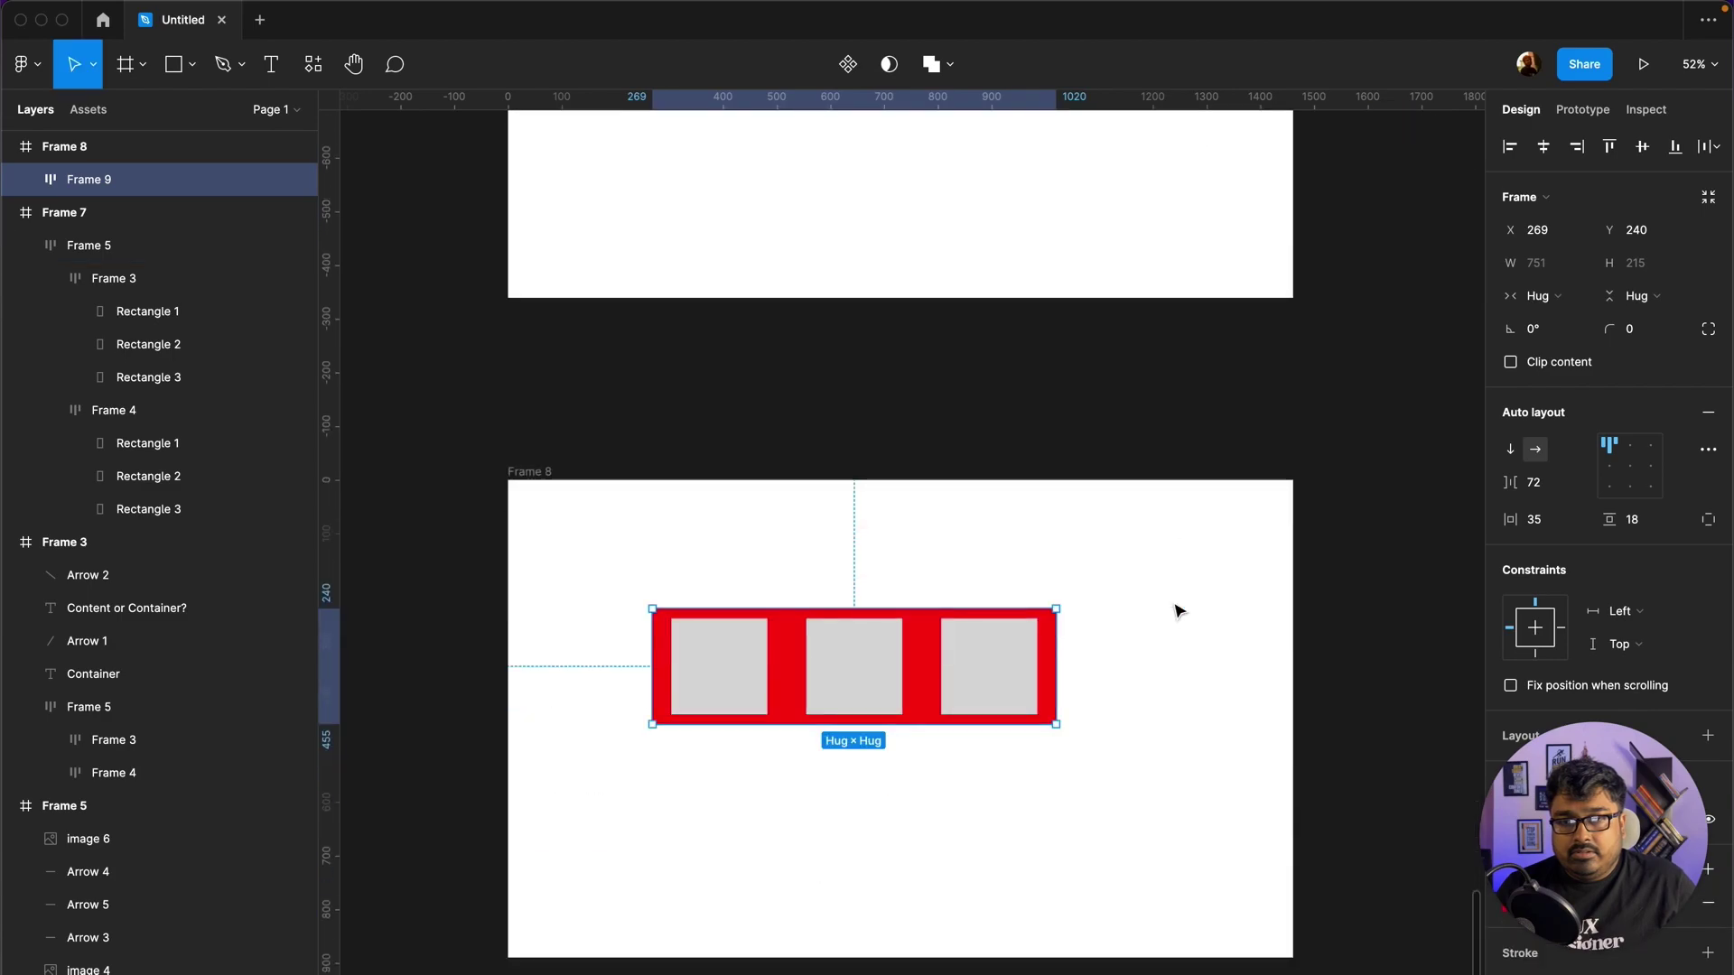
click(1172, 605)
click(948, 658)
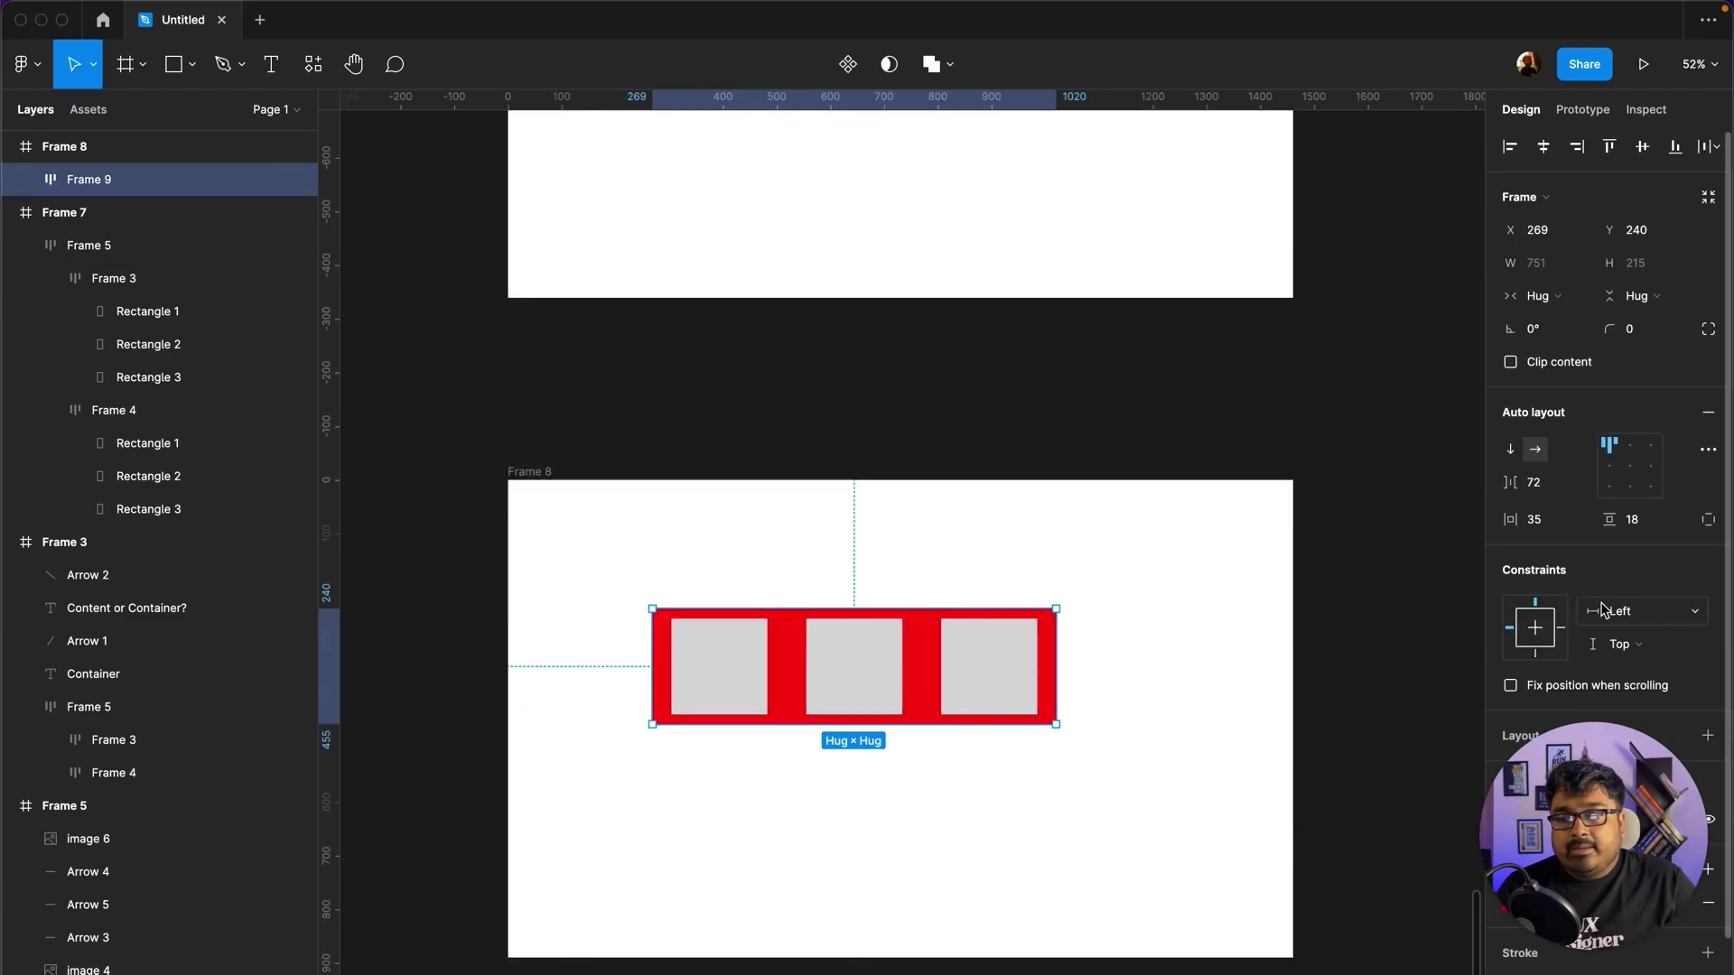
Step: Raise Frame 9's vertical padding to 33, keeping the row layout horizontal
click(1646, 524)
key(Up)
key(Up)
key(Up)
key(Up)
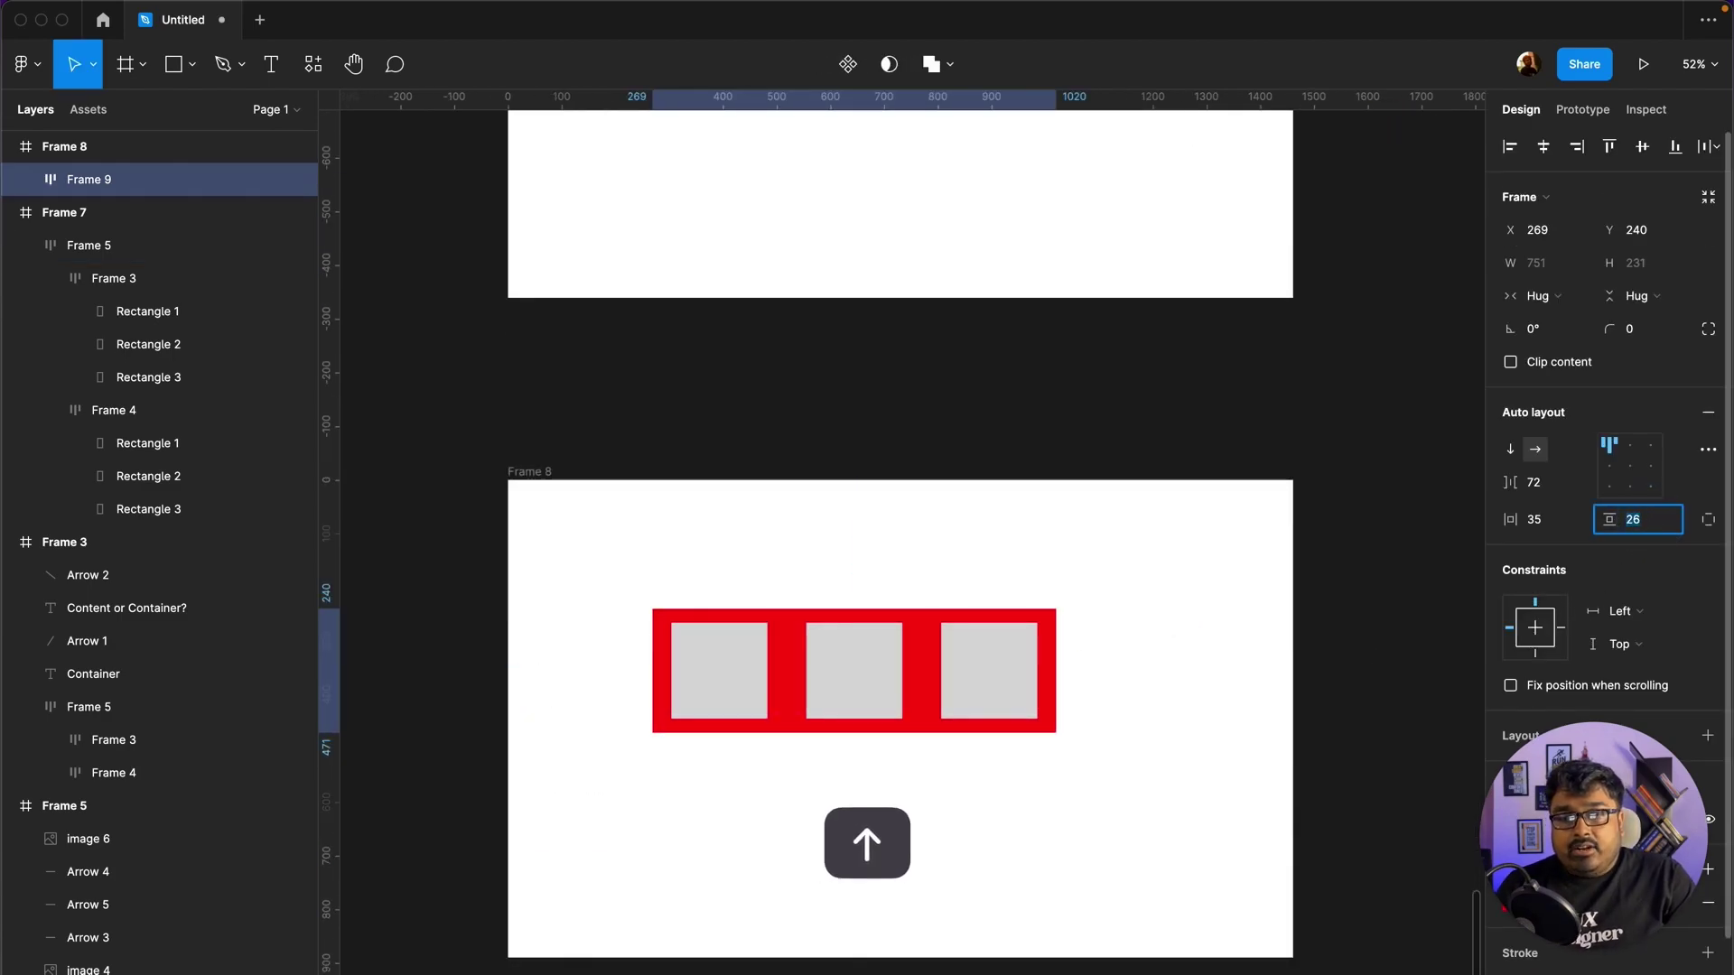
key(Up)
key(Up)
key(Up)
key(Up)
key(Up)
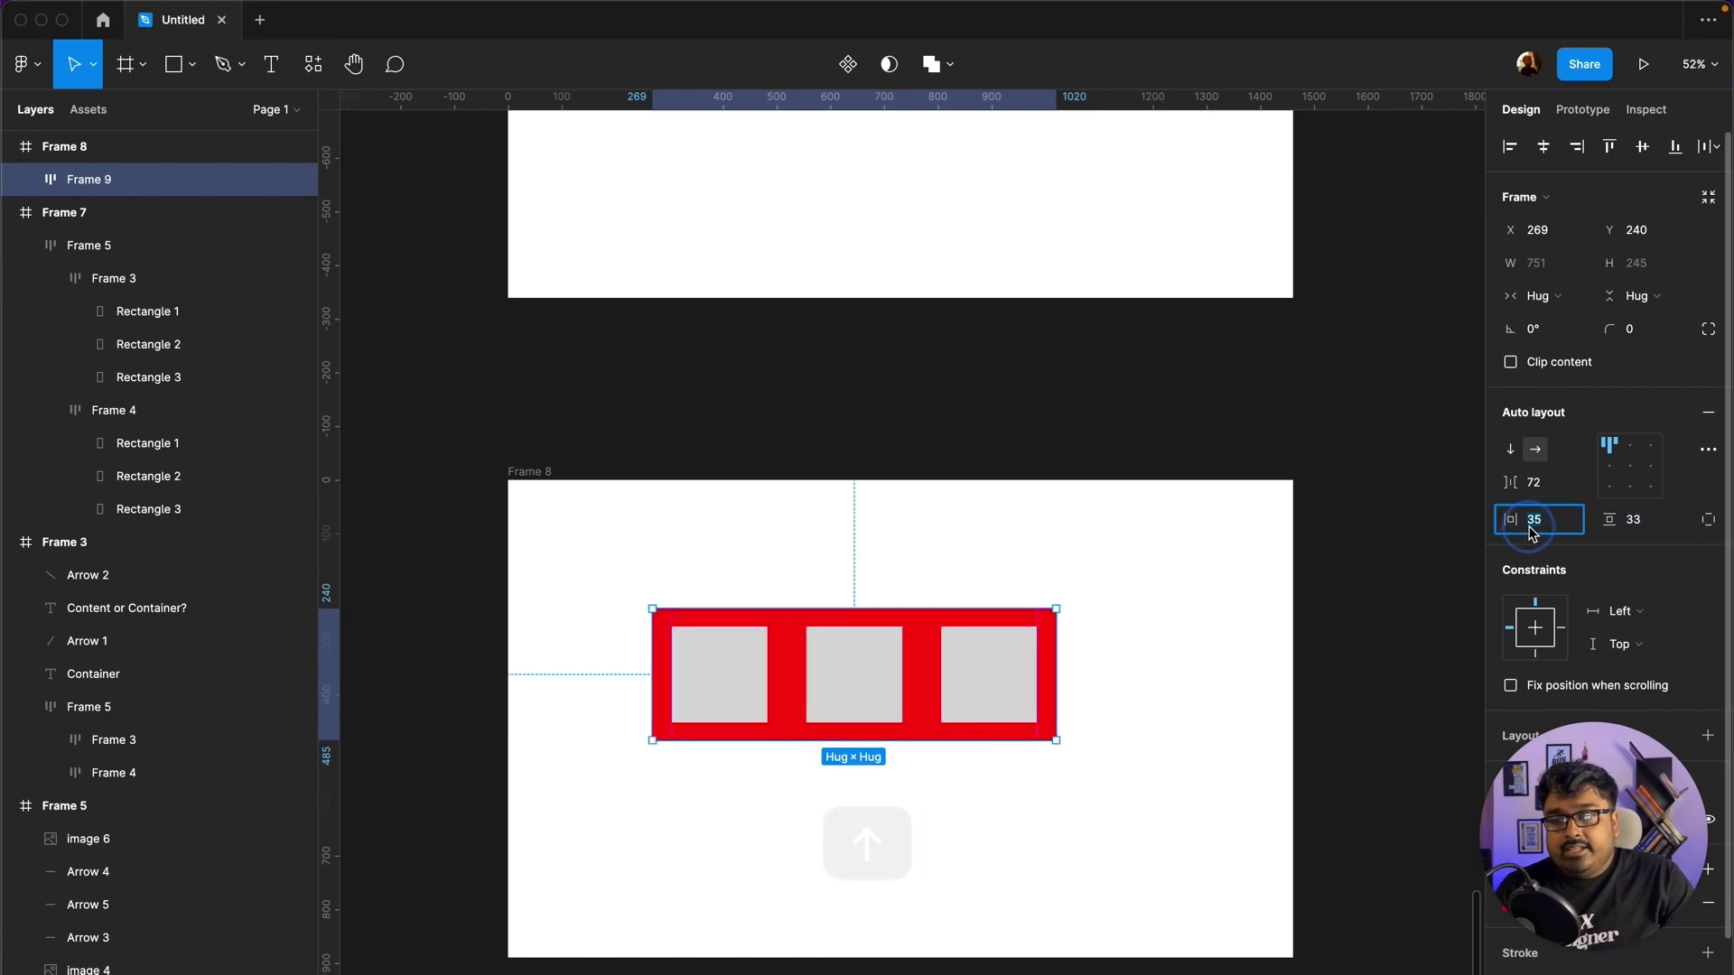
click(1540, 482)
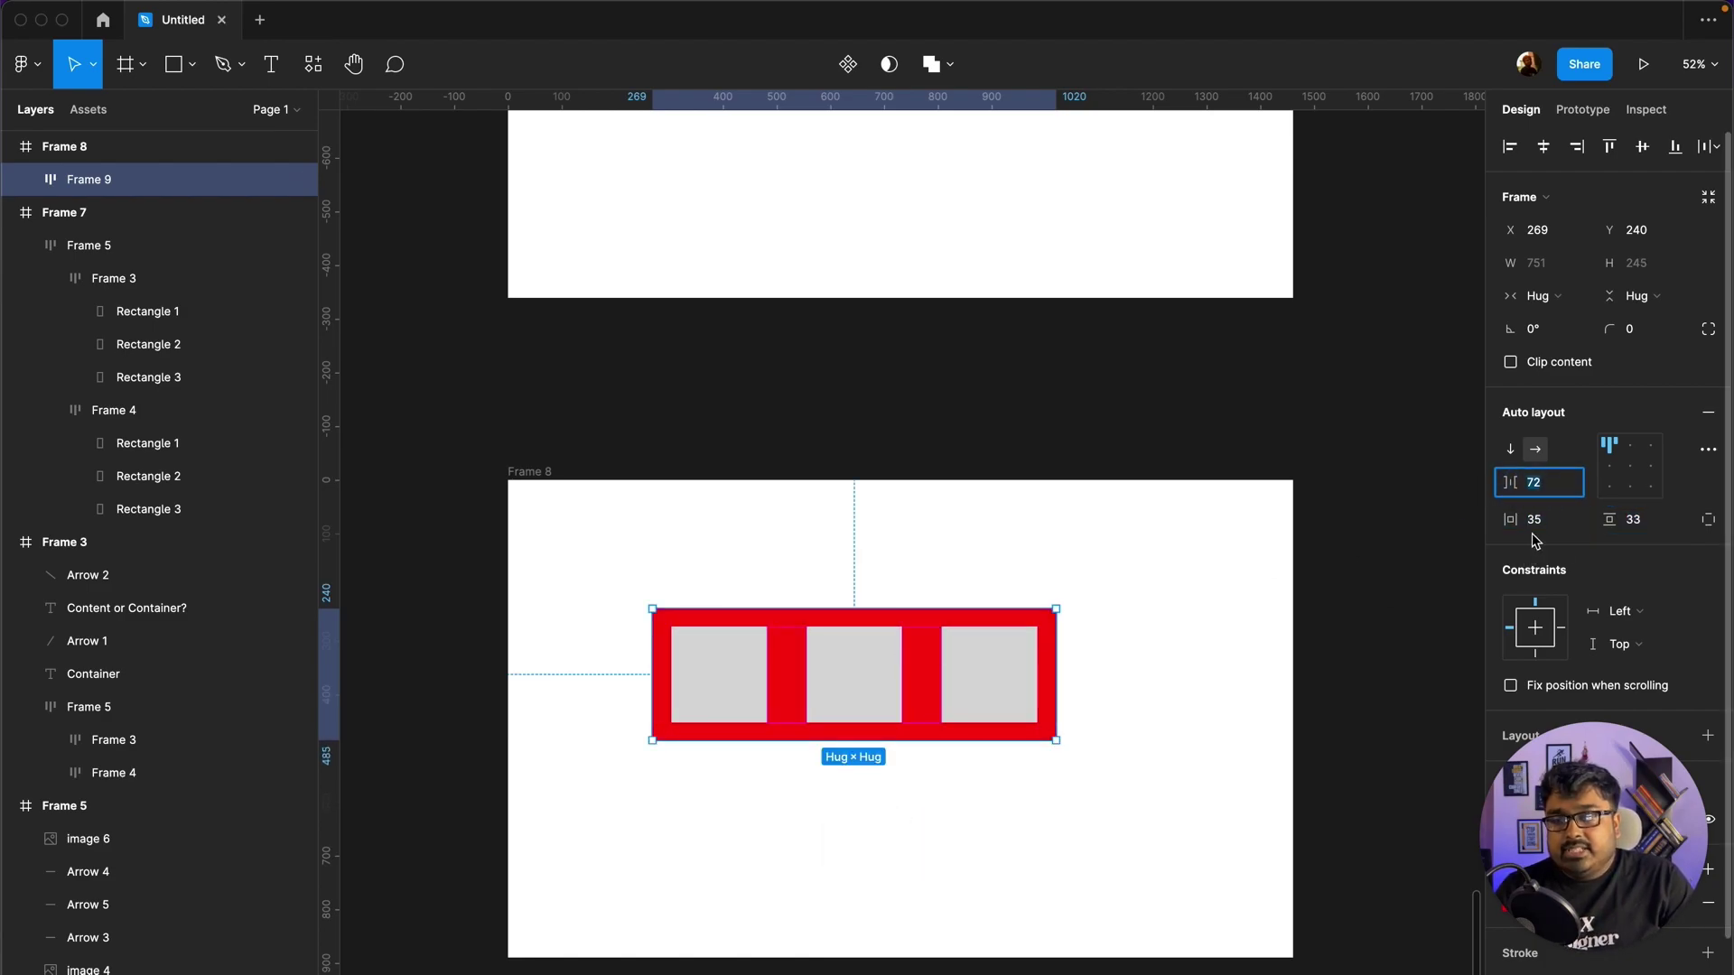
click(1639, 523)
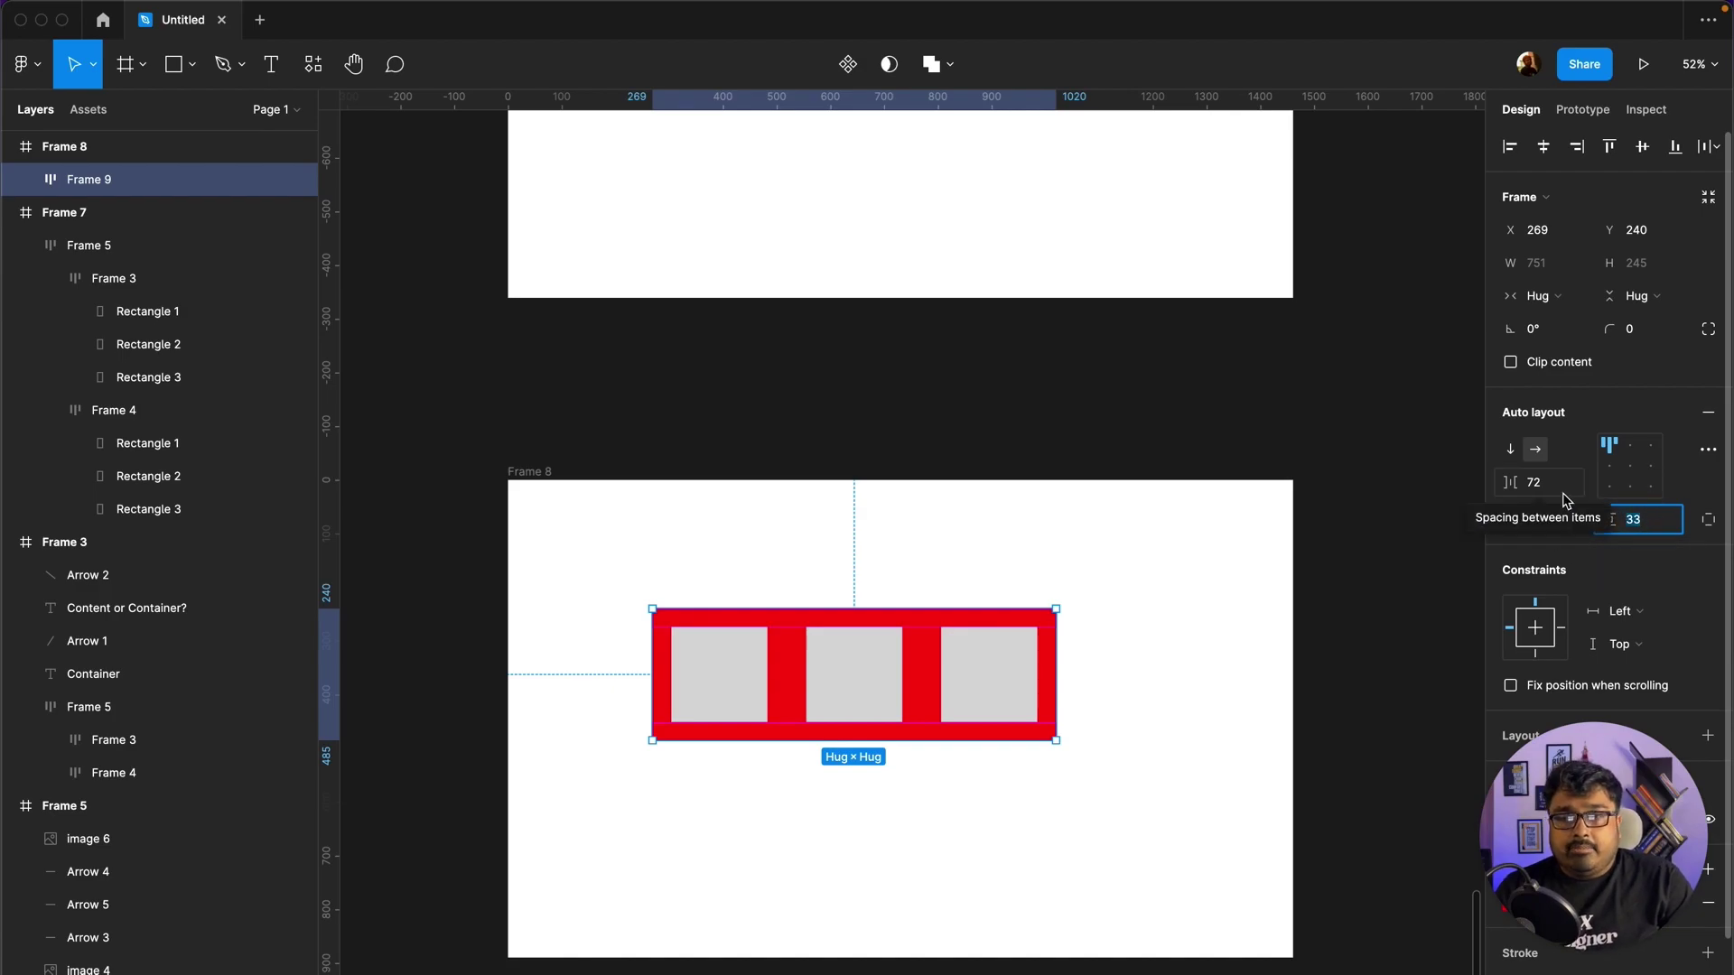
click(1513, 452)
click(1534, 450)
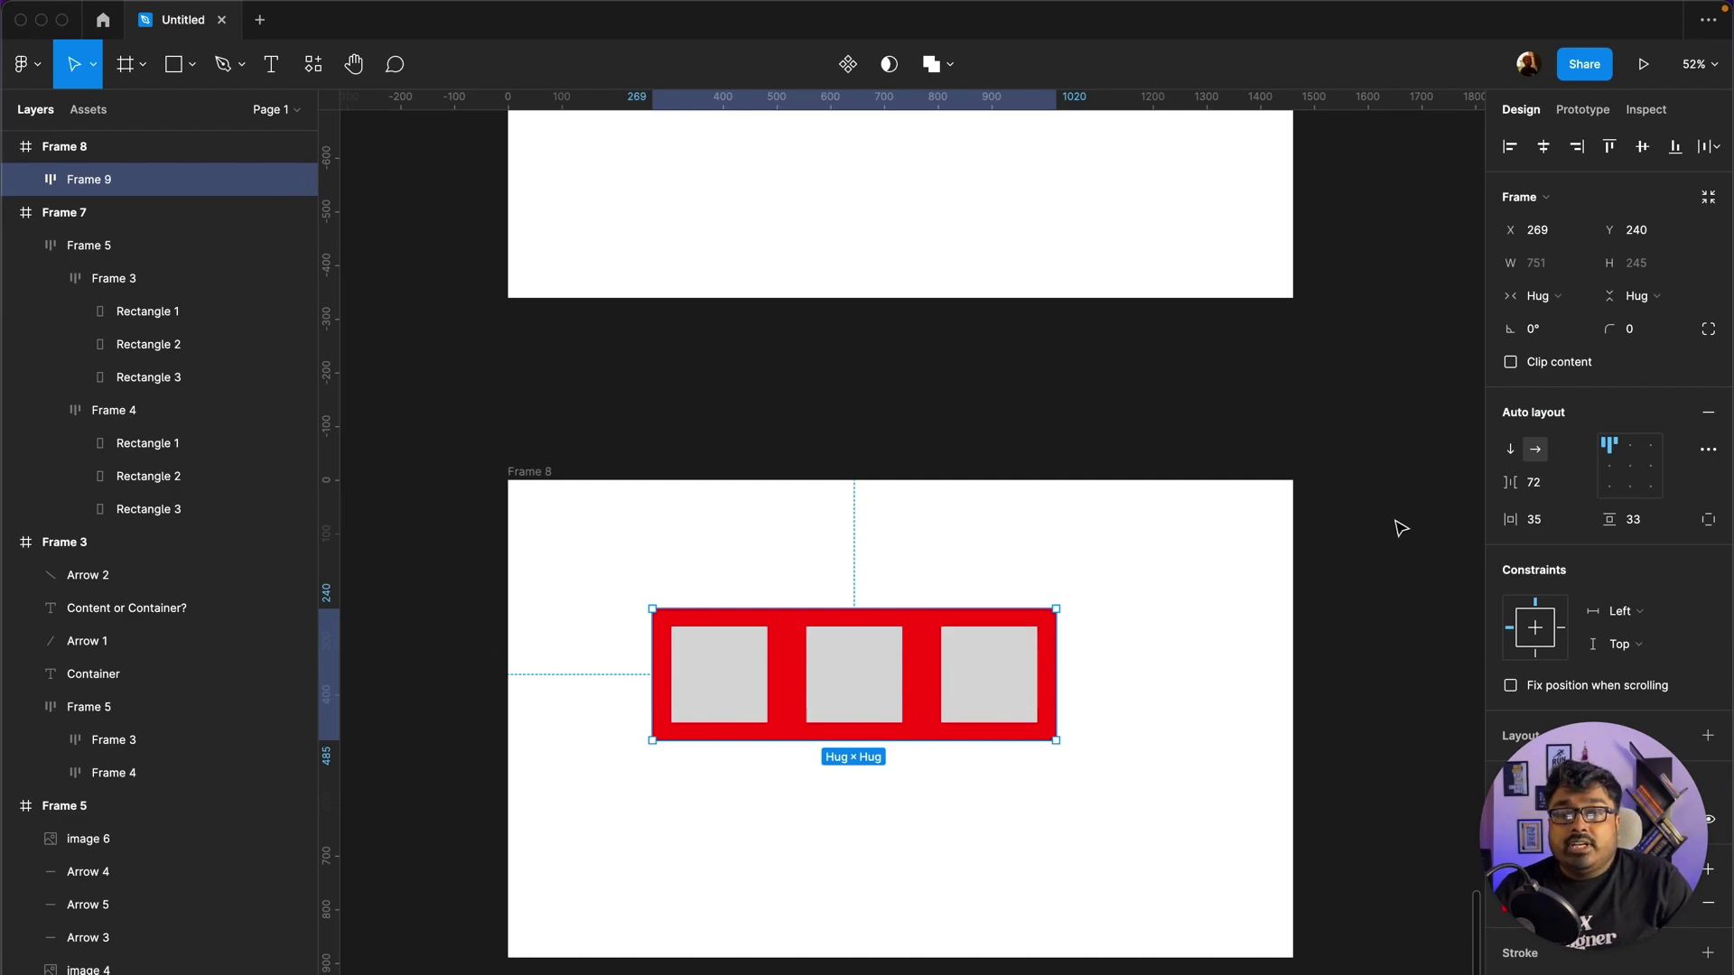
Step: Toggle Frame 9 between vertical and horizontal direction, leave it horizontal, and open advanced layout
click(1514, 450)
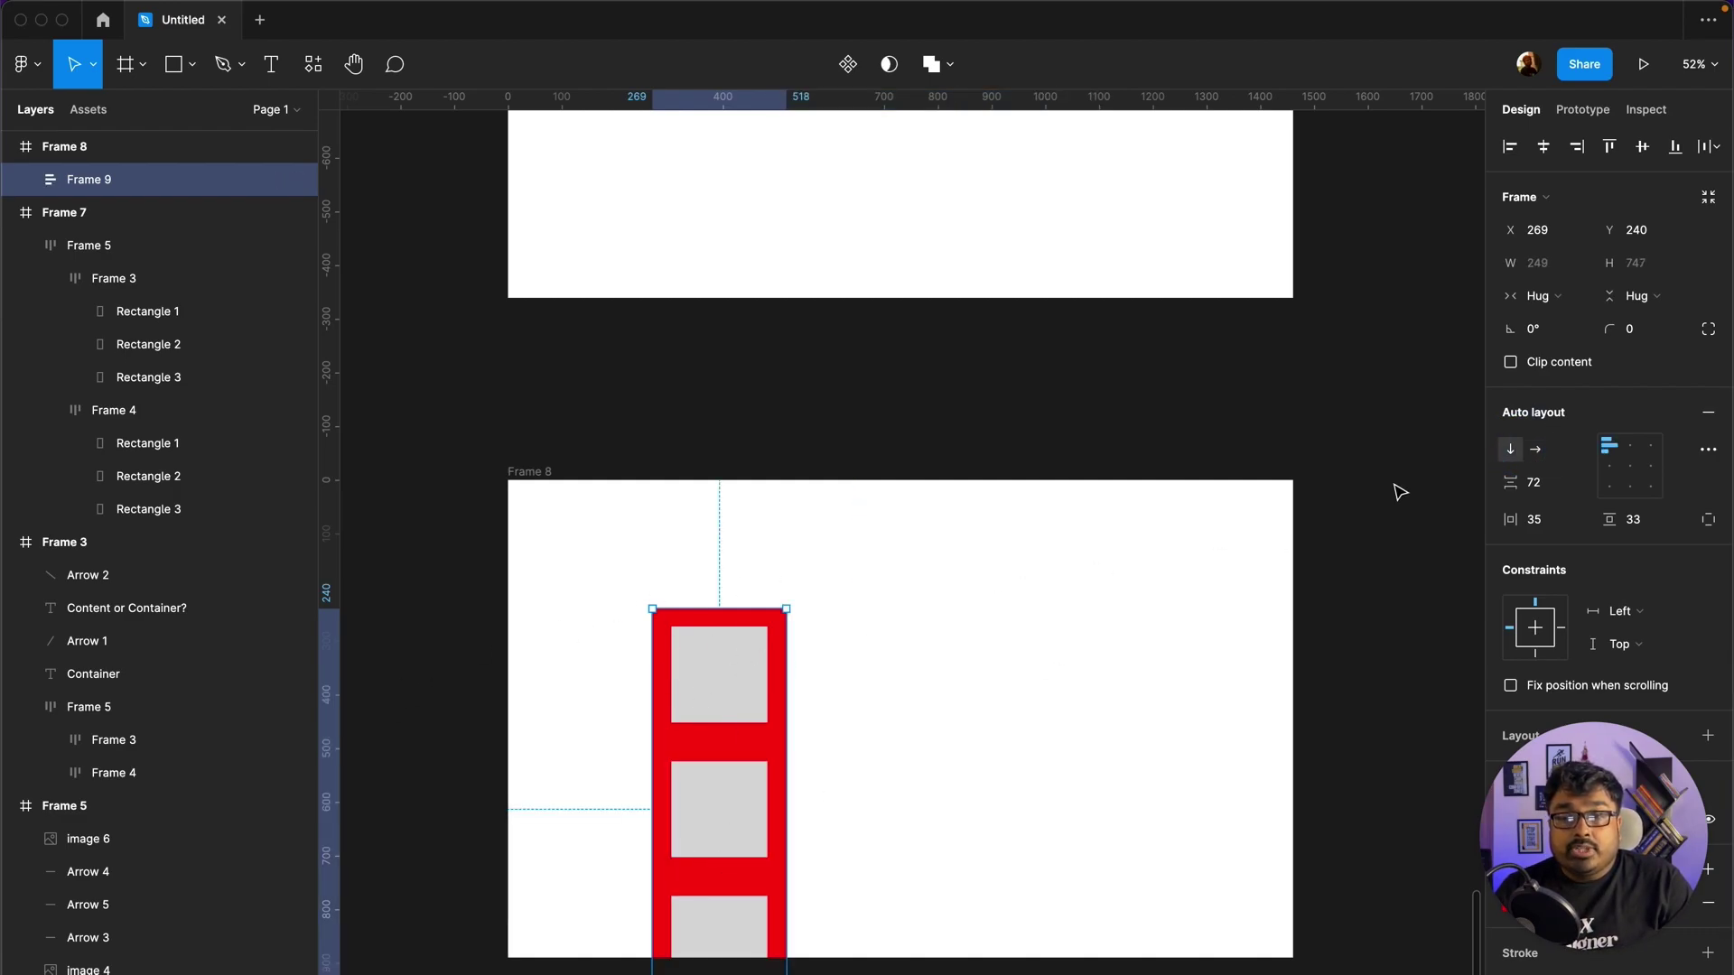
click(1536, 459)
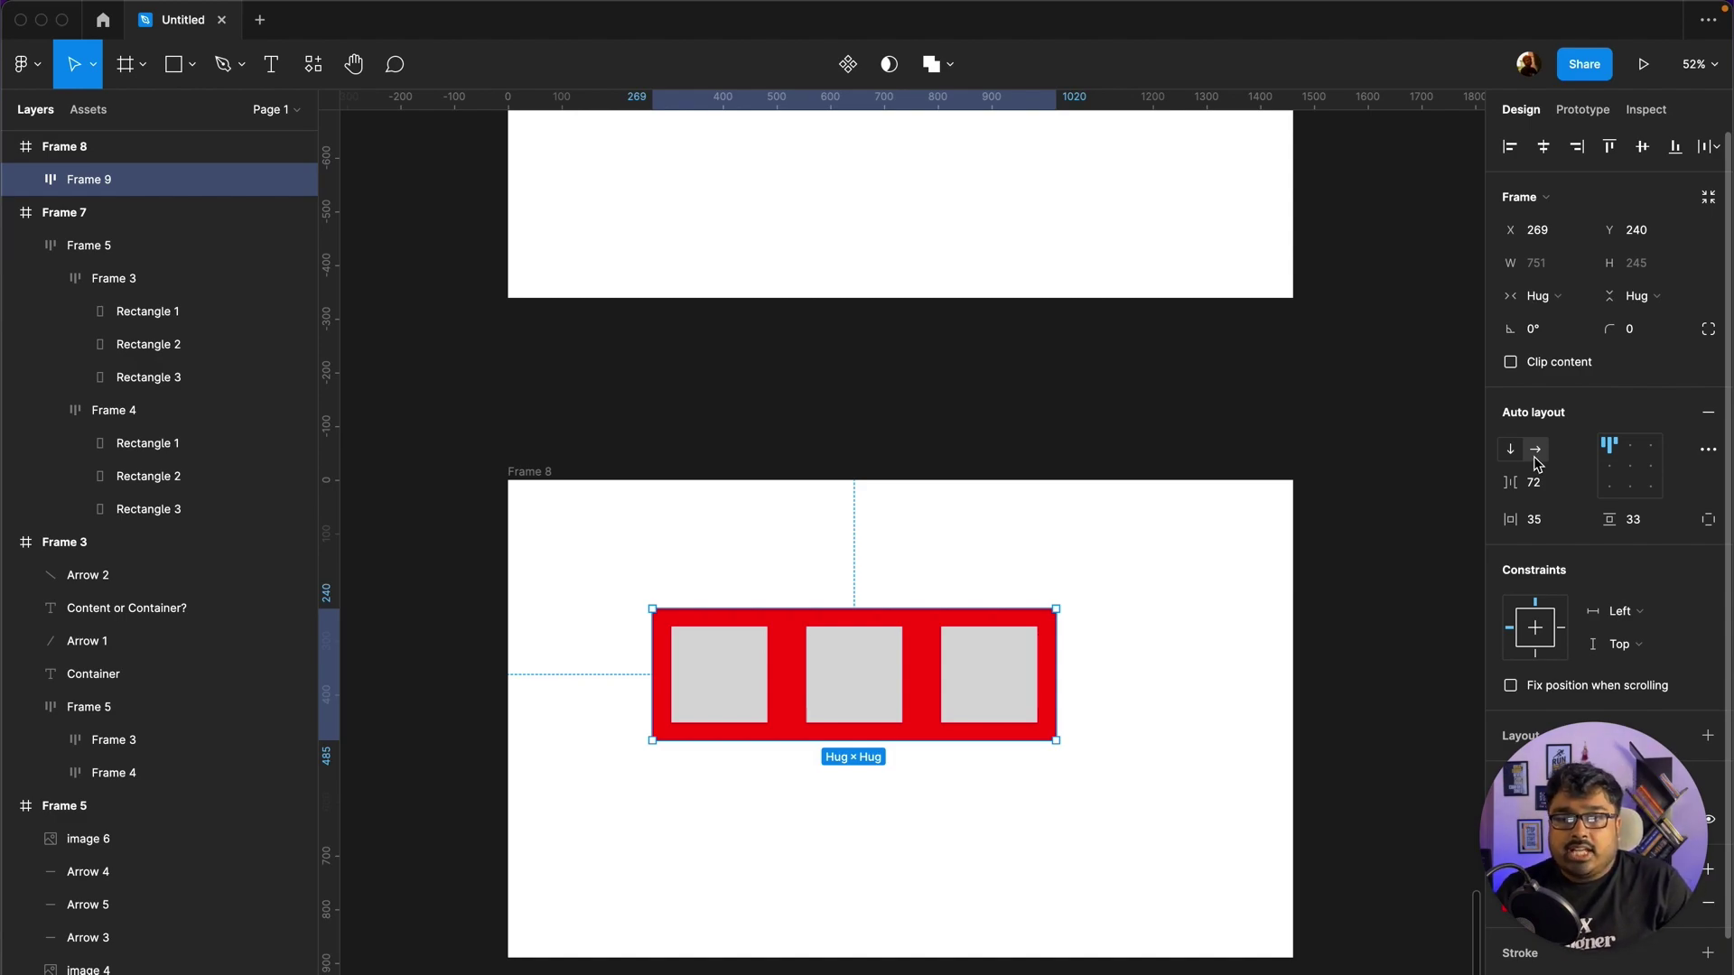
click(1513, 451)
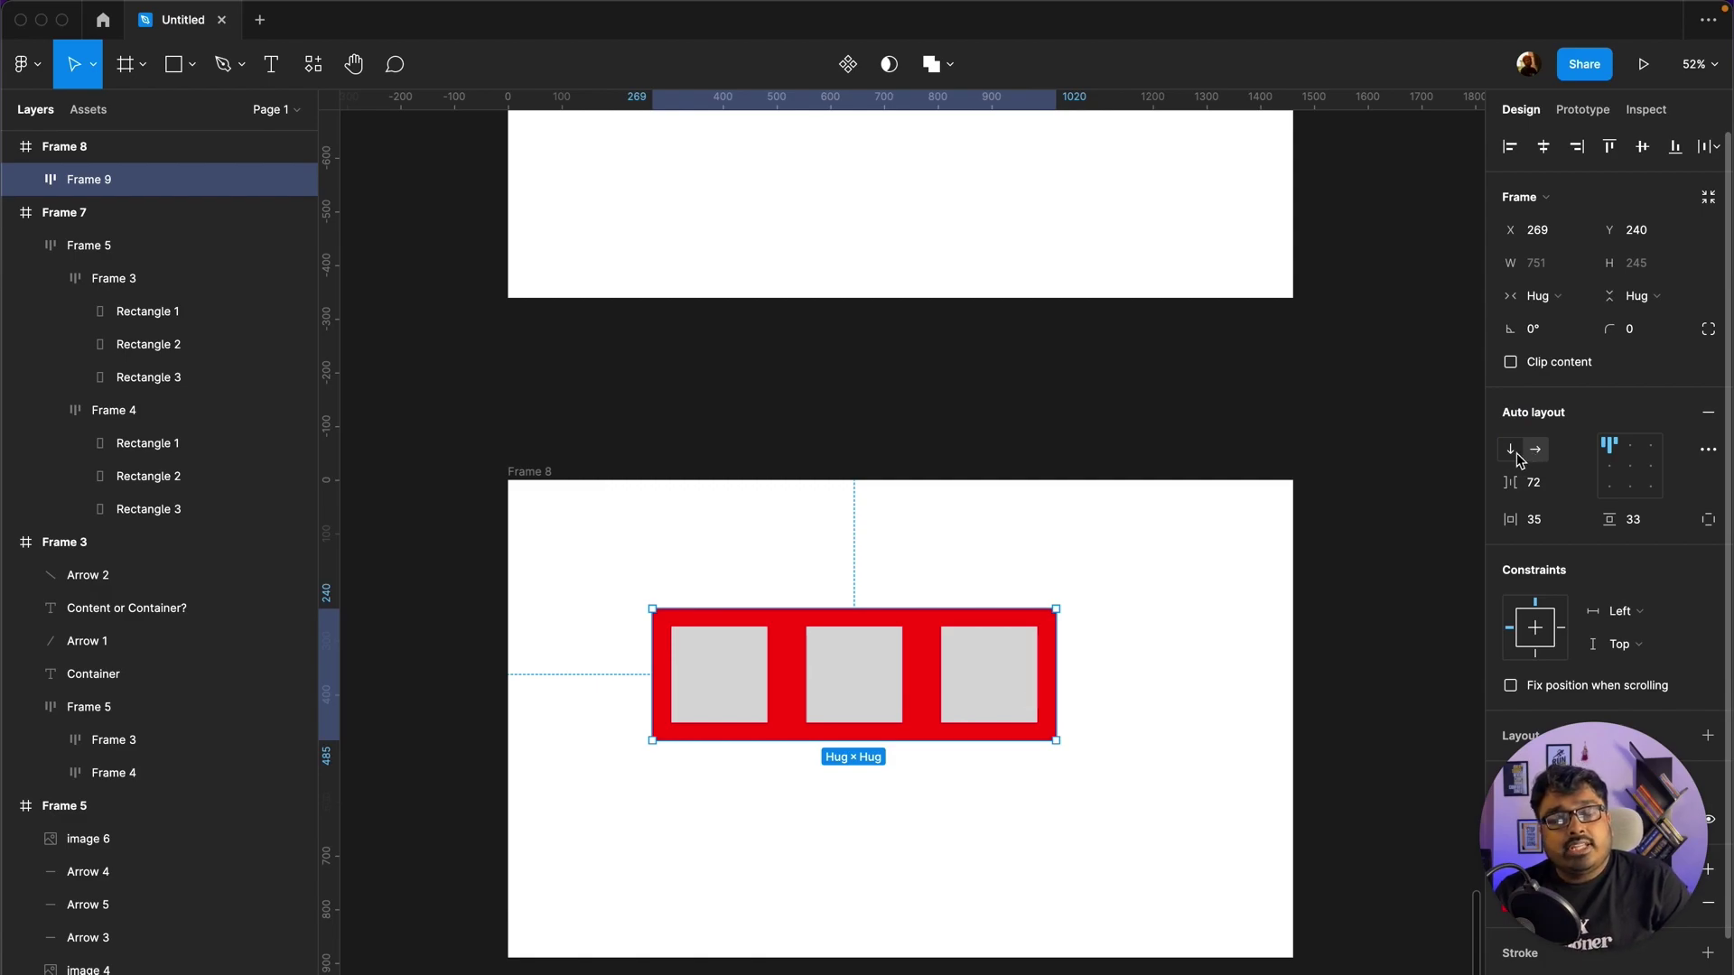
click(1519, 457)
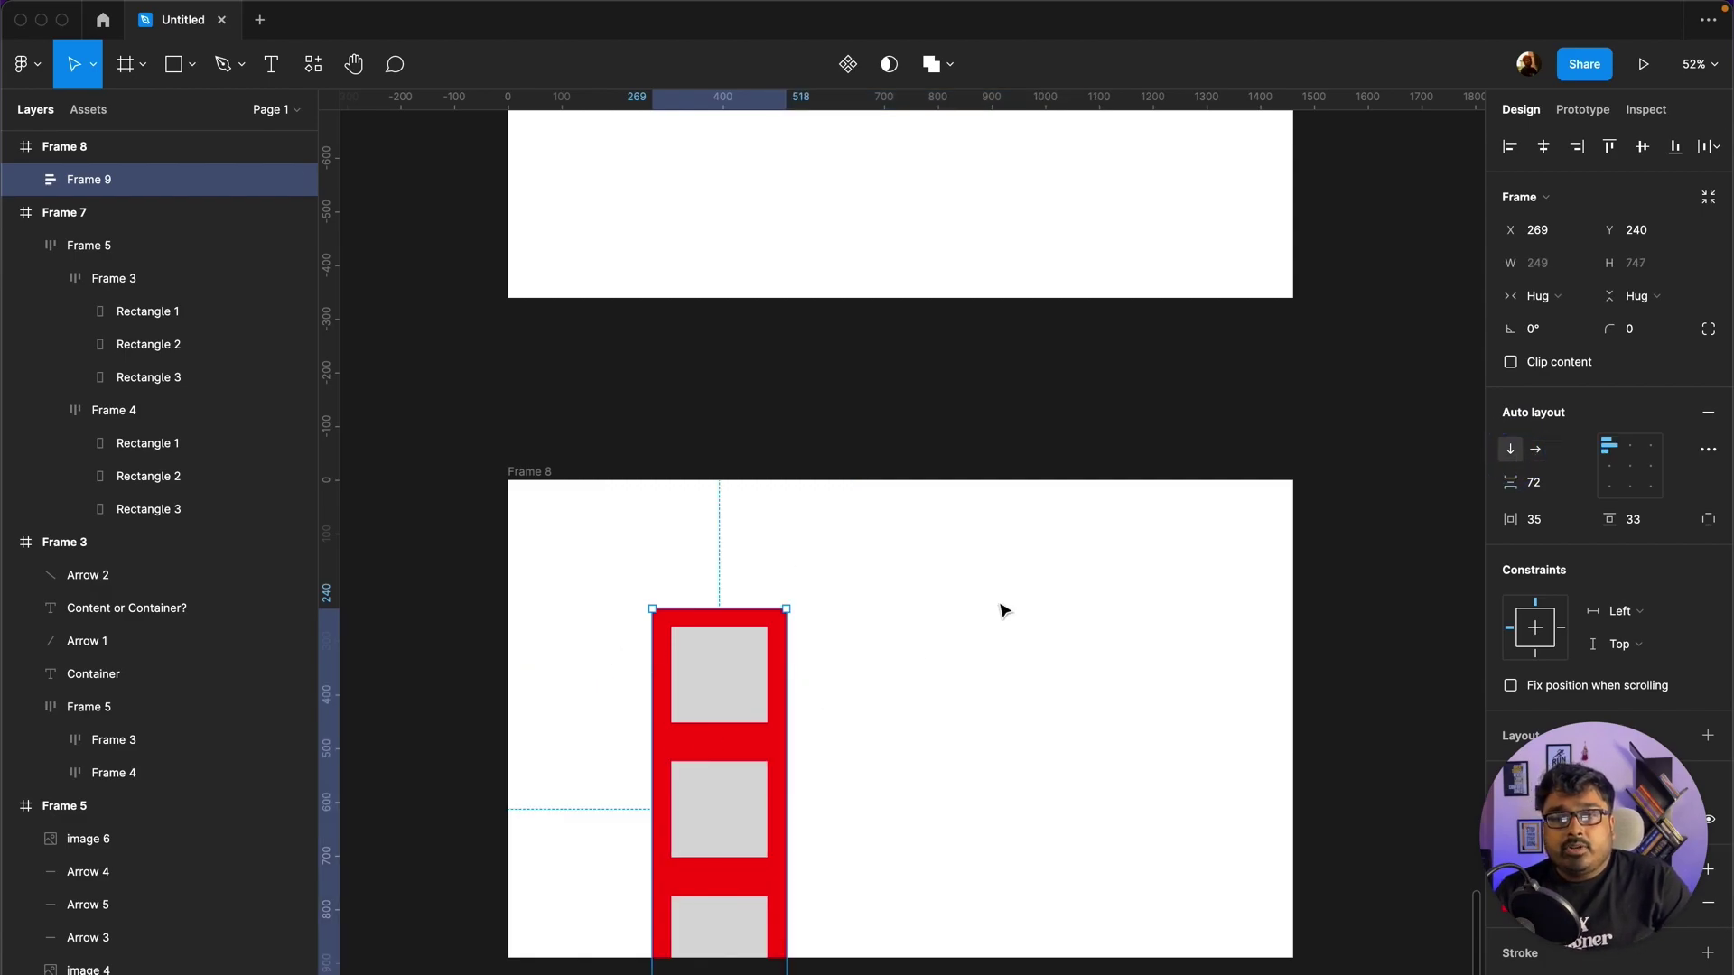
click(1536, 449)
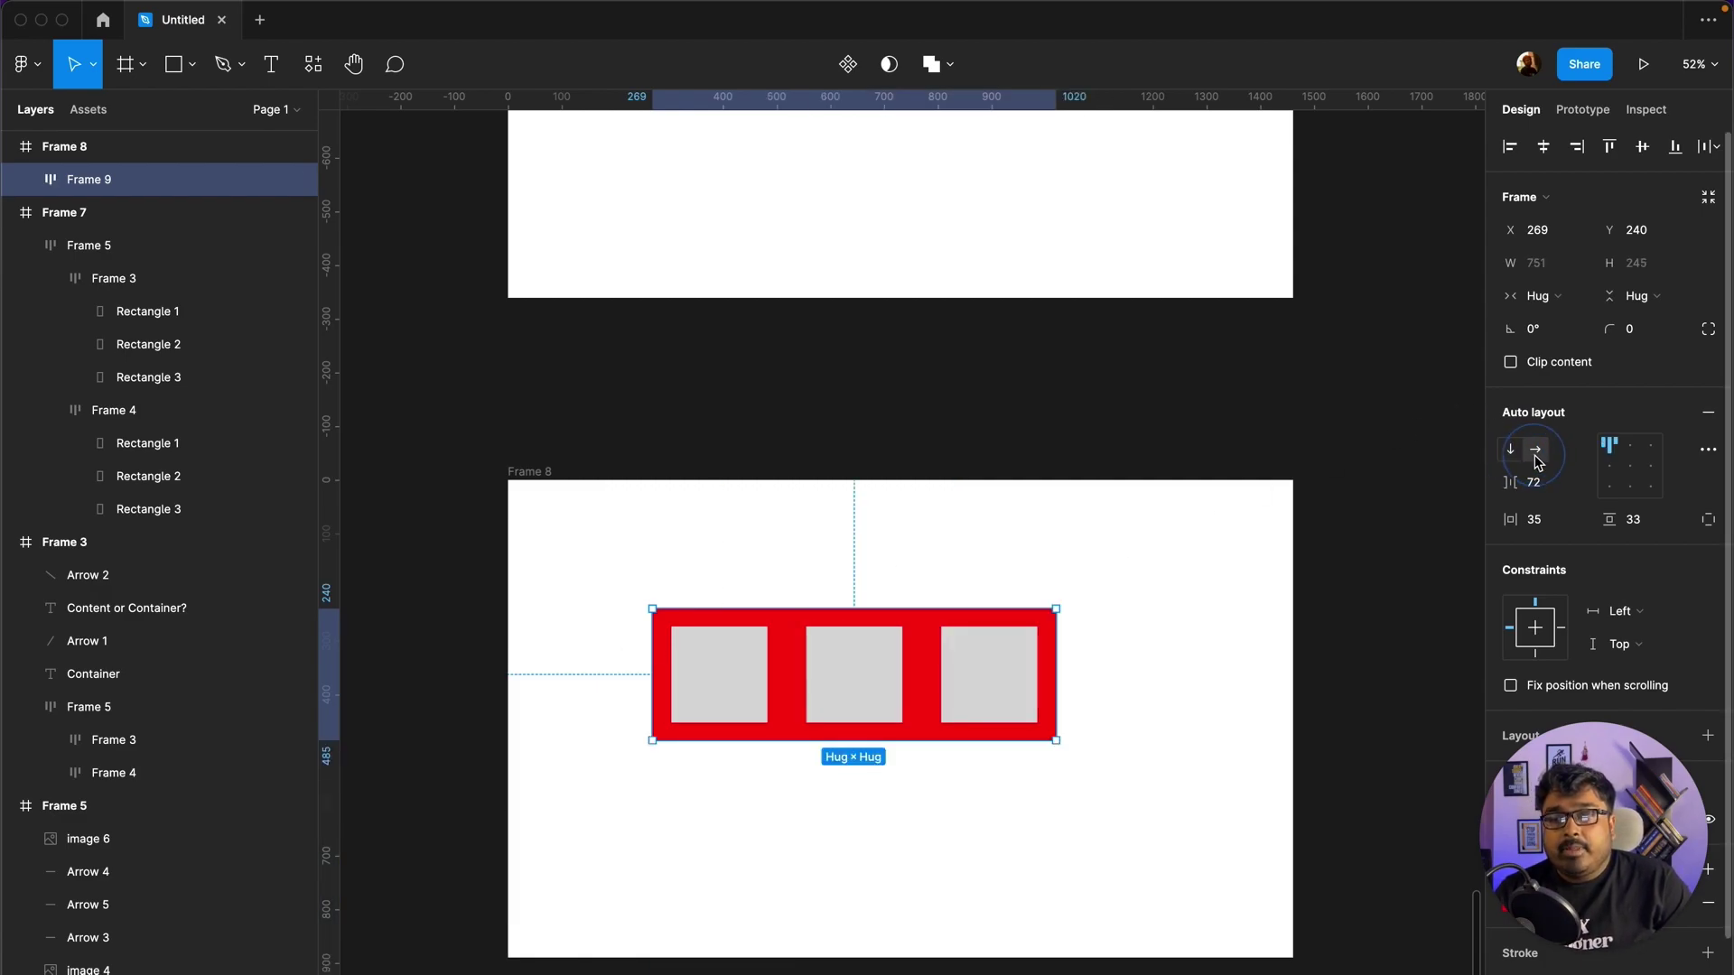
click(1710, 451)
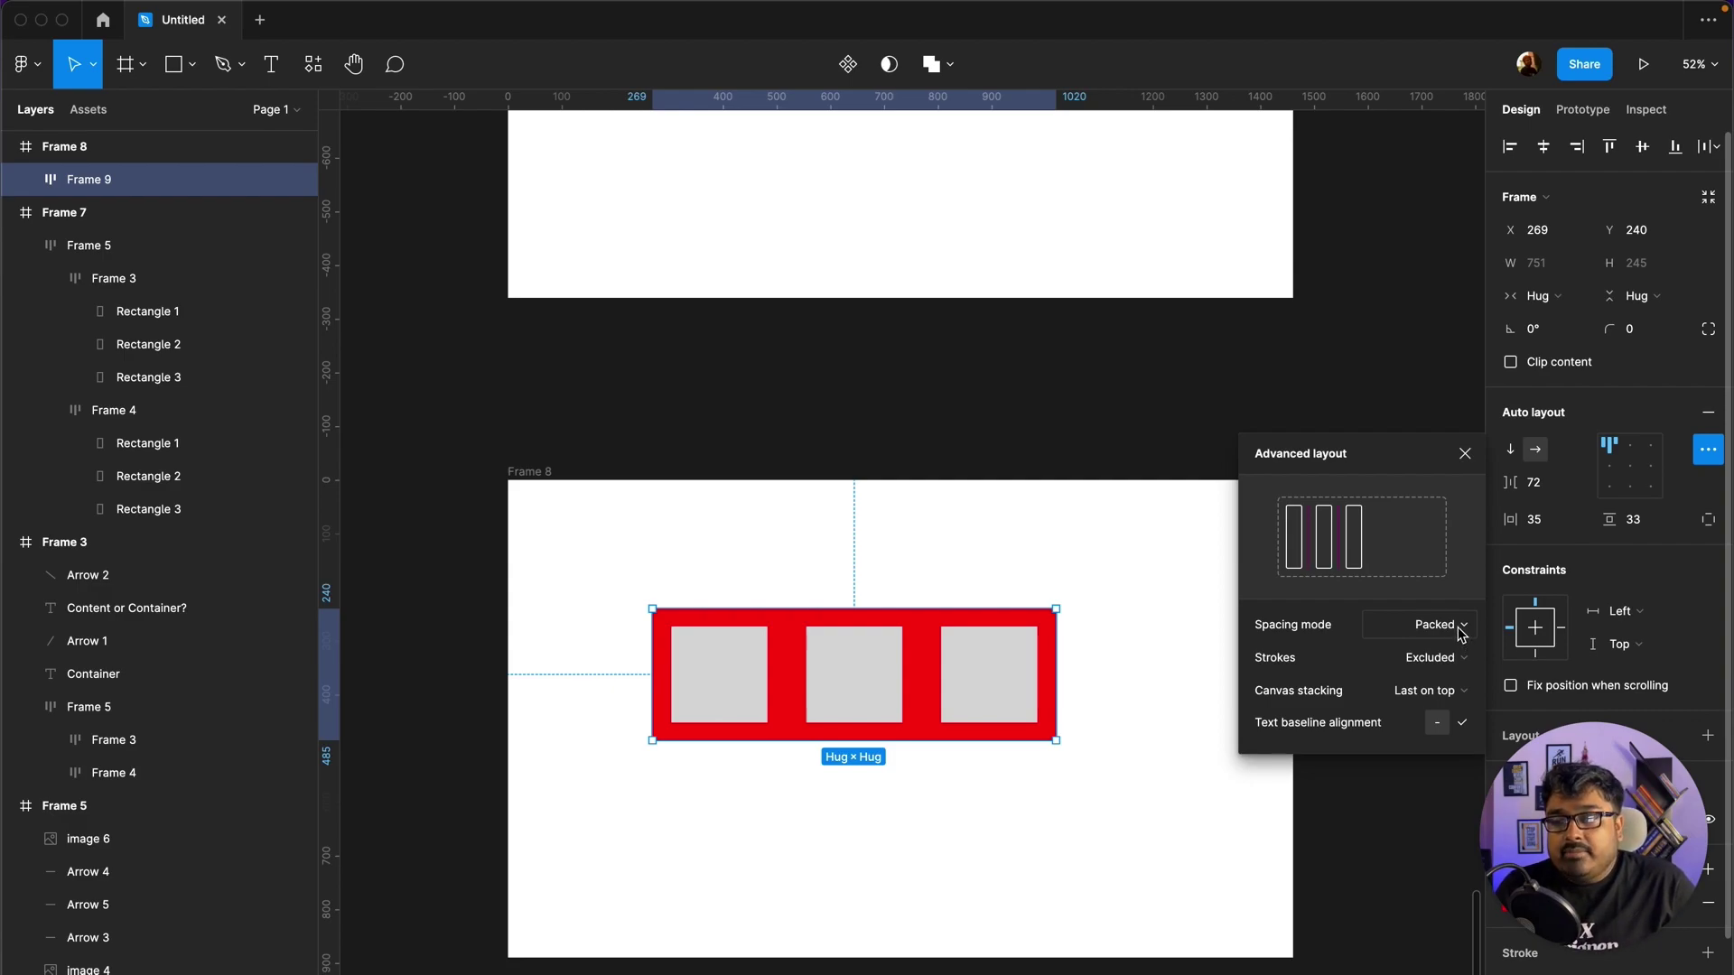
Step: Fix Frame 9's width at 751, keeping Packed spacing, Excluded strokes and Last-on-top stacking
click(1619, 456)
double_click(1620, 456)
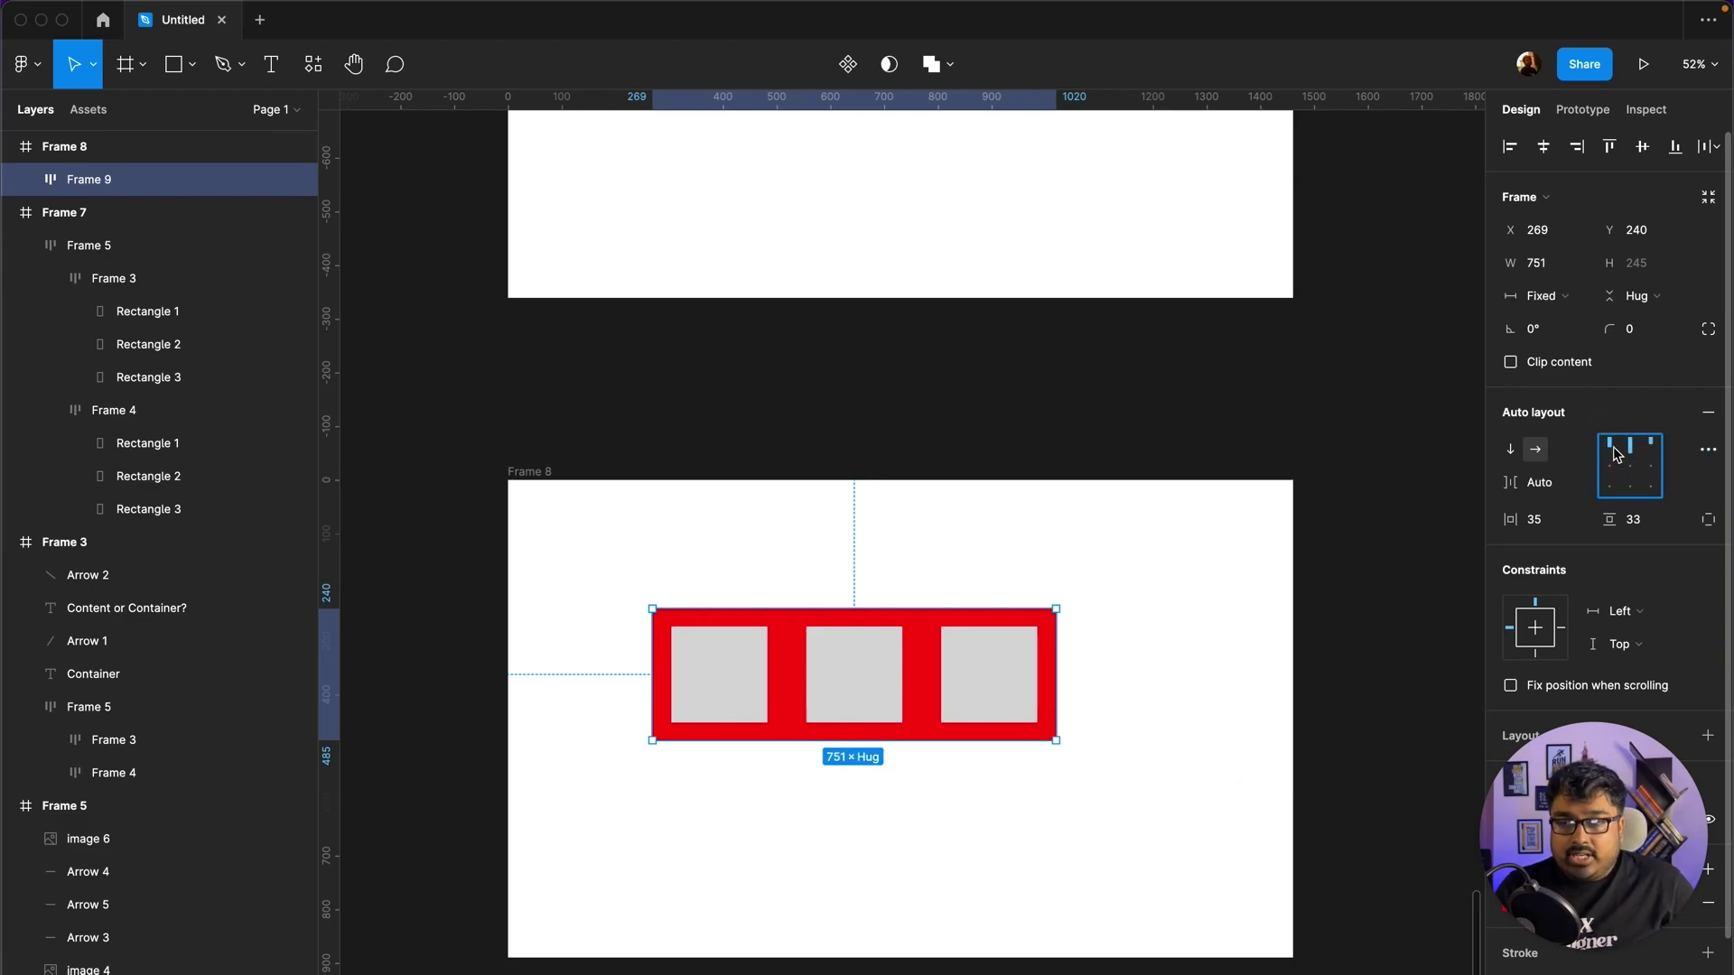
click(1708, 449)
click(1450, 625)
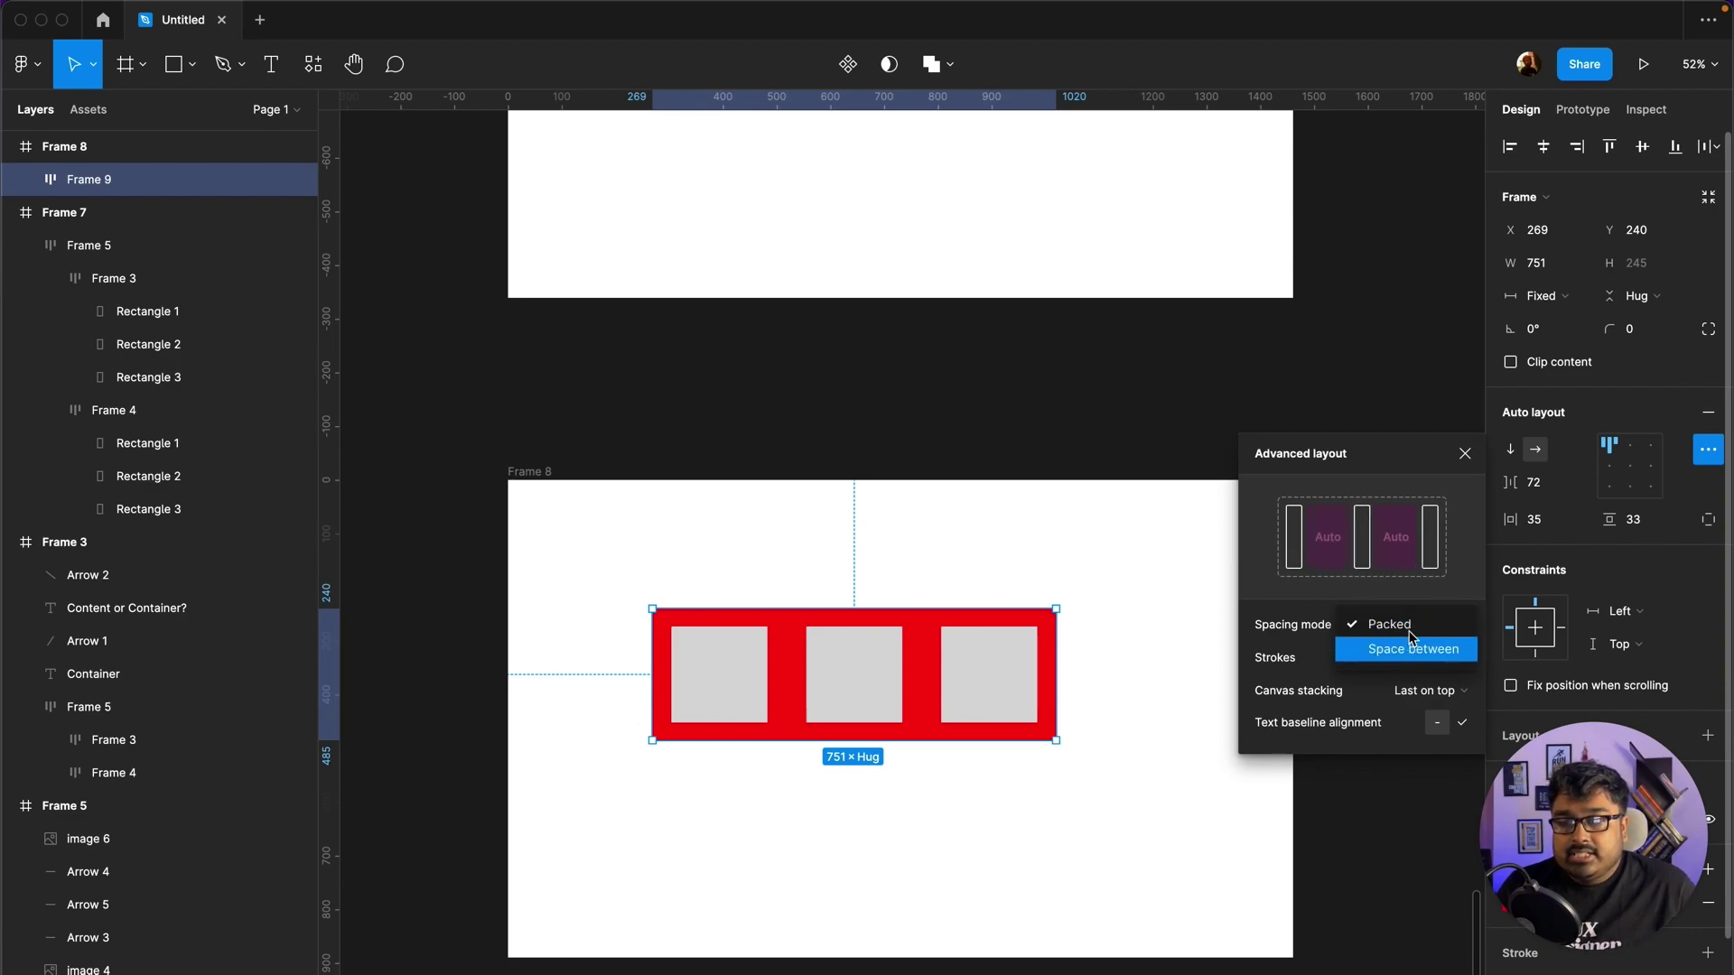
click(1294, 620)
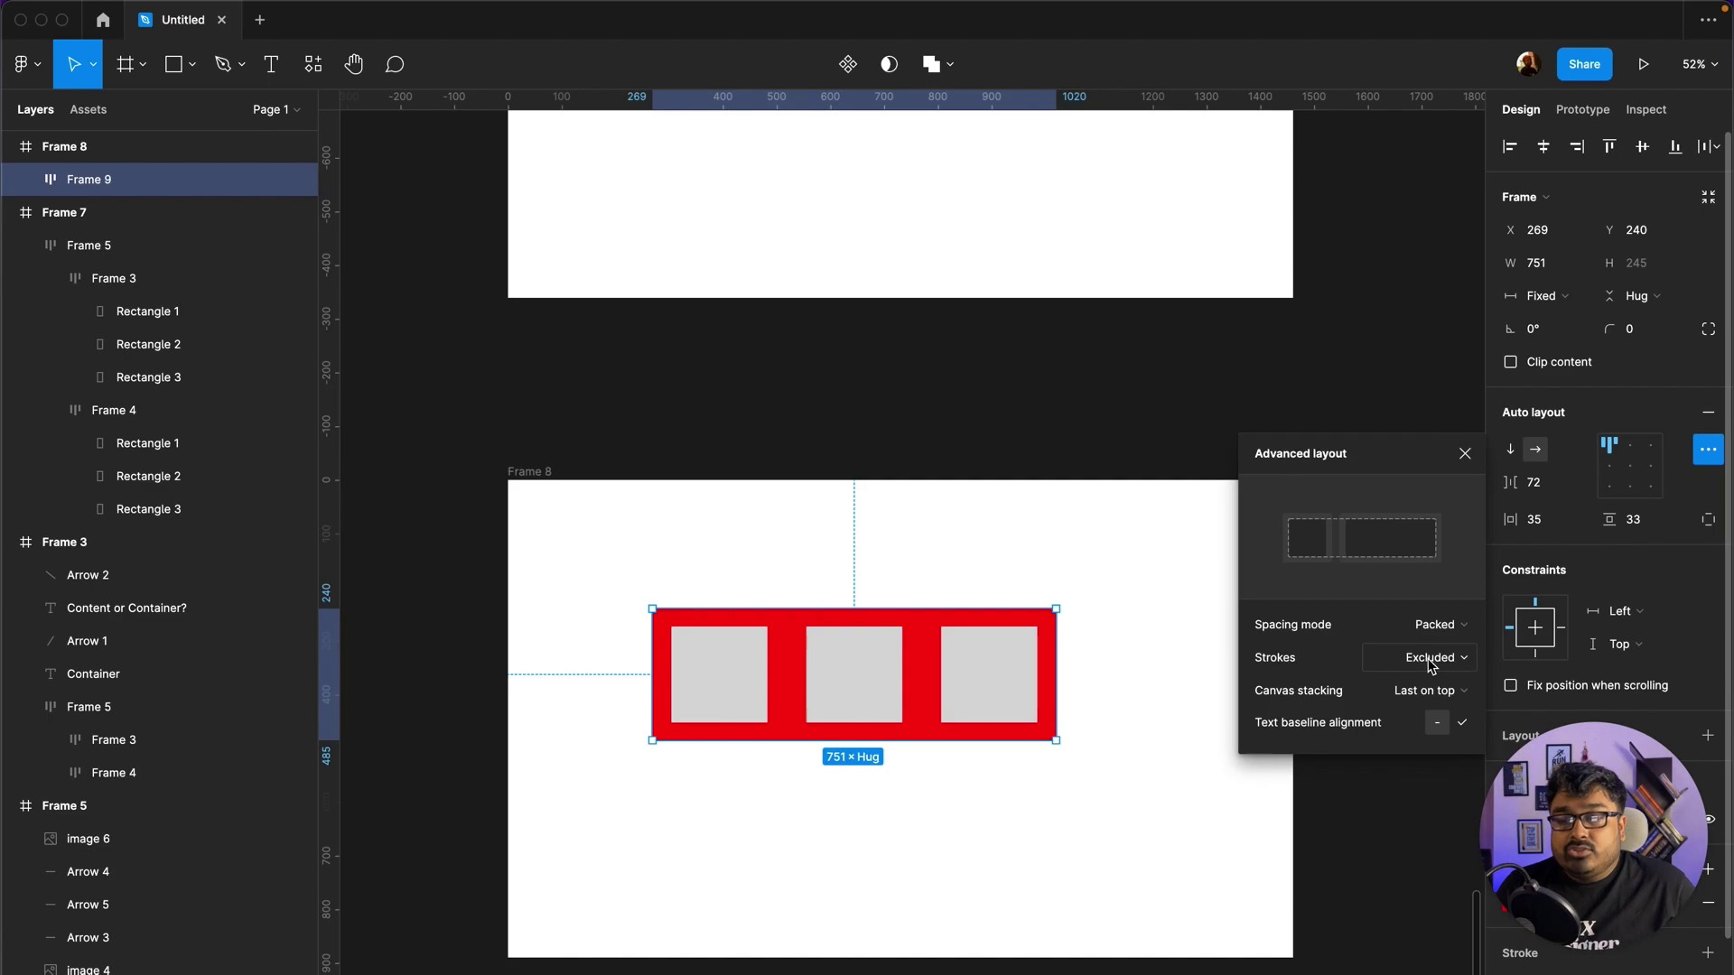
click(1431, 665)
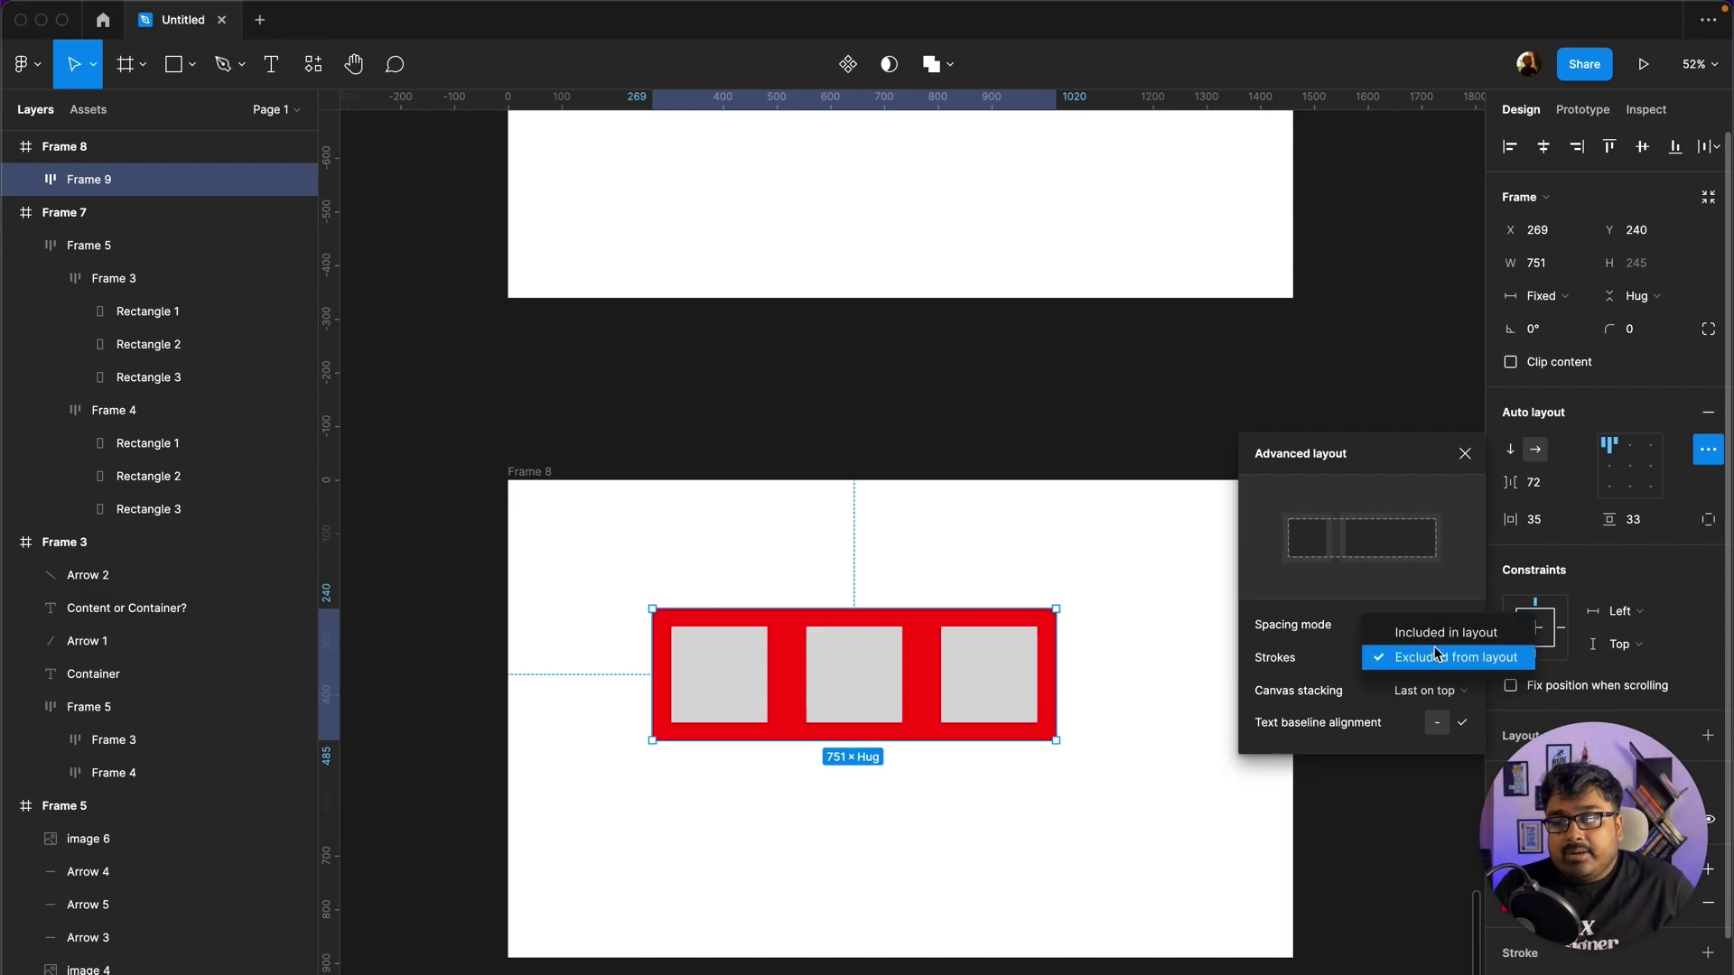
click(1386, 572)
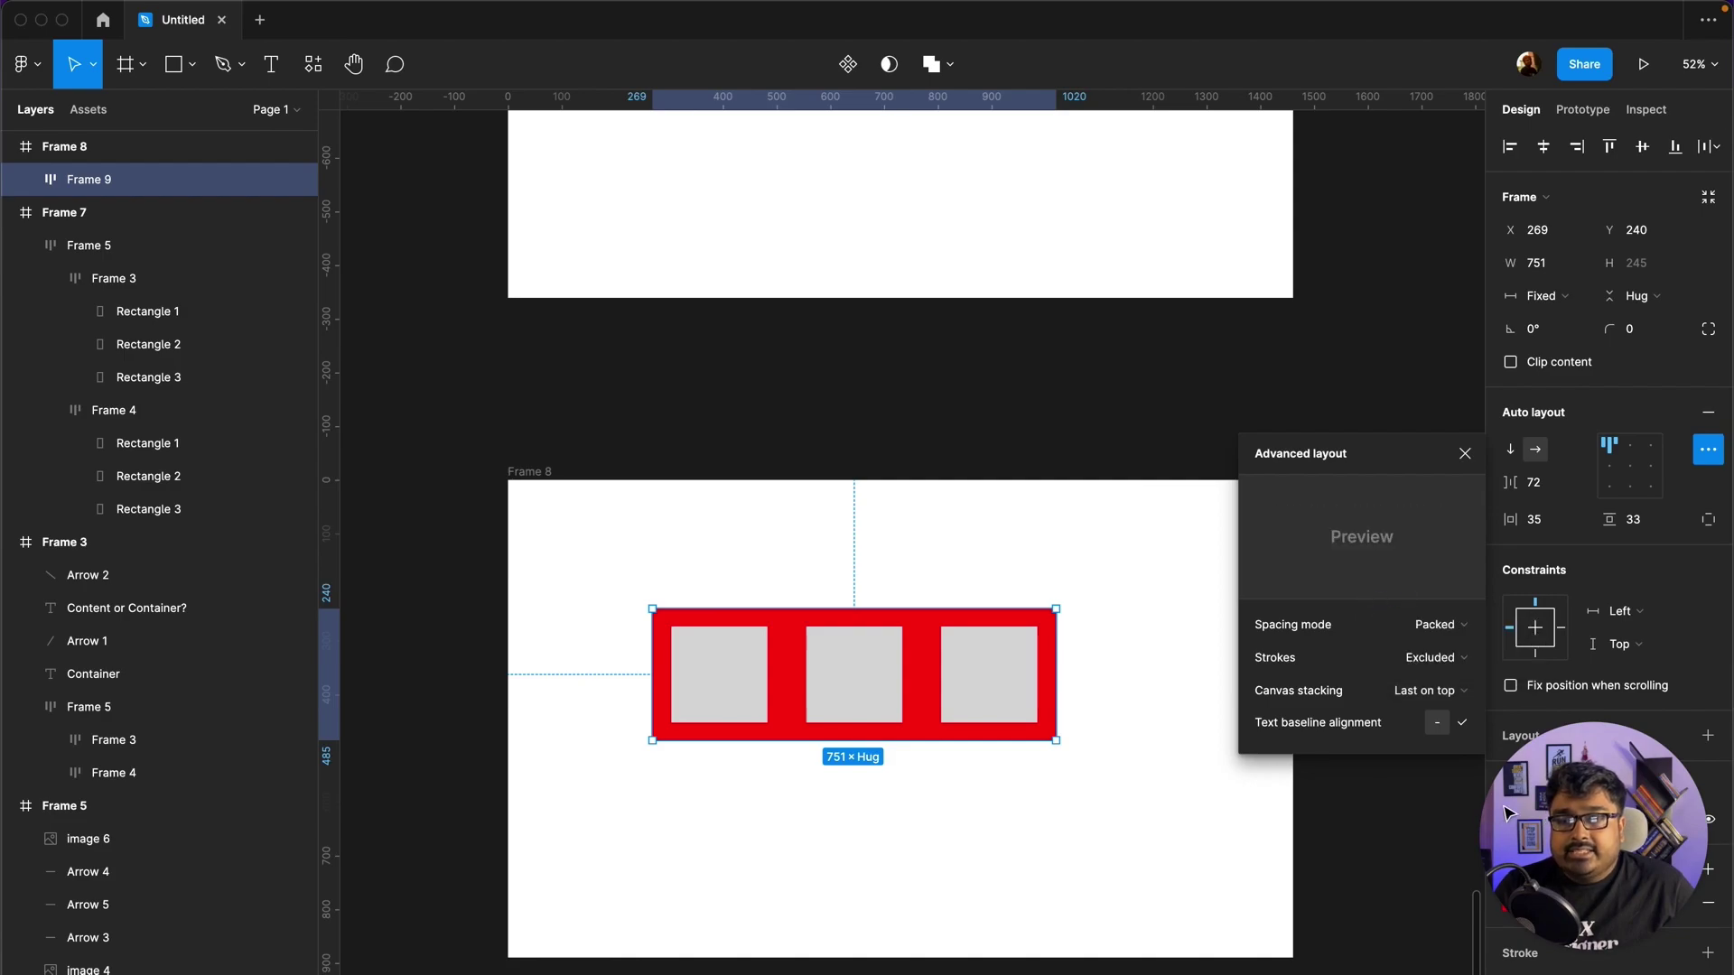
click(1462, 692)
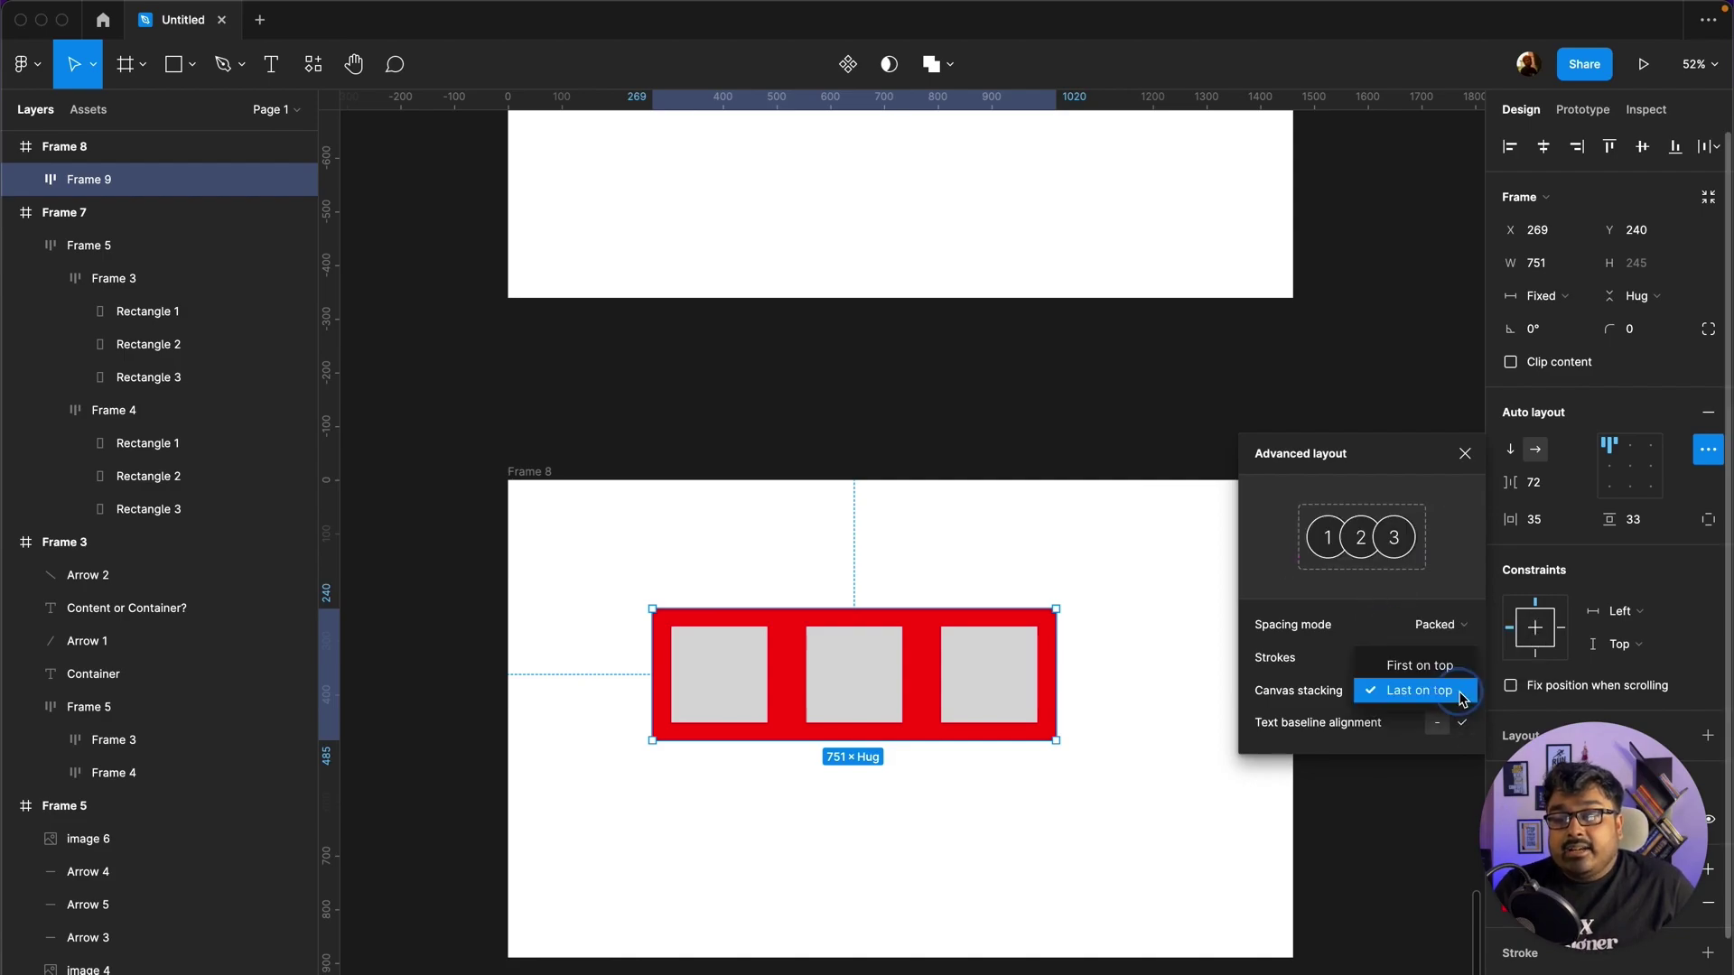
click(1149, 593)
scroll(1117, 676, down, 3)
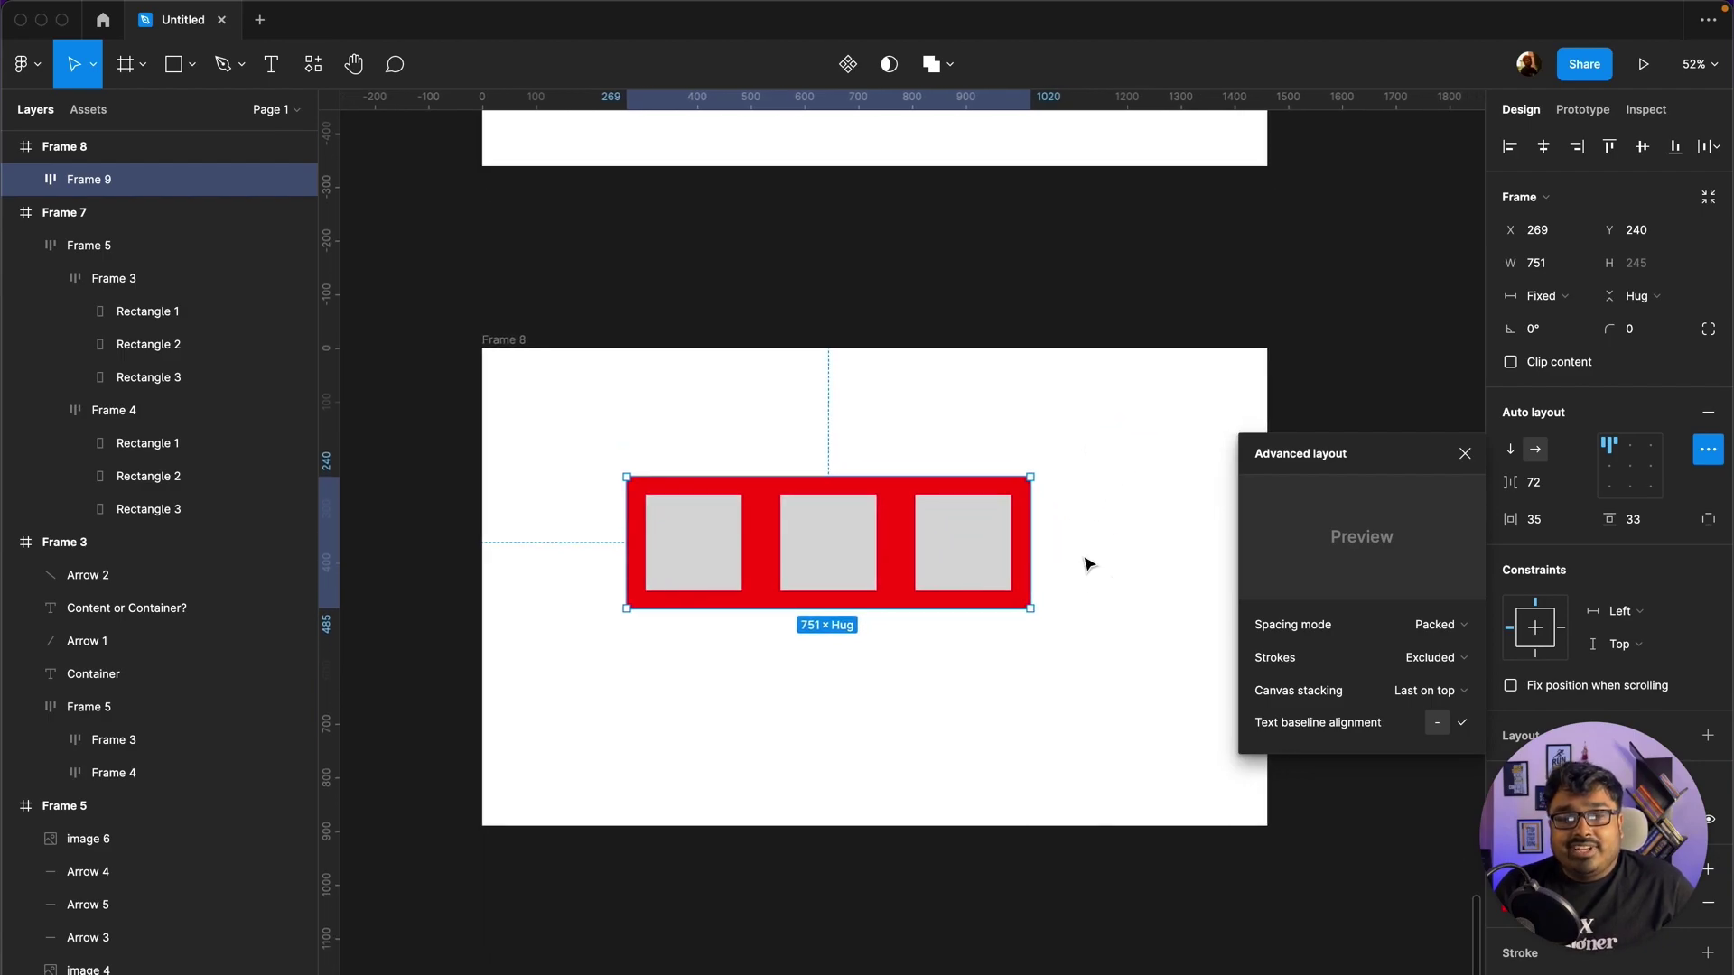
Step: Draw a small circle below the red frame, duplicate it into five circles, and select them
click(192, 72)
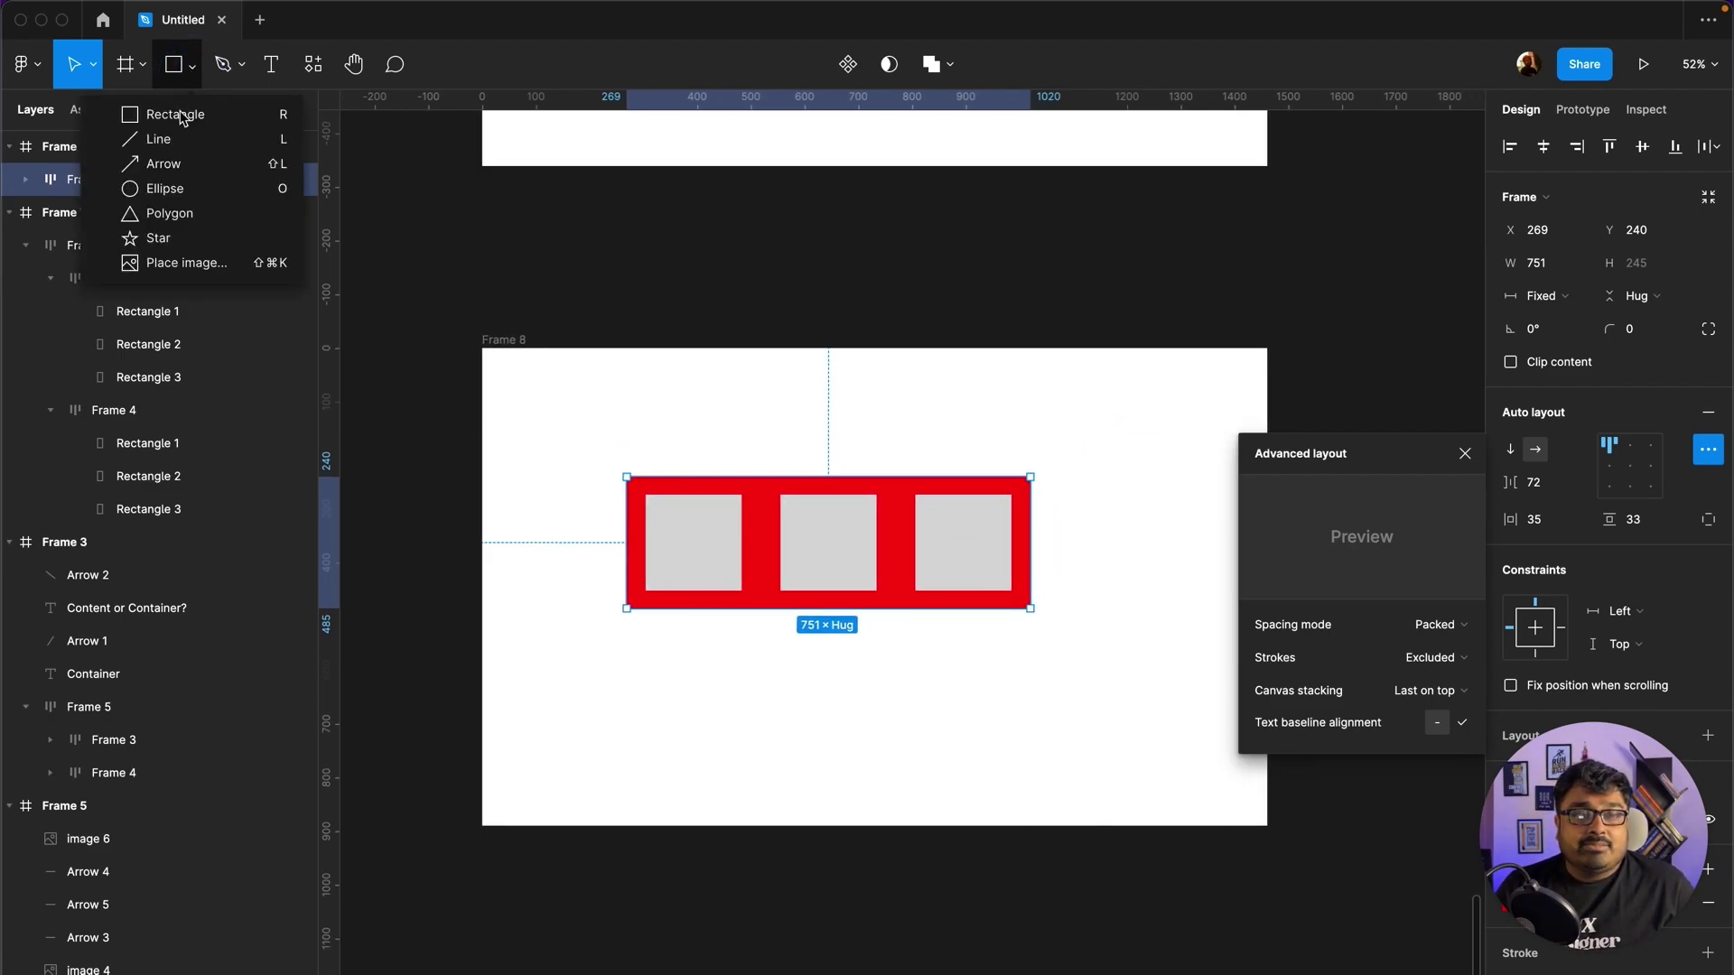
click(167, 182)
scroll(690, 685, up, 1)
scroll(689, 684, up, 1)
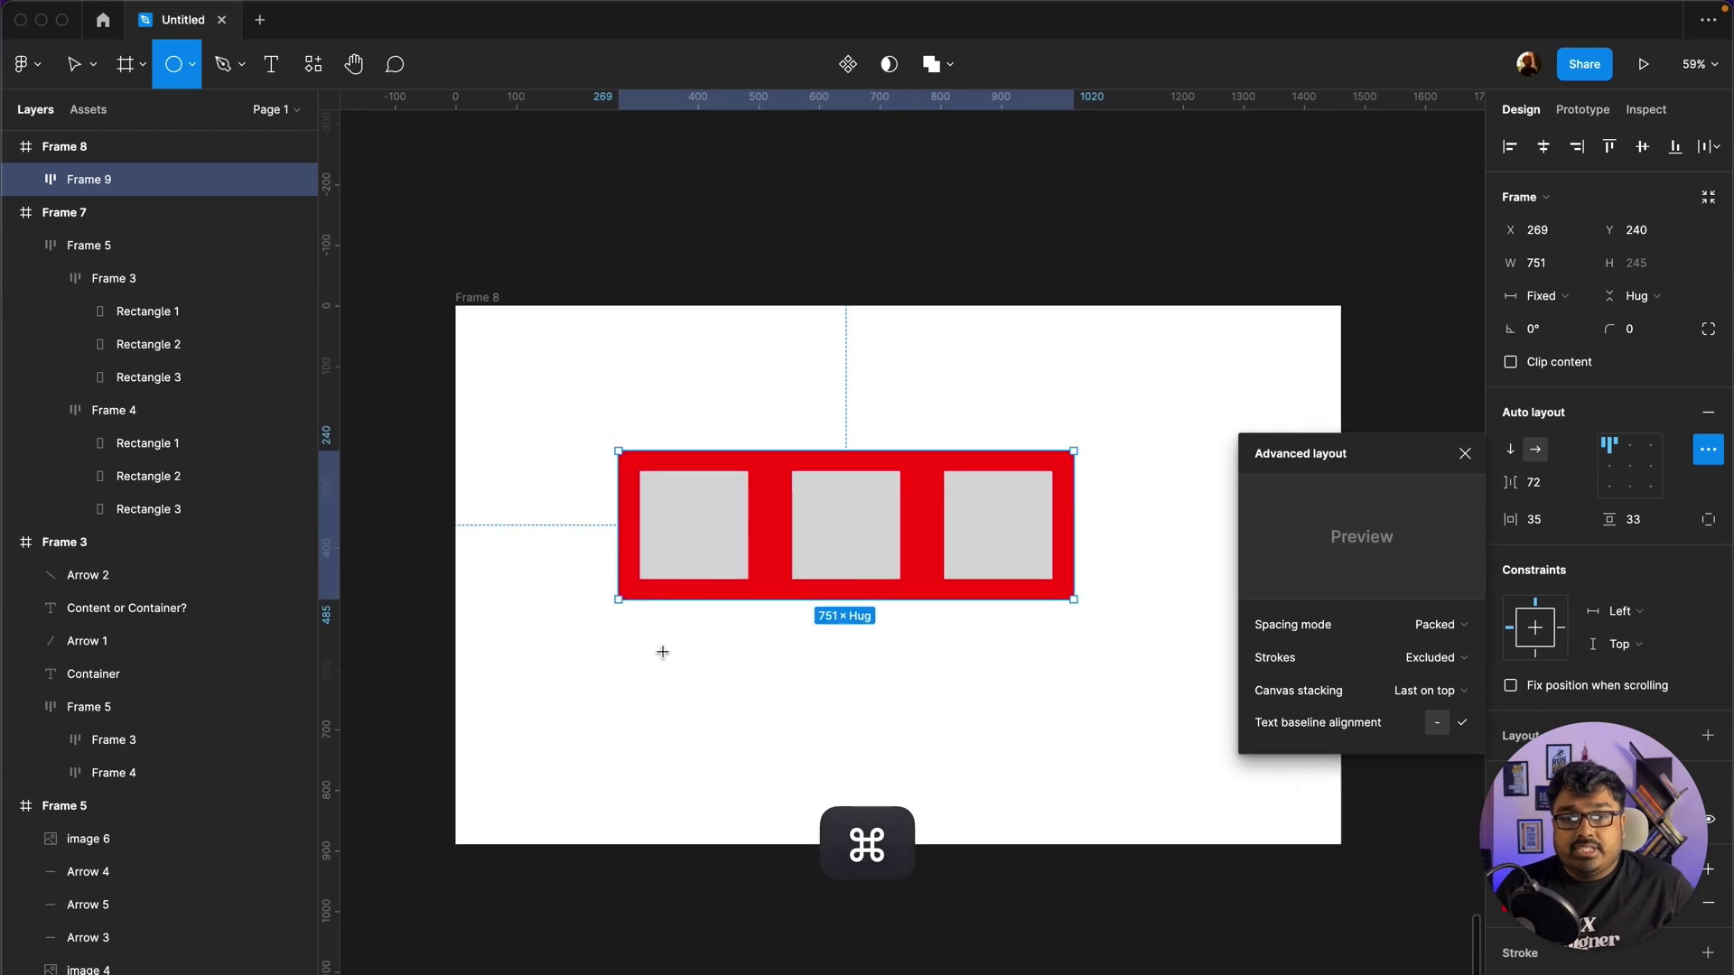
mouse_move(662, 649)
mouse_down()
mouse_move(704, 691)
mouse_move(717, 679)
mouse_up()
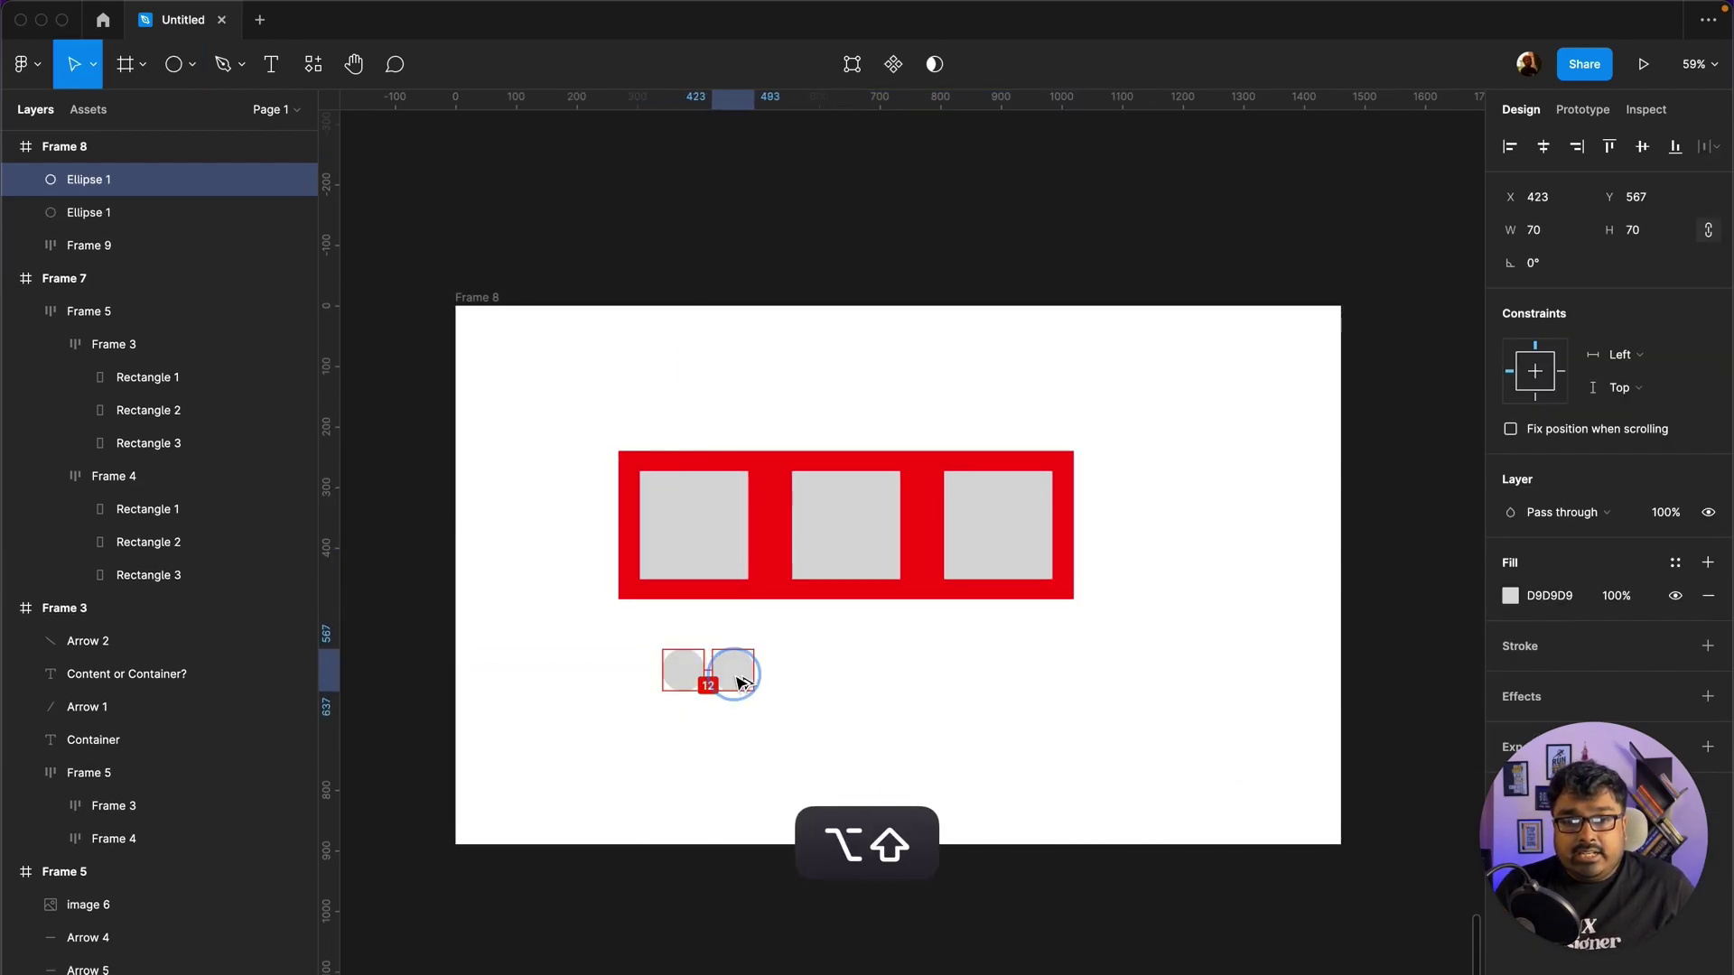
key(super+d)
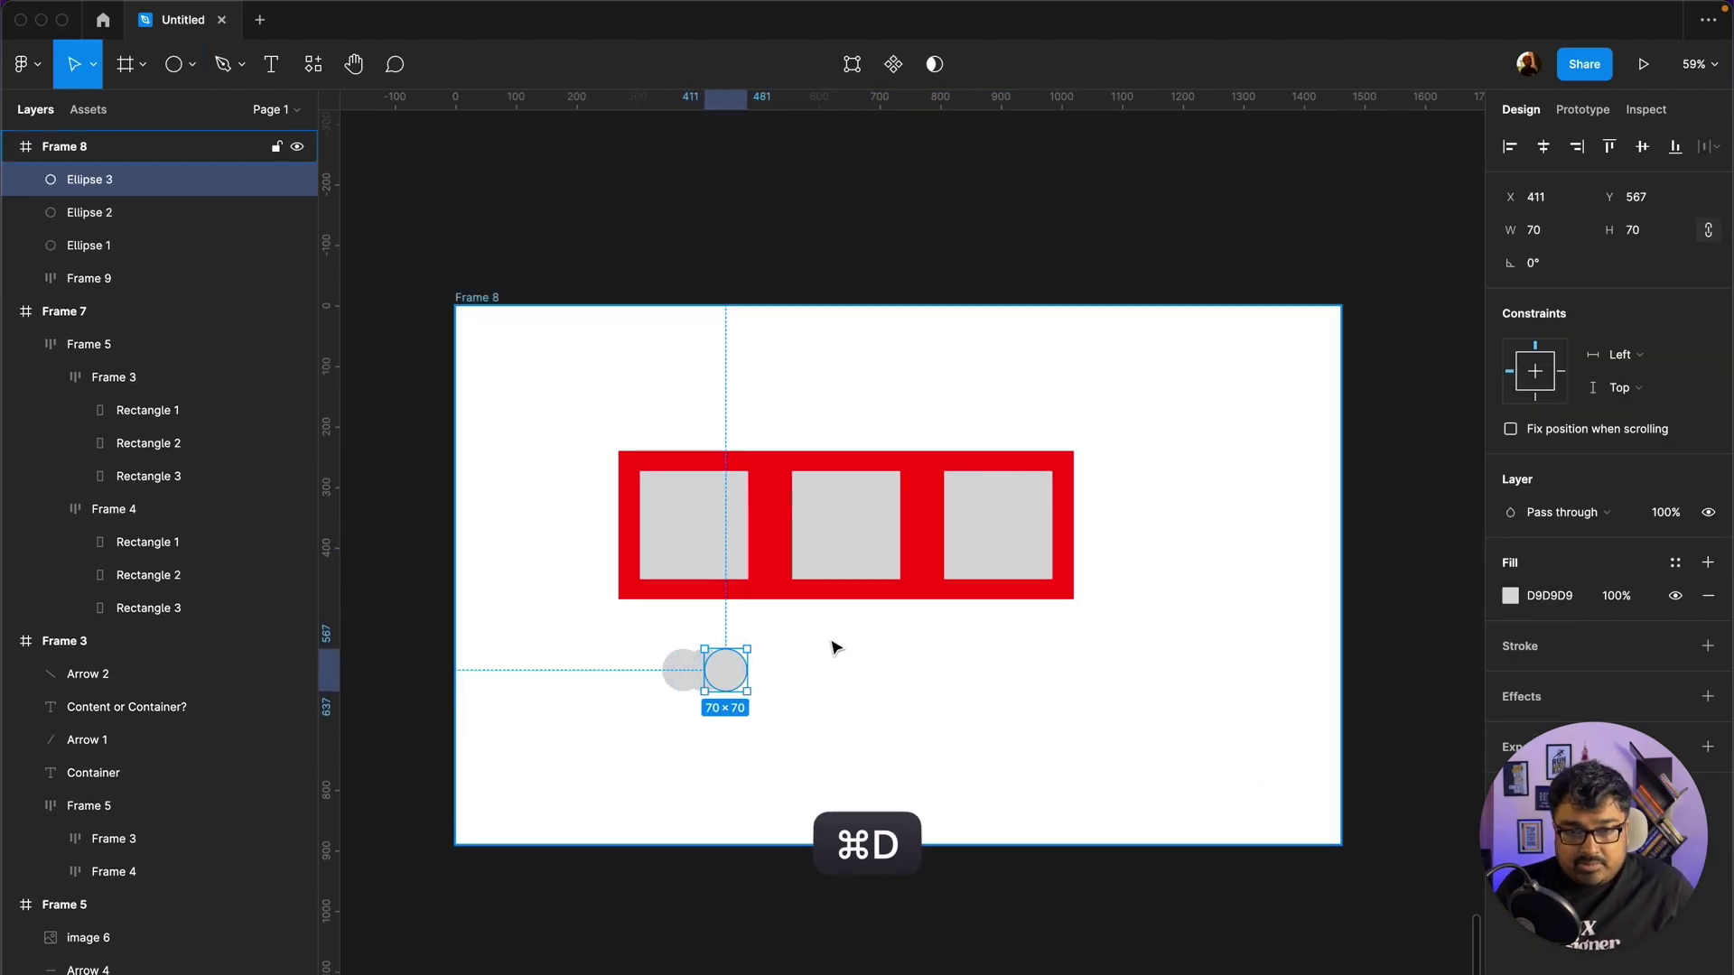
key(super+d)
key(super+d)
drag(860, 707, 687, 673)
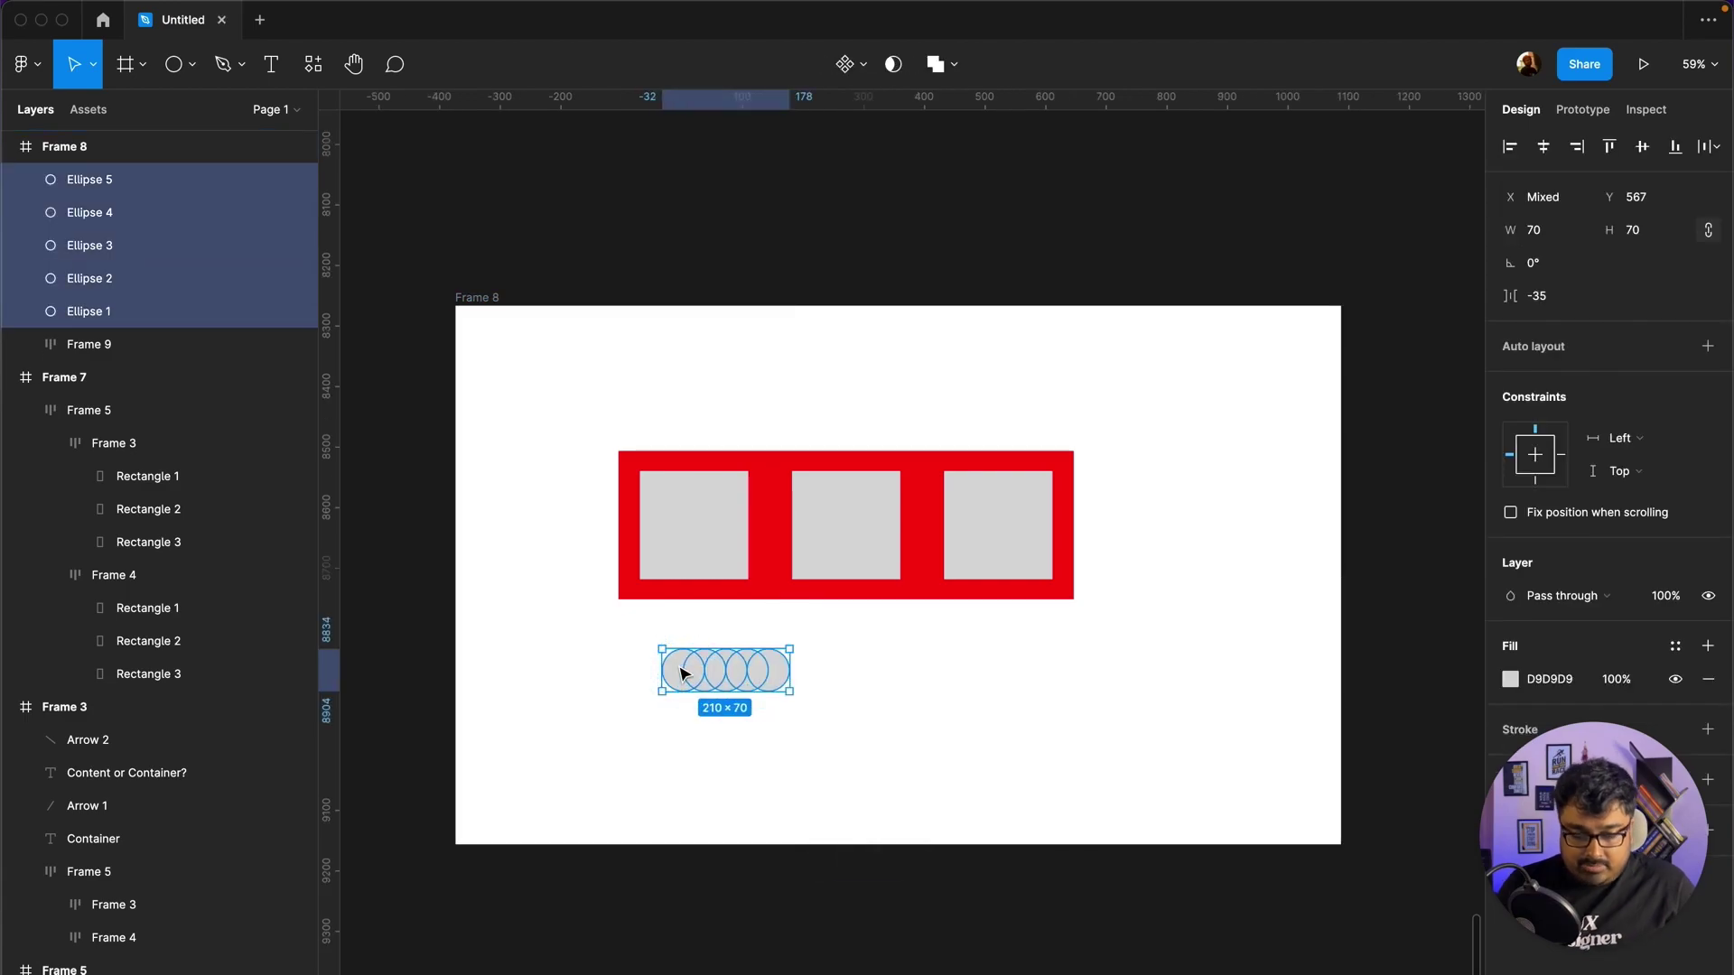
Step: Launch the Unsplash plugin via command search and search for 'avatar' photos
key(super+slash)
text(uns)
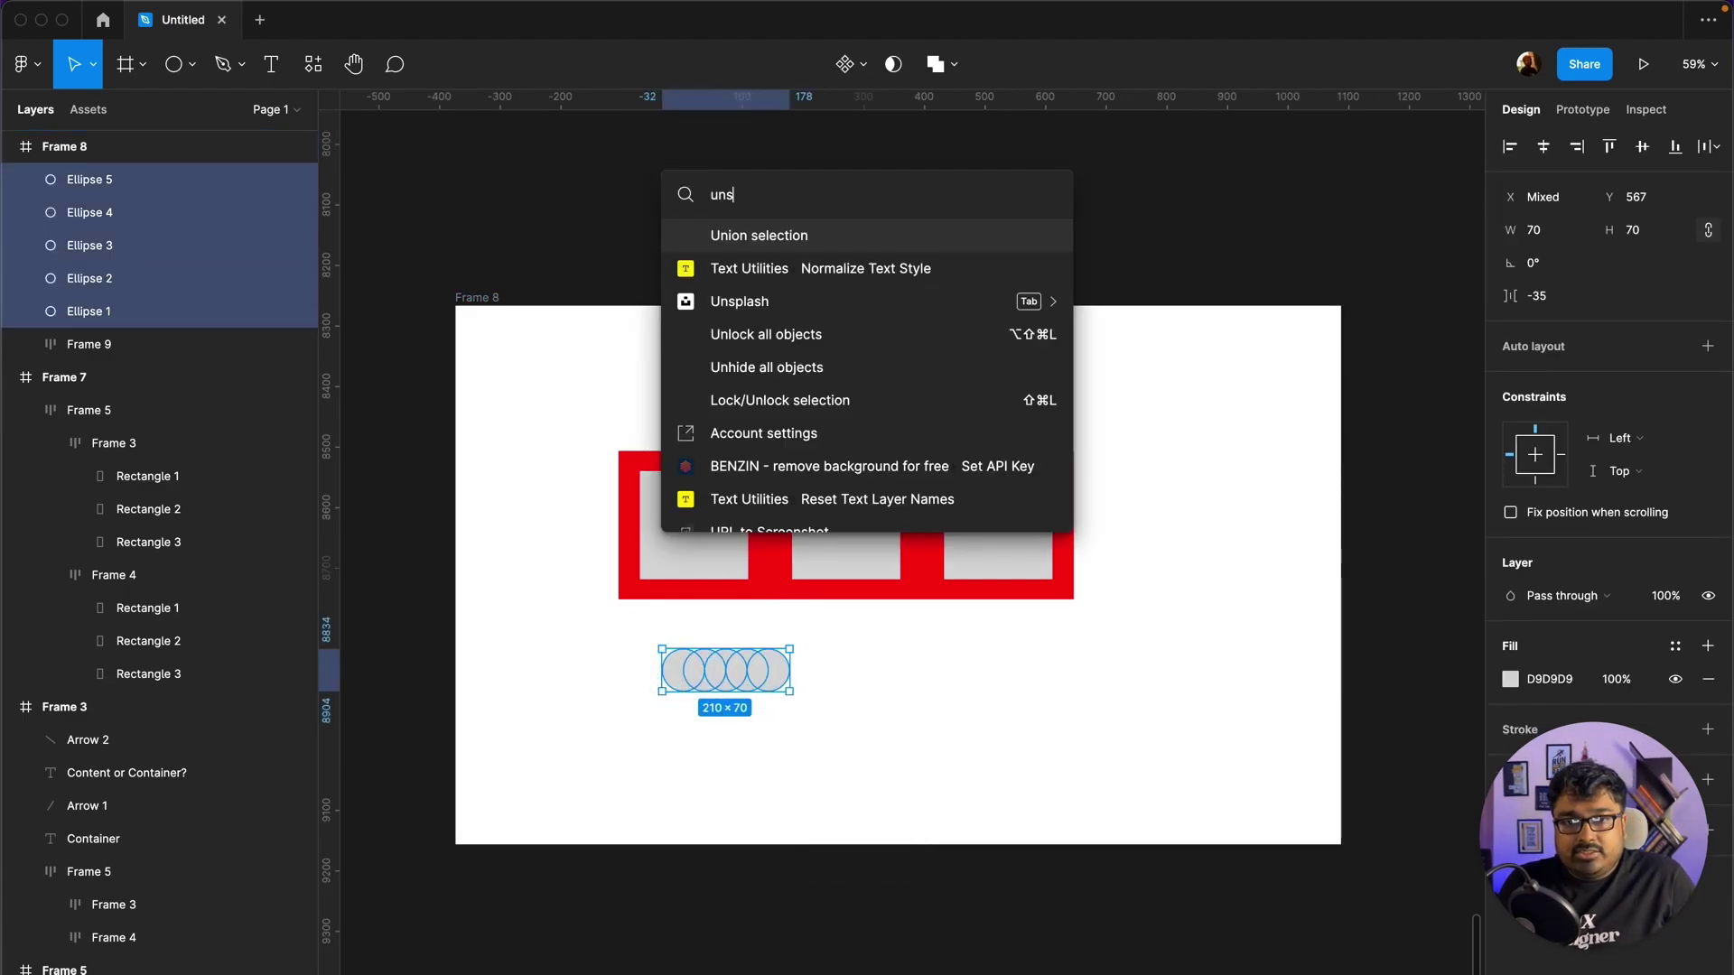
key(Down)
key(Down)
key(Return)
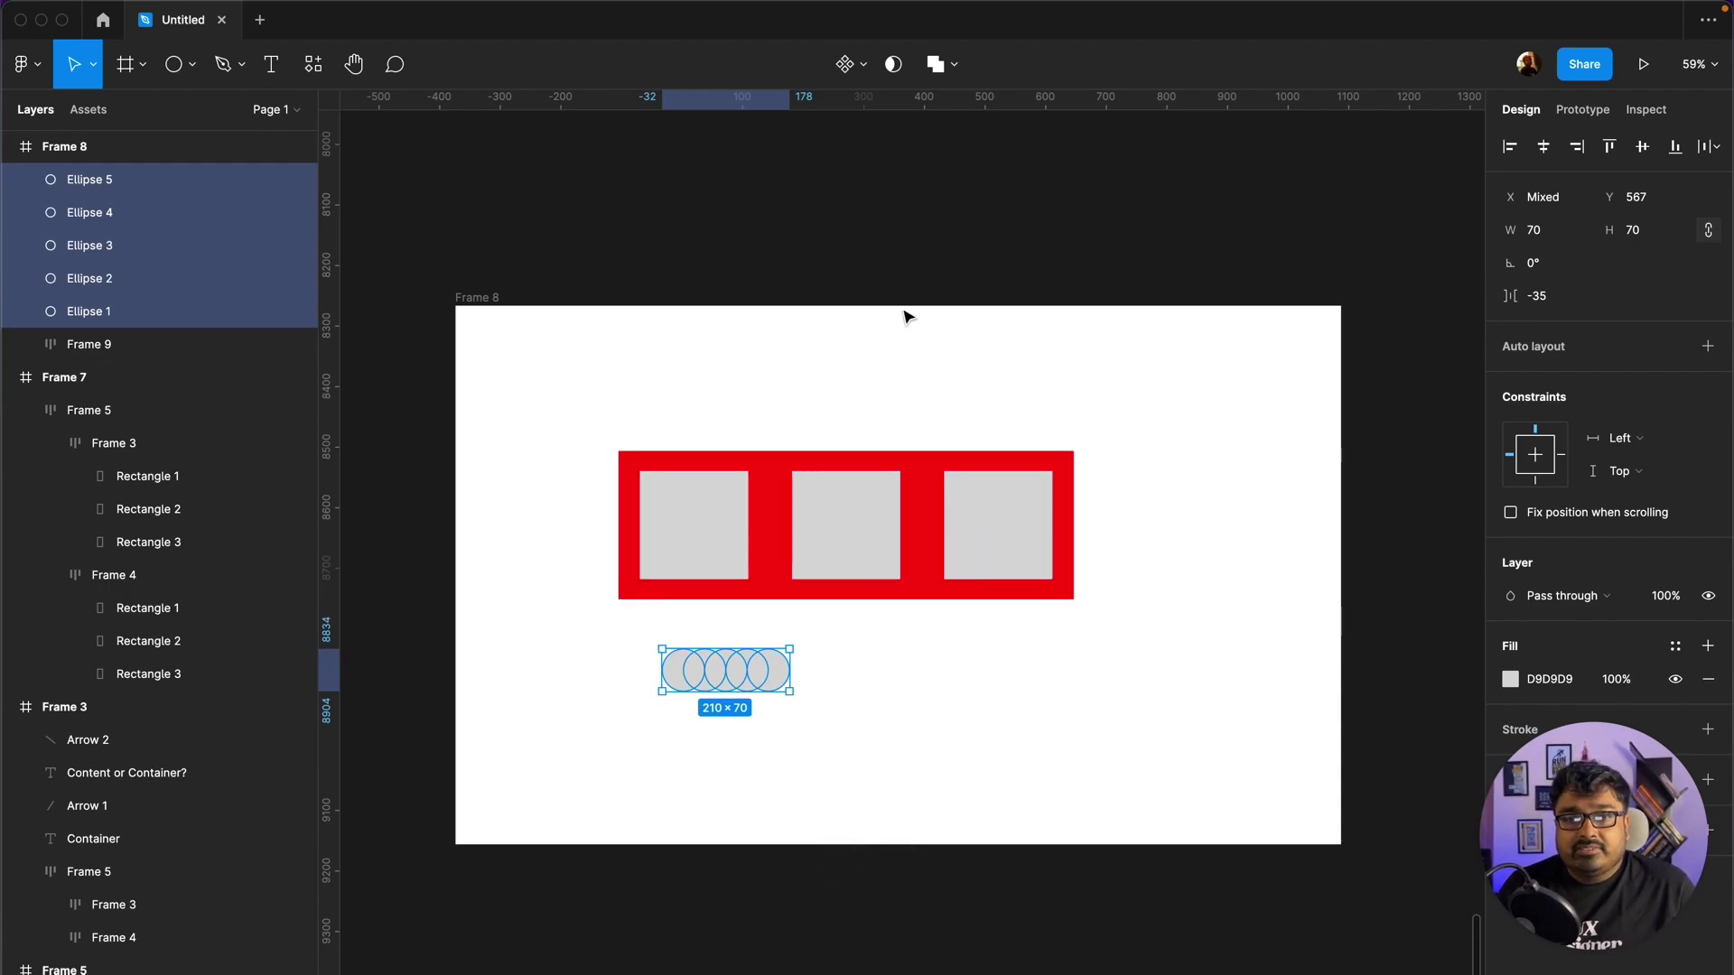
click(414, 326)
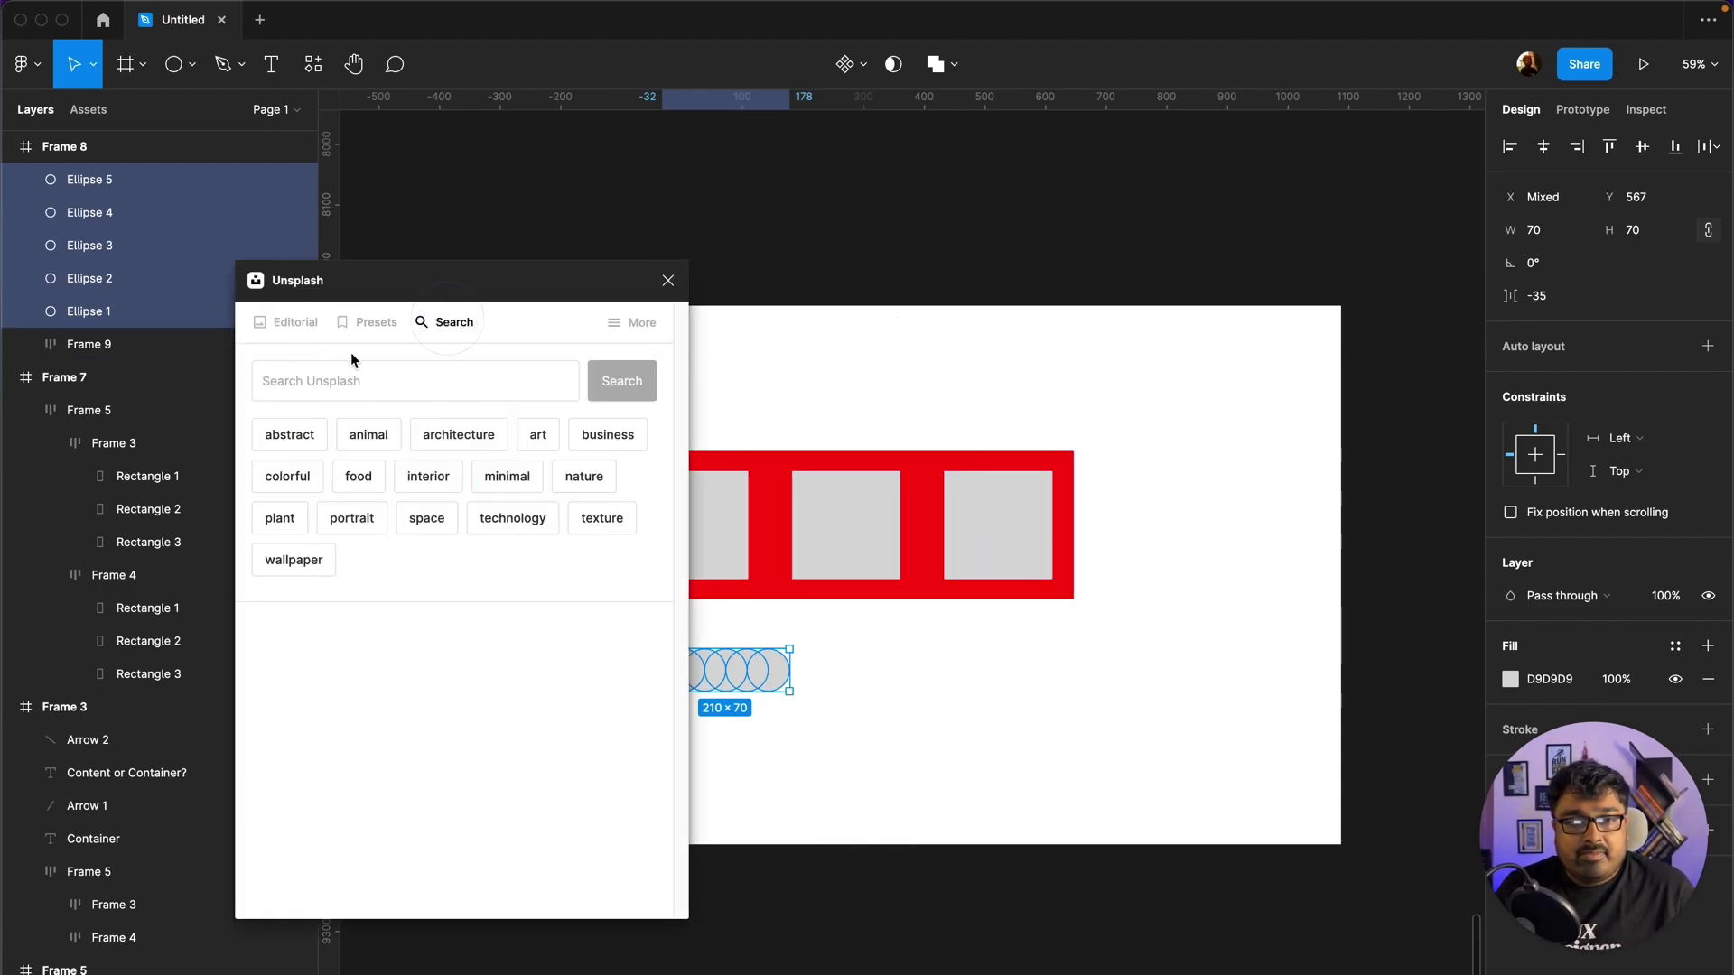
click(325, 380)
text(avatar)
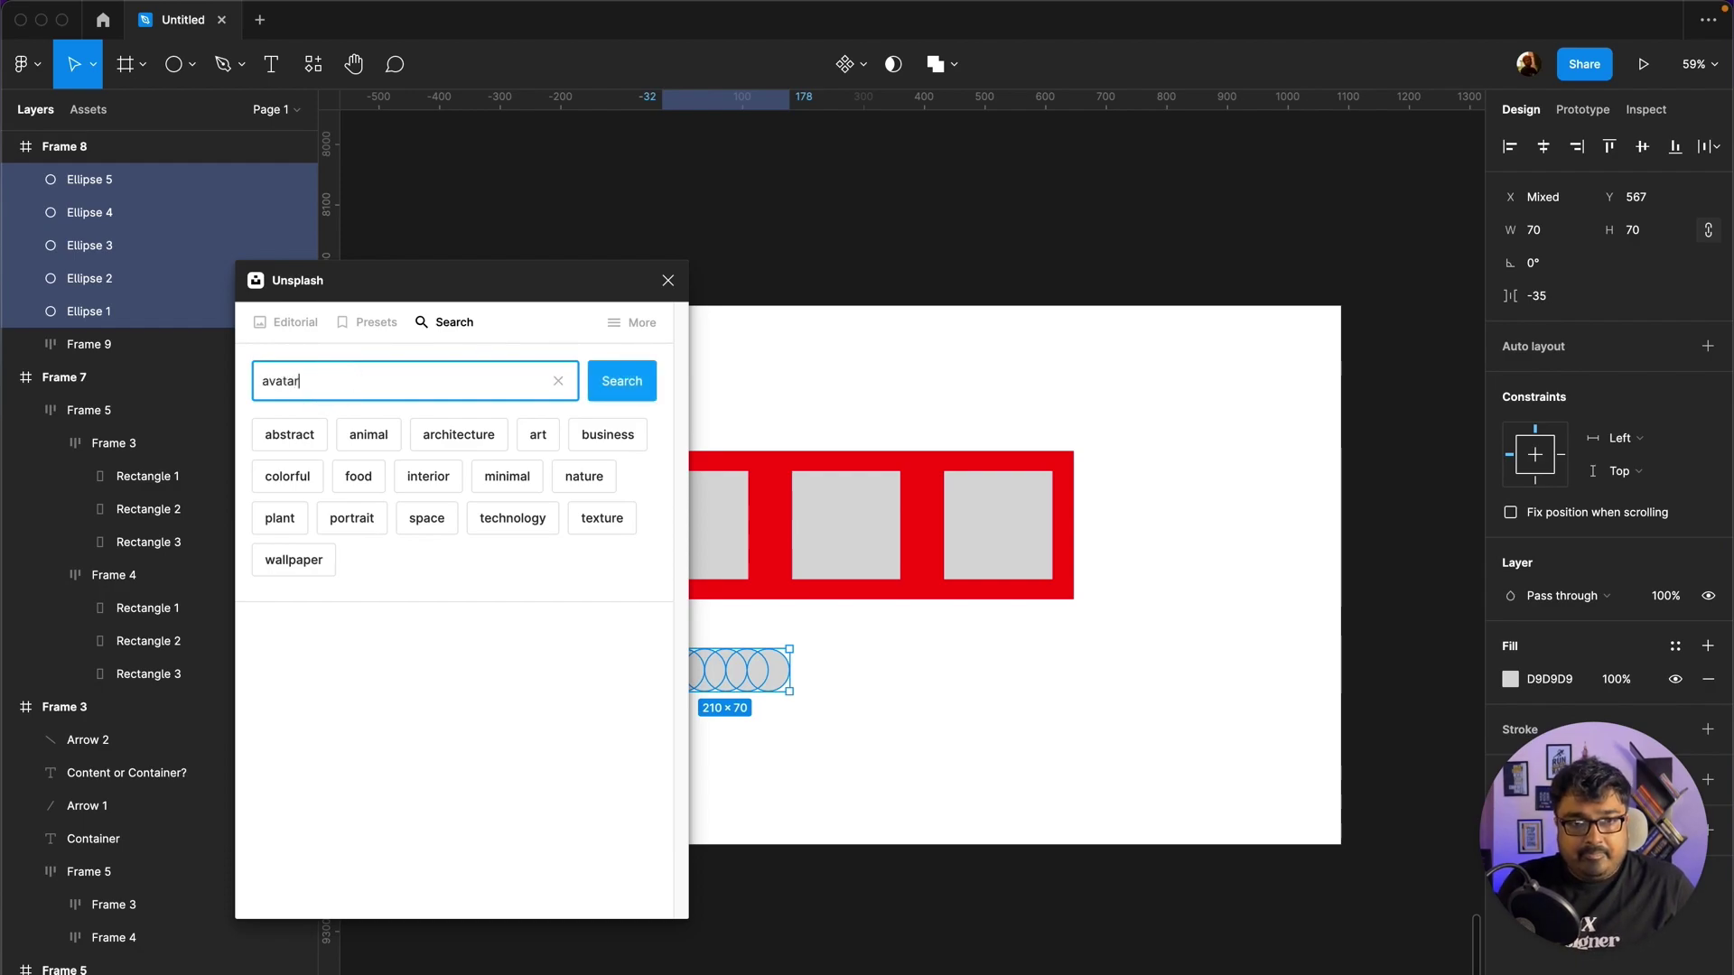
key(Return)
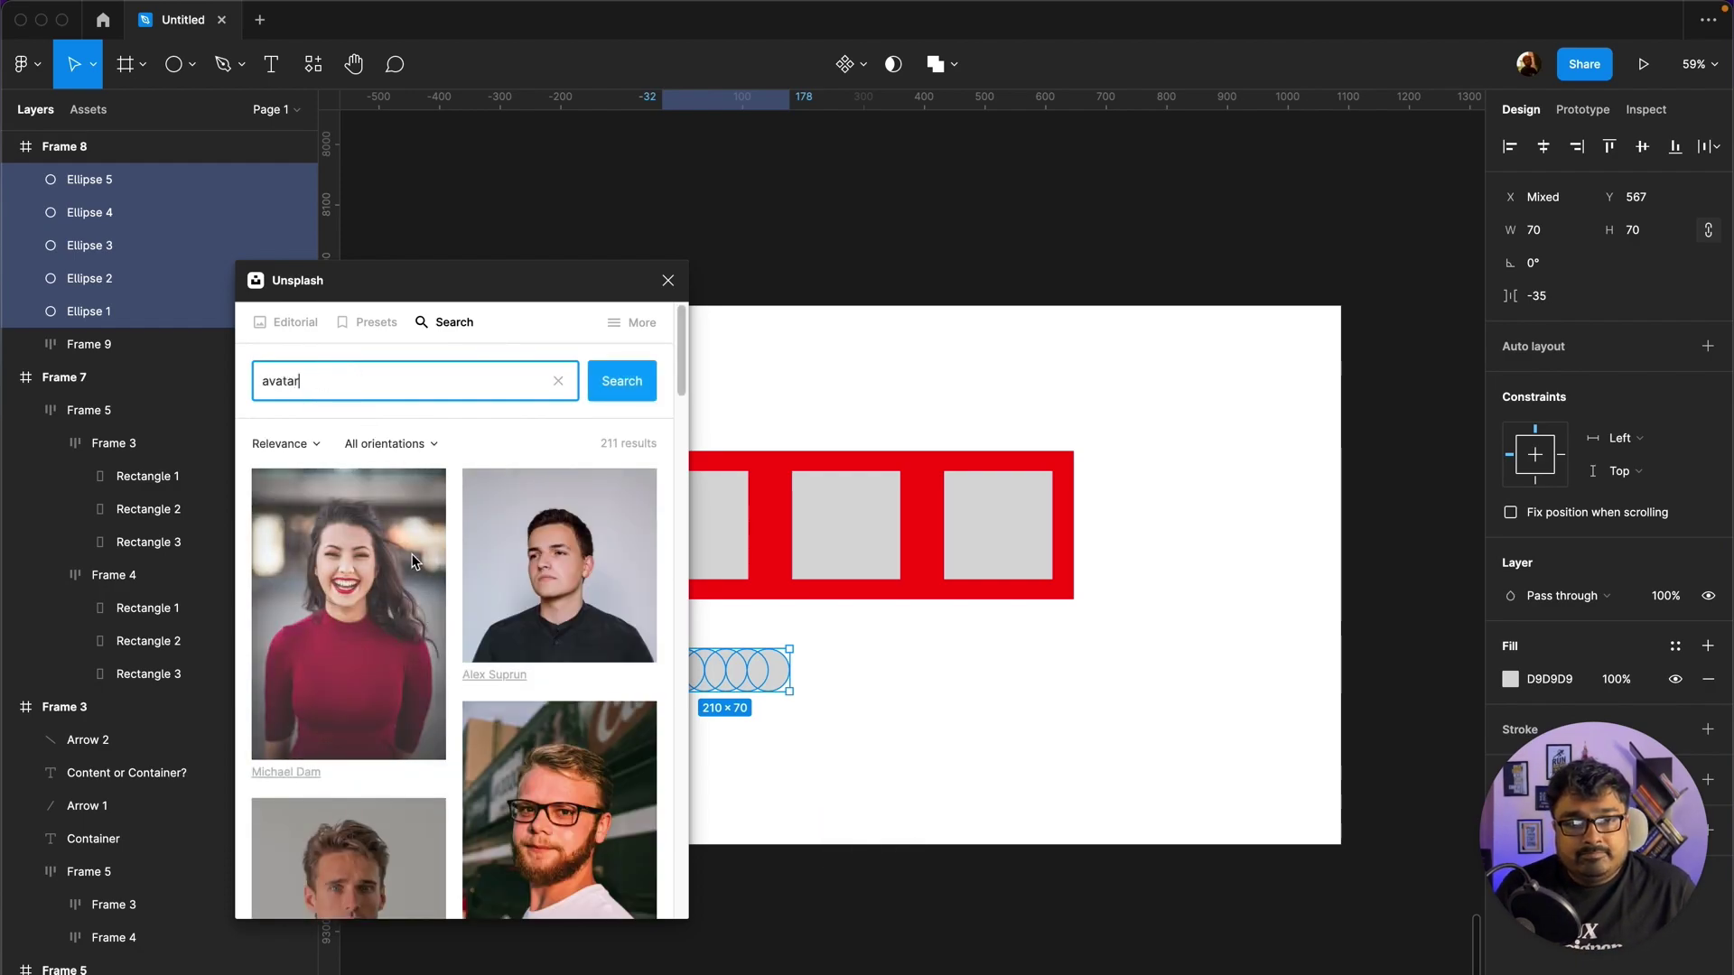
Step: Fill the circles with the first portrait photo and close the plugin
click(411, 542)
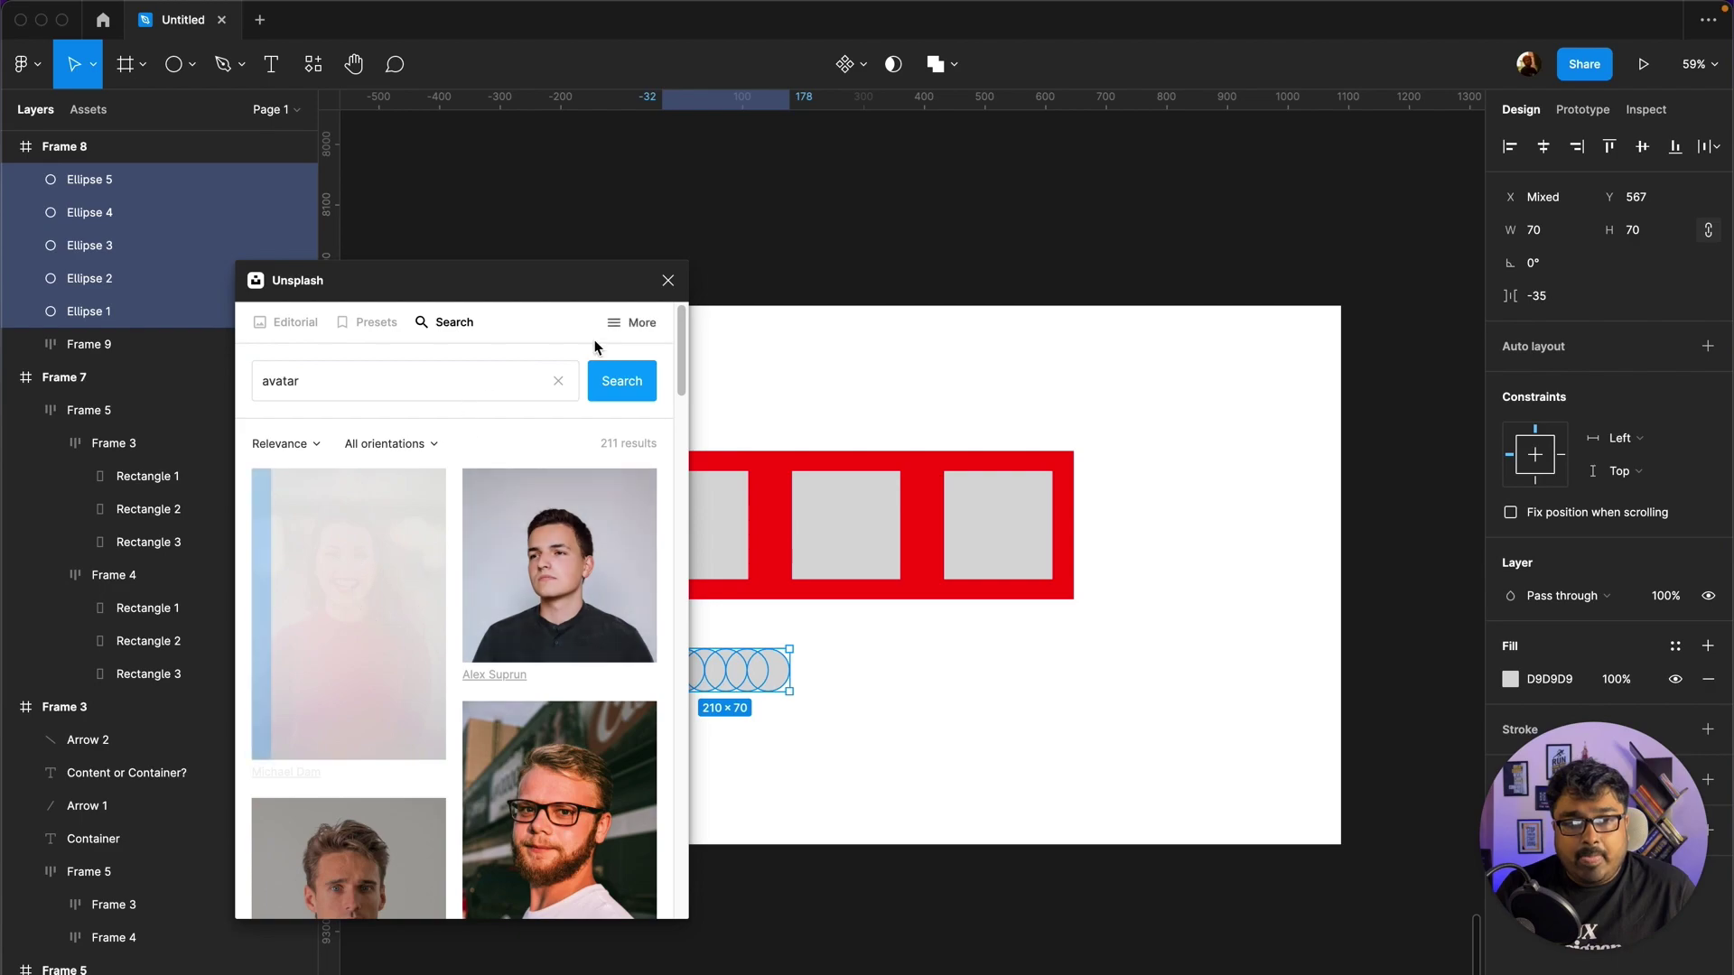
click(668, 280)
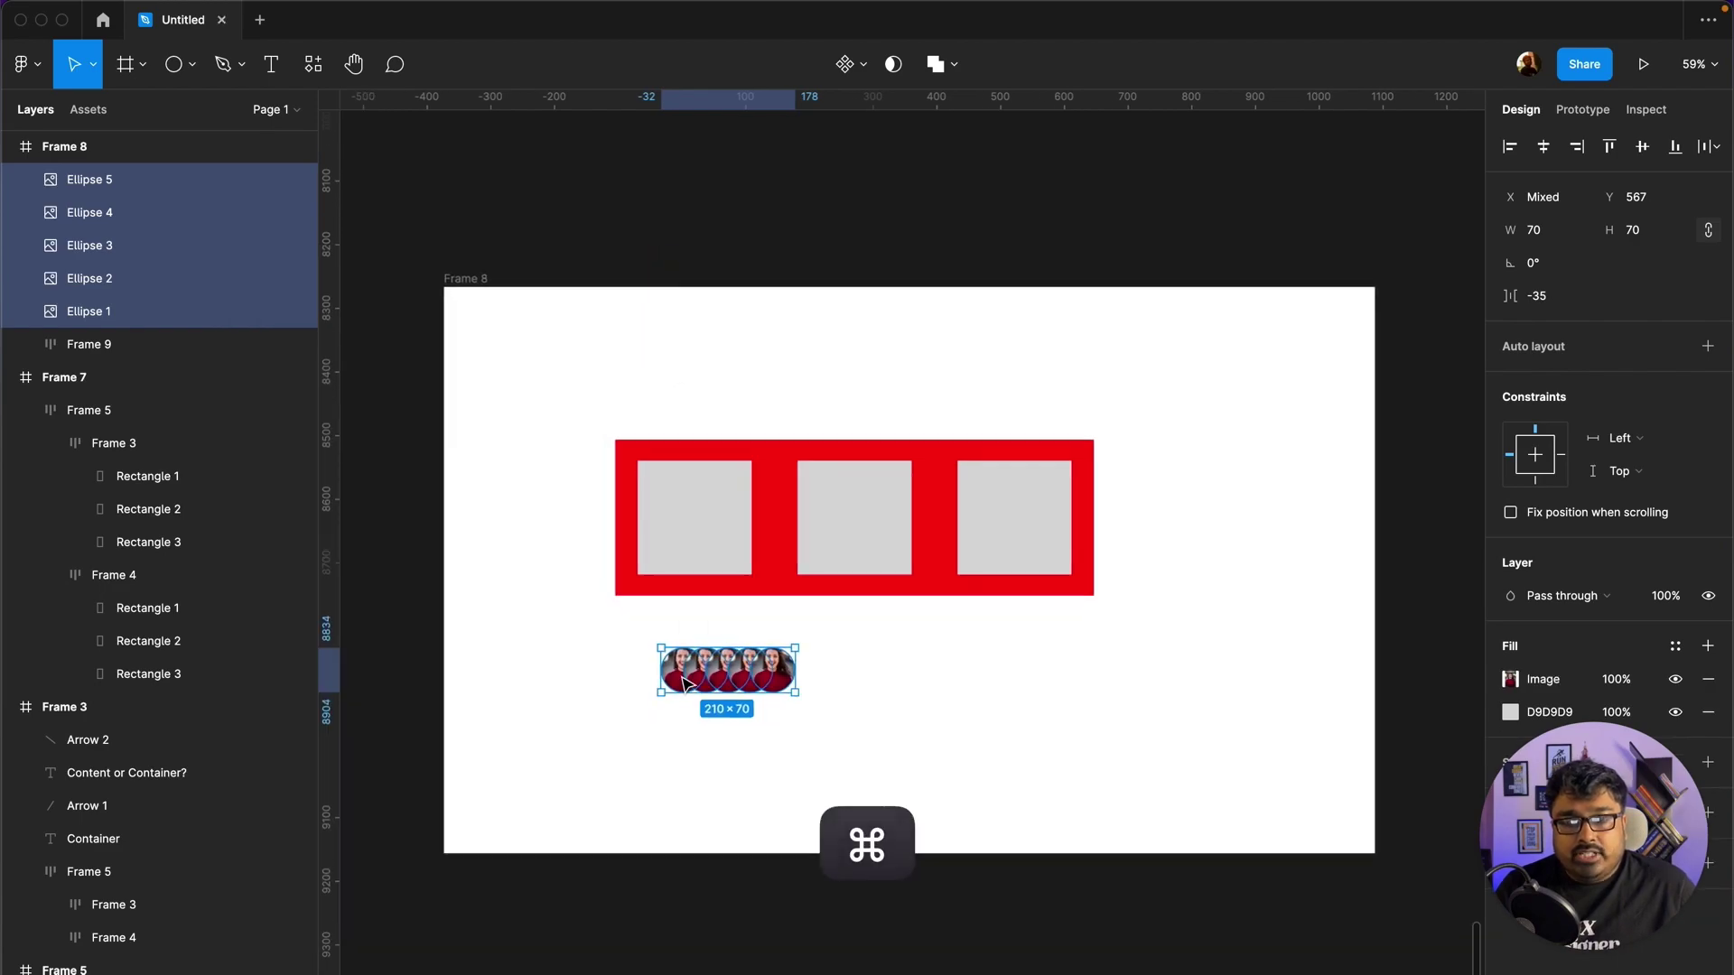
scroll(700, 675, up, 5)
click(1036, 741)
Step: Wrap the five avatar circles in auto layout Frame 10 with a -20 gap so they overlap
drag(1053, 754, 677, 643)
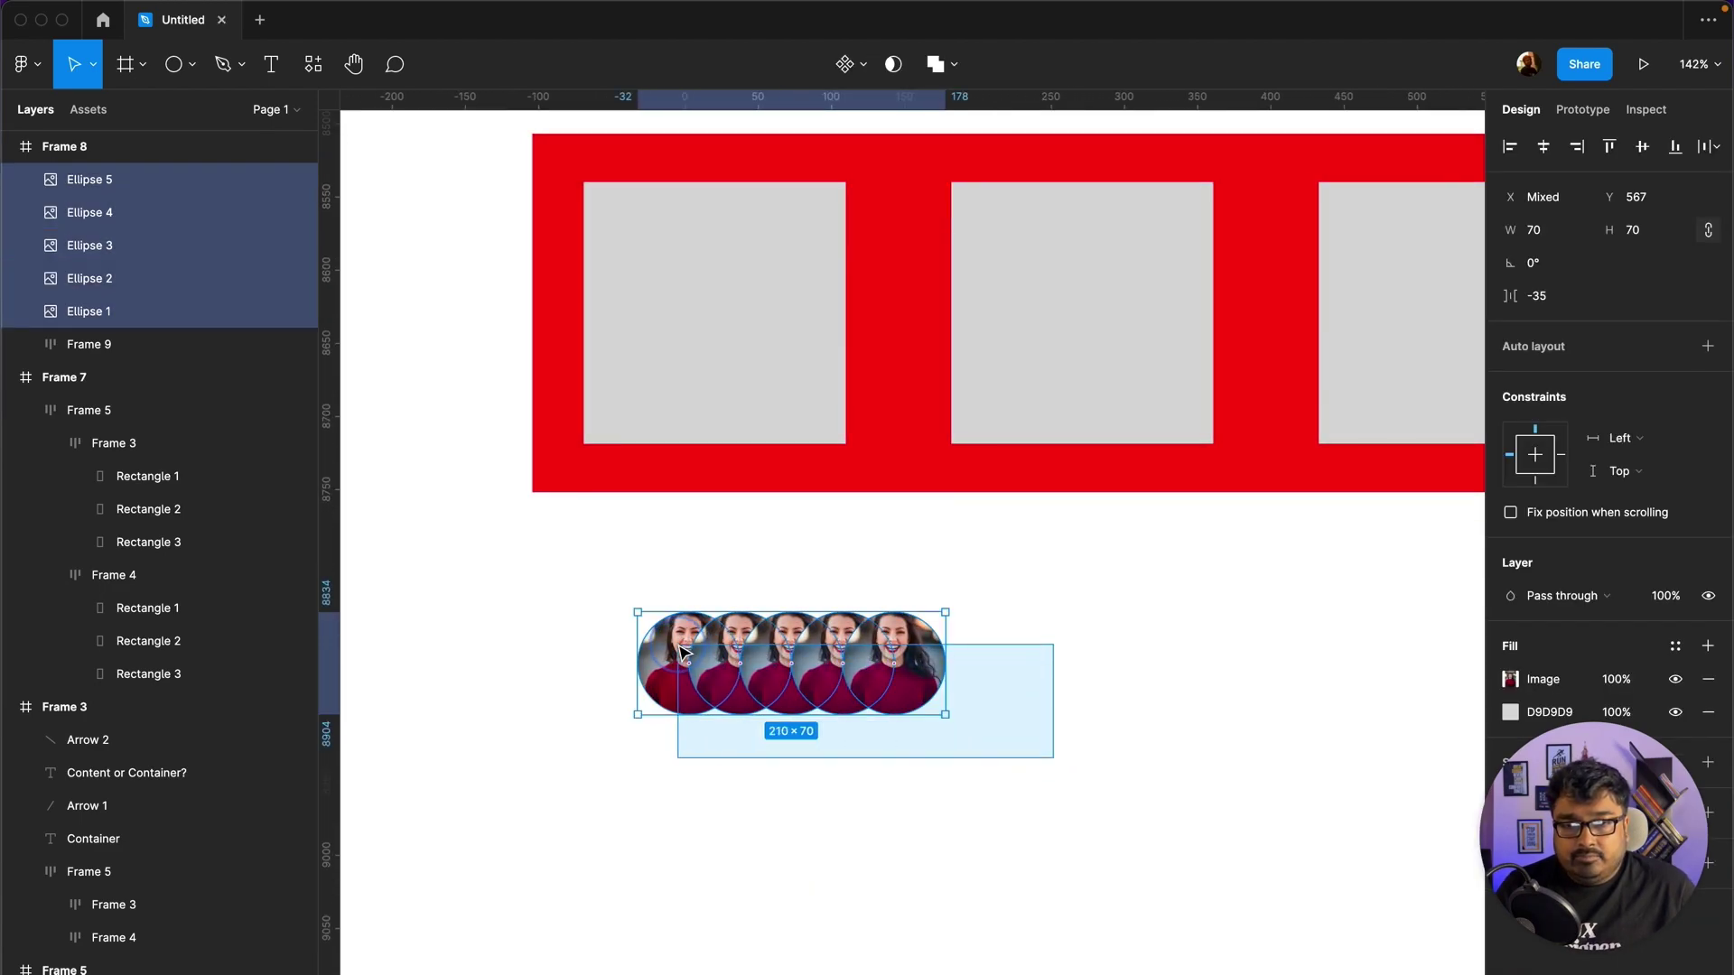
key(shift+a)
click(1536, 483)
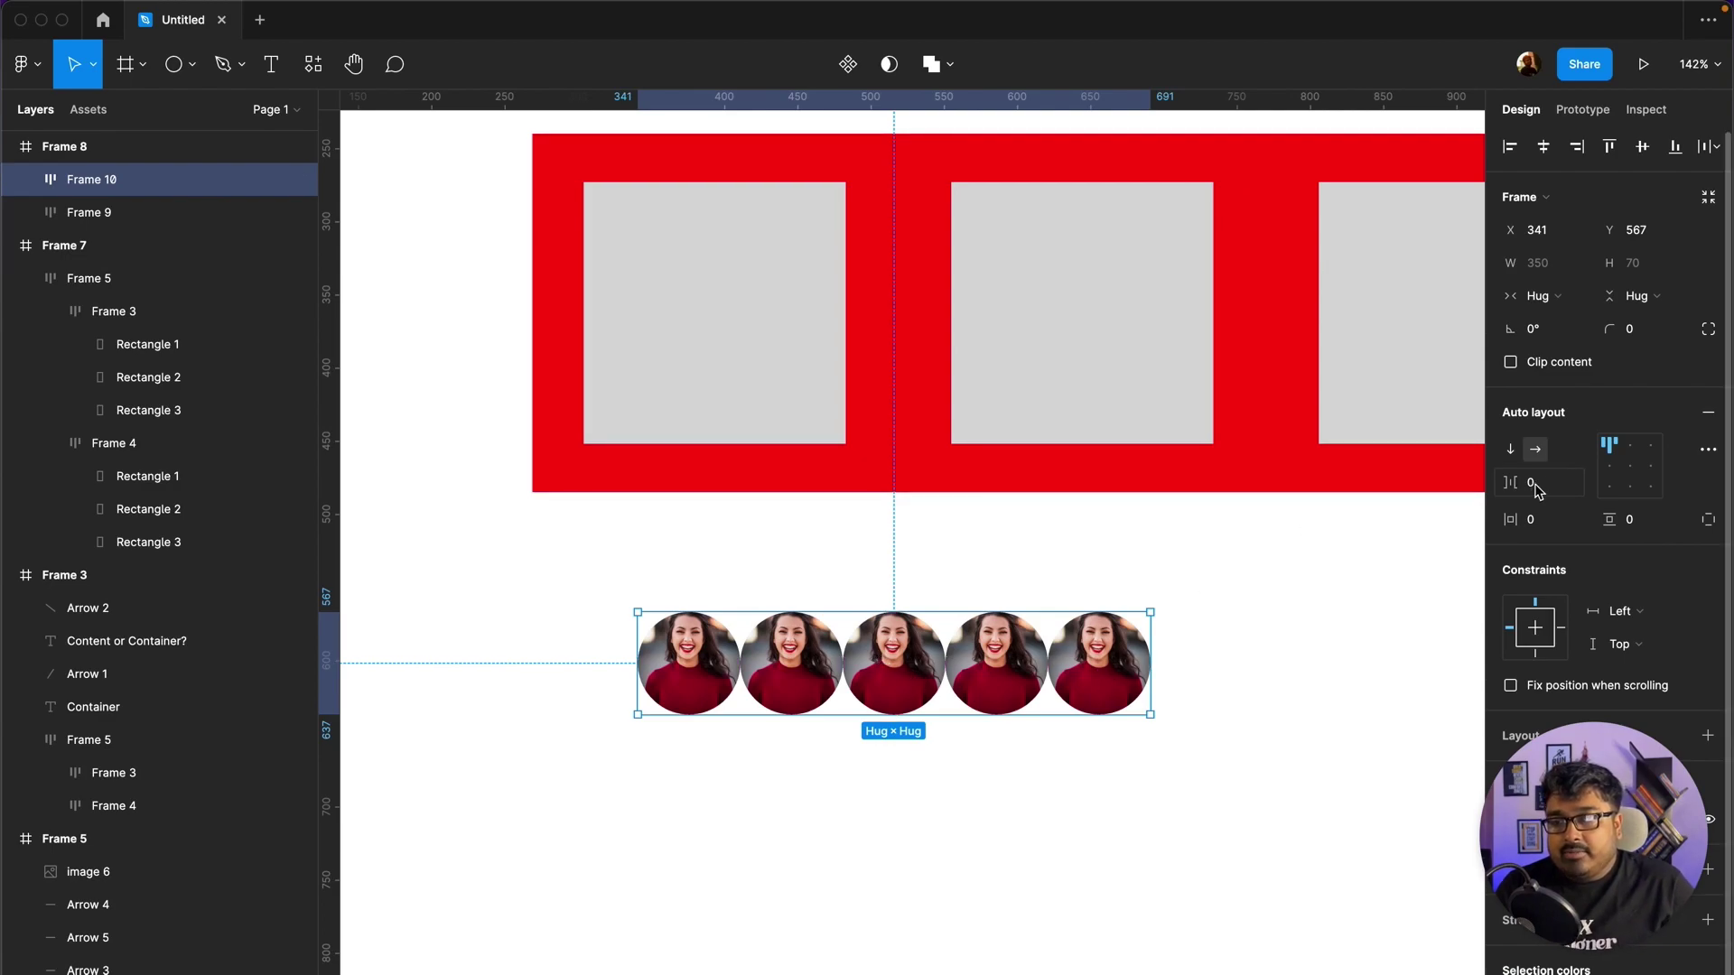
key(Down)
key(Down)
key(Down)
key(Down)
key(Down)
key(Down)
key(Down)
key(Down)
key(Down)
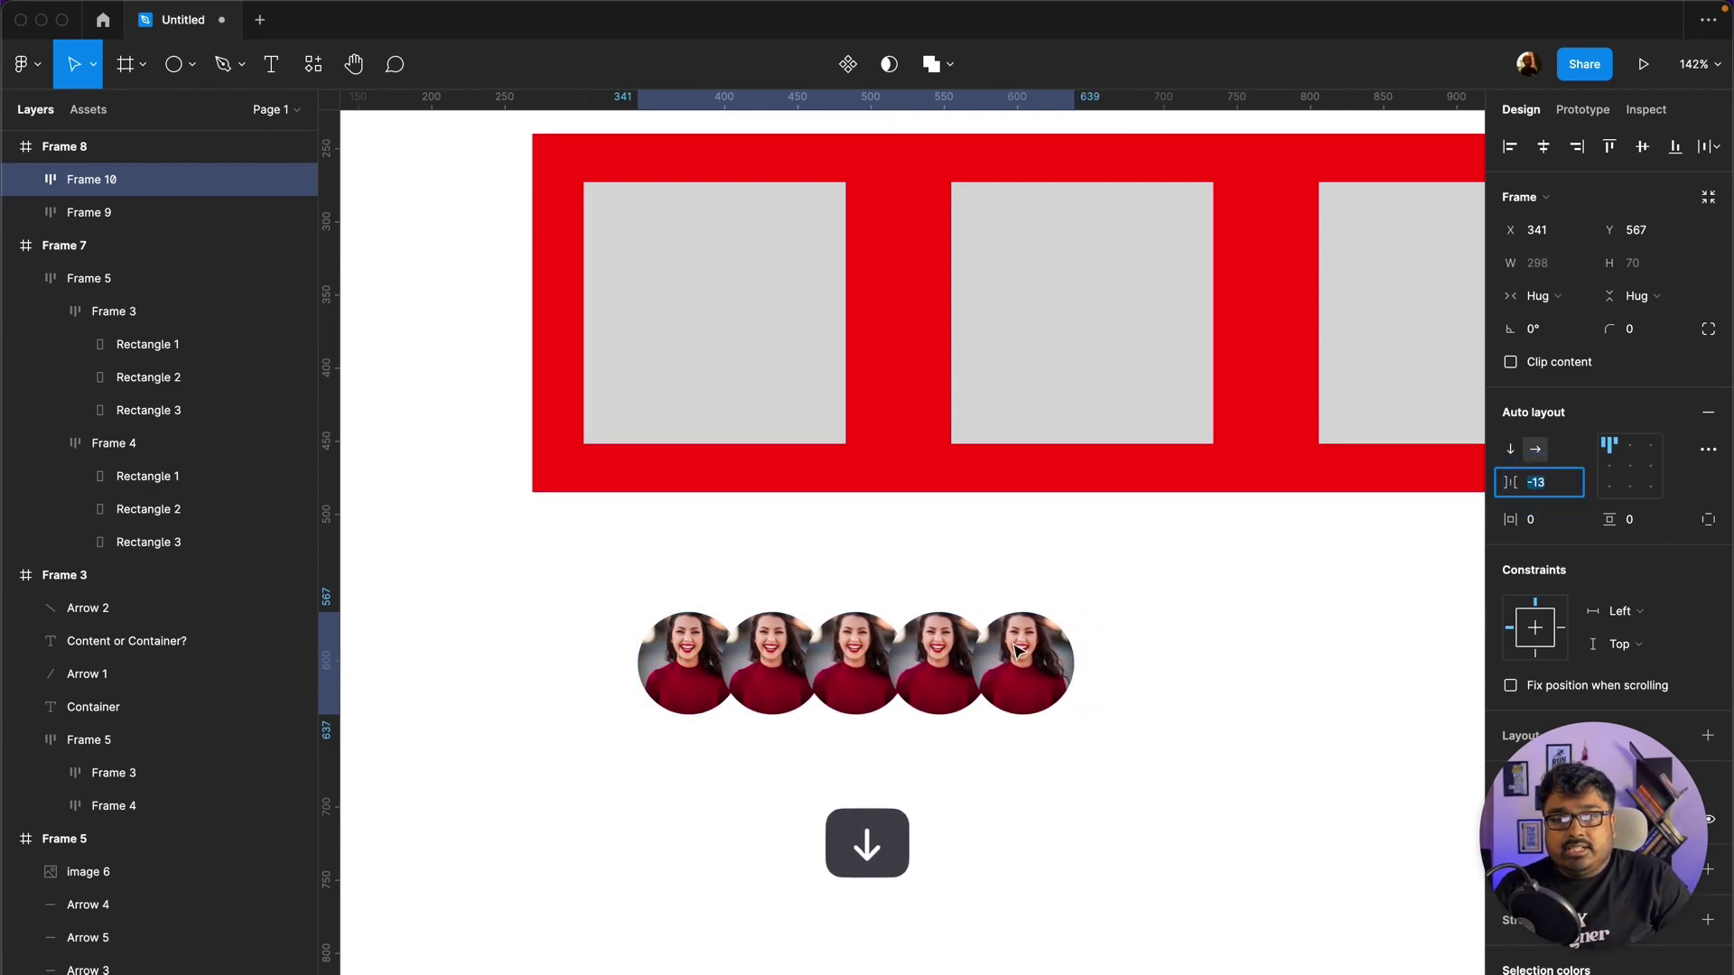
key(Down)
key(Down)
key(Down)
key(Down)
key(Down)
key(Down)
key(Down)
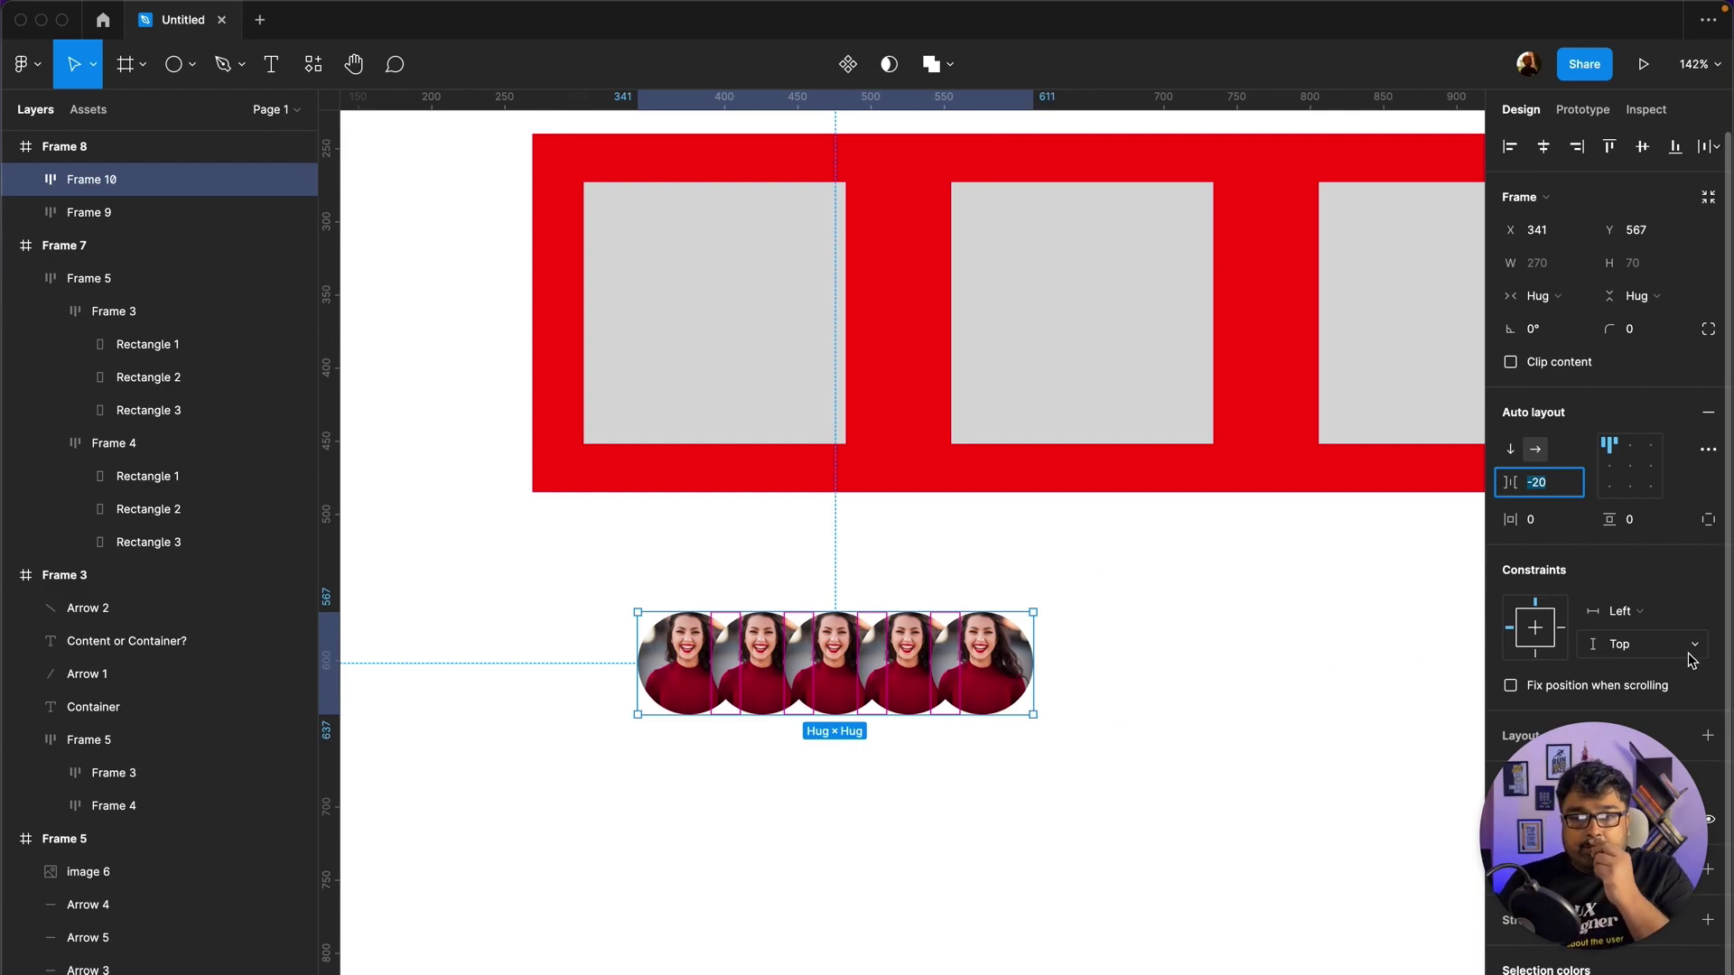
scroll(1685, 661, down, 1)
scroll(1685, 661, down, 2)
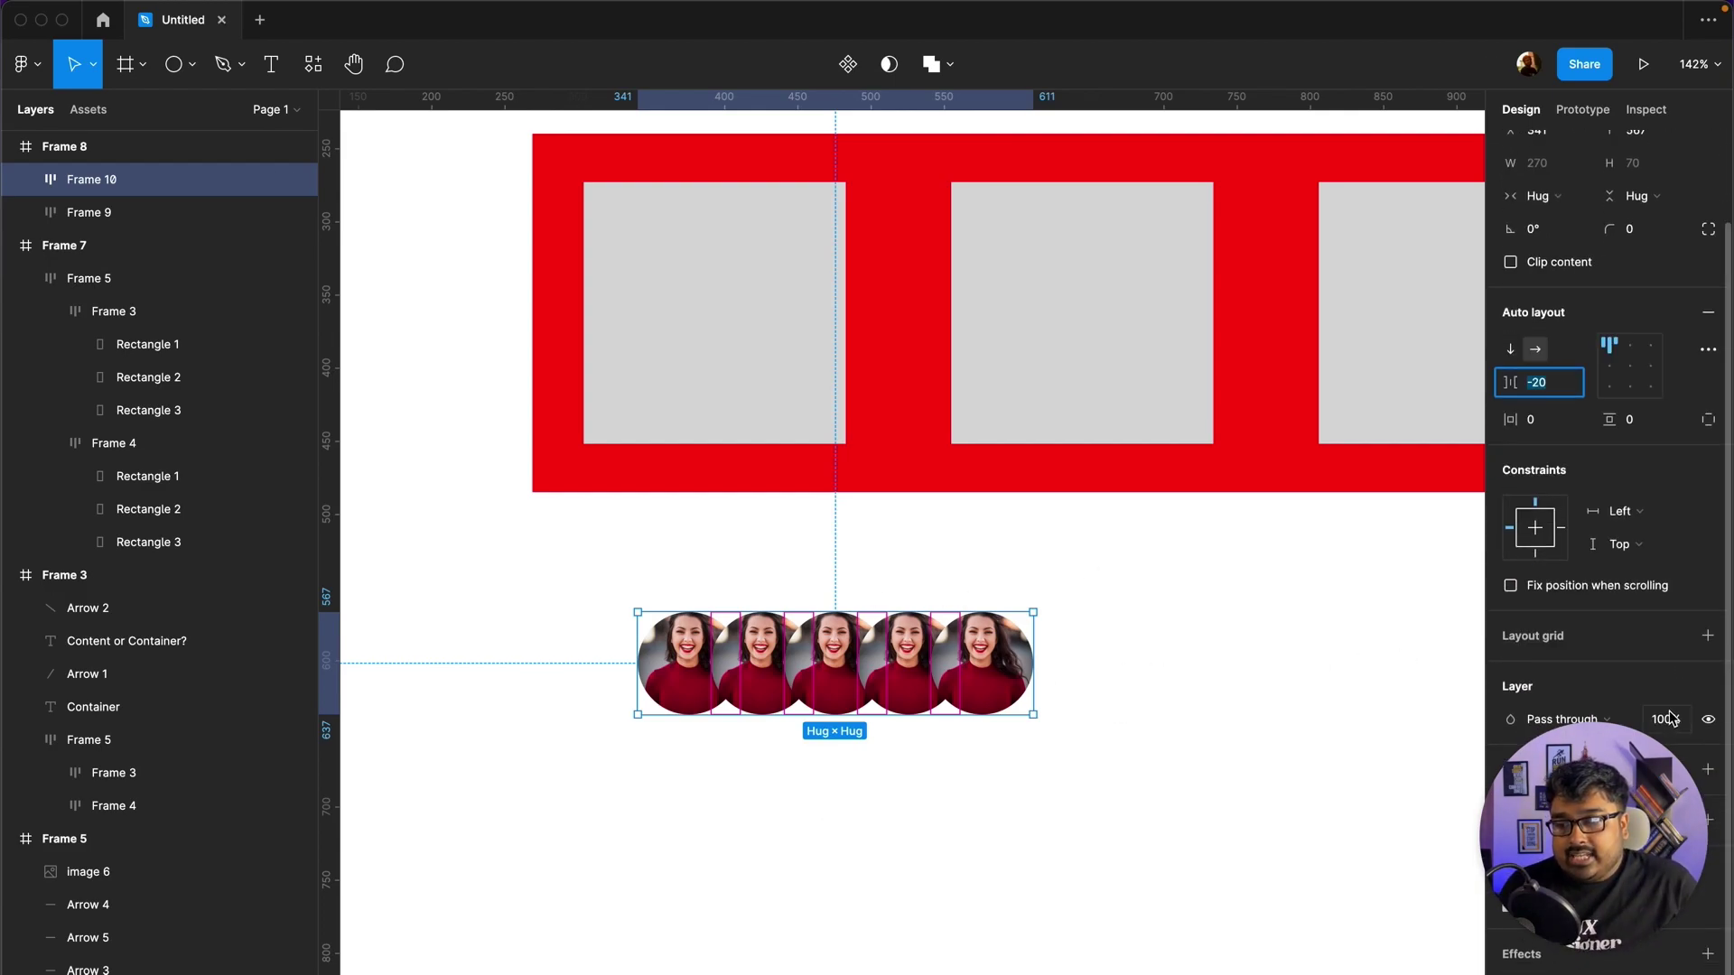
click(1183, 643)
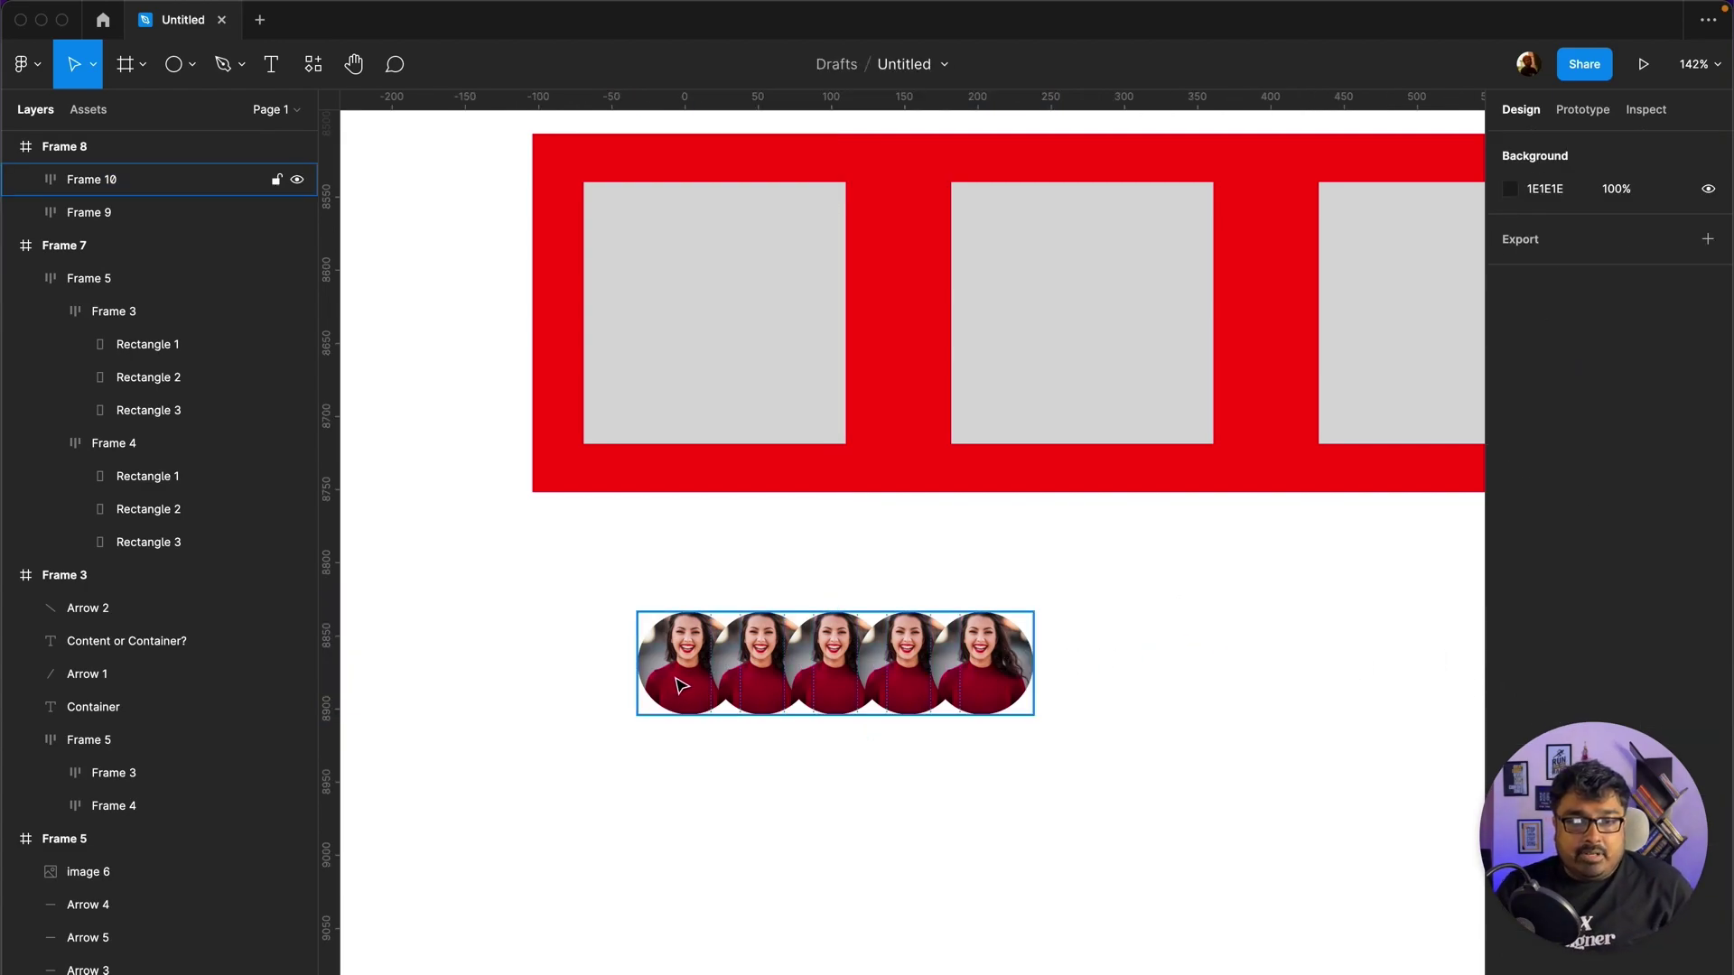
super+click(756, 677)
Step: Replace the photo fill on all circles with a solid pink fill
shift+super+click(849, 673)
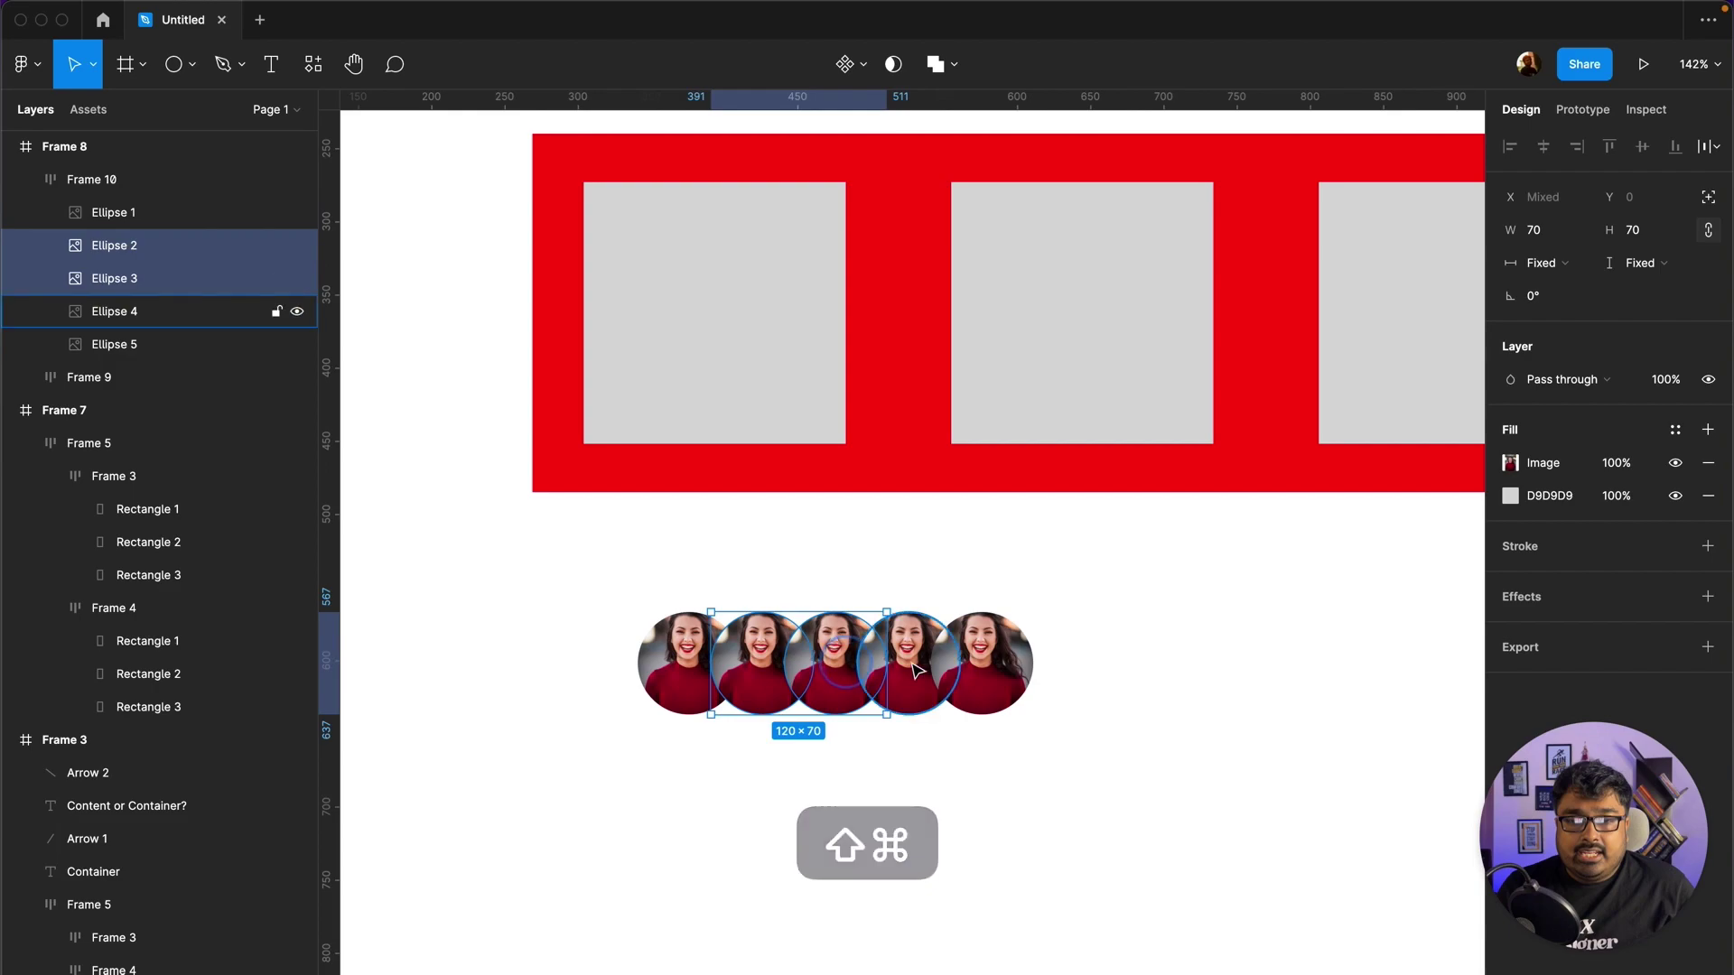
shift+super+click(912, 669)
shift+super+click(1007, 668)
shift+super+click(705, 672)
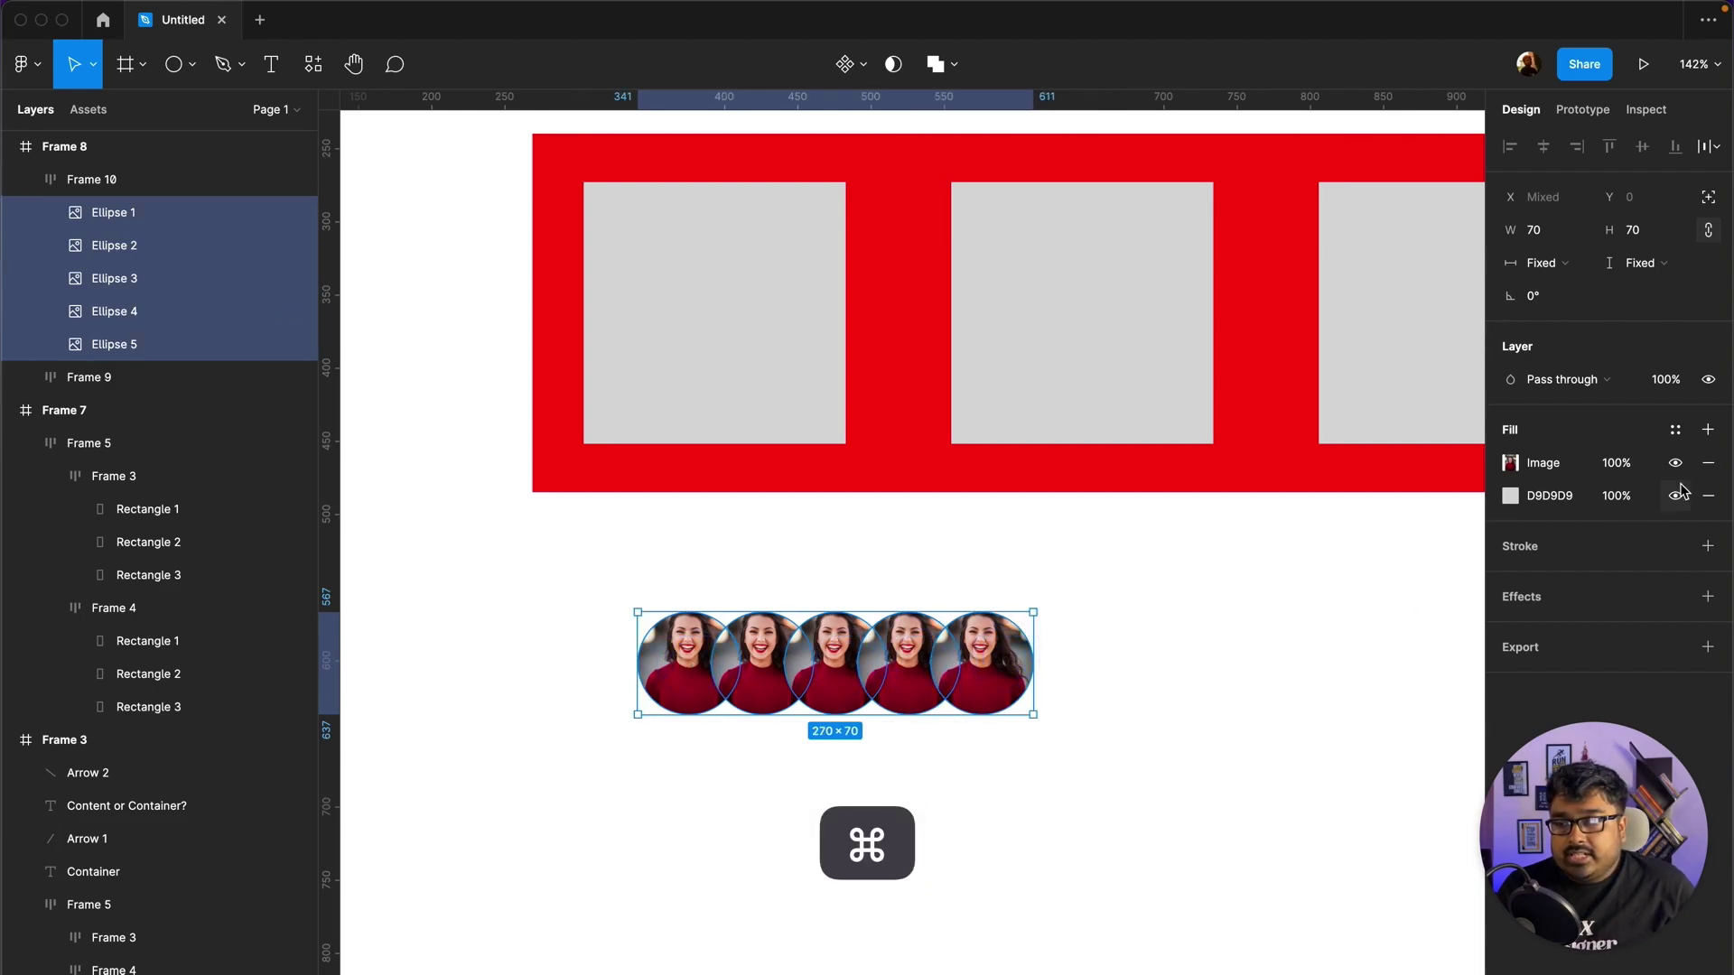
click(1708, 463)
click(1510, 463)
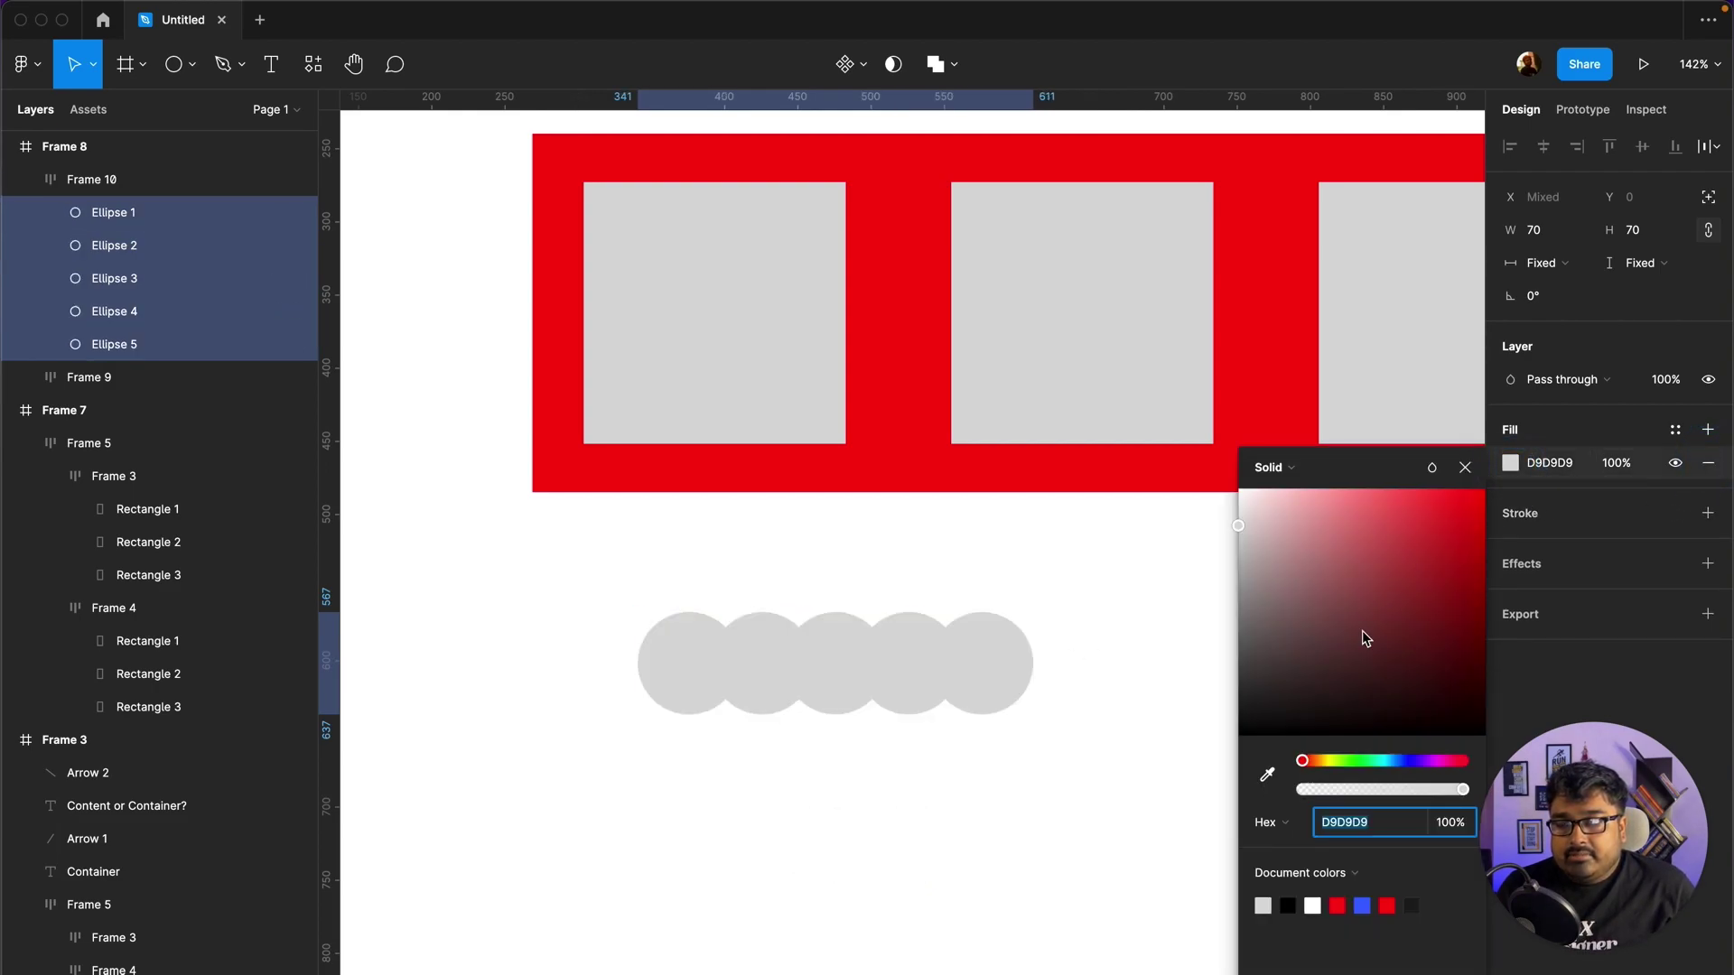
mouse_move(1363, 631)
mouse_down()
mouse_move(1454, 530)
mouse_move(1294, 499)
mouse_up()
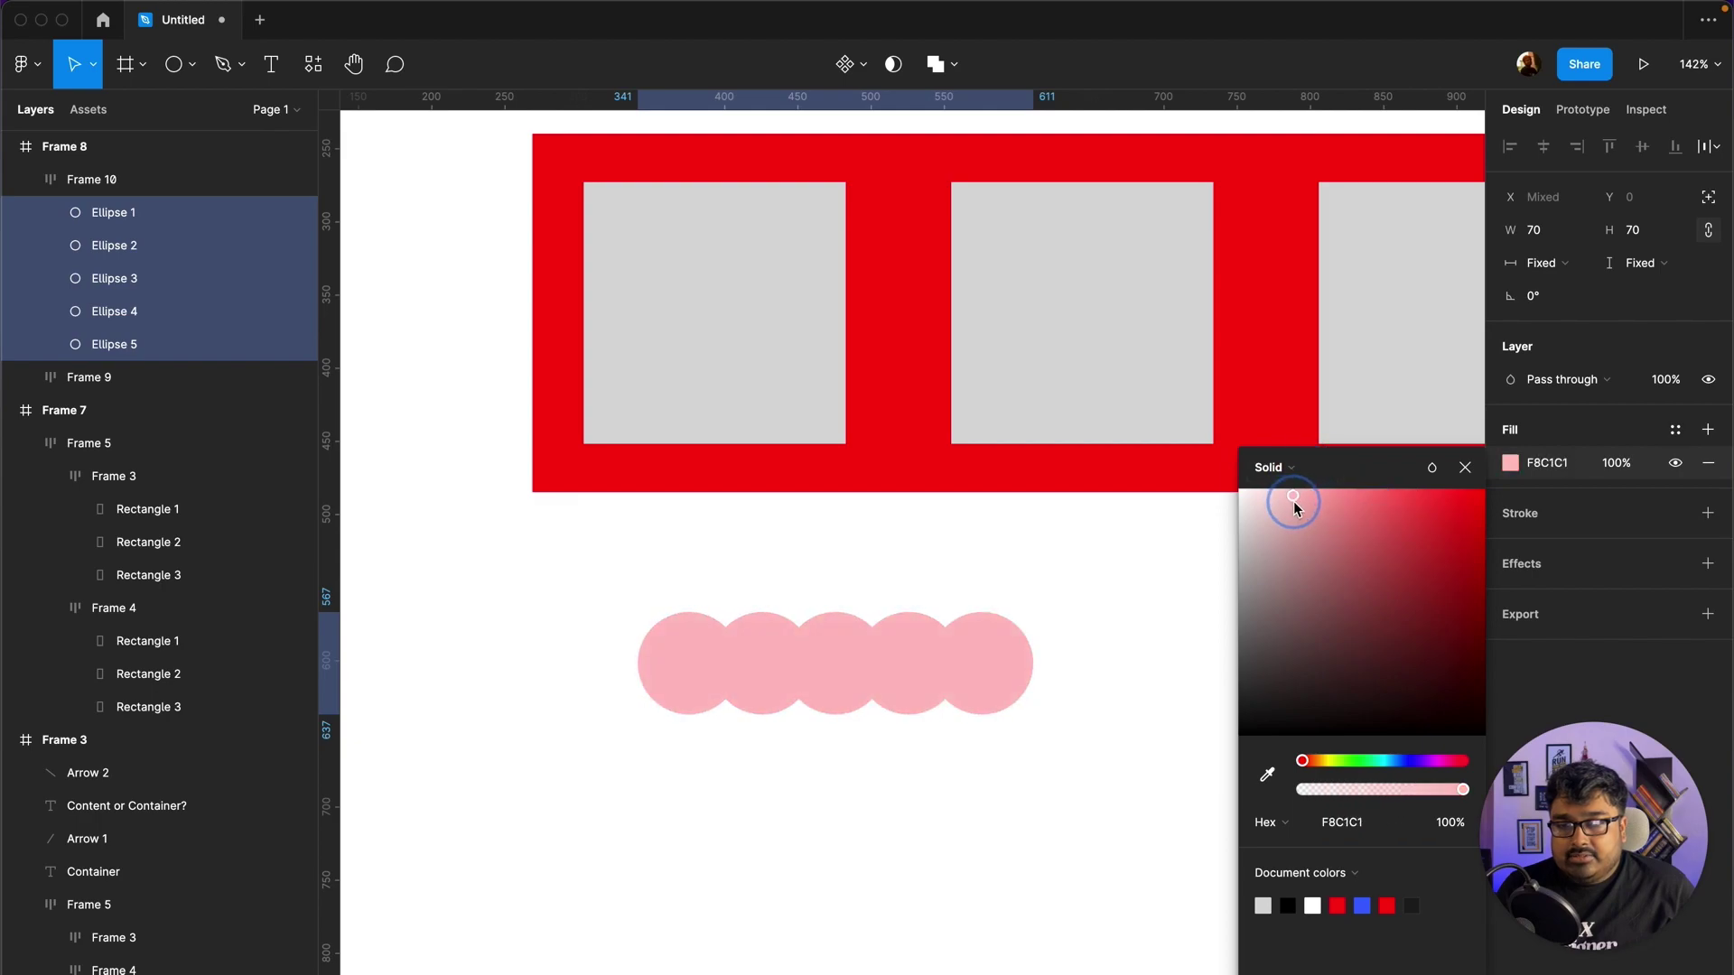
click(1071, 607)
Step: Recolour the second circle (Ellipse 2) violet
super+click(754, 670)
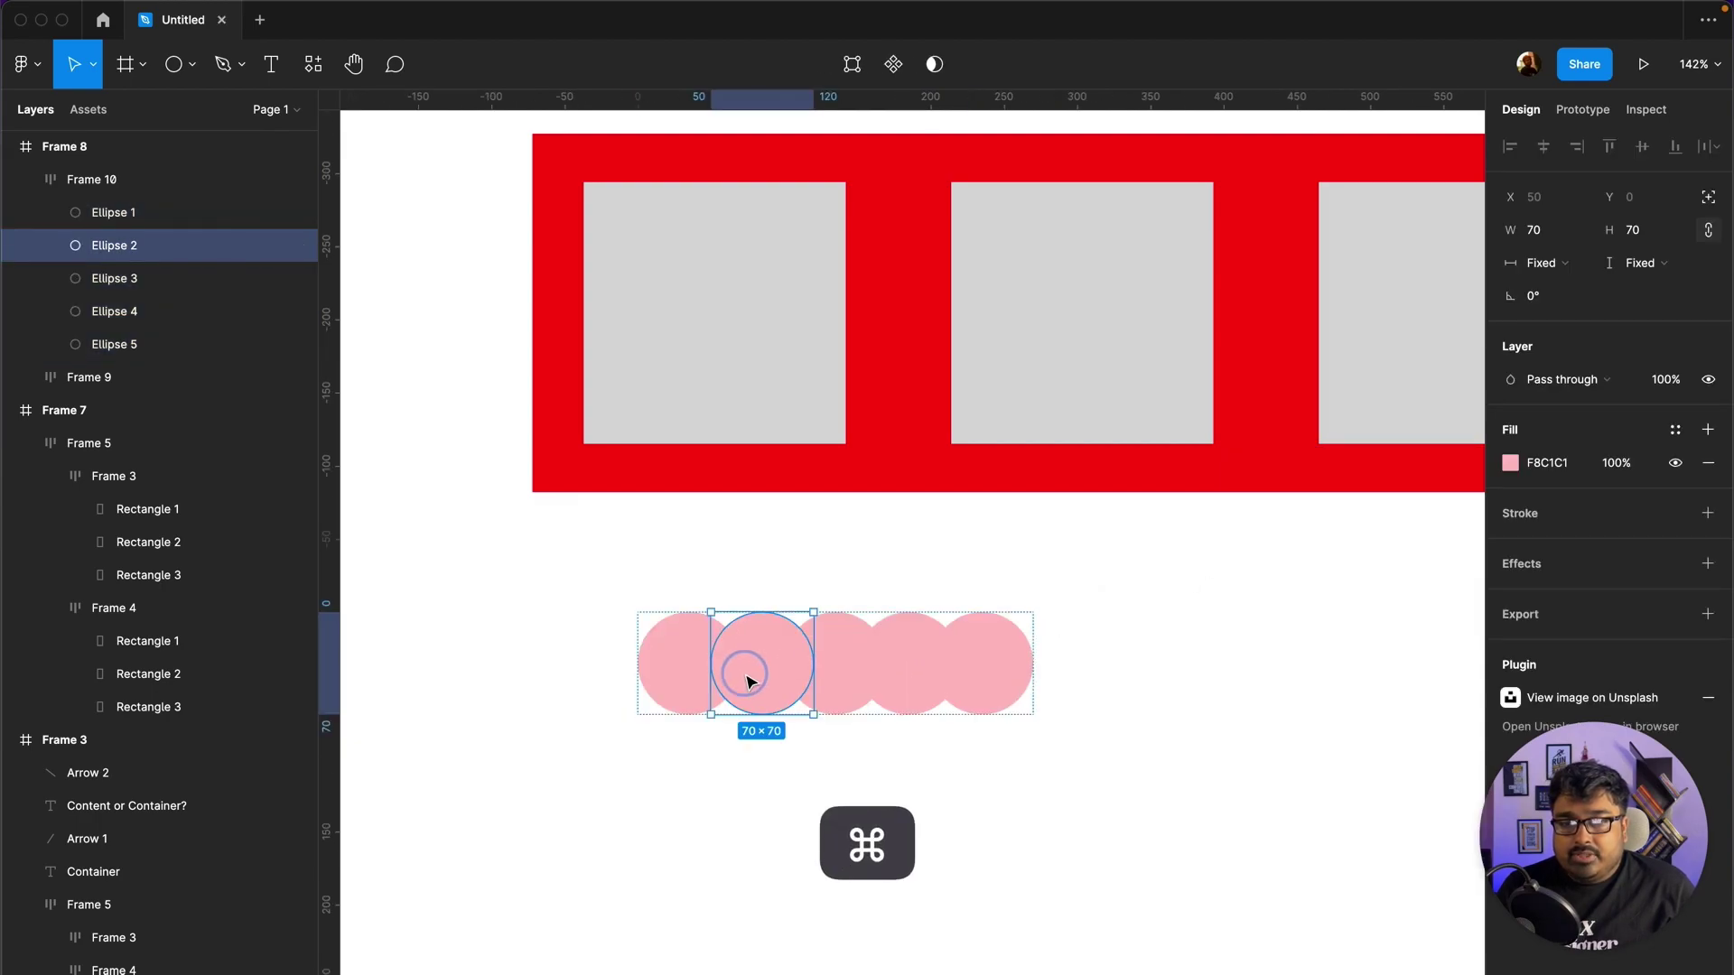
click(1510, 462)
drag(1397, 764, 1414, 761)
drag(1401, 503, 1381, 501)
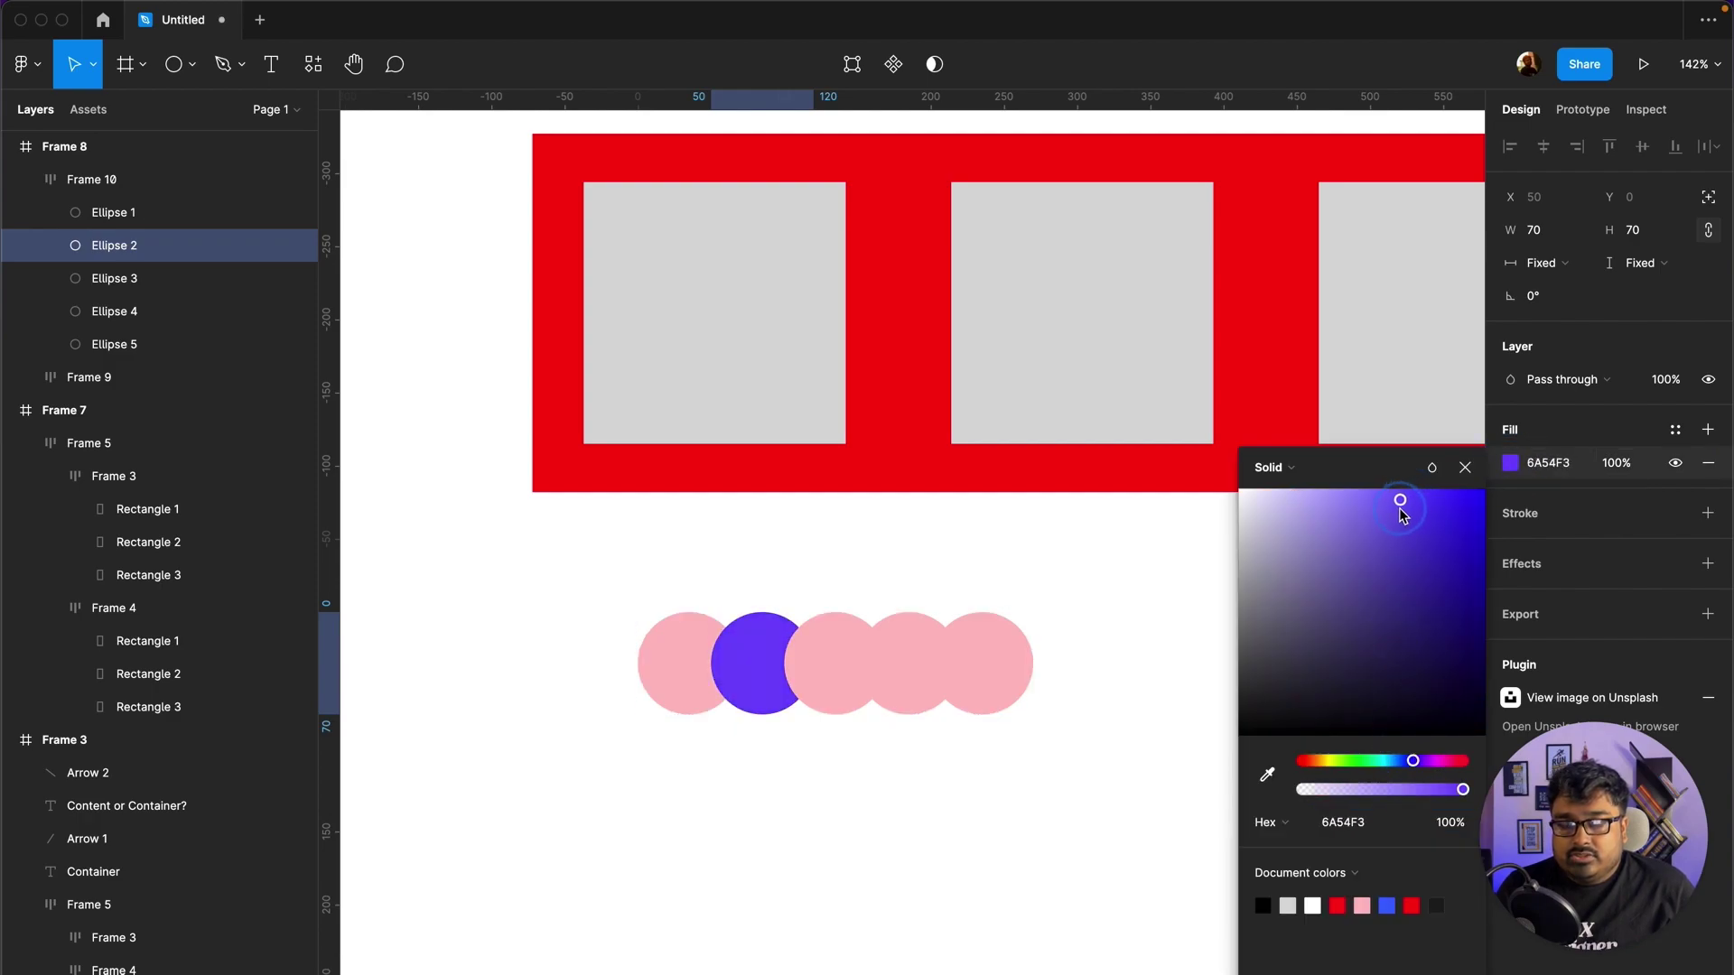
Step: Recolour the third circle (Ellipse 3) magenta
super+click(832, 684)
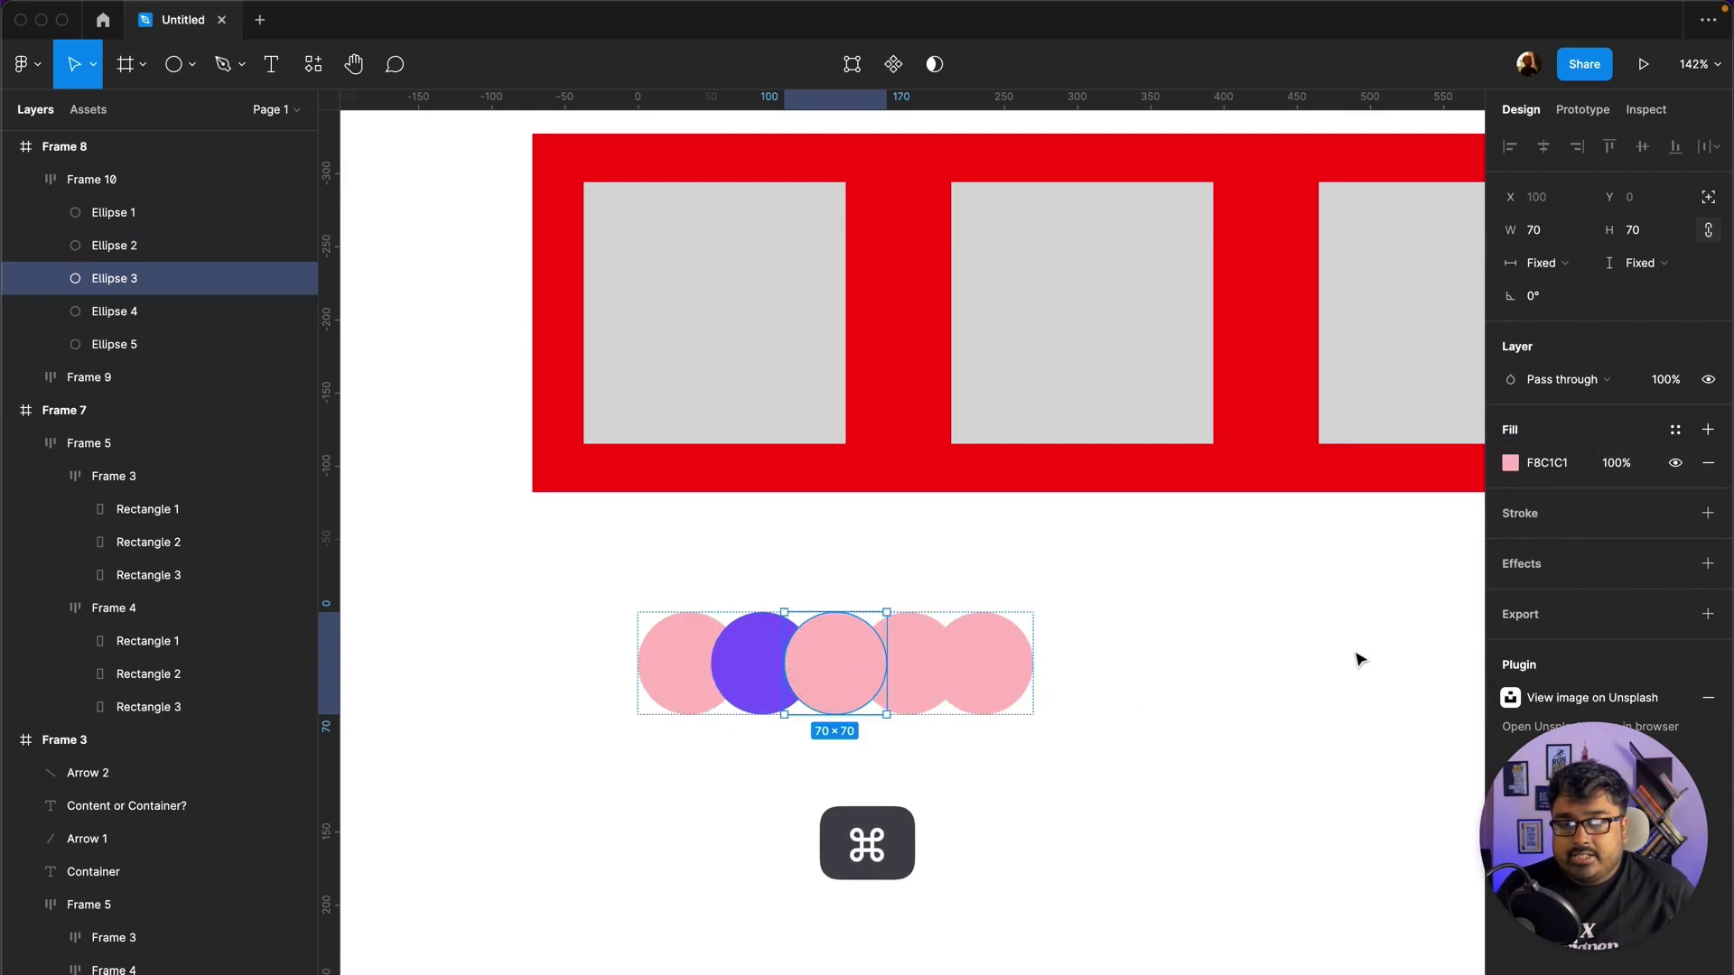
click(1676, 430)
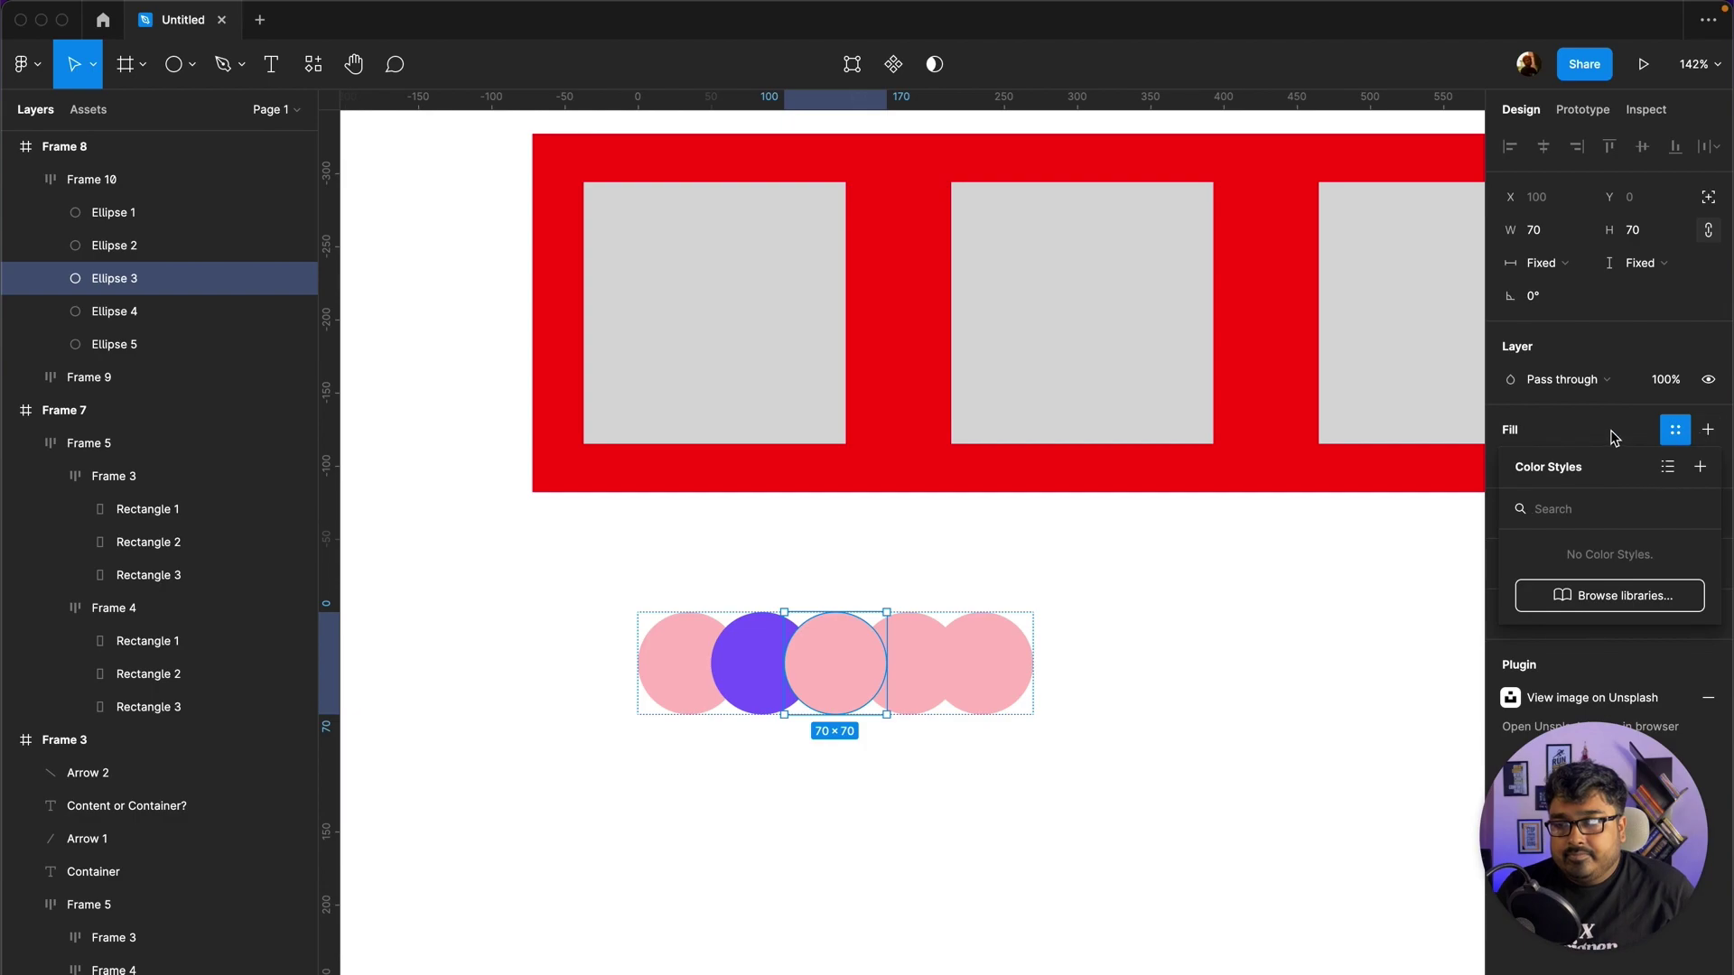
click(1612, 439)
click(1510, 464)
drag(1434, 761, 1449, 761)
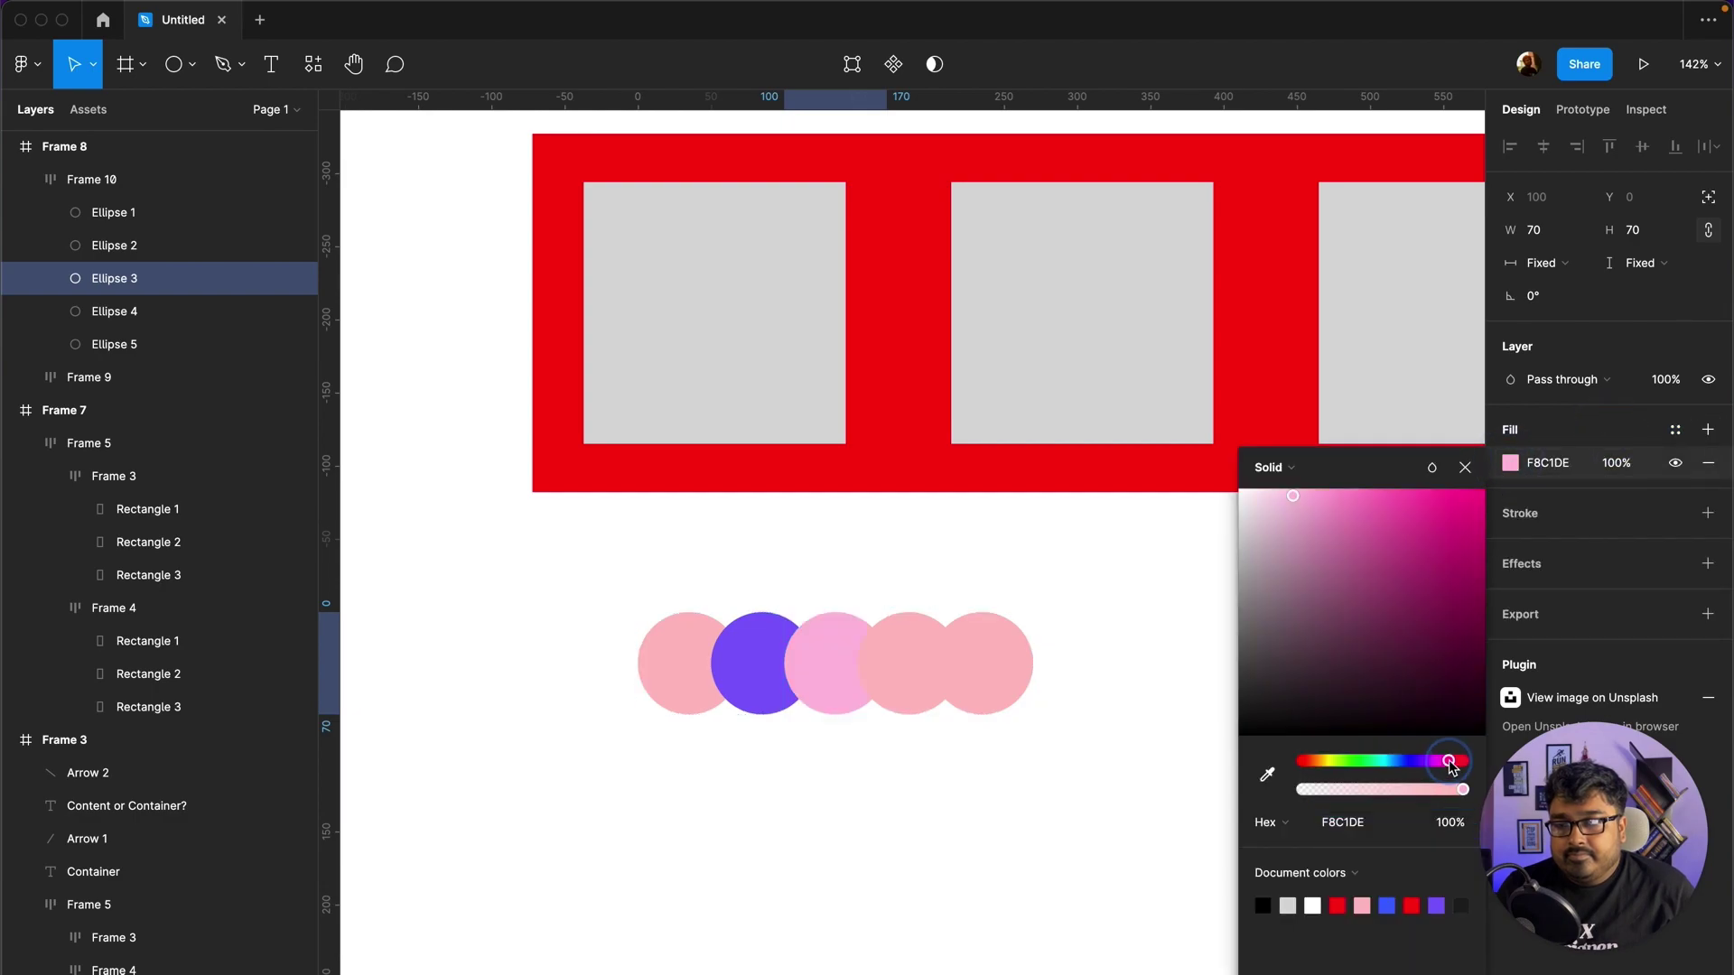
click(1457, 488)
Step: Delete the fourth circle (Ellipse 4) from the row, then reselect the row frame
click(1094, 560)
click(929, 639)
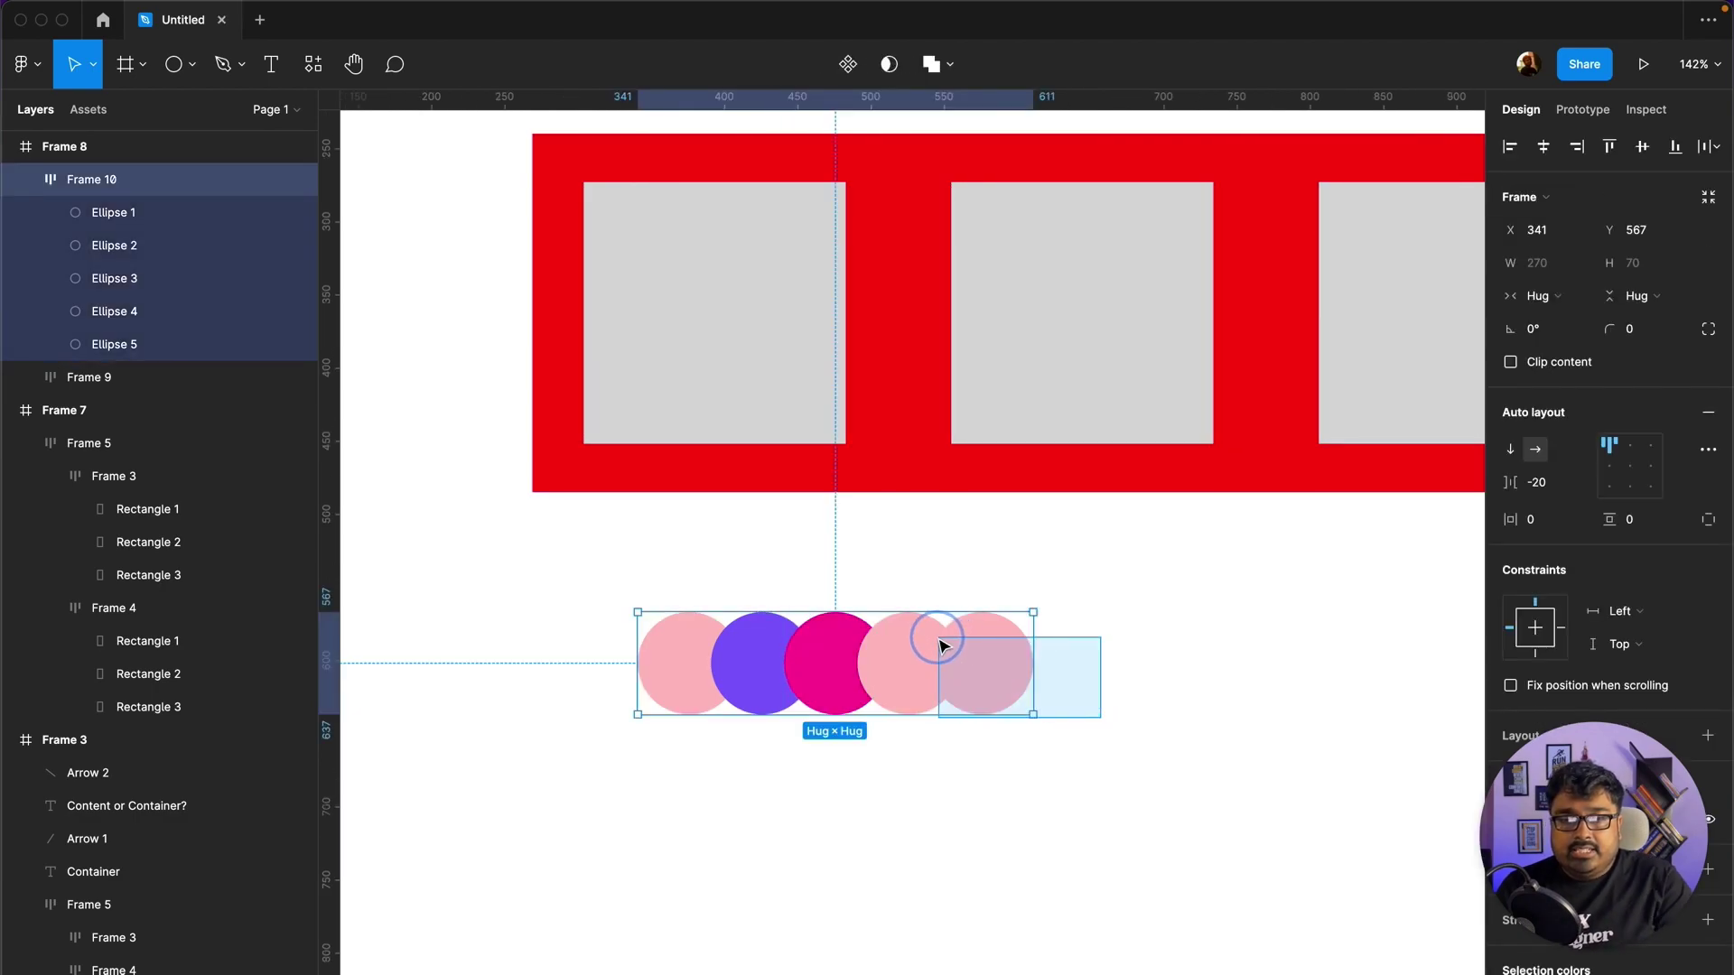
double_click(950, 662)
key(Delete)
click(941, 666)
mouse_move(163, 179)
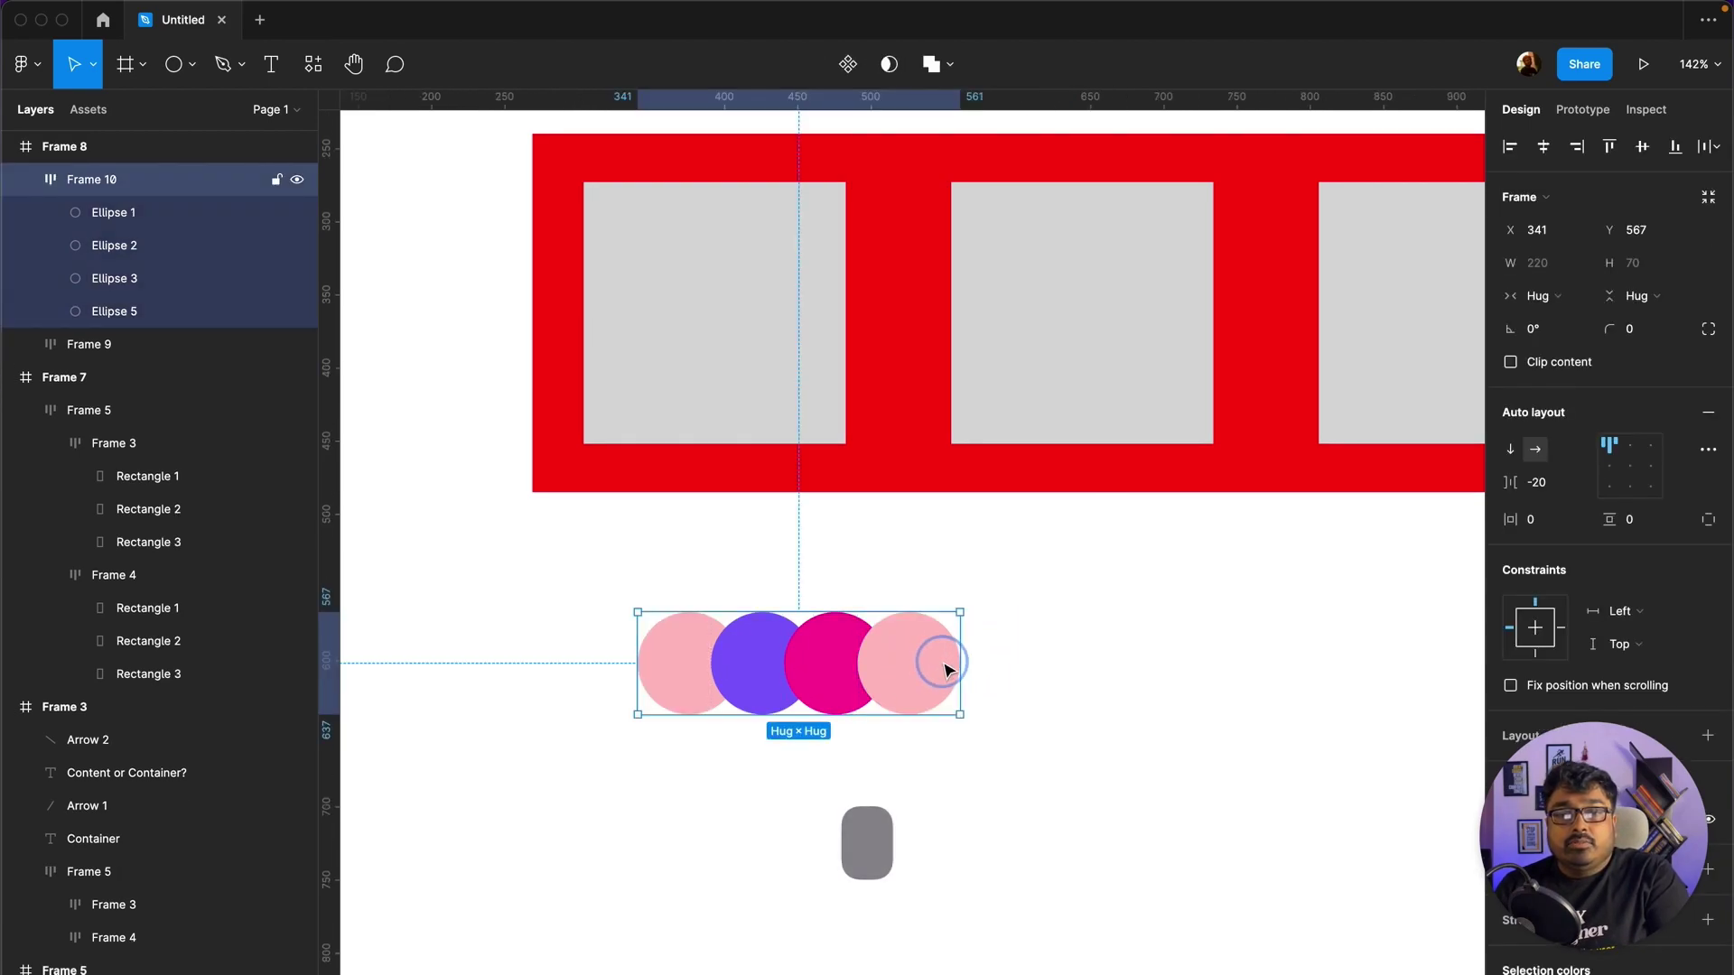
click(1050, 657)
click(883, 691)
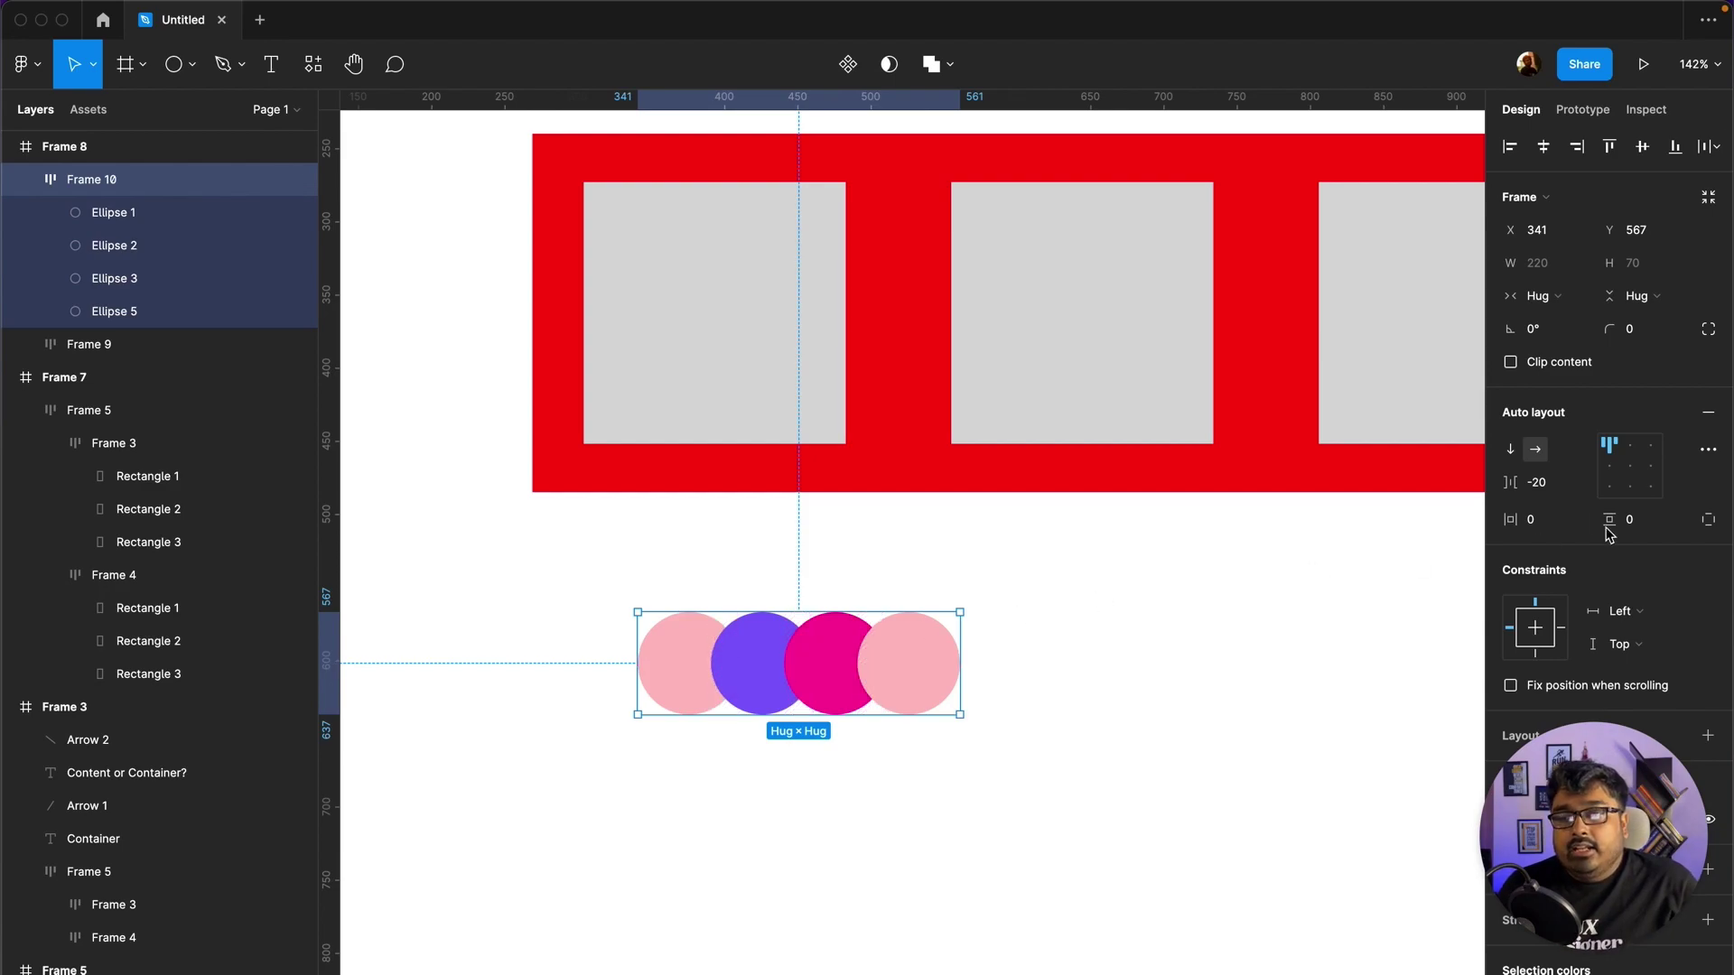
Step: Try First on top canvas stacking, revert to Last on top, and toggle baseline alignment
click(1708, 449)
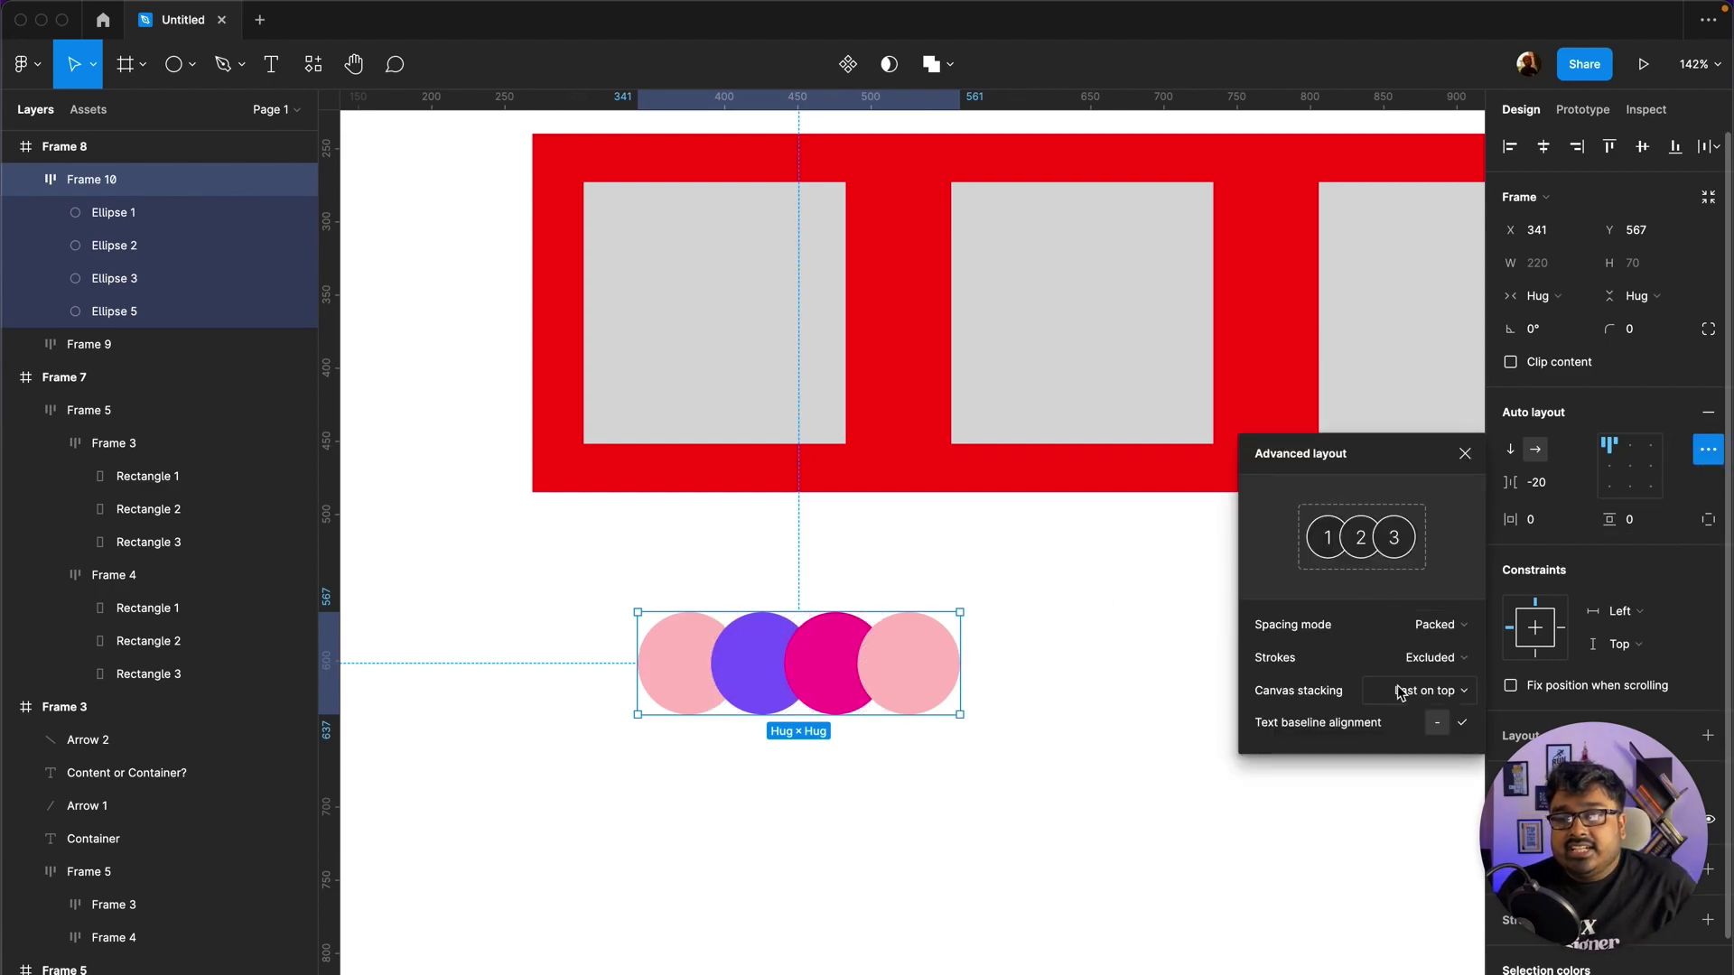
click(1422, 704)
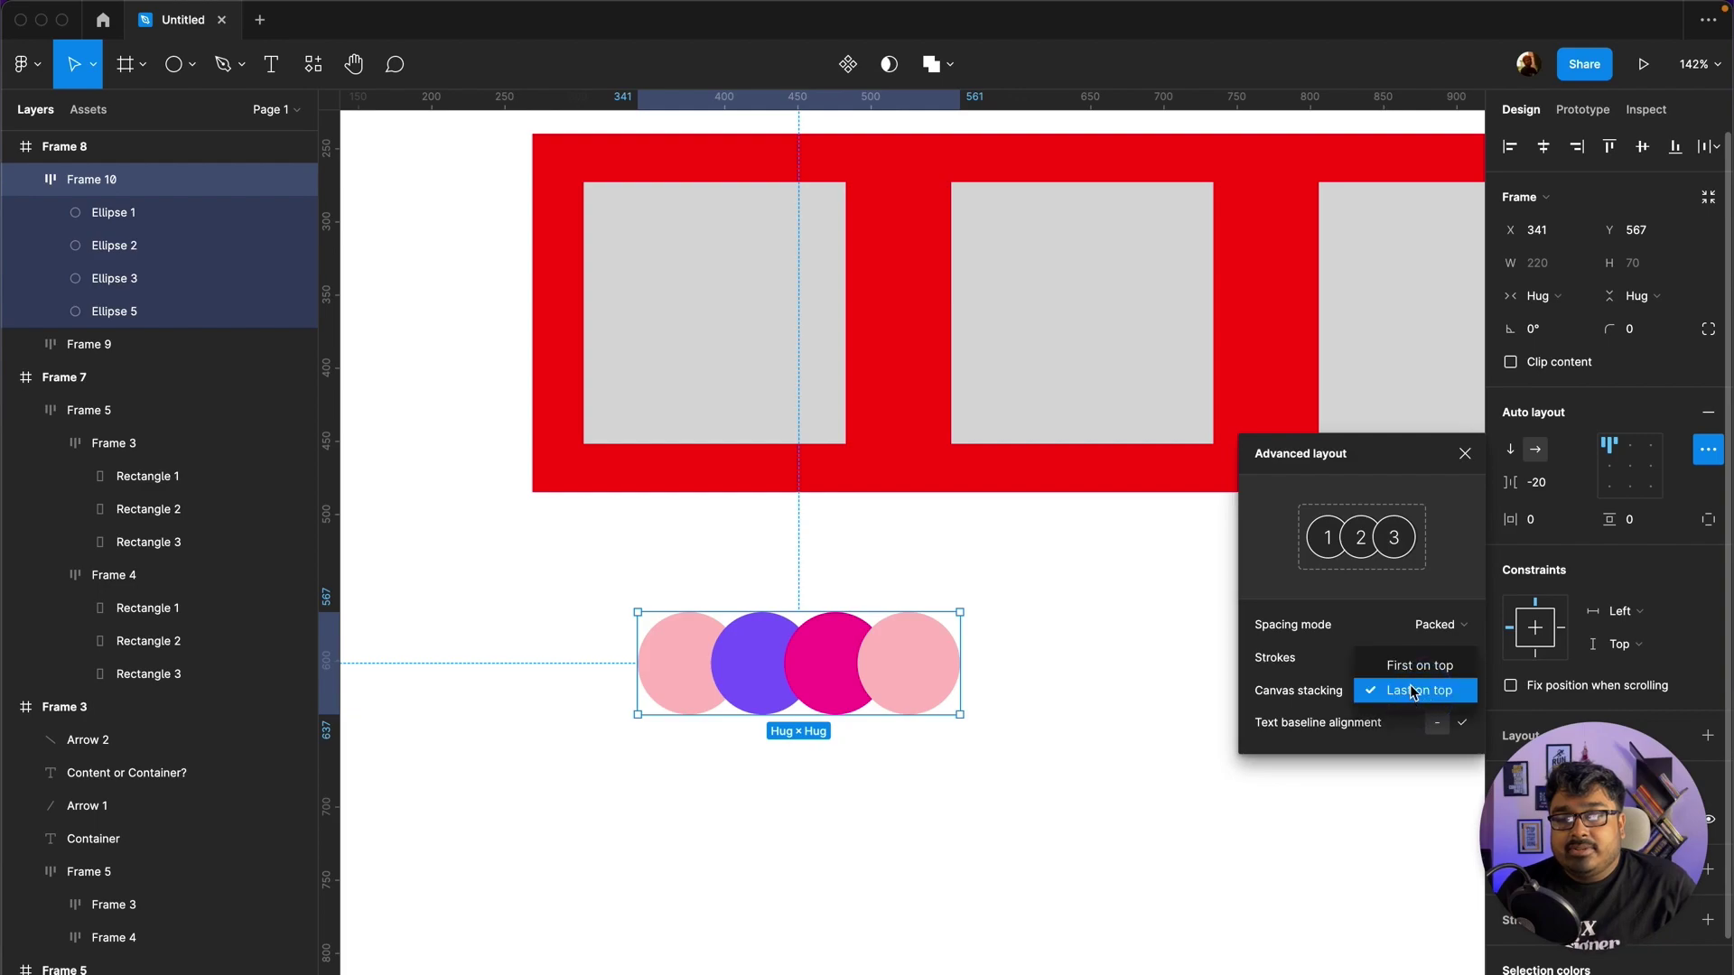
click(1417, 669)
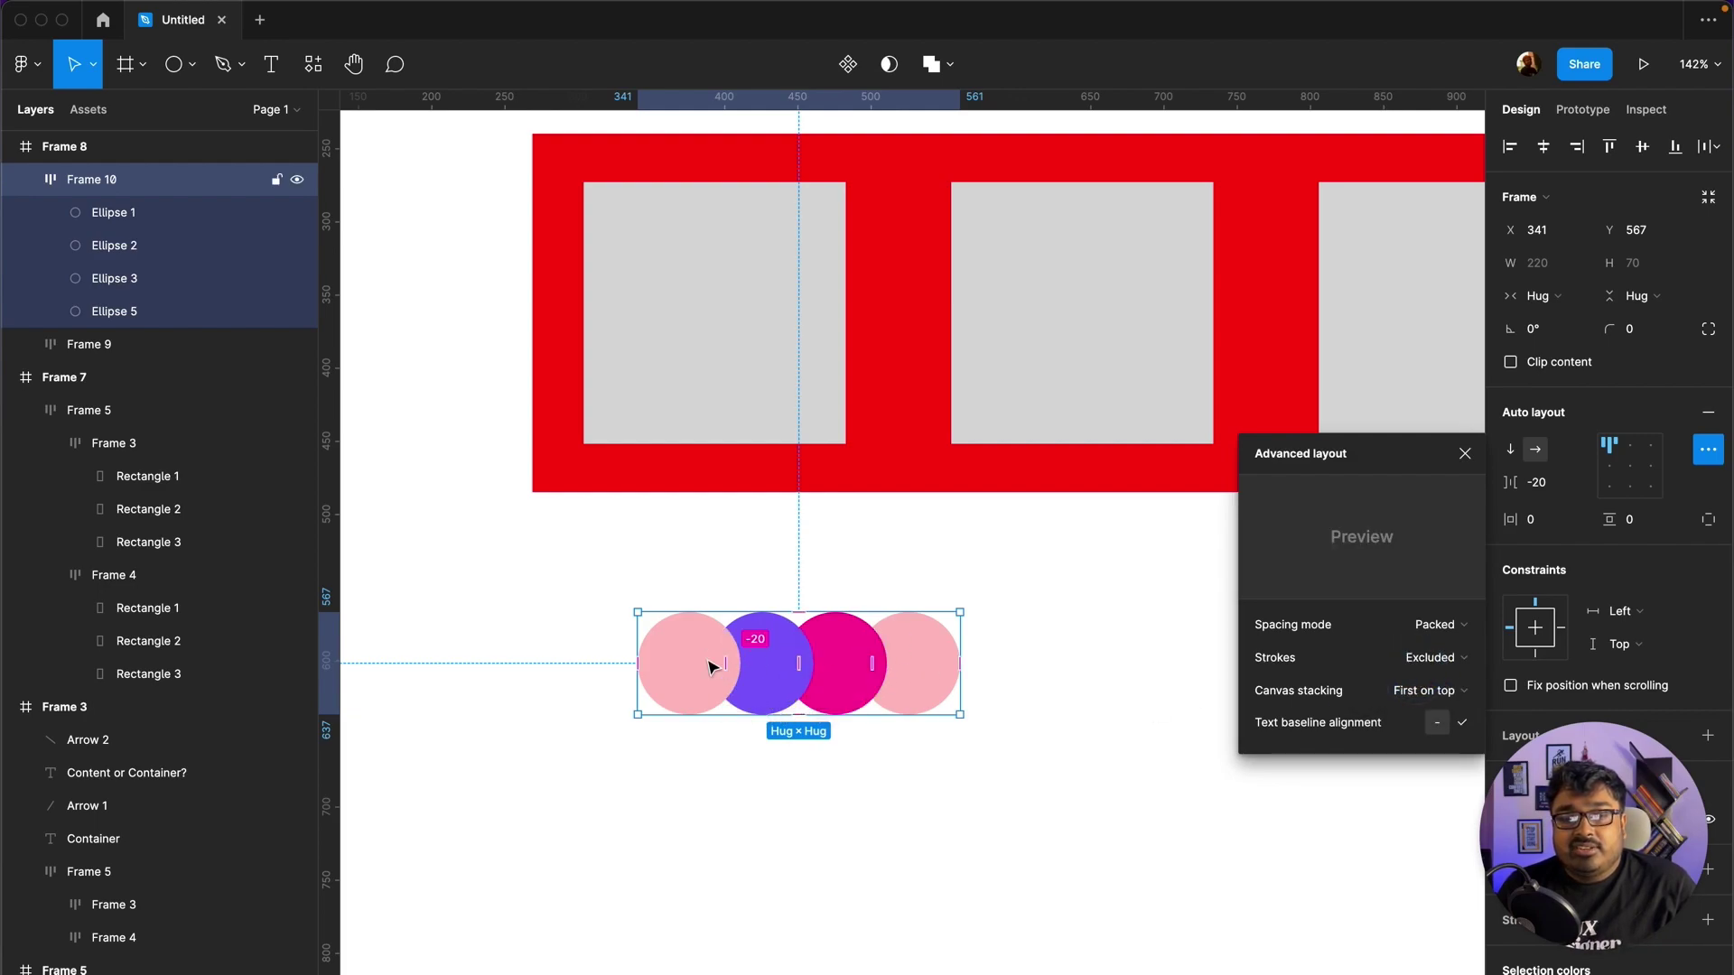
click(1447, 697)
click(1420, 715)
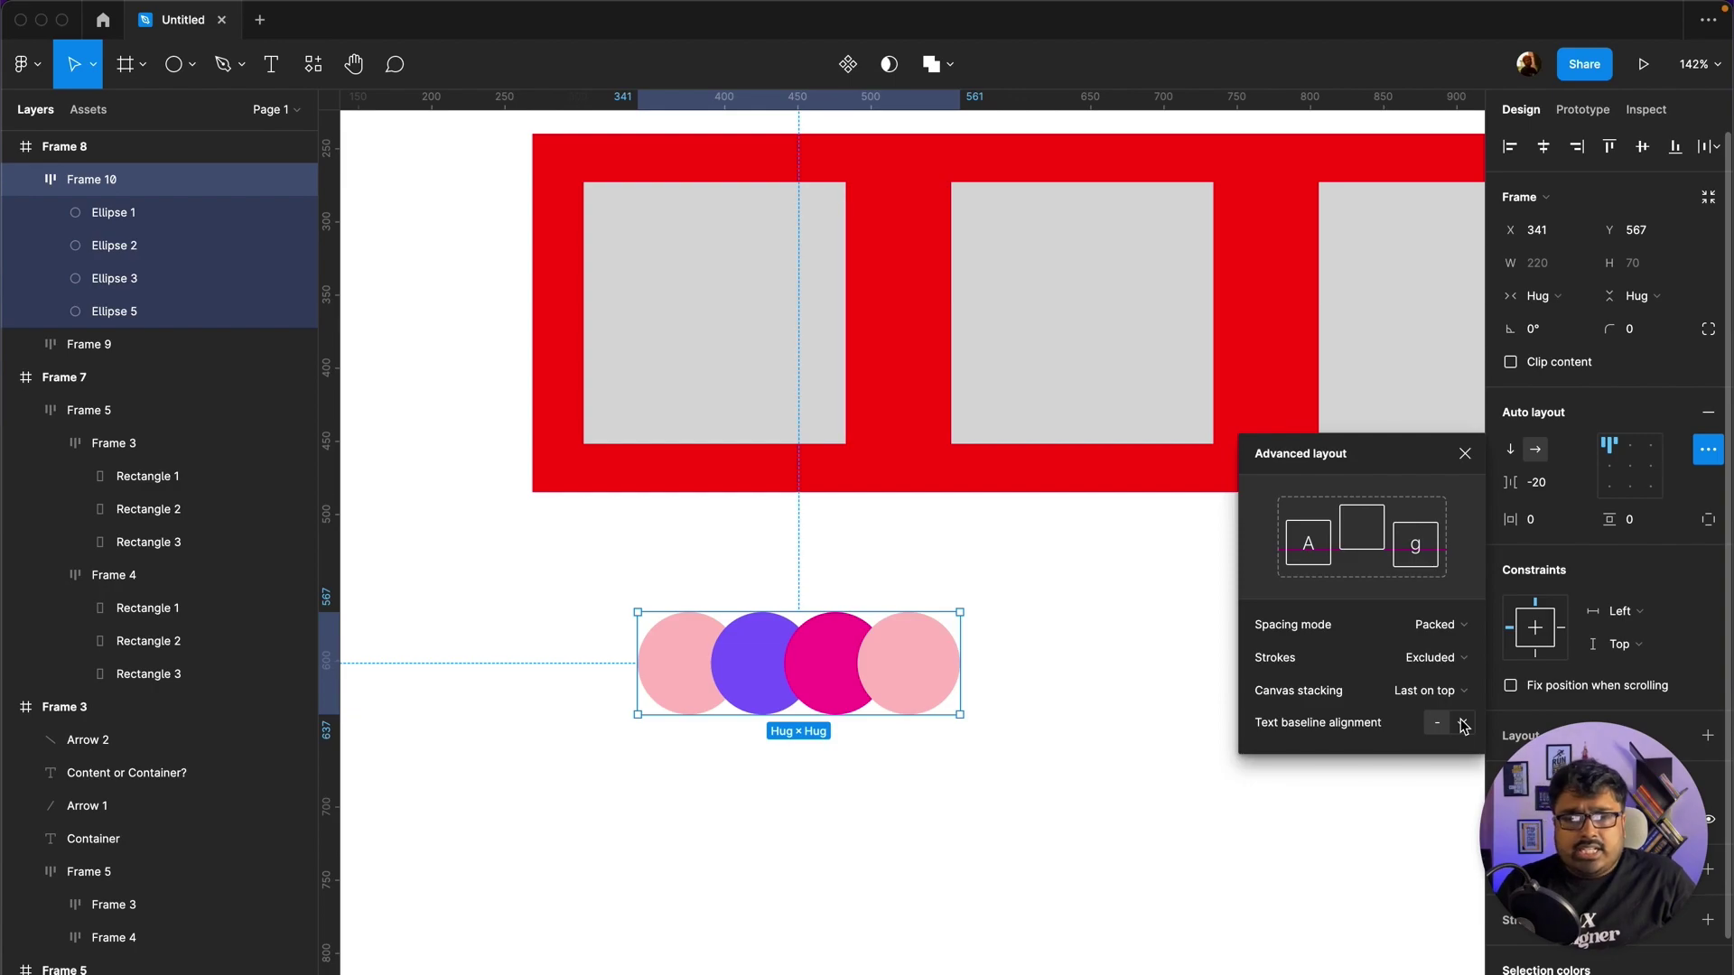
click(1462, 723)
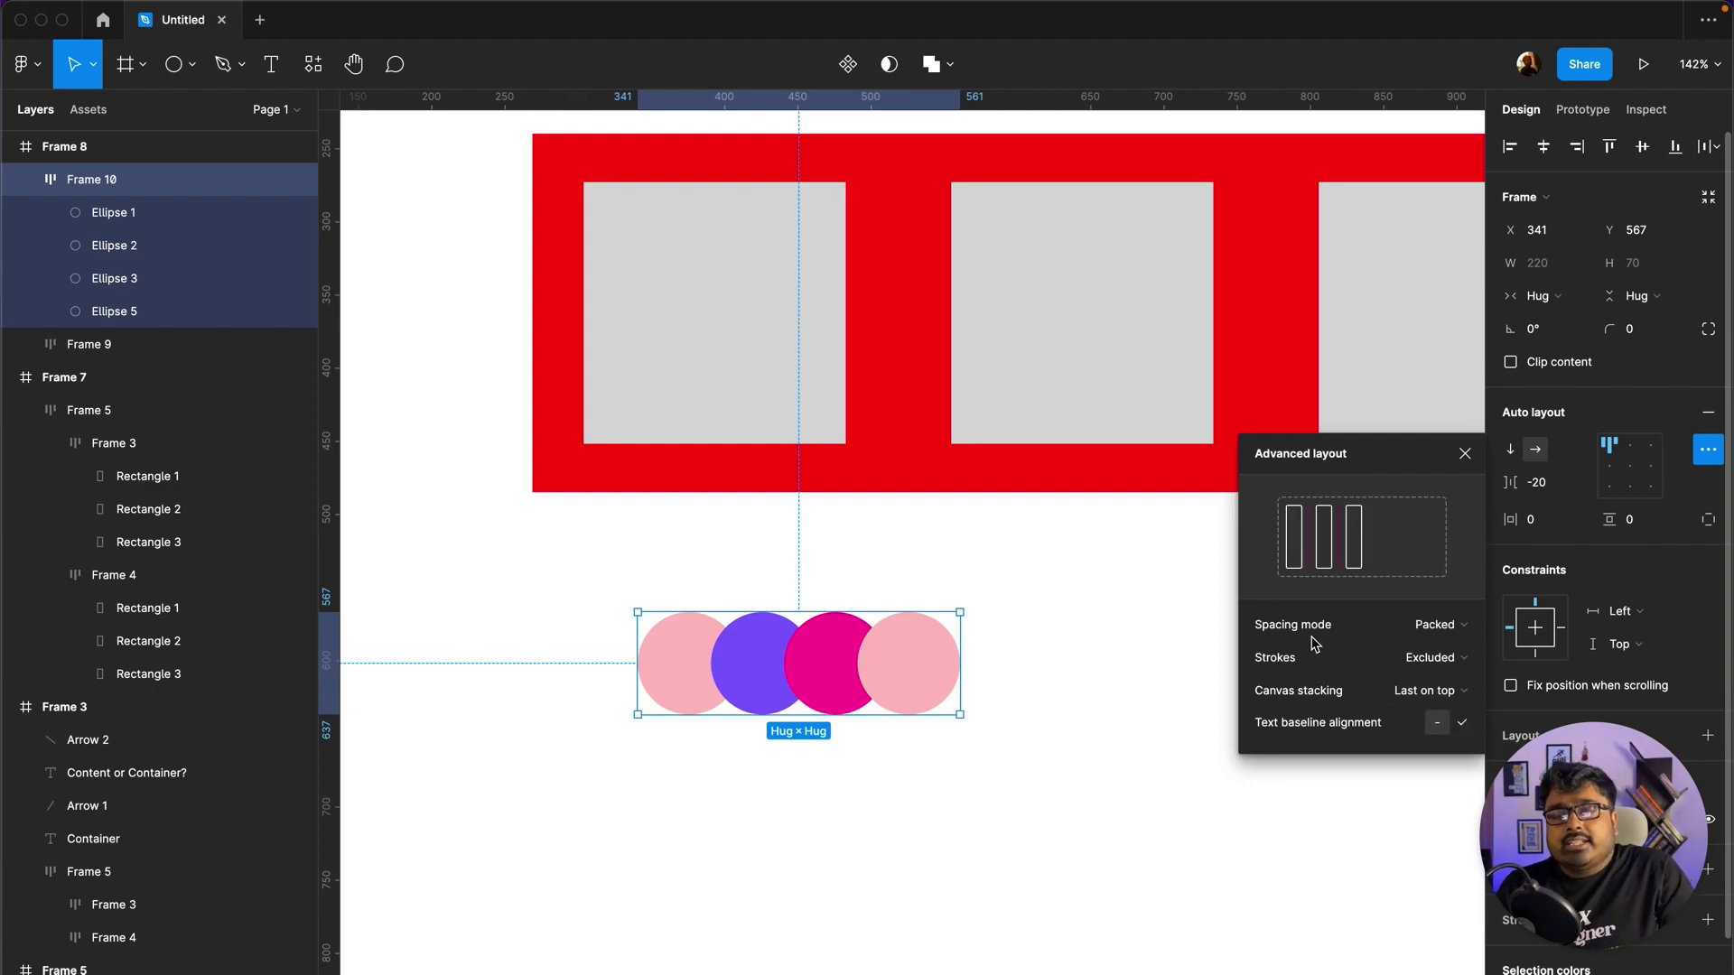
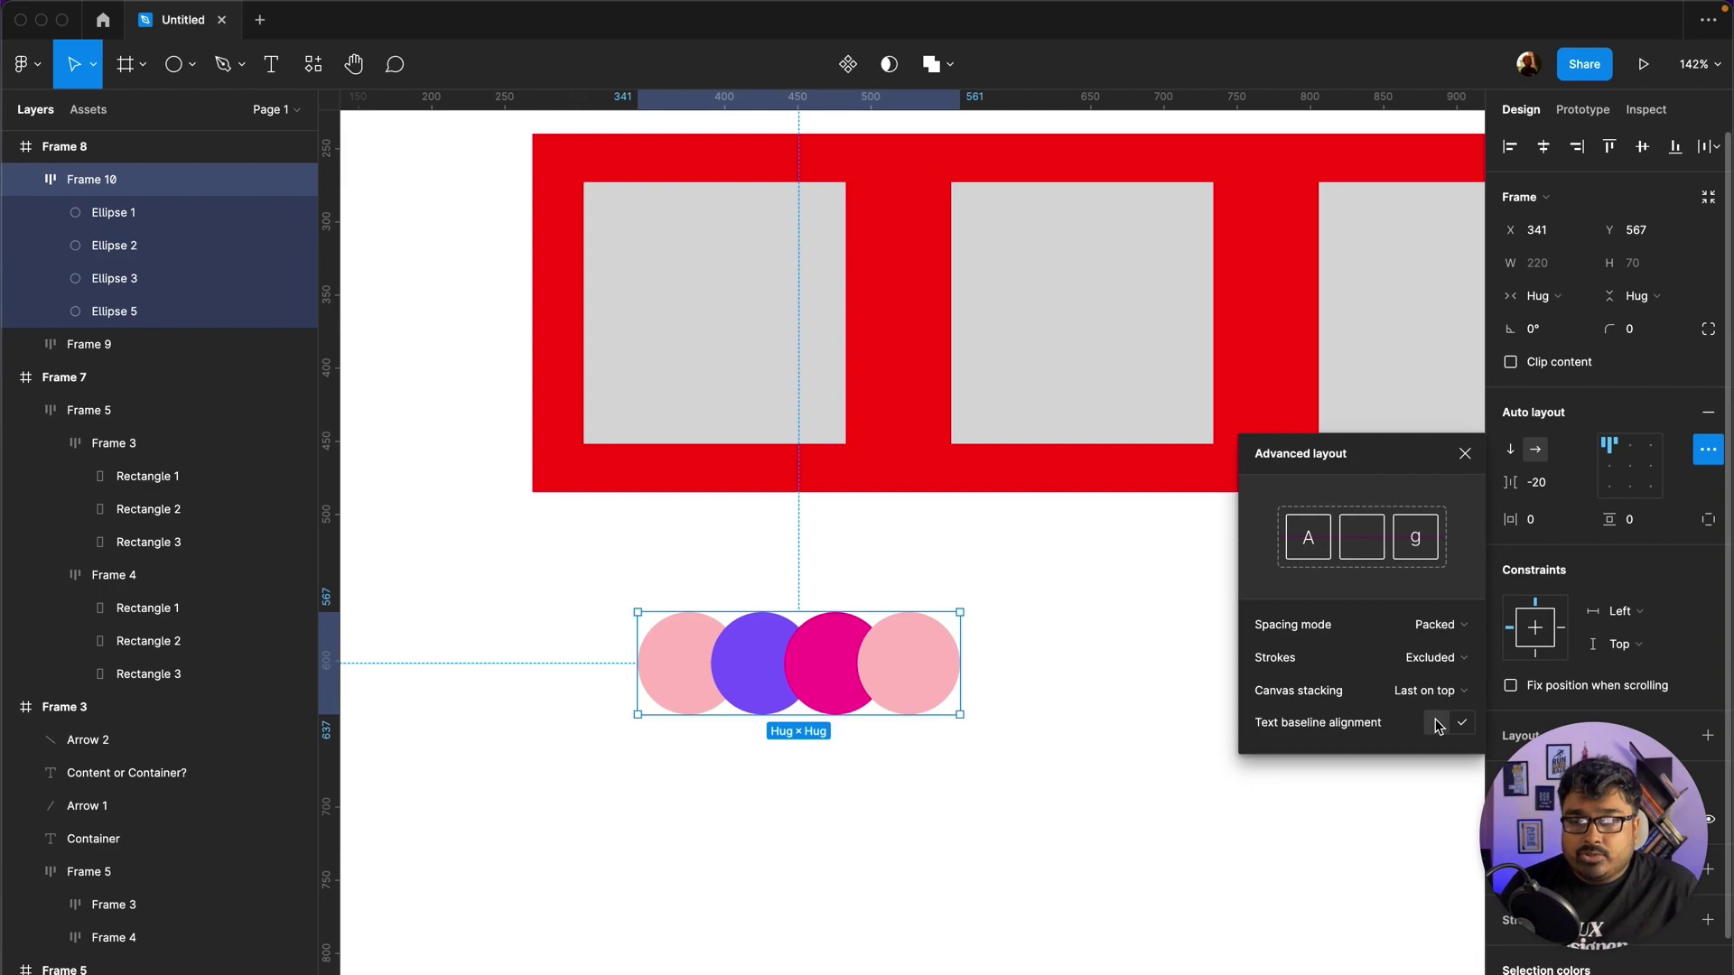
Step: Close Advanced layout and delete the red row of grey boxes from Frame 8
click(1129, 706)
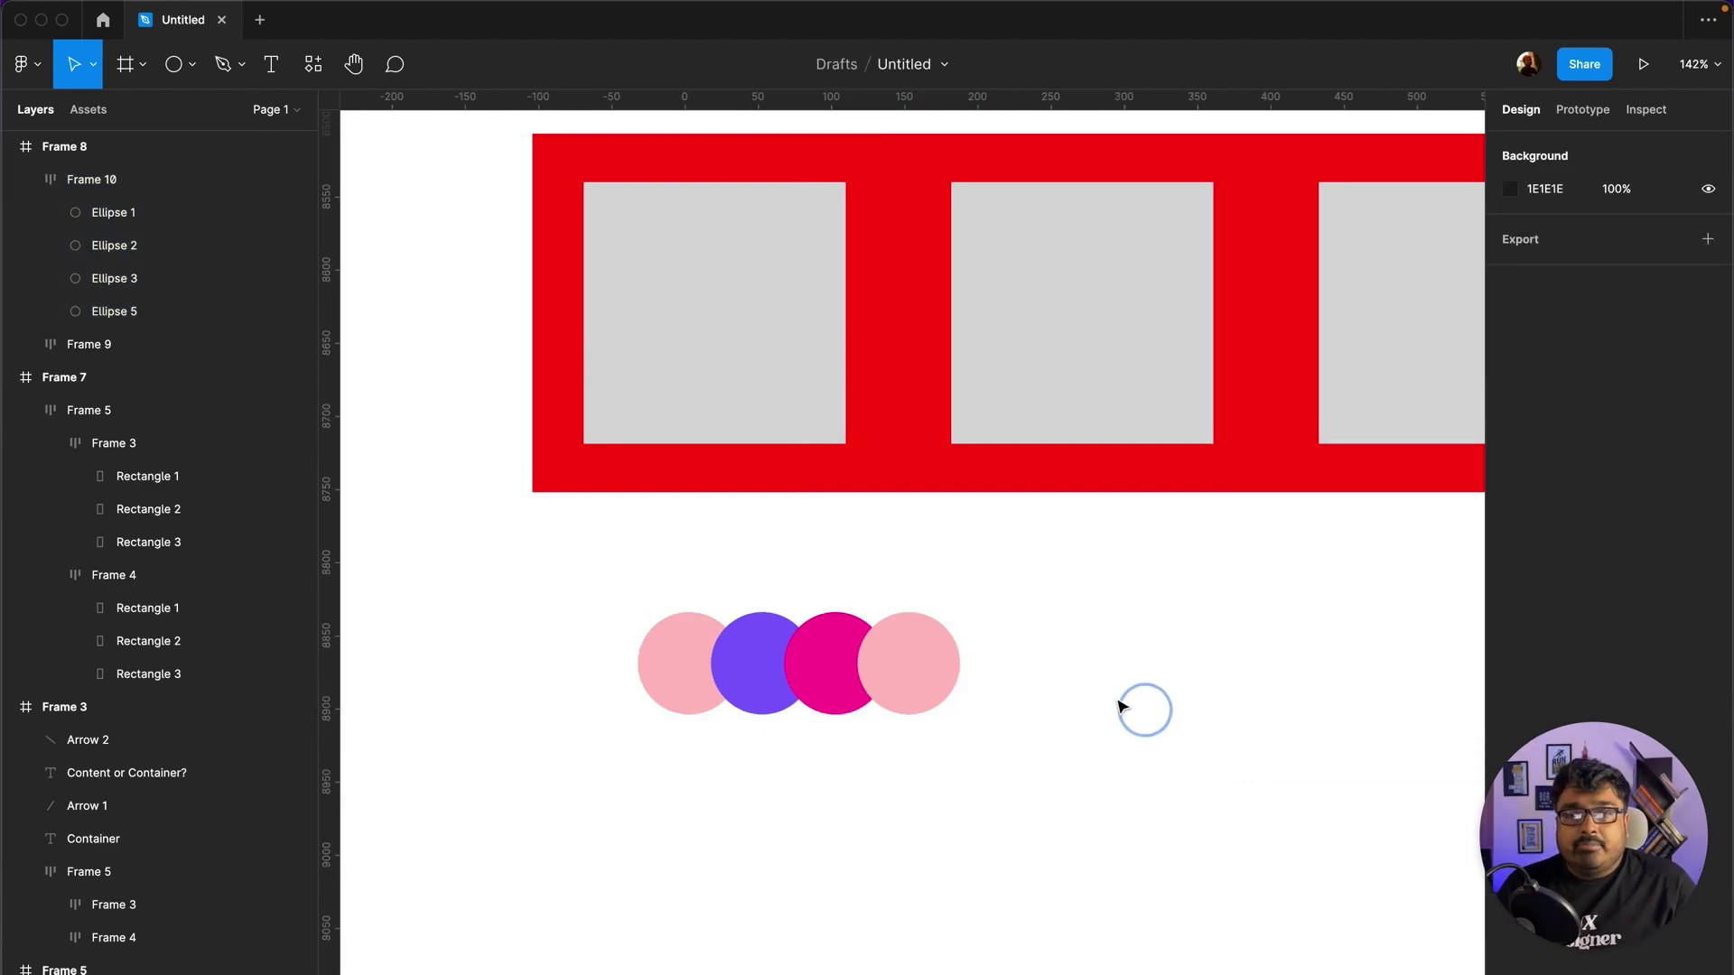
scroll(1089, 678, down, 5)
scroll(1089, 677, down, 1)
scroll(1088, 677, down, 1)
scroll(1120, 660, up, 2)
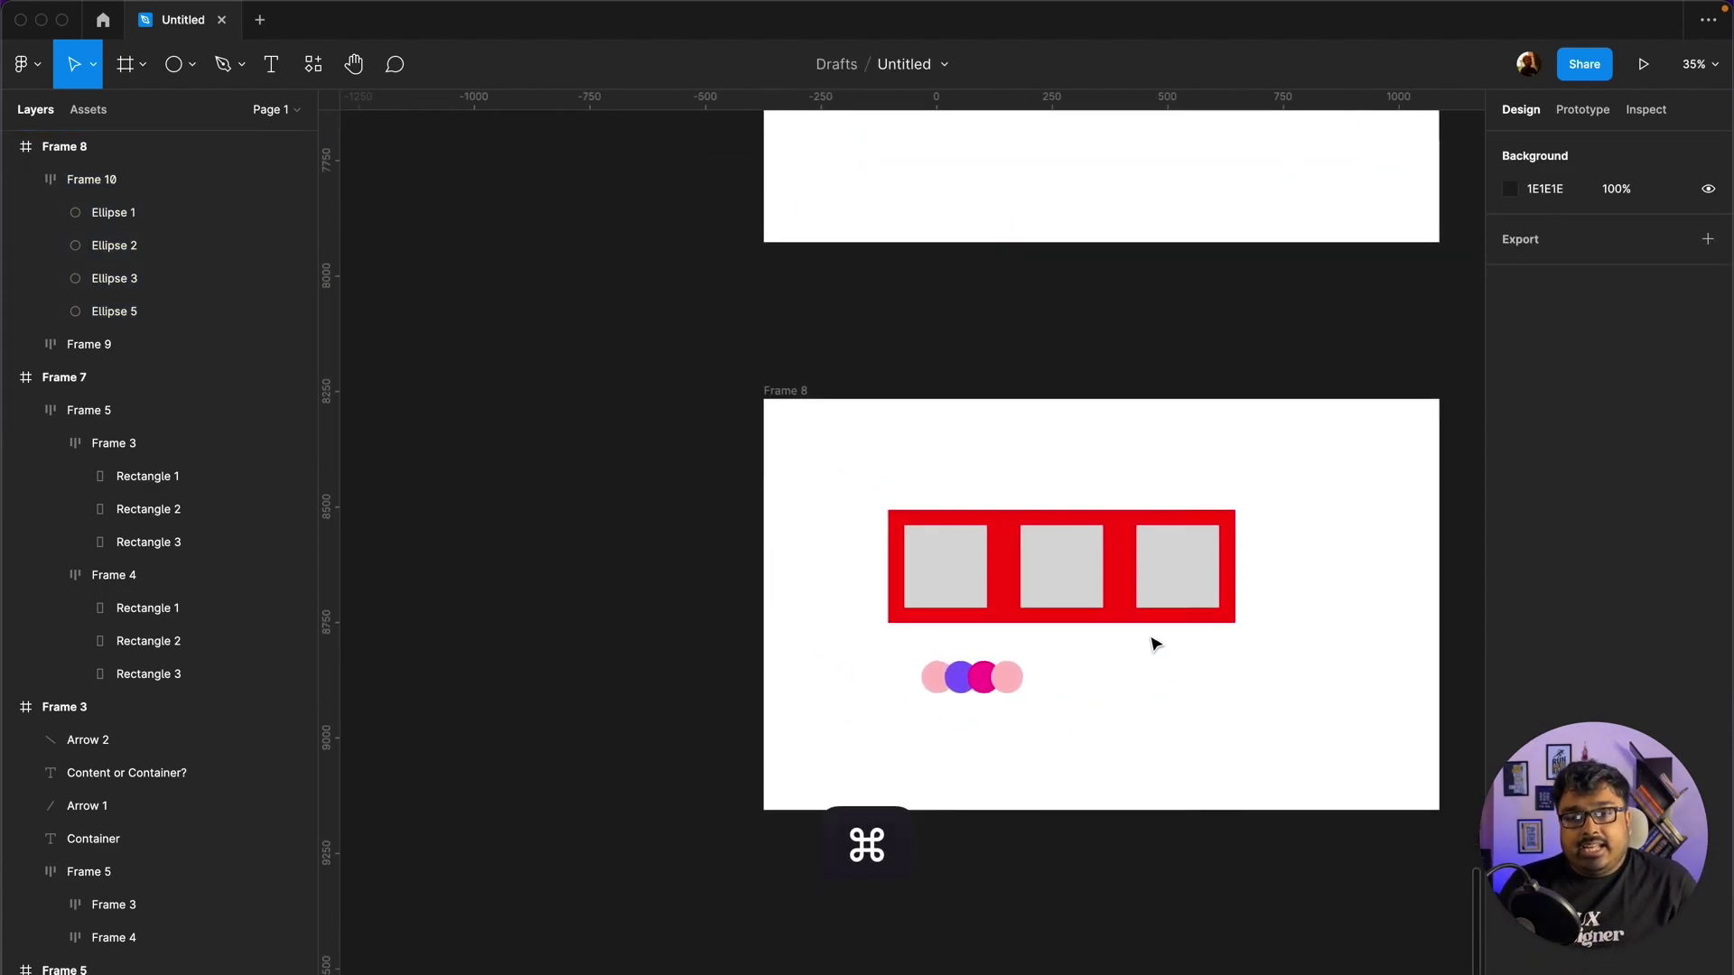
click(1154, 602)
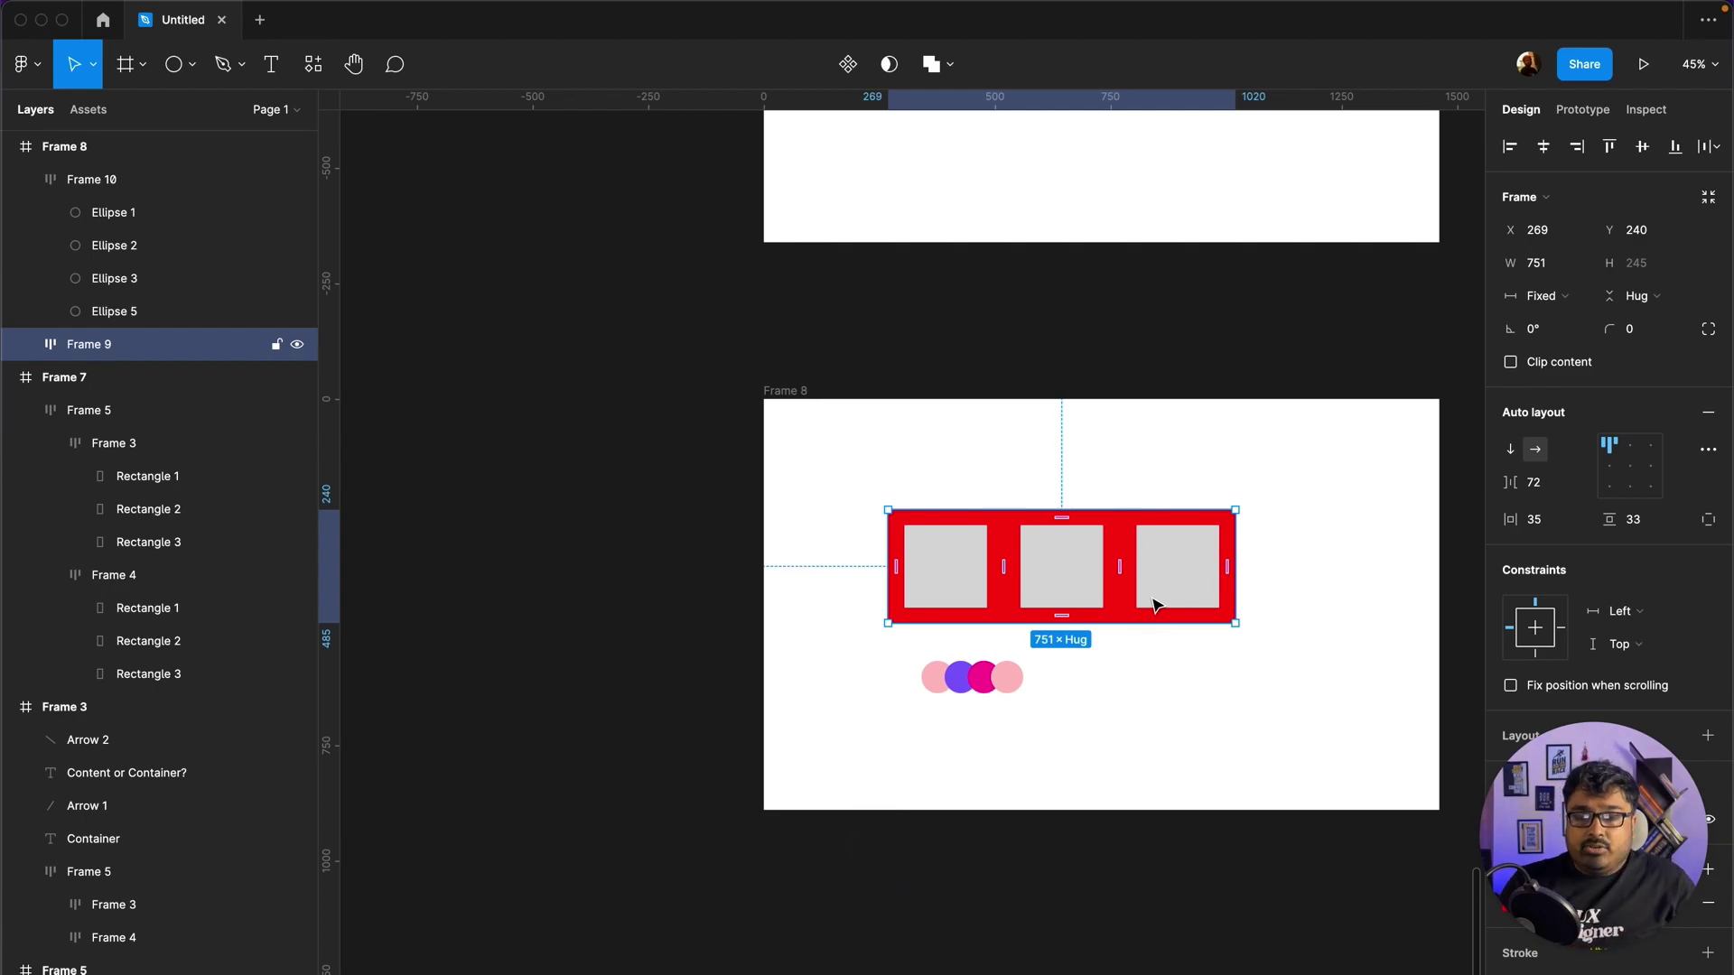
key(Delete)
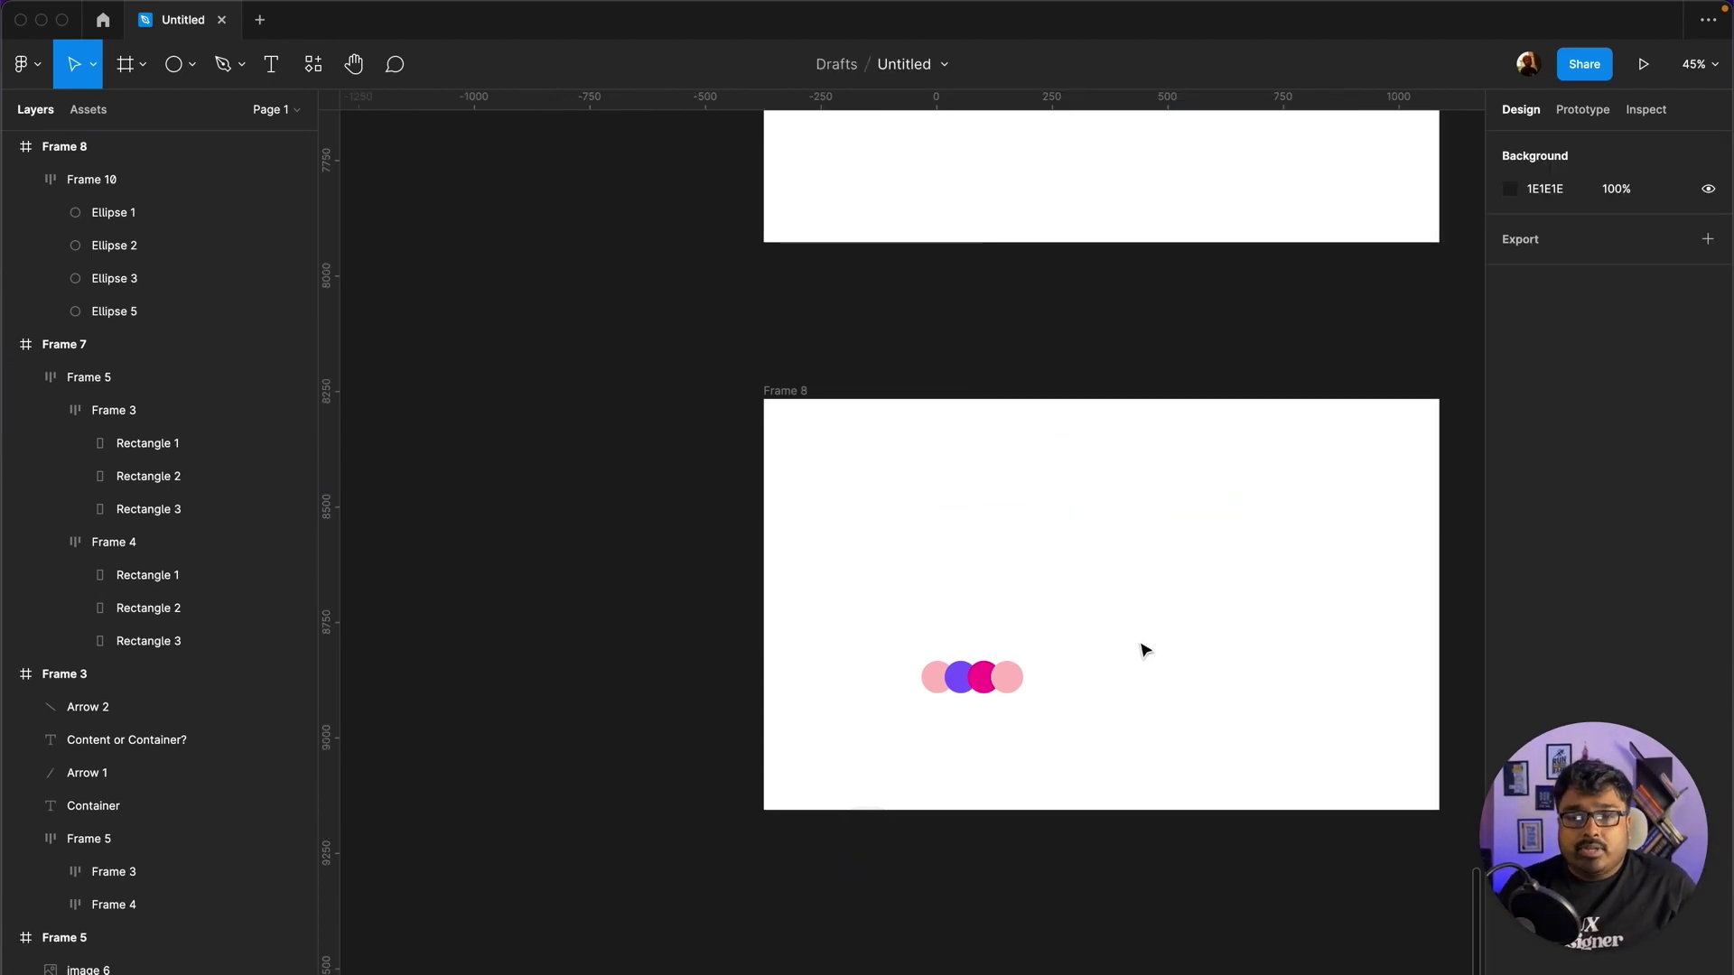
Step: Delete the group of four overlapping circles so Frame 8 is empty
click(995, 685)
key(Delete)
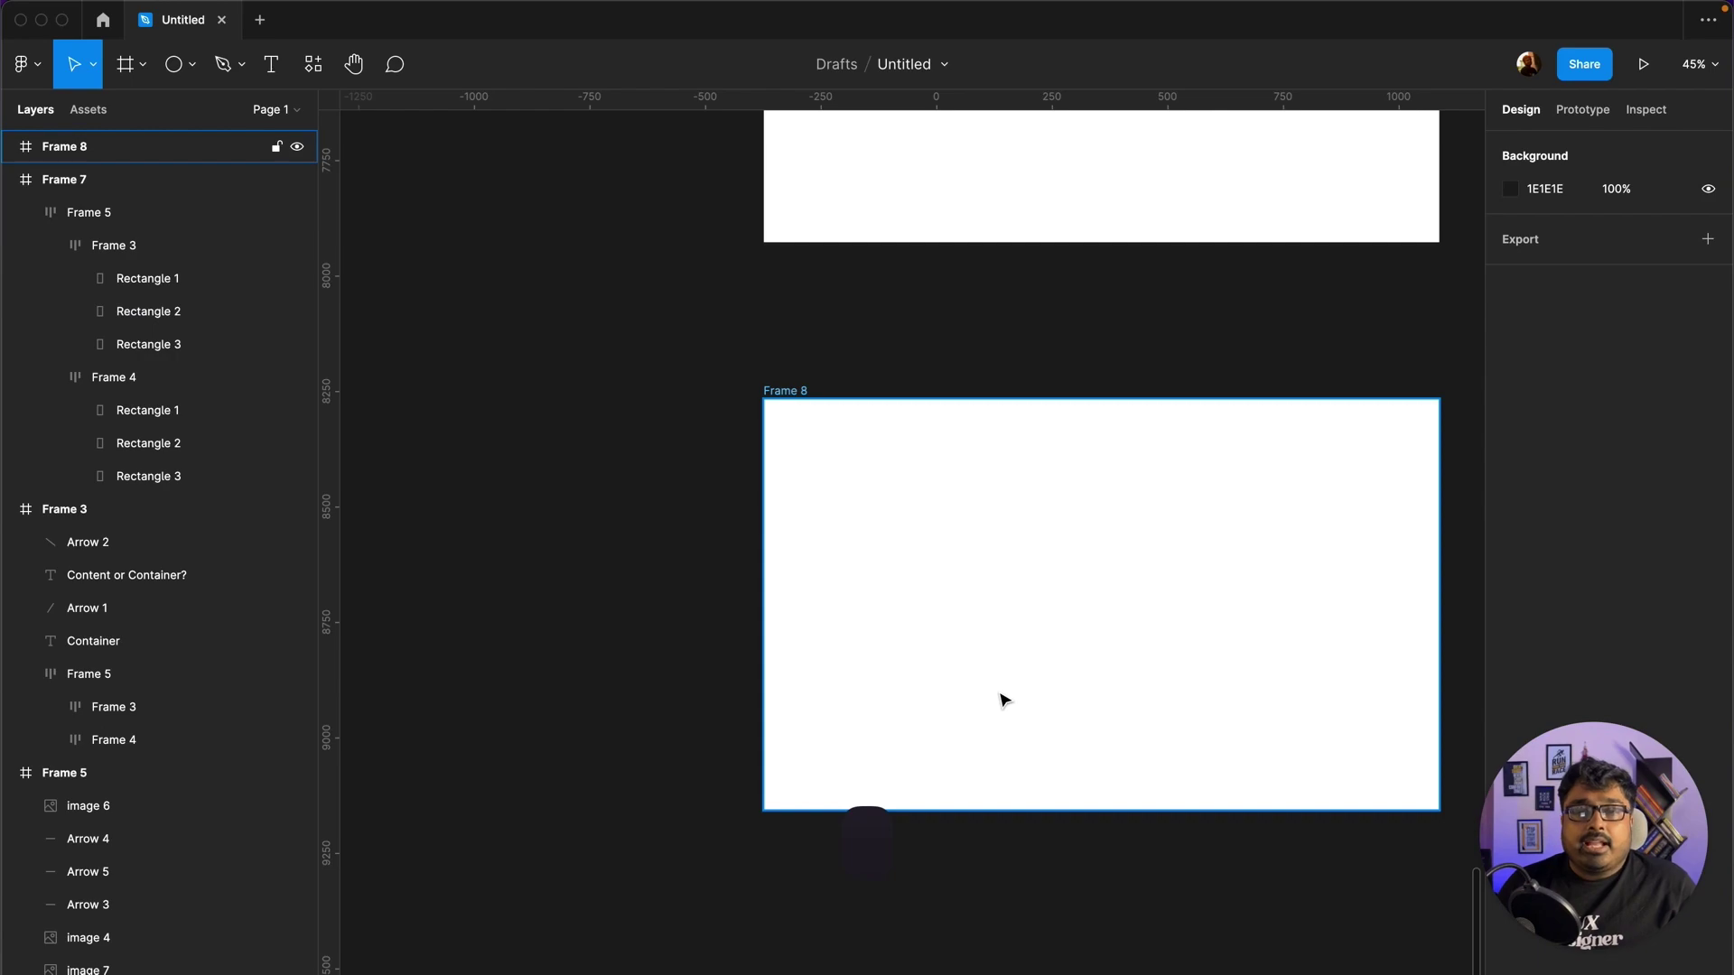
scroll(1141, 620, up, 2)
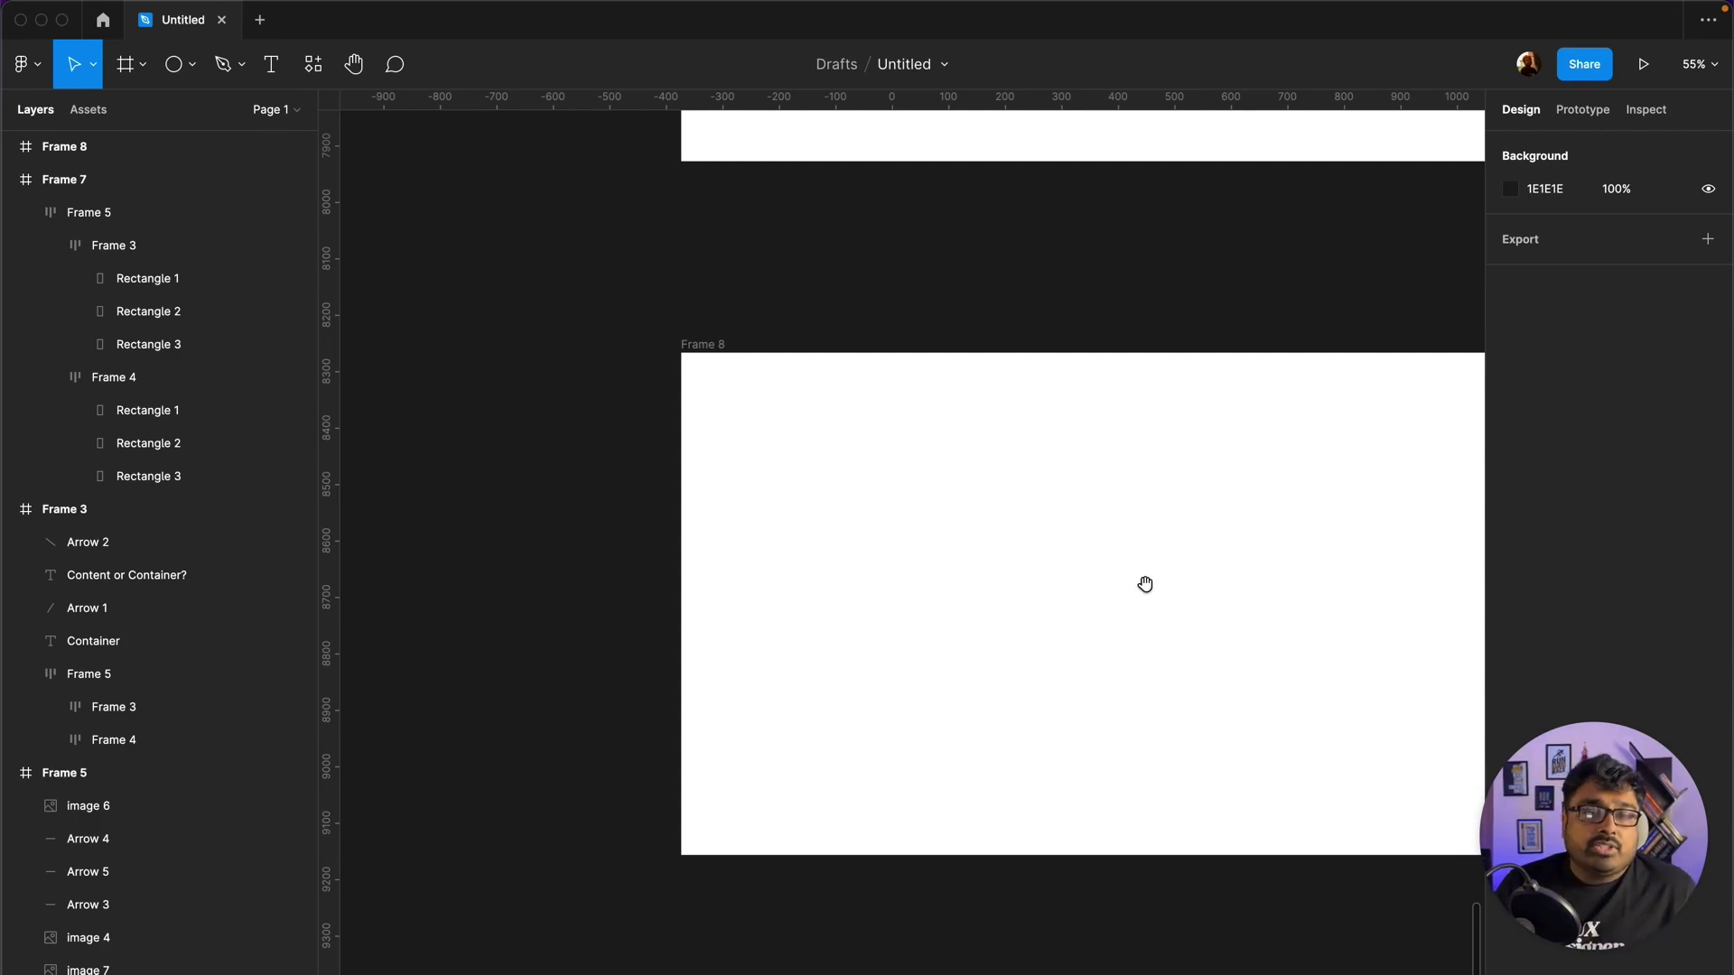
drag(1145, 585, 990, 561)
click(988, 555)
key(Escape)
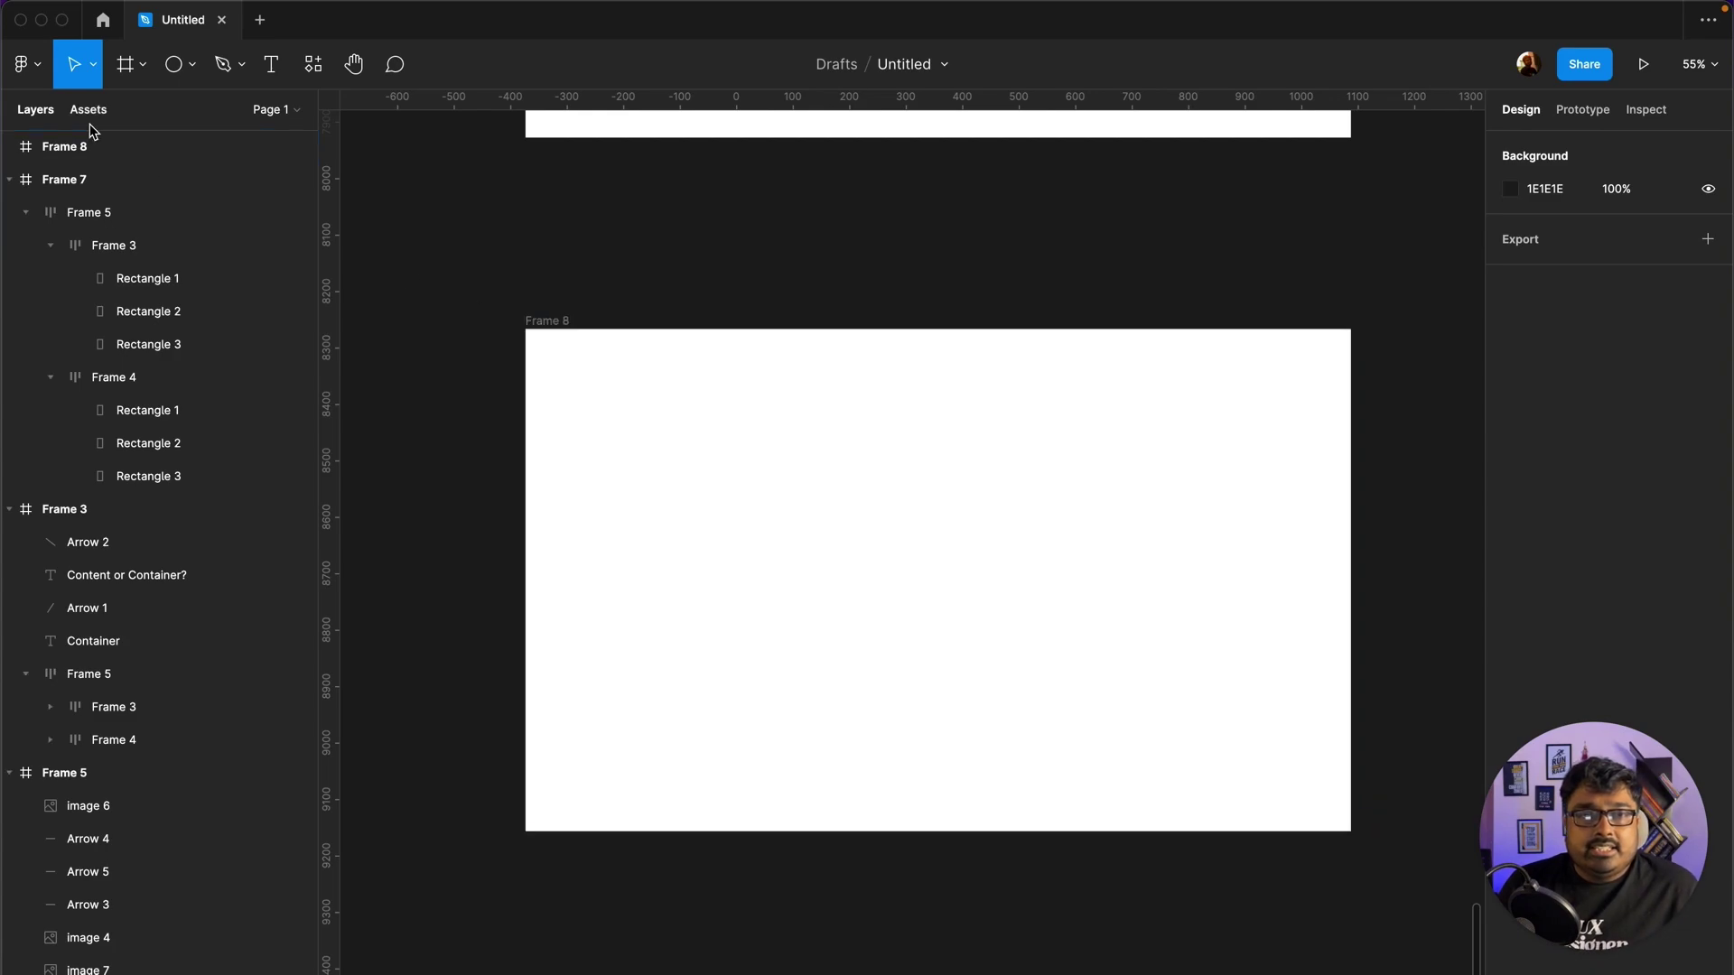
click(173, 63)
Step: Draw a 69×69 circle inside Frame 8 for the avatar
scroll(709, 438, up, 2)
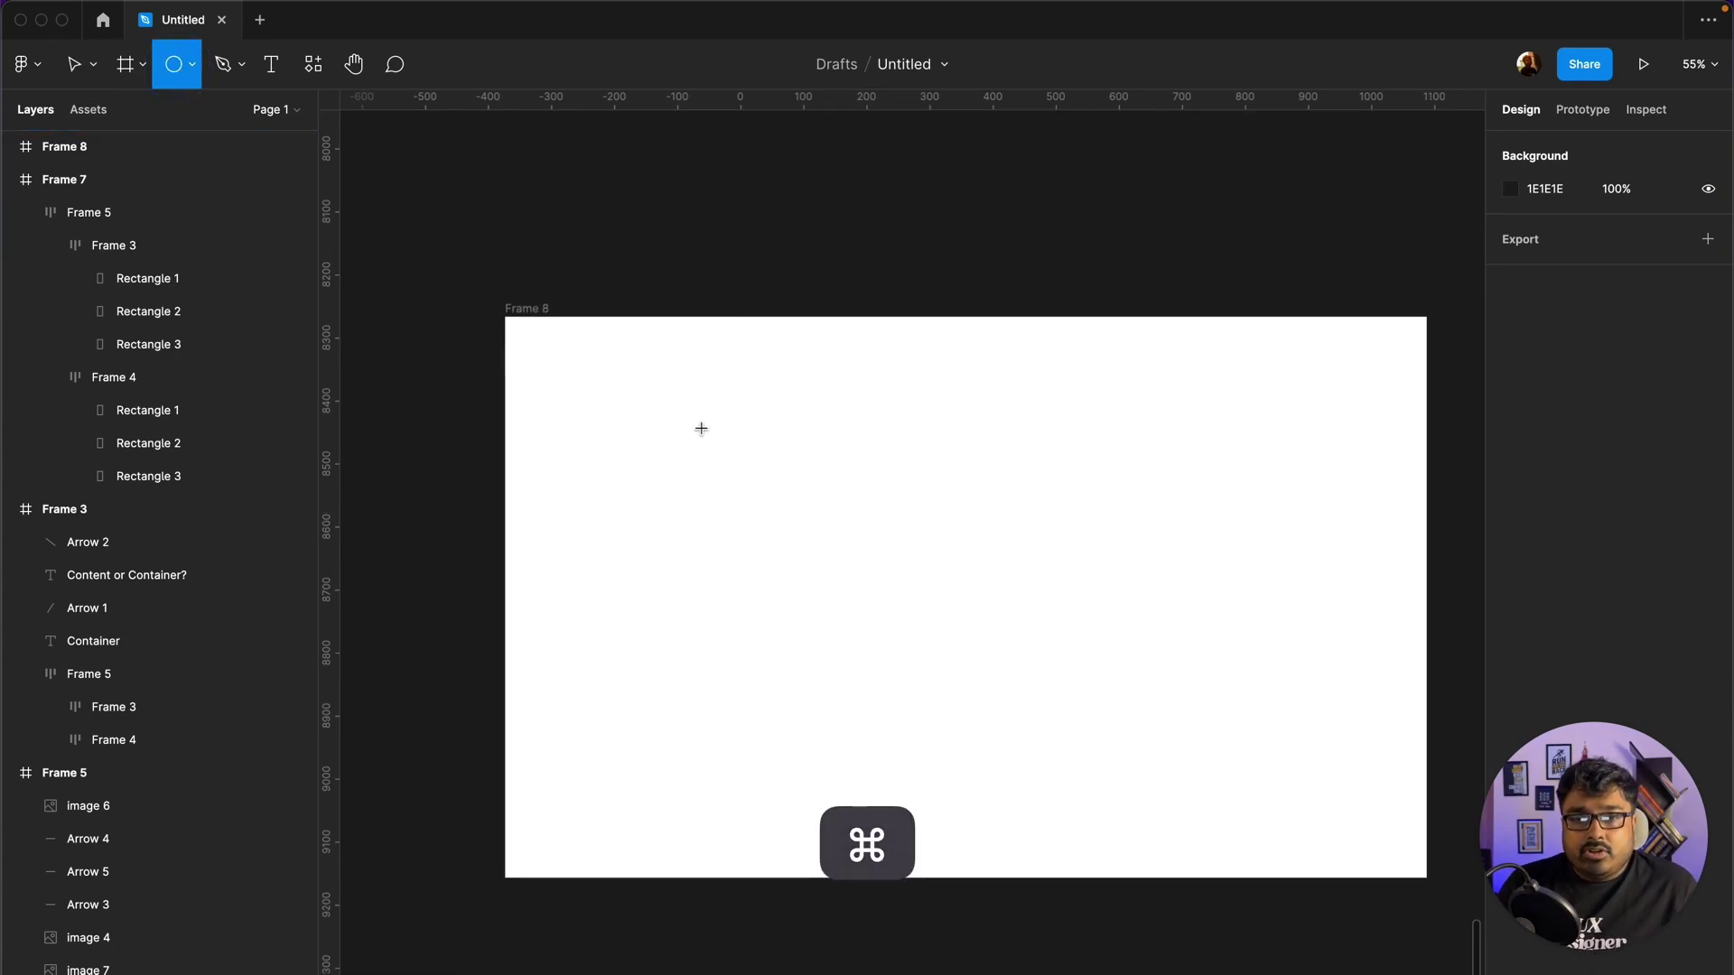
mouse_move(845, 447)
mouse_down()
mouse_move(885, 481)
mouse_move(825, 531)
mouse_up()
click(918, 461)
click(933, 550)
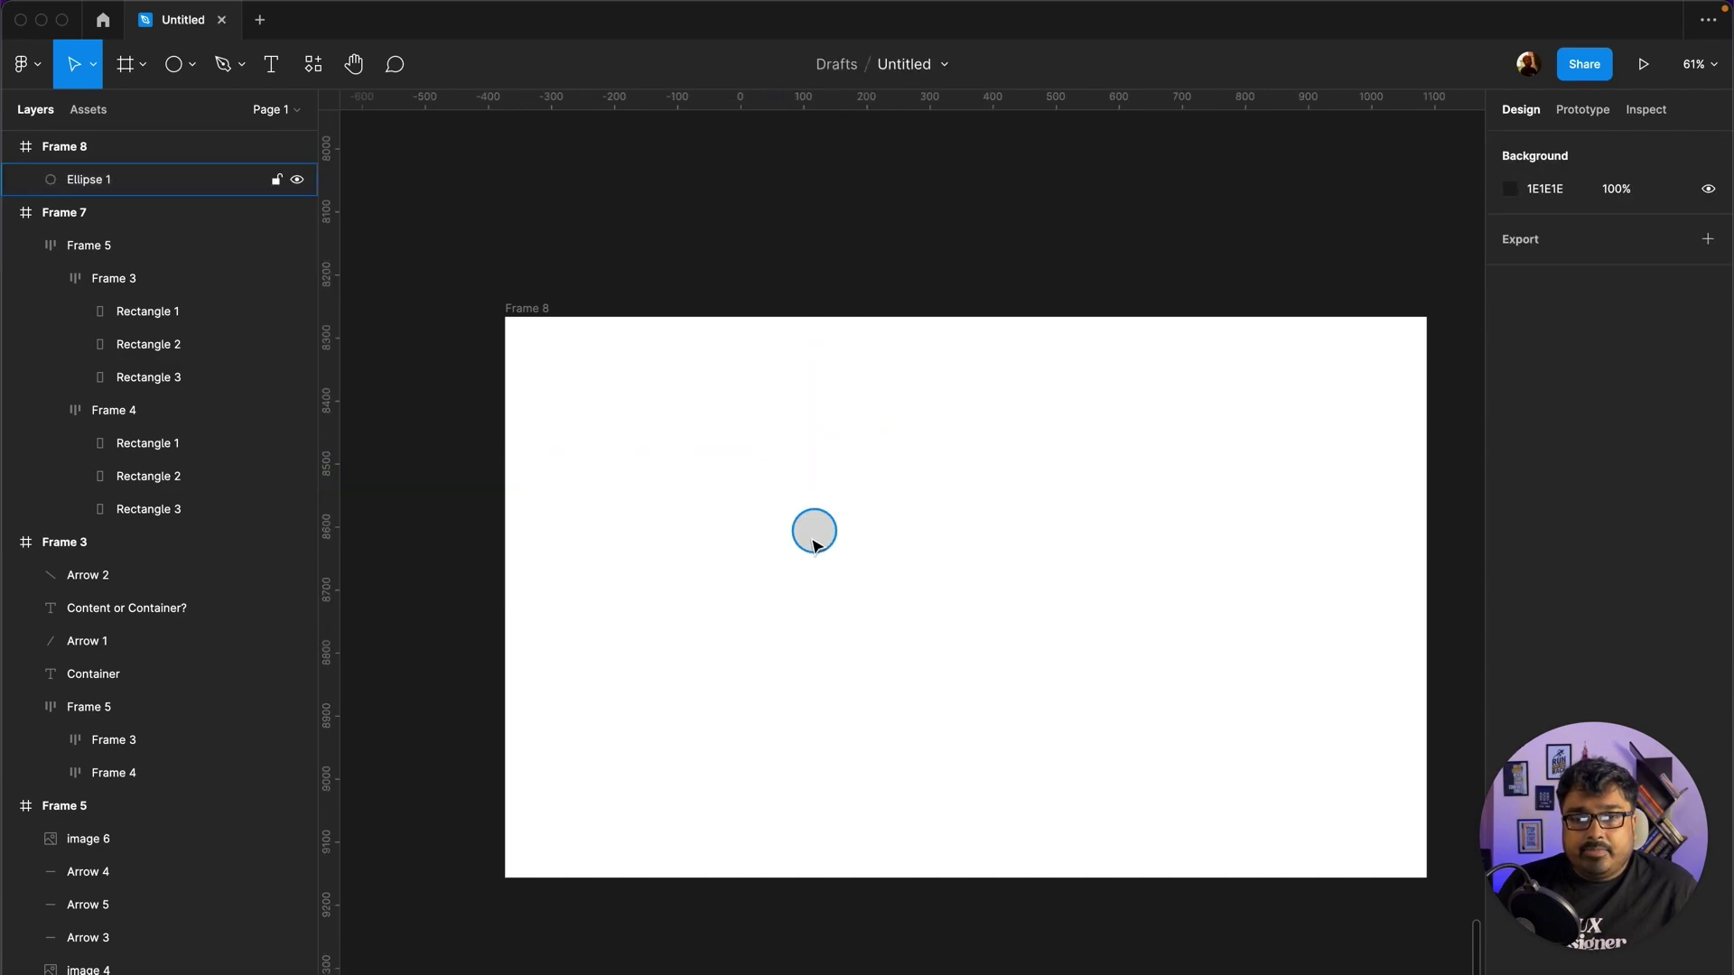
click(814, 540)
scroll(815, 547, up, 1)
scroll(814, 547, up, 3)
Step: Fill the circle with an Unsplash portrait found by searching 'avatar'
key(ctrl+slash)
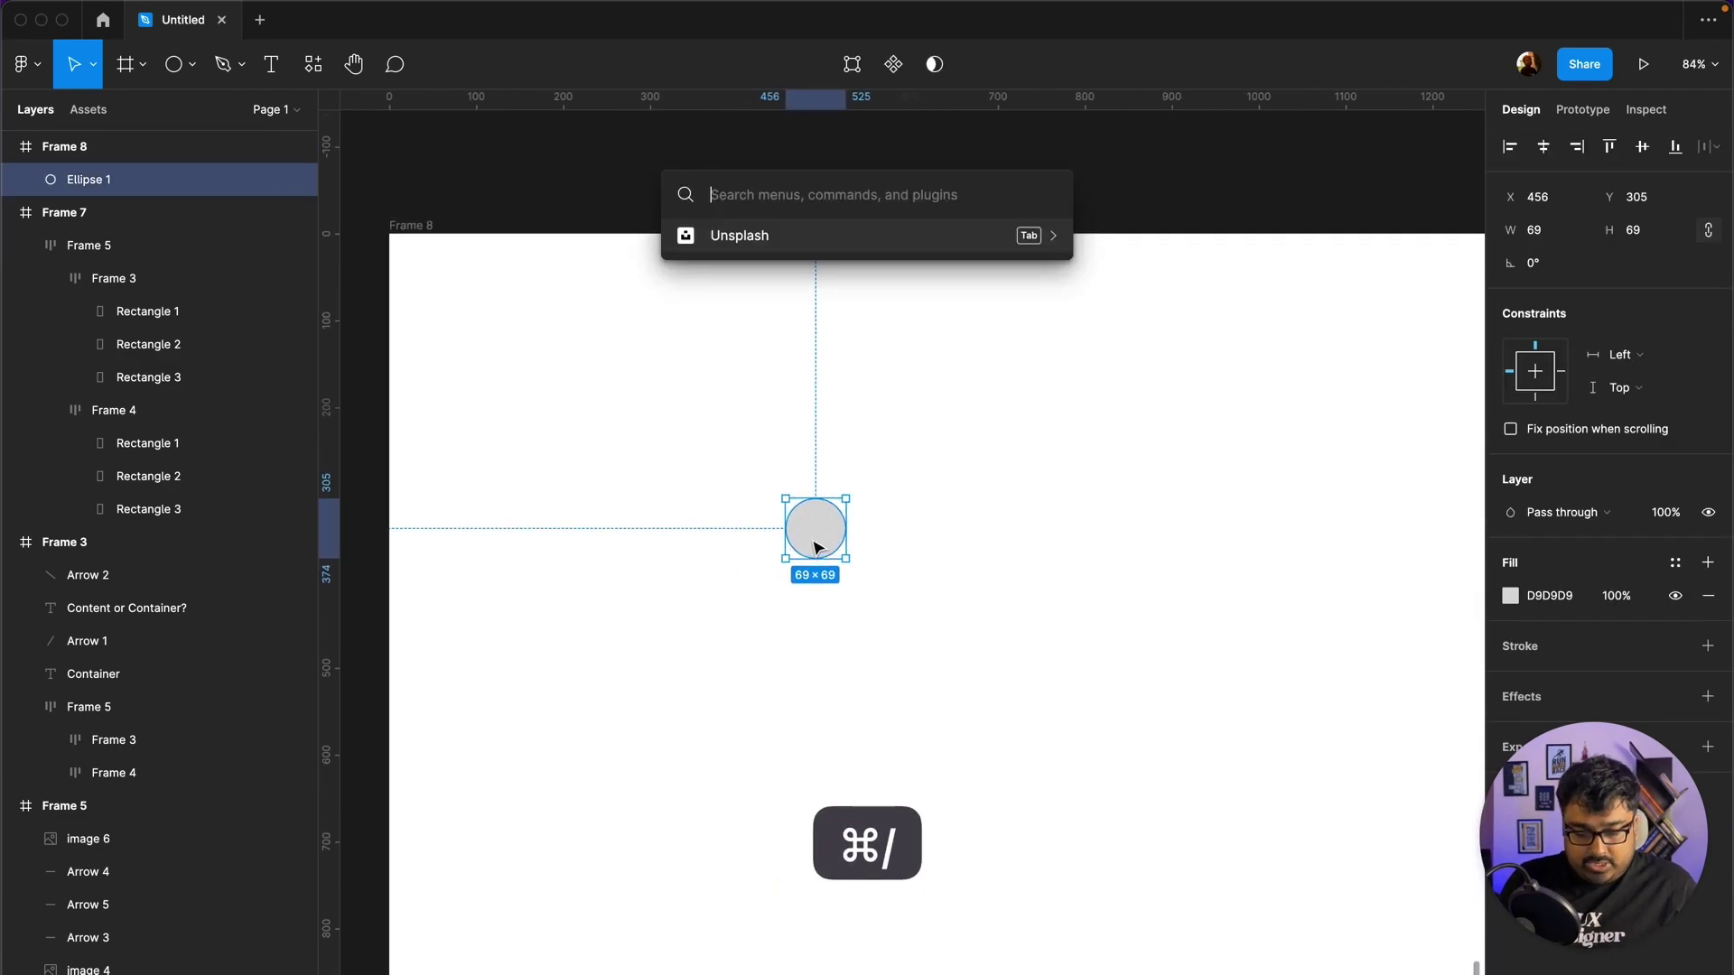
text(u)
key(BackSpace)
key(Return)
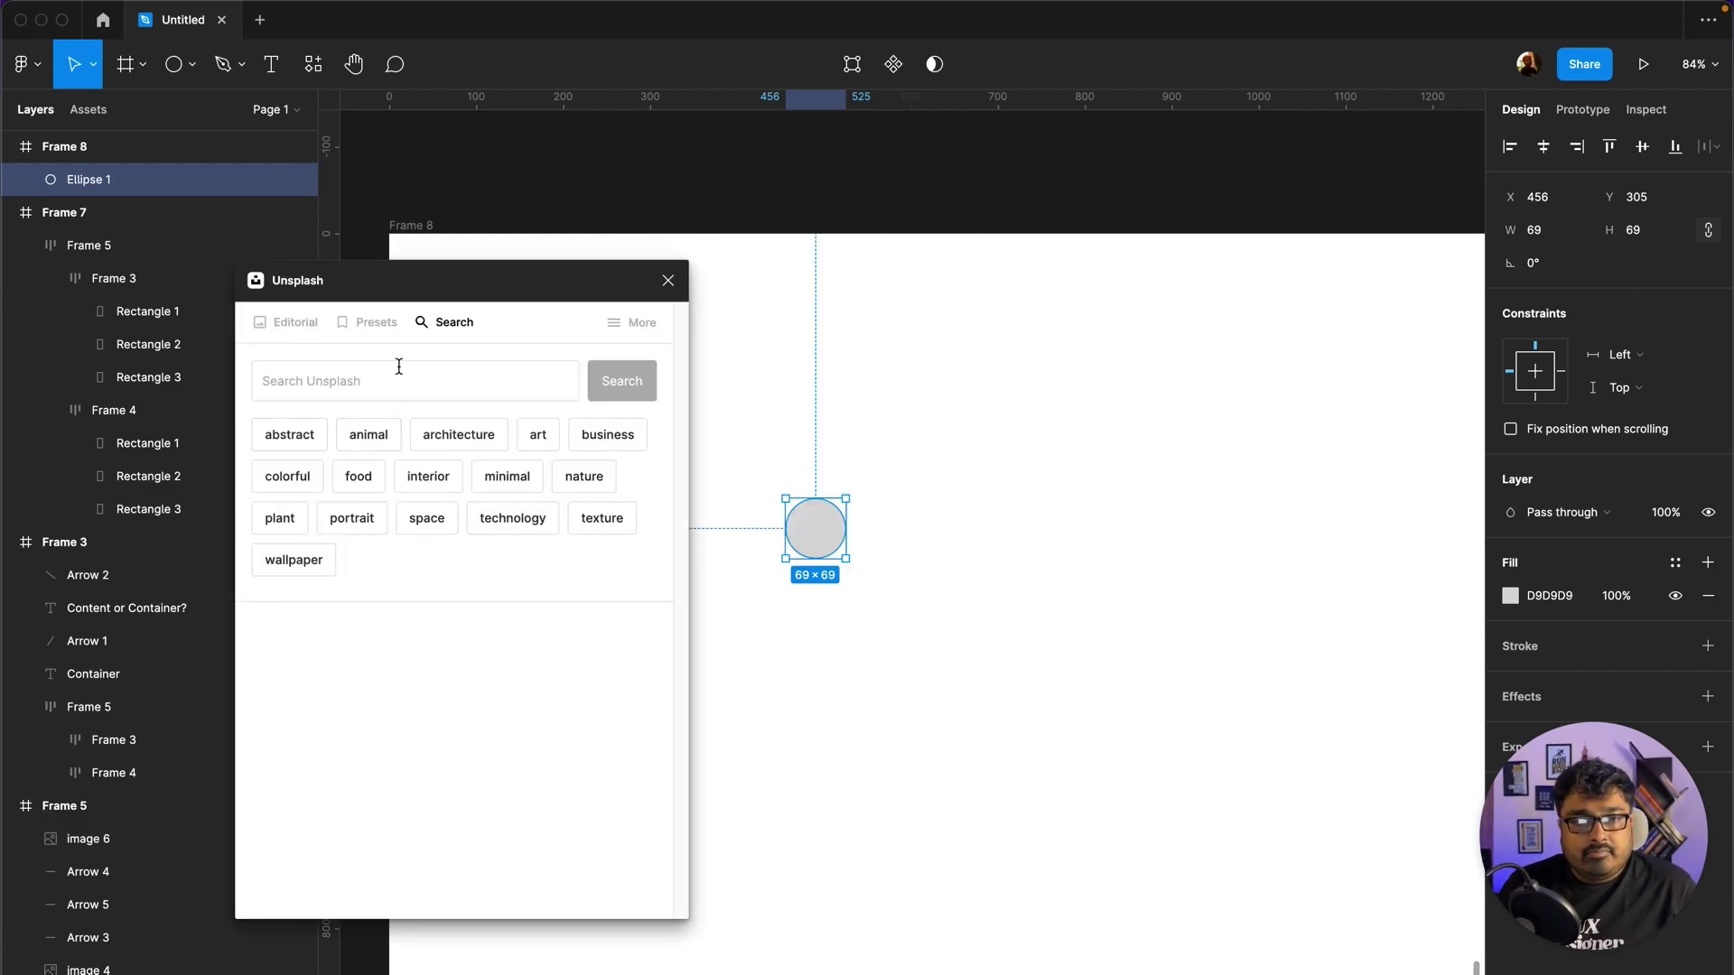
click(334, 386)
text(avatar)
key(Return)
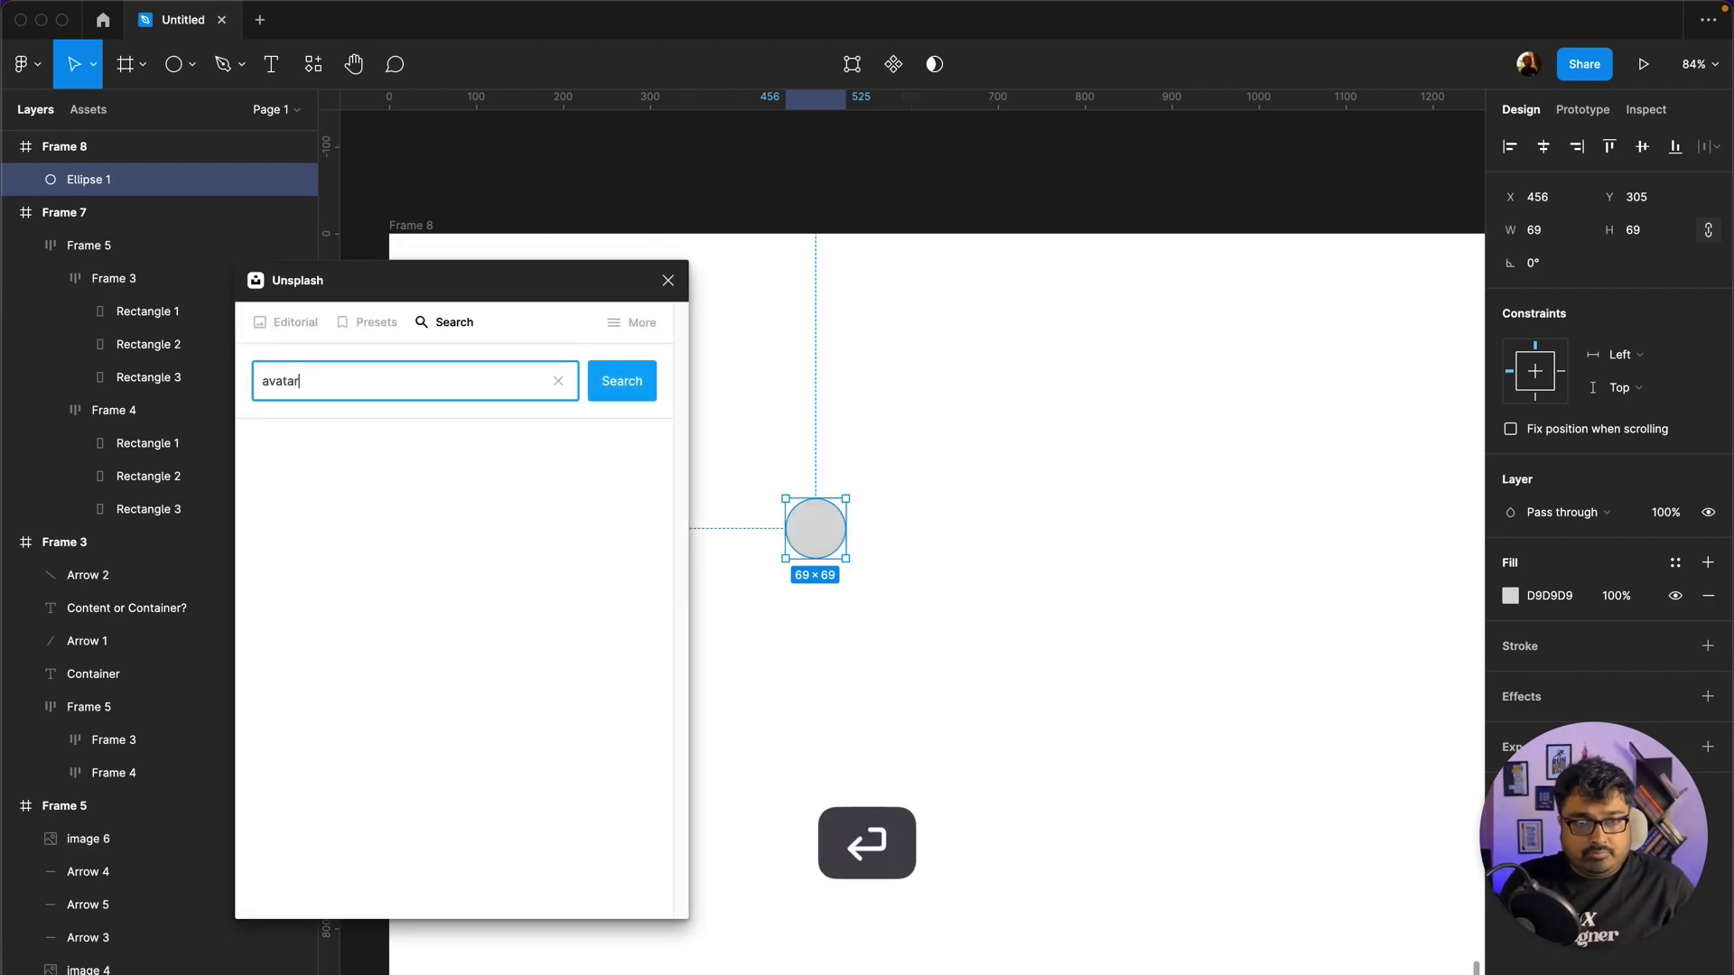
click(546, 551)
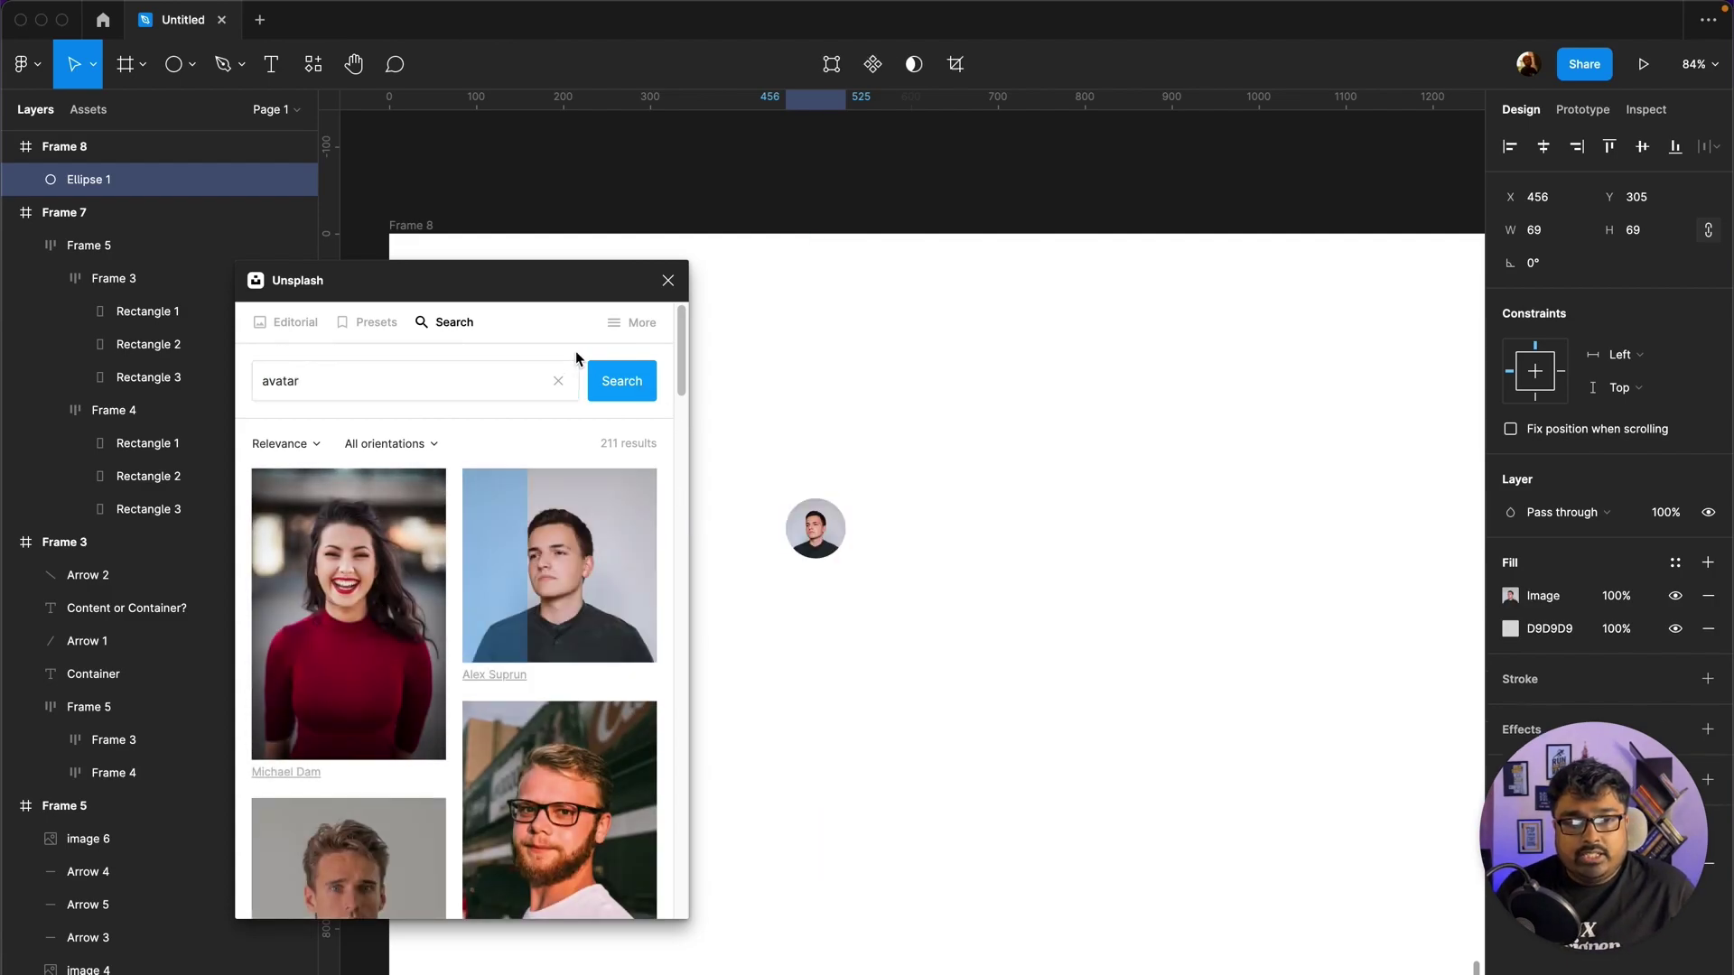
click(668, 280)
click(1000, 379)
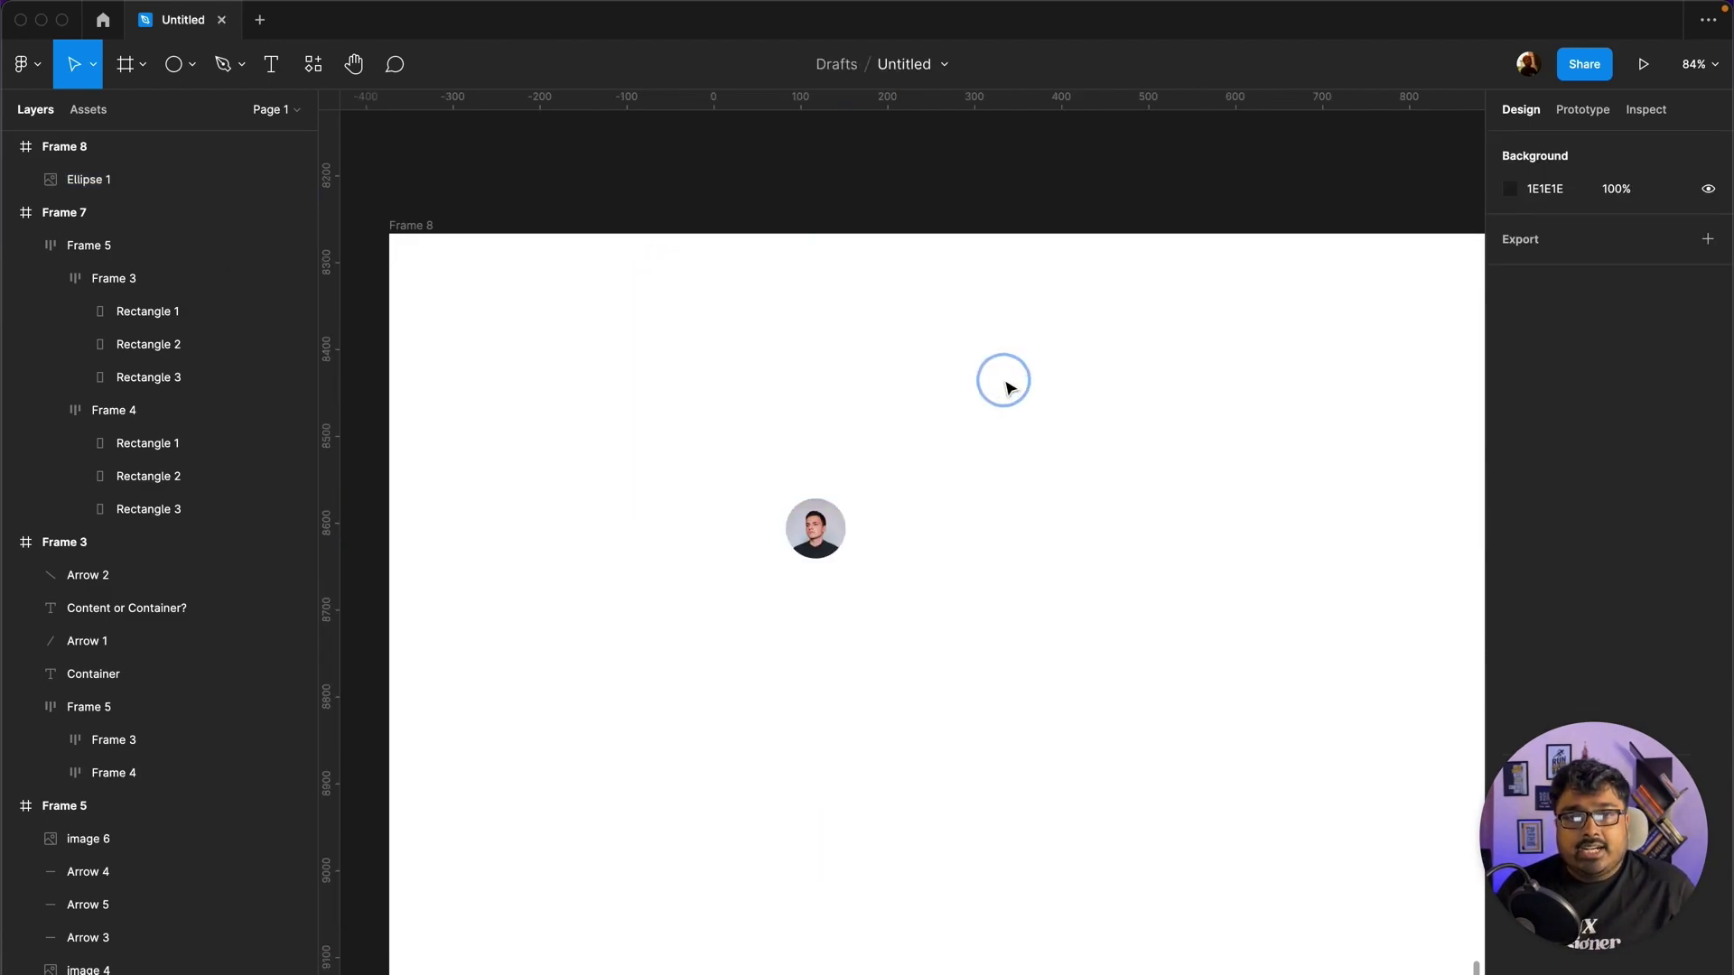
click(271, 64)
Step: Add a text label with the person's name beside the avatar
click(868, 516)
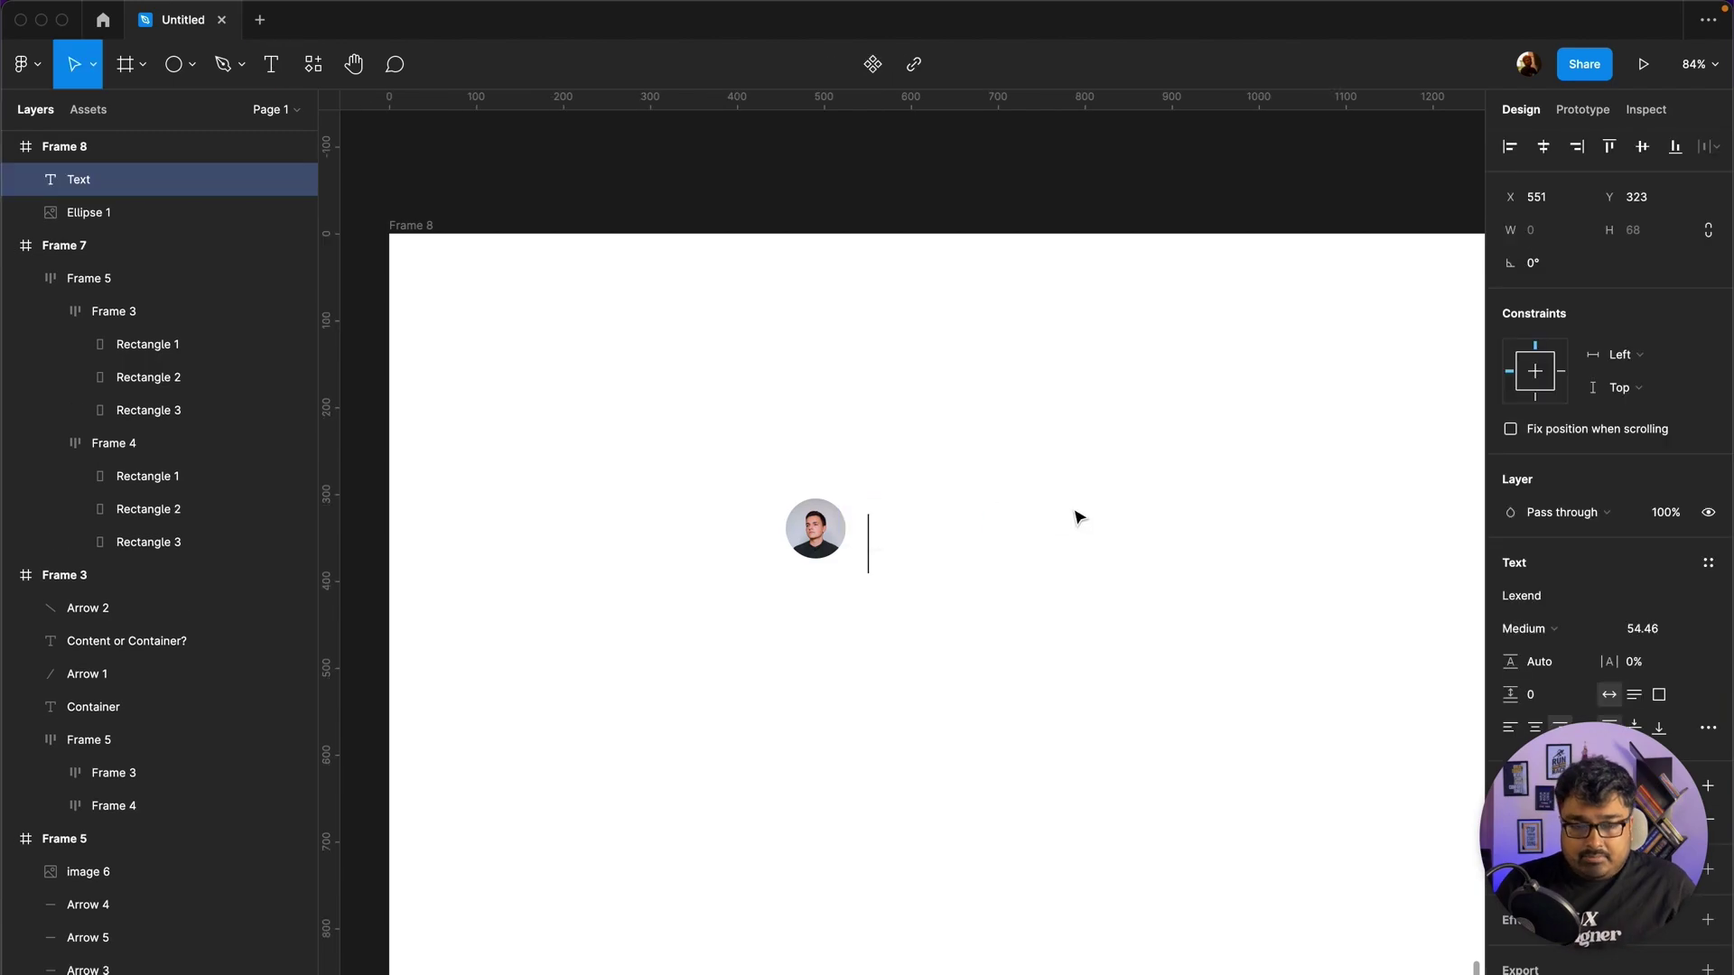
text(Atiqur Ra)
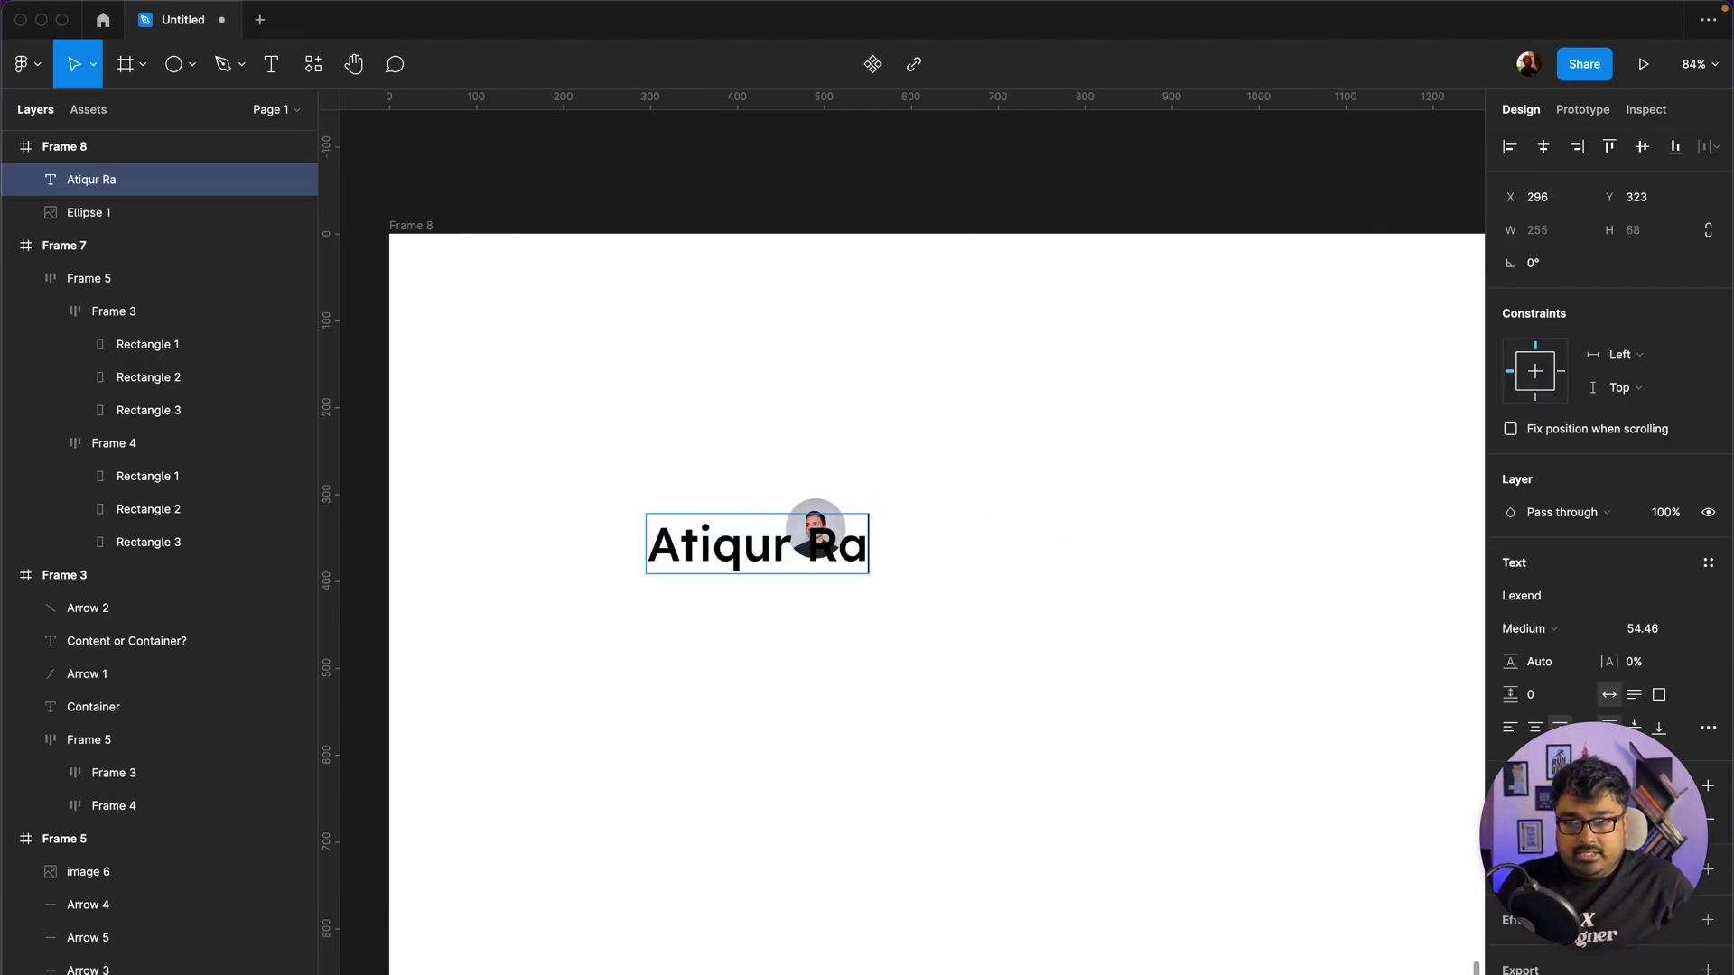
text(haman)
key(Escape)
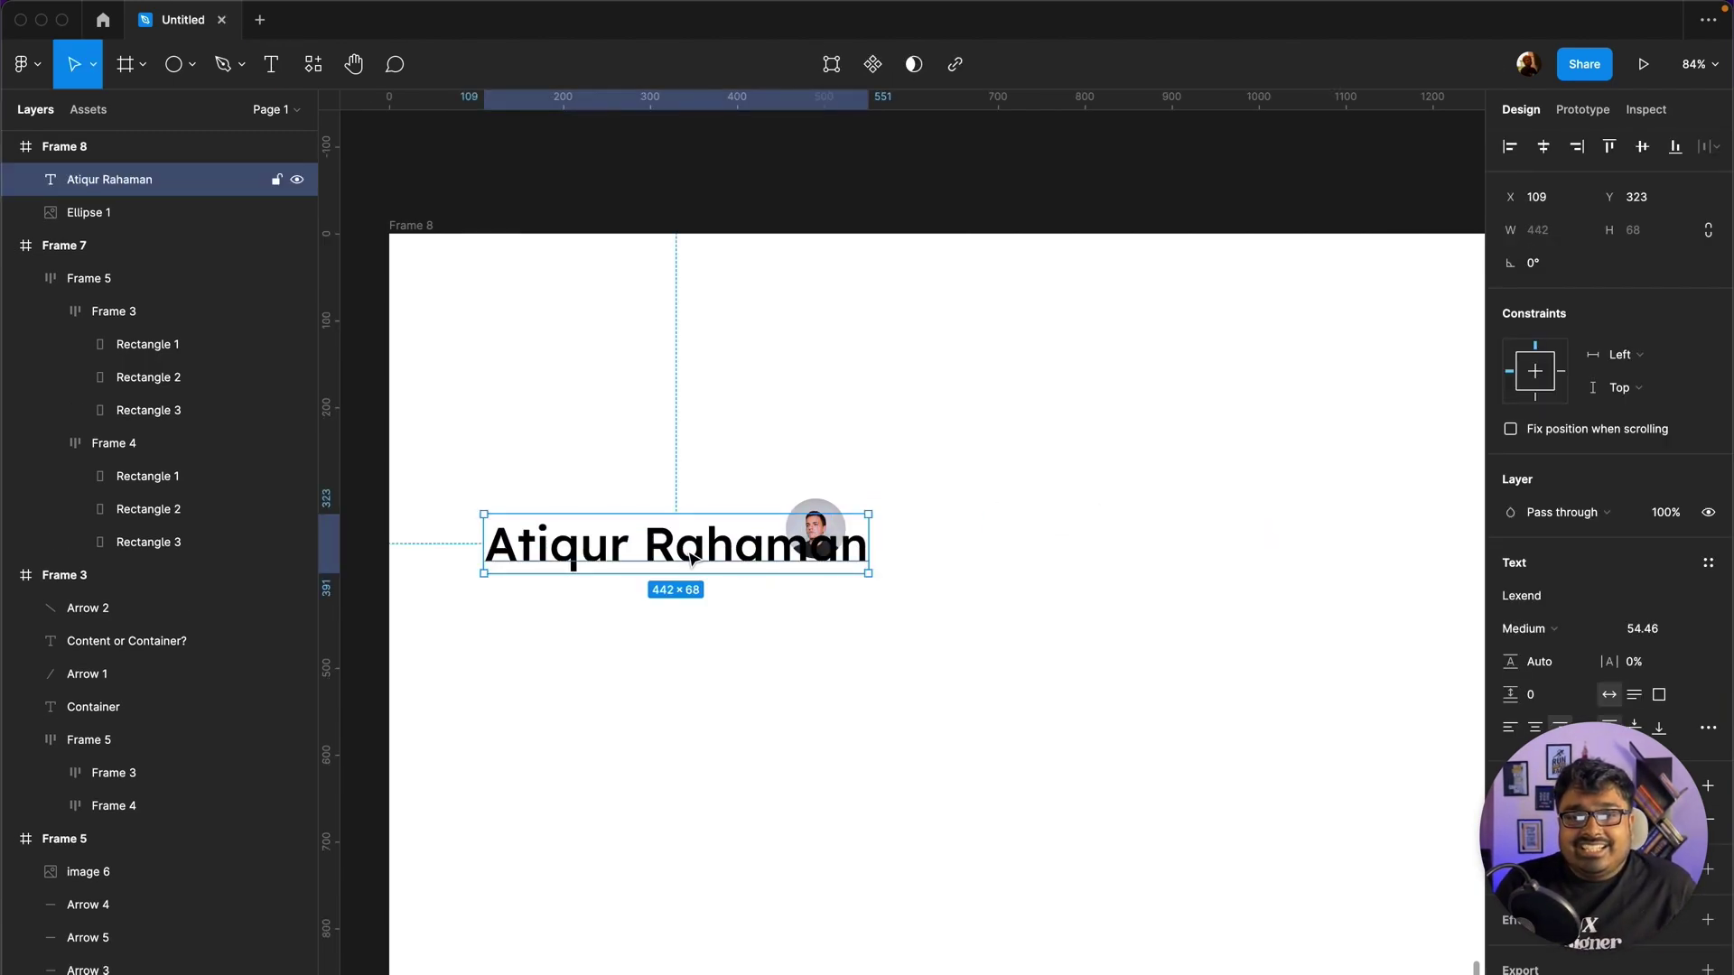
drag(686, 546, 1091, 523)
Step: Style the name label SemiBold at size 24, placed next to the avatar
click(1650, 630)
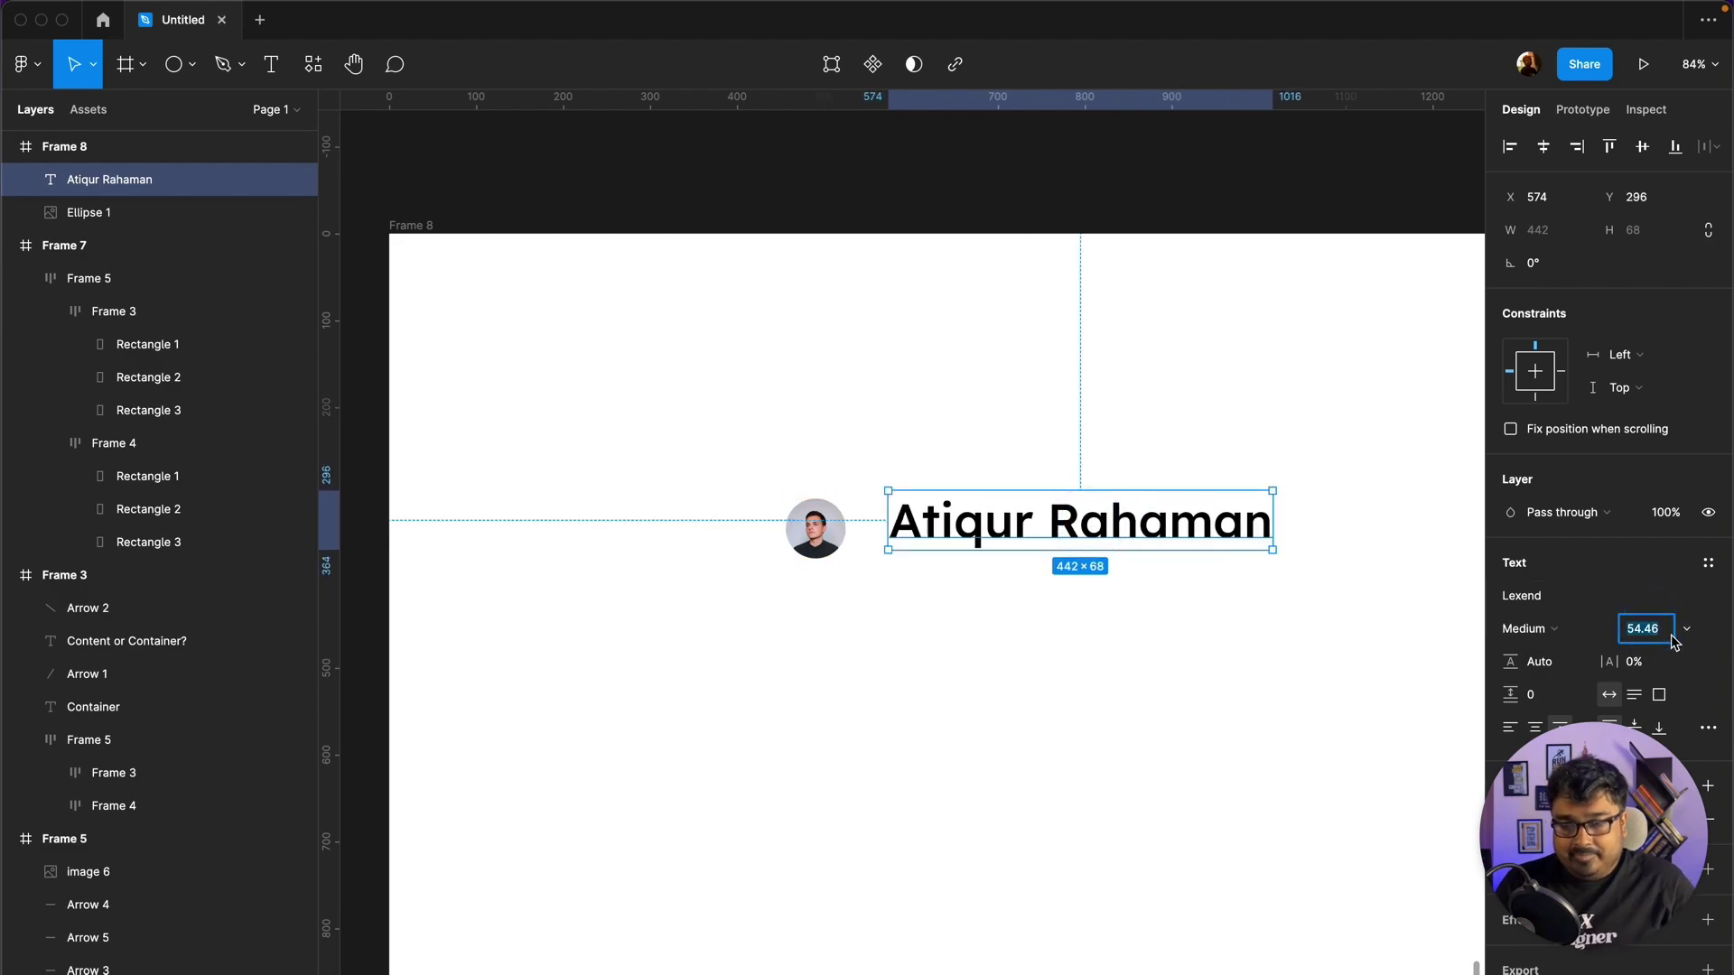
text(20)
key(Return)
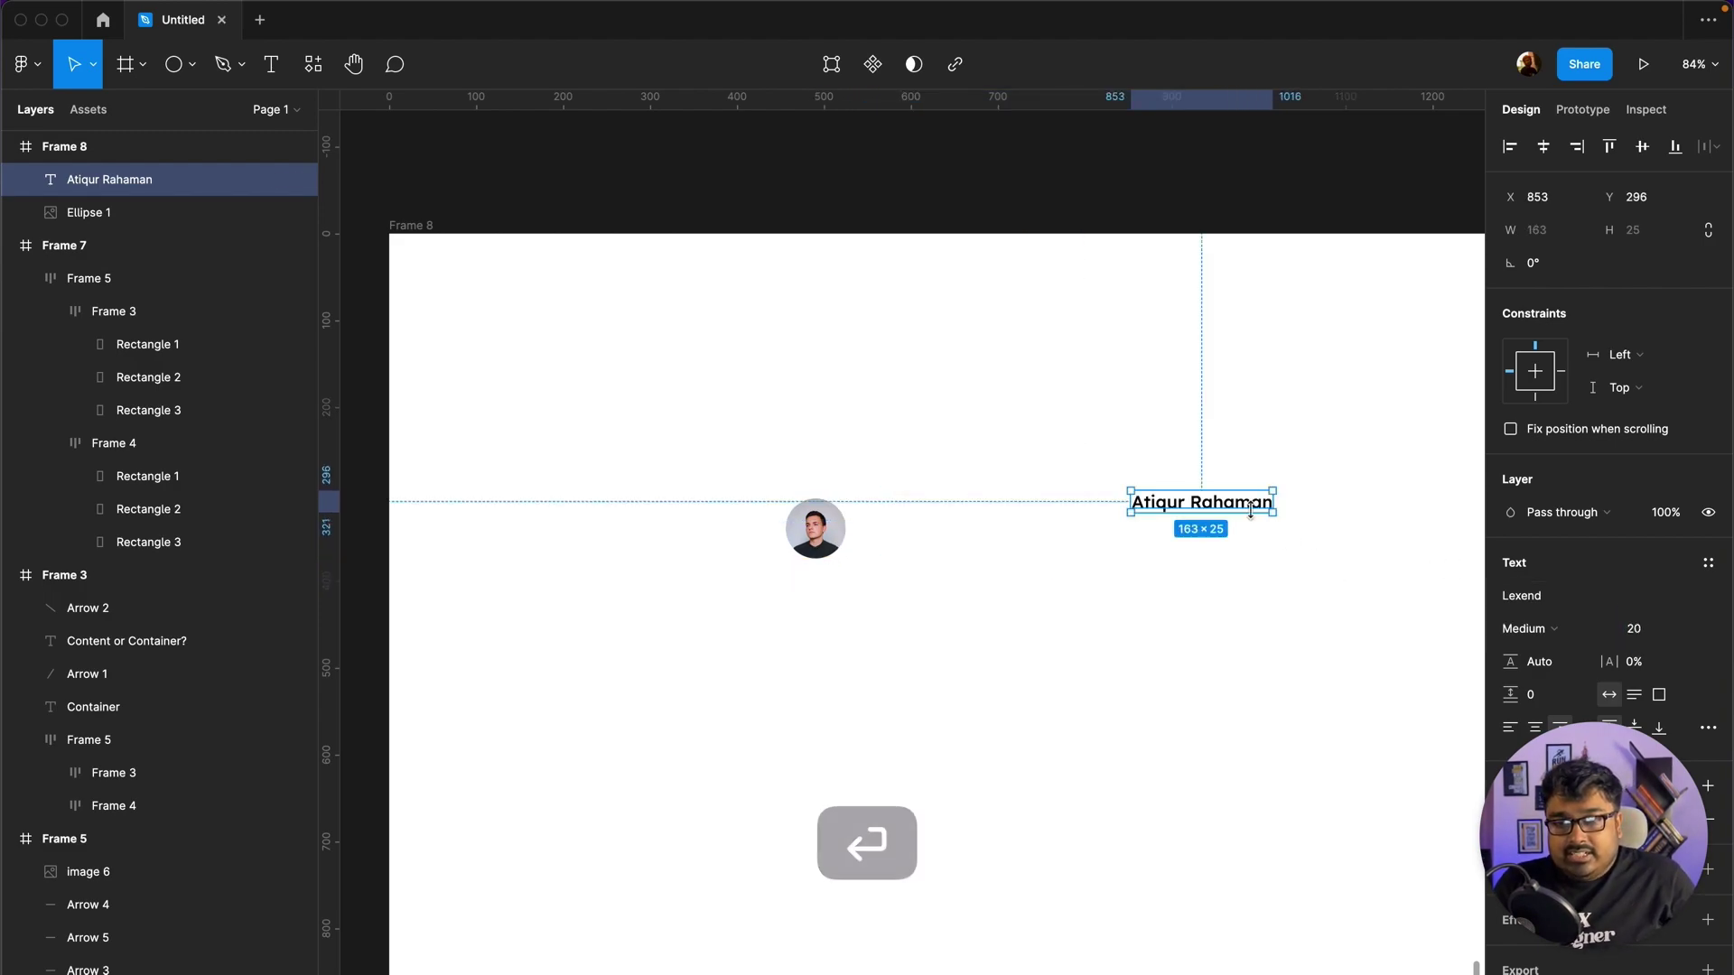
drag(1172, 517, 907, 533)
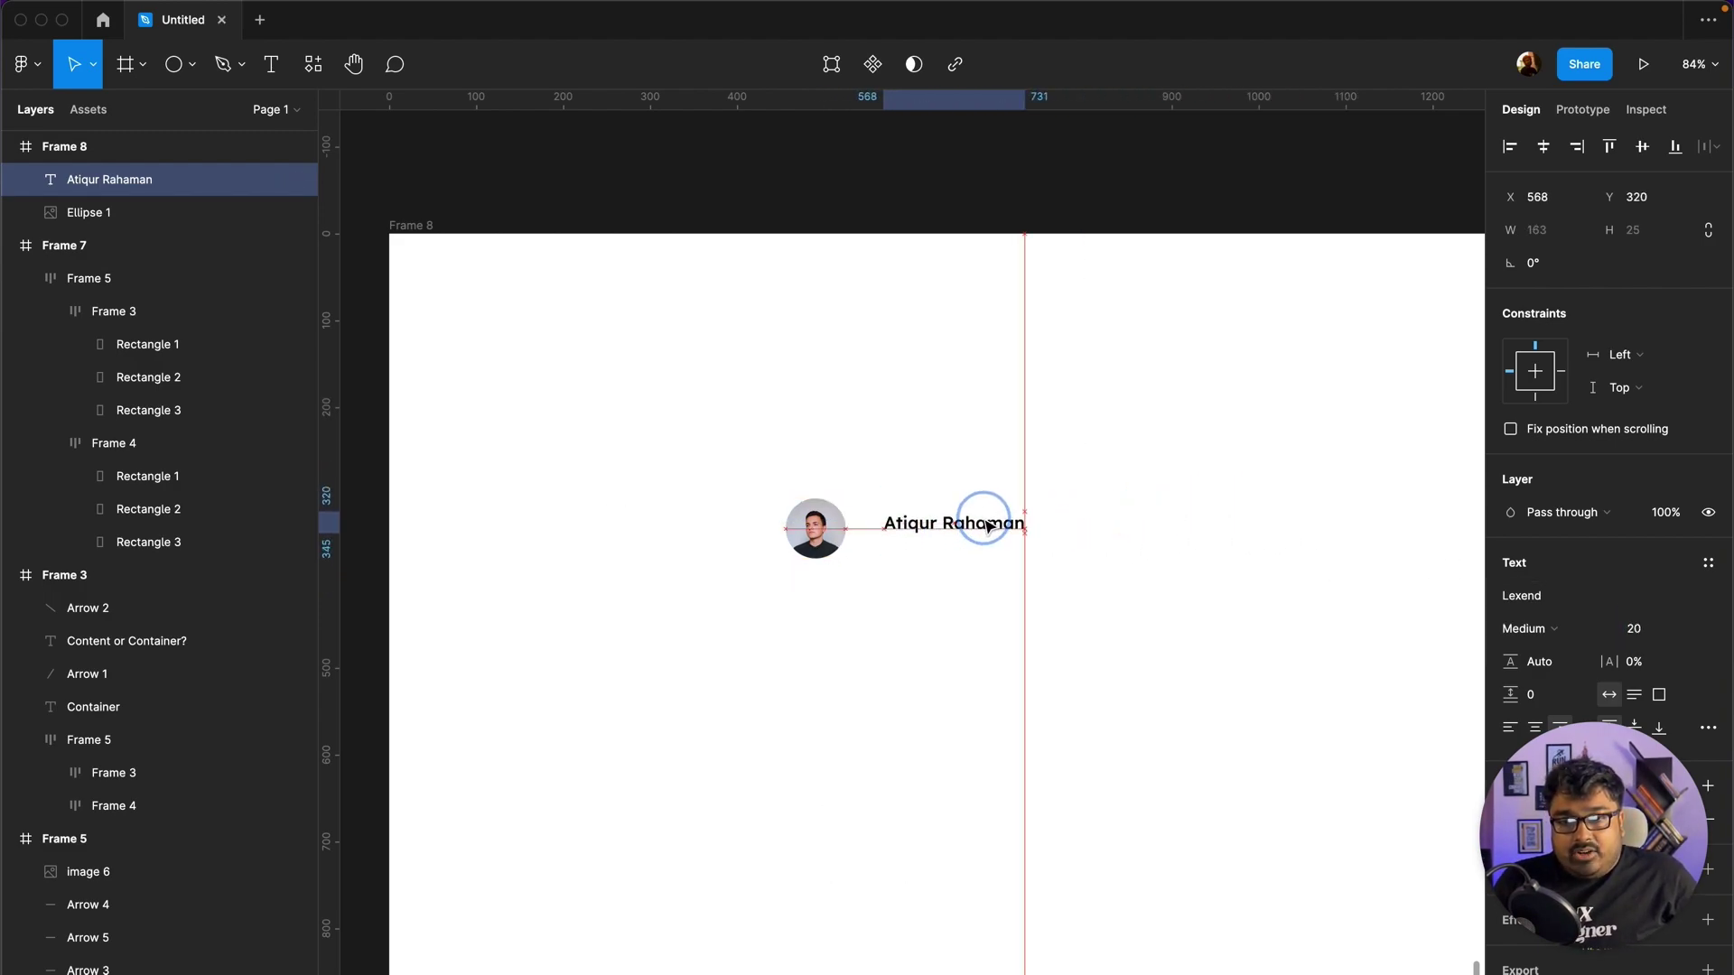
click(1527, 629)
click(1554, 653)
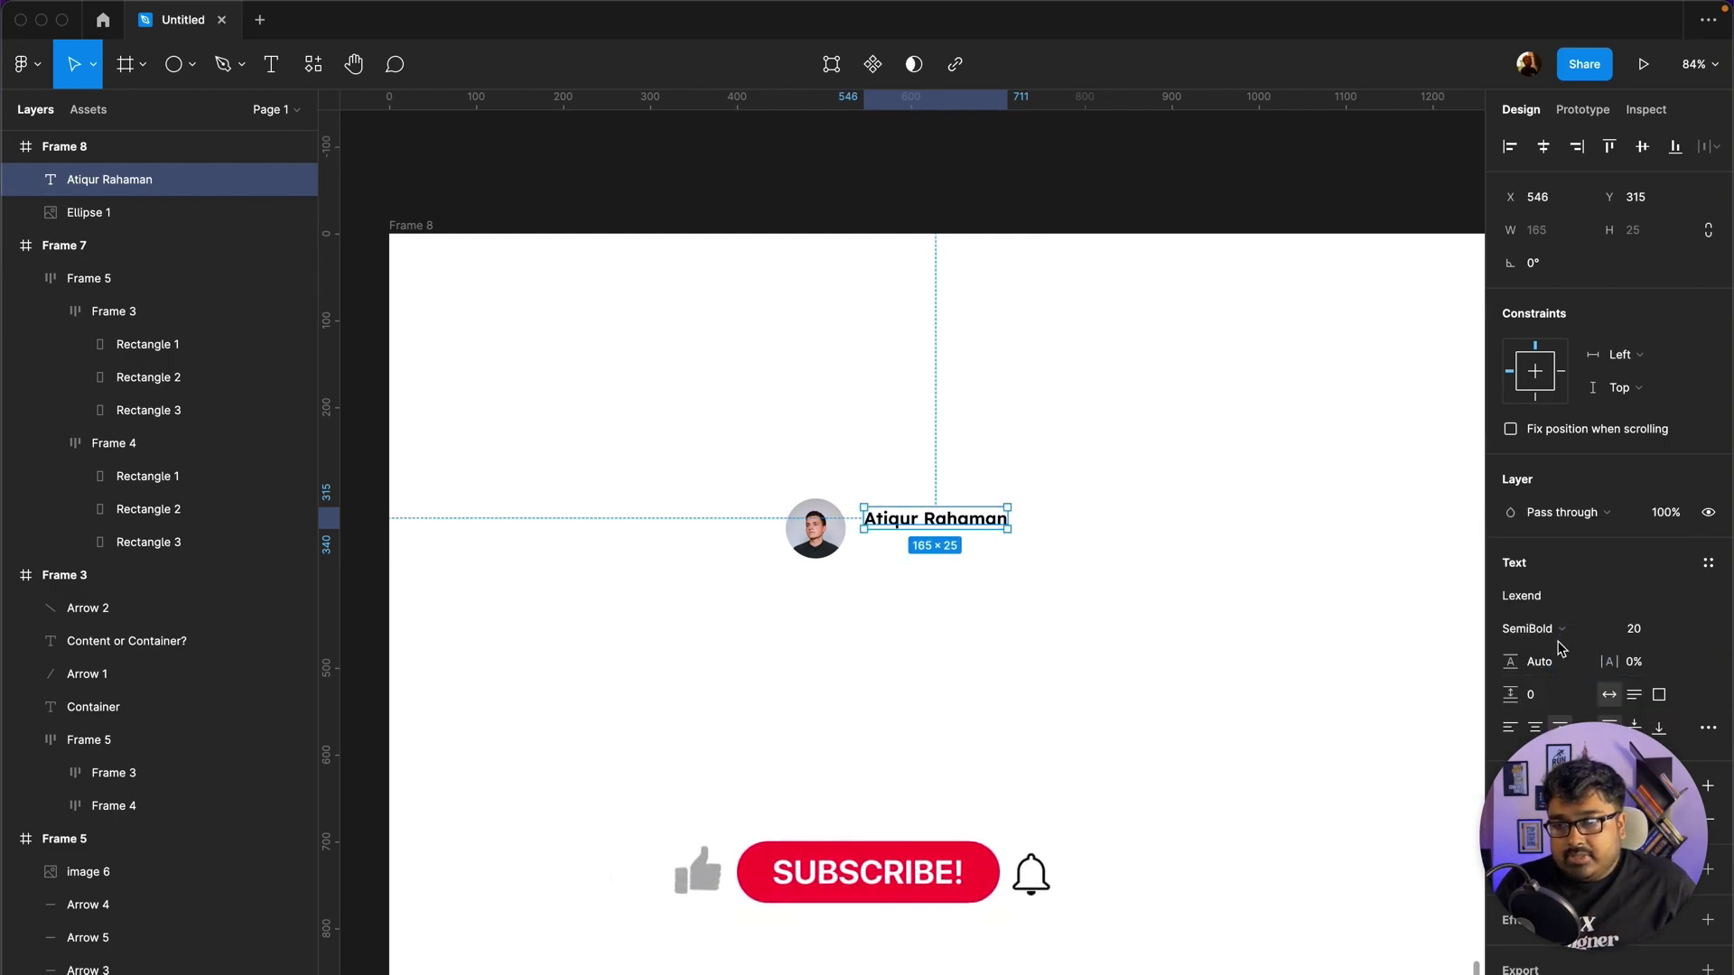
text(24)
key(Return)
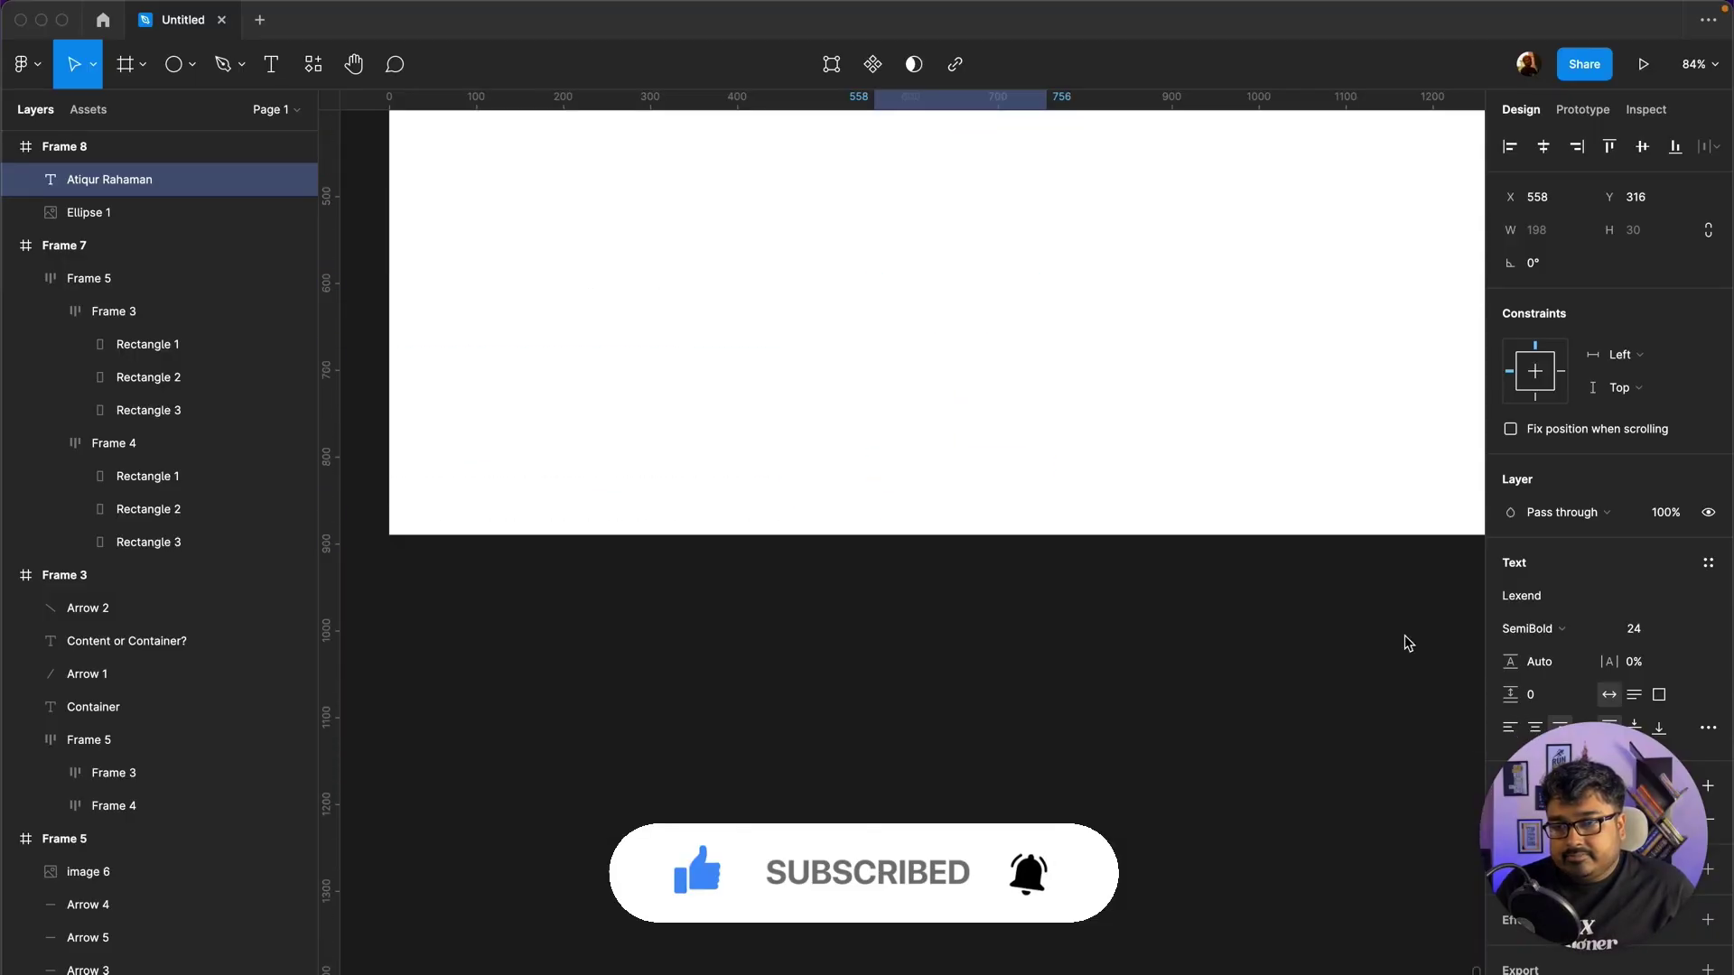
Step: Alt-drag a duplicate of the name label just below the original
scroll(1402, 643, up, 1)
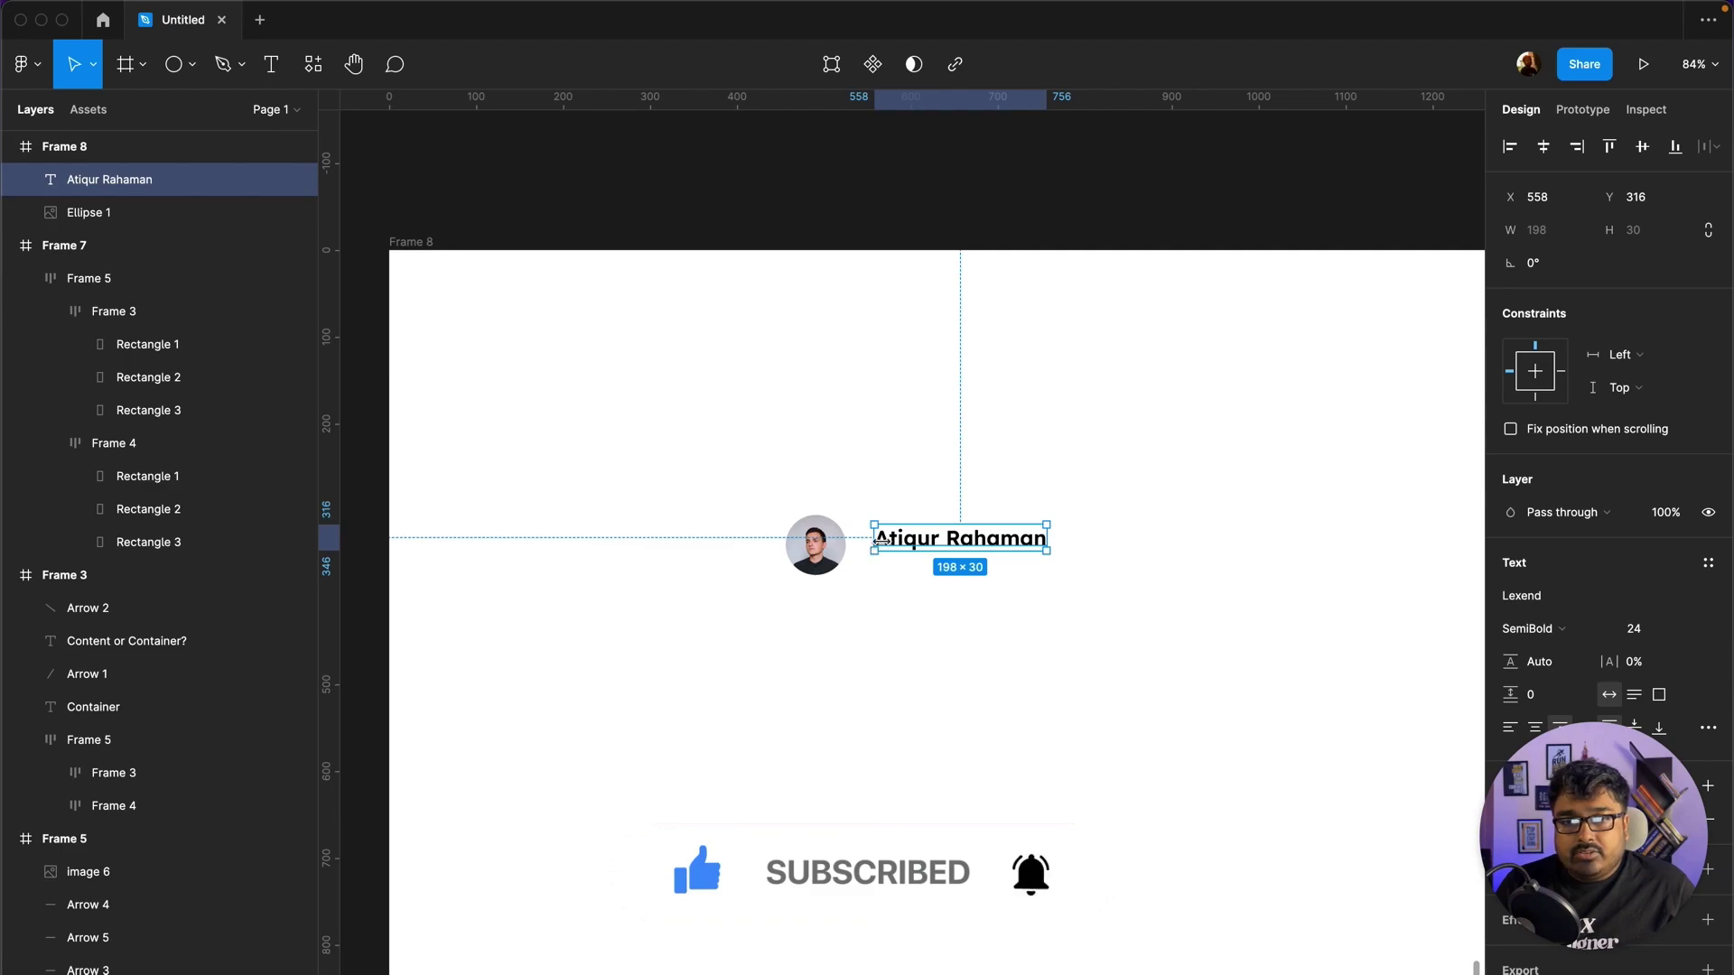
drag(882, 540, 894, 584)
scroll(1351, 565, down, 5)
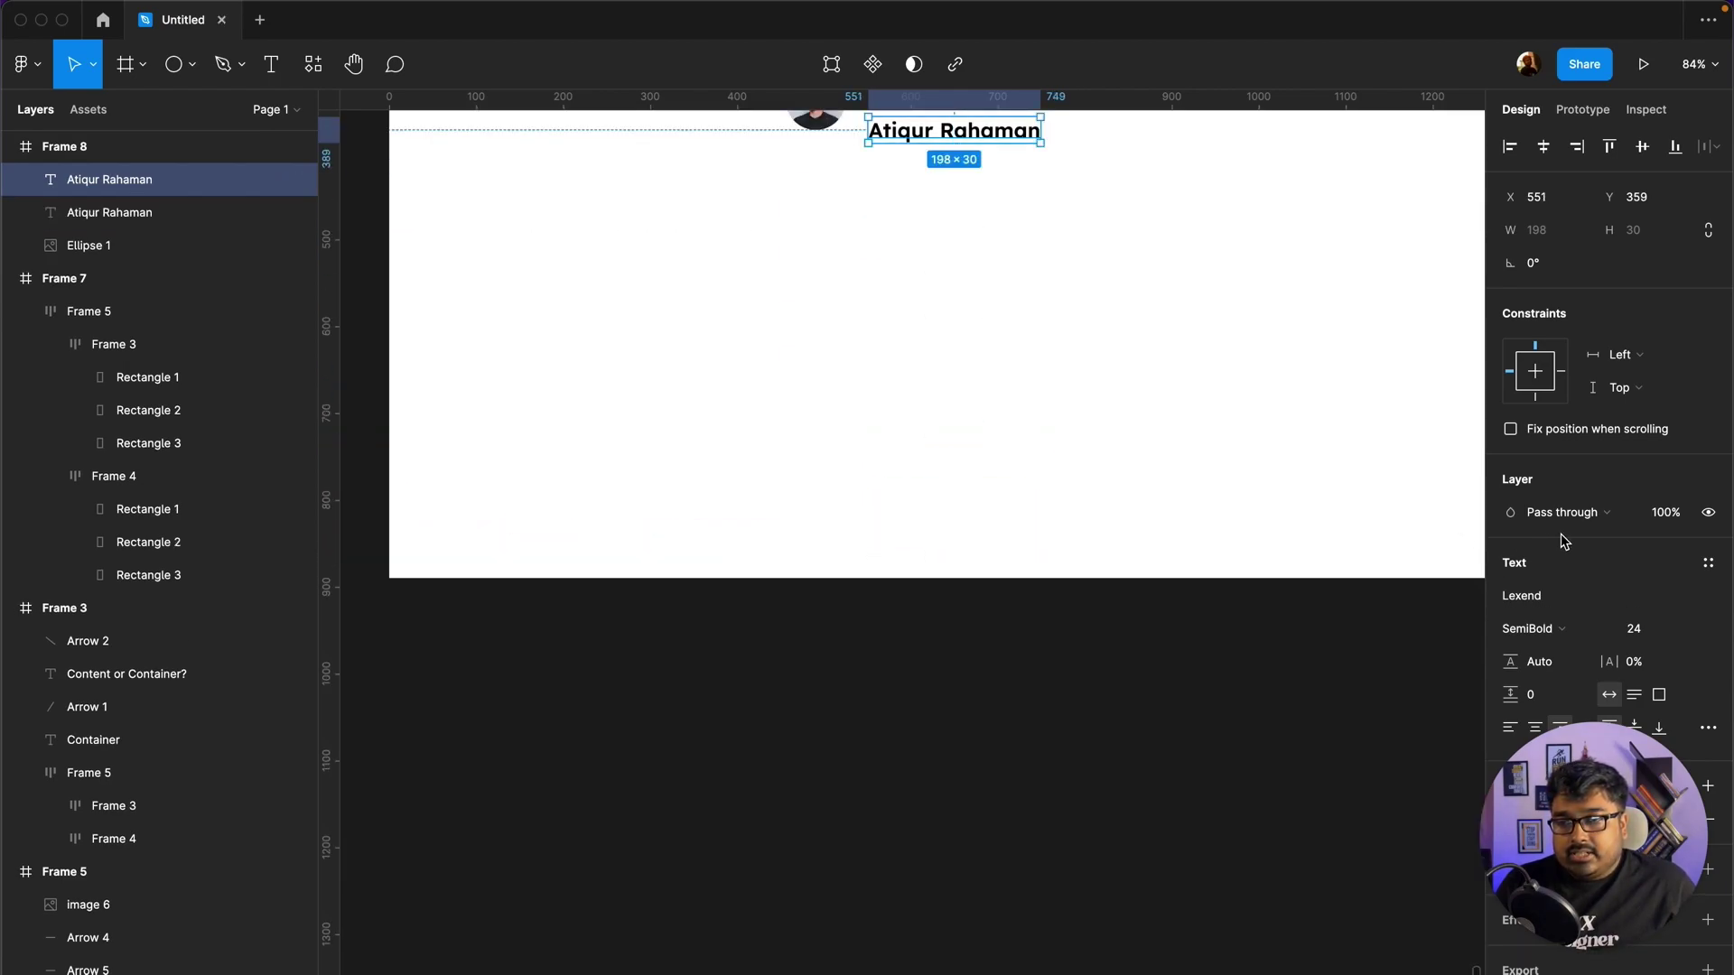
scroll(1201, 515, up, 8)
scroll(1170, 554, down, 3)
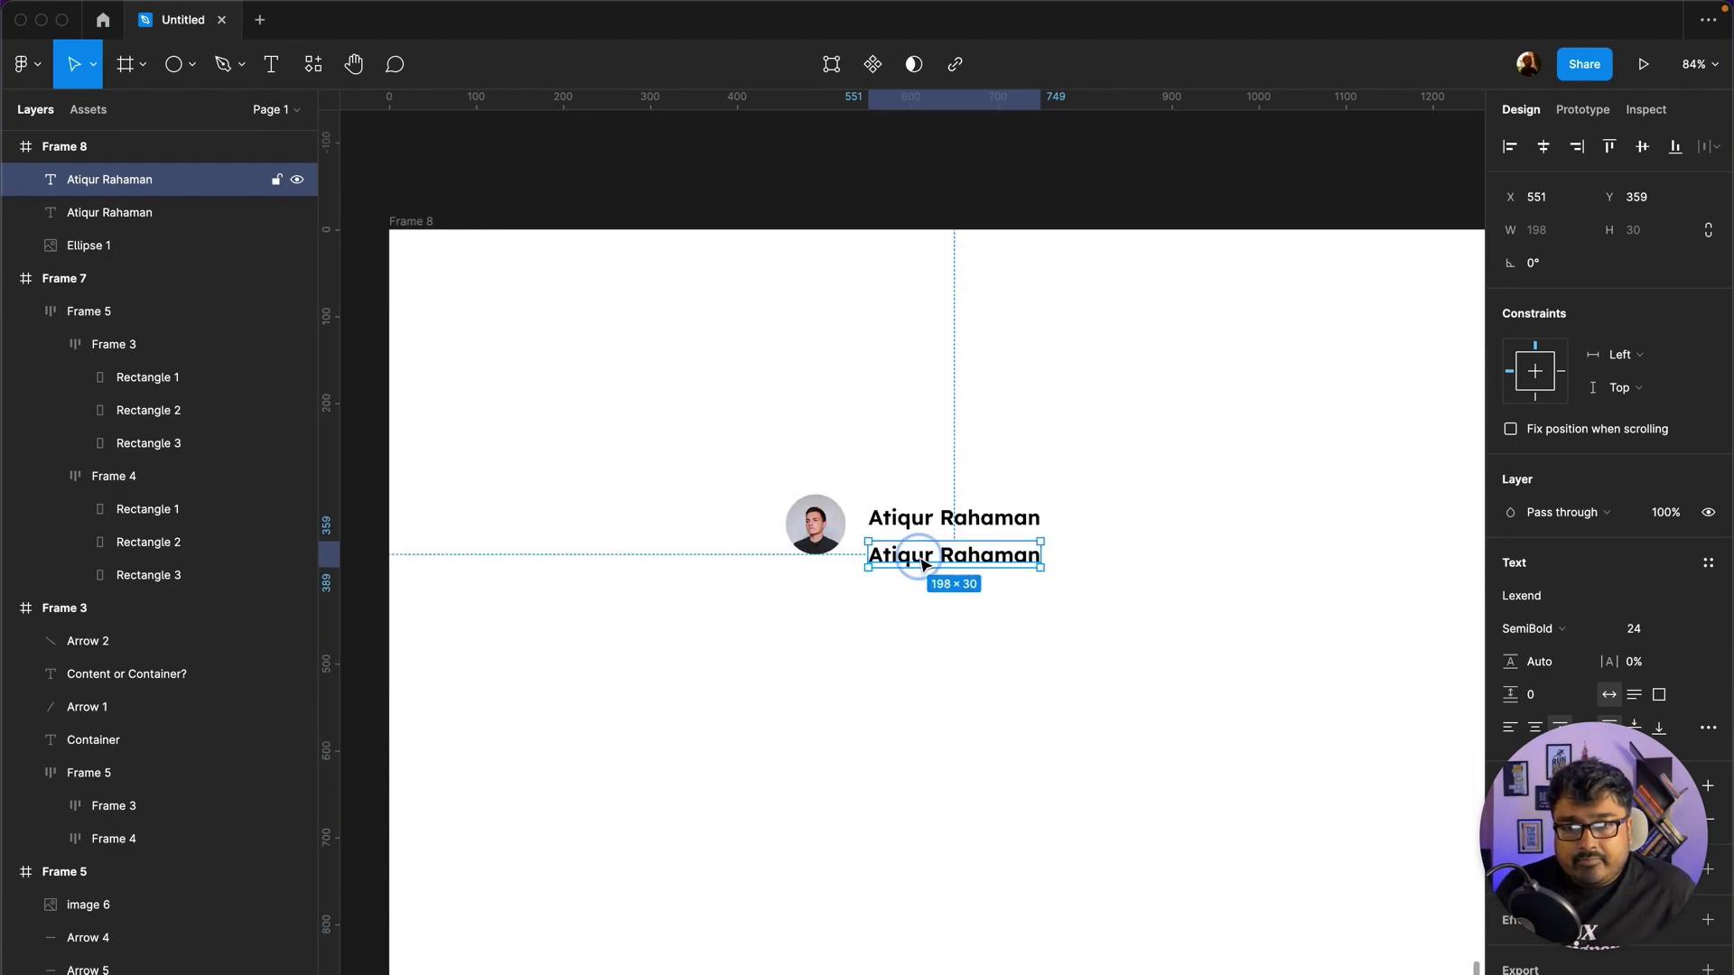
Step: Change the lower copy's text to '12 March 1975', left-aligned under the name
double_click(921, 562)
click(921, 562)
key(super+a)
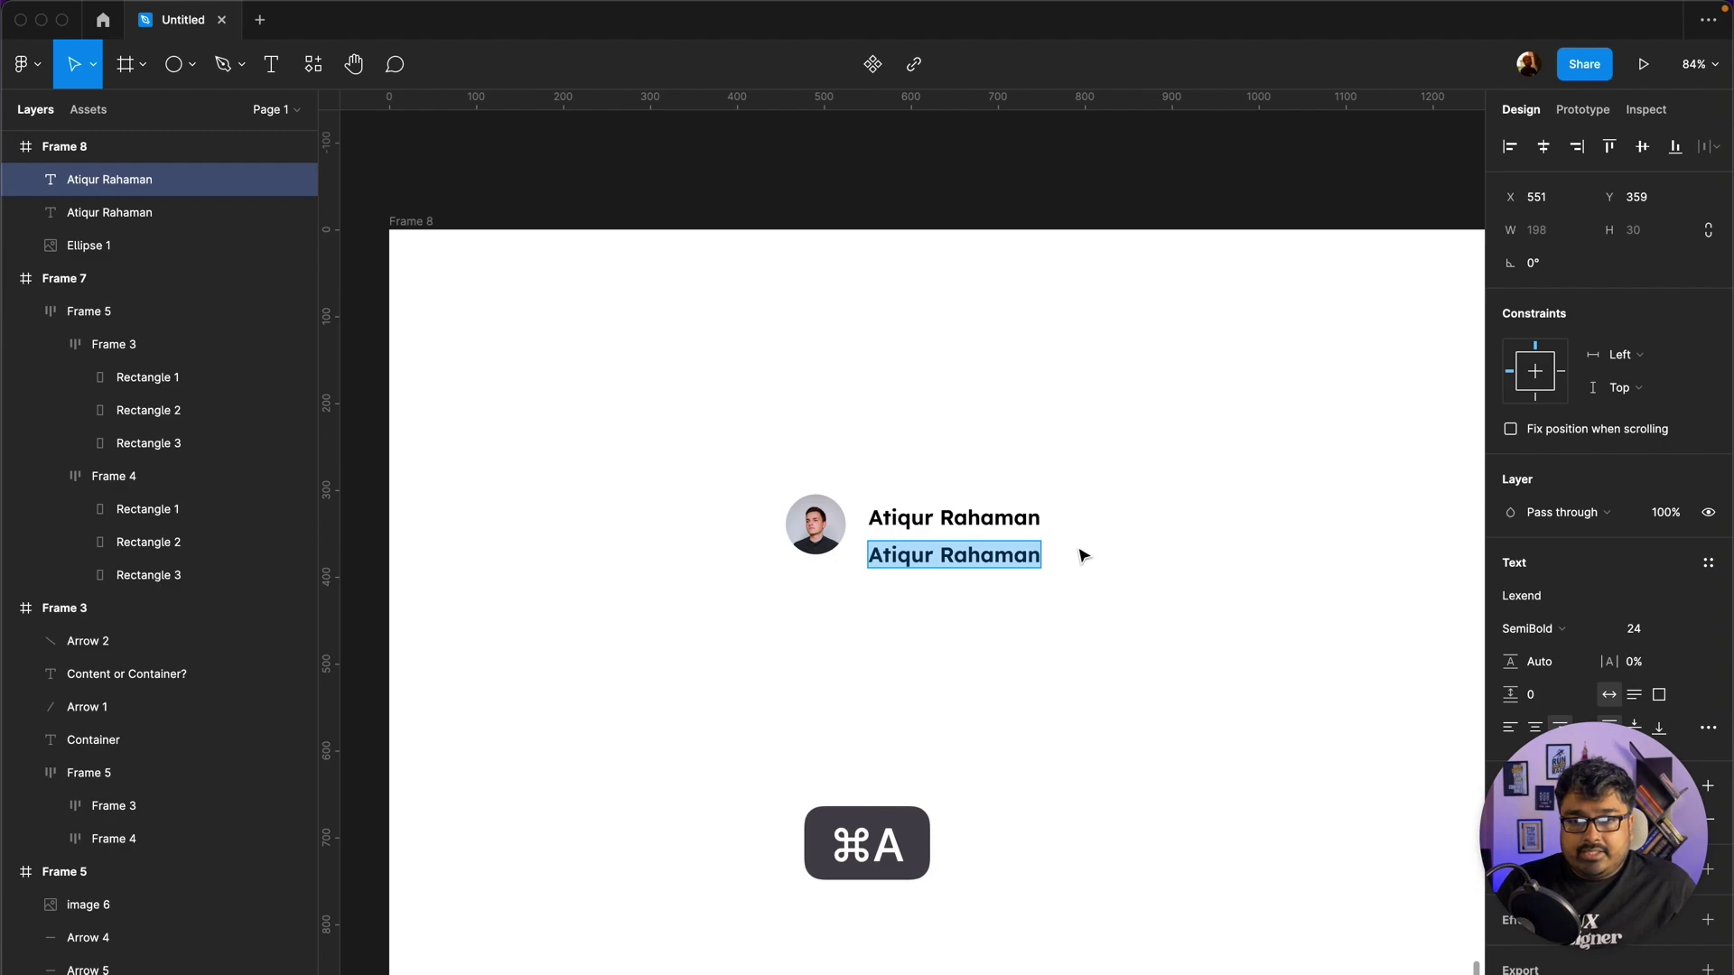
text(12 Ma)
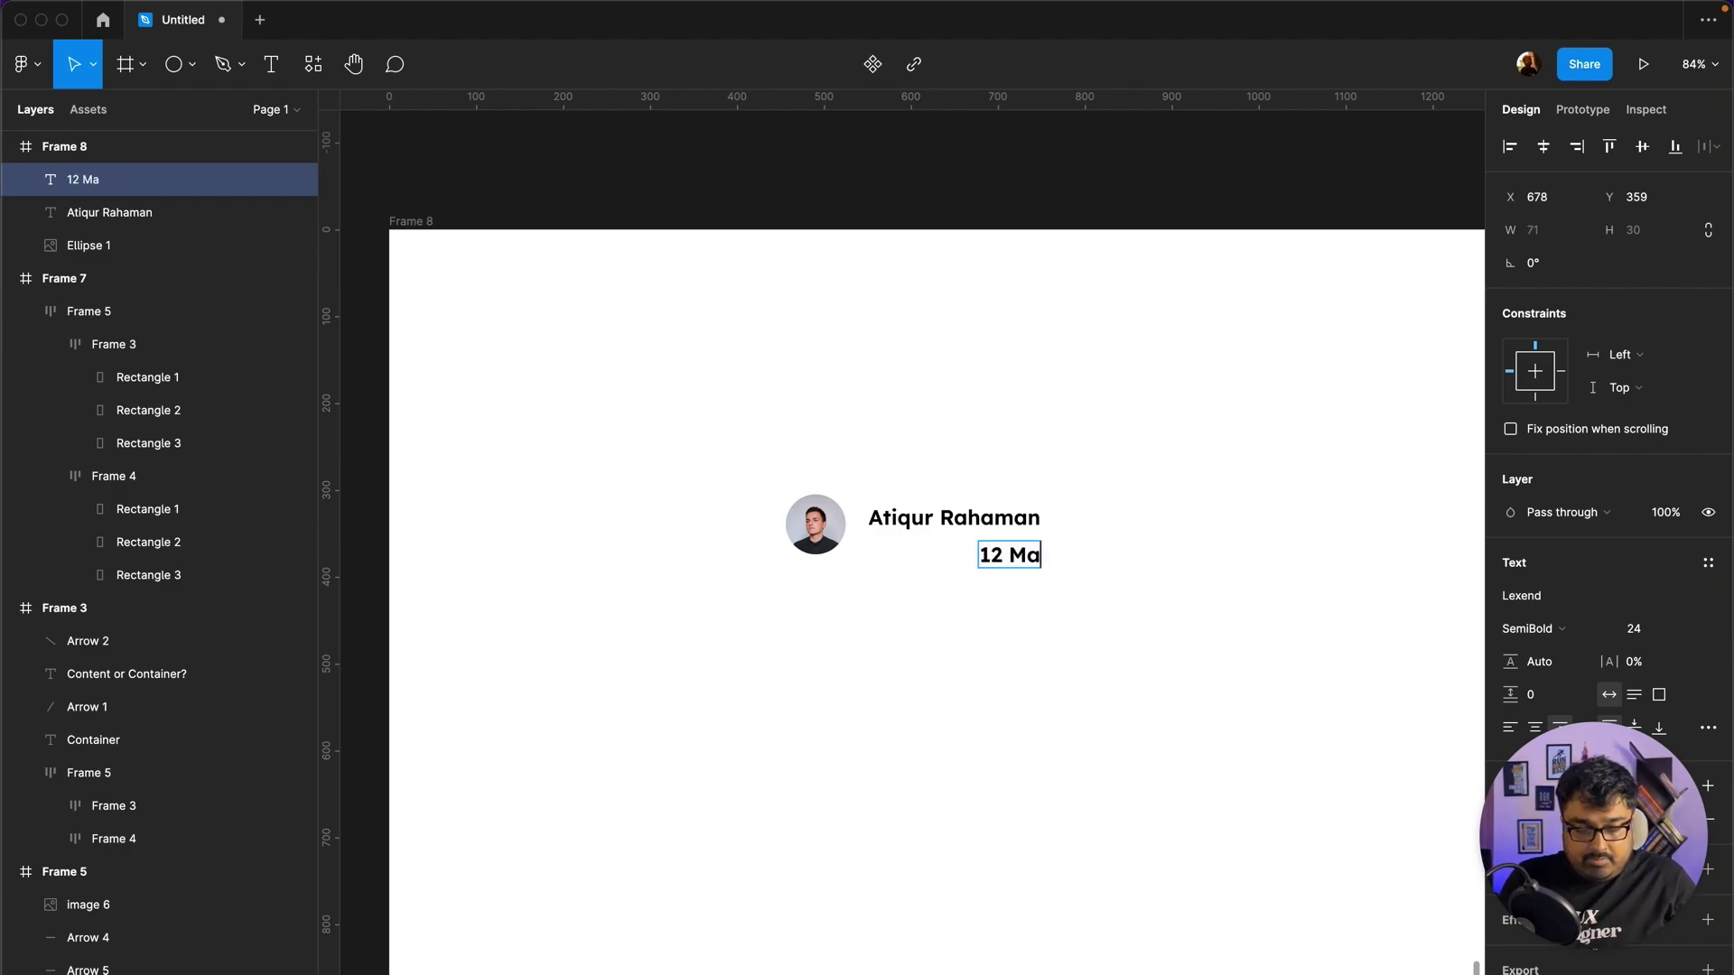
text(rch 1)
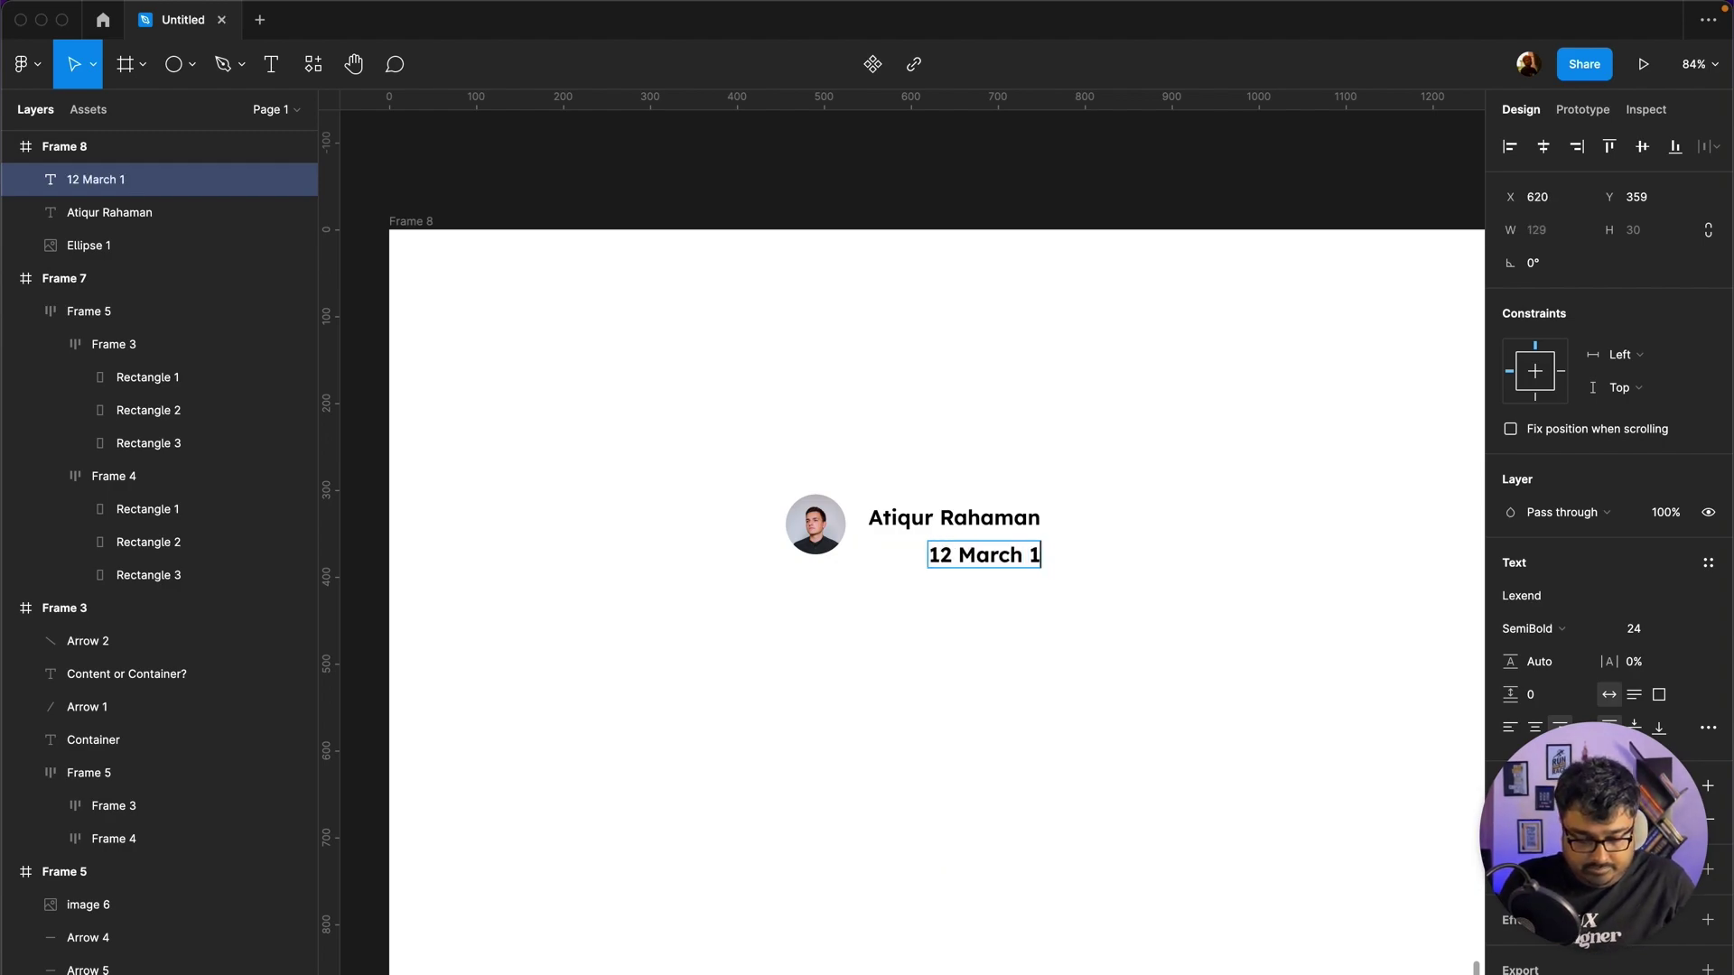
text(975)
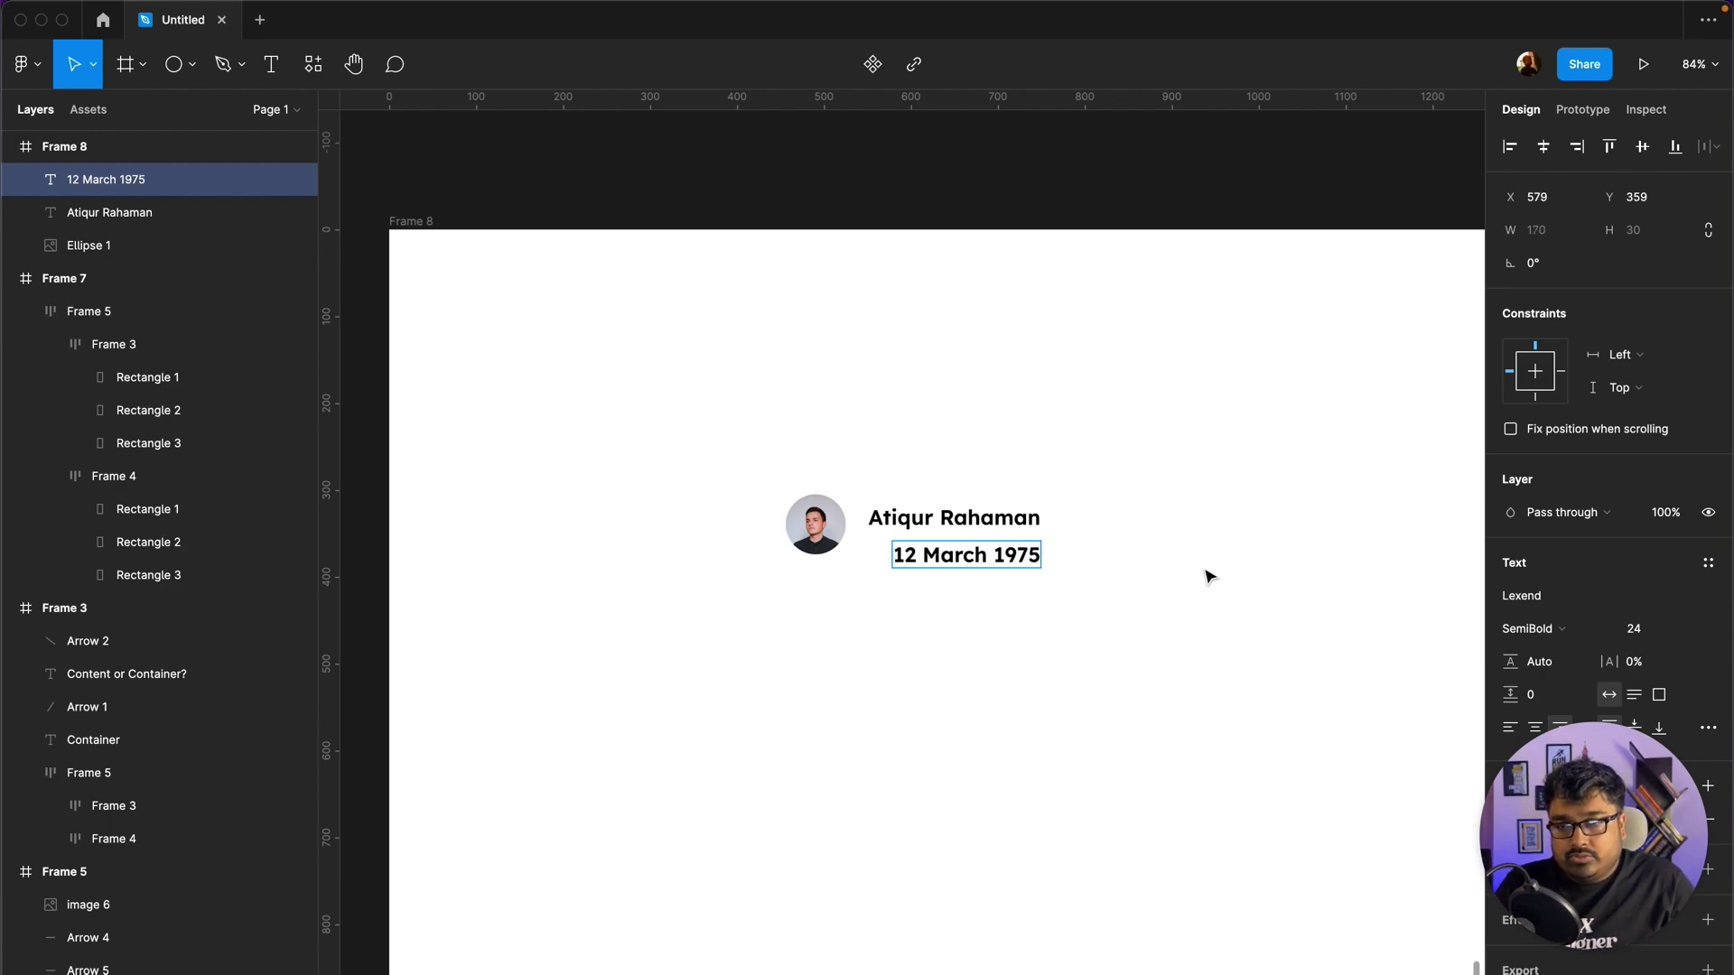
click(1205, 569)
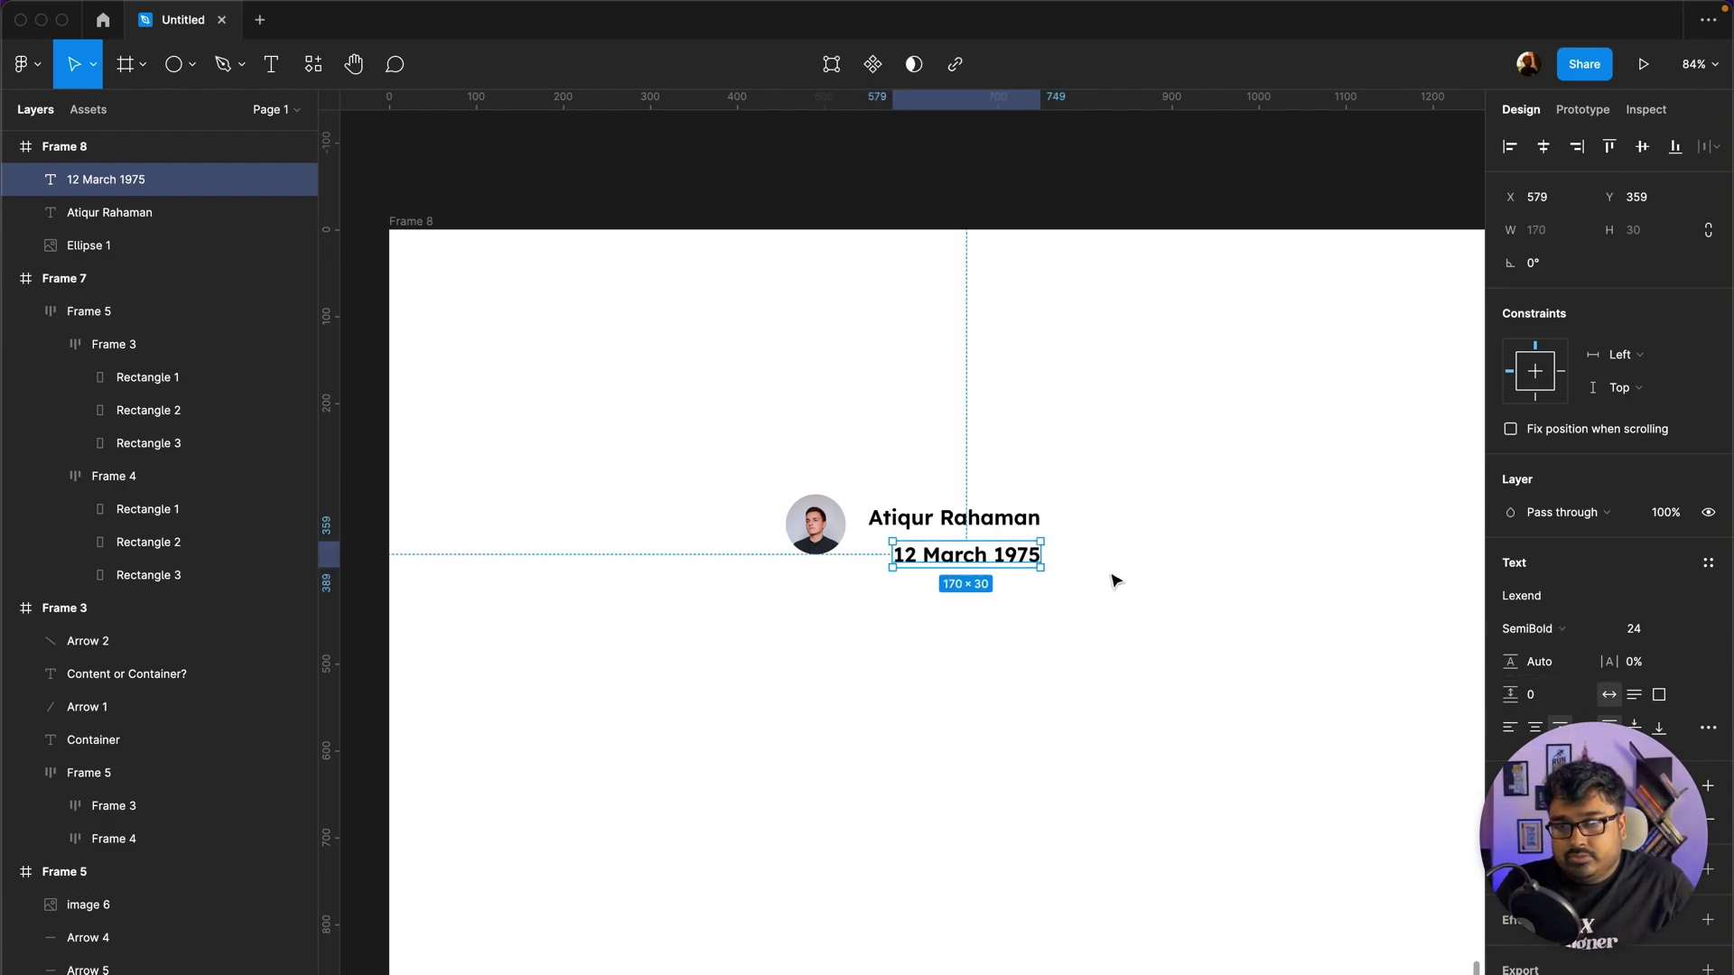
drag(973, 564, 947, 564)
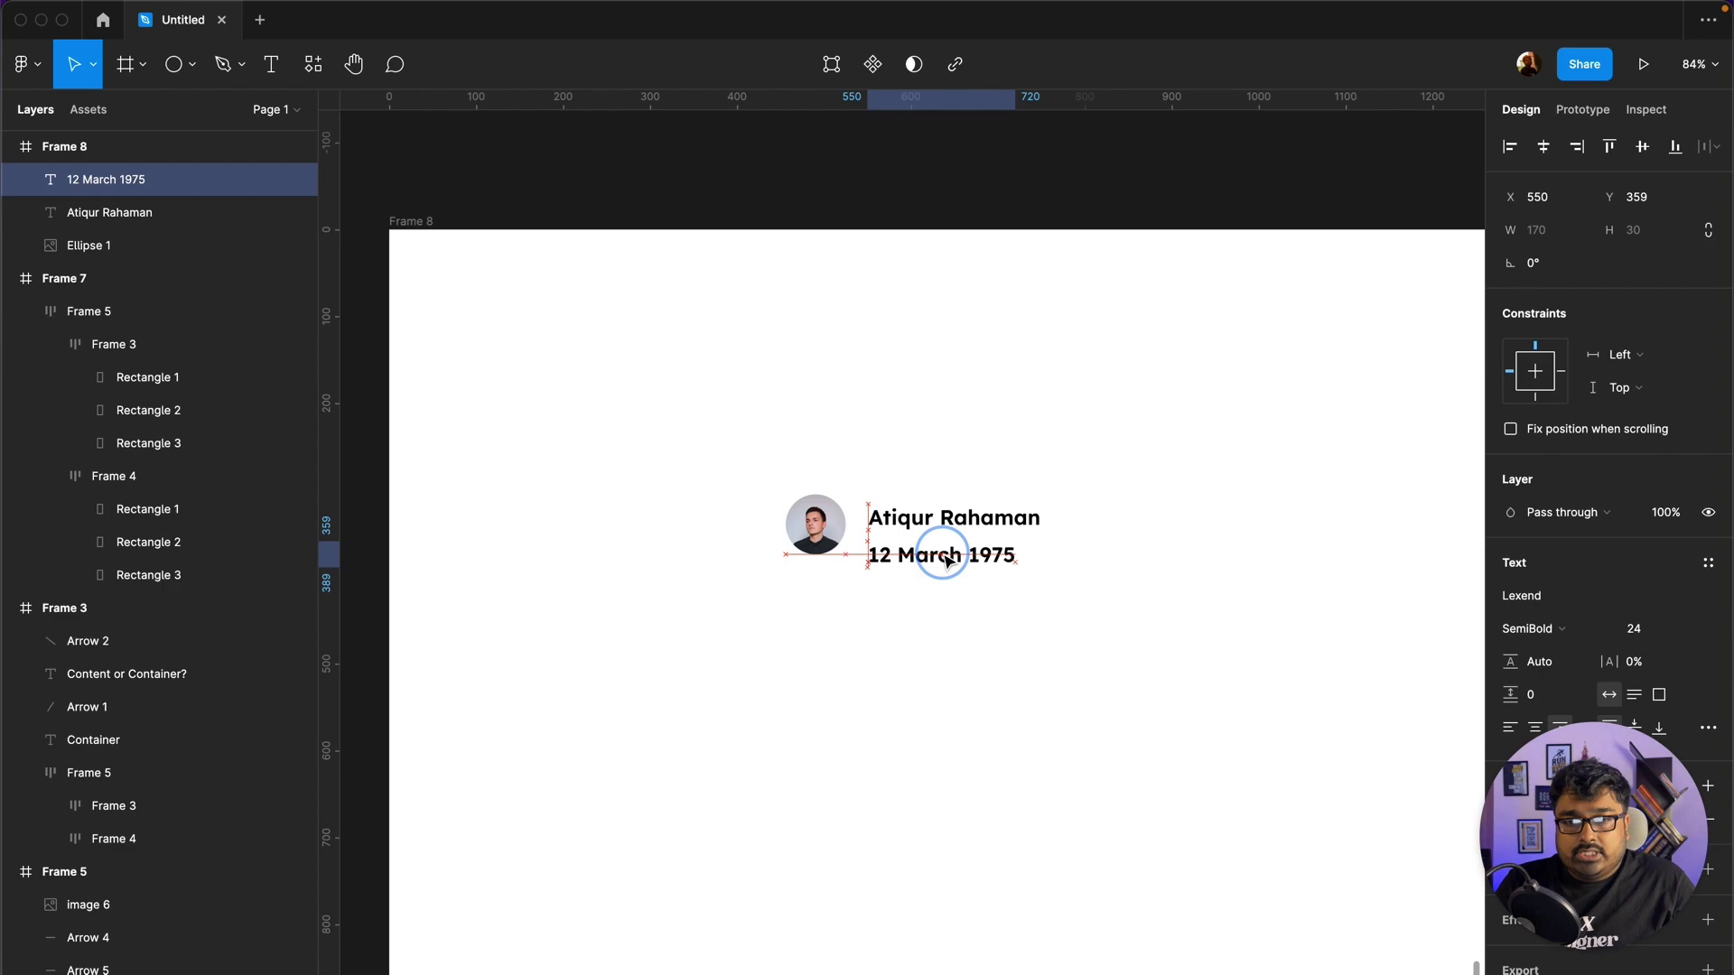
Step: Set the date to Regular weight and size 20, directly under the name
click(1536, 629)
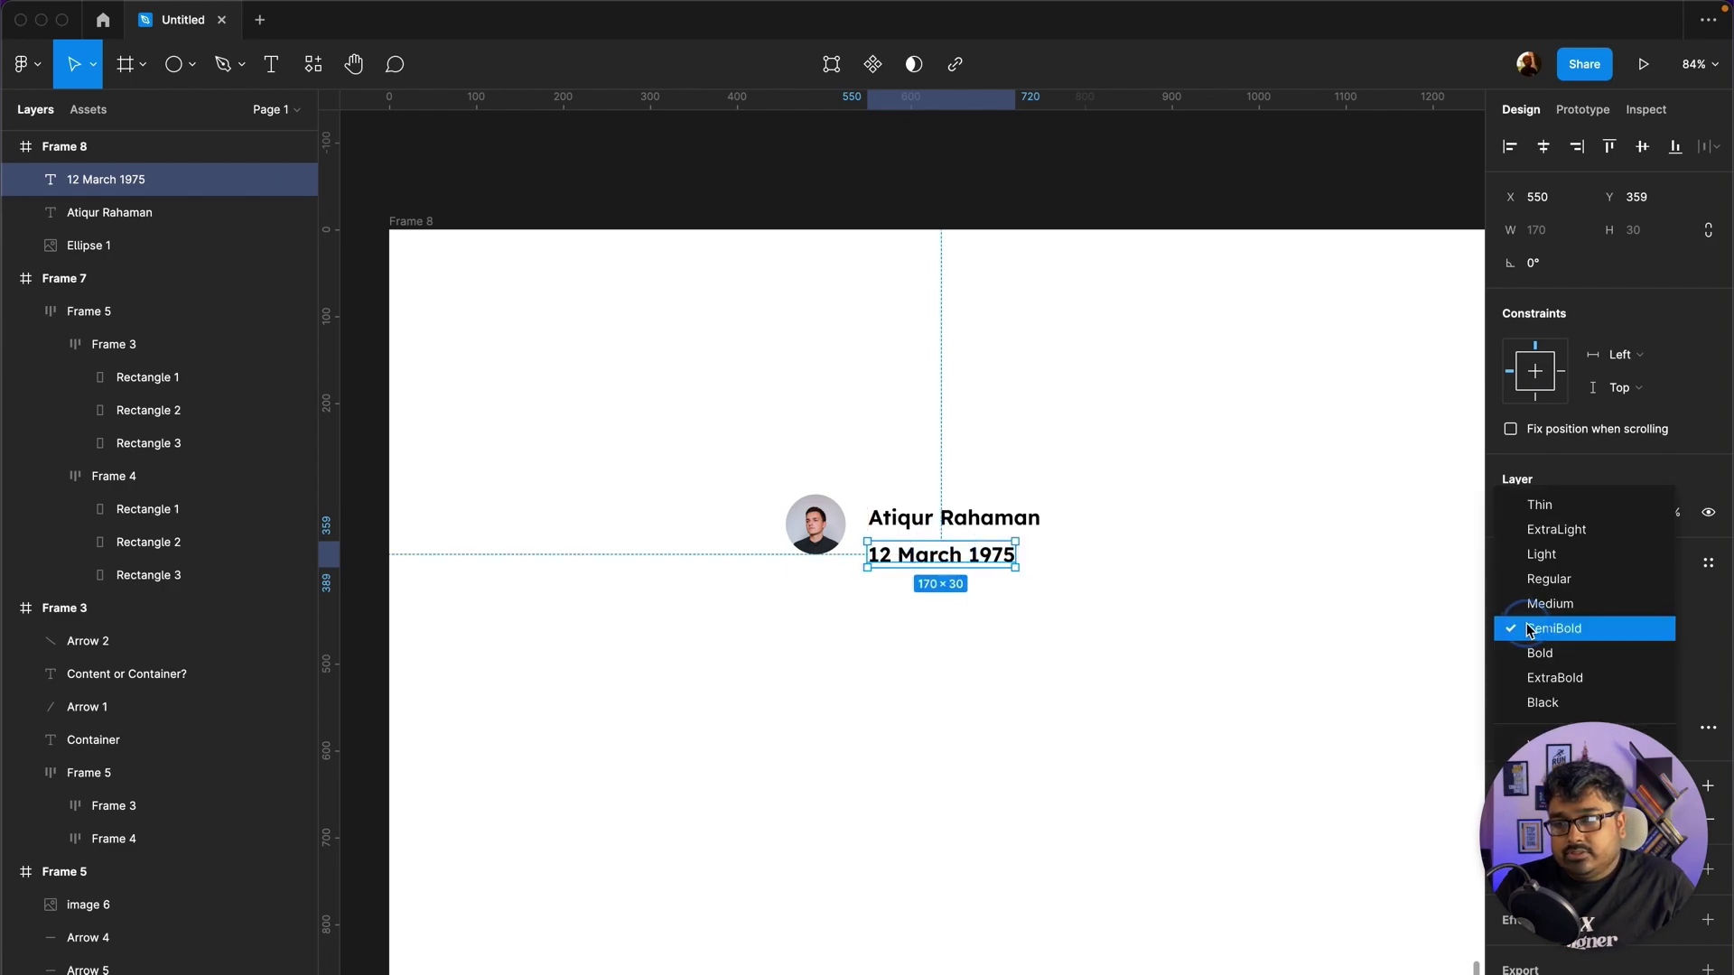
click(1574, 579)
click(1649, 630)
text(20)
key(Return)
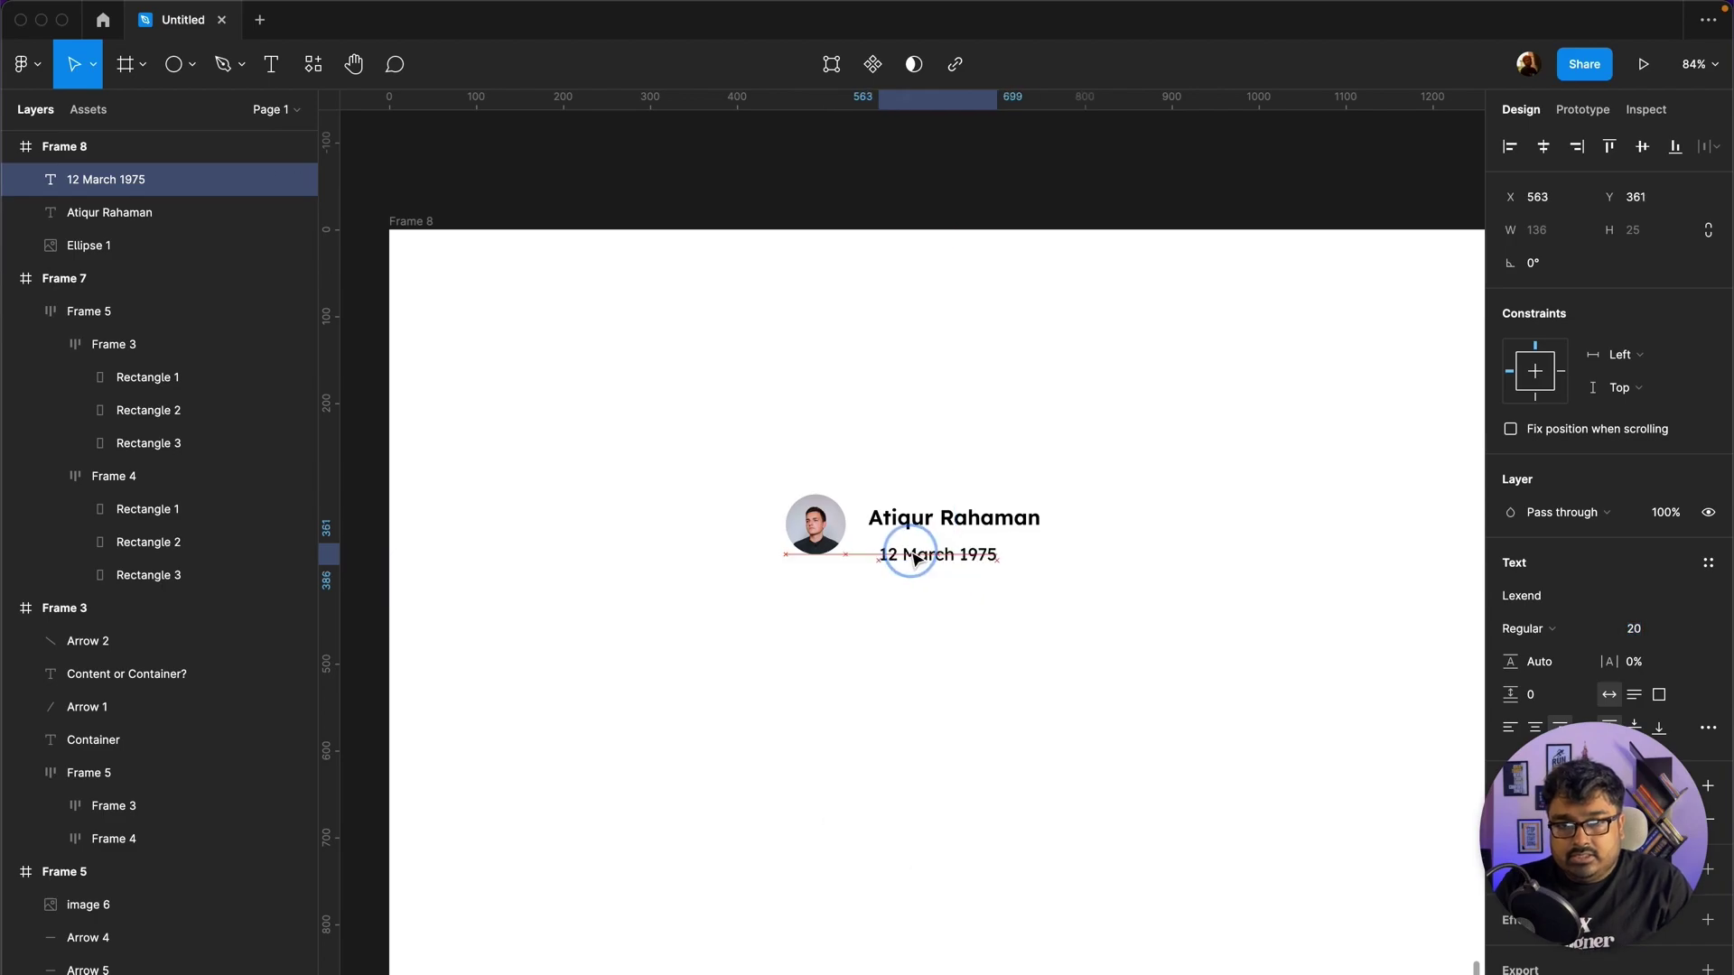
drag(935, 560, 906, 552)
click(1087, 543)
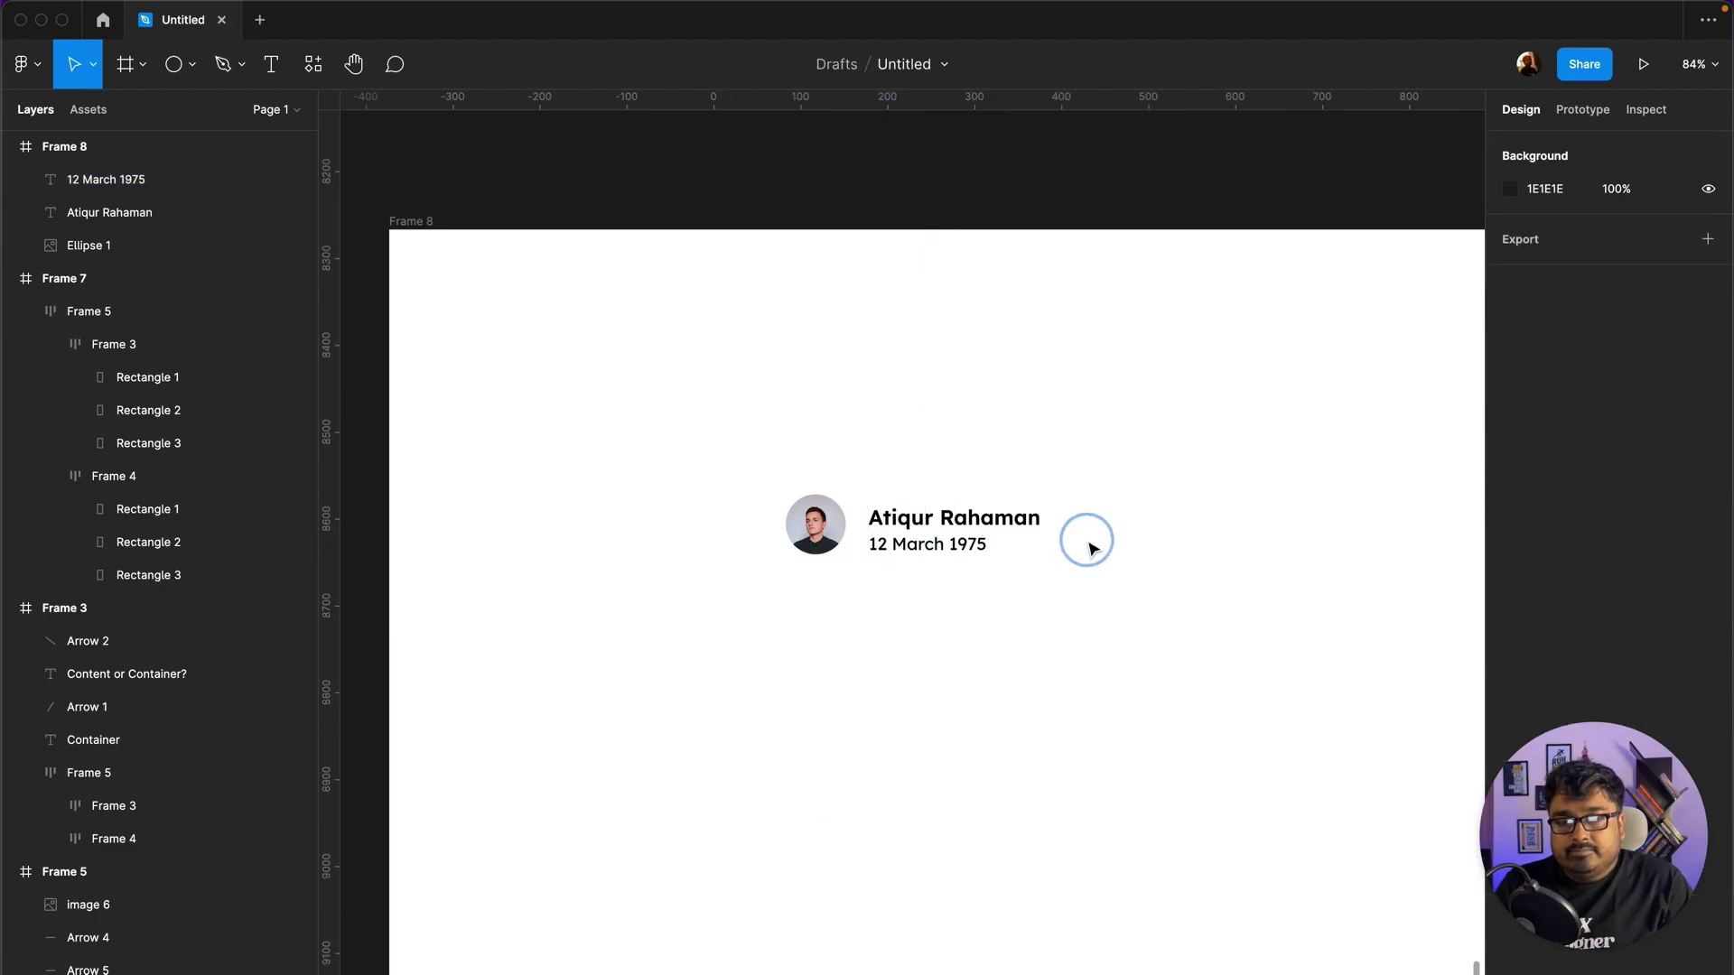
click(880, 547)
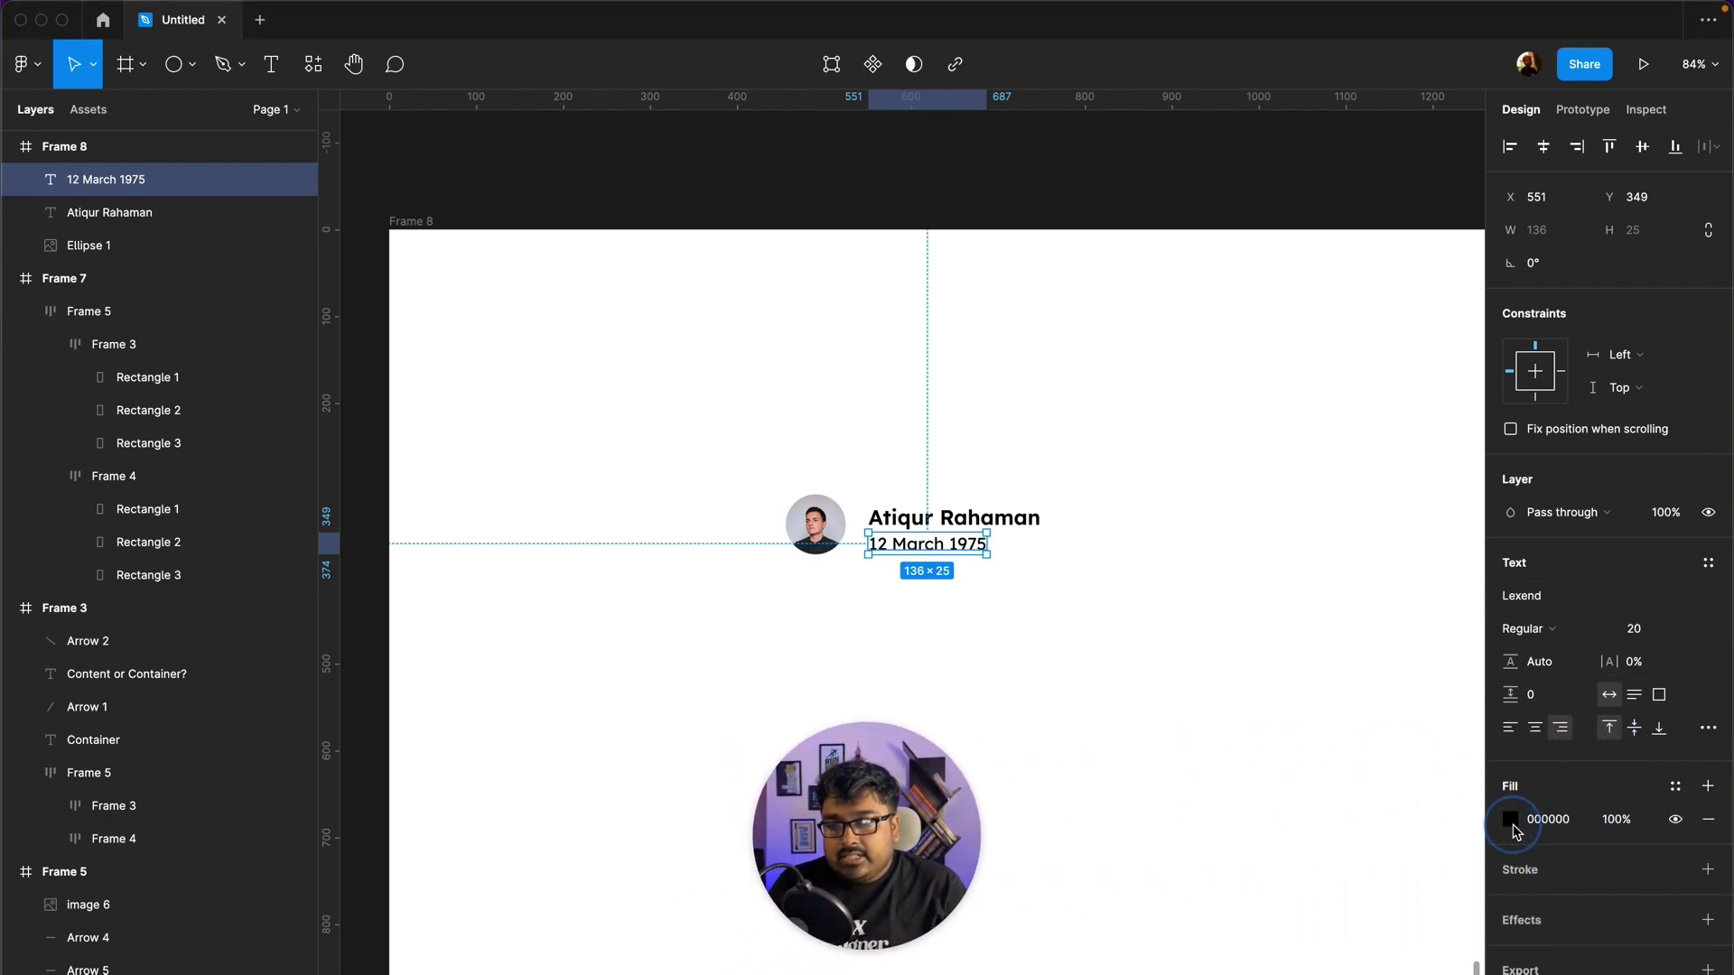
Step: Change the date's fill colour to grey
click(1510, 820)
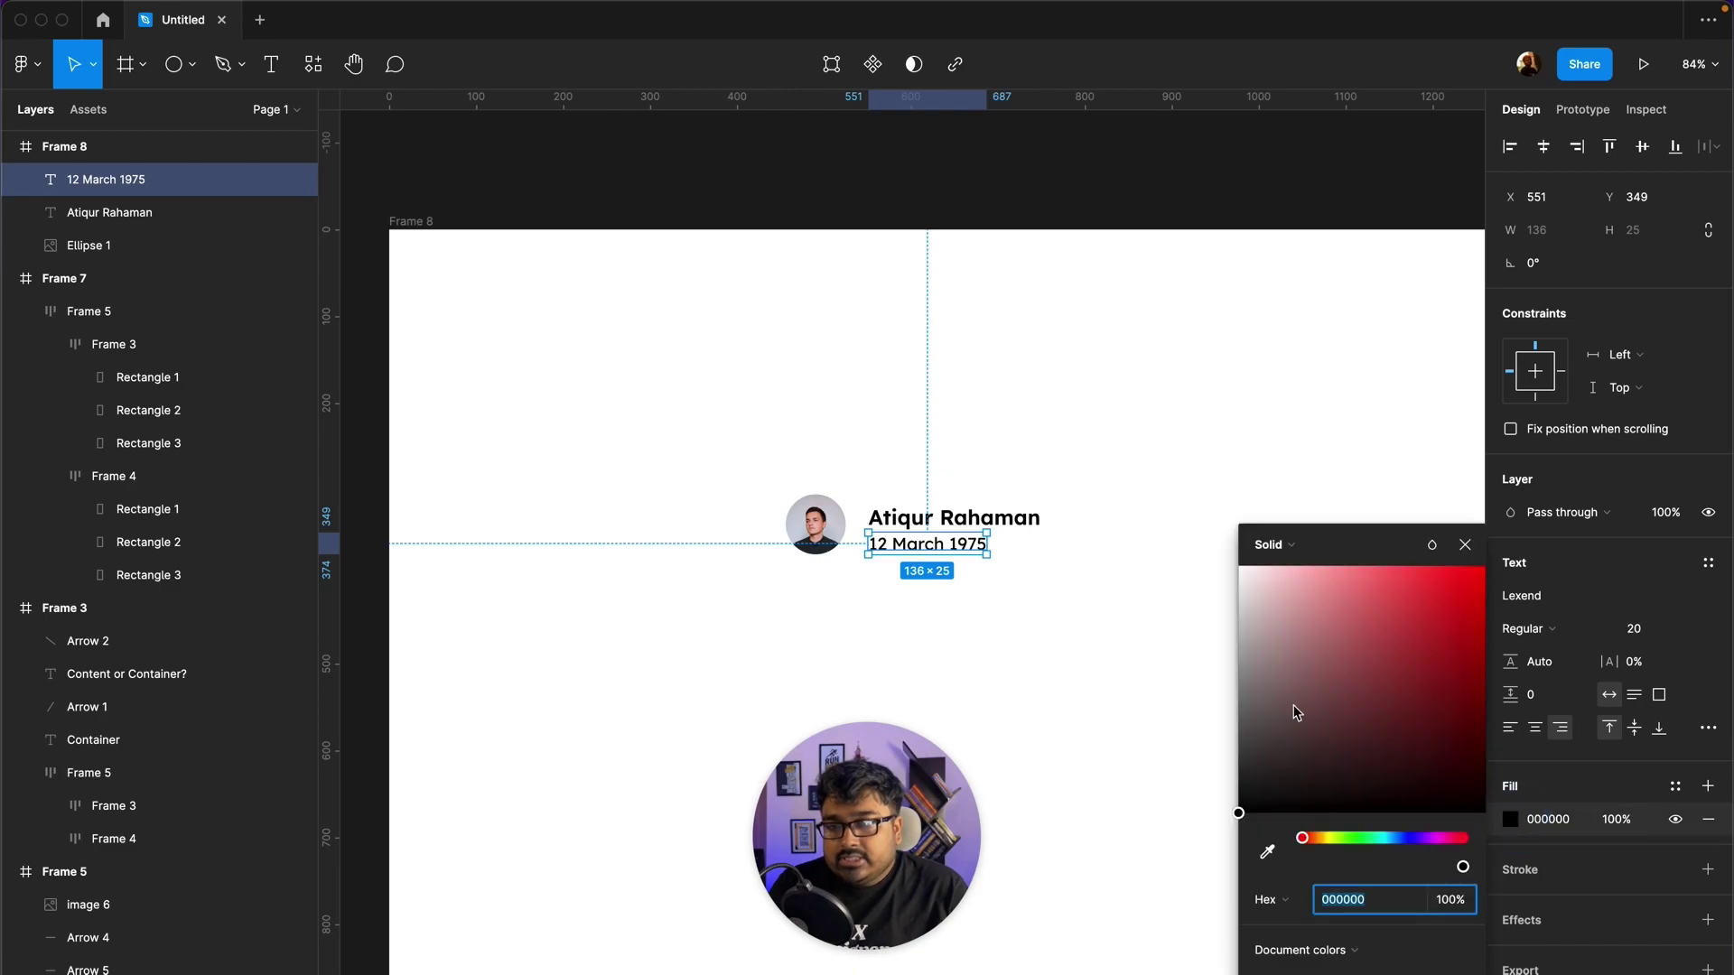
drag(1264, 804, 1183, 715)
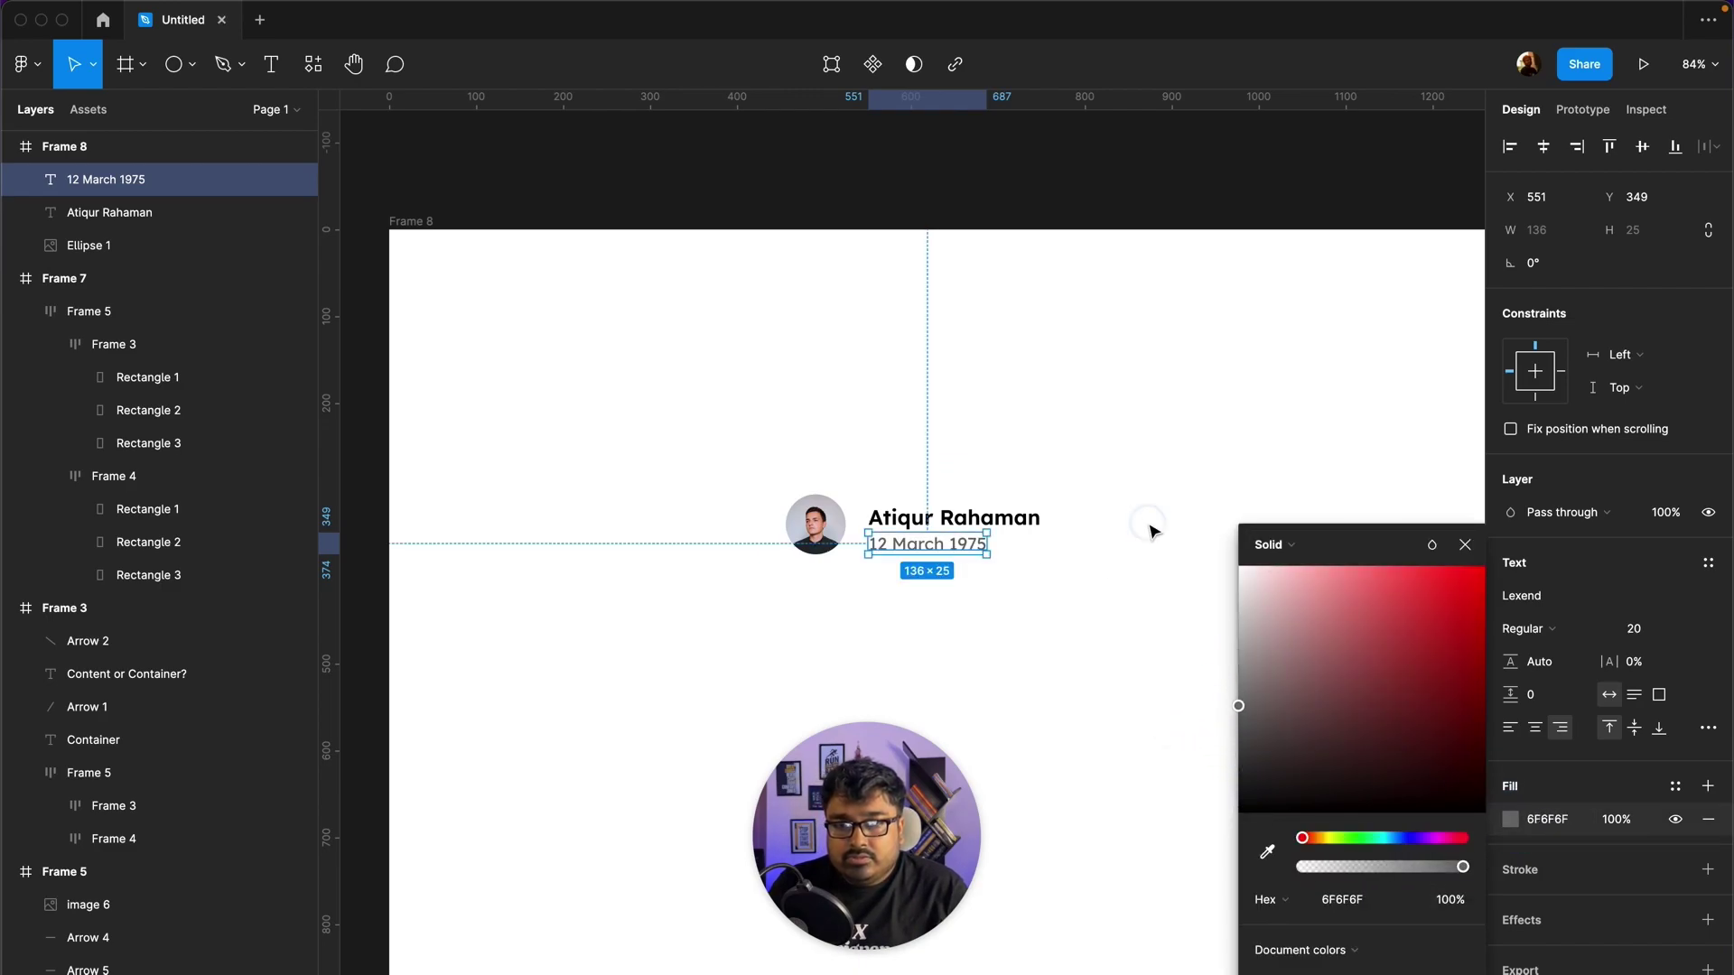
click(1098, 617)
Step: Nudge the avatar circle up to line up with the name and date
click(817, 529)
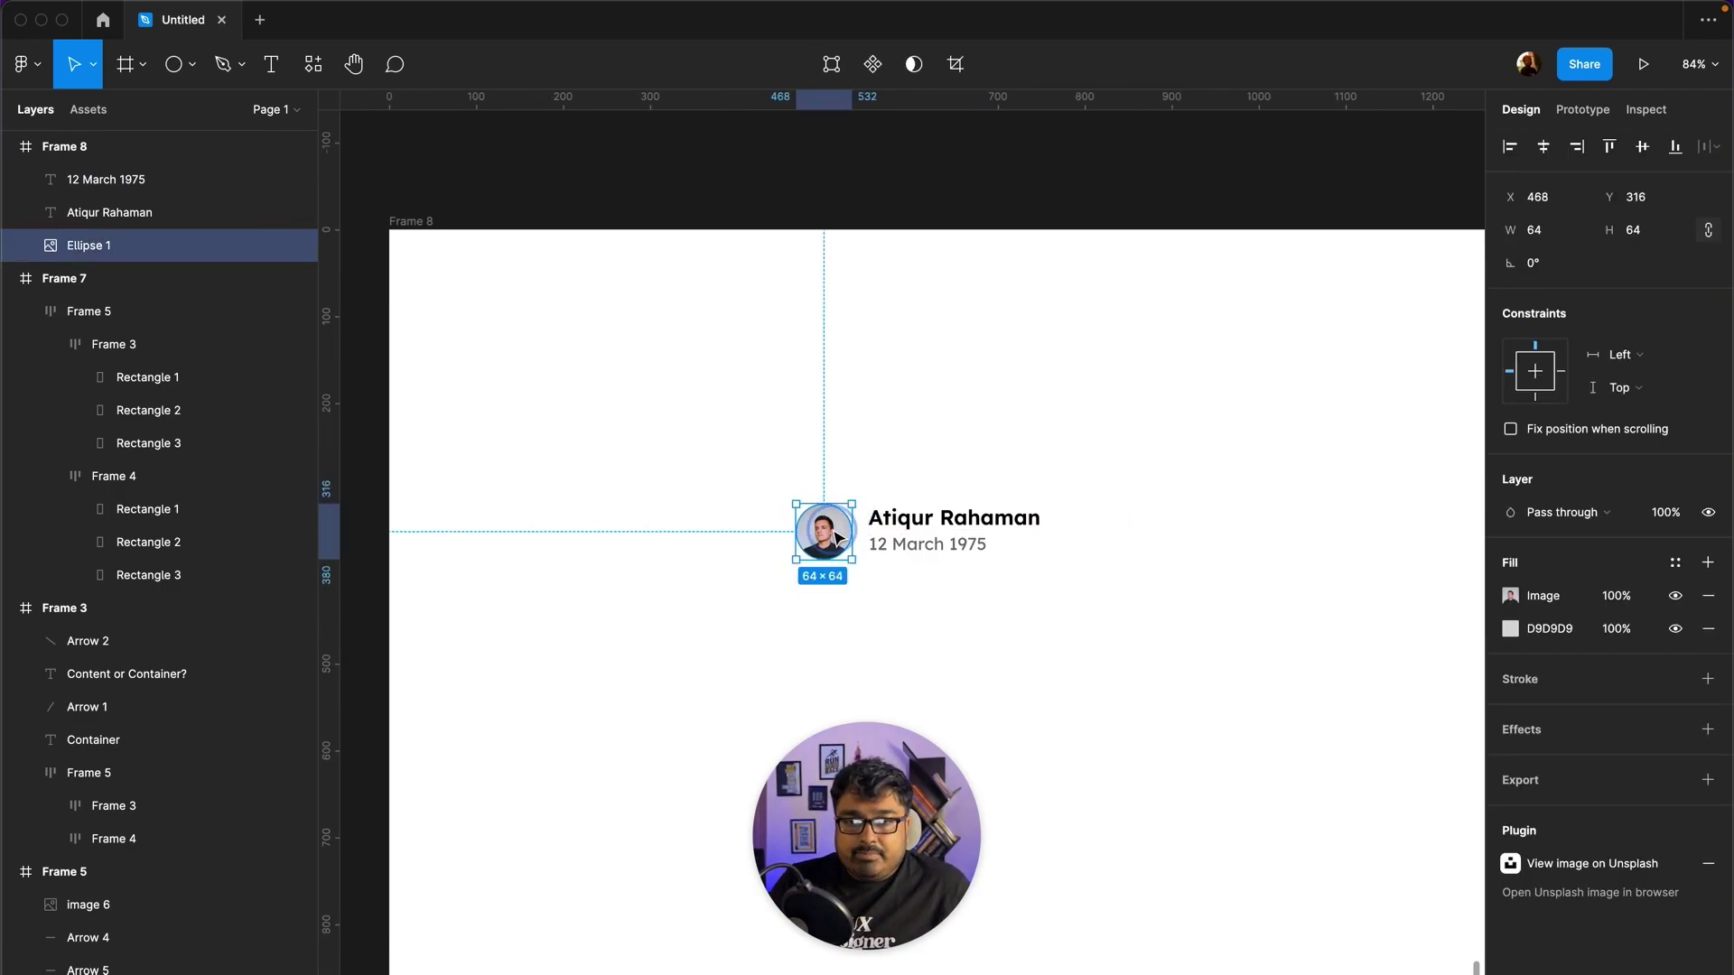
drag(832, 545, 833, 539)
click(926, 451)
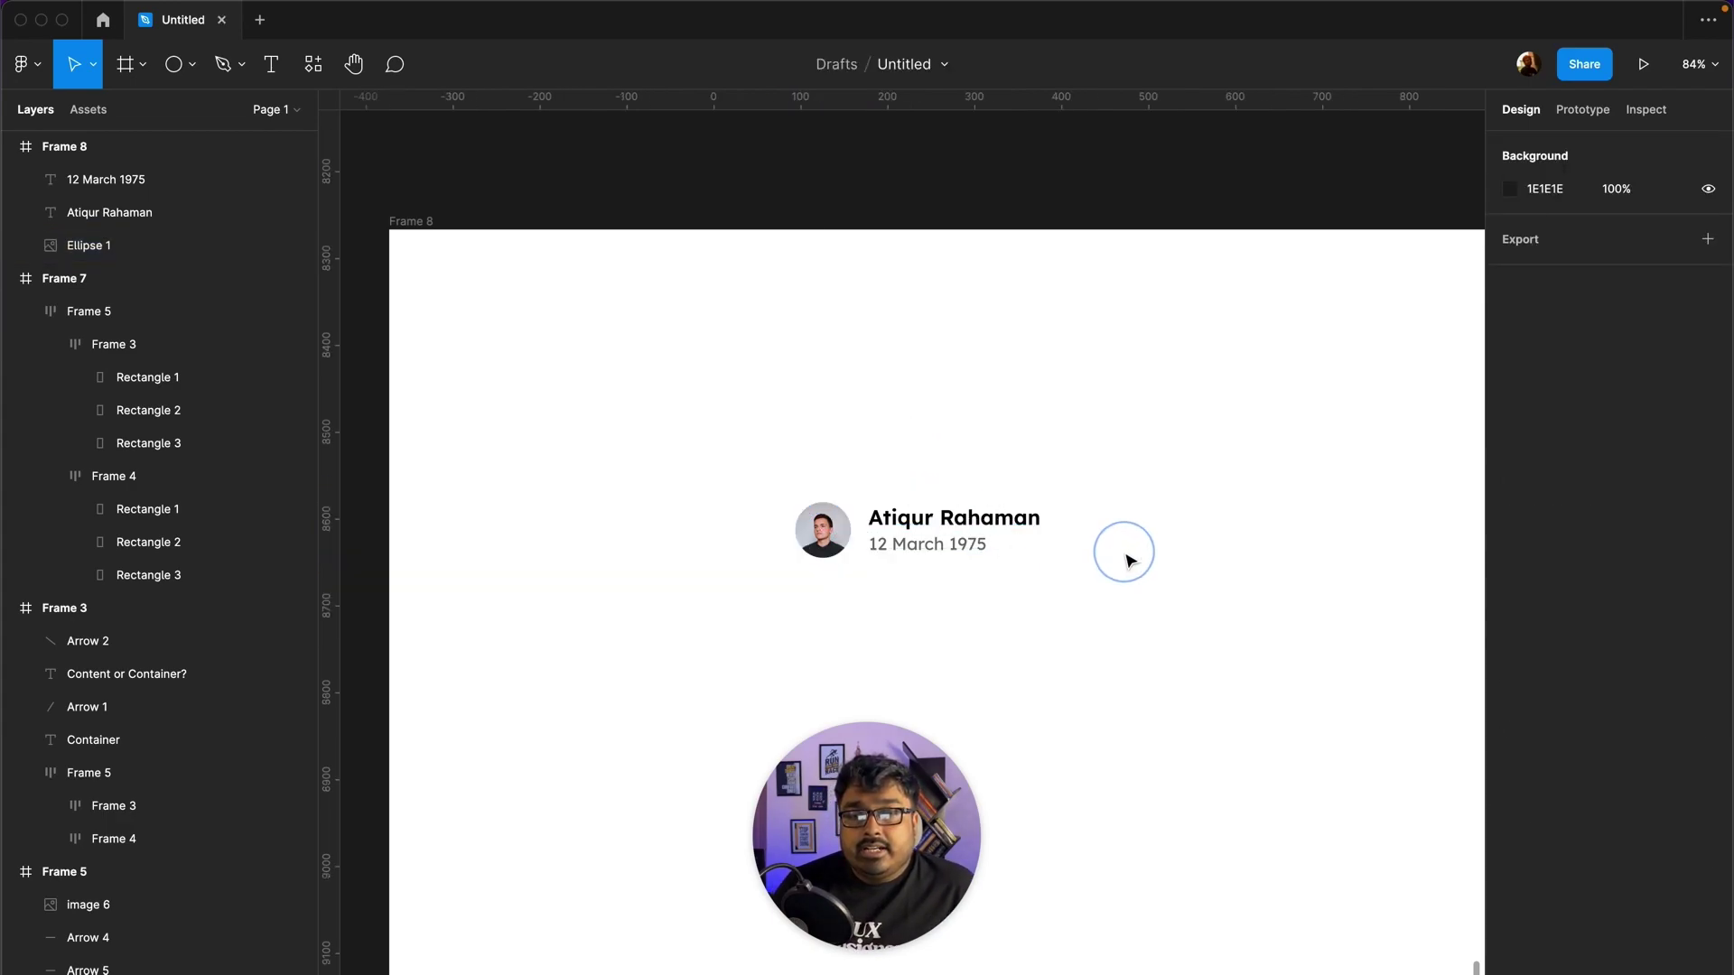
drag(1129, 558, 1045, 611)
Step: Draw a cover rectangle above the name row
click(192, 64)
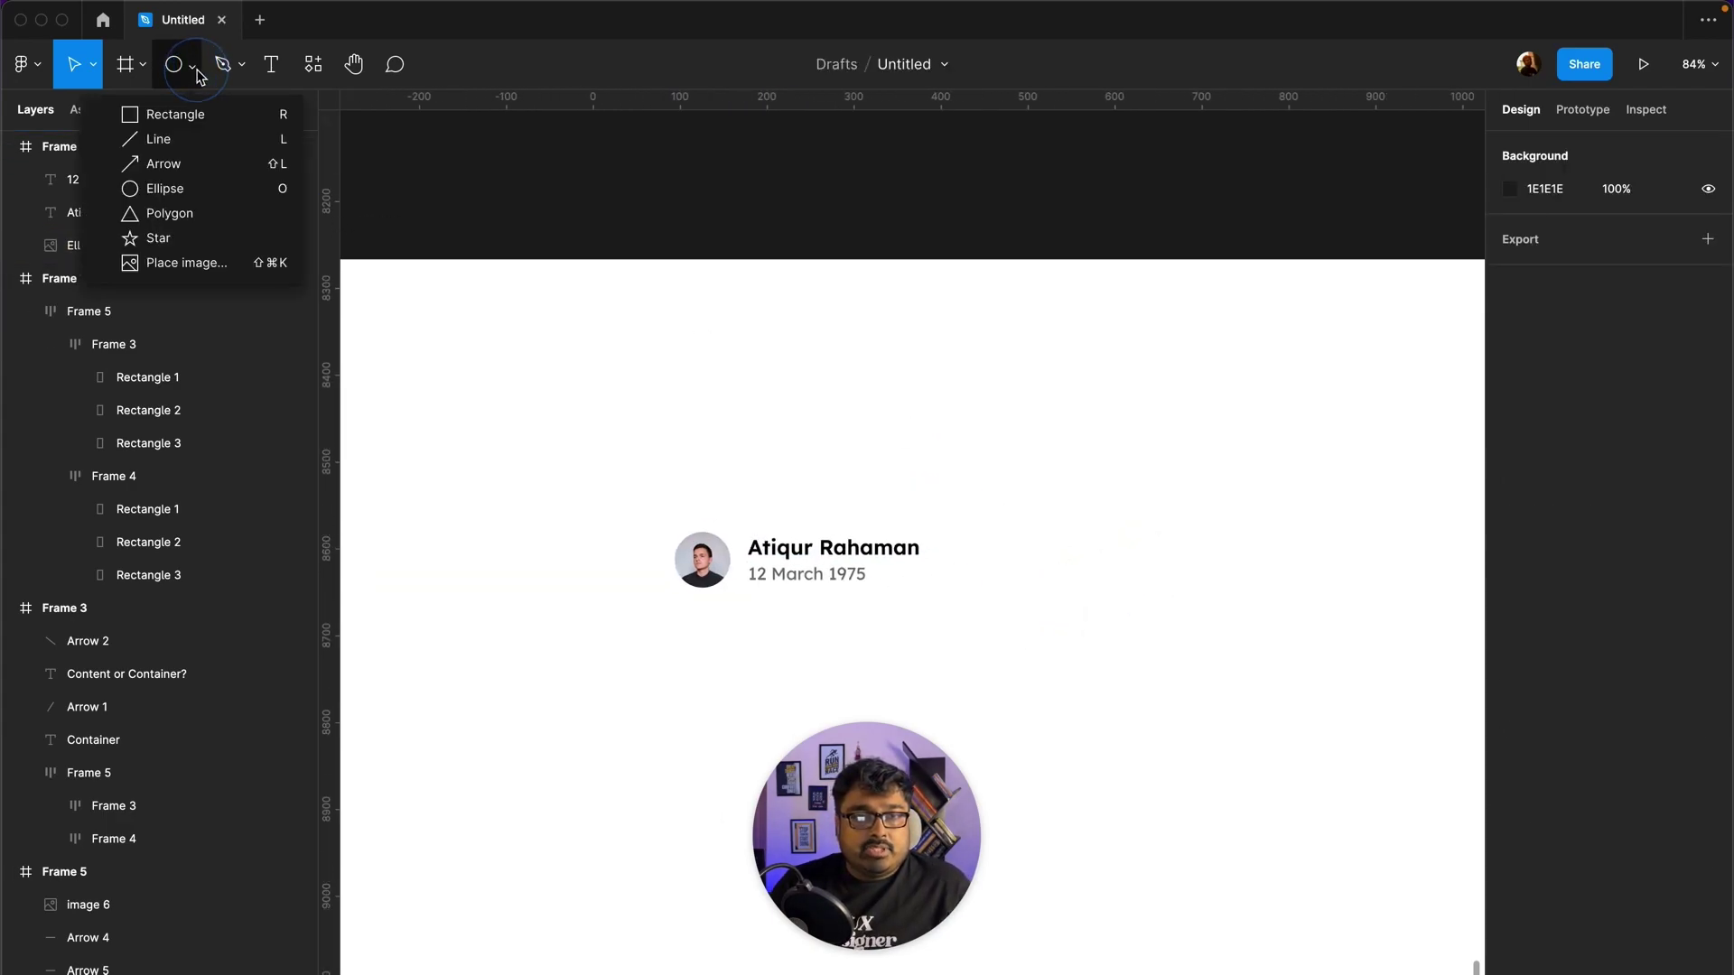
click(167, 112)
mouse_move(751, 328)
mouse_down()
mouse_move(1014, 469)
mouse_move(975, 391)
mouse_move(1122, 497)
mouse_up()
Step: Fill the cover with Unsplash's minimal paper-boat photo and move it up
key(ctrl+slash)
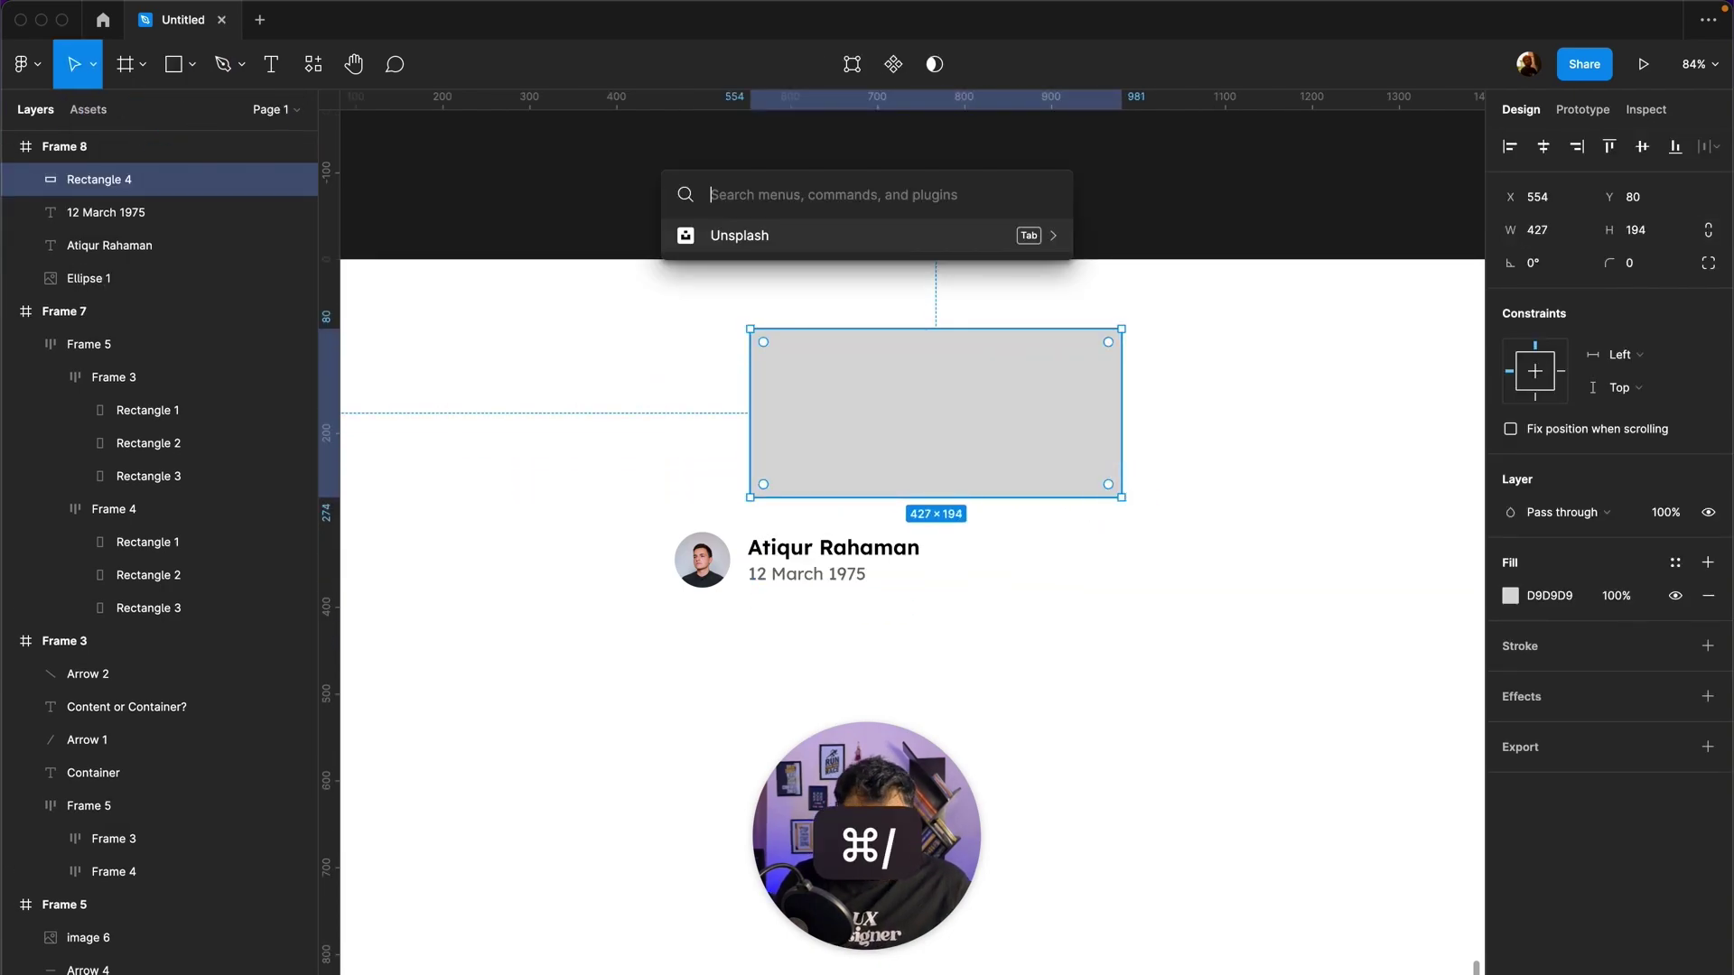
text(uns)
key(Down)
key(Return)
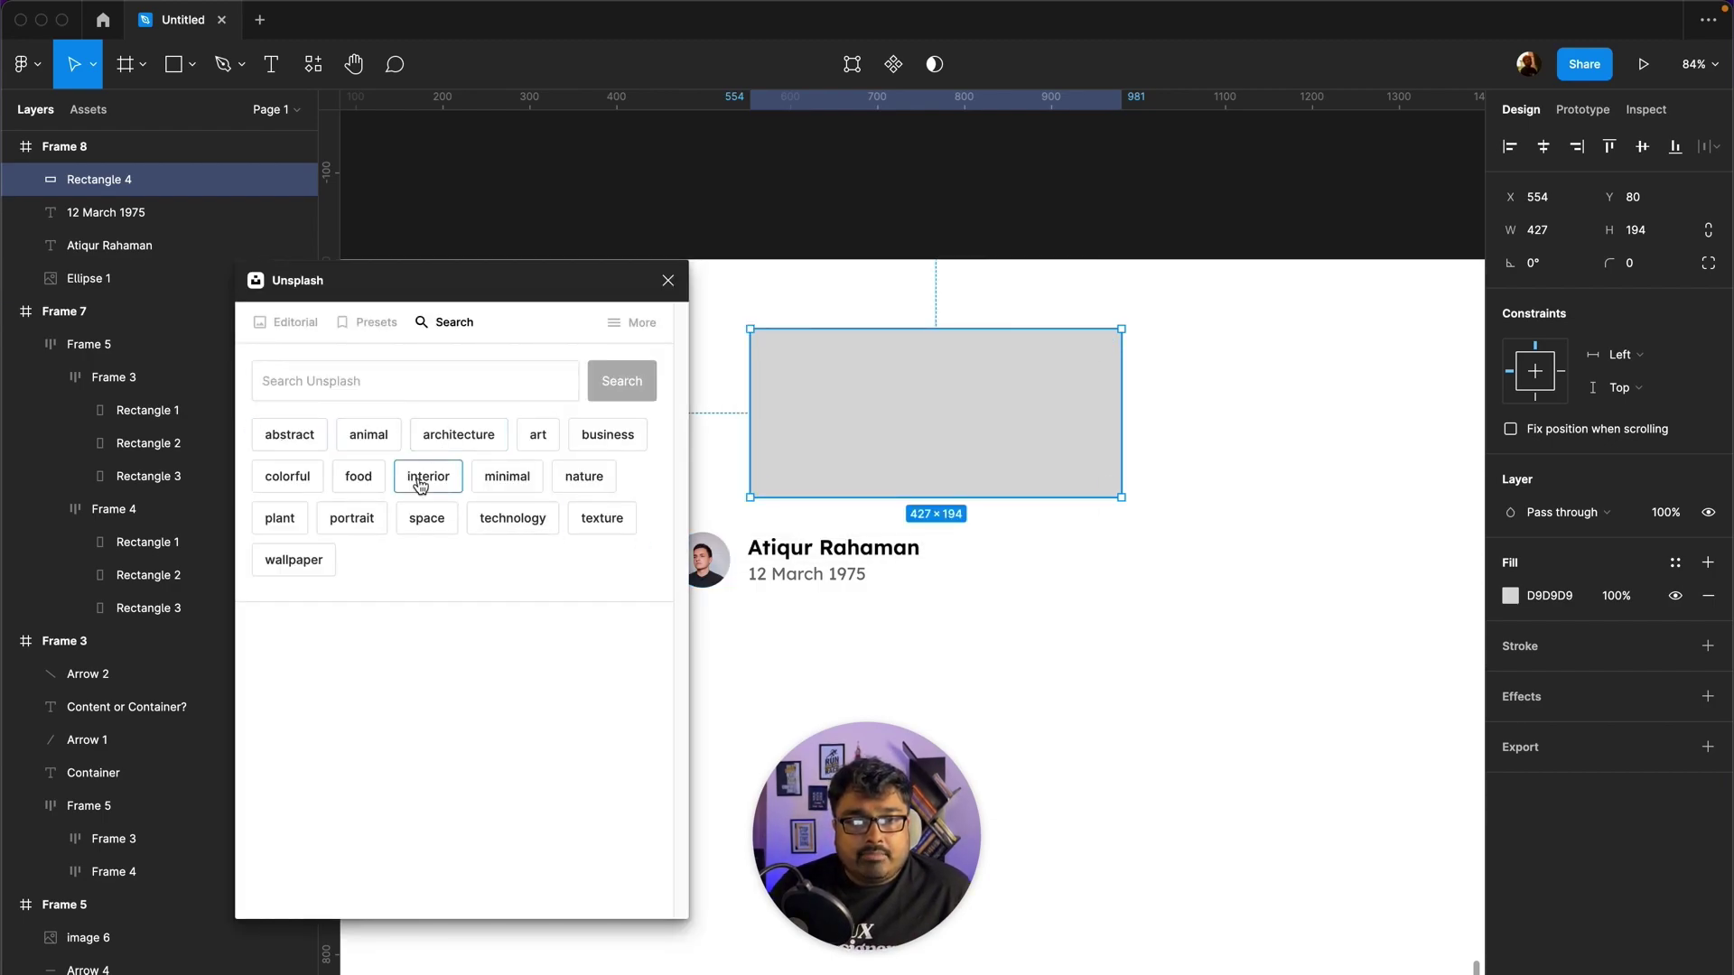
click(368, 325)
click(358, 442)
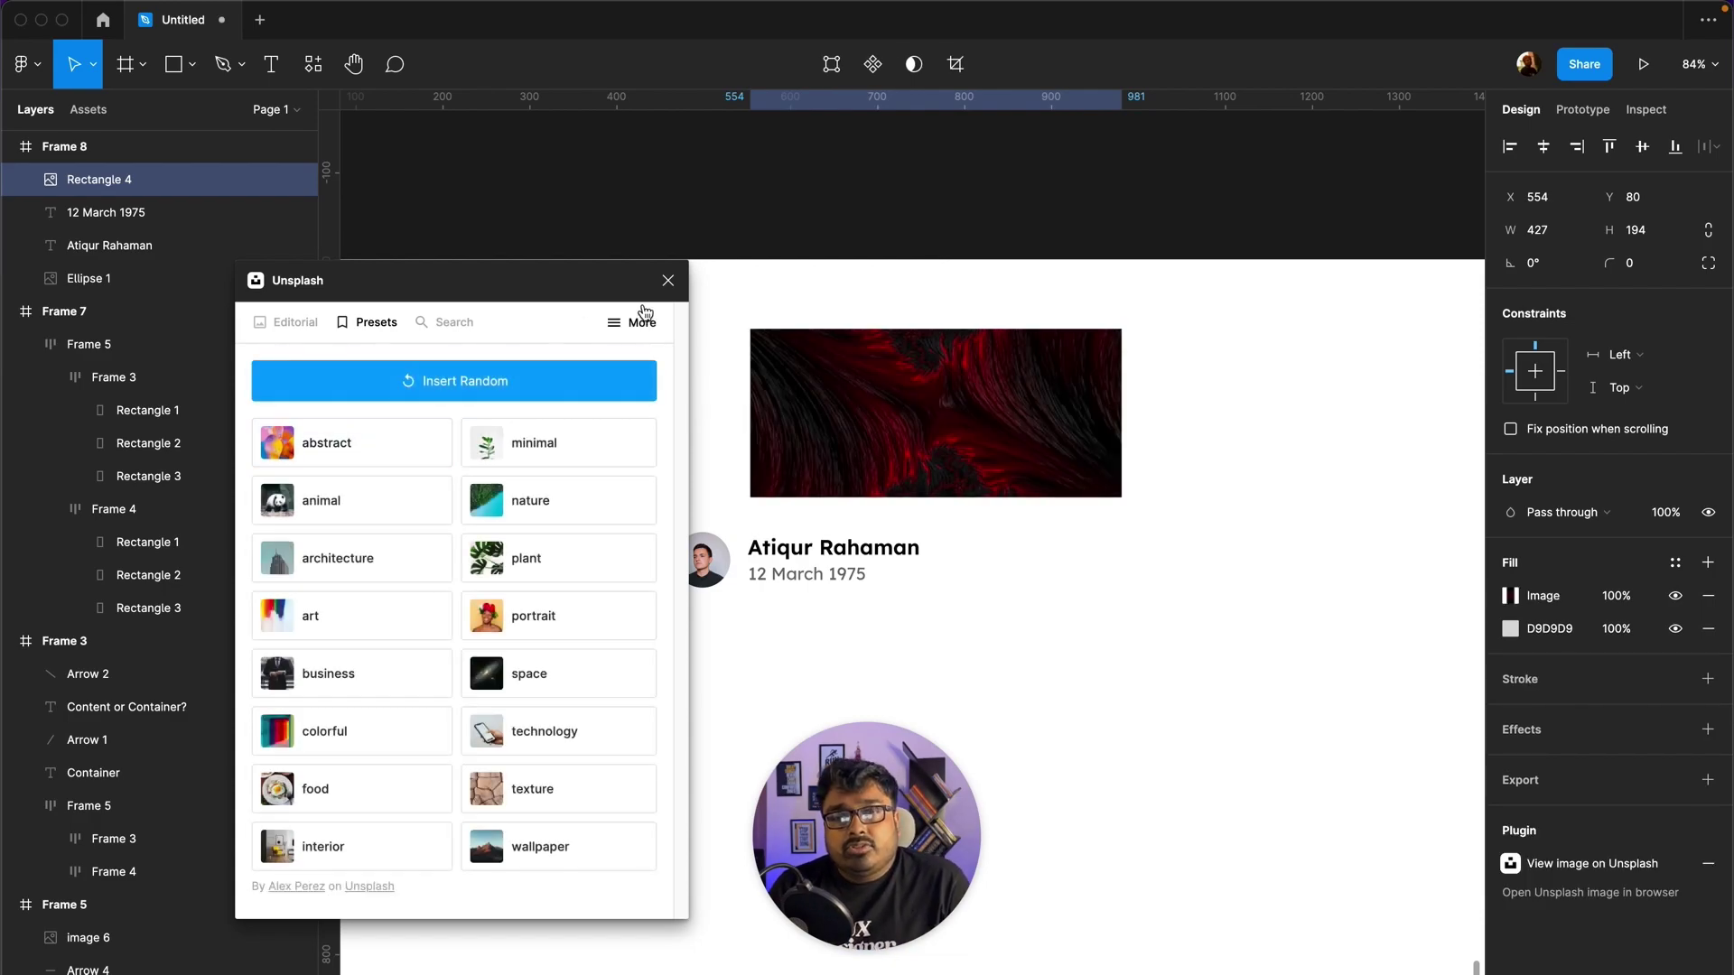
click(532, 443)
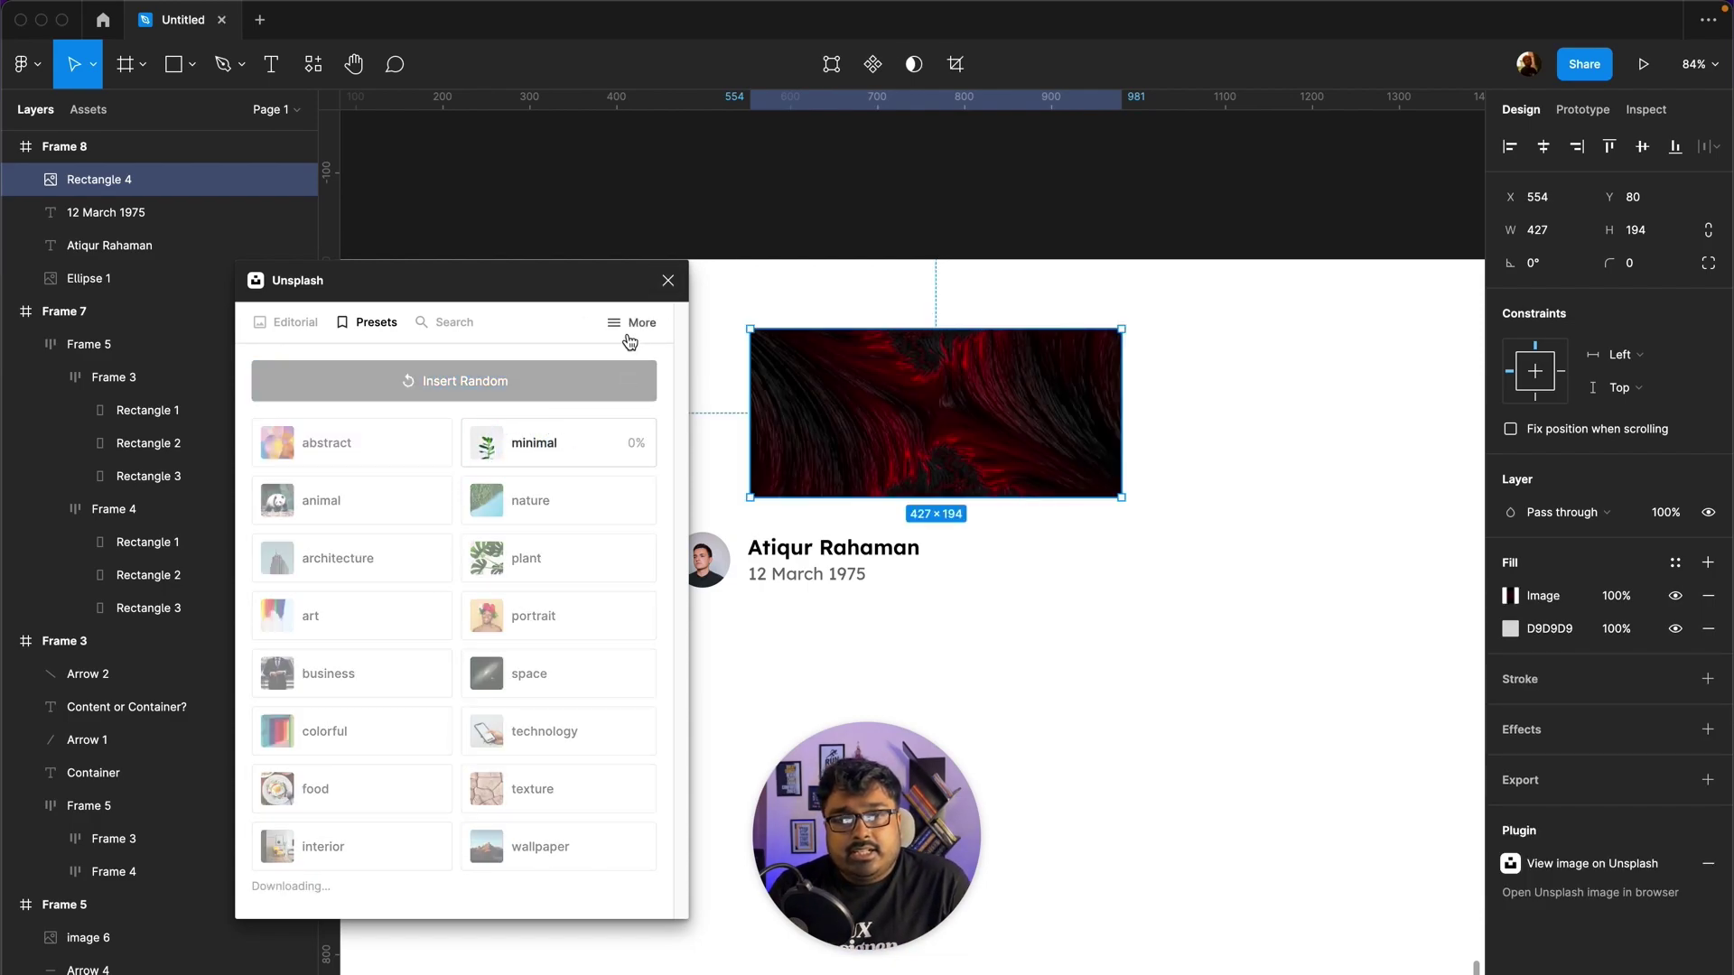
click(667, 281)
drag(1047, 432, 1054, 405)
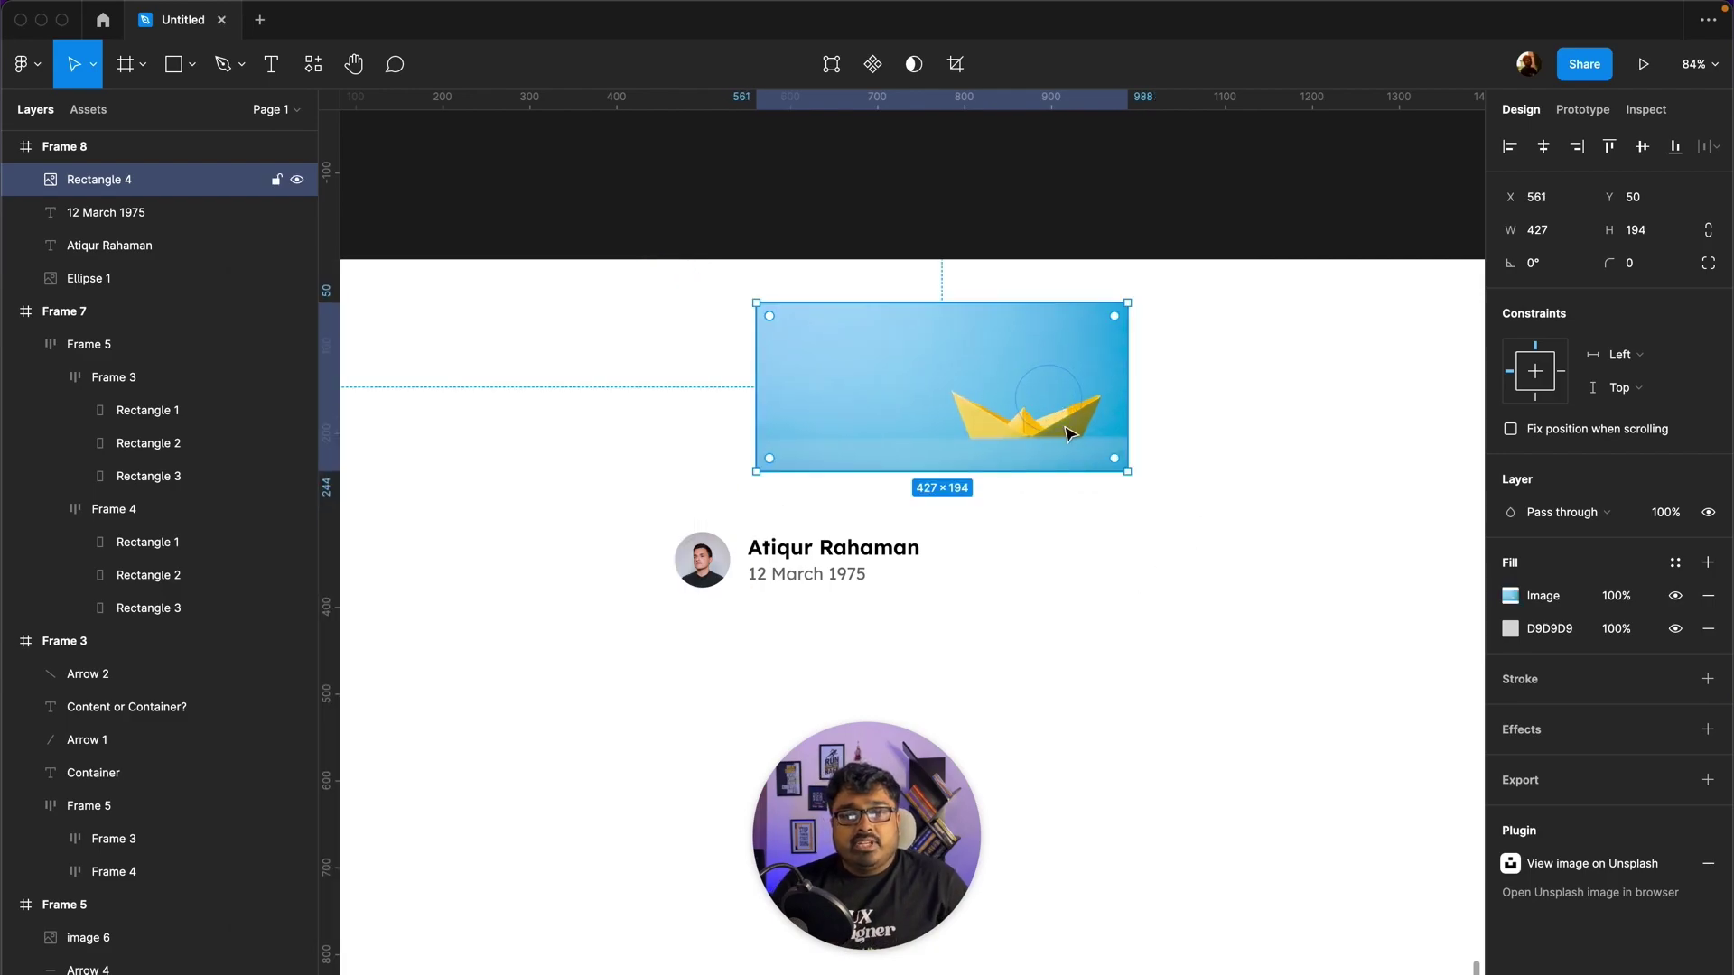
scroll(1156, 594, down, 1)
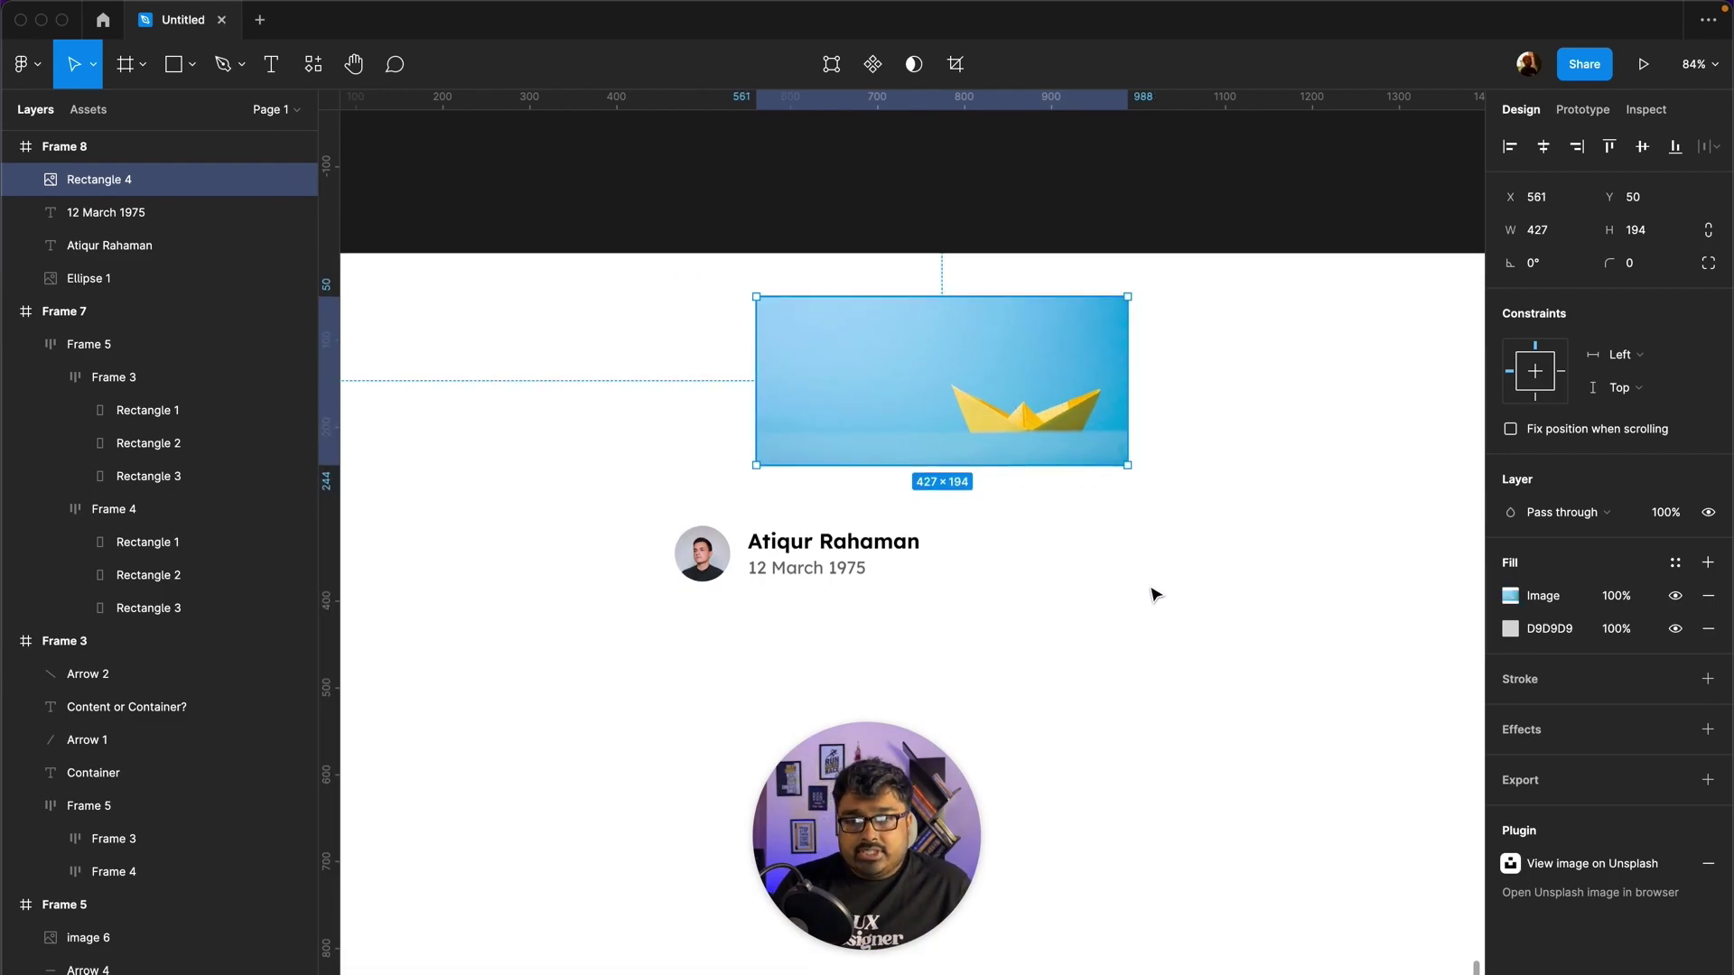
click(271, 68)
Step: Create a text layer filled with Lorem ipsum plugin text, narrowed so it wraps
click(1013, 620)
text(asdadas)
key(Escape)
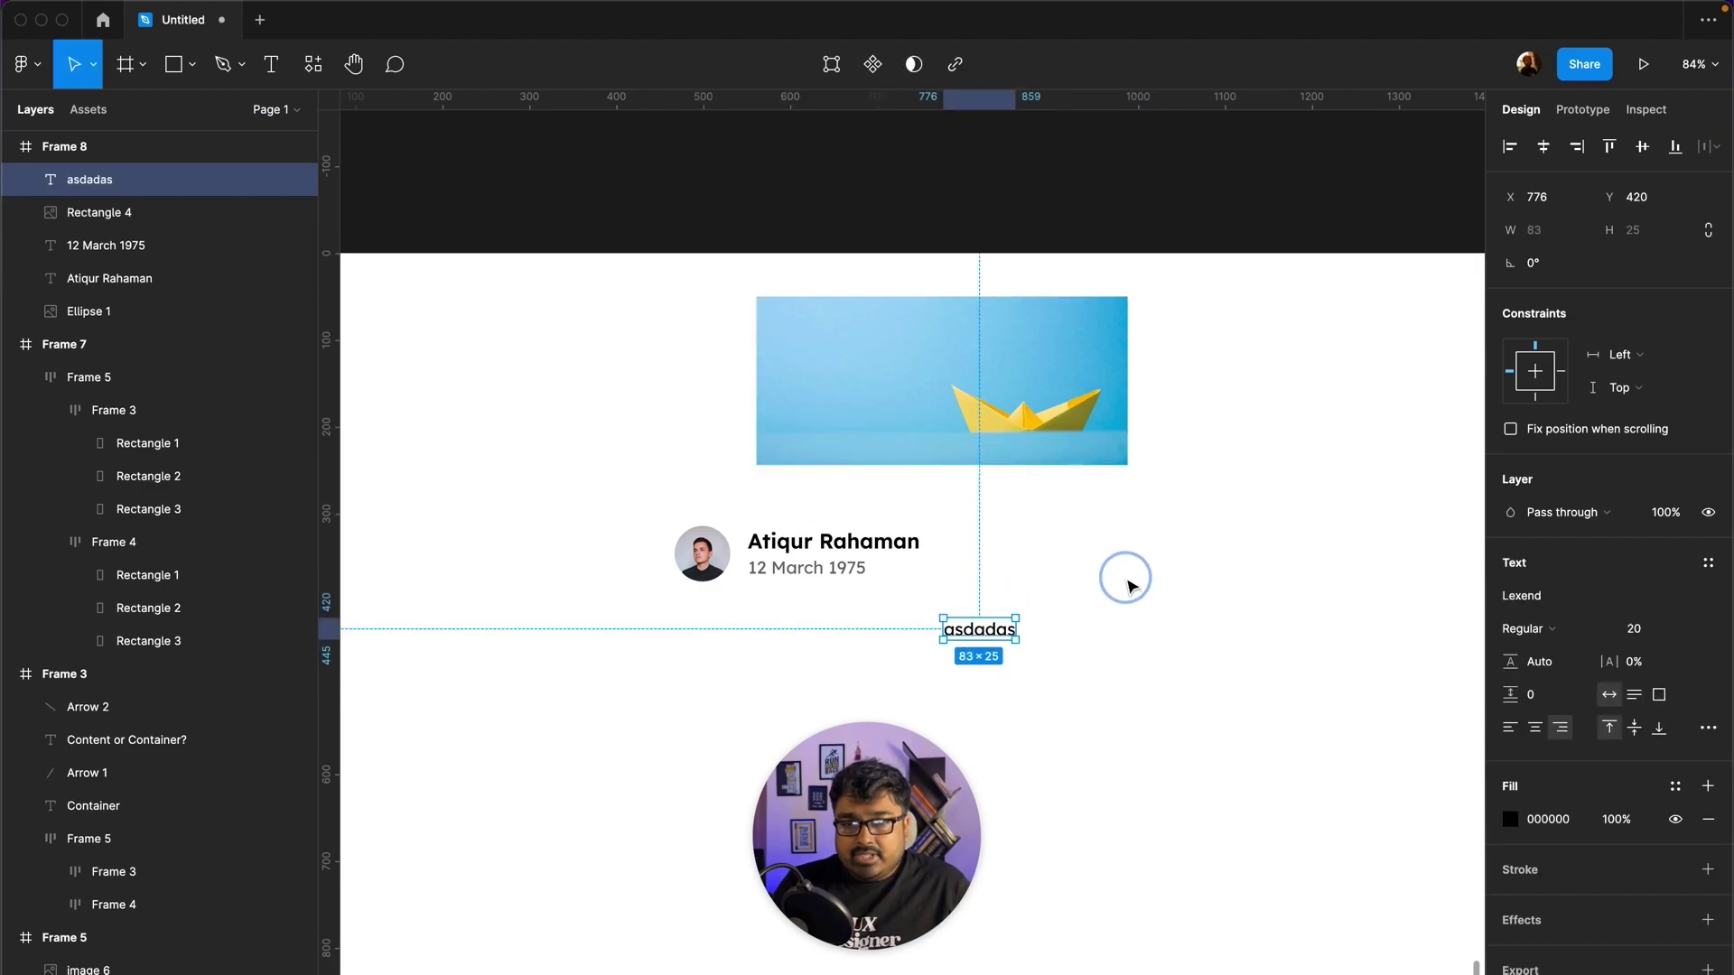
key(super+slash)
text(lorem)
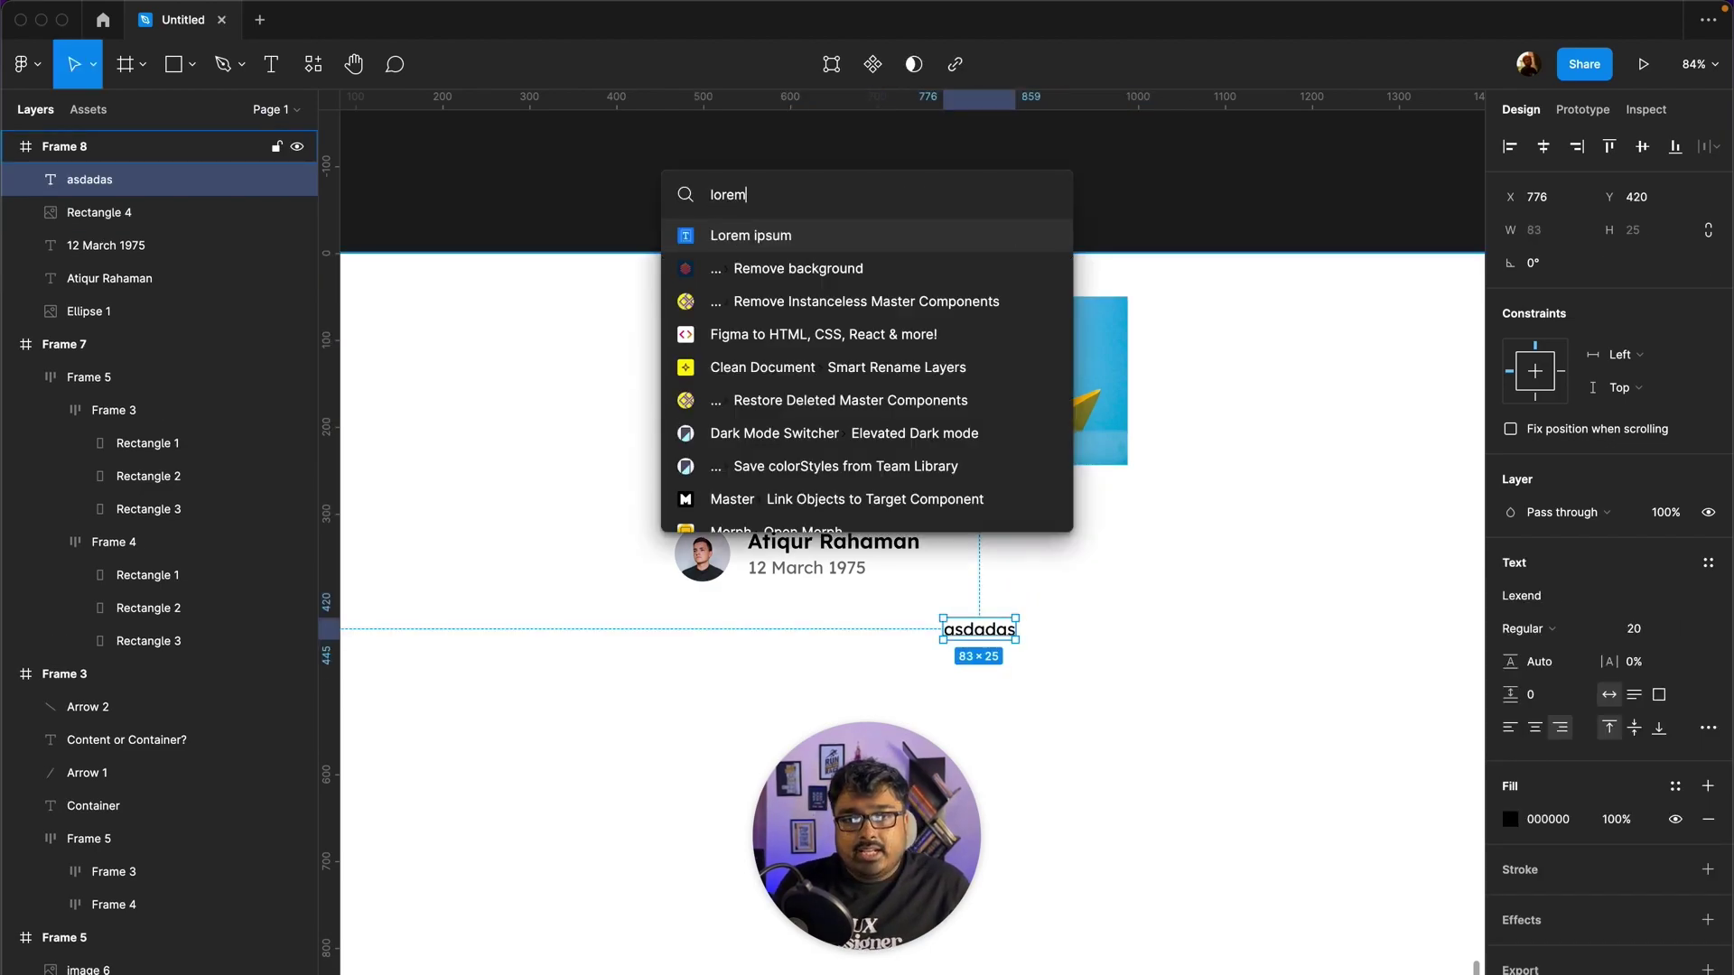
key(Return)
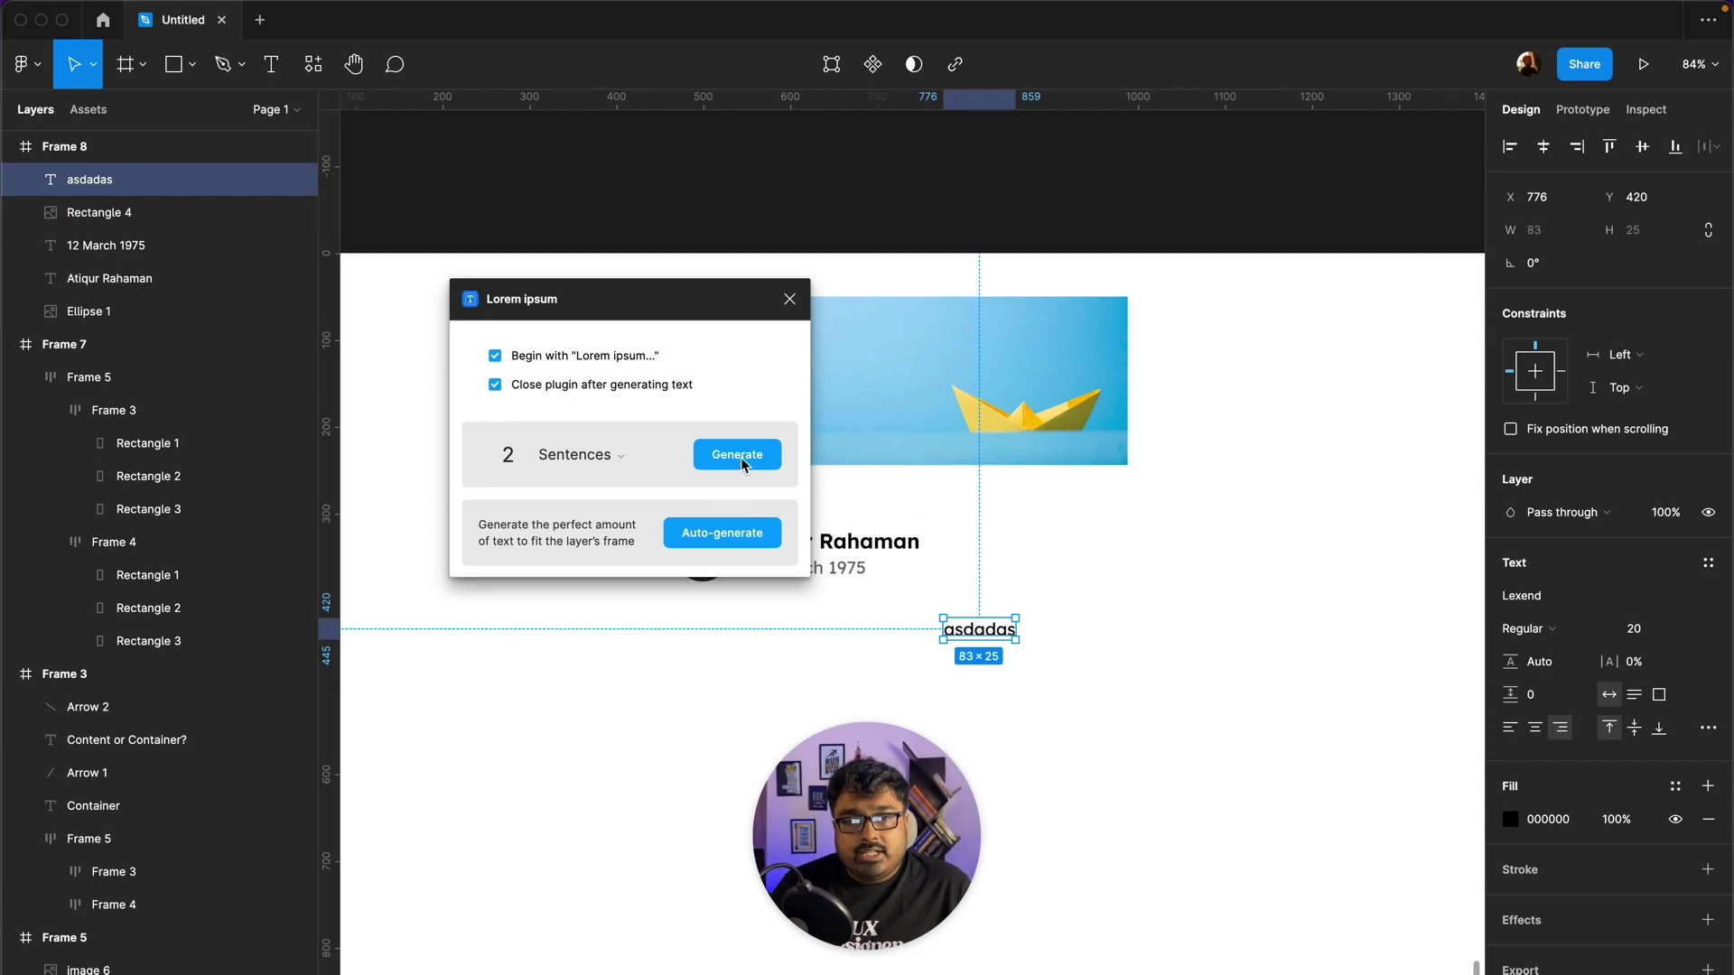
click(740, 456)
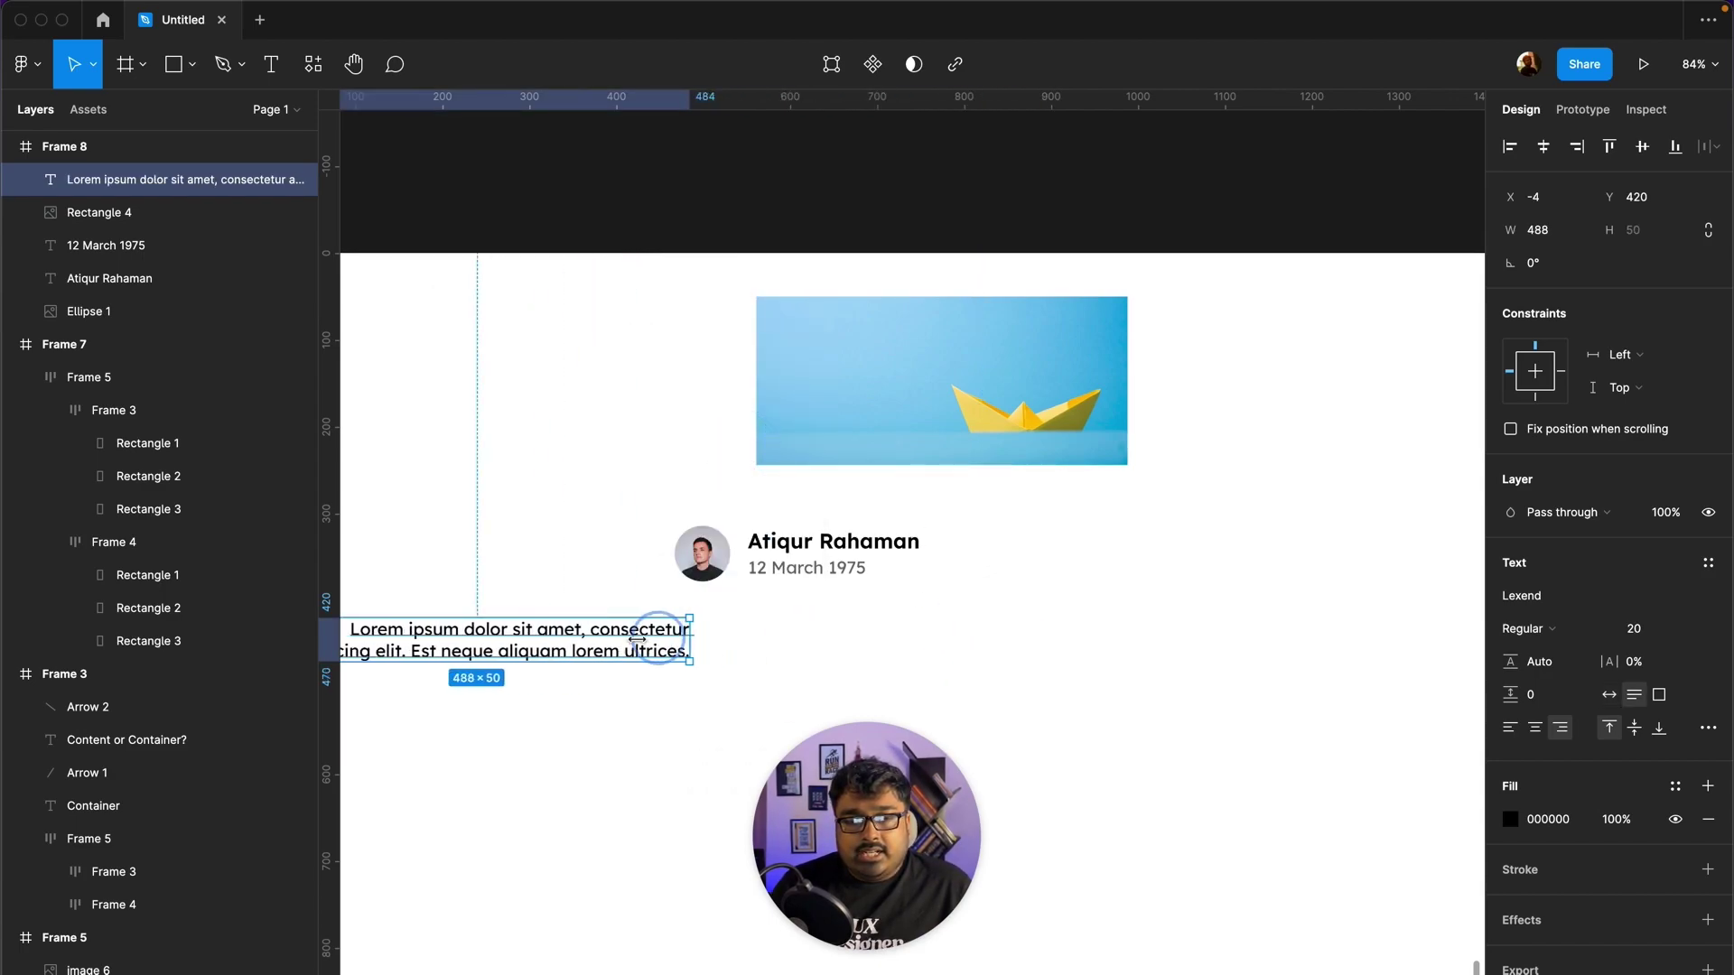
mouse_move(1022, 626)
mouse_down()
mouse_move(567, 625)
mouse_move(1230, 594)
mouse_move(1053, 608)
mouse_up()
scroll(1228, 559, down, 1)
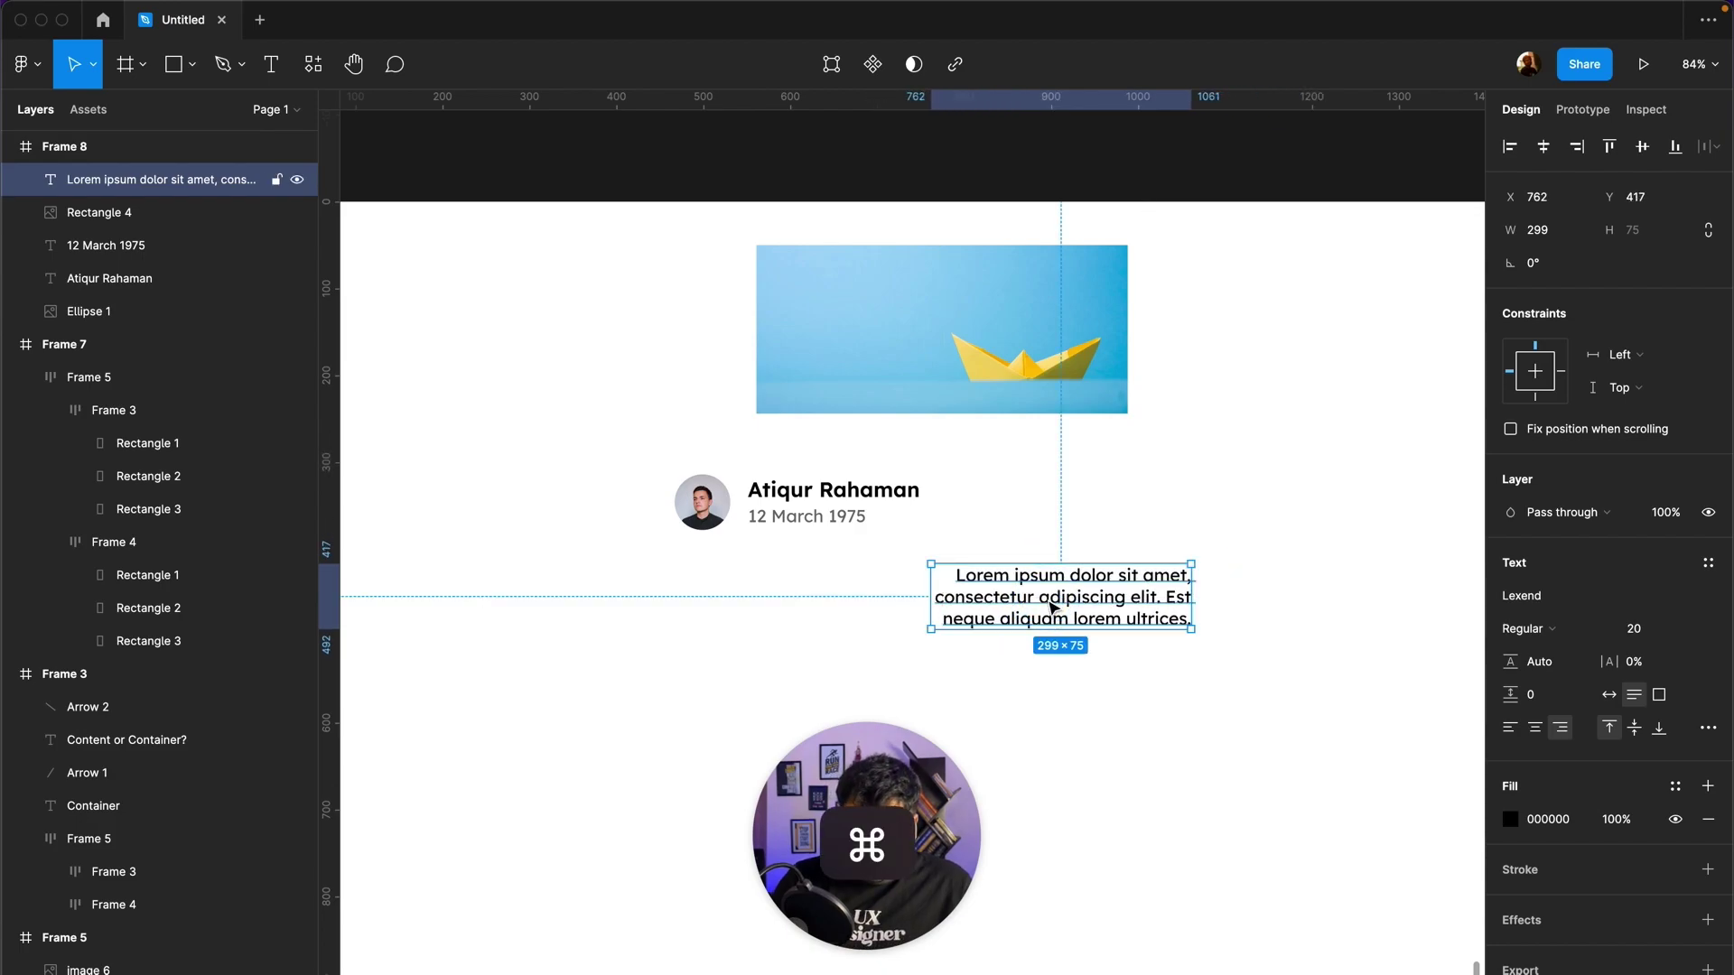
Step: Regenerate the lorem ipsum as three sentences, left-aligned, and move it under the date
key(super+slash)
key(Return)
key(Up)
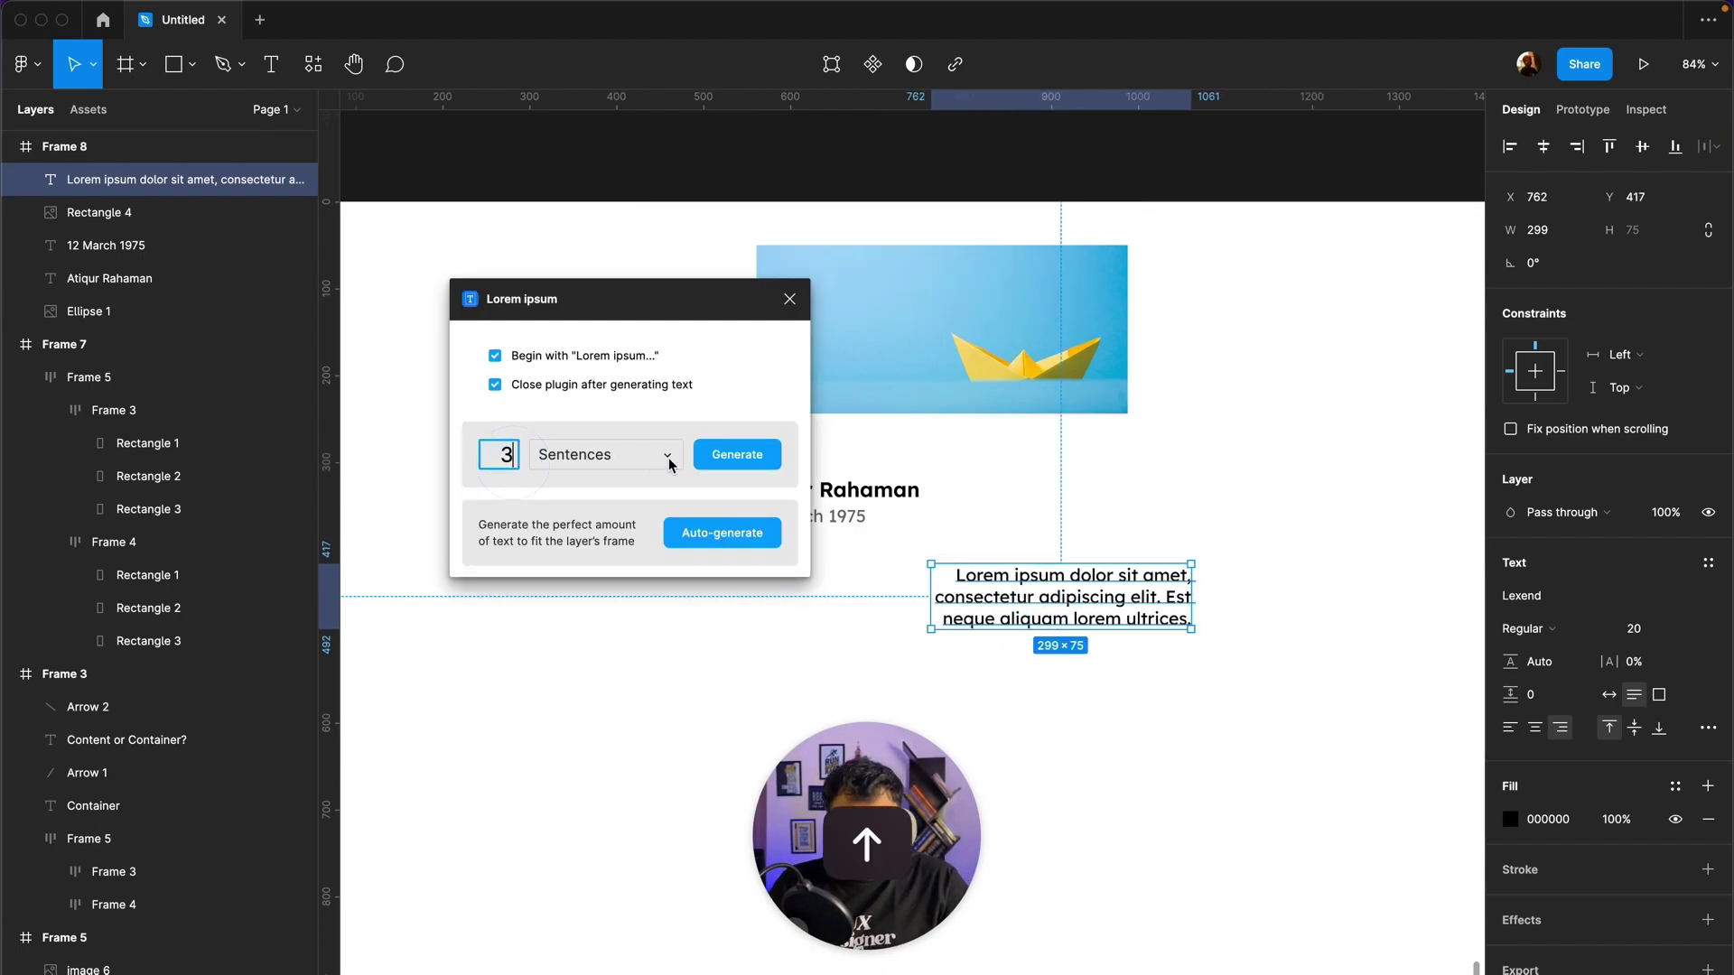
click(731, 456)
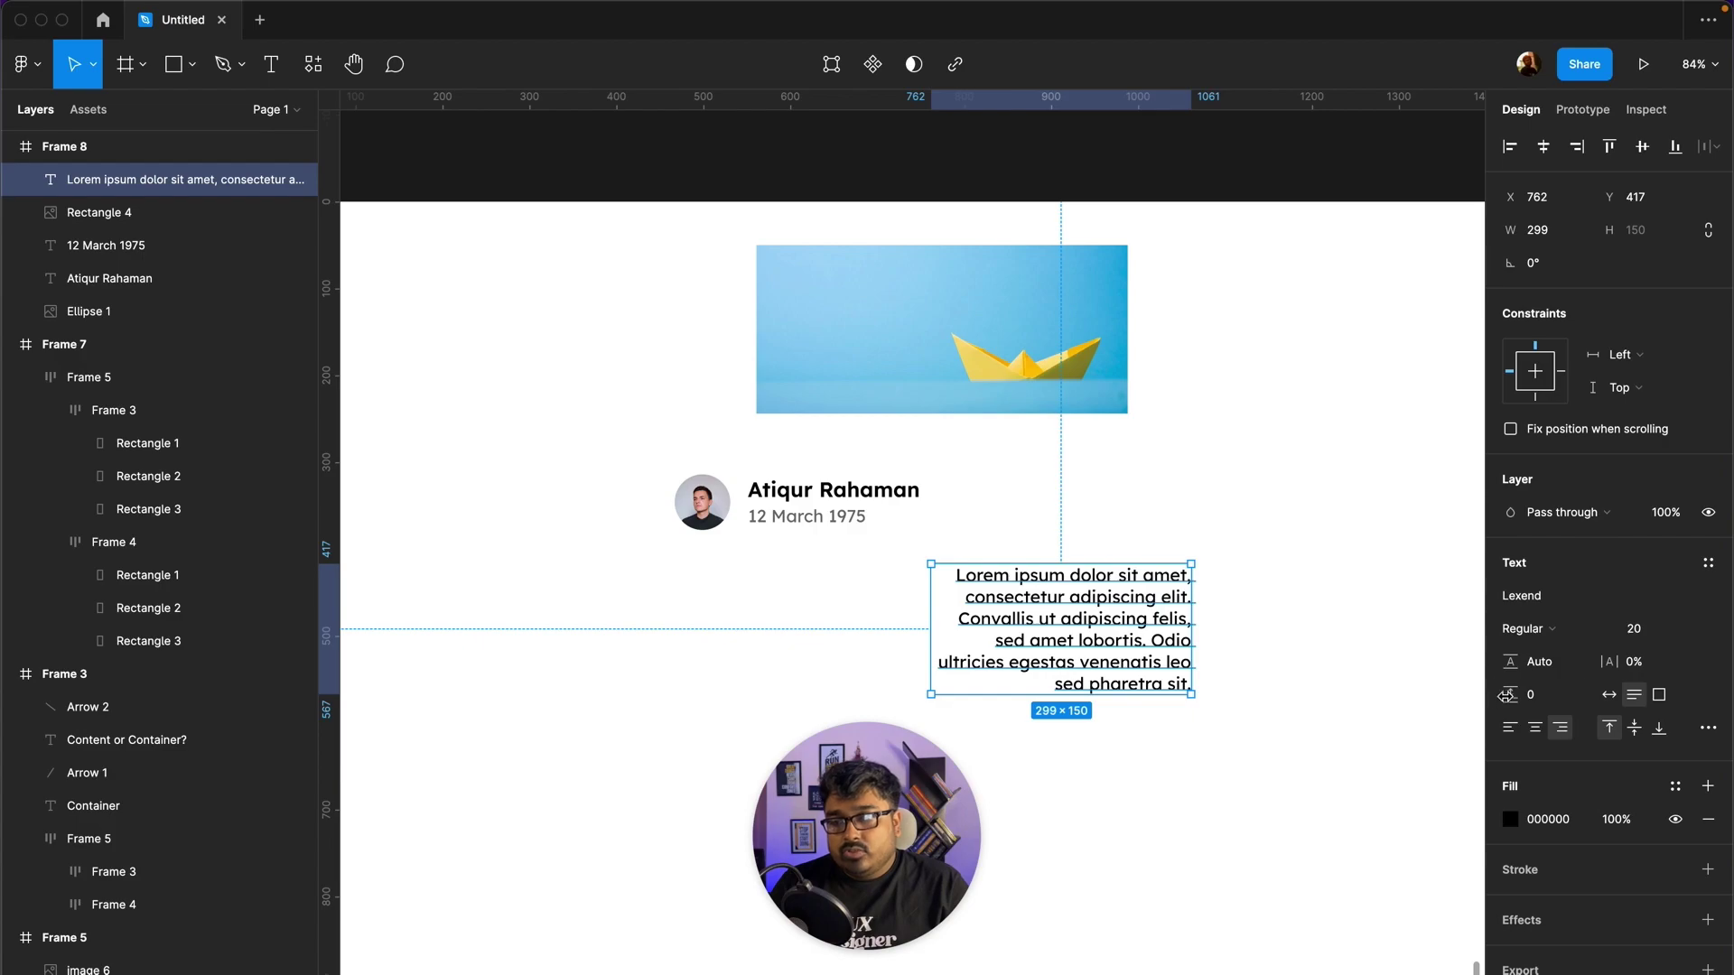
click(1510, 727)
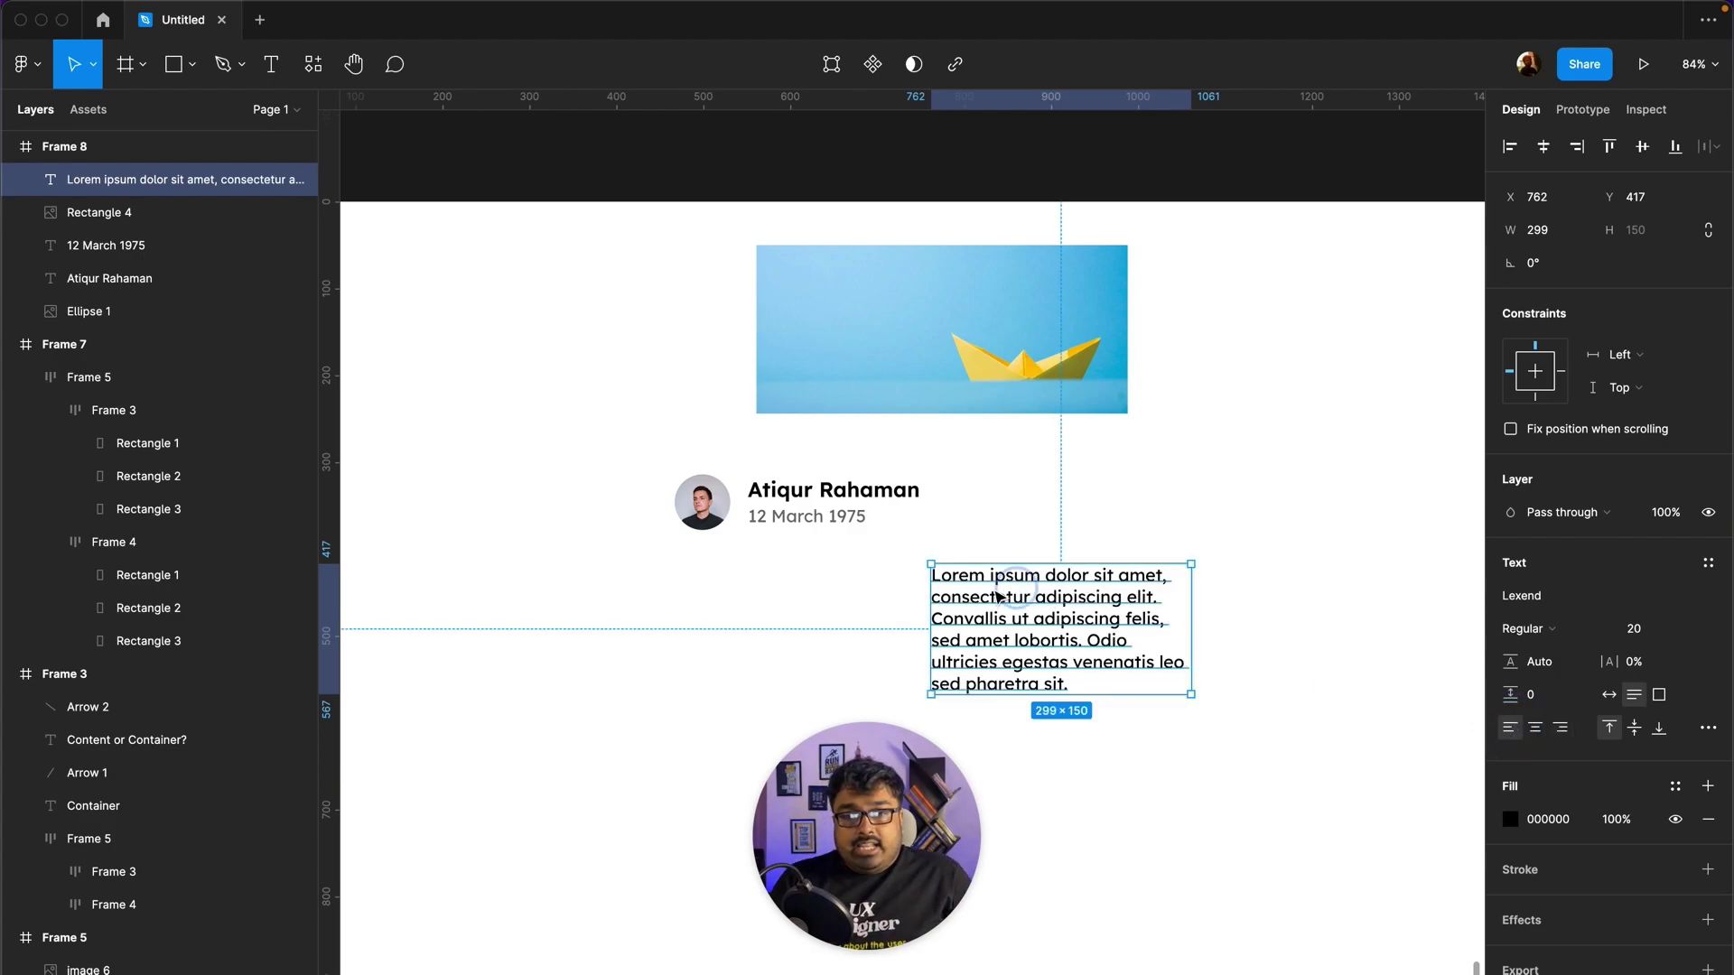
drag(1052, 597, 869, 585)
click(803, 515)
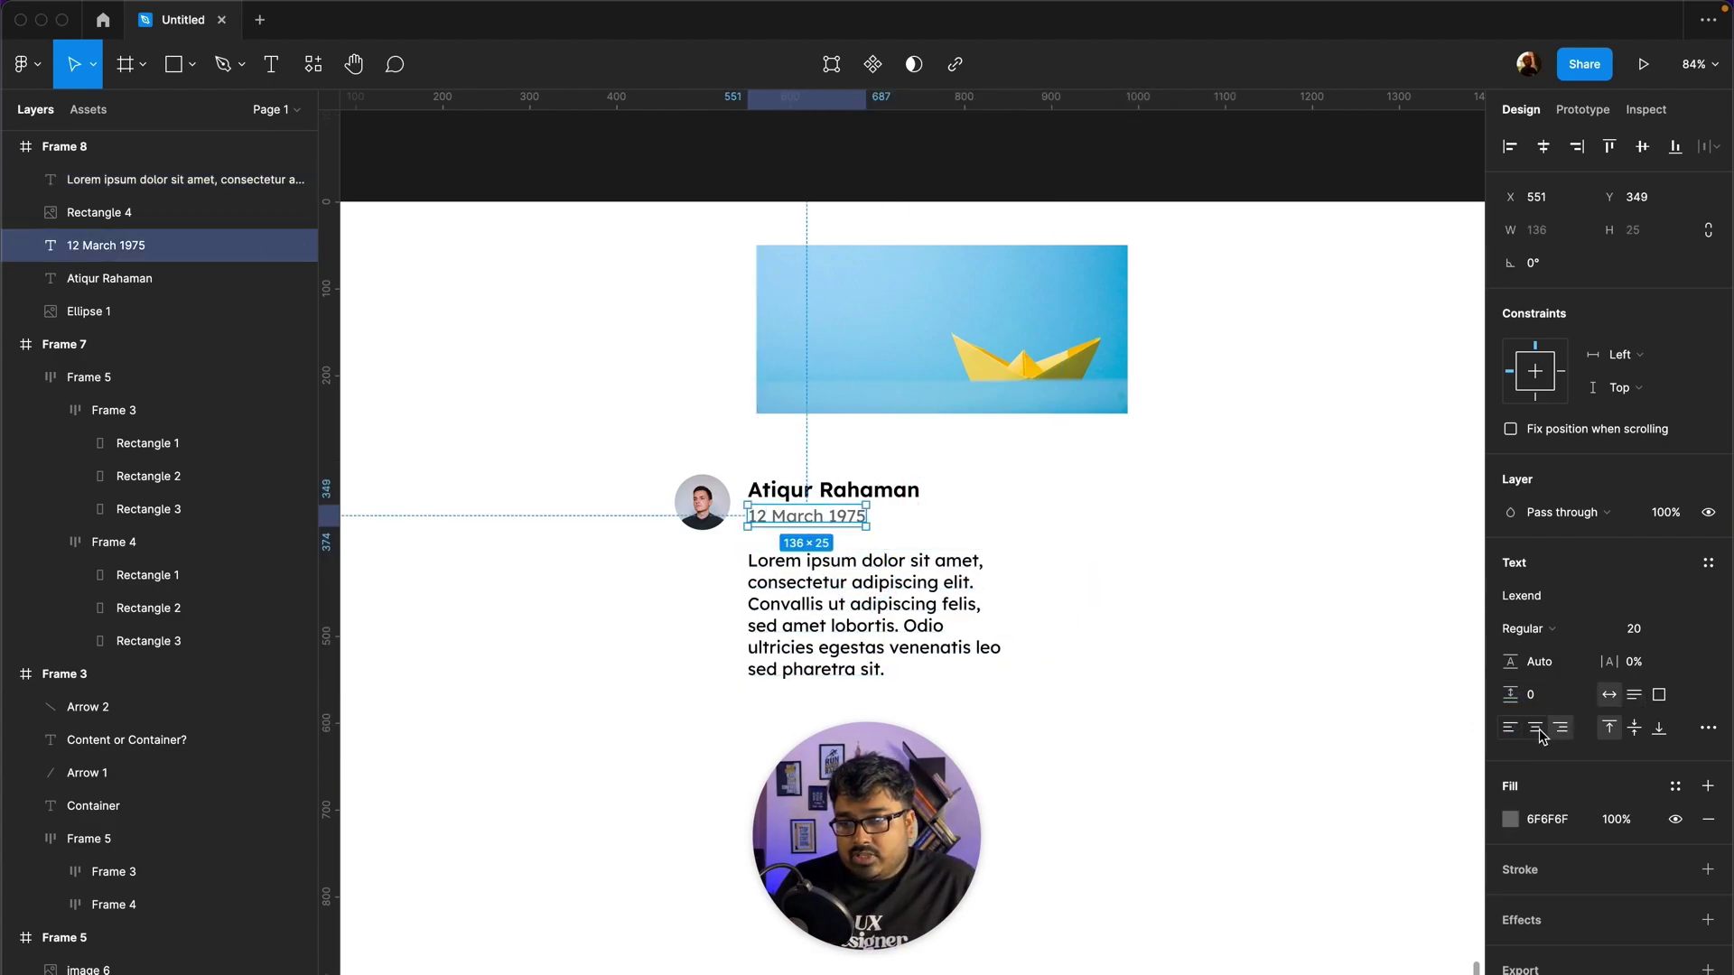
Step: Move the paragraph right and set its fill to grey 5C5C5C
drag(852, 630, 1128, 632)
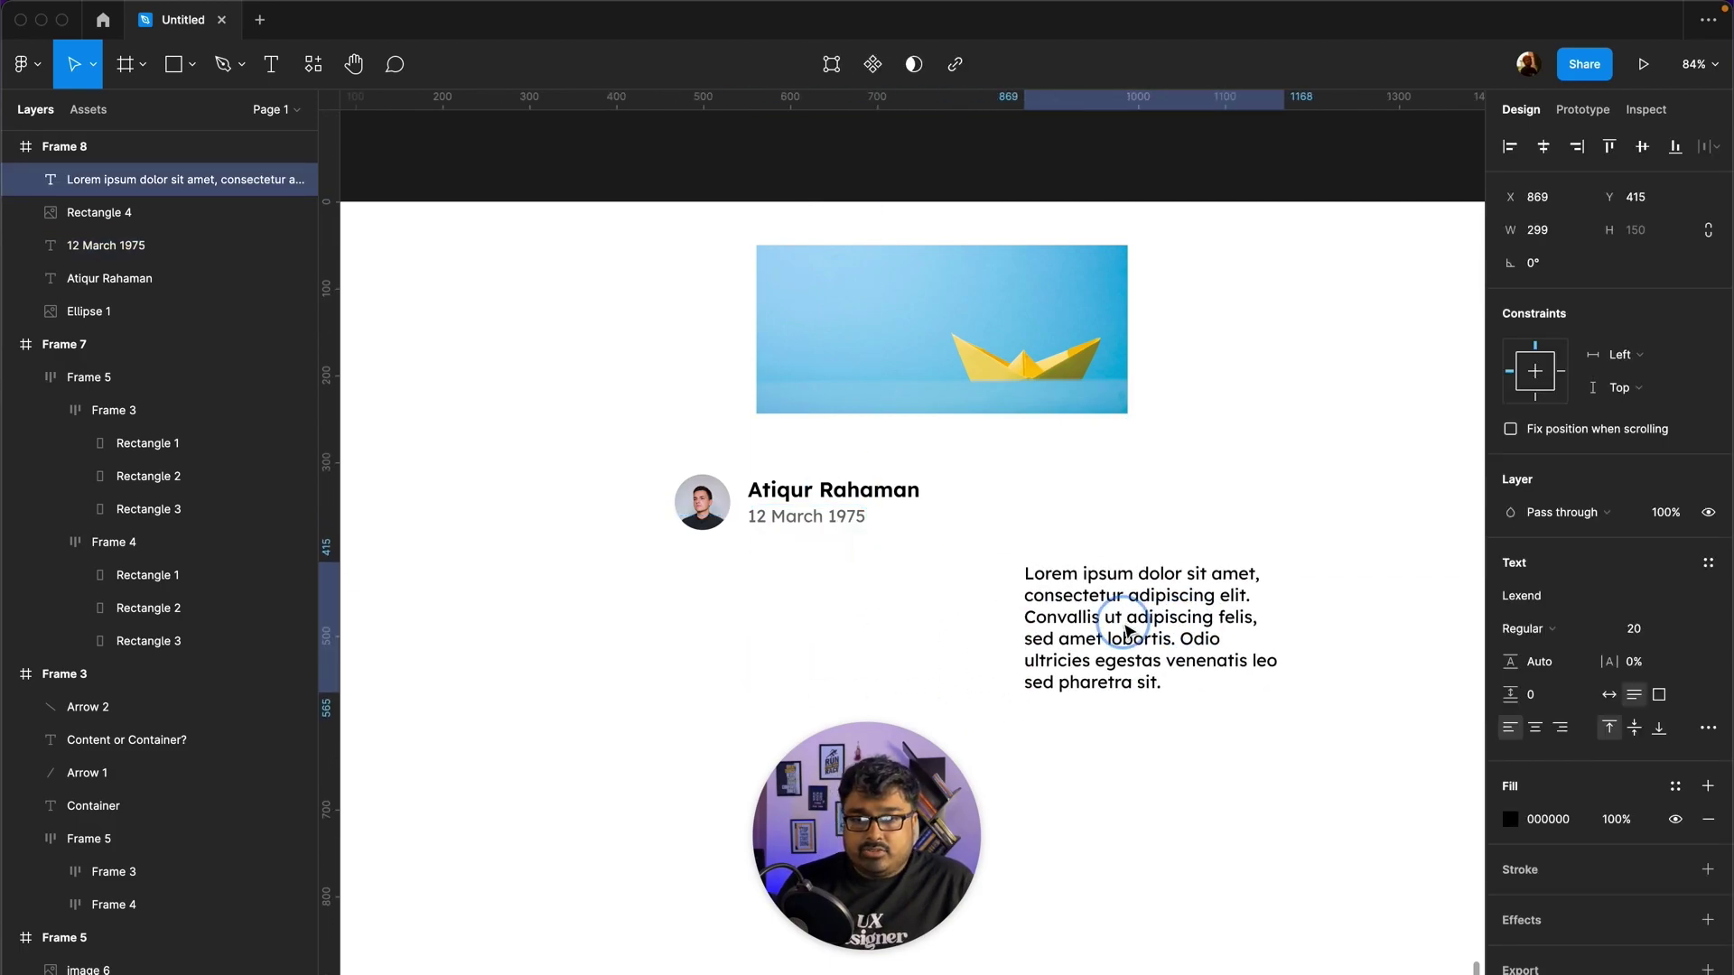
click(1510, 819)
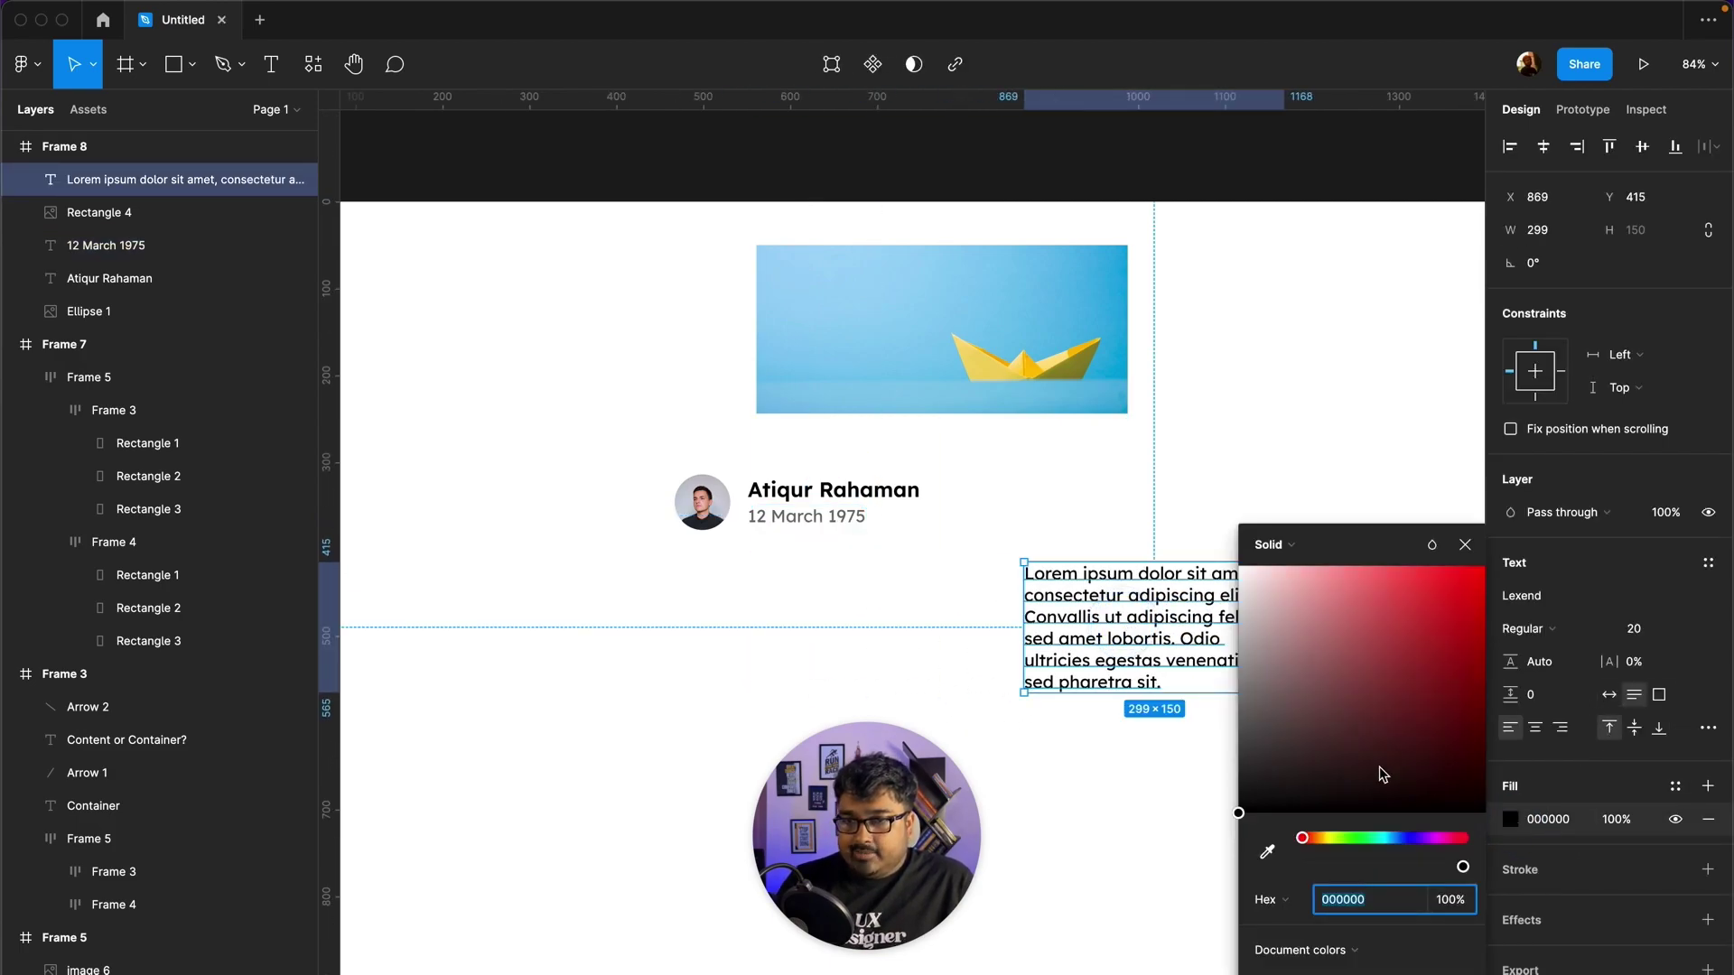
mouse_move(1382, 774)
mouse_down()
mouse_move(1211, 736)
mouse_move(1090, 752)
mouse_up()
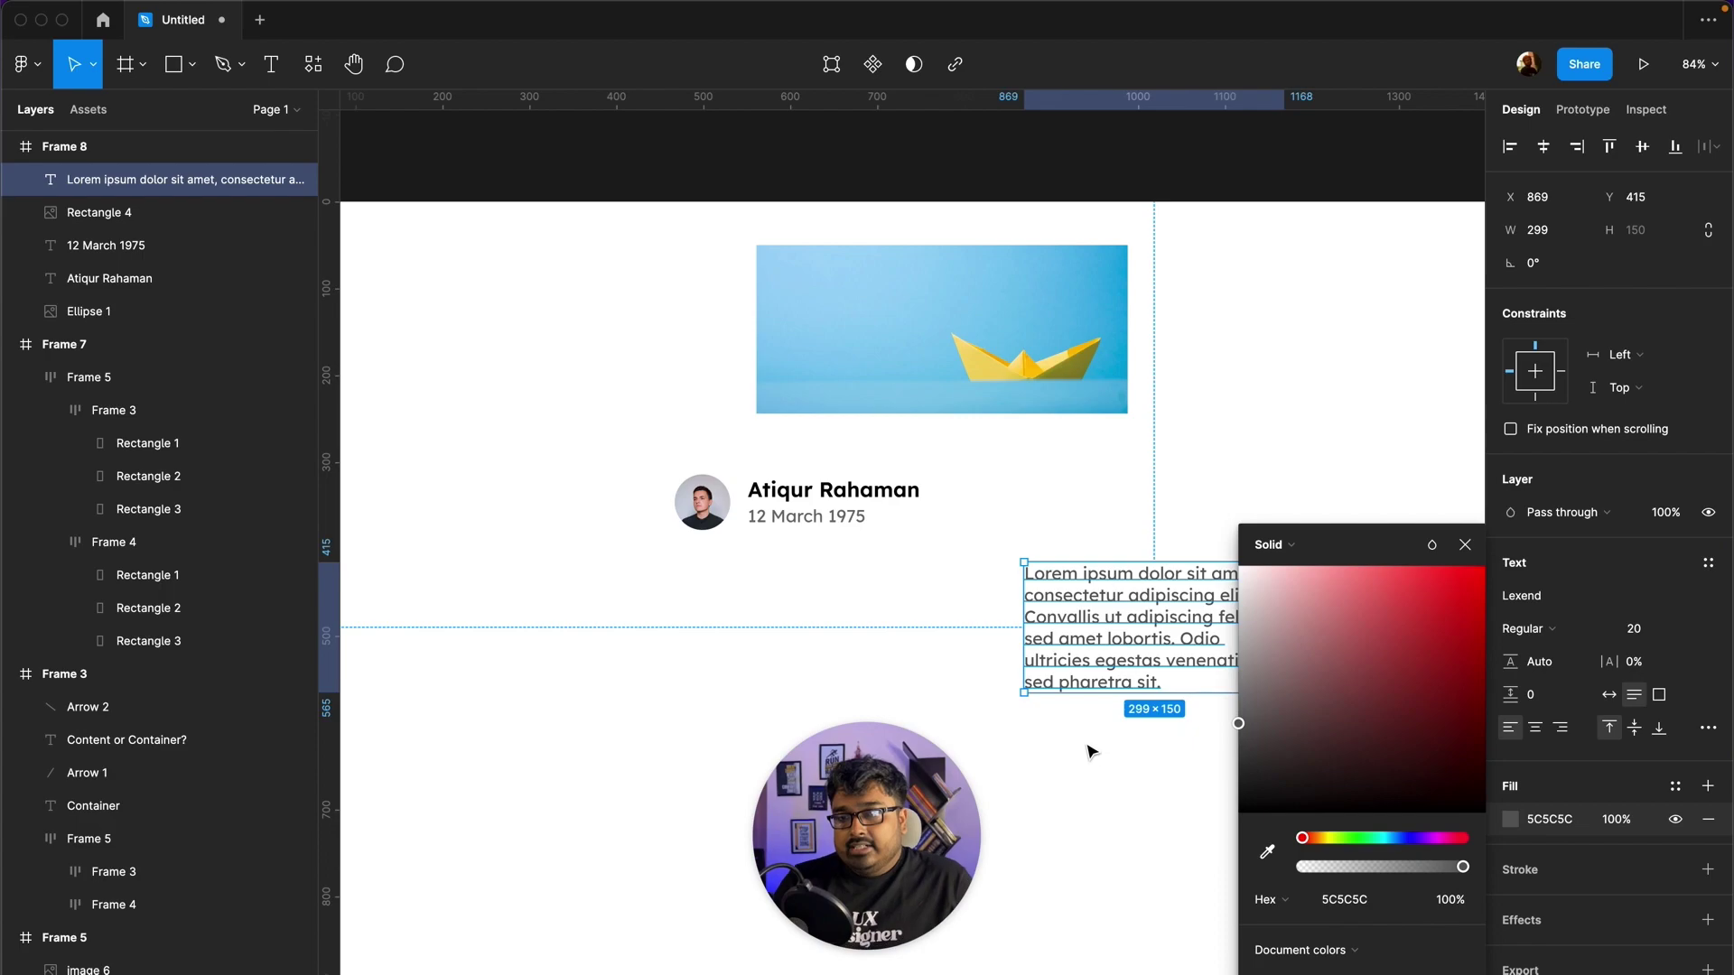
click(1580, 638)
Step: Try Light weight and undo it, then increase the paragraph's line height
click(1571, 605)
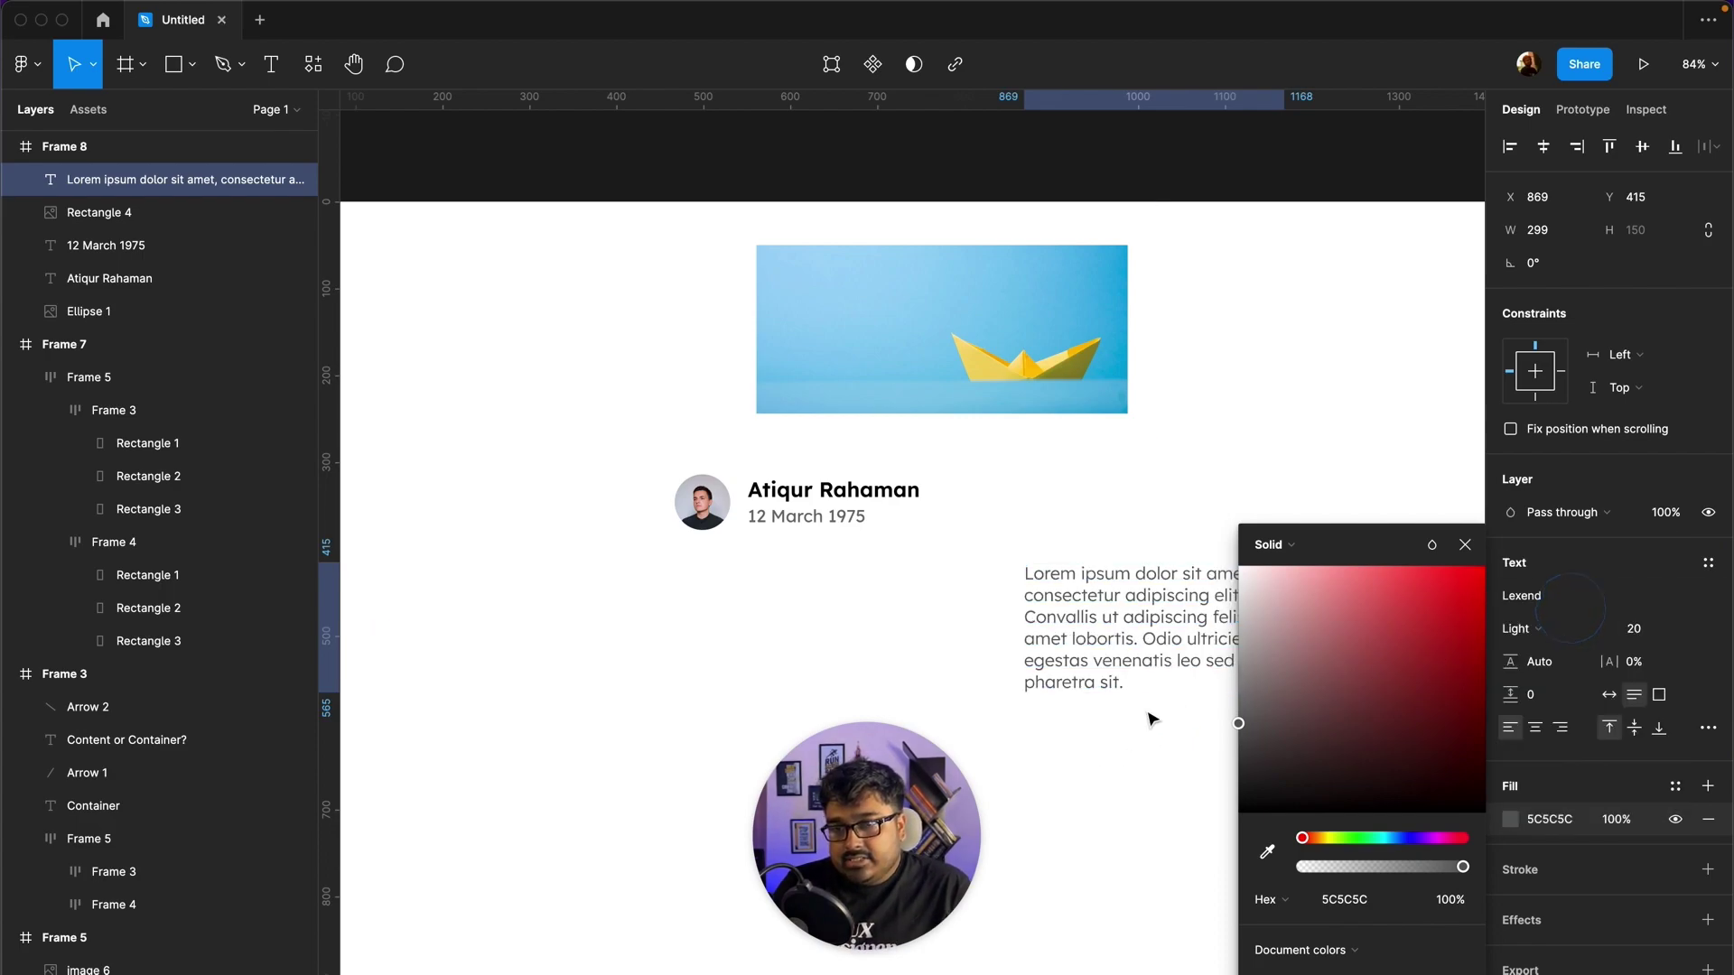
click(1084, 708)
click(1119, 642)
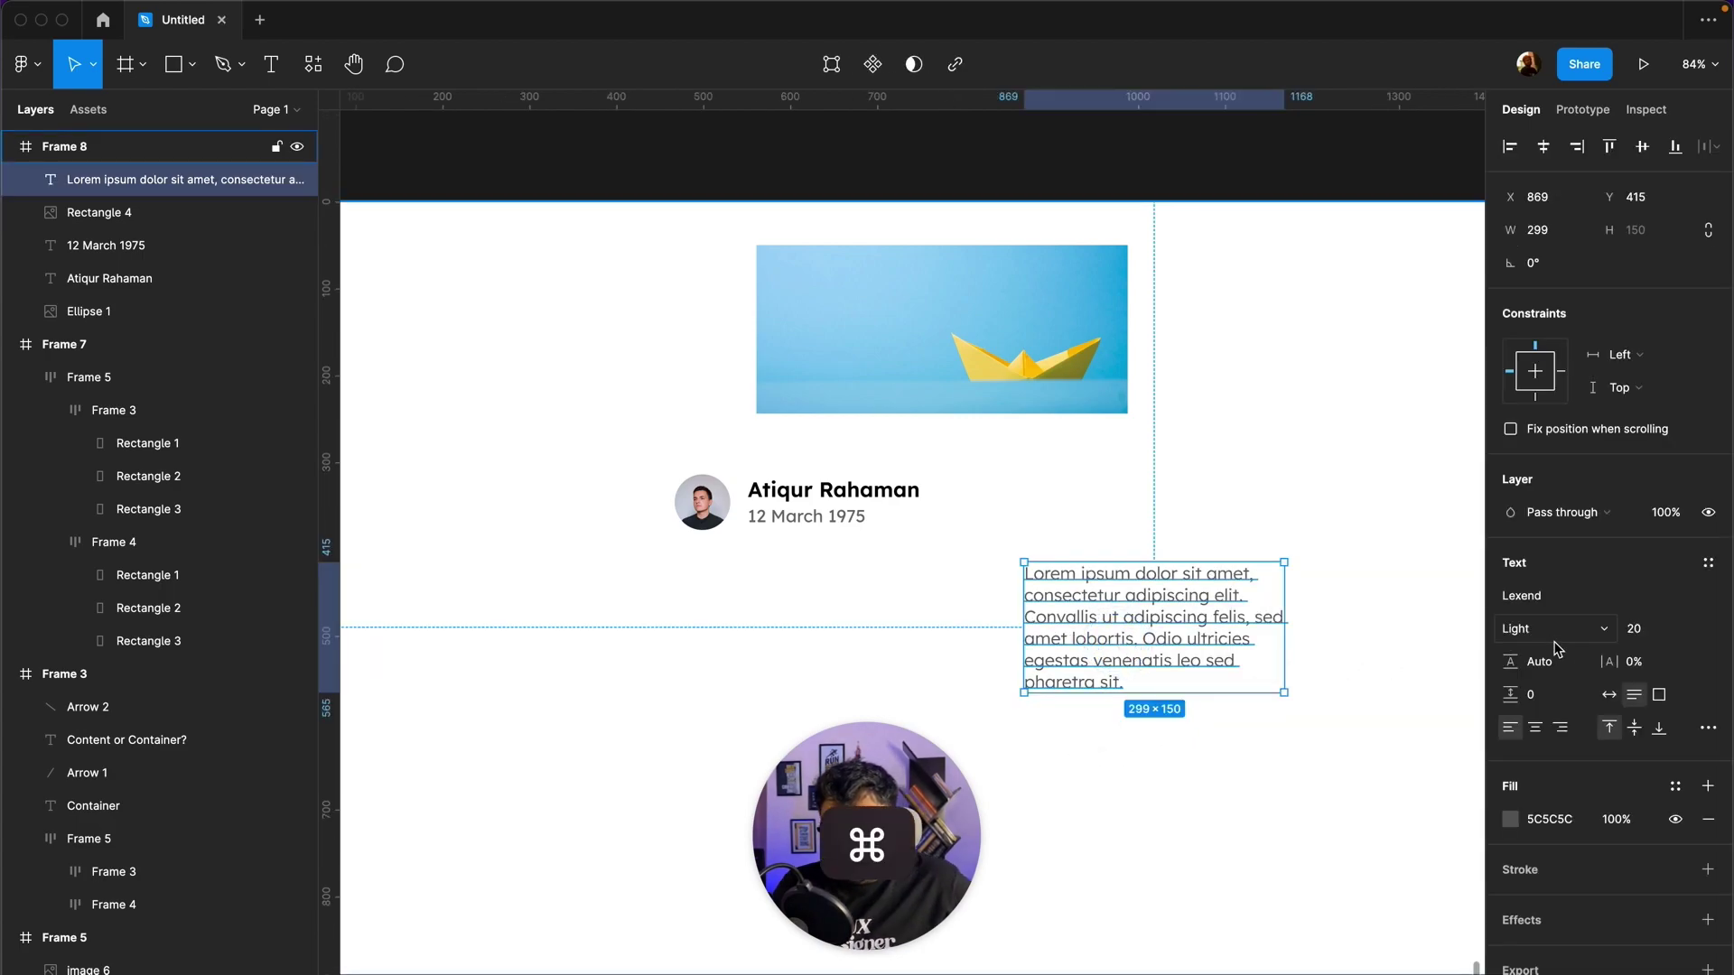
key(super+z)
key(super+z)
key(super+z)
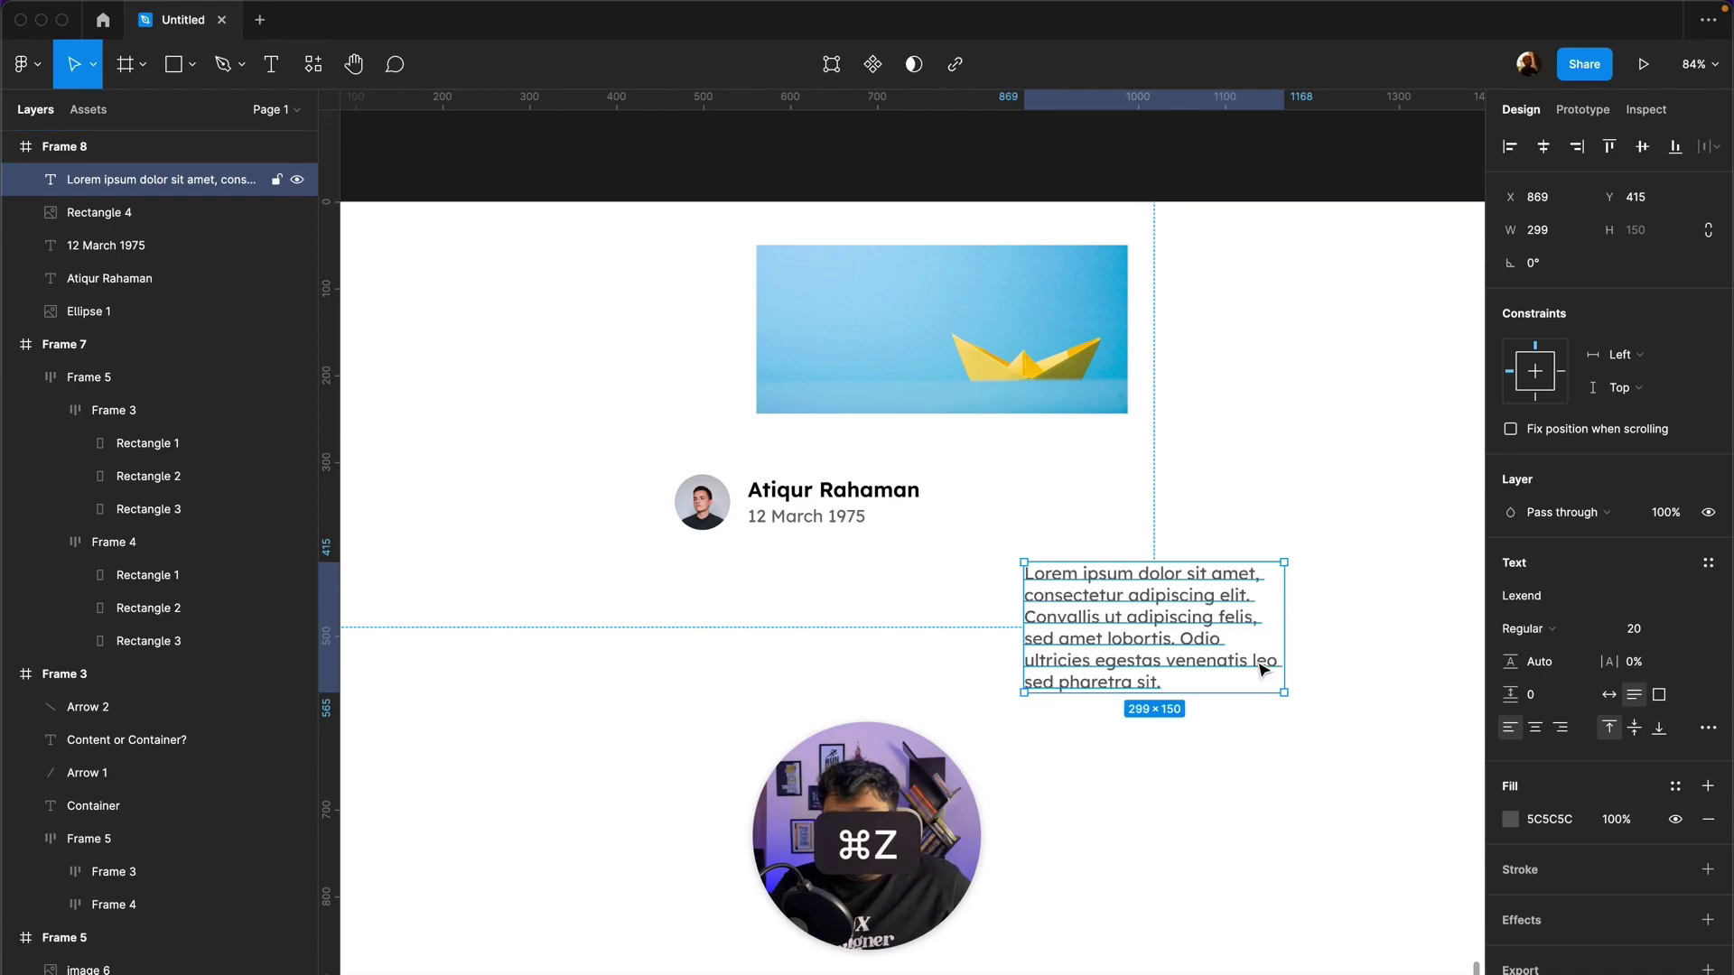
click(1555, 670)
key(Up)
key(Up)
key(Up)
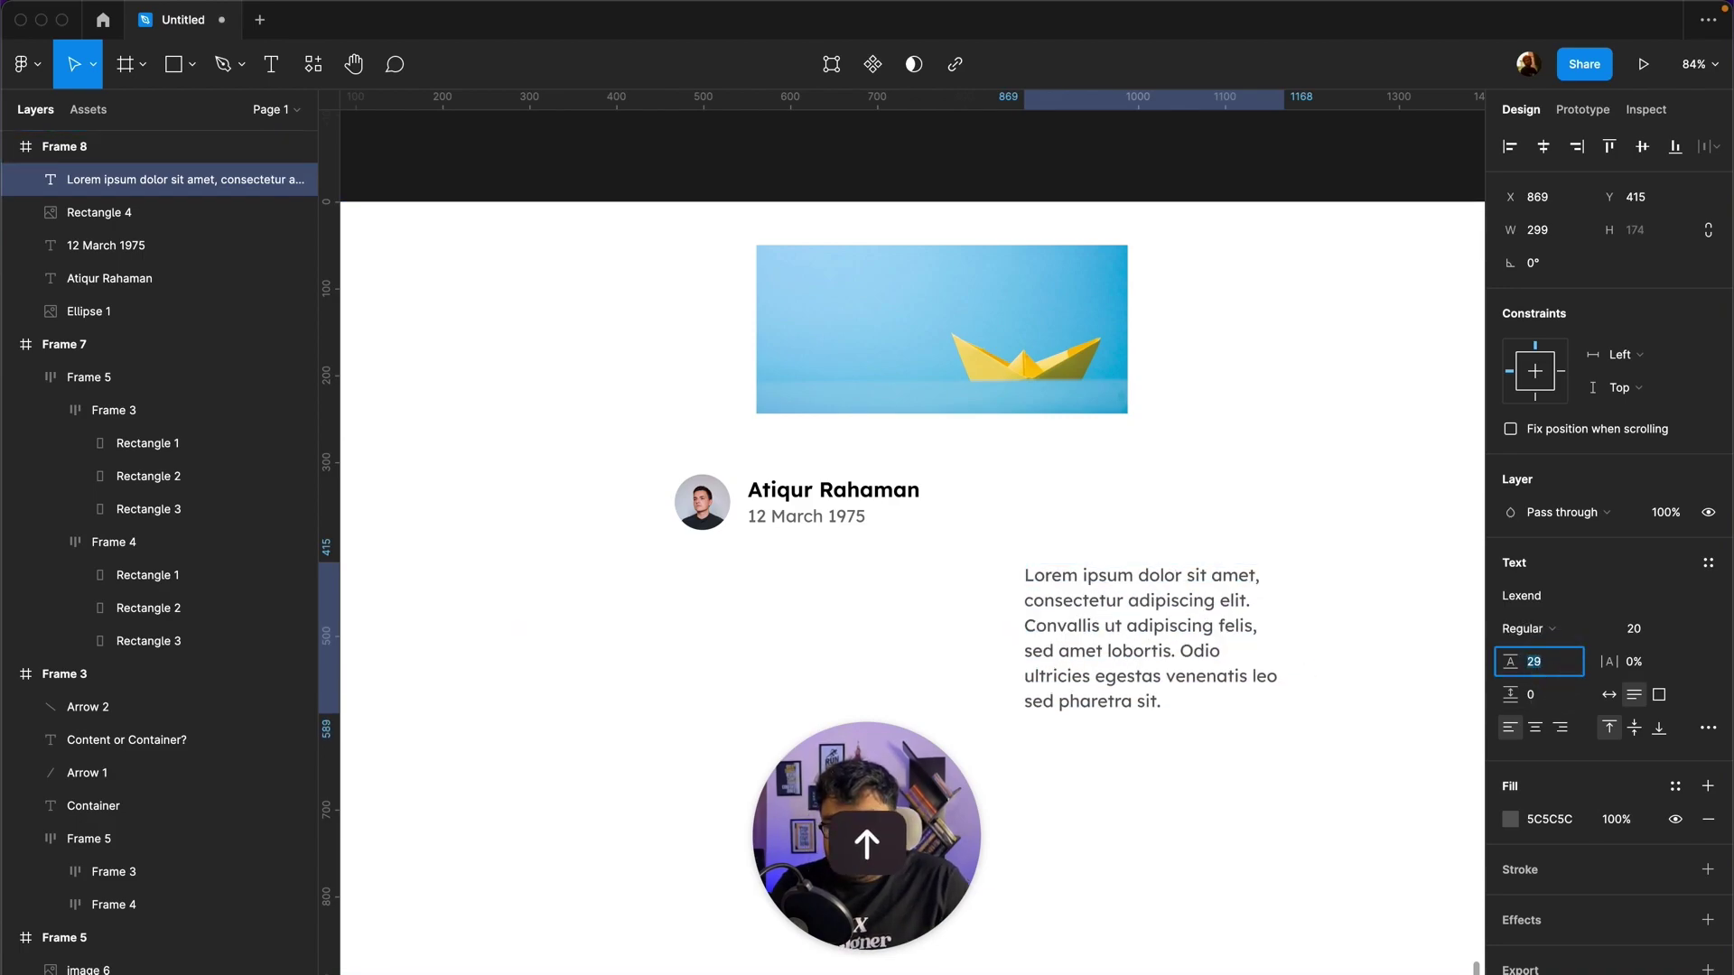
key(Down)
click(1259, 530)
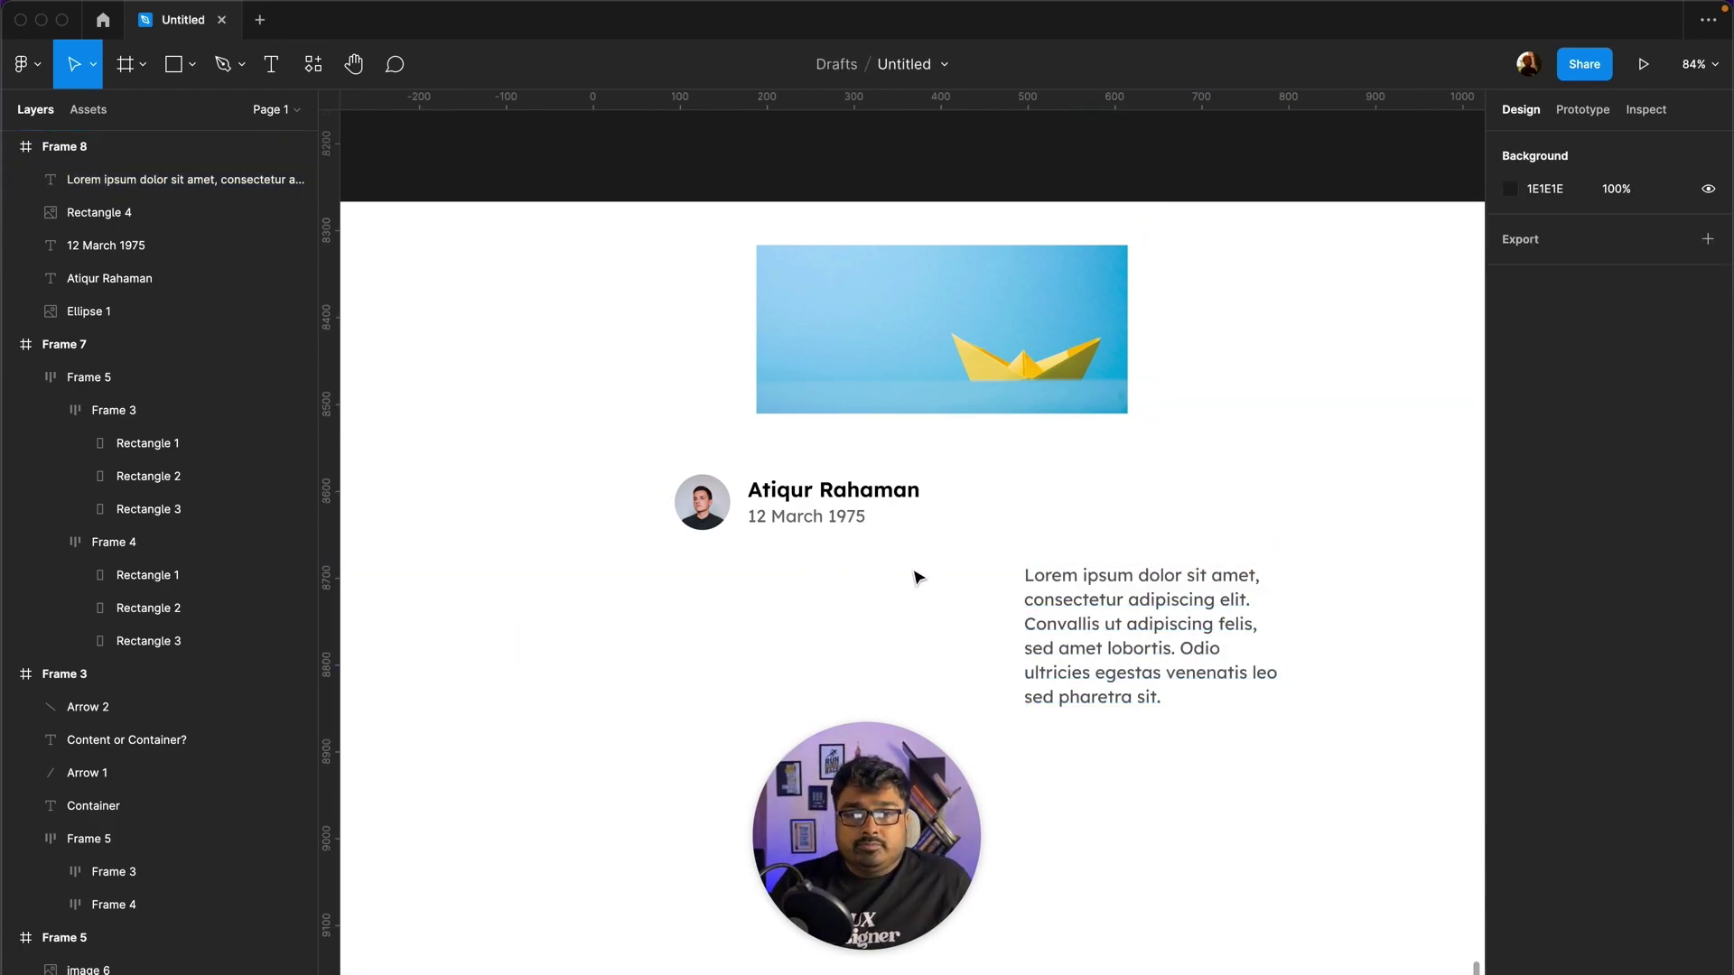
scroll(743, 525, up, 2)
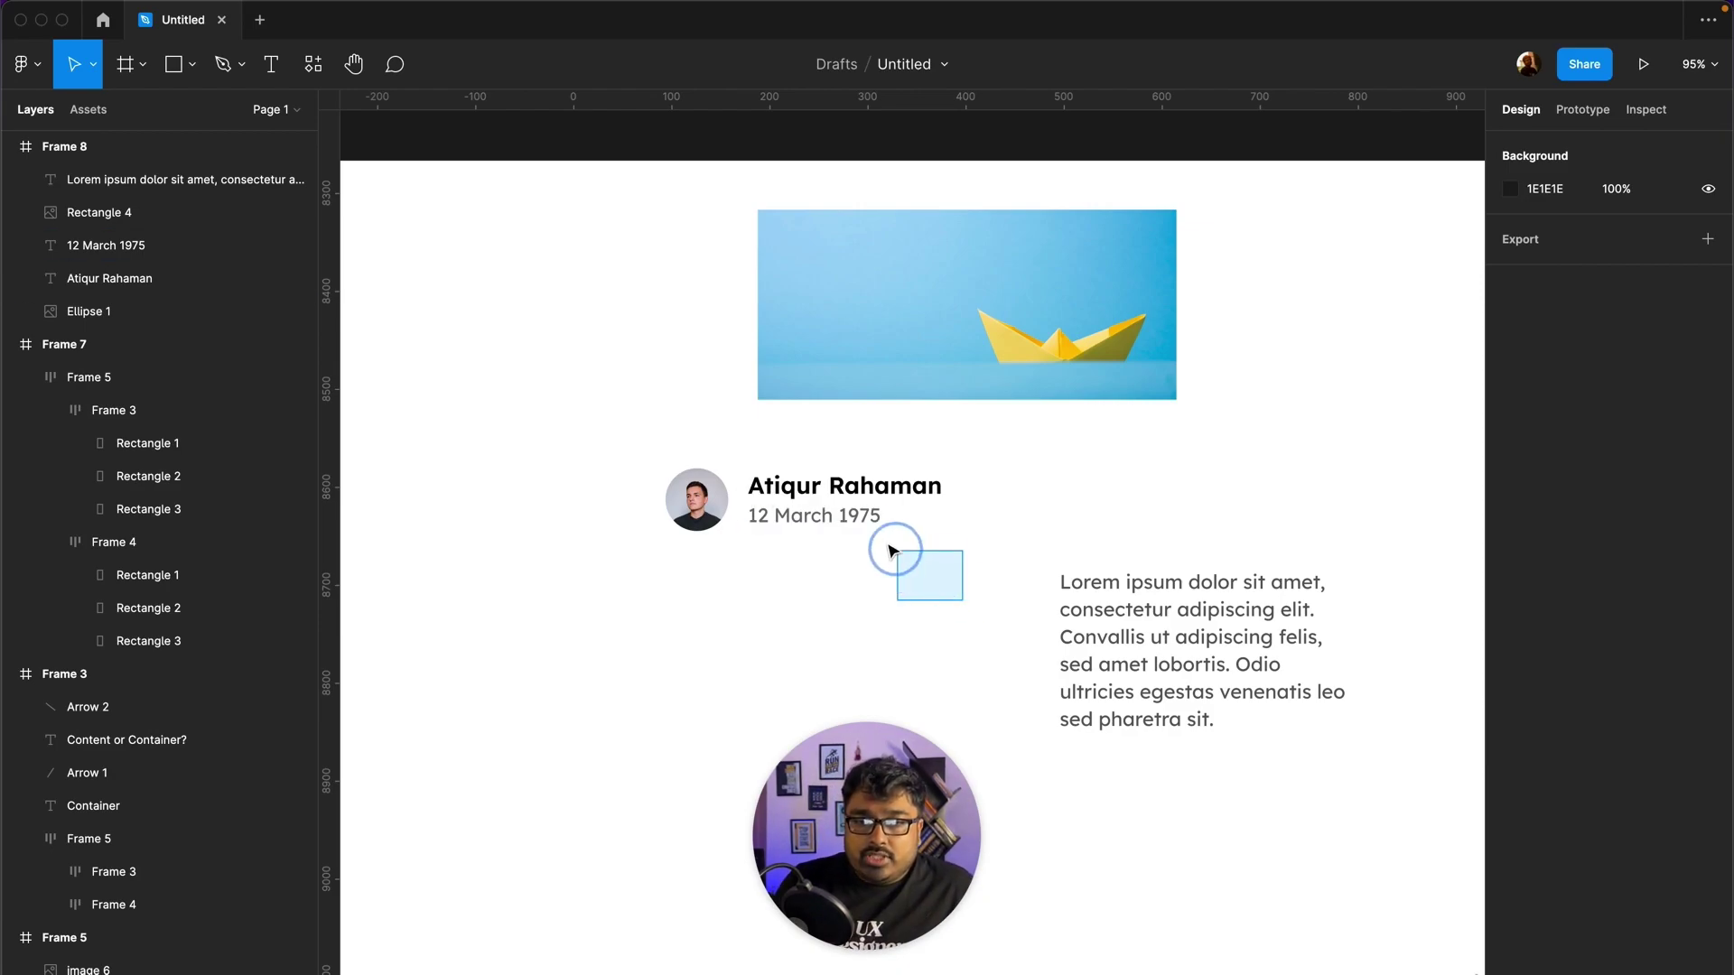
Step: Stack the name and date in a vertical auto layout aligned middle-left
drag(949, 587, 923, 517)
key(shift+a)
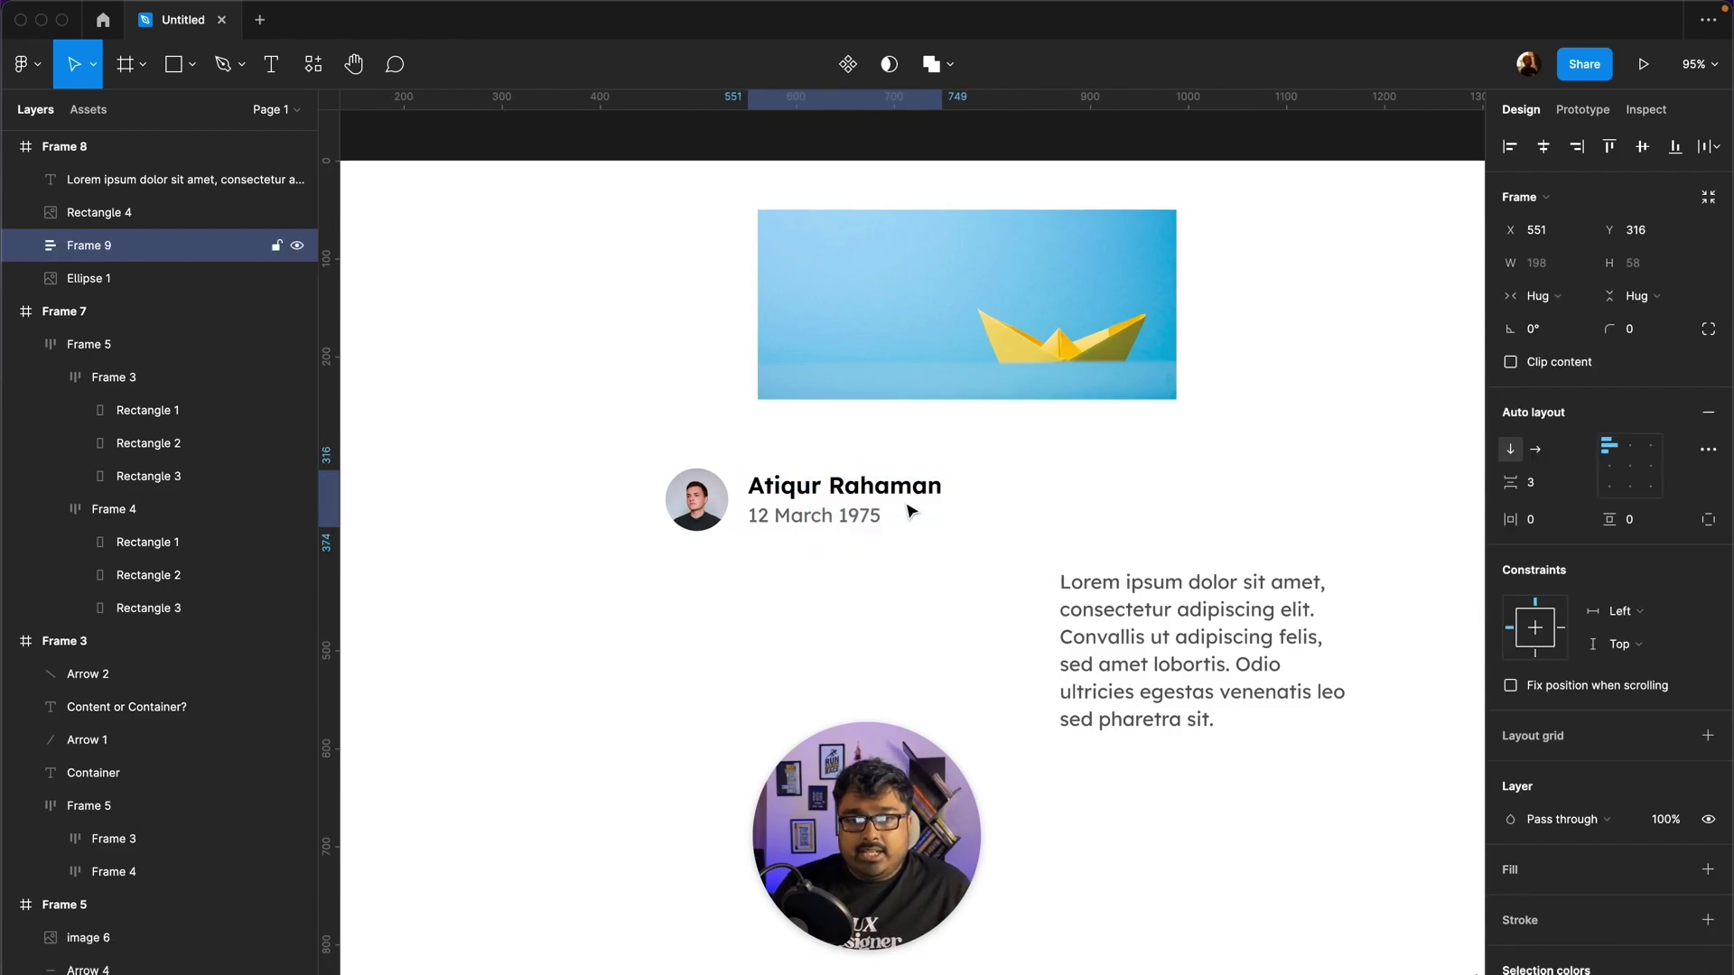
click(1610, 468)
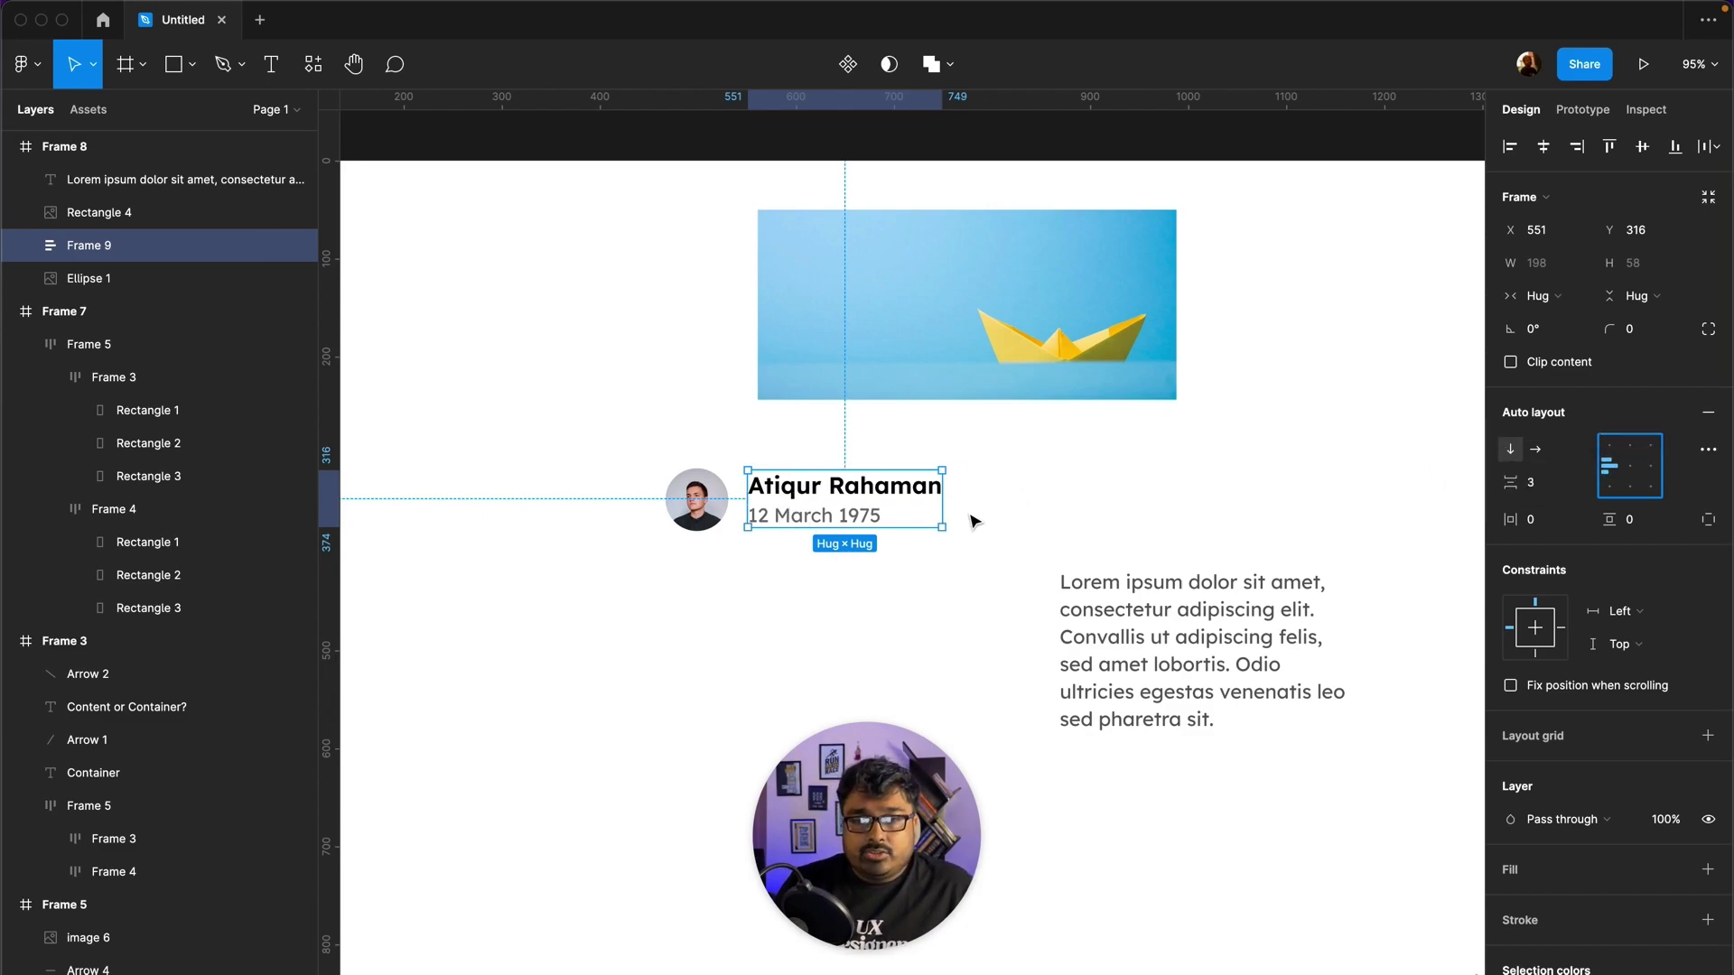
Step: Join the avatar and name block in a horizontal row with 20 spacing, under the cover image
shift+click(697, 501)
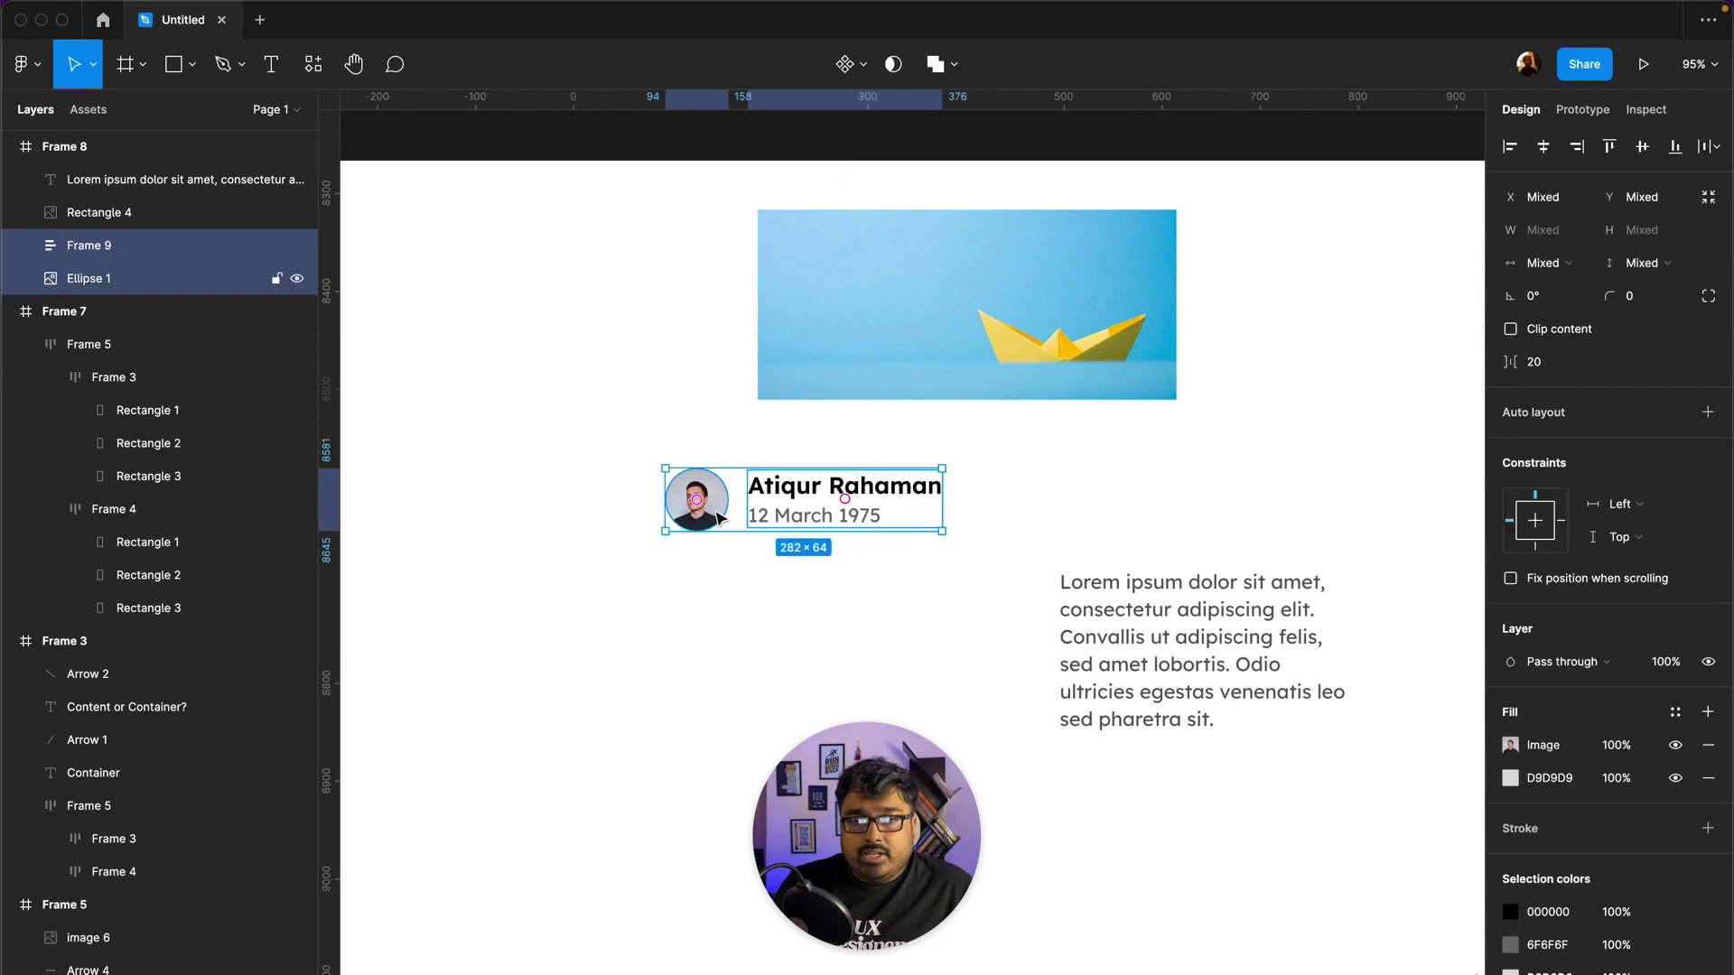
key(shift+a)
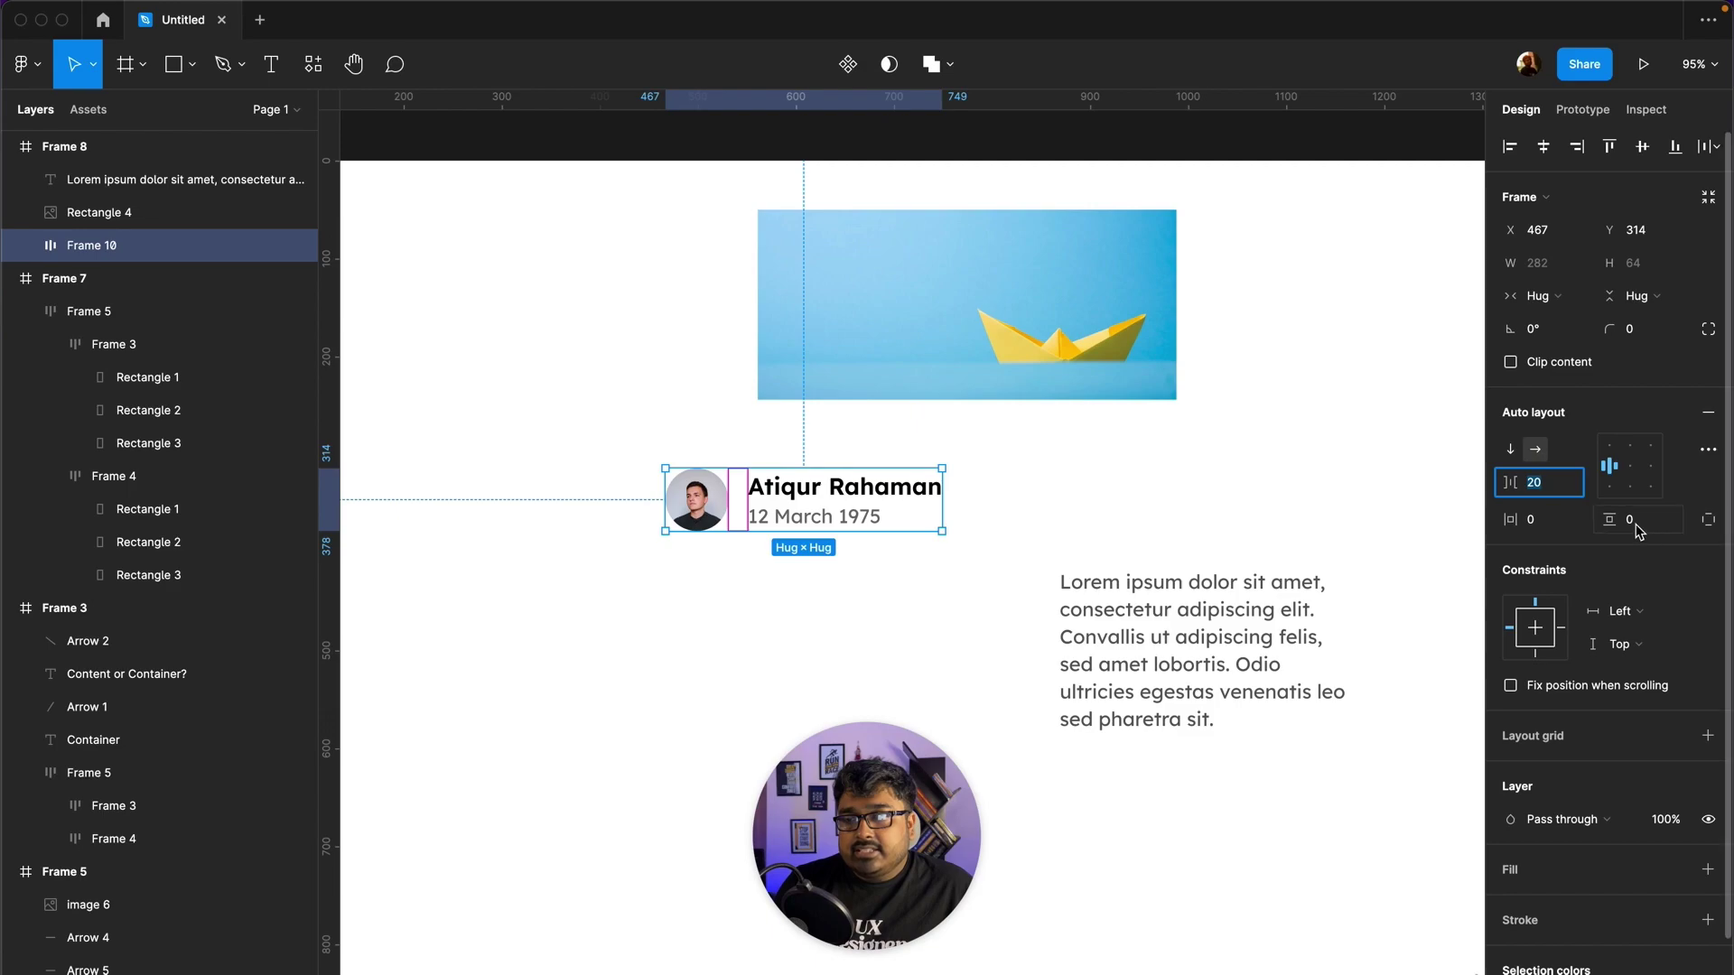
click(1037, 499)
click(812, 499)
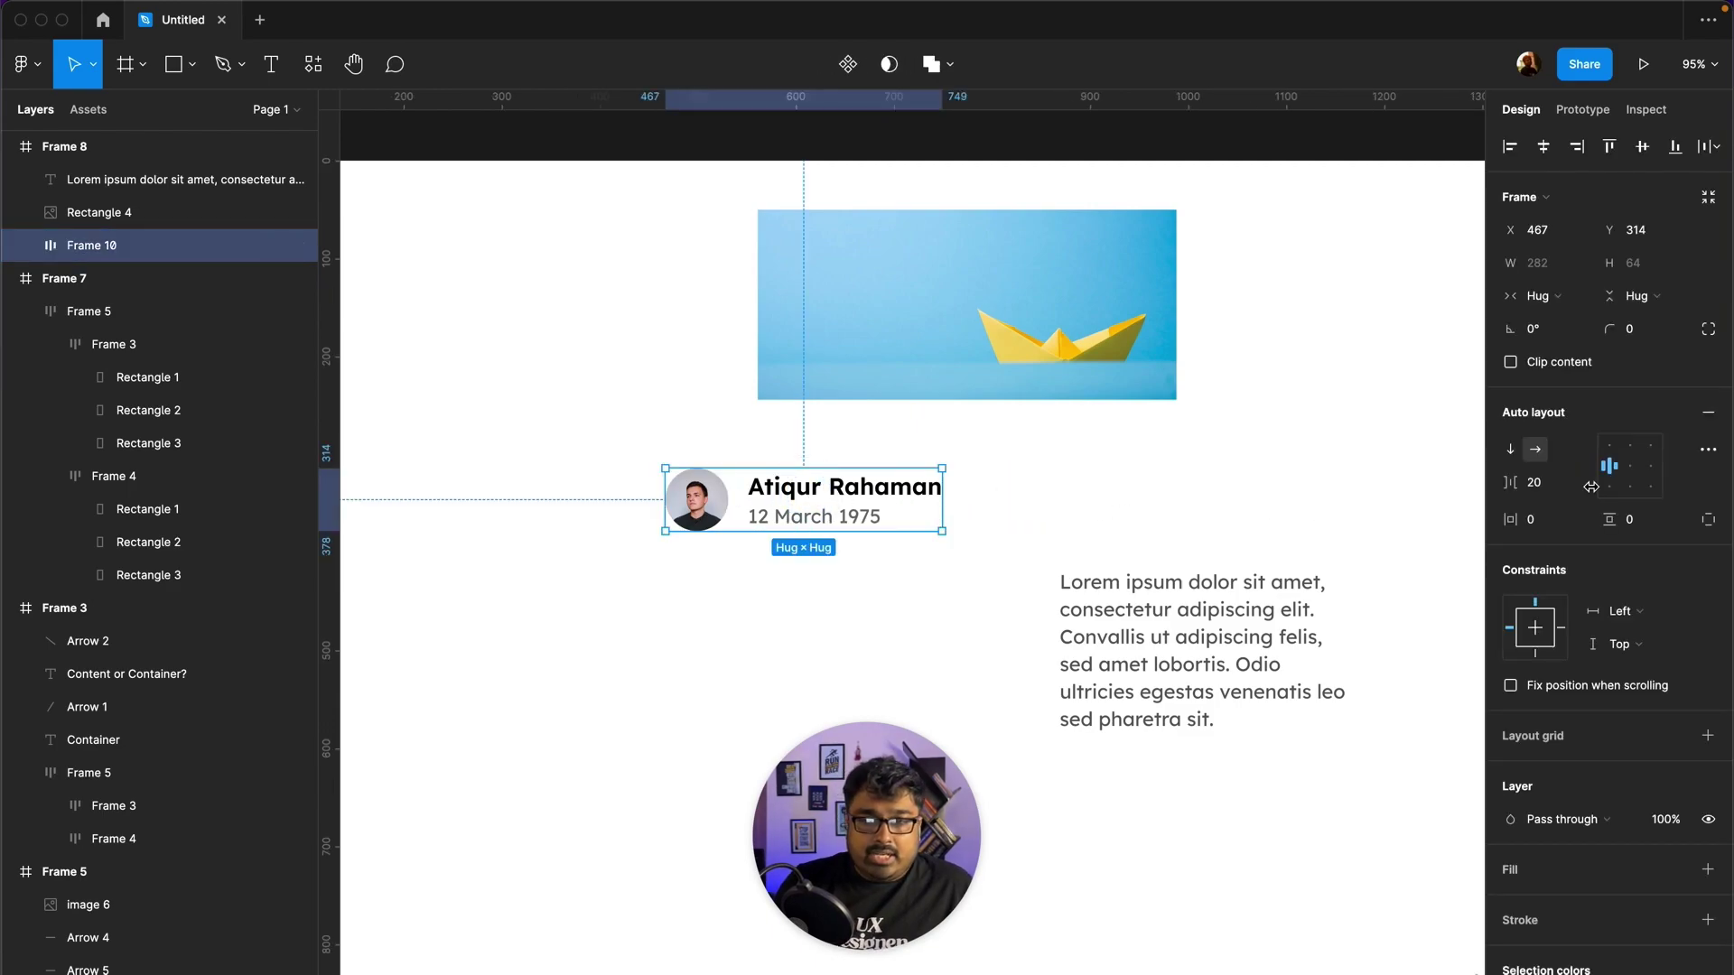
drag(1591, 486, 1581, 486)
text(20)
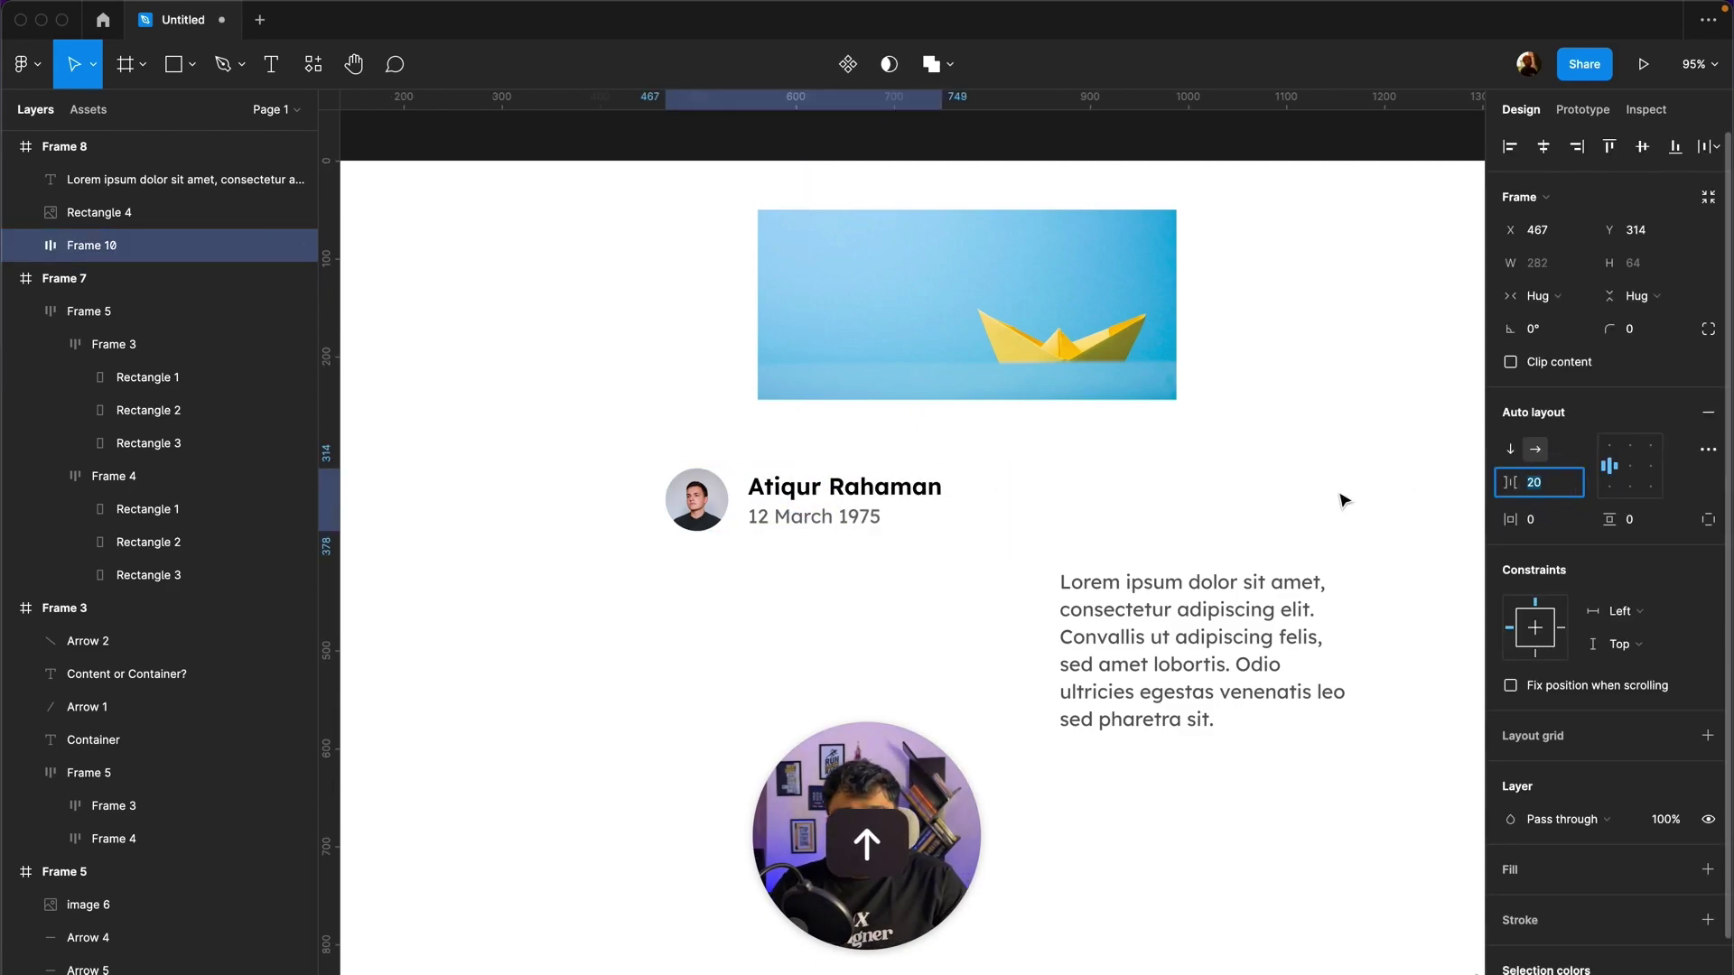
click(1135, 484)
mouse_move(741, 506)
mouse_down()
mouse_move(939, 506)
mouse_move(834, 472)
mouse_up()
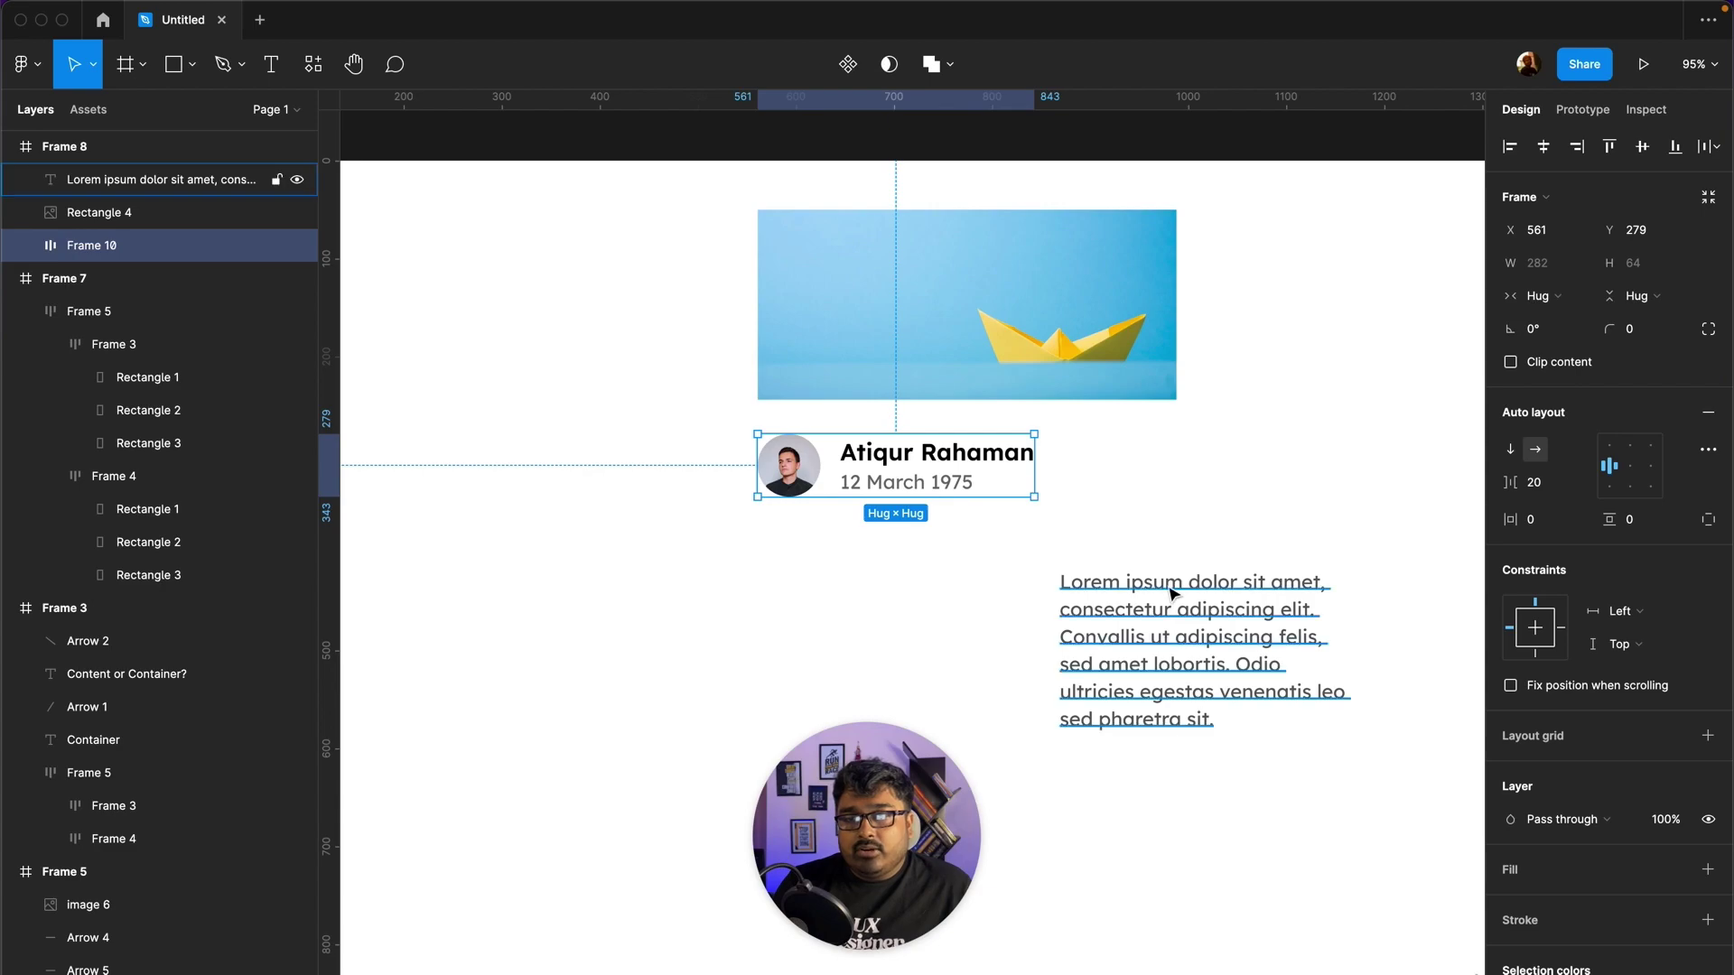
Step: Move the paragraph under the avatar row, aligned with the image's left edge
drag(1184, 635, 883, 588)
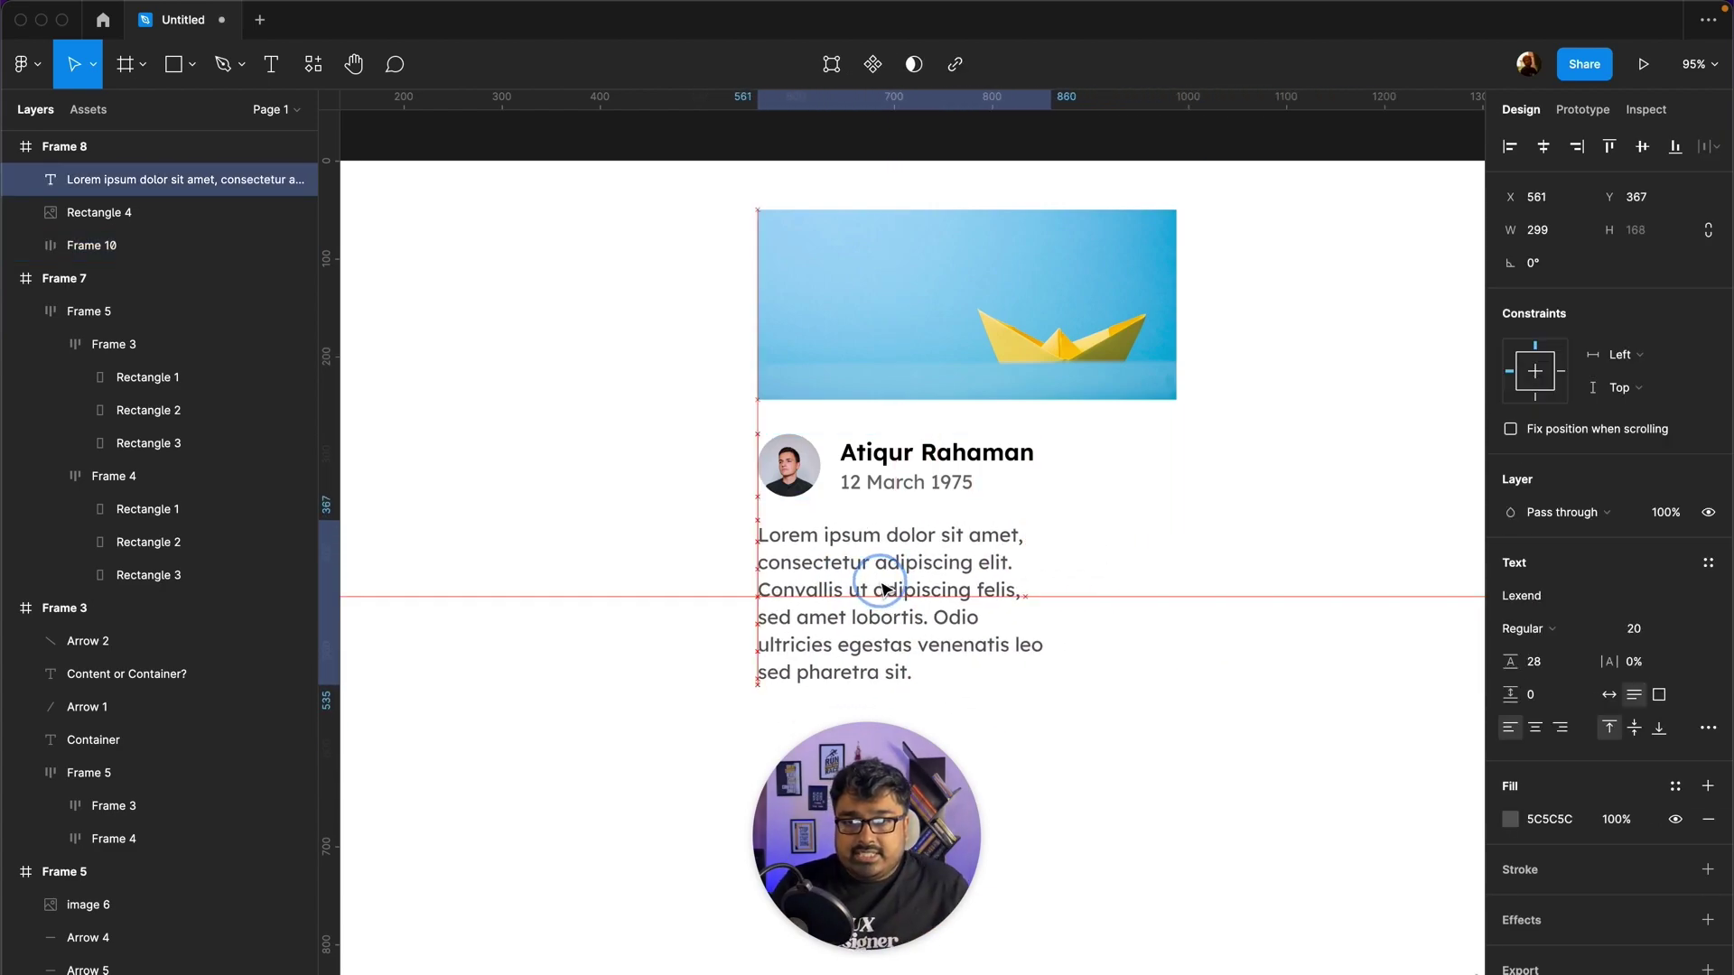
click(938, 341)
click(1149, 542)
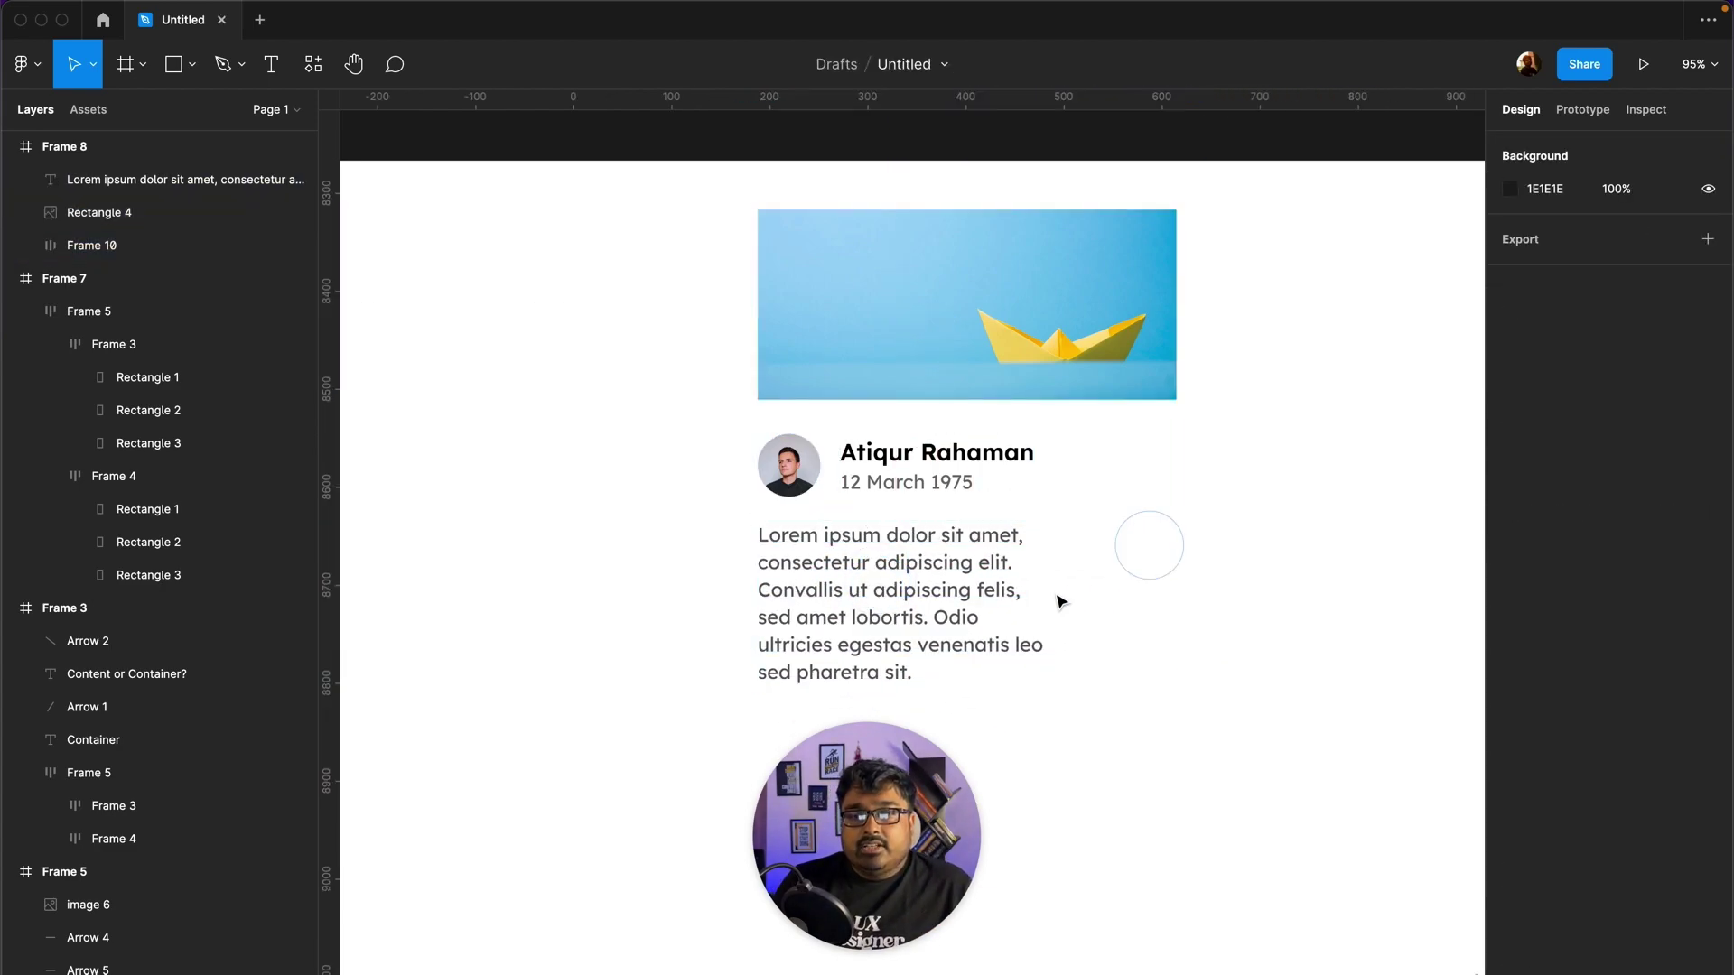
drag(802, 608, 825, 617)
Step: Stack the avatar row and paragraph in a vertical auto layout with 24 spacing
shift+click(914, 491)
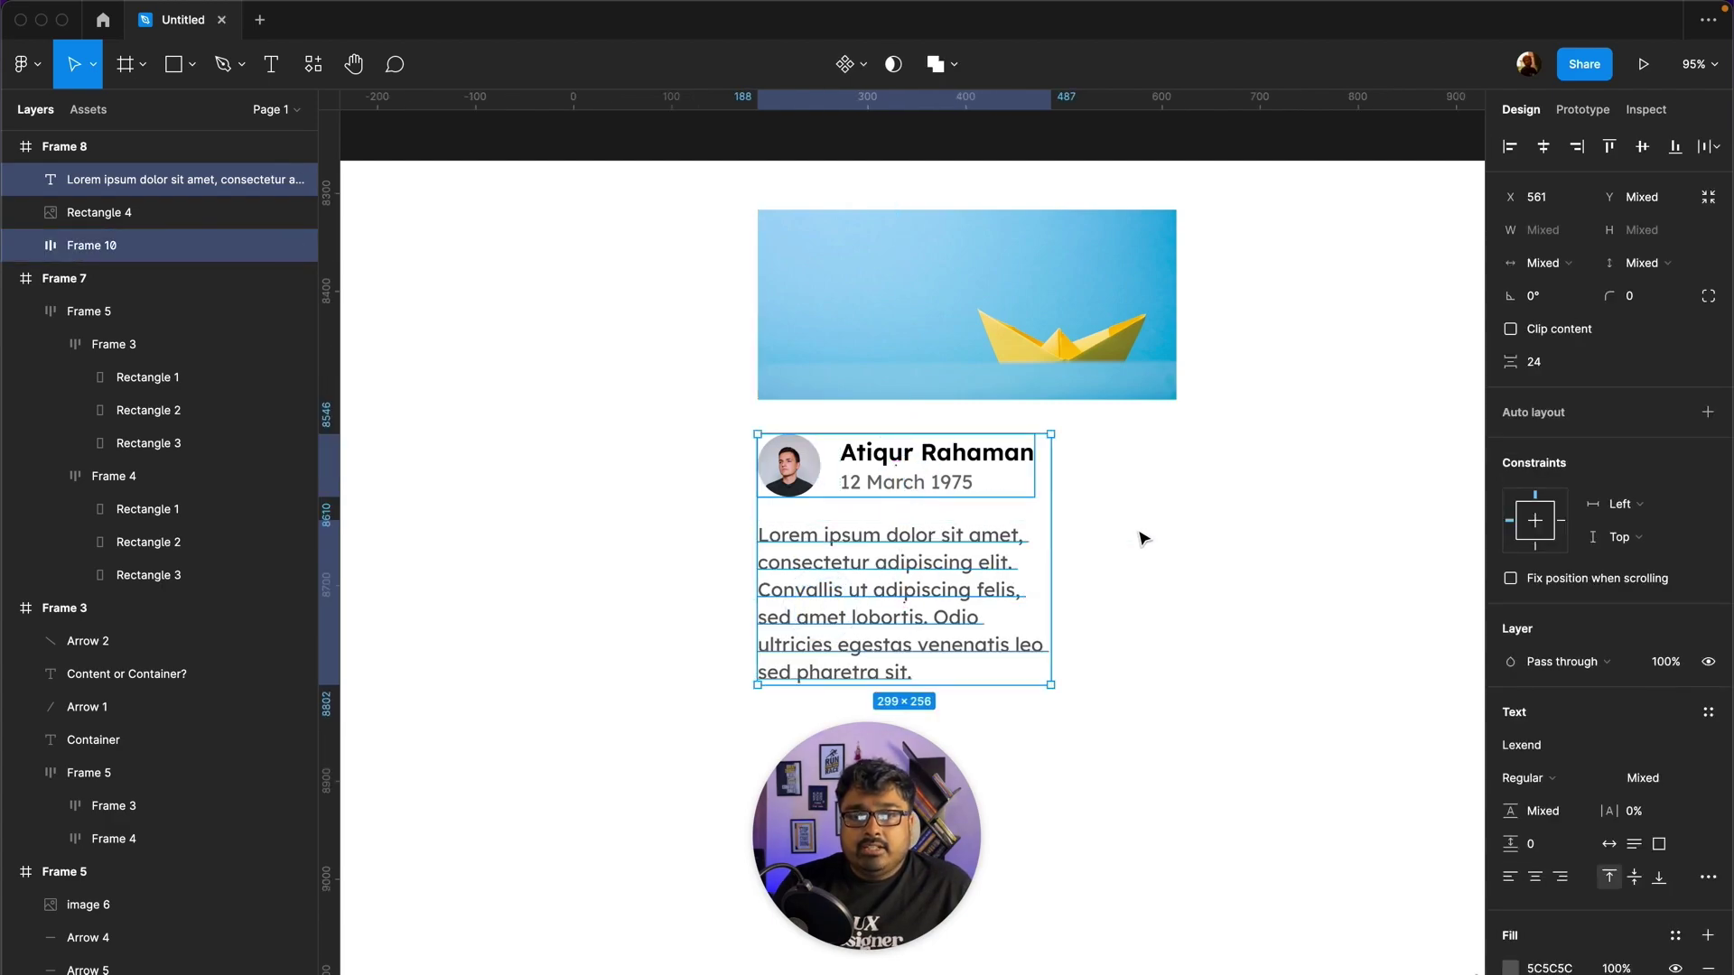
key(shift+a)
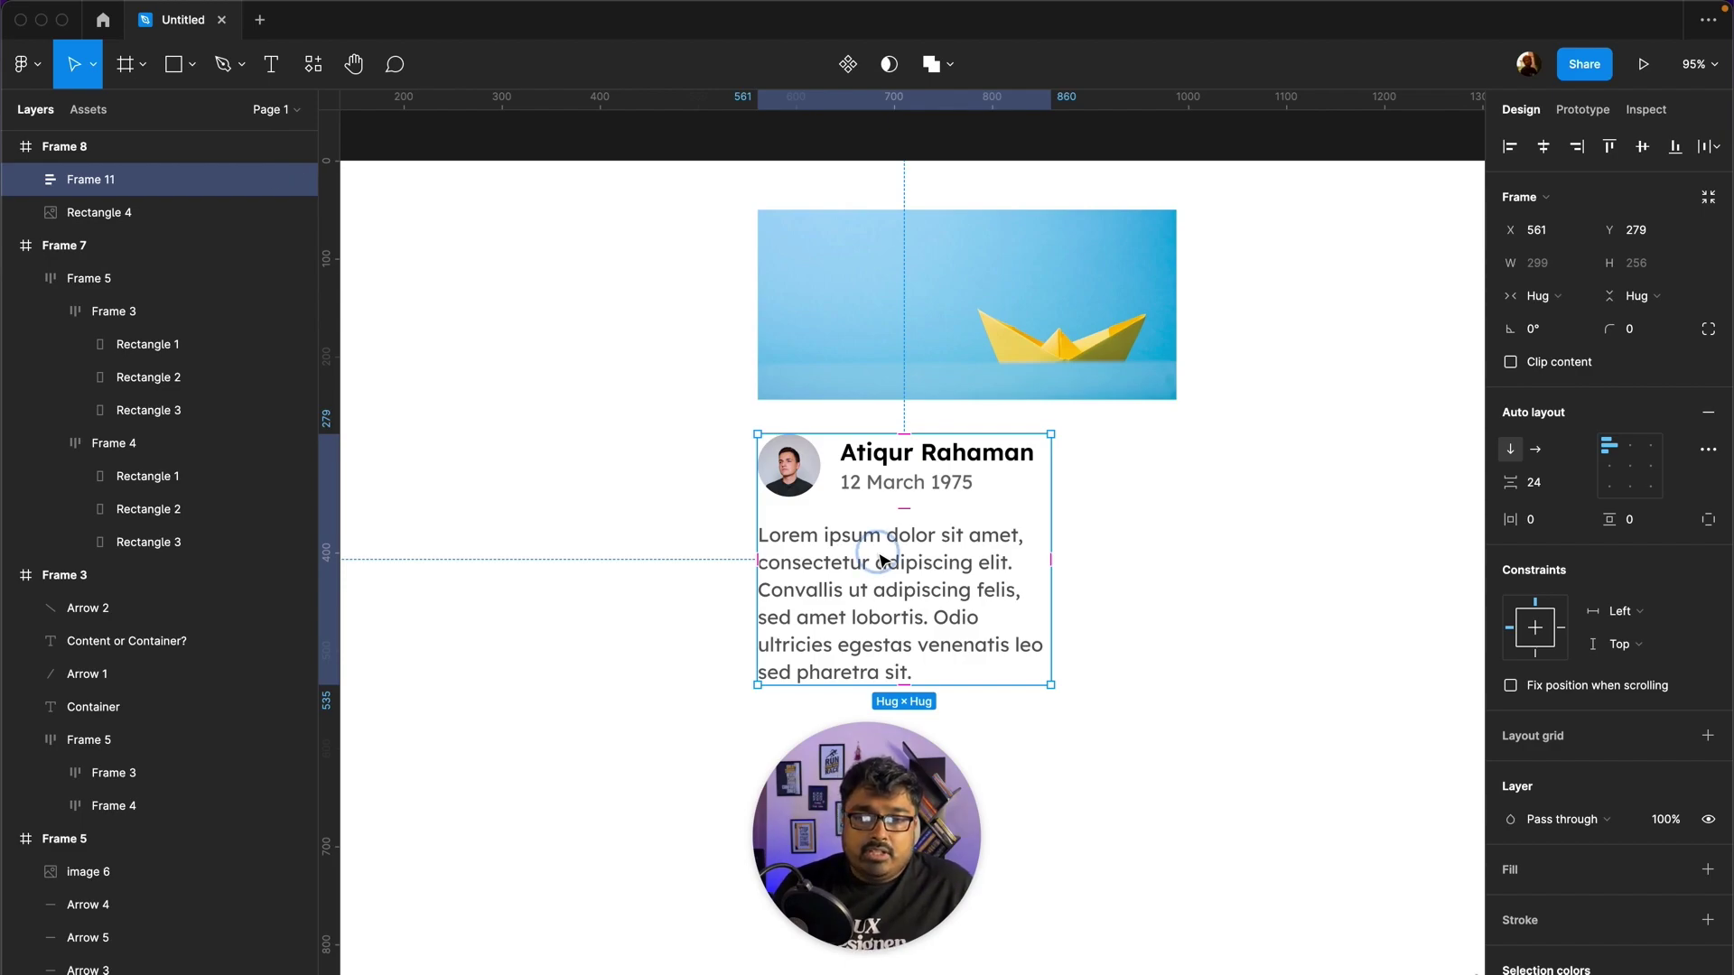
click(887, 561)
click(1211, 533)
click(935, 555)
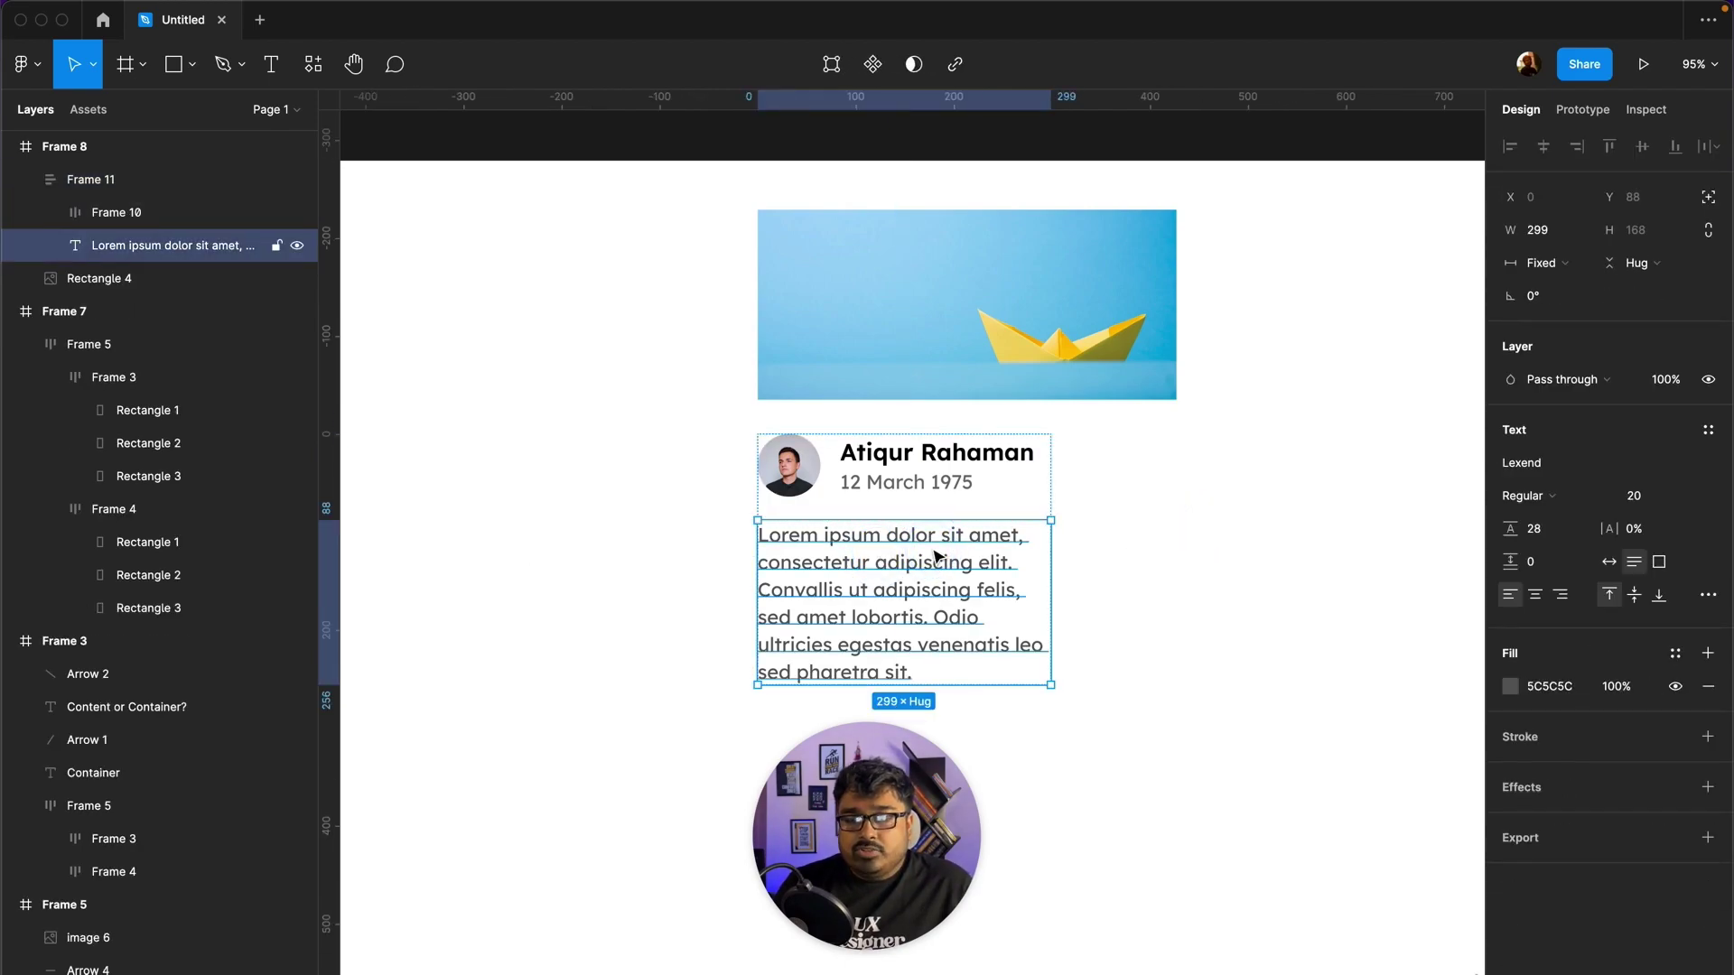
click(879, 480)
click(1181, 504)
click(890, 534)
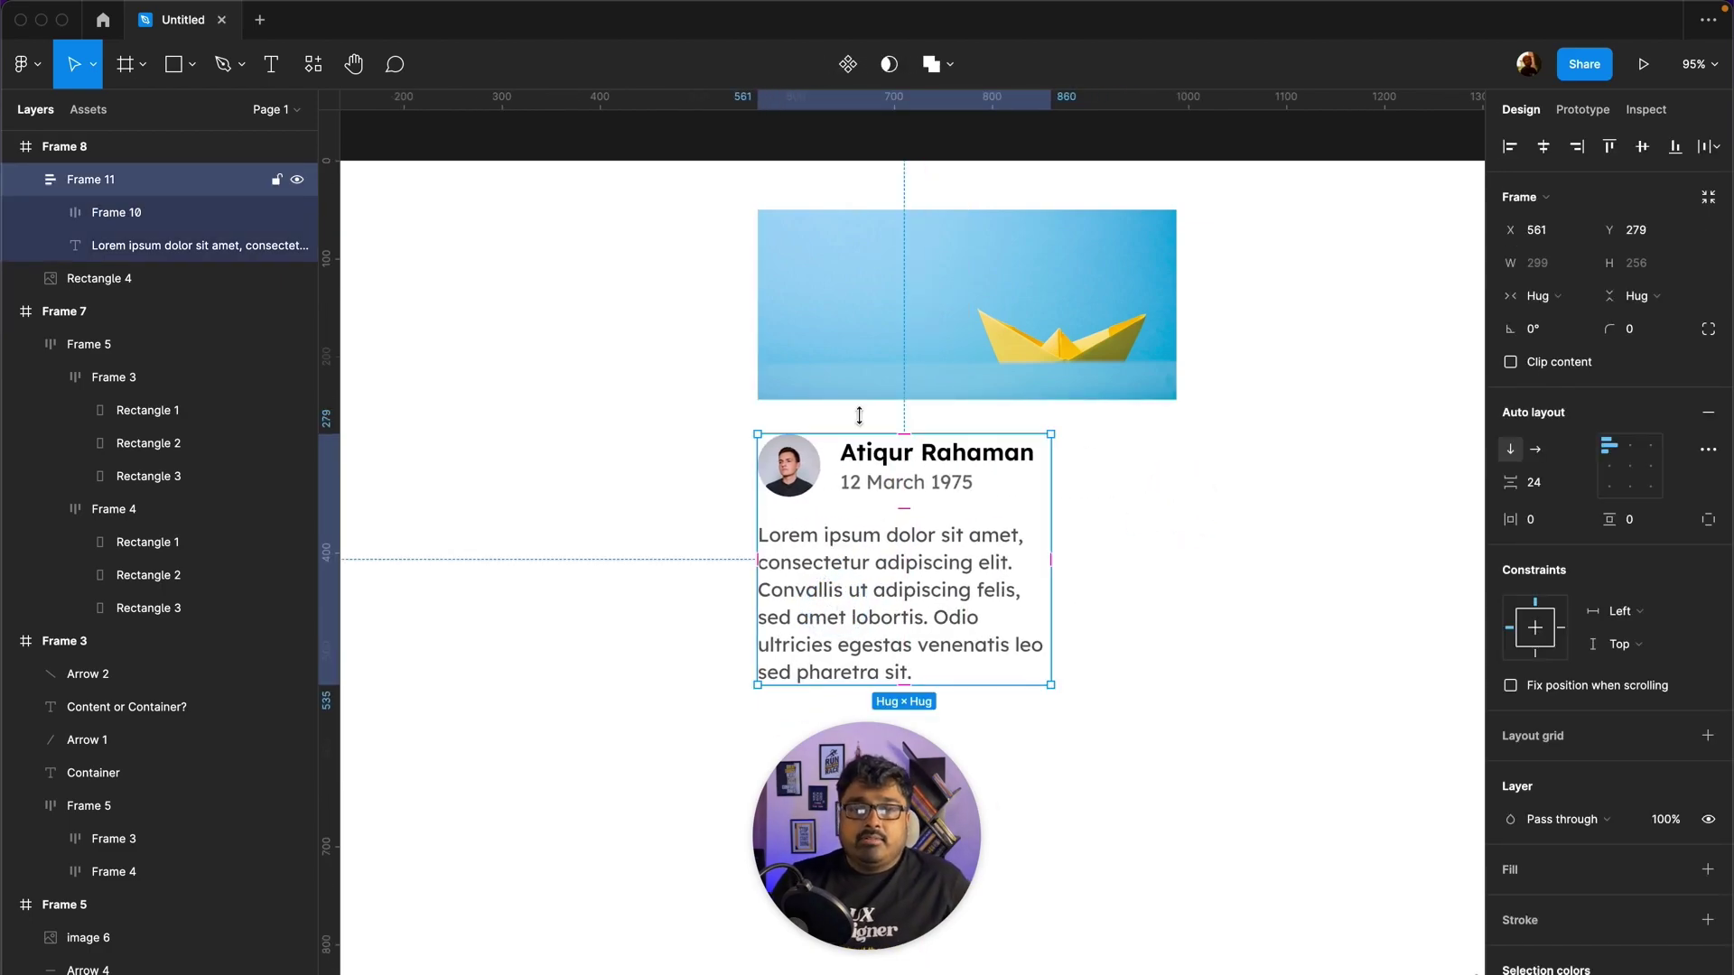
shift+click(873, 390)
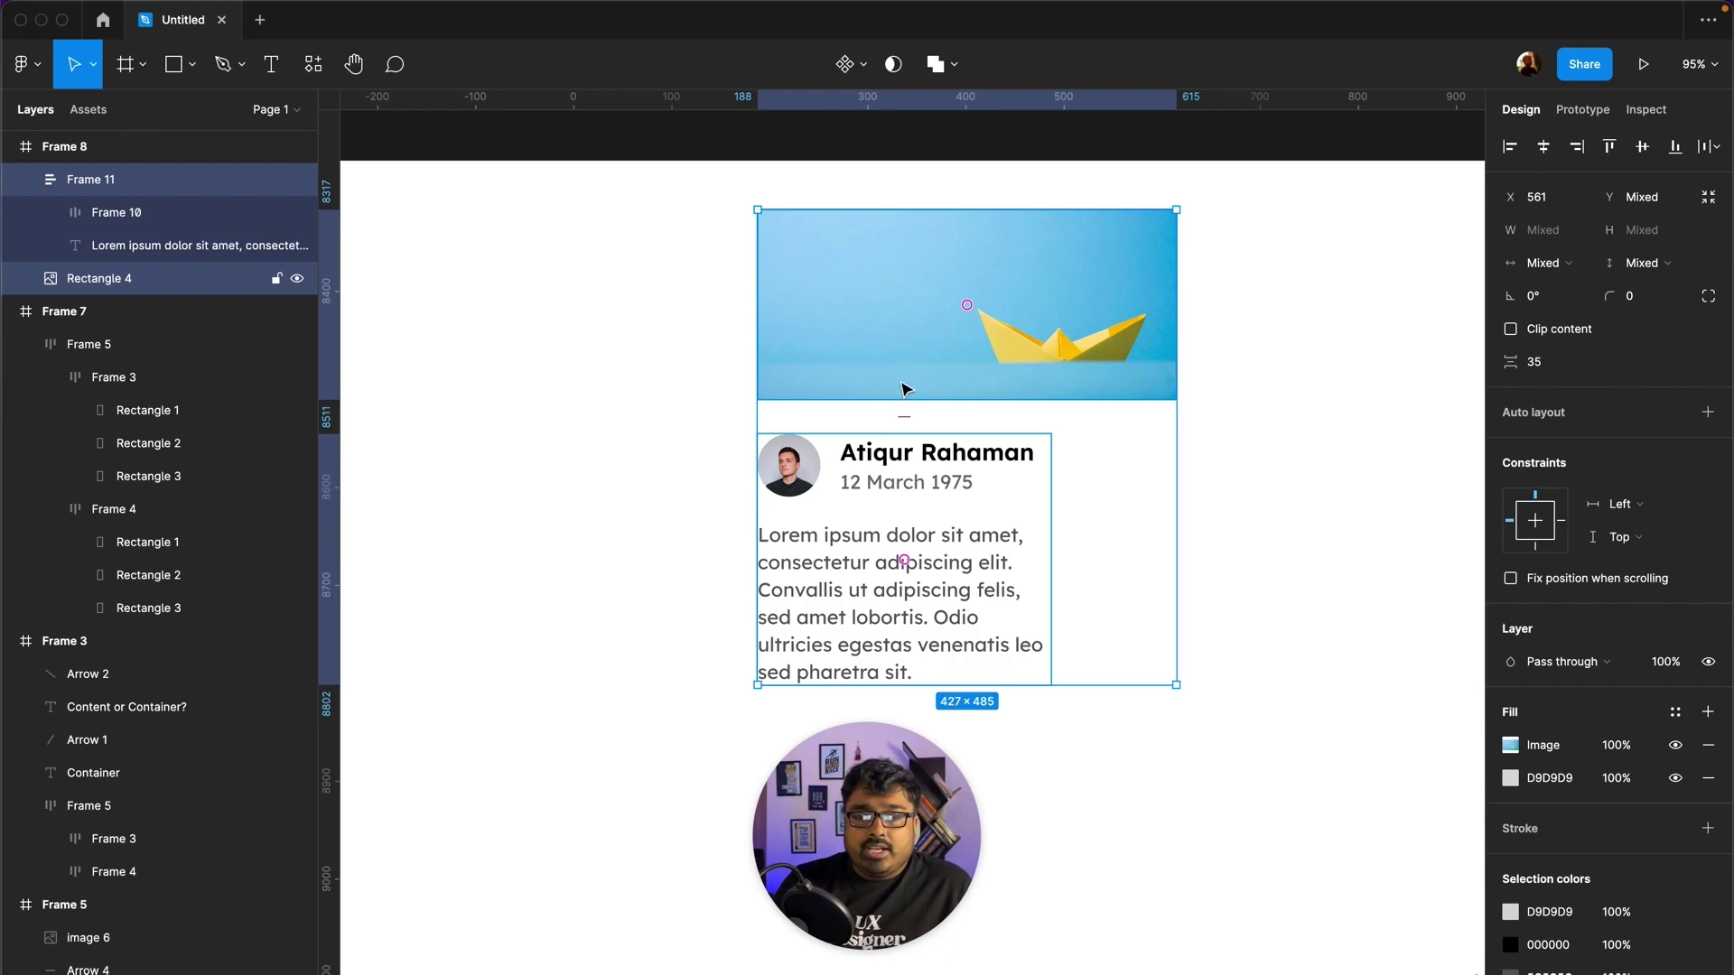
Step: Stack Rectangle 4 and Frame 11 in a vertical auto layout with a gap of 17
key(shift+a)
click(1545, 482)
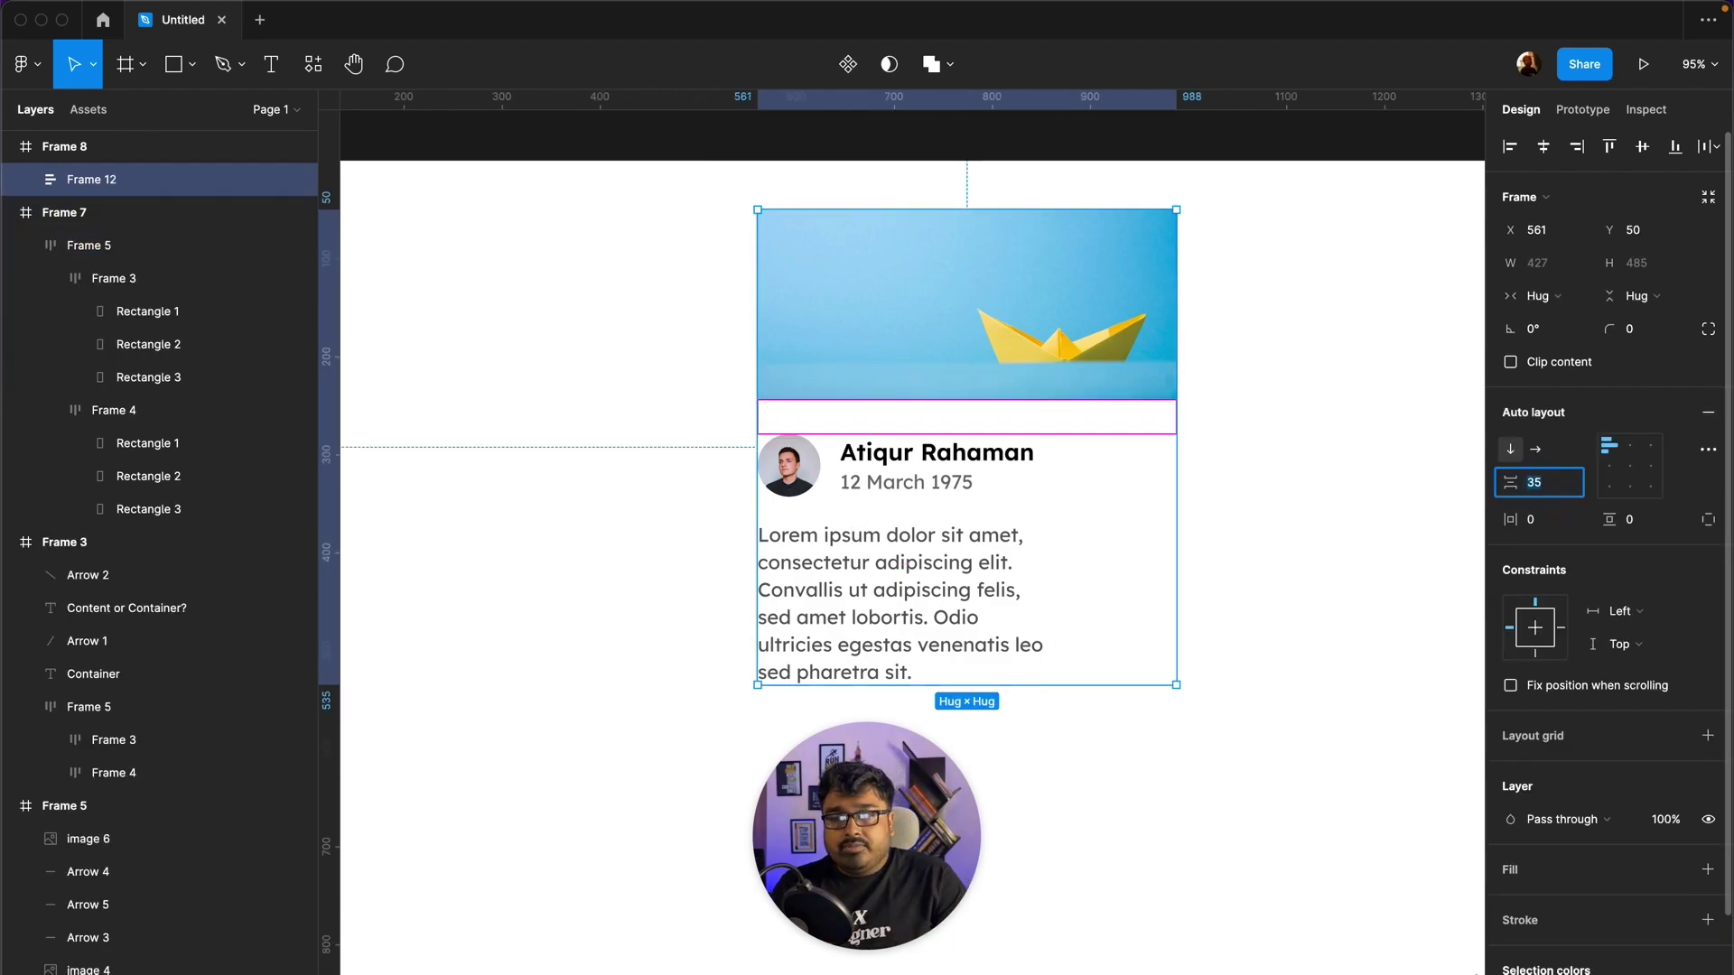
text(28)
key(Return)
text(20)
key(Return)
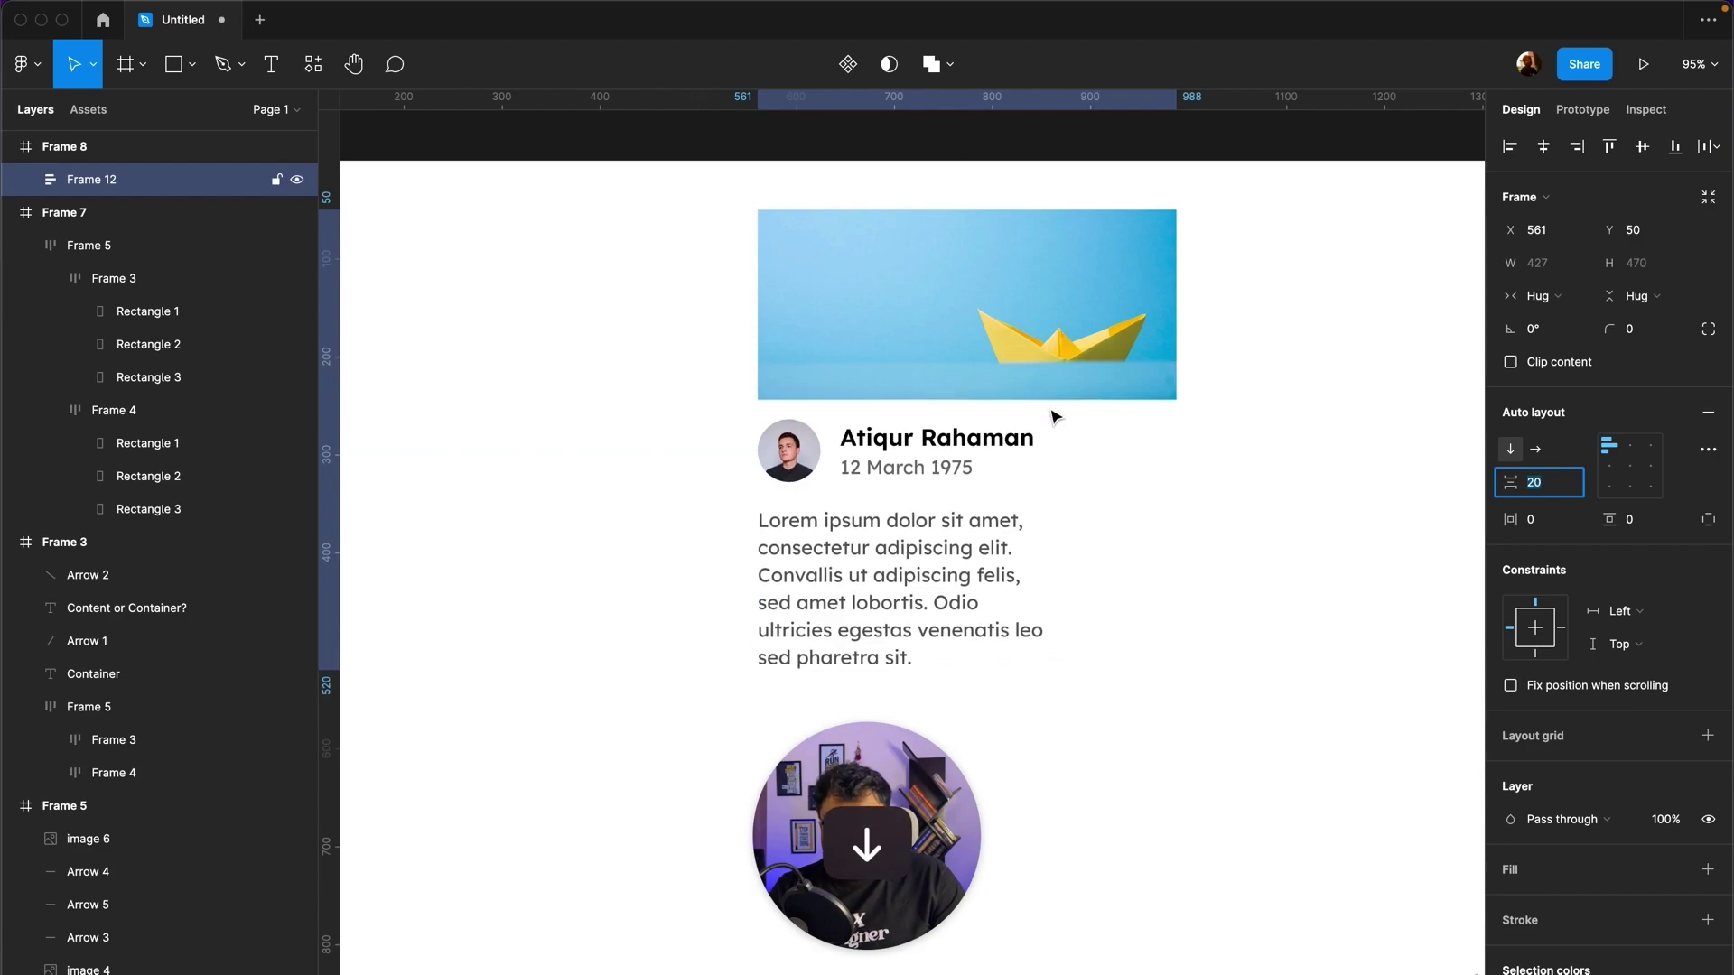
key(Down)
key(Down)
key(Down)
click(1304, 430)
click(1075, 378)
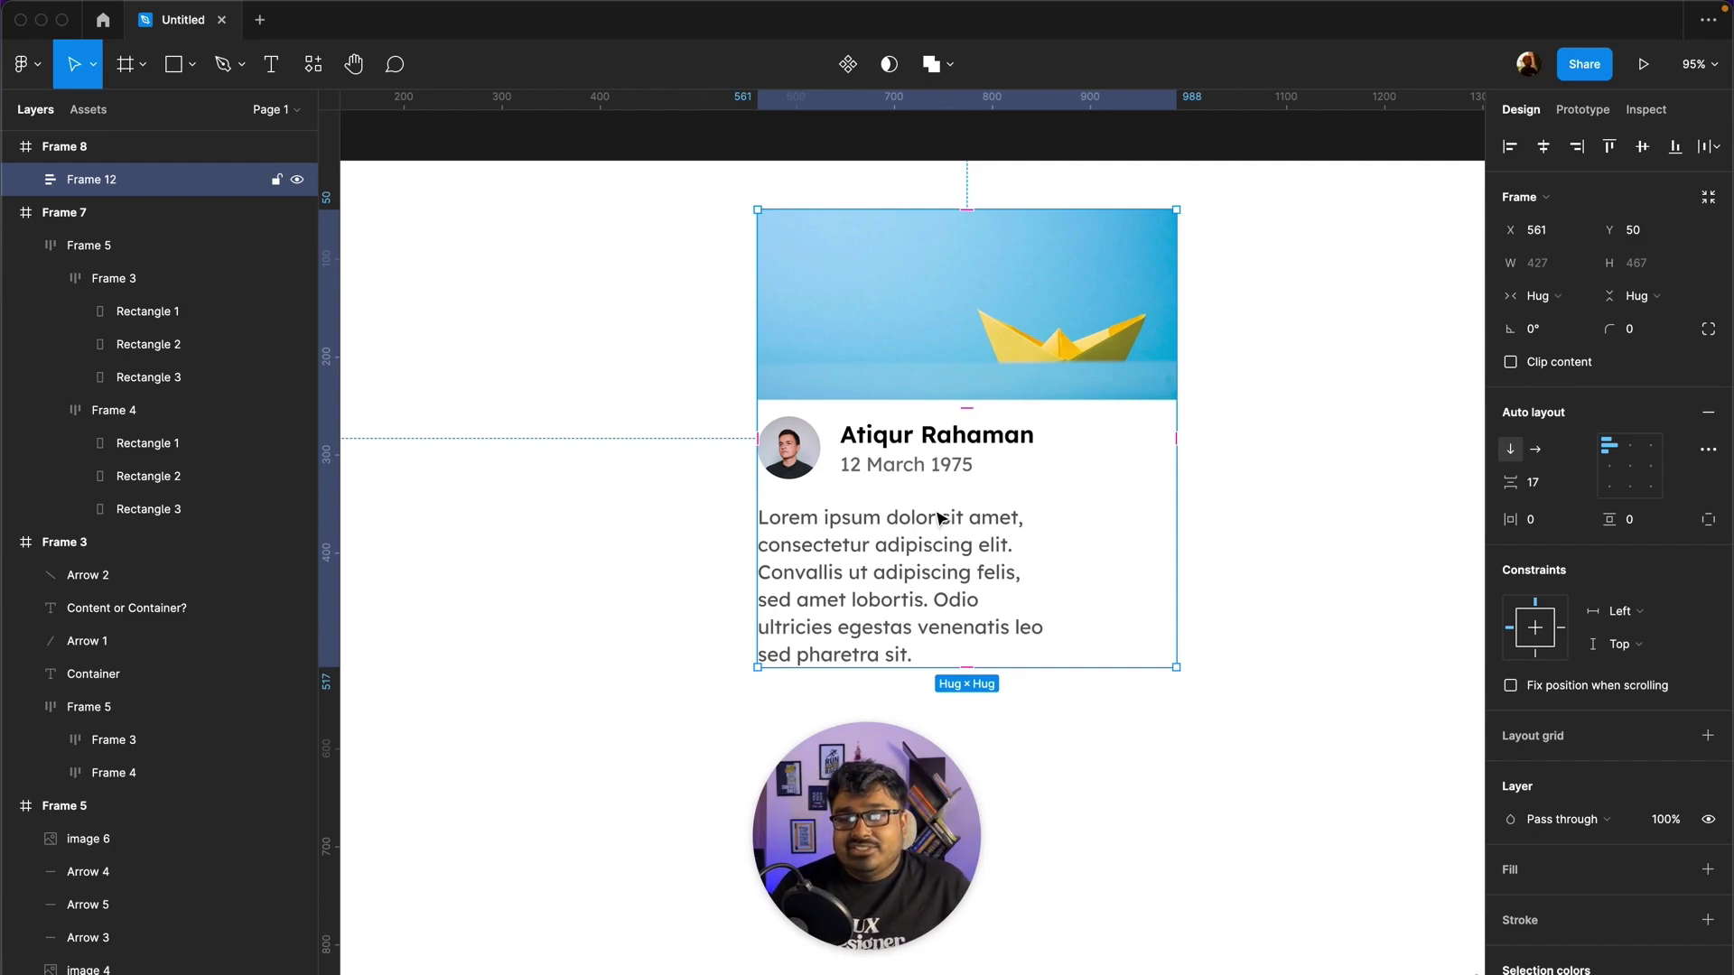
Step: Try a left padding of 13 on the card, then undo it and reselect the card
click(1550, 528)
key(Up)
key(Up)
key(Up)
key(Up)
key(Up)
key(Up)
key(Up)
key(Up)
key(Up)
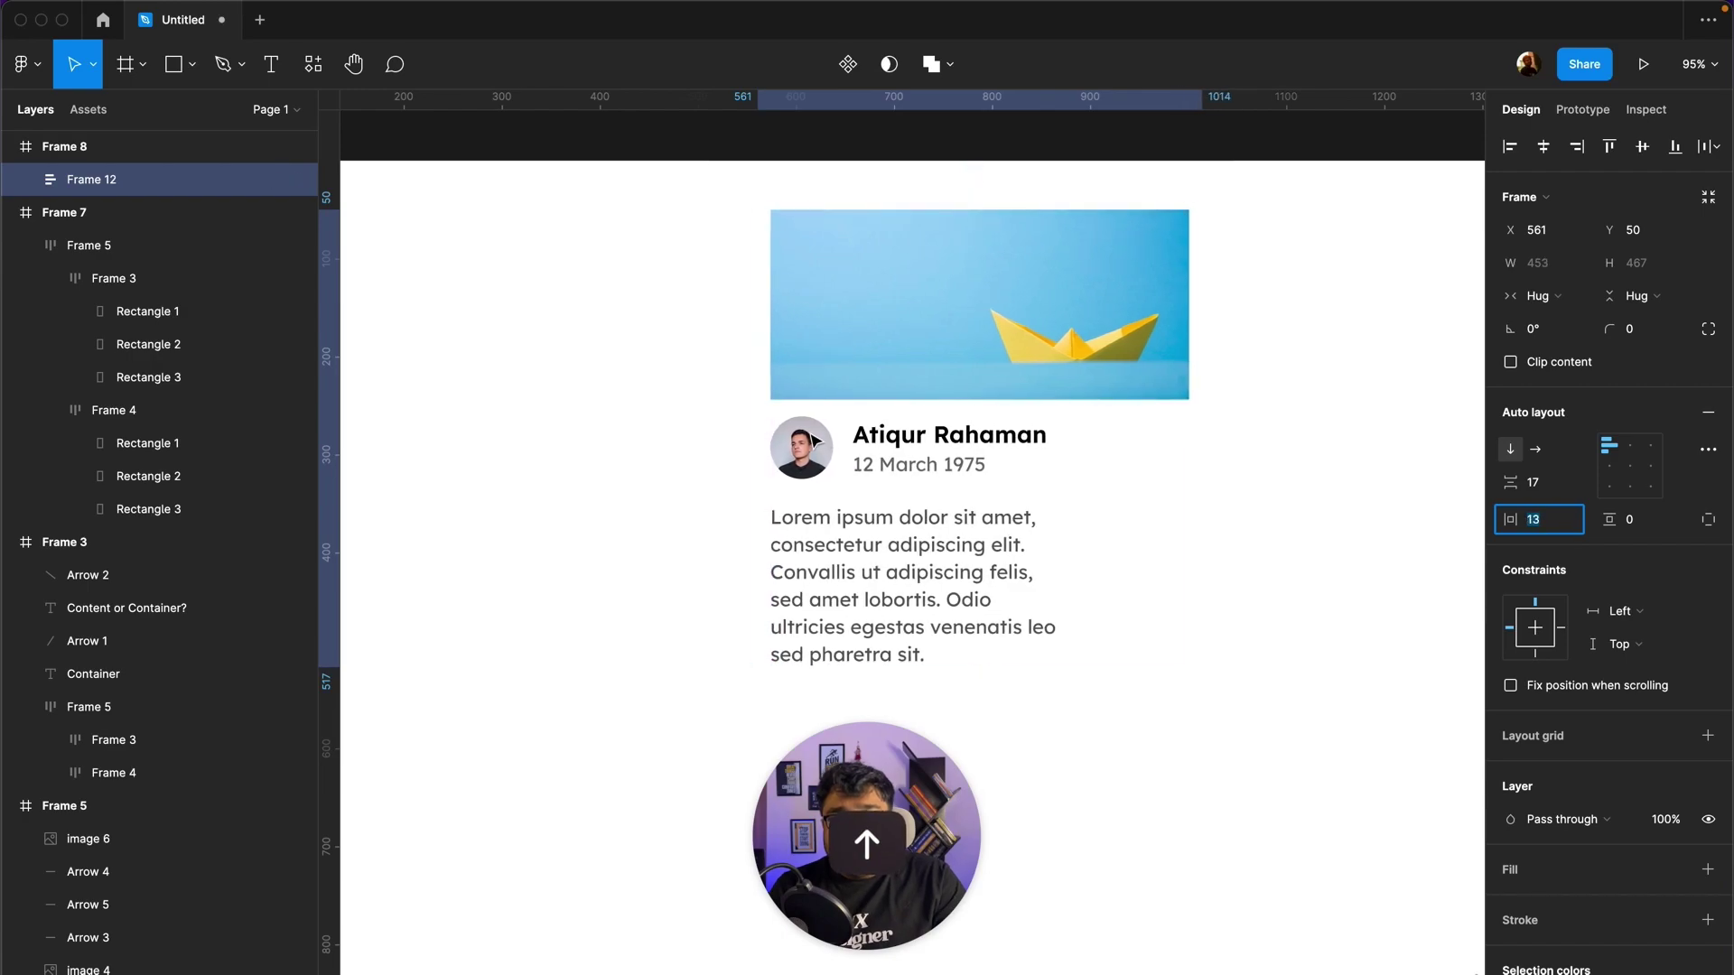
key(ctrl+z)
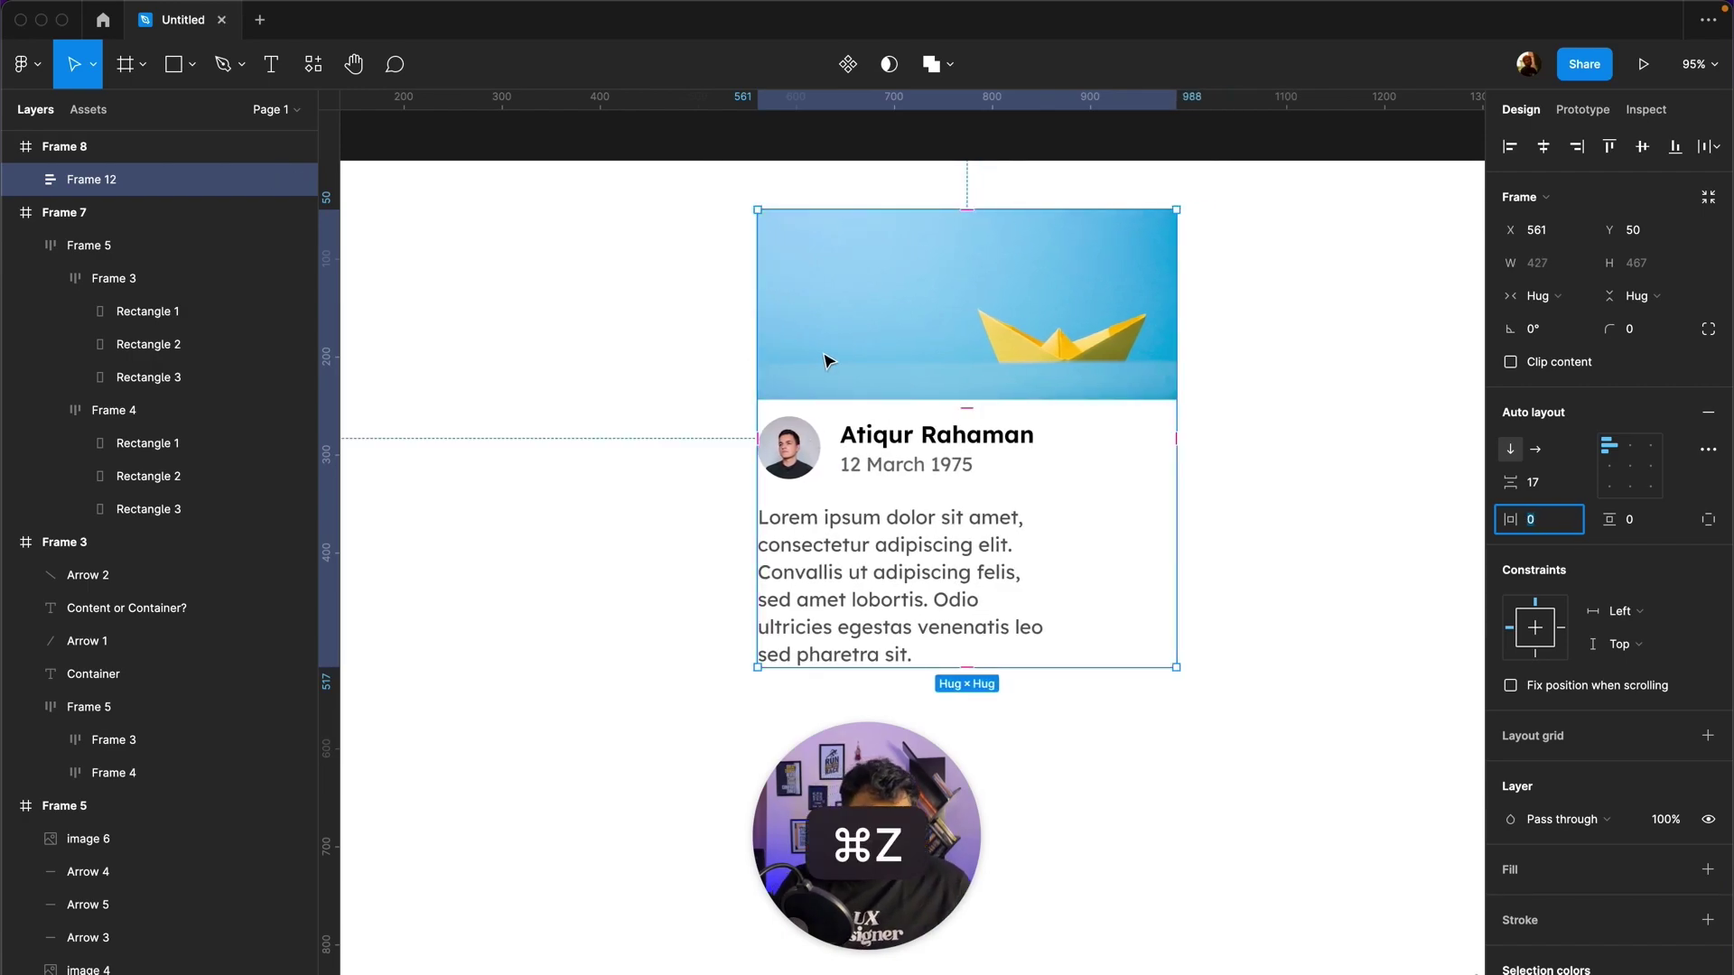
mouse_move(163, 179)
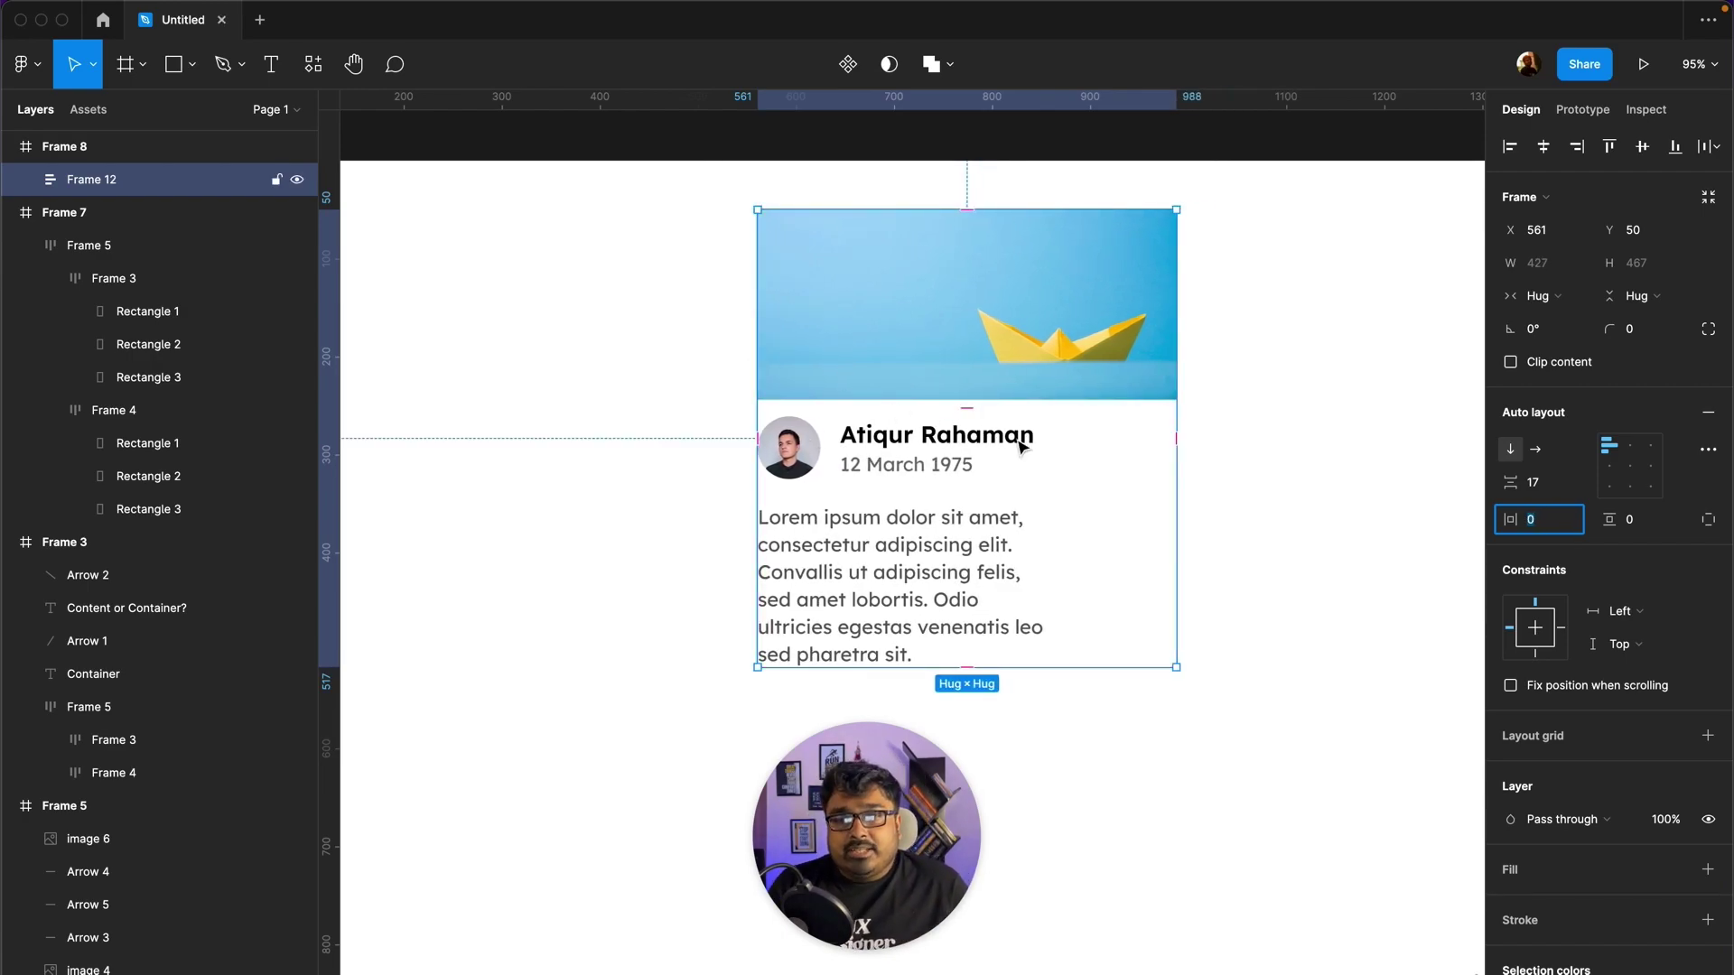
click(1339, 446)
click(955, 524)
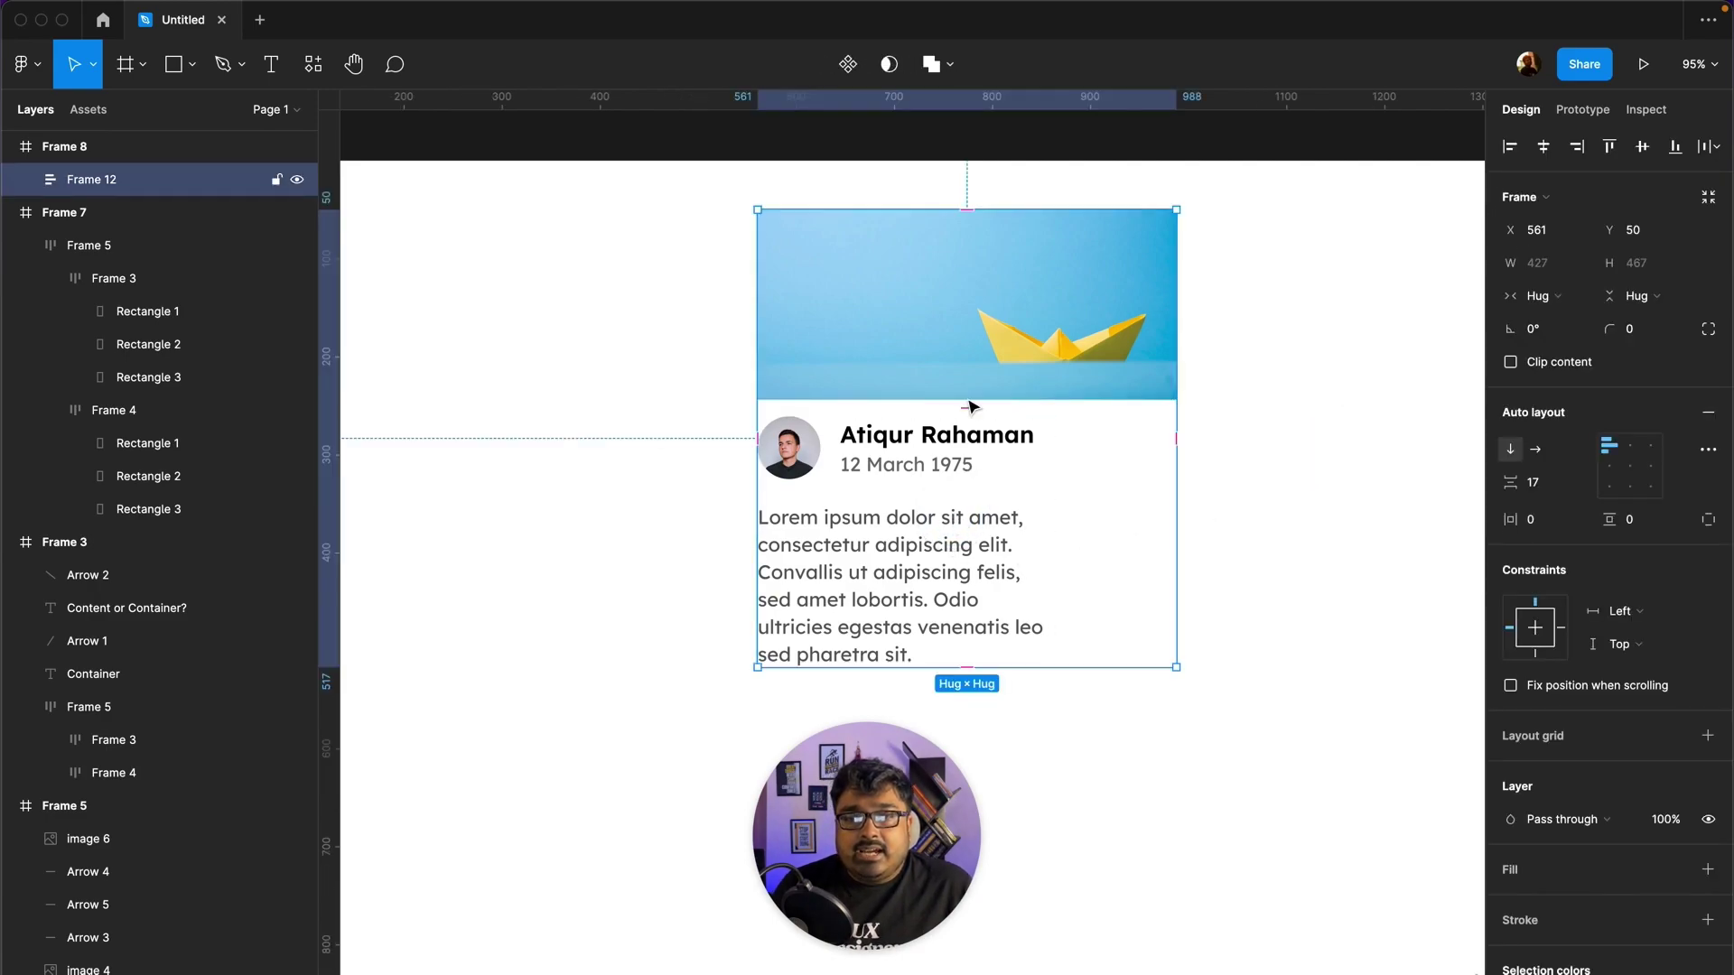
scroll(1673, 799, down, 2)
Step: Add a default thin black stroke to Frame 12, then reselect the outer card
scroll(1676, 800, down, 1)
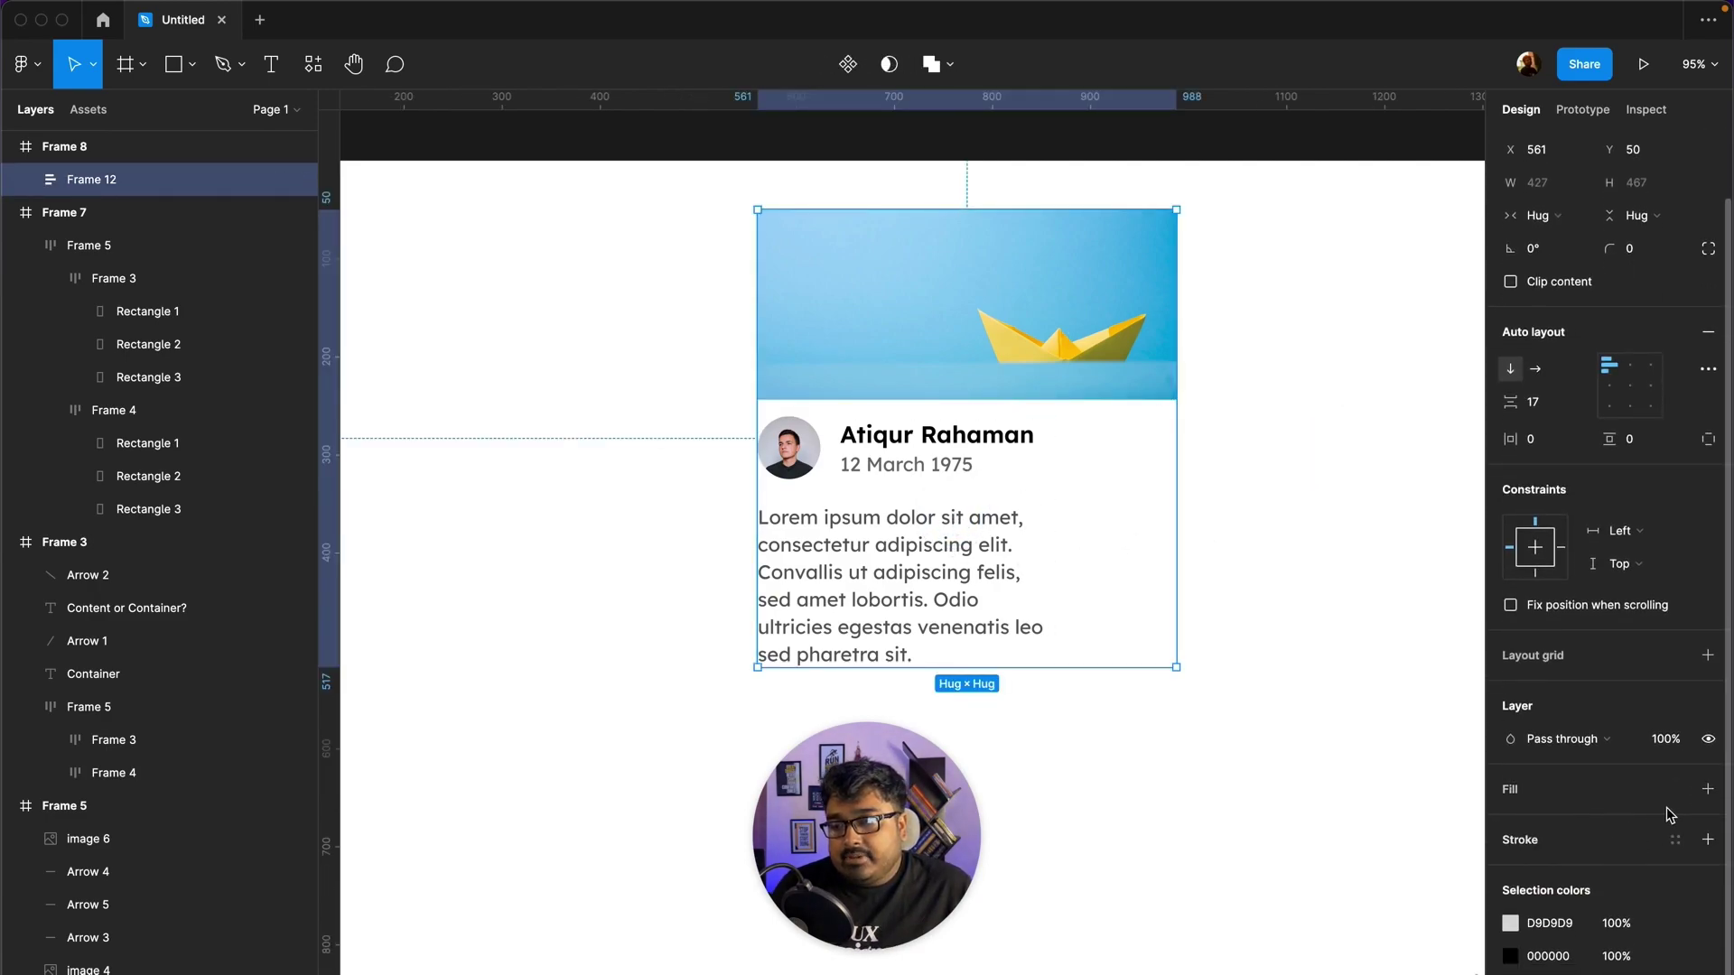
click(1675, 789)
click(1676, 789)
click(1675, 840)
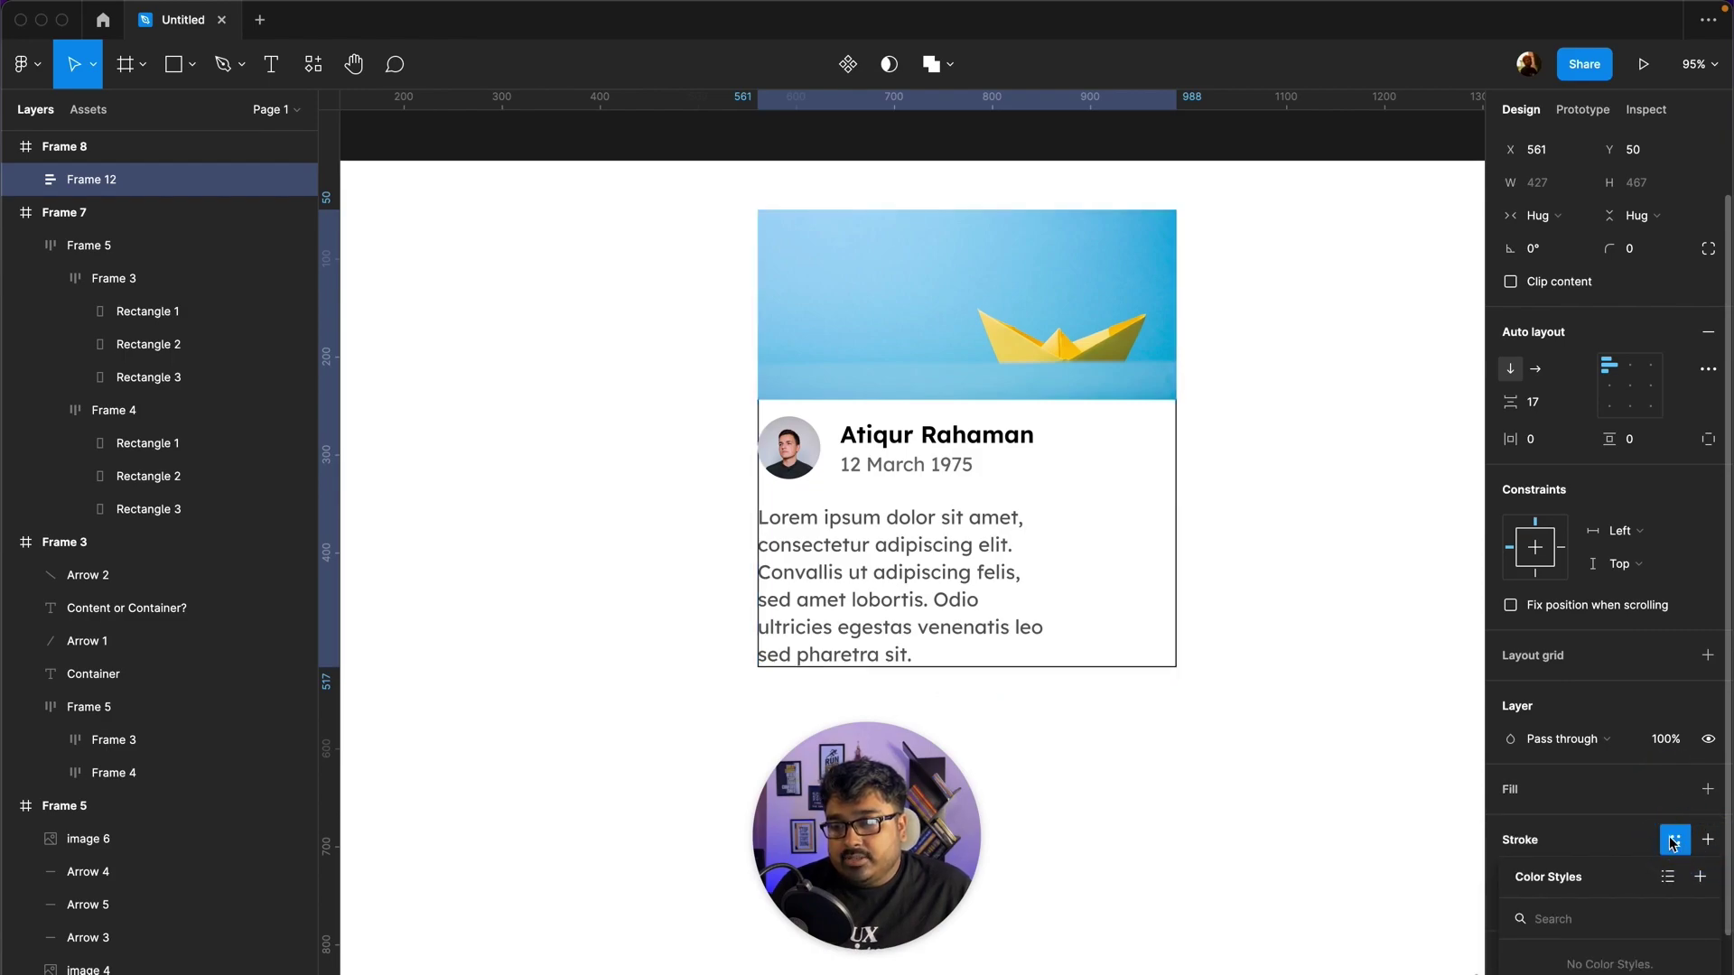
click(1624, 836)
click(1100, 749)
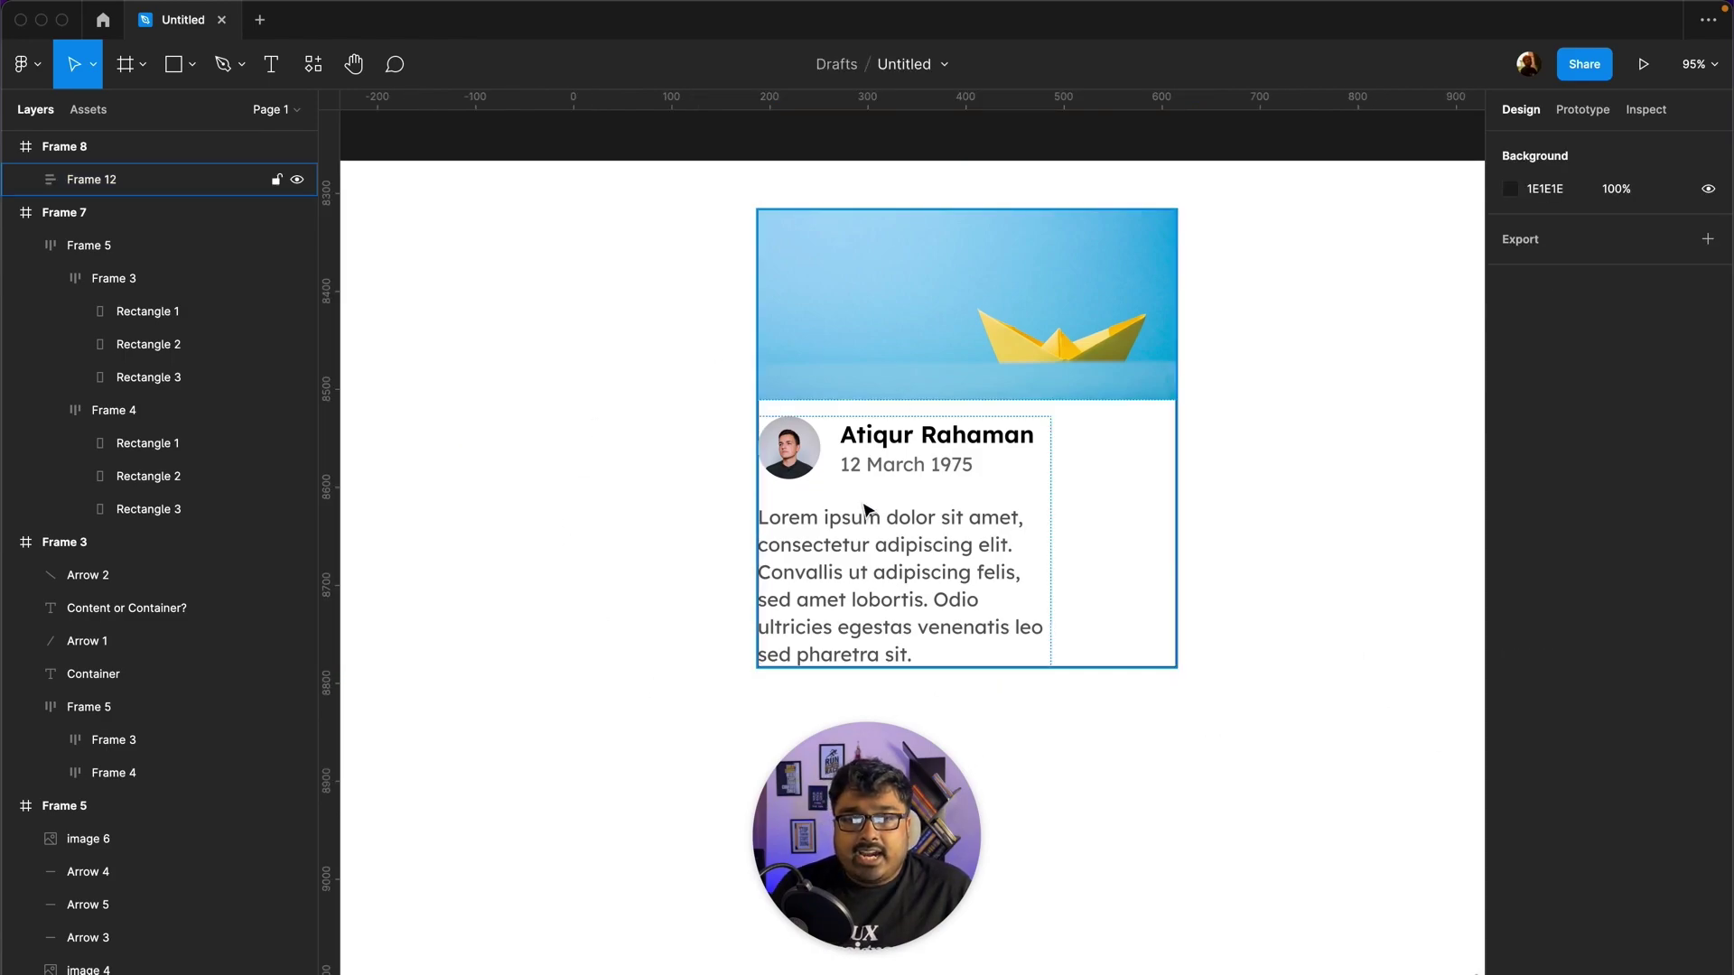
double_click(897, 485)
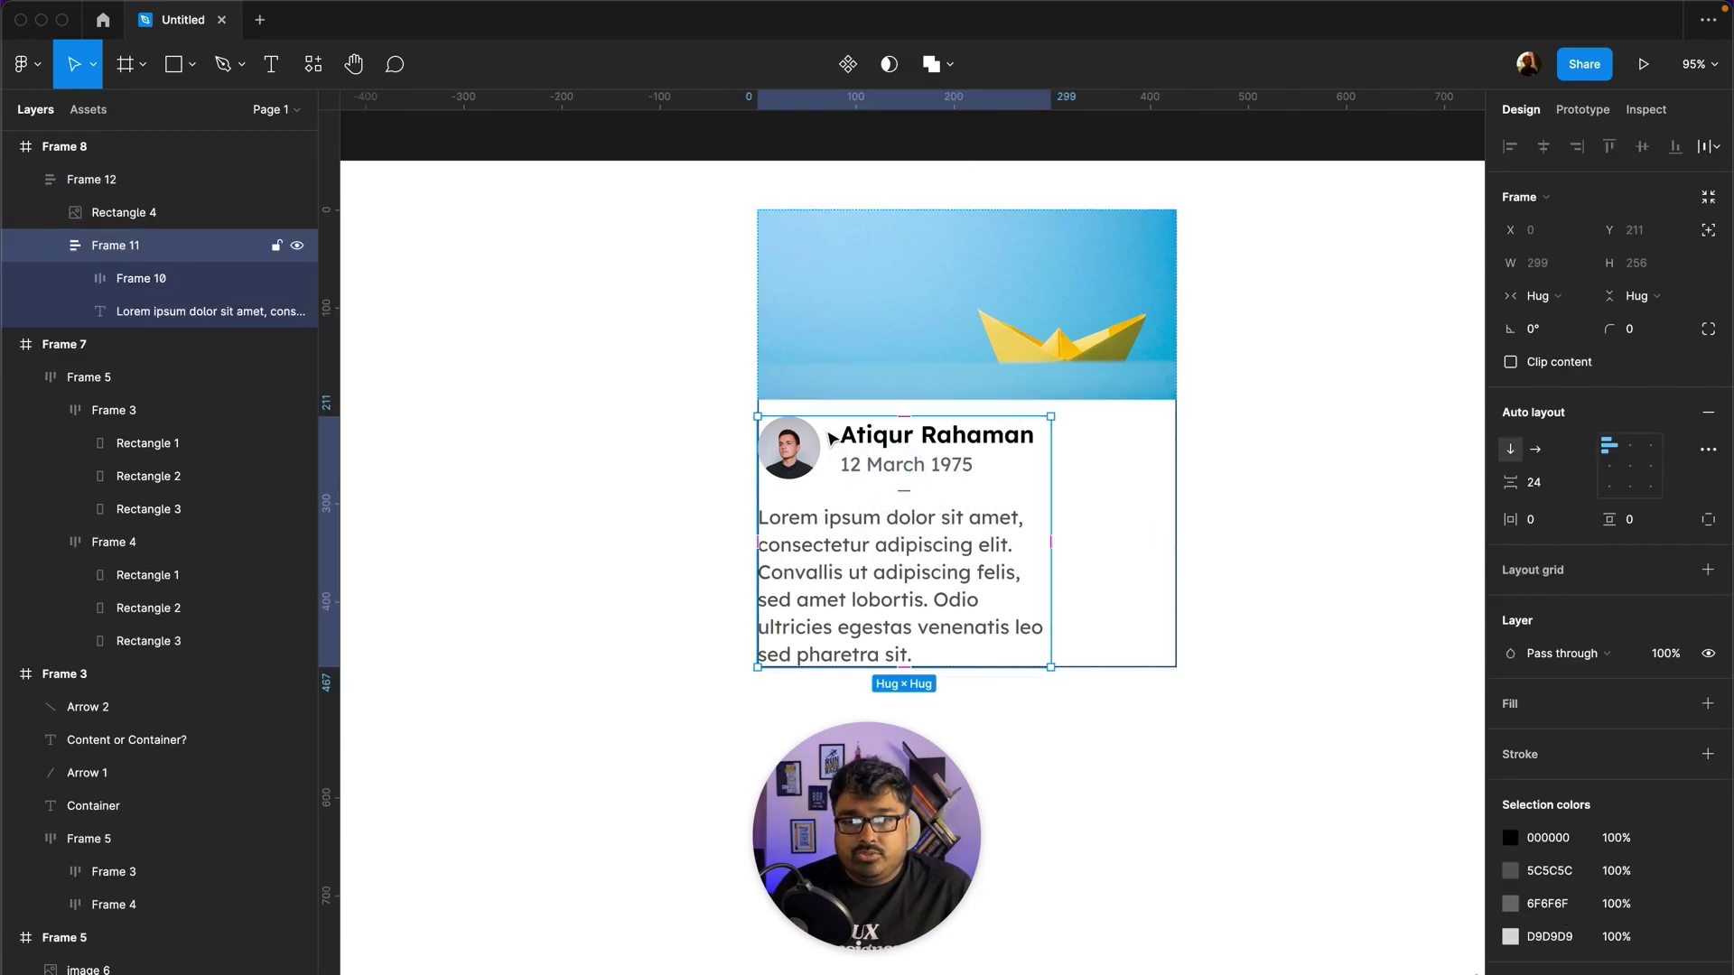
click(1293, 418)
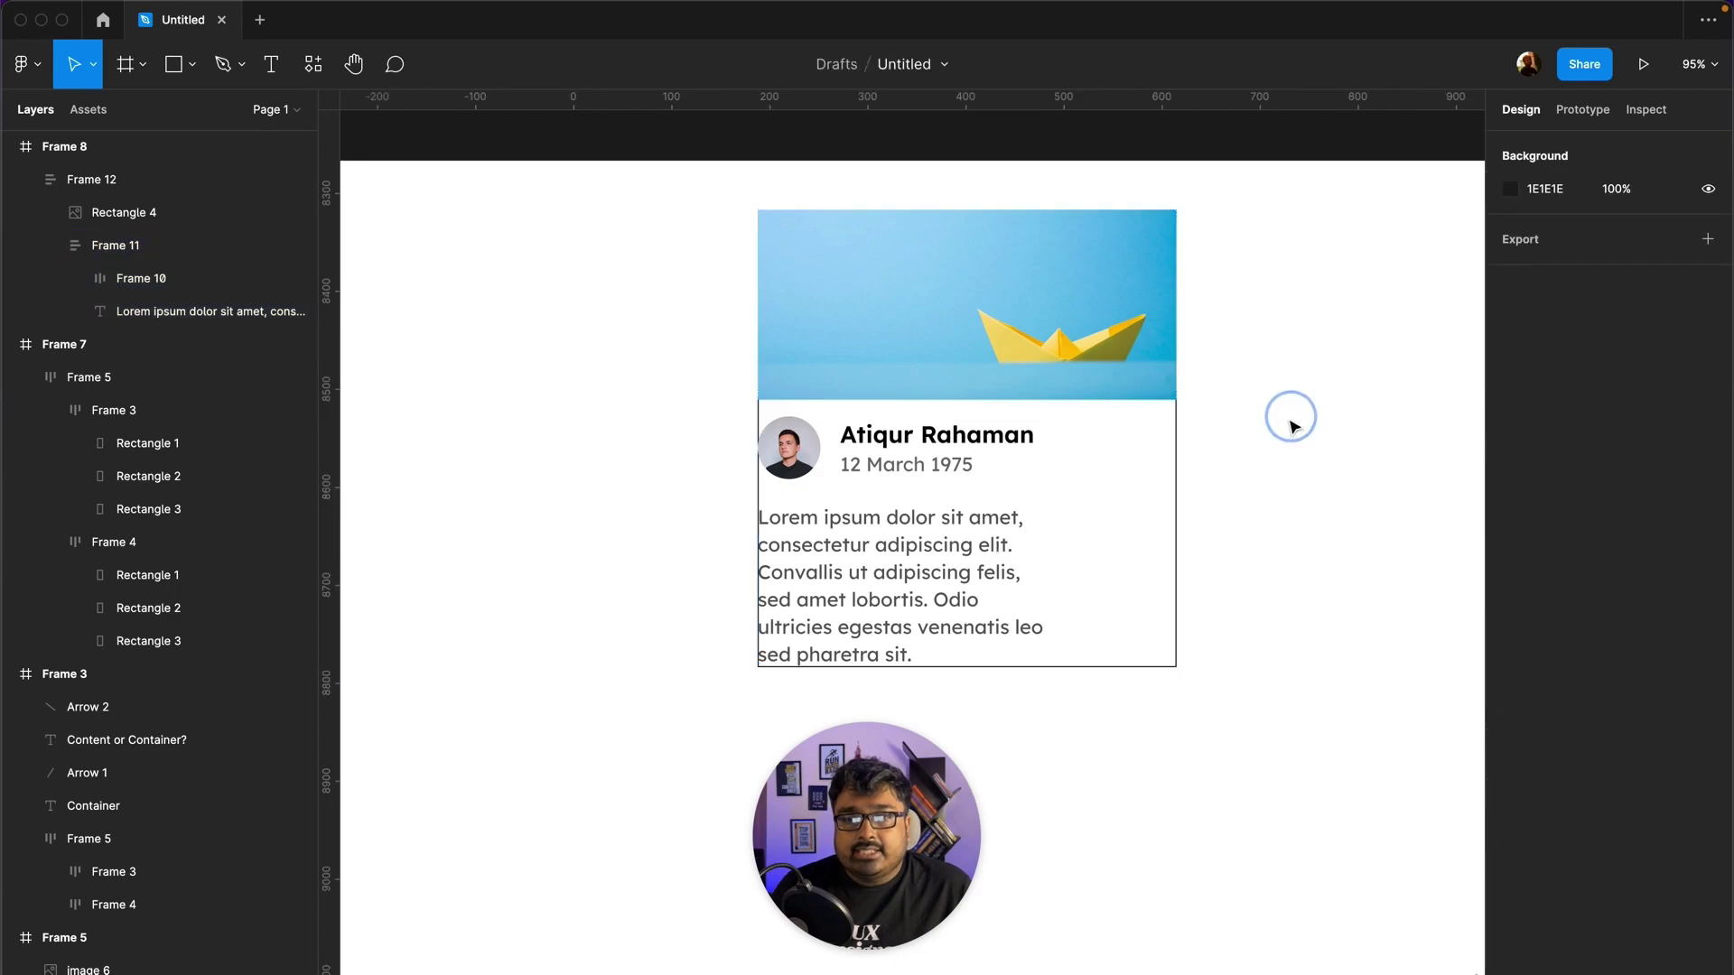
click(935, 496)
Step: Test the card's responsiveness by widening it, then undo the widening
click(967, 454)
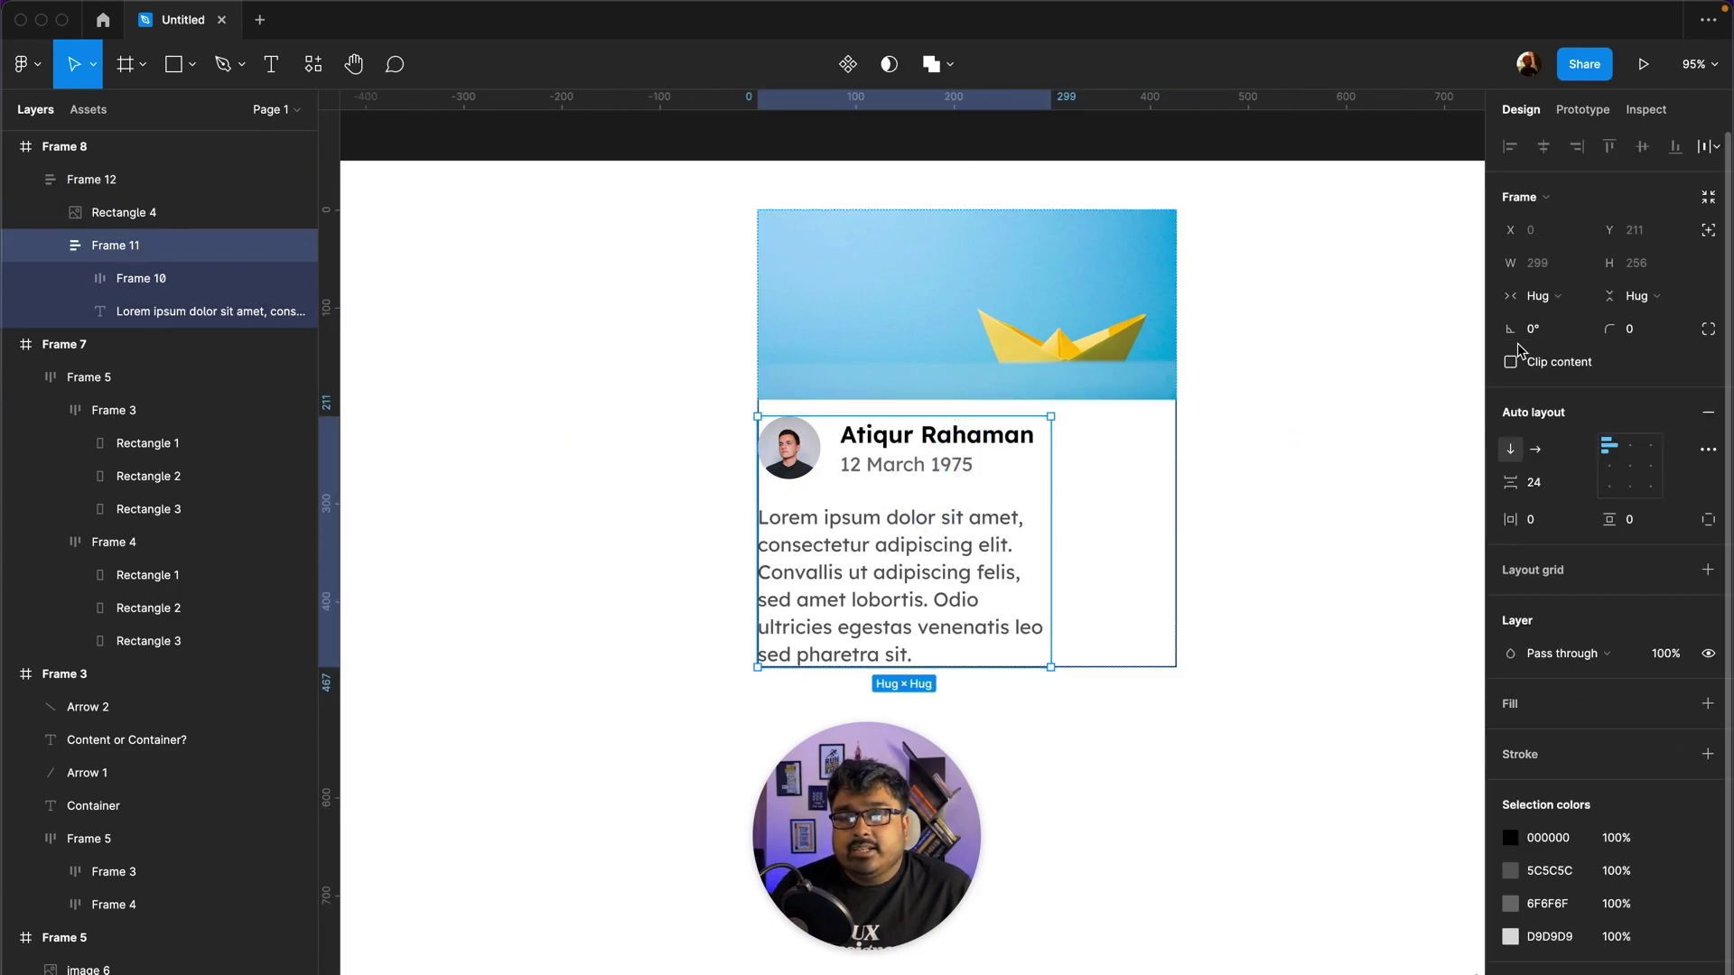
click(1547, 297)
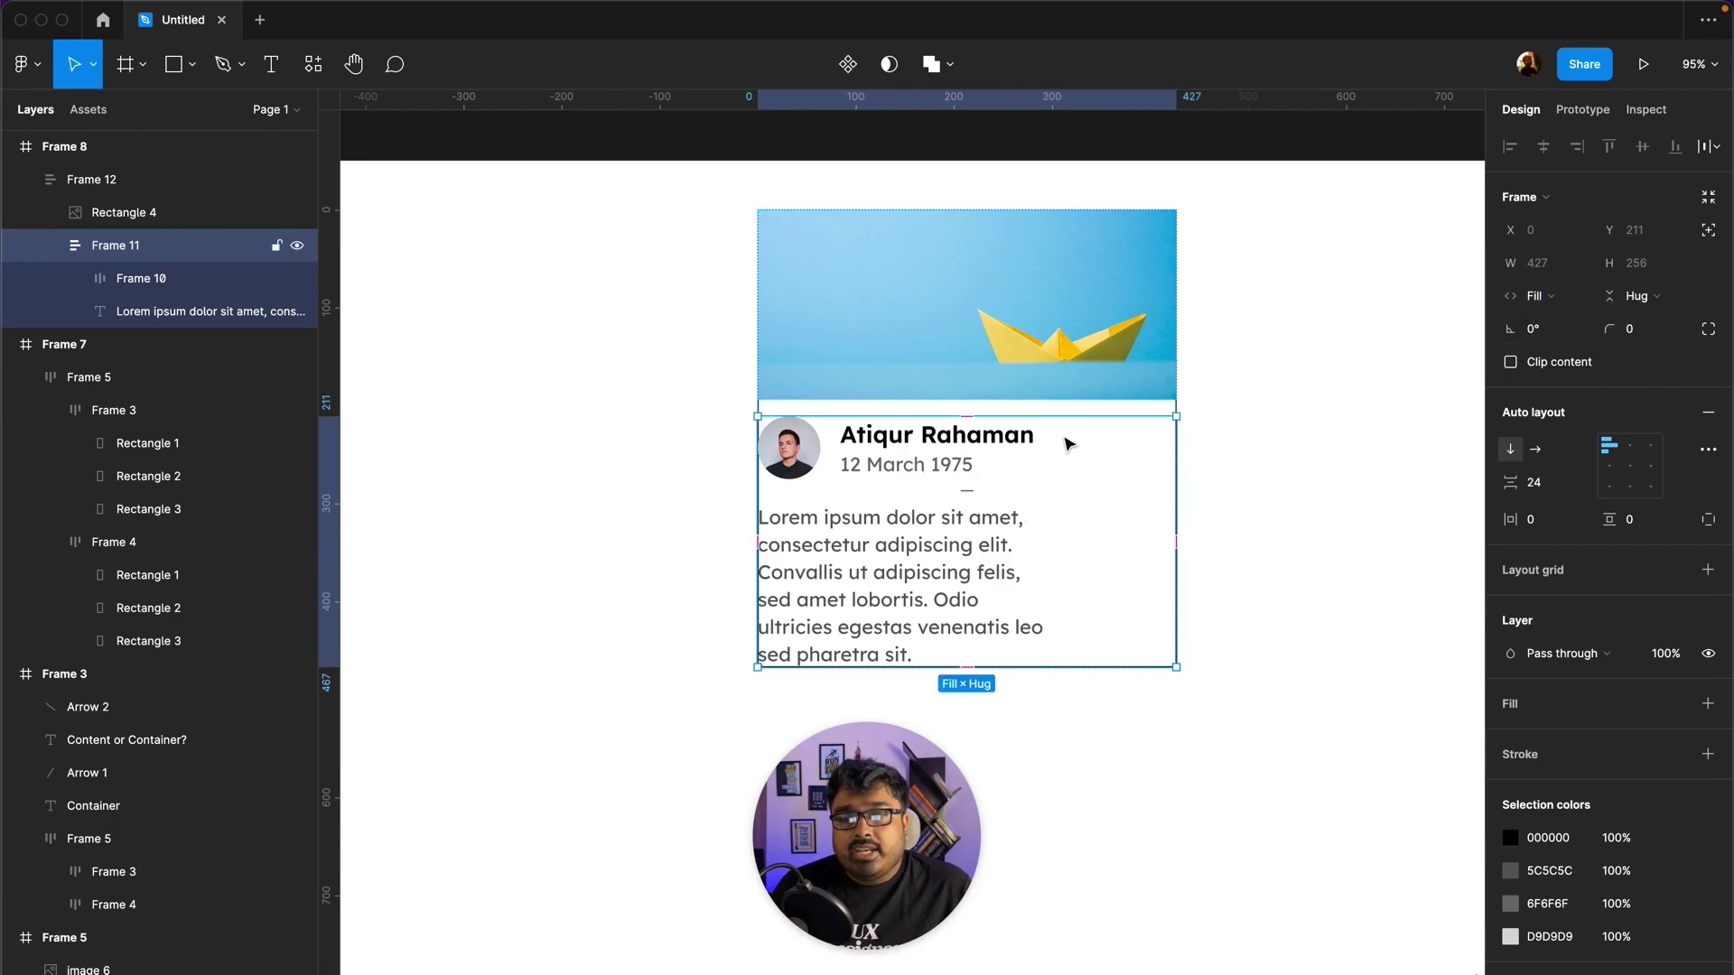
click(1256, 495)
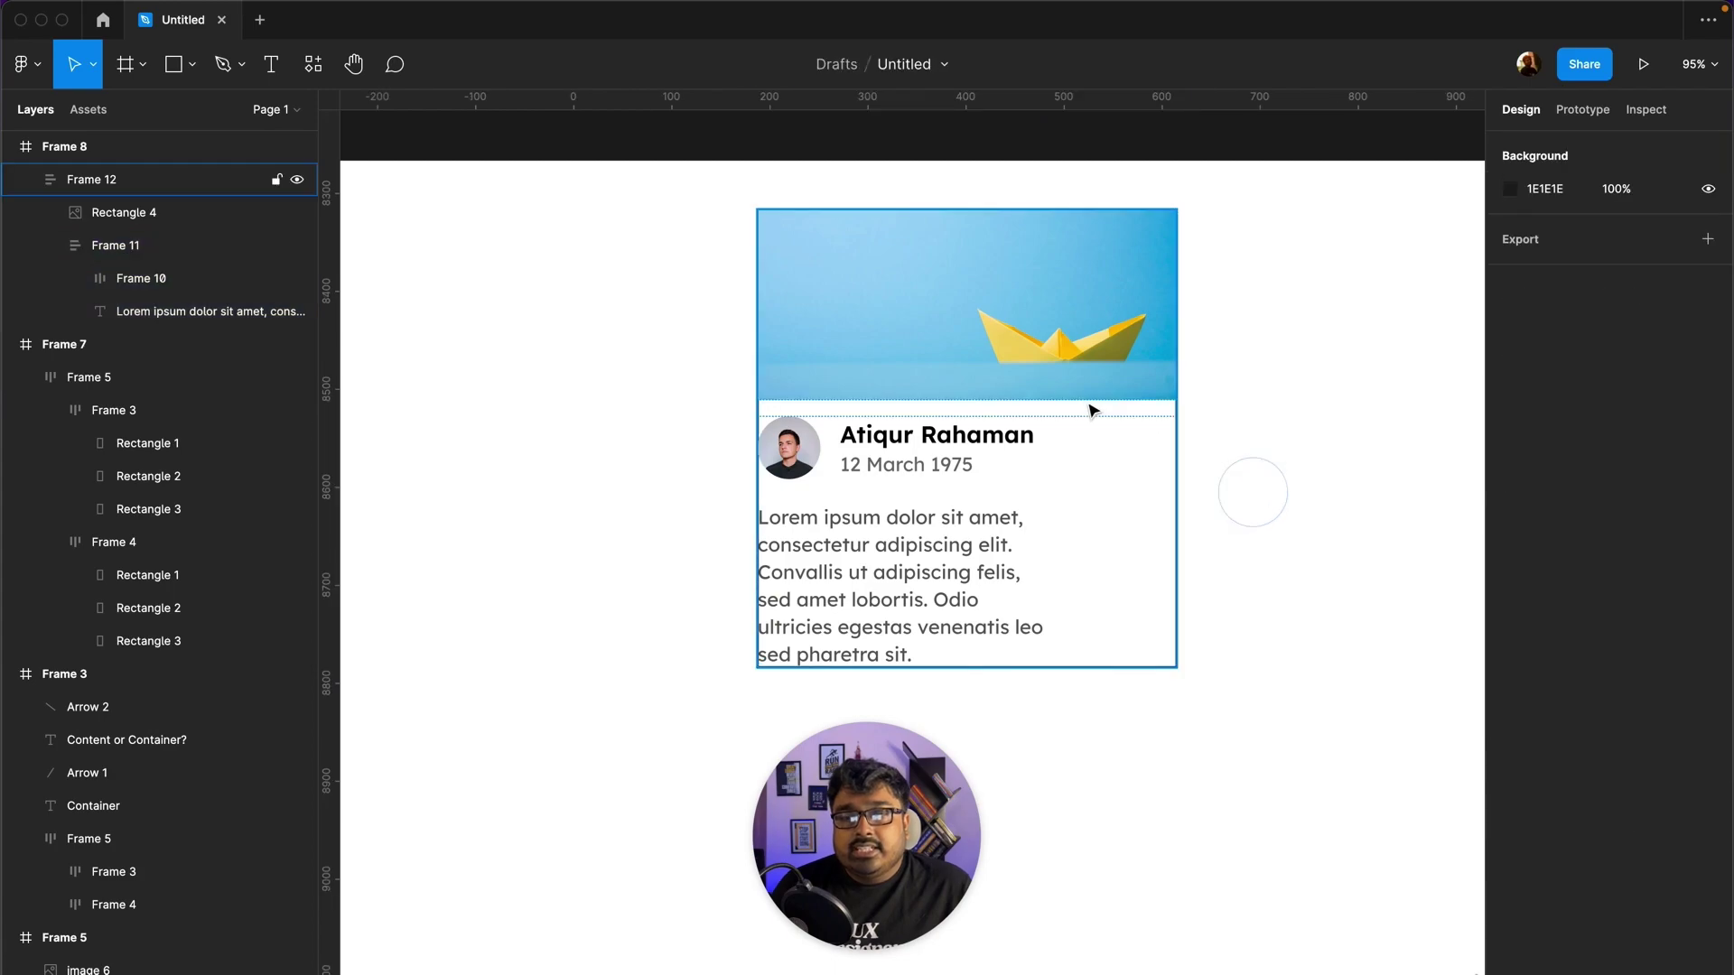
drag(1179, 372, 1279, 371)
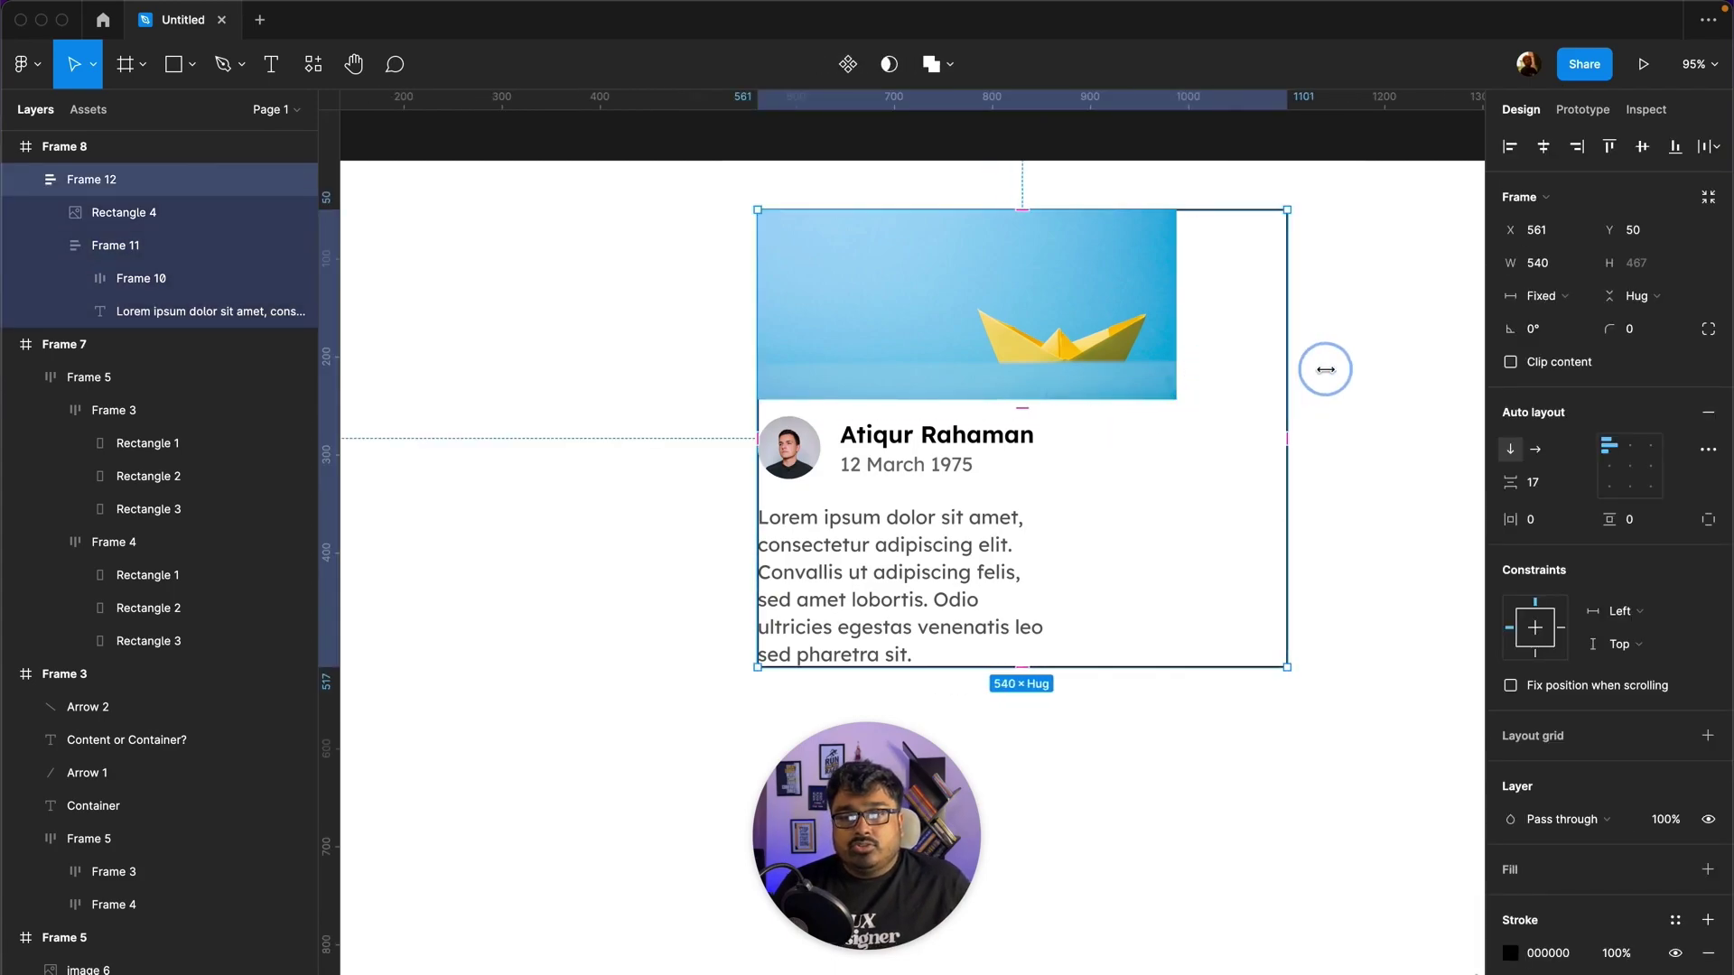
click(1030, 497)
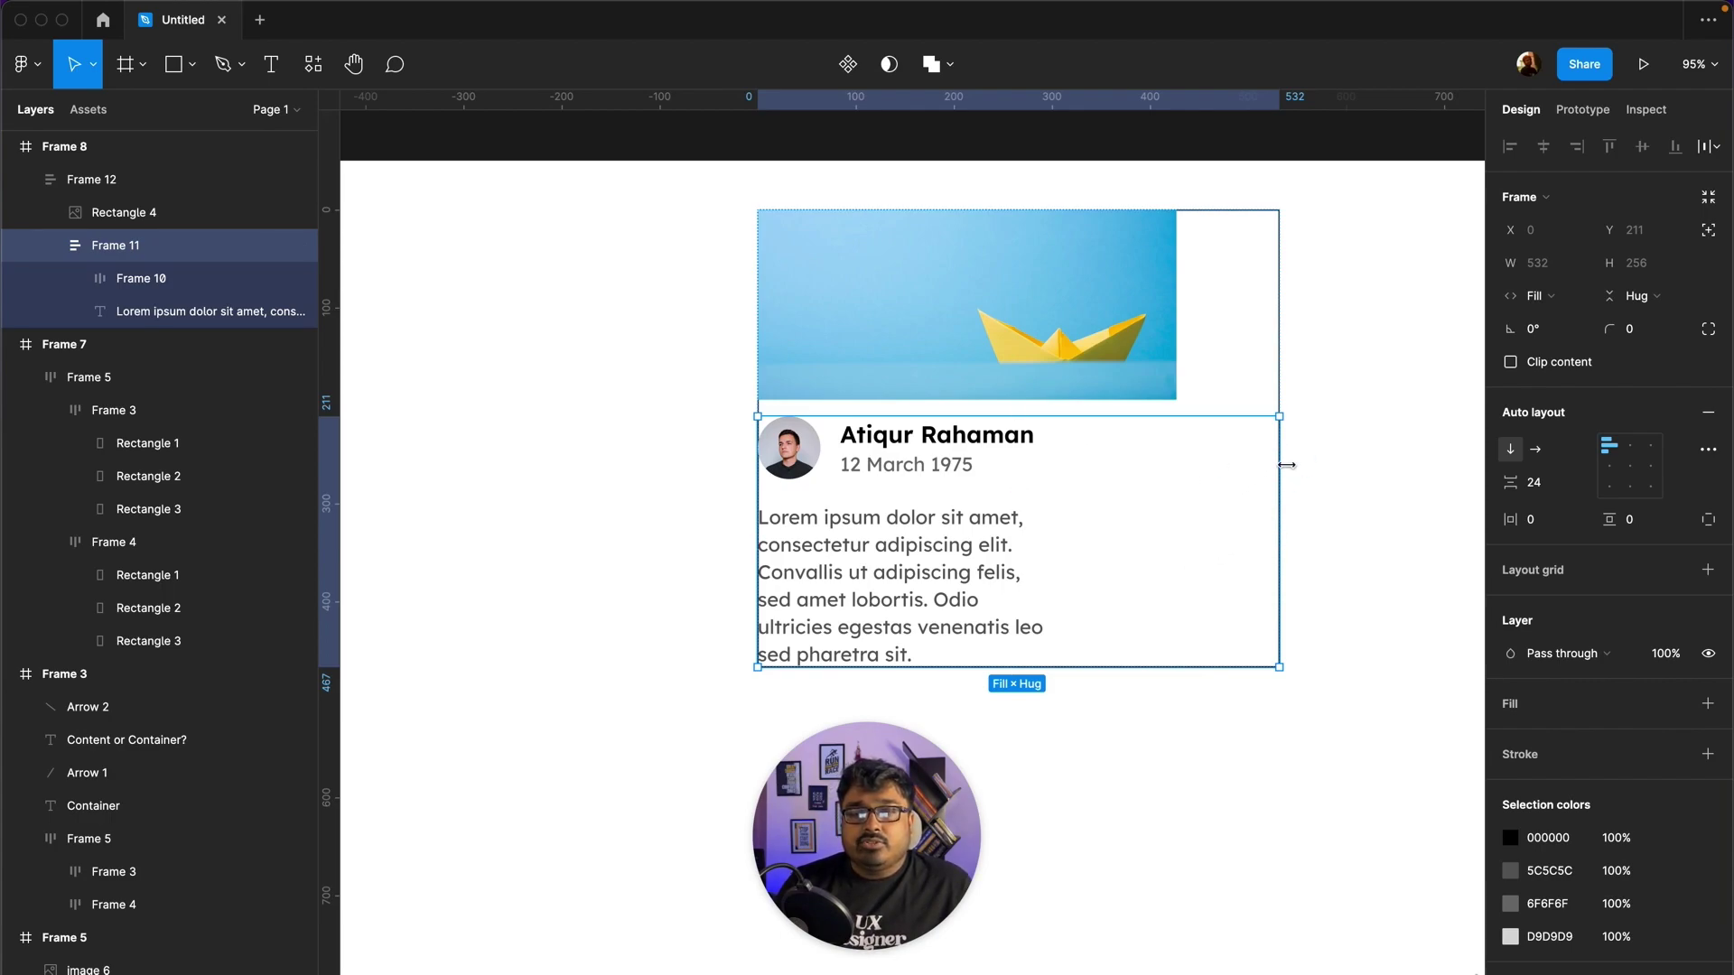
key(super+z)
key(super+z)
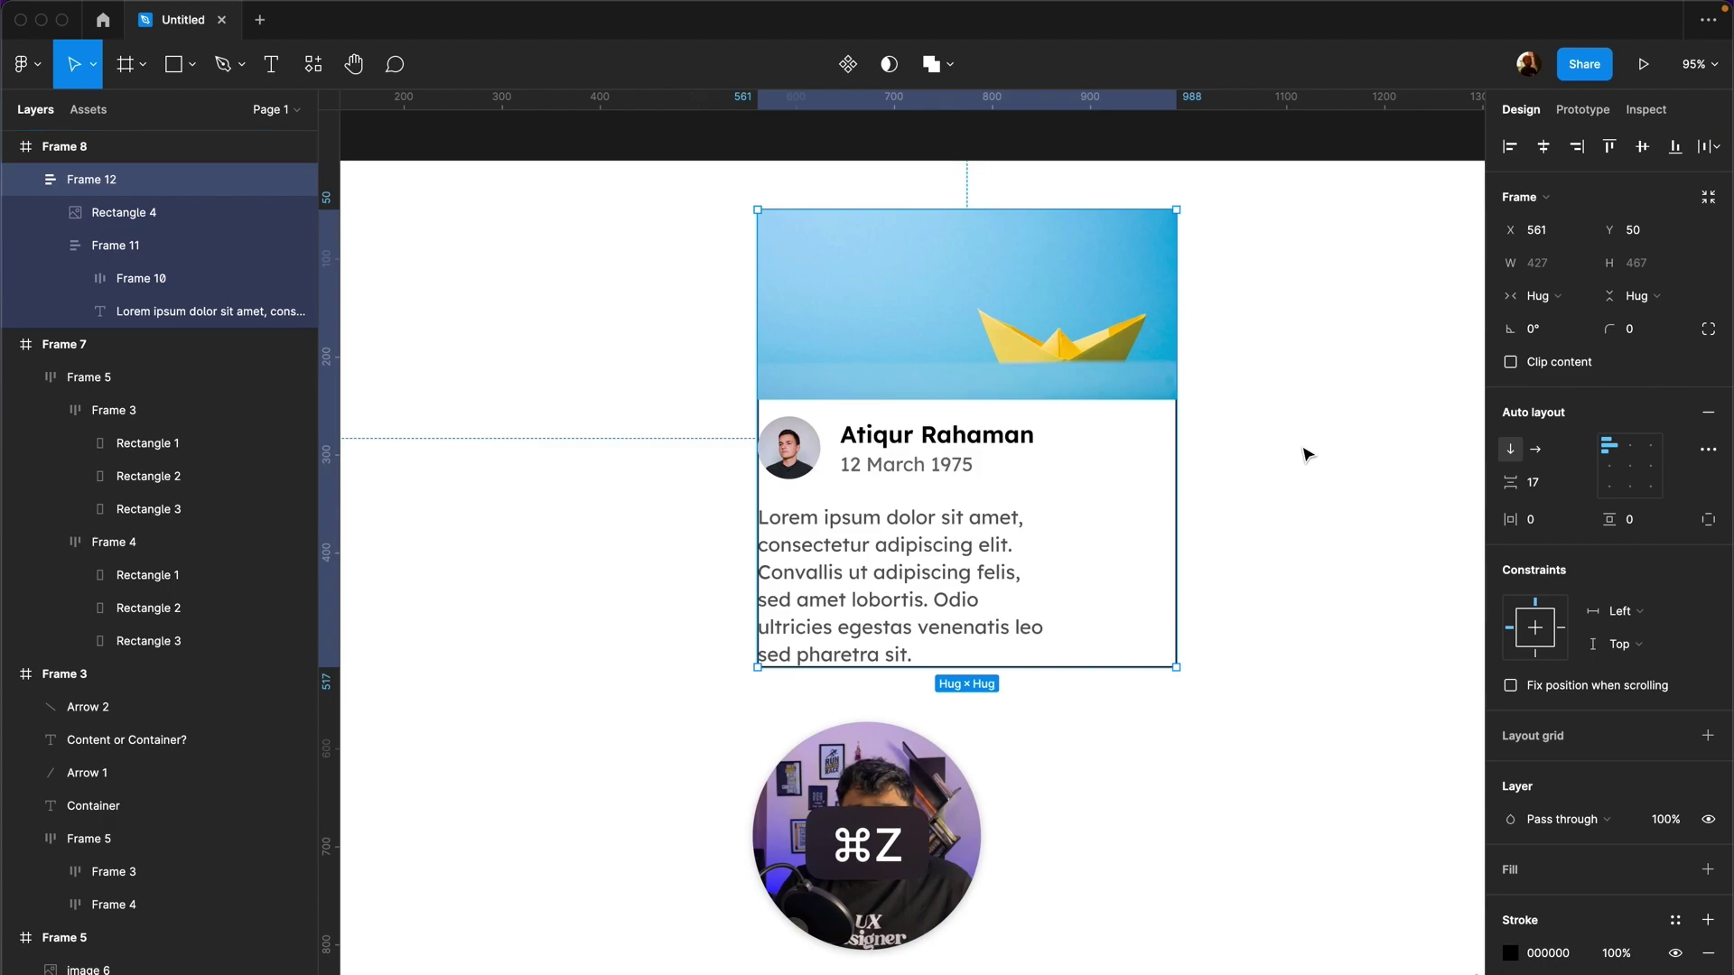
click(1307, 454)
click(1096, 372)
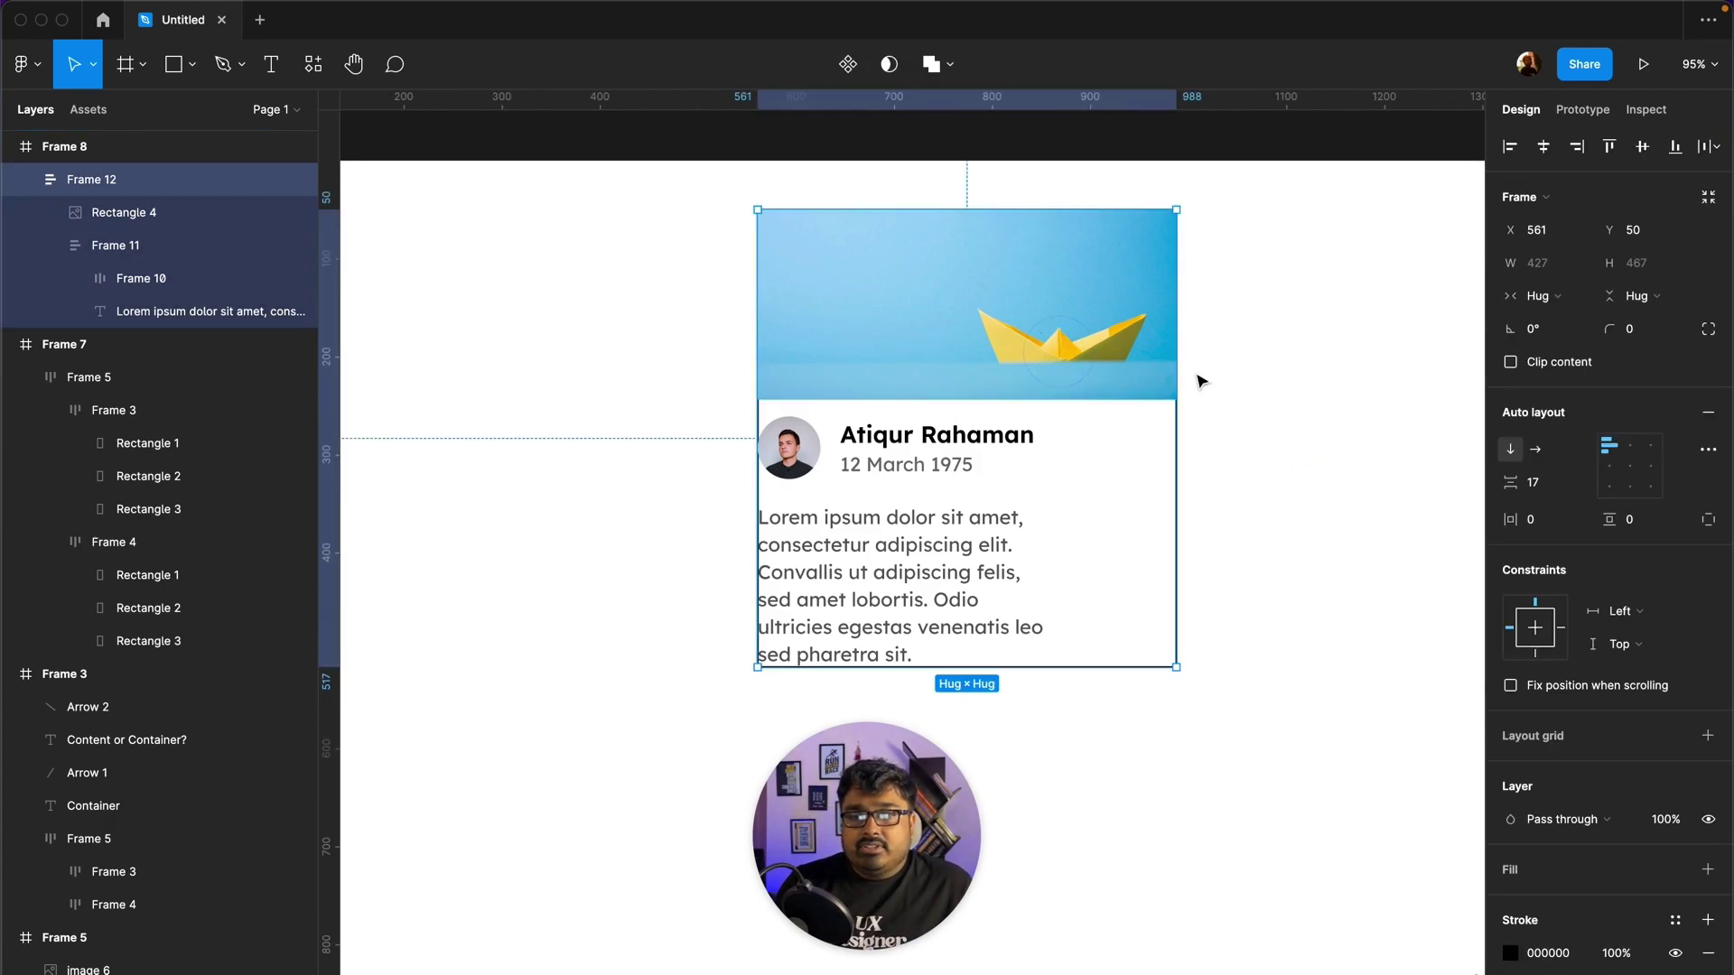
Step: Set Rectangle 4's width to Fill container and resize the card back to 452 wide
drag(1176, 358, 1348, 360)
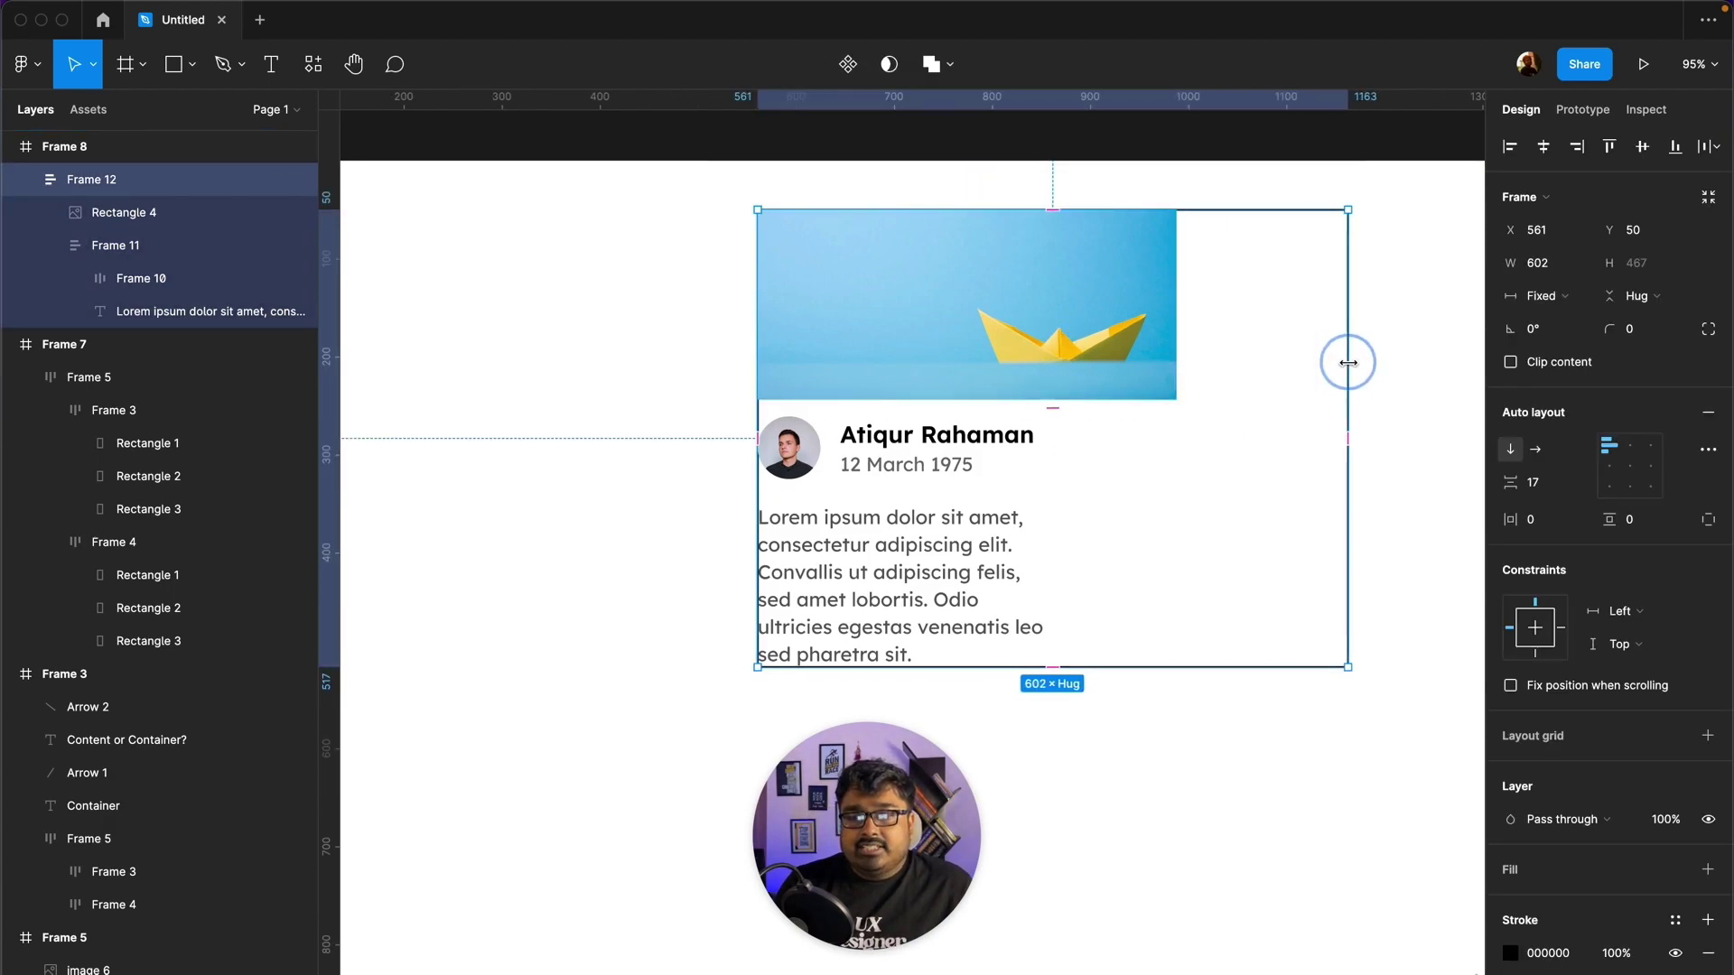
double_click(1088, 327)
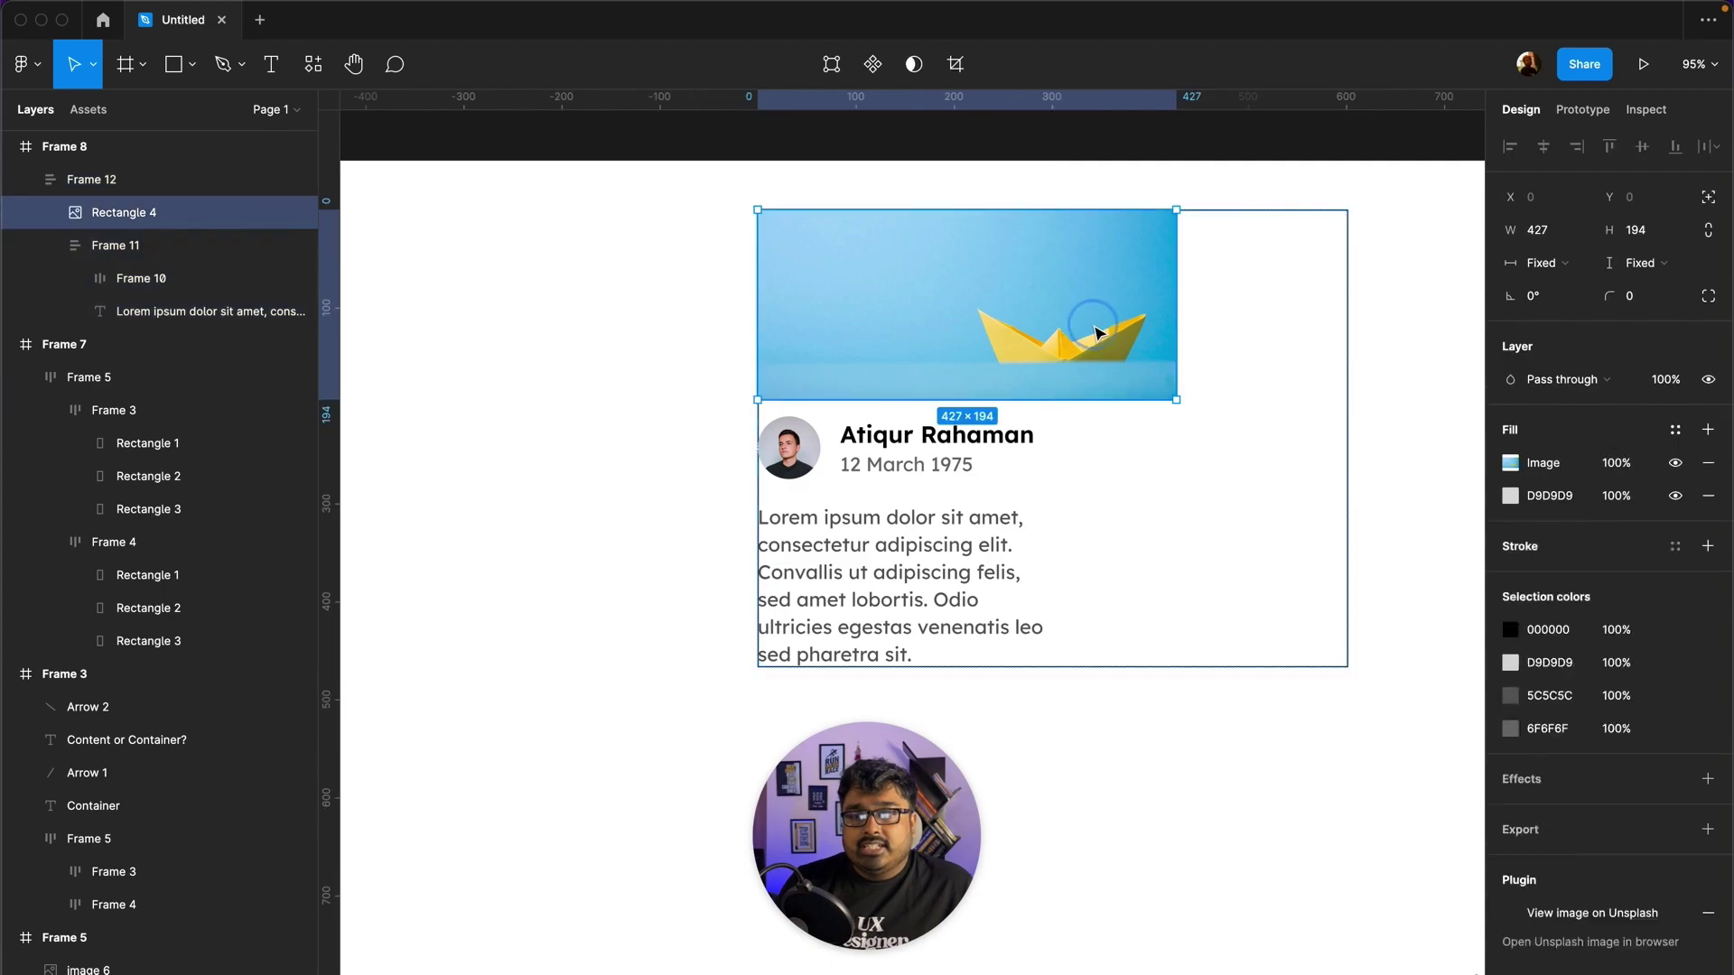
click(1554, 264)
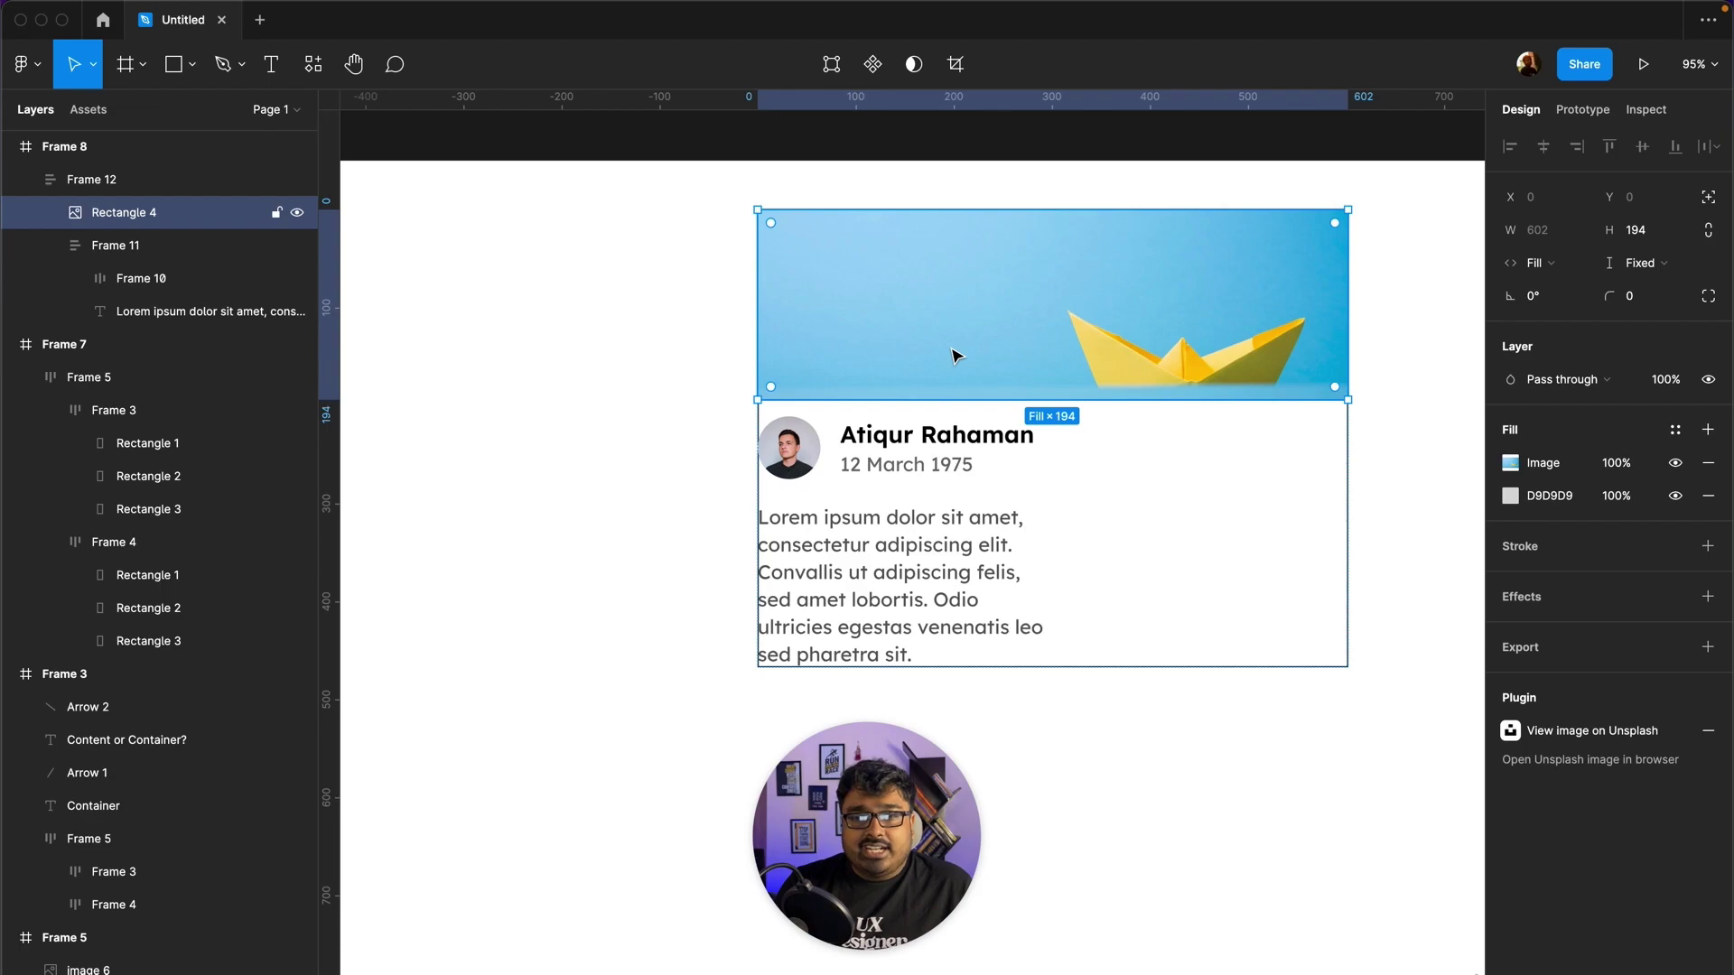
click(1395, 372)
click(1260, 363)
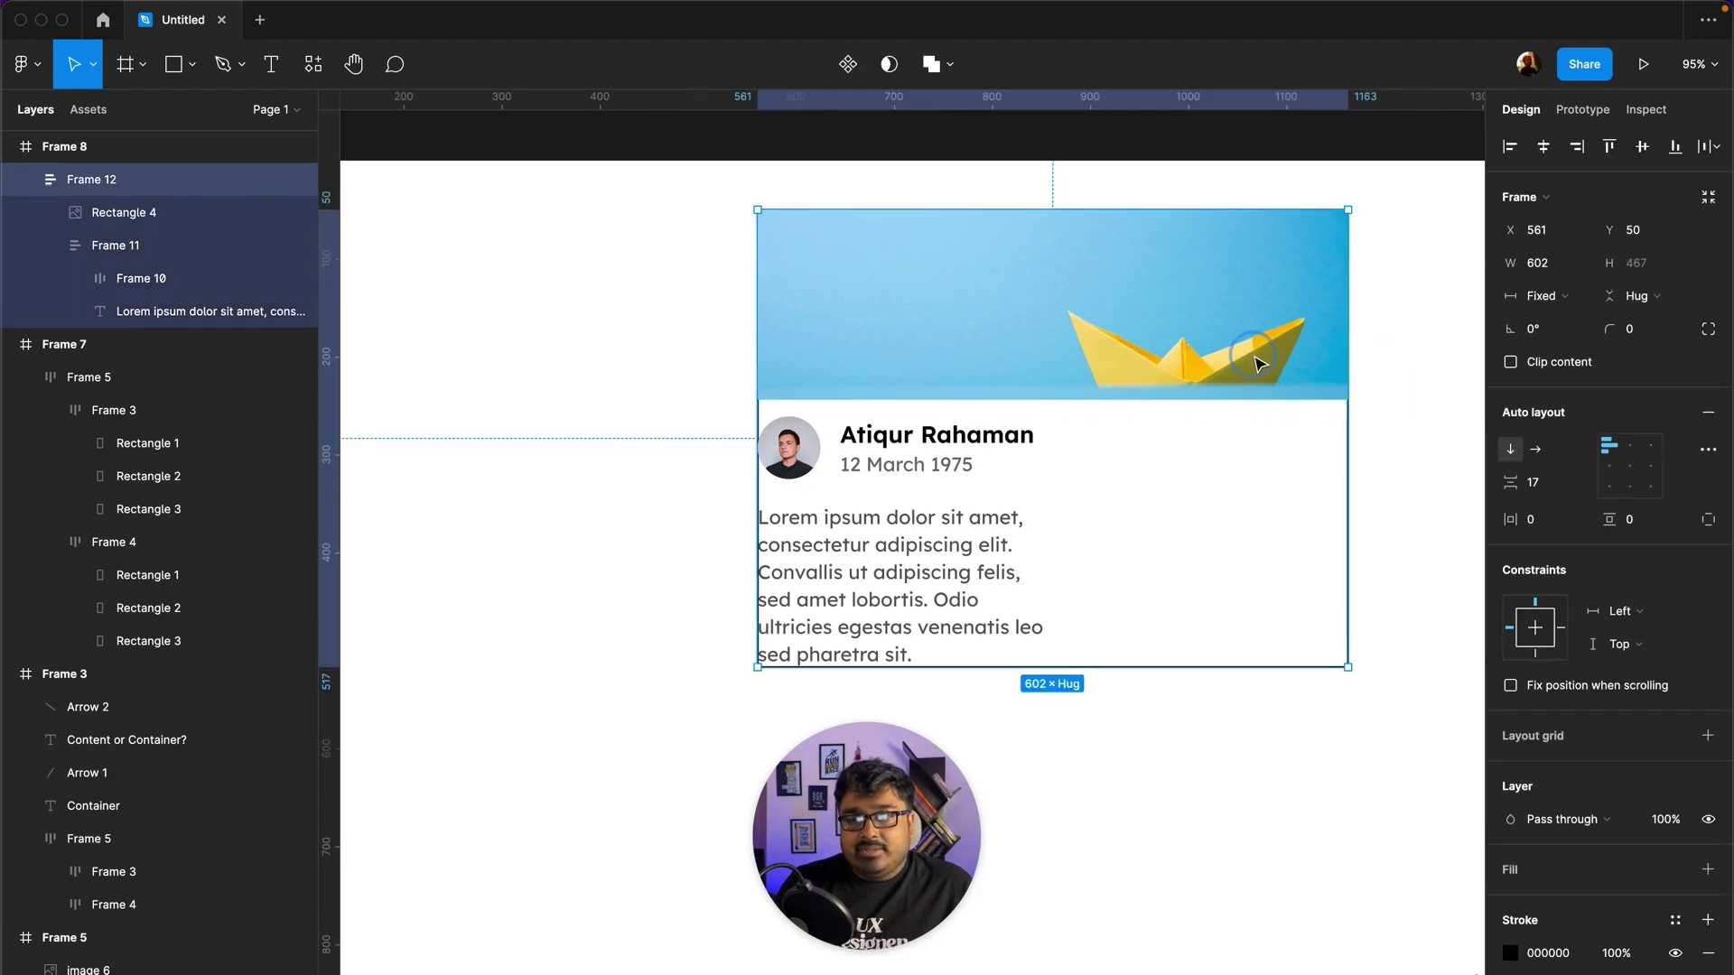
drag(1354, 408, 1201, 459)
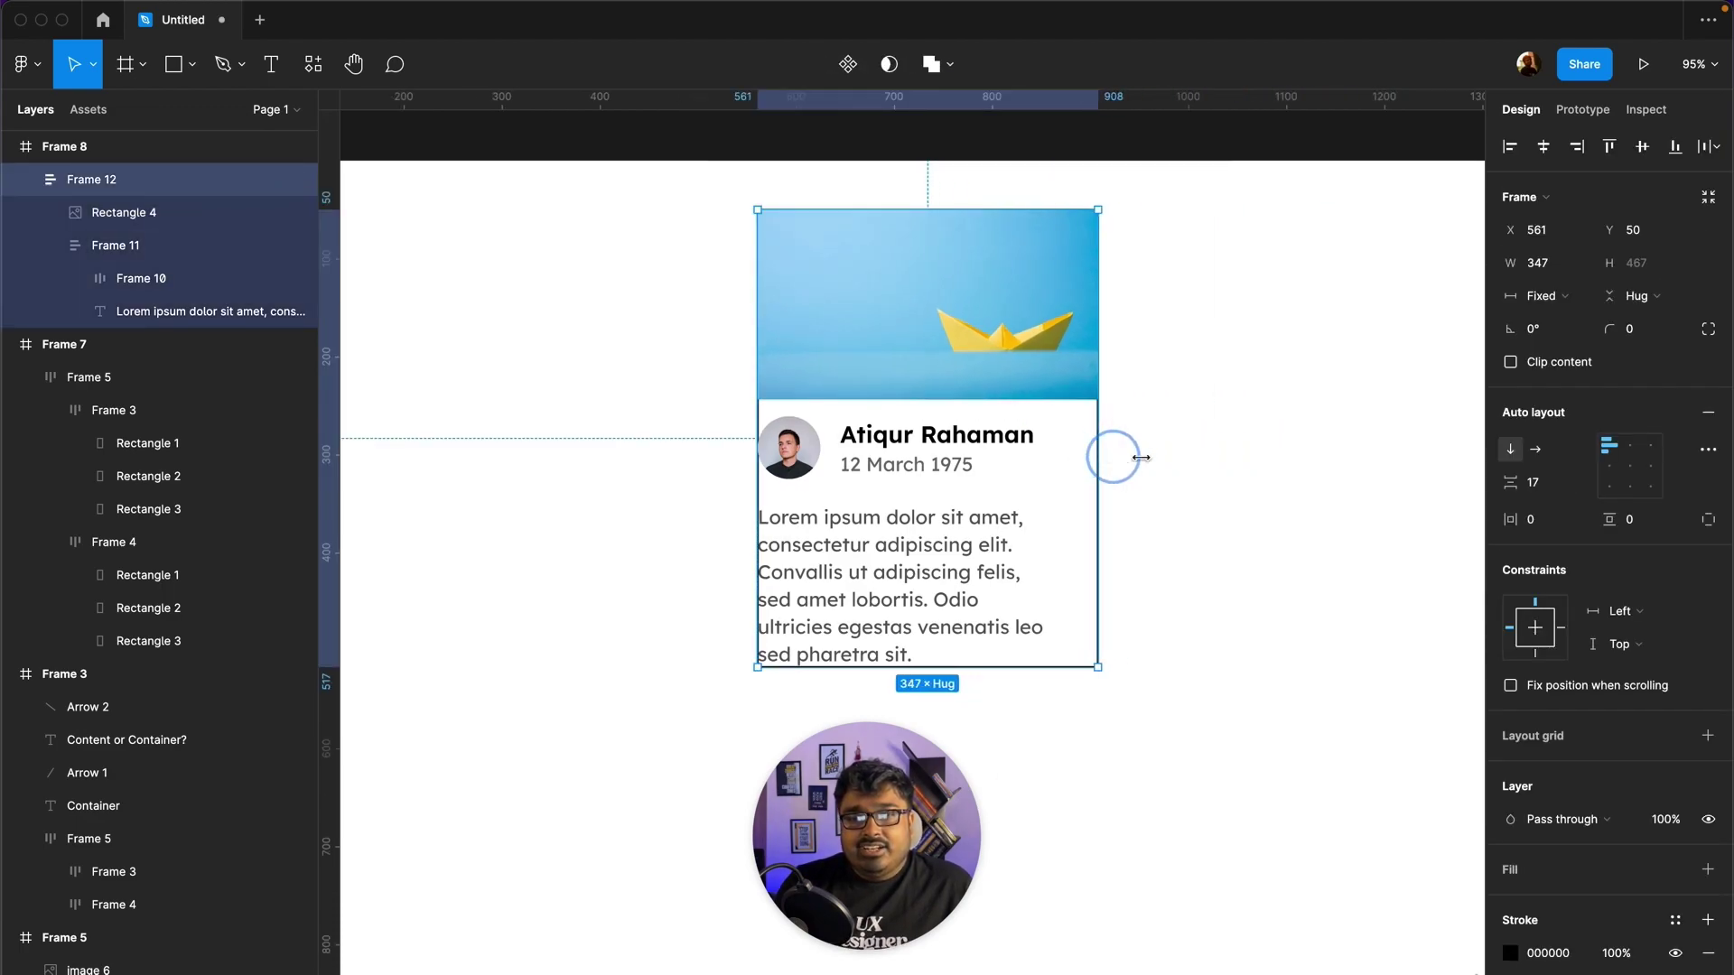
click(909, 495)
click(993, 287)
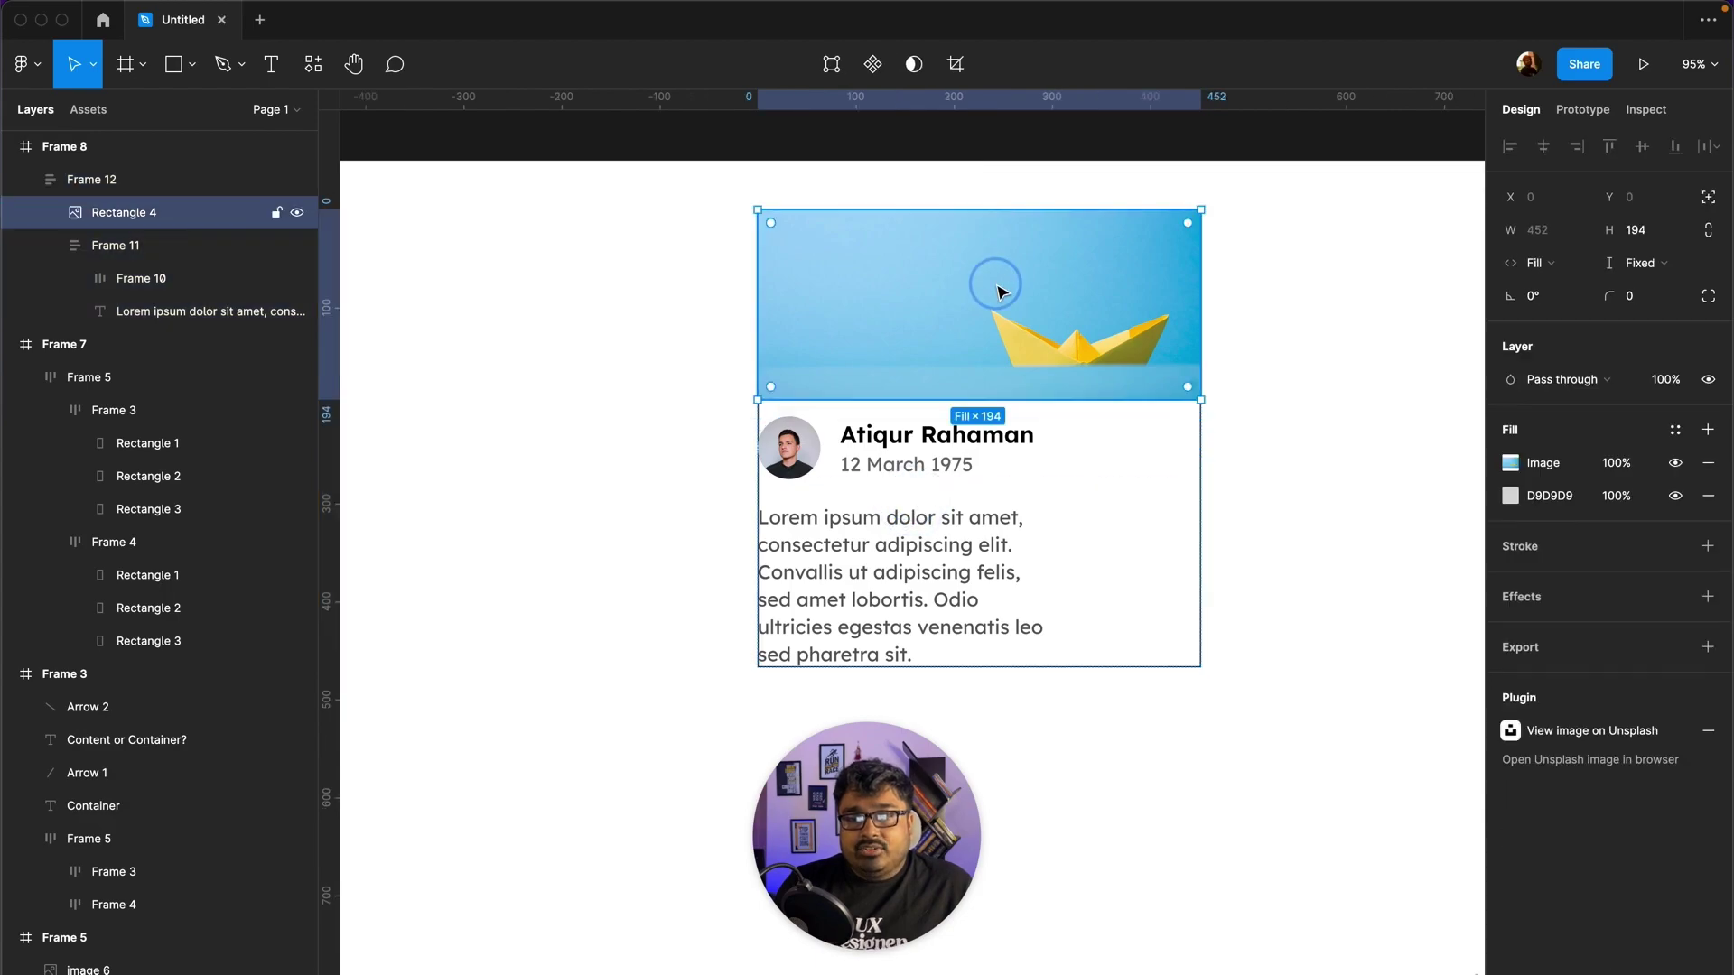
click(1297, 484)
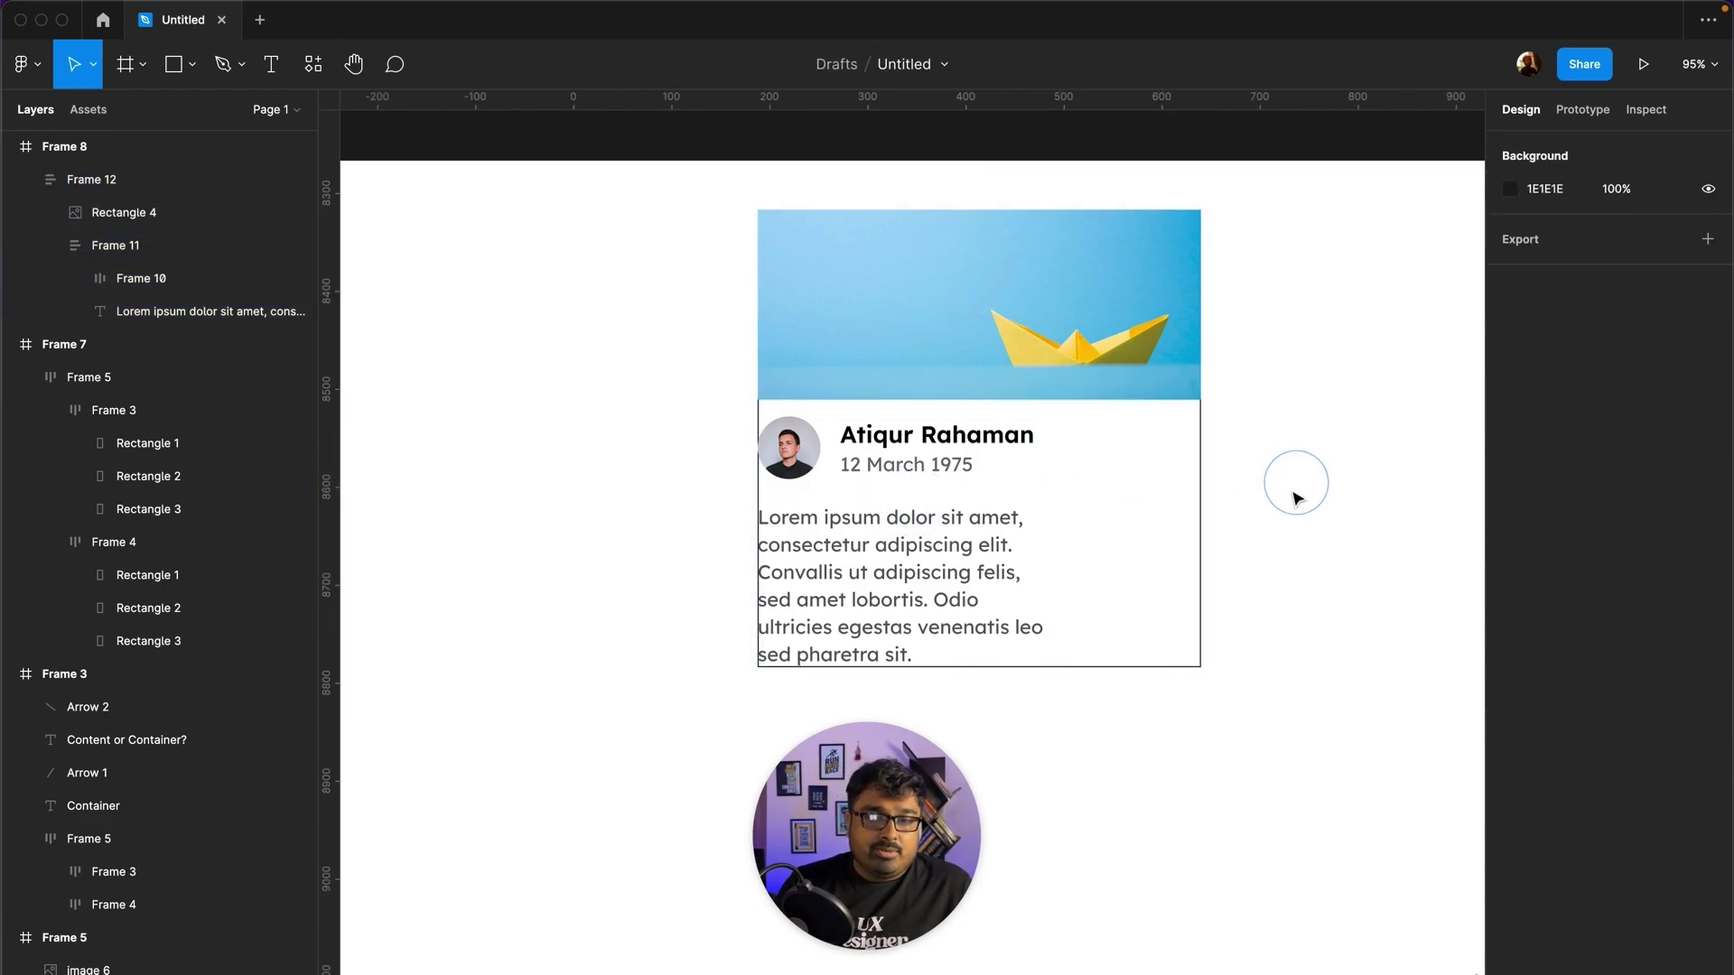
click(940, 553)
Step: Set the avatar row (Frame 10) and the name-and-date group (Frame 9) to Fill container width
click(1090, 558)
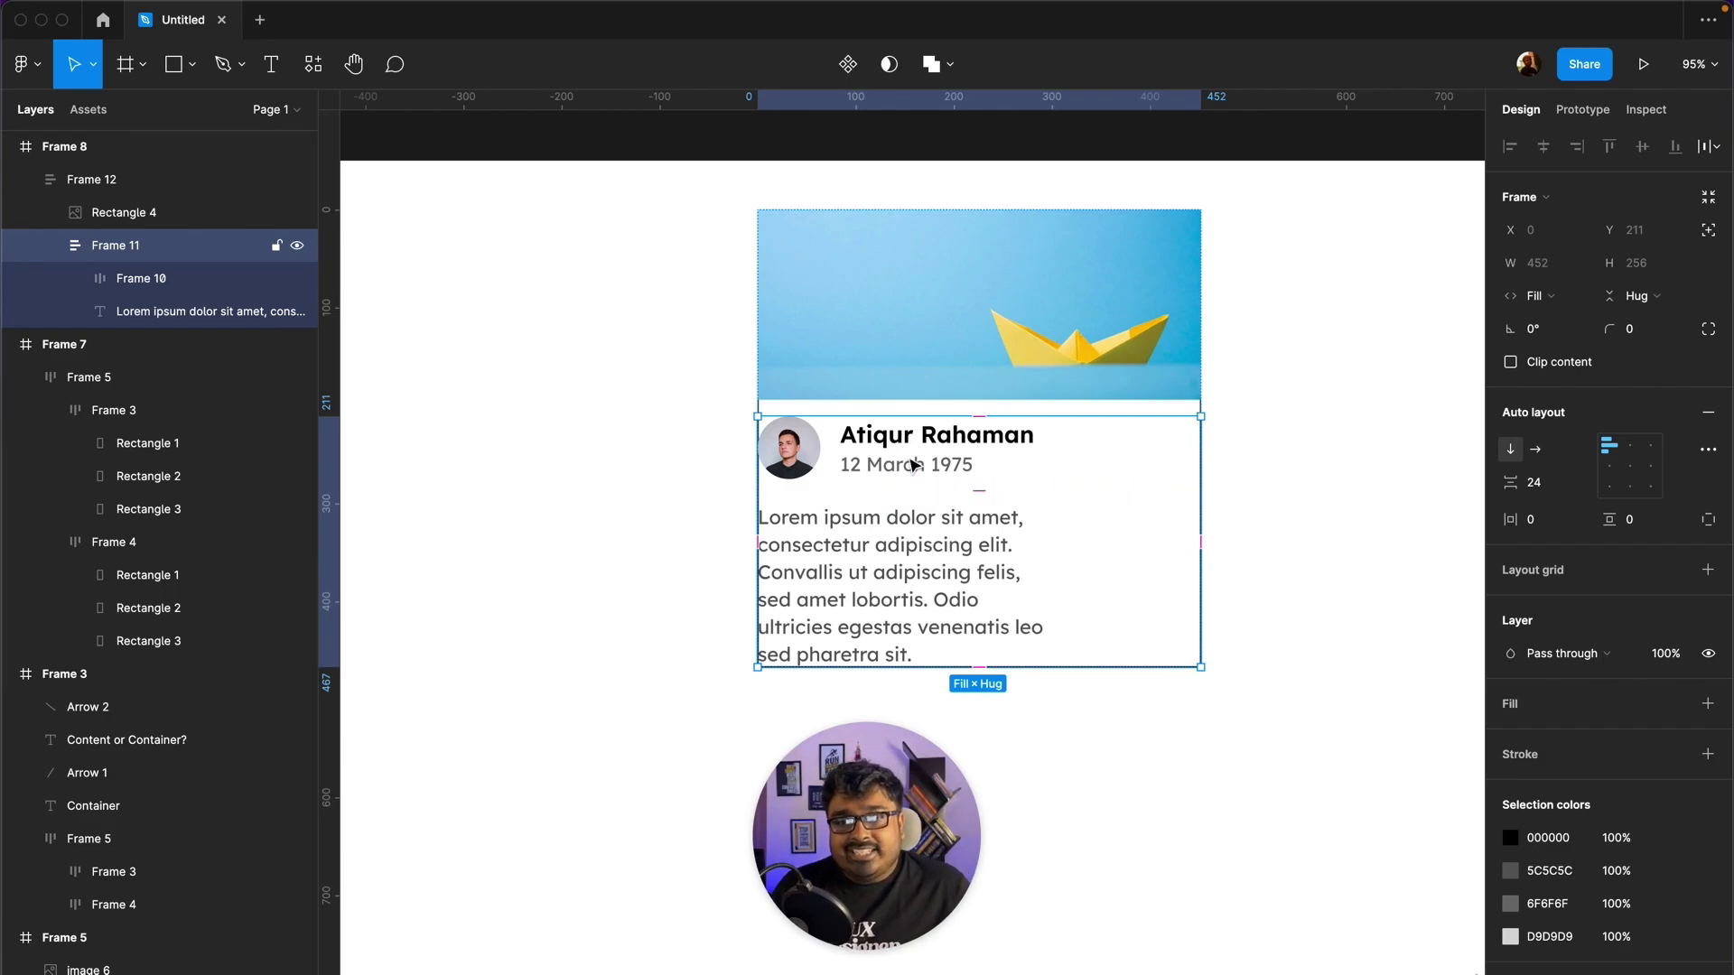
click(914, 464)
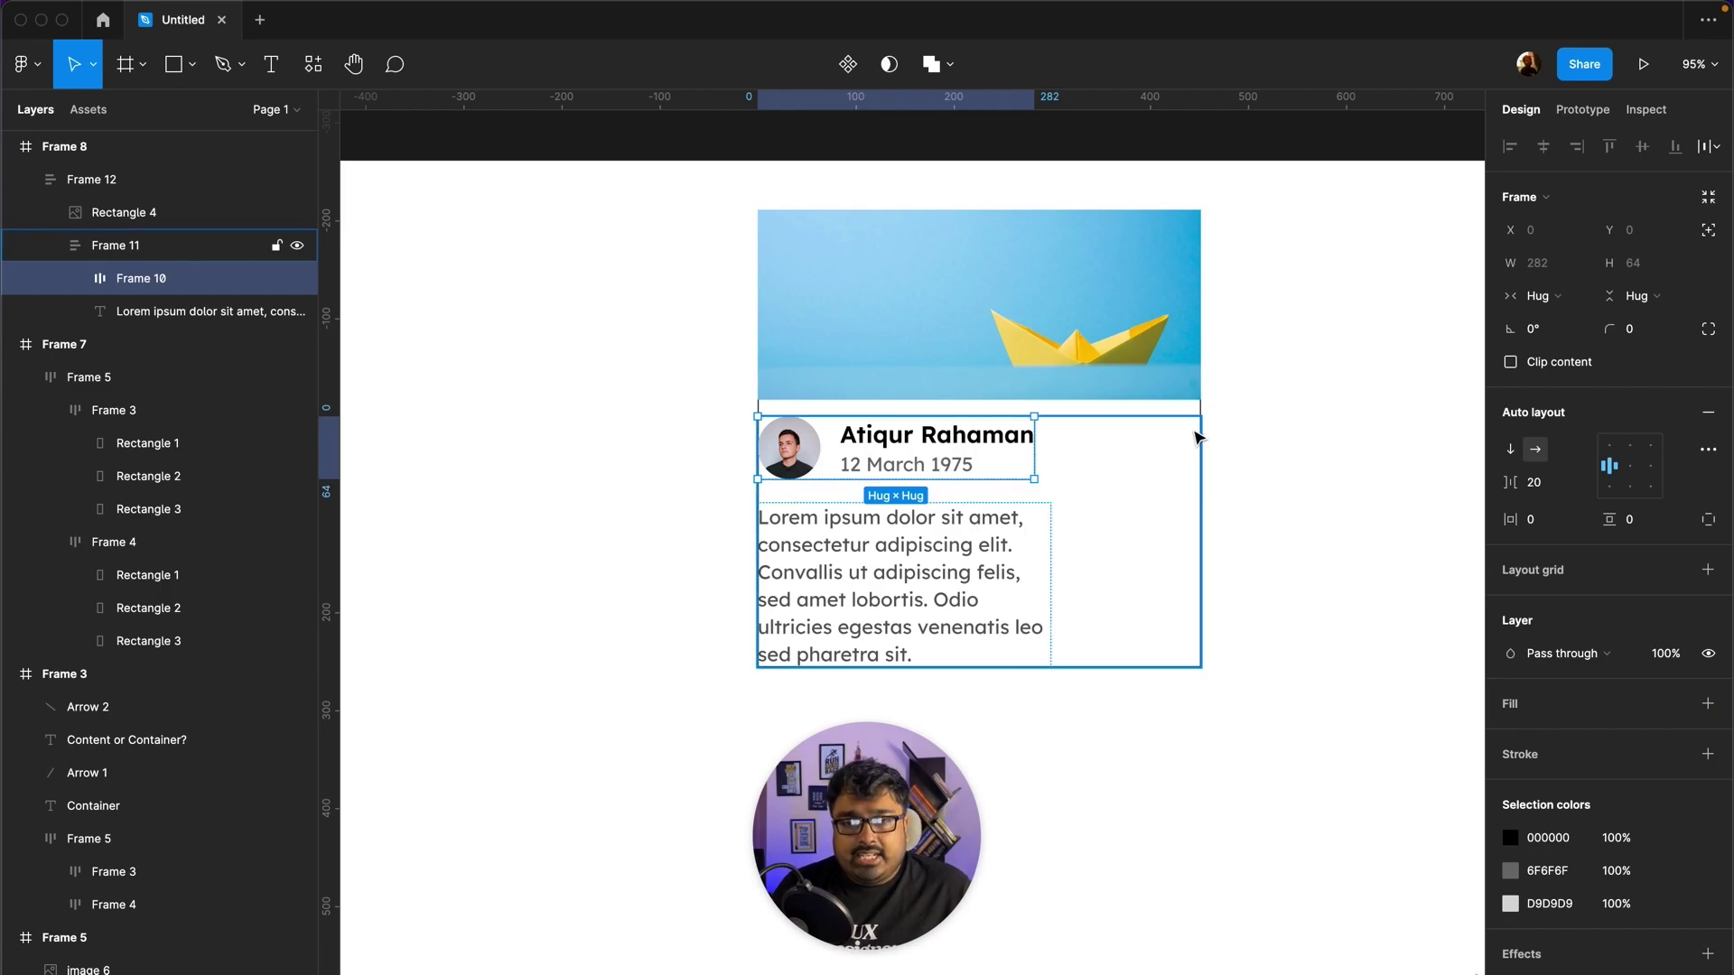
click(1550, 298)
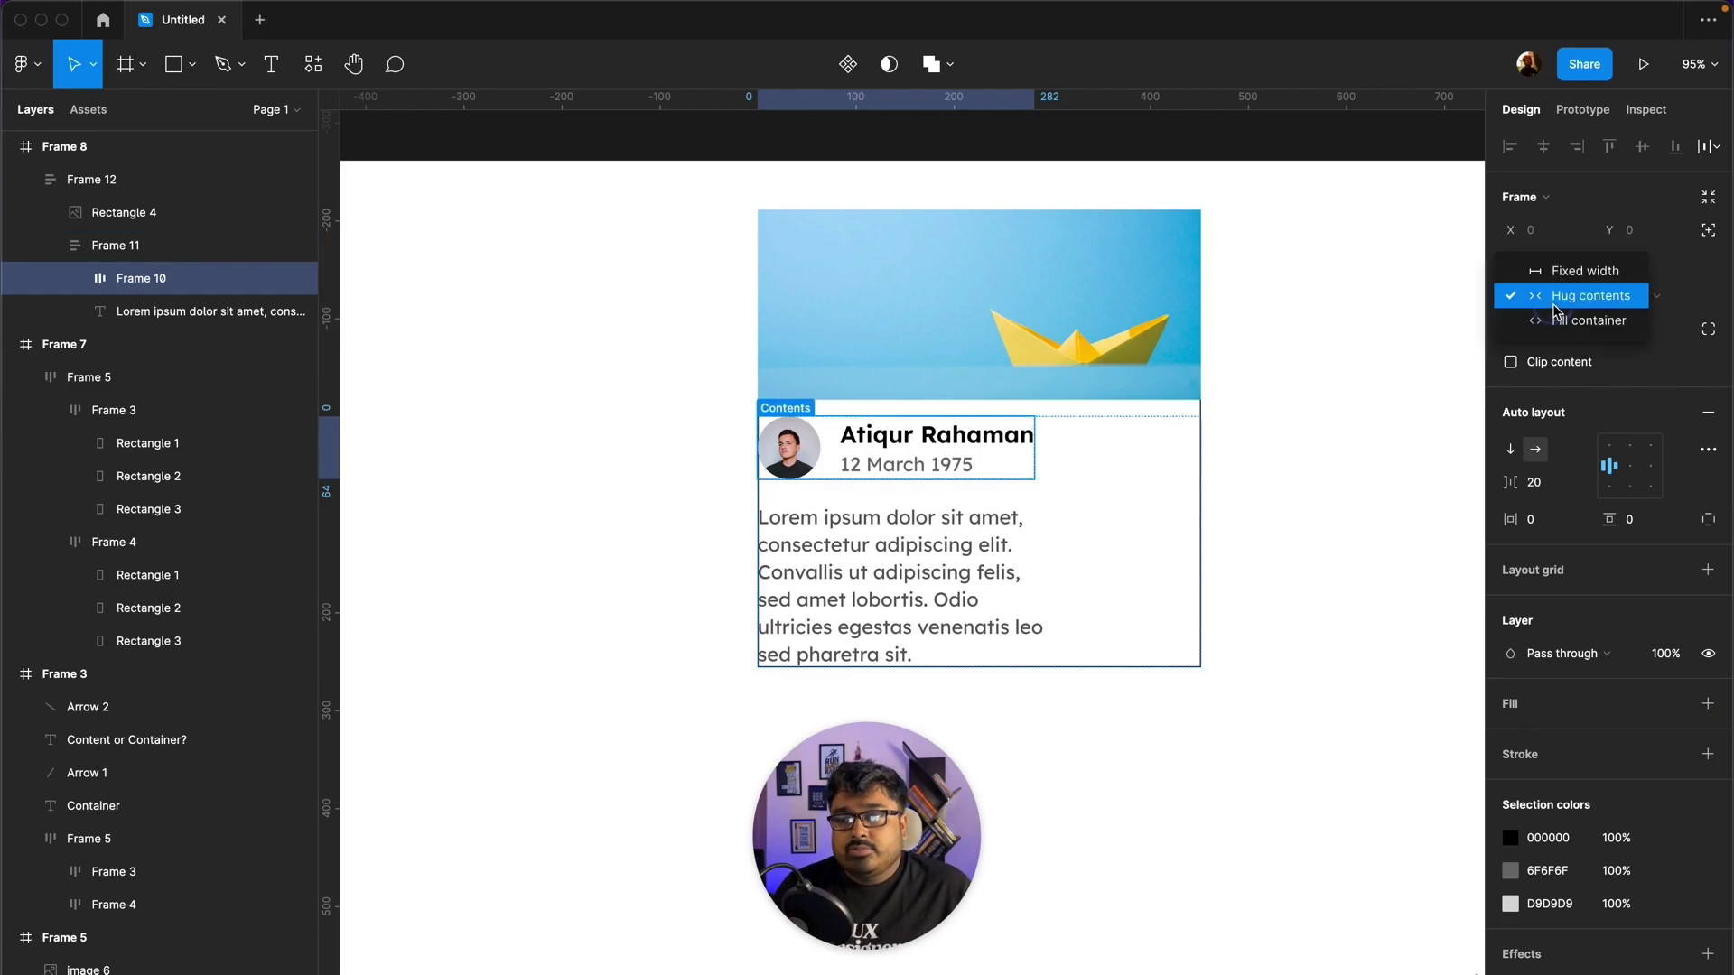
click(1552, 321)
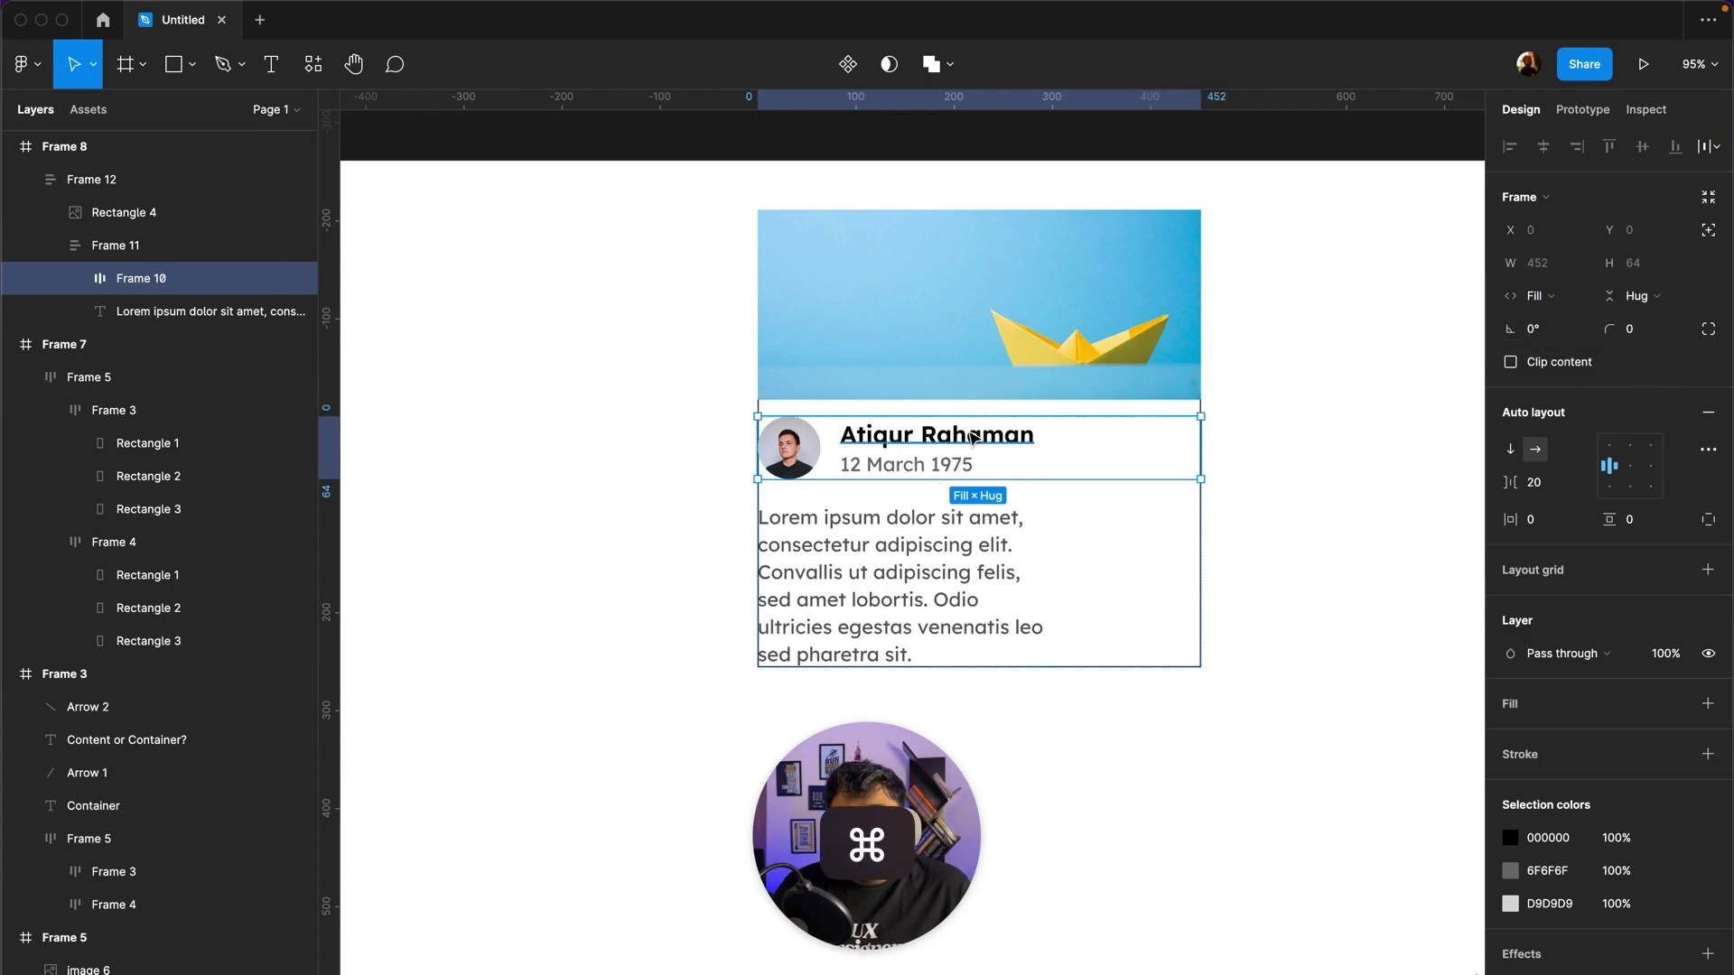
super+click(935, 456)
click(1563, 298)
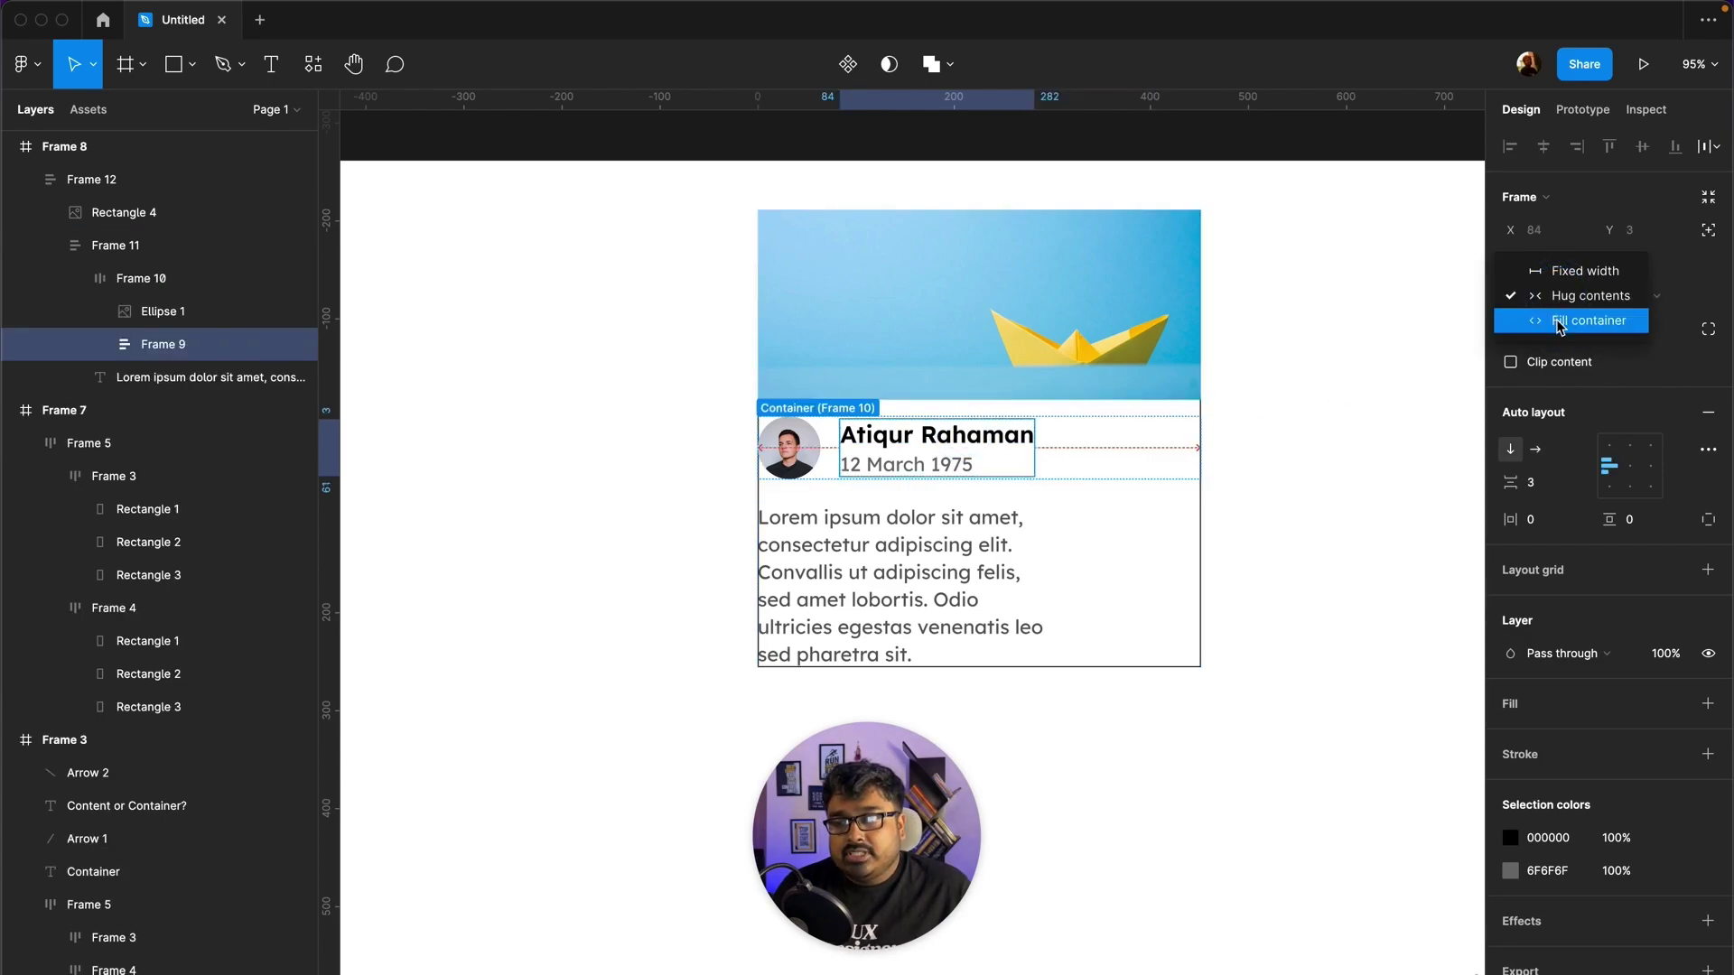
Step: Make the name and date texts fill their group's width, keeping the name left-aligned
click(1016, 441)
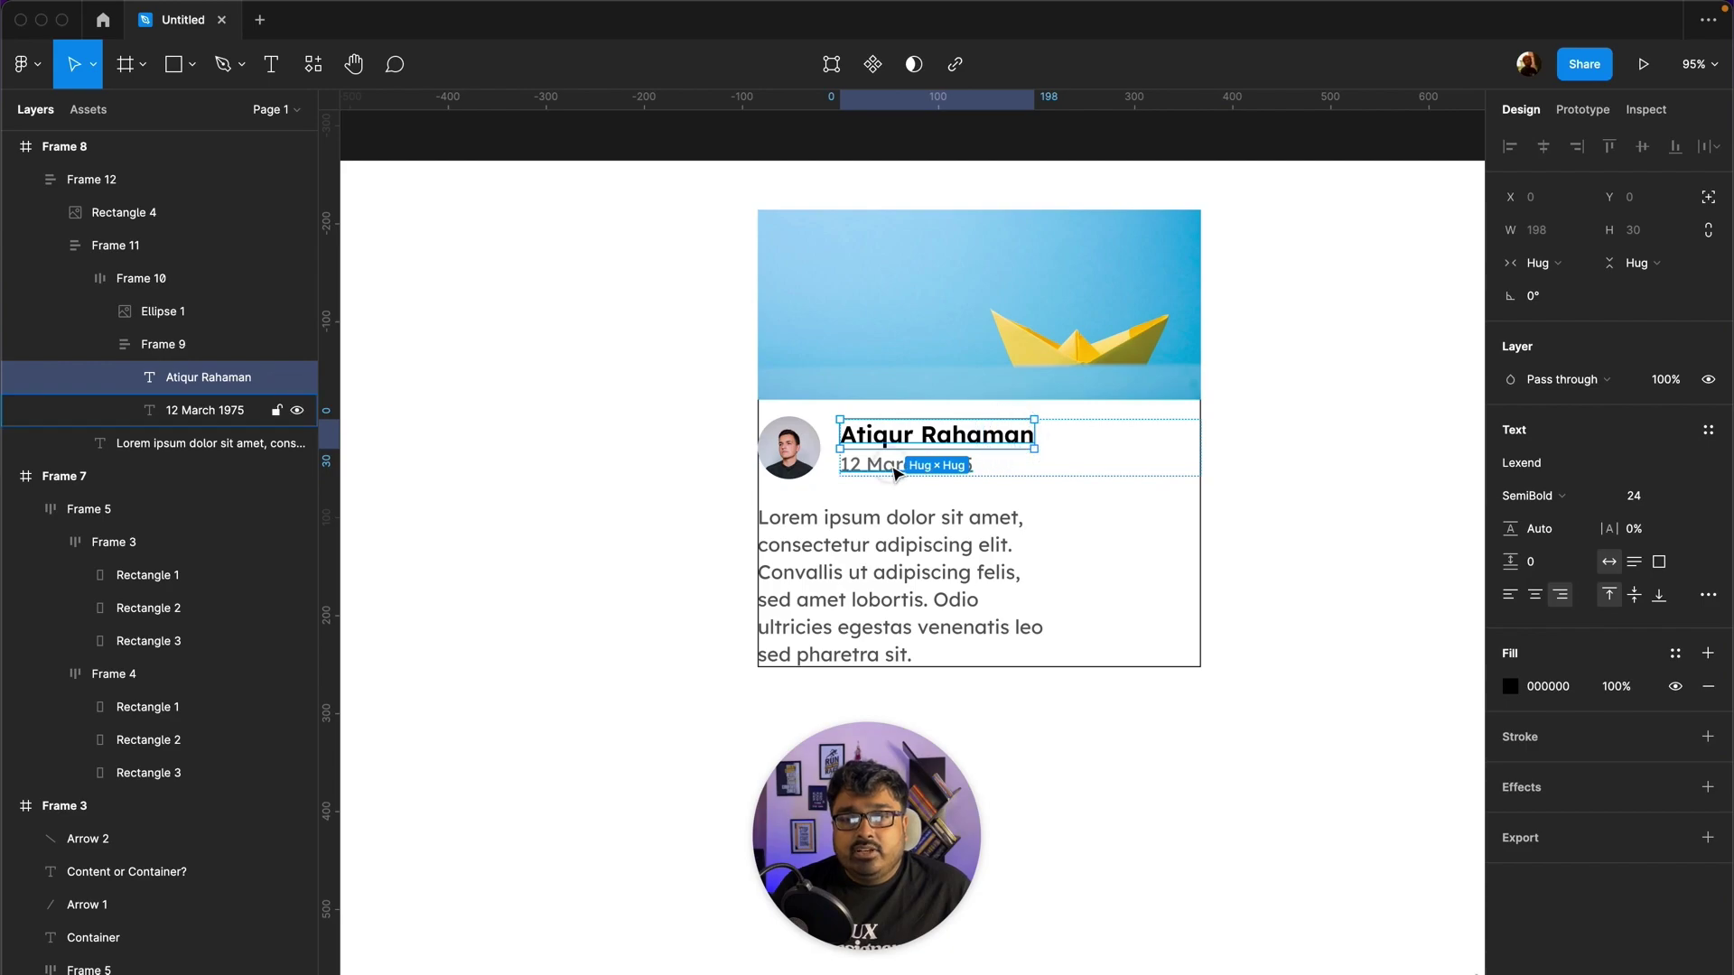
shift+click(926, 463)
click(1538, 262)
click(1563, 287)
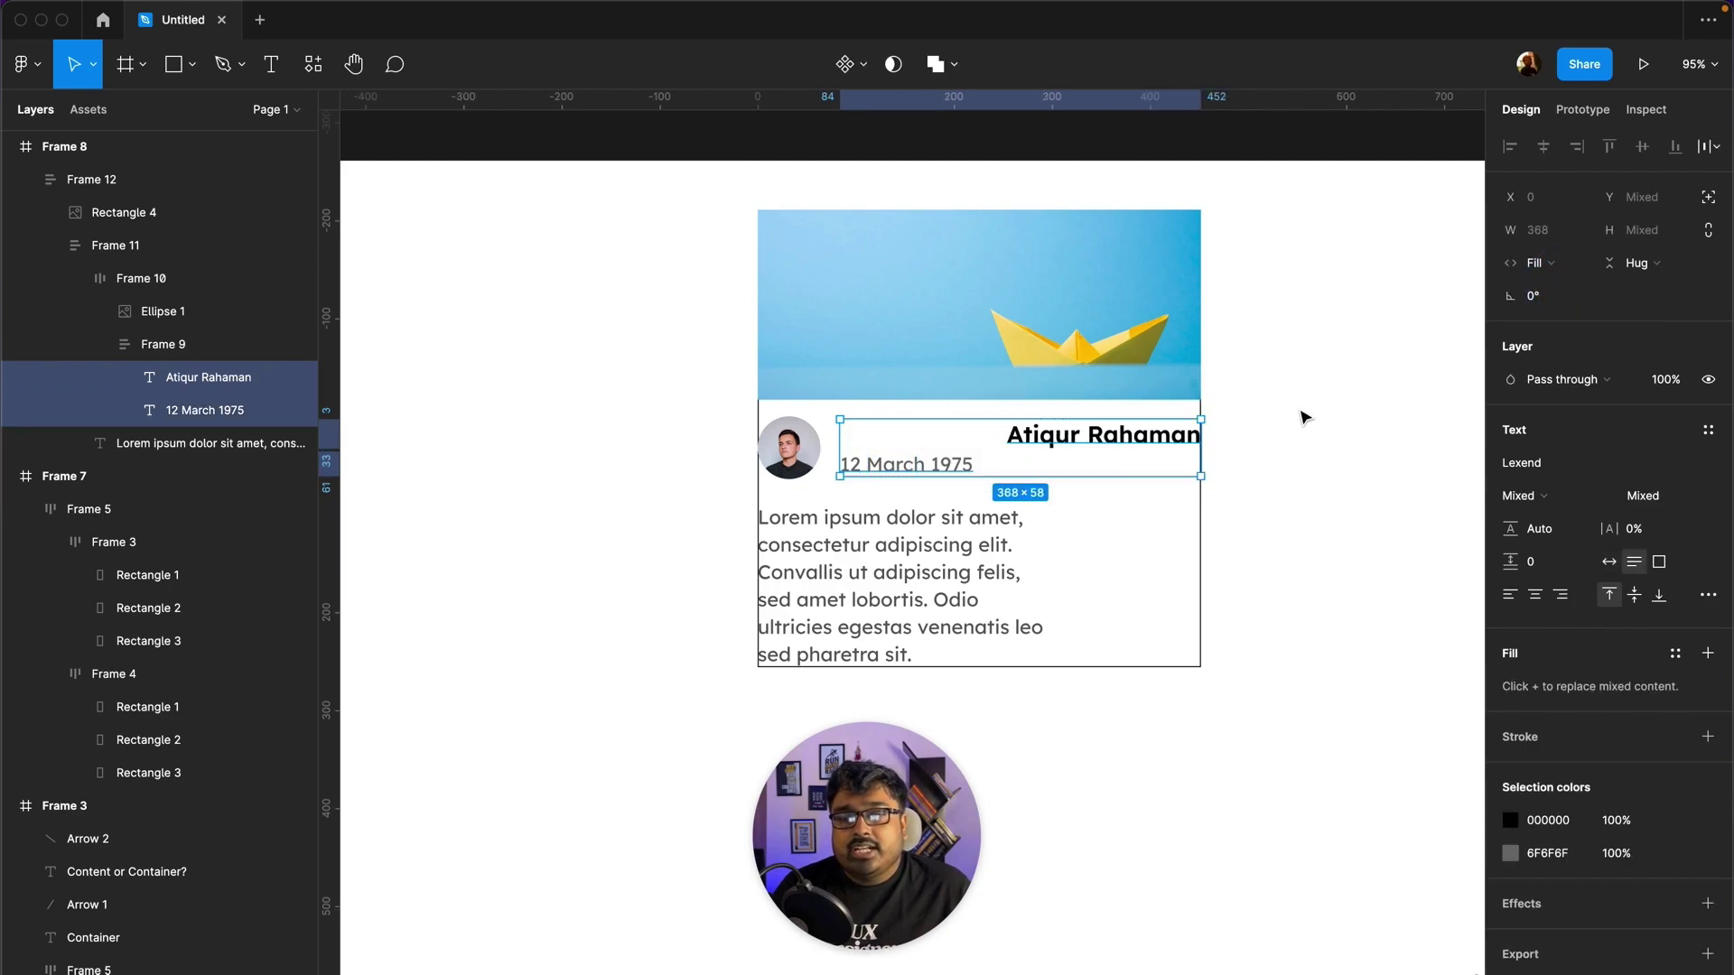
click(1274, 418)
click(1129, 441)
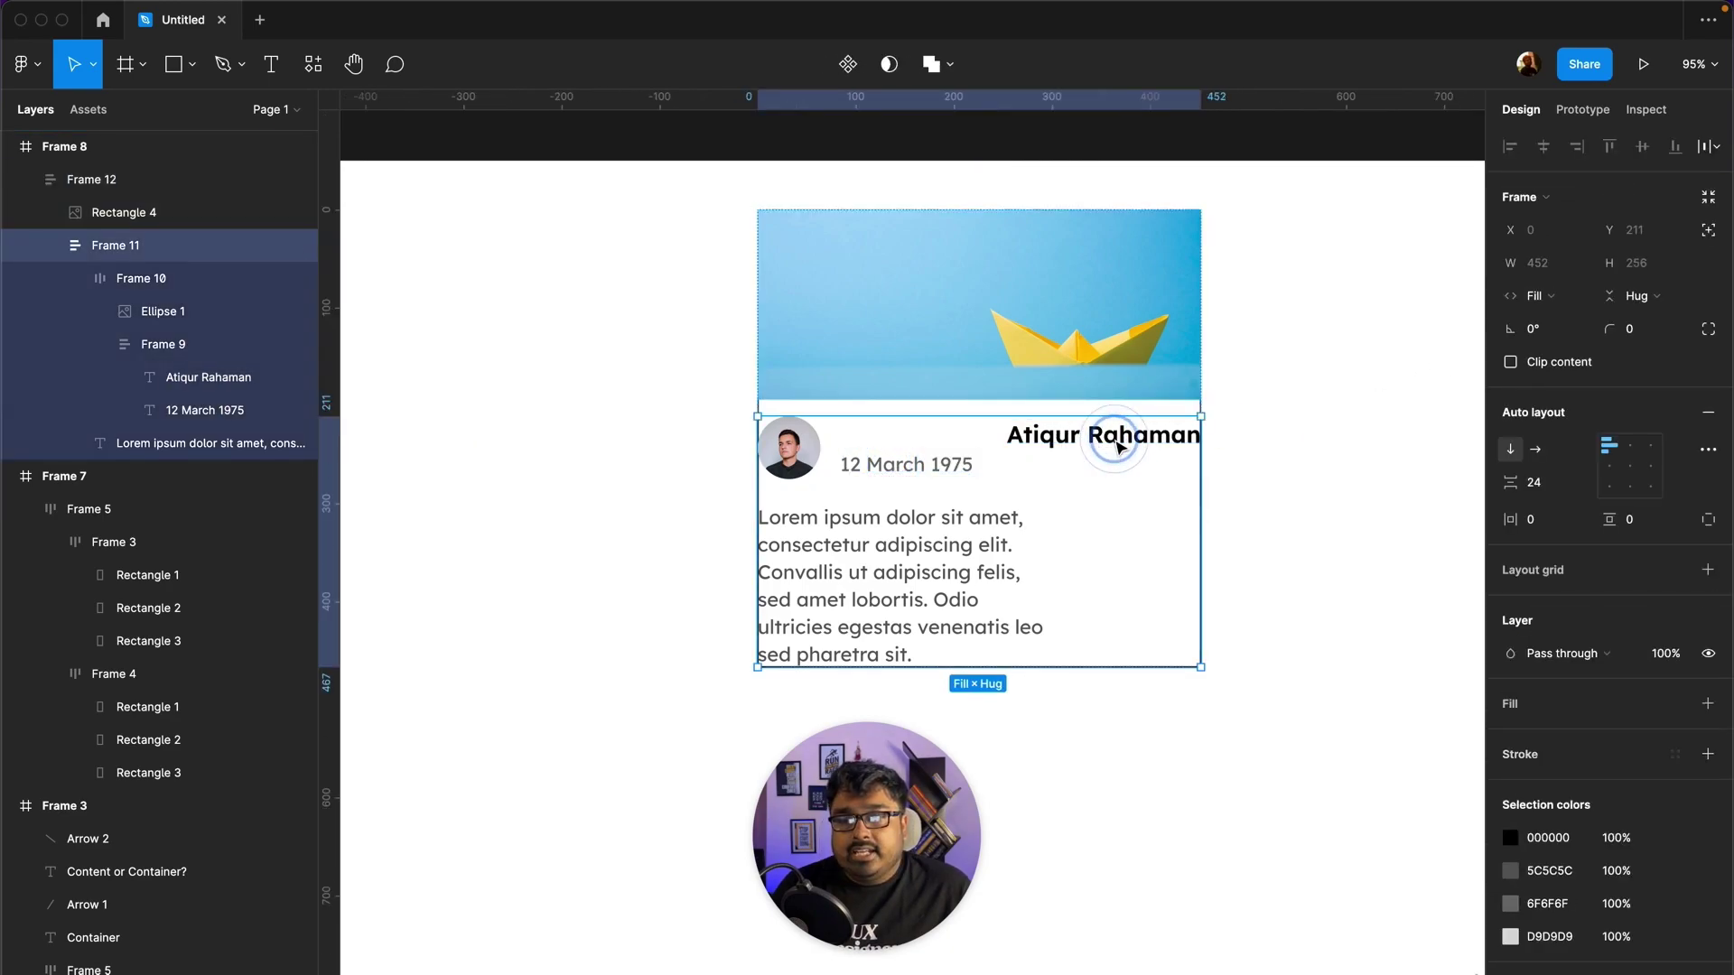
double_click(1113, 439)
double_click(1111, 438)
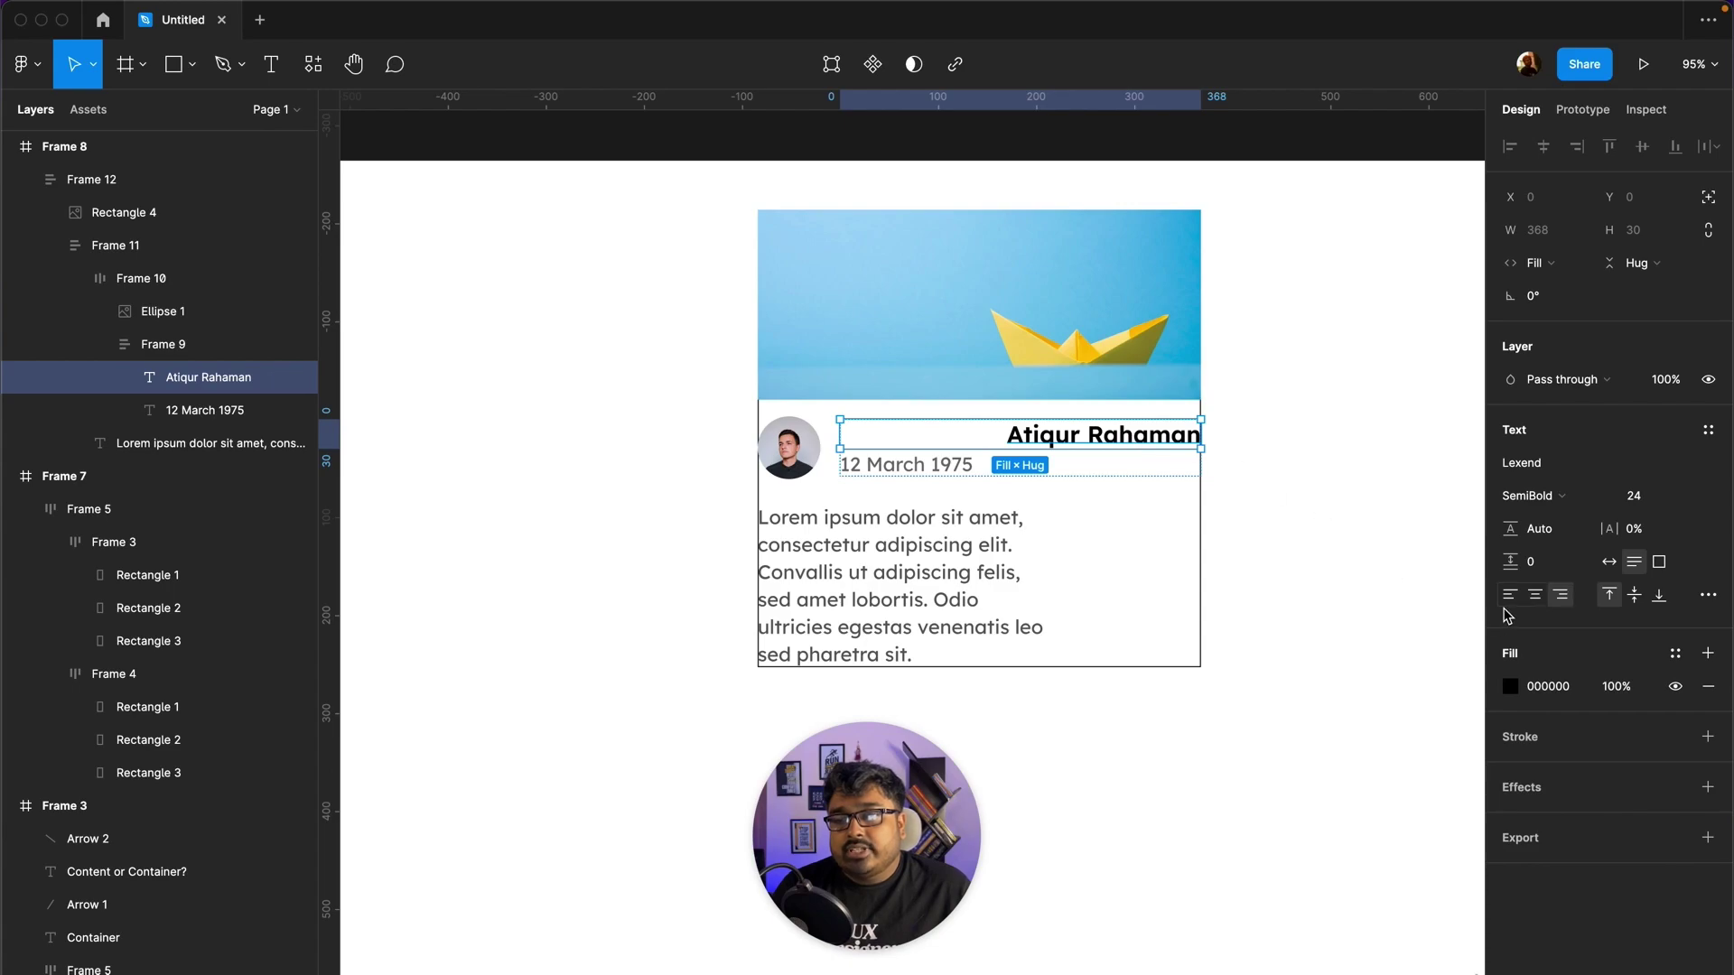
click(1509, 594)
click(1242, 461)
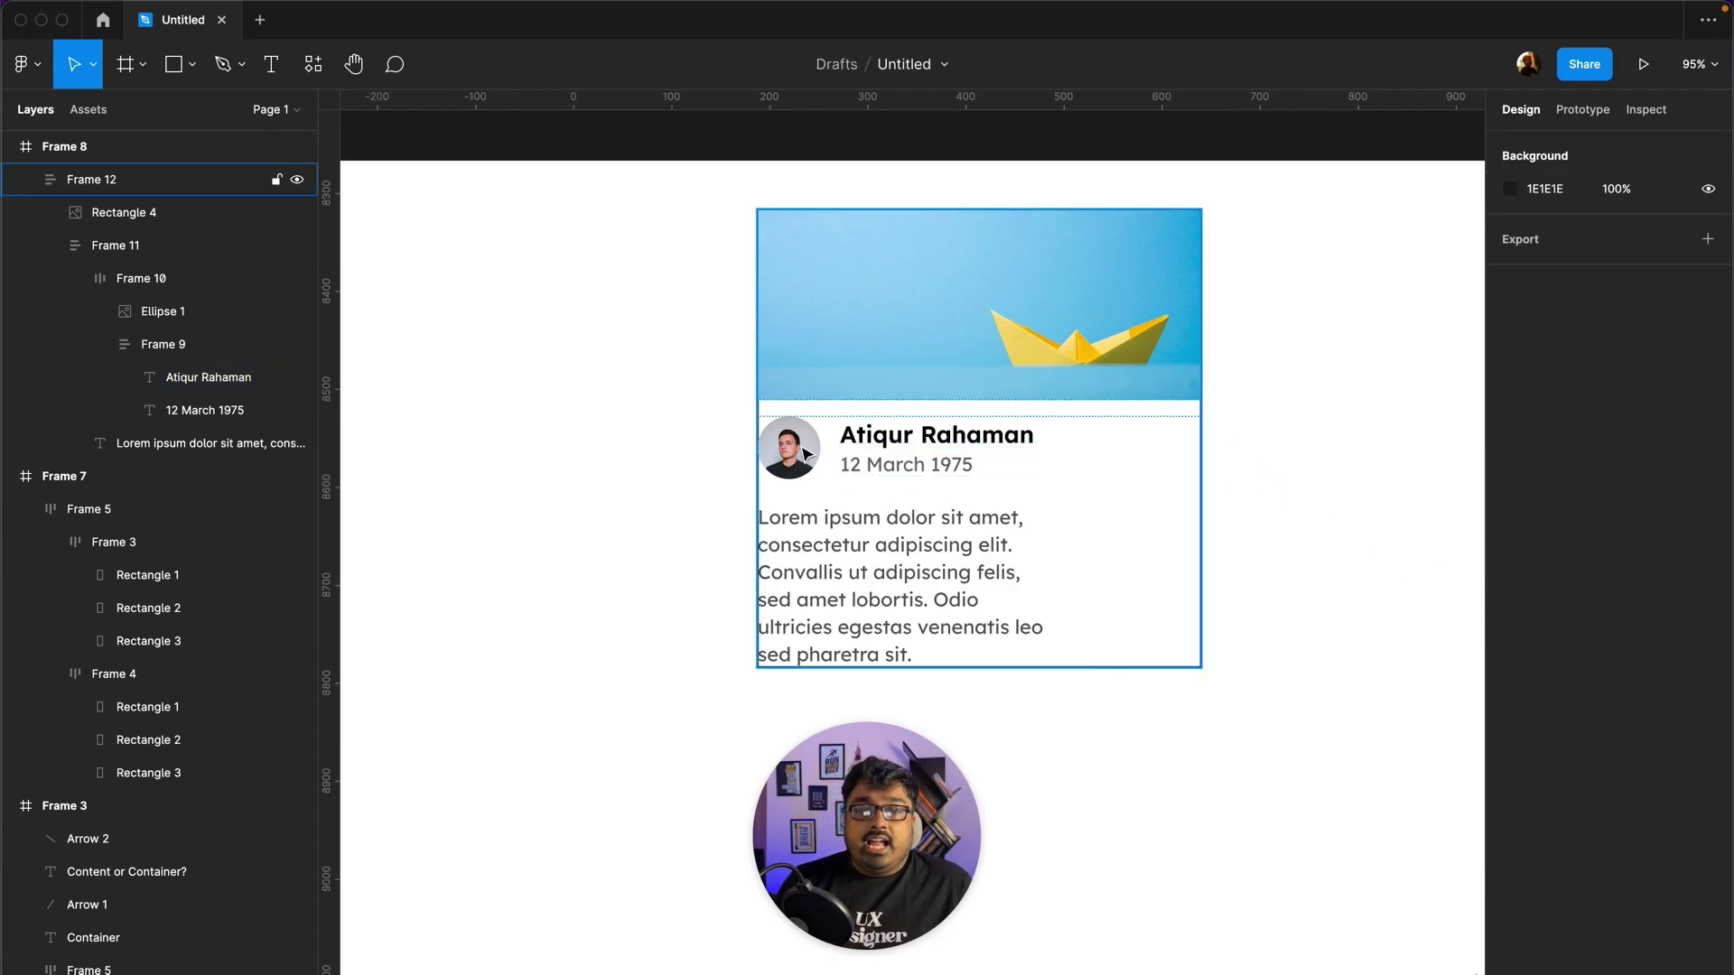
Step: Set the Lorem ipsum paragraph to Fill container width so it wraps wider
click(813, 578)
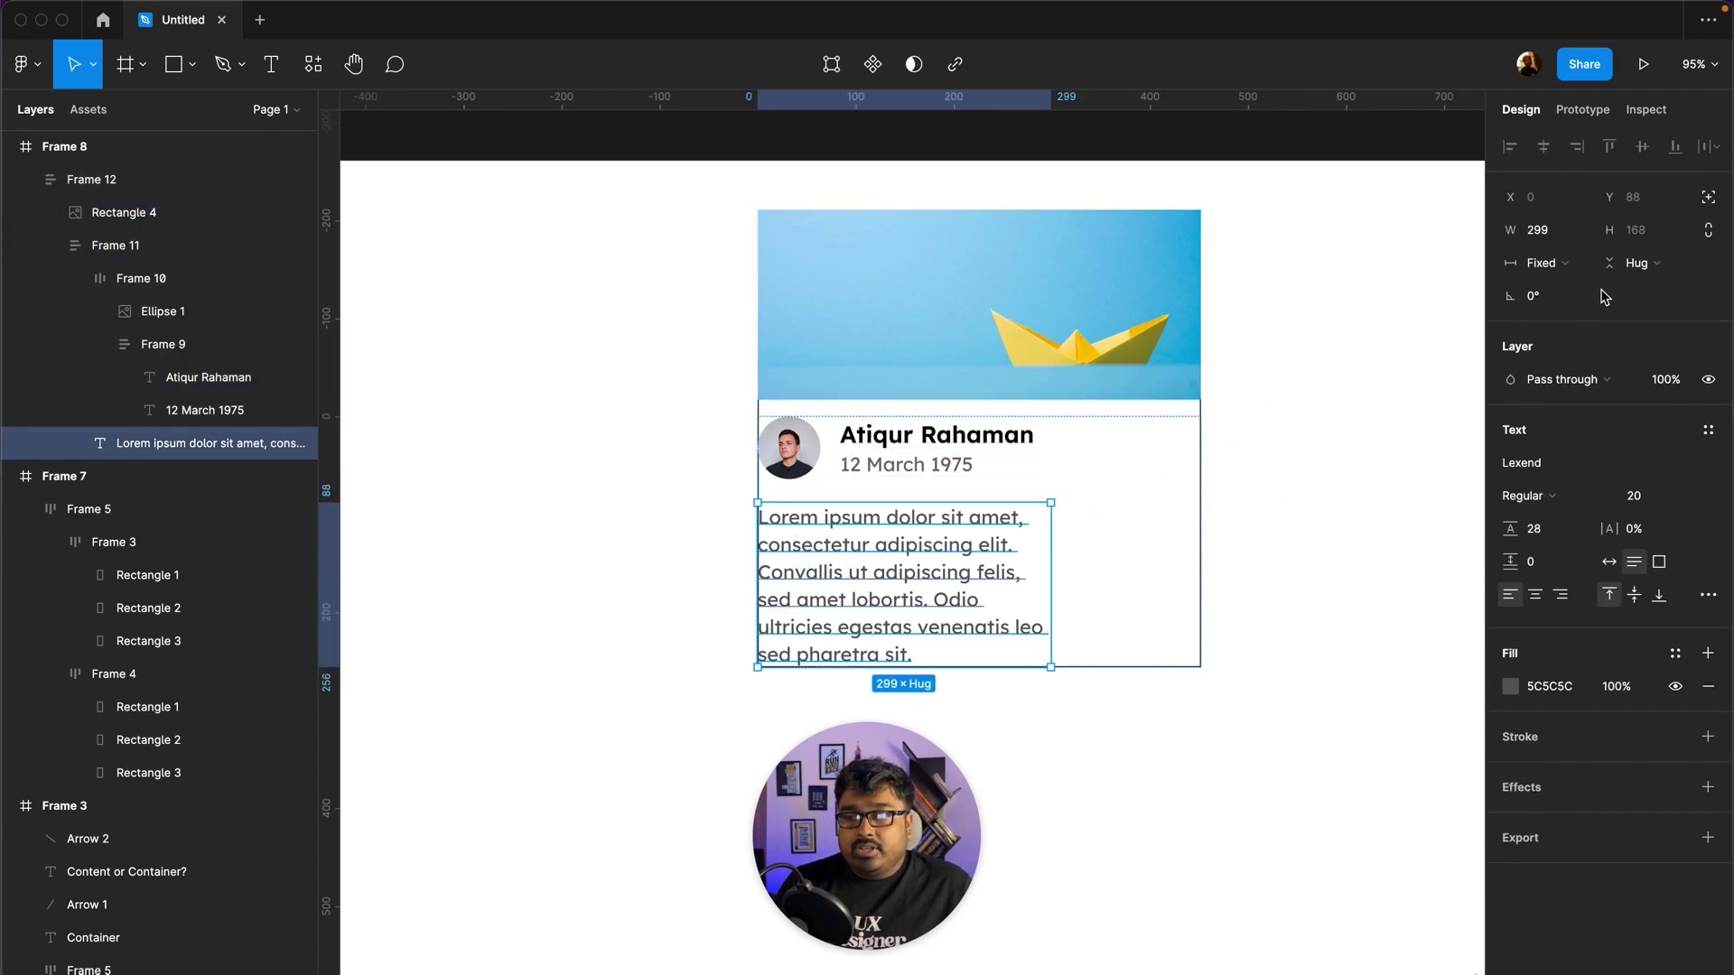
click(1543, 263)
click(1563, 311)
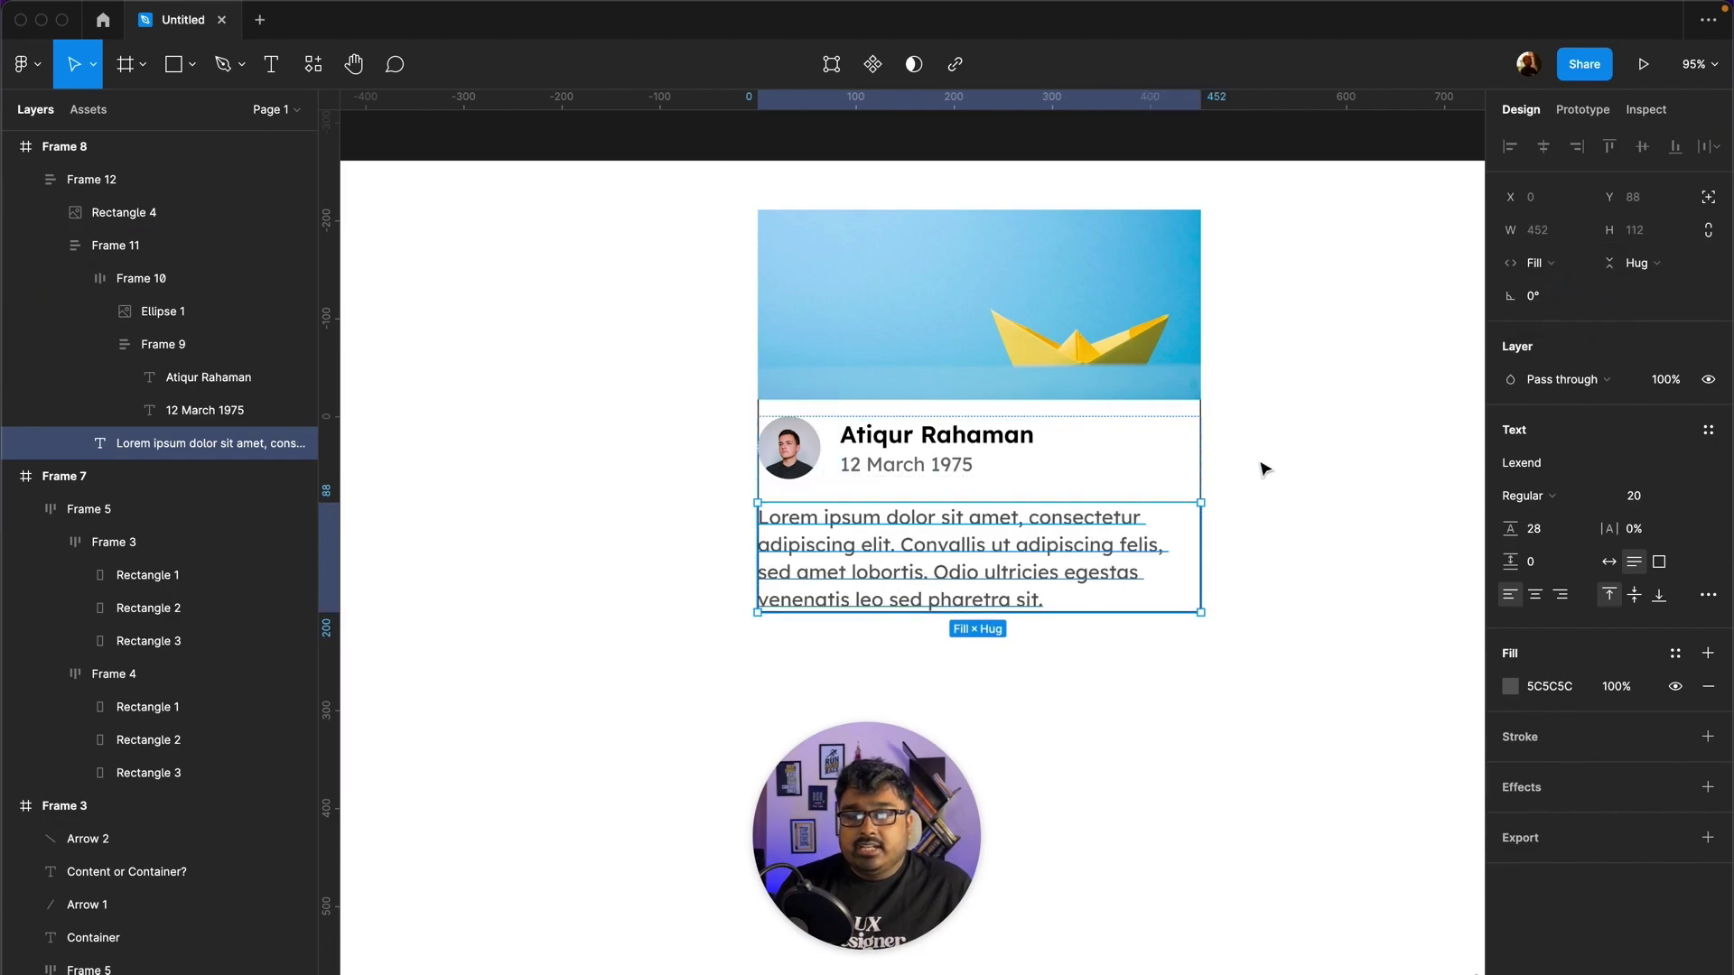
click(1269, 466)
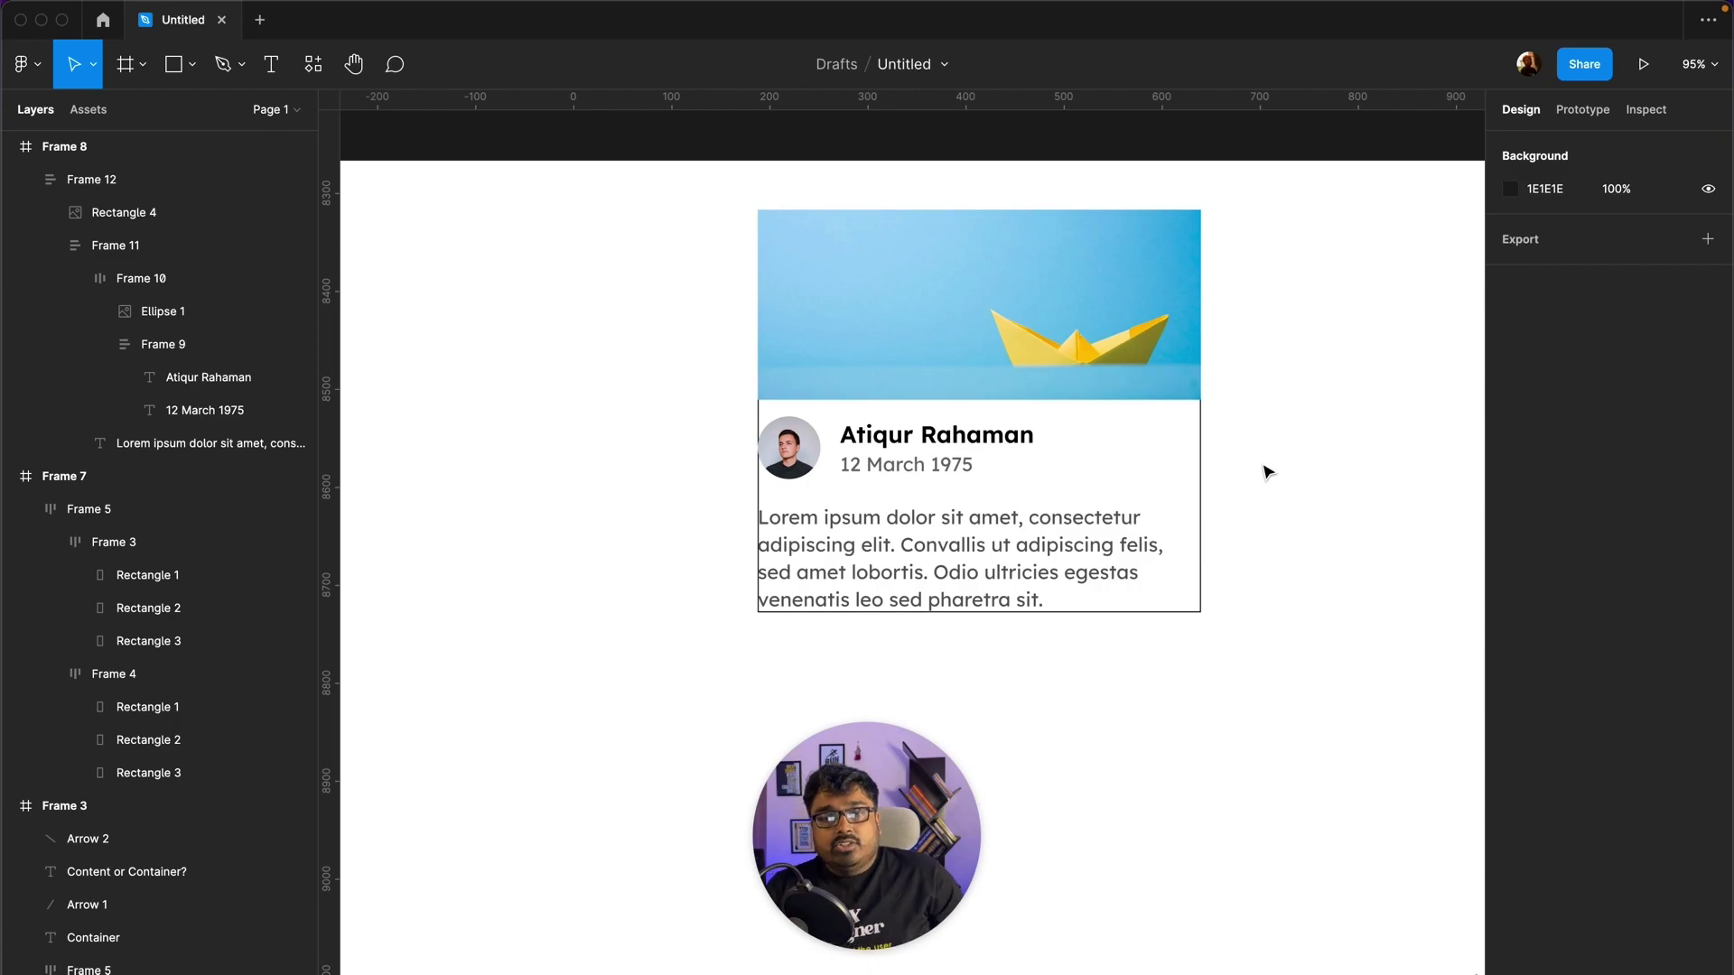
click(1065, 370)
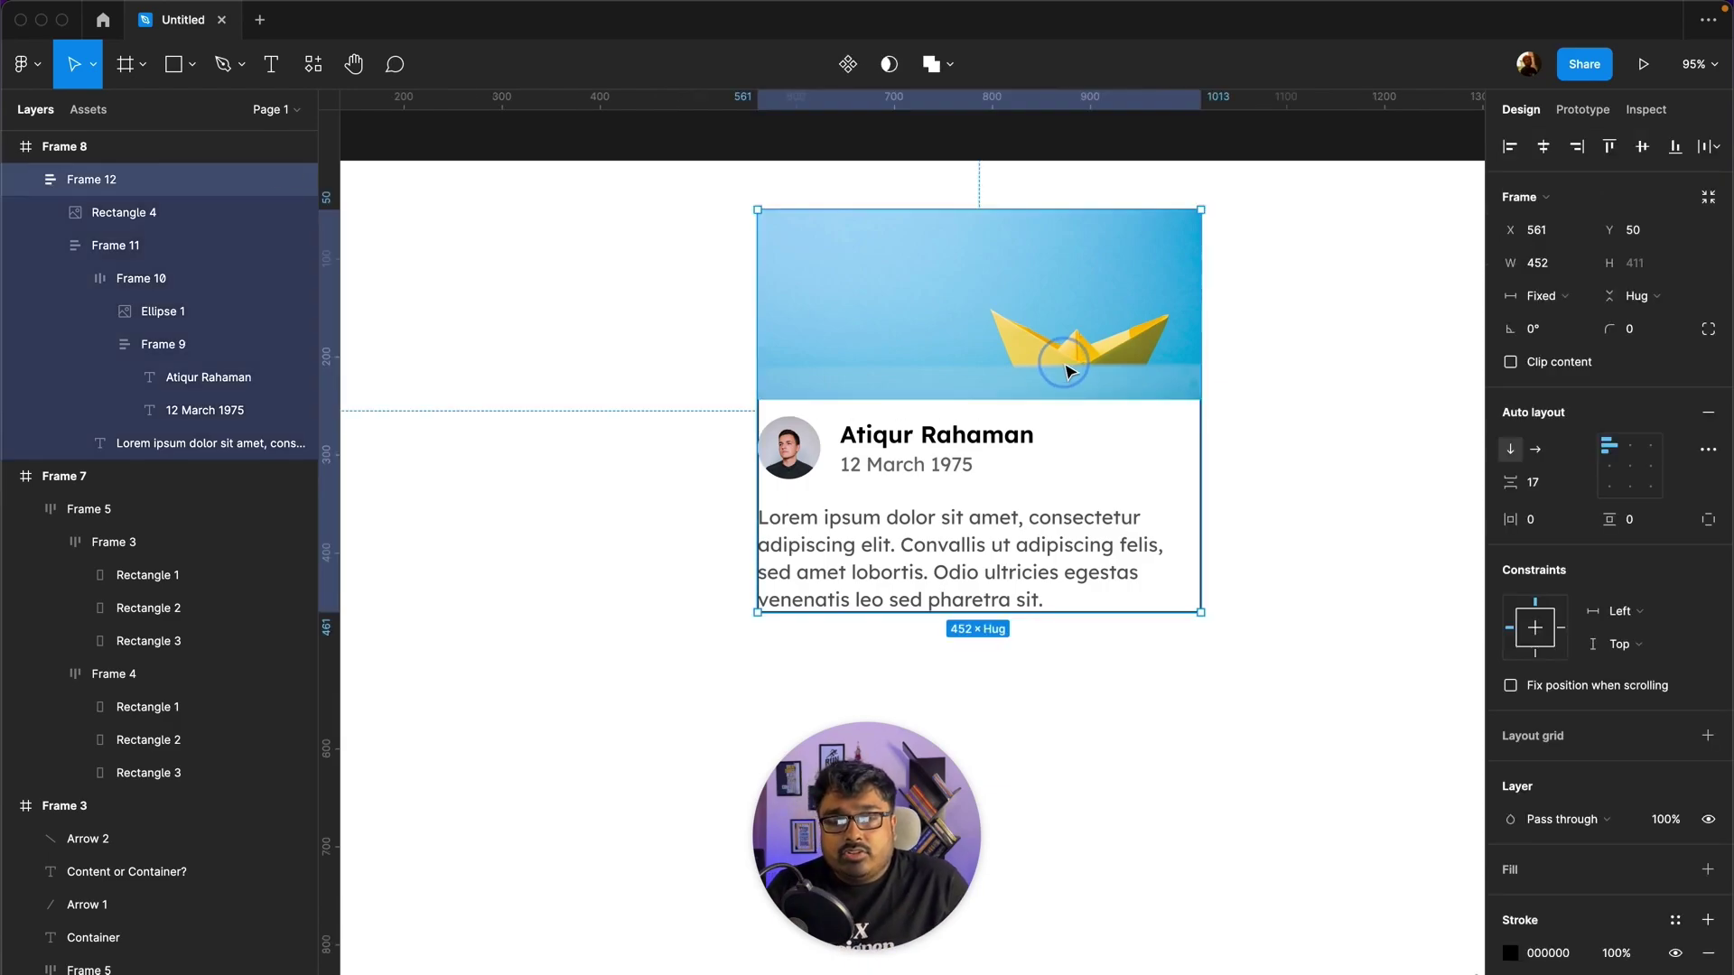
Step: Try increasing the whole card's side padding, then undo the change
click(1339, 493)
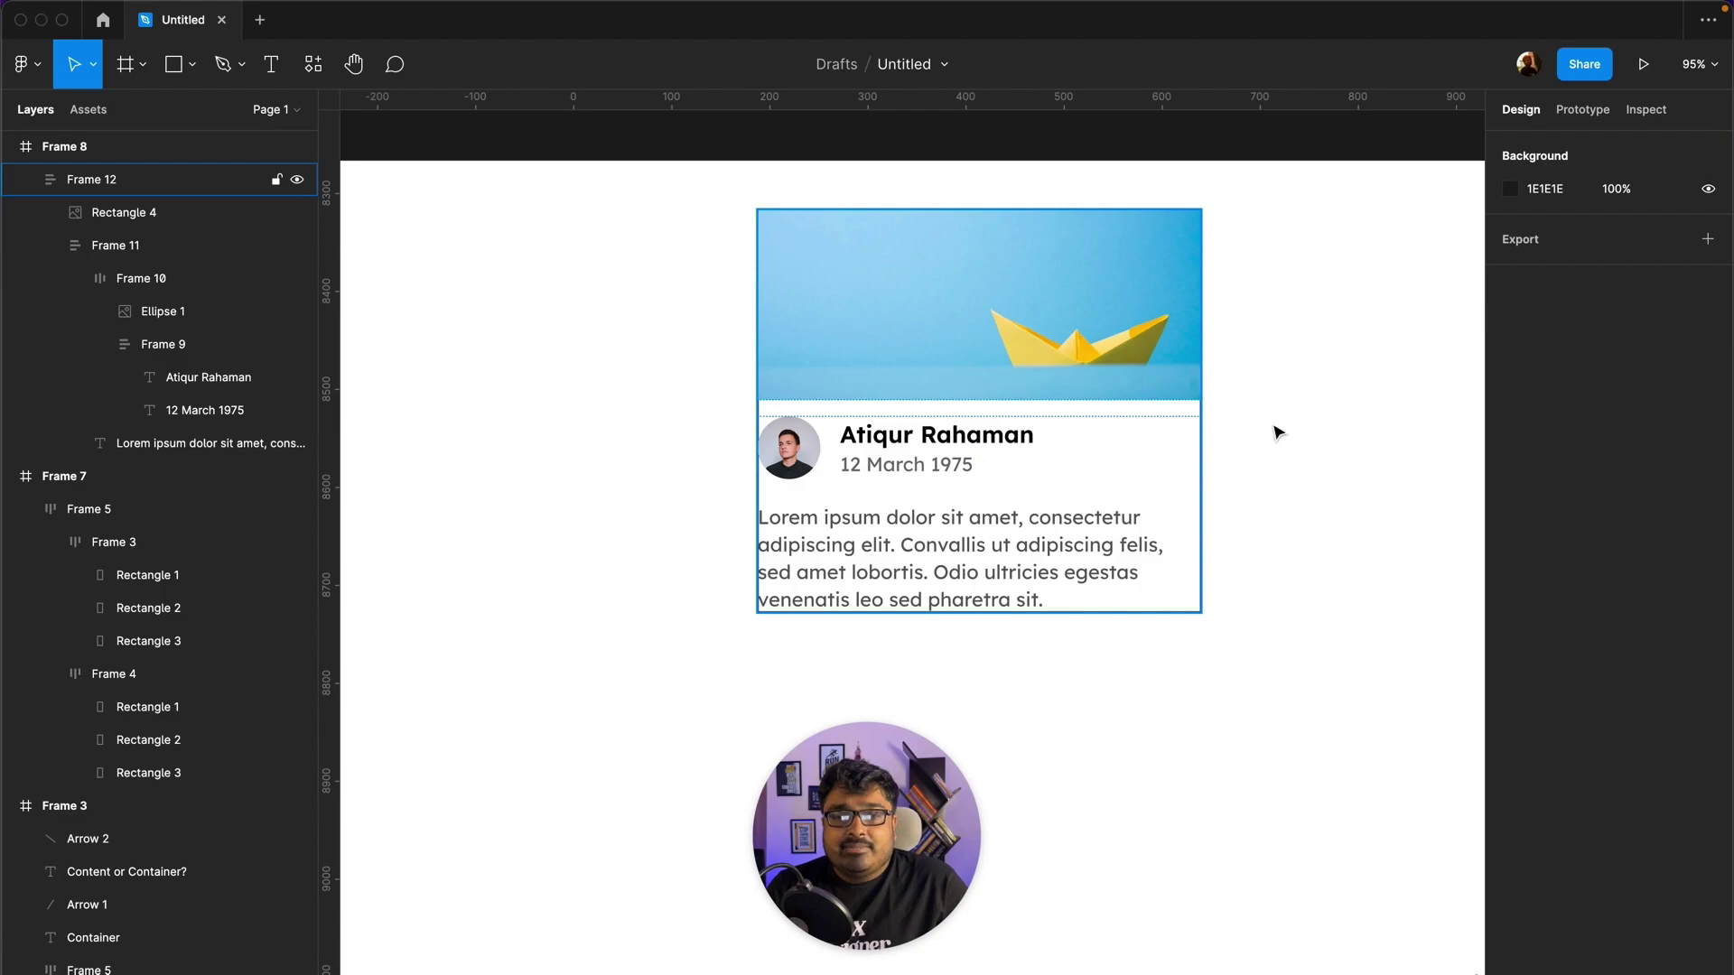
click(1040, 415)
click(1370, 398)
click(1147, 378)
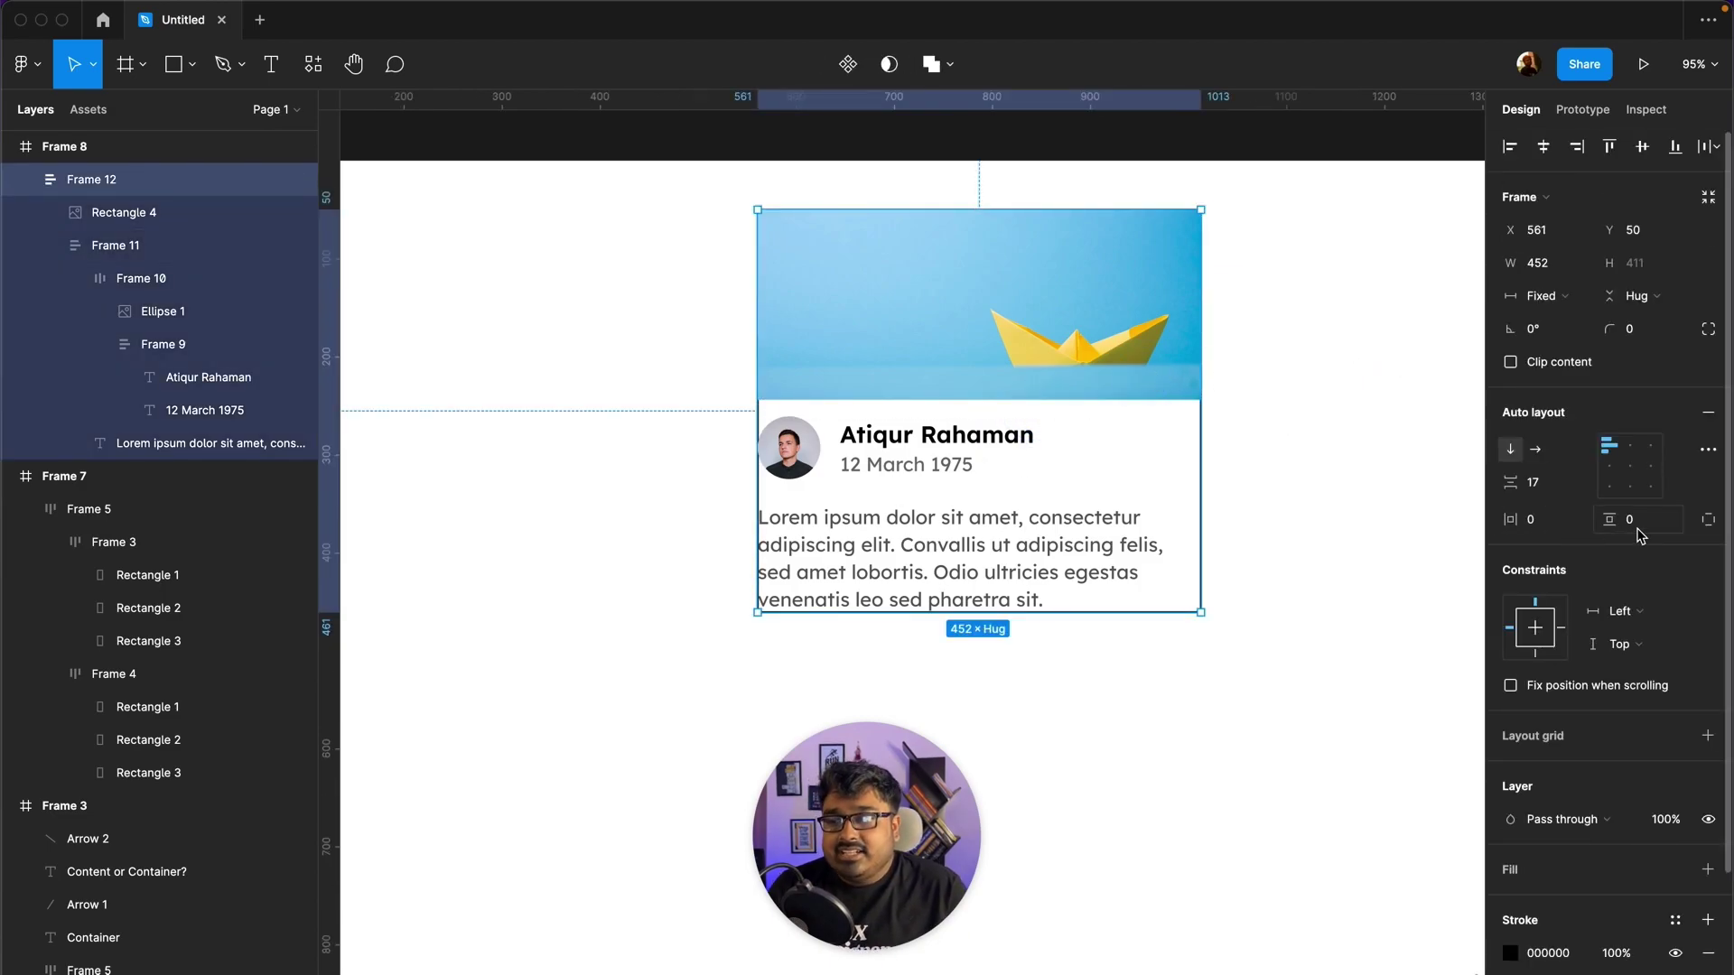
click(1548, 531)
key(Up)
key(Up)
key(Up)
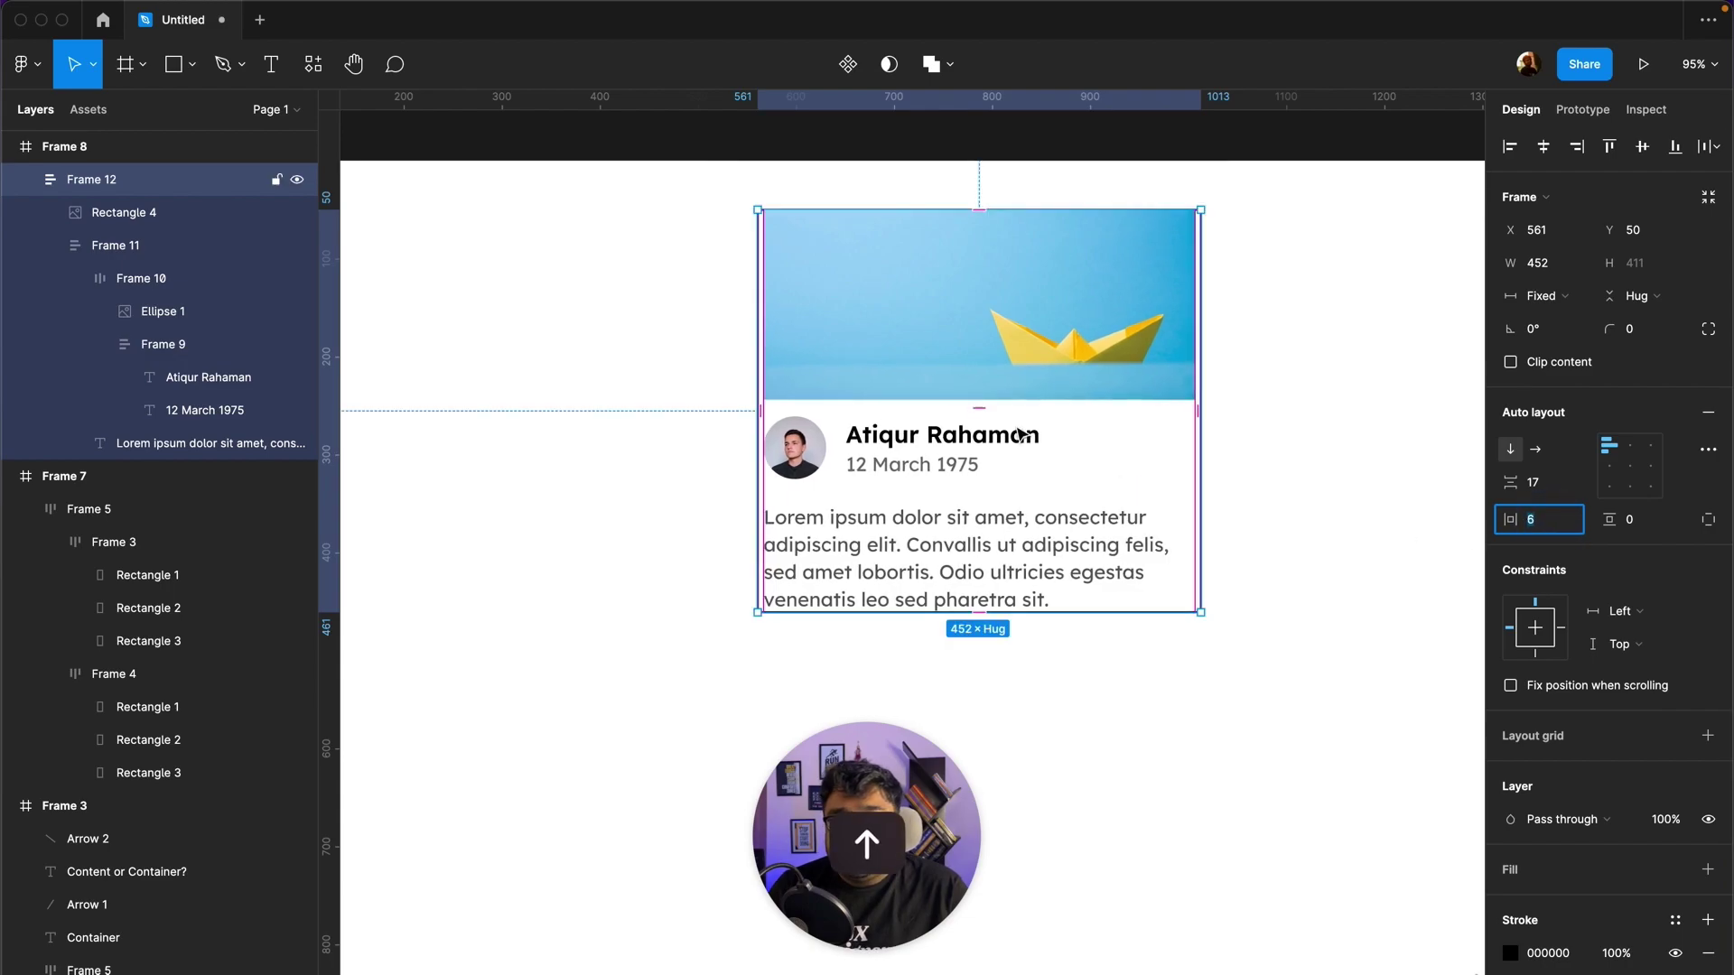
key(Up)
key(Up)
key(Up)
key(Up)
key(Up)
key(Up)
key(Up)
key(Up)
key(Up)
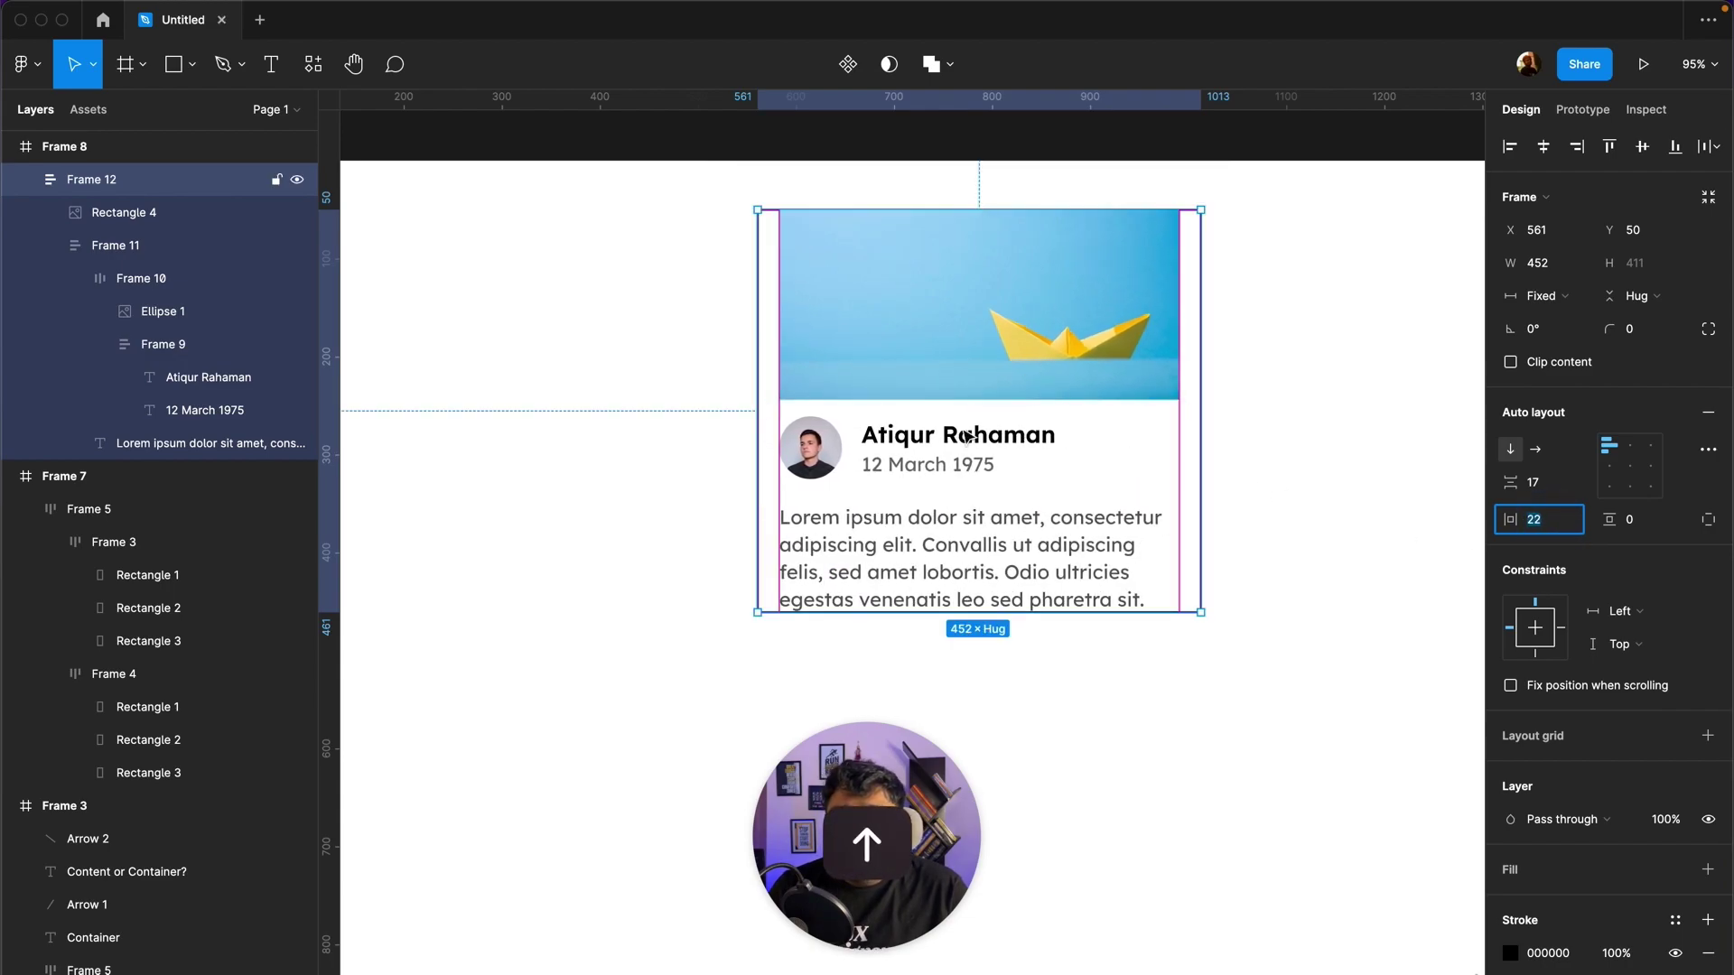
click(1332, 403)
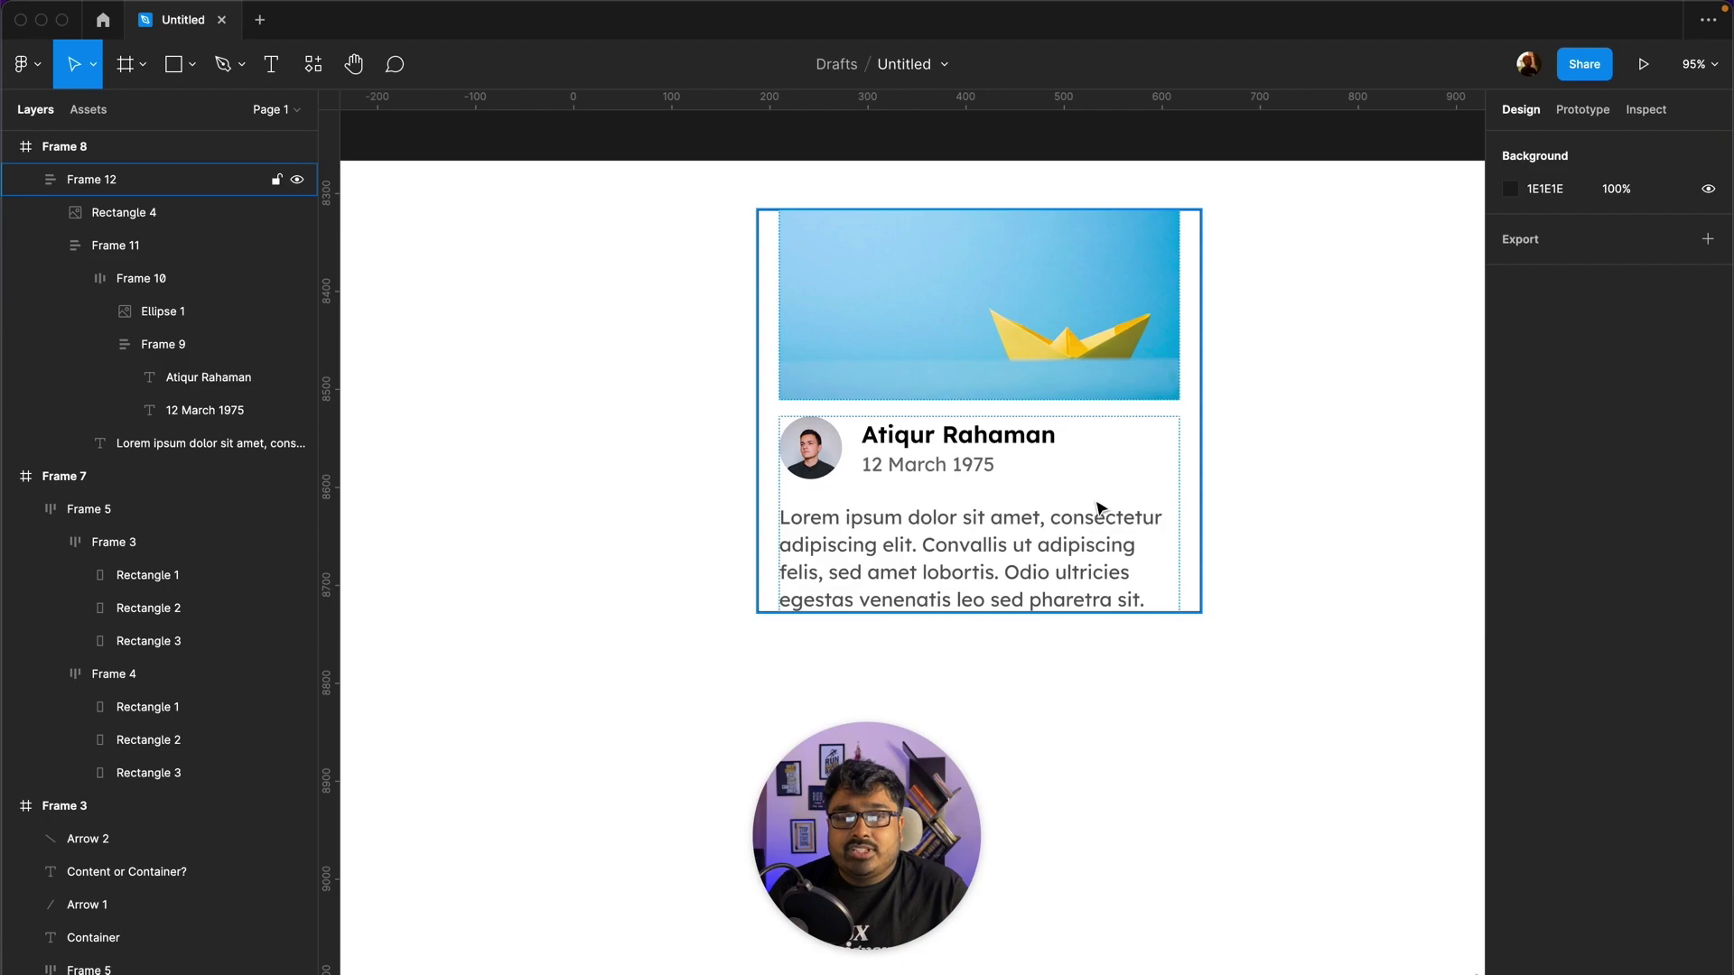
double_click(911, 340)
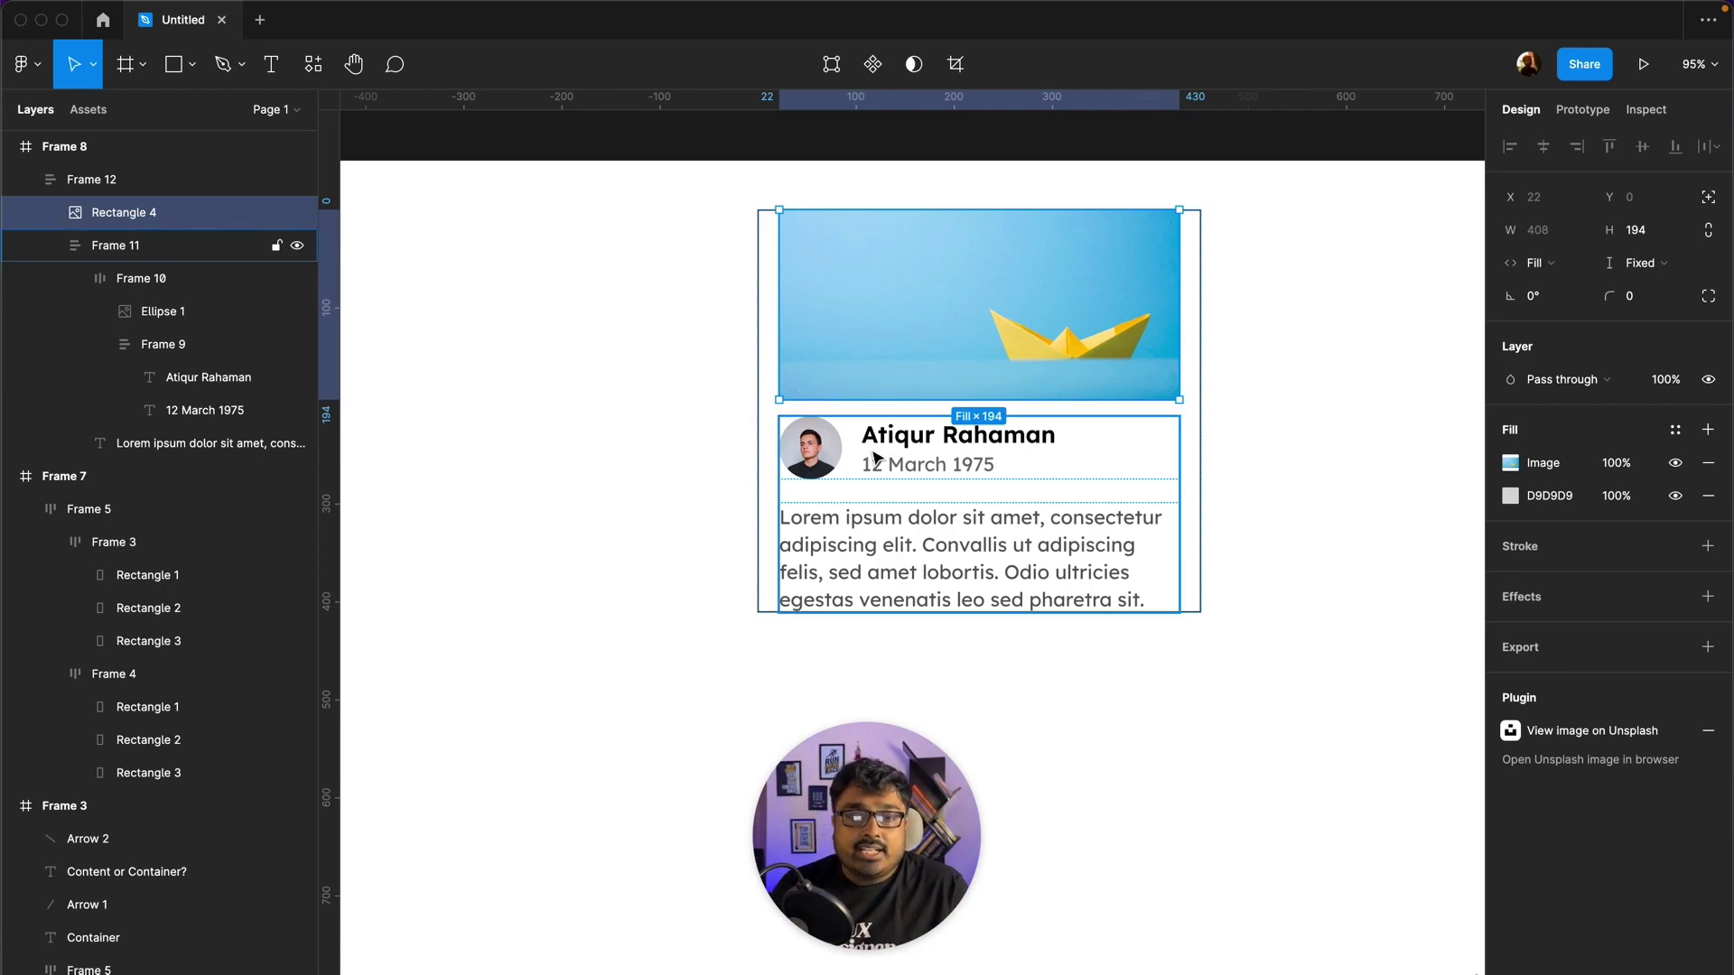
mouse_move(876, 301)
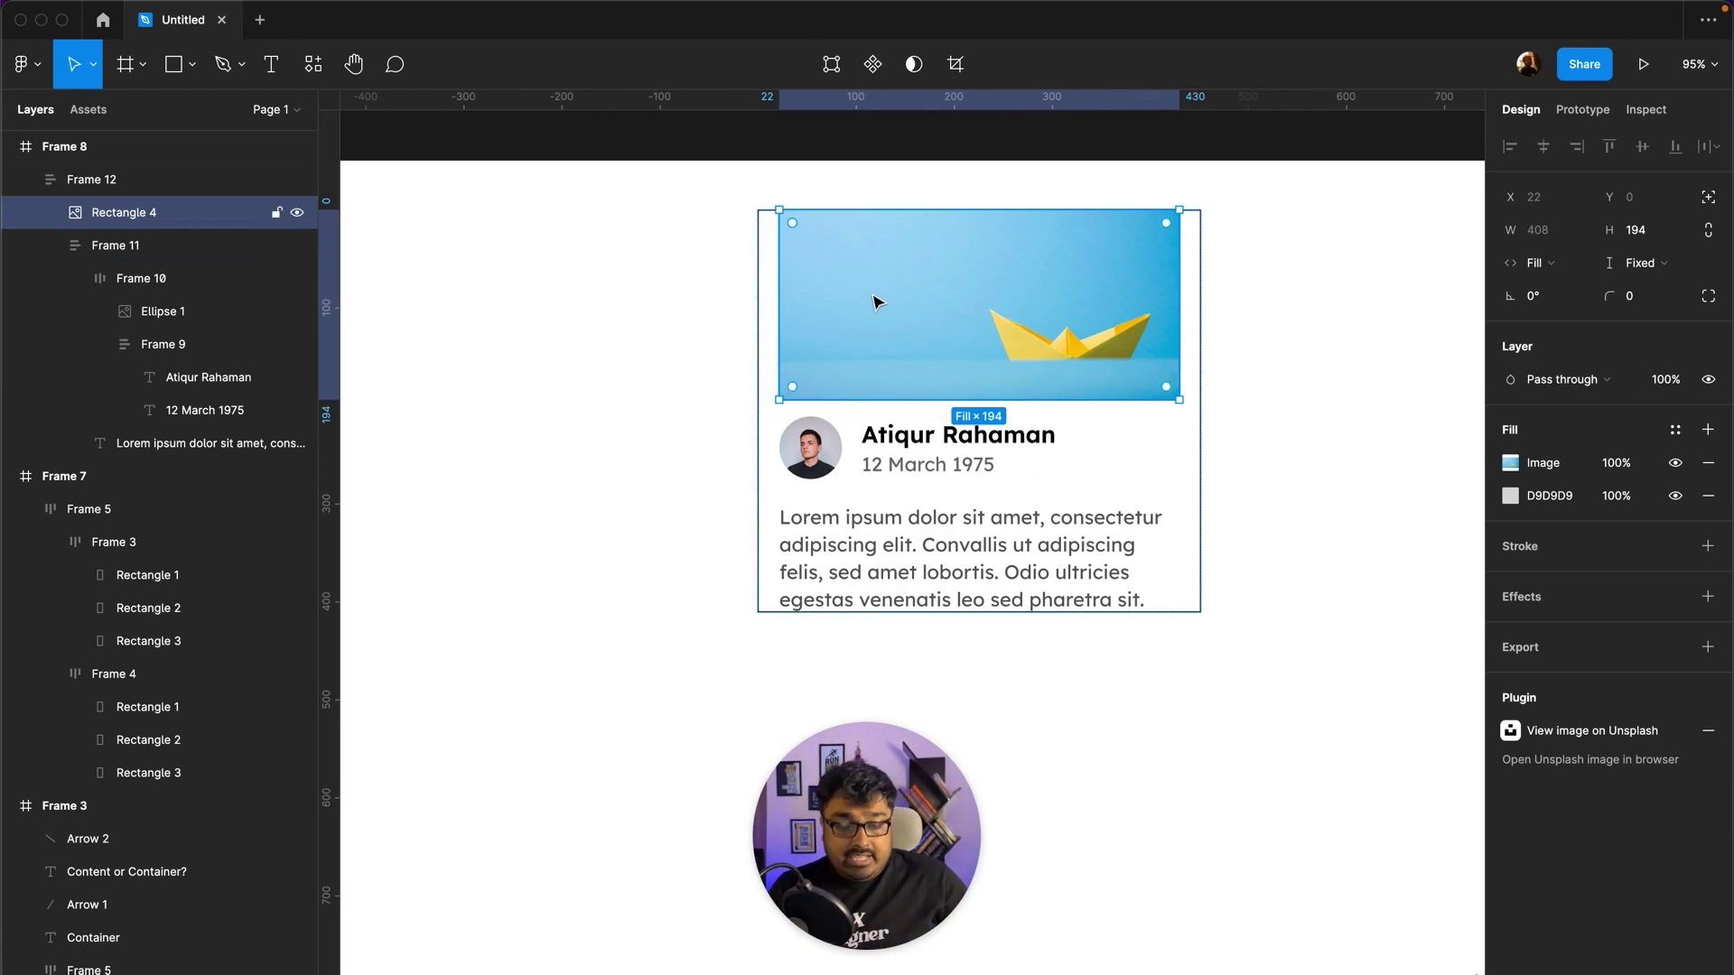
key(ctrl+z)
key(ctrl+z)
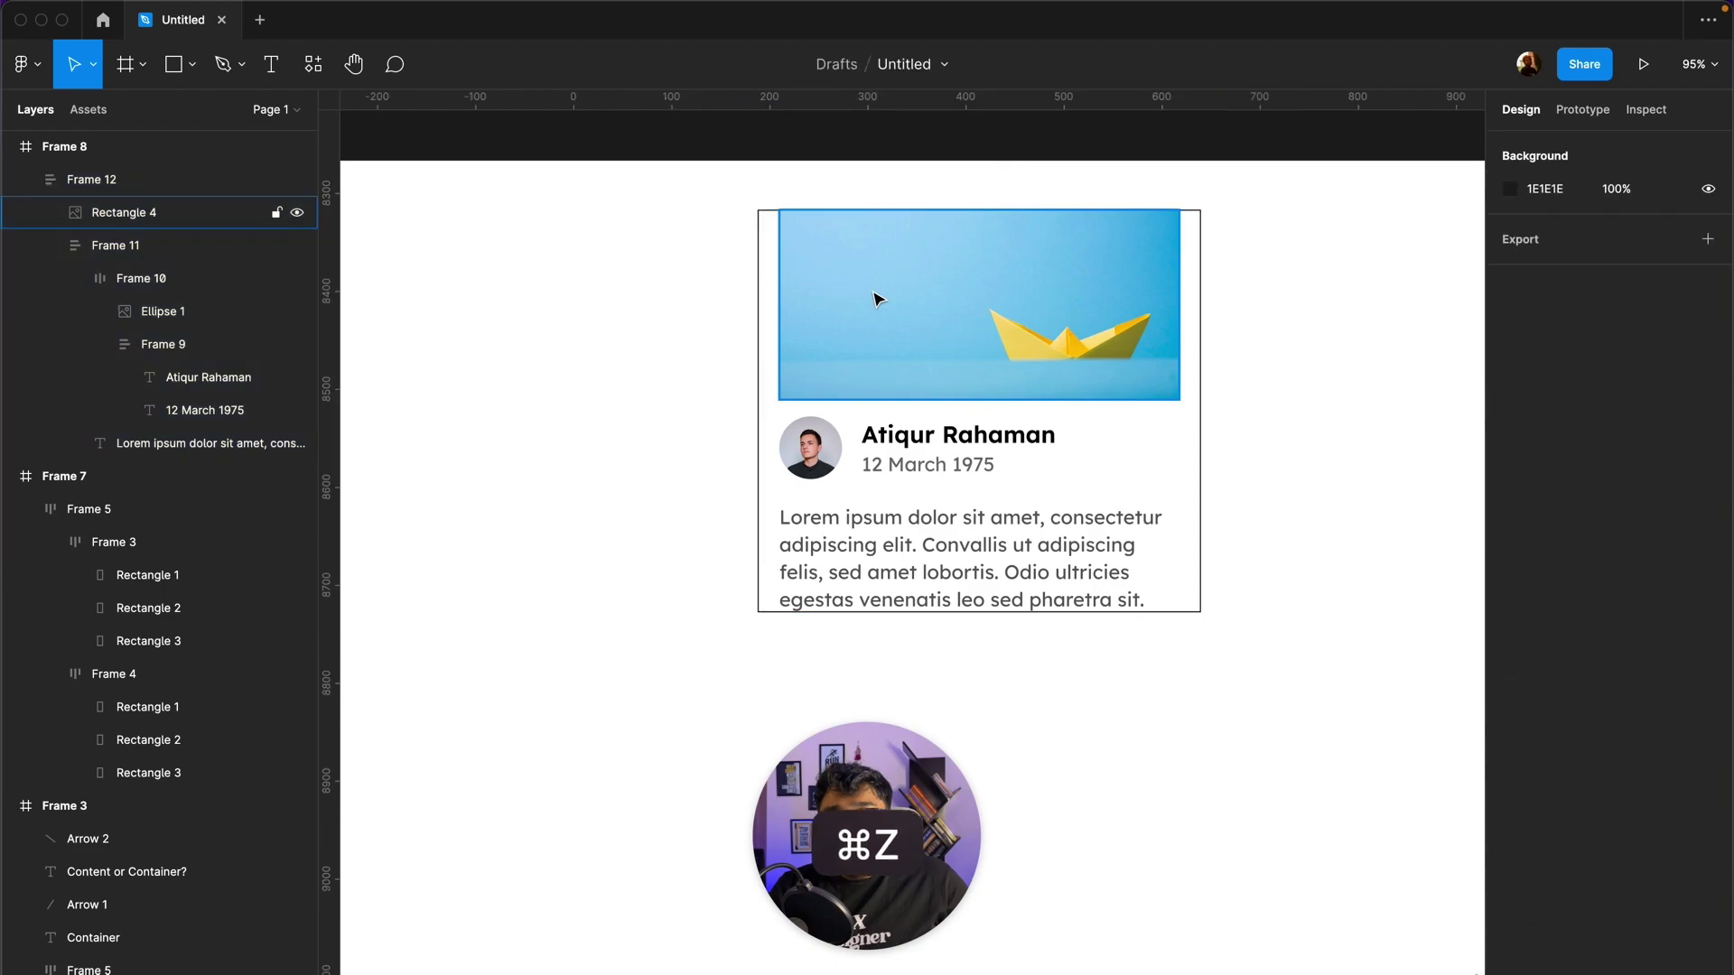
key(ctrl+z)
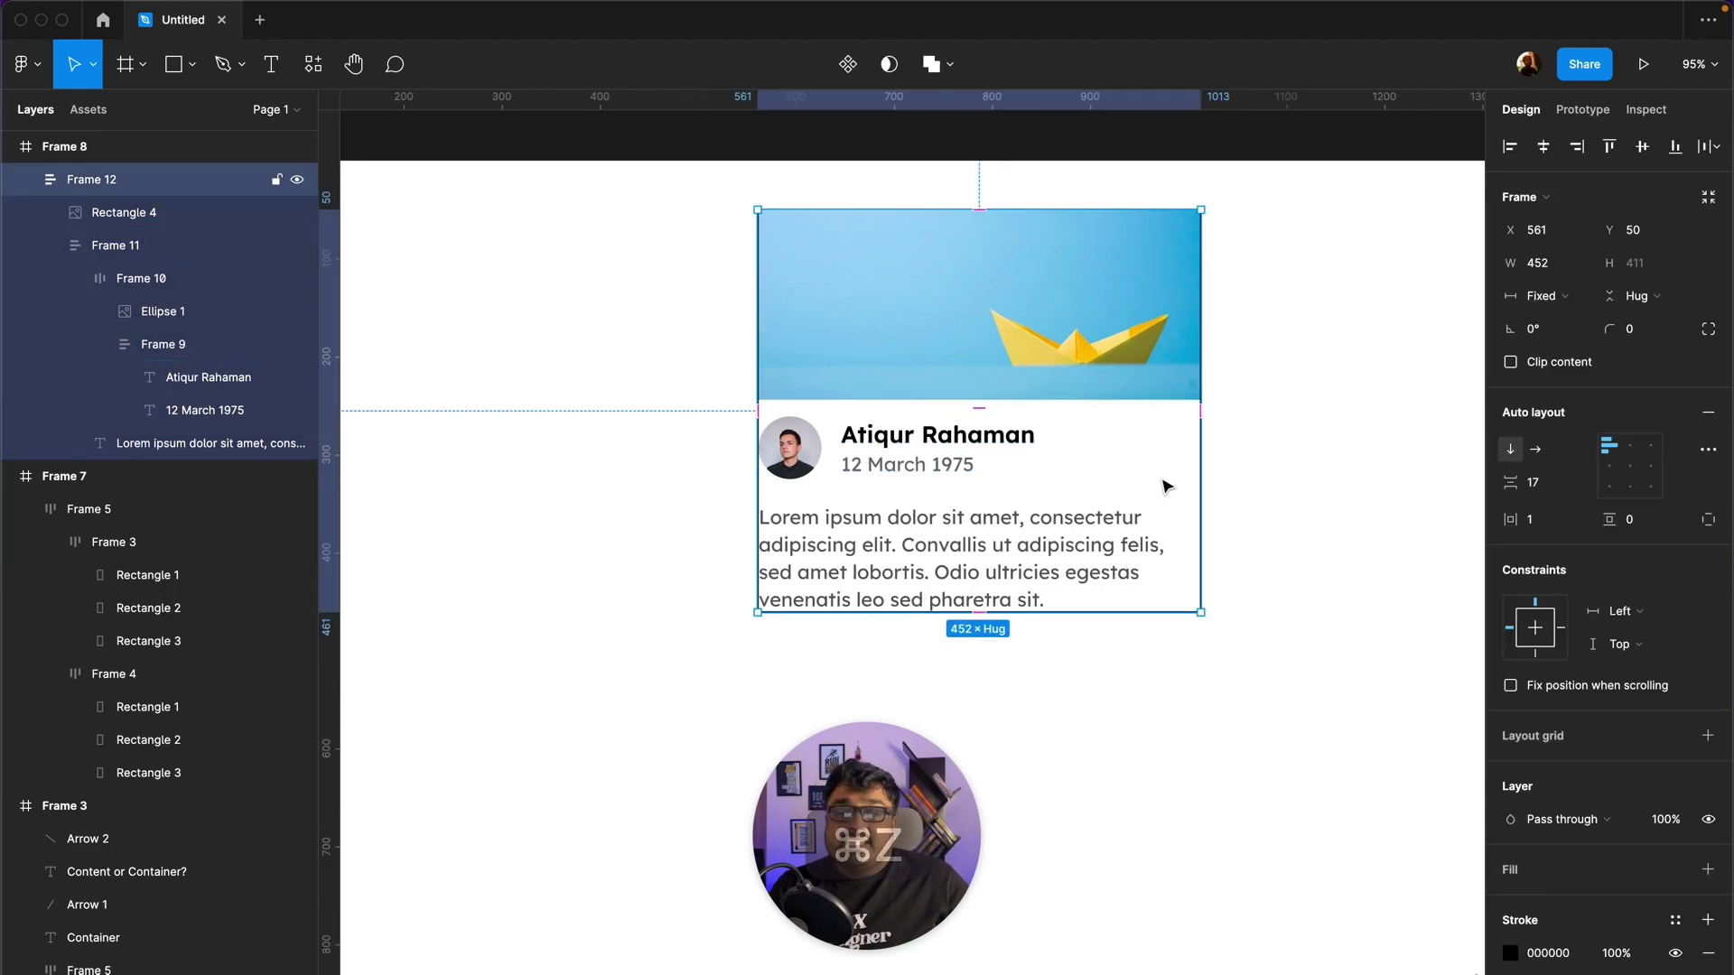
Step: Give the content group (Frame 11) 20 px side padding and 20 px top and bottom padding
click(1038, 518)
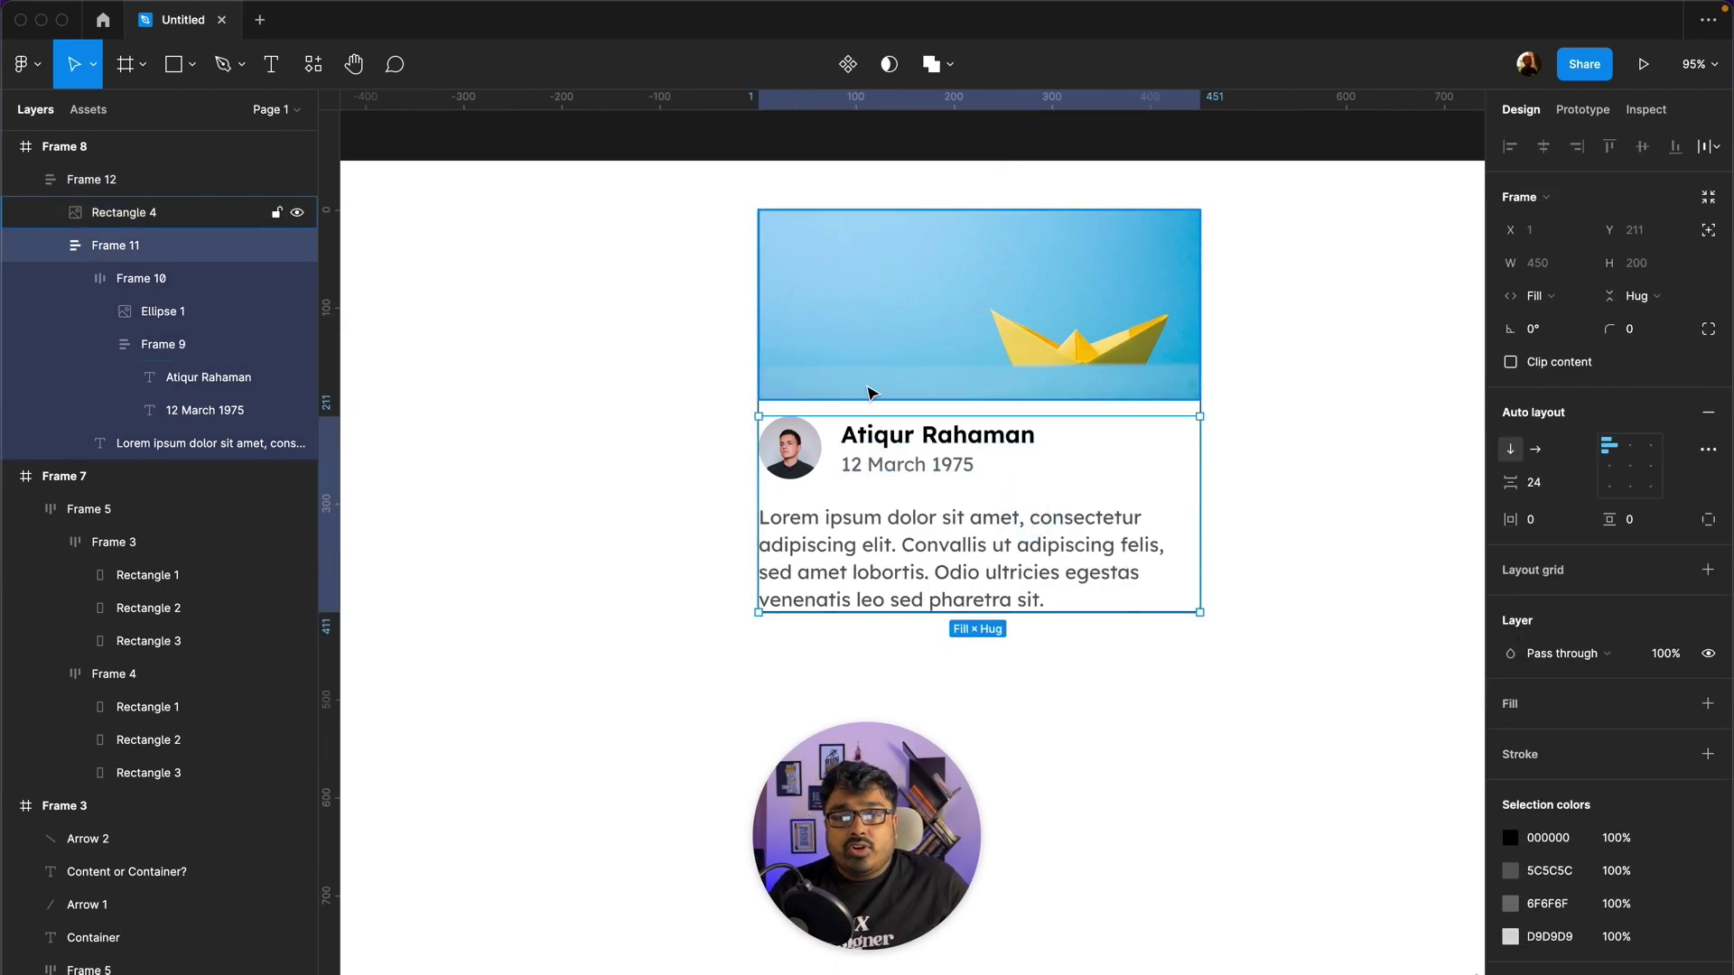
click(1554, 529)
text(20)
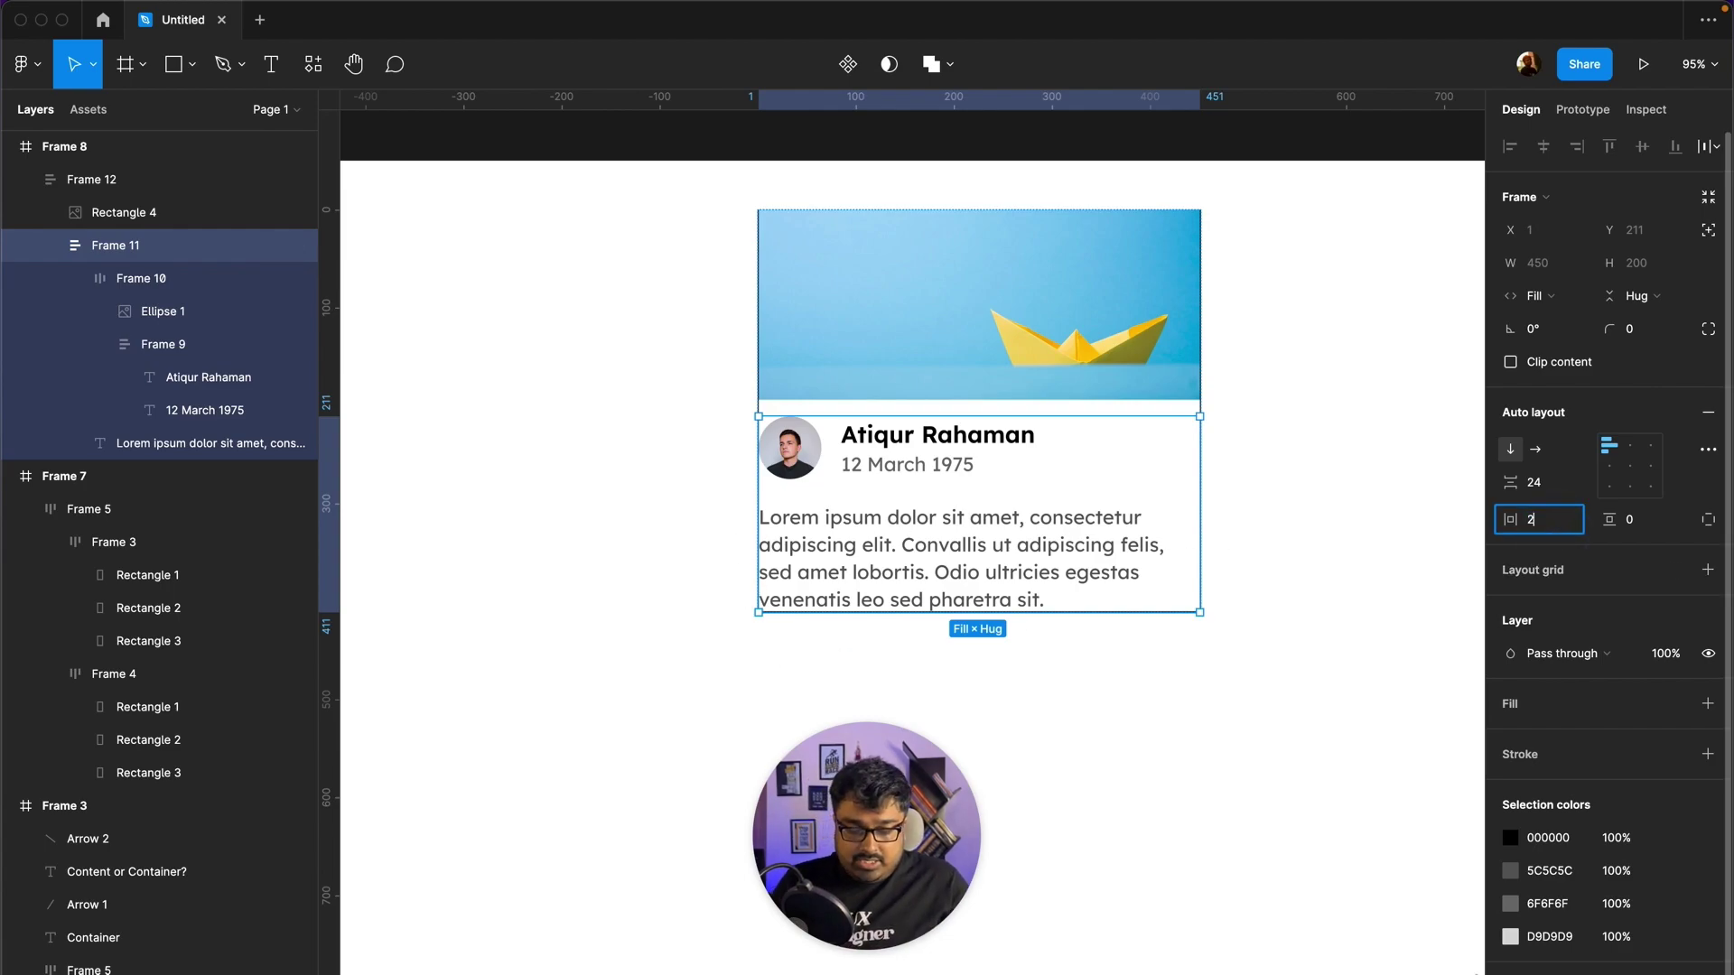
key(Return)
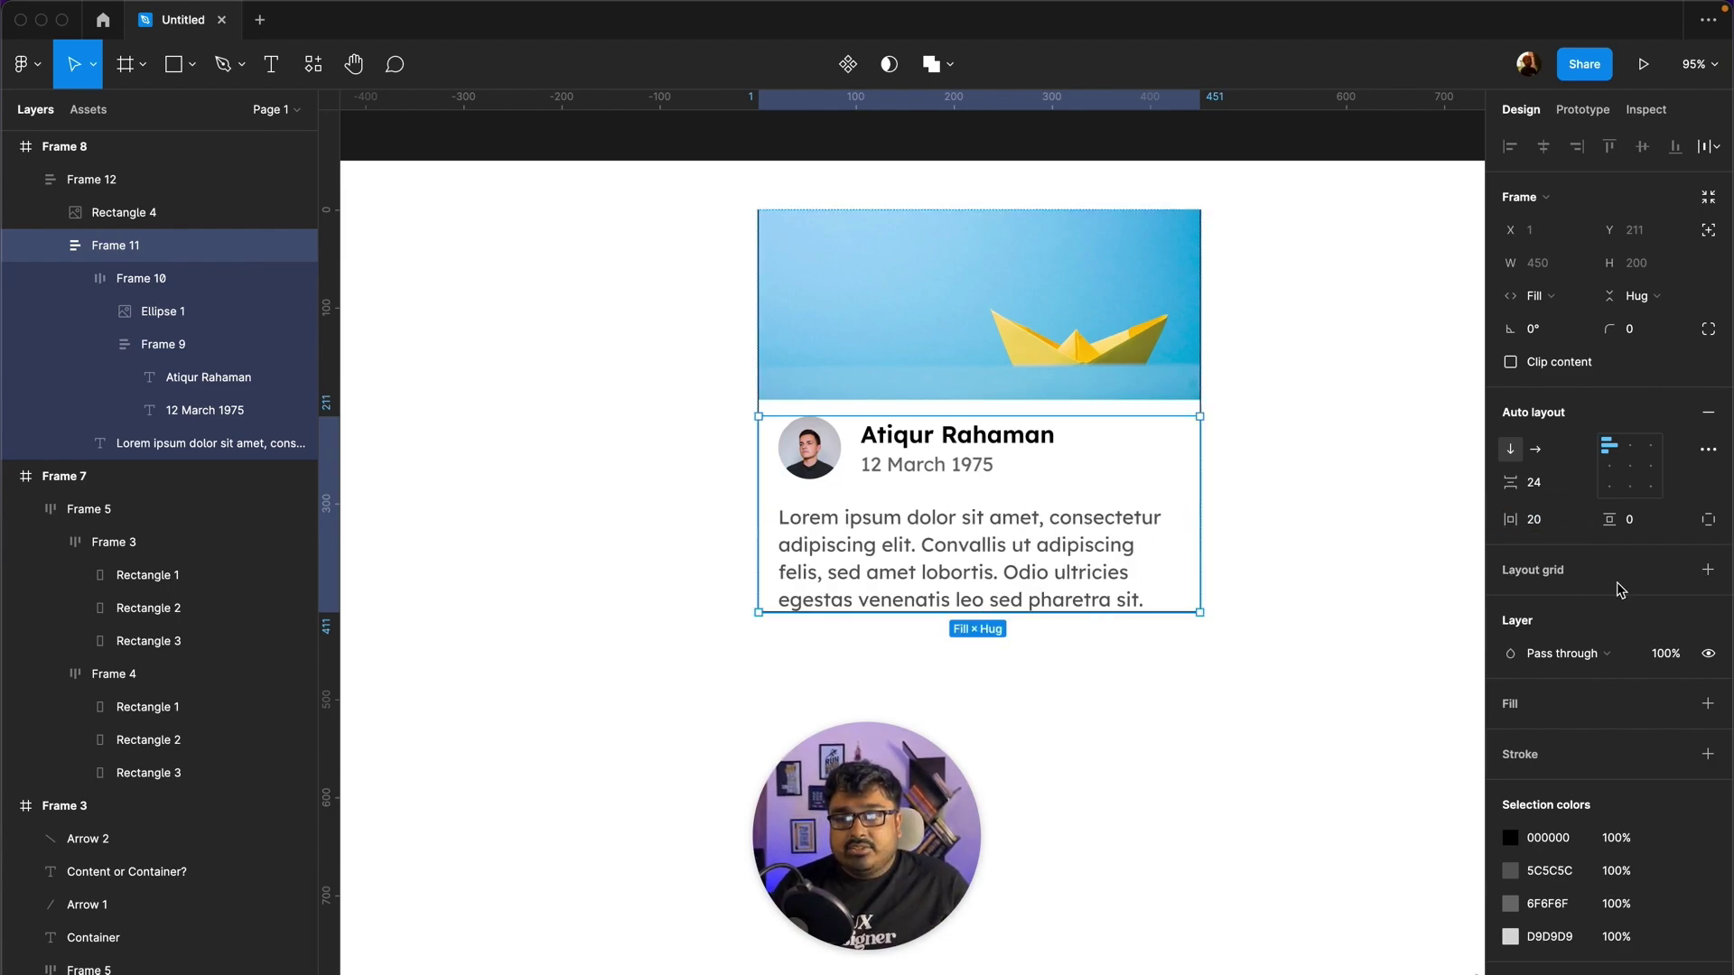
click(1651, 533)
text(20)
key(Return)
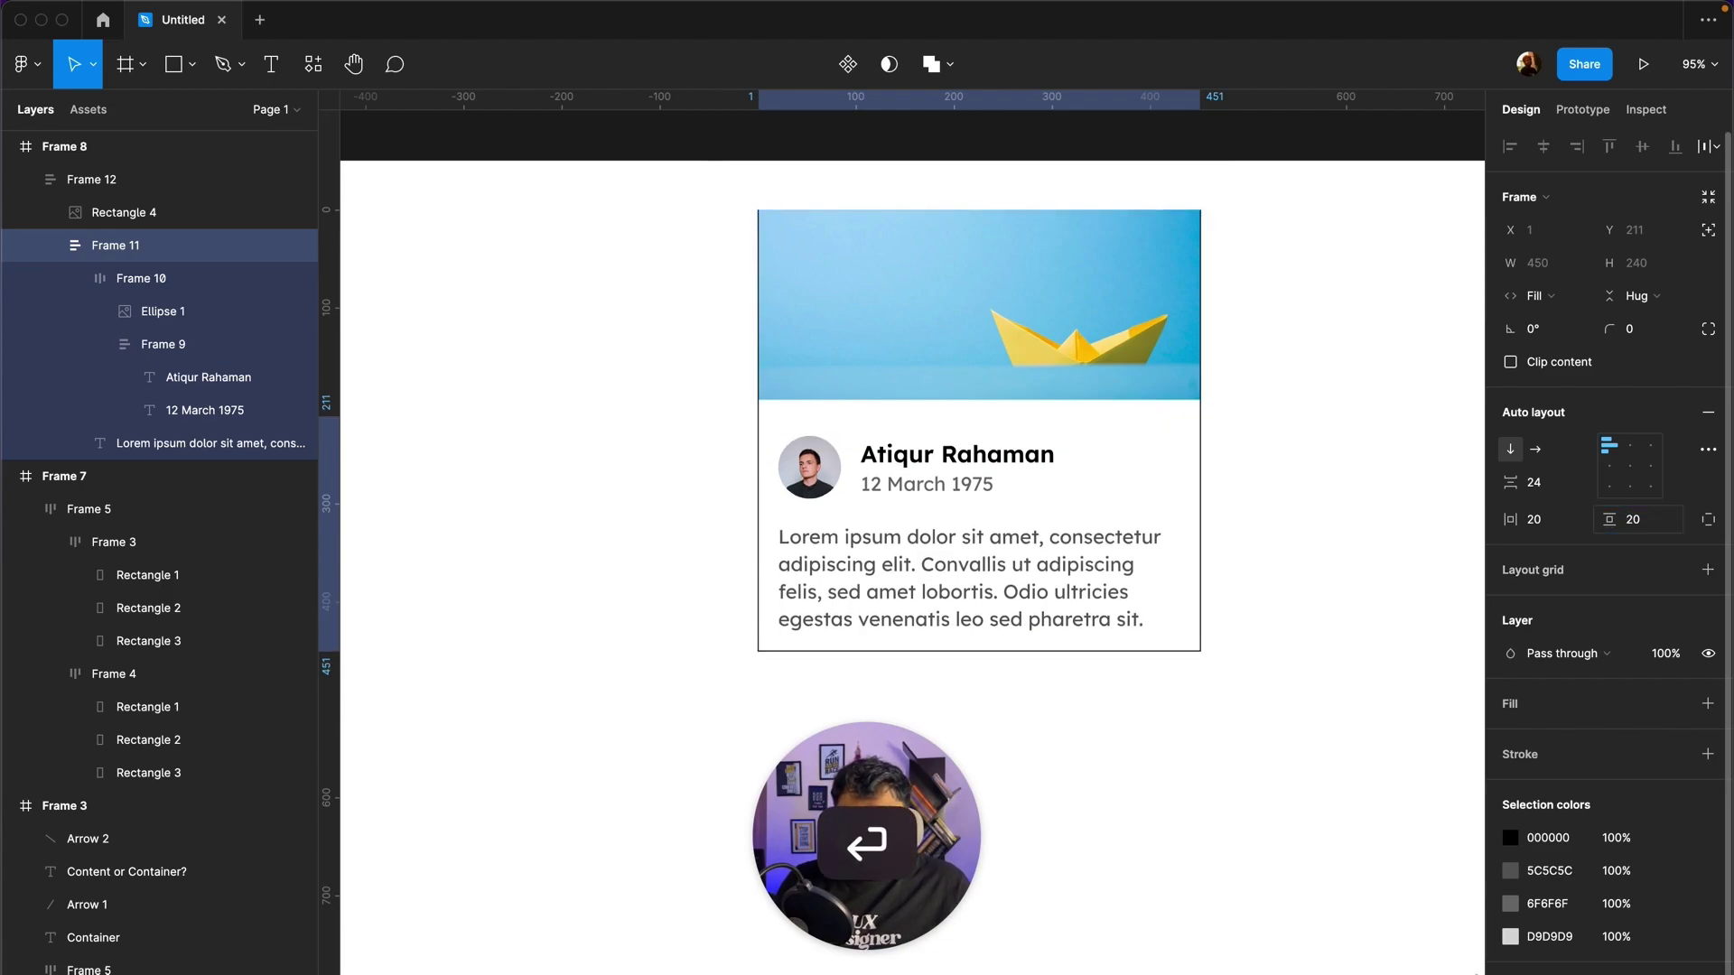
click(1366, 513)
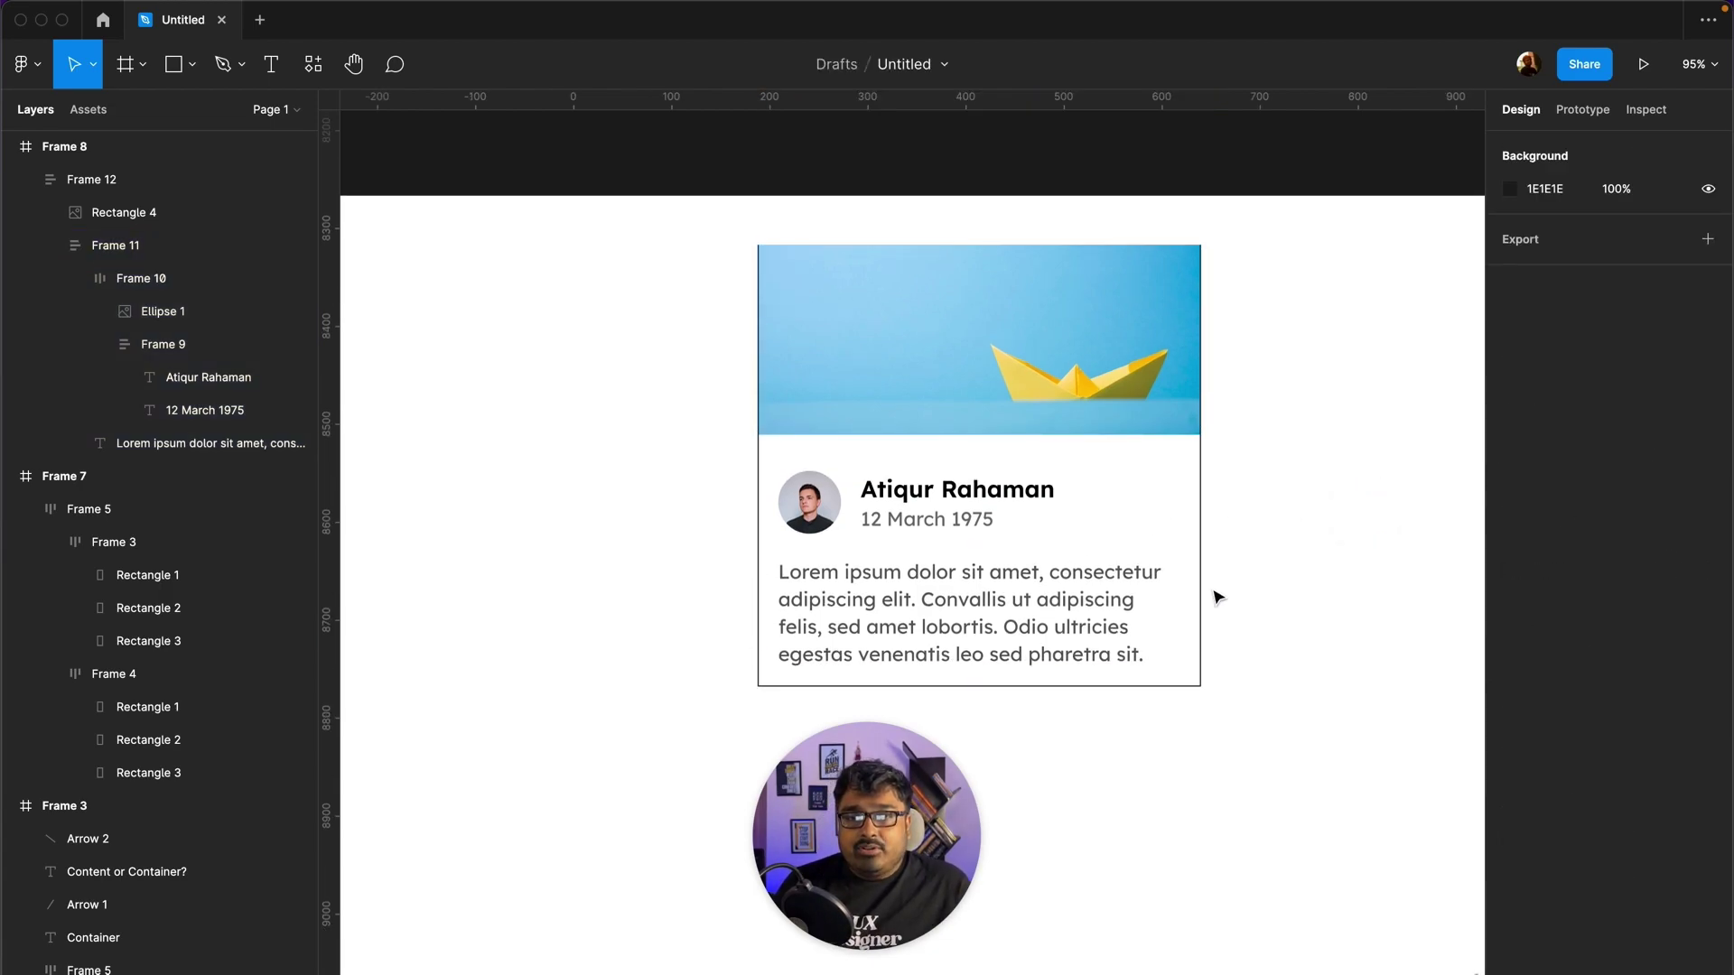
click(1120, 428)
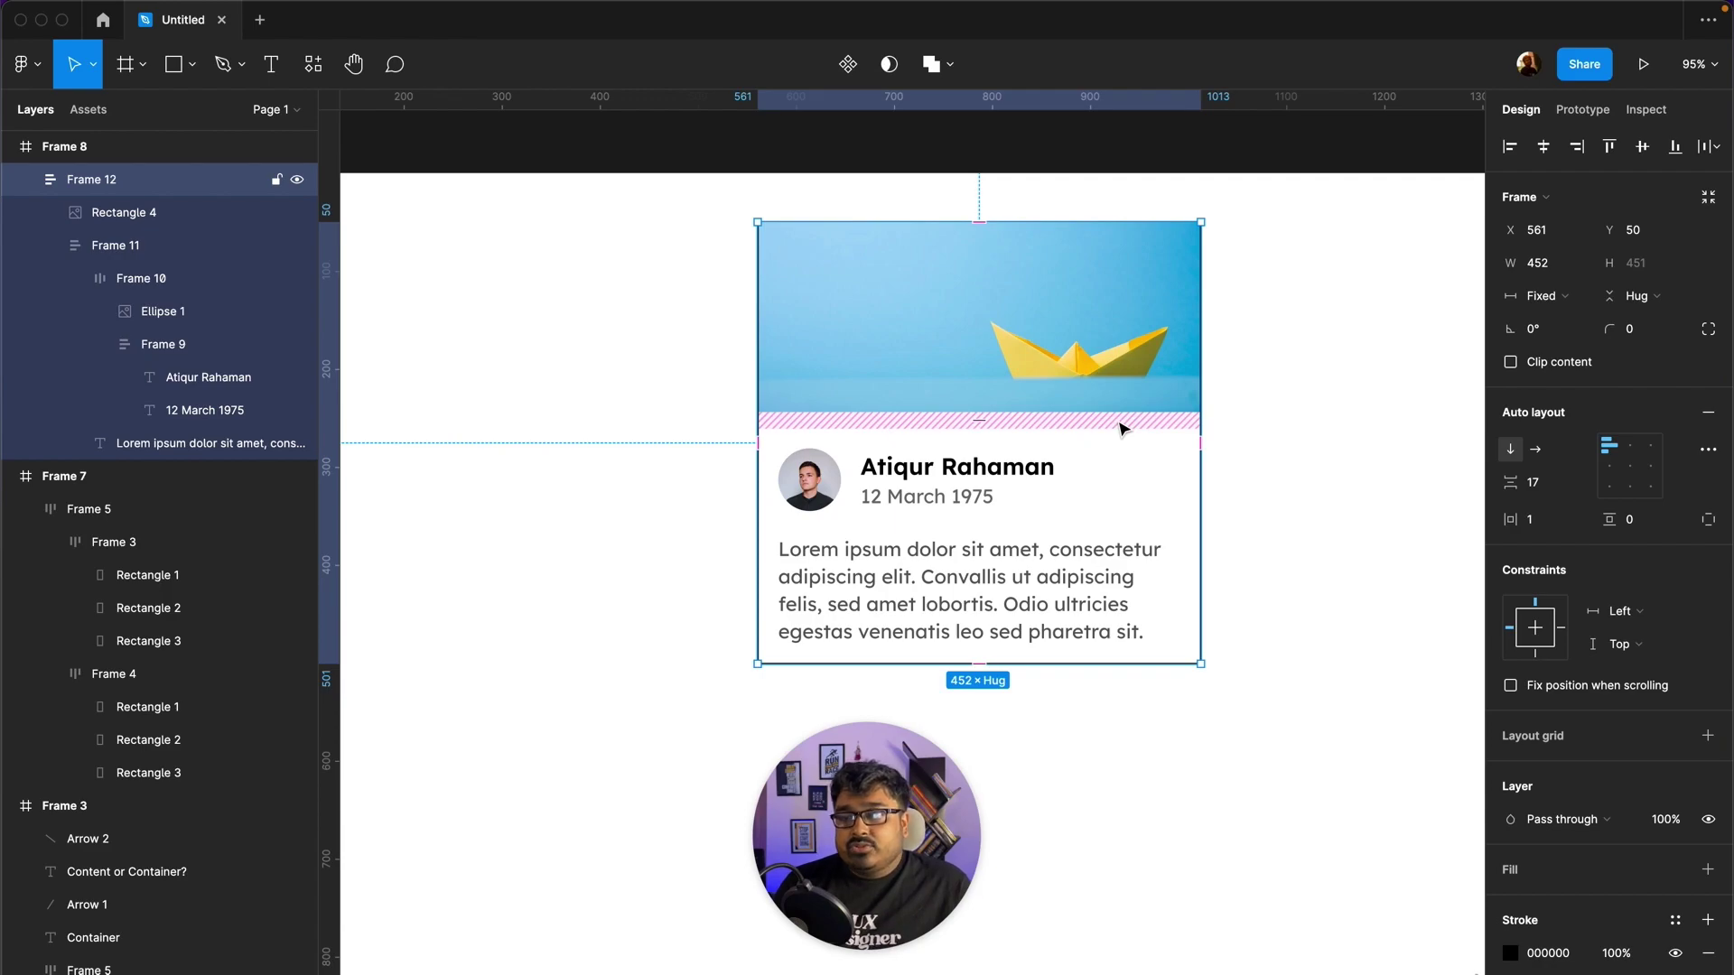
Step: Drill into the text section and select the avatar-and-name row (Frame 10)
click(1356, 502)
double_click(1073, 542)
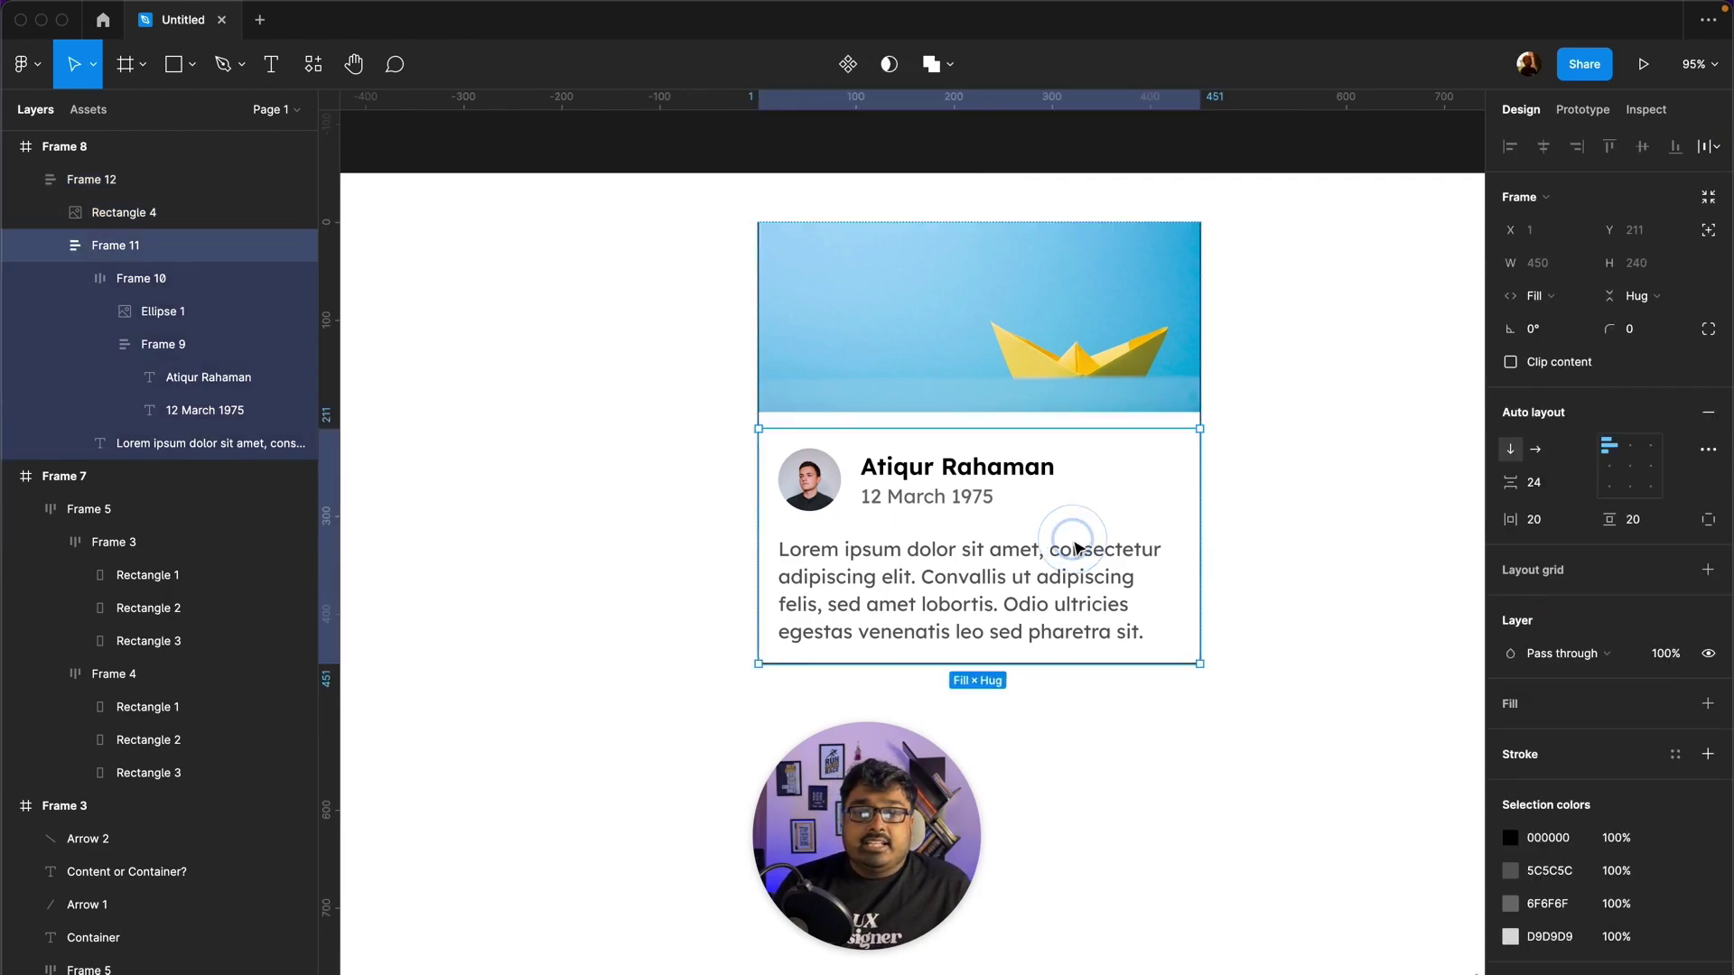
double_click(960, 551)
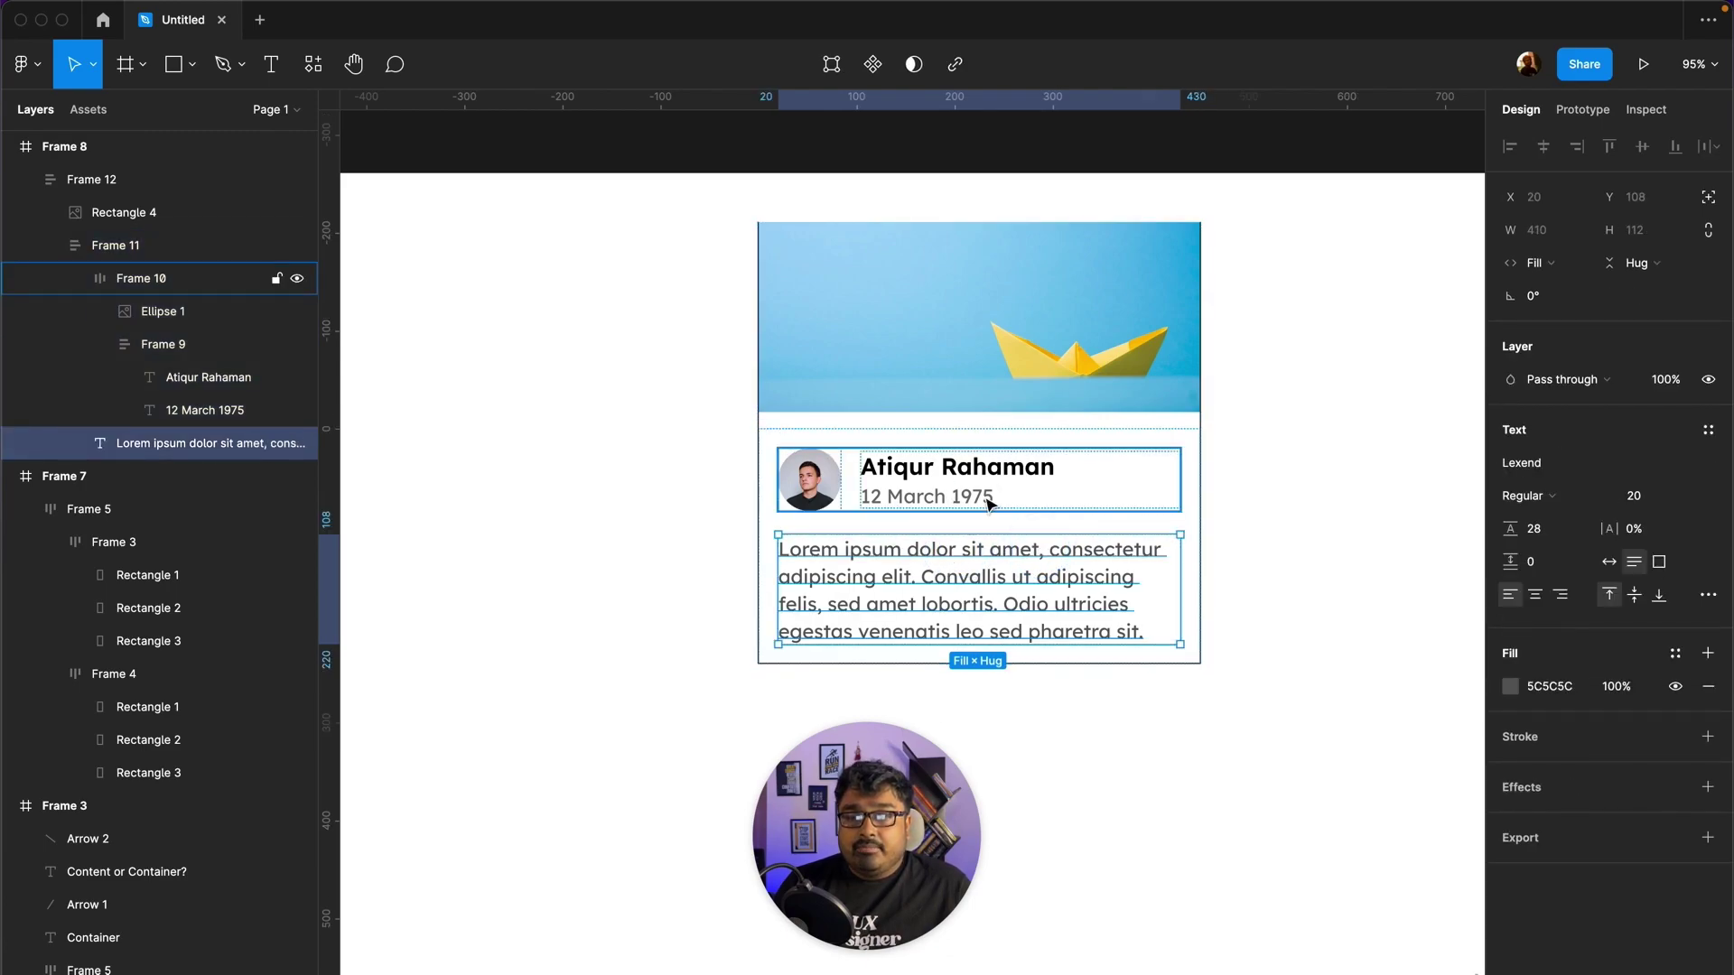
click(983, 483)
key(Tab)
click(983, 483)
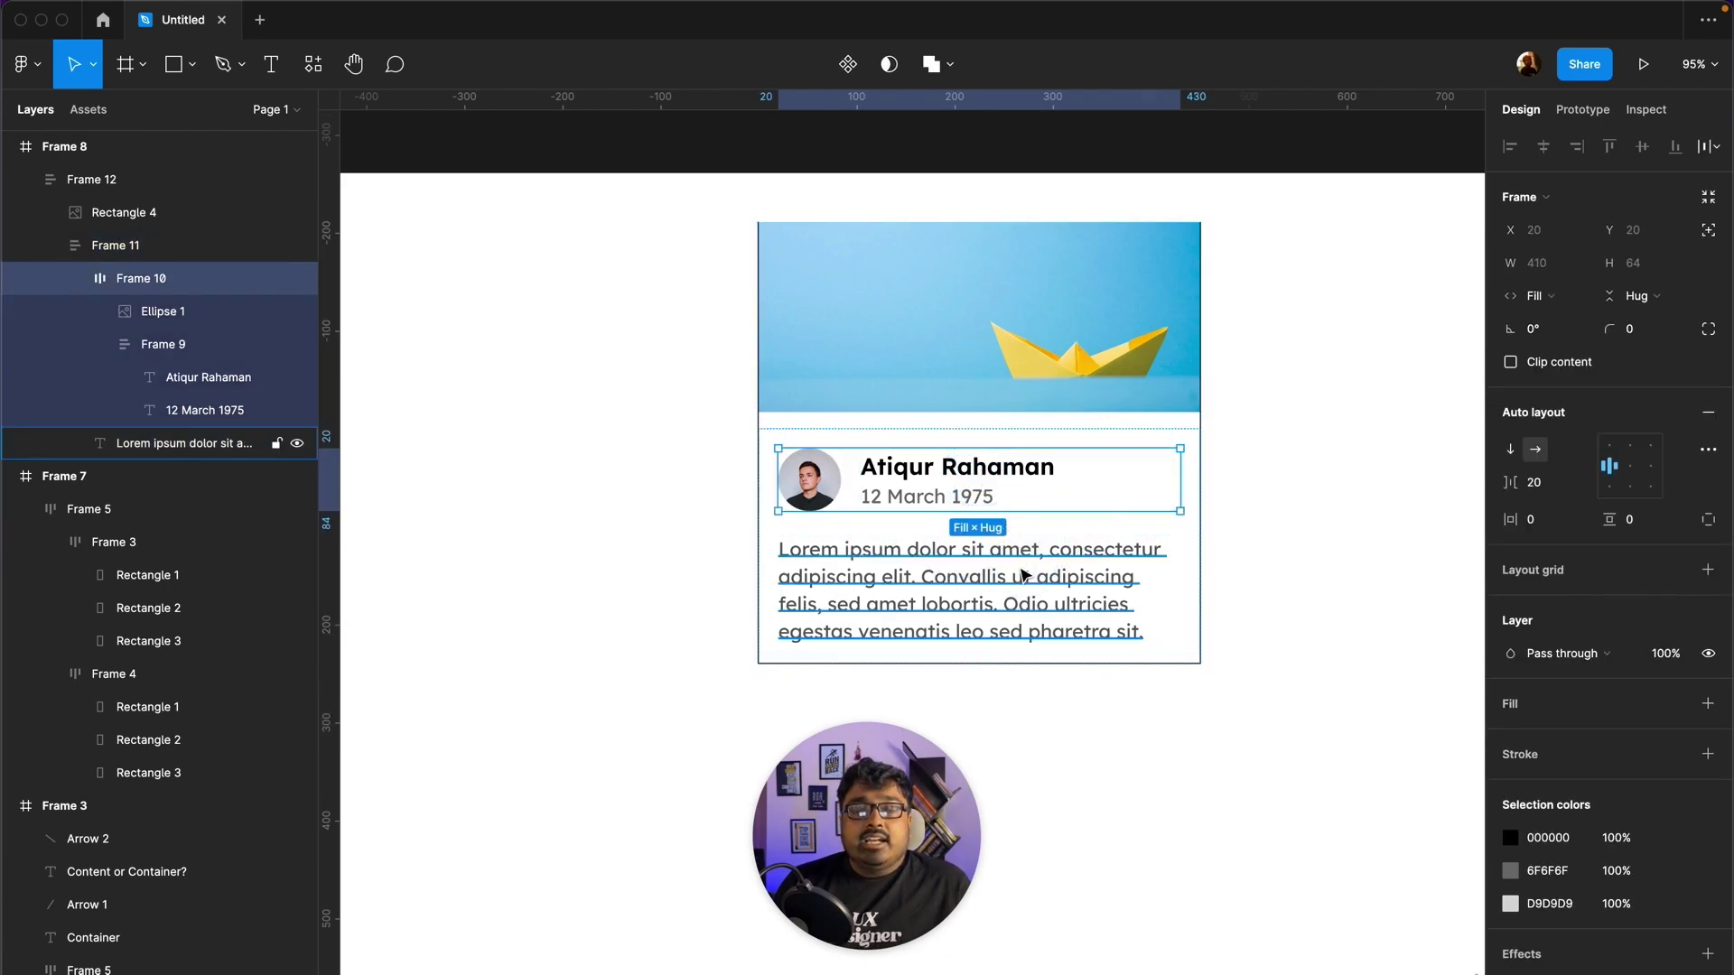
key(Tab)
click(983, 483)
Step: Nudge the name row, cover image and paragraph up and down, ending as image, row, paragraph
key(Down)
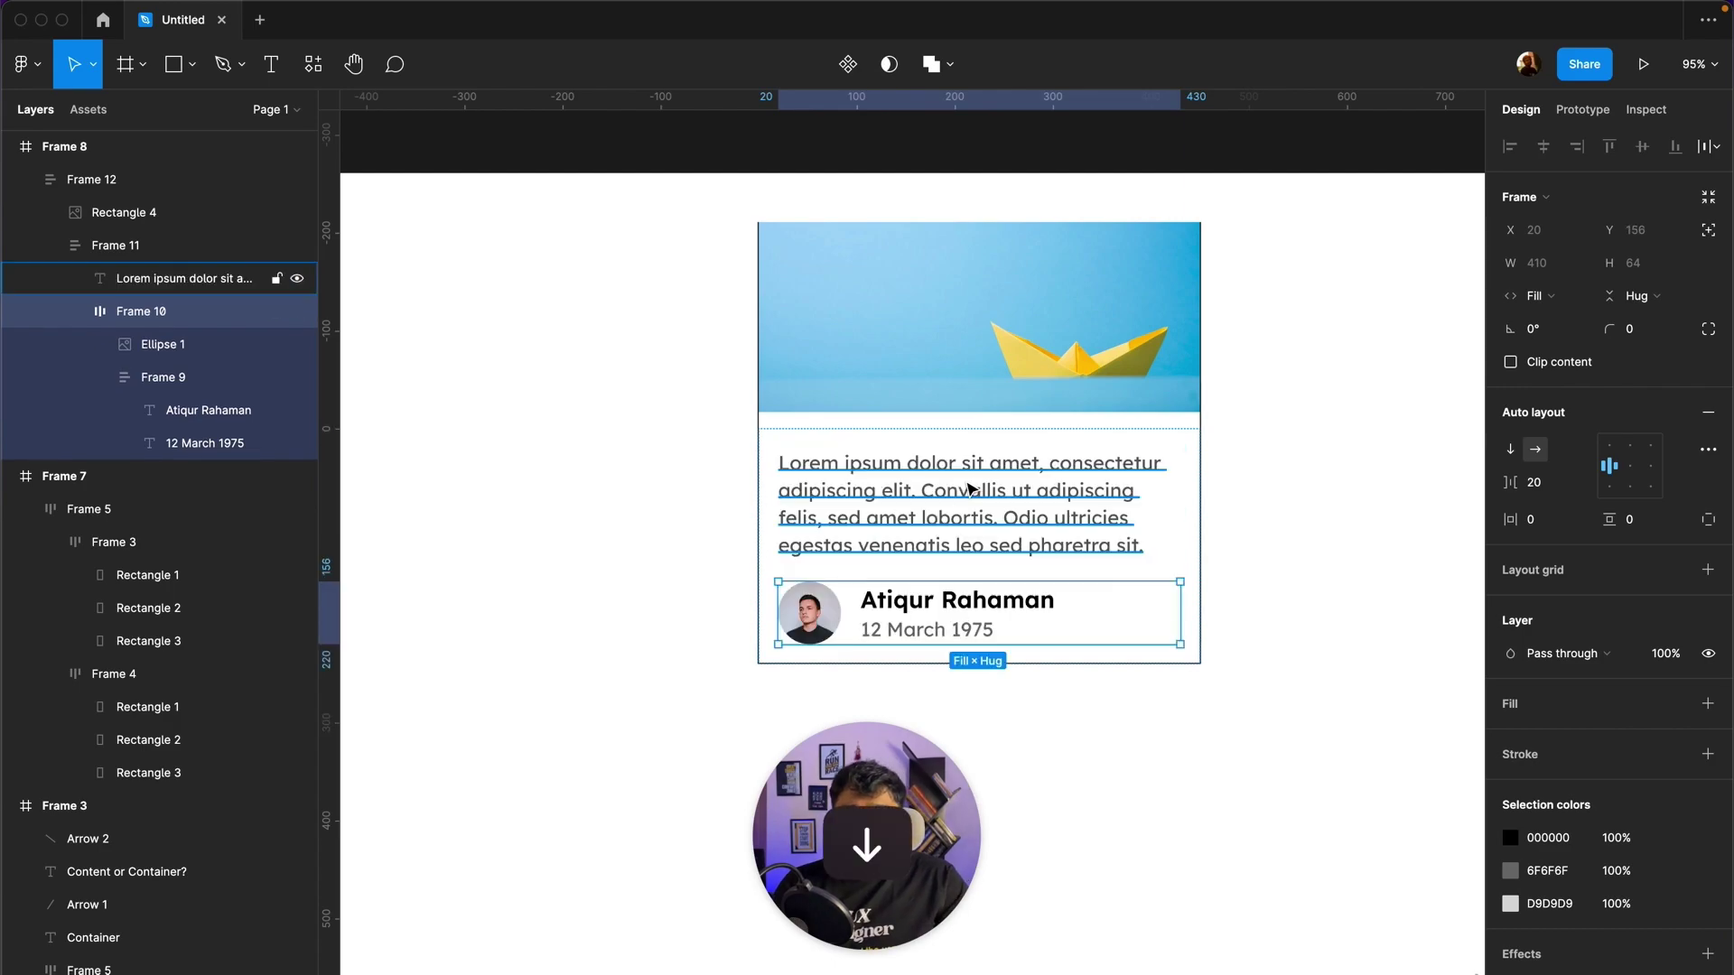
key(Up)
key(shift+Return)
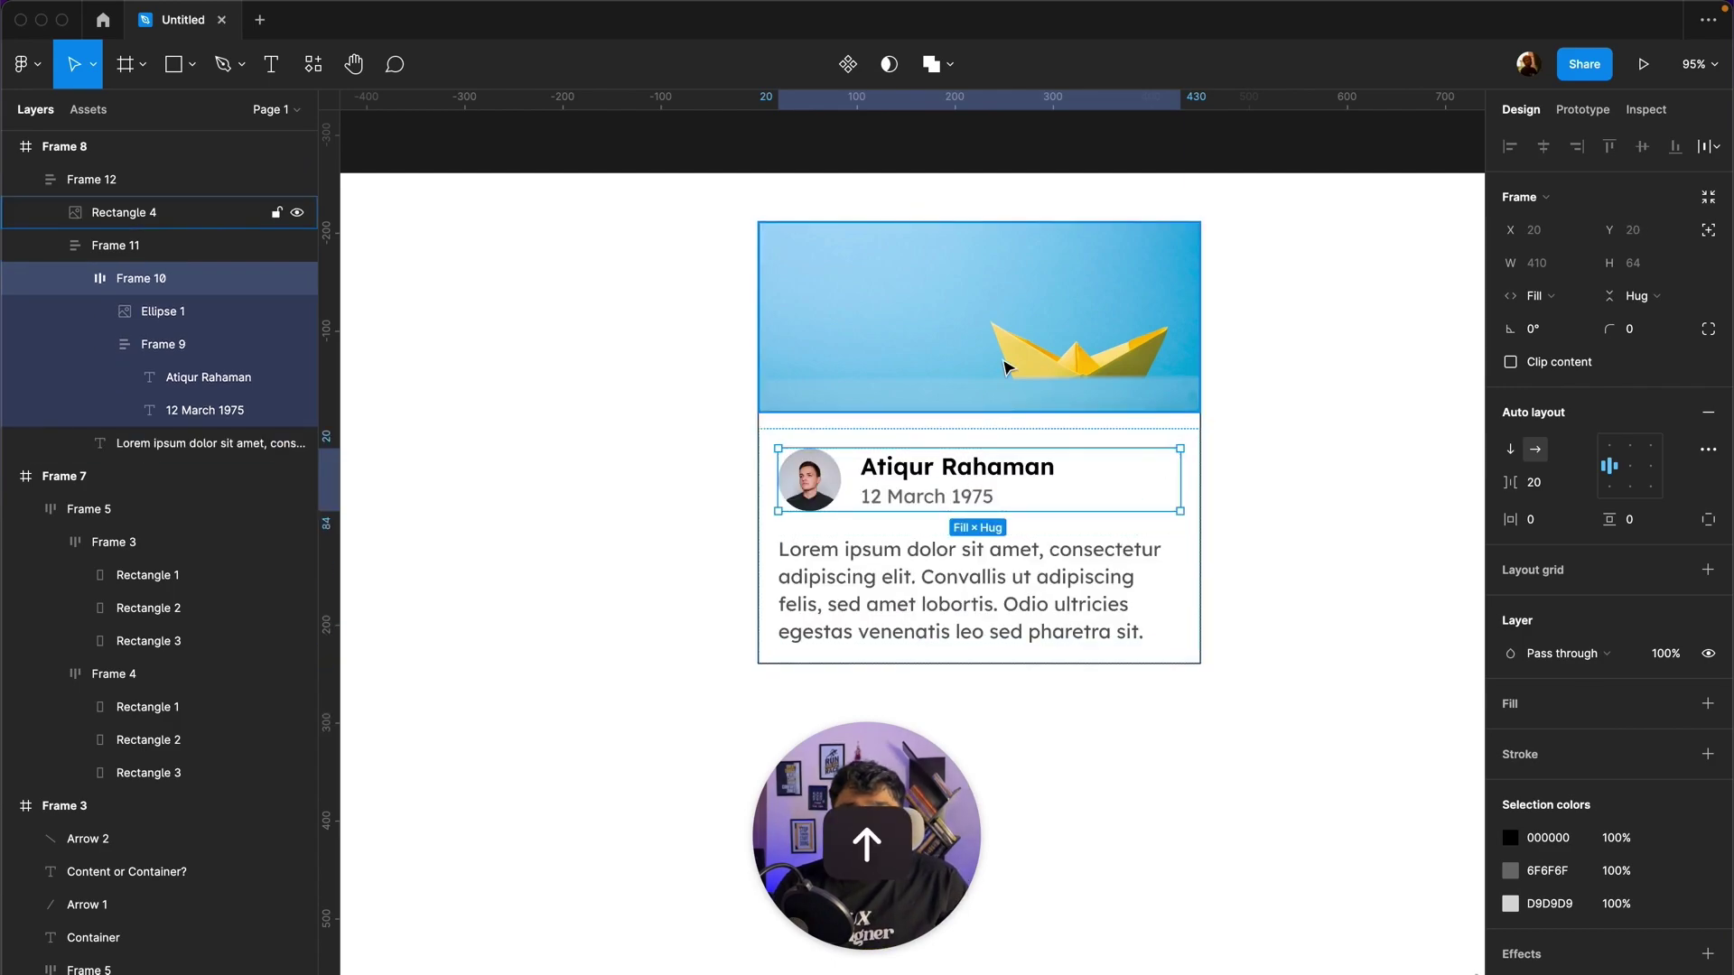
key(Tab)
key(Down)
key(Up)
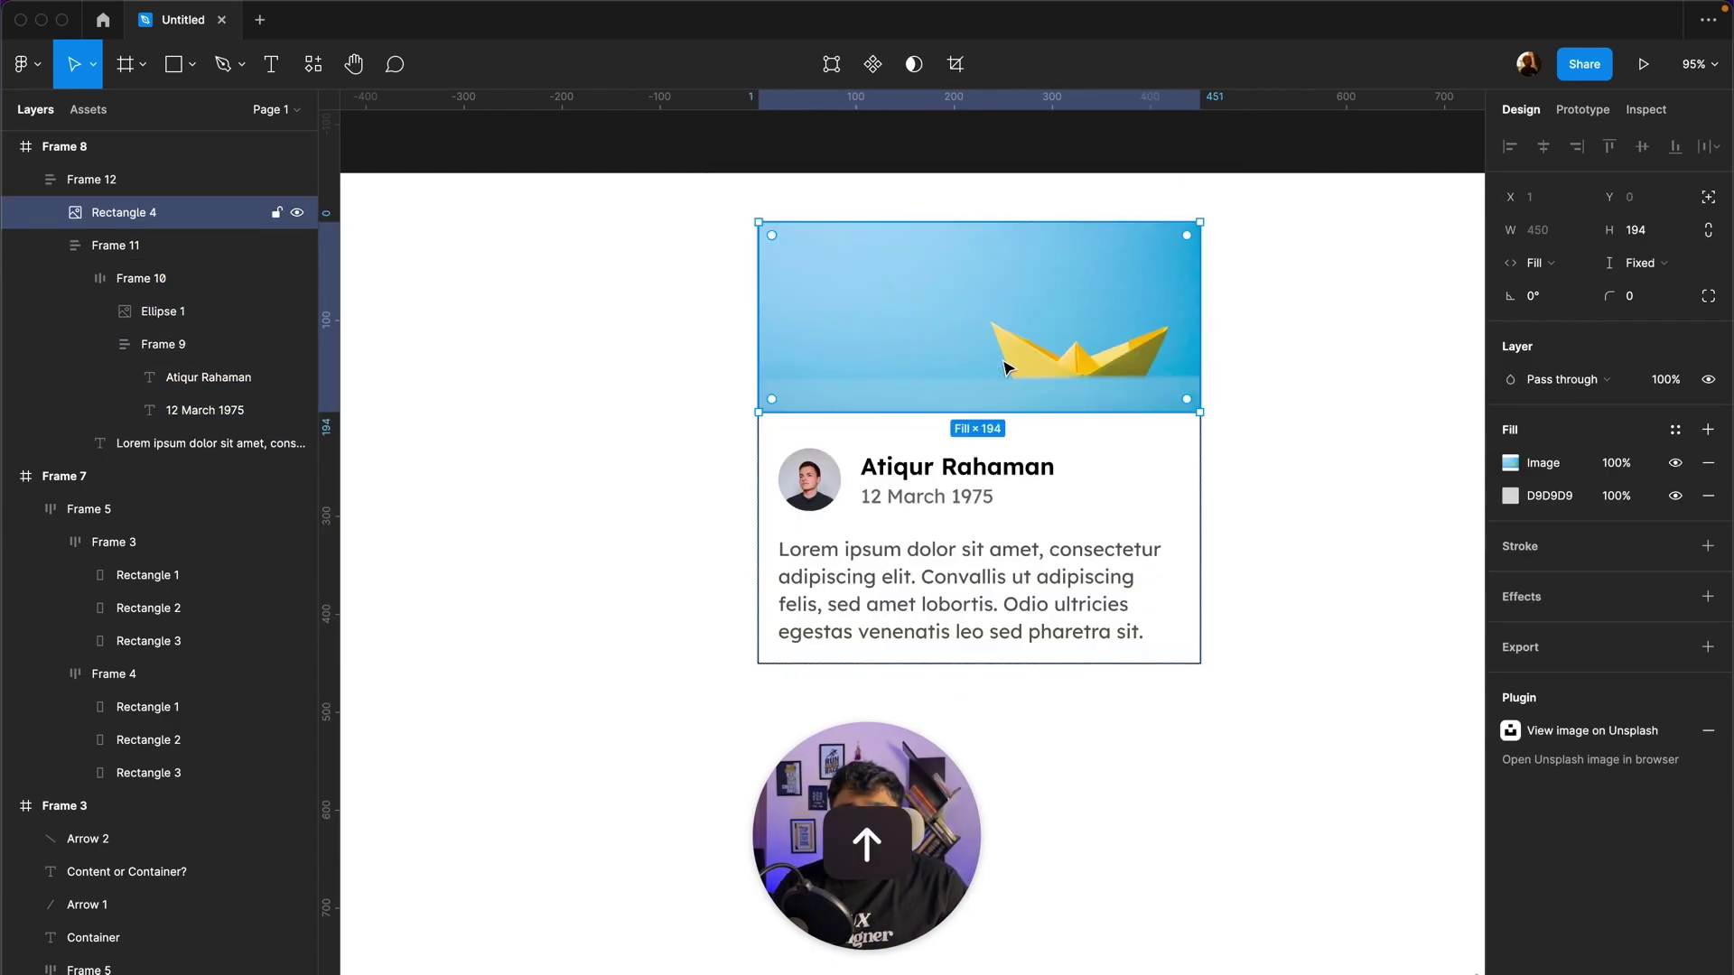
key(Down)
key(Up)
click(997, 552)
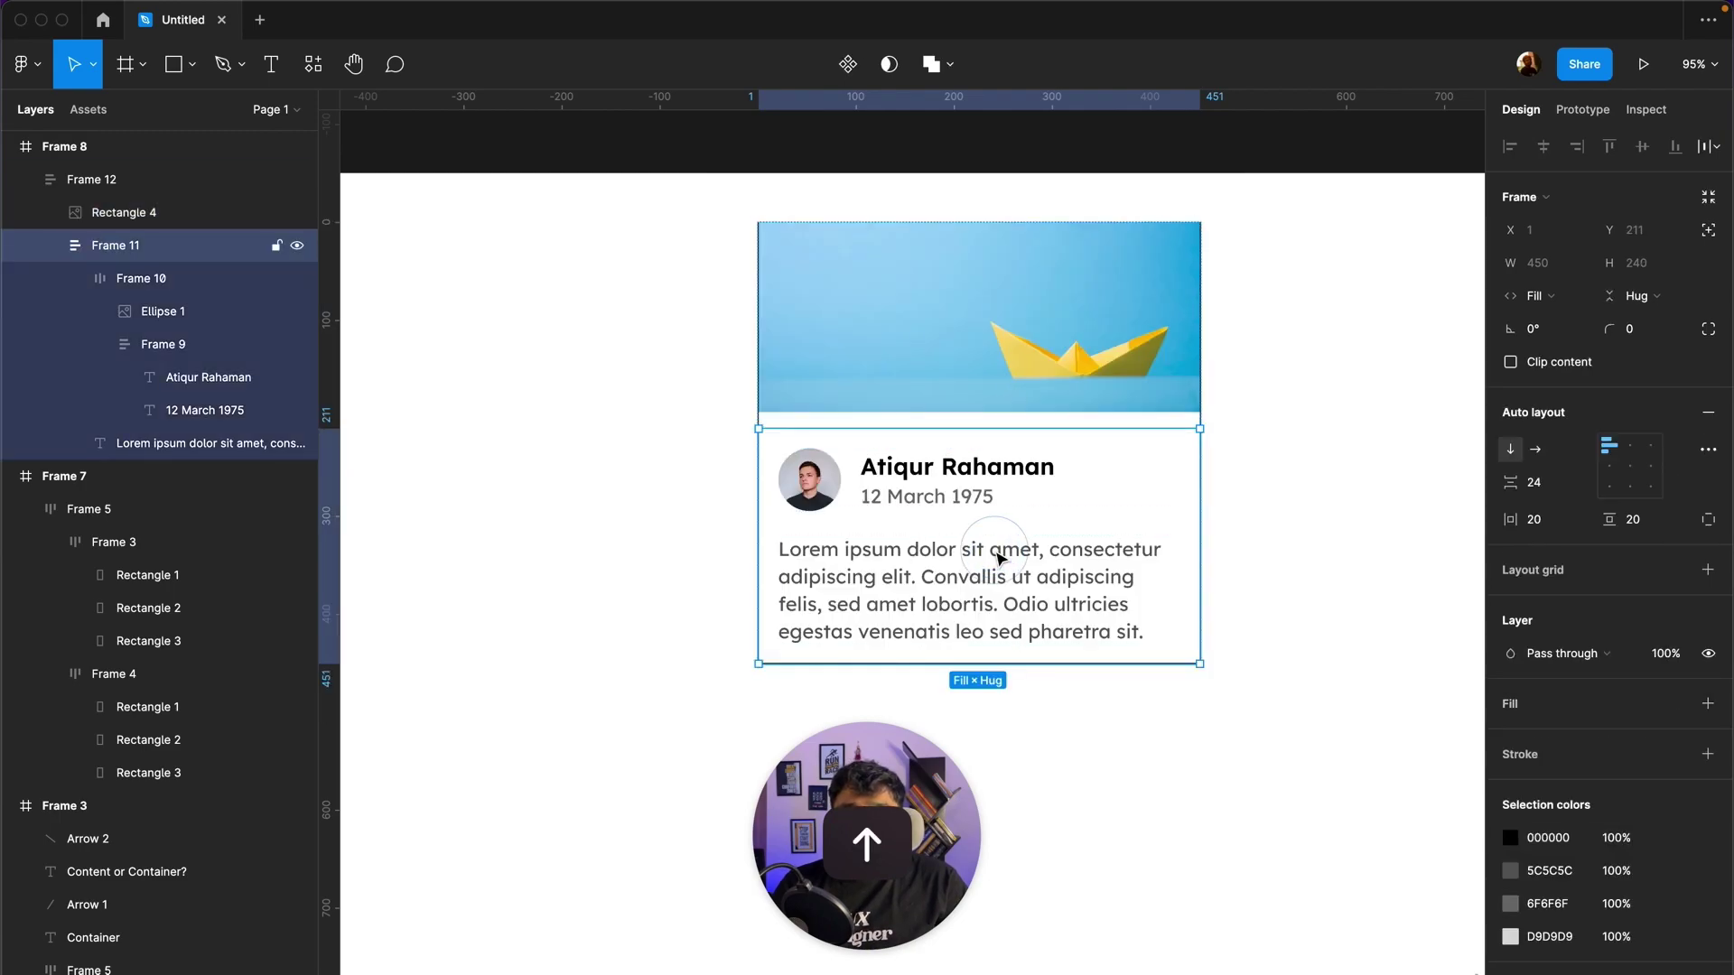
key(Up)
key(Down)
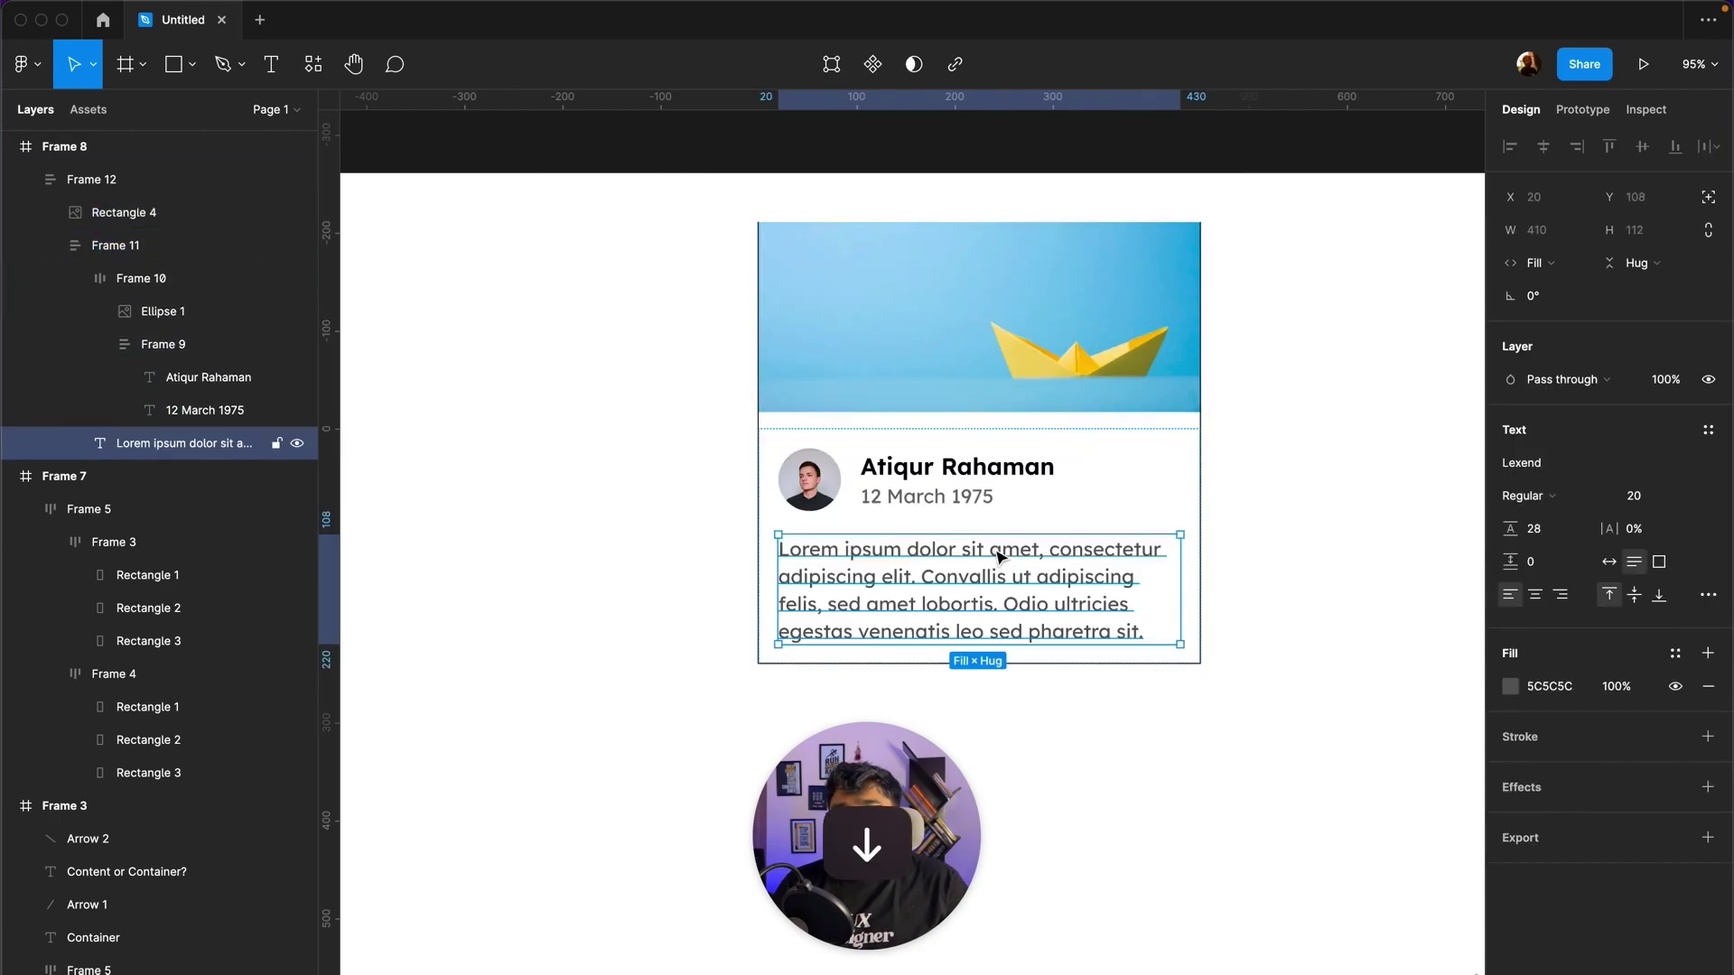
Step: In Frame 7, recolour the third grey rectangle blue (3184D1) and the second near-black
scroll(997, 555, down, 5)
scroll(961, 235, up, 5)
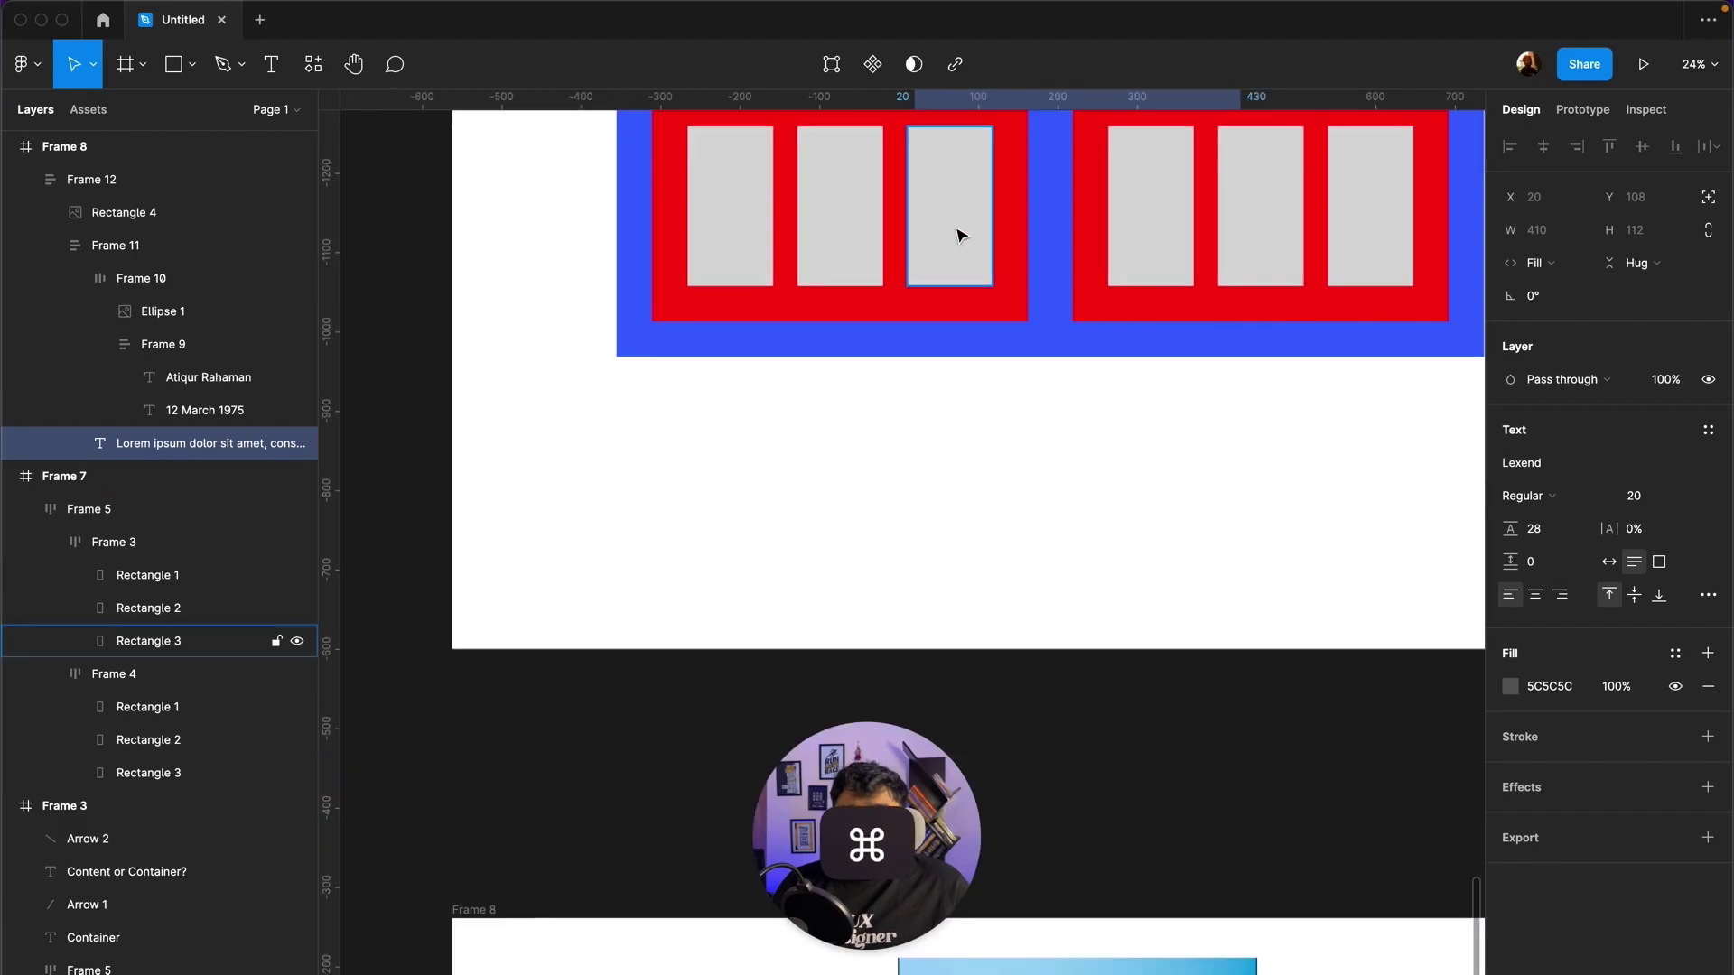
scroll(961, 235, up, 3)
scroll(961, 244, up, 2)
click(963, 260)
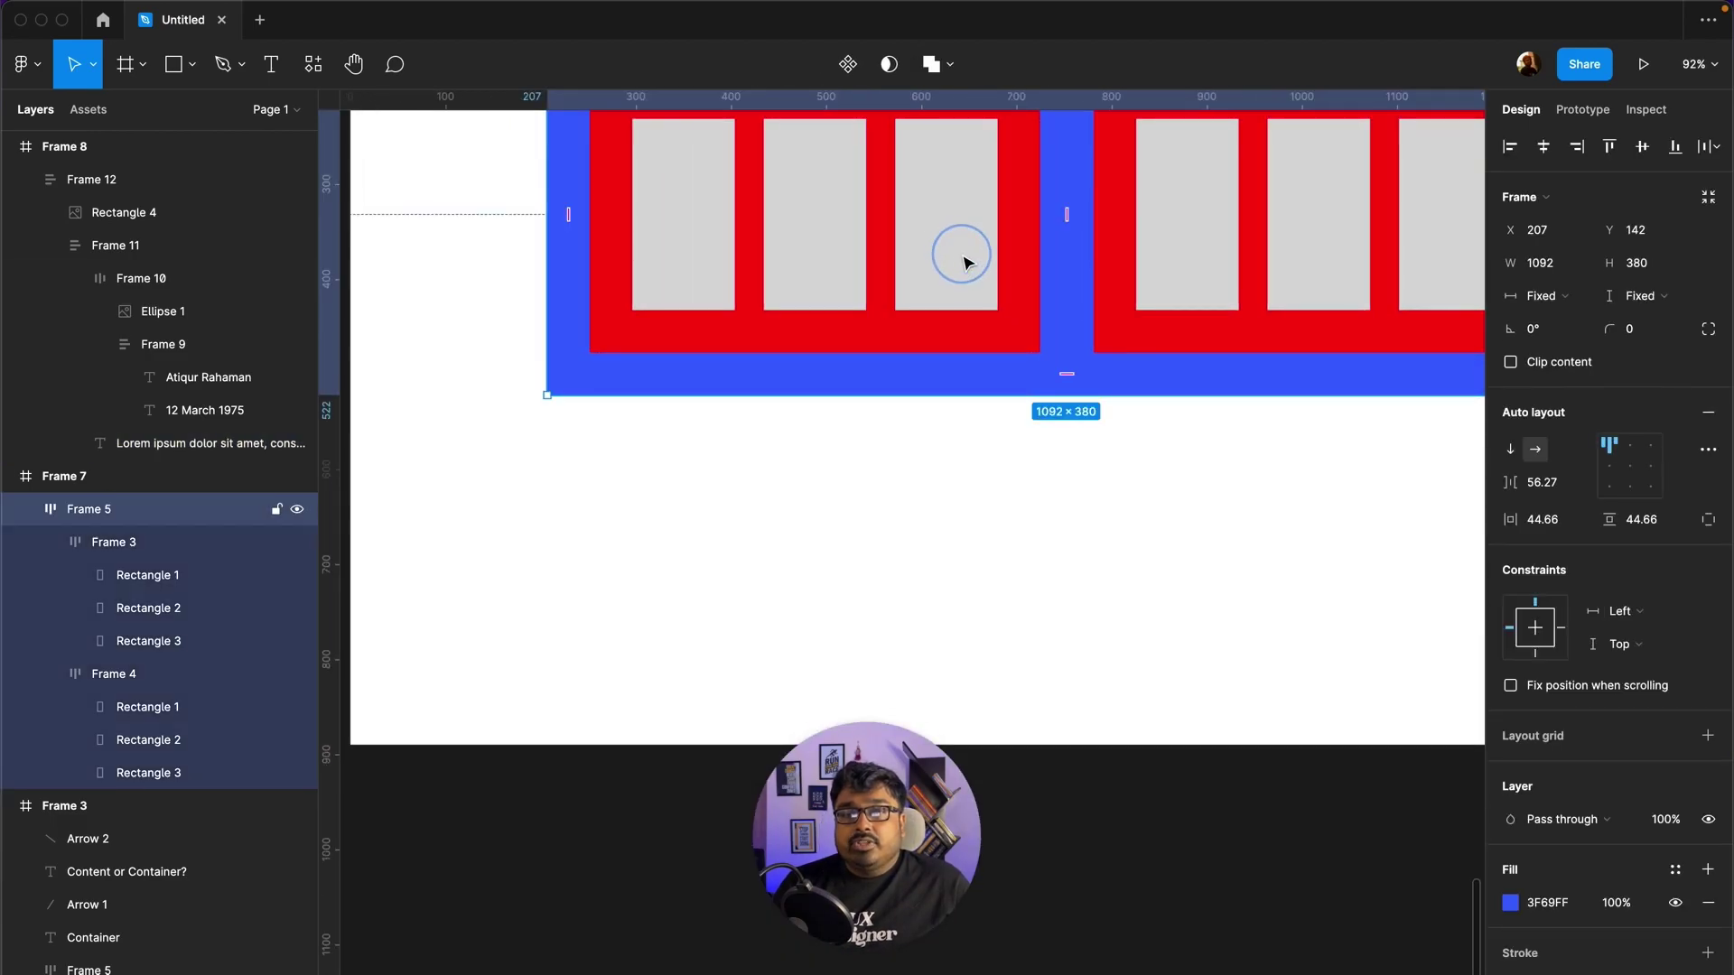
scroll(963, 260, up, 2)
click(923, 414)
click(928, 424)
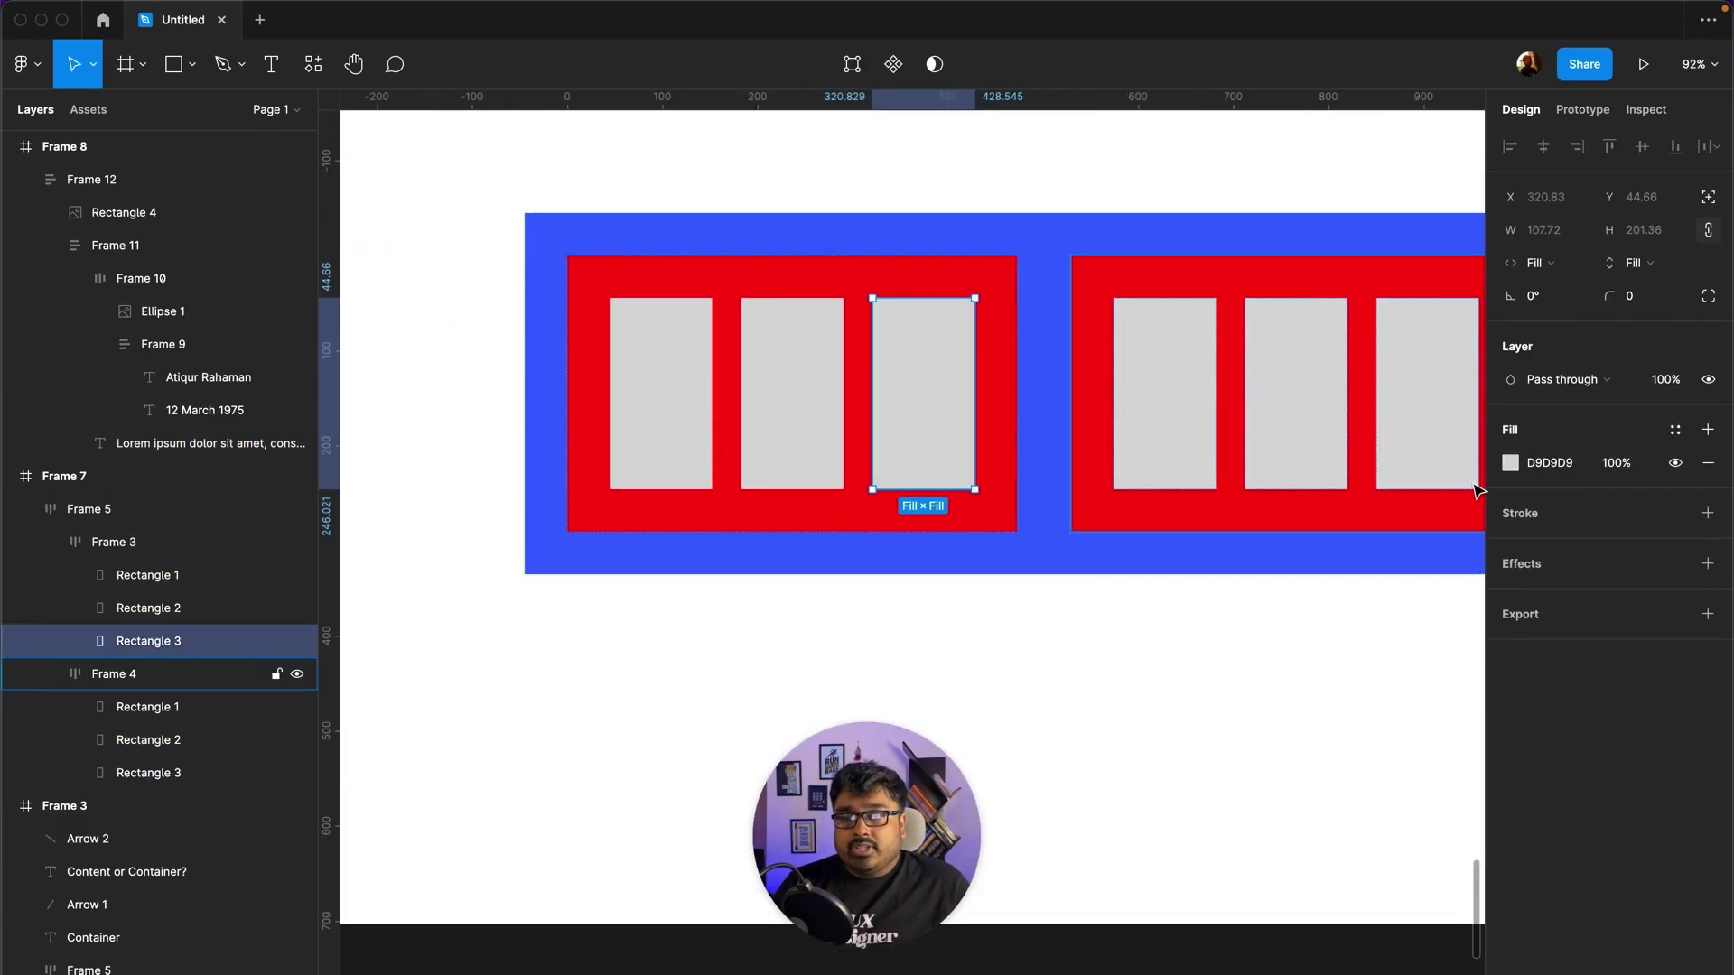
click(1510, 462)
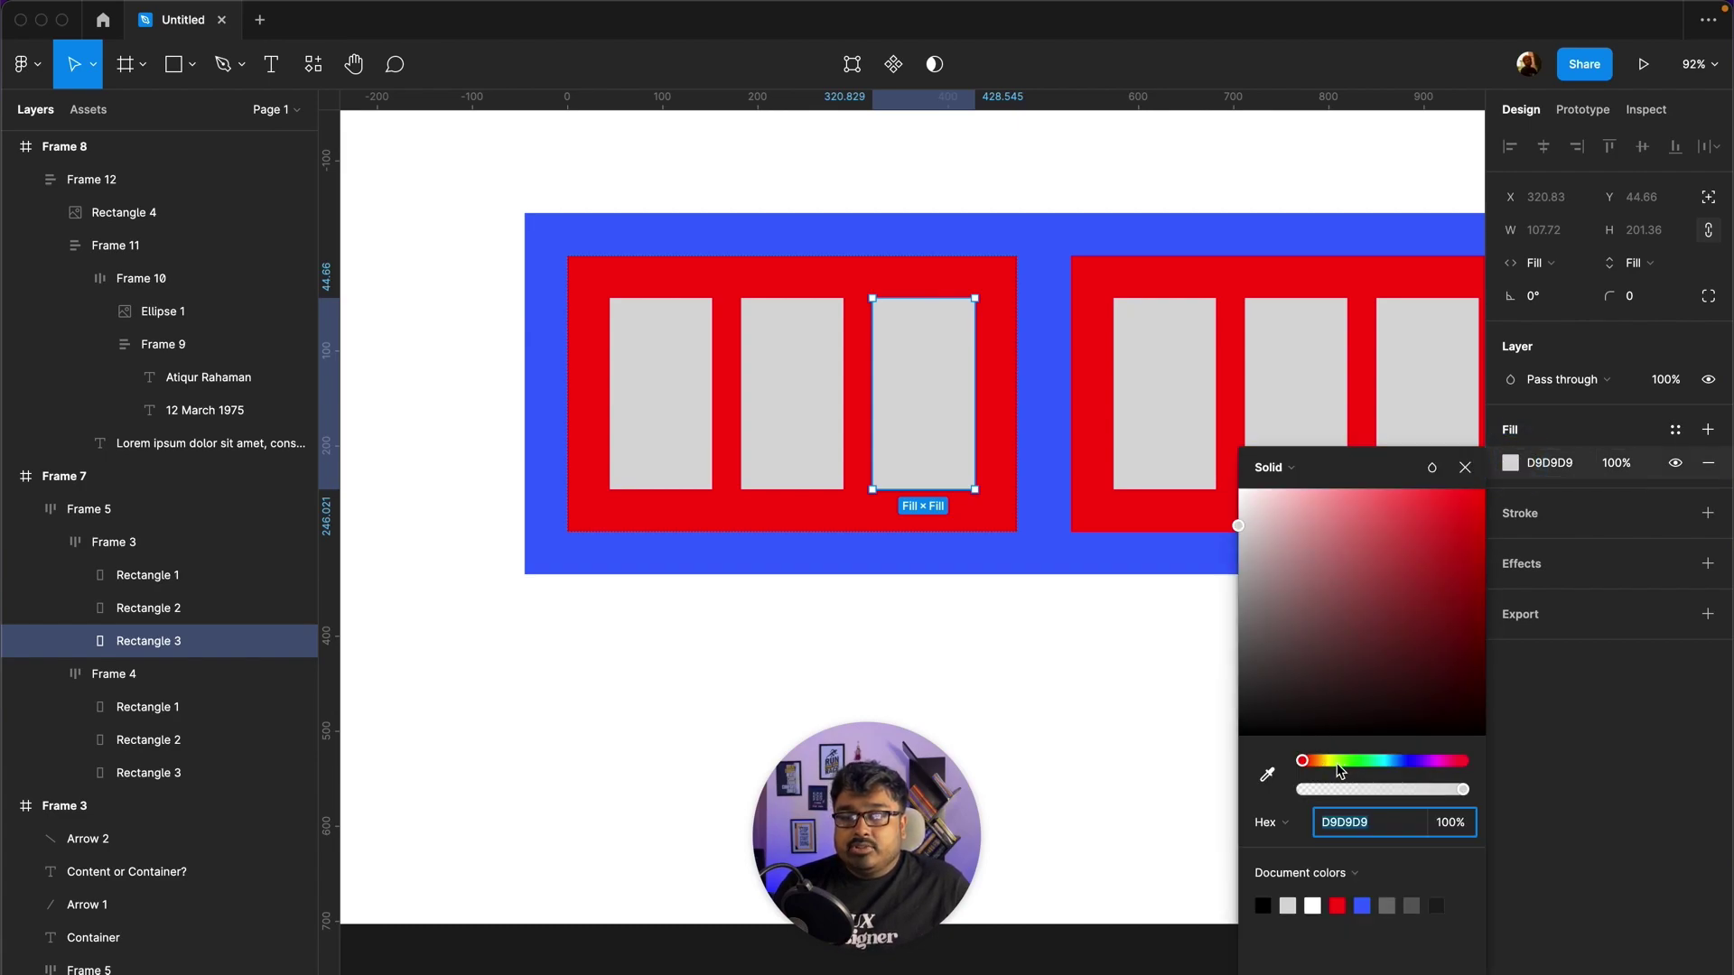
drag(1340, 770, 1396, 761)
click(1427, 533)
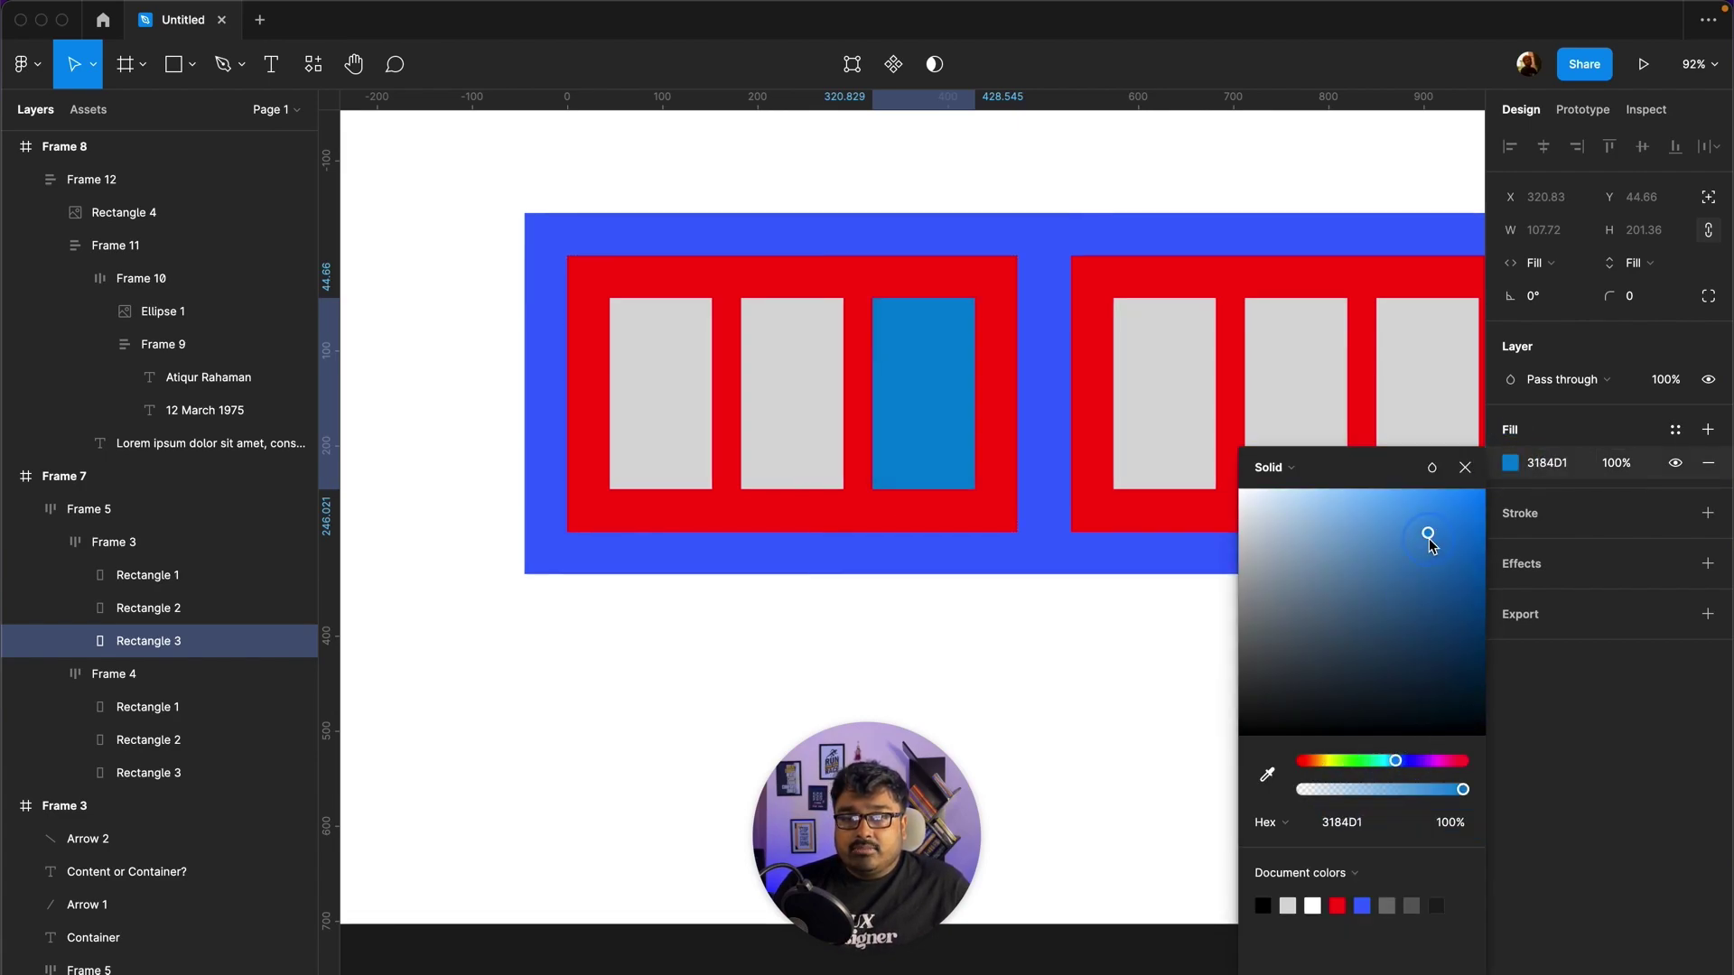
click(814, 437)
click(1510, 462)
drag(1434, 690, 1460, 723)
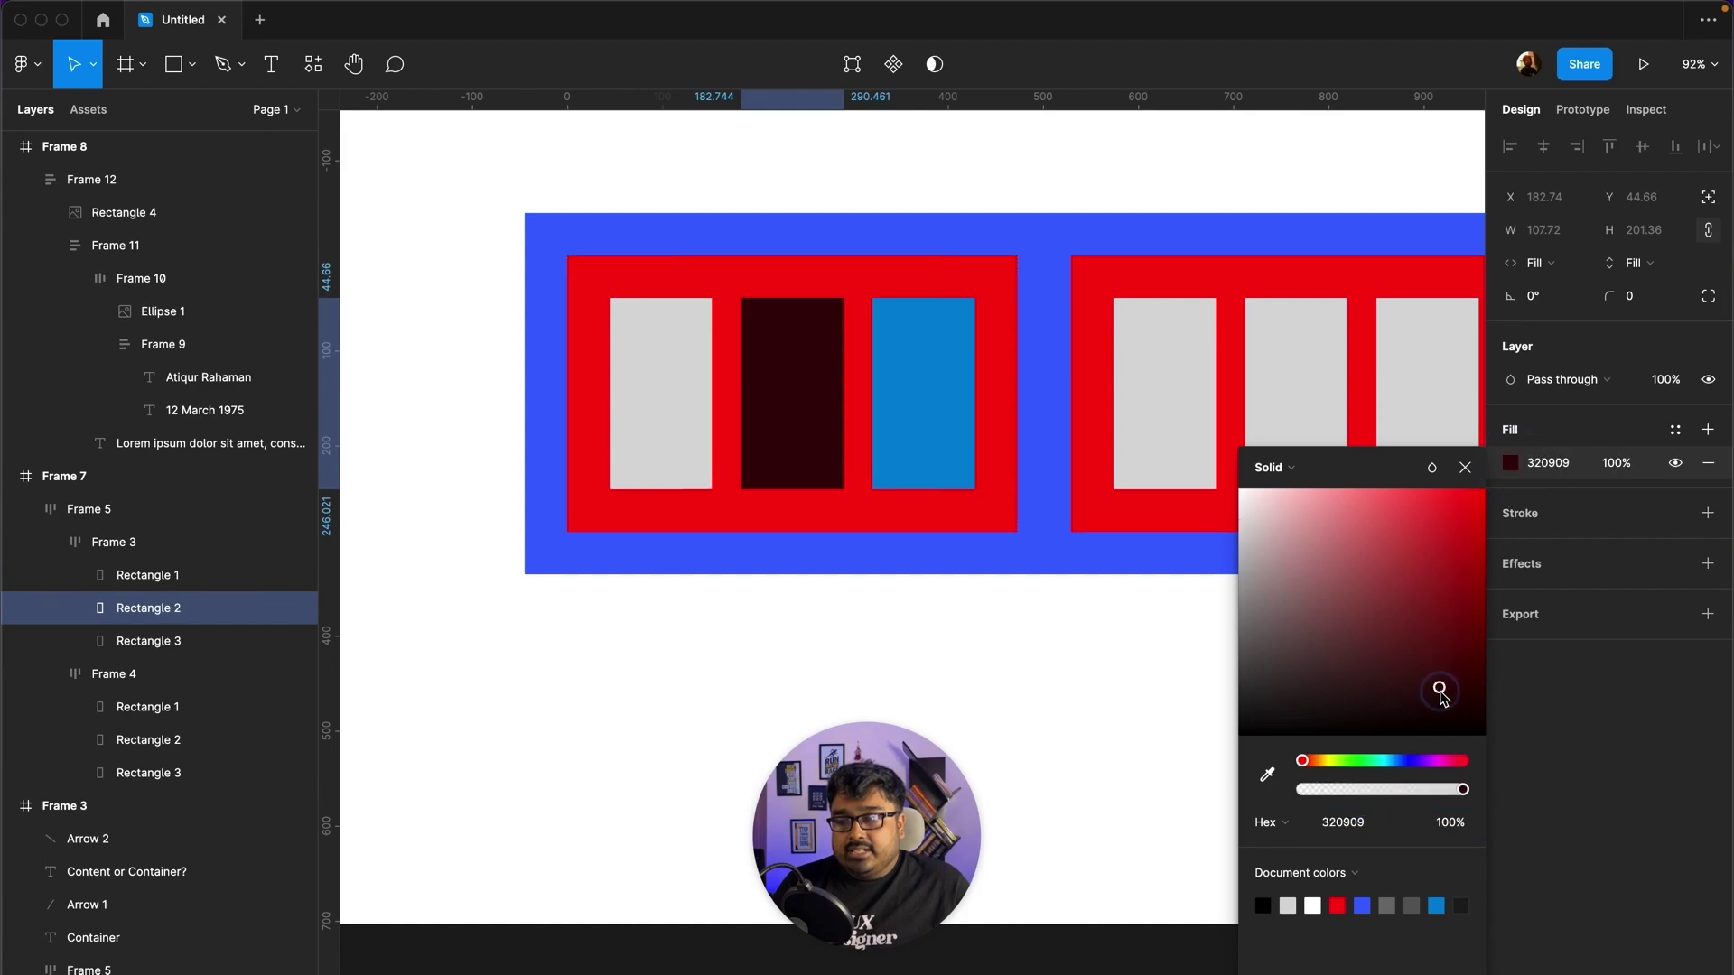
Step: Shift the blue rectangle left and right, leave it in the third slot, and scroll back to the card
click(892, 409)
key(Left)
key(Left)
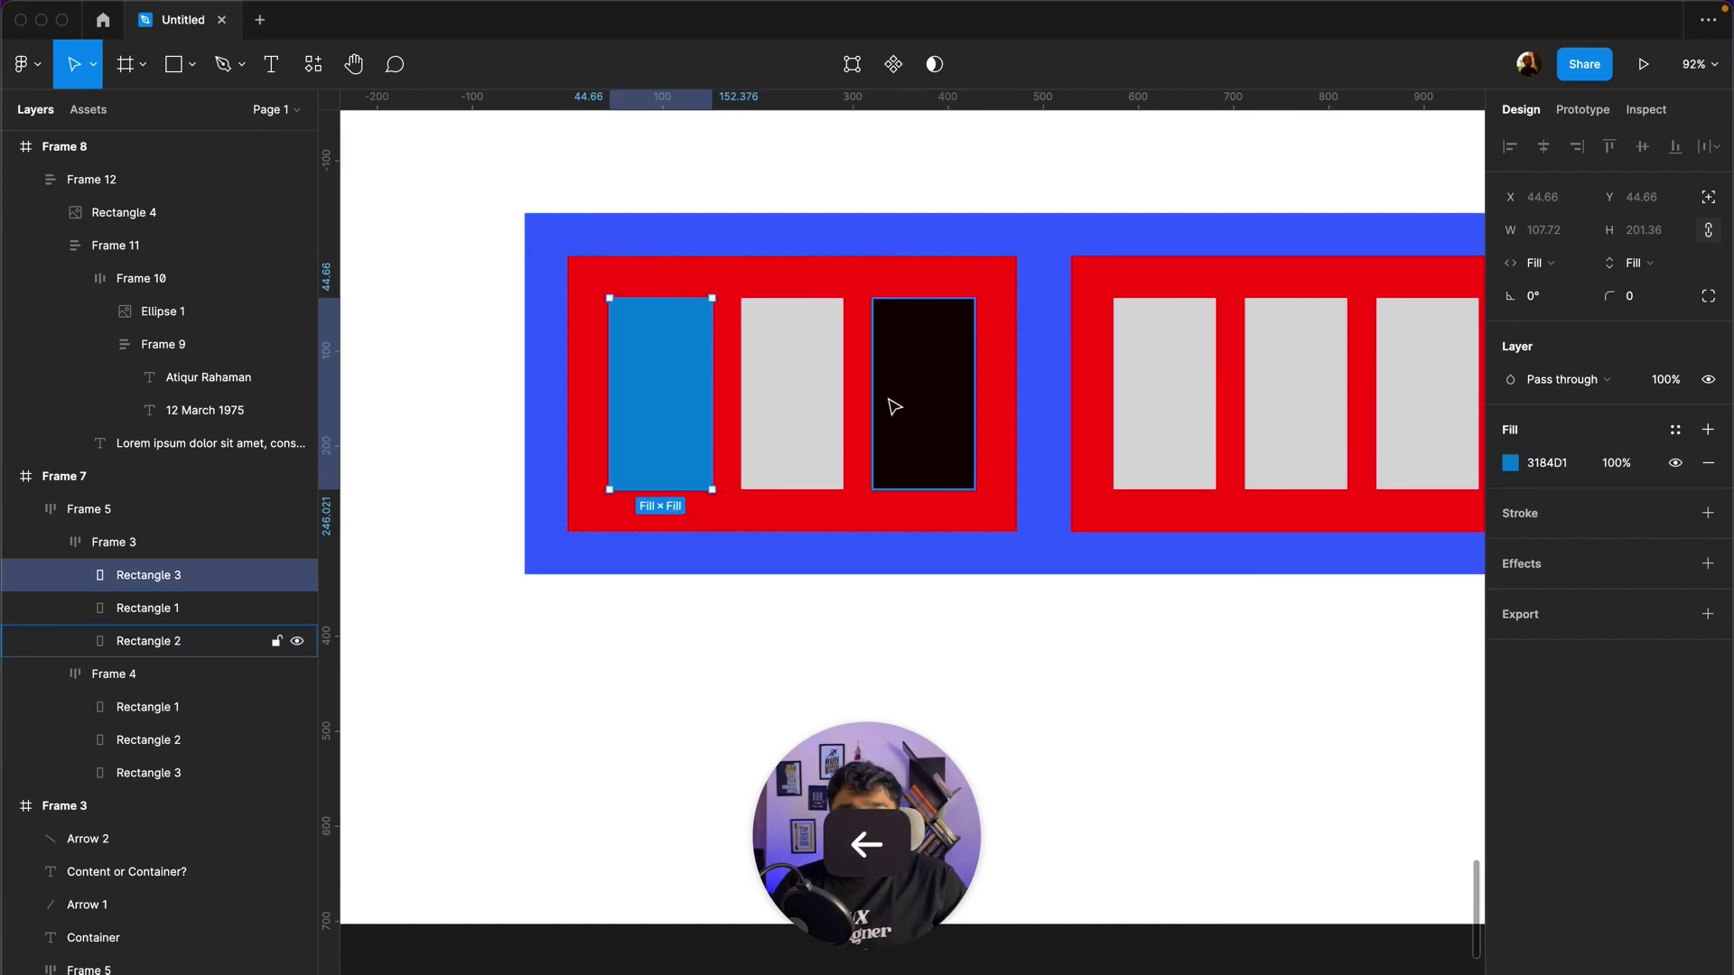
key(Right)
key(Right)
key(Left)
key(Left)
key(Right)
key(Right)
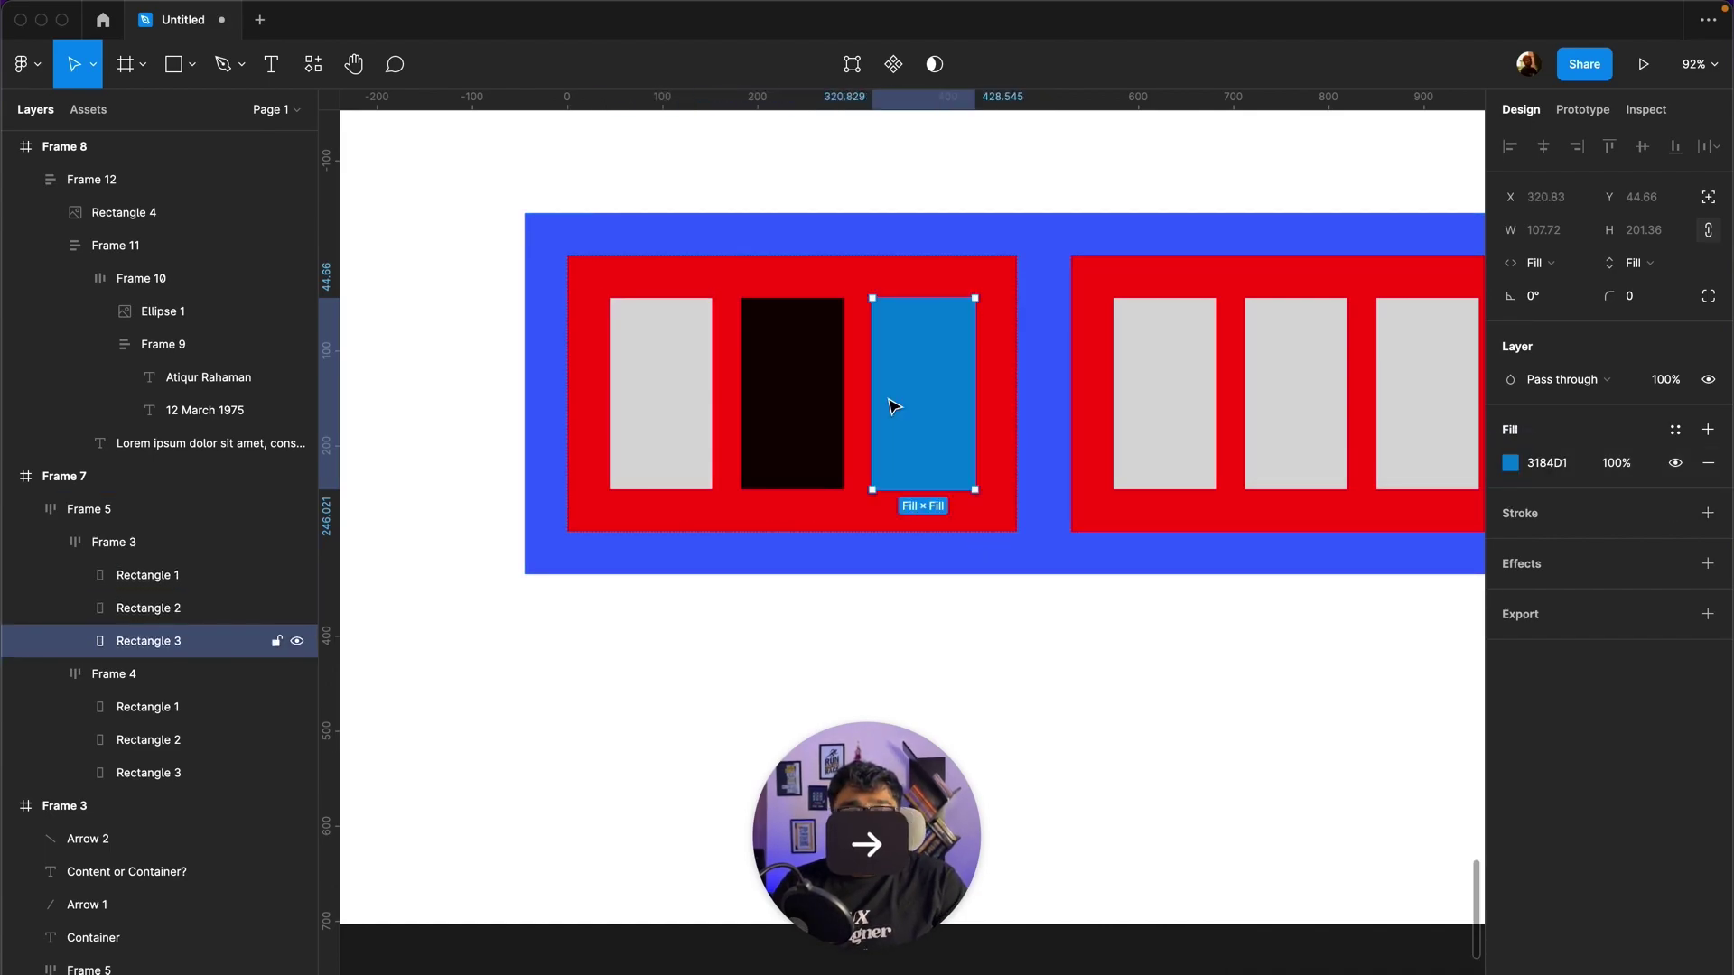
key(Left)
key(Left)
key(Right)
key(Right)
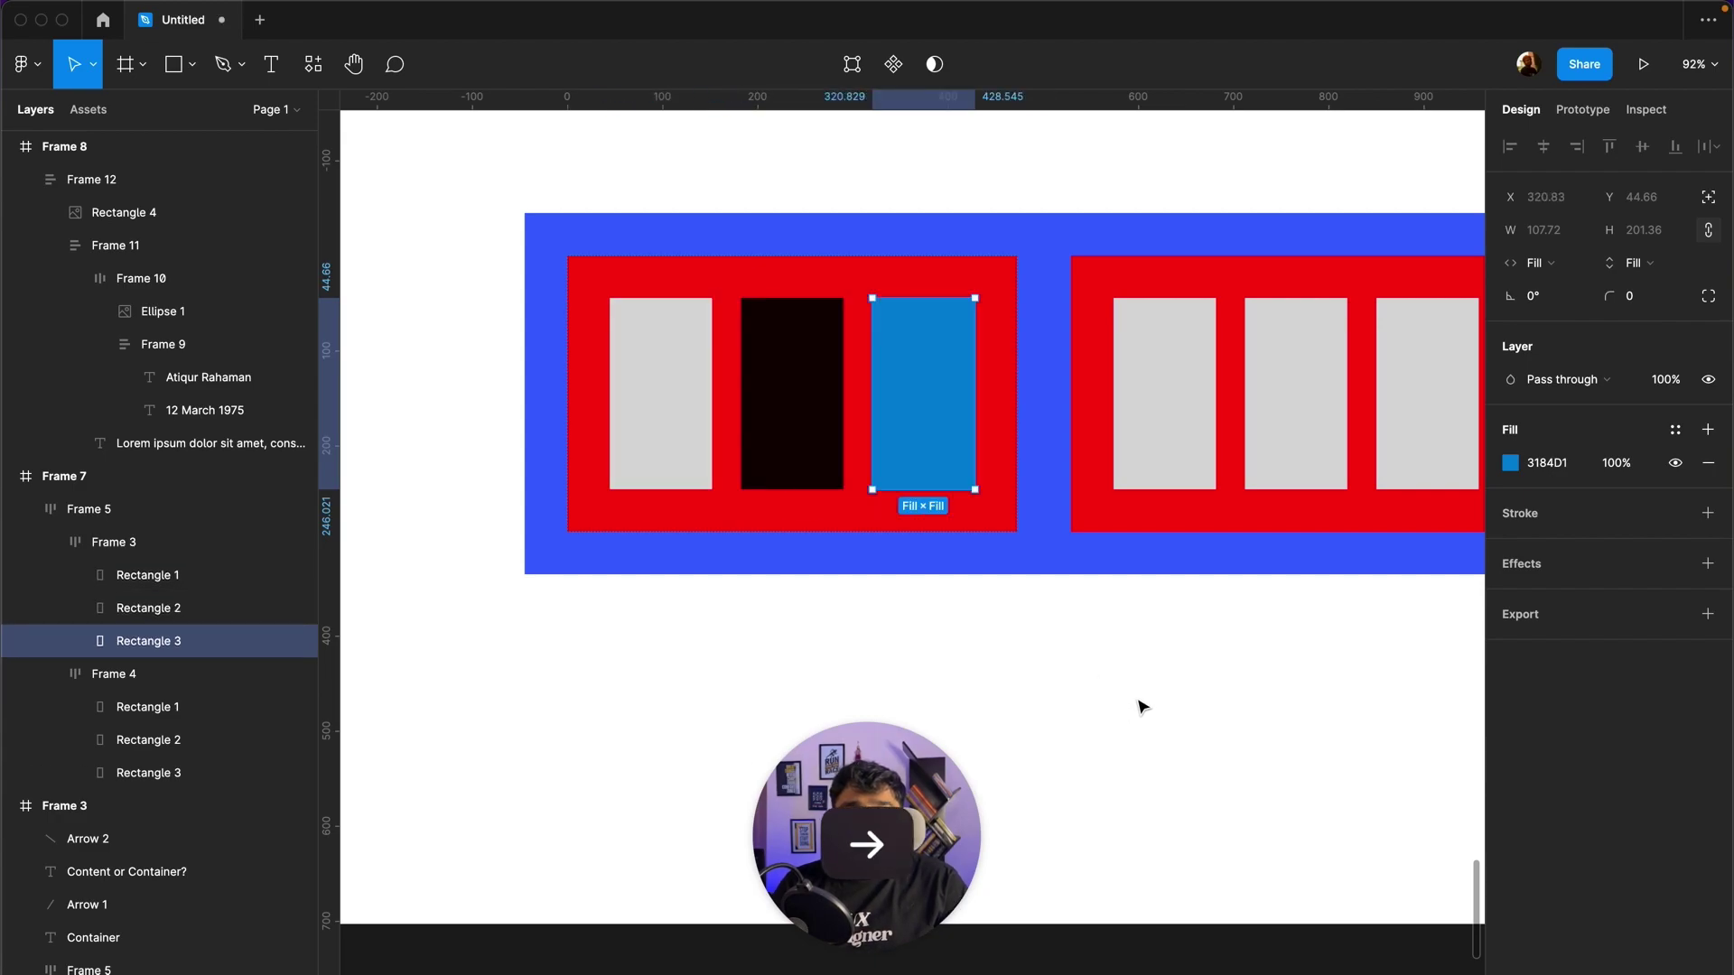
key(Escape)
scroll(1153, 689, down, 15)
scroll(1156, 692, down, 5)
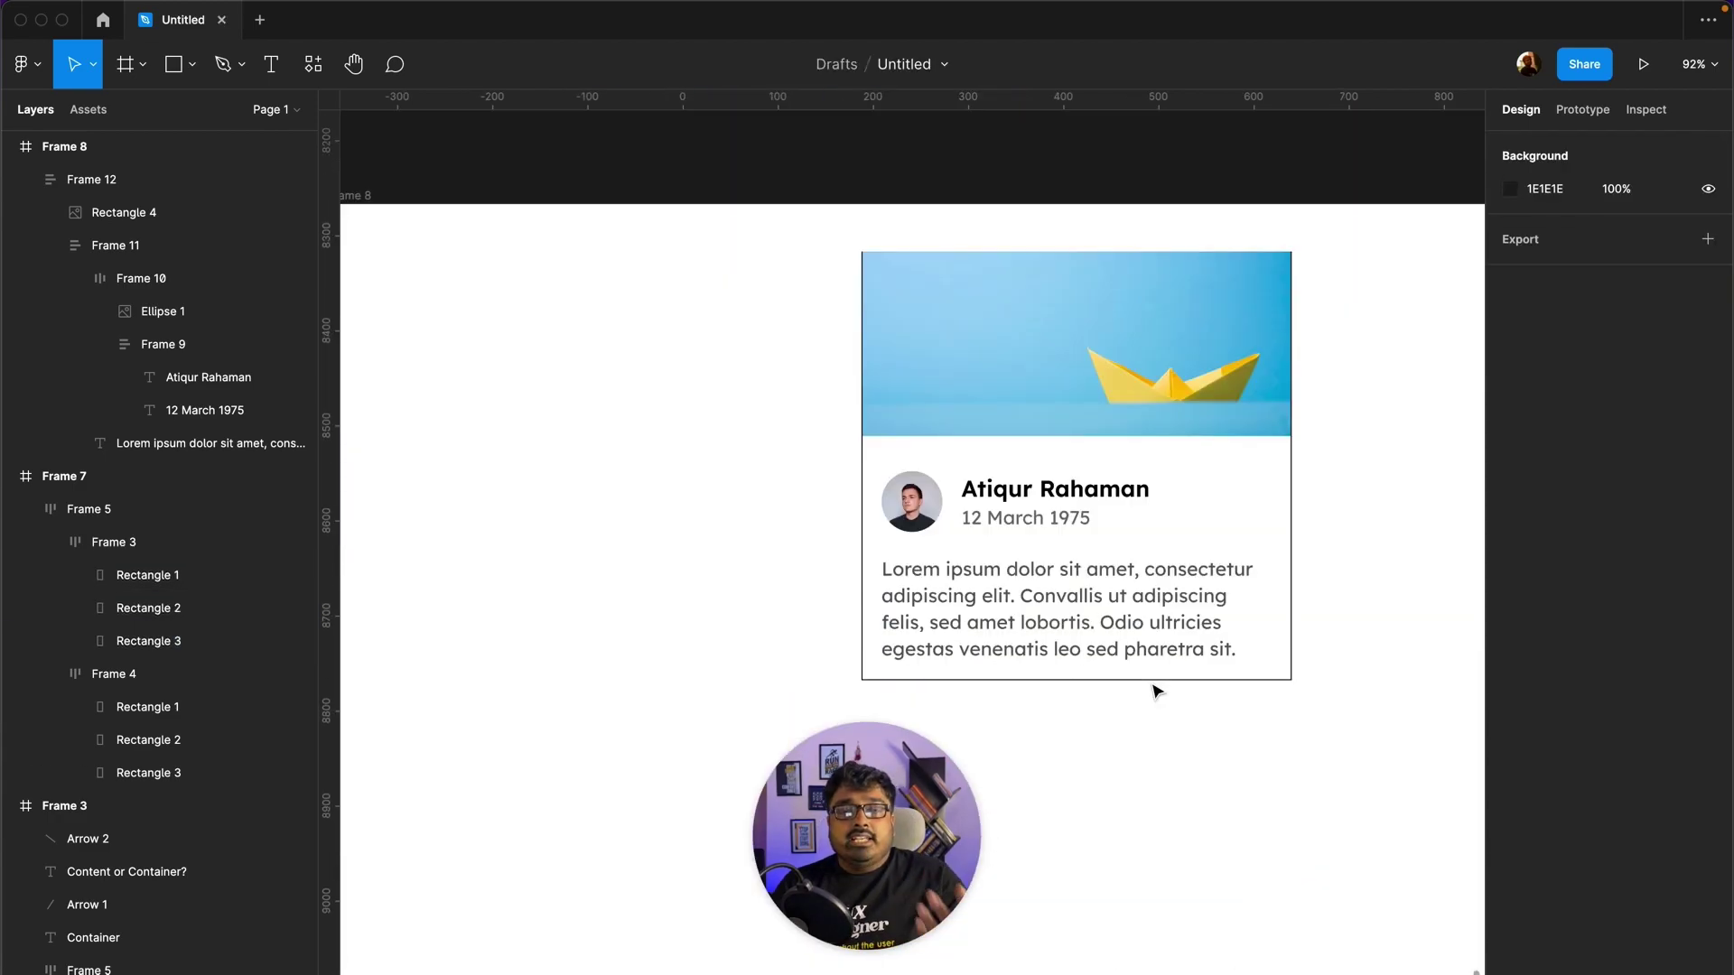
double_click(1090, 559)
click(1036, 507)
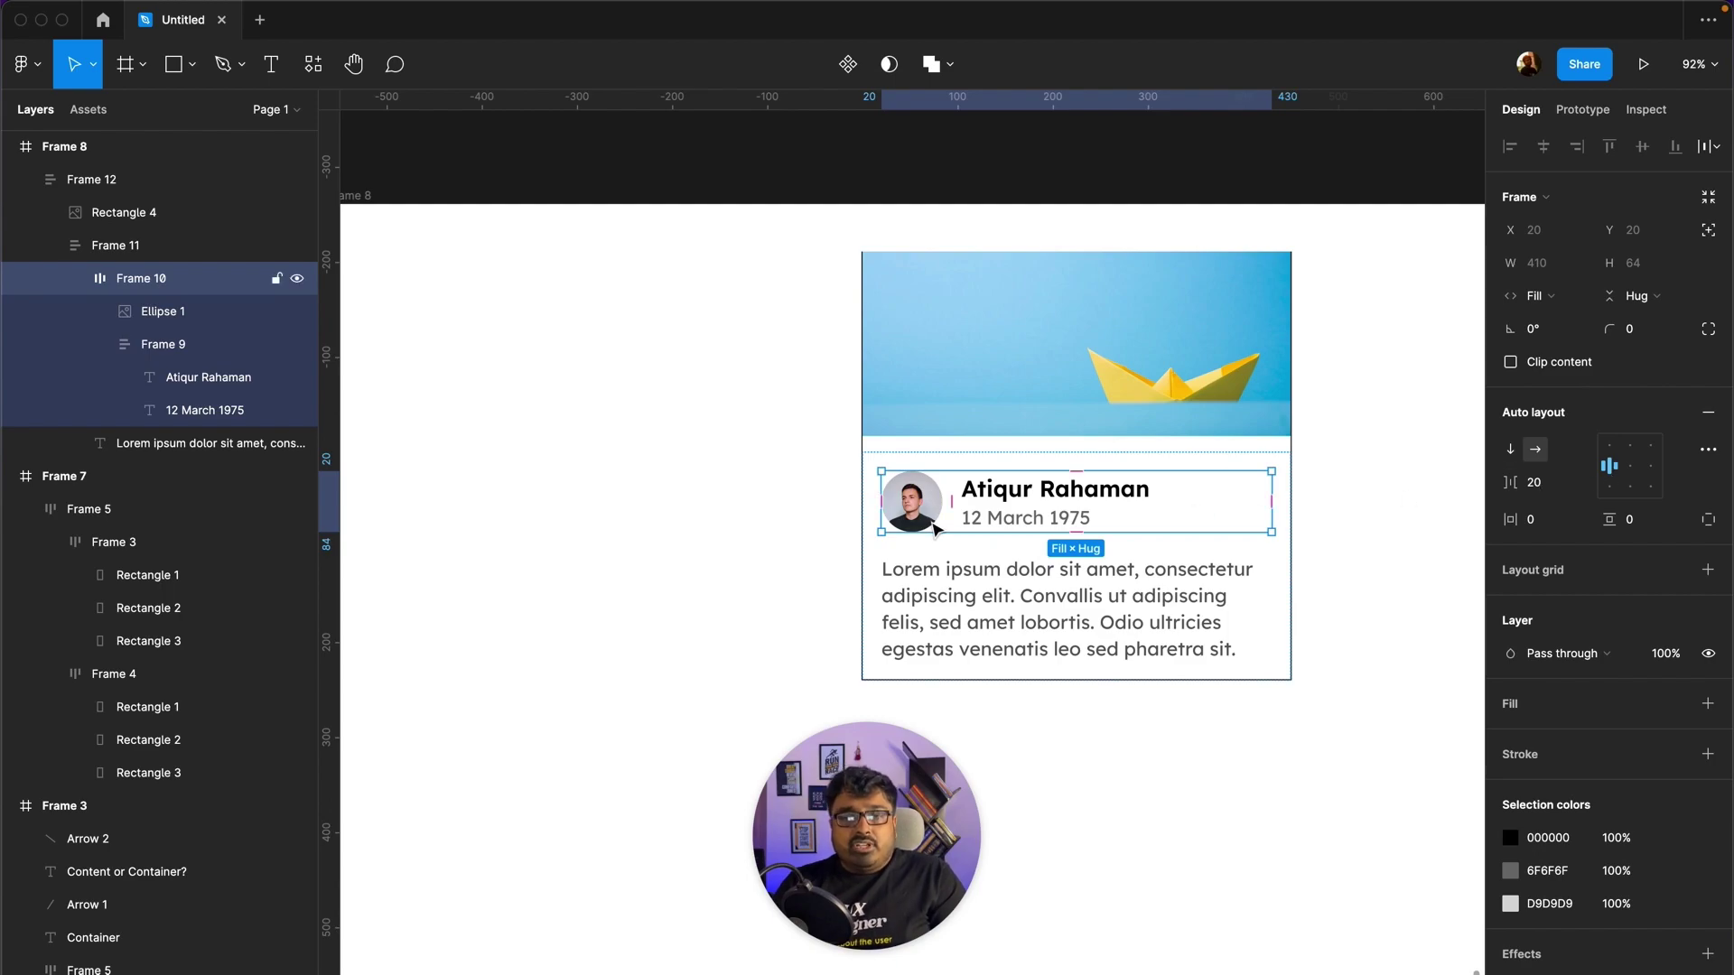
click(1538, 297)
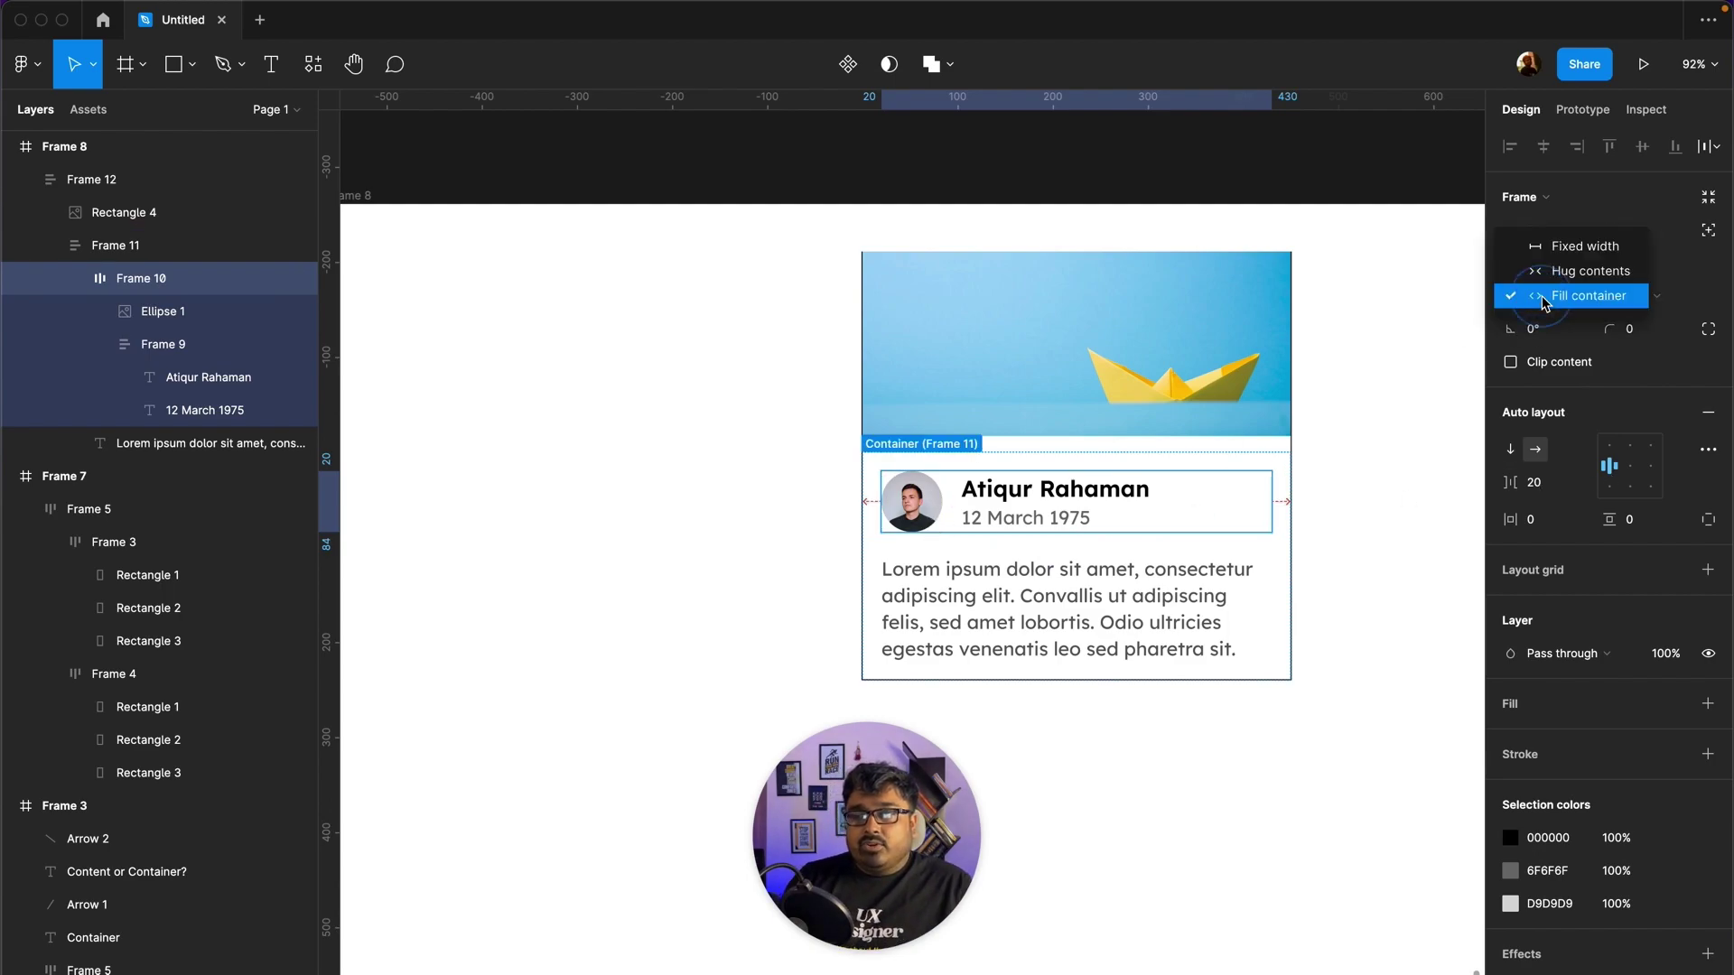
click(1105, 578)
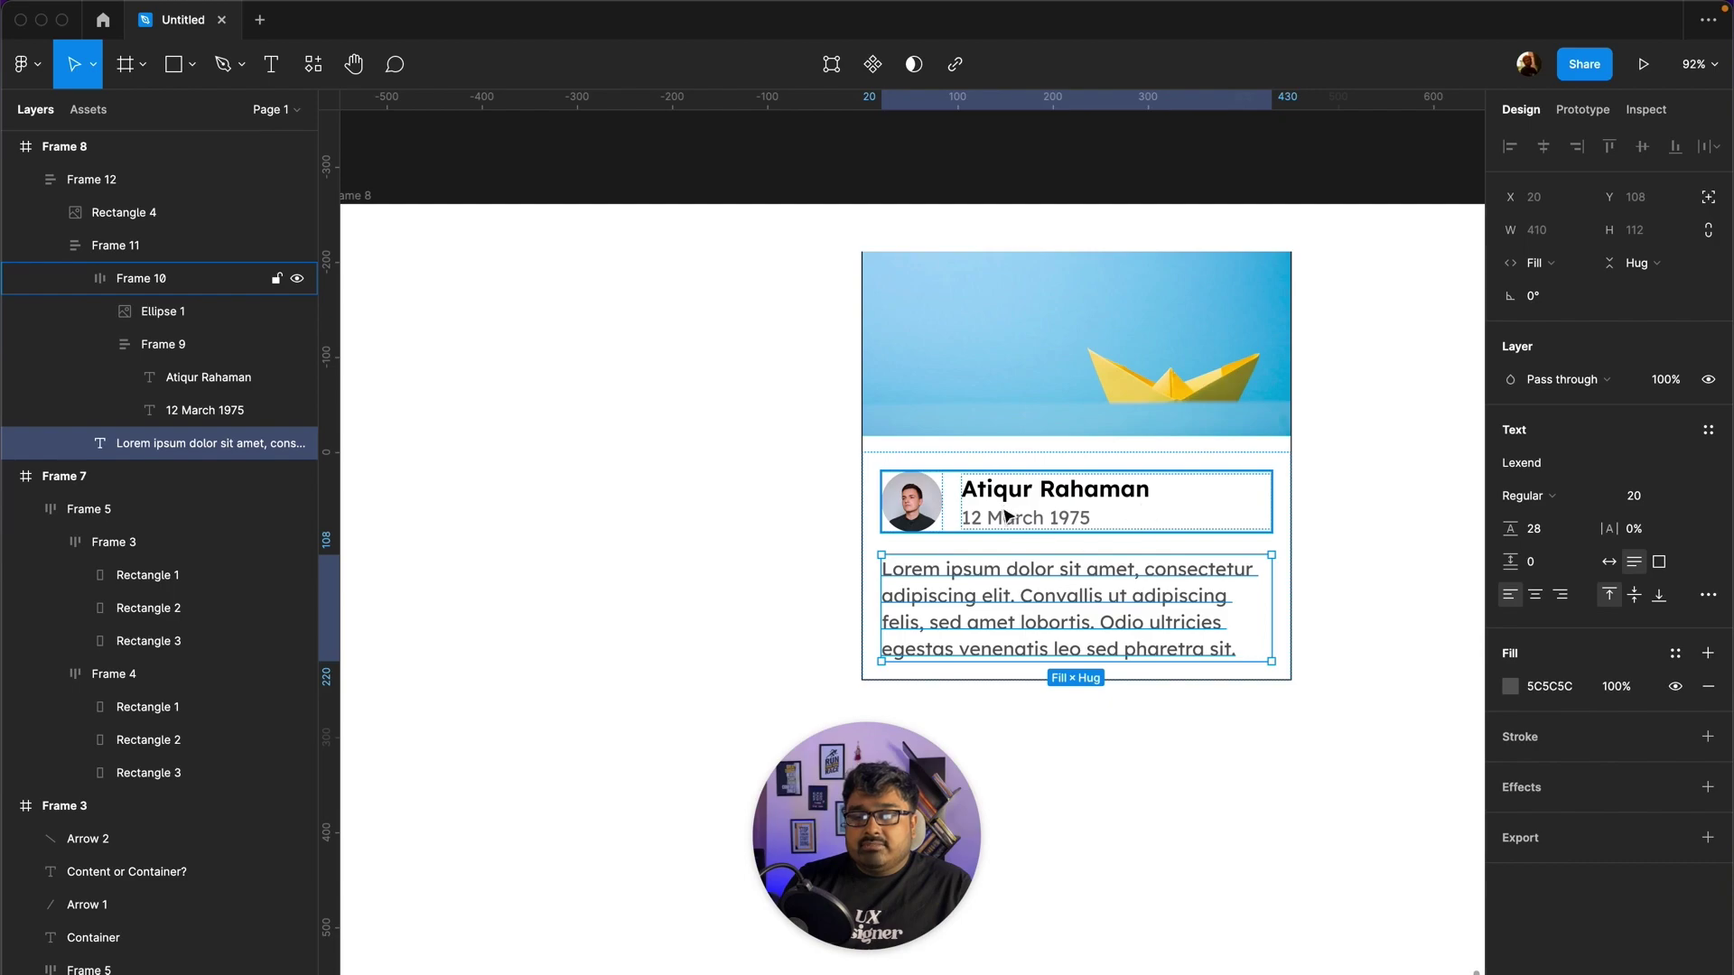
click(1369, 415)
click(1176, 420)
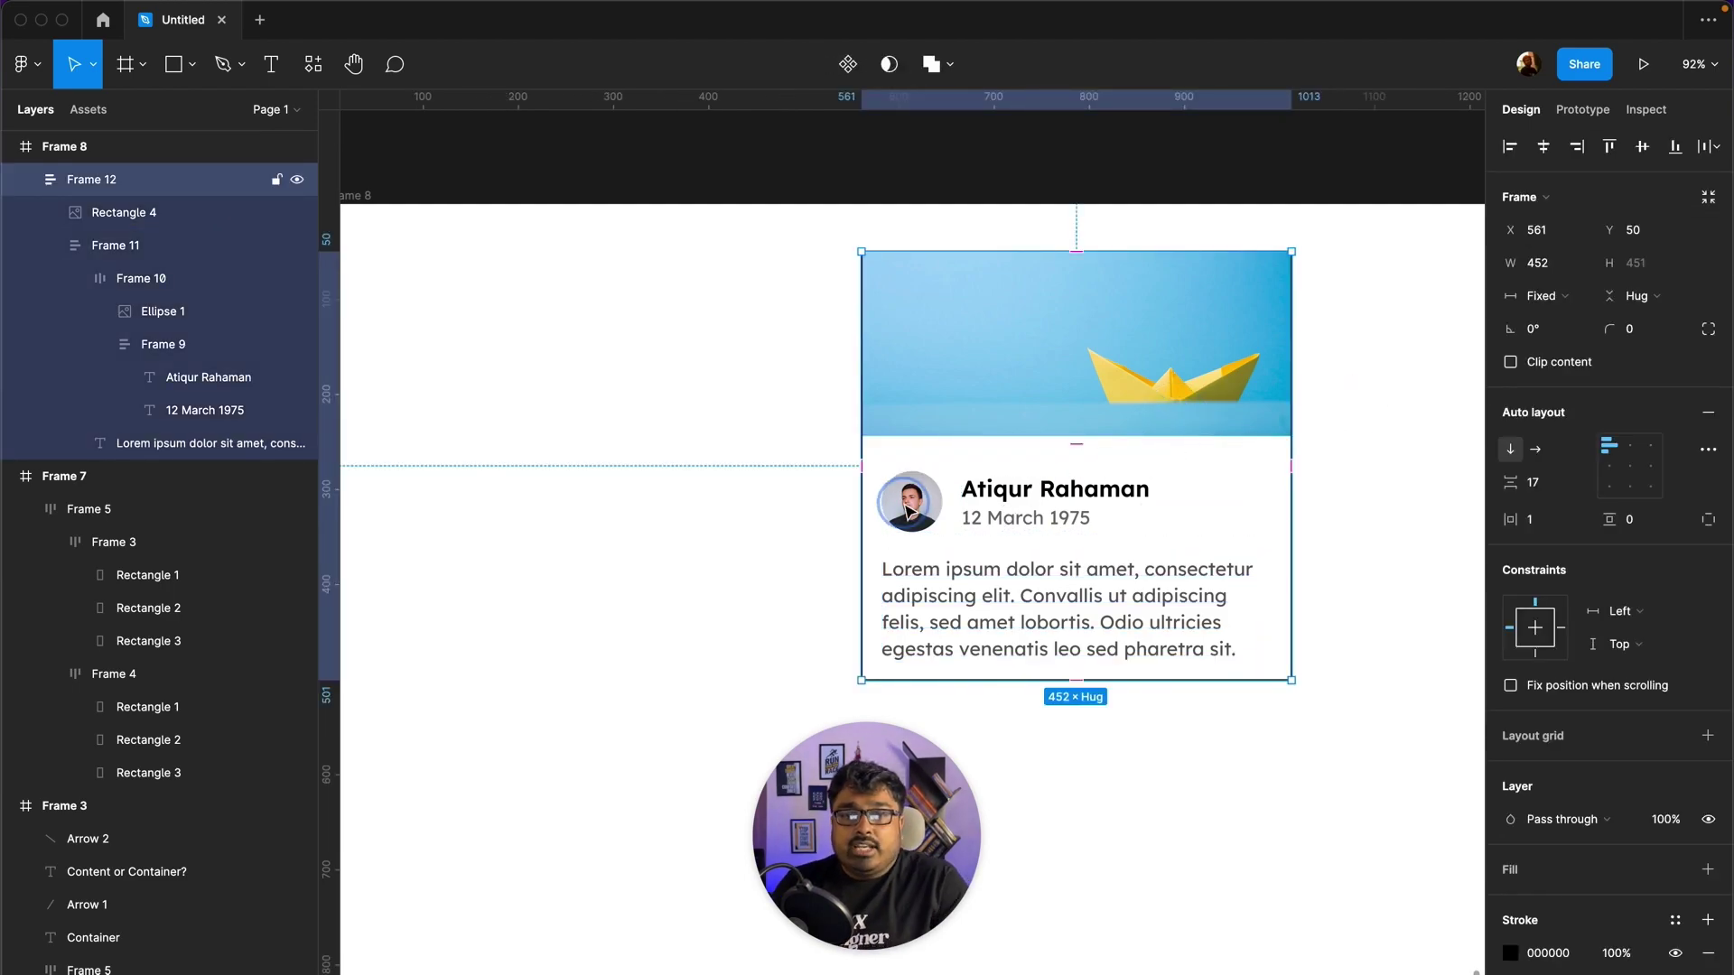
double_click(912, 502)
double_click(912, 502)
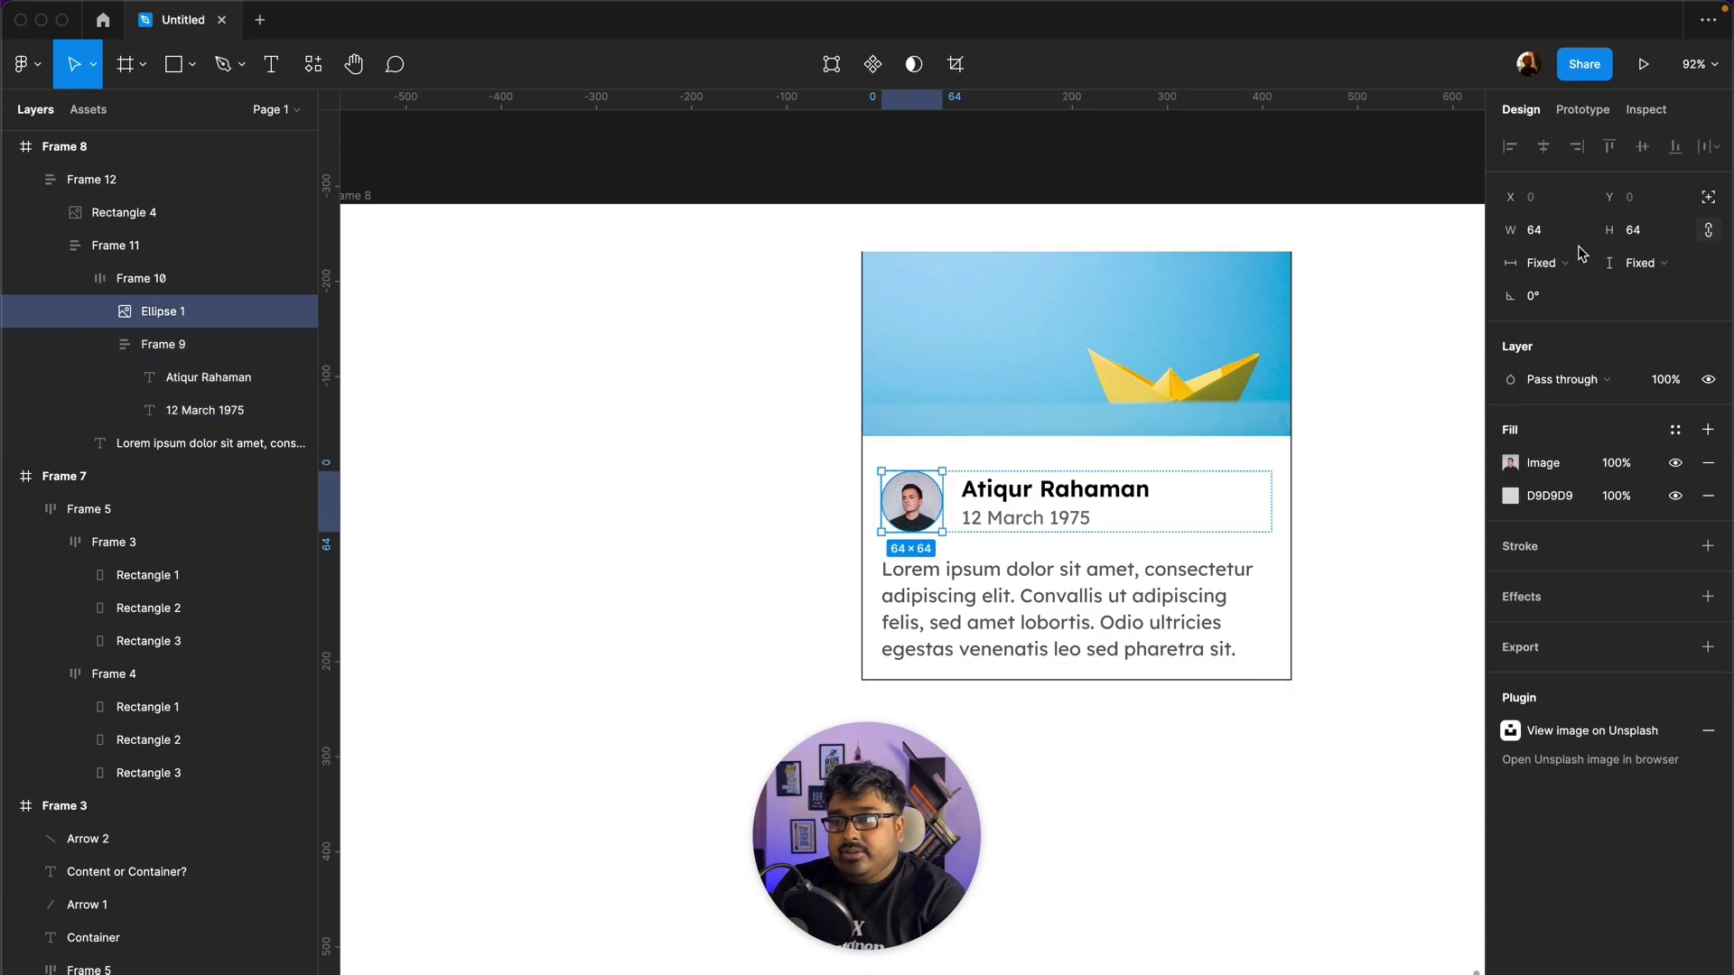
click(1544, 263)
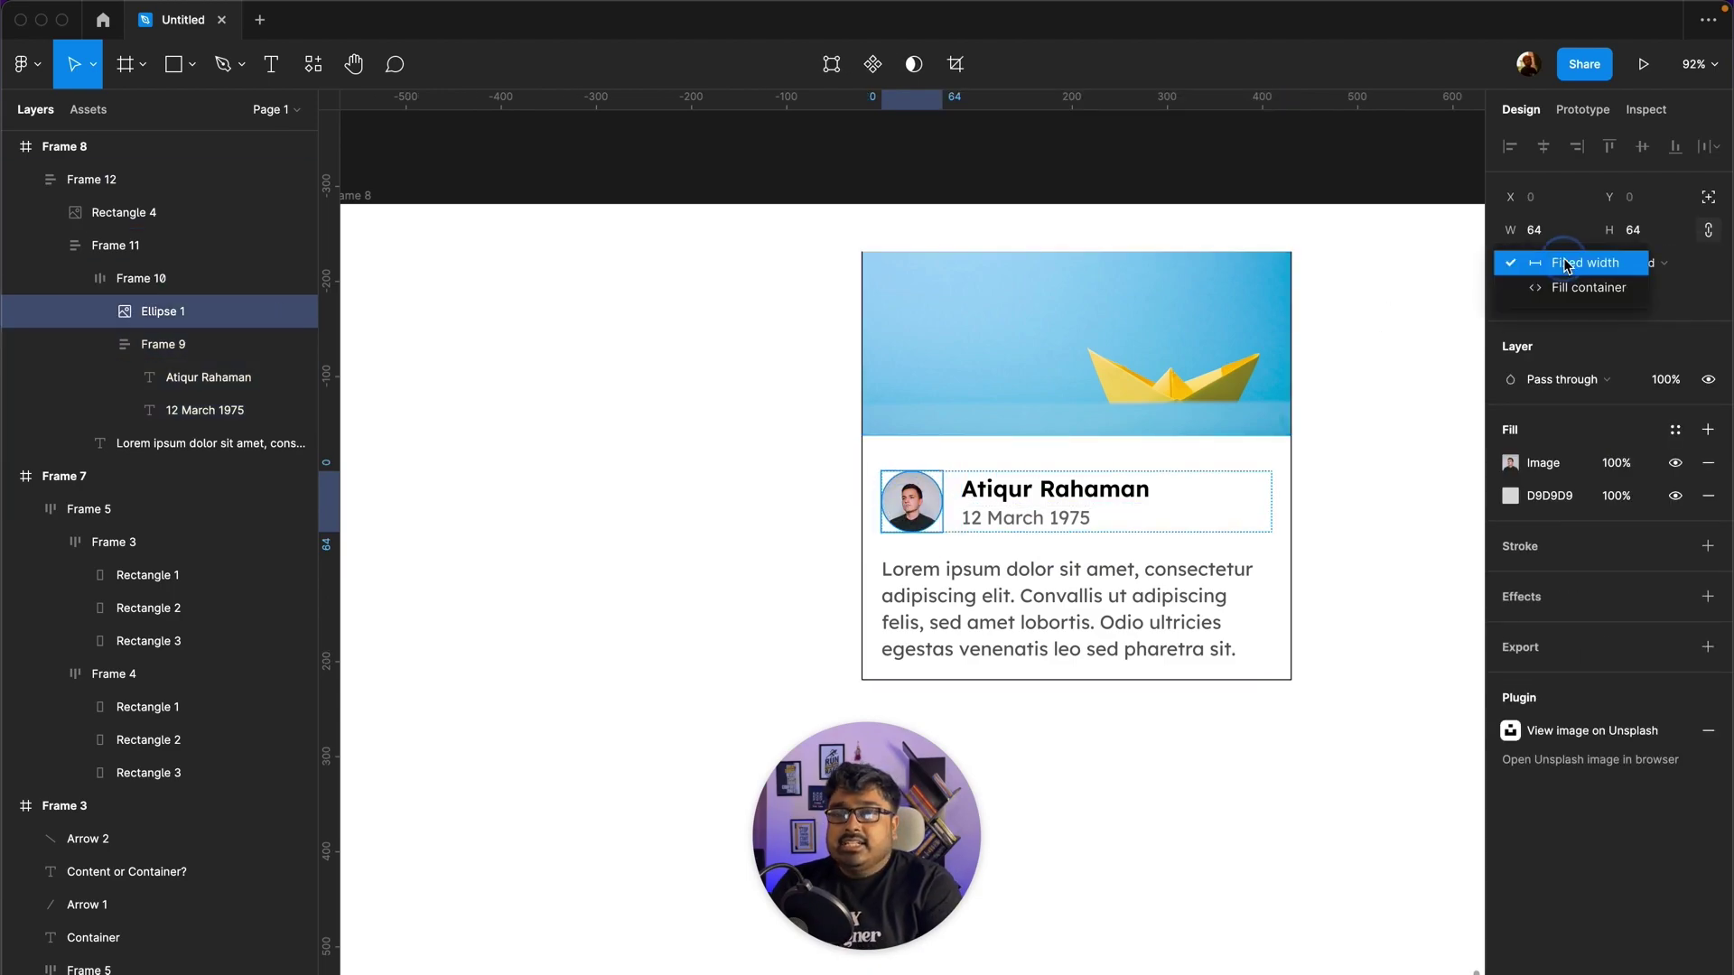
click(1558, 280)
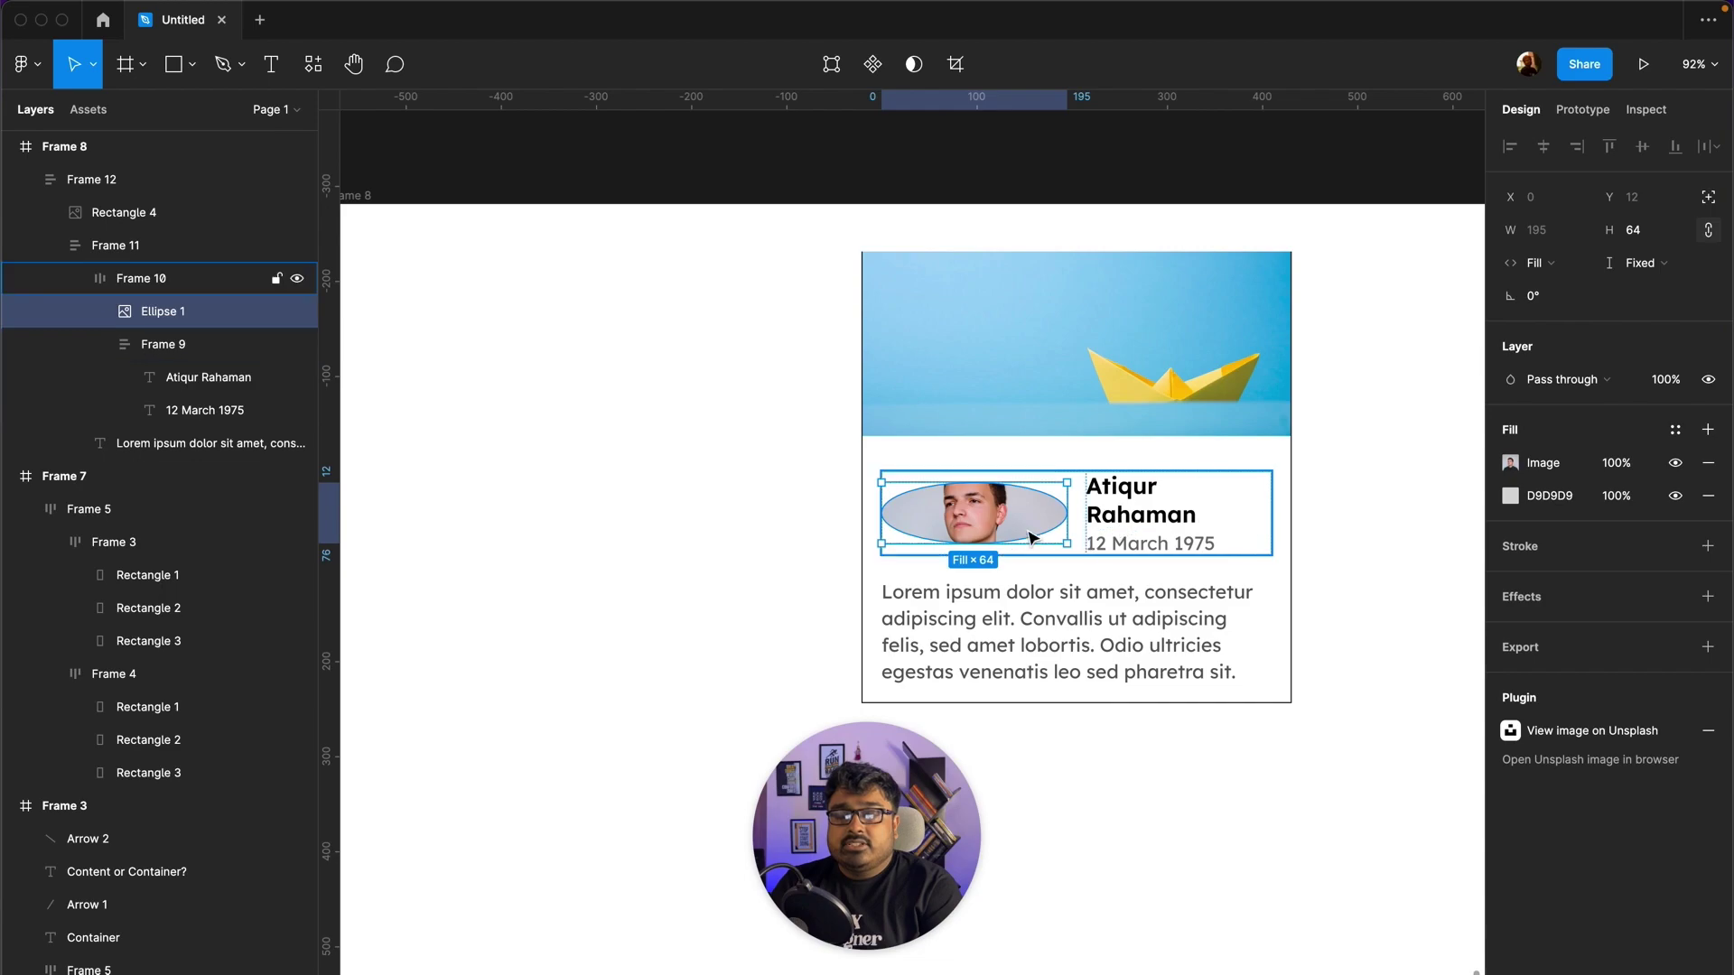
key(ctrl+z)
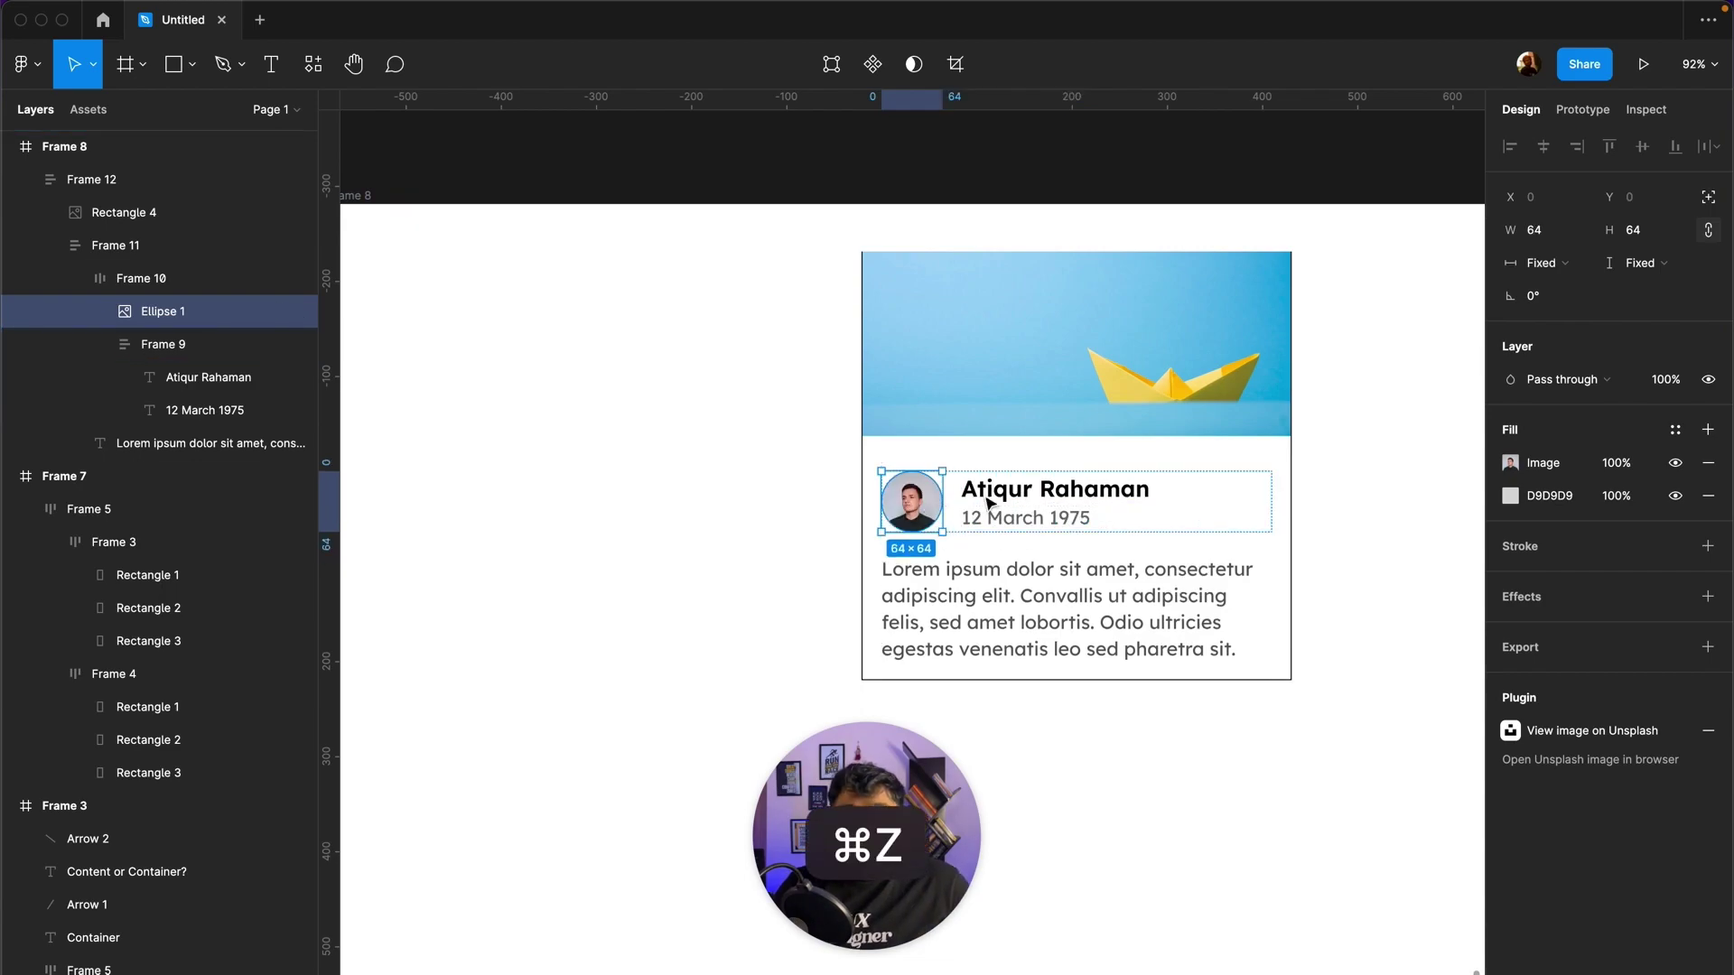
click(1554, 264)
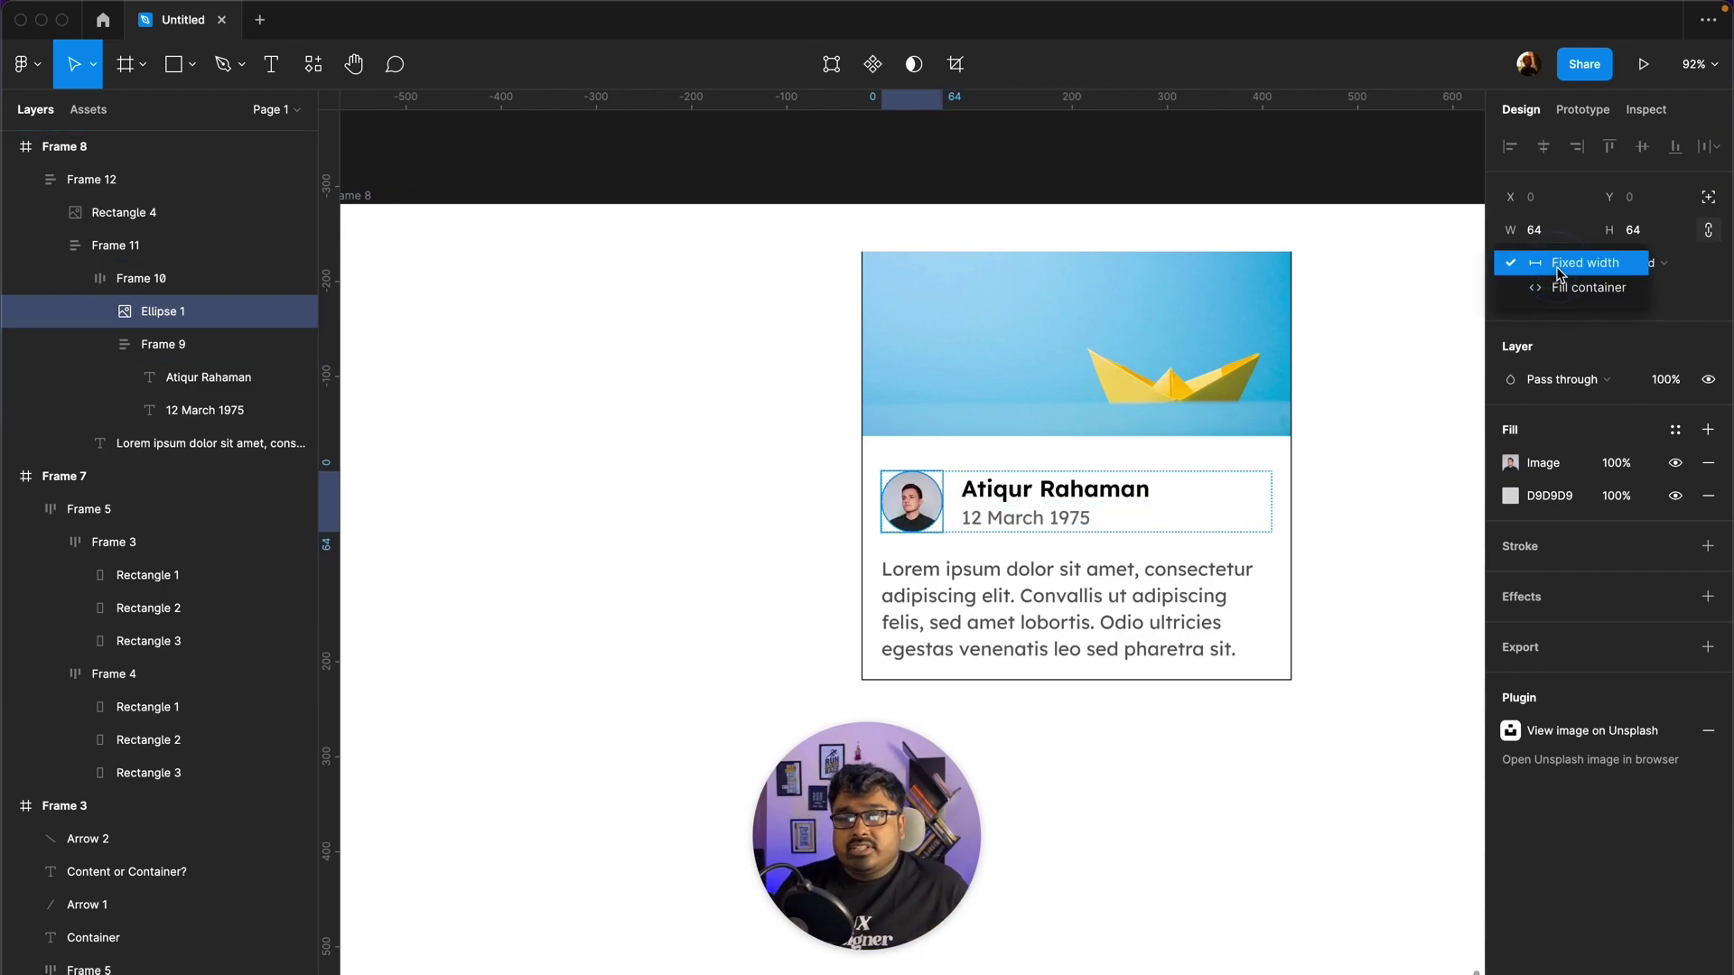
click(1378, 528)
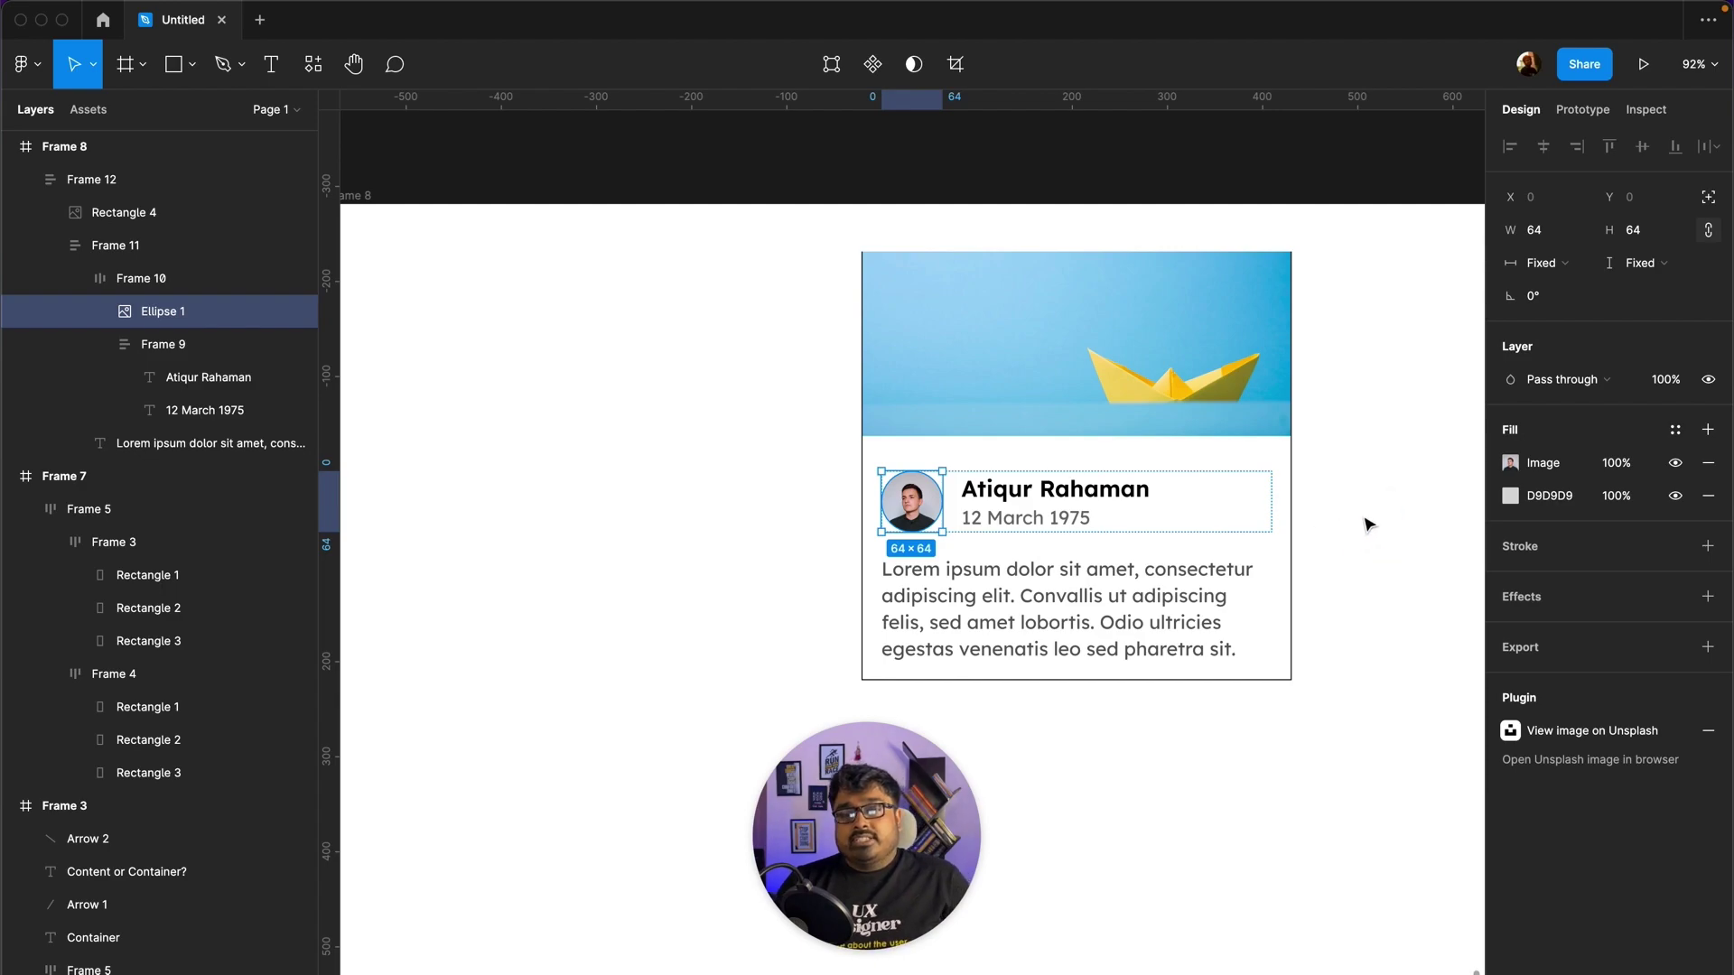
click(1369, 525)
Step: Drill into the name-and-date group and retype the date layer as '12:00 PM'
double_click(1084, 522)
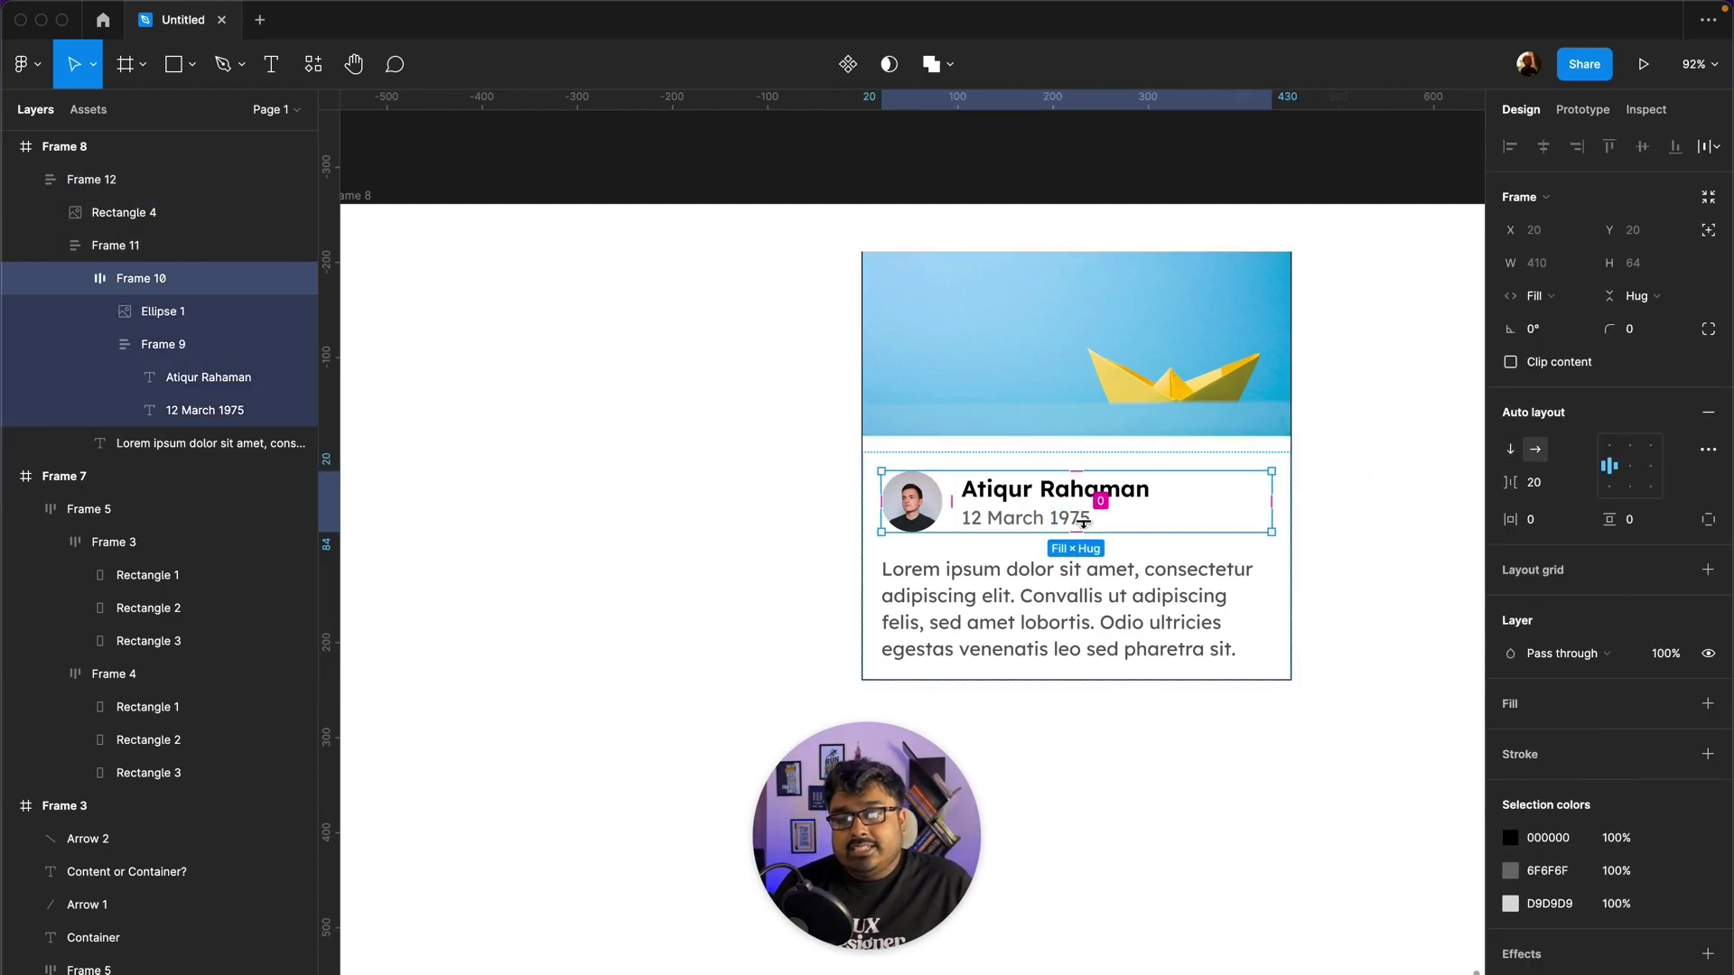
click(1048, 526)
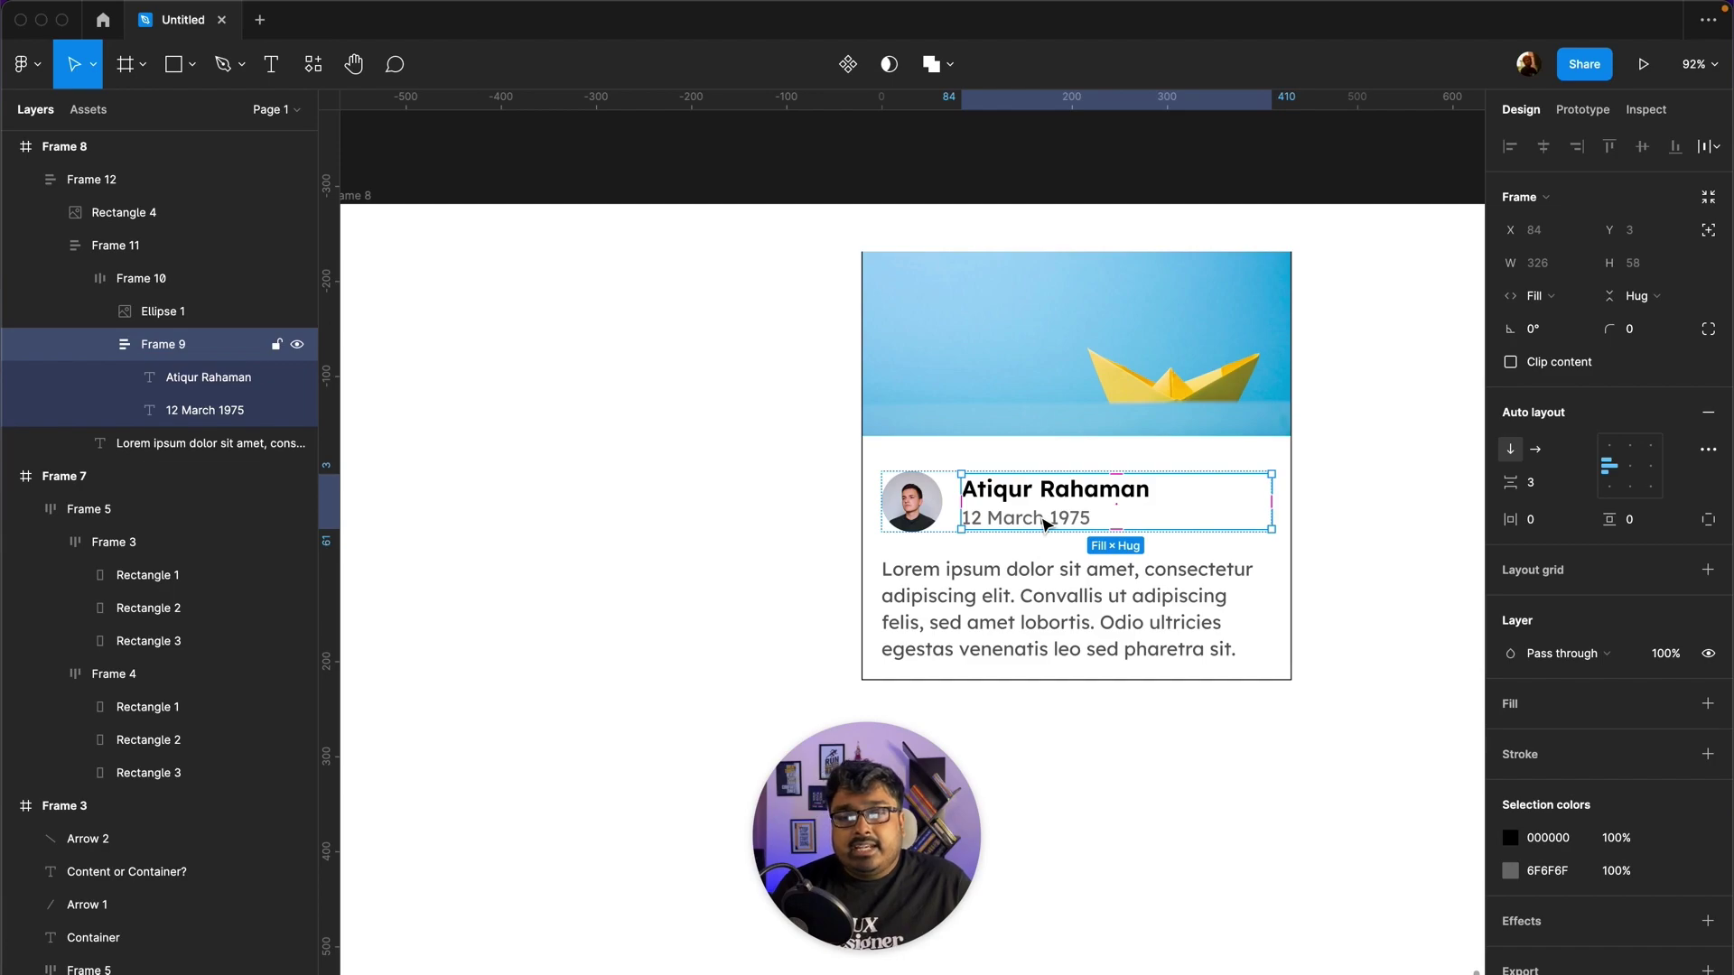
click(1043, 524)
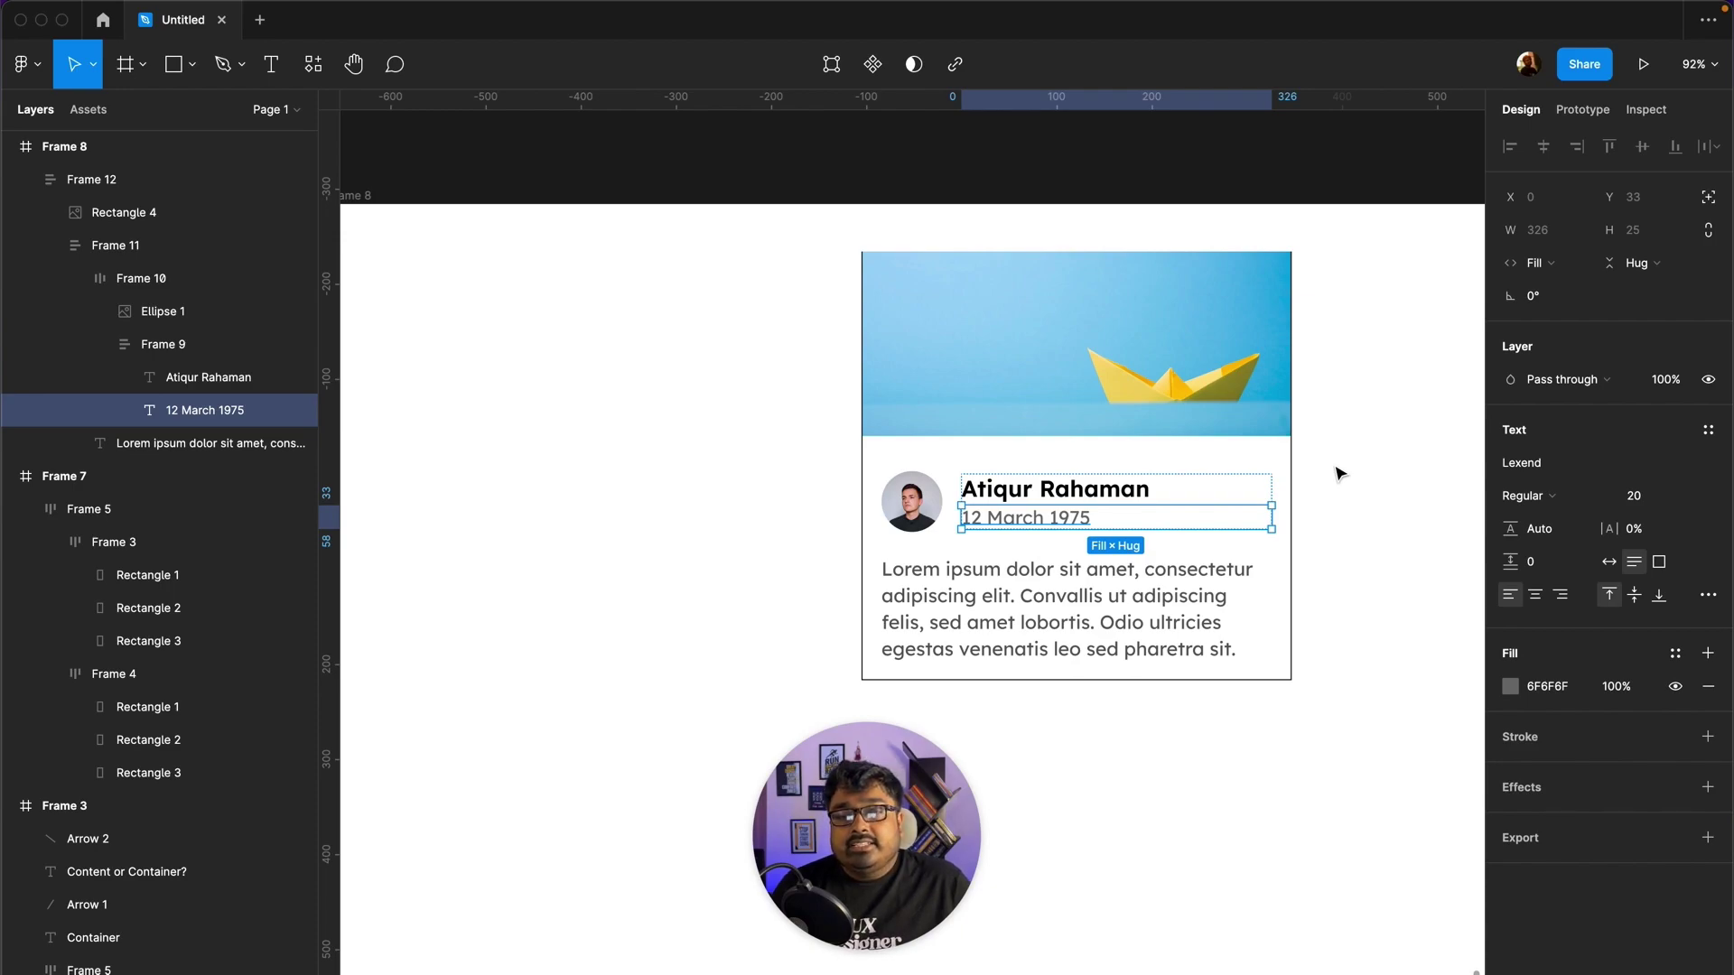
double_click(1066, 519)
text(12:00 PM)
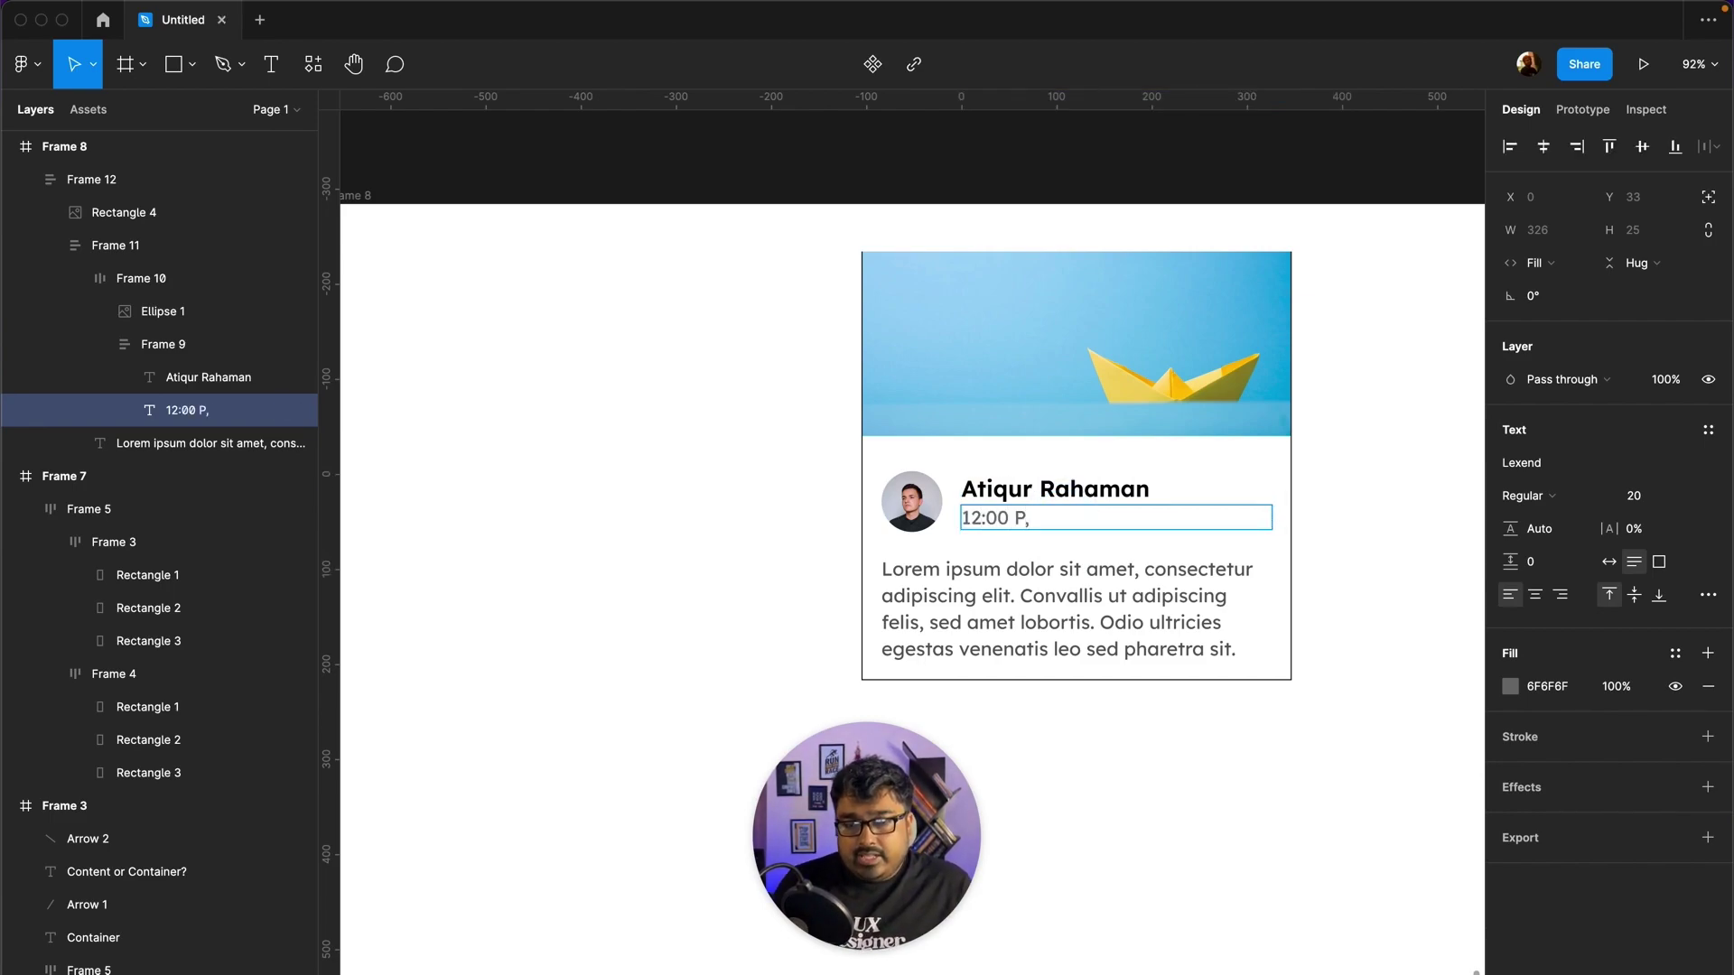
key(Escape)
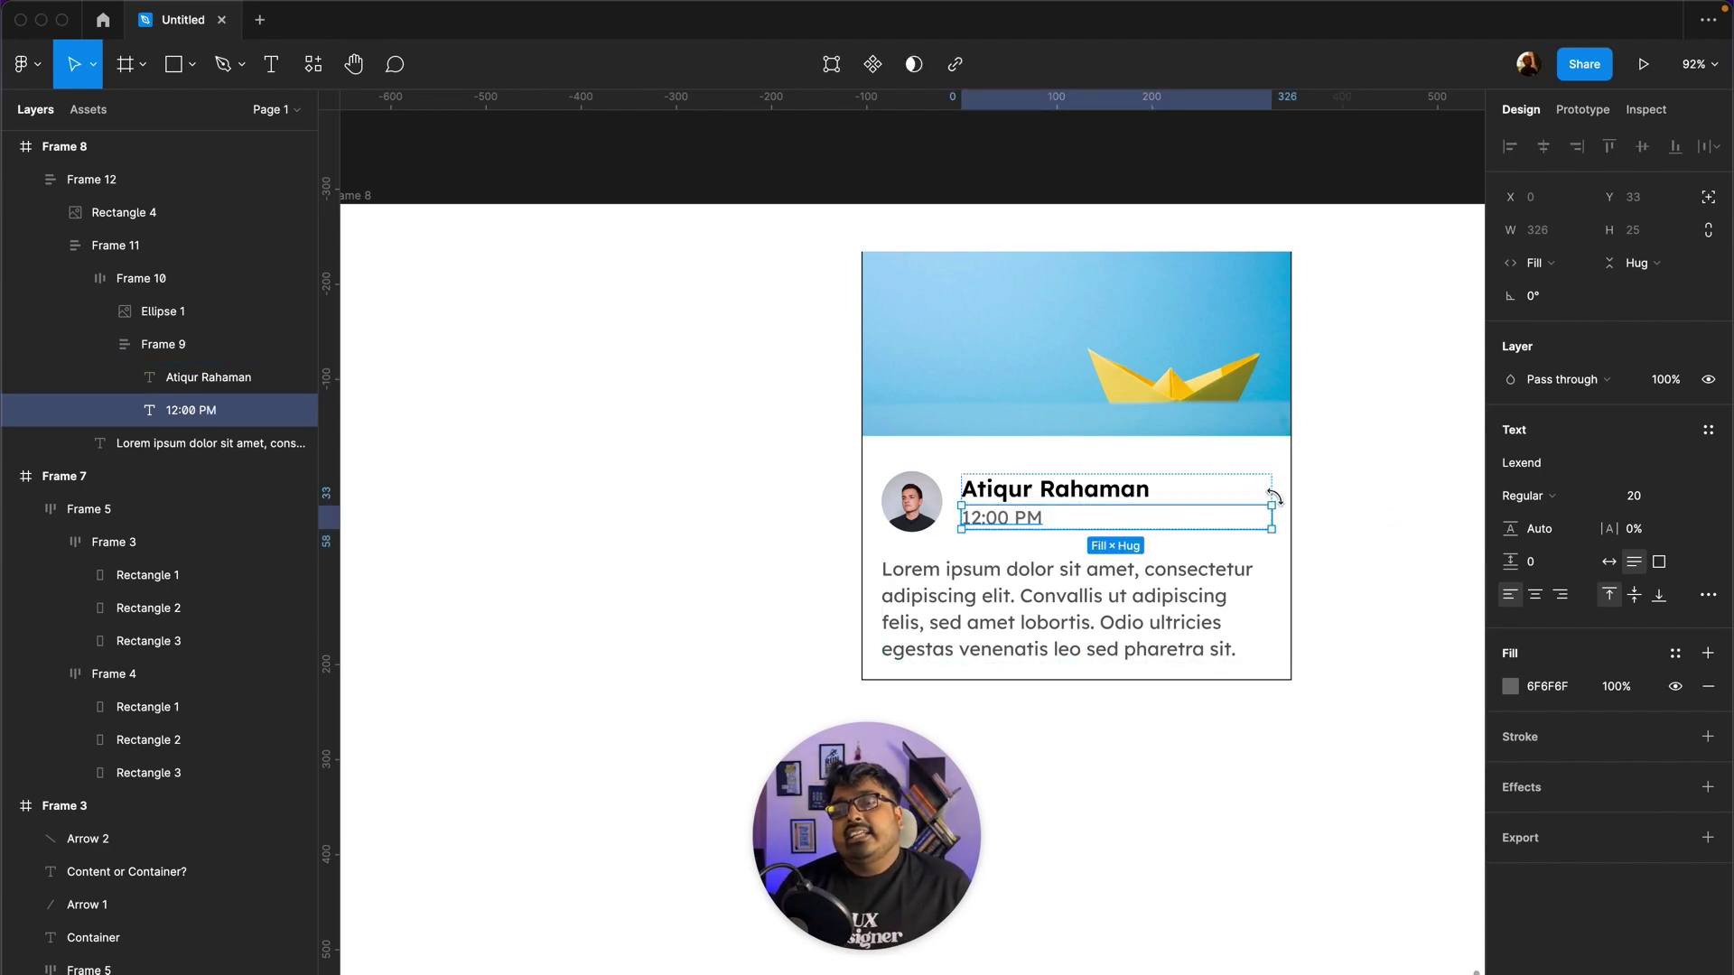
click(1328, 473)
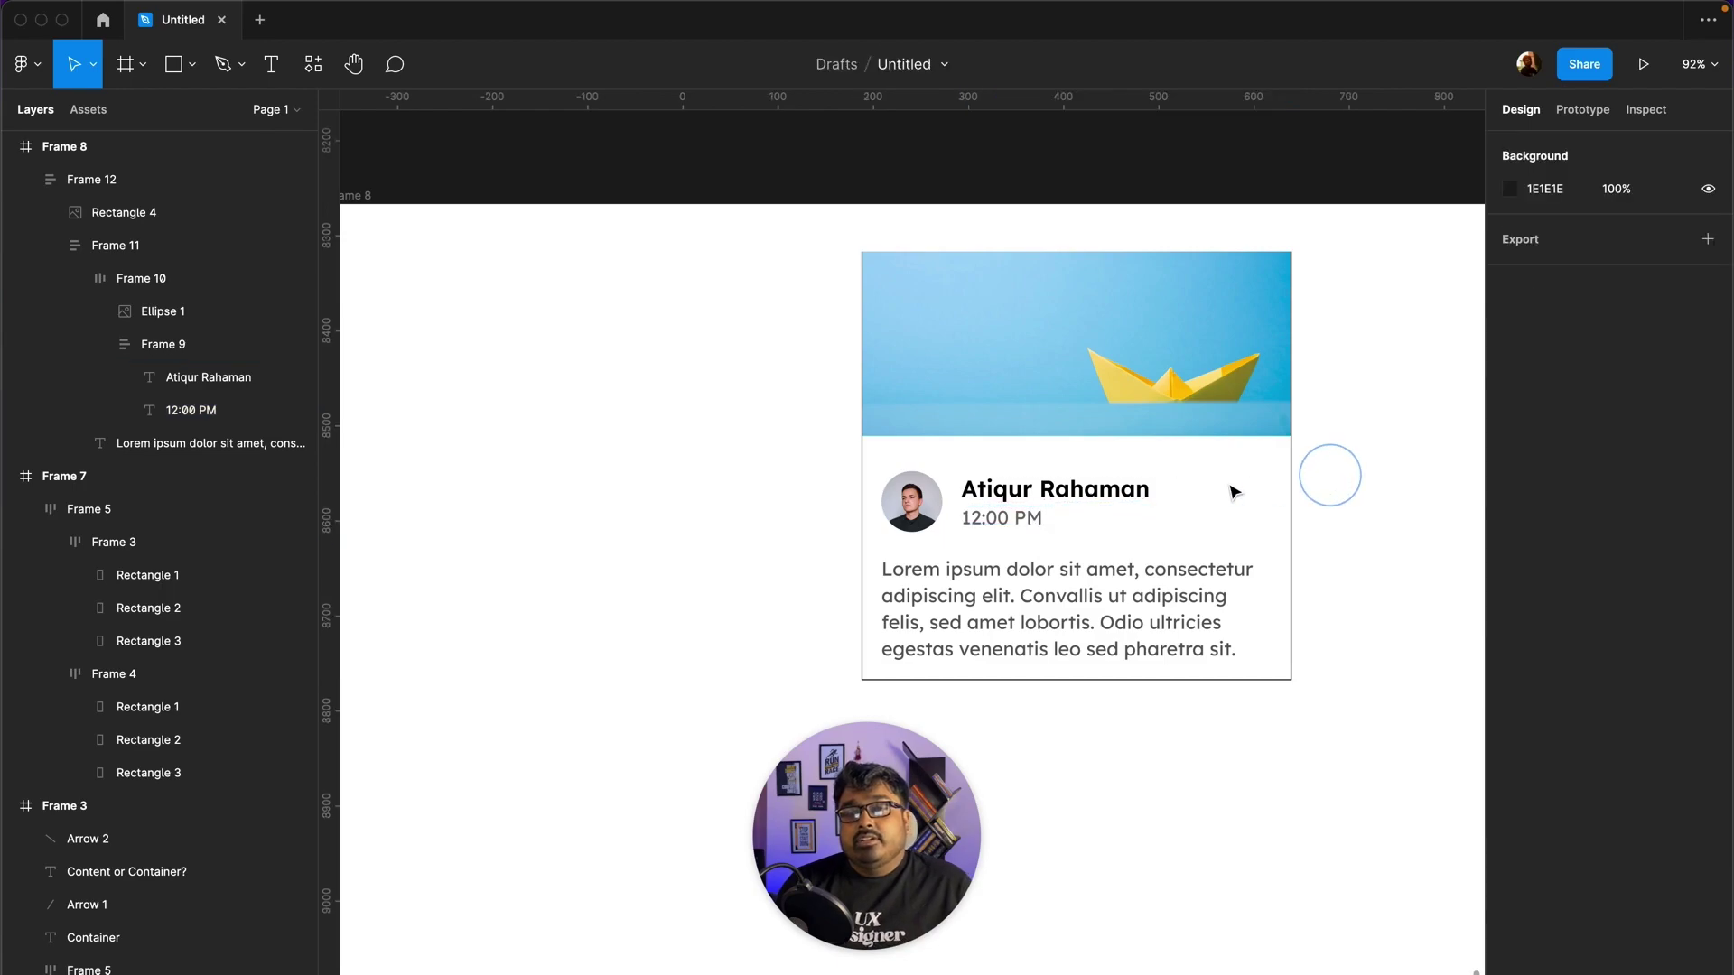
Step: Switch the name-and-time group to horizontal auto layout and set the 12:00 PM text to Hug width
click(1060, 503)
double_click(1061, 506)
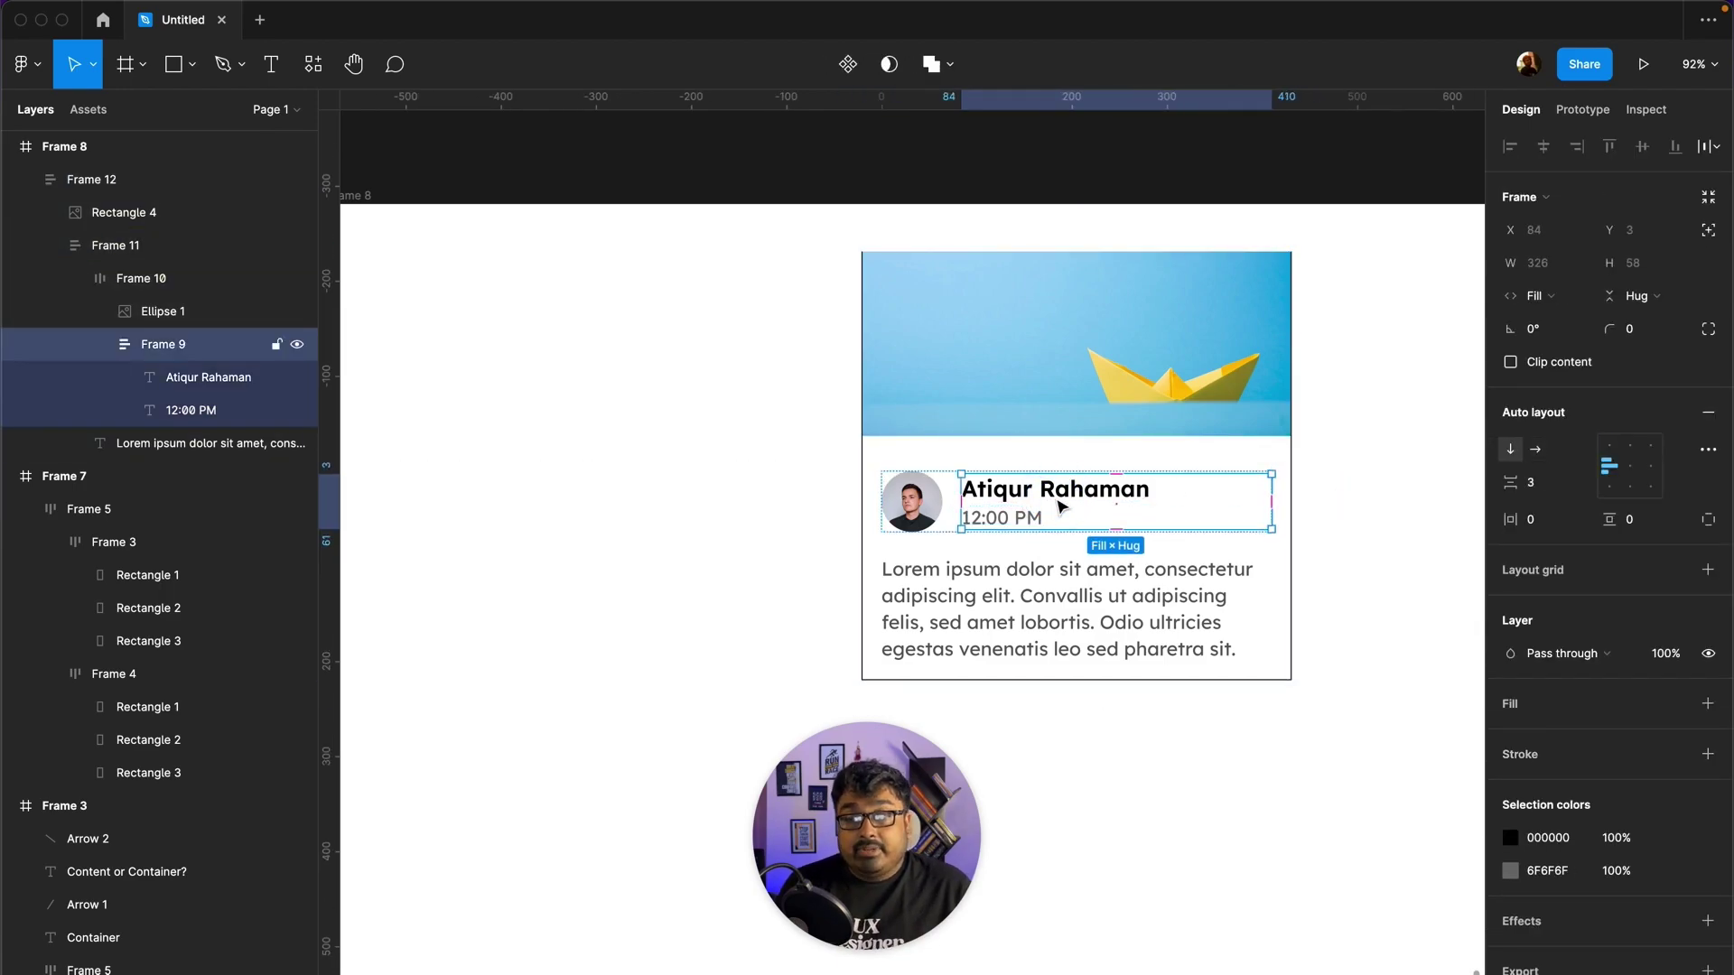
click(1537, 450)
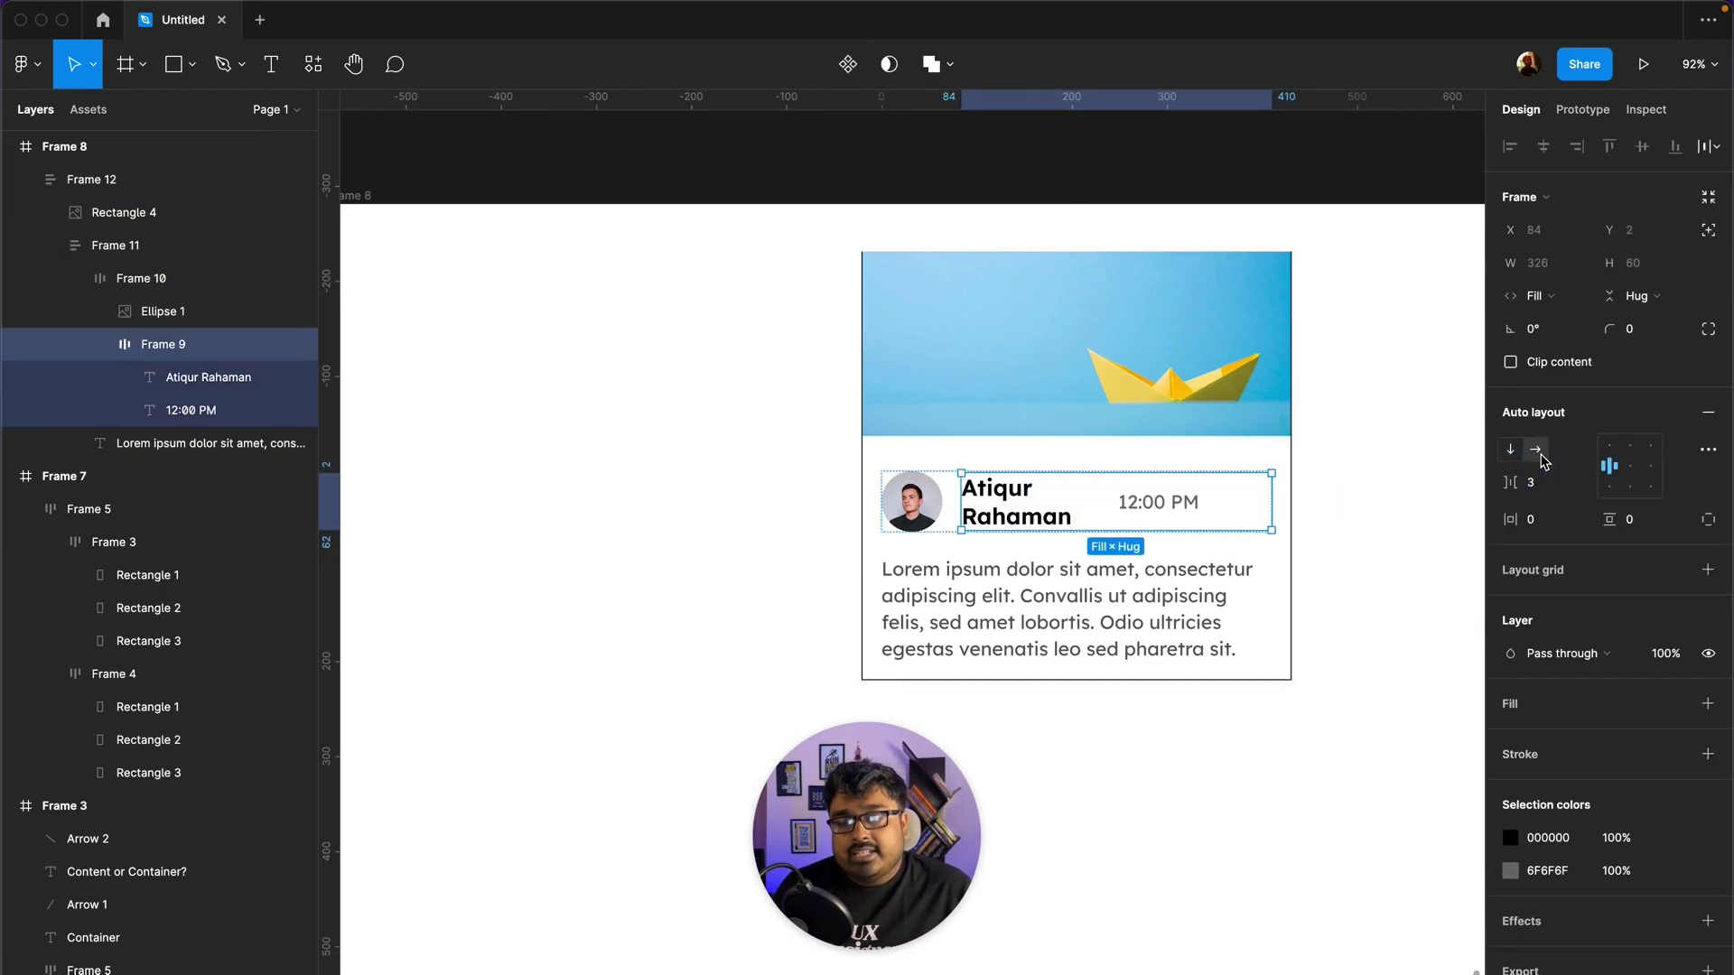
click(1009, 521)
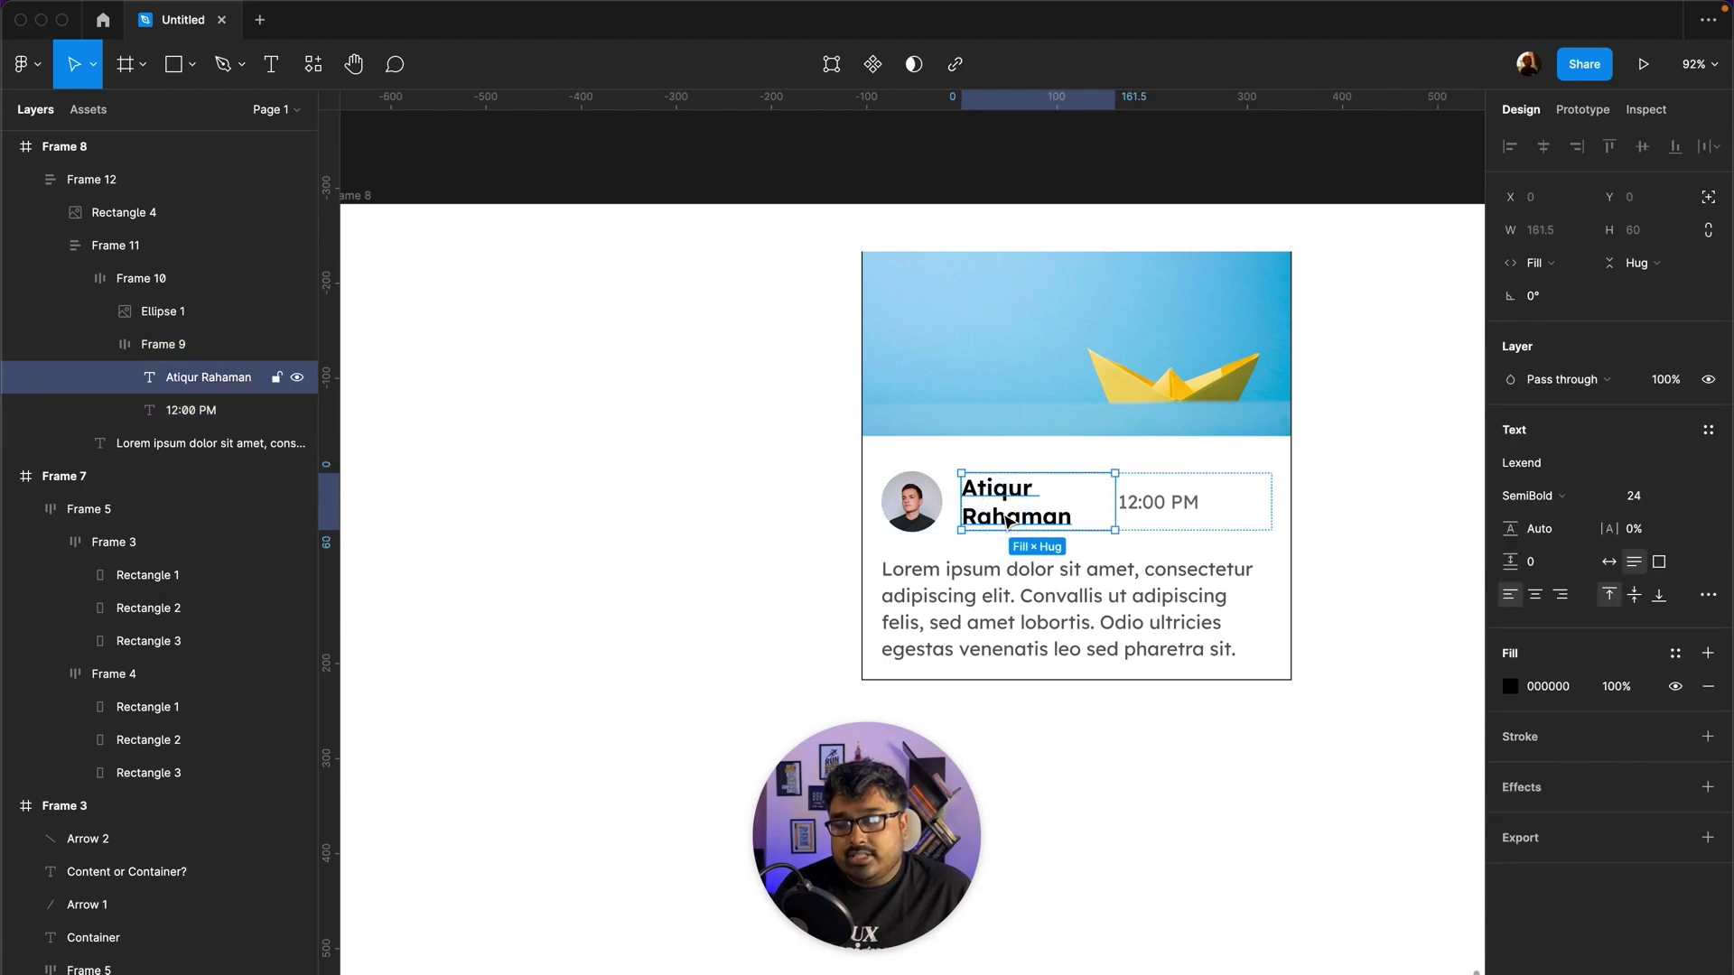
click(1212, 496)
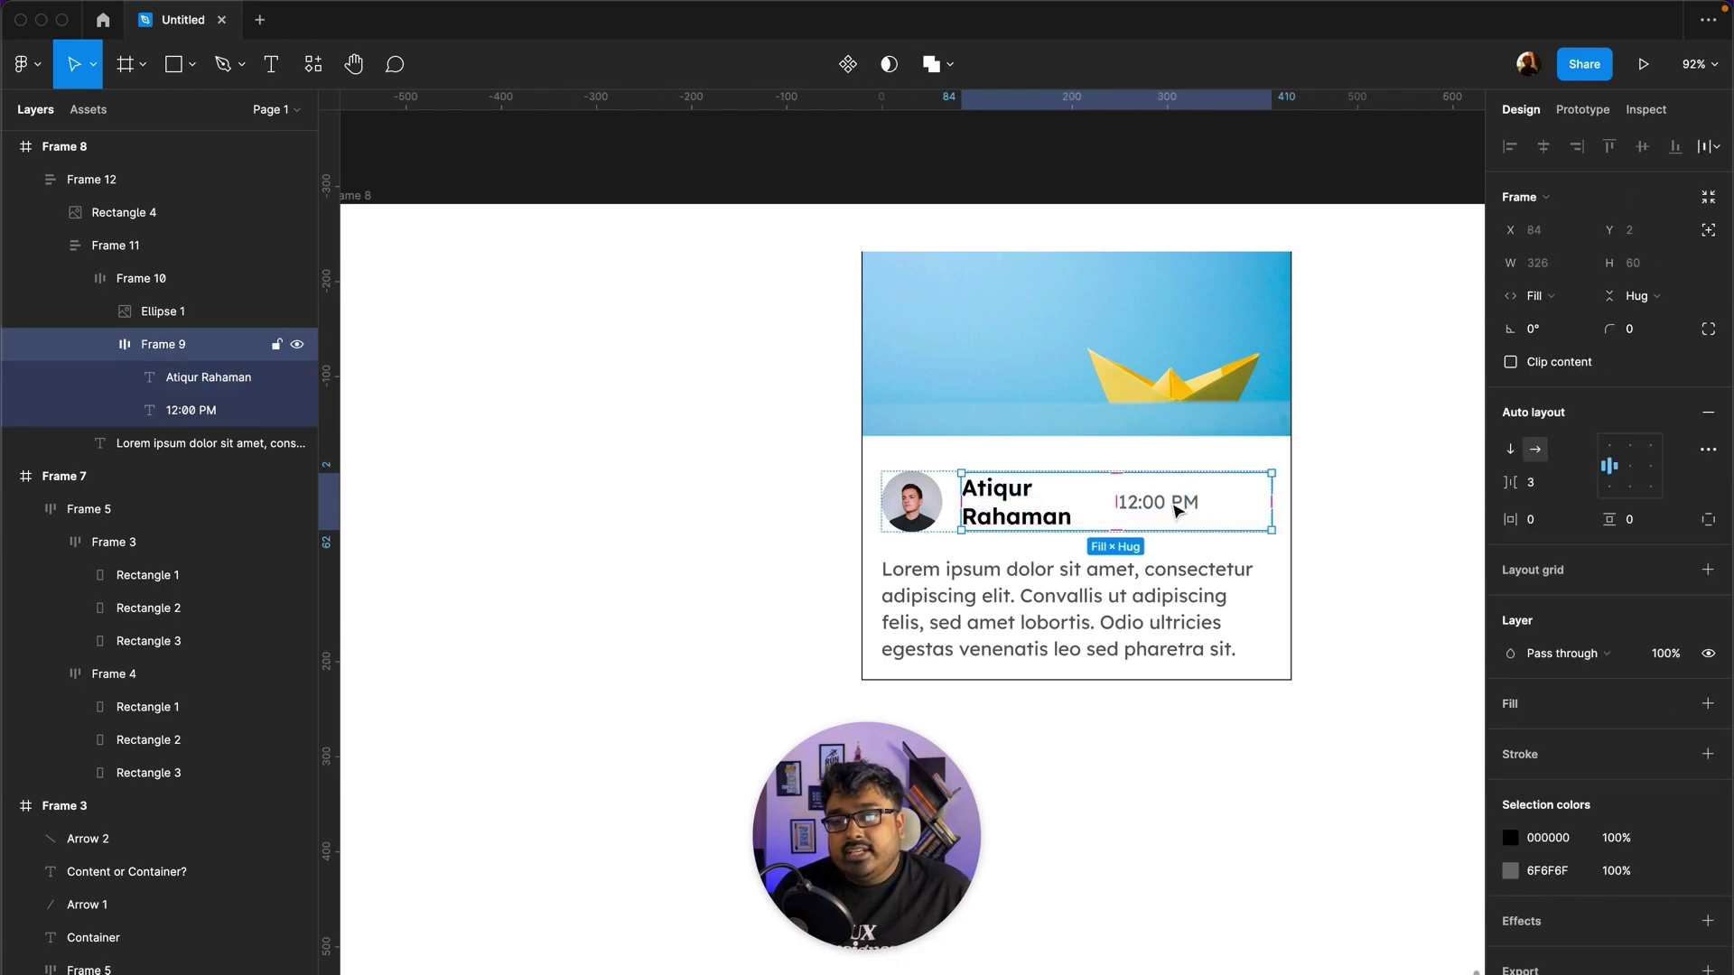
click(1177, 510)
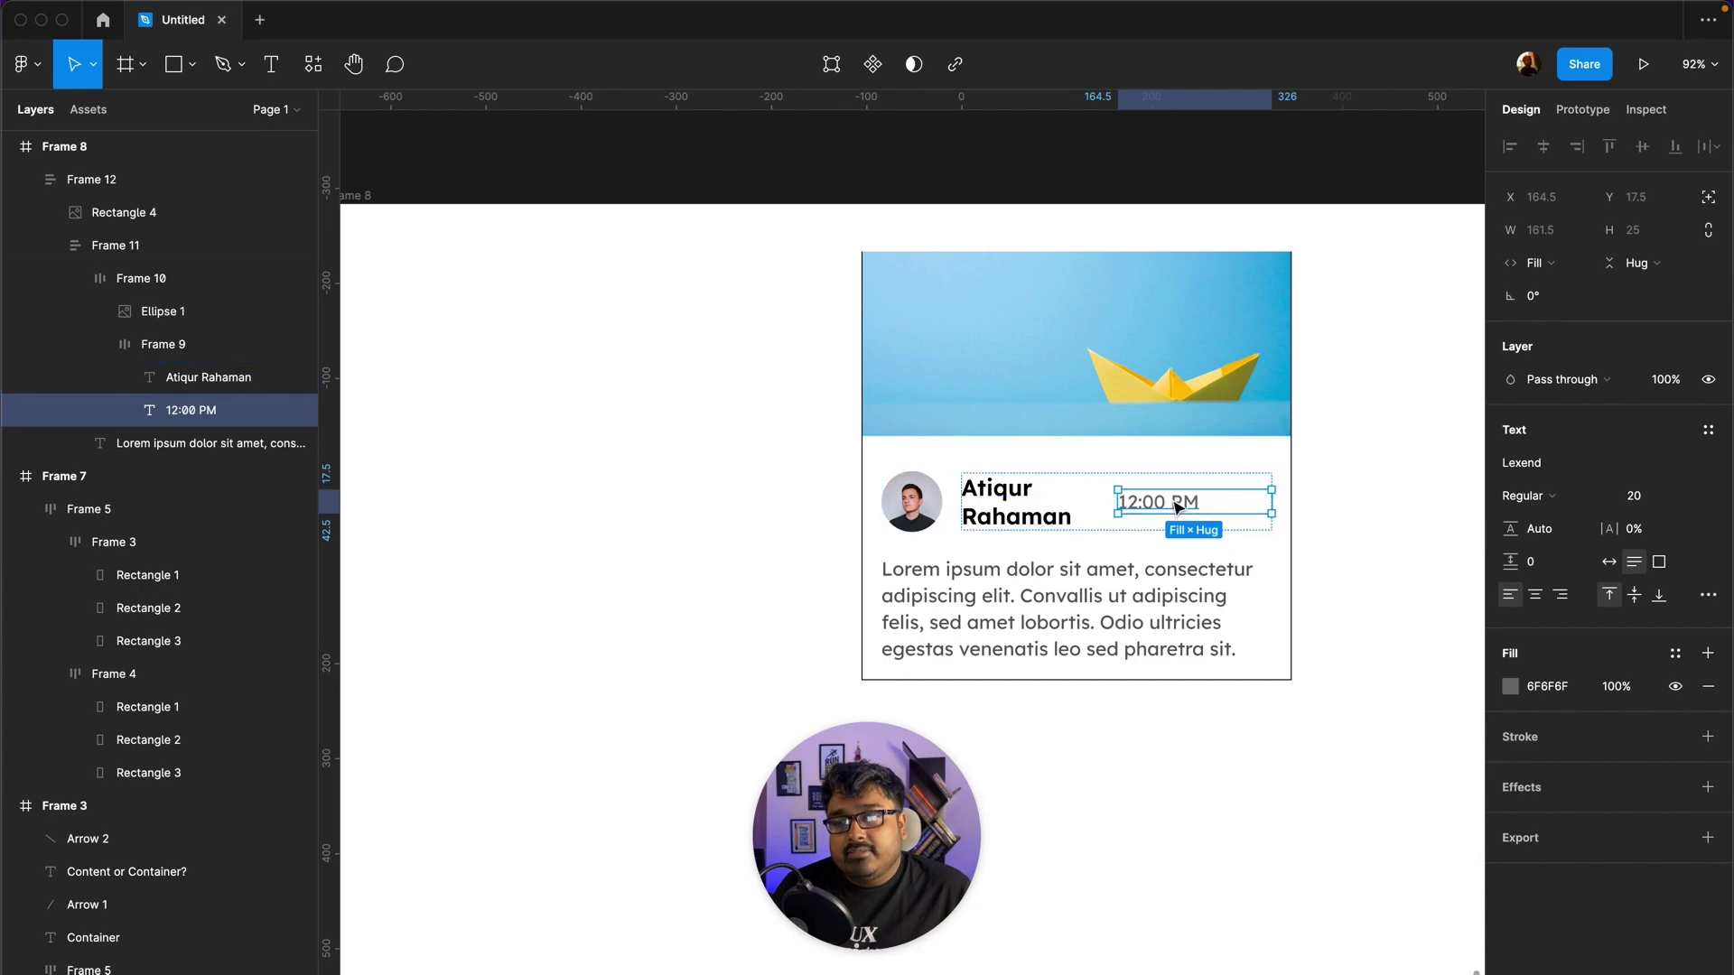
click(1610, 562)
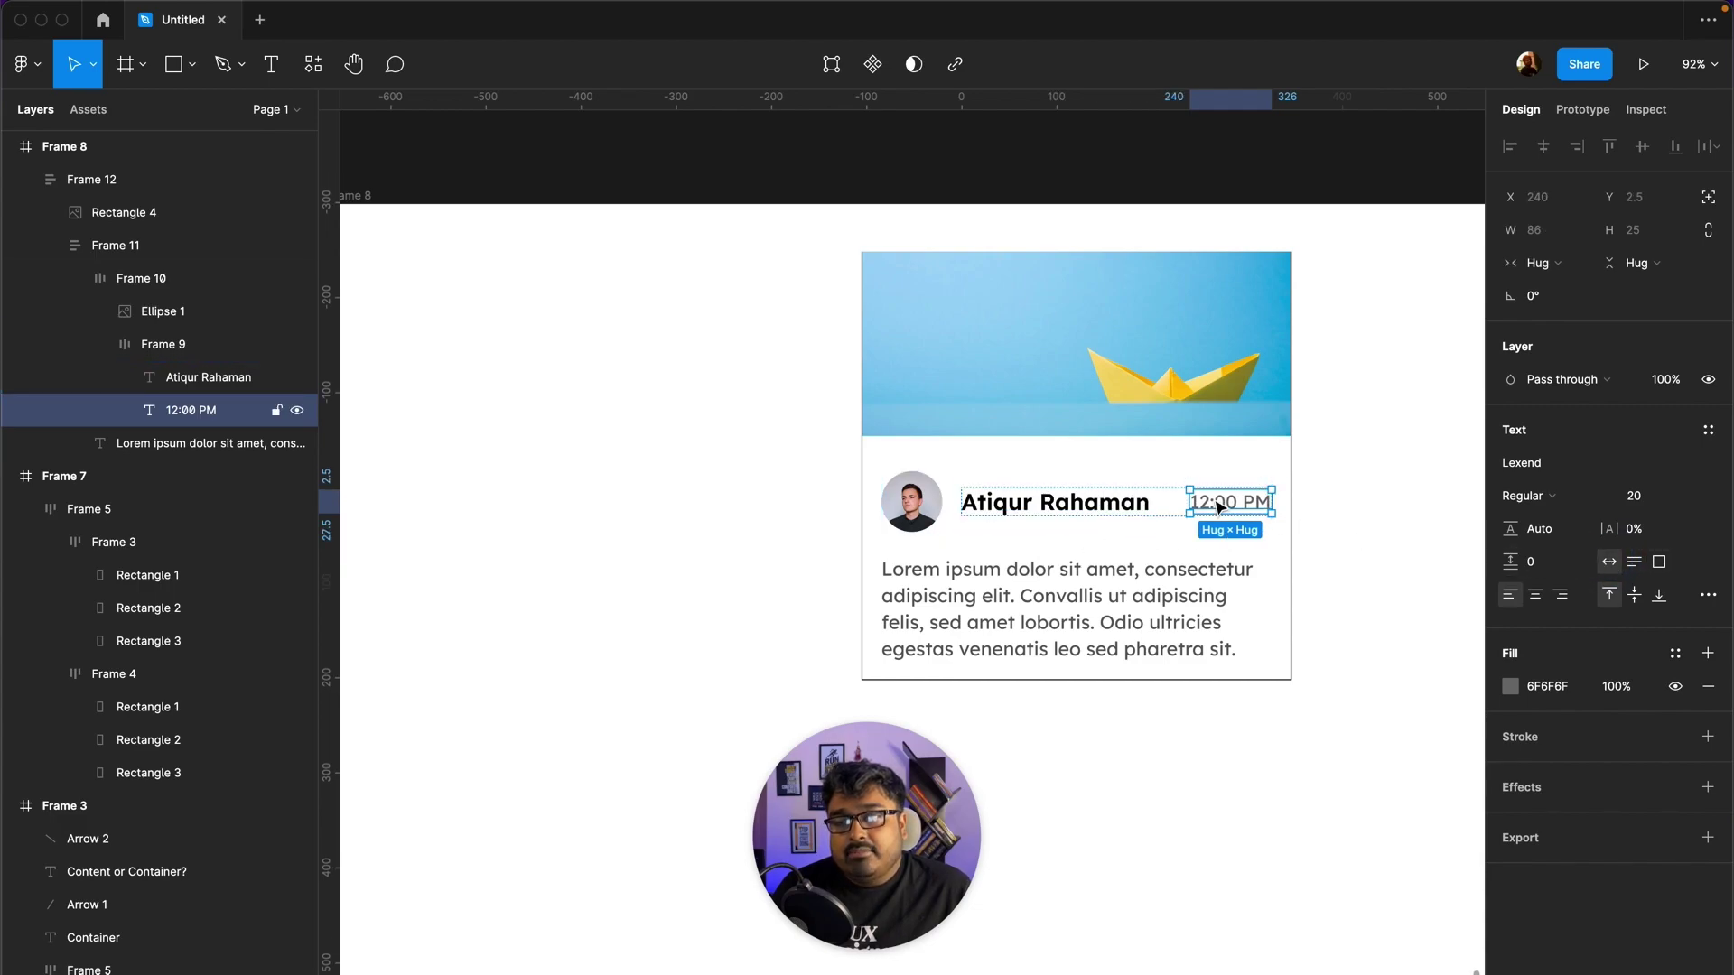
click(1352, 471)
Step: Set the group's item spacing to 2 and make the name text Hug width
click(1247, 503)
double_click(1252, 511)
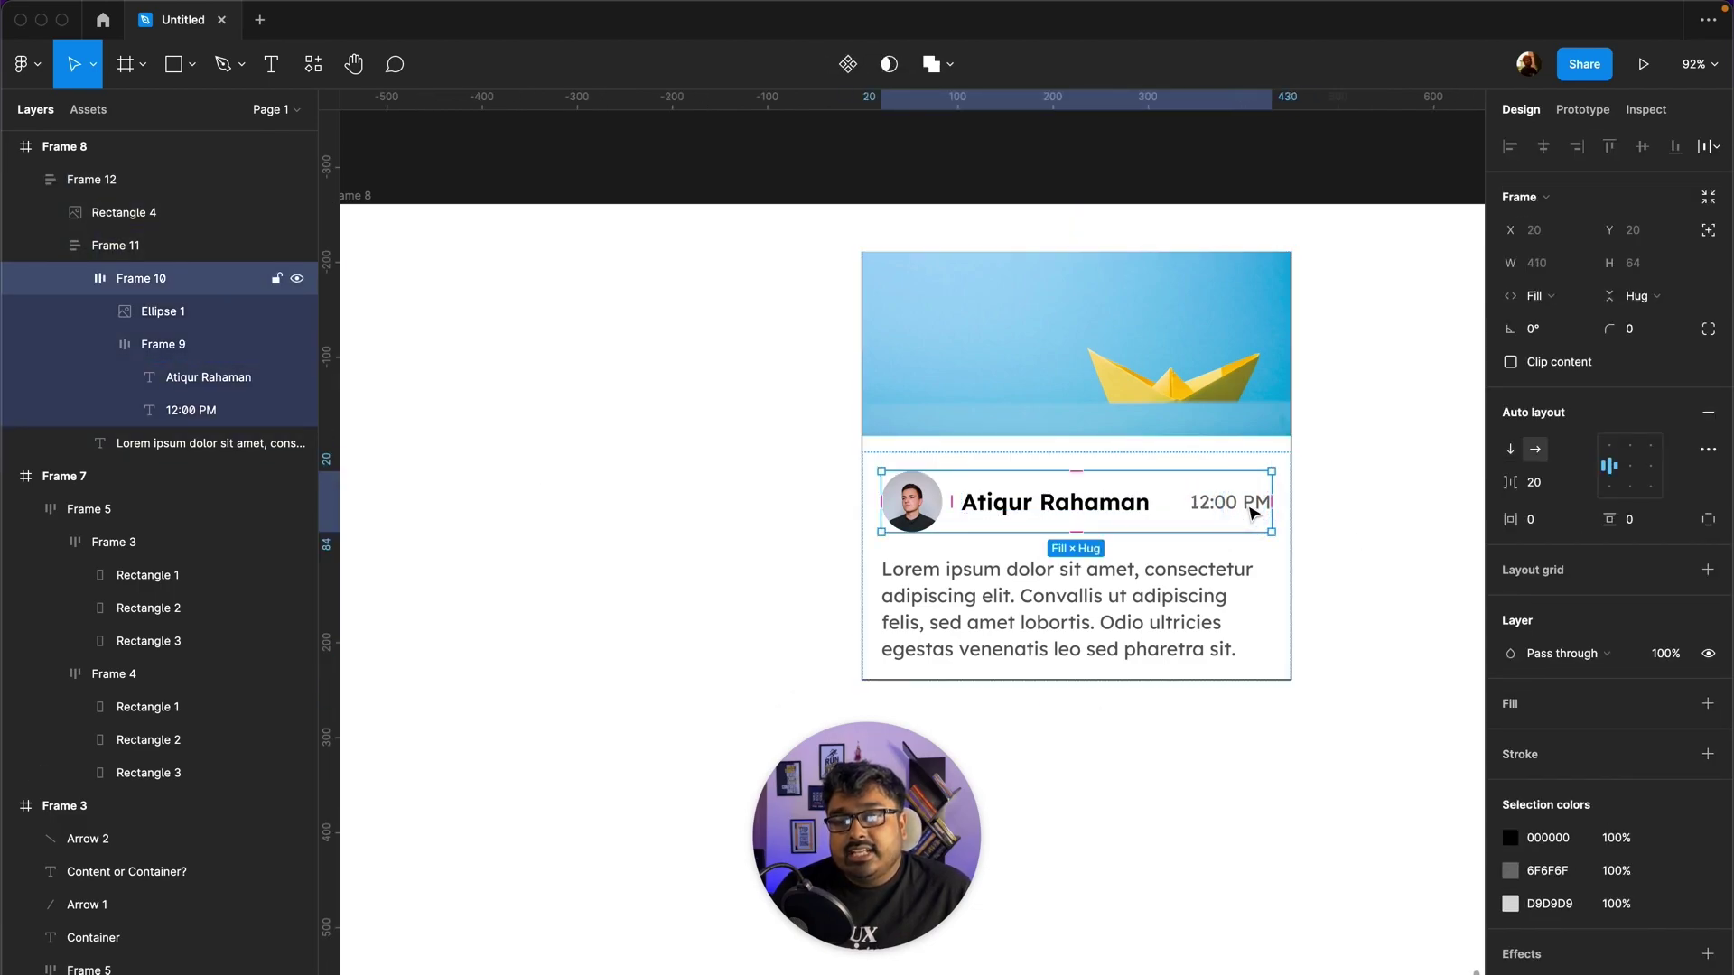
double_click(1252, 512)
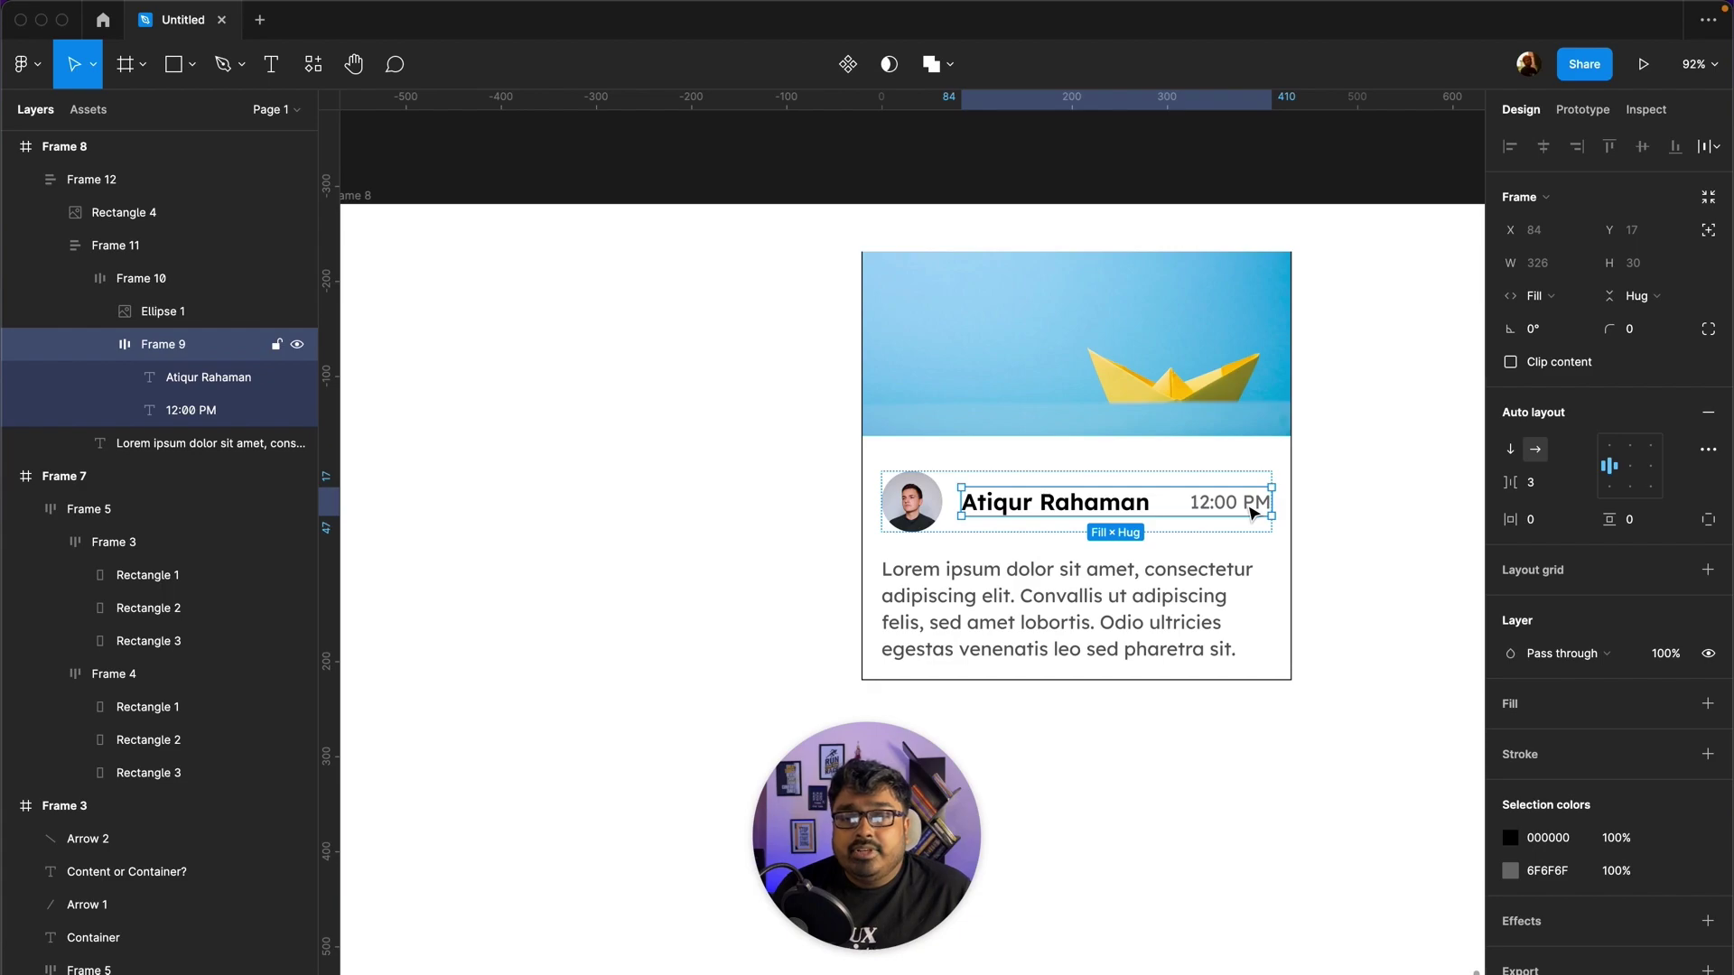
click(1540, 482)
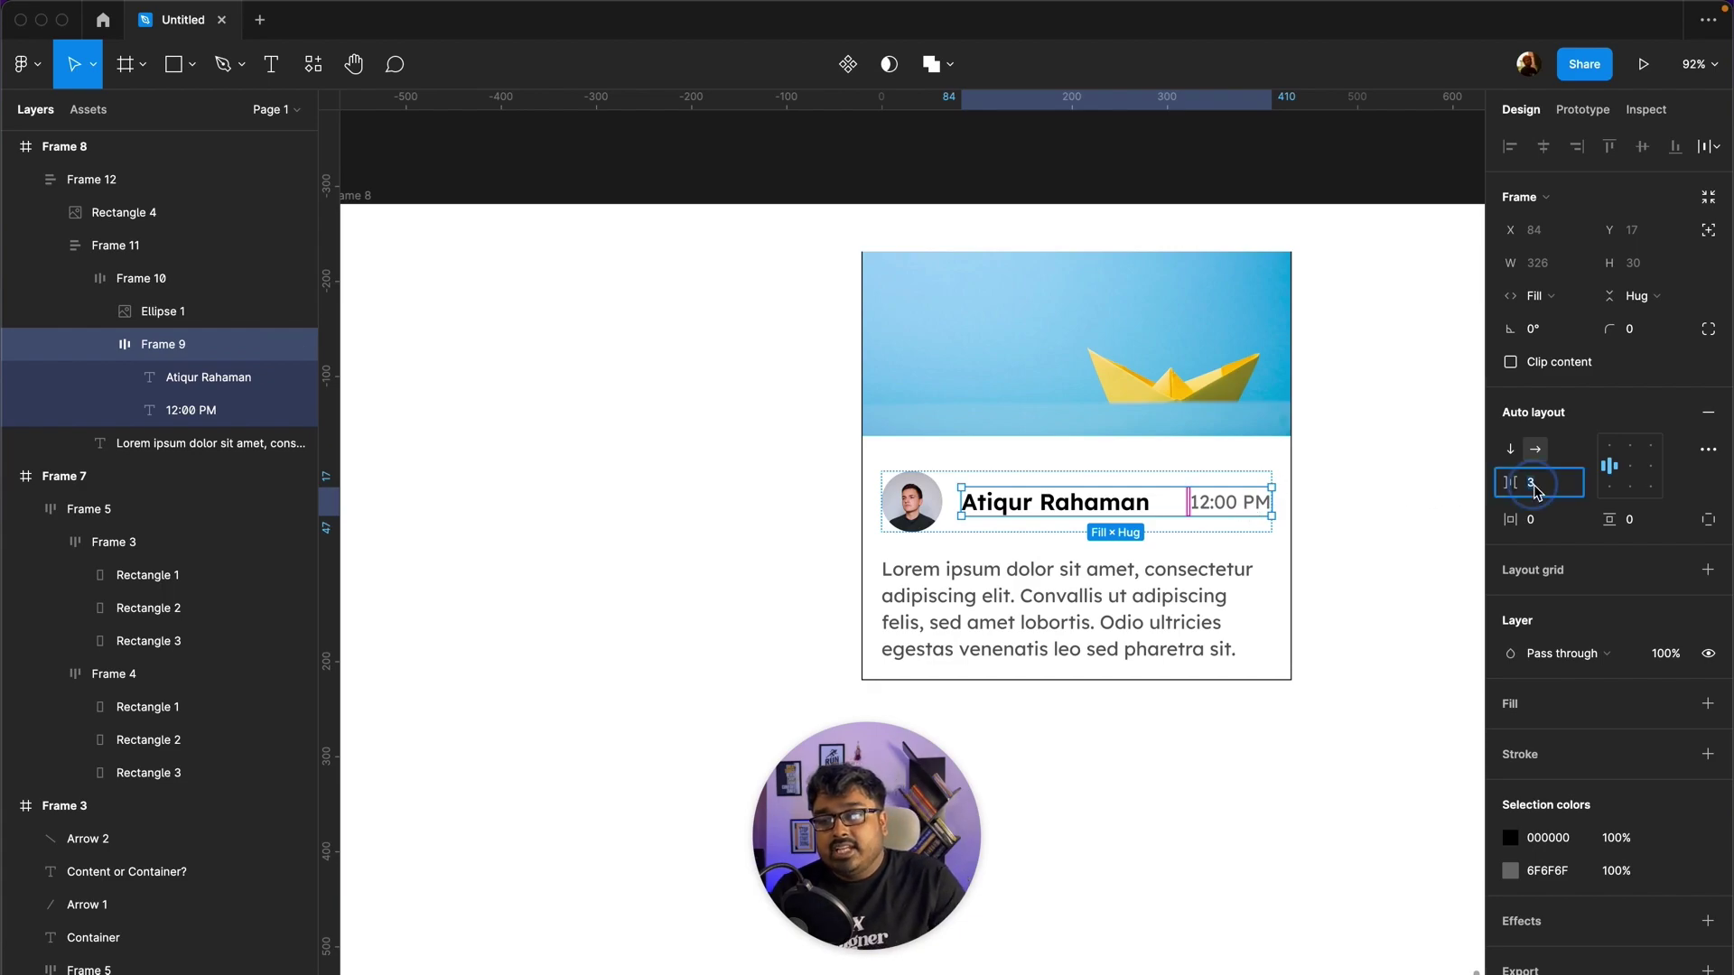
text(2)
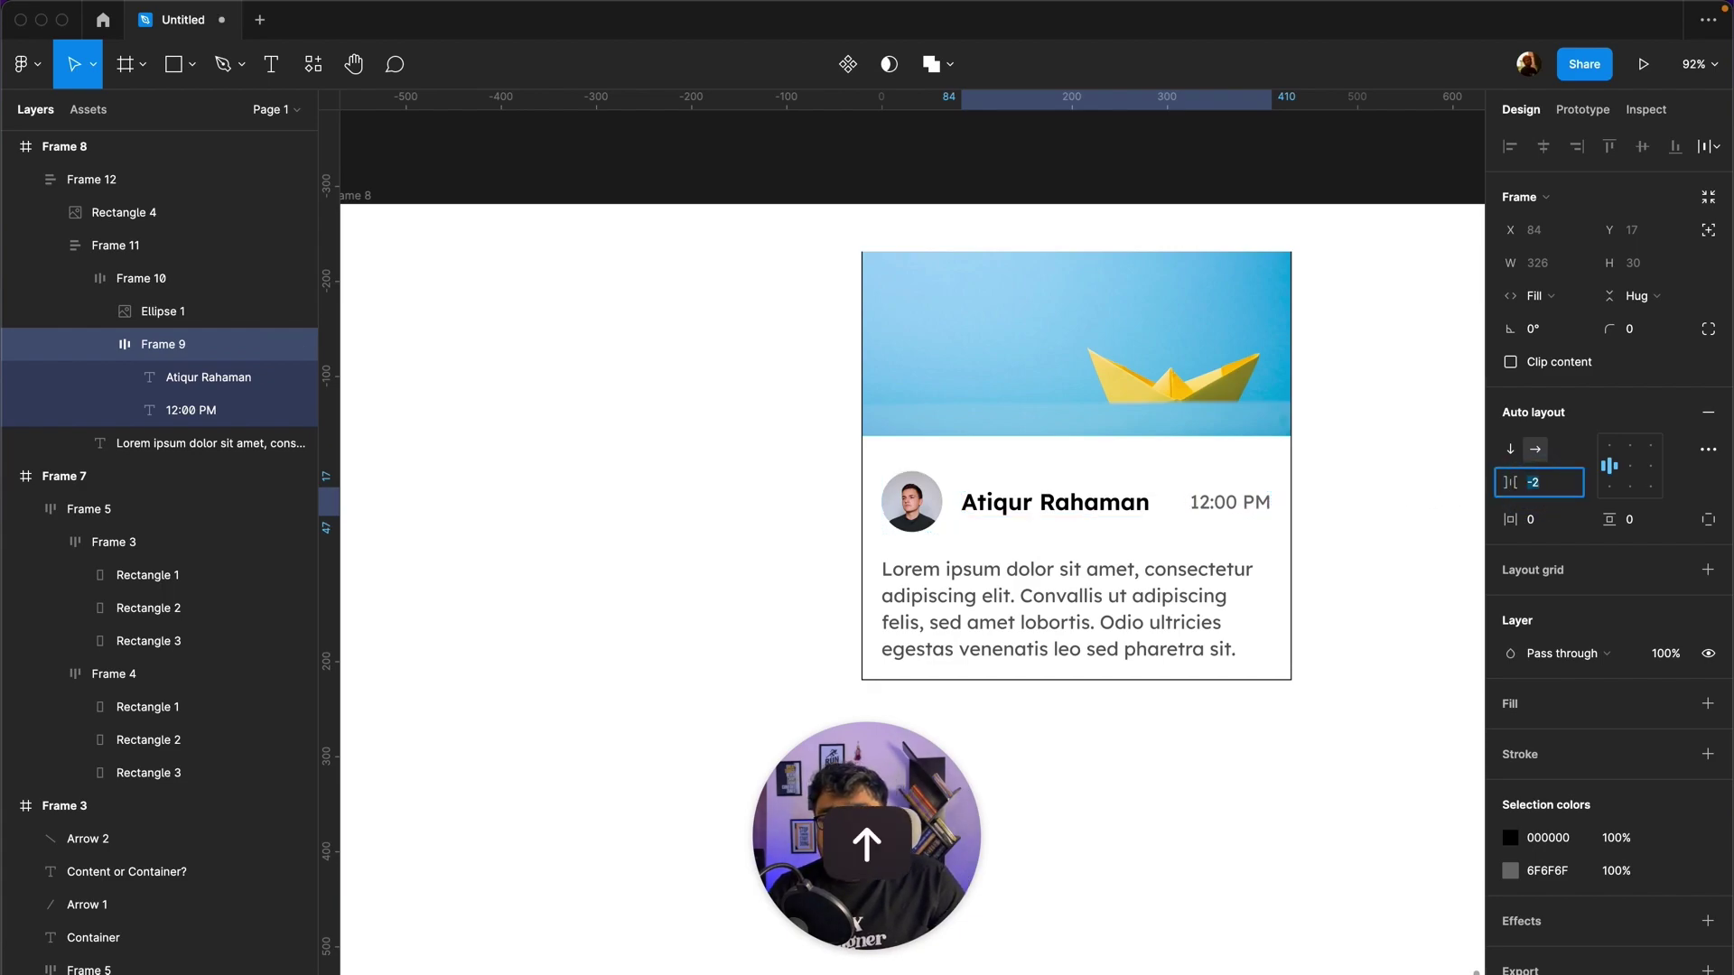
click(1117, 513)
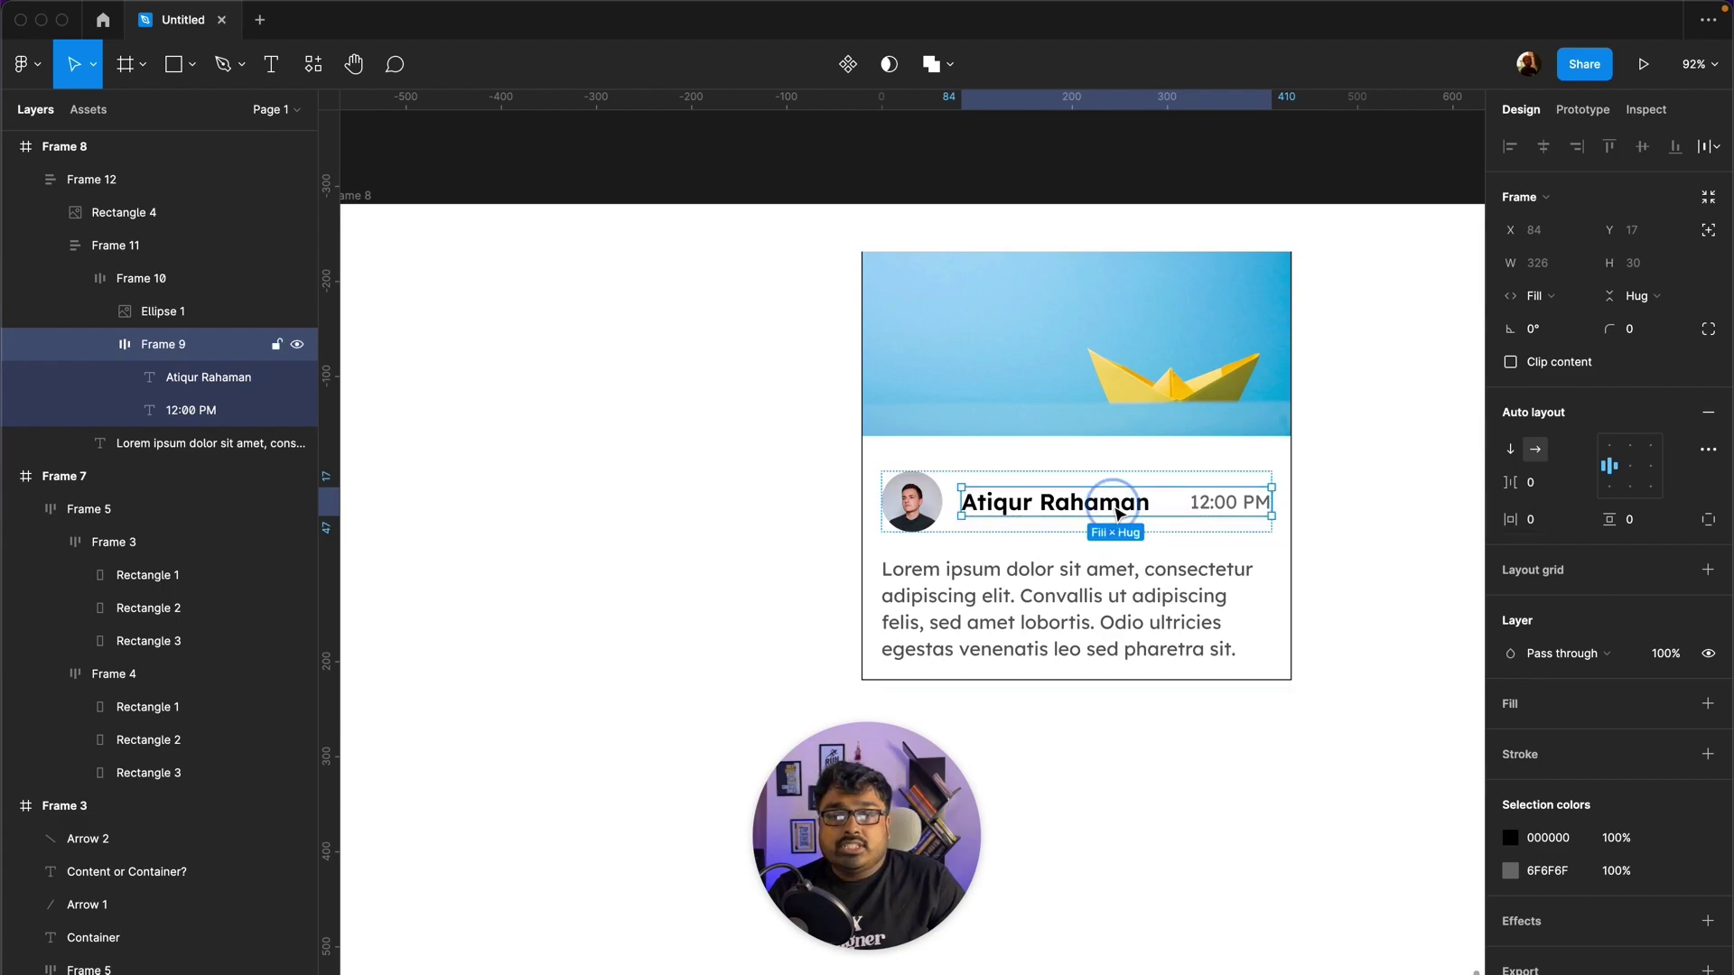
click(1609, 562)
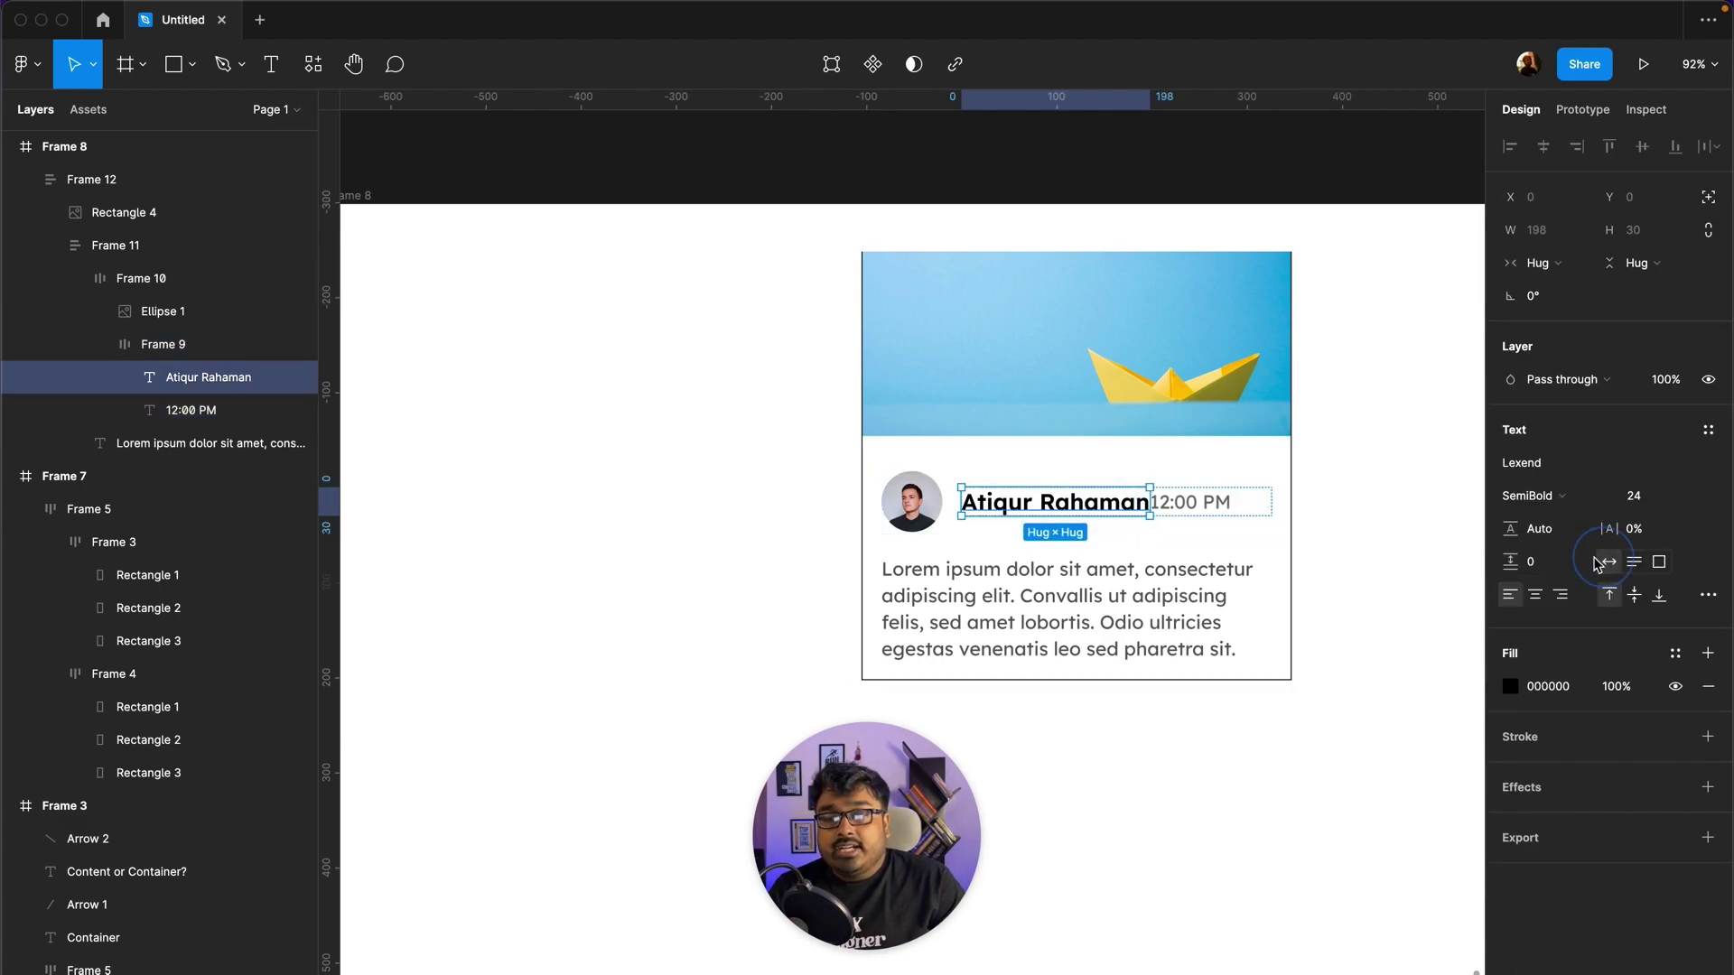
click(1354, 495)
Step: Set the gap between name and time to Auto, pushing 12:00 PM to the far end
click(1198, 503)
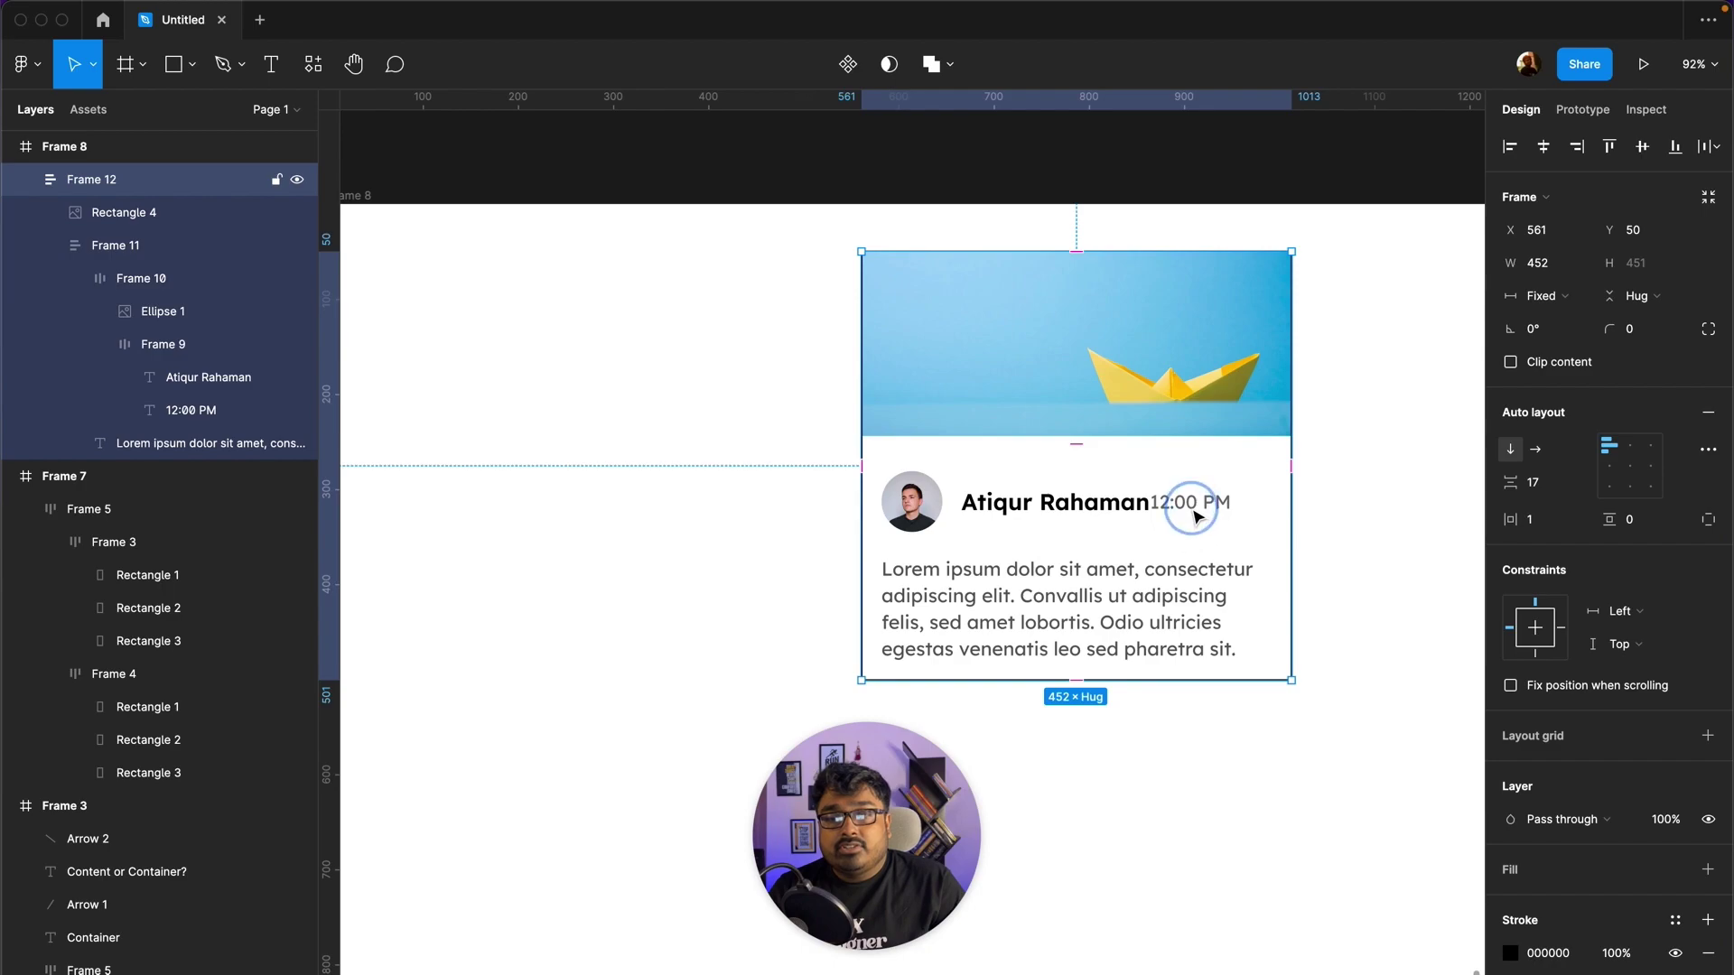
double_click(1193, 506)
click(1093, 510)
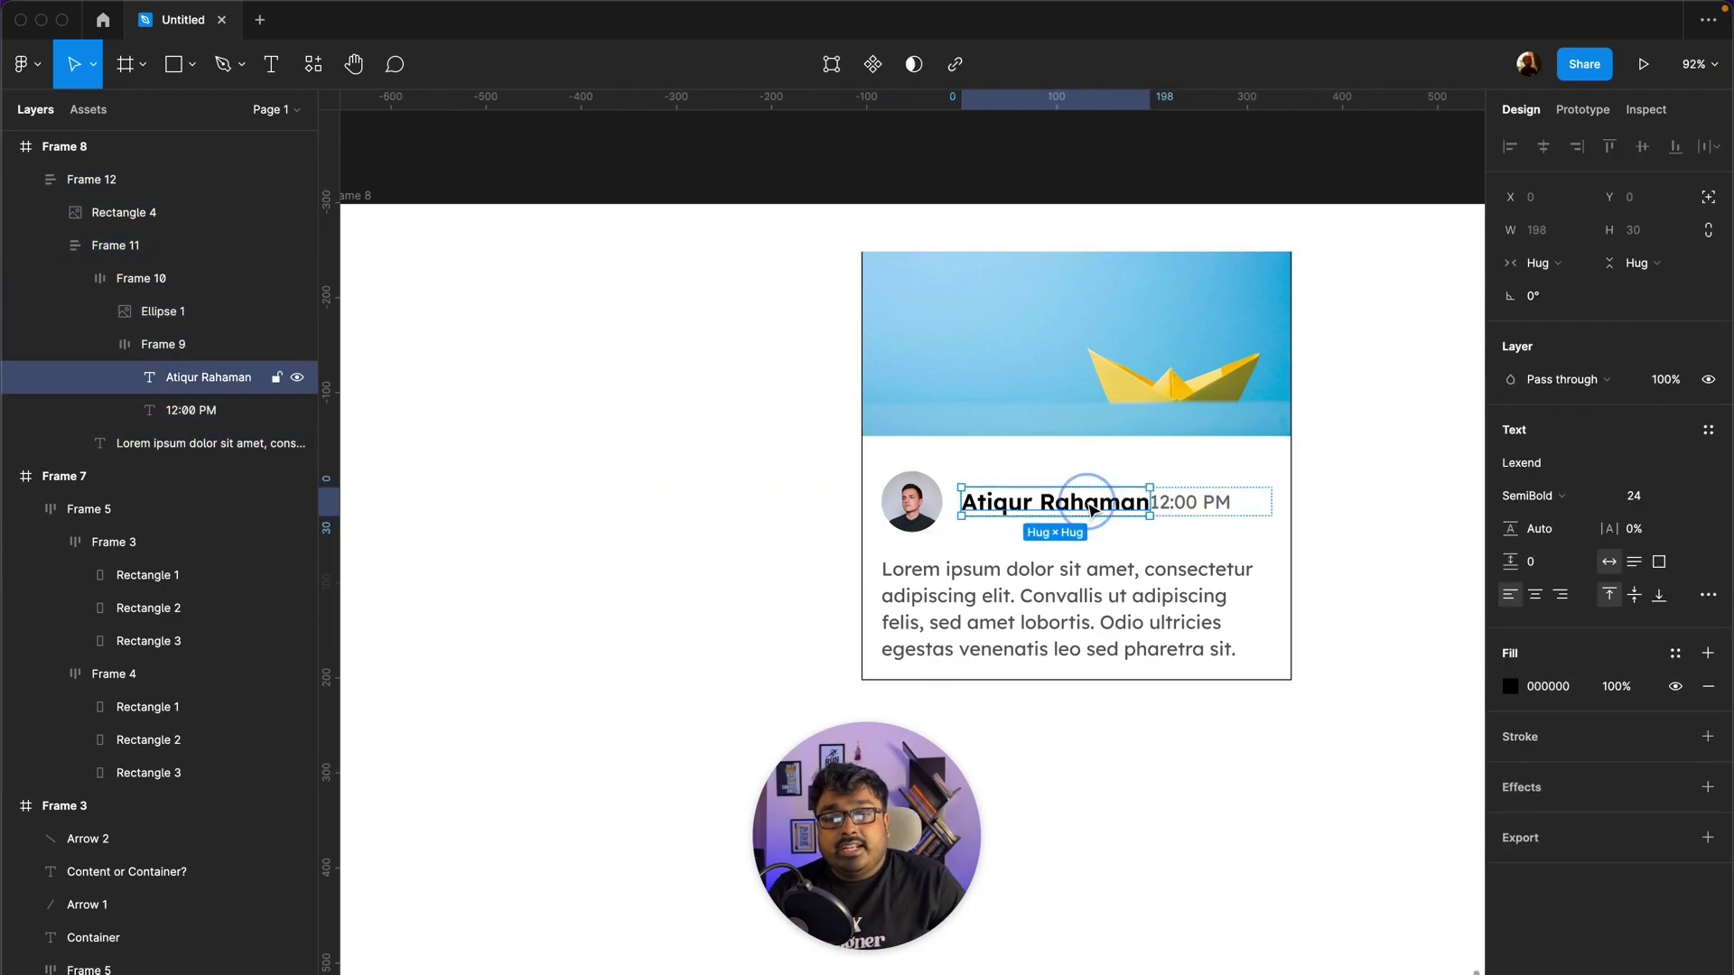
click(1191, 506)
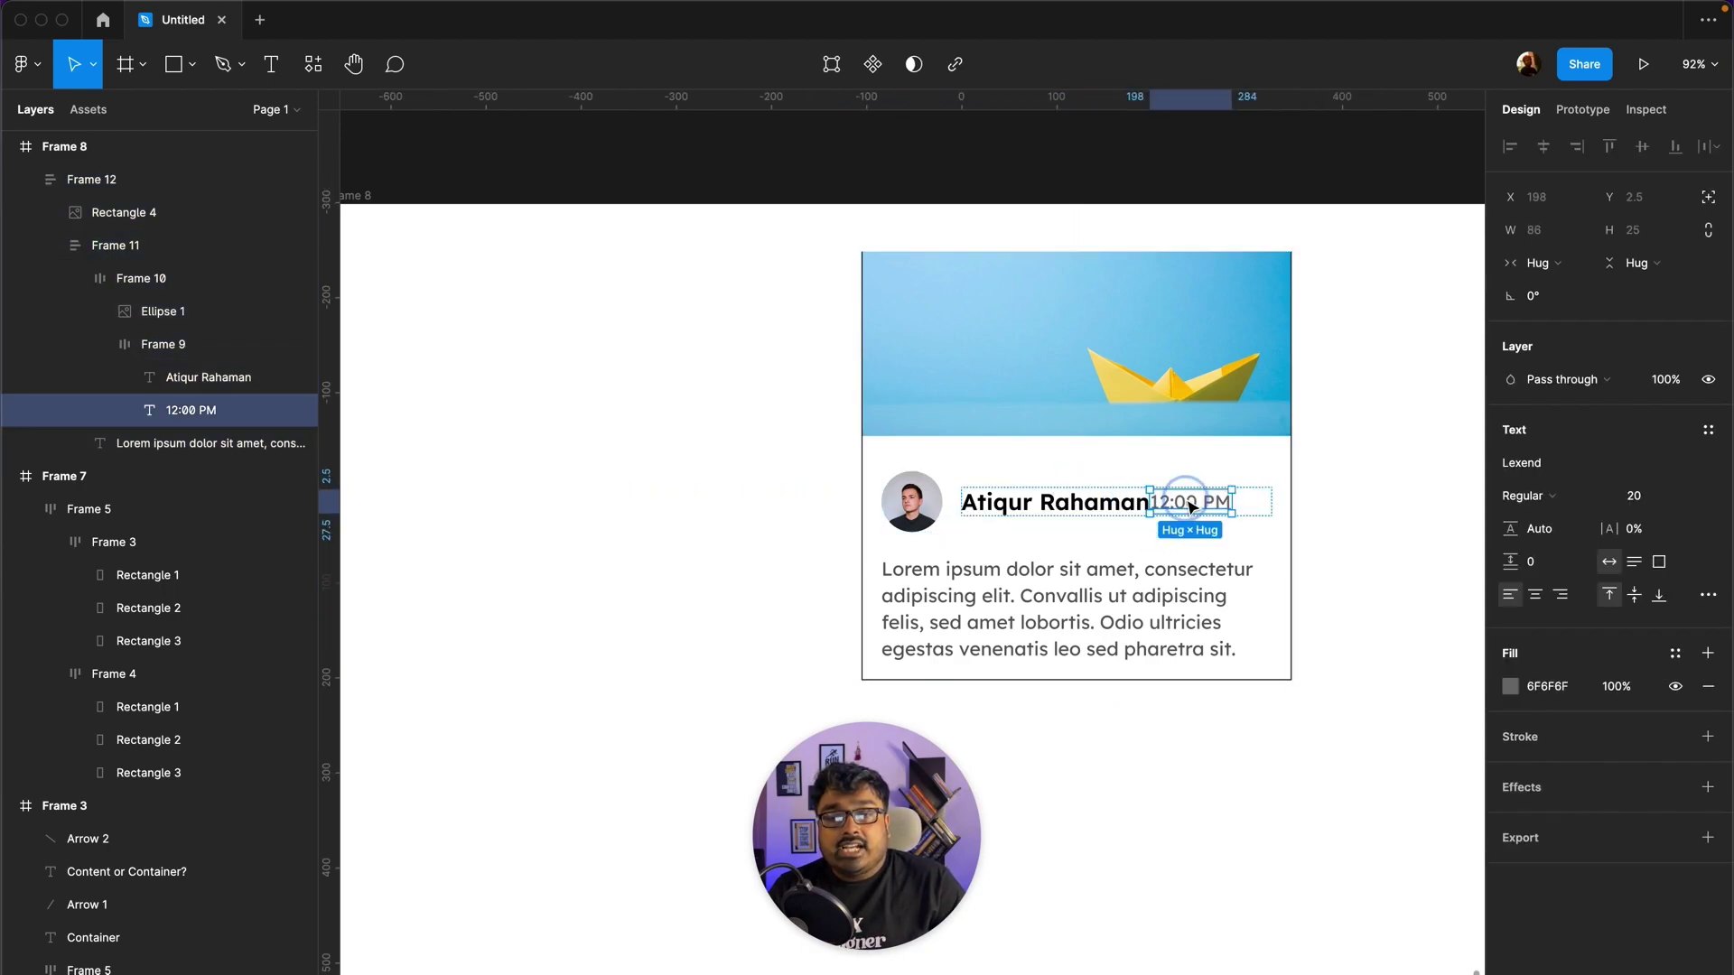
click(1267, 504)
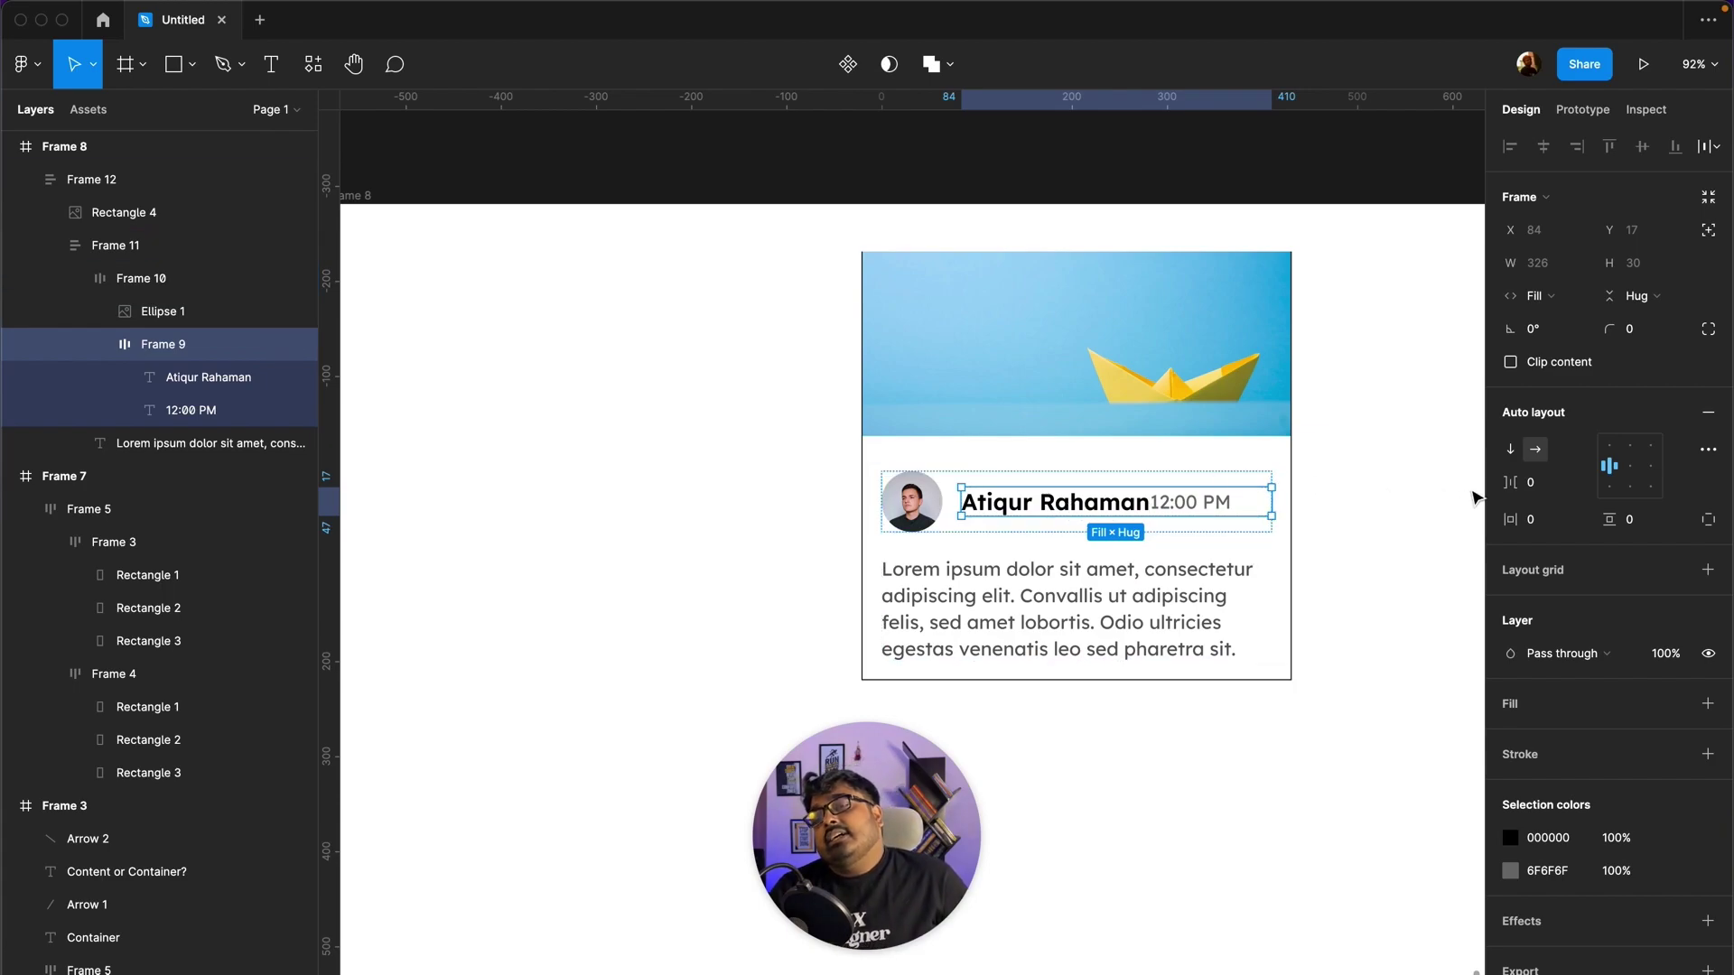
double_click(1618, 468)
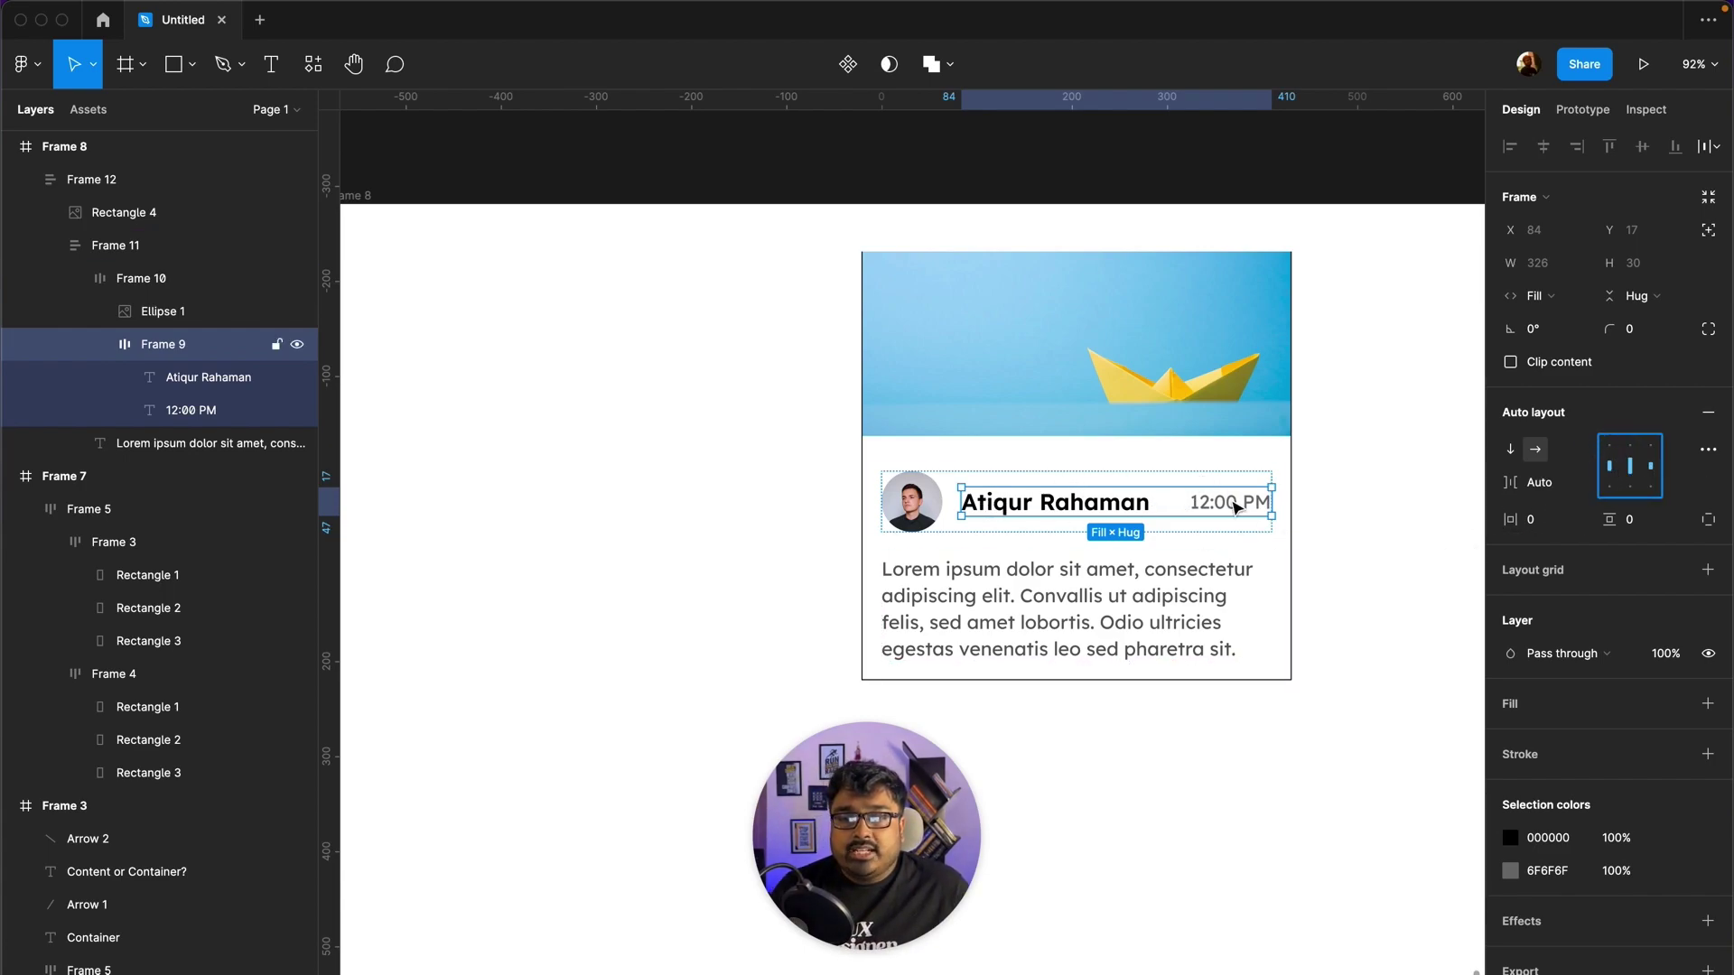
click(1084, 515)
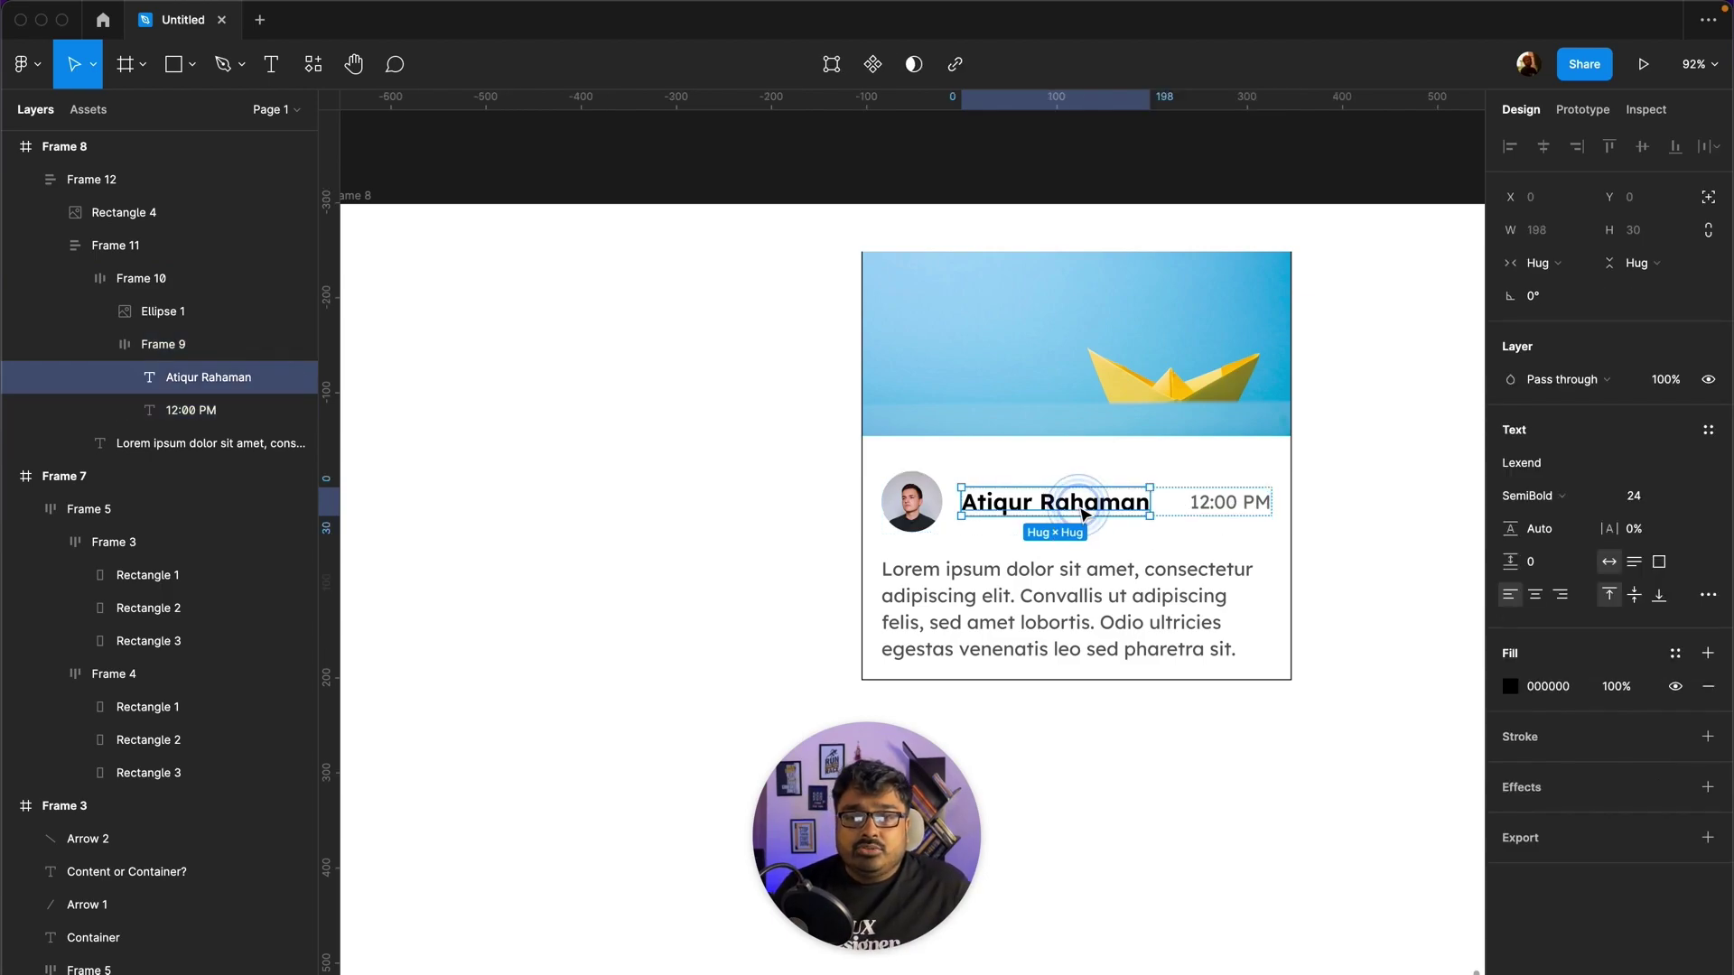
click(1193, 500)
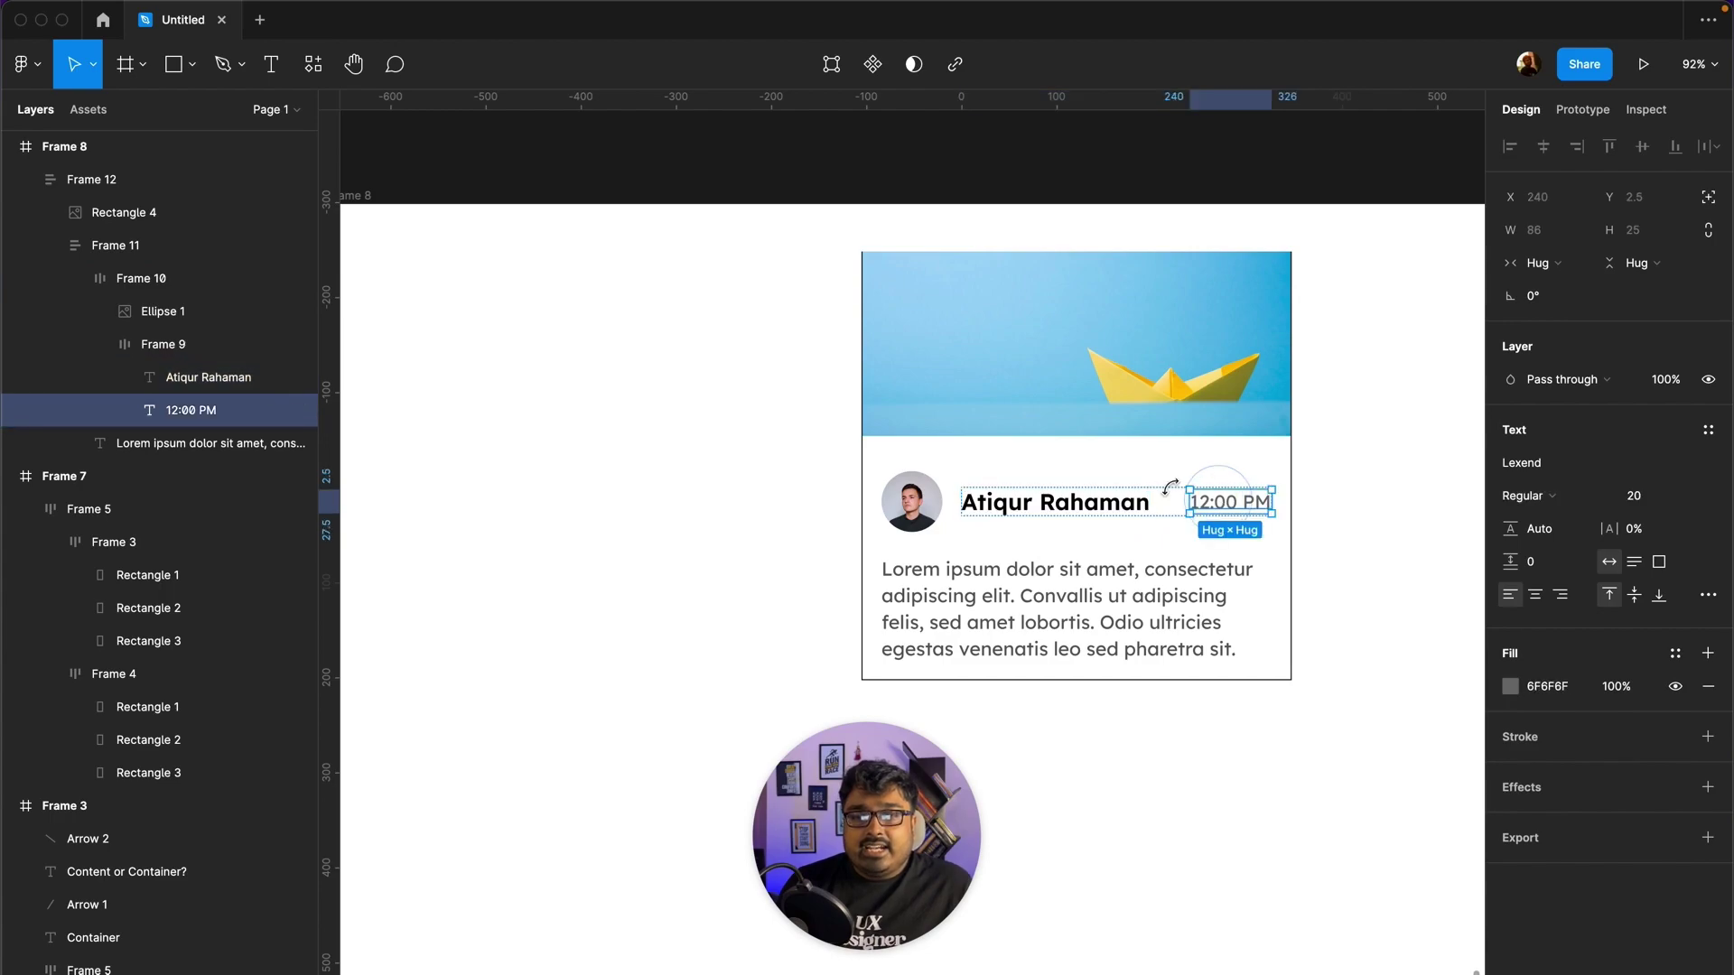
Step: Widen the post card to about 523 px and check the name-and-time row
click(1406, 487)
click(1284, 366)
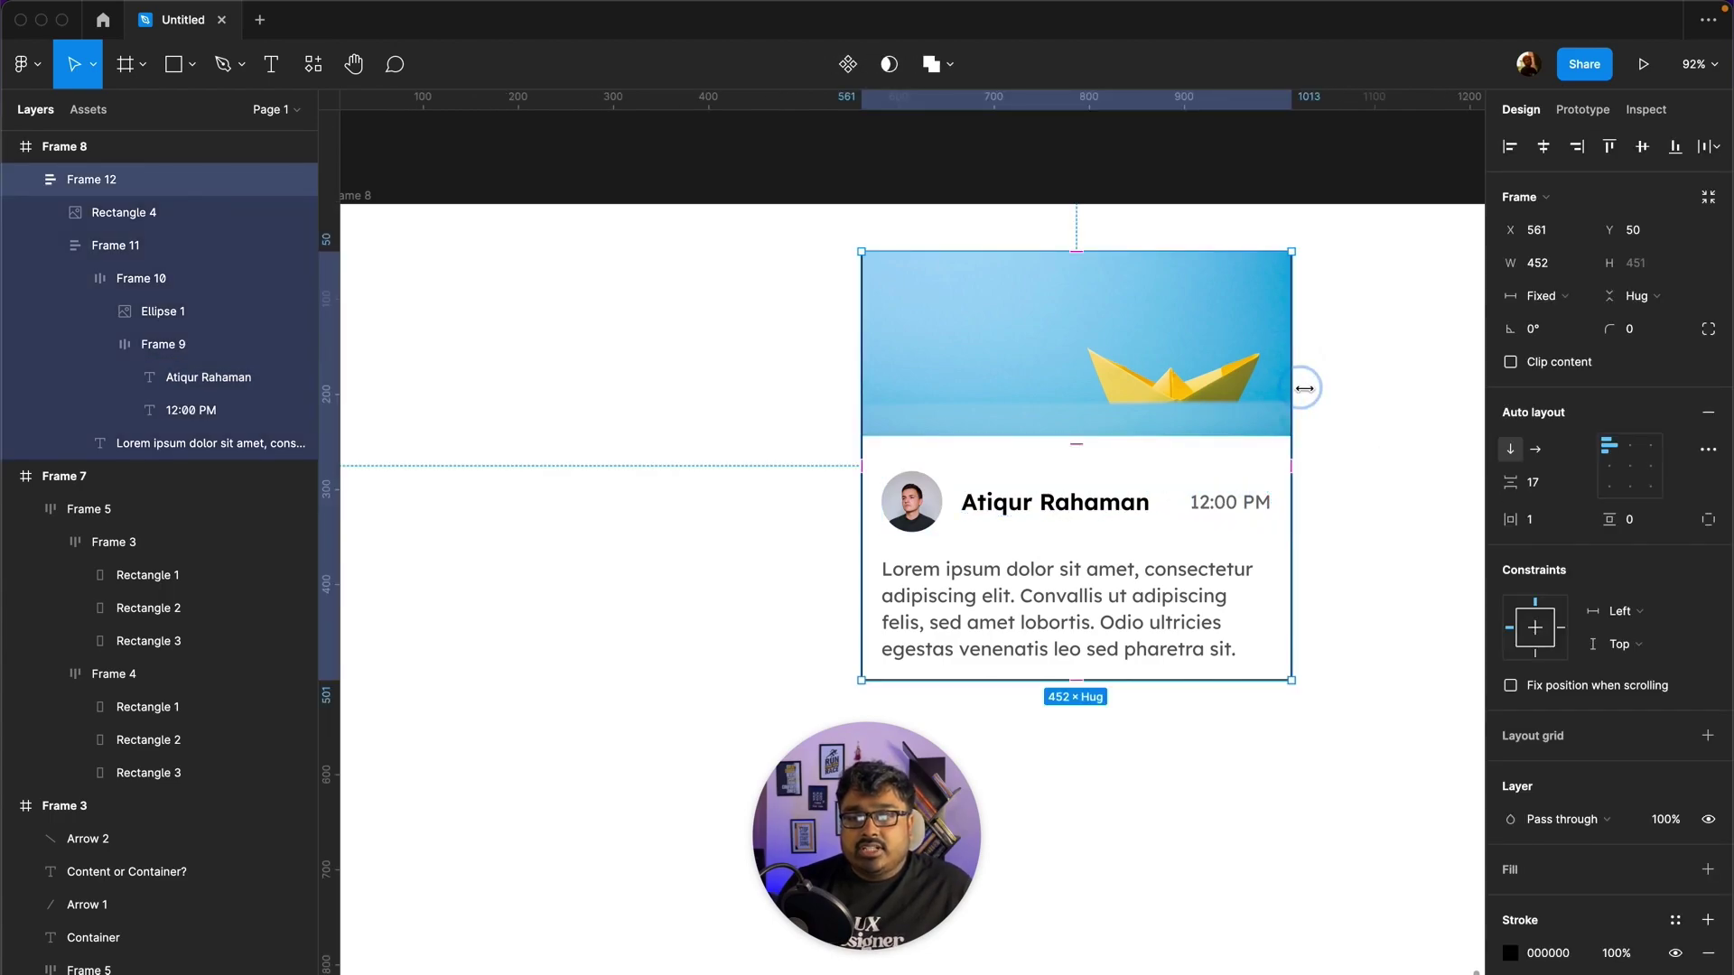
mouse_move(1305, 388)
mouse_down()
mouse_move(1335, 395)
mouse_move(1277, 398)
mouse_move(1360, 391)
mouse_up()
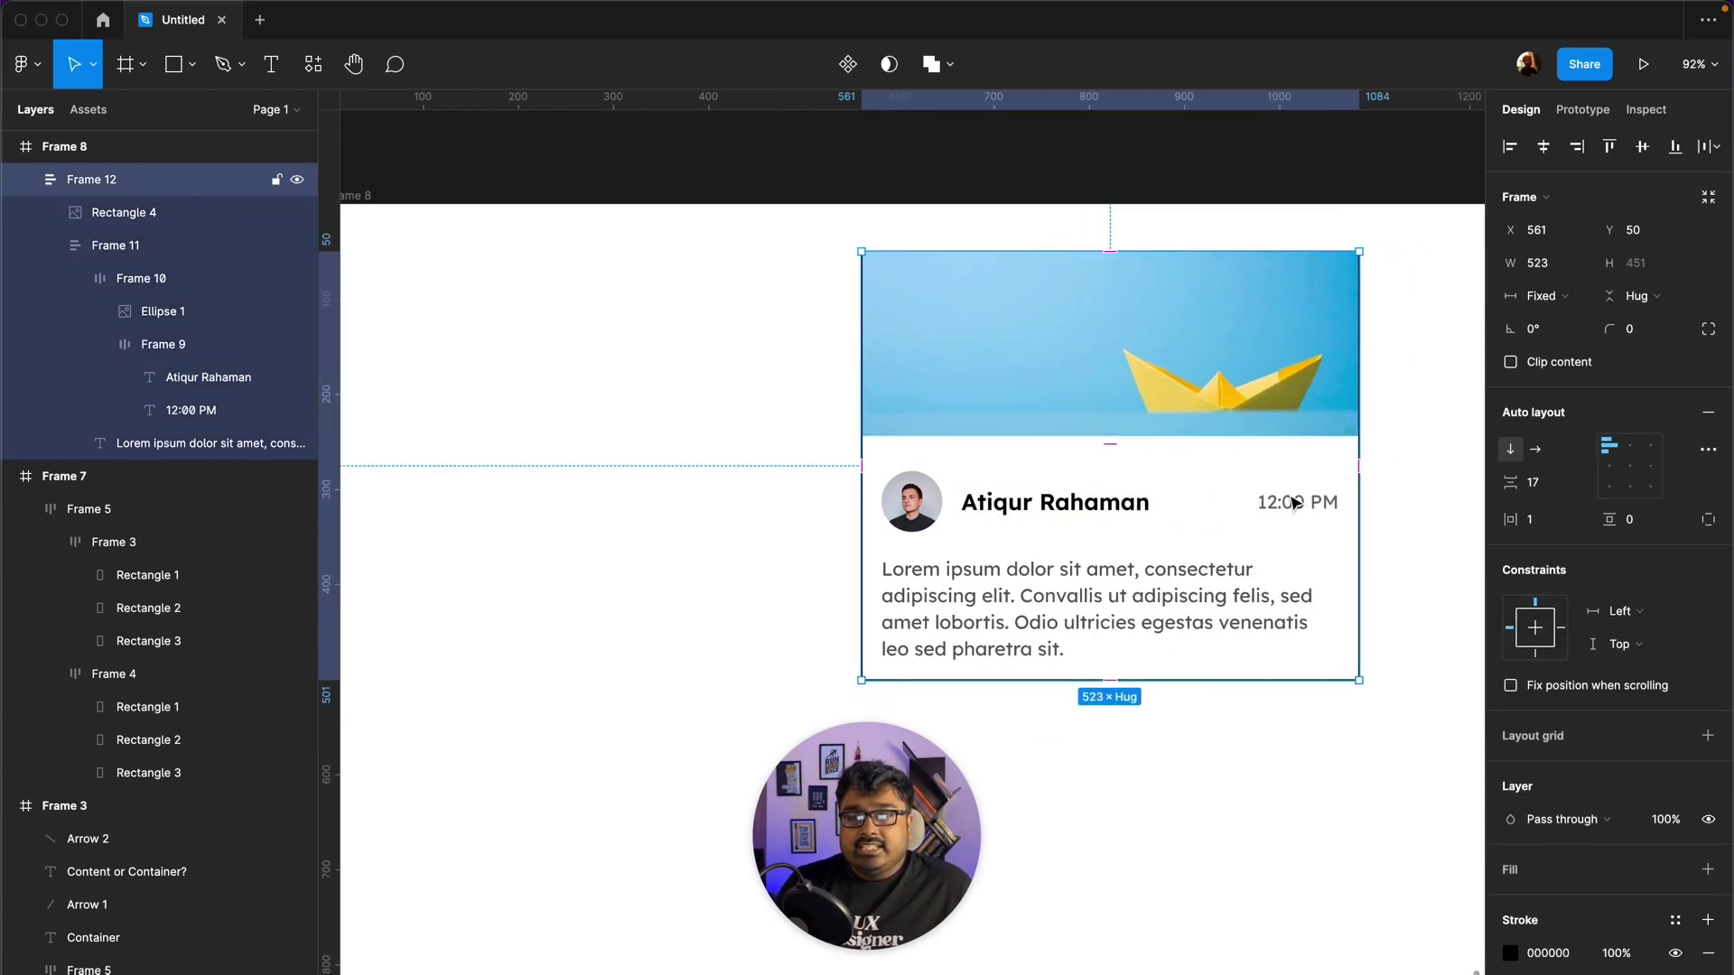
double_click(1232, 507)
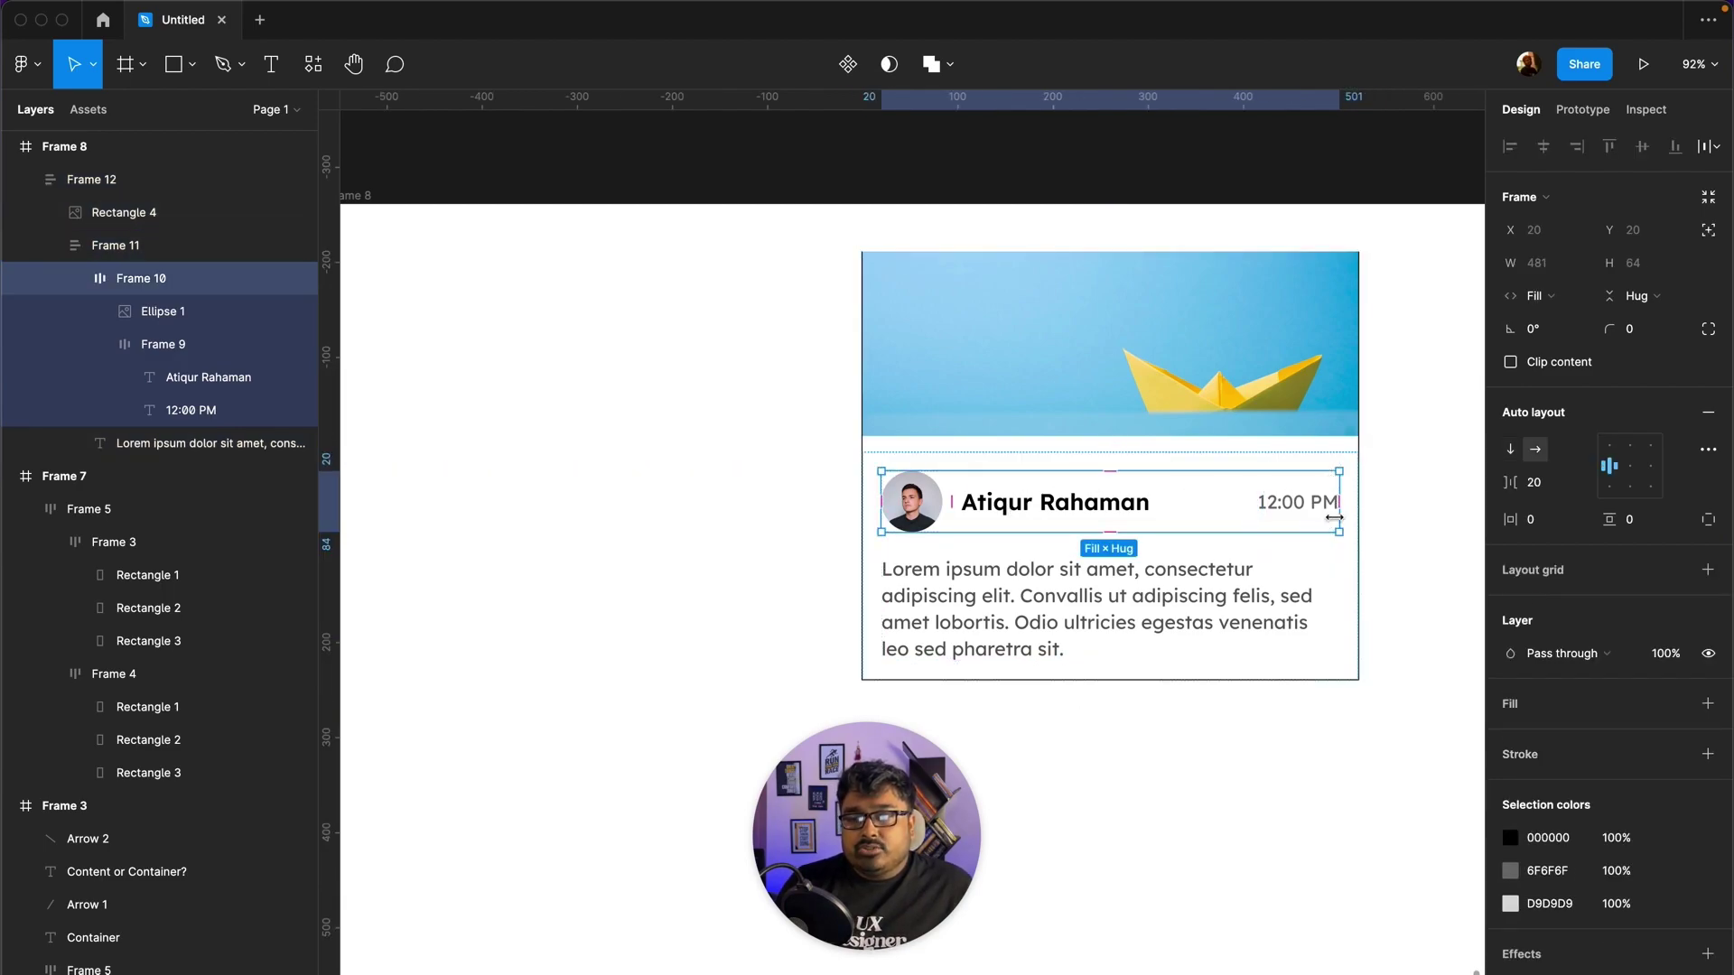
double_click(1043, 513)
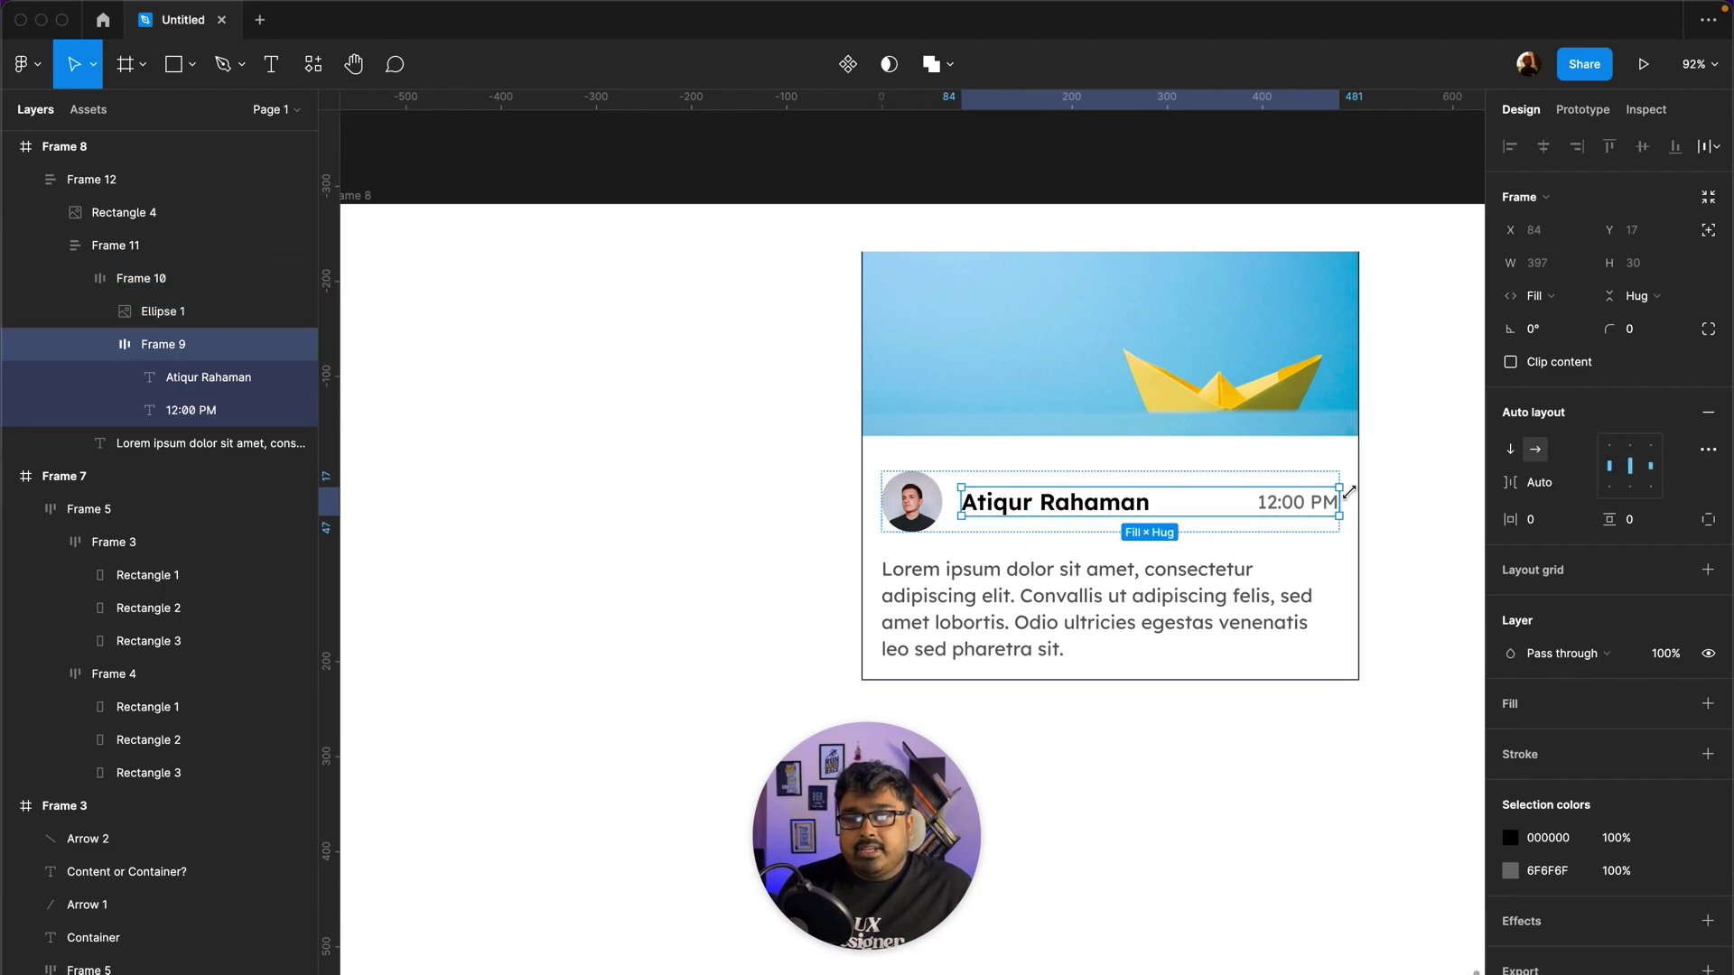
click(1080, 513)
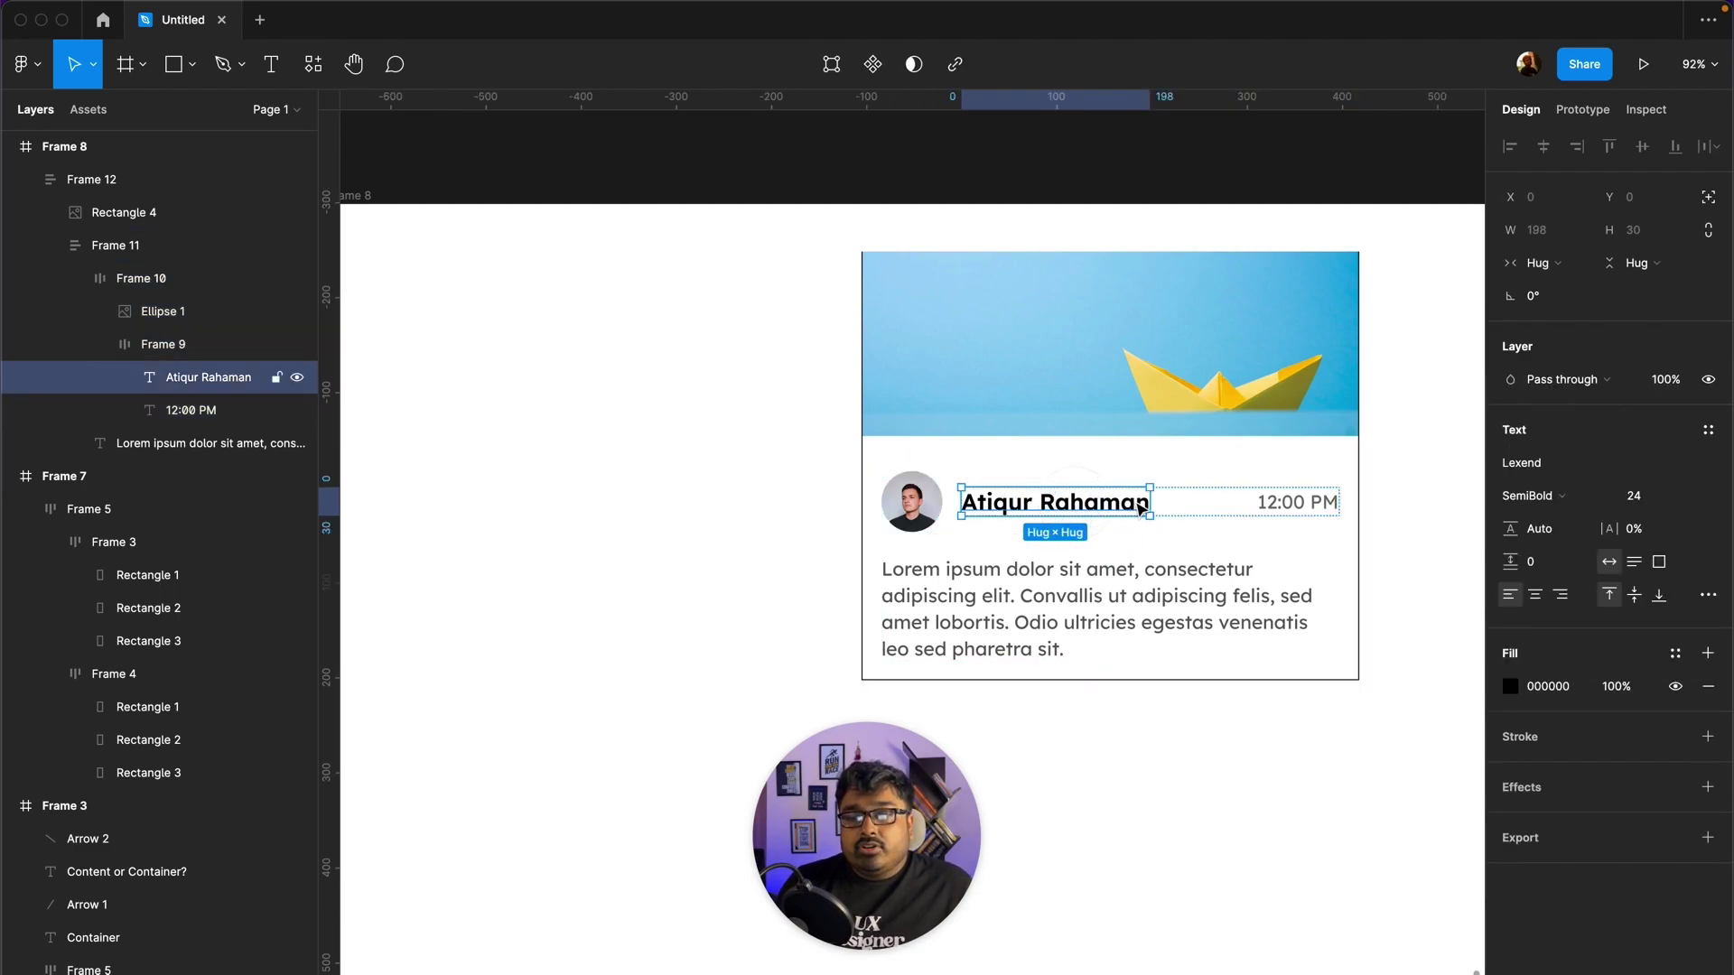
click(1318, 502)
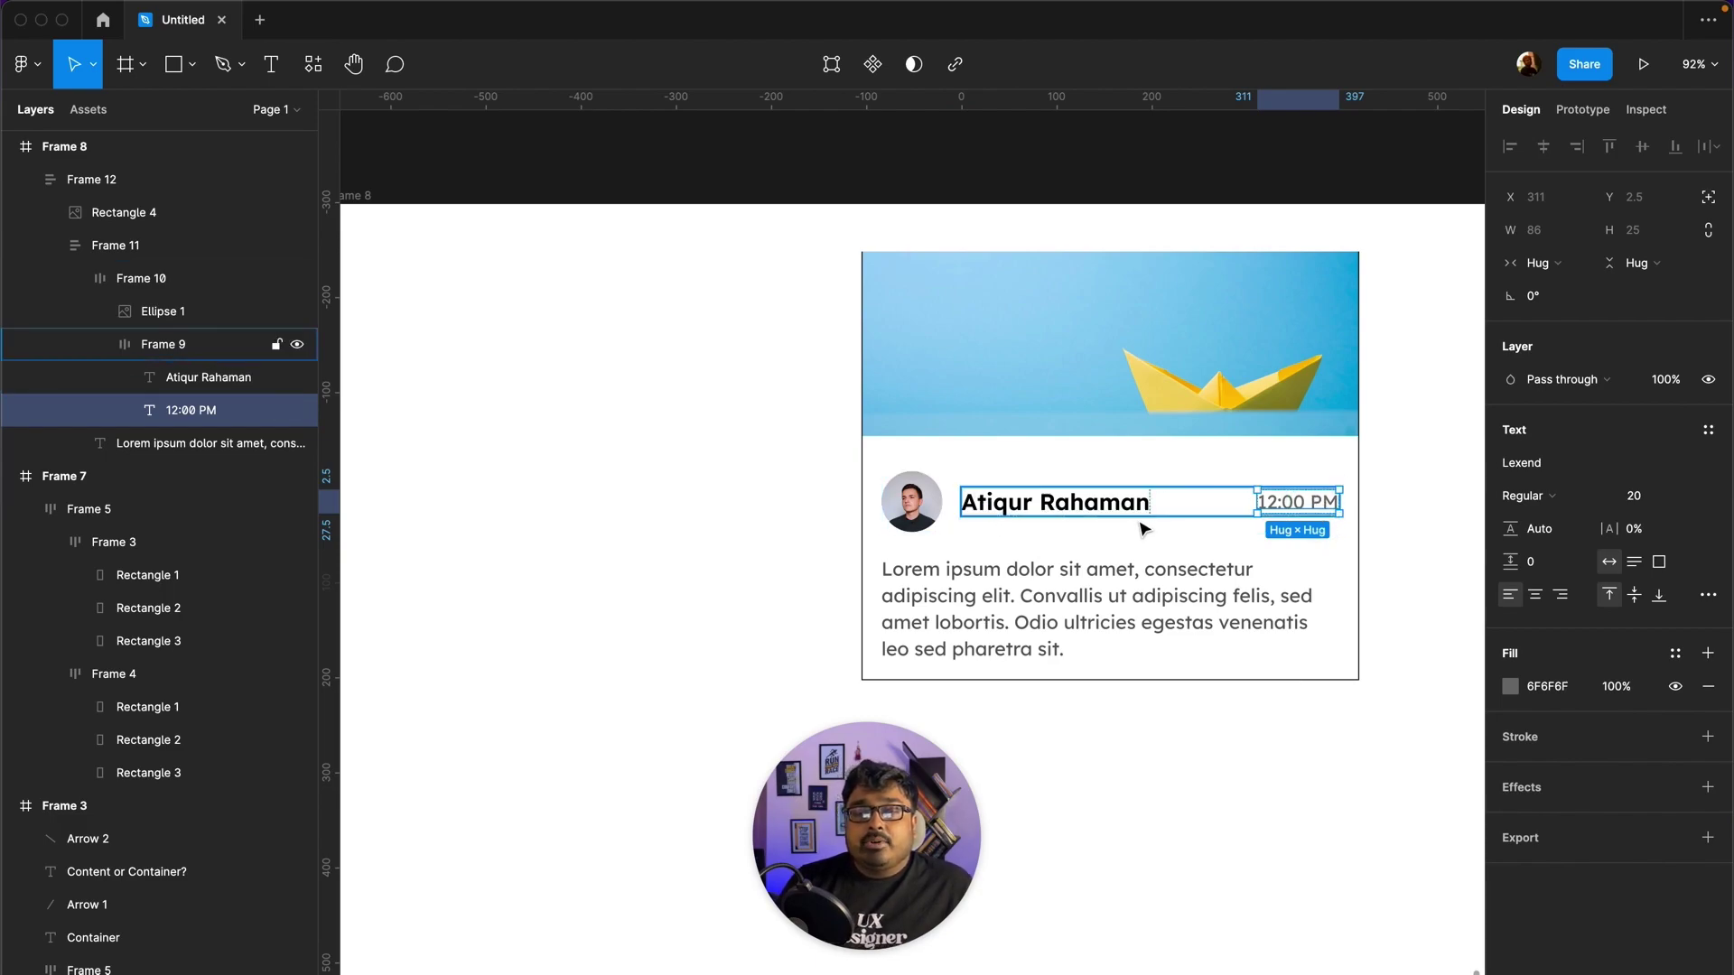
click(1379, 489)
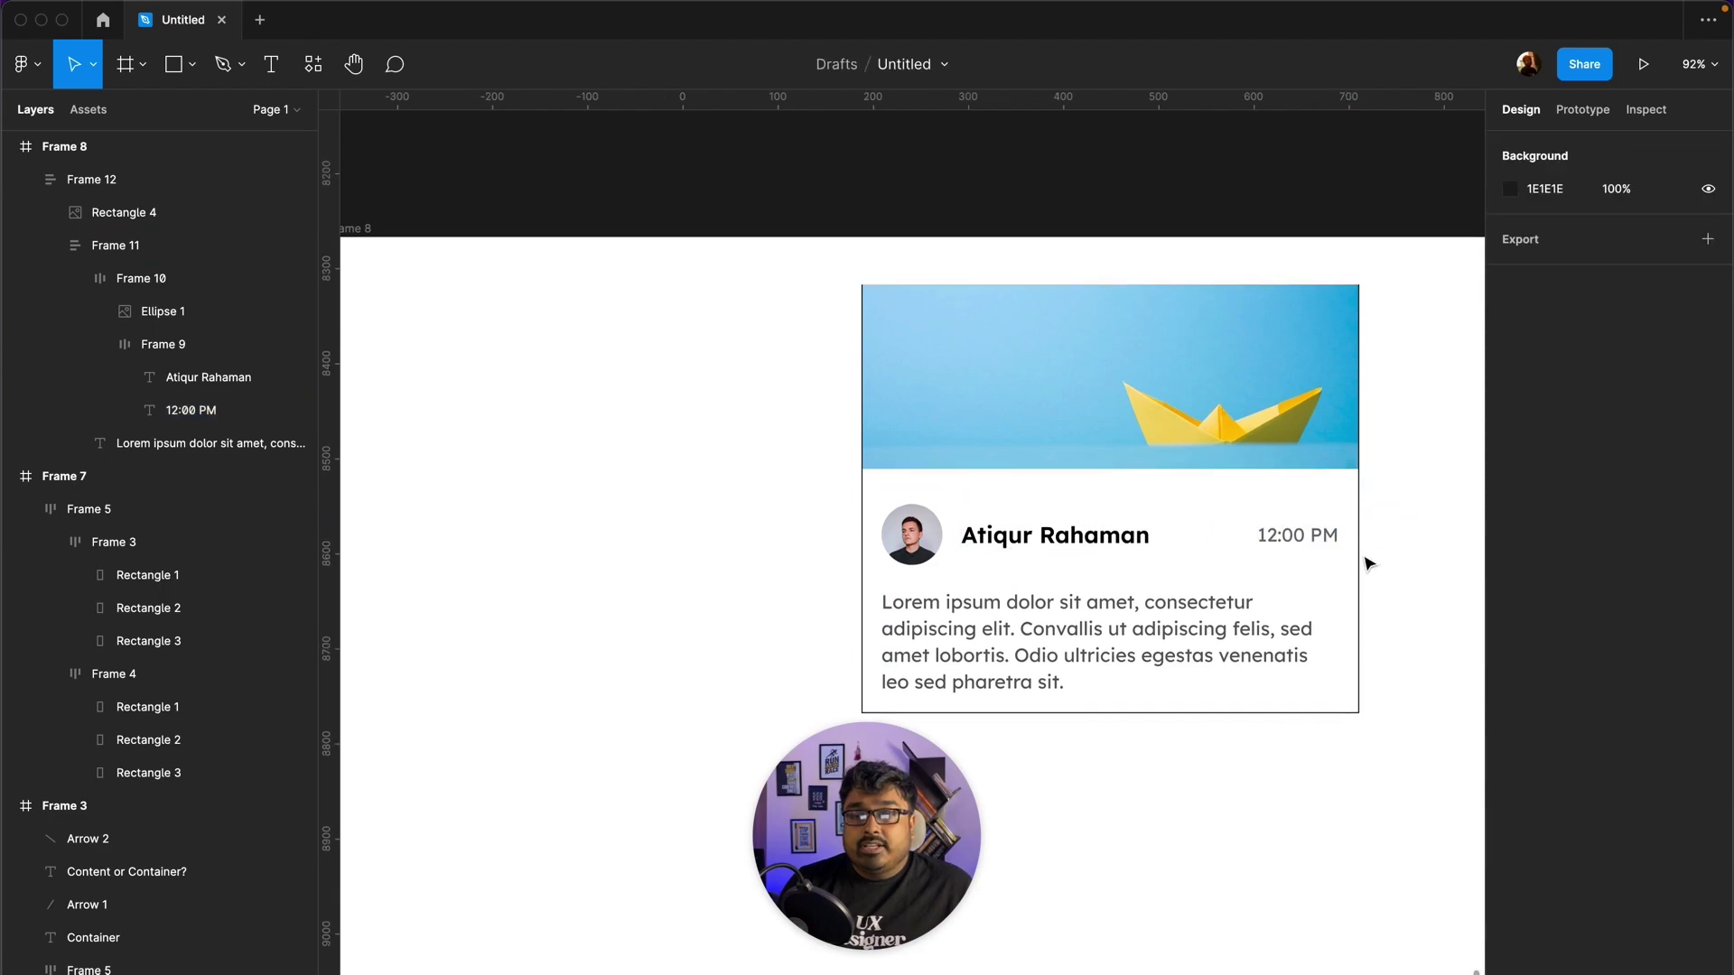
Step: Resize the card again and settle its width at about 491 px, then select the header row
scroll(1379, 492, up, 1)
mouse_move(1360, 492)
mouse_down()
mouse_move(1407, 488)
mouse_move(1275, 514)
mouse_move(1306, 511)
mouse_up()
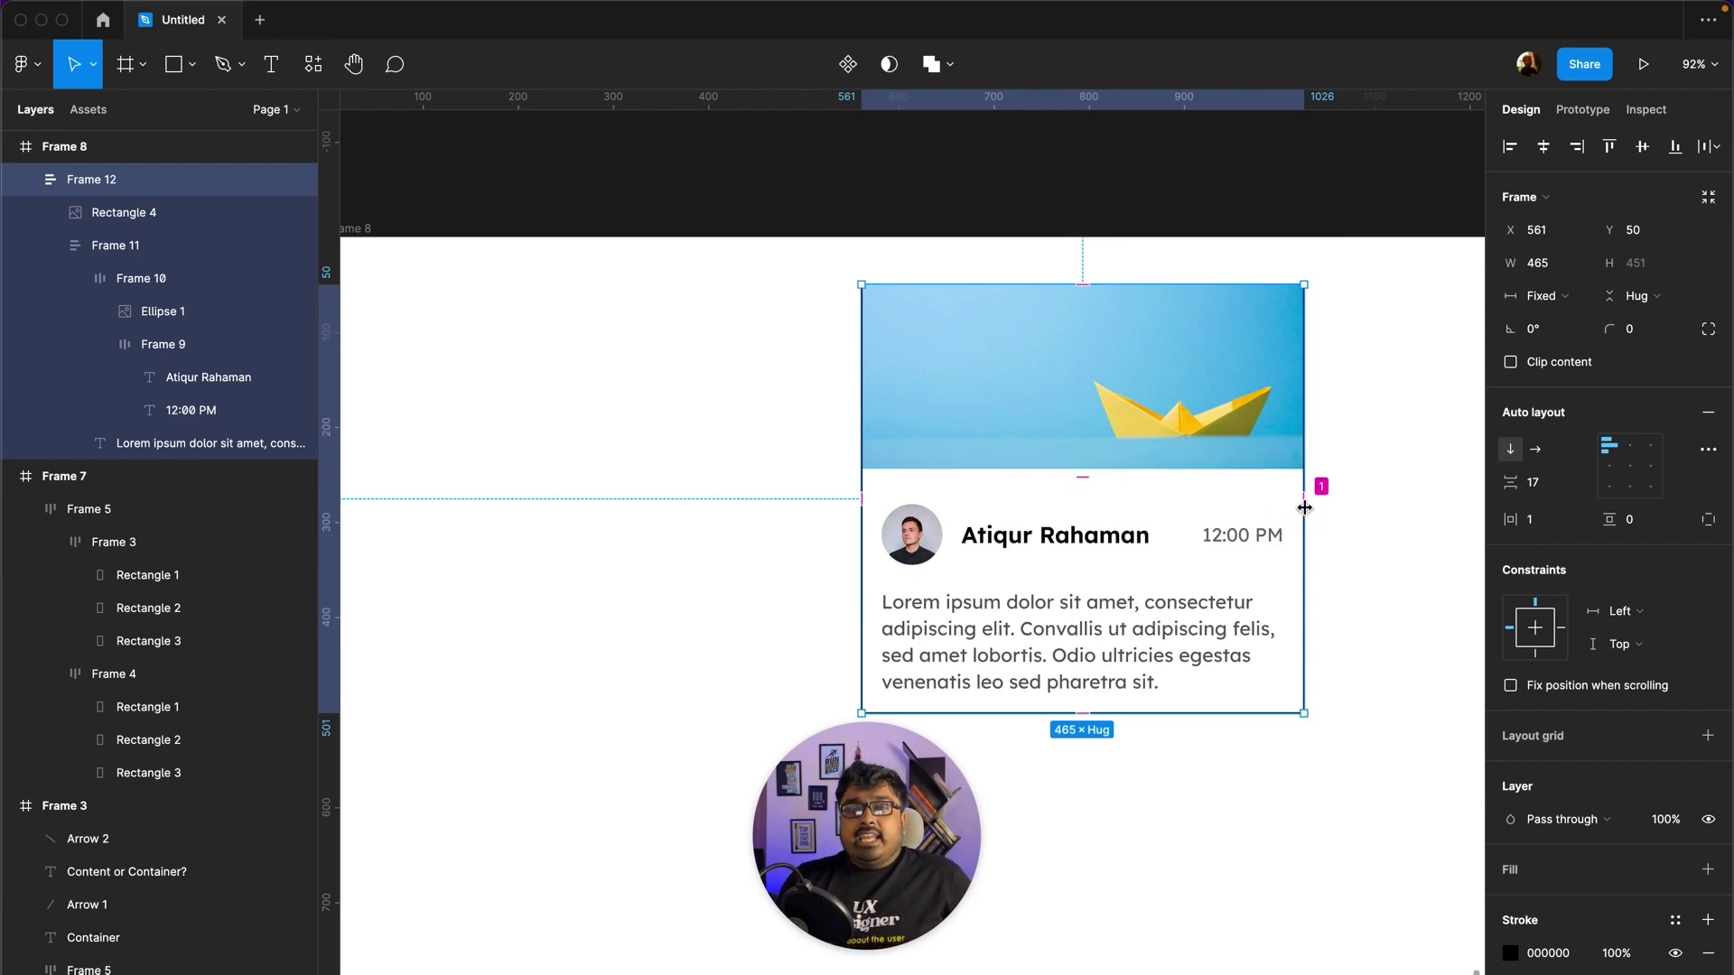
mouse_move(1304, 468)
mouse_down()
mouse_move(1416, 471)
mouse_move(1349, 470)
mouse_up()
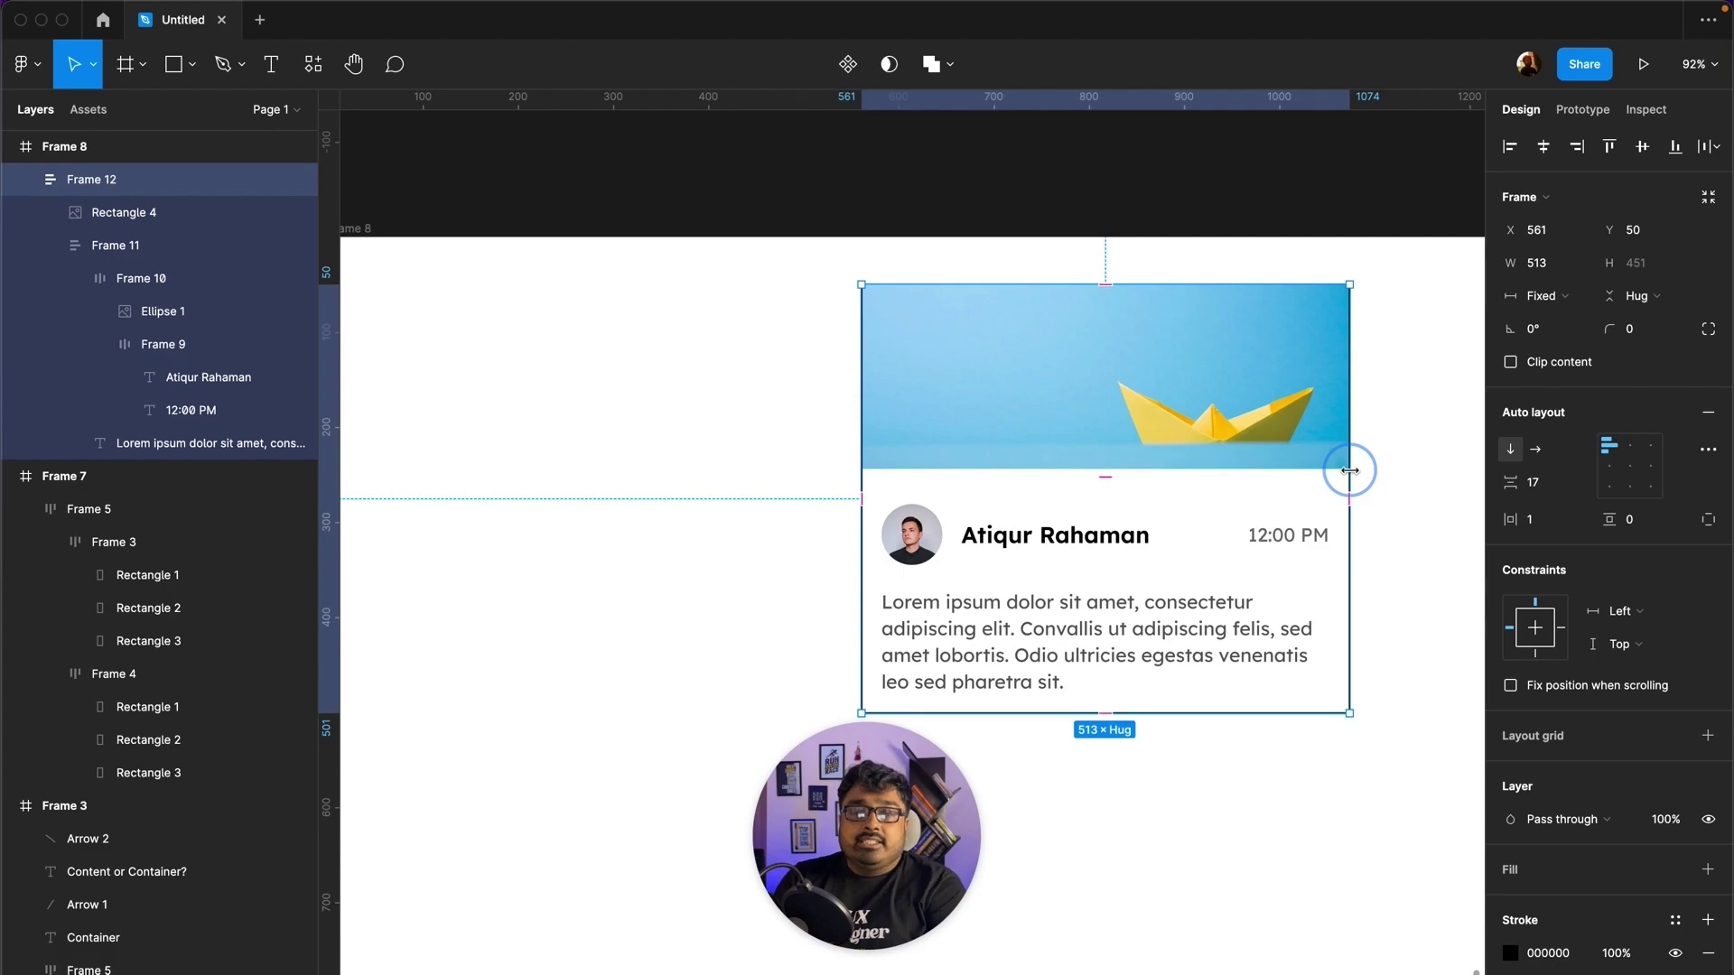
drag(1349, 470, 1339, 476)
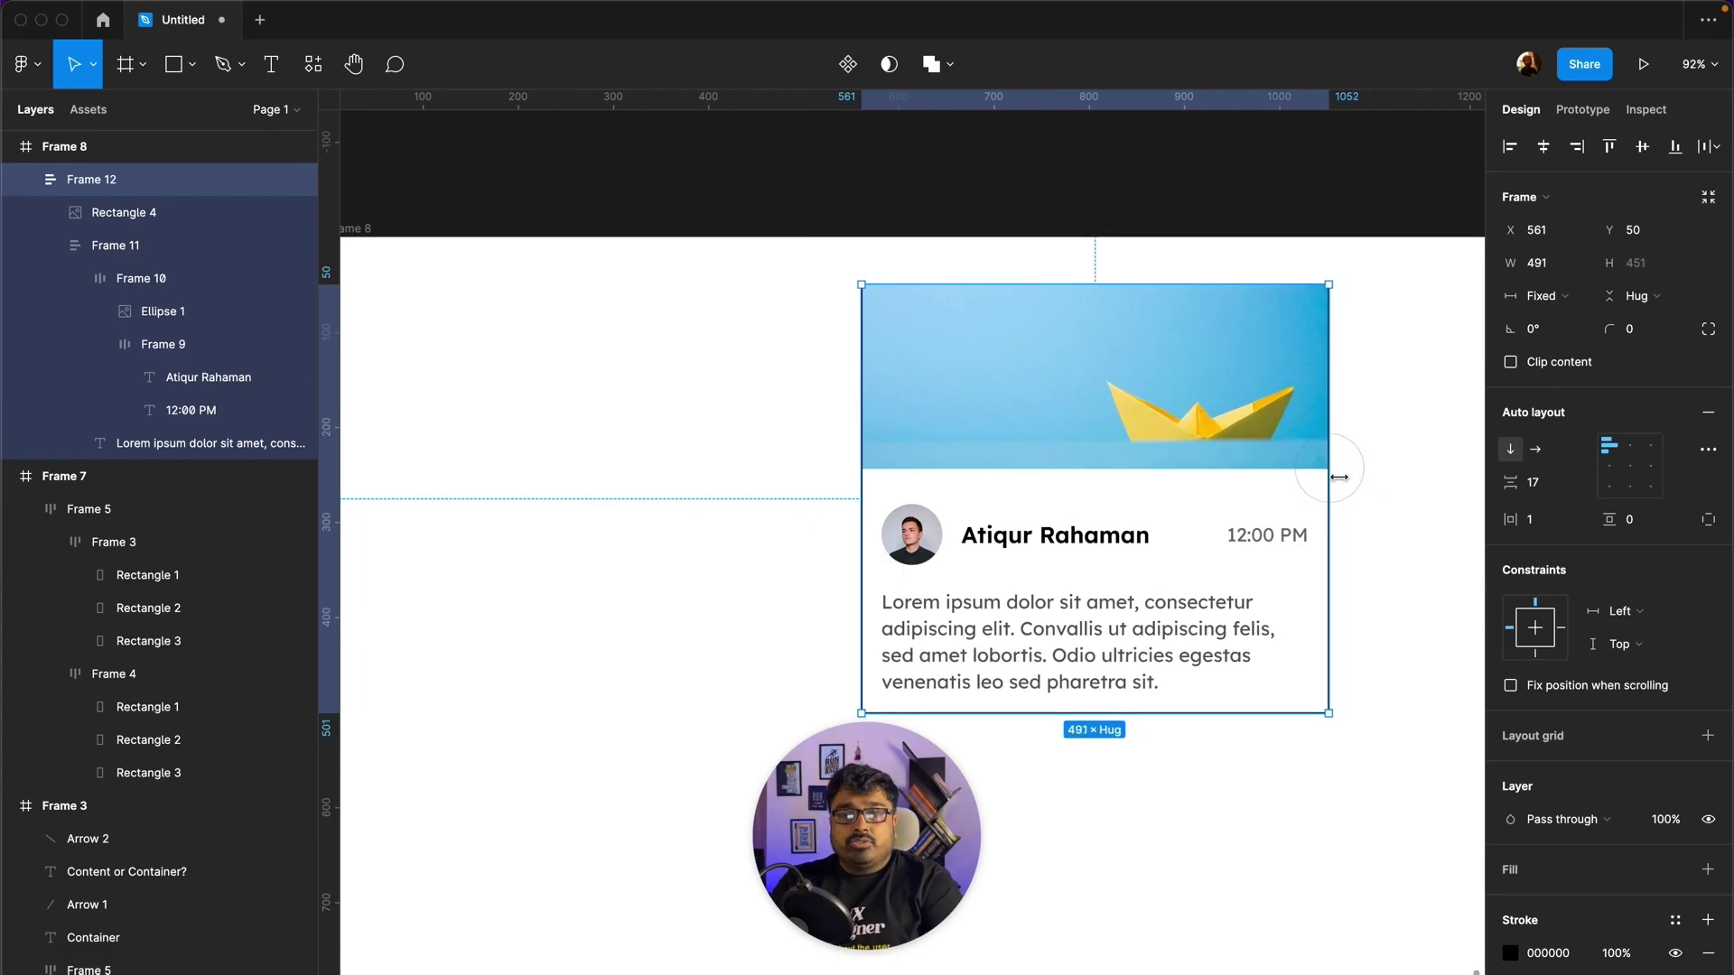
key(Escape)
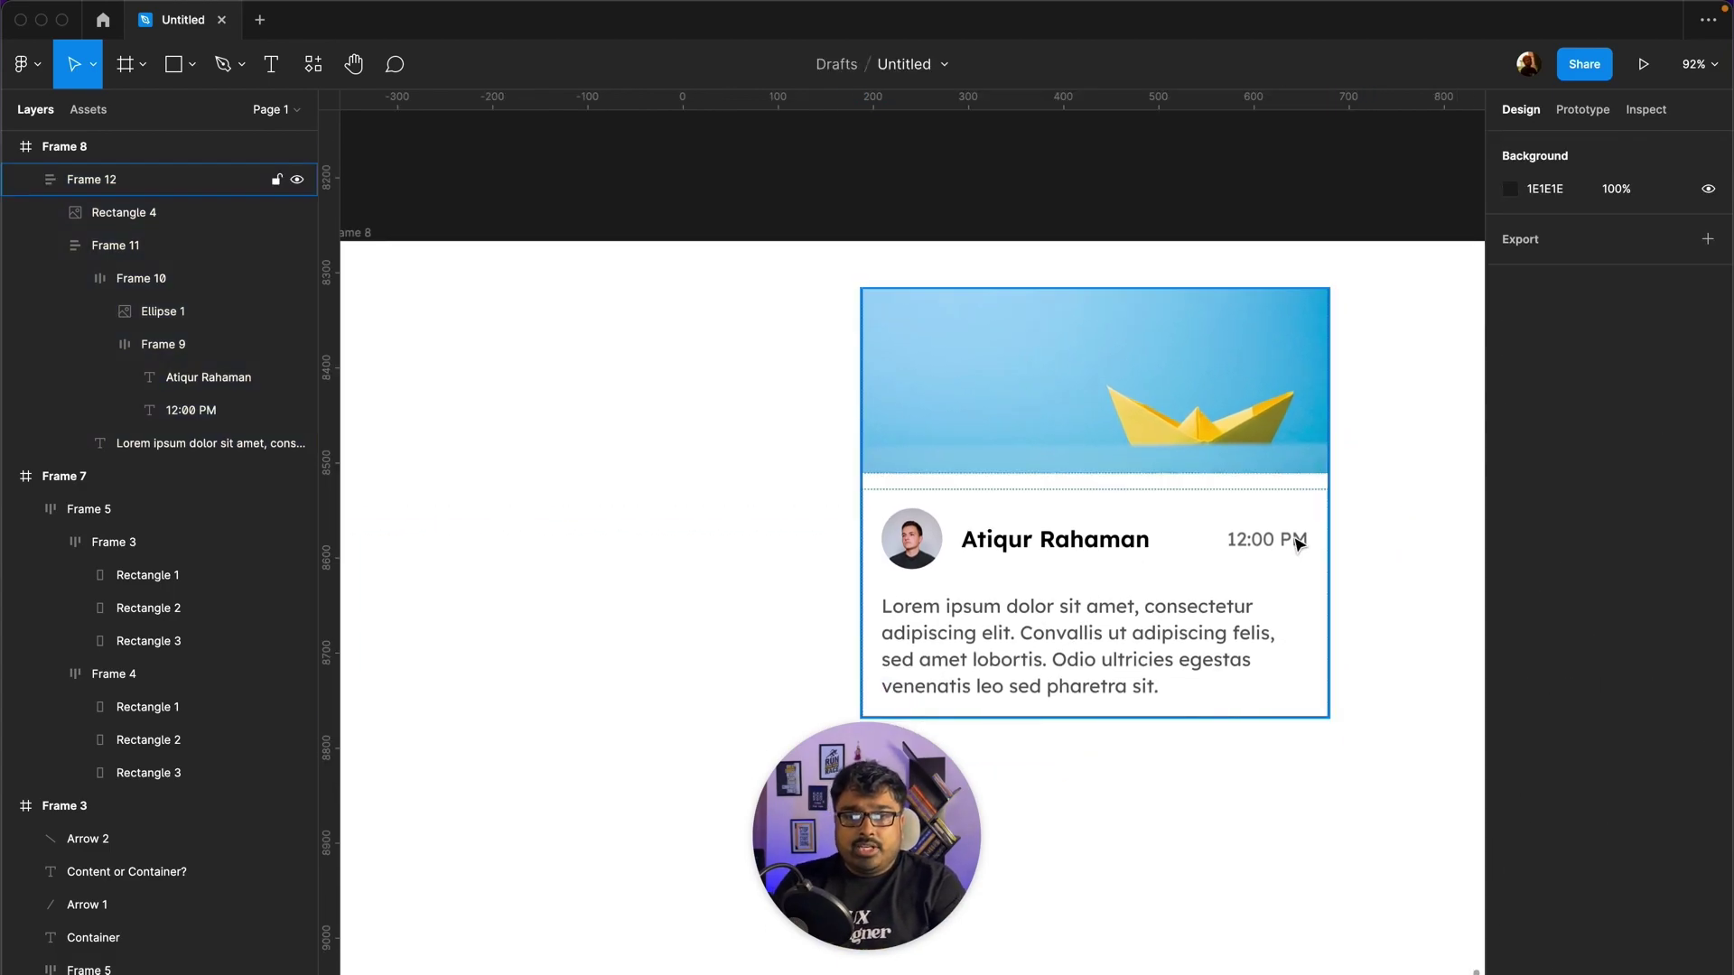
click(1294, 540)
double_click(1290, 542)
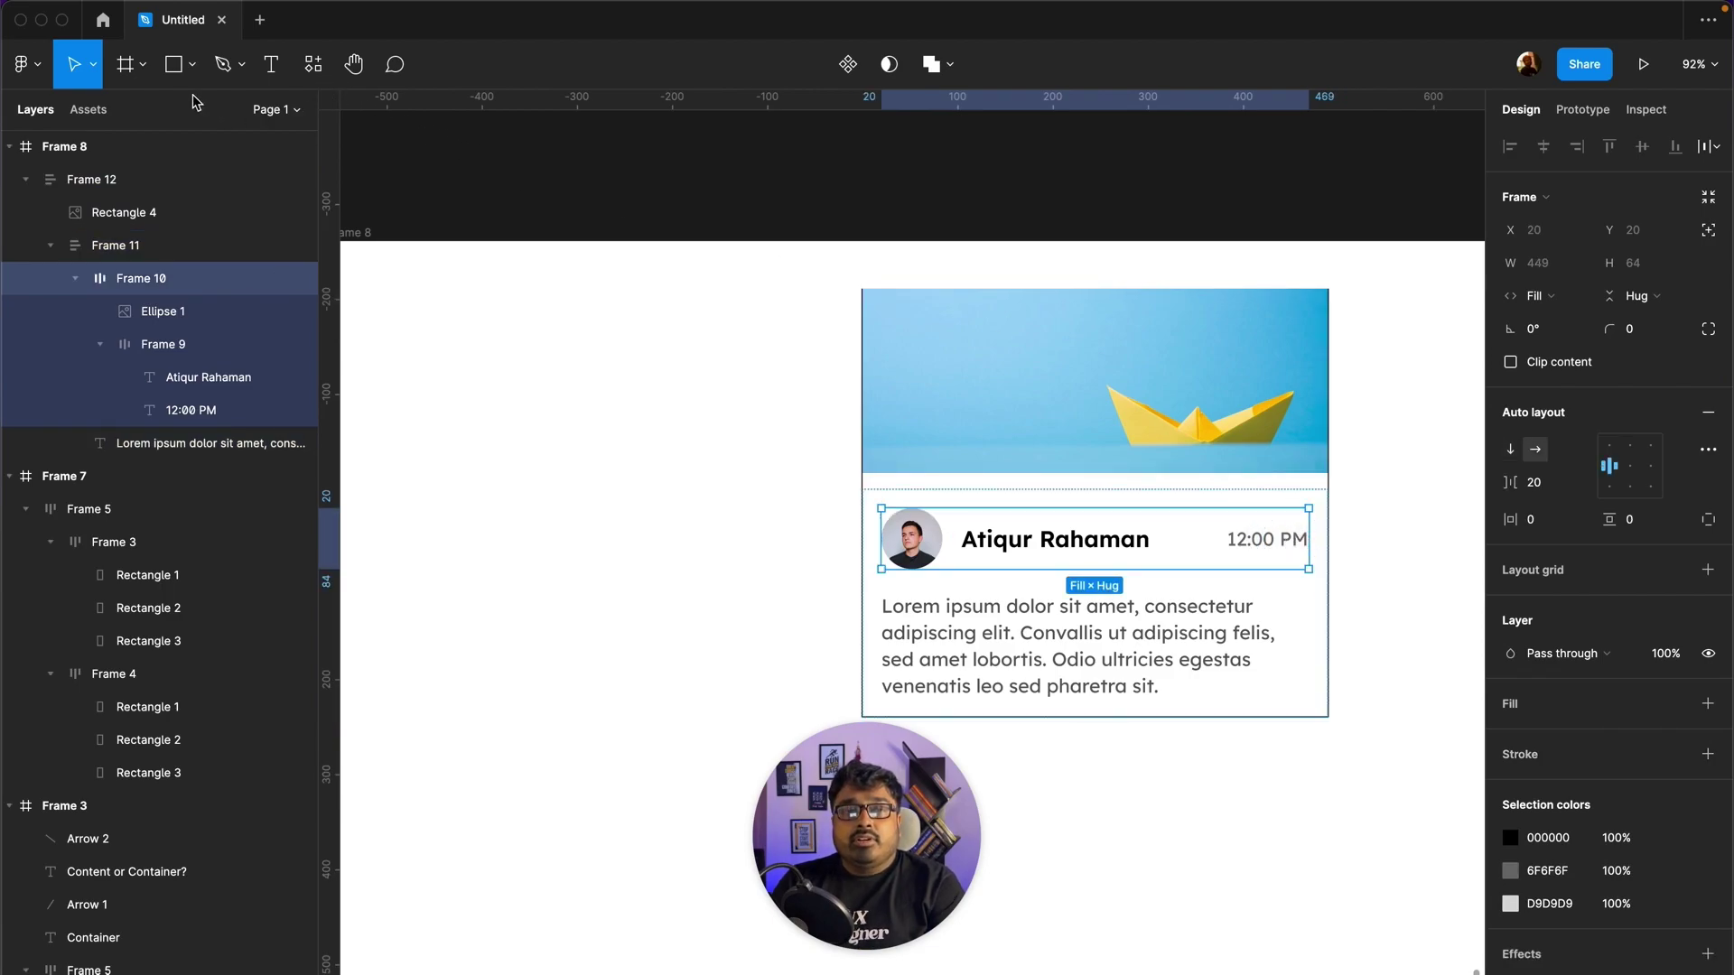
Step: Copy the 12:00 PM text beside the card and retype it as 'New', deleting a stray rectangle
click(175, 66)
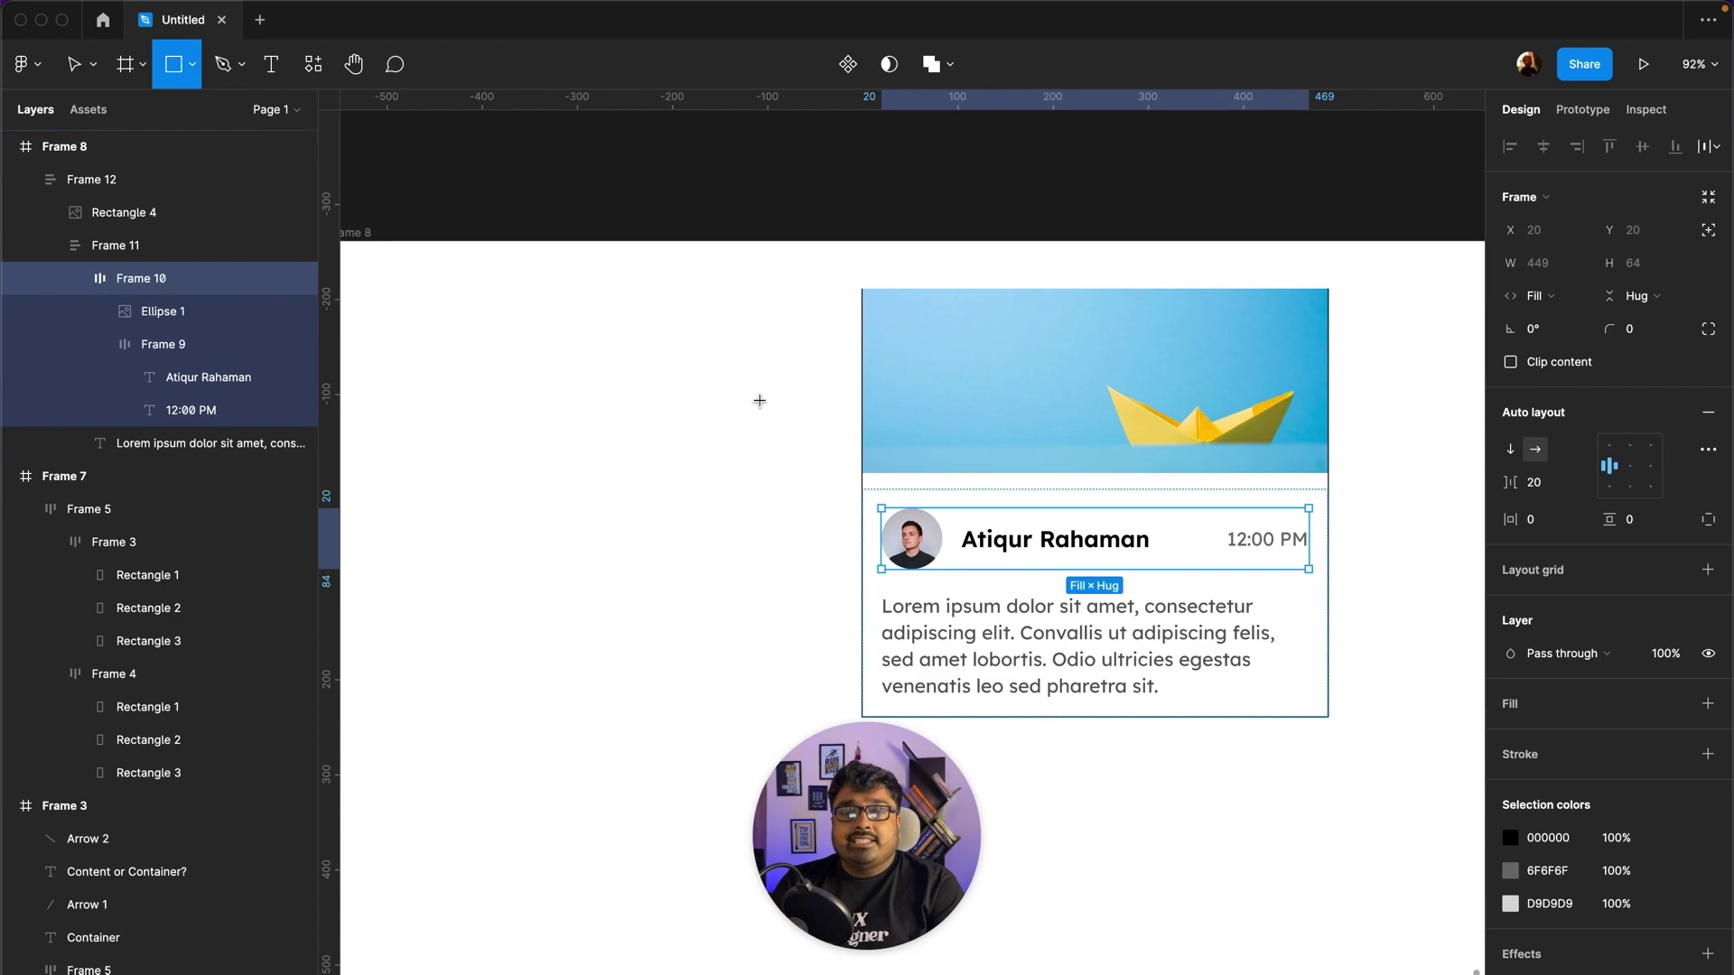
click(706, 443)
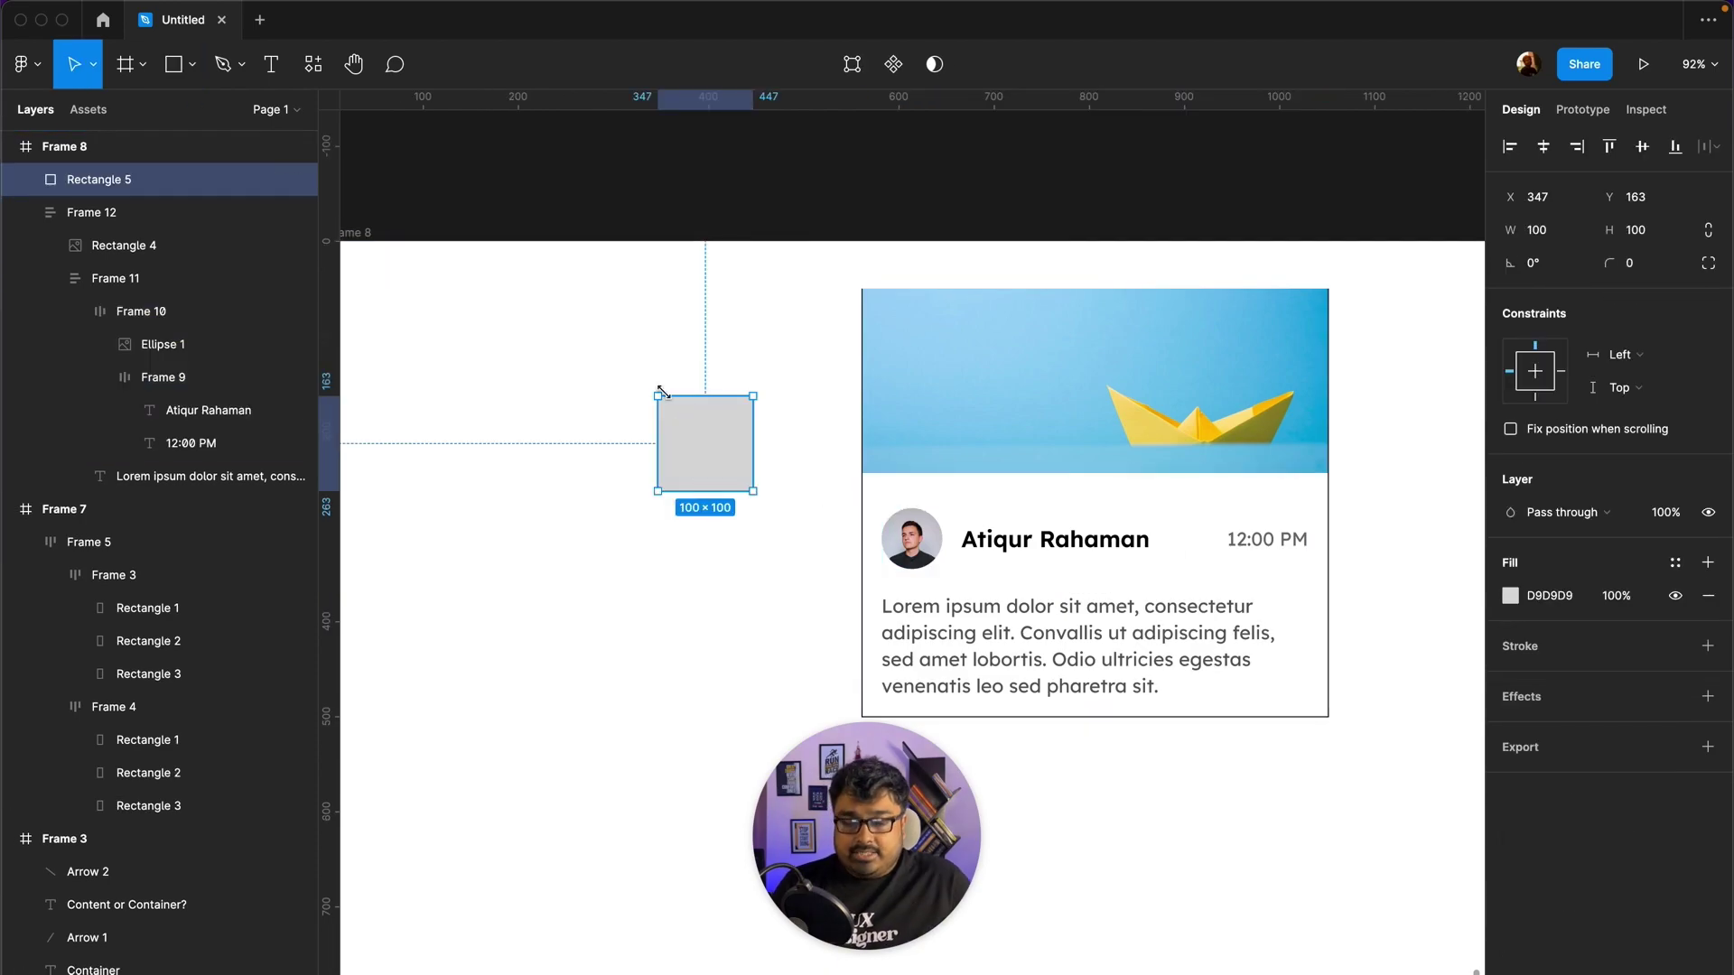
key(Delete)
double_click(1247, 535)
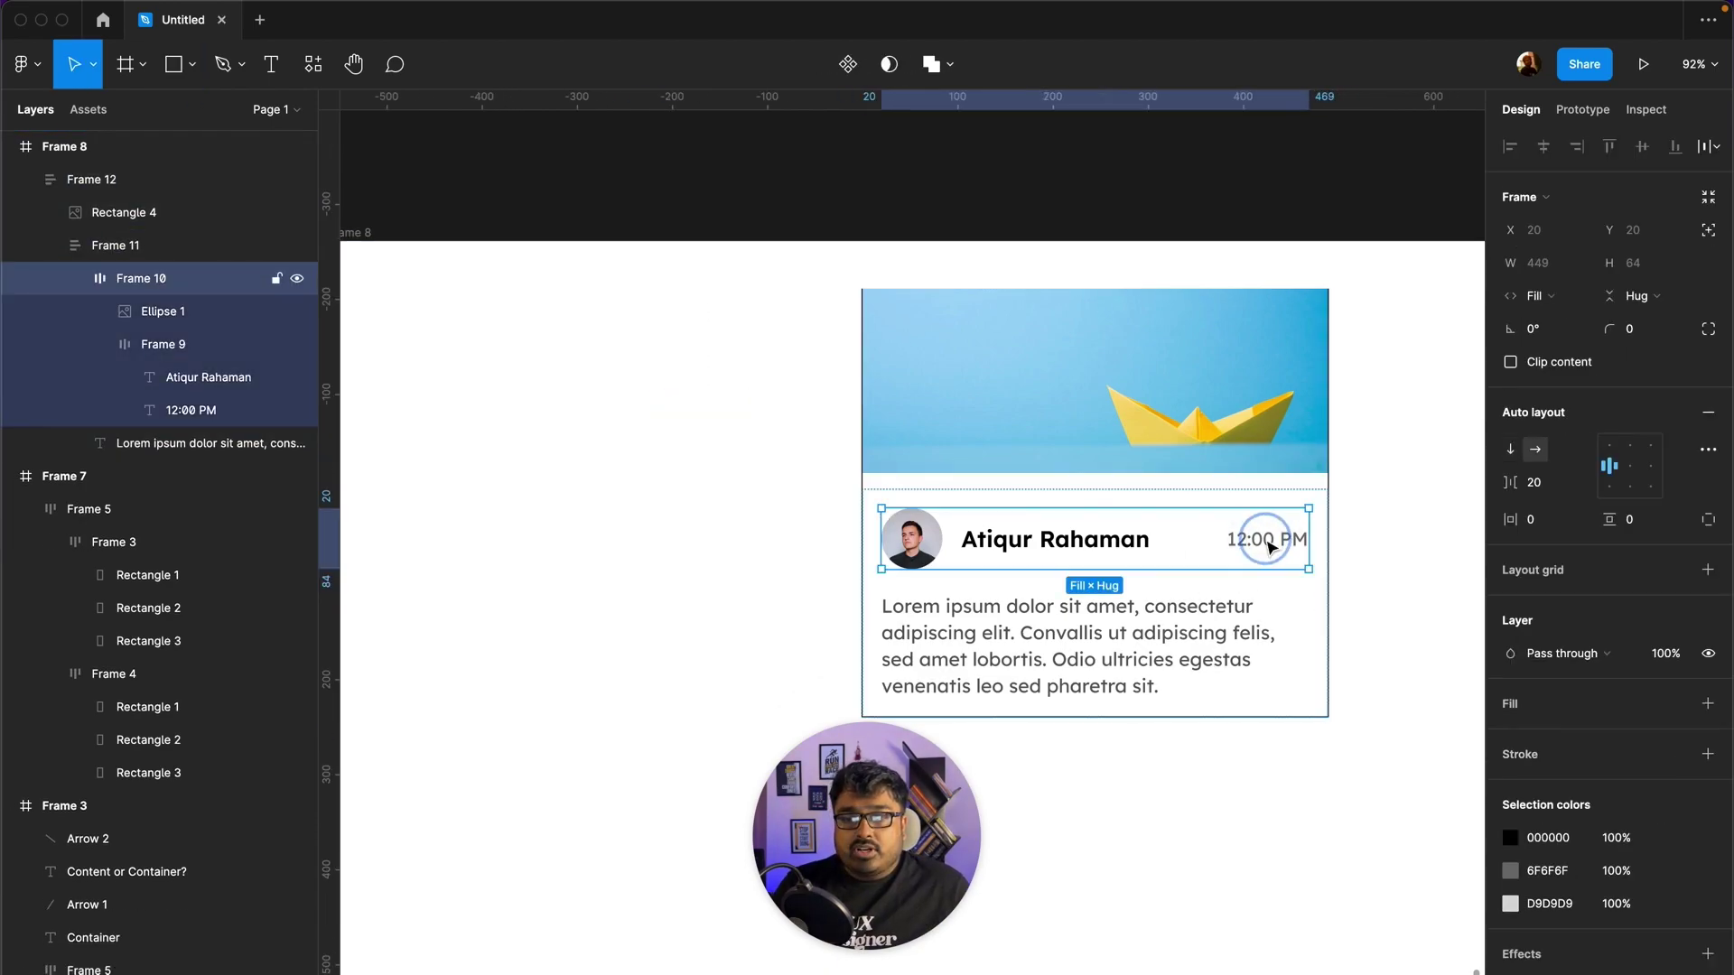
double_click(1269, 548)
drag(1269, 547, 771, 485)
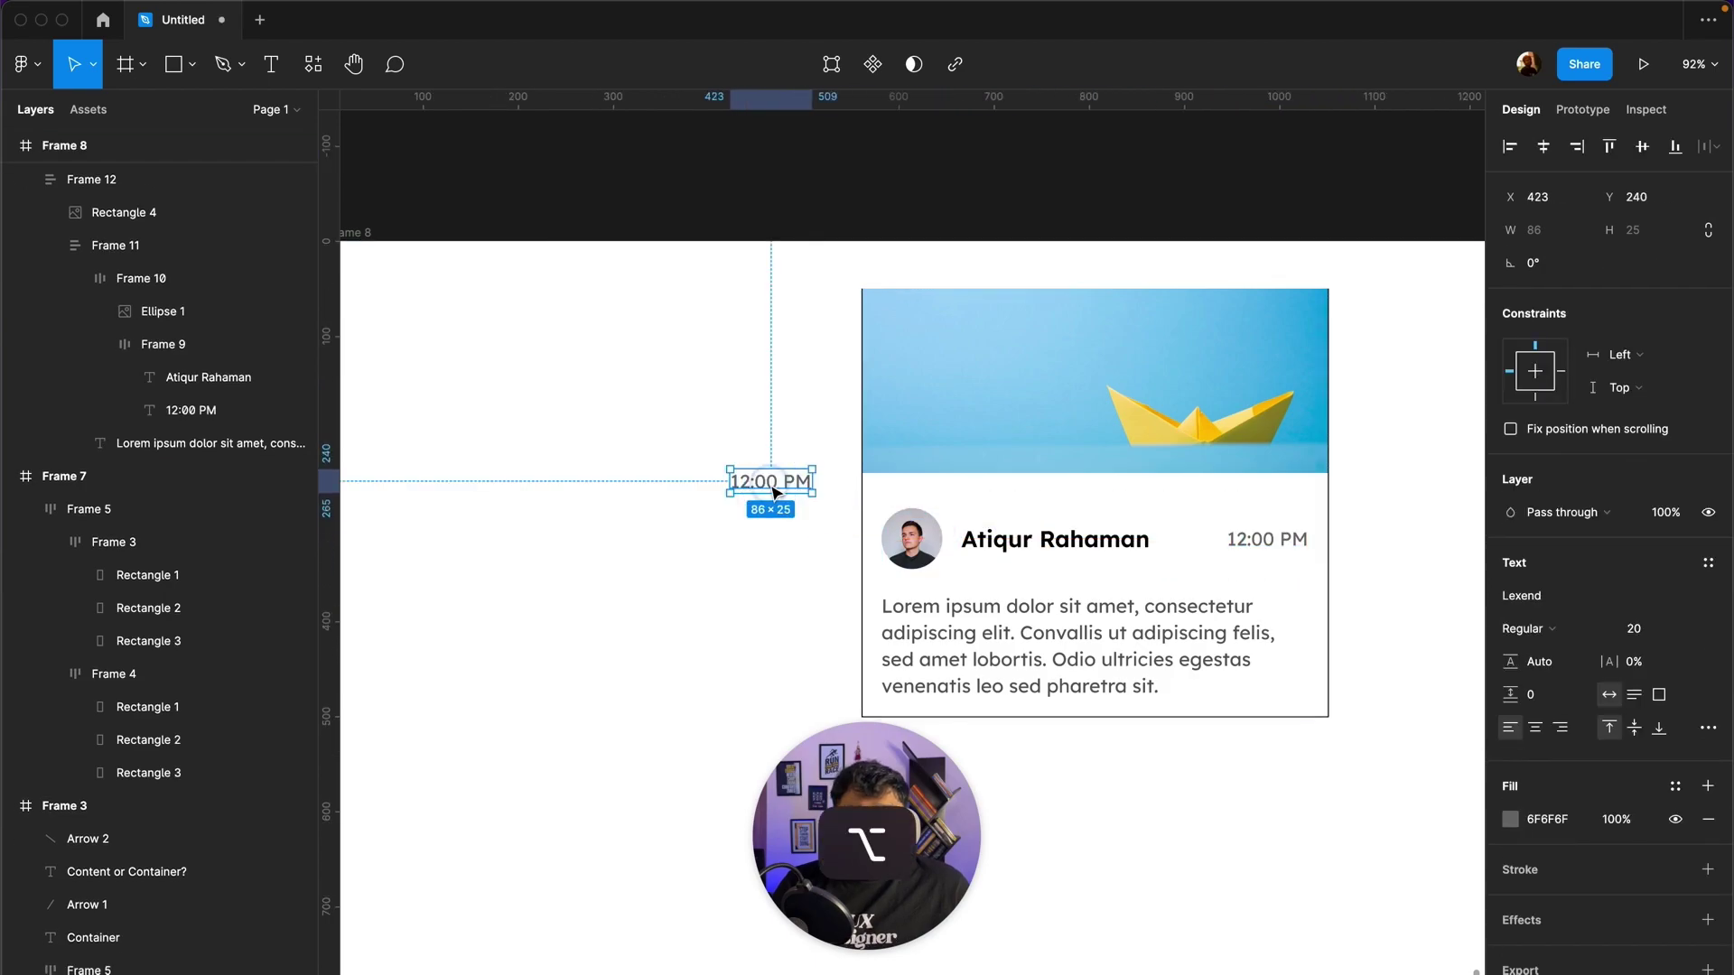
double_click(771, 485)
text(New)
key(Escape)
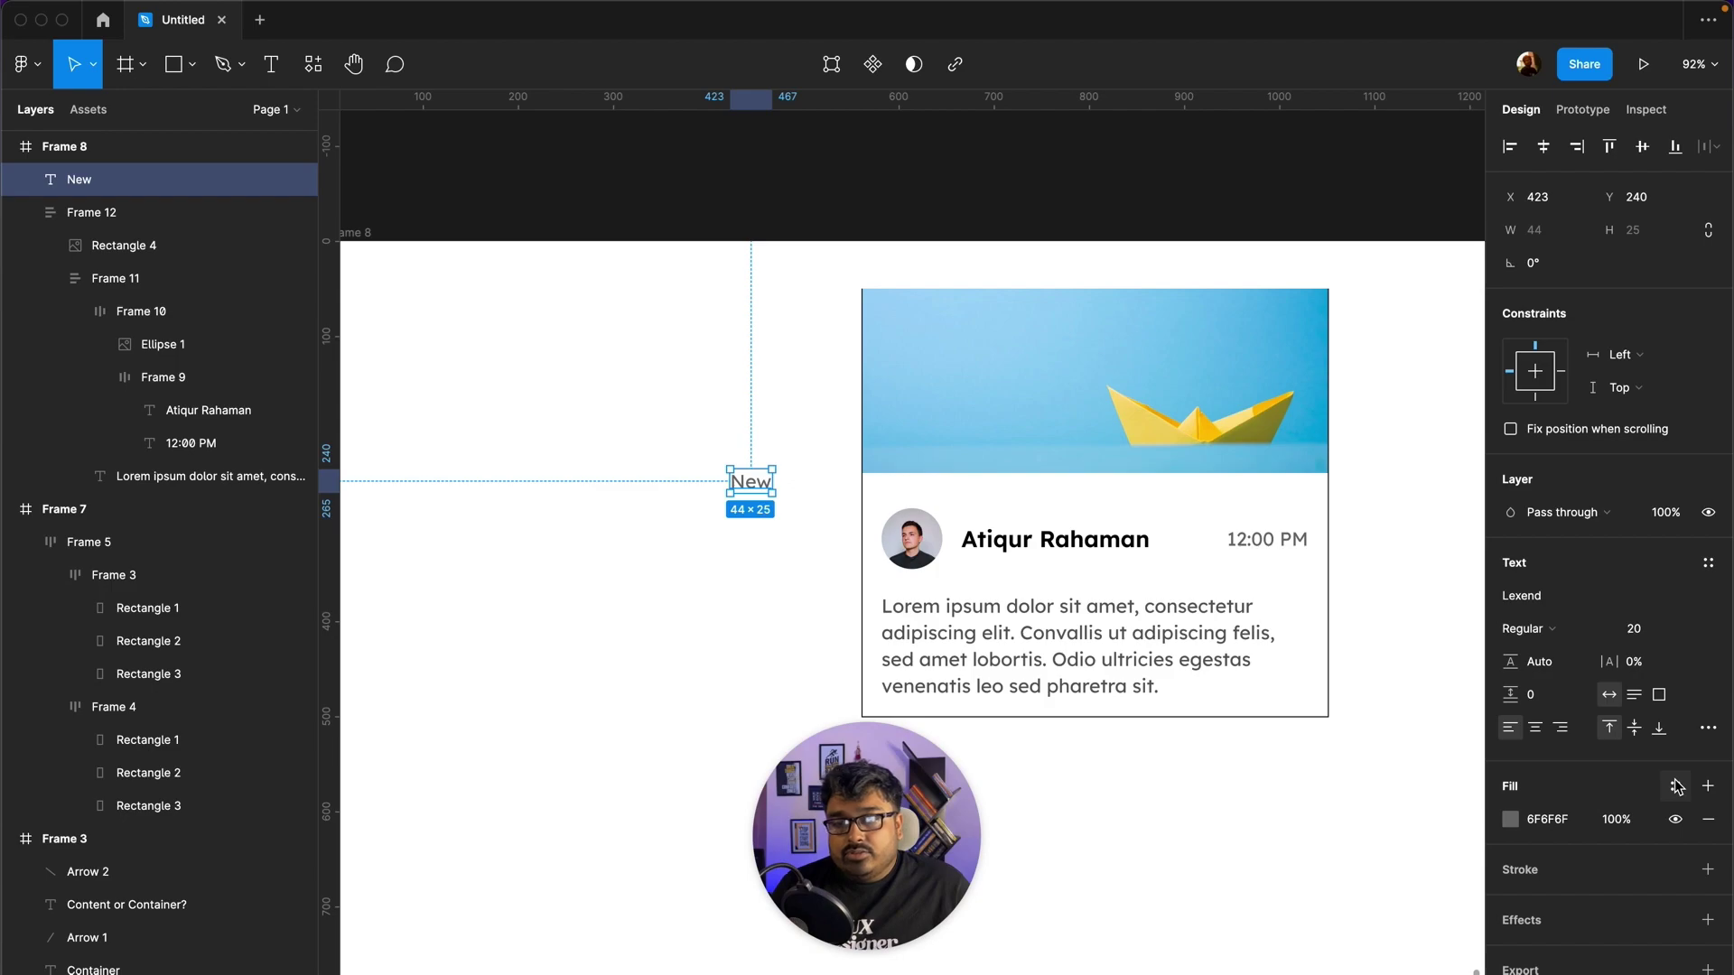
Step: Wrap 'New' in auto layout with a red fill and white text, then move it into the card
key(shift+a)
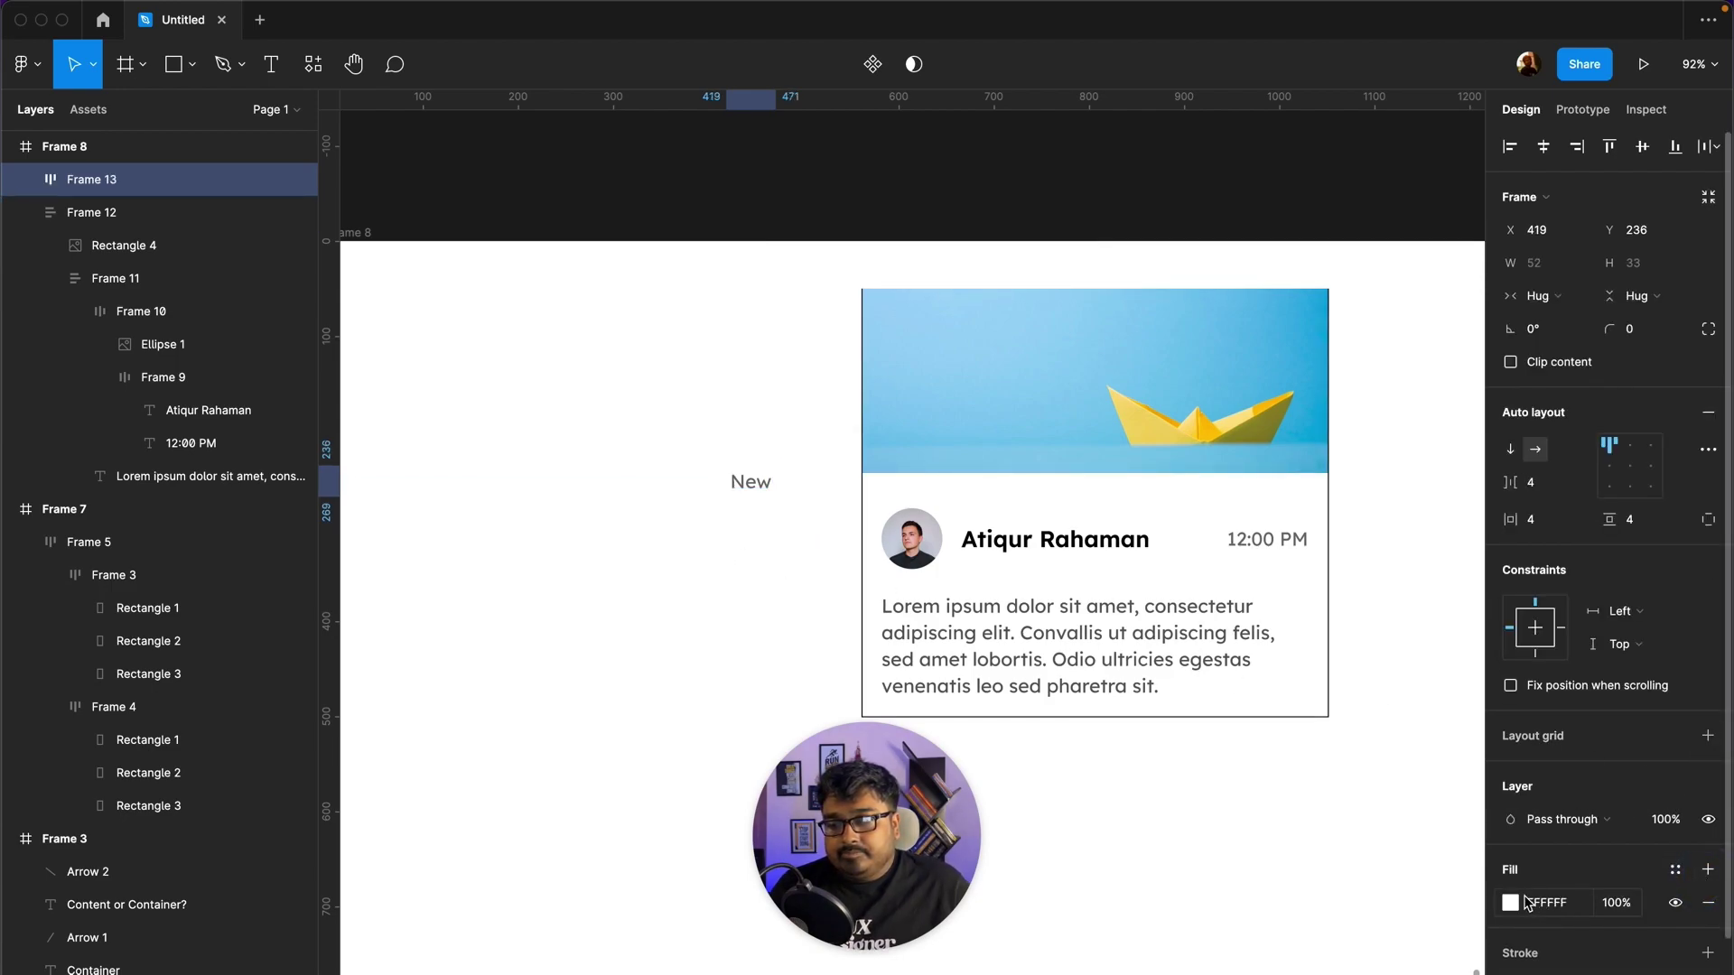
click(1510, 902)
drag(1329, 811, 1523, 507)
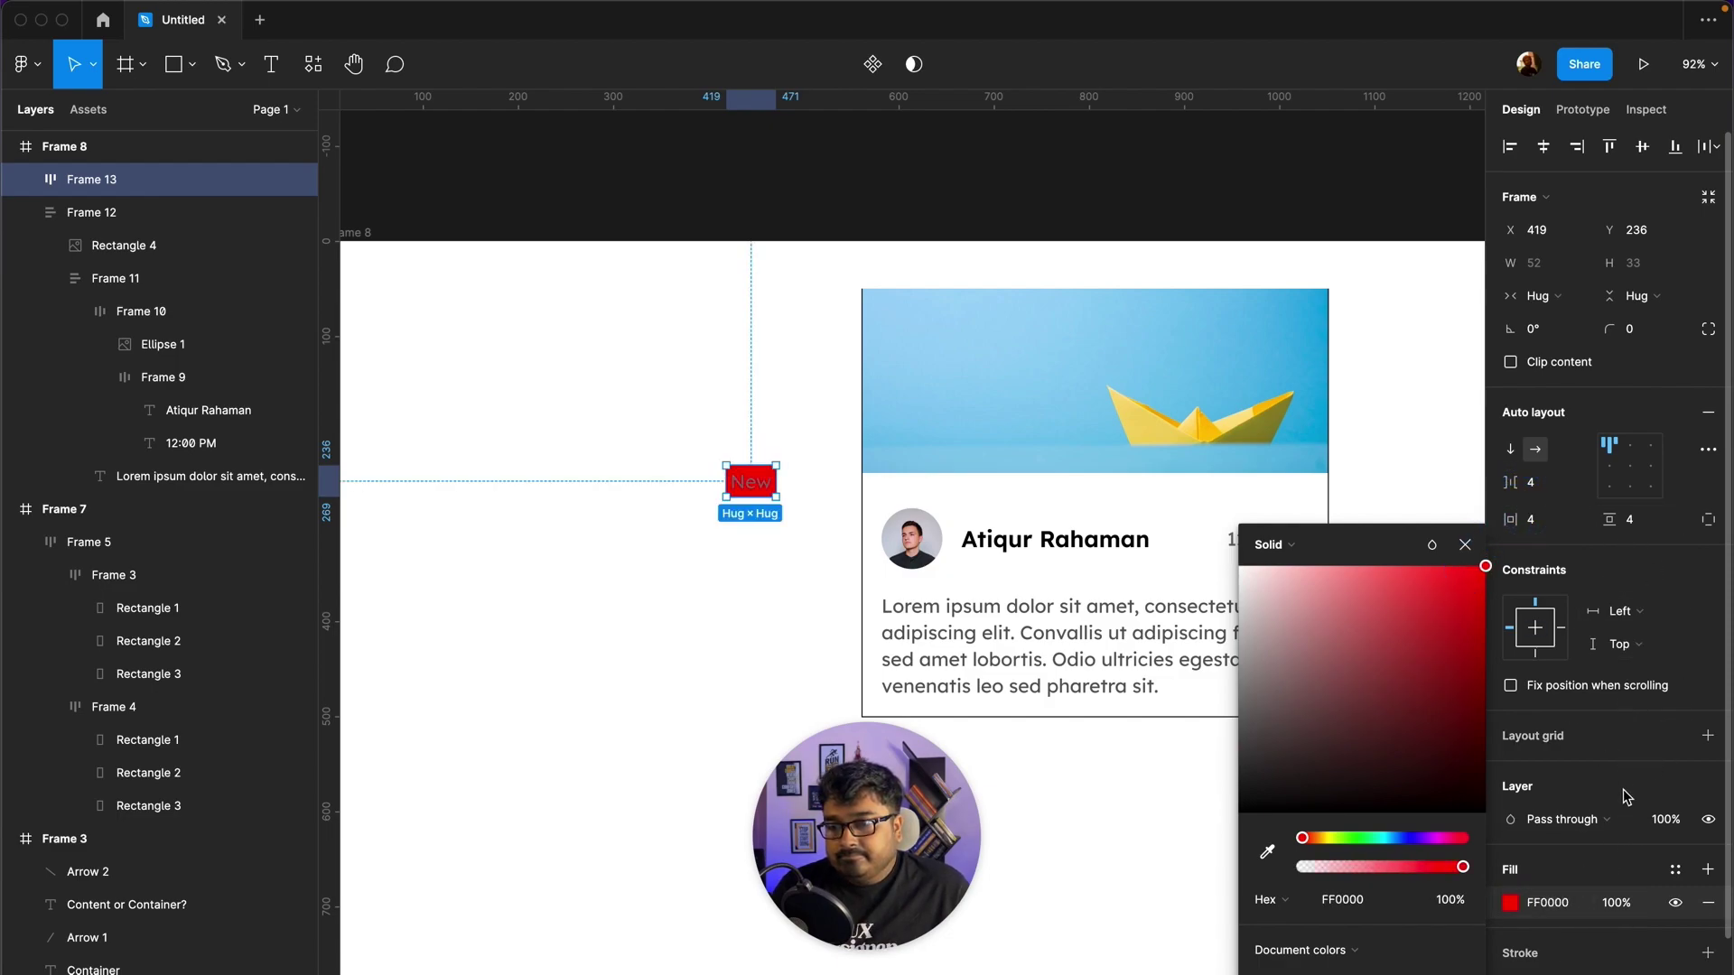
click(1510, 902)
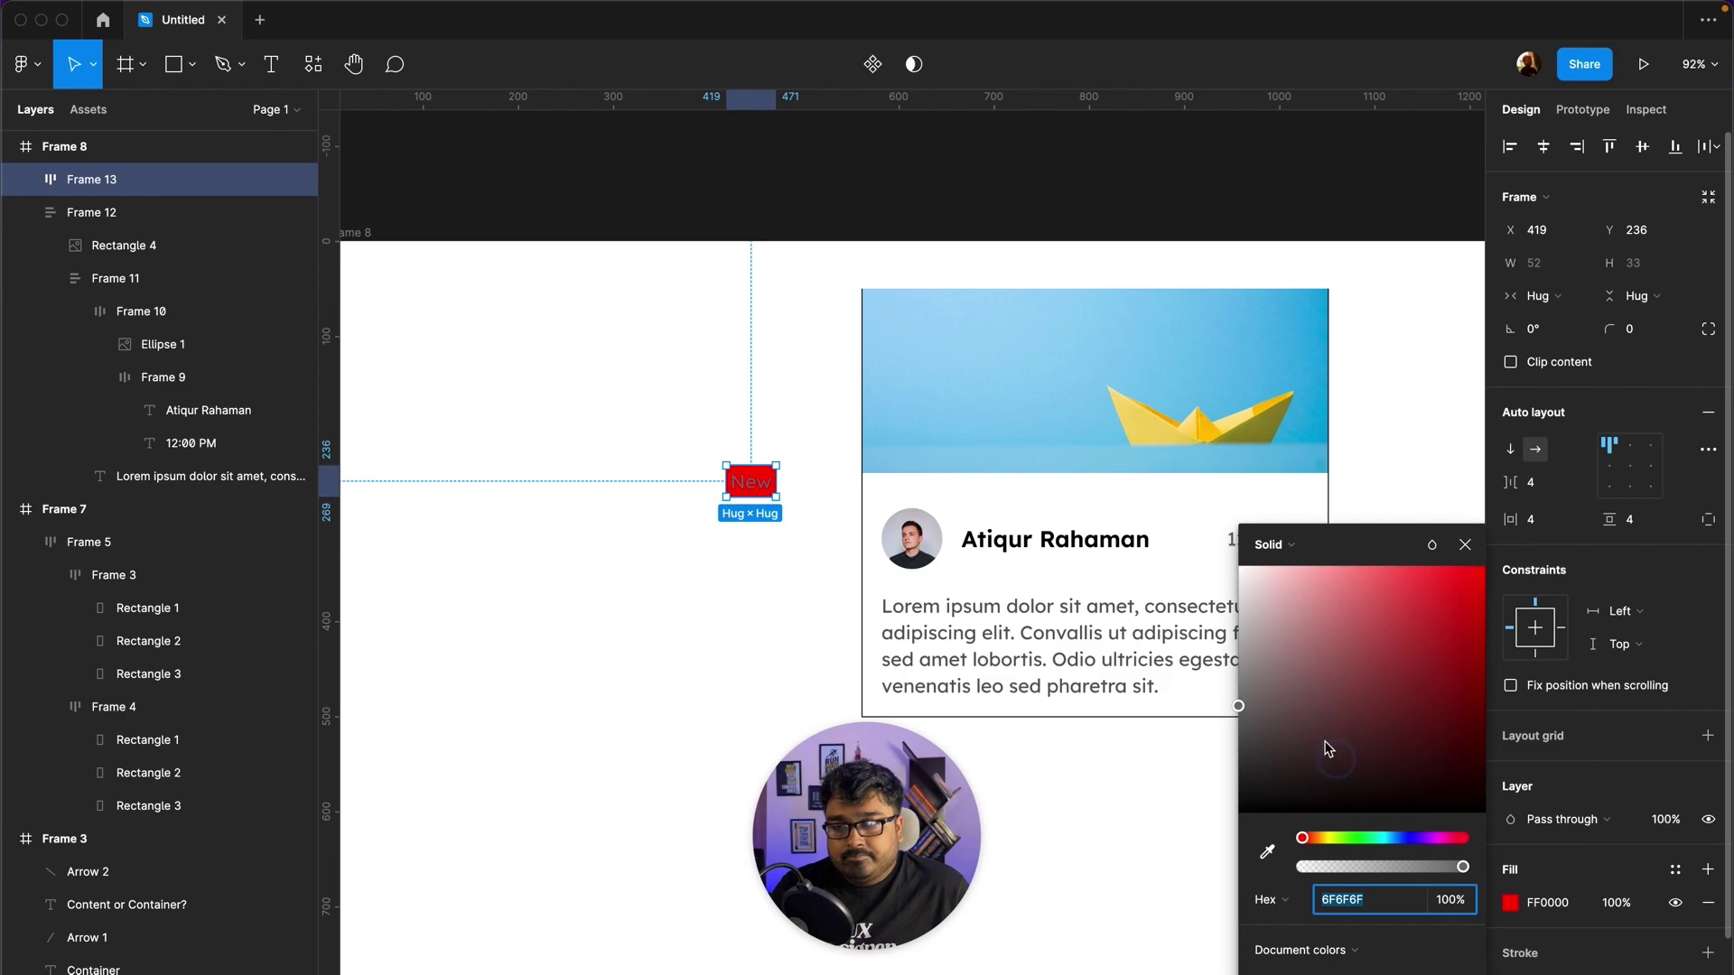
key(i)
click(678, 406)
drag(751, 482, 1319, 452)
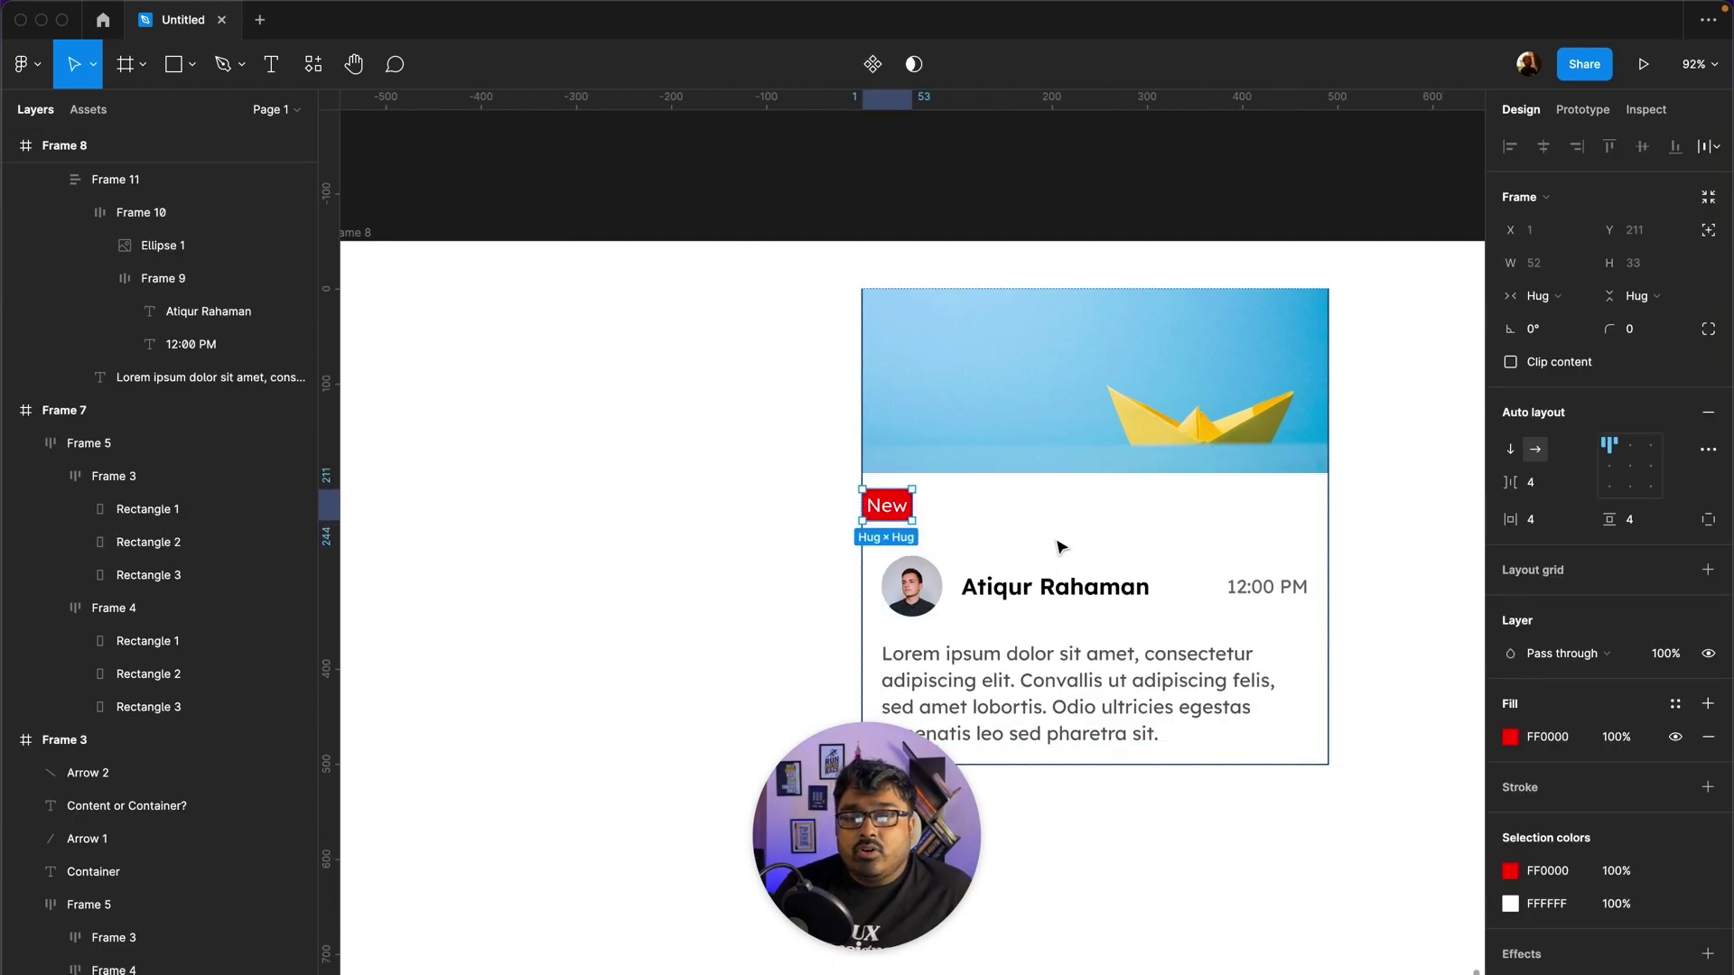
Step: Give the New badge Absolute position and place it on the cover image's top-right corner
scroll(1149, 564, down, 1)
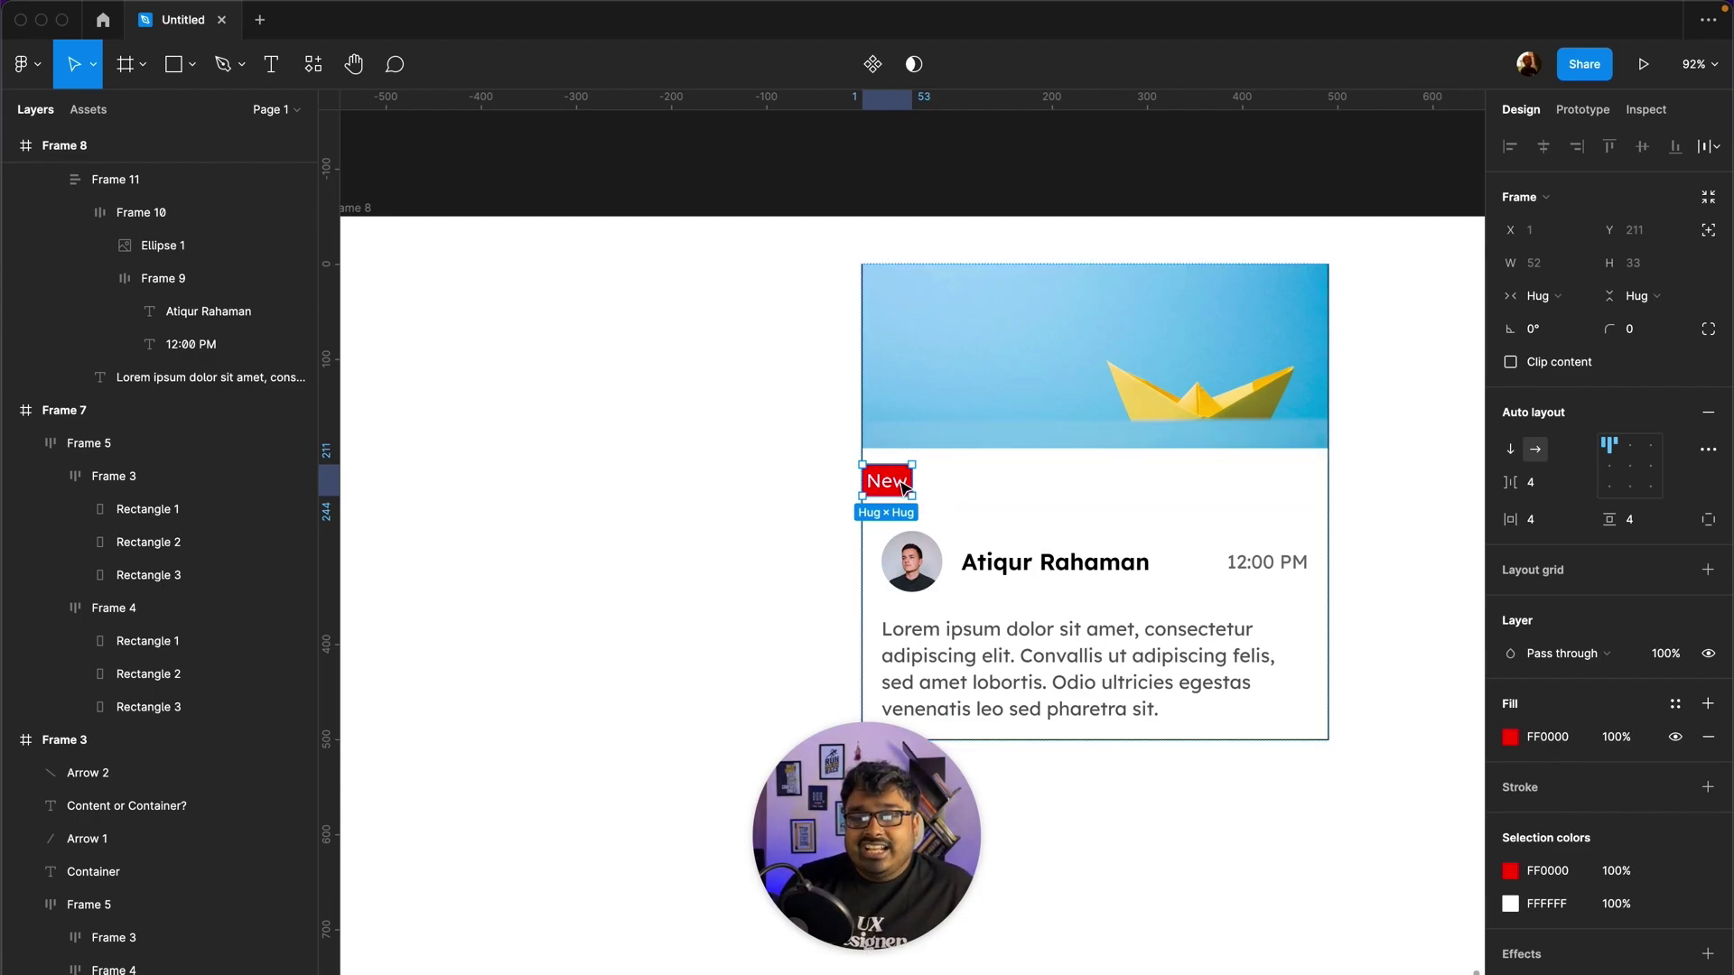
drag(903, 485, 1278, 314)
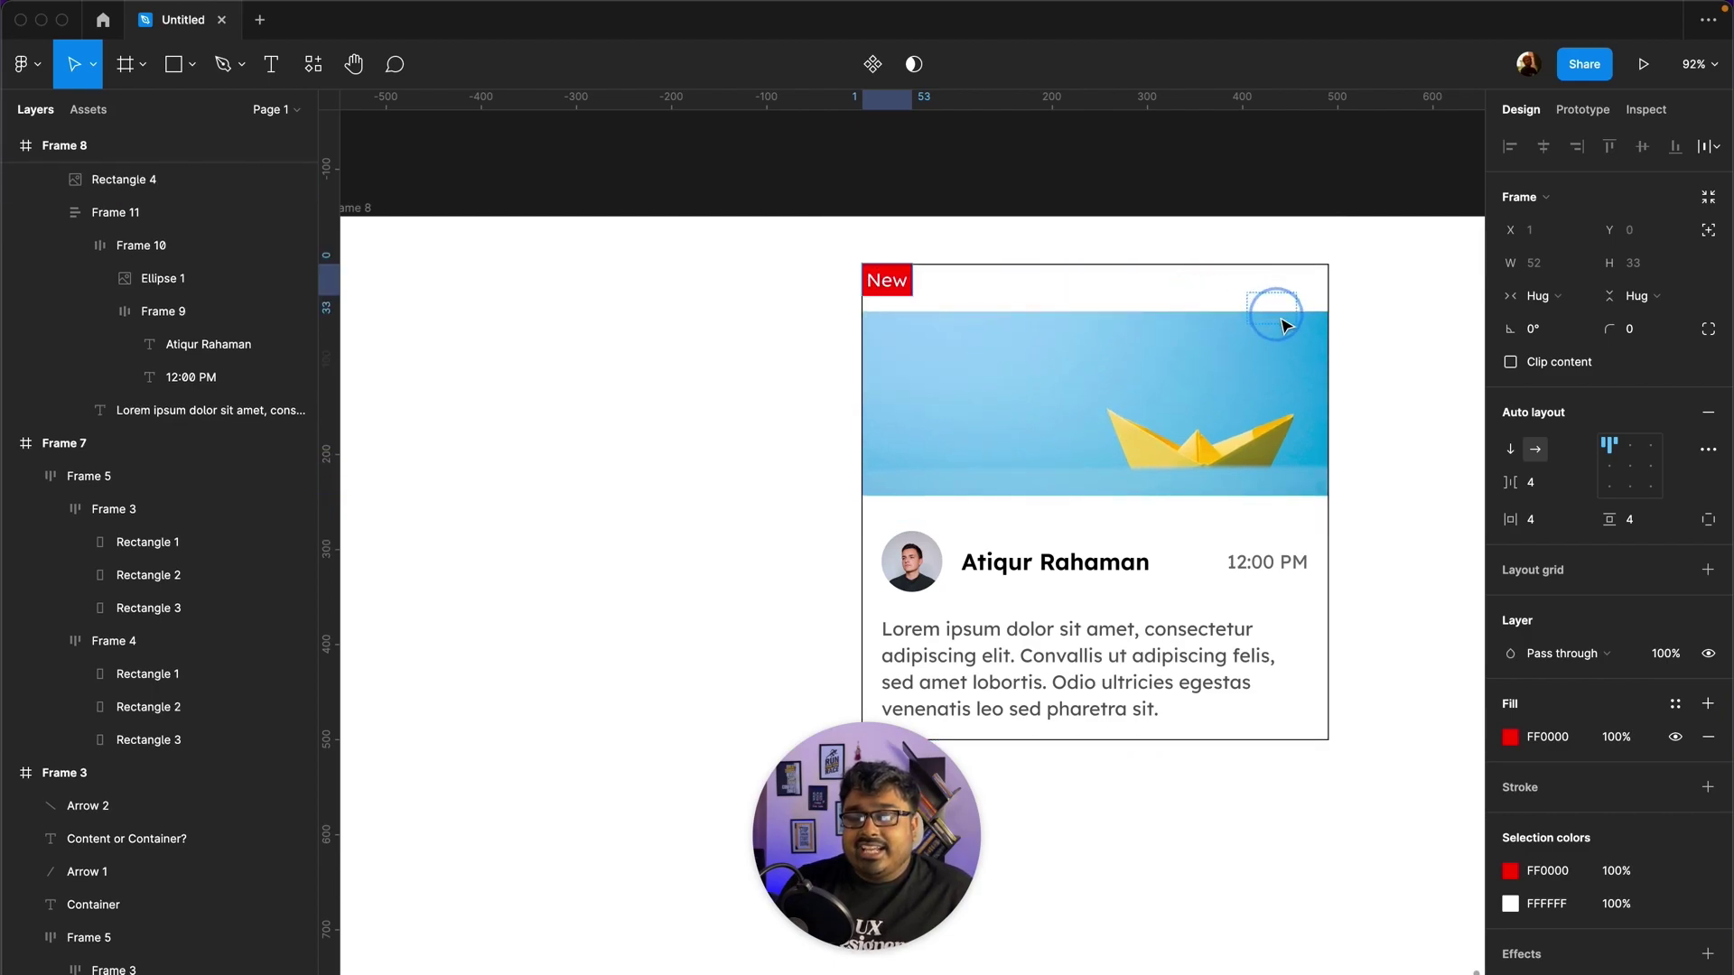
mouse_move(1282, 323)
mouse_down()
mouse_move(1032, 280)
mouse_move(1010, 484)
mouse_move(917, 459)
mouse_up()
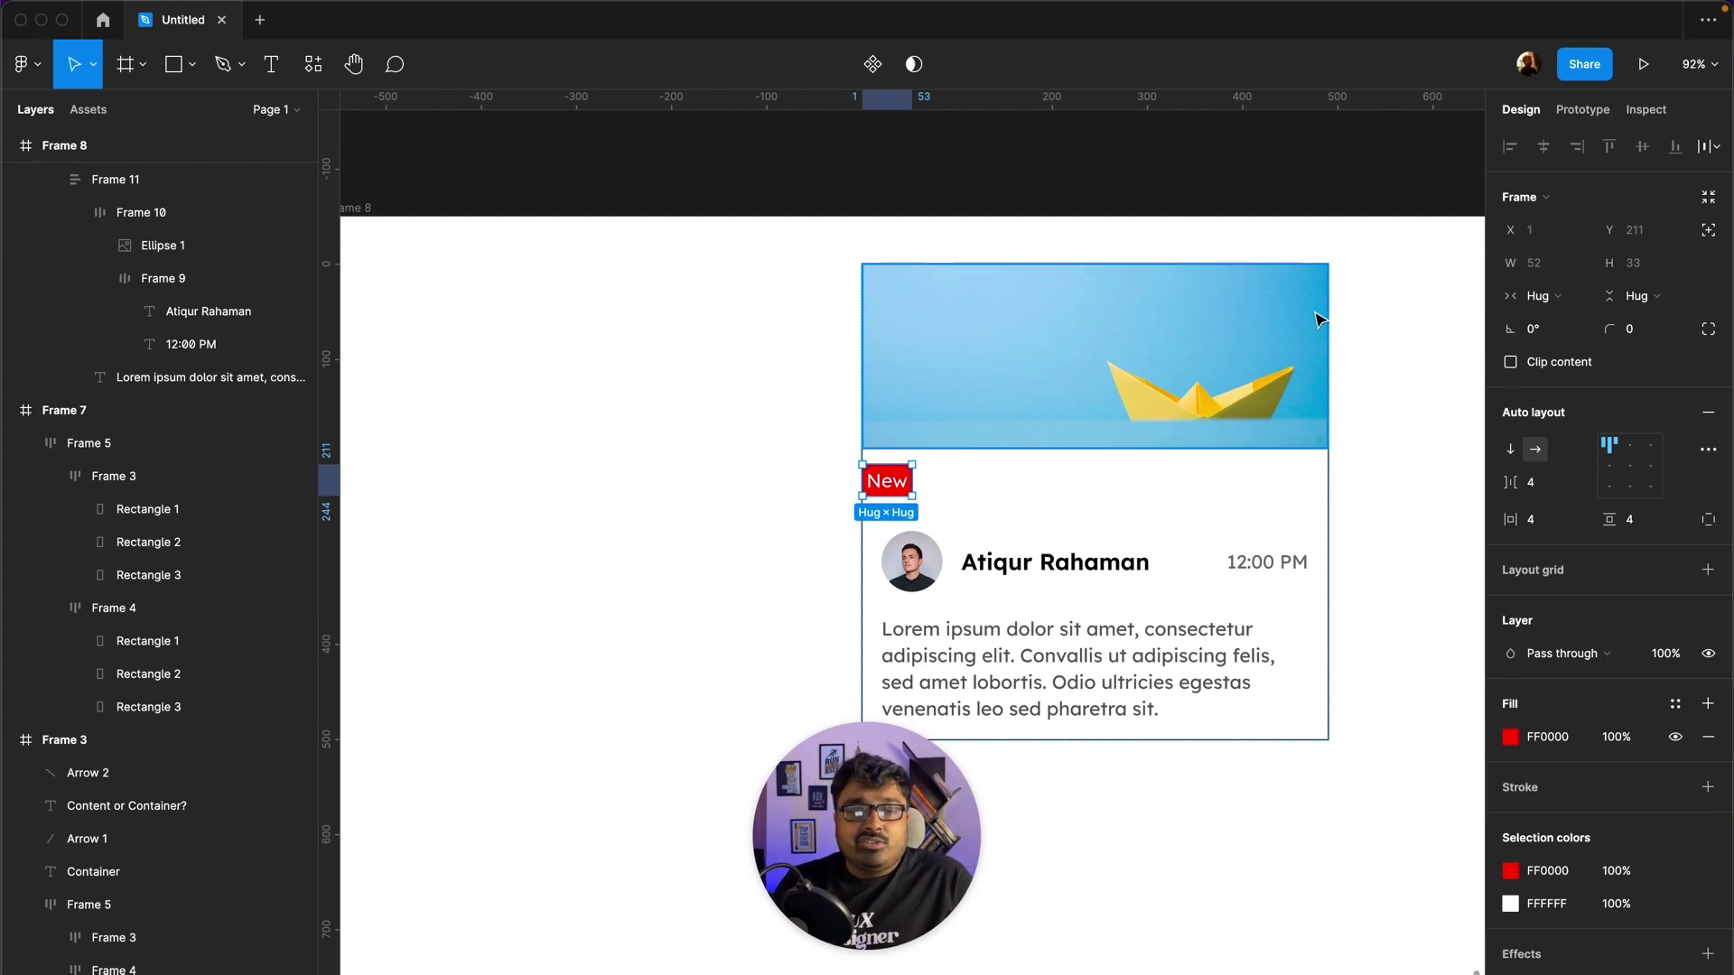
click(1710, 235)
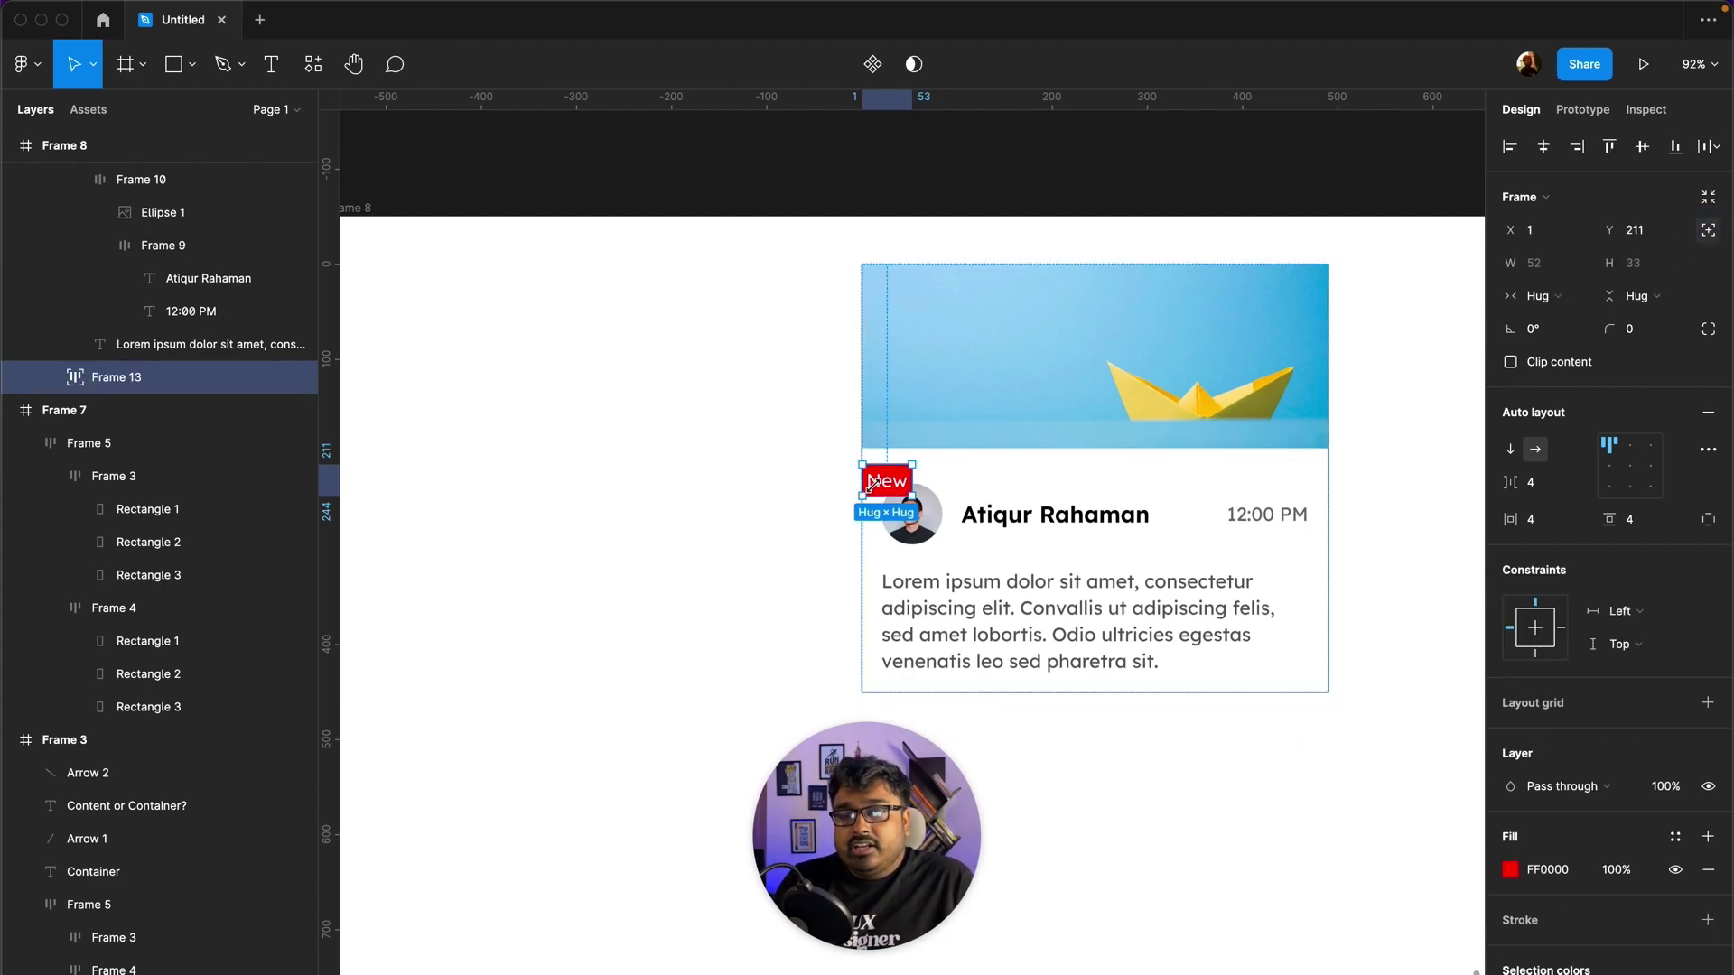
mouse_move(891, 485)
mouse_down()
mouse_move(973, 407)
mouse_move(1206, 452)
mouse_move(936, 459)
mouse_move(914, 578)
mouse_move(1161, 542)
mouse_move(1232, 500)
mouse_move(1297, 305)
mouse_up()
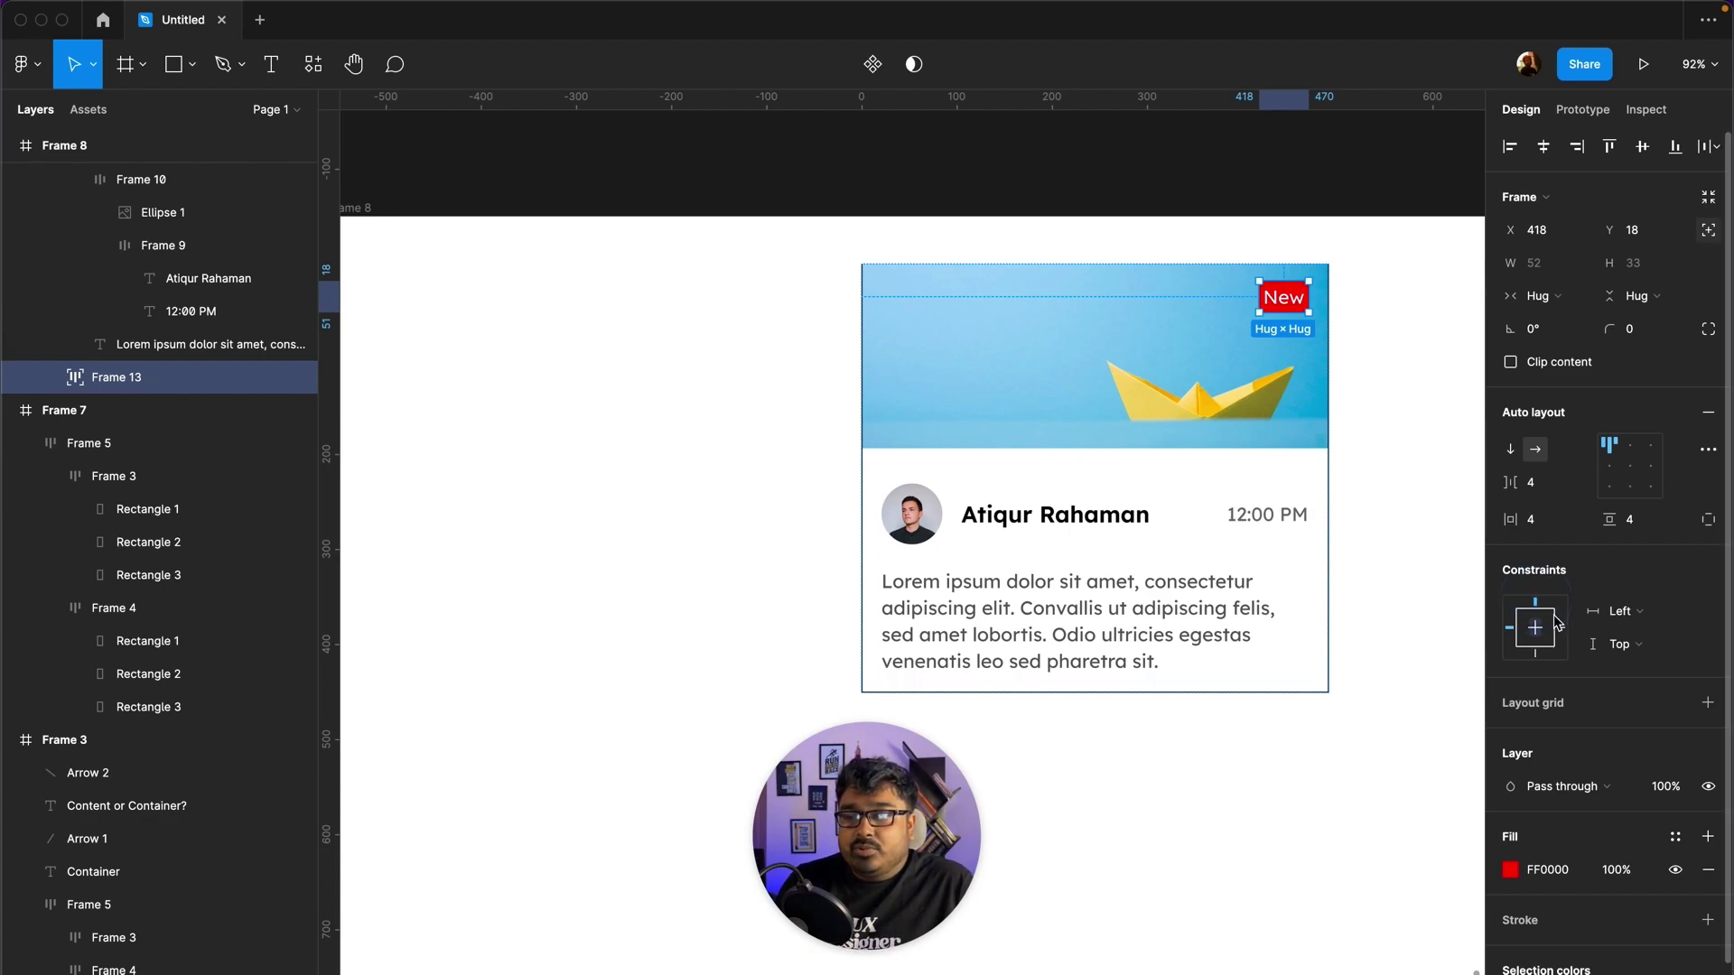
Step: Set the New badge's horizontal constraint to Right and resize the card to test it
click(1447, 576)
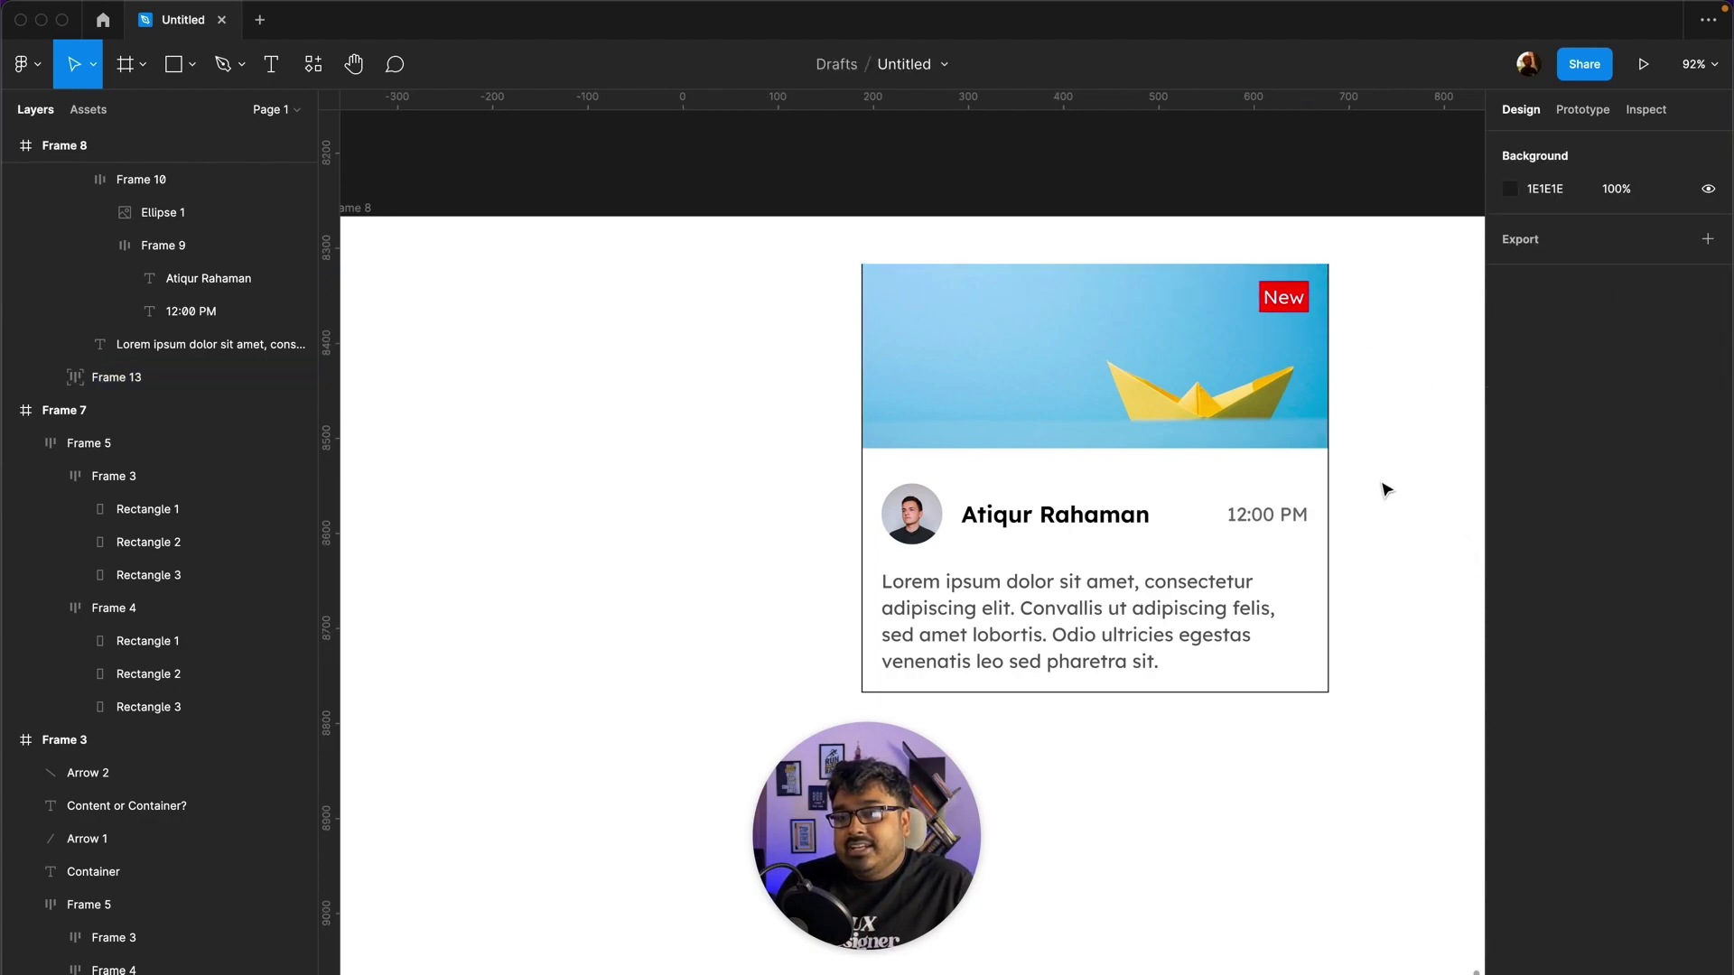
click(1276, 308)
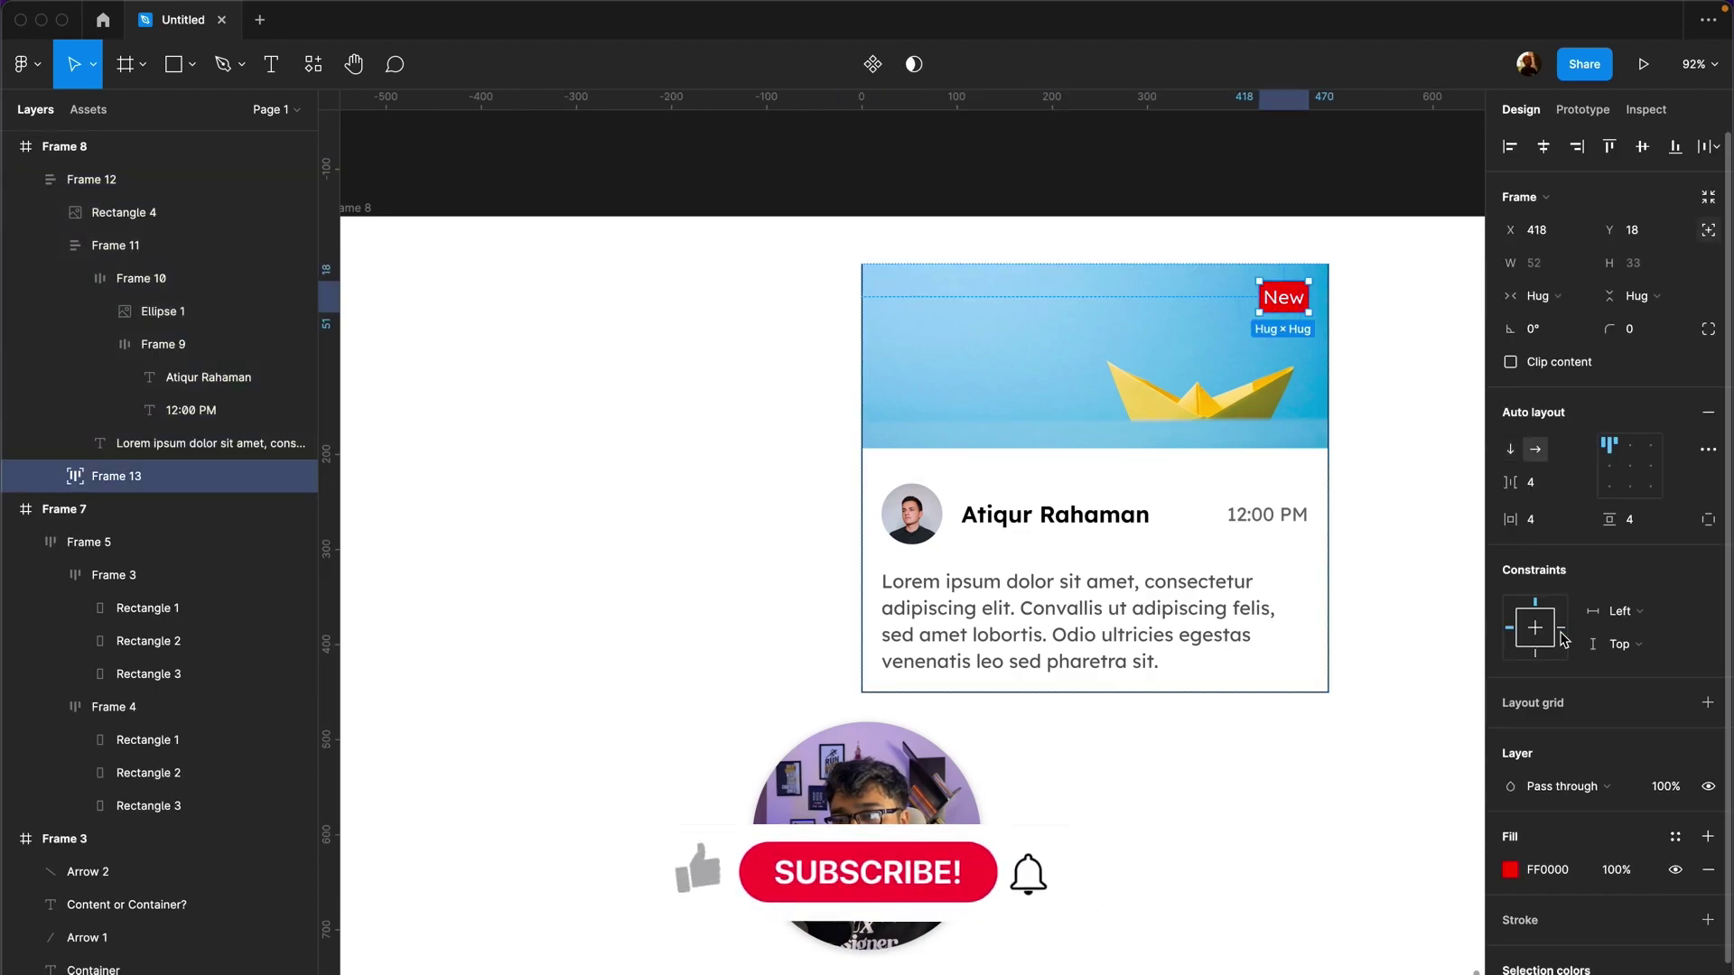
click(1346, 581)
click(1297, 531)
mouse_move(1329, 495)
mouse_down()
mouse_move(1410, 495)
mouse_move(1327, 488)
mouse_up()
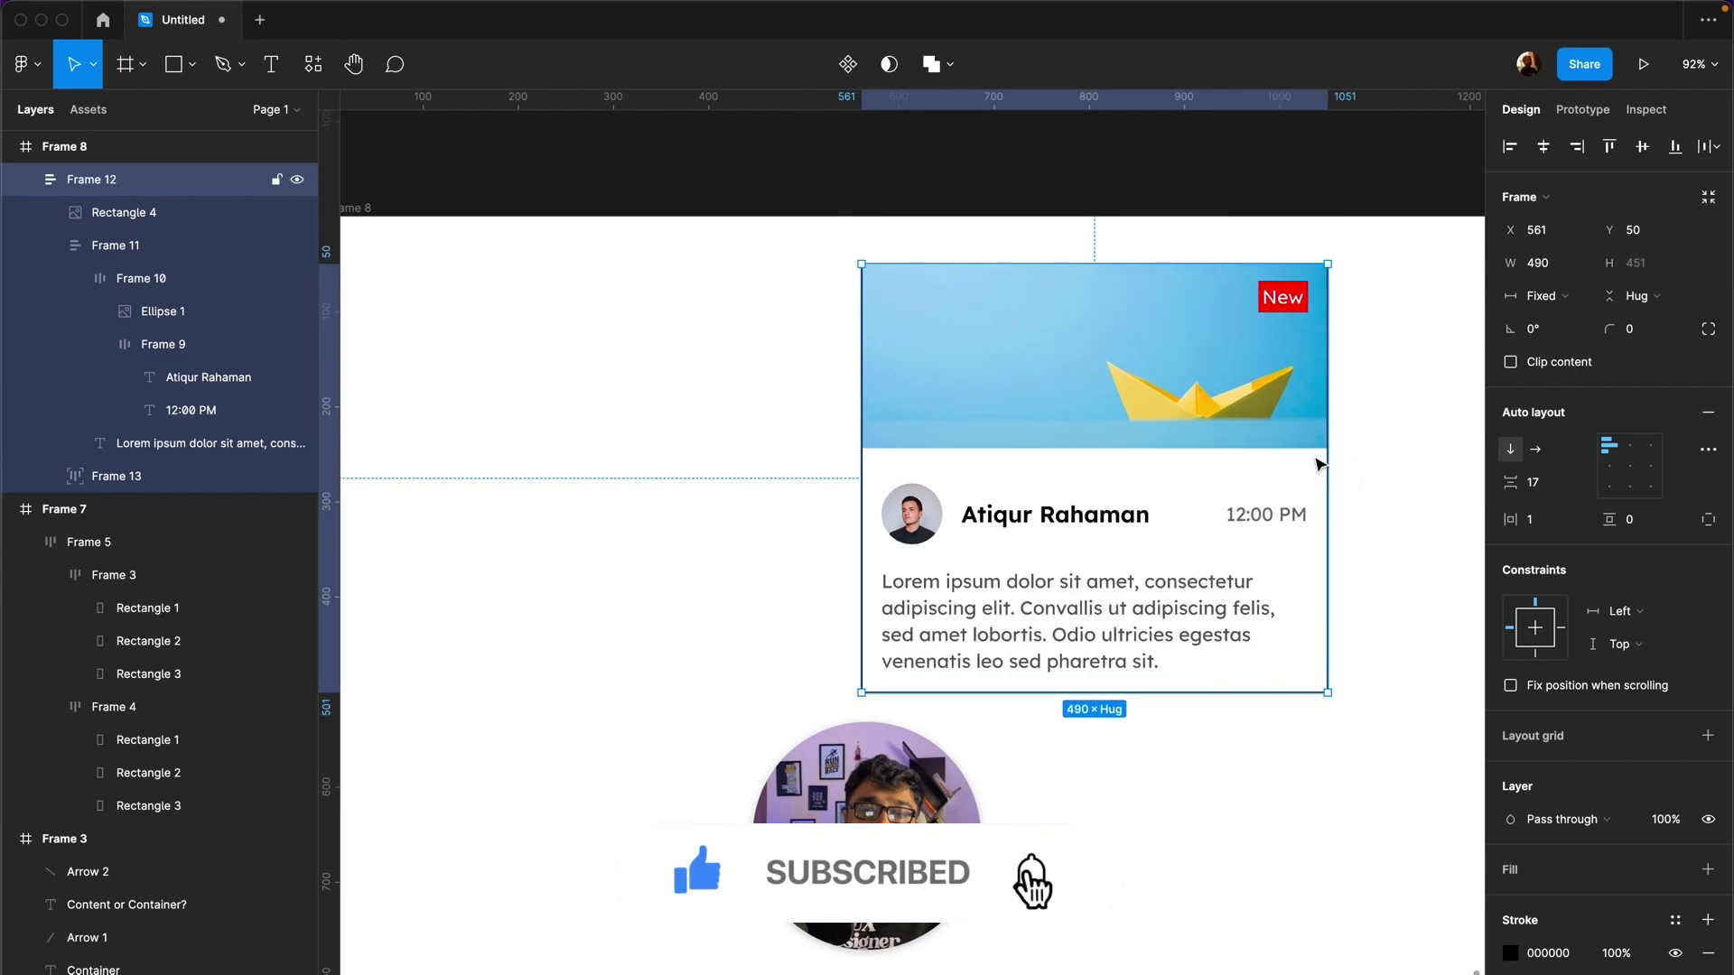
click(1302, 298)
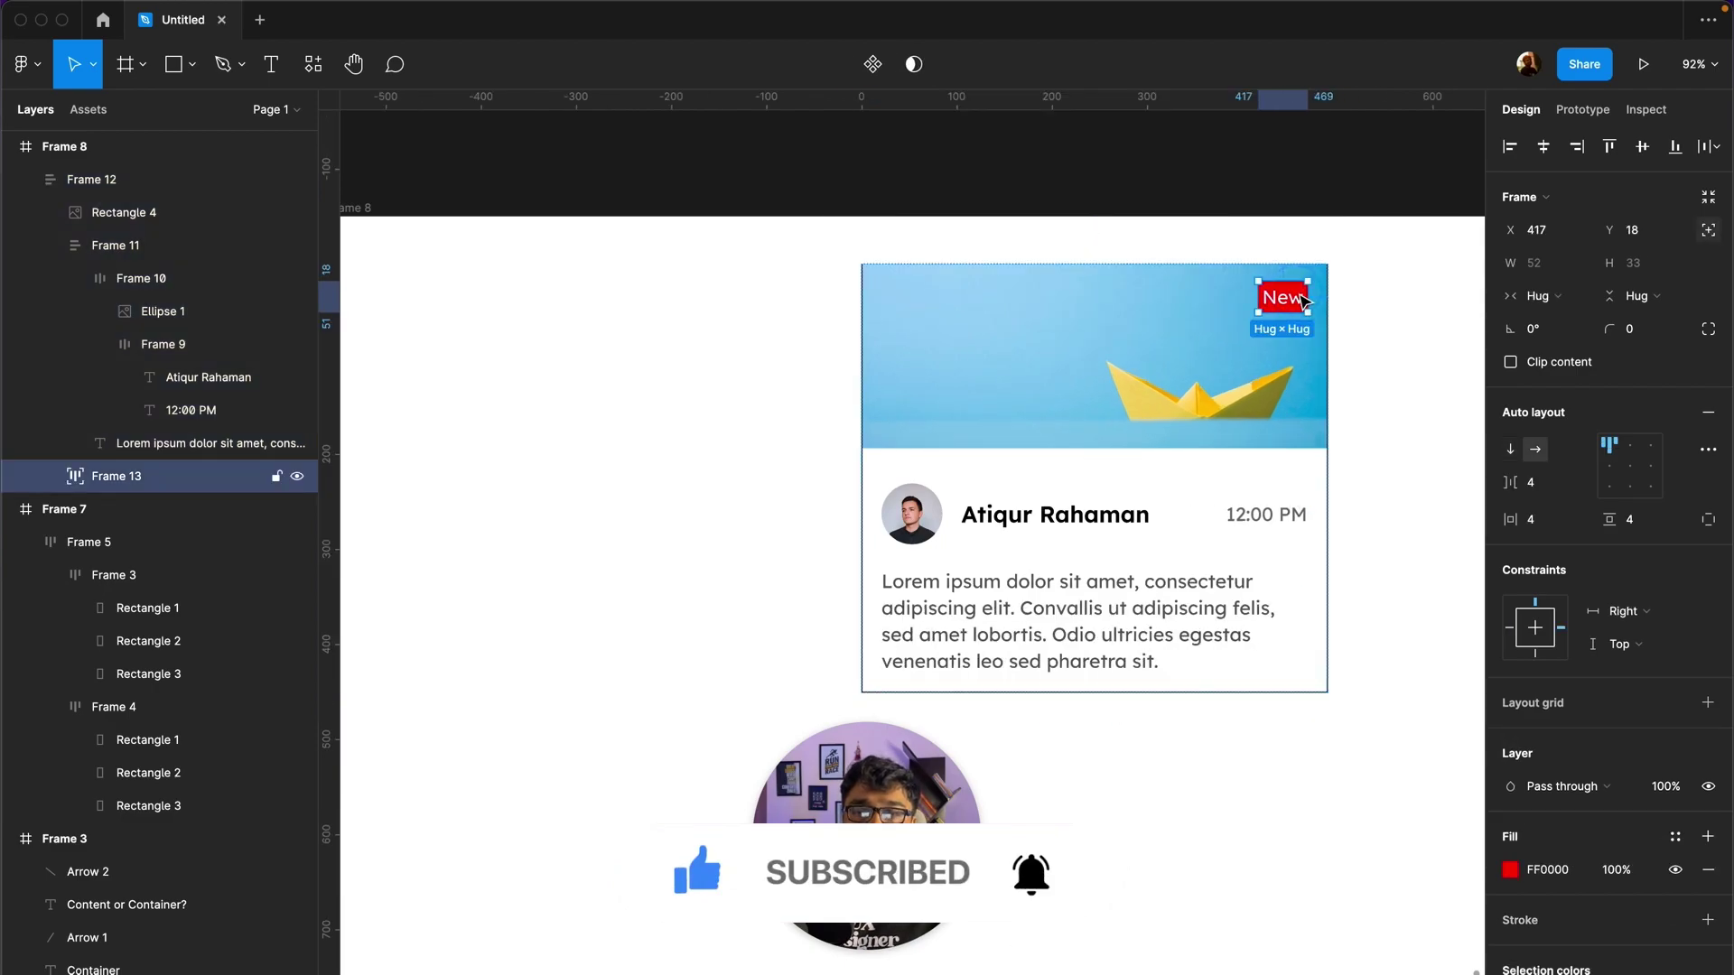
click(1335, 336)
click(1289, 386)
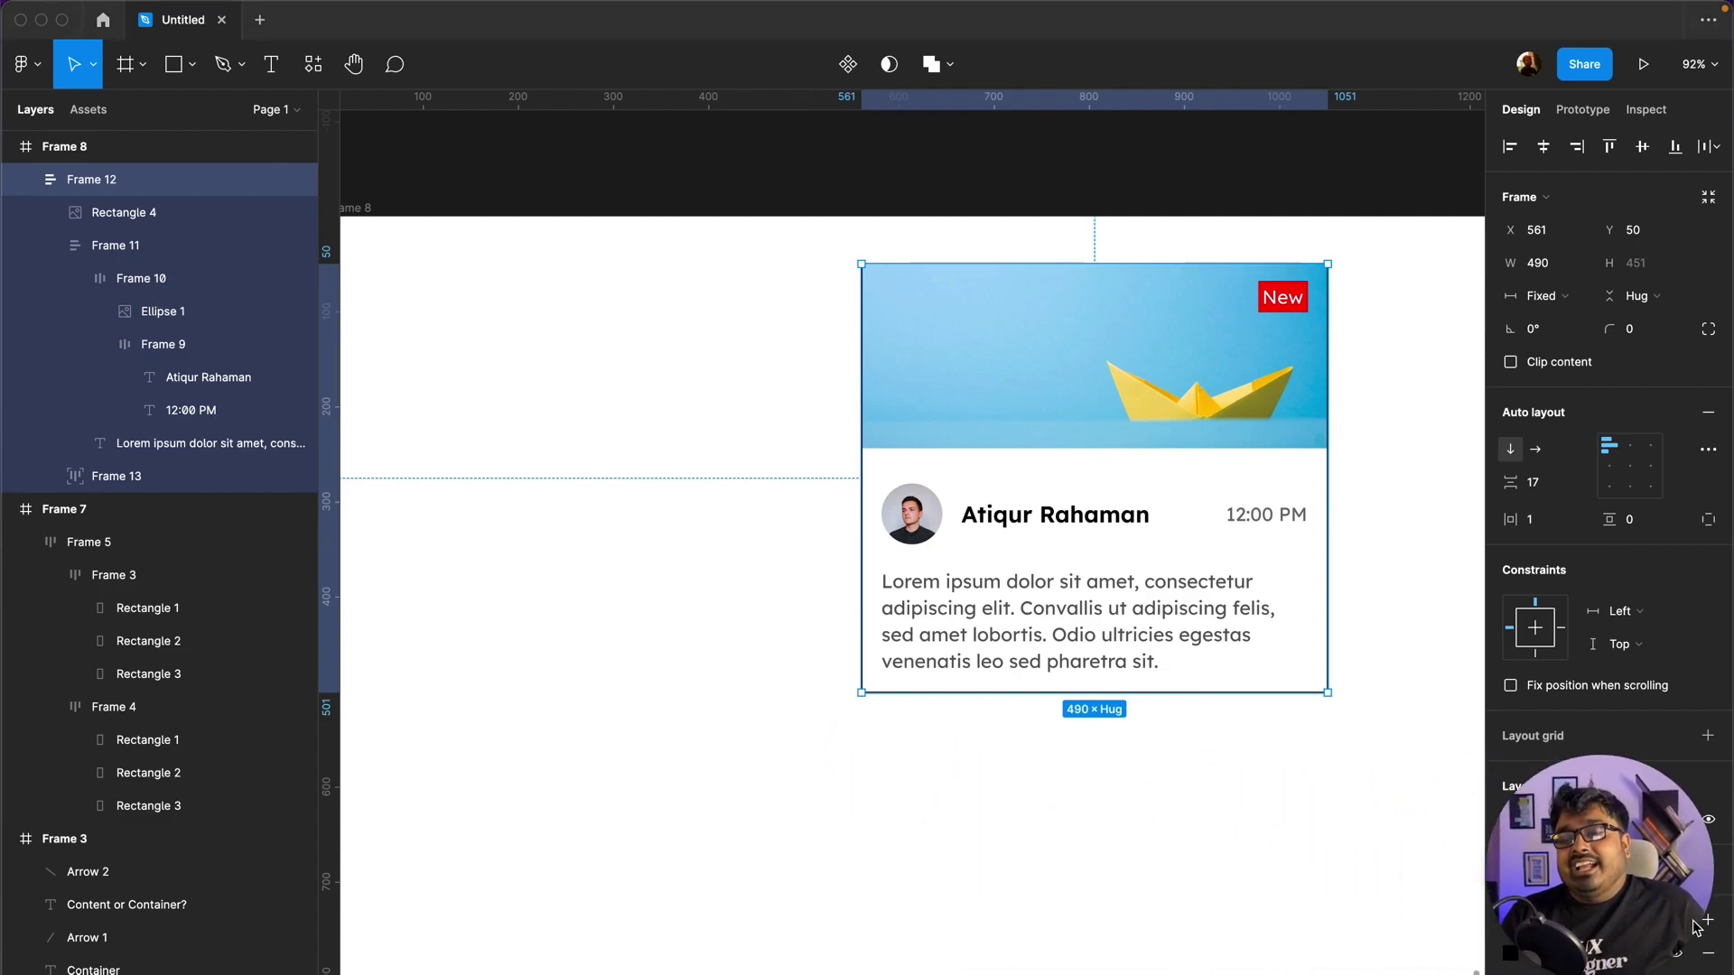
Step: Zoom out to 40% and scroll up to the earlier auto-layout example frames
scroll(1178, 854, up, 5)
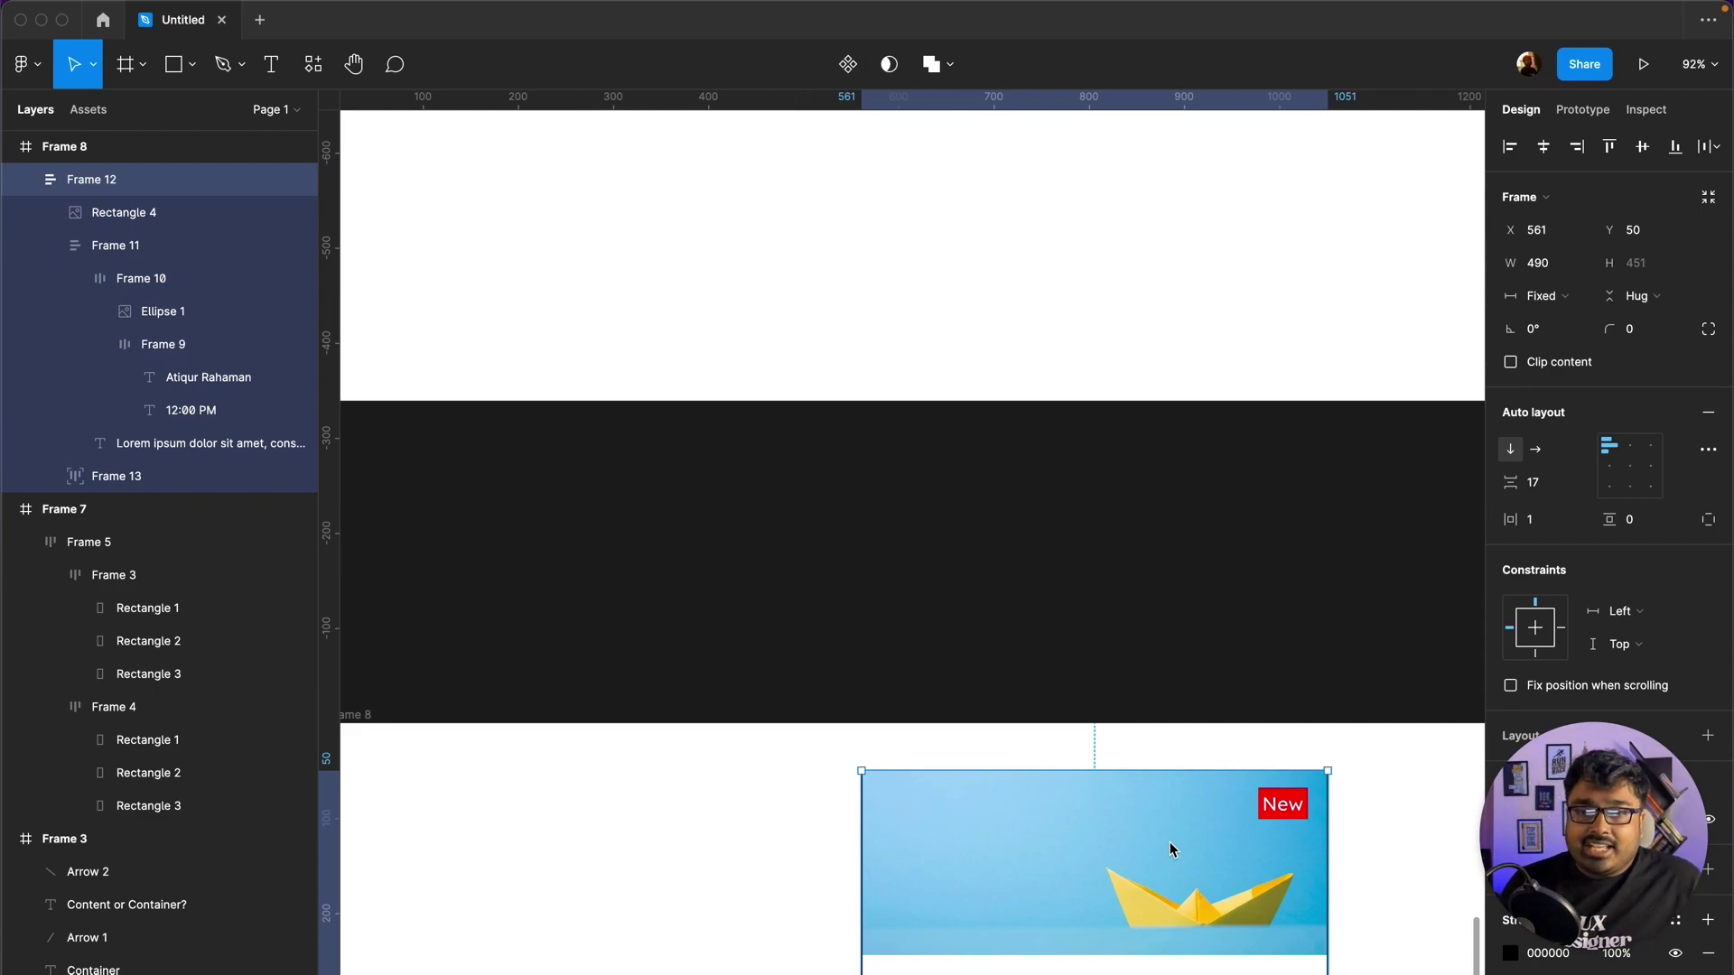
scroll(974, 667, down, 5)
scroll(975, 670, up, 2)
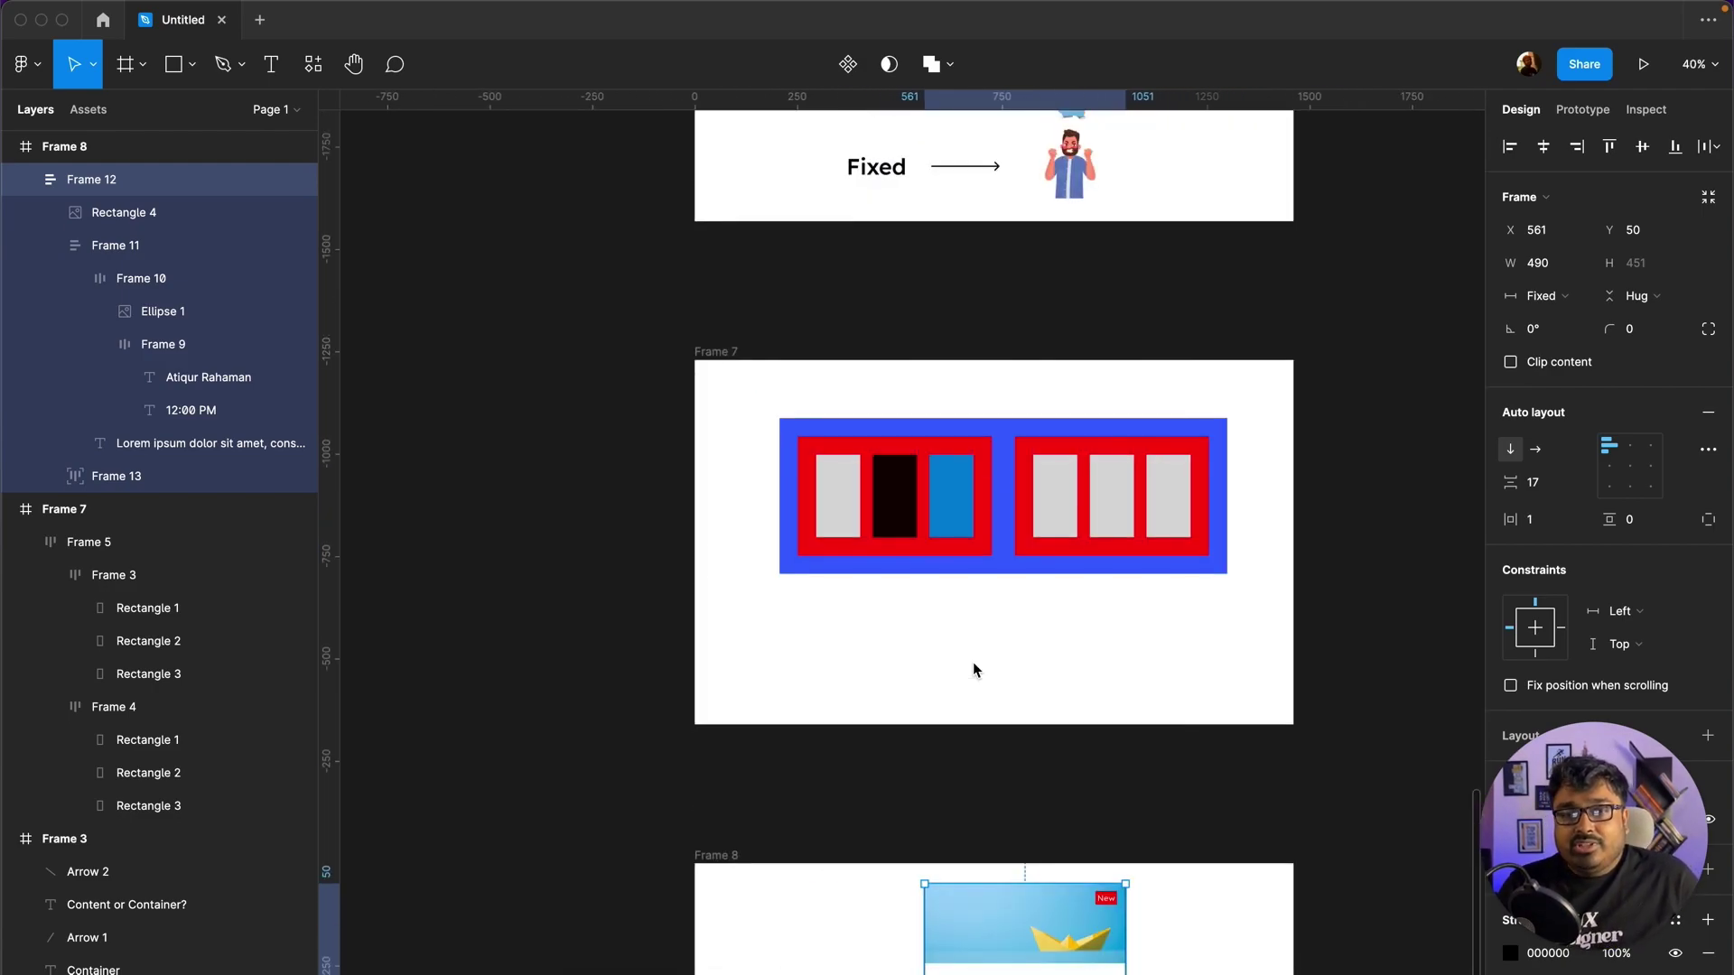
scroll(976, 670, up, 1)
scroll(976, 669, up, 1)
scroll(973, 669, up, 1)
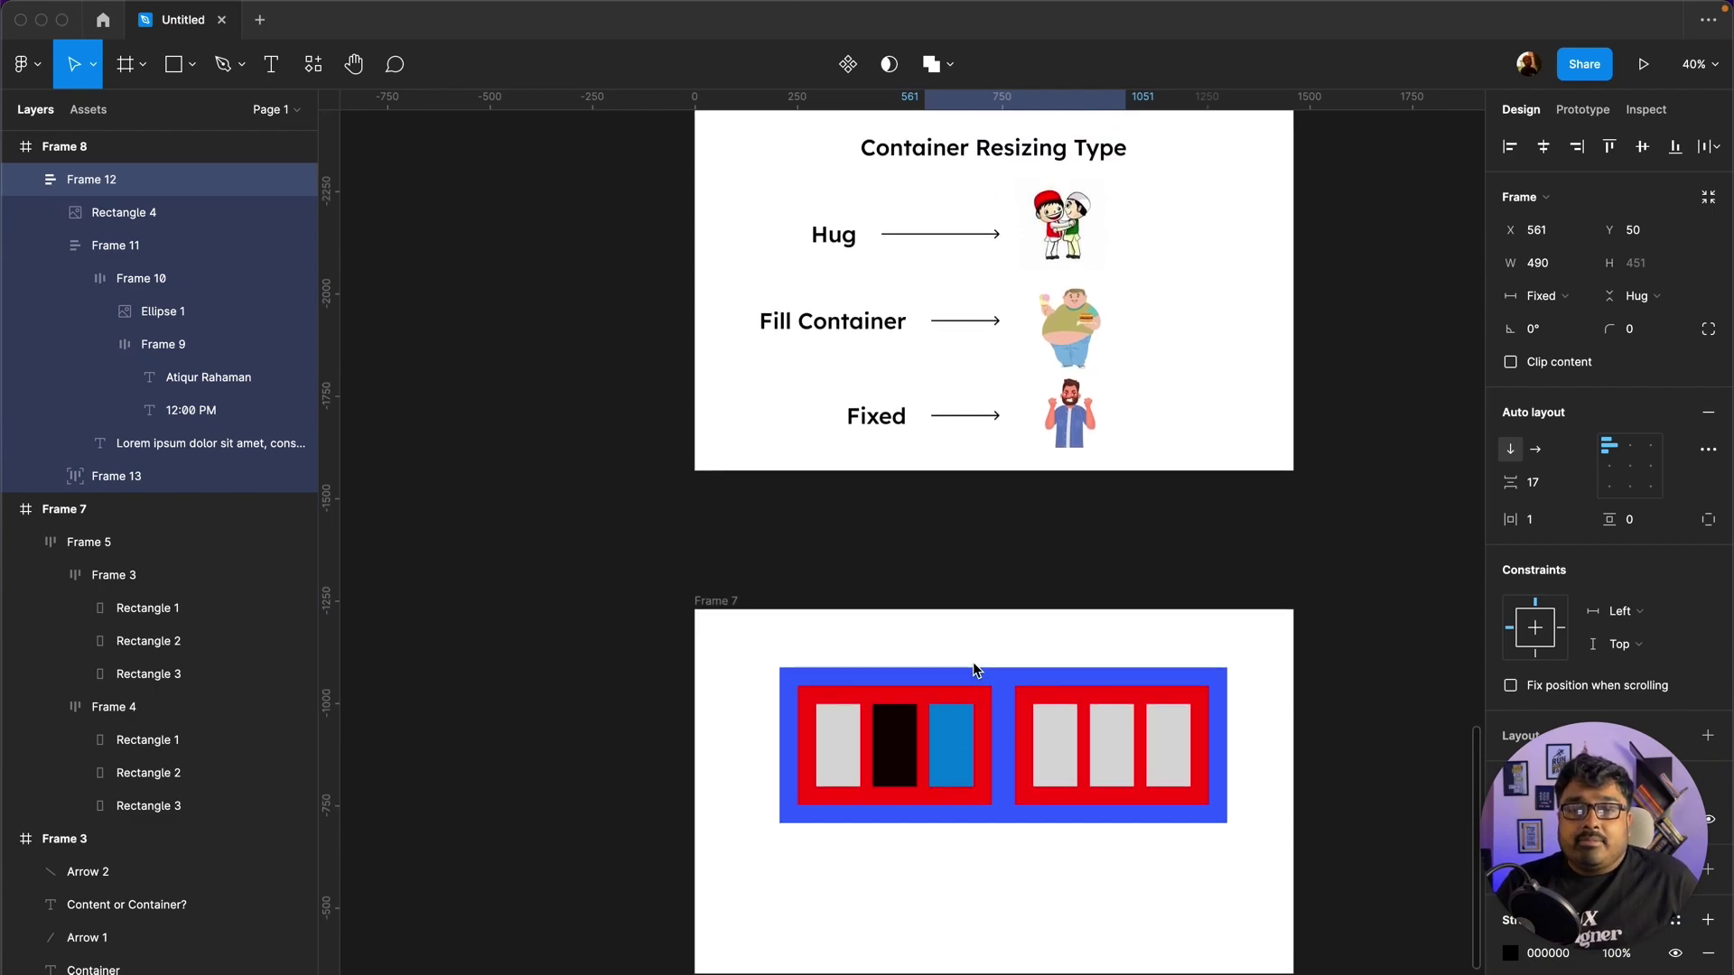
scroll(973, 668, up, 1)
scroll(973, 669, up, 2)
scroll(972, 668, up, 3)
scroll(974, 669, up, 2)
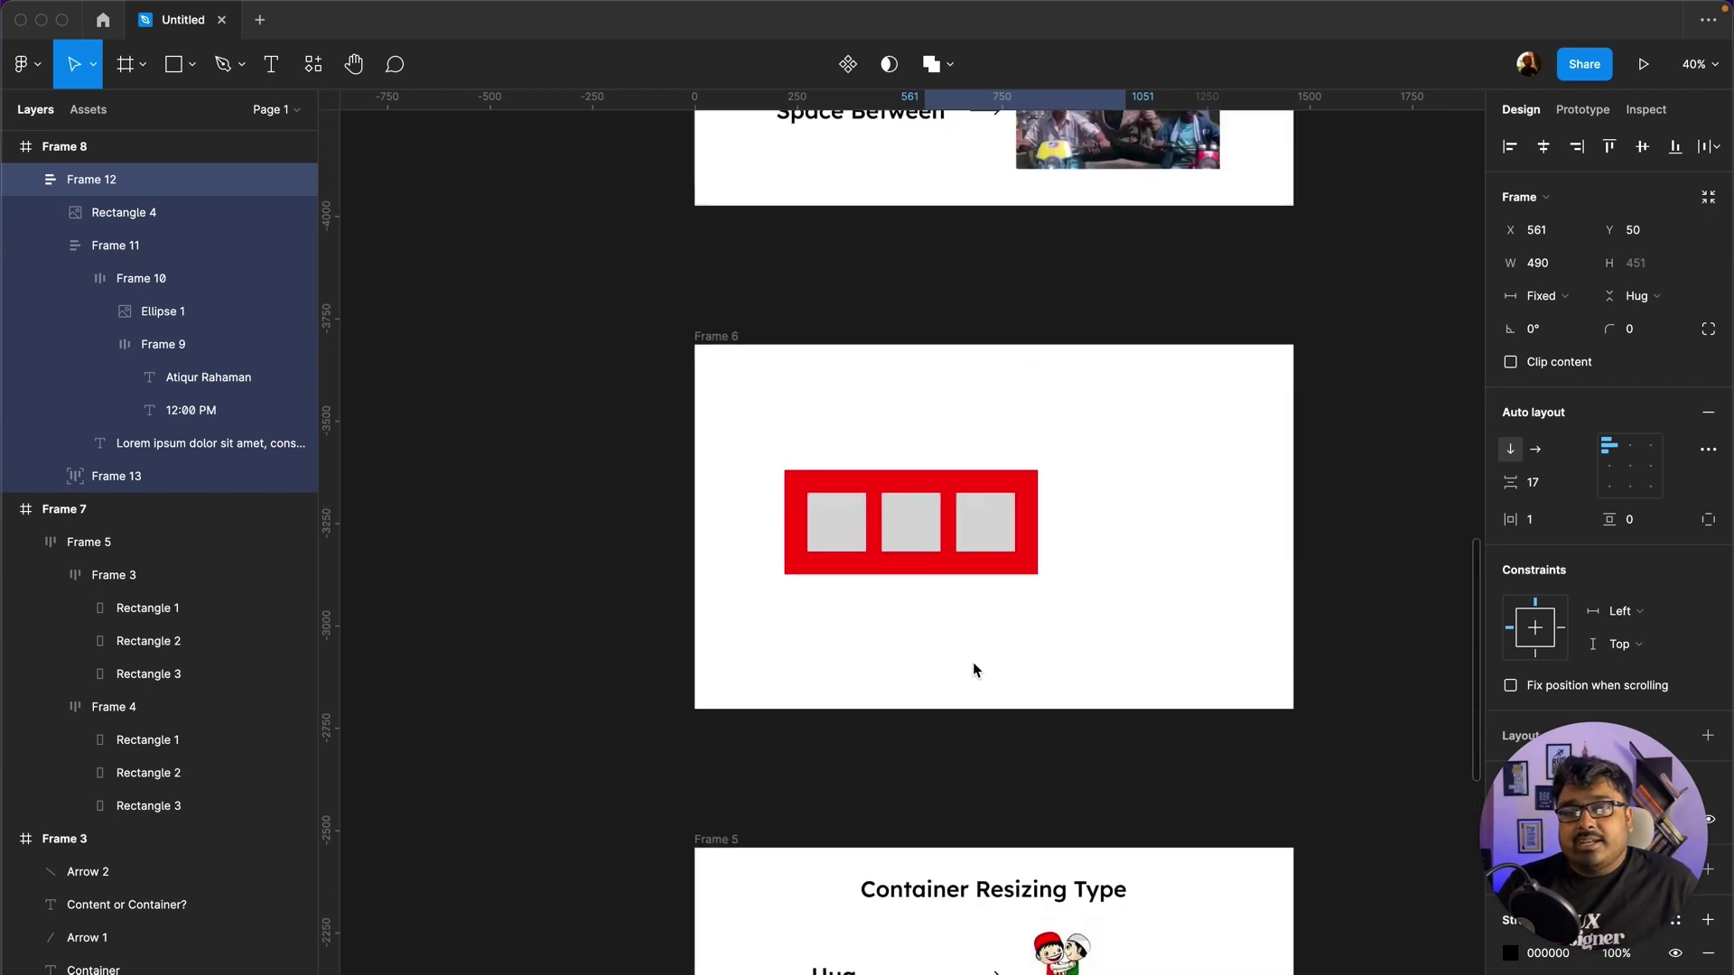
scroll(974, 669, up, 1)
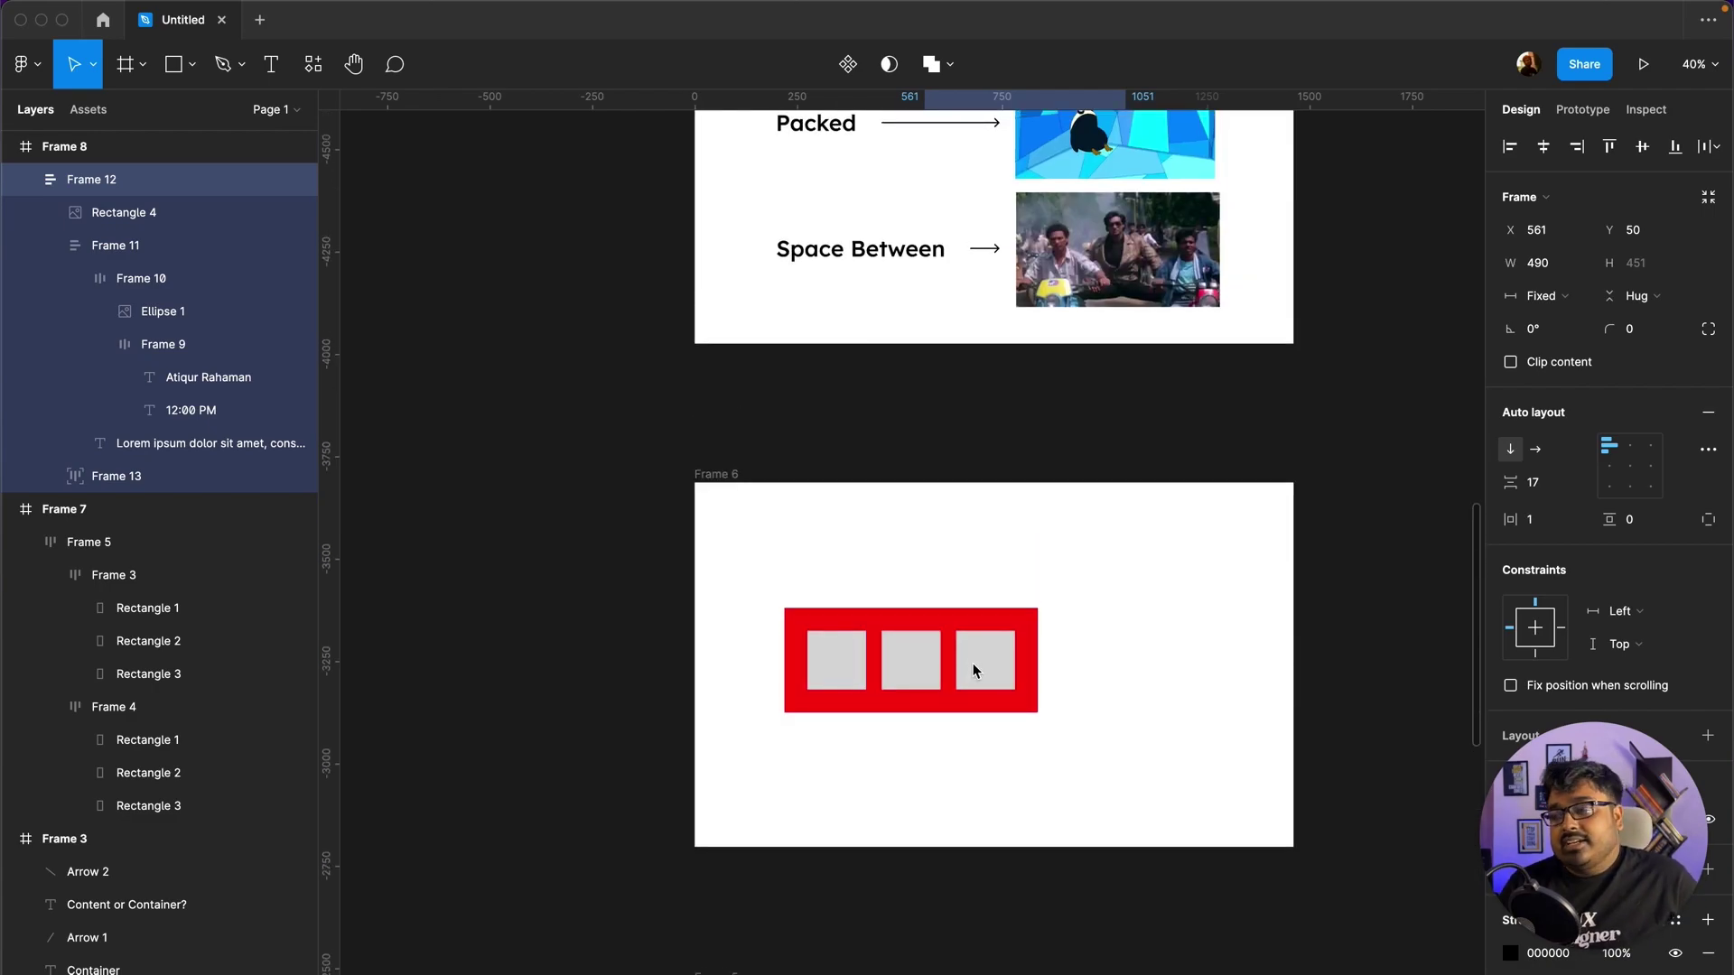